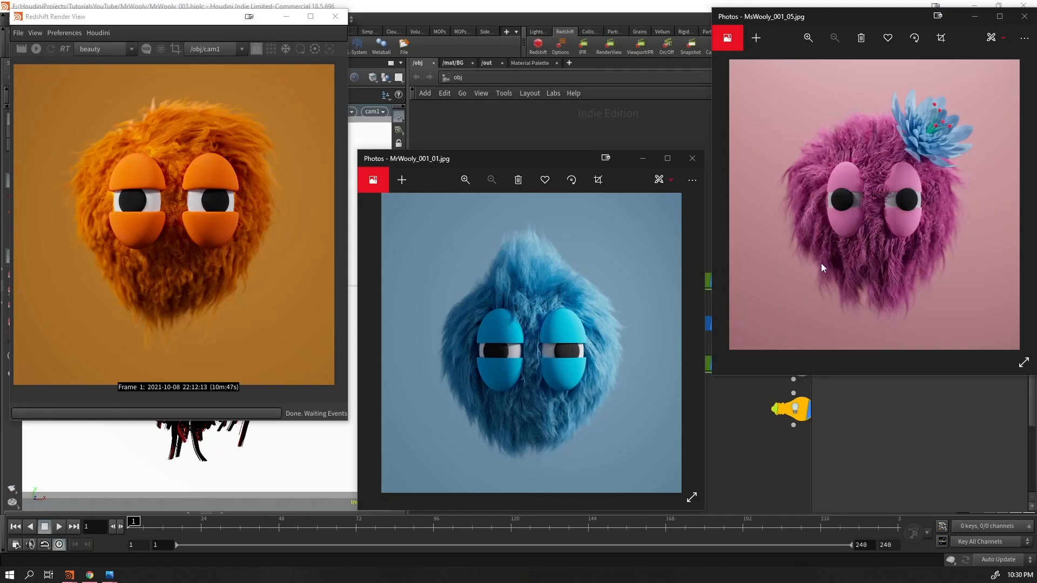
pyautogui.moveTo(508, 163); pyautogui.dragTo(507, 70)
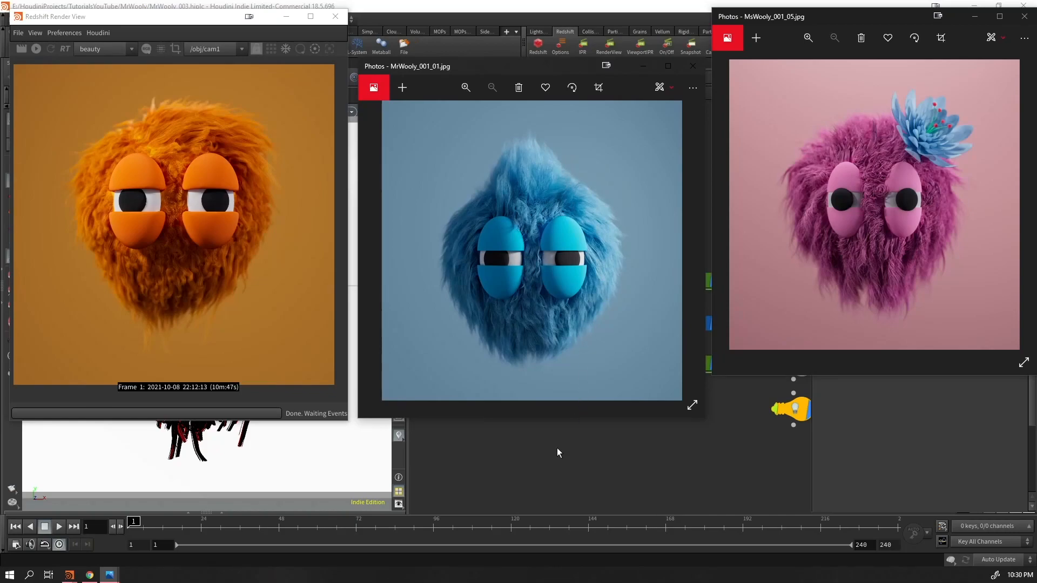
pyautogui.moveTo(552, 63); pyautogui.dragTo(557, 168)
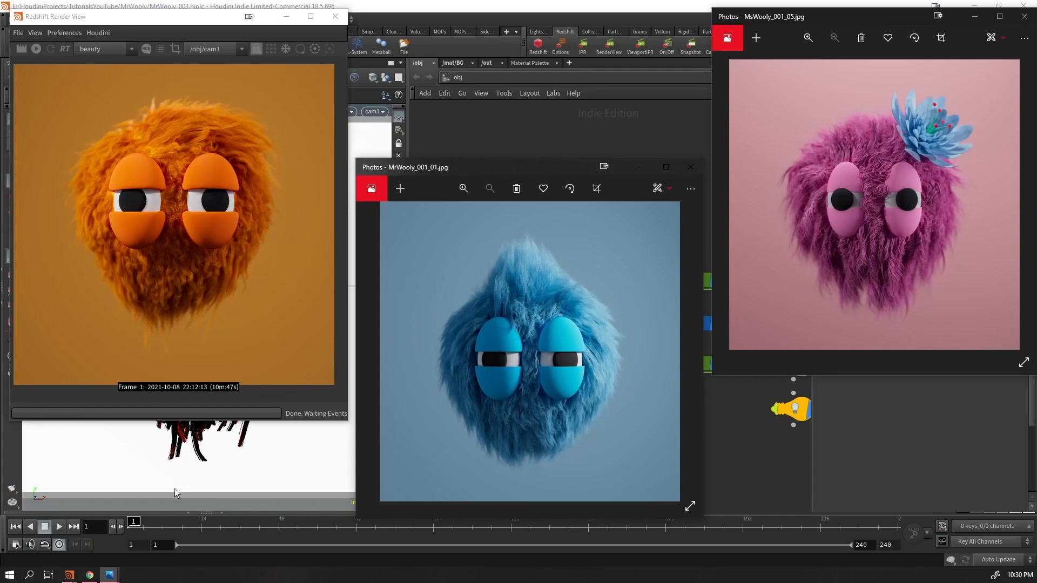
# Switch to Chrome and examine the video preview and the first full-torso render of the Formation project on Behance
pyautogui.click(91, 576)
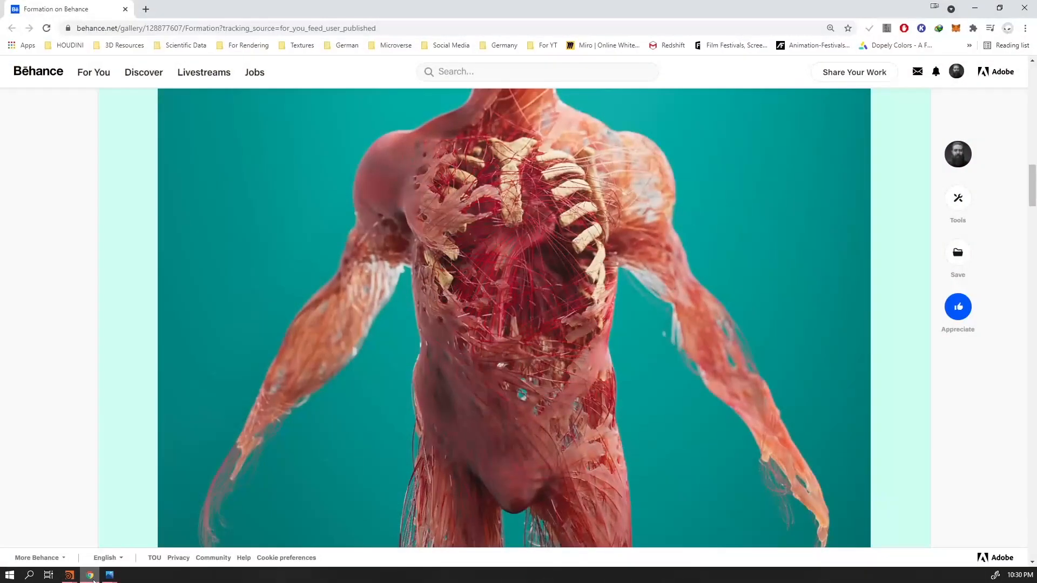
pyautogui.scroll(2, 384, 377)
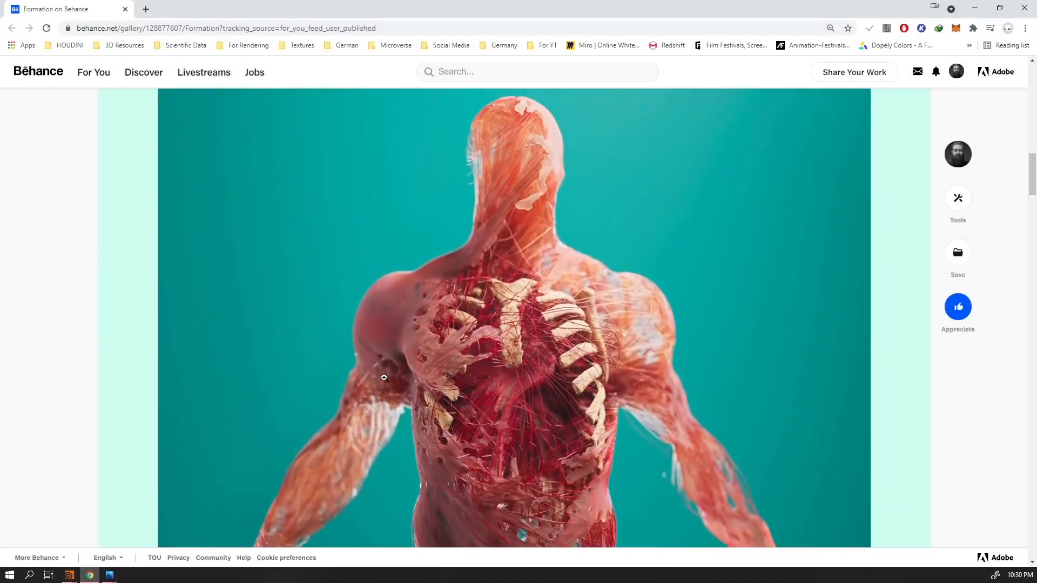
pyautogui.scroll(4, 660, 423)
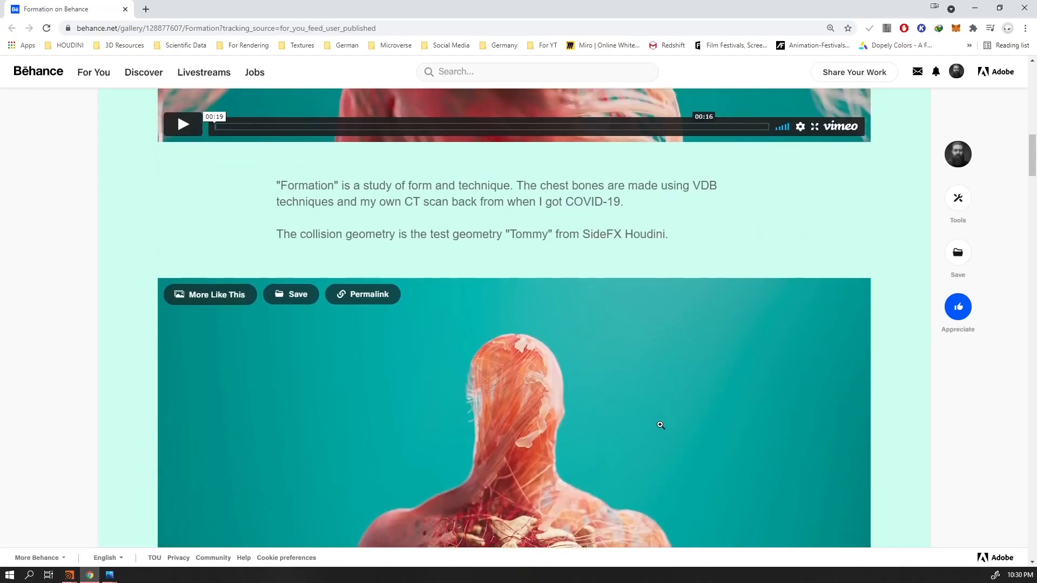
pyautogui.scroll(9, 661, 427)
pyautogui.scroll(-2, 653, 437)
pyautogui.scroll(-1, 651, 429)
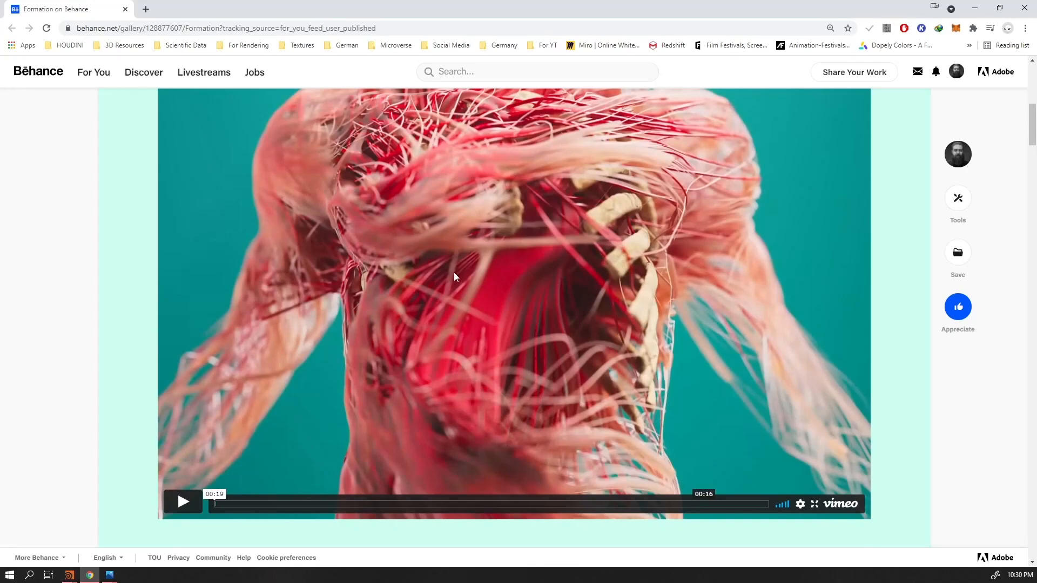
pyautogui.scroll(4, 430, 245)
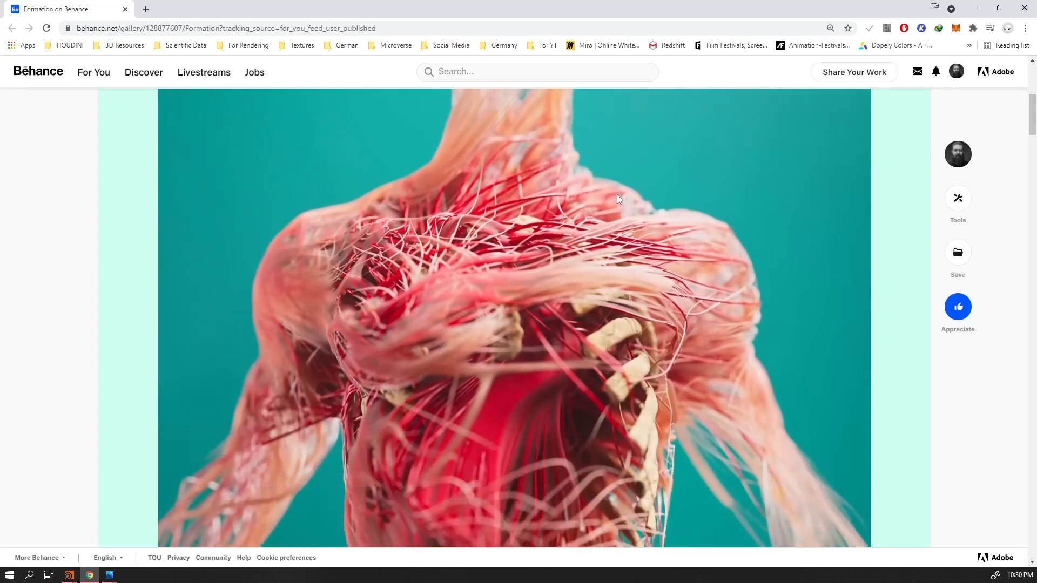
pyautogui.scroll(-15, 607, 198)
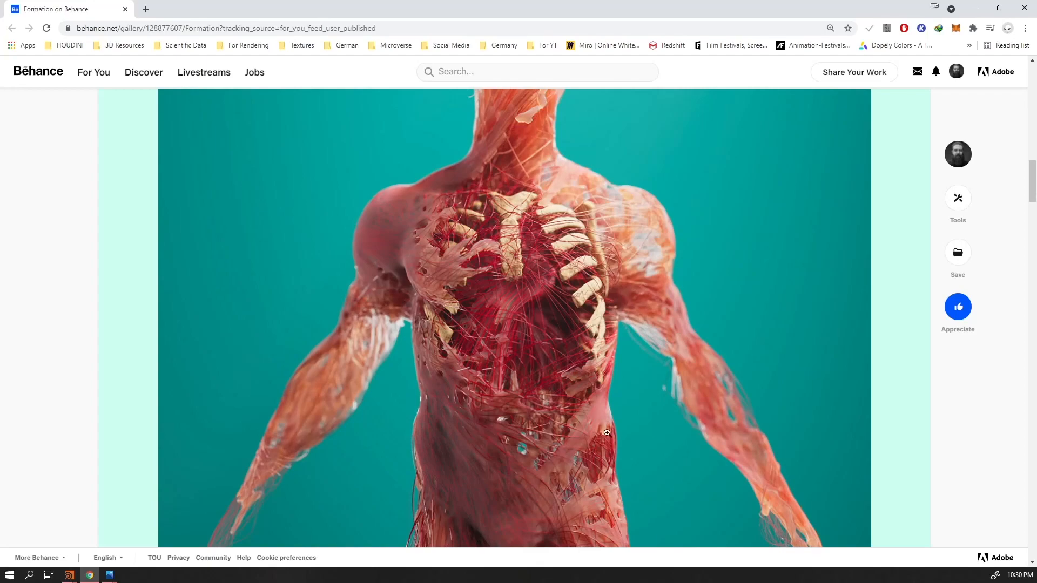
pyautogui.scroll(2, 668, 456)
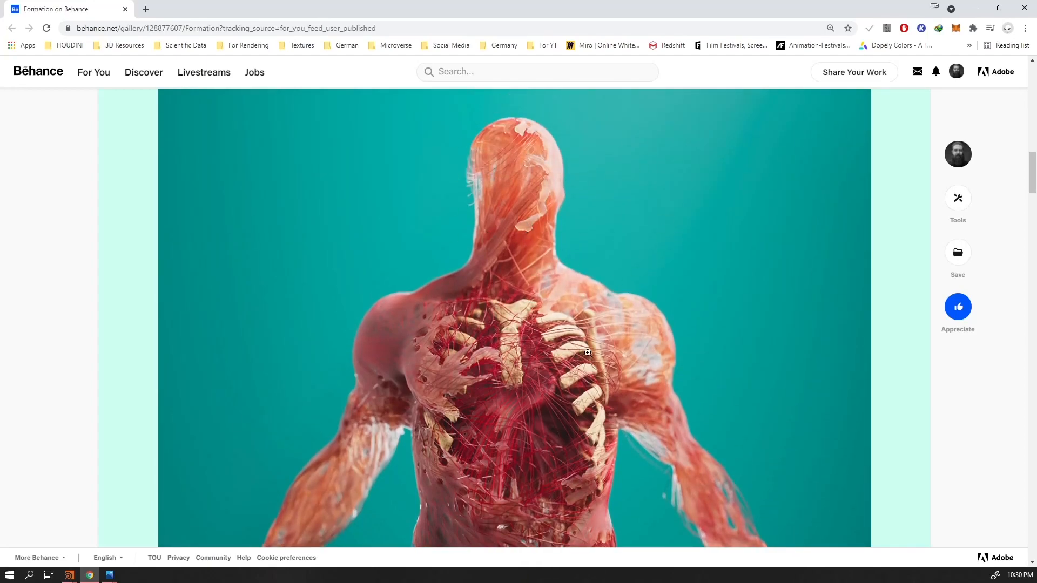
# Look through the remaining Formation renders, from the rib cage close-up to the thumbnail gallery, and return to the project video
pyautogui.scroll(-10, 583, 365)
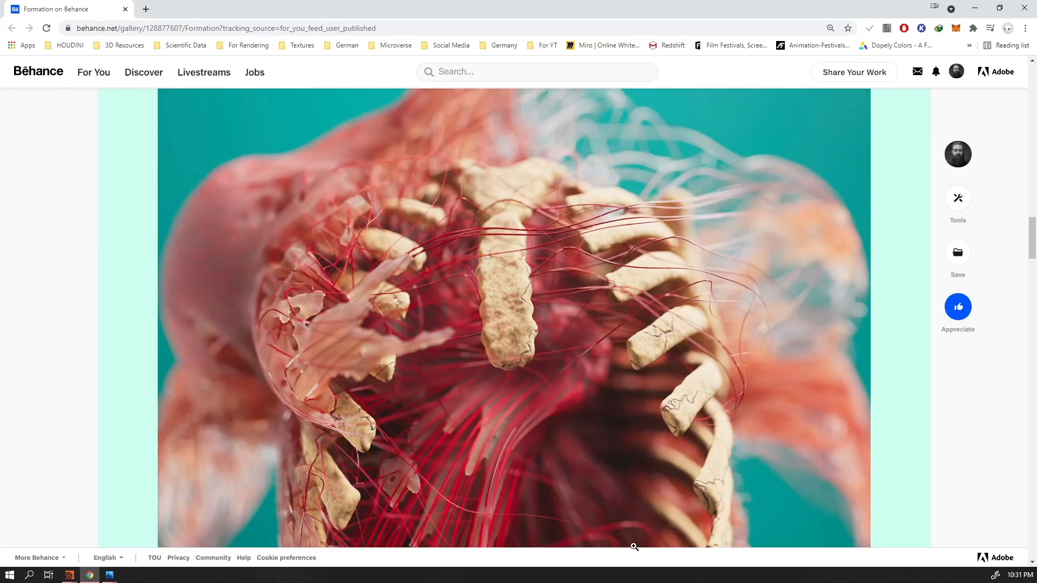
pyautogui.scroll(-6, 596, 441)
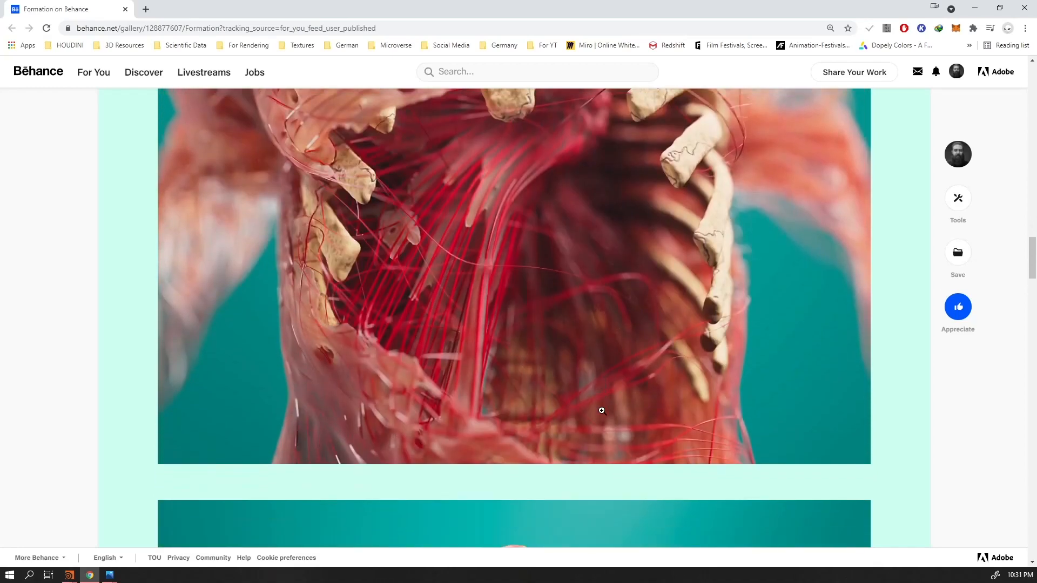
pyautogui.scroll(-10, 596, 441)
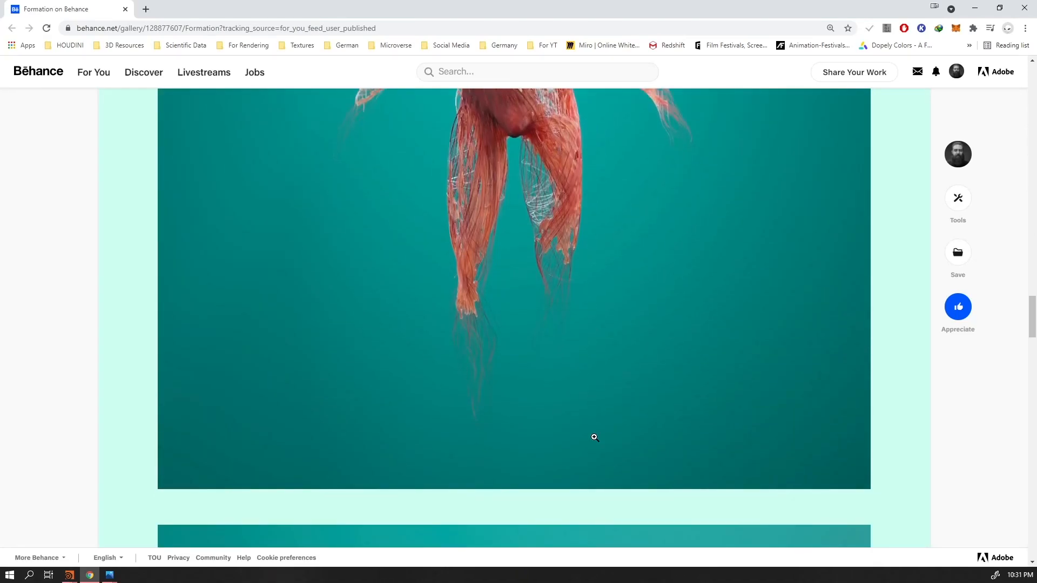
pyautogui.scroll(-5, 593, 439)
pyautogui.scroll(-3, 588, 443)
pyautogui.scroll(3, 586, 448)
pyautogui.scroll(5, 544, 339)
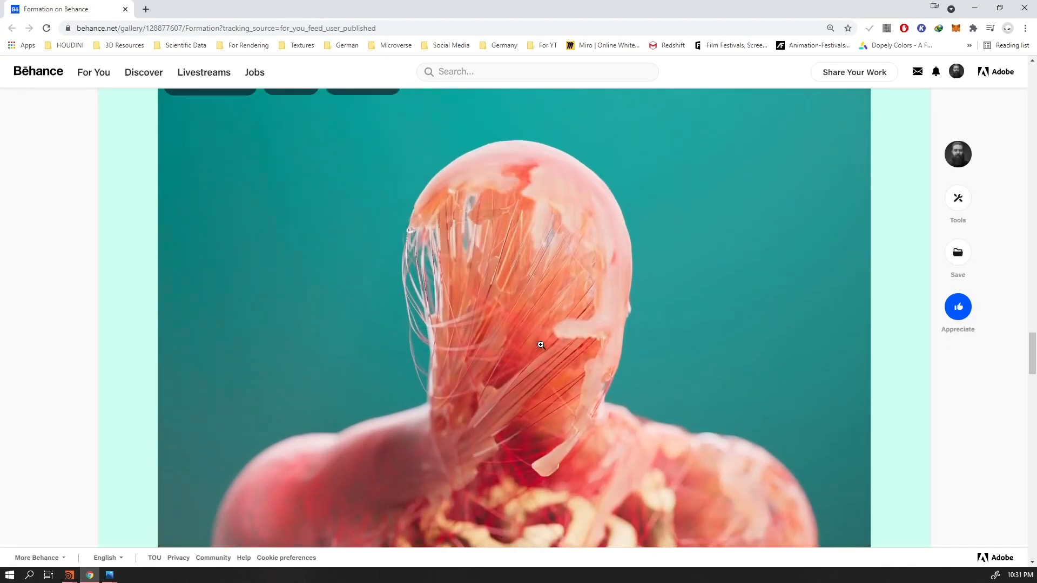
pyautogui.scroll(-15, 544, 339)
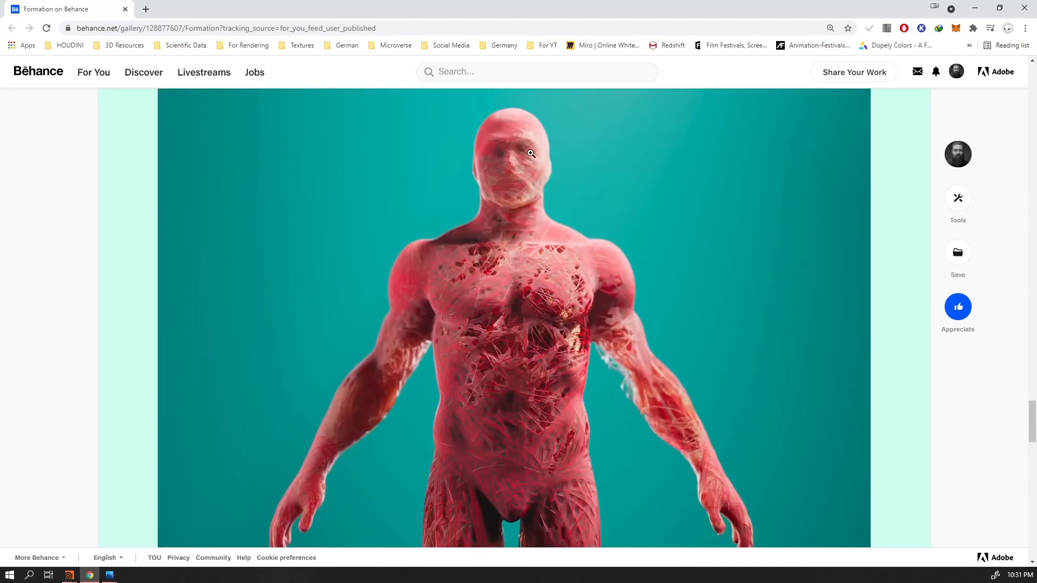
pyautogui.scroll(-8, 614, 266)
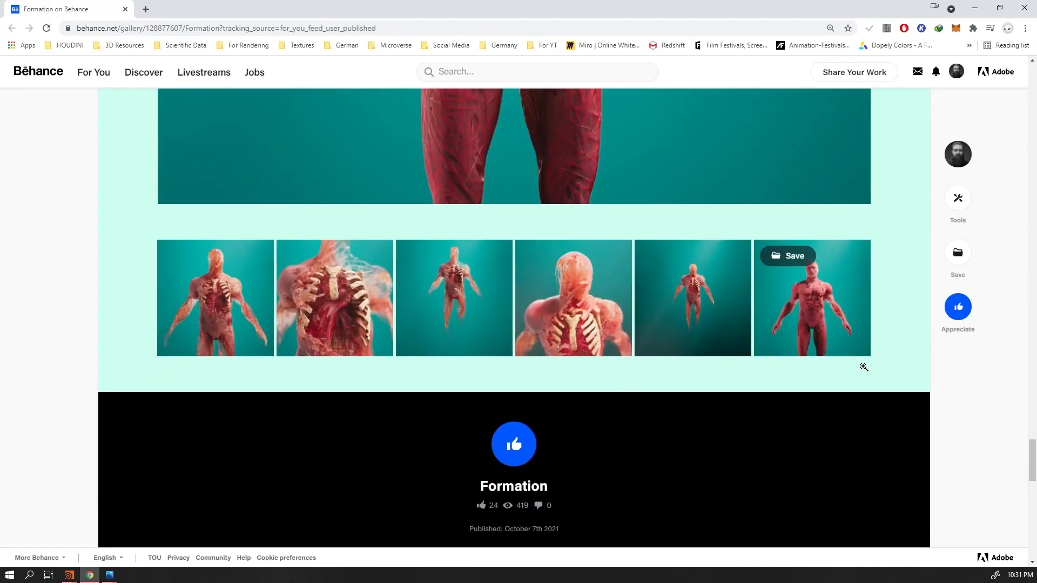
pyautogui.scroll(20, 906, 392)
pyautogui.scroll(-8, 769, 394)
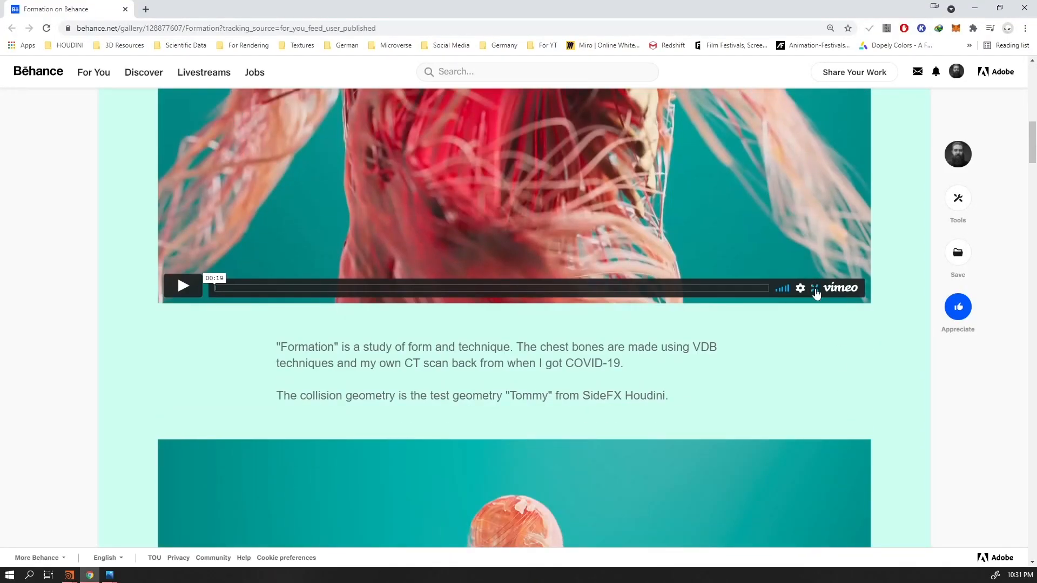
# Play the Formation video in full screen, check its quality options, and leave full screen
pyautogui.click(815, 288)
pyautogui.click(649, 267)
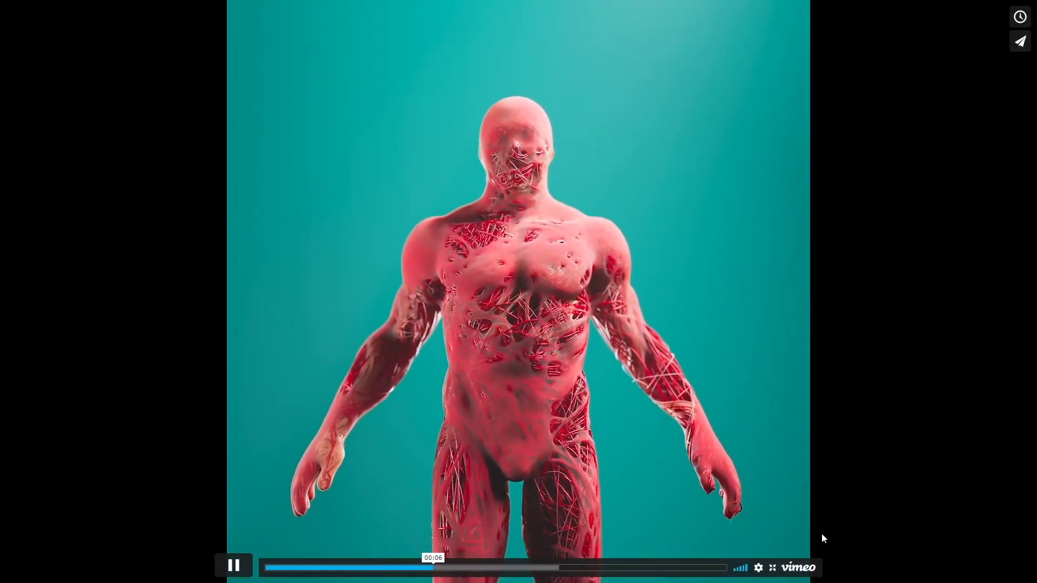
pyautogui.click(758, 572)
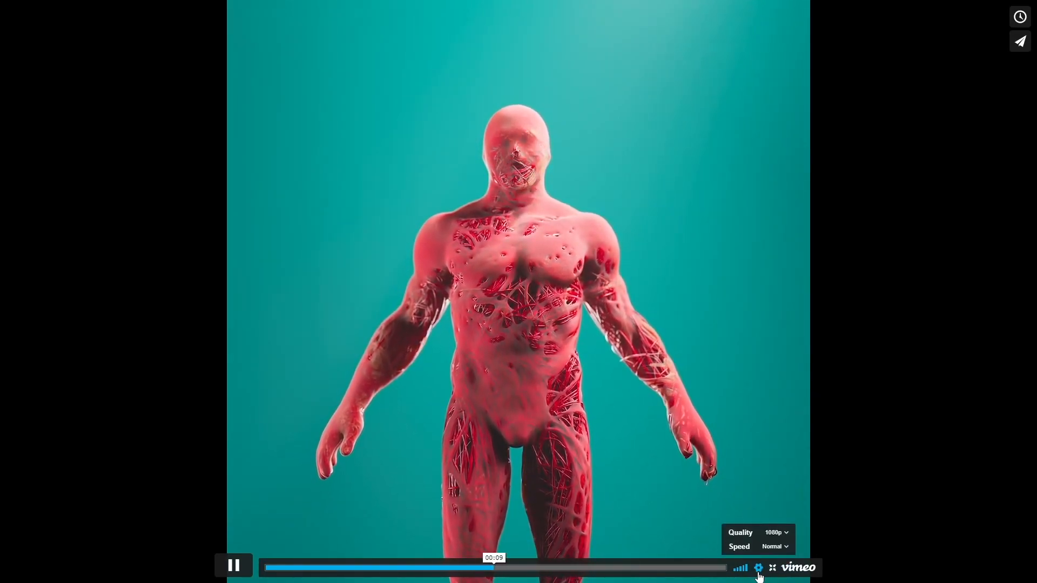
pyautogui.click(775, 535)
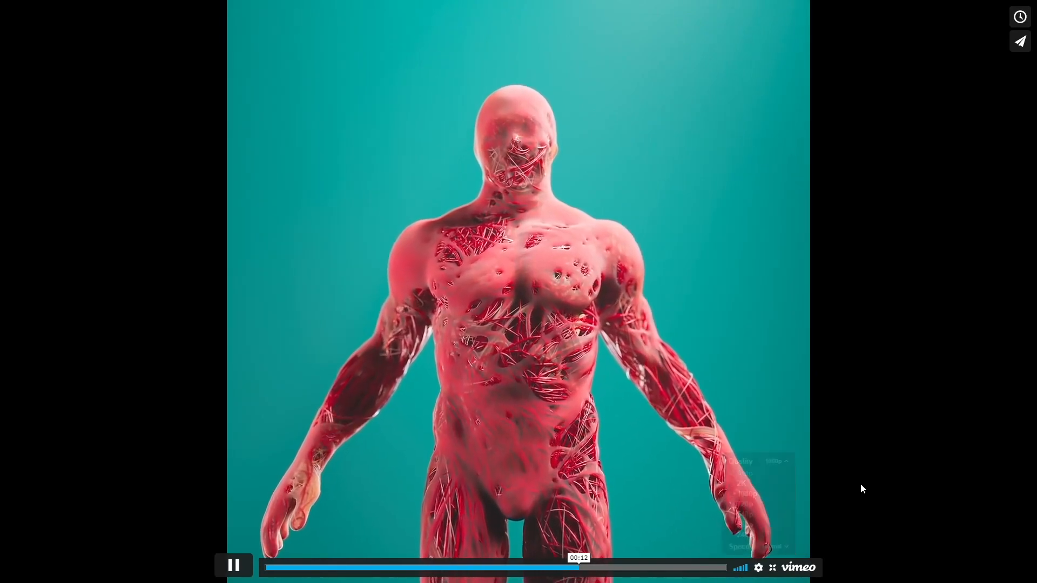
pyautogui.click(773, 567)
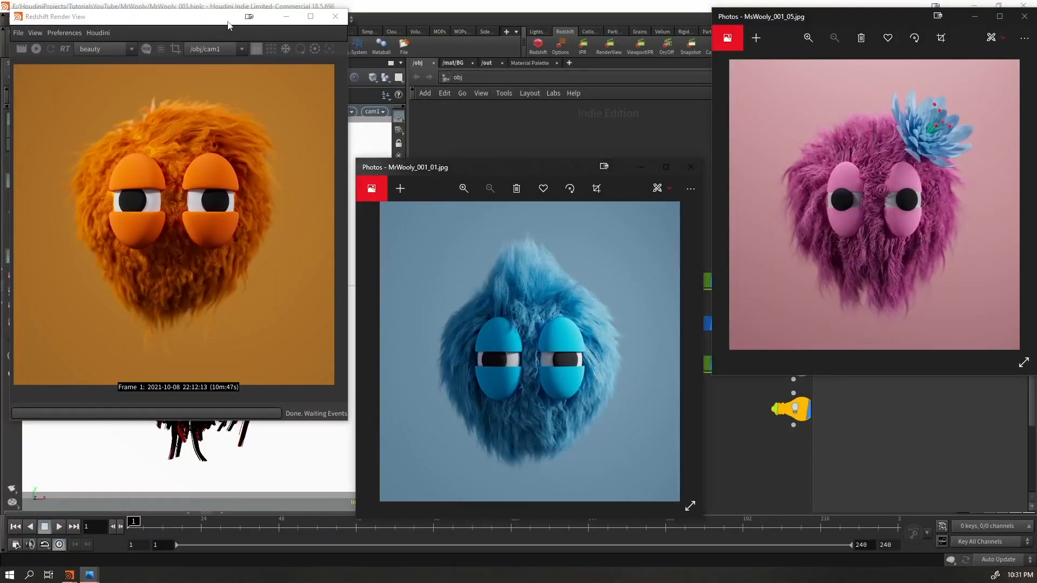
# Minimize the Redshift Render View and bring the main Houdini scene to the front
pyautogui.click(286, 17)
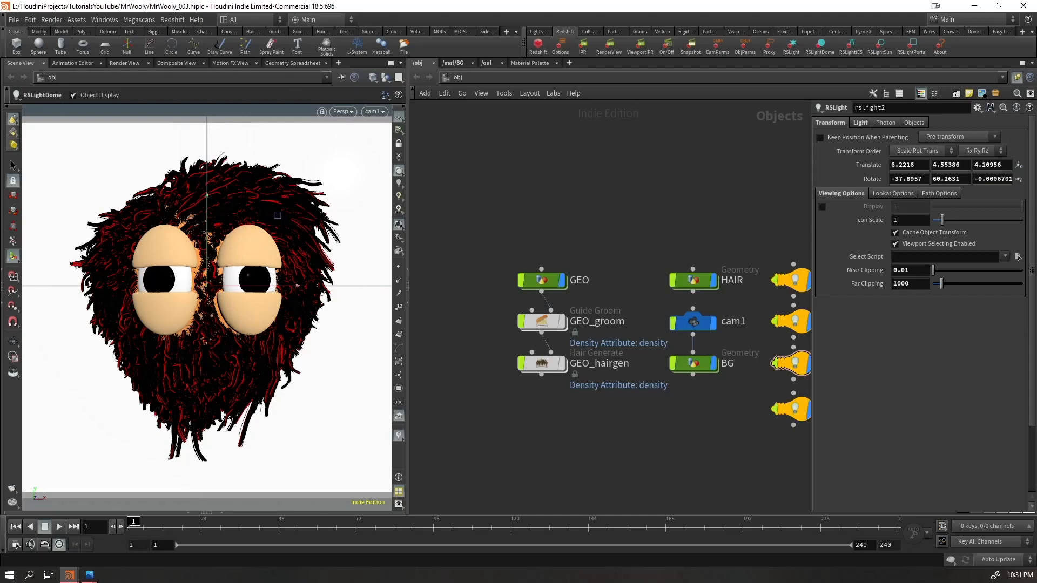
pyautogui.hotkey('alt', 'Tab')
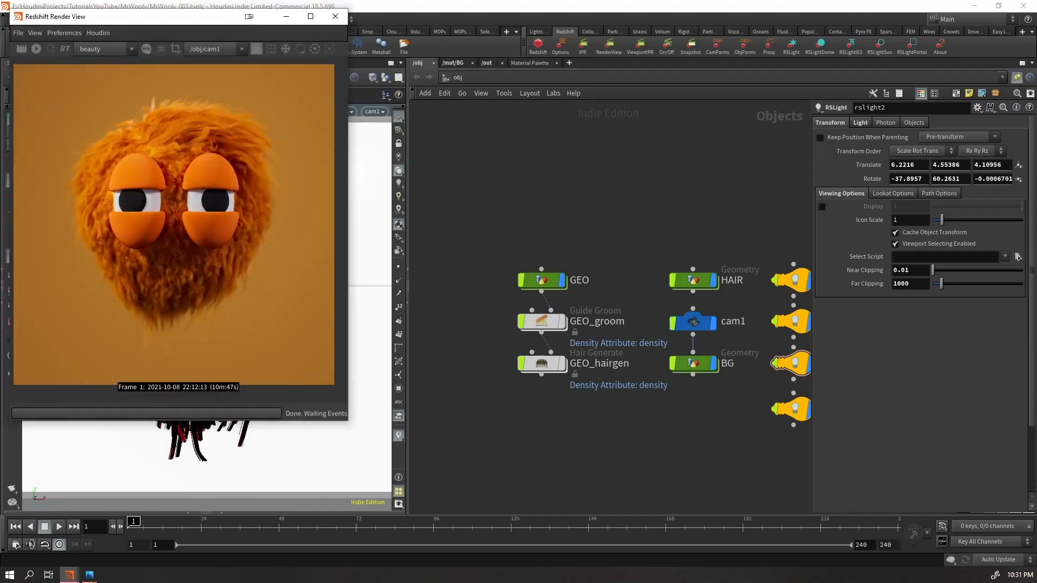
pyautogui.hotkey('alt', 'Tab')
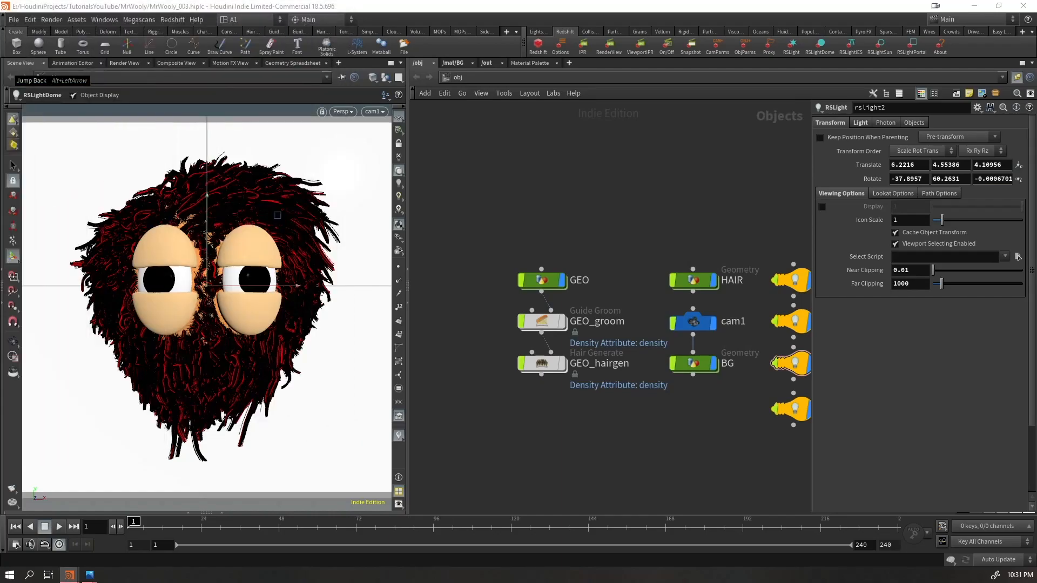
# Inspect the node network inside GEO with the other objects hidden in the viewport, and return to the object level
pyautogui.moveTo(551, 221); pyautogui.dragTo(491, 155, button='middle')
pyautogui.scroll(-3, 530, 170)
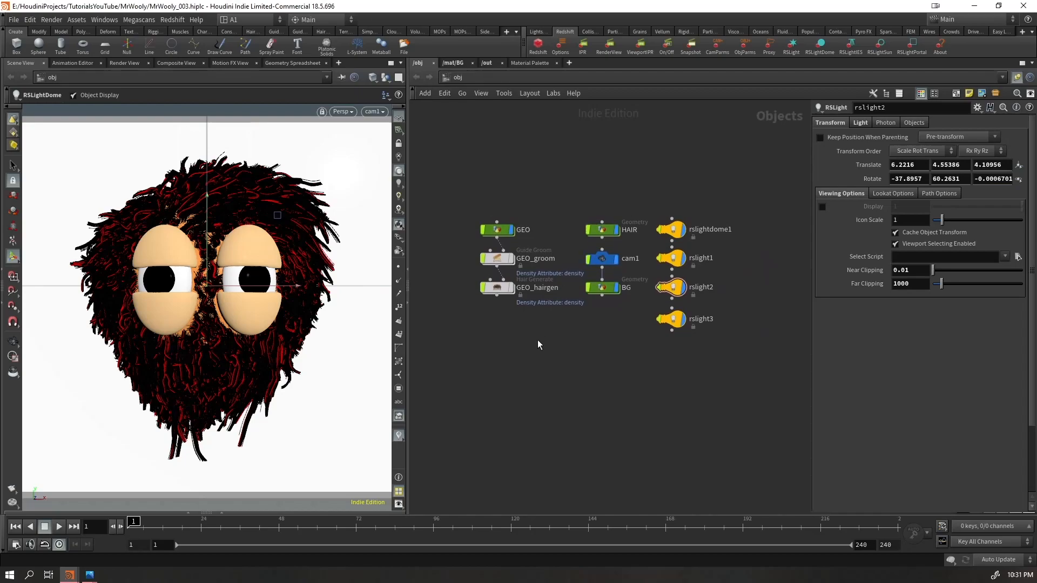
pyautogui.moveTo(532, 193); pyautogui.dragTo(498, 234)
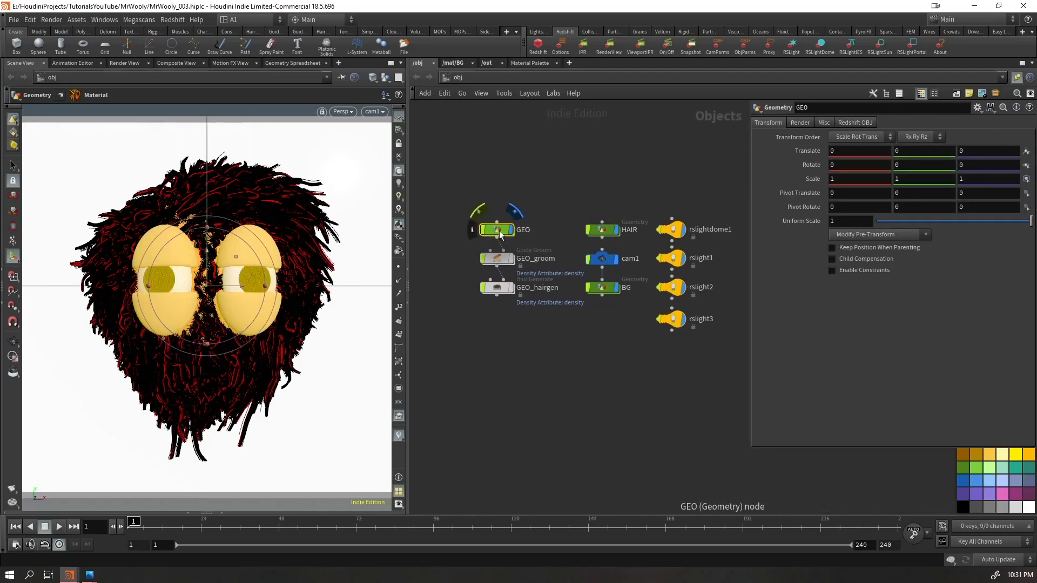
pyautogui.doubleClick(500, 232)
pyautogui.moveTo(519, 277); pyautogui.dragTo(370, 273, button='middle')
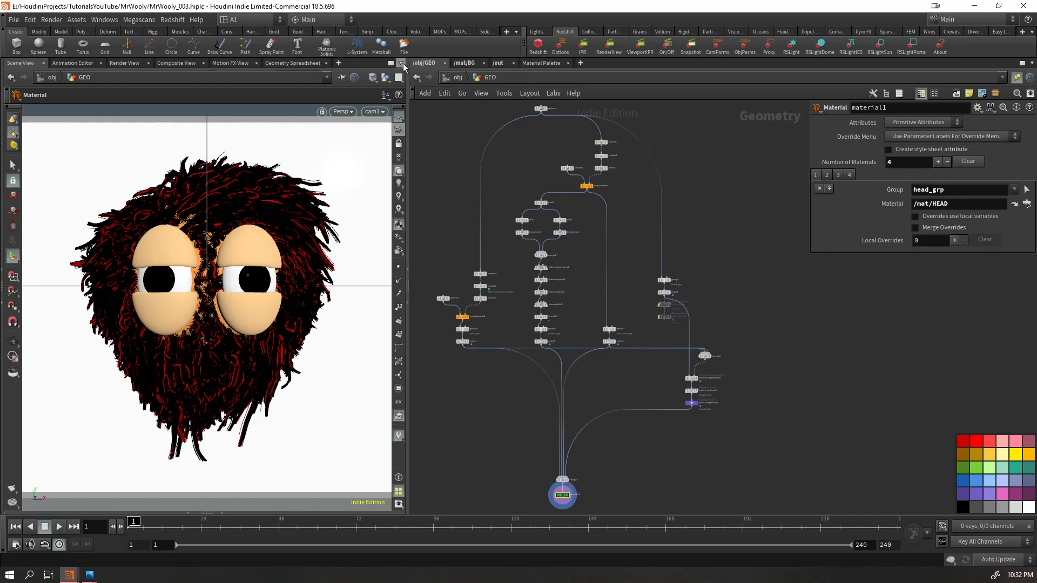
pyautogui.click(387, 80)
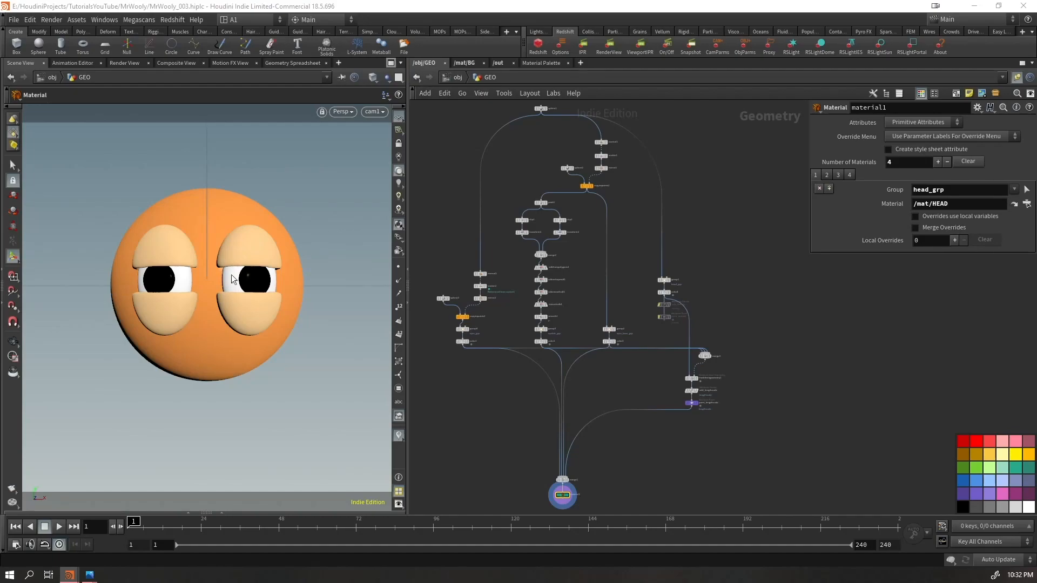
pyautogui.click(456, 78)
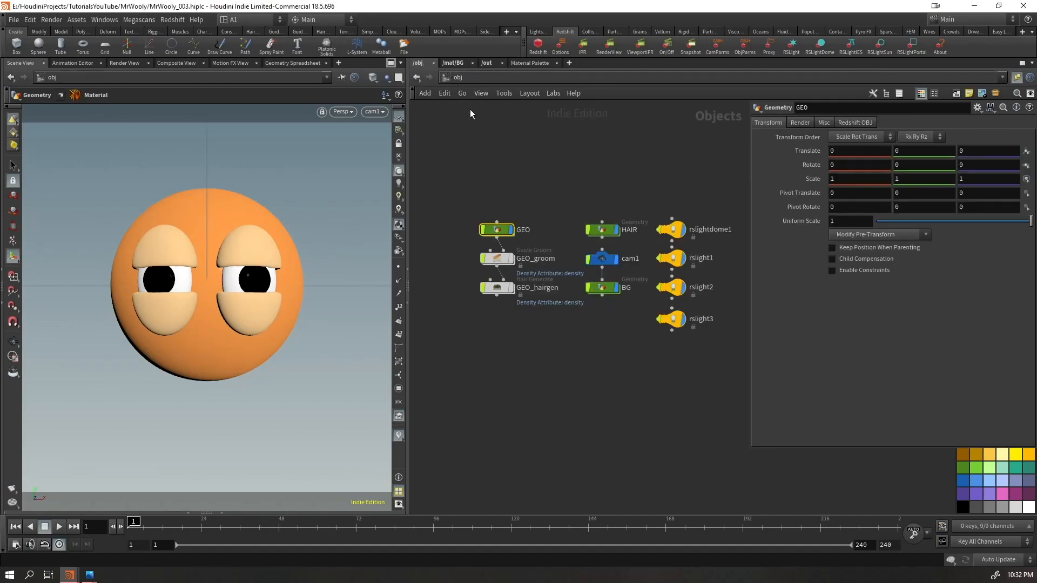
# Inspect the node network inside the HAIR object, and return to the object level
pyautogui.doubleClick(601, 229)
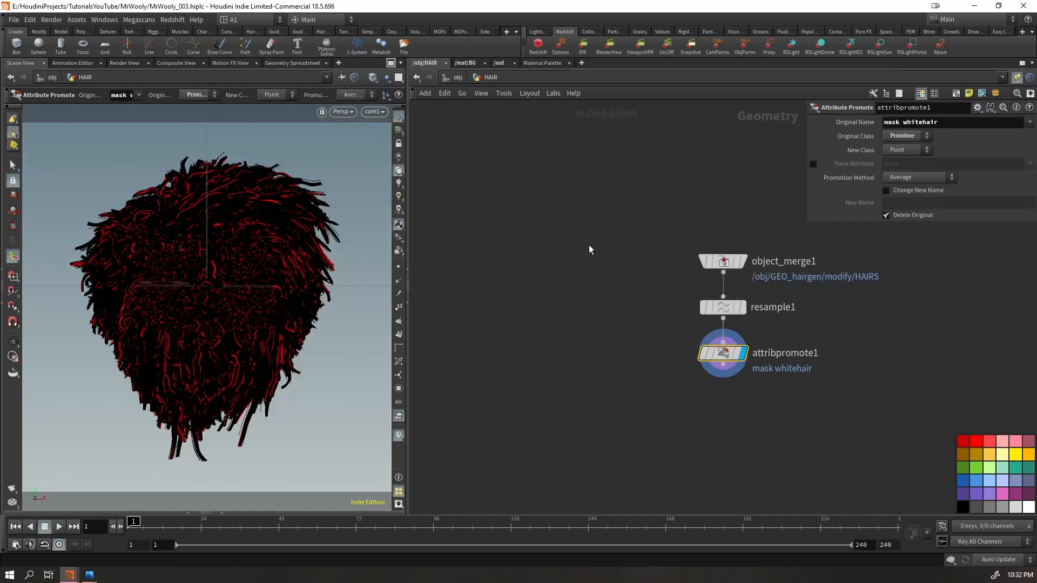
pyautogui.moveTo(646, 331); pyautogui.dragTo(538, 290, button='middle')
pyautogui.moveTo(668, 190); pyautogui.dragTo(600, 341)
pyautogui.moveTo(615, 267); pyautogui.dragTo(534, 312)
pyautogui.click(621, 407)
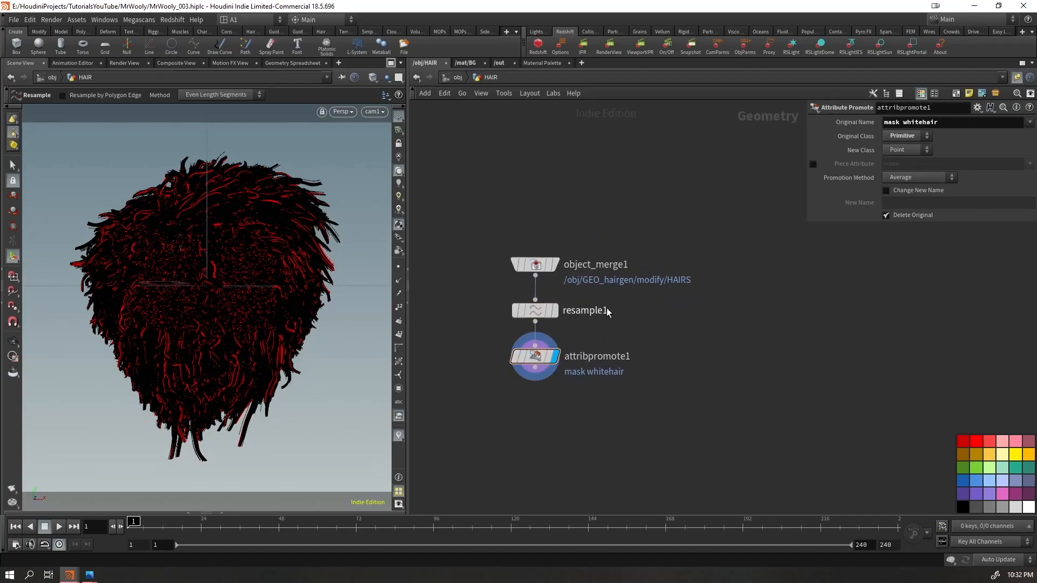
pyautogui.click(457, 78)
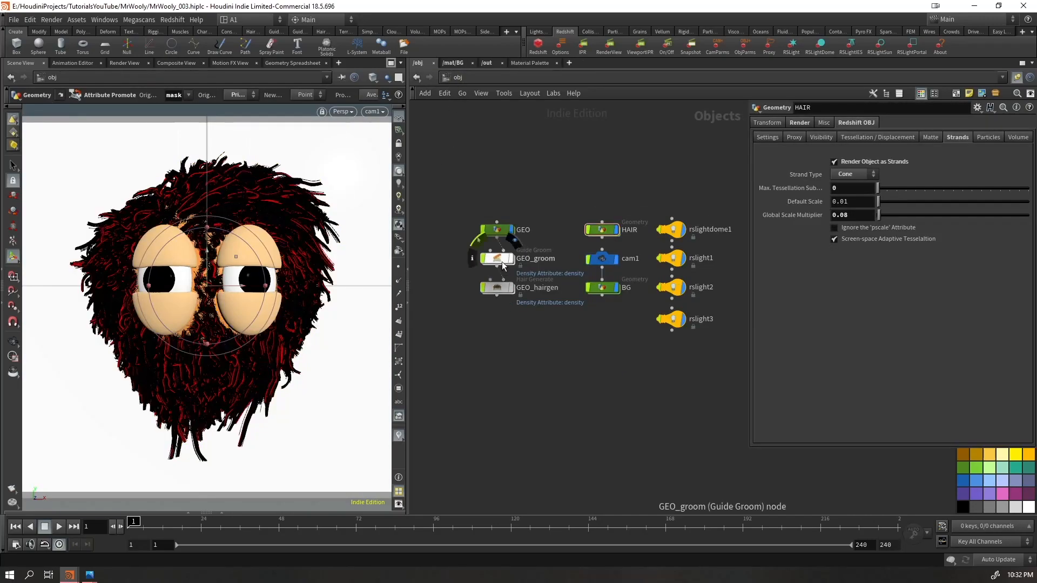
# Inspect the guide grooming network inside GEO_groom down to the hair clump node, and return to the object level
pyautogui.doubleClick(500, 260)
pyautogui.scroll(1, 574, 315)
pyautogui.moveTo(576, 315); pyautogui.dragTo(531, 337, button='middle')
pyautogui.scroll(-2, 493, 359)
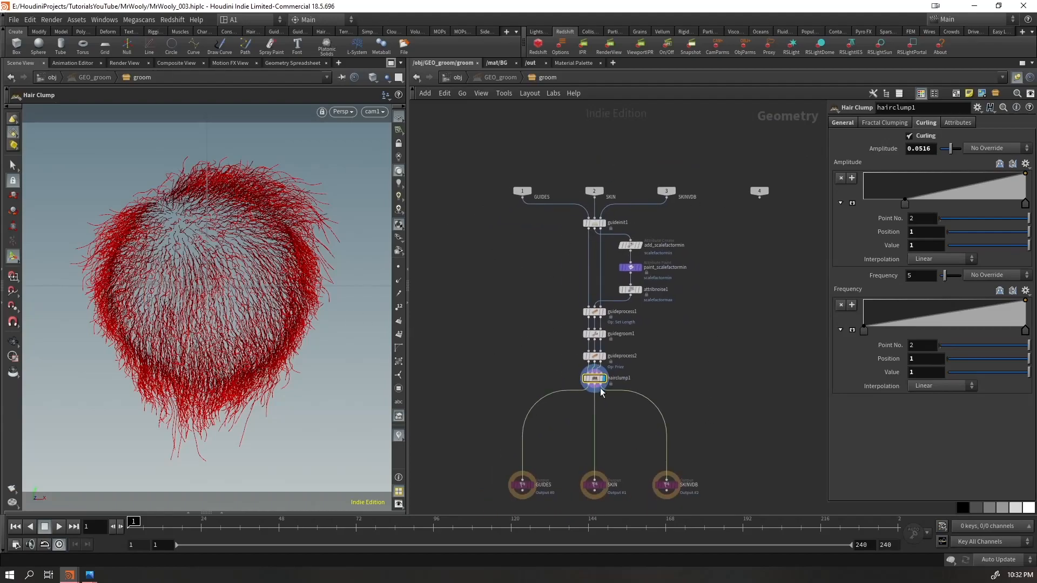
pyautogui.click(452, 79)
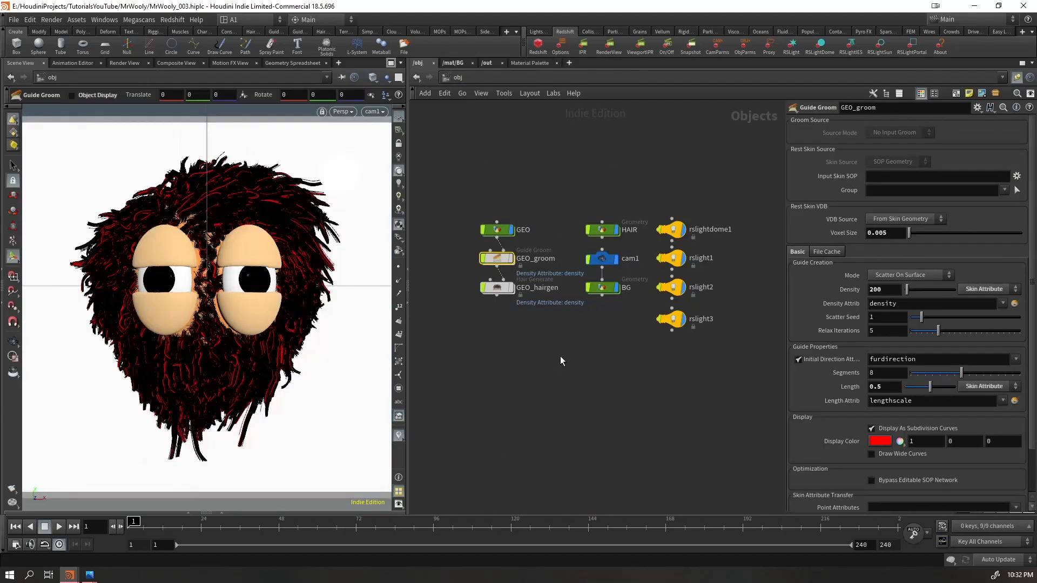
# Inspect the hair modification network inside GEO_hairgen, and return to the object level
pyautogui.click(497, 287)
pyautogui.press('Return')
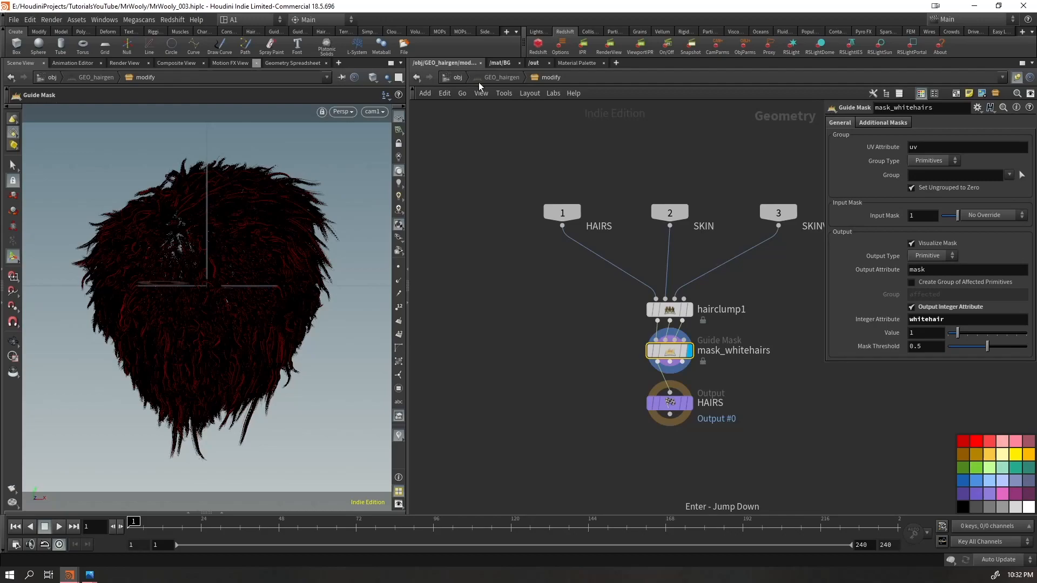
pyautogui.click(457, 80)
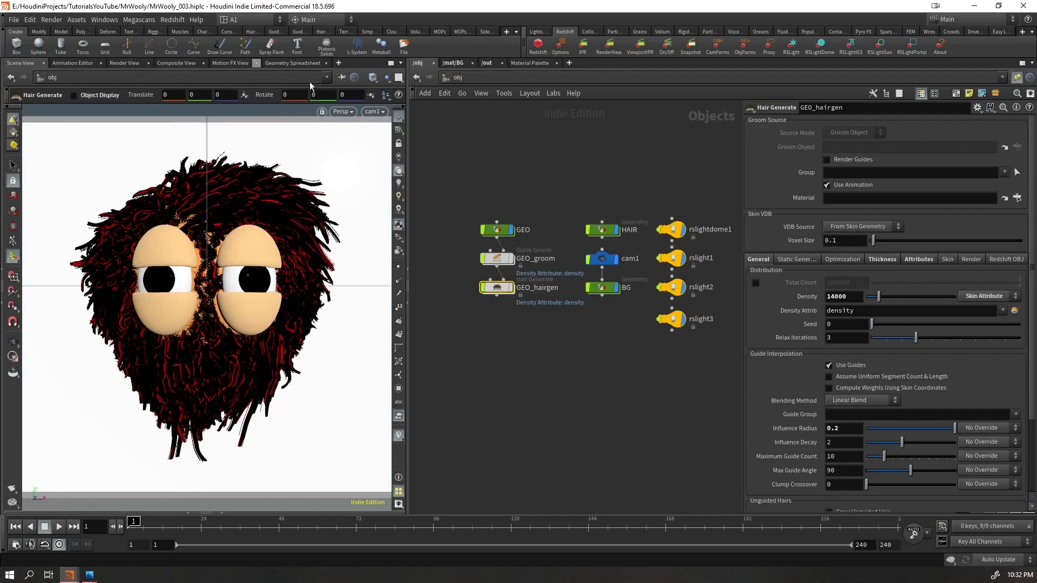
# Look over the Guide Process and Hair Utils shelf tools and widen the shelf set to show more shelves
pyautogui.click(274, 32)
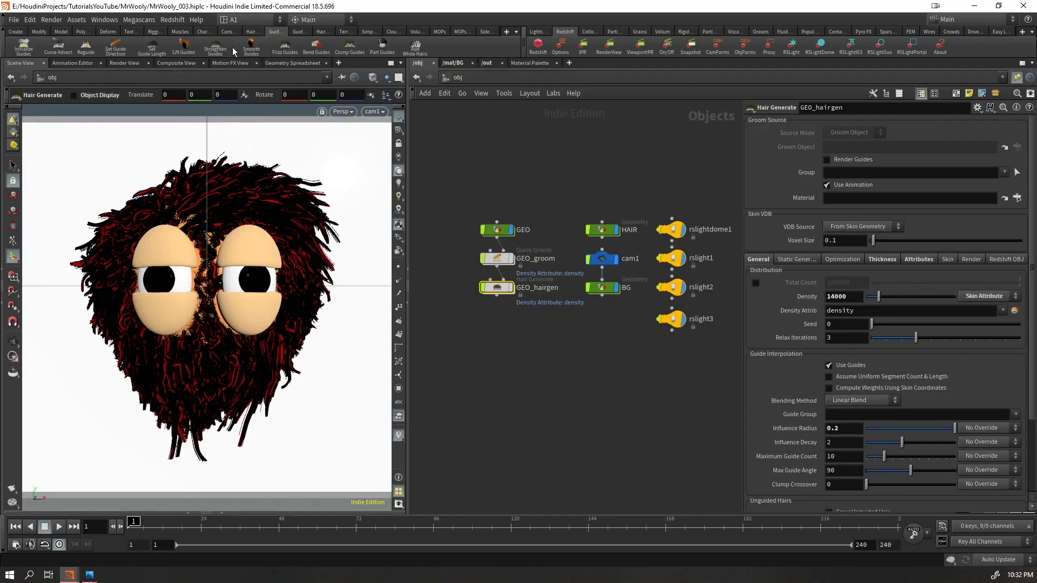
pyautogui.click(250, 32)
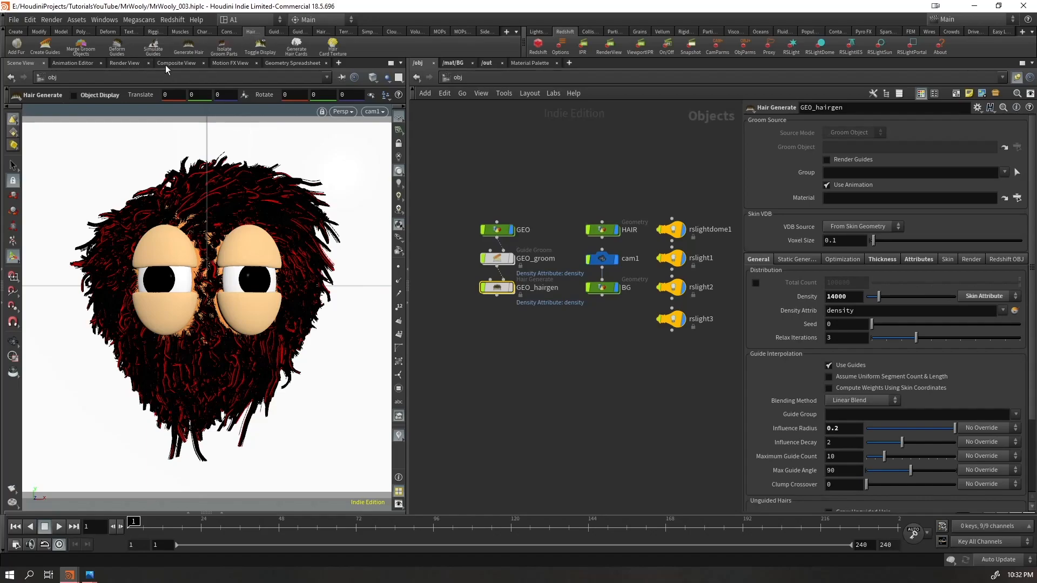
pyautogui.moveTo(523, 46); pyautogui.dragTo(641, 46)
# Review the lights and the BG object at the object level, and open the material network
pyautogui.moveTo(587, 402); pyautogui.dragTo(542, 404, button='middle')
pyautogui.moveTo(640, 197); pyautogui.dragTo(642, 410)
pyautogui.click(558, 288)
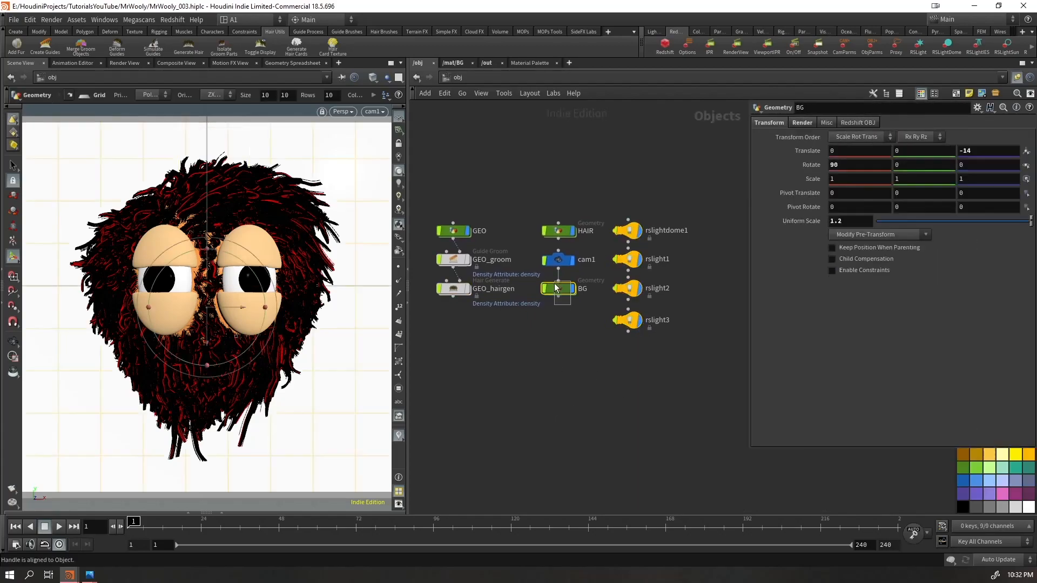
pyautogui.click(454, 63)
pyautogui.click(458, 77)
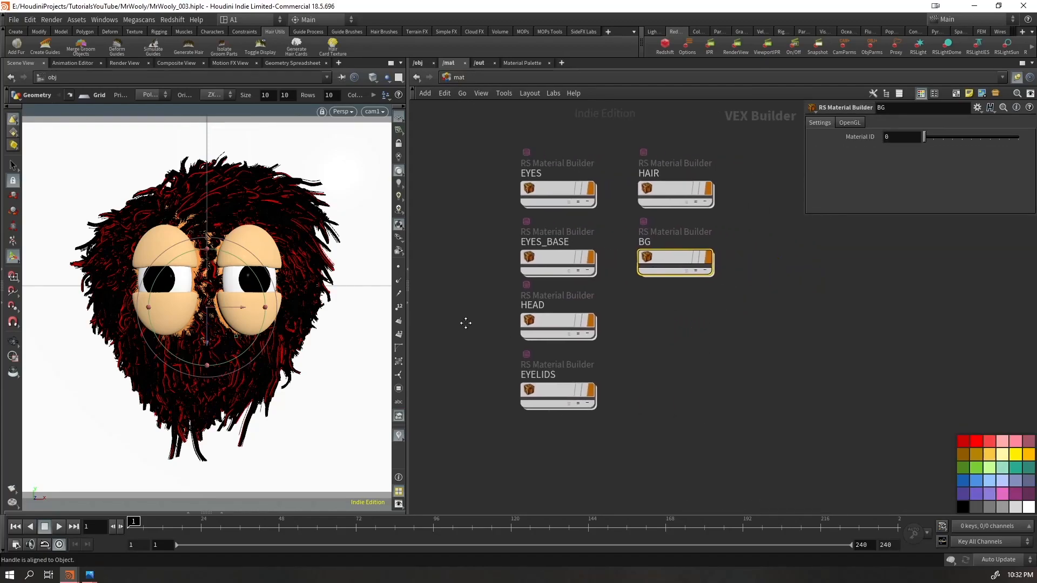
# Inspect the networks of the EYES_BASE and EYELIDS materials, return to the material level and select HEAD
pyautogui.doubleClick(551, 262)
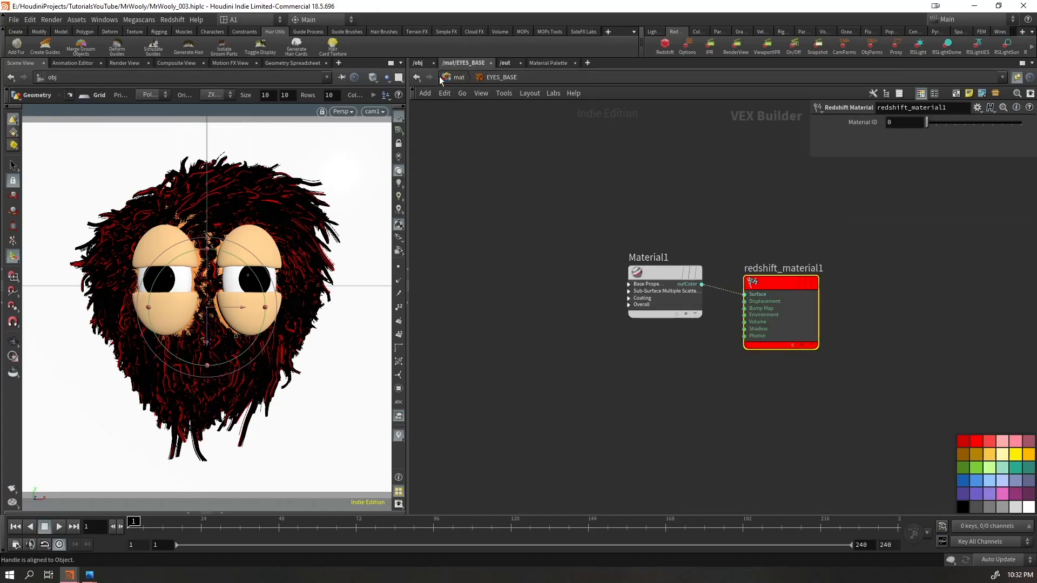
pyautogui.click(457, 77)
pyautogui.doubleClick(573, 397)
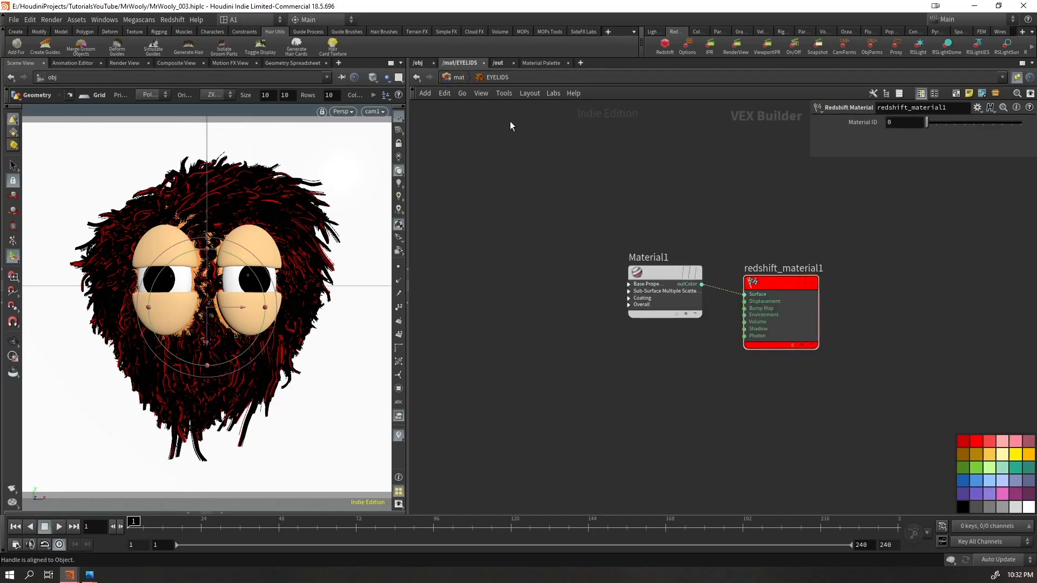
pyautogui.click(450, 79)
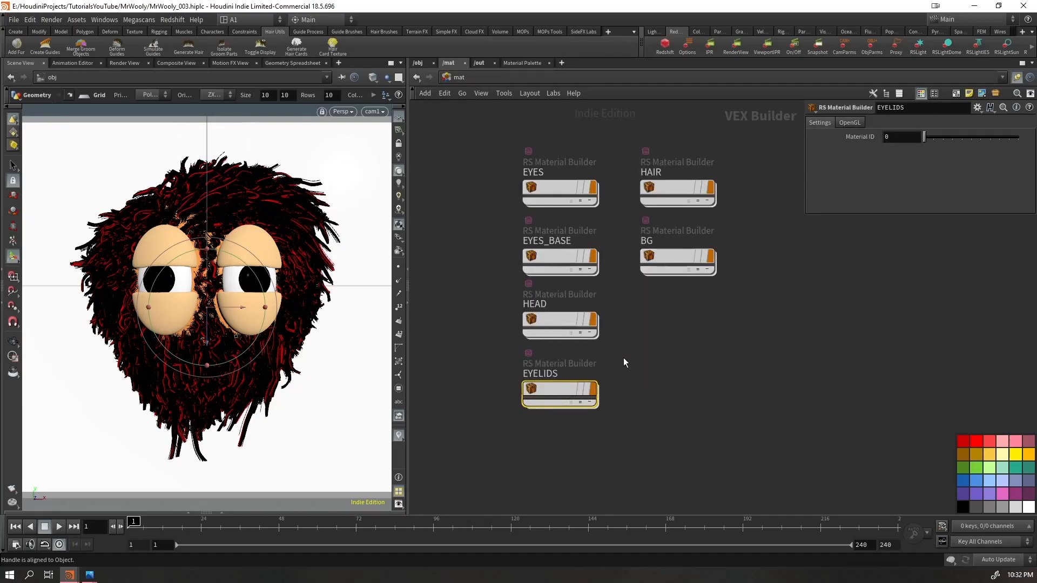
pyautogui.moveTo(675, 312); pyautogui.dragTo(562, 337)
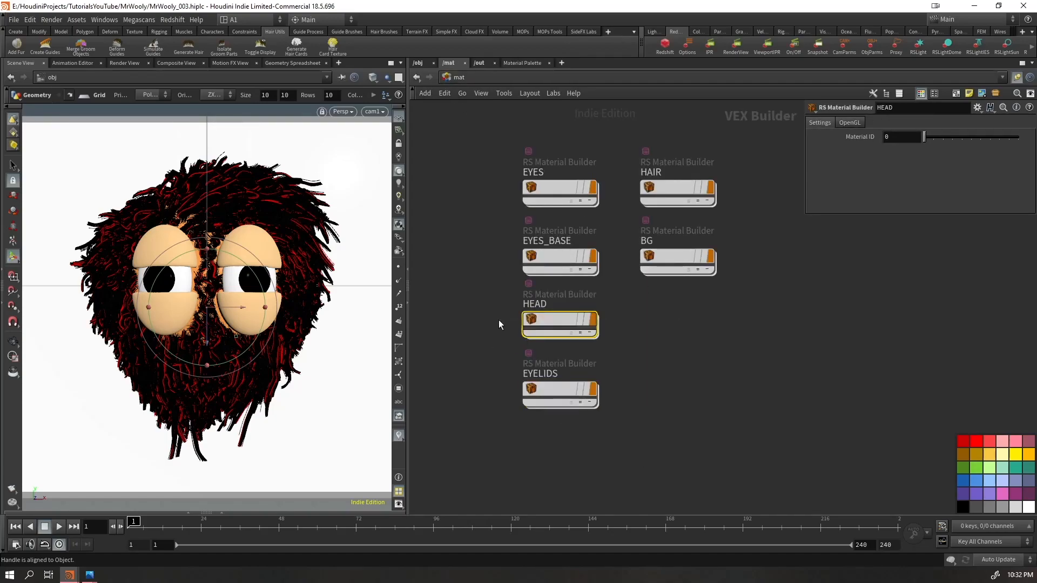
# Inspect the HAIR material network, including the ParticleAttributeLookup1, Material2, Material1 and MaterialBlender1 nodes
pyautogui.doubleClick(668, 200)
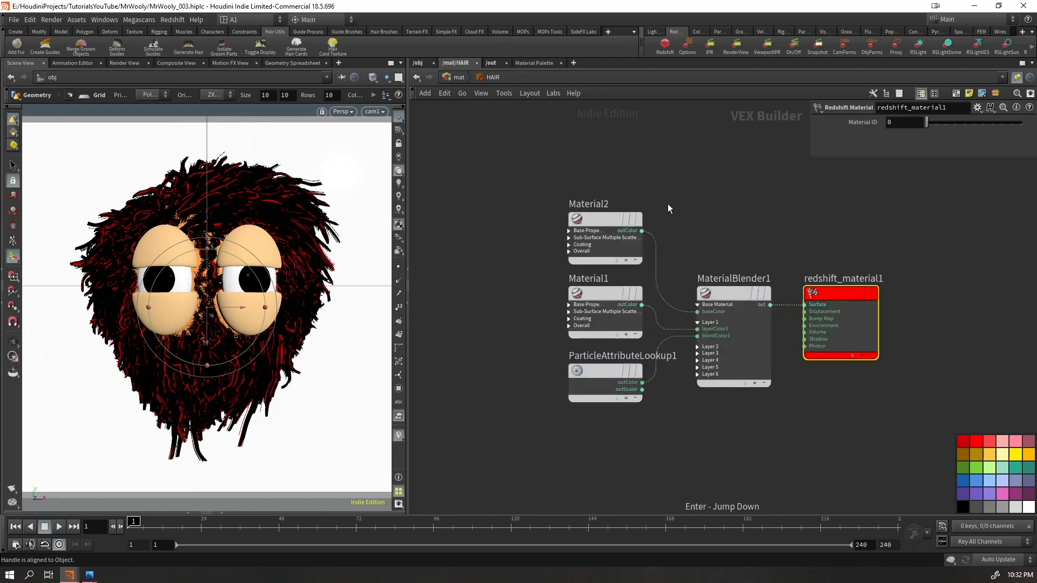
pyautogui.click(571, 371)
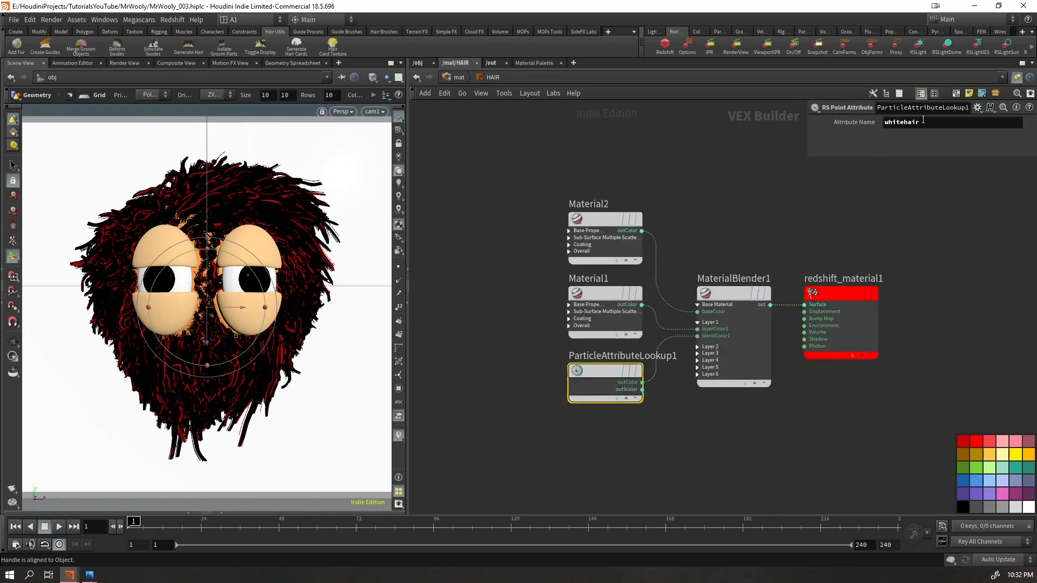
pyautogui.click(747, 209)
pyautogui.moveTo(643, 170); pyautogui.dragTo(571, 263)
pyautogui.moveTo(679, 187); pyautogui.dragTo(618, 190, button='middle')
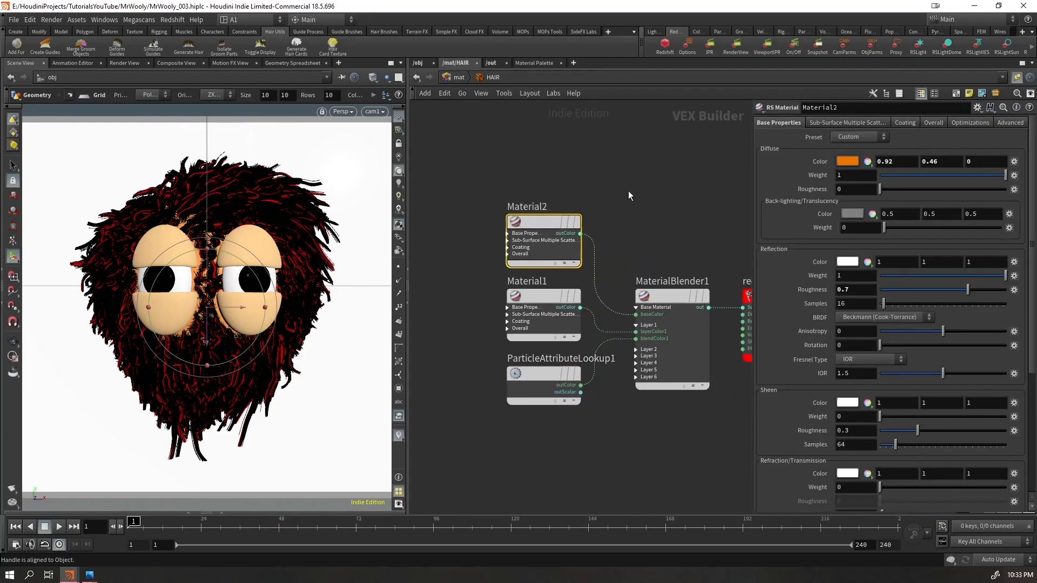
pyautogui.click(484, 307)
pyautogui.moveTo(472, 303); pyautogui.dragTo(711, 392)
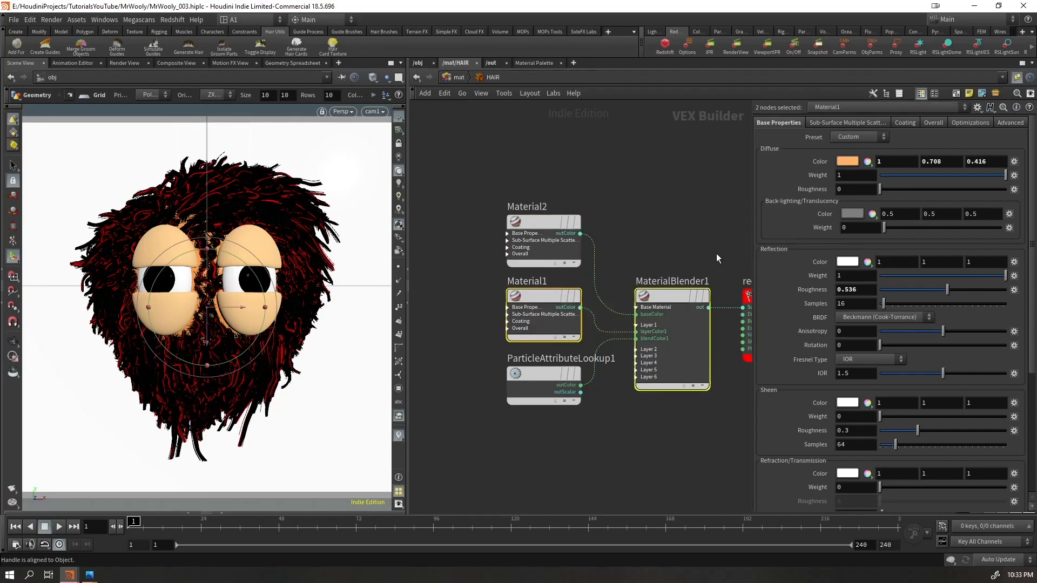
pyautogui.click(573, 197)
# Examine the hair colour blend up close in the Redshift Render View, and minimize the render window
pyautogui.hotkey('alt', 'Tab')
pyautogui.scroll(8, 242, 237)
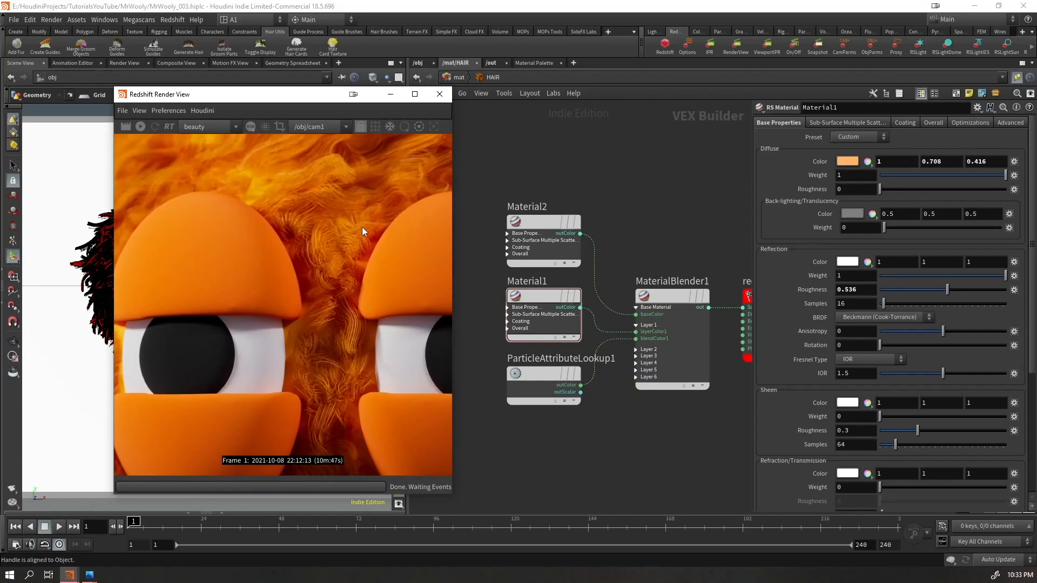
pyautogui.scroll(6, 247, 319)
pyautogui.scroll(-12, 370, 306)
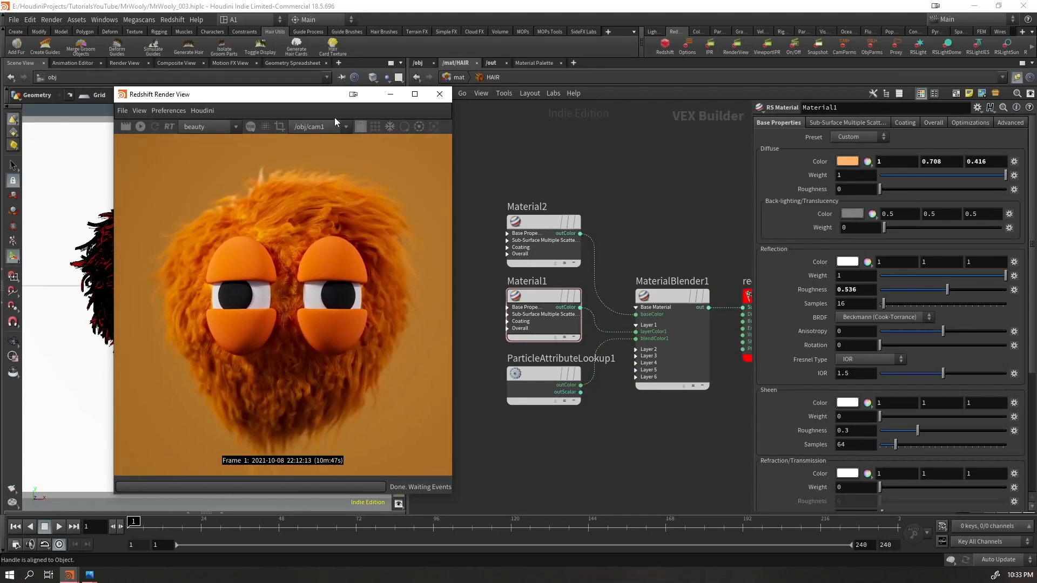
pyautogui.click(390, 94)
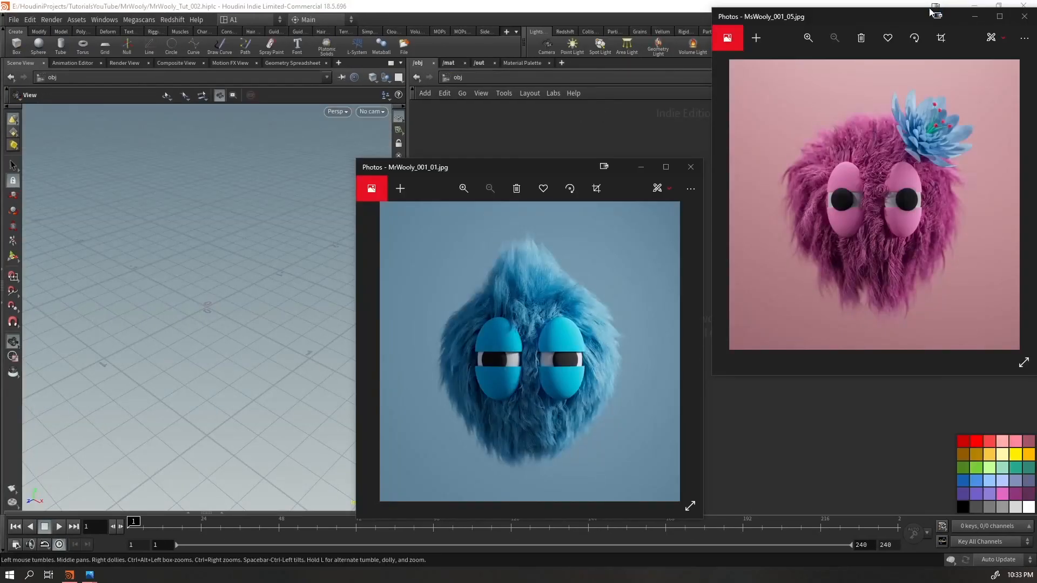
# Close both reference images and add a Geometry object to the empty scene
pyautogui.click(1013, 17)
pyautogui.click(690, 167)
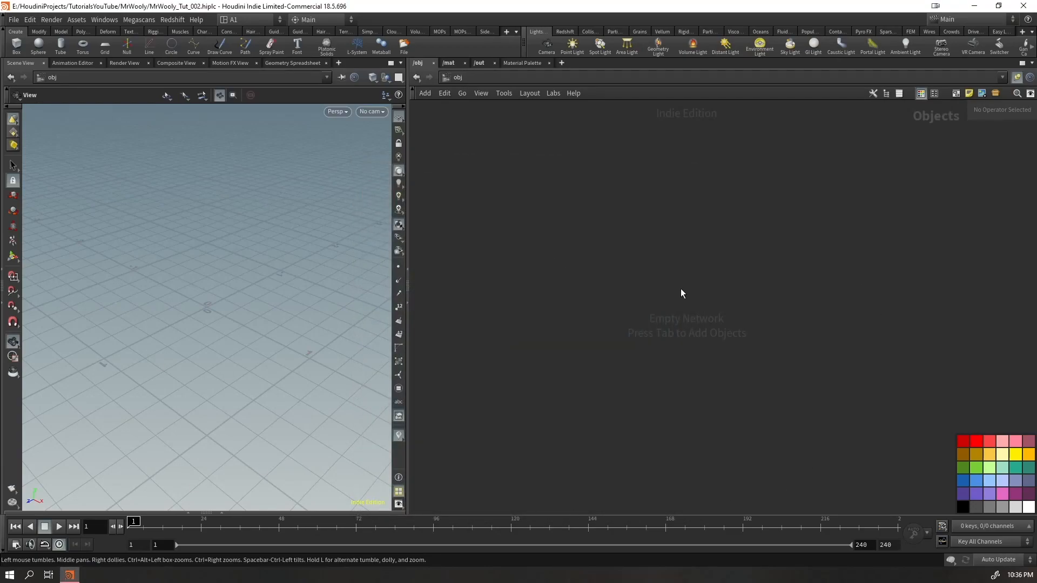
pyautogui.press('Tab')
pyautogui.write('geo')
pyautogui.press('Return')
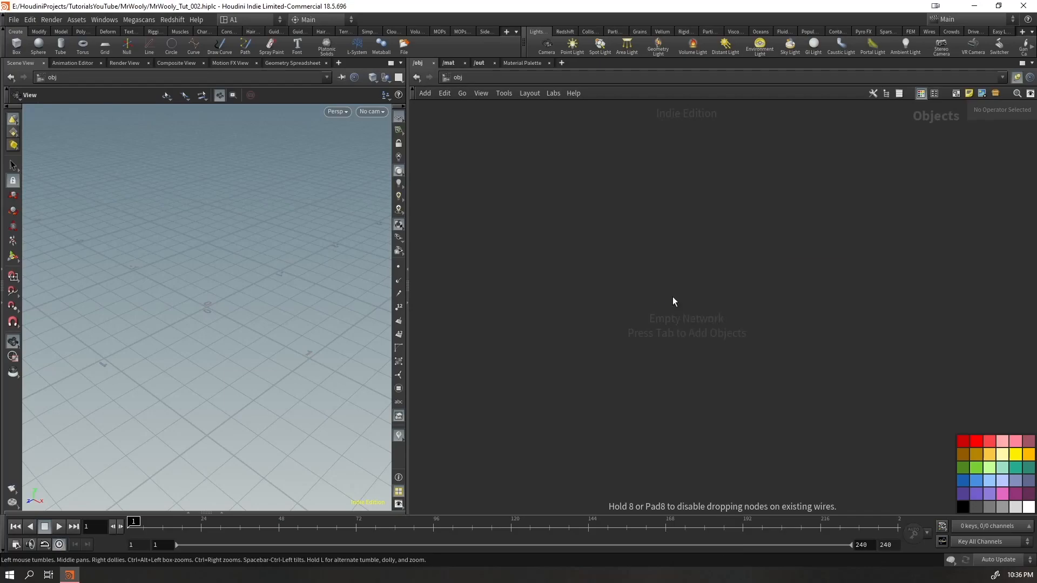
pyautogui.click(673, 296)
pyautogui.moveTo(621, 237); pyautogui.dragTo(505, 191, button='middle')
pyautogui.scroll(4, 526, 254)
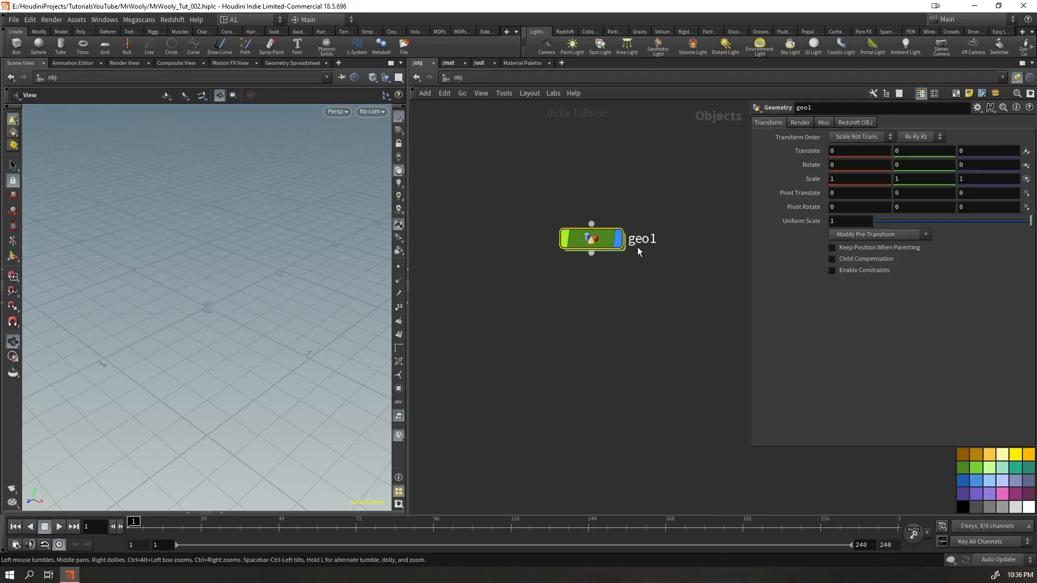
# Rename the new geometry object GEO and go inside it
pyautogui.click(643, 243)
pyautogui.write('GEO')
pyautogui.press('Return')
# Add a Sphere node inside GEO and display the viewport geometry wire-over-shaded
pyautogui.press('Return')
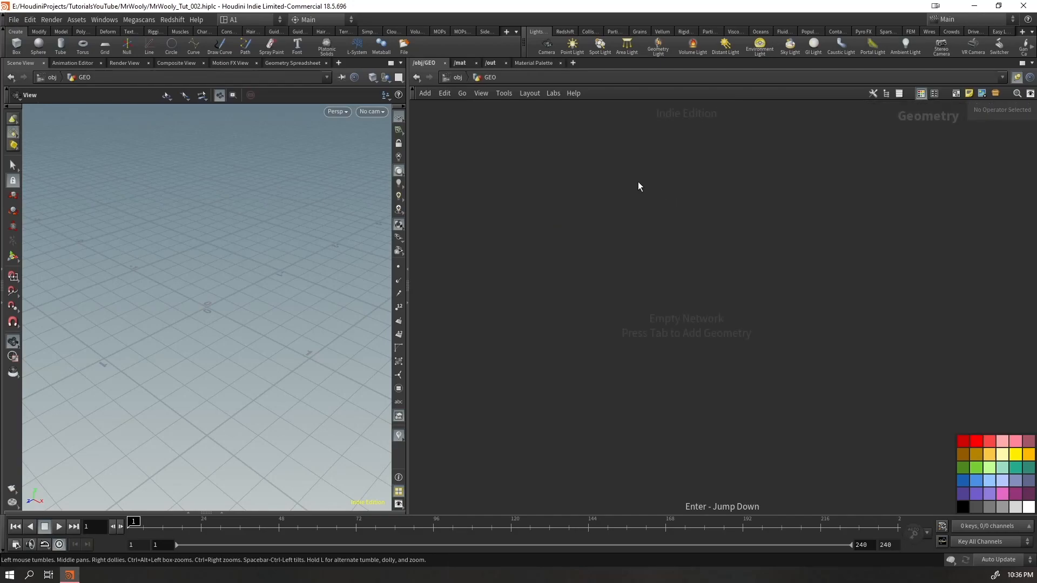
pyautogui.press('Tab')
pyautogui.write('sphere')
pyautogui.press('Return')
pyautogui.click(629, 218)
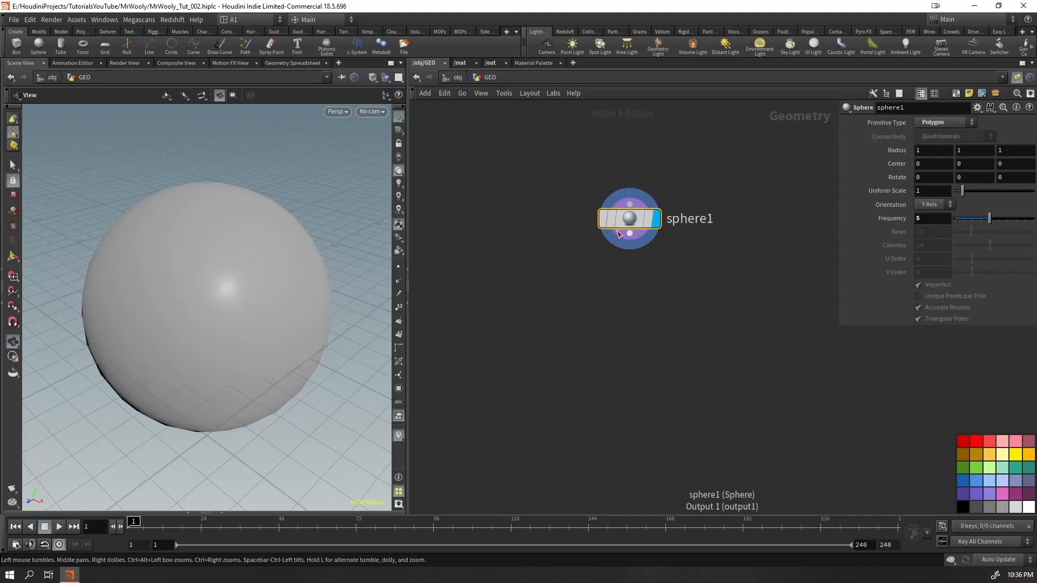
pyautogui.moveTo(301, 267); pyautogui.dragTo(287, 284)
pyautogui.hotkey('shift', 'w')
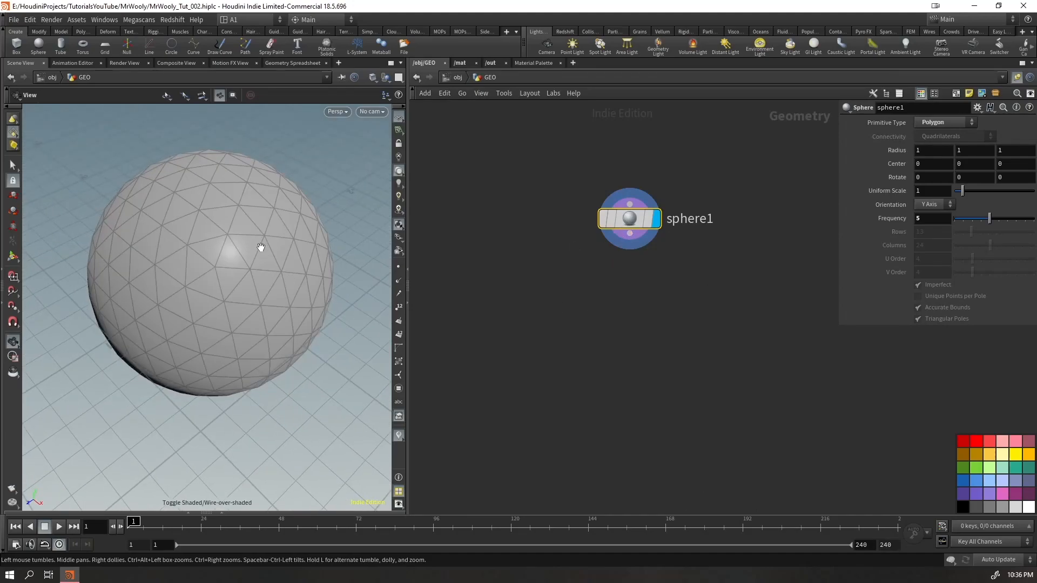
pyautogui.moveTo(261, 245); pyautogui.dragTo(263, 267, button='middle')
# Switch the sphere's primitive type to Primitive and inspect the node's geometry information
pyautogui.click(943, 122)
pyautogui.click(942, 118)
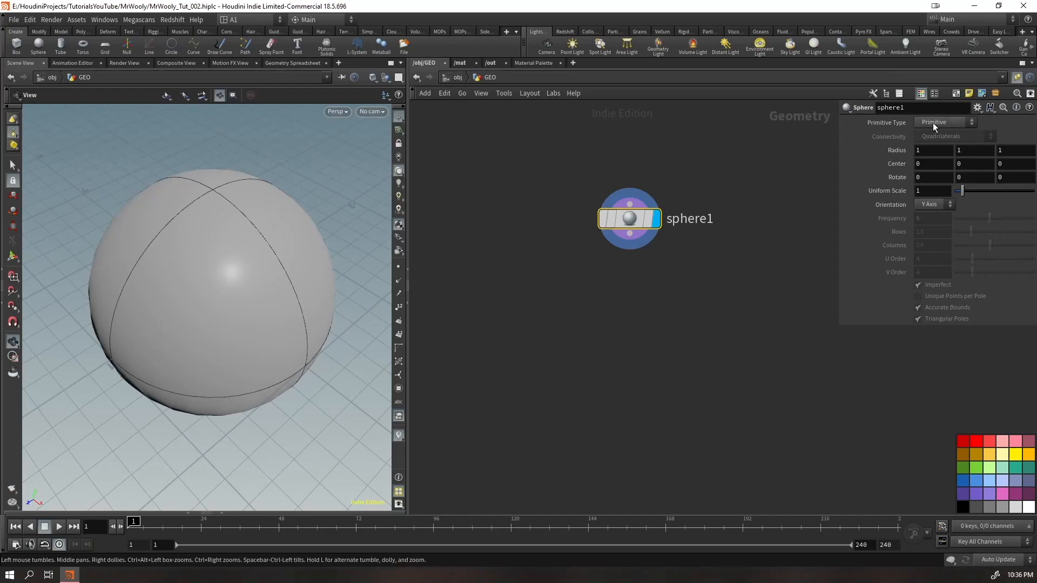
pyautogui.moveTo(311, 269); pyautogui.dragTo(294, 248)
pyautogui.moveTo(294, 248); pyautogui.dragTo(222, 364, button='right')
pyautogui.moveTo(251, 310); pyautogui.dragTo(252, 316)
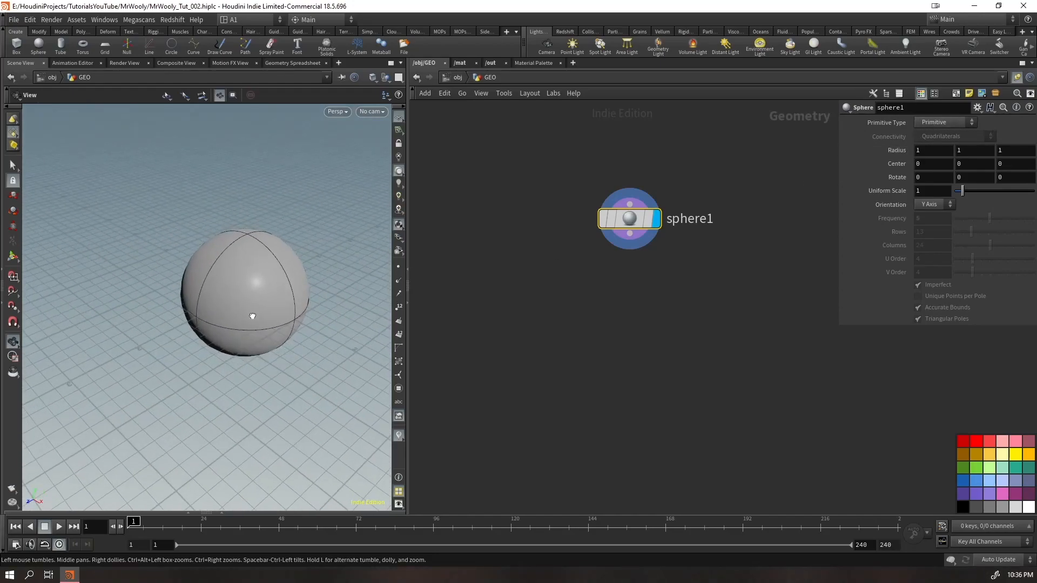
pyautogui.middleClick(622, 222)
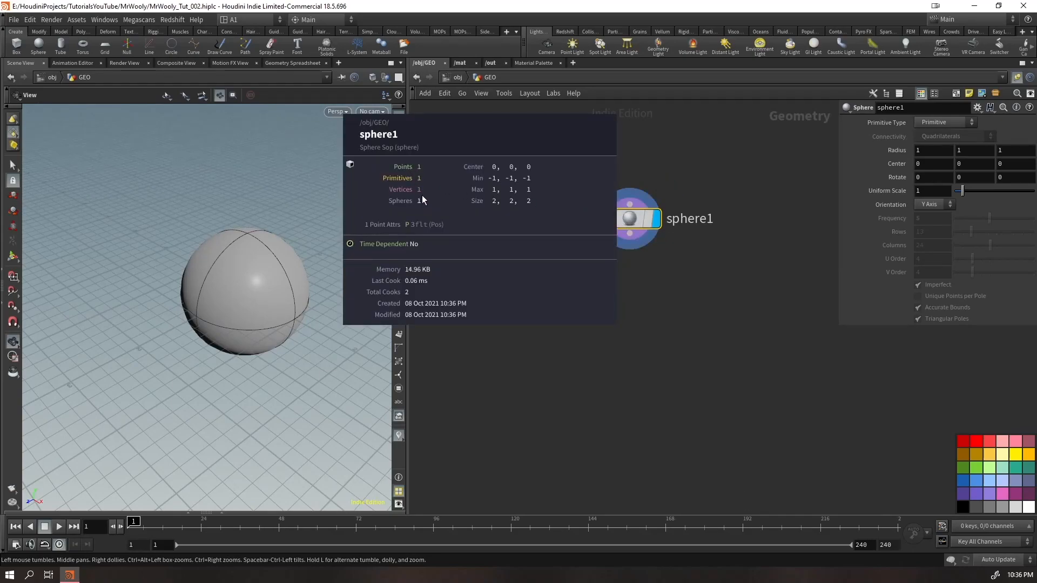
pyautogui.moveTo(419, 196); pyautogui.dragTo(430, 200, button='middle')
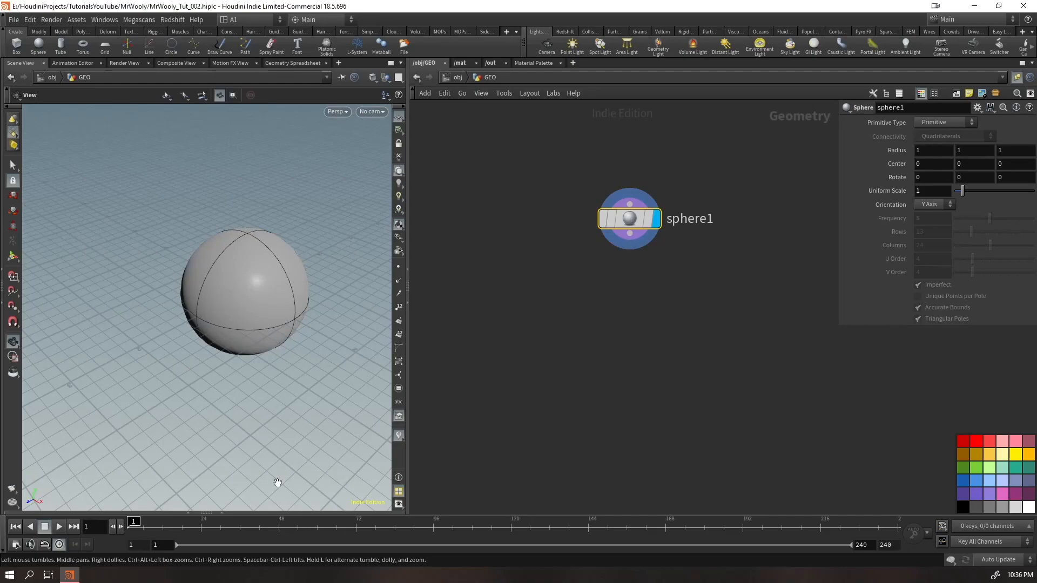
# Set the sphere's primitive type to Polygon and look over its triangulated surface
pyautogui.moveTo(691, 186); pyautogui.dragTo(604, 262)
pyautogui.click(959, 126)
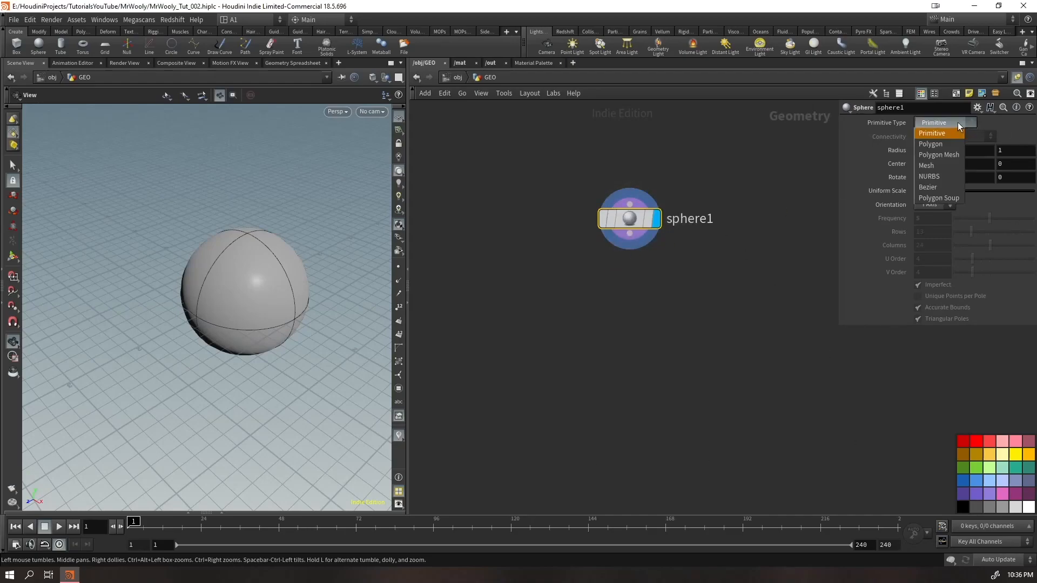
pyautogui.click(931, 144)
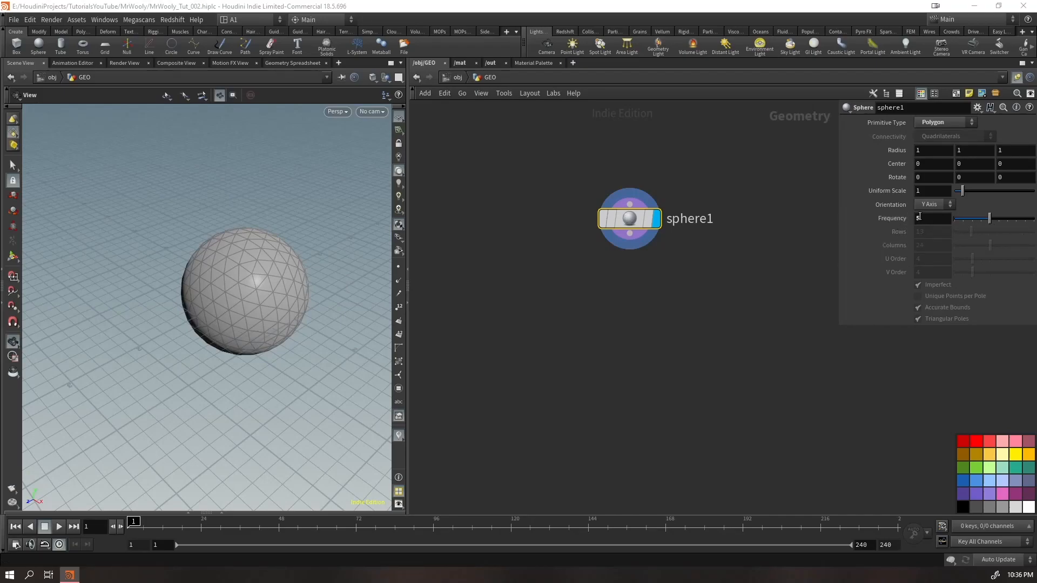
pyautogui.moveTo(981, 219)
pyautogui.mouseDown()
pyautogui.moveTo(967, 224)
pyautogui.moveTo(1000, 215)
pyautogui.moveTo(990, 215)
pyautogui.mouseUp()
pyautogui.moveTo(206, 261)
pyautogui.mouseDown()
pyautogui.moveTo(216, 254)
pyautogui.moveTo(223, 264)
pyautogui.mouseUp()
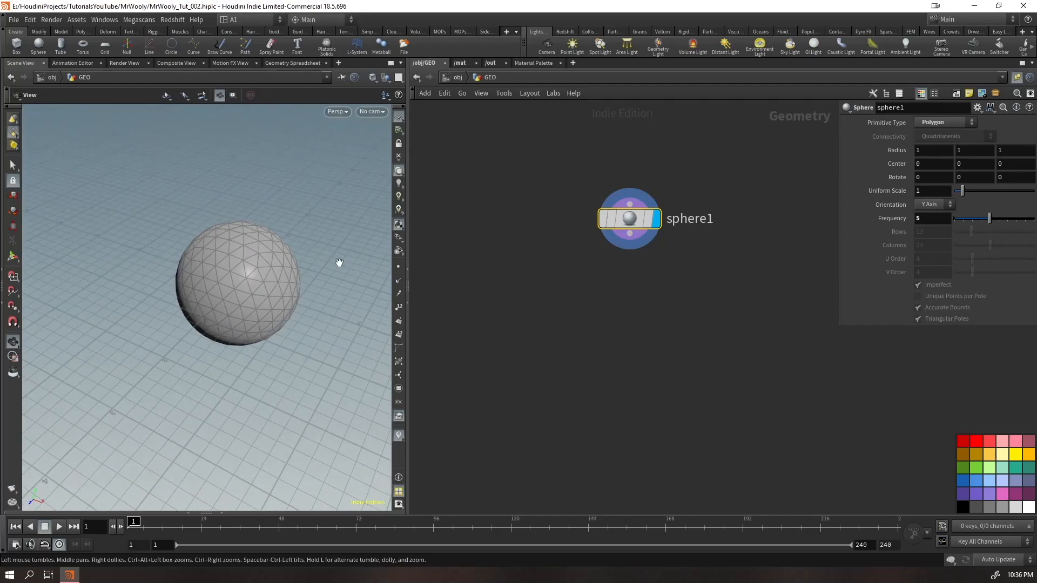
# Save the sphere's current parameter settings as permanent defaults
pyautogui.click(978, 107)
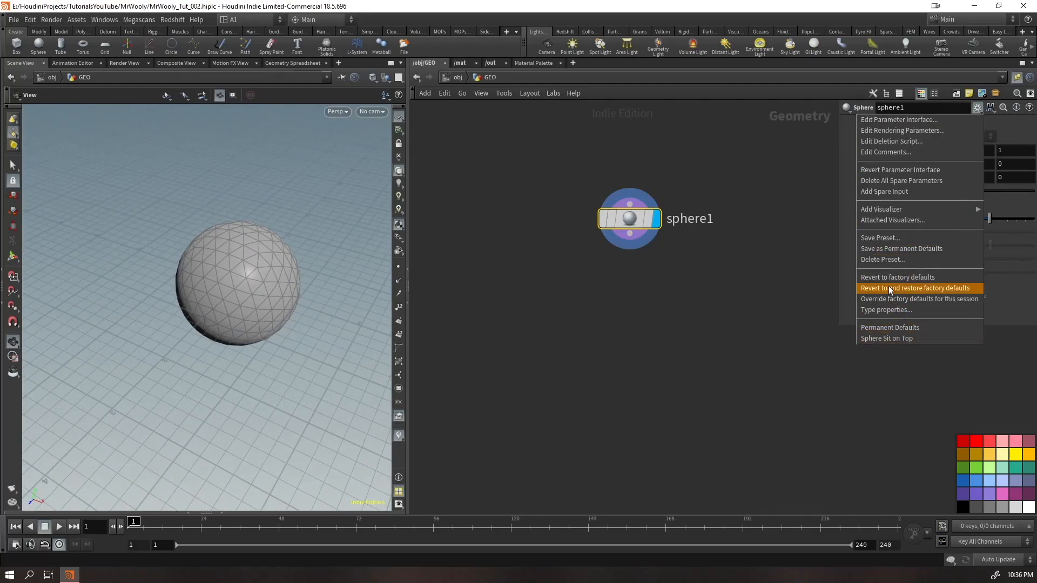
pyautogui.click(907, 250)
pyautogui.click(623, 301)
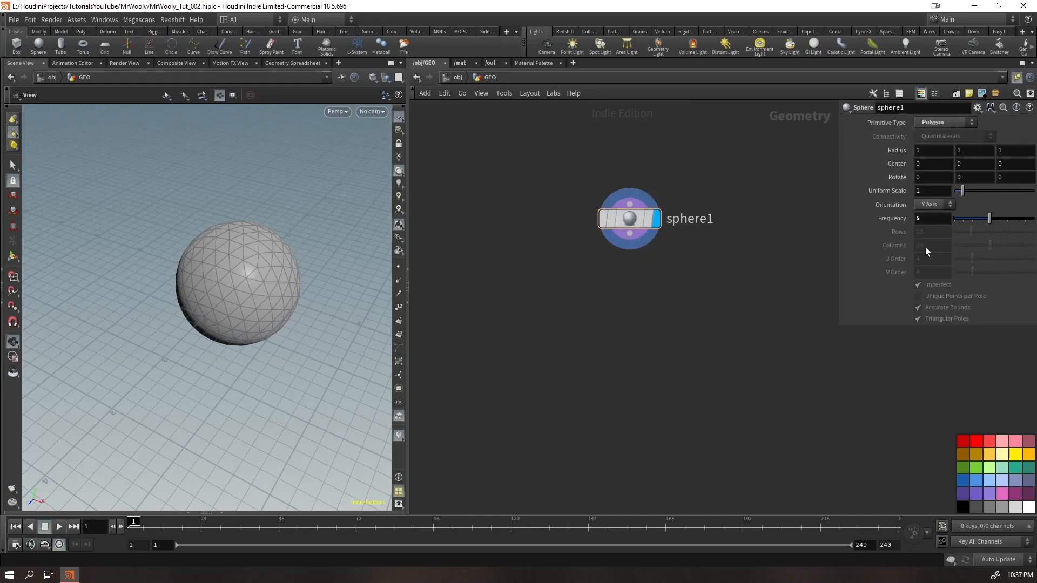
# Set the sphere's frequency to 60
pyautogui.click(927, 218)
pyautogui.write('60')
pyautogui.press('Return')
pyautogui.moveTo(237, 294); pyautogui.dragTo(232, 243, button='right')
pyautogui.moveTo(224, 310); pyautogui.dragTo(231, 296, button='middle')
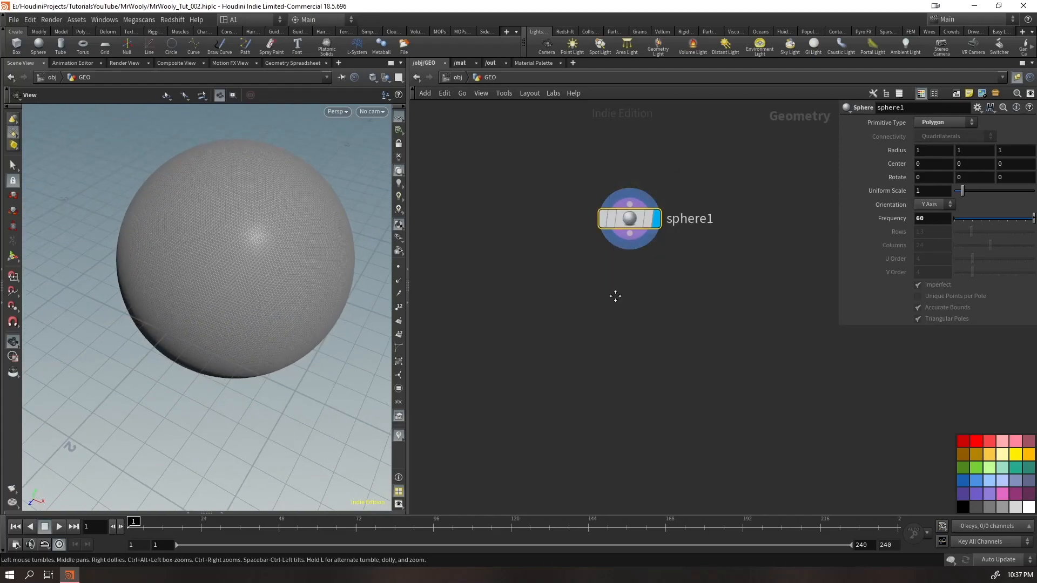
# Add a Scatter node fed by the sphere and set its force total count to 1
pyautogui.moveTo(617, 298); pyautogui.dragTo(593, 238, button='middle')
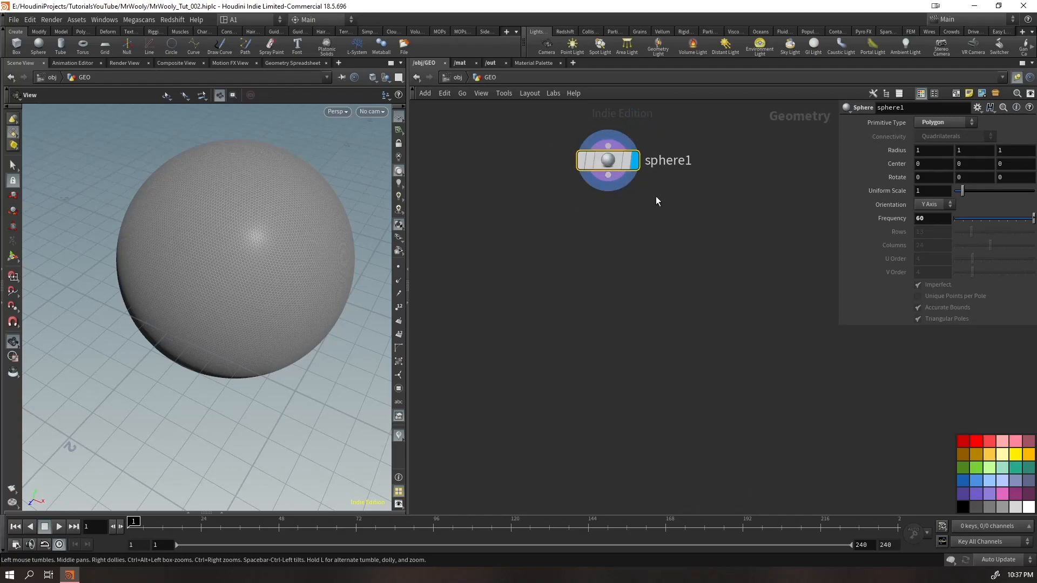
pyautogui.press('Tab')
pyautogui.write('sca')
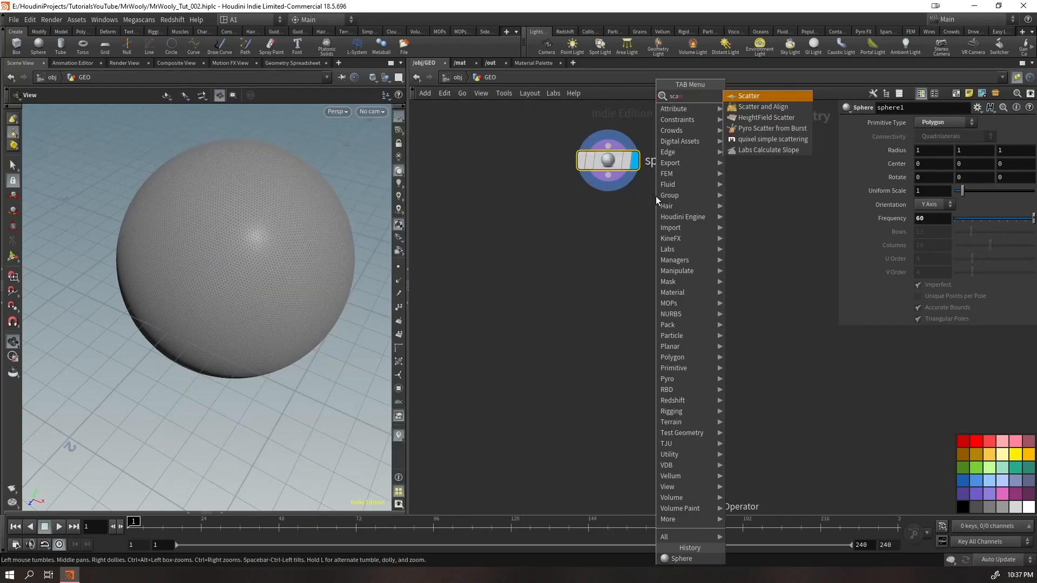
pyautogui.press('Return')
pyautogui.moveTo(605, 224); pyautogui.dragTo(700, 290)
pyautogui.doubleClick(917, 228)
pyautogui.write('1')
pyautogui.press('Return')
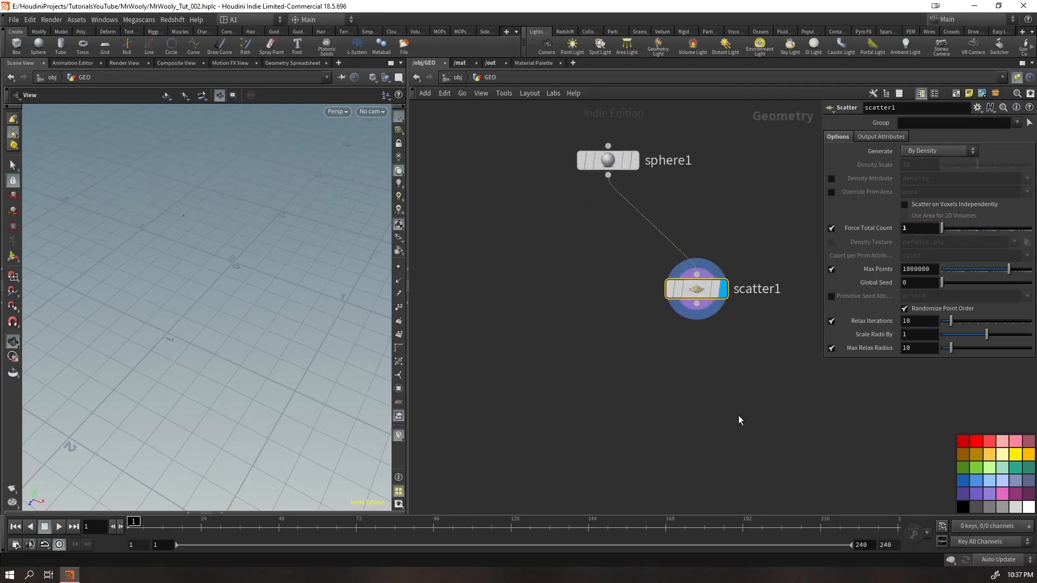
pyautogui.moveTo(231, 236); pyautogui.dragTo(237, 316, button='right')
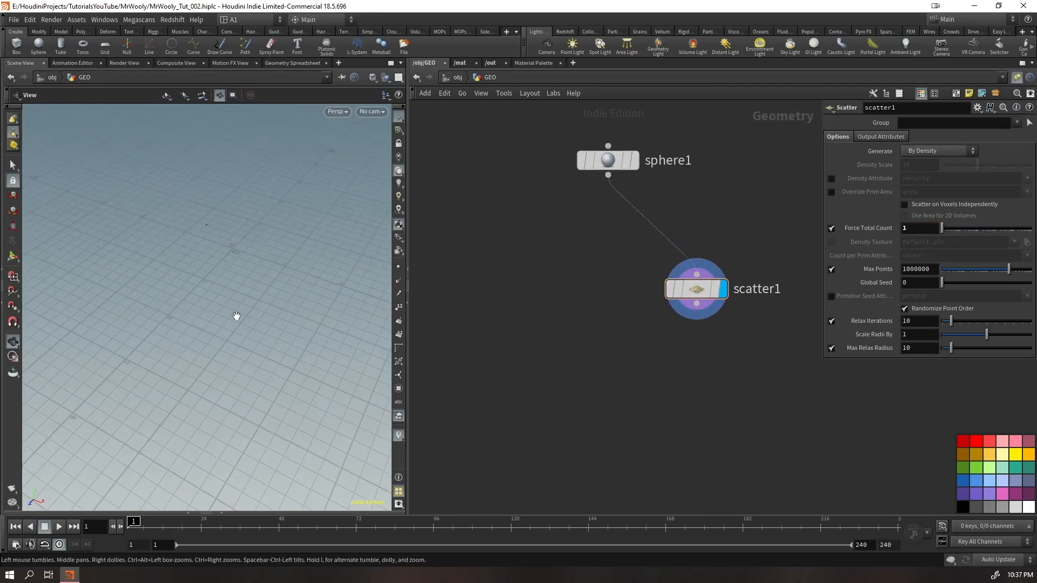
# Show sphere1 as a template in the viewport and align the Scatter node directly beneath it
pyautogui.click(628, 166)
pyautogui.moveTo(230, 308); pyautogui.dragTo(266, 249)
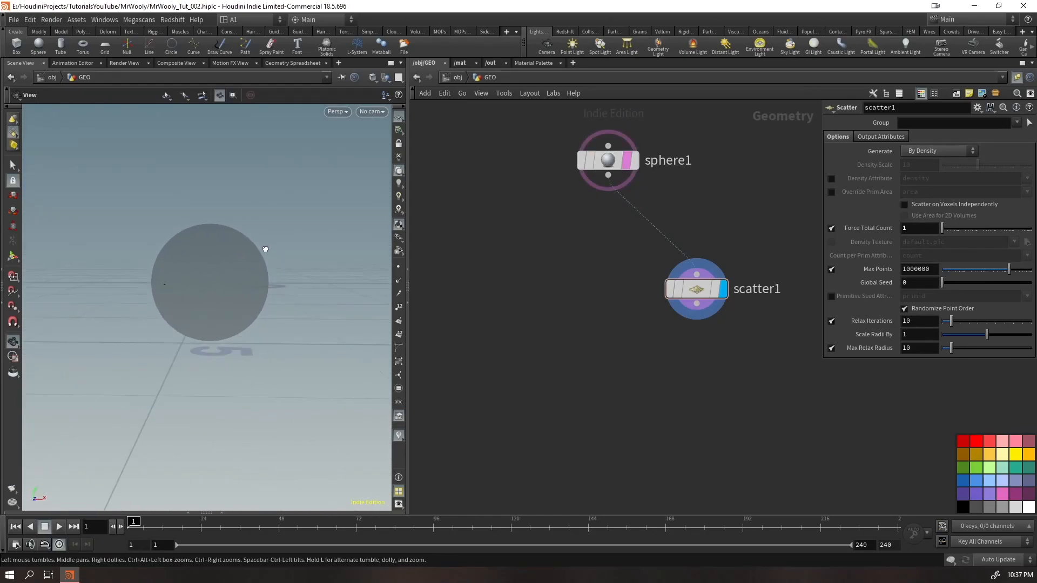
pyautogui.moveTo(700, 292); pyautogui.dragTo(612, 256)
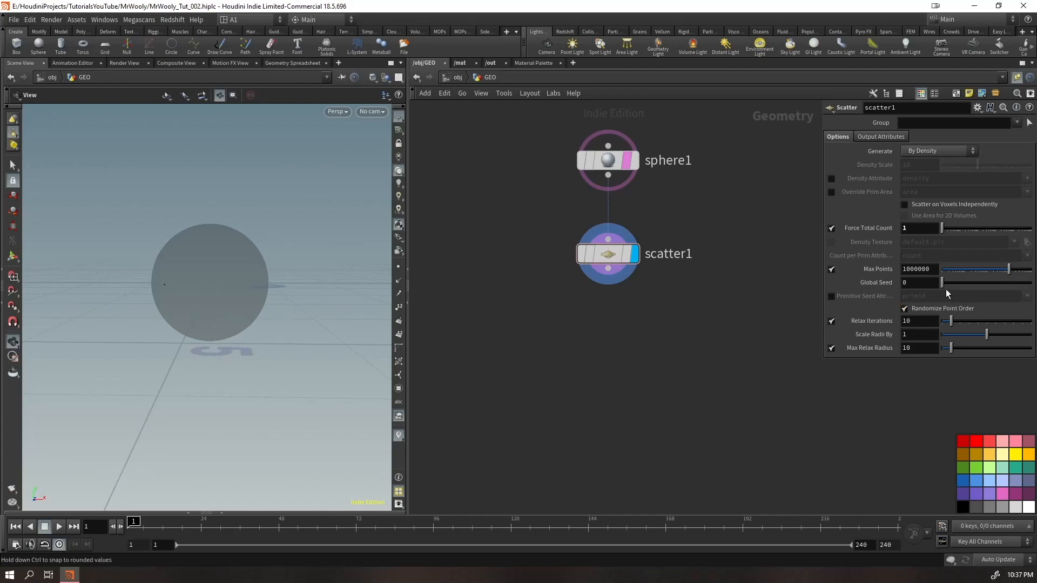
# Try different global seeds for the scattered point and set the seed to 3.9036
pyautogui.moveTo(952, 288); pyautogui.dragTo(990, 281)
pyautogui.moveTo(970, 288); pyautogui.dragTo(836, 303)
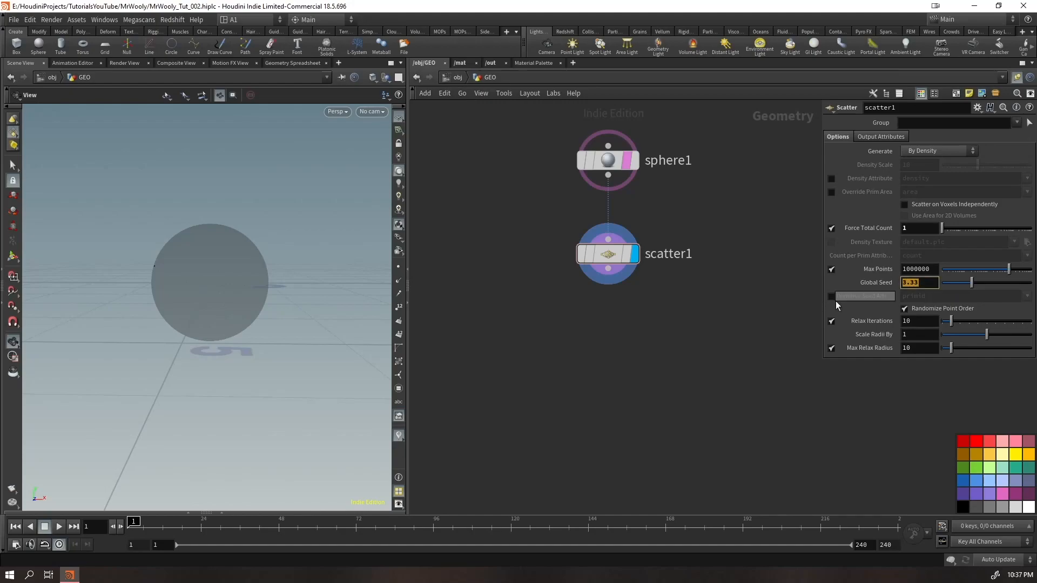
pyautogui.write('3')
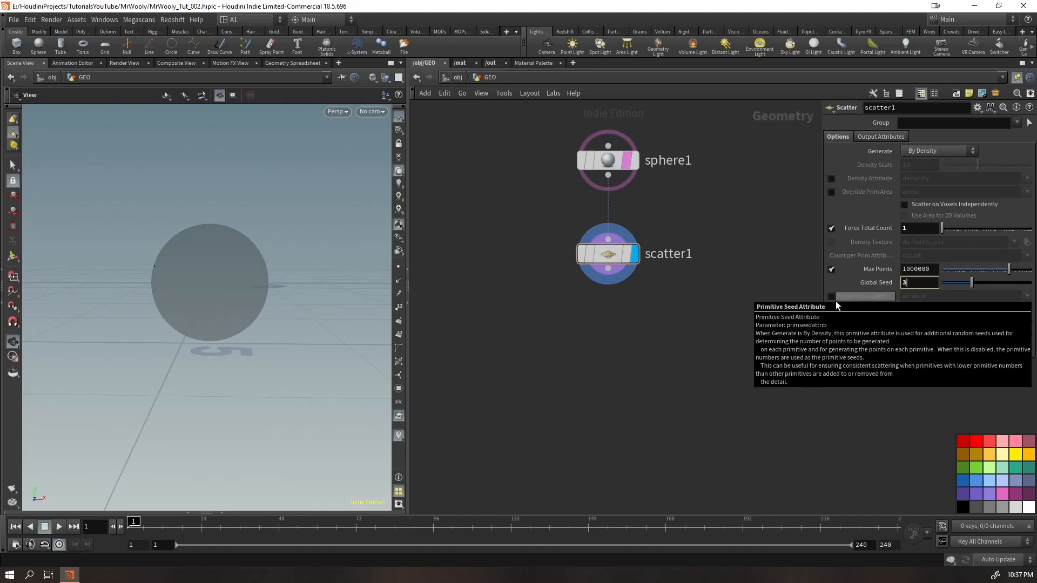
pyautogui.write('.9036')
pyautogui.press('Return')
# Add a Mirror node after the Scatter and shift both nodes further below sphere1
pyautogui.moveTo(675, 315); pyautogui.dragTo(575, 237)
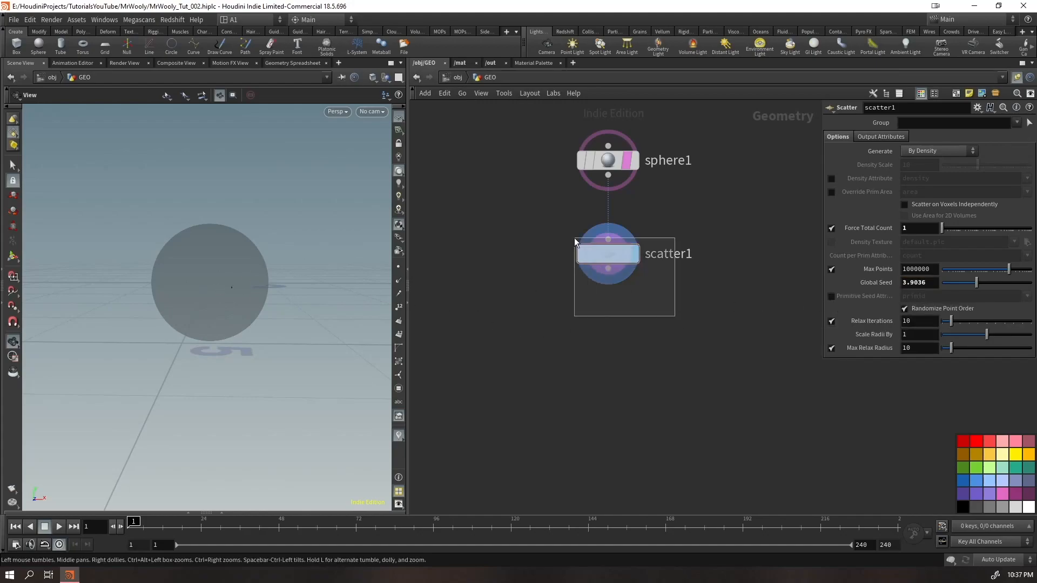
pyautogui.press('Tab')
pyautogui.write('mirror')
pyautogui.press('Return')
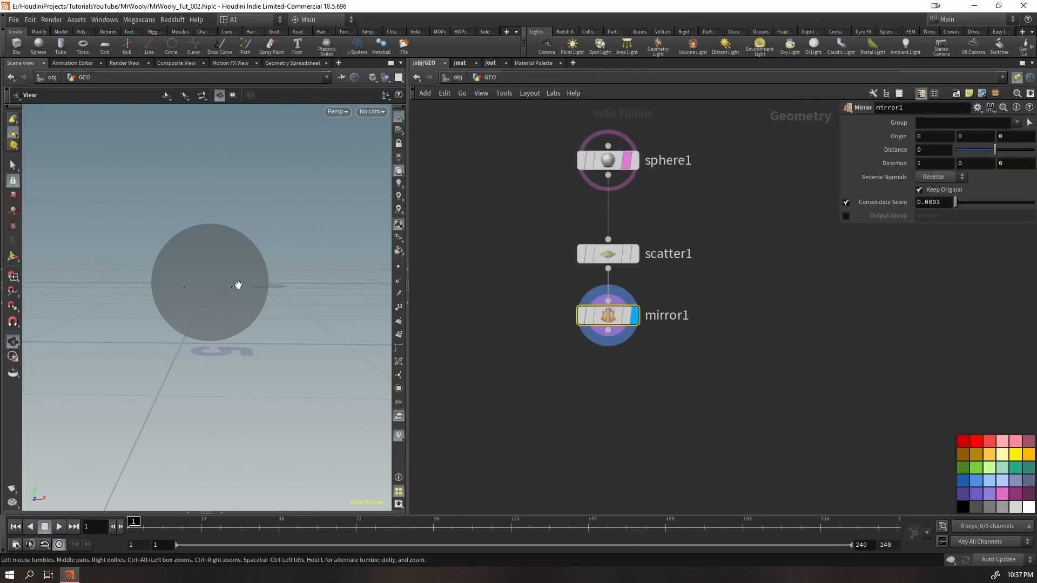
pyautogui.moveTo(657, 240); pyautogui.dragTo(616, 318)
pyautogui.moveTo(605, 255); pyautogui.dragTo(598, 297)
# Add a second Sphere node and place it beside the Mirror node
pyautogui.click(505, 345)
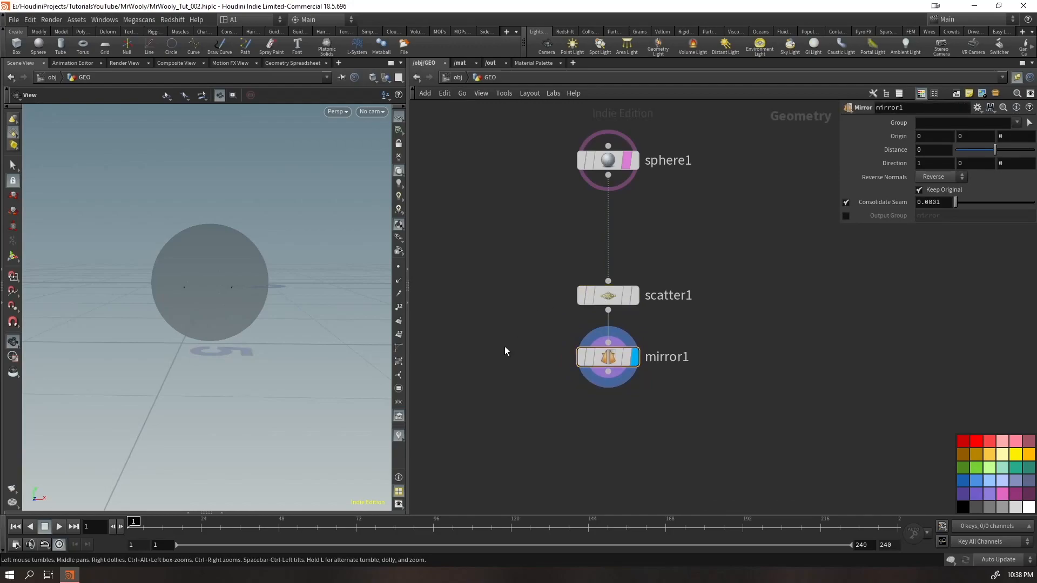
pyautogui.press('Tab')
pyautogui.write('sp')
pyautogui.press('Return')
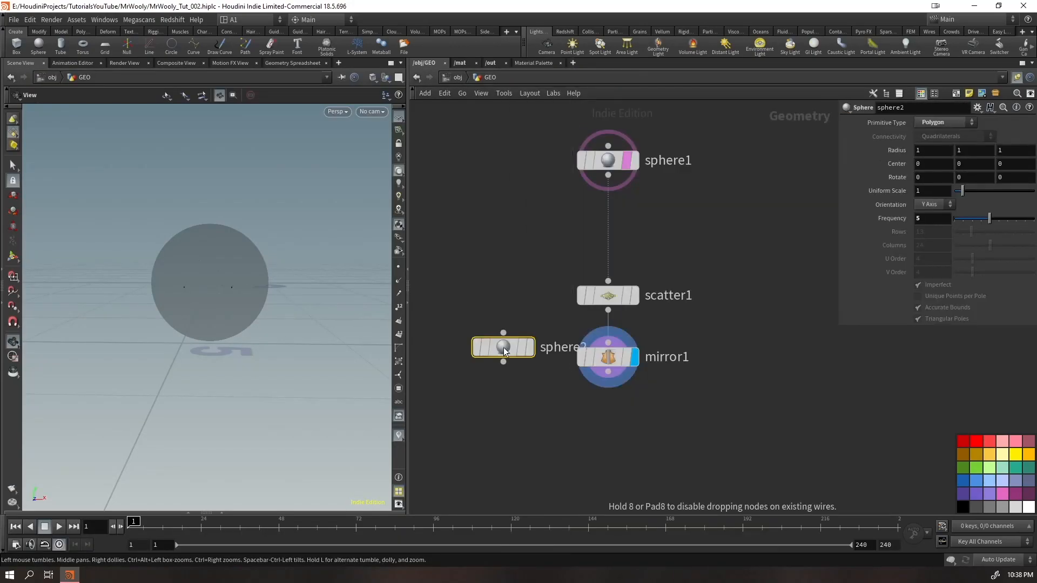
pyautogui.click(503, 351)
pyautogui.moveTo(504, 351); pyautogui.dragTo(474, 361)
pyautogui.click(502, 325)
# Add a Copy to Points node fed by sphere2 and the mirrored points
pyautogui.moveTo(434, 409); pyautogui.dragTo(602, 344)
pyautogui.click(470, 379)
pyautogui.press('Tab')
pyautogui.write('copytop')
pyautogui.press('Return')
pyautogui.click(536, 431)
# Compare sphere1 with sphere2 in the viewport and display the Copy to Points result
pyautogui.click(496, 355)
pyautogui.moveTo(293, 298); pyautogui.dragTo(264, 362)
pyautogui.click(631, 162)
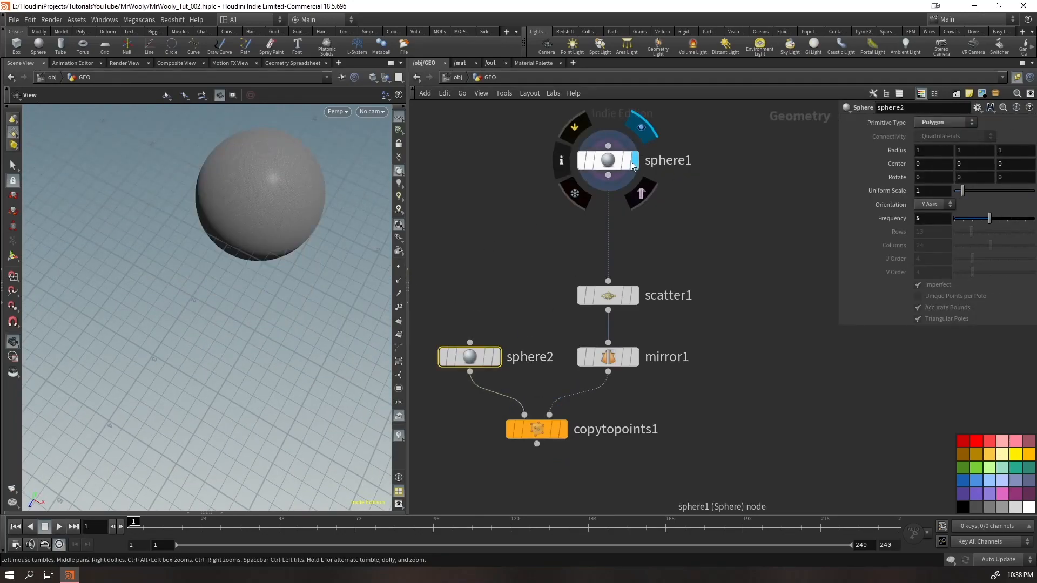
pyautogui.click(489, 357)
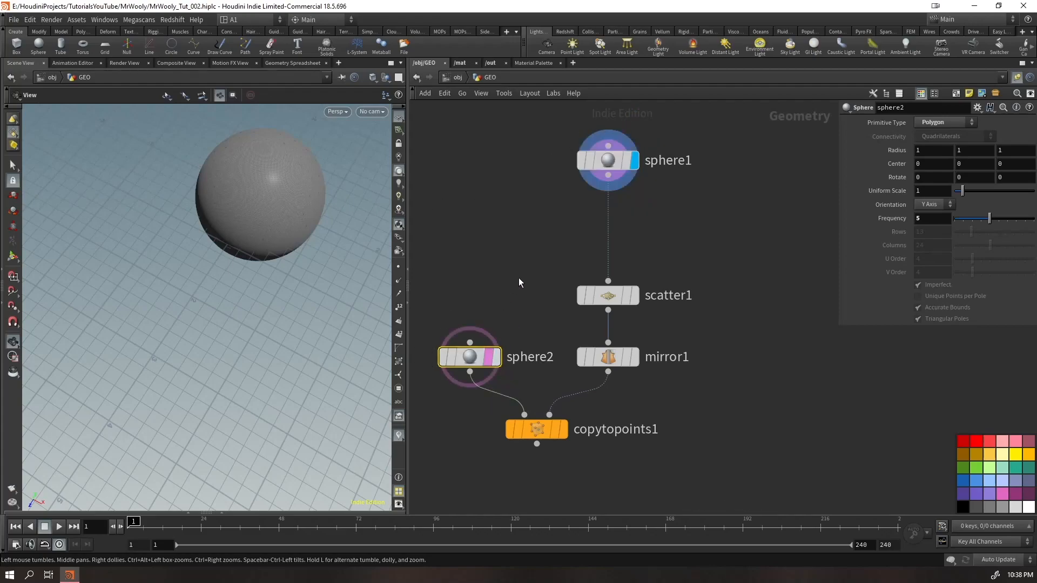
pyautogui.click(495, 357)
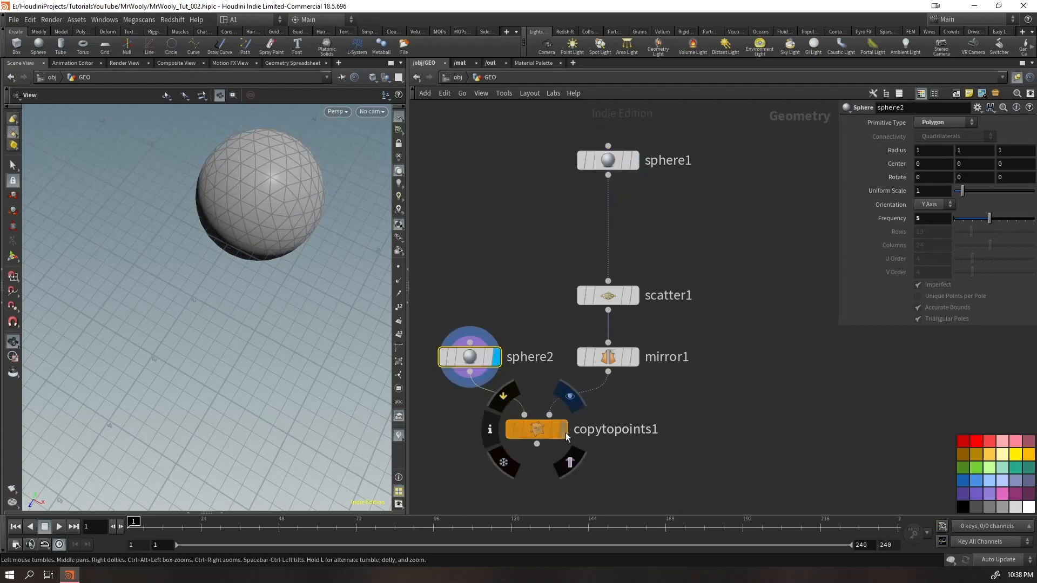
pyautogui.click(565, 430)
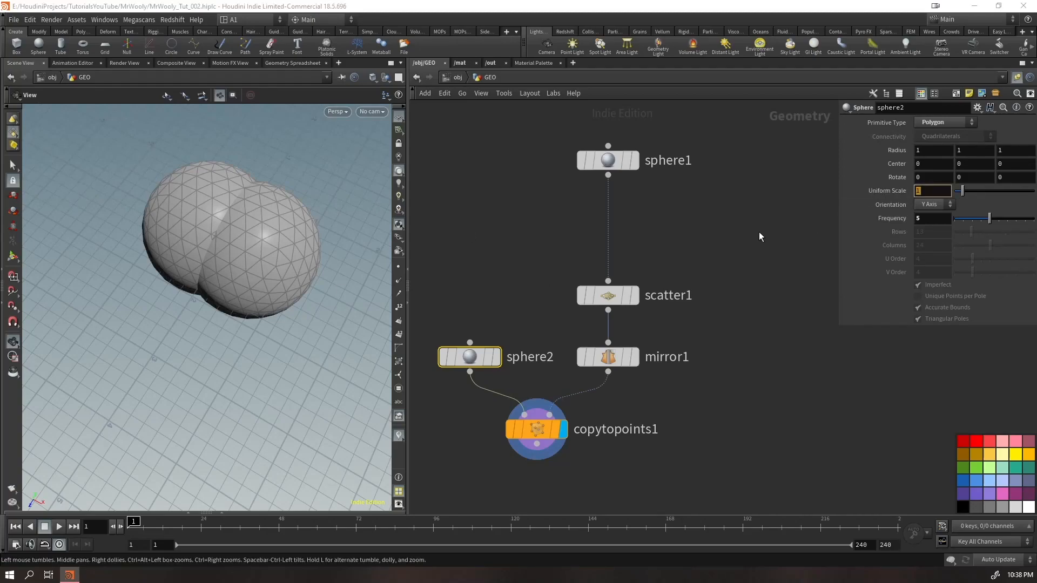
# Set sphere2's uniform scale to 0.25 and check the two copies
pyautogui.click(932, 192)
pyautogui.write('0.25')
pyautogui.press('Return')
pyautogui.moveTo(175, 274); pyautogui.dragTo(228, 233)
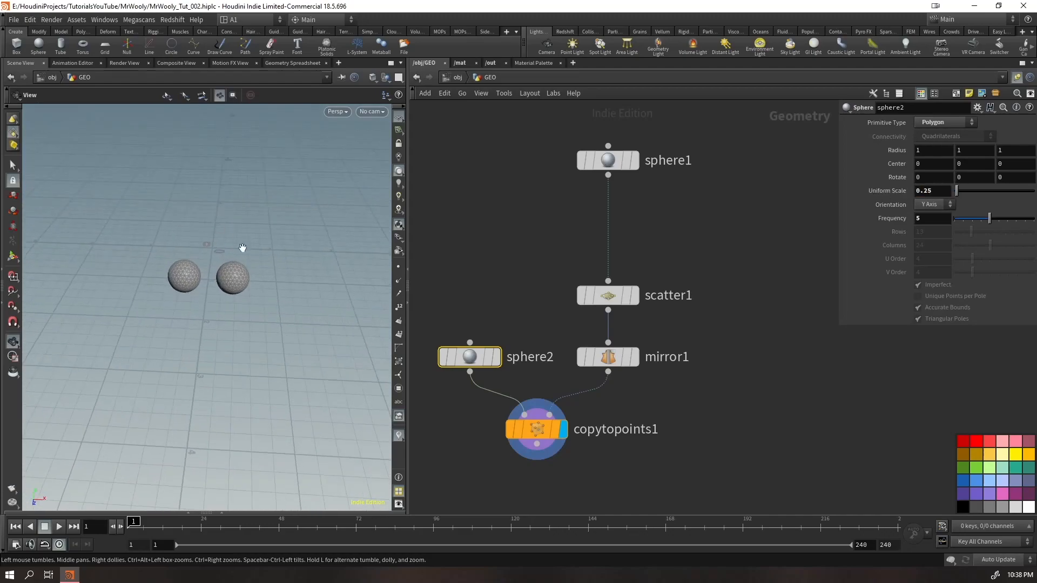
# Combine sphere1 and the Copy to Points output with a Merge node and display it
pyautogui.moveTo(609, 196); pyautogui.dragTo(572, 116, button='middle')
pyautogui.moveTo(448, 391); pyautogui.dragTo(702, 422)
pyautogui.scroll(-2, 537, 327)
pyautogui.keyDown('shift'); pyautogui.click(563, 154); pyautogui.keyUp('shift')
pyautogui.press('Escape')
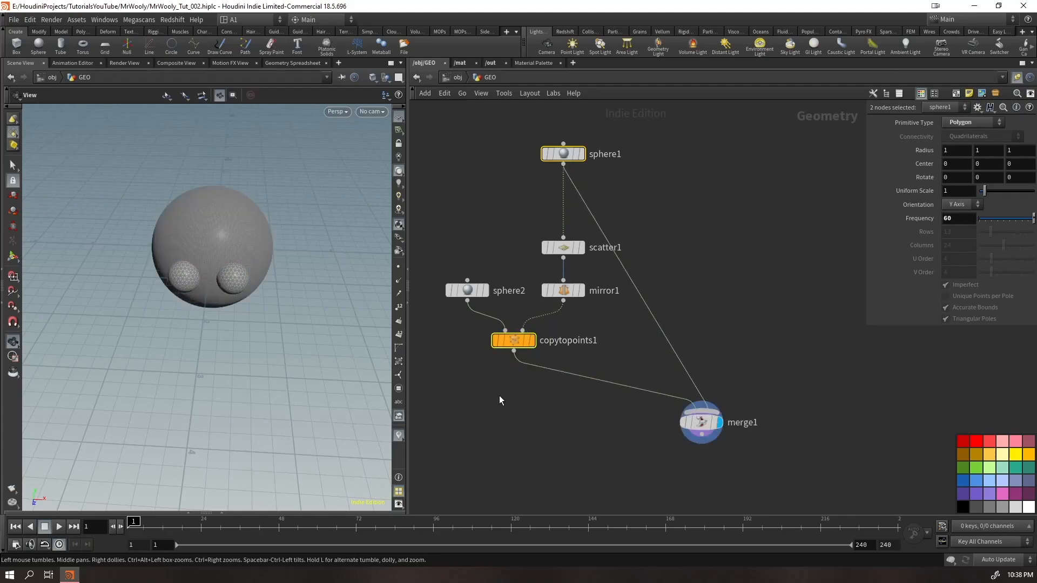
# Reshape sphere2 into a flattened oval by setting its radius to 1.4 in Y and 0.5 in Z
pyautogui.click(510, 341)
pyautogui.click(468, 291)
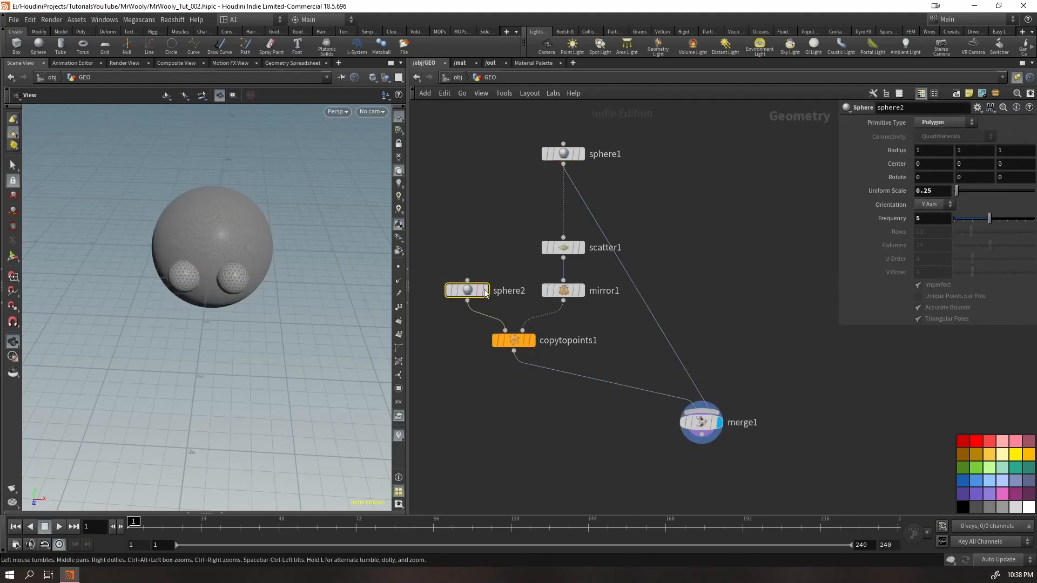
pyautogui.click(962, 151)
pyautogui.write('.3')
pyautogui.press('Return')
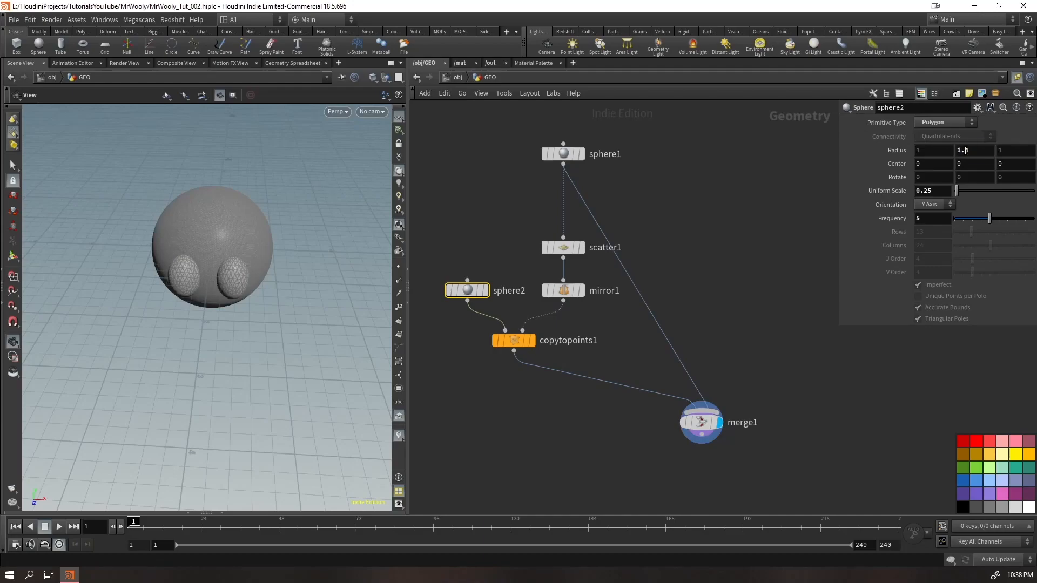
pyautogui.click(1000, 151)
pyautogui.press('Return')
pyautogui.moveTo(261, 289); pyautogui.dragTo(251, 252)
pyautogui.moveTo(295, 262); pyautogui.dragTo(220, 261)
pyautogui.moveTo(220, 261); pyautogui.dragTo(355, 214, button='right')
pyautogui.moveTo(292, 270); pyautogui.dragTo(336, 247)
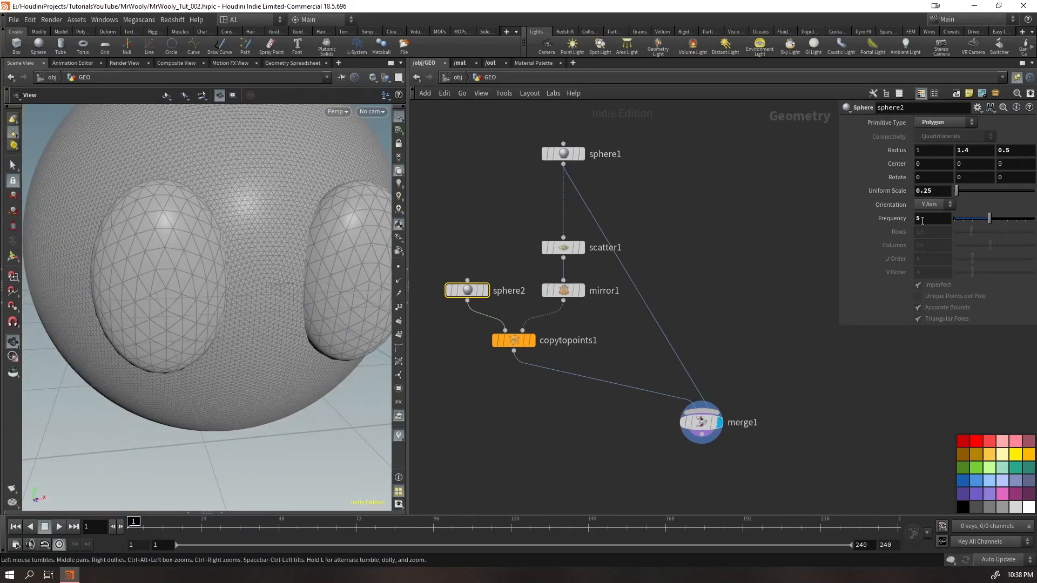
# Set sphere2's frequency to 10 and inspect how the eyes sit on the head
pyautogui.write('10')
pyautogui.press('Return')
pyautogui.moveTo(329, 254); pyautogui.dragTo(261, 226)
pyautogui.moveTo(261, 226); pyautogui.dragTo(253, 287, button='right')
pyautogui.moveTo(253, 288); pyautogui.dragTo(425, 301)
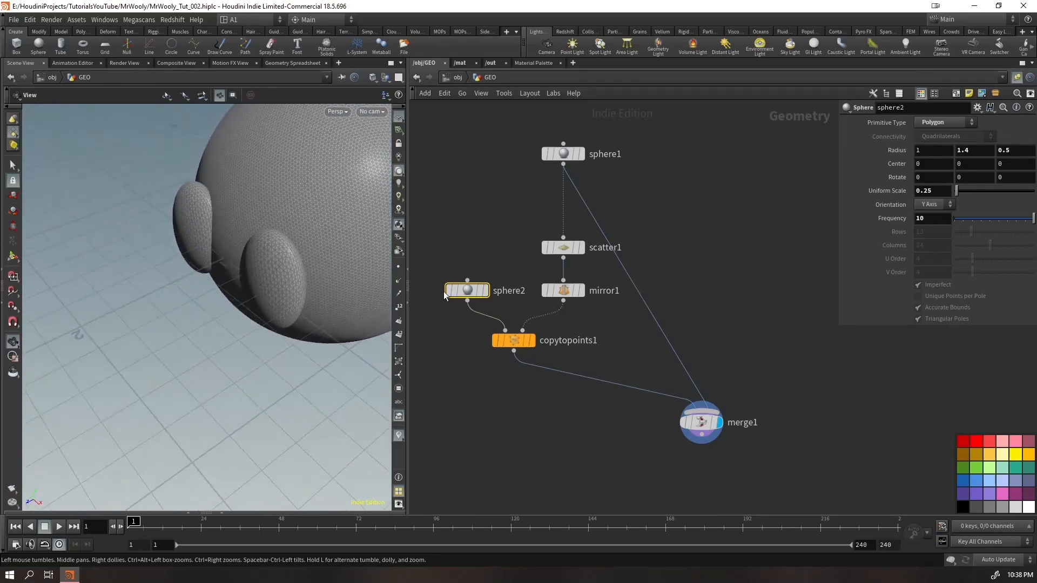
# Examine the scattered point, the single oval and the copied ovals one after another
pyautogui.click(587, 224)
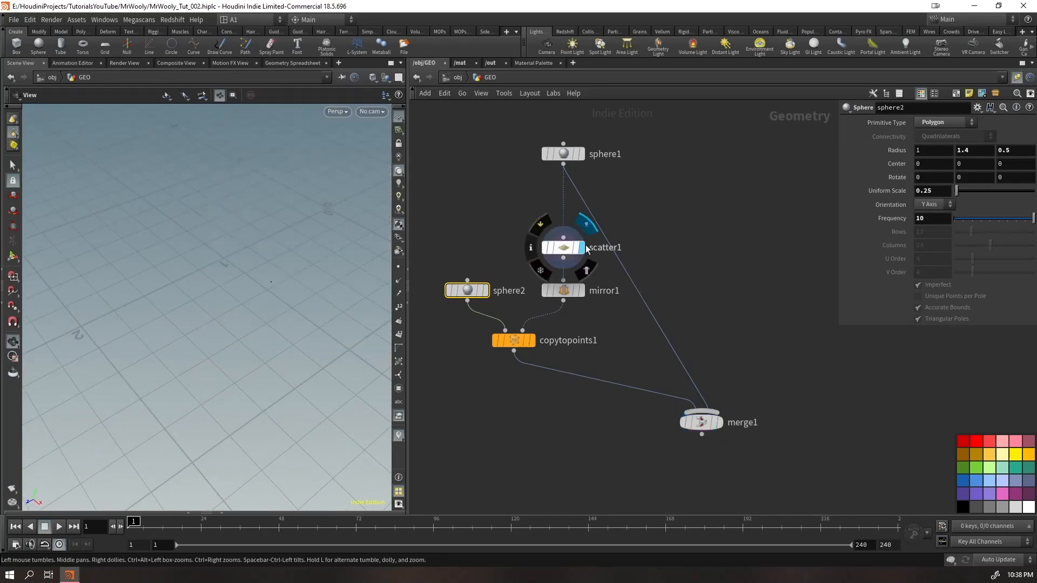
pyautogui.click(487, 295)
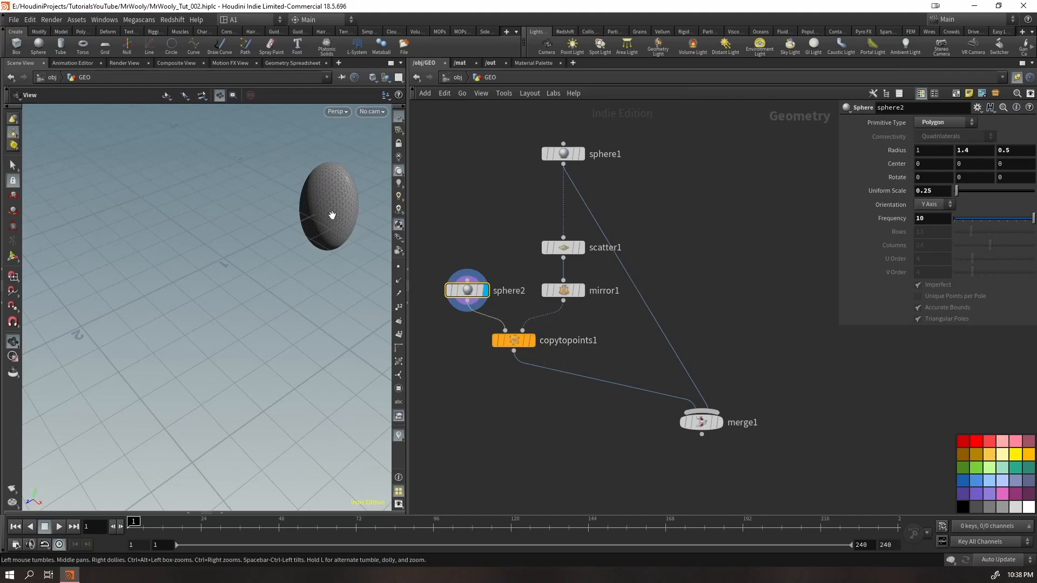
pyautogui.click(581, 247)
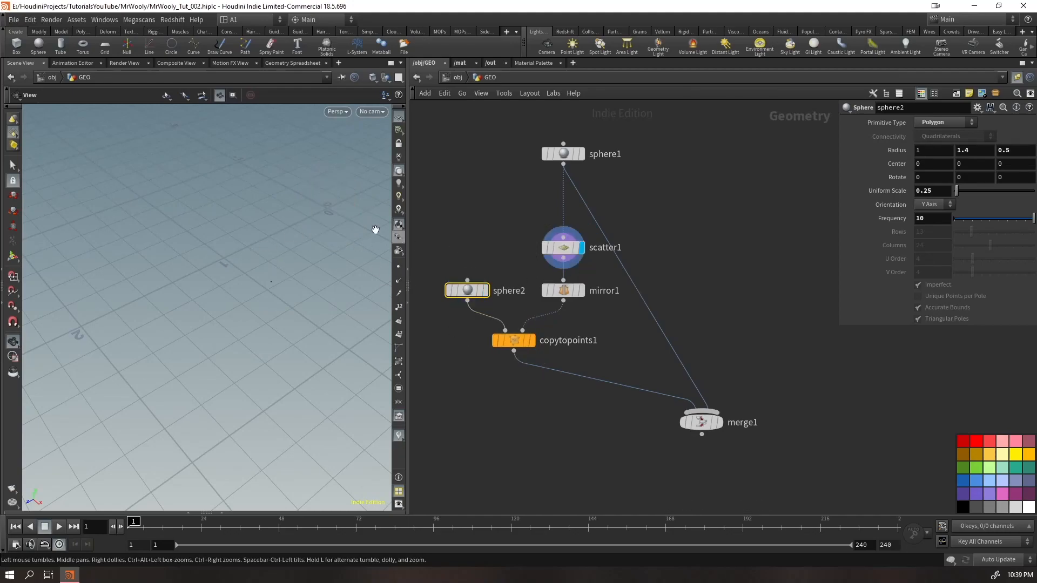
pyautogui.click(532, 341)
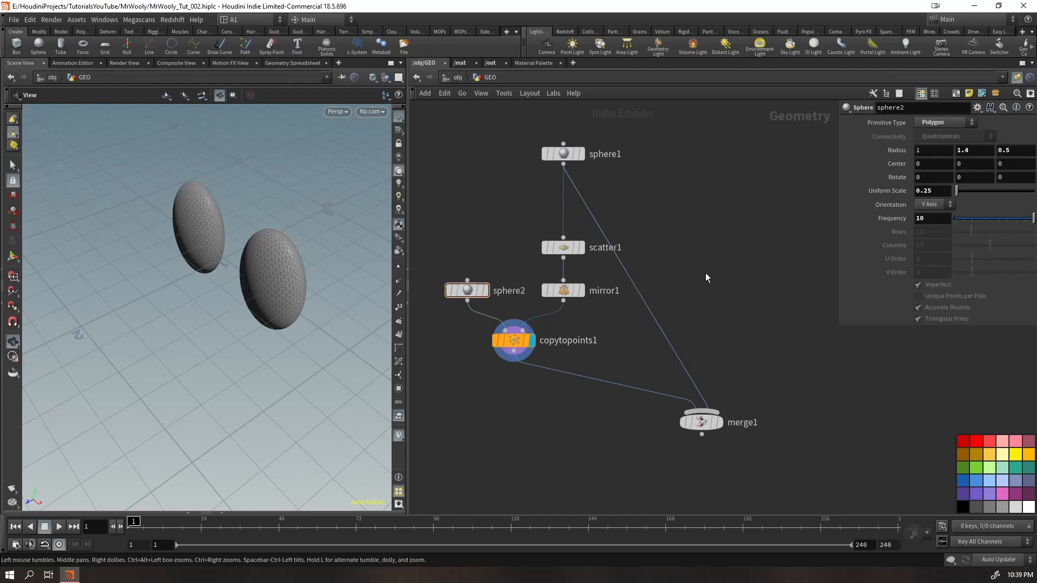
# Change the network wiring style to Rounded and move the Merge node away from the chain
pyautogui.hotkey('shift', 's')
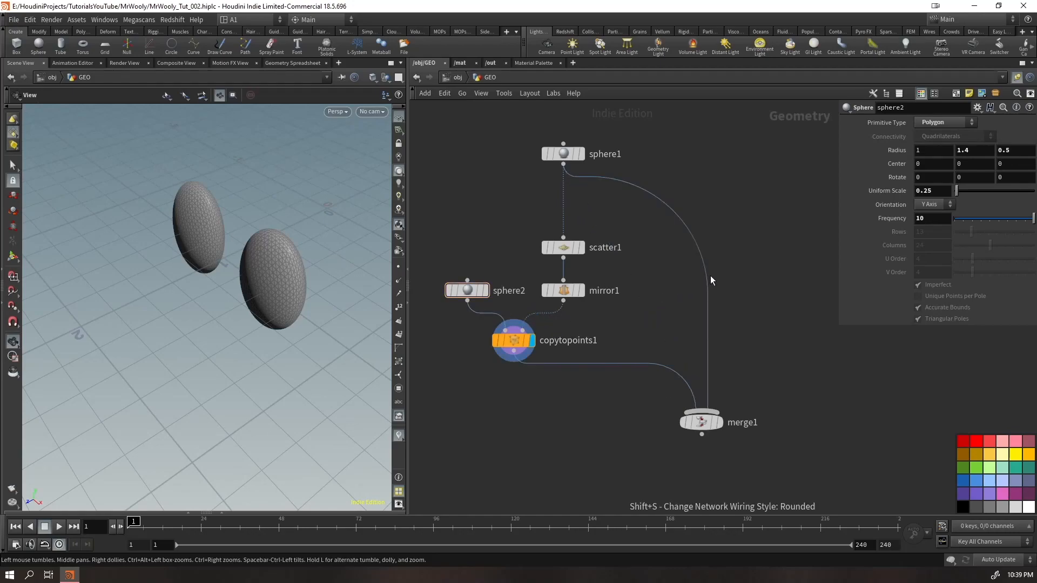
pyautogui.hotkey('shift', 's')
pyautogui.moveTo(701, 421); pyautogui.dragTo(716, 449)
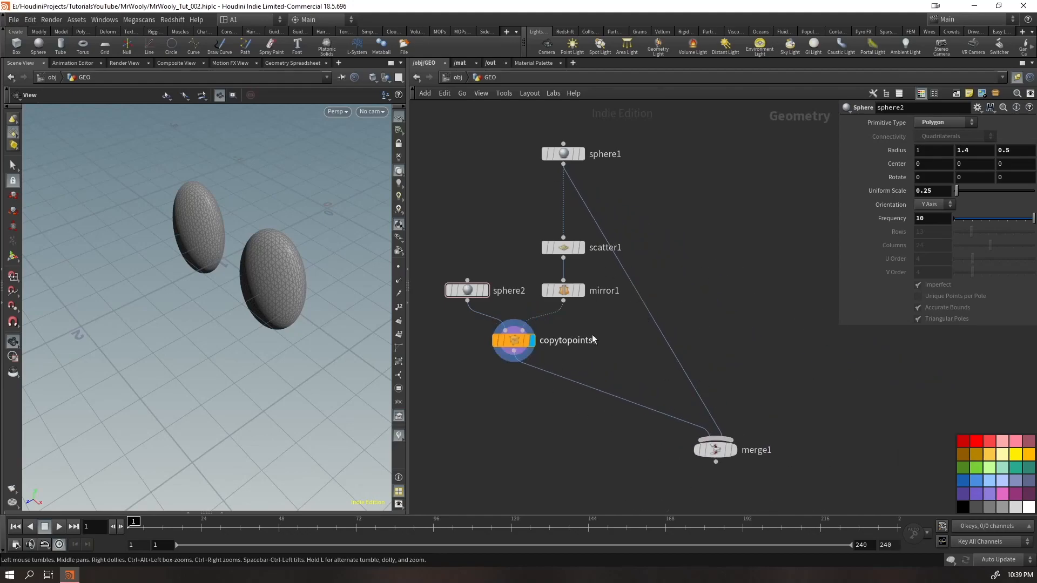
pyautogui.hotkey('shift', 's')
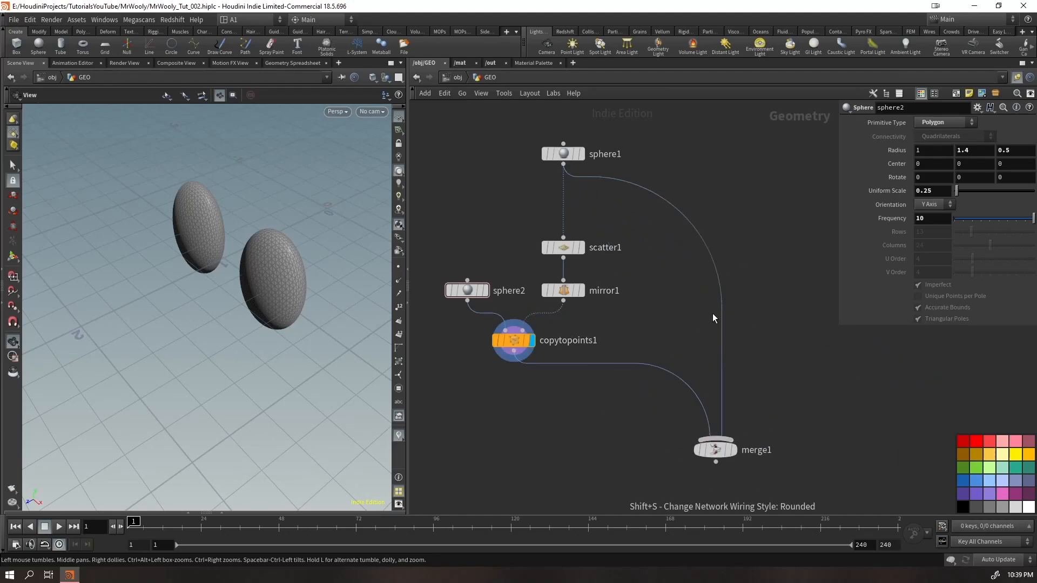
pyautogui.moveTo(714, 449); pyautogui.dragTo(743, 445)
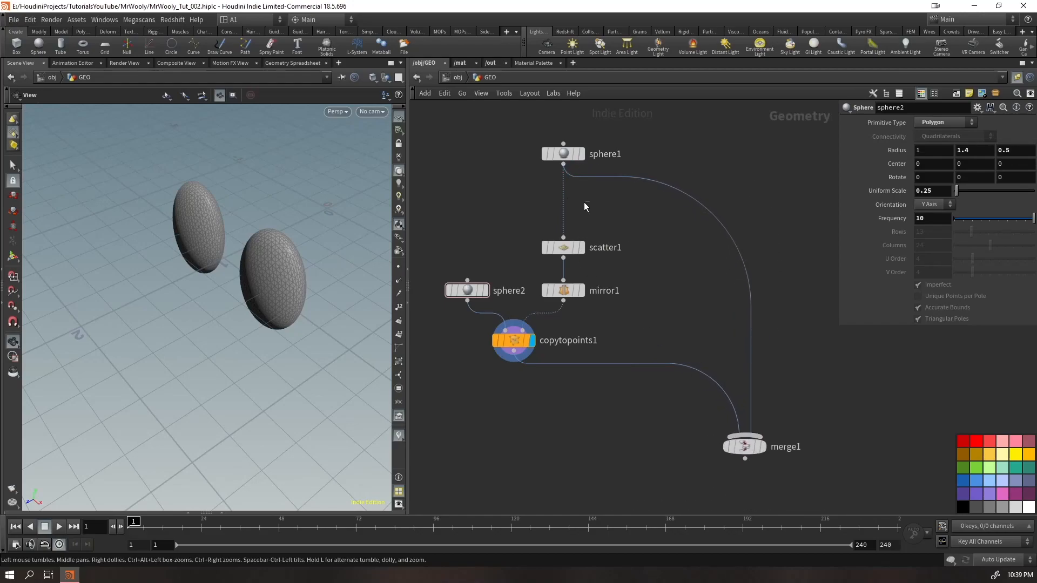
# Insert a Normal node between sphere1 and the Scatter, add normals to Points, and display the merged result
pyautogui.press('Tab')
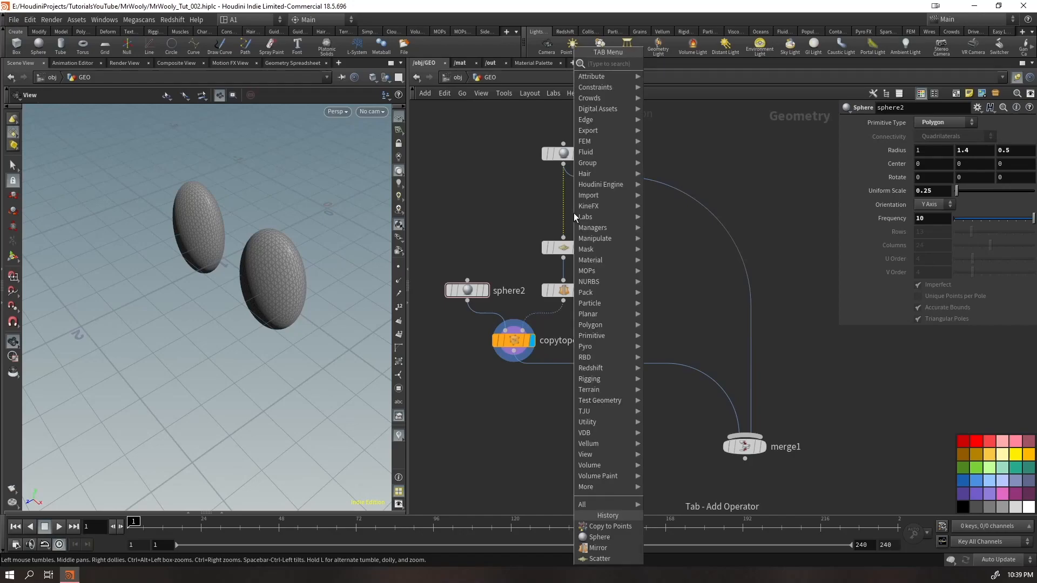
pyautogui.write('nor')
pyautogui.press('Return')
pyautogui.click(573, 213)
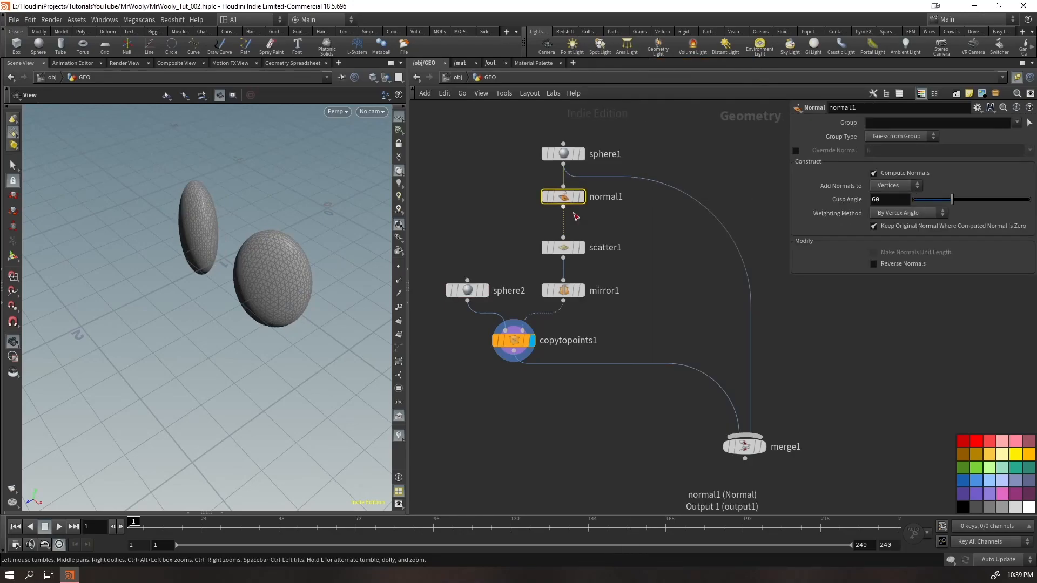
pyautogui.click(886, 186)
pyautogui.click(889, 196)
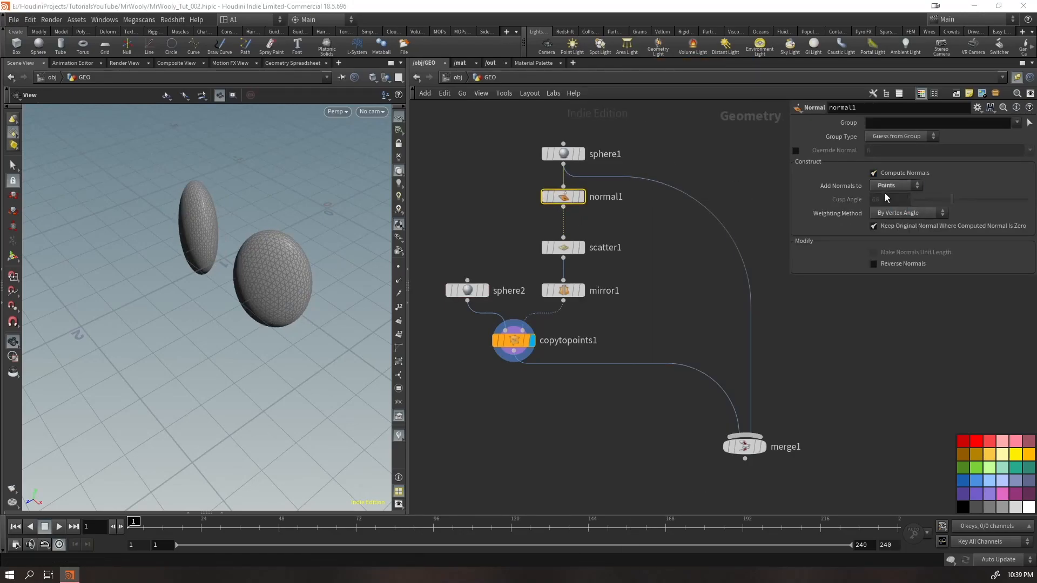
pyautogui.click(765, 448)
pyautogui.moveTo(181, 282); pyautogui.dragTo(243, 259)
# Display the scattered point and lay out sphere1, normal1, scatter1 and mirror1 in a straight column
pyautogui.click(581, 247)
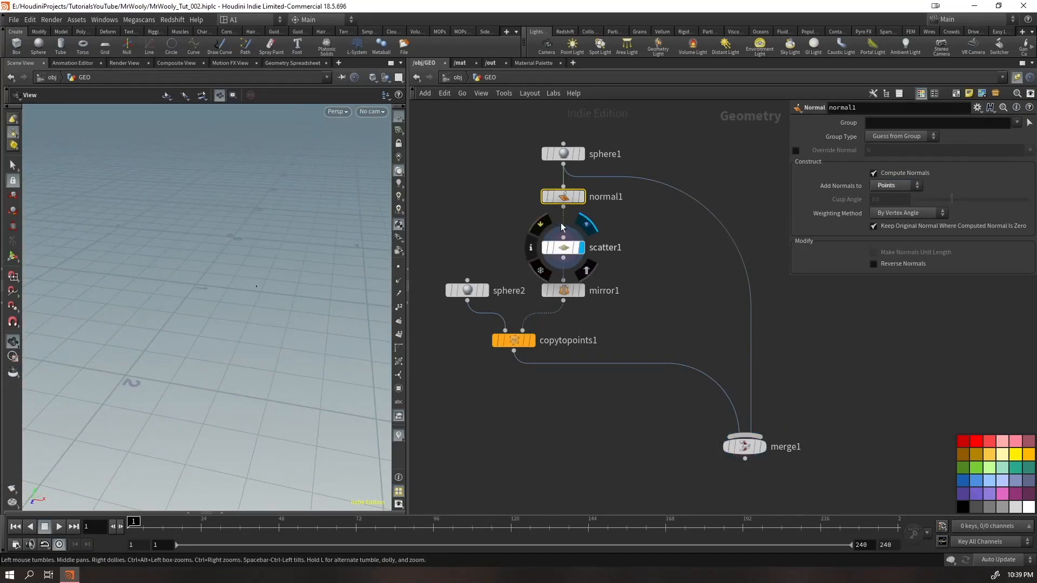
pyautogui.moveTo(590, 120); pyautogui.dragTo(576, 294)
pyautogui.press('l')
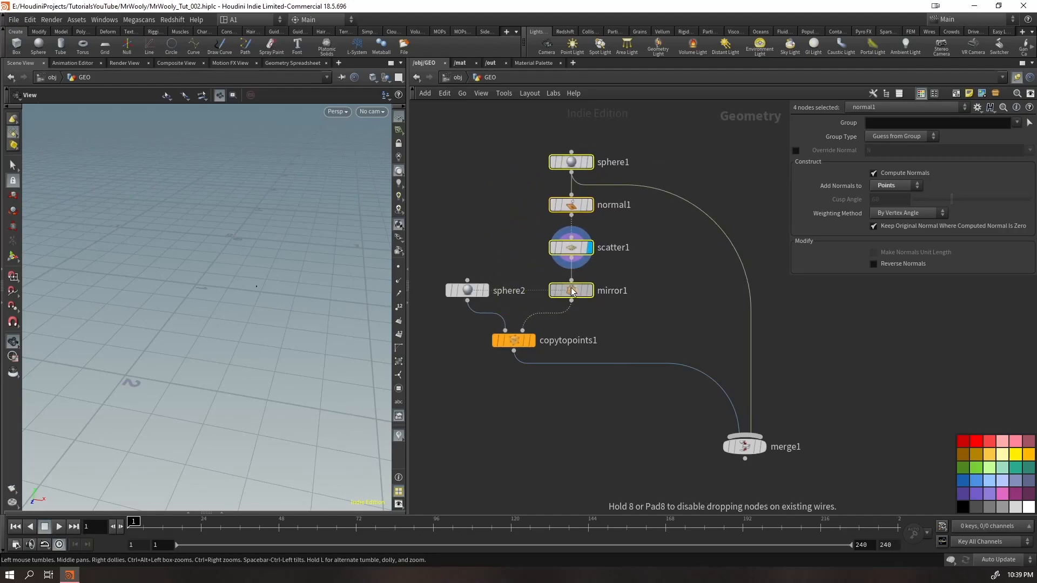
pyautogui.moveTo(579, 210)
pyautogui.mouseDown()
pyautogui.moveTo(663, 214)
pyautogui.moveTo(594, 197)
pyautogui.mouseUp()
pyautogui.moveTo(577, 281); pyautogui.dragTo(567, 293)
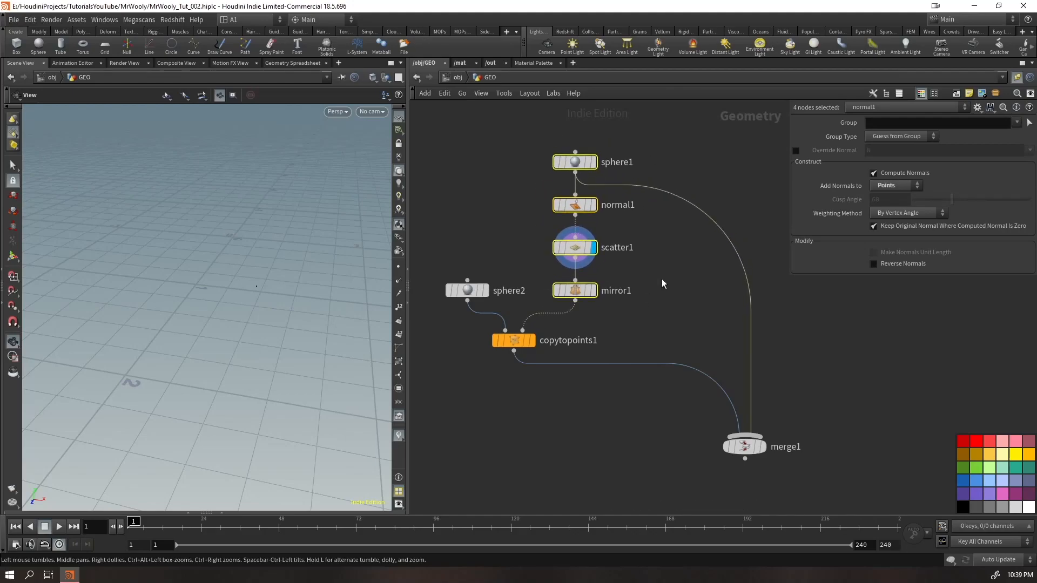
# Move sphere1 and normal1 out of the column and template the normal1 geometry
pyautogui.click(576, 213)
pyautogui.keyDown('shift'); pyautogui.click(575, 162); pyautogui.keyUp('shift')
pyautogui.moveTo(576, 210); pyautogui.dragTo(700, 166)
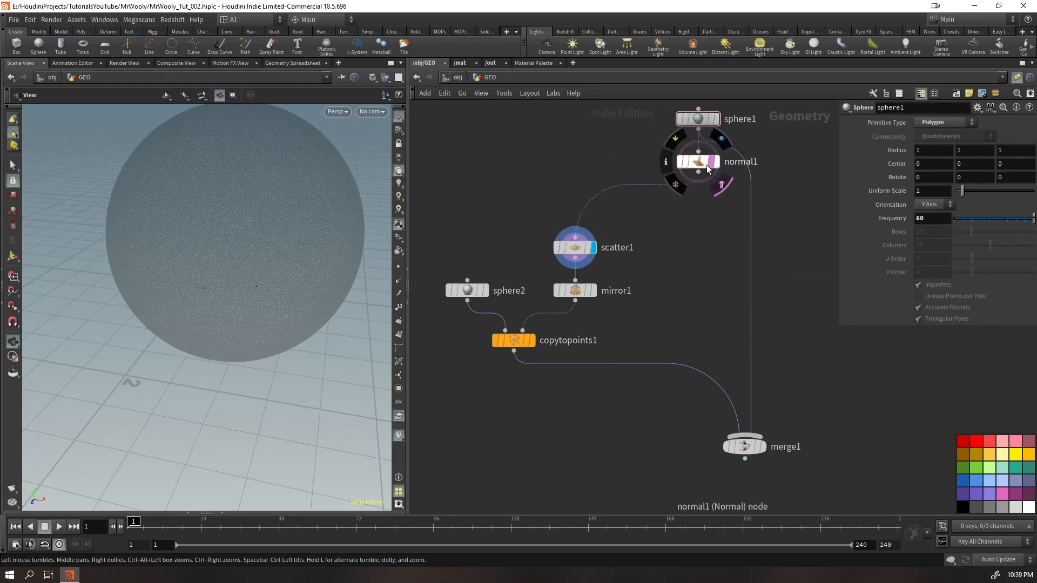
pyautogui.click(725, 180)
# Realign the four nodes from sphere1 to mirror1 into one evenly spaced vertical chain
pyautogui.scroll(-3, 660, 264)
pyautogui.moveTo(721, 135); pyautogui.dragTo(587, 304)
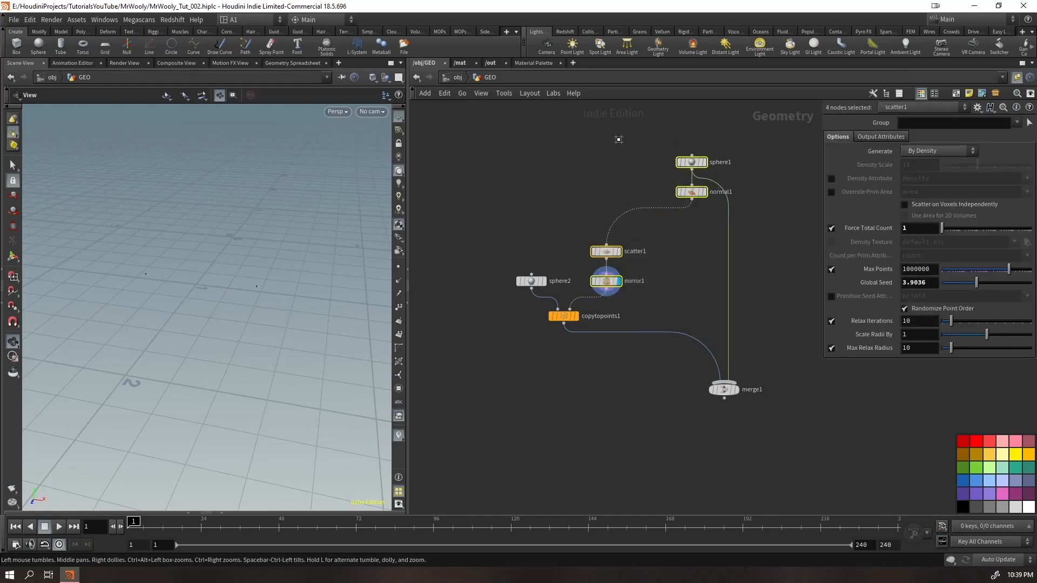
pyautogui.press('l')
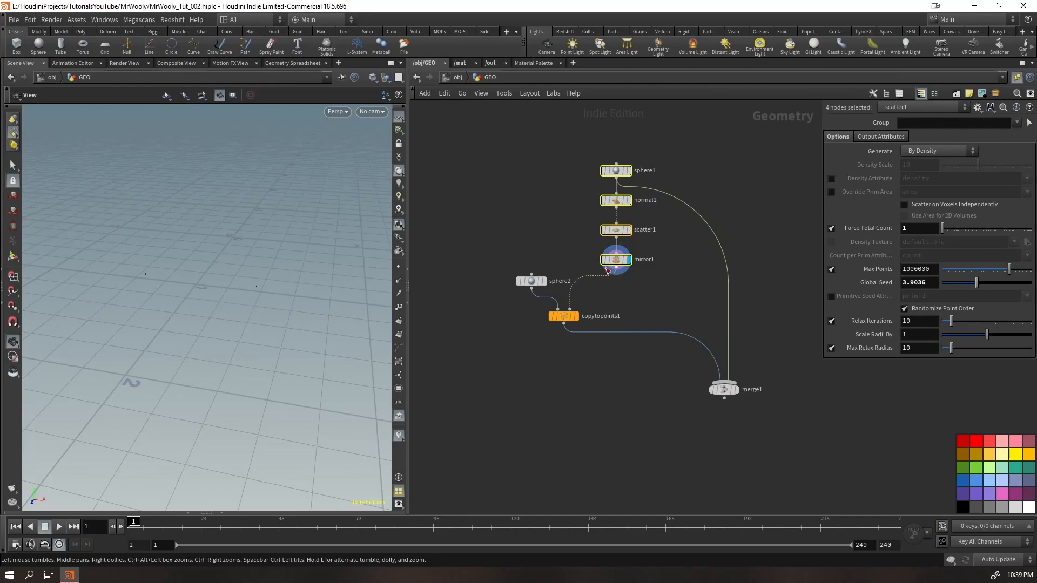
# Move the sphere1-to-mirror1 chain down beside sphere2 and display merge1
pyautogui.moveTo(620, 265); pyautogui.dragTo(606, 286)
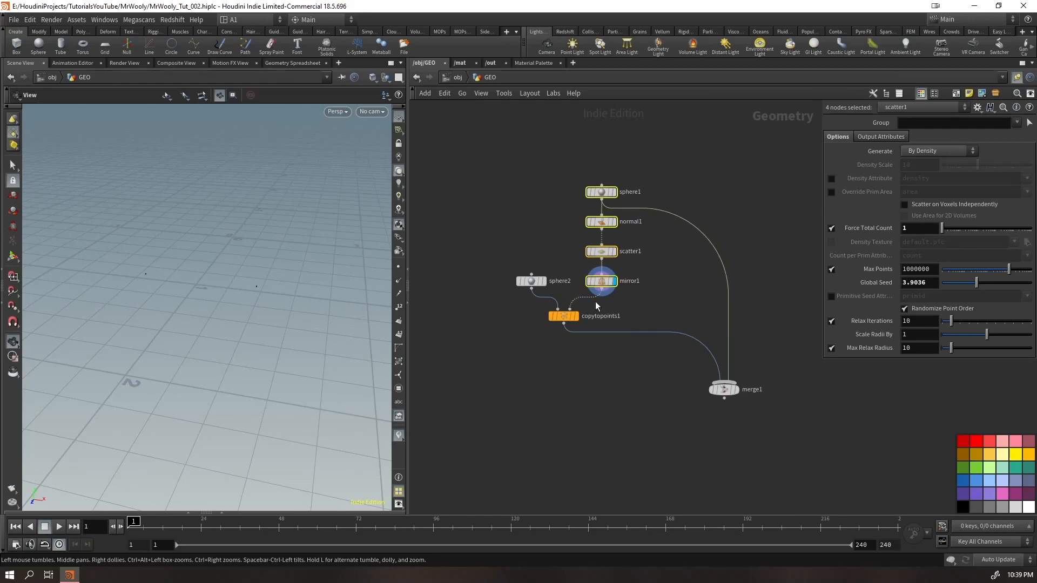
pyautogui.click(575, 316)
pyautogui.click(737, 390)
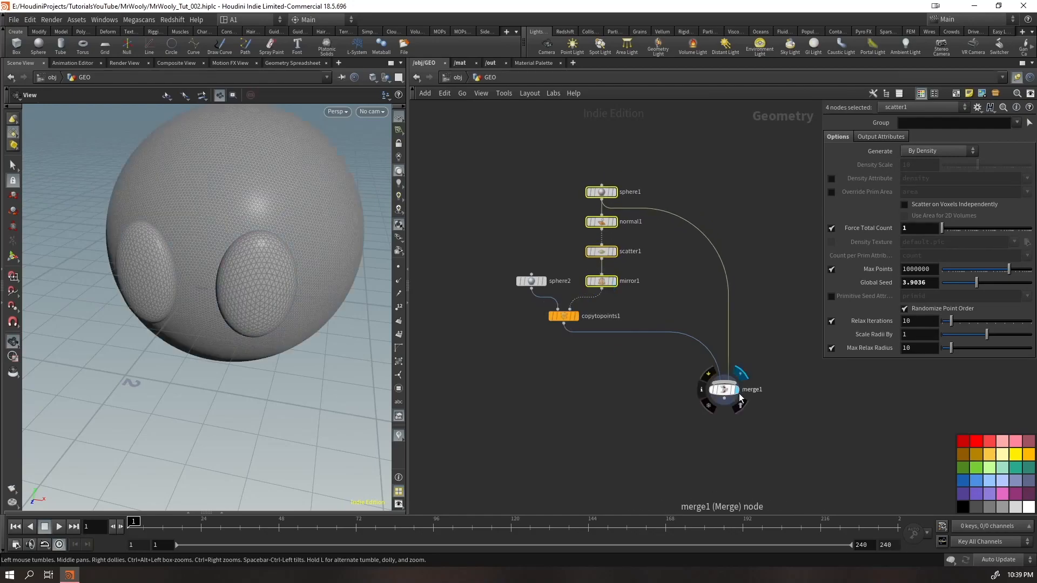
pyautogui.moveTo(273, 292); pyautogui.dragTo(269, 272)
# Move merge1 far below the rest of the network to make room for more nodes
pyautogui.scroll(-5, 563, 322)
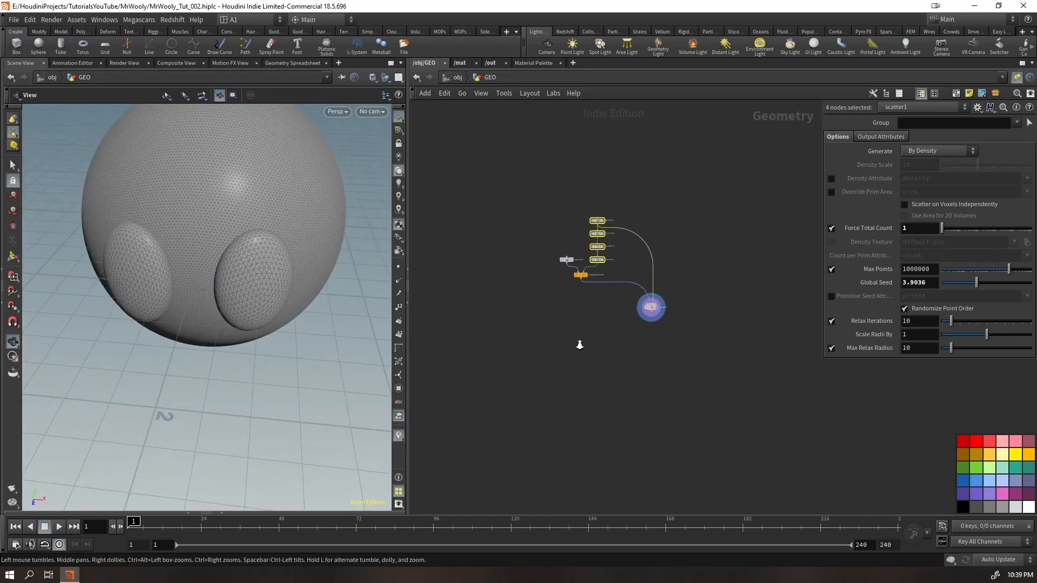
pyautogui.moveTo(658, 310)
pyautogui.moveTo(657, 310); pyautogui.dragTo(672, 492)
pyautogui.click(634, 401)
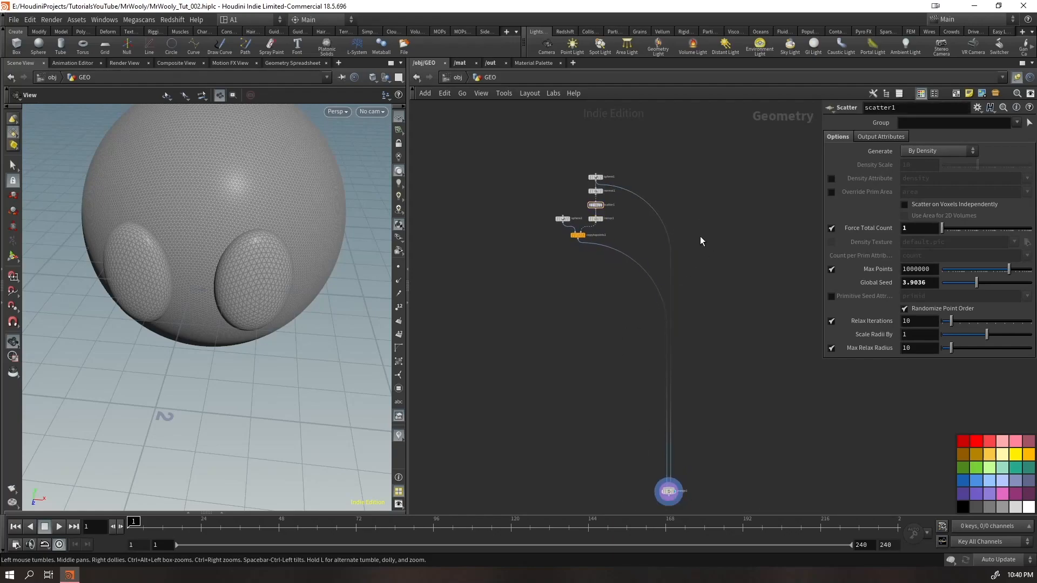
# Insert a Group node on the wire from sphere1 to merge1, place it just above merge1, and set its group name to head_grp
pyautogui.press('Tab')
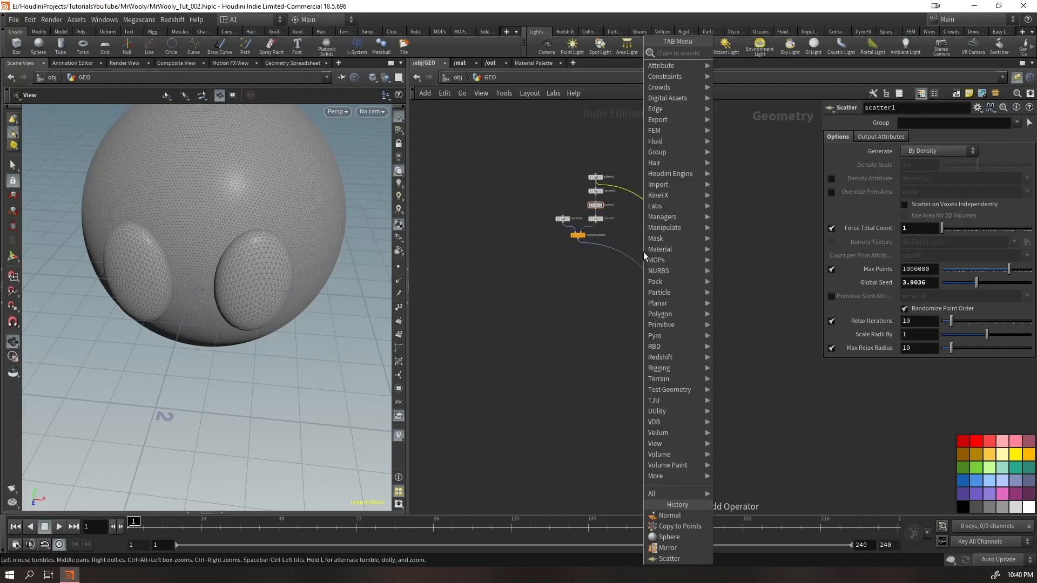
pyautogui.write('grou')
pyautogui.press('Return')
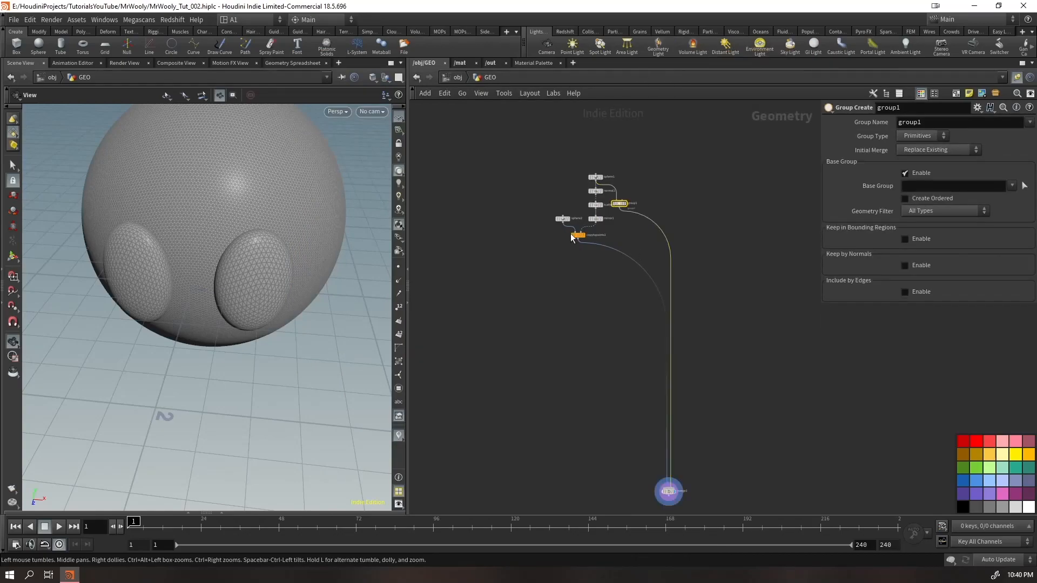
pyautogui.moveTo(620, 205); pyautogui.dragTo(704, 441)
pyautogui.click(924, 121)
pyautogui.write('head_grp')
pyautogui.press('Return')
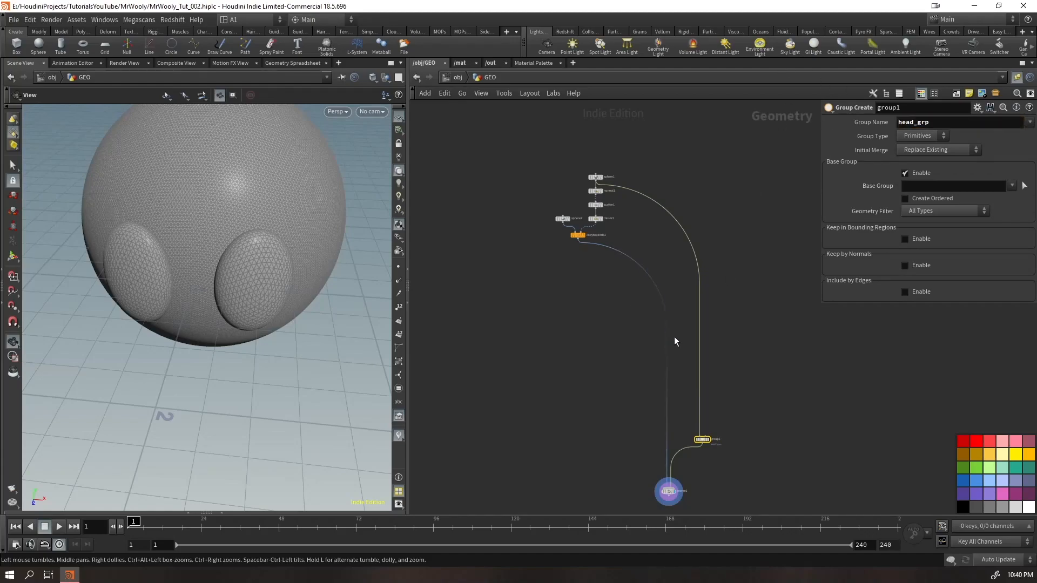
# Duplicate the group node onto the copytopoints1 branch and set its group name to eyes_base_grp
pyautogui.scroll(3, 702, 458)
pyautogui.keyDown('alt'); pyautogui.moveTo(702, 420); pyautogui.dragTo(568, 420); pyautogui.keyUp('alt')
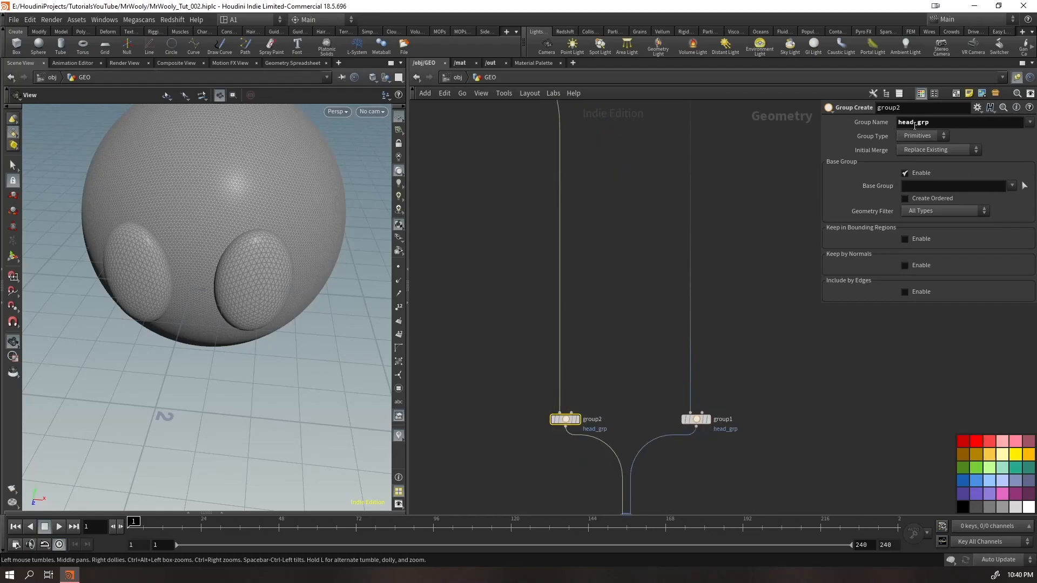
pyautogui.write('eyes_')
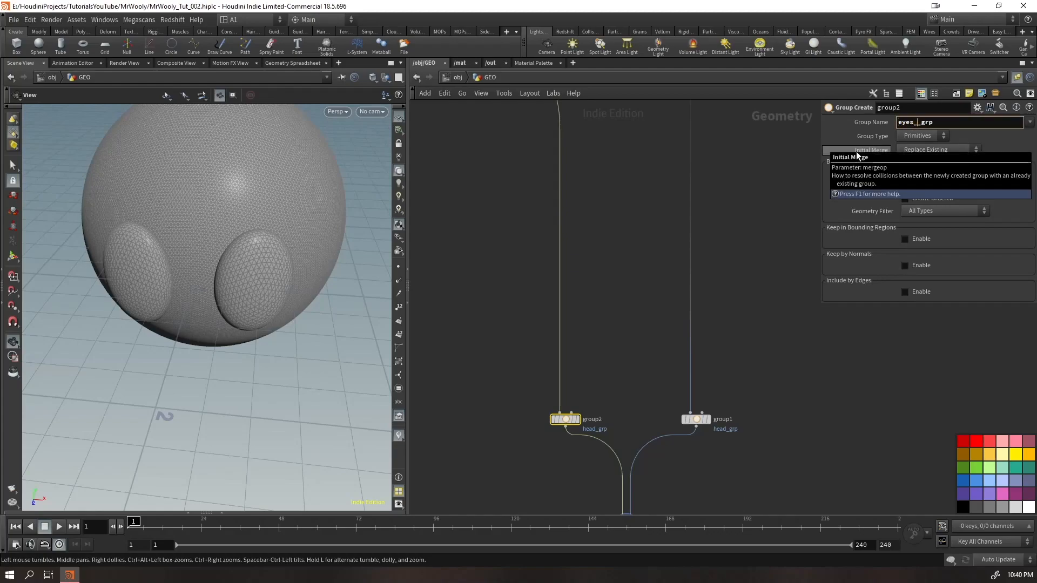
pyautogui.write('base_')
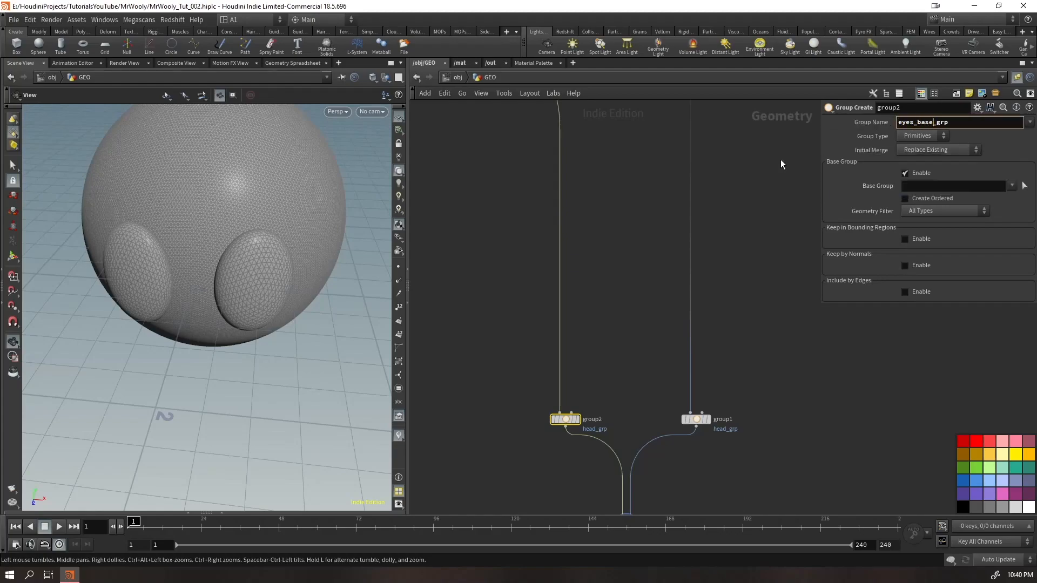
# Display only the eye geometry from copytopoints1
pyautogui.scroll(-3, 642, 270)
pyautogui.moveTo(473, 221); pyautogui.dragTo(568, 343, button='middle')
pyautogui.scroll(4, 708, 258)
pyautogui.scroll(-3, 710, 274)
pyautogui.moveTo(315, 252); pyautogui.dragTo(299, 280)
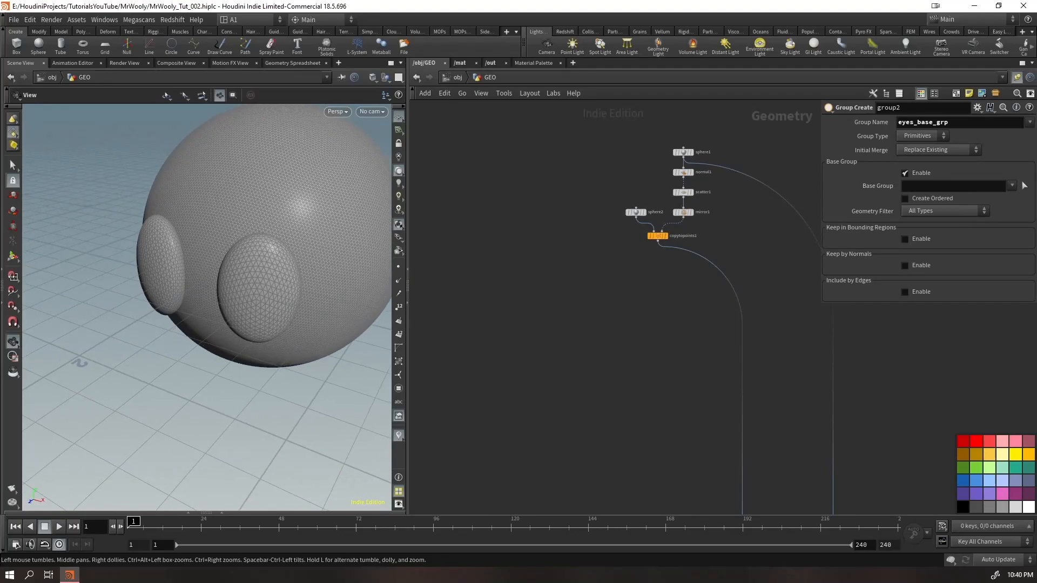
pyautogui.click(666, 238)
pyautogui.click(658, 241)
# Branch a Clip node off the copytopoints1 output and display its result
pyautogui.moveTo(512, 288); pyautogui.dragTo(549, 291, button='middle')
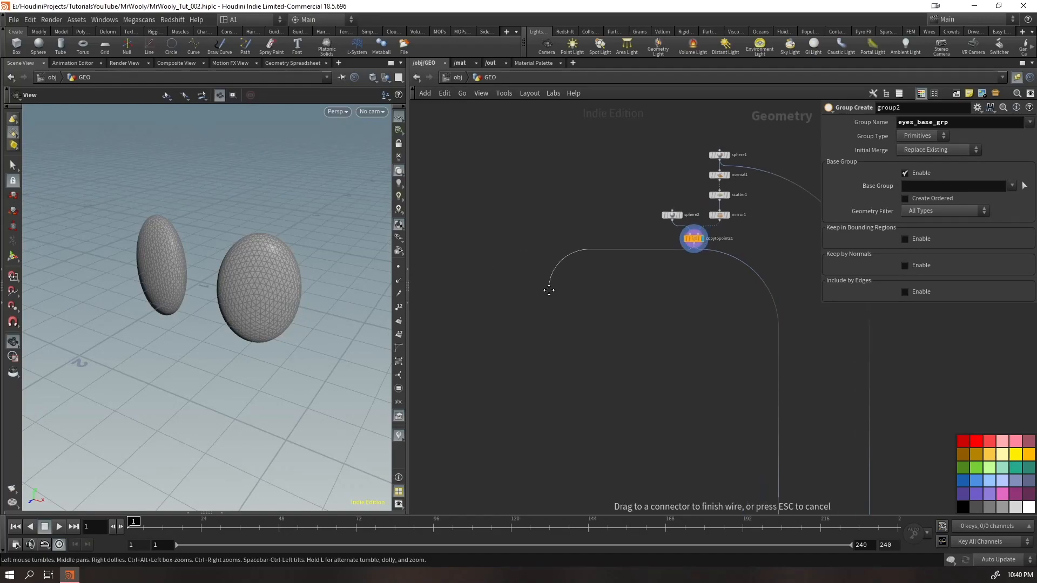
pyautogui.moveTo(549, 291); pyautogui.dragTo(549, 291)
pyautogui.press('Tab')
pyautogui.write('clip')
pyautogui.press('Return')
pyautogui.press('Return')
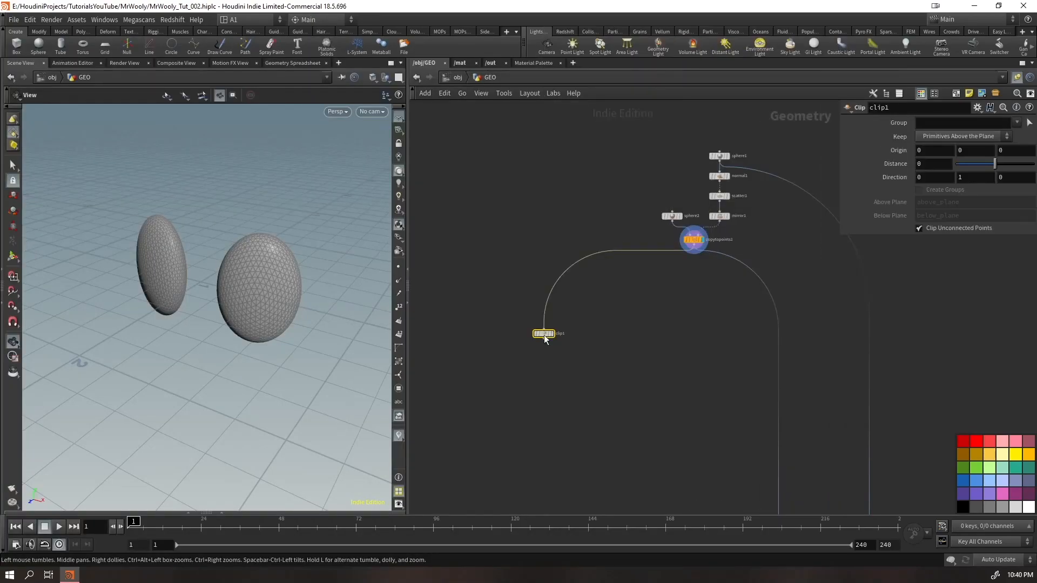
pyautogui.press('r')
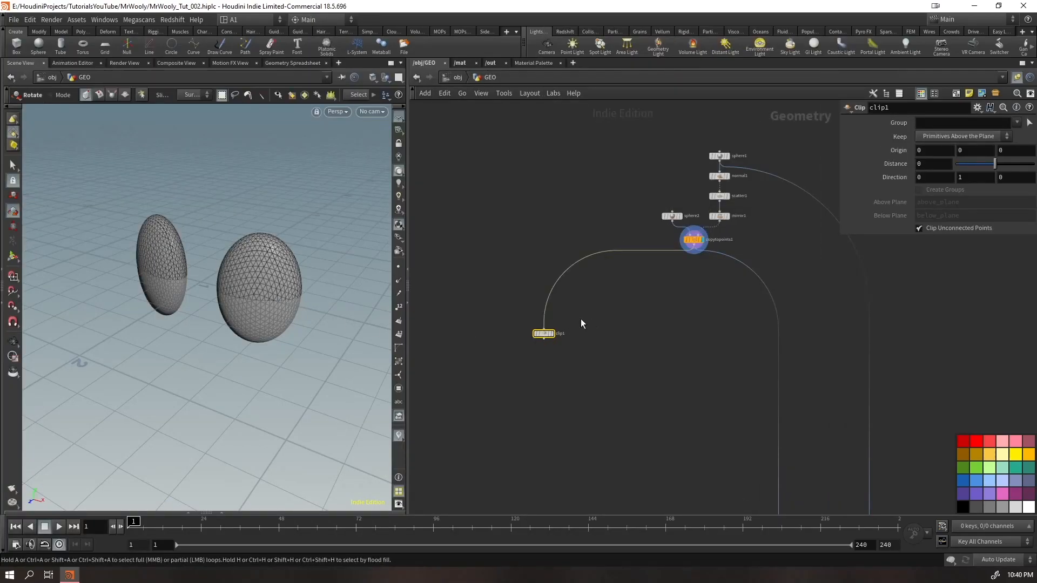
pyautogui.click(555, 325)
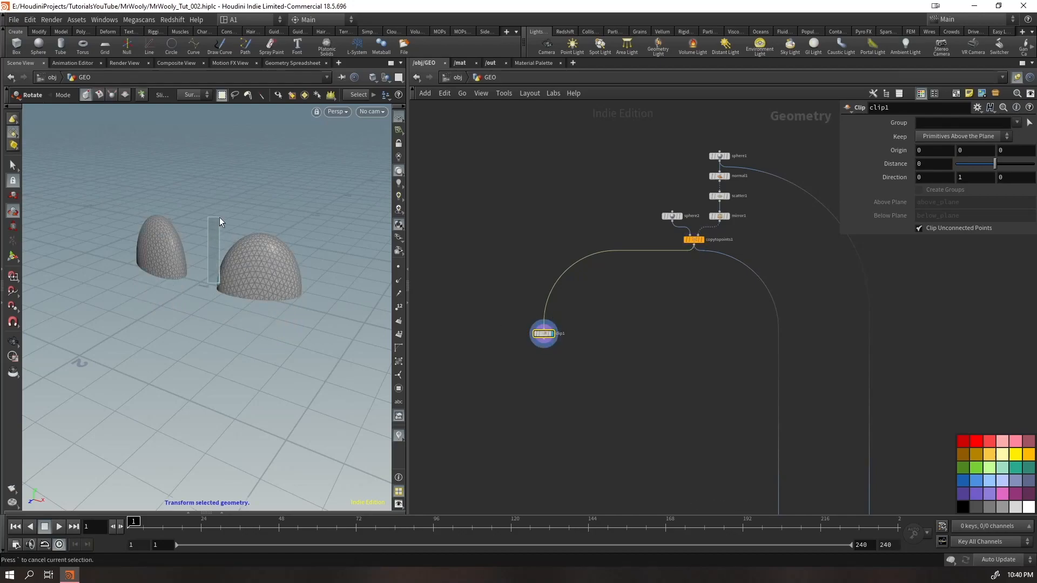
pyautogui.press('Escape')
# Try a Clip direction of 0, 1, 1 on the eyes and inspect the cut
pyautogui.moveTo(294, 313); pyautogui.dragTo(319, 270)
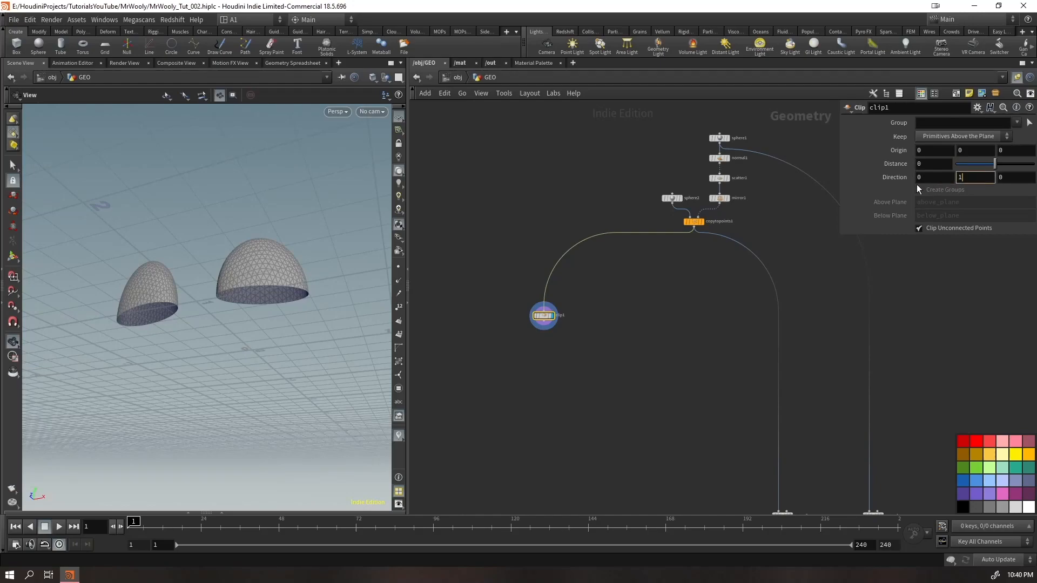
pyautogui.moveTo(324, 291); pyautogui.dragTo(385, 298)
pyautogui.moveTo(280, 324); pyautogui.dragTo(378, 287)
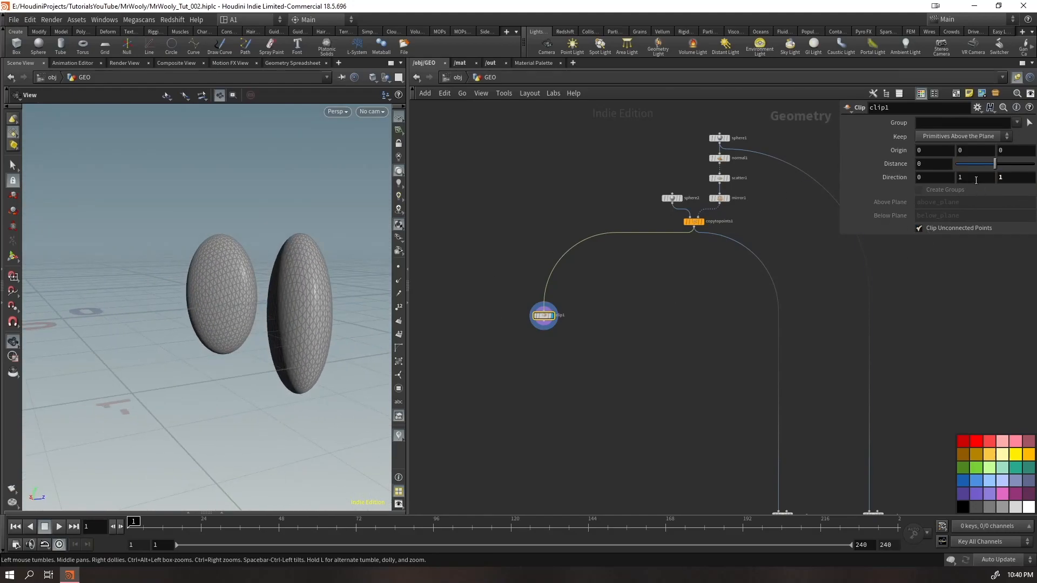
pyautogui.hotkey('ctrl', 's')
pyautogui.moveTo(215, 308); pyautogui.dragTo(36, 339)
pyautogui.write('1')
# Try a Clip direction of 1, 0, 0 on the eyes
pyautogui.moveTo(965, 176); pyautogui.dragTo(908, 179)
pyautogui.press('Tab')
pyautogui.write('1')
pyautogui.moveTo(225, 303); pyautogui.dragTo(330, 269)
pyautogui.moveTo(971, 177); pyautogui.dragTo(943, 186)
pyautogui.write('0')
pyautogui.moveTo(145, 309); pyautogui.dragTo(125, 327)
pyautogui.scroll(-4, 159, 292)
# Try moving the clip plane with its viewport handle, and undo the move
pyautogui.press('Return')
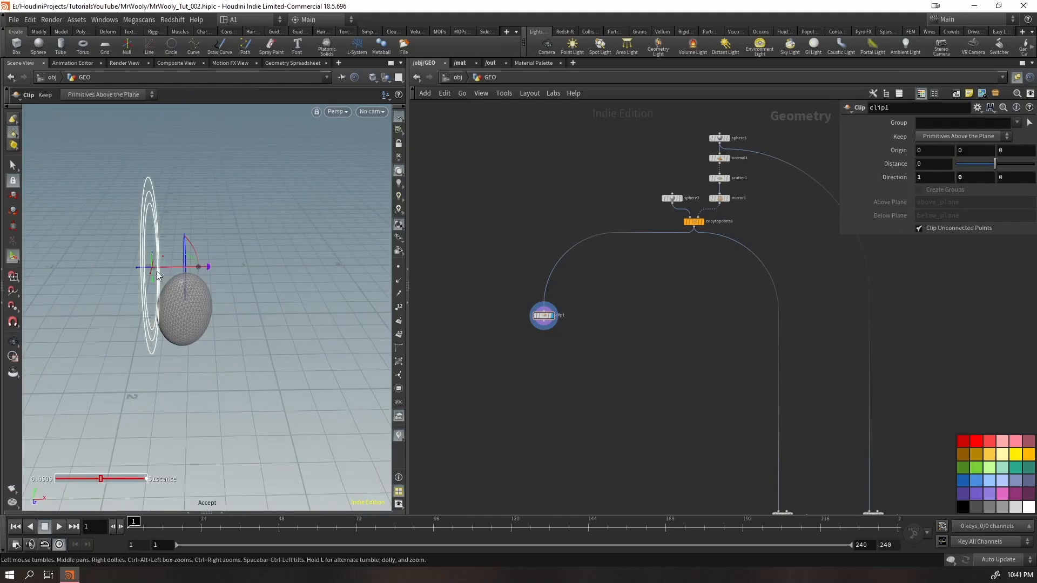
pyautogui.moveTo(133, 269); pyautogui.dragTo(164, 277)
pyautogui.hotkey('ctrl', 'z')
pyautogui.press('Escape')
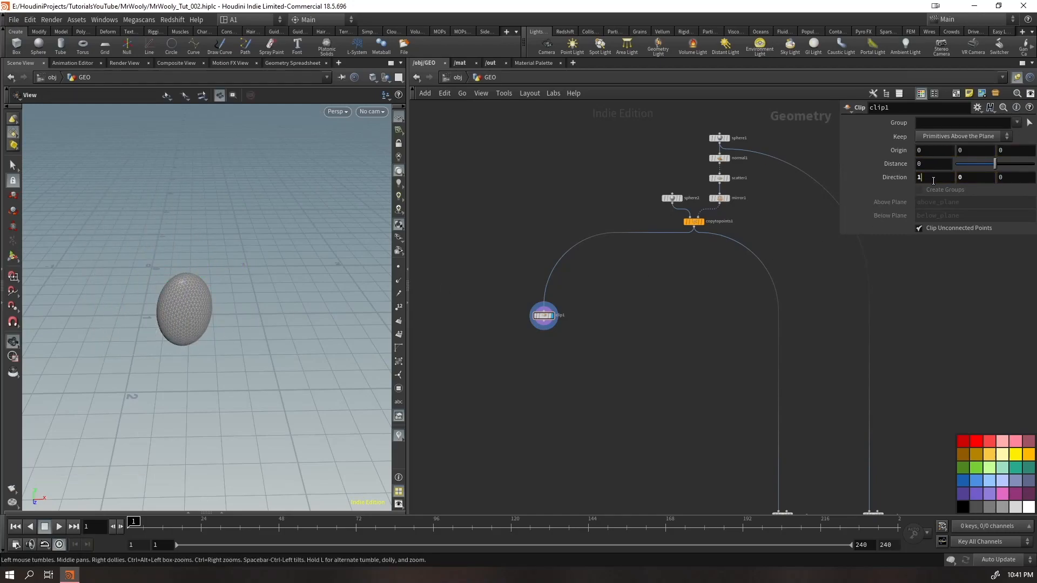
# Set the Clip direction back to 0, 1, 0
pyautogui.click(965, 177)
pyautogui.write('1')
pyautogui.press('Return')
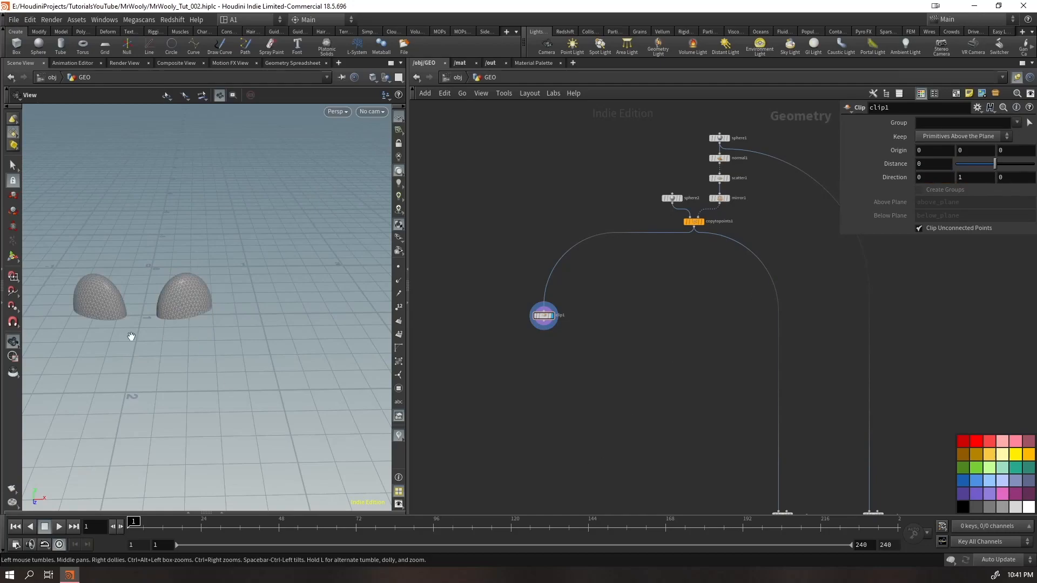
pyautogui.moveTo(190, 319); pyautogui.dragTo(174, 322)
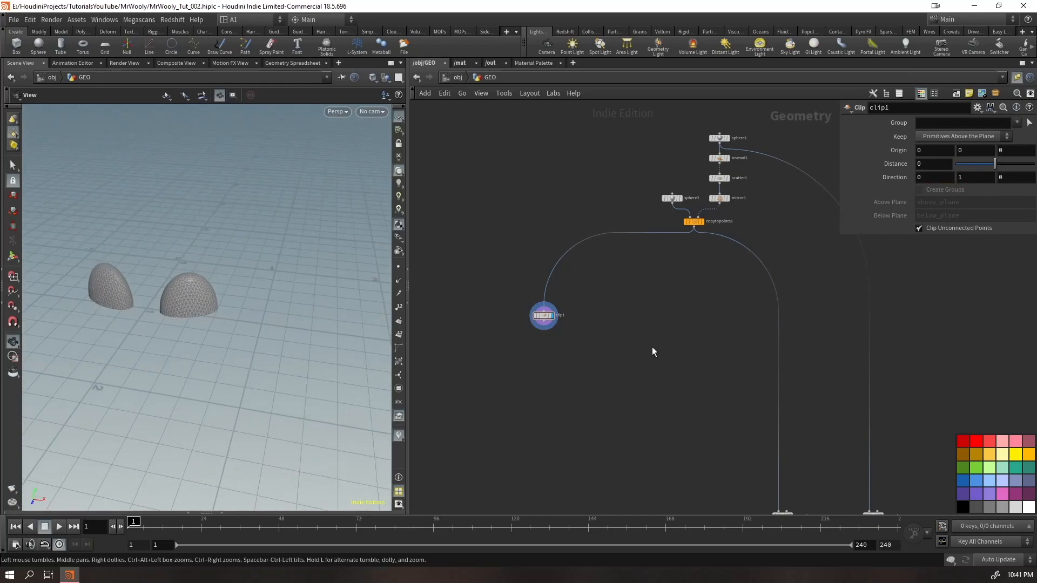
# Try lowering the Y origin of clip1 and undo the change
pyautogui.scroll(3, 640, 354)
pyautogui.moveTo(485, 327); pyautogui.dragTo(507, 301)
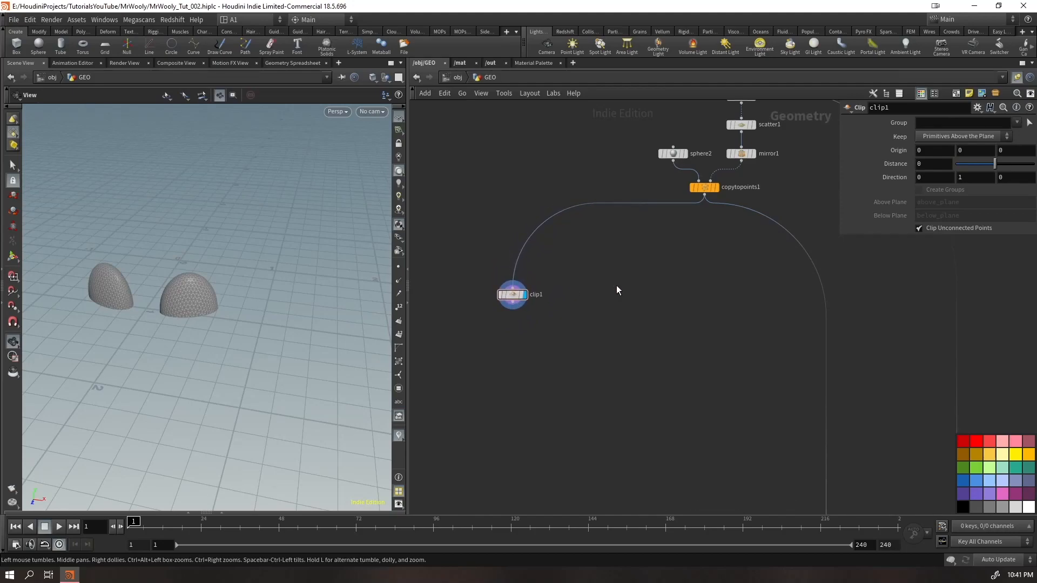
pyautogui.moveTo(964, 152); pyautogui.dragTo(919, 144, button='middle')
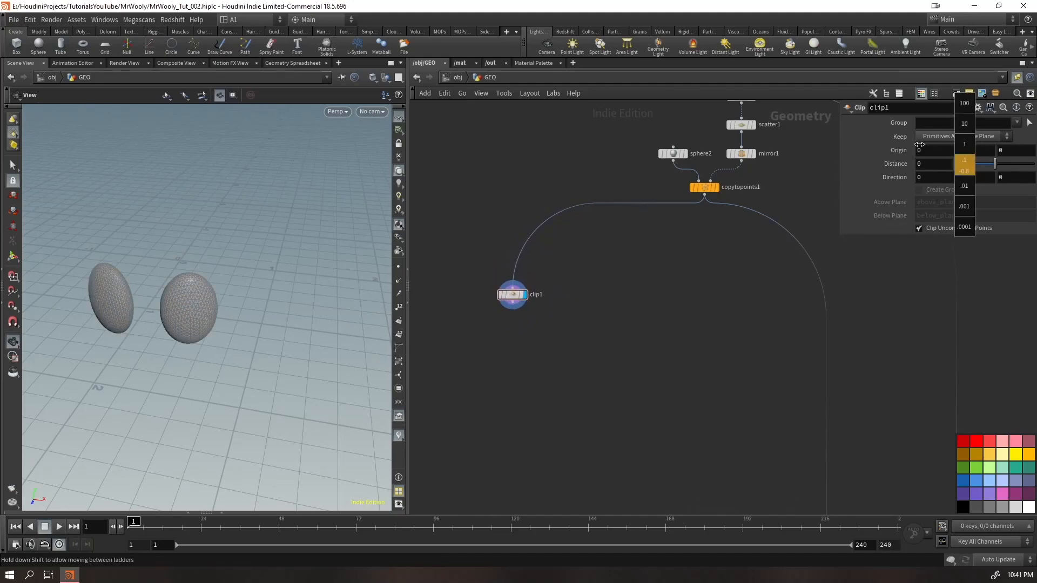
pyautogui.hotkey('ctrl', 'z')
# Duplicate clip1 beside itself on the copytopoints1 output and set the copy's Y direction to -1
pyautogui.keyDown('alt'); pyautogui.moveTo(509, 298); pyautogui.dragTo(585, 300); pyautogui.keyUp('alt')
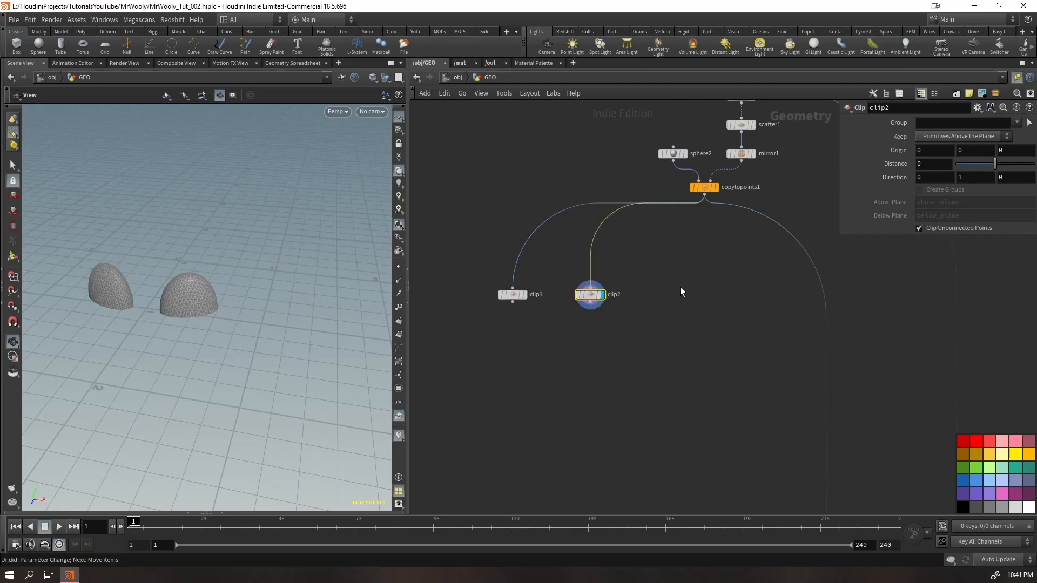
pyautogui.write('-1')
pyautogui.press('Return')
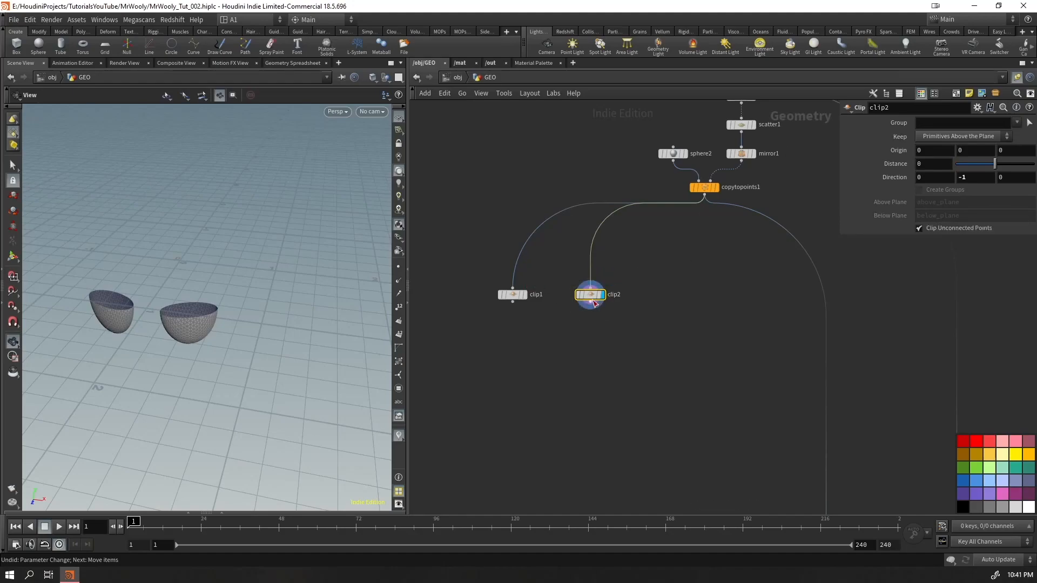
# Merge clip1 and clip2 with a new Merge node and display the combined eye halves
pyautogui.click(524, 295)
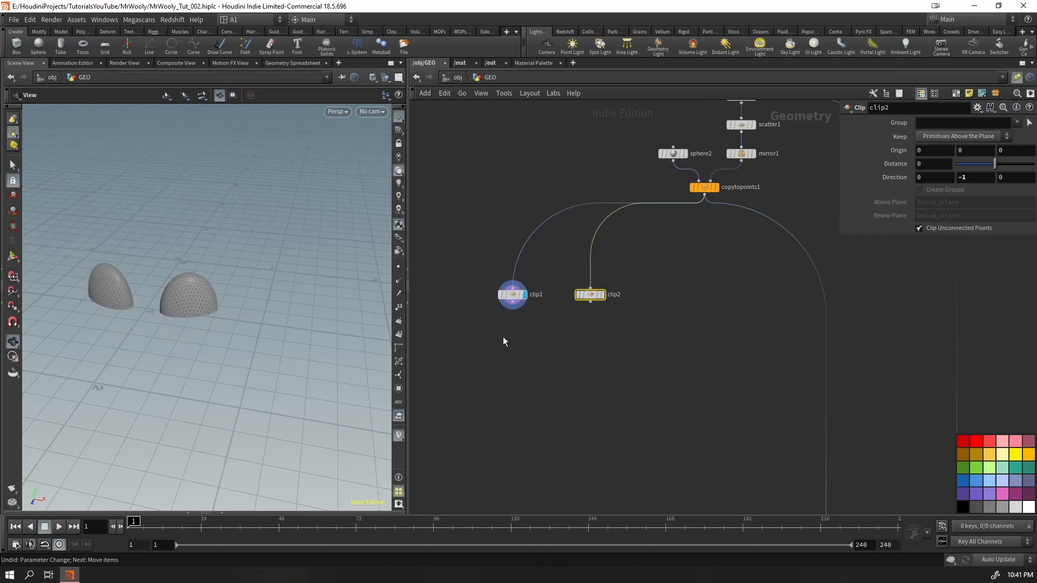
pyautogui.moveTo(569, 310); pyautogui.dragTo(588, 282)
pyautogui.click(559, 372)
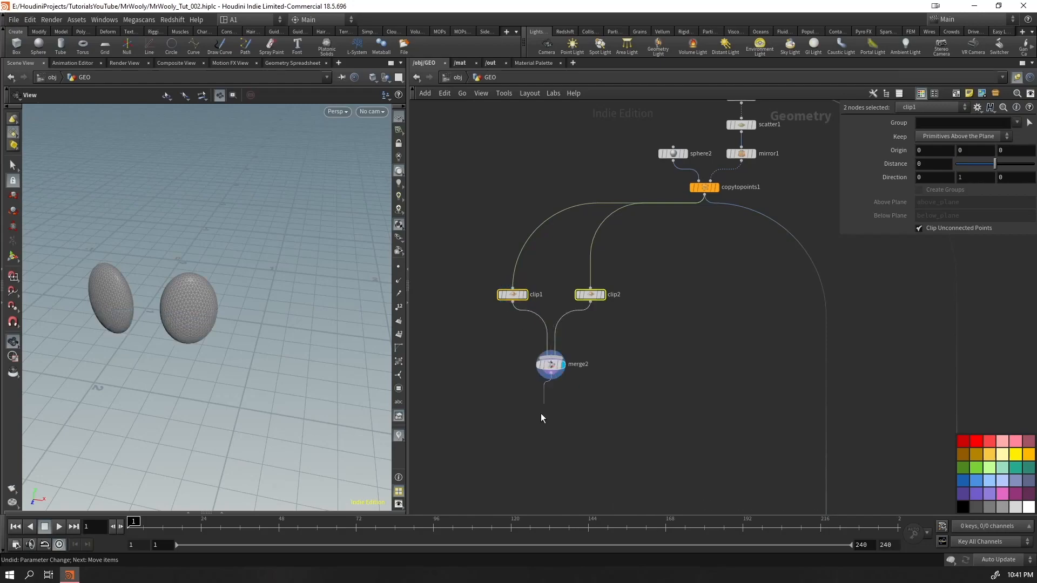
pyautogui.moveTo(614, 345); pyautogui.dragTo(540, 388)
# Template copytopoints1 and insert a Peak node between it and the two Clip nodes
pyautogui.moveTo(201, 292); pyautogui.dragTo(469, 194, button='right')
pyautogui.moveTo(232, 302)
pyautogui.mouseDown()
pyautogui.moveTo(208, 299)
pyautogui.moveTo(282, 260)
pyautogui.moveTo(199, 314)
pyautogui.moveTo(248, 291)
pyautogui.mouseUp()
pyautogui.moveTo(248, 292); pyautogui.dragTo(179, 324, button='right')
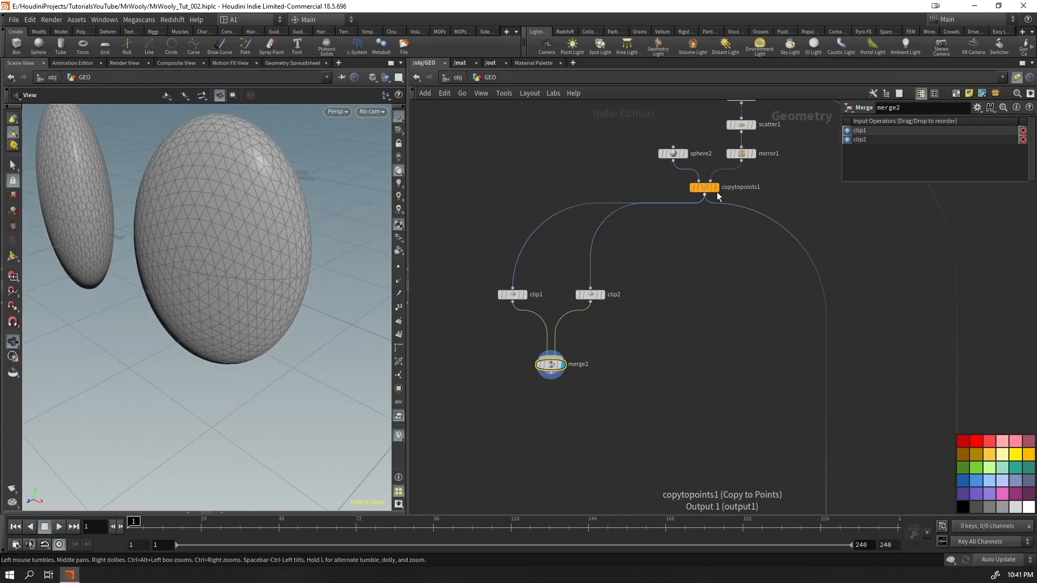
pyautogui.moveTo(185, 268); pyautogui.dragTo(240, 237)
pyautogui.click(635, 203)
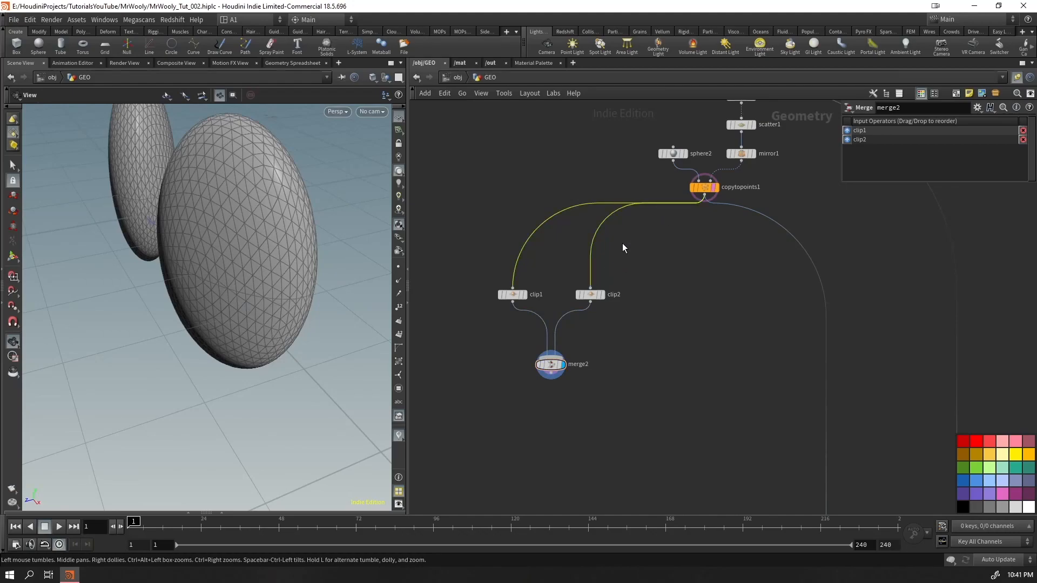
pyautogui.press('Tab')
pyautogui.write('pe')
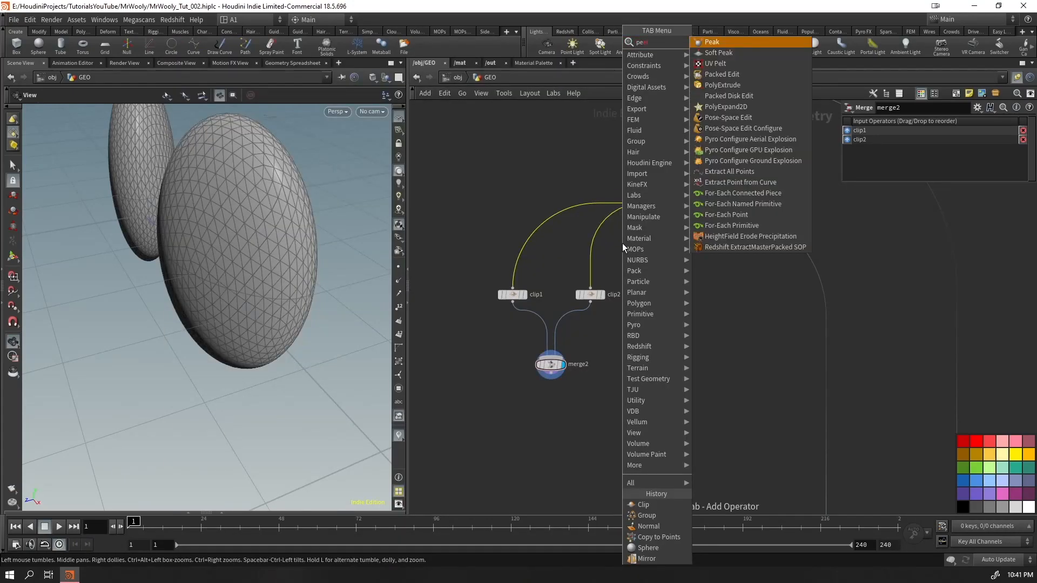
pyautogui.press('Return')
pyautogui.click(554, 260)
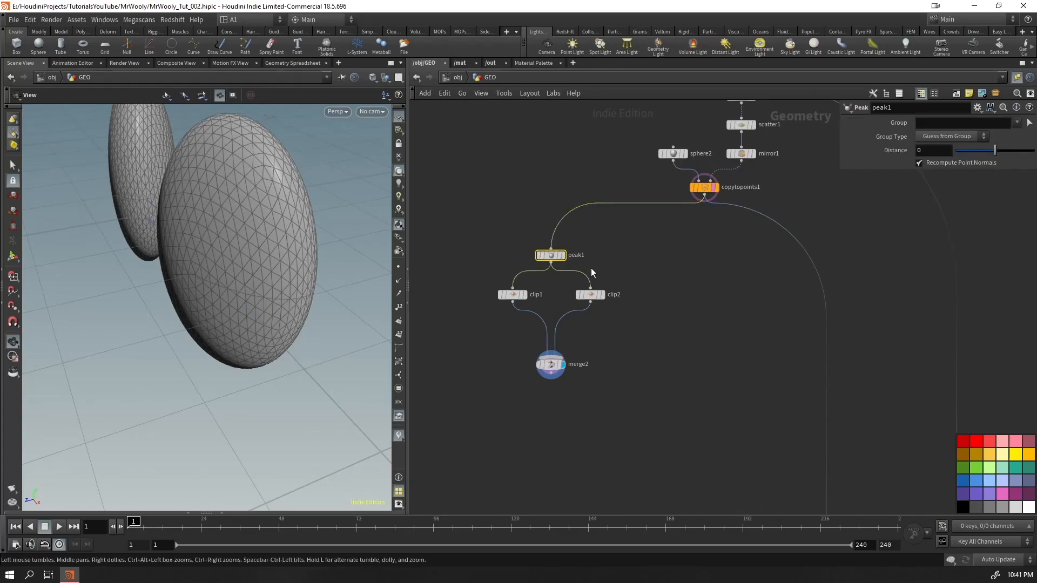
# Set the Peak distance to 0.02 and display copytopoints1 to compare it with the enlarged shell
pyautogui.moveTo(920, 150); pyautogui.dragTo(919, 175, button='middle')
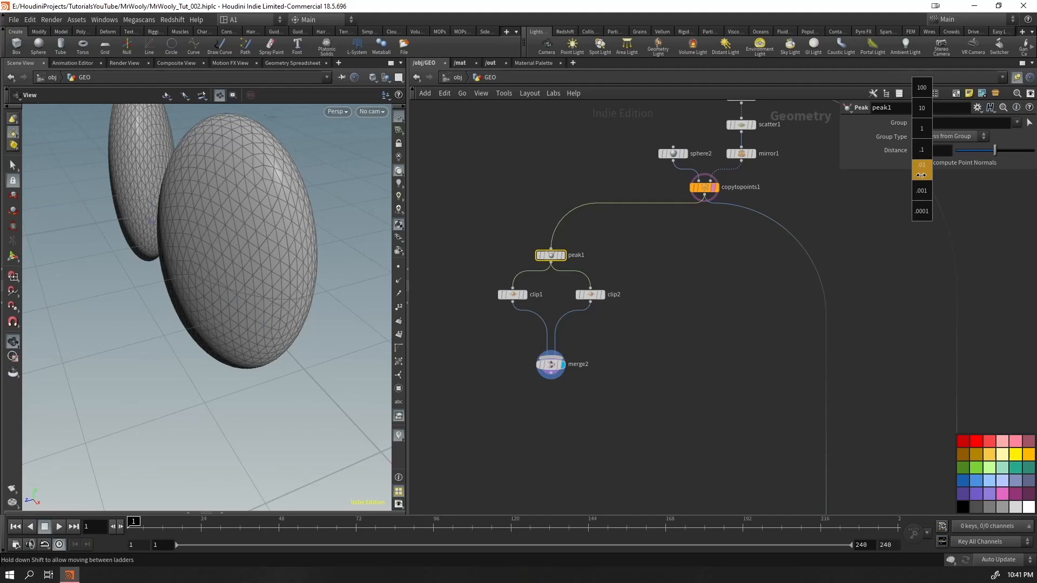
pyautogui.moveTo(936, 173); pyautogui.dragTo(944, 174, button='middle')
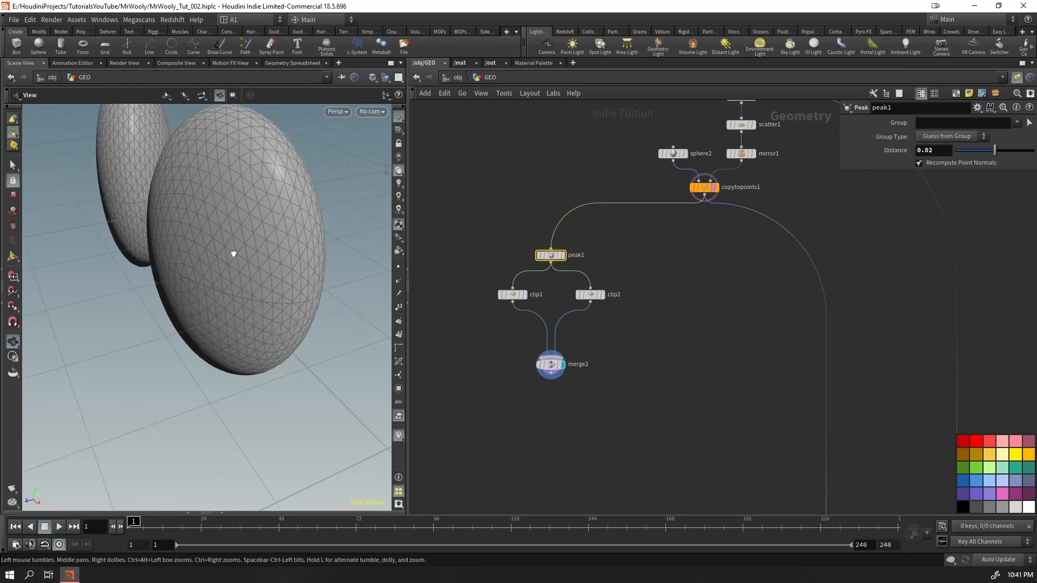
pyautogui.moveTo(232, 248); pyautogui.dragTo(183, 246)
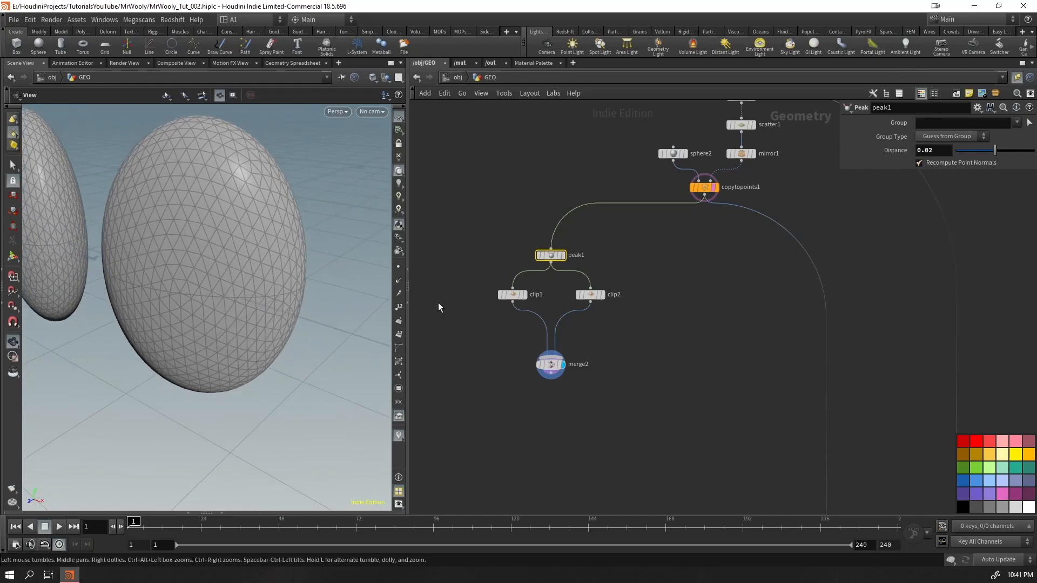
pyautogui.click(717, 188)
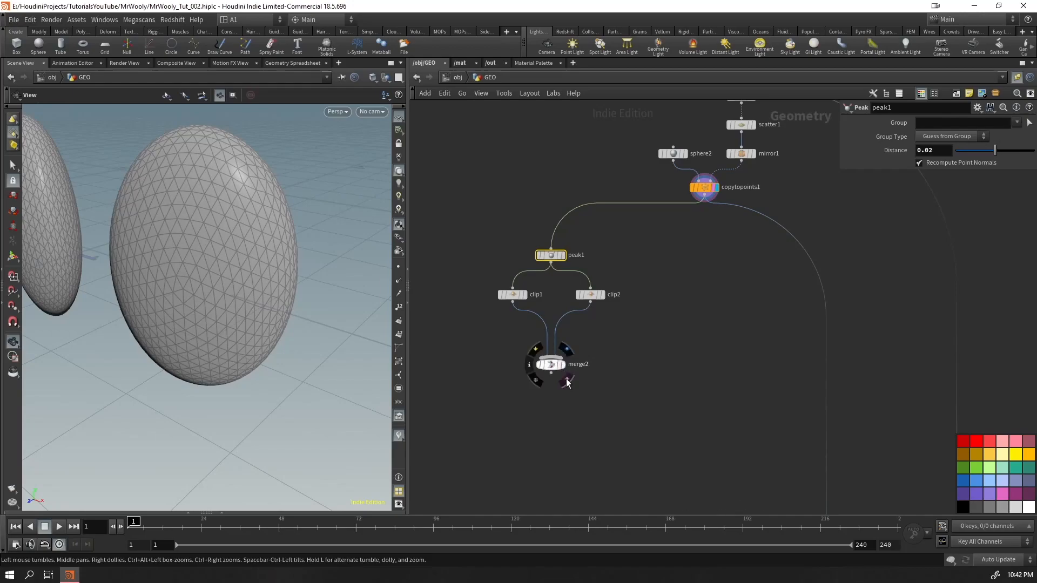
# Template merge2 over the displayed eyes and set the Peak distance of peak1 to 0.025
pyautogui.click(566, 380)
pyautogui.moveTo(213, 356); pyautogui.dragTo(245, 321)
pyautogui.moveTo(943, 151)
pyautogui.mouseDown(button='middle')
pyautogui.moveTo(938, 198)
pyautogui.moveTo(1027, 190)
pyautogui.moveTo(994, 200)
pyautogui.moveTo(945, 161)
pyautogui.mouseUp(button='middle')
pyautogui.moveTo(129, 281); pyautogui.dragTo(195, 300)
# Turn off merge2's template display and insert a Transform node between clip1 and merge2 with Translate Y 0.1
pyautogui.moveTo(563, 368)
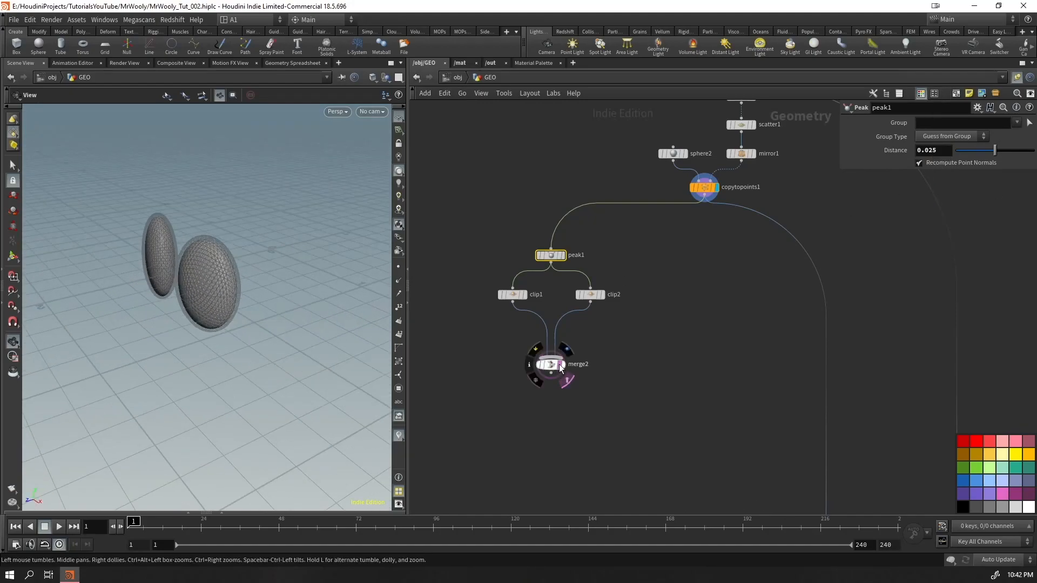
pyautogui.press('Tab')
pyautogui.write('trans')
pyautogui.press('Return')
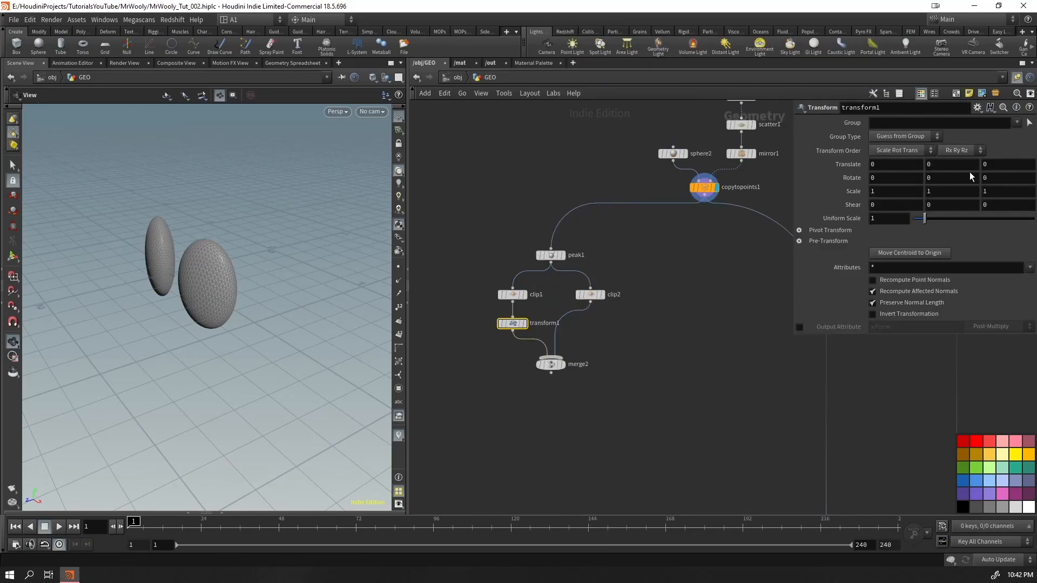
pyautogui.moveTo(162, 297); pyautogui.dragTo(243, 302)
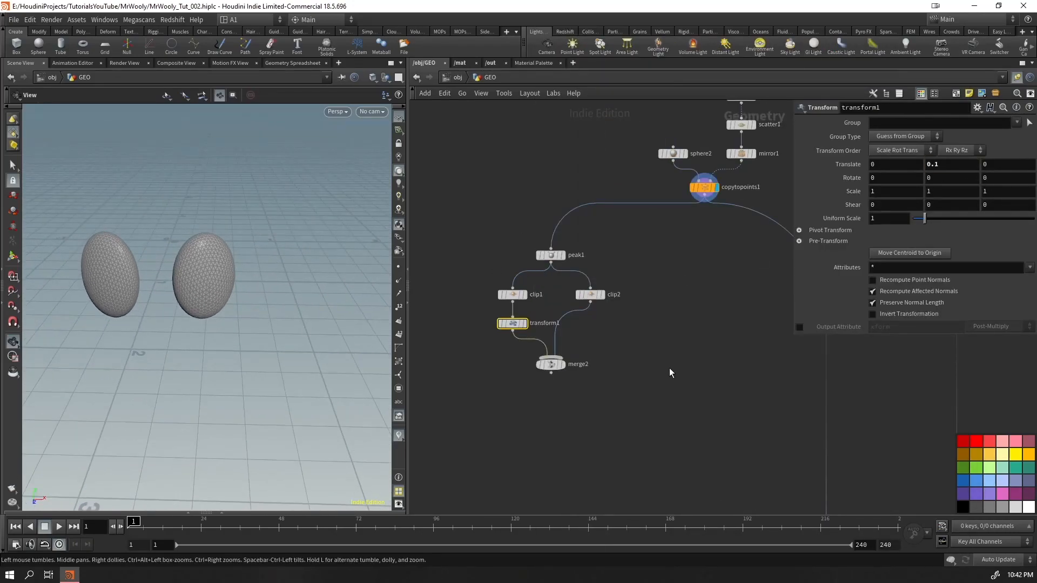
# Template transform1 briefly to compare the raised upper halves with the eyes, and set the display to merge2
pyautogui.click(523, 324)
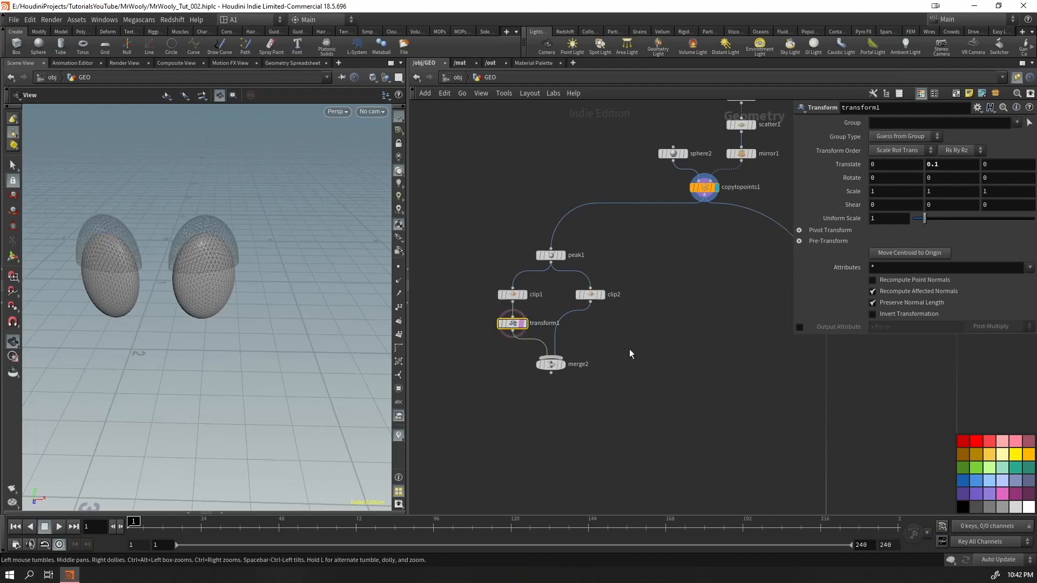
pyautogui.click(562, 364)
pyautogui.click(523, 324)
# Duplicate transform1 between clip2 and merge2 and set the copy's Translate Y to -0.1
pyautogui.keyDown('alt'); pyautogui.moveTo(512, 323); pyautogui.dragTo(589, 328); pyautogui.keyUp('alt')
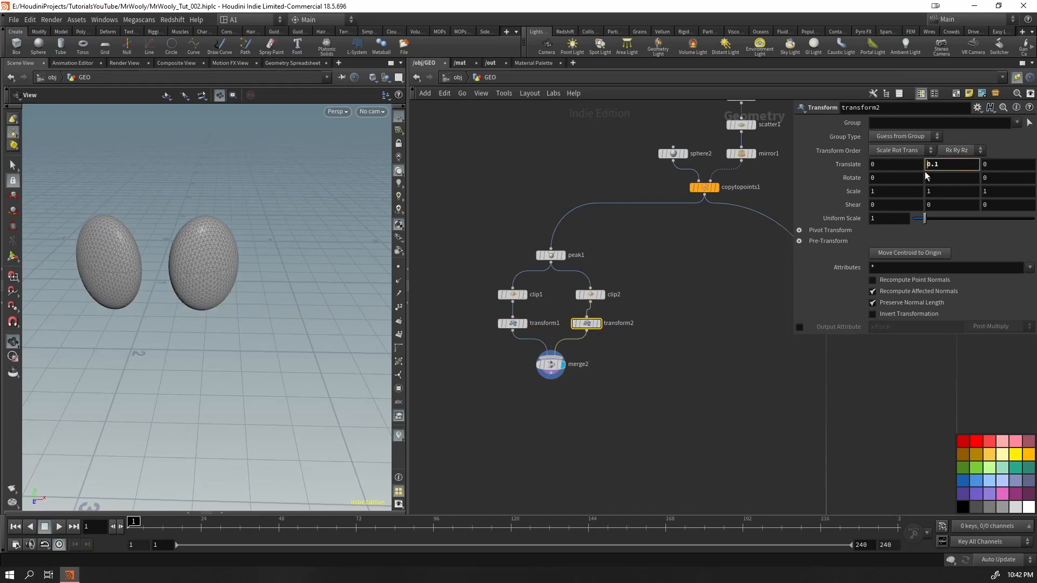
pyautogui.press('Return')
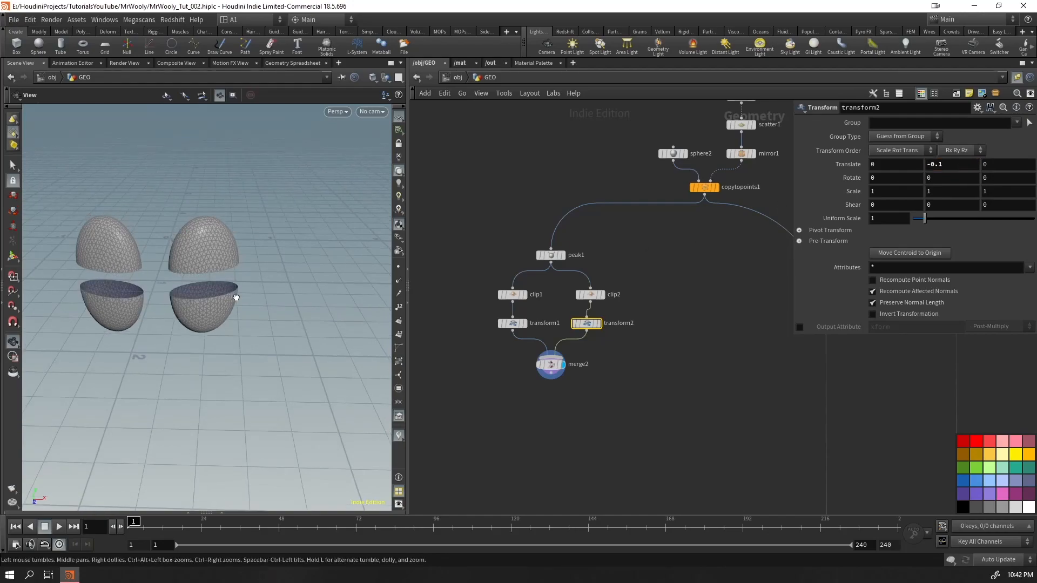
pyautogui.moveTo(236, 296); pyautogui.dragTo(230, 282)
# Move the eyelid branch from peak1 down to merge2 closer to copytopoints1
pyautogui.moveTo(605, 251); pyautogui.dragTo(443, 427)
pyautogui.moveTo(550, 254); pyautogui.dragTo(598, 223)
pyautogui.click(551, 435)
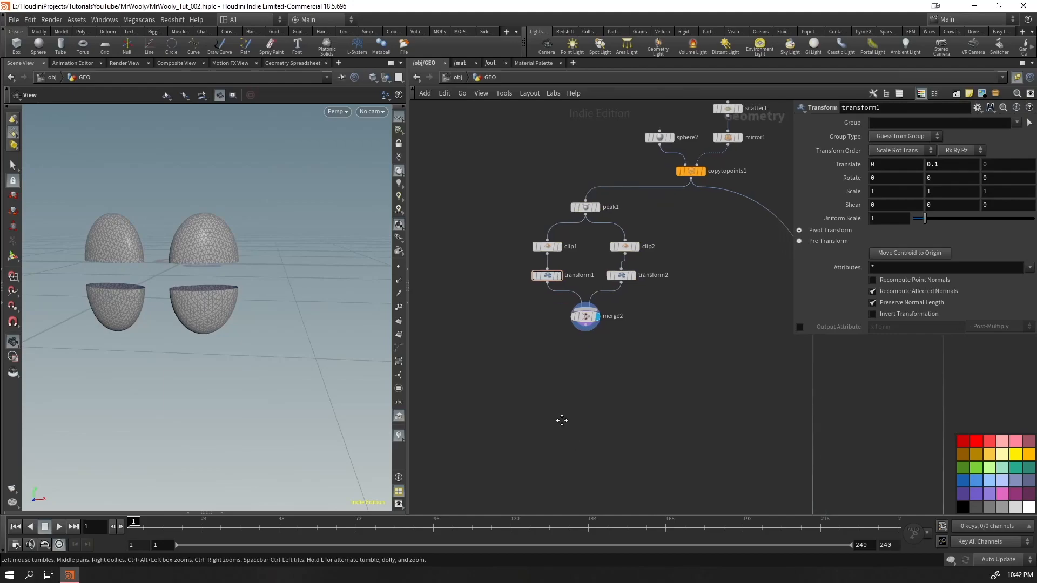
# Add a displayed Group node after merge2 and connect its output to merge1
pyautogui.moveTo(565, 430); pyautogui.dragTo(530, 302, button='middle')
pyautogui.moveTo(563, 218); pyautogui.dragTo(590, 377)
pyautogui.write('group')
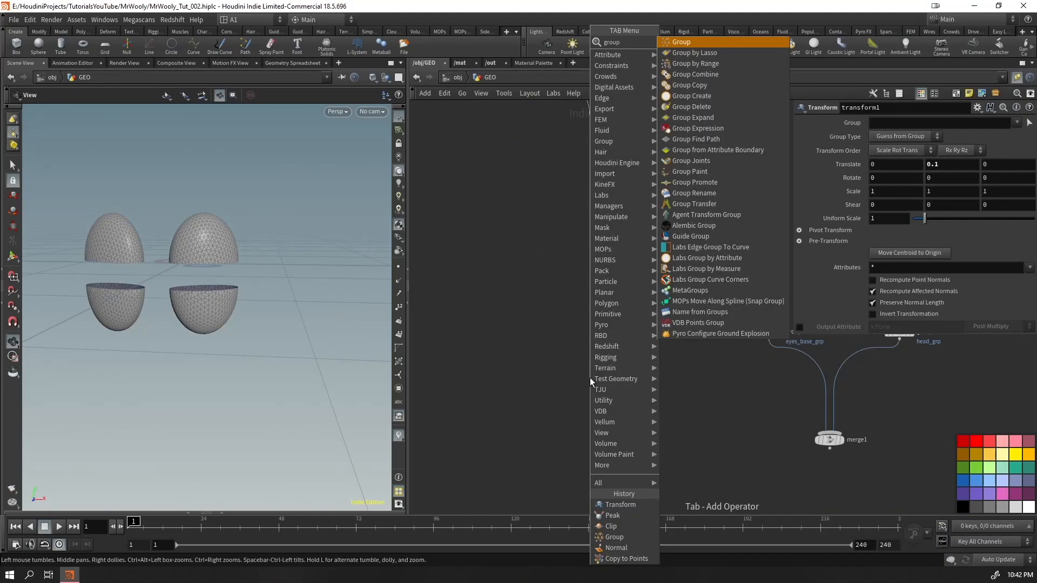
pyautogui.press('Return')
pyautogui.moveTo(592, 390); pyautogui.dragTo(826, 432)
# Name the new group eyelids_grp
pyautogui.doubleClick(929, 123)
pyautogui.write('eyelids_grp')
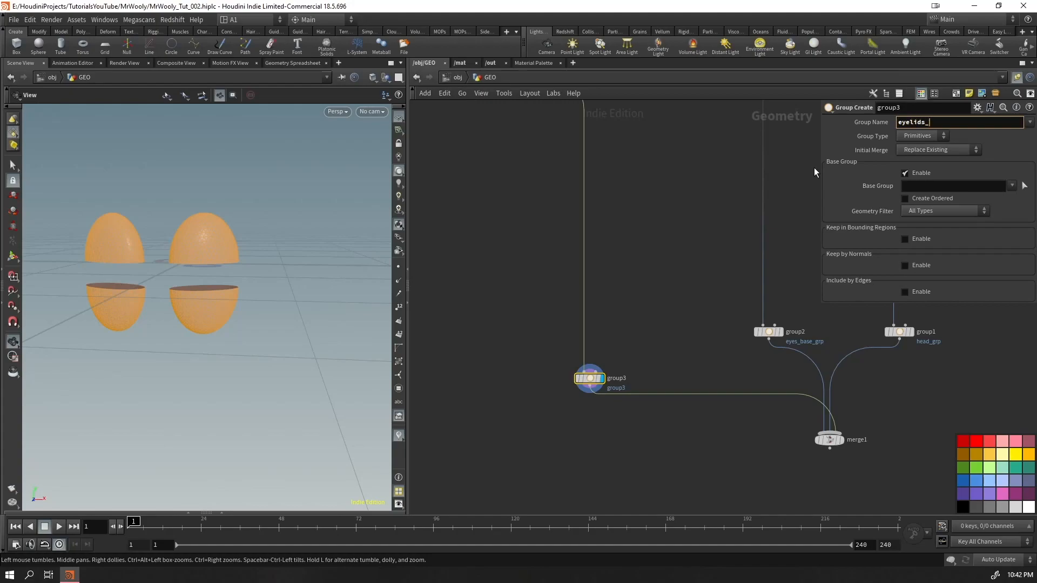
pyautogui.press('Return')
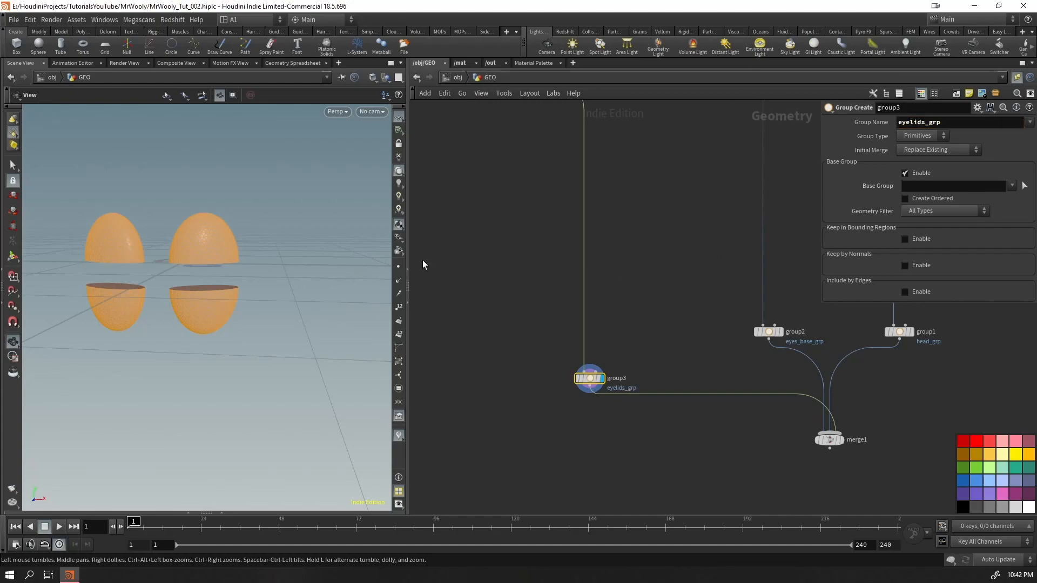
# Reposition group3 under merge2 and inspect the separated eyelid shells up close
pyautogui.moveTo(635, 400); pyautogui.dragTo(643, 500, button='middle')
pyautogui.moveTo(606, 482); pyautogui.dragTo(550, 468)
pyautogui.moveTo(248, 303); pyautogui.dragTo(261, 200)
pyautogui.moveTo(261, 200); pyautogui.dragTo(275, 193, button='right')
pyautogui.moveTo(274, 192); pyautogui.dragTo(306, 281, button='middle')
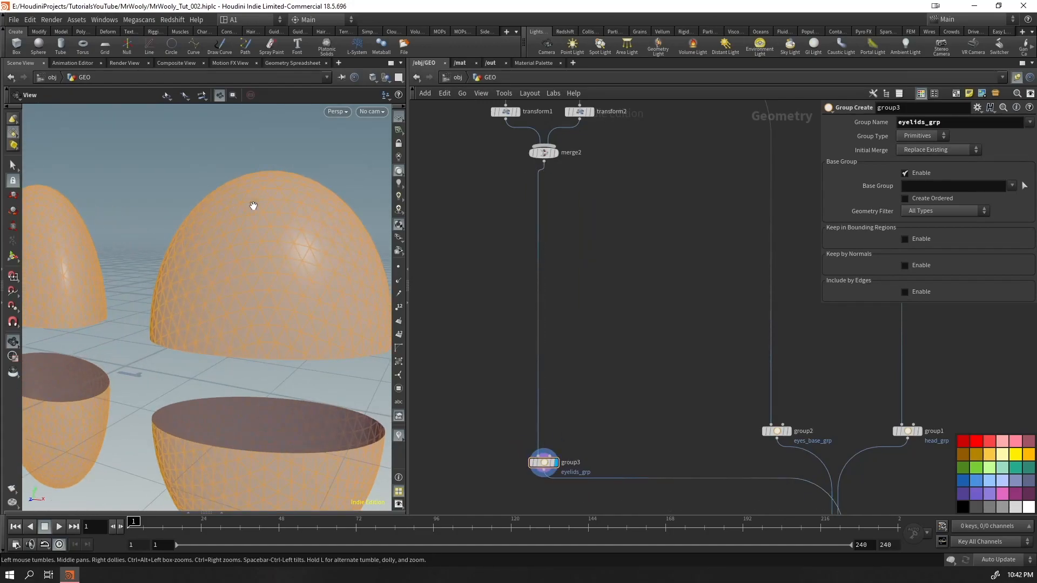
# Display merge2 and bypass peak1 to compare the eyelid shells without the enlargement
pyautogui.moveTo(558, 199); pyautogui.dragTo(584, 306, button='middle')
pyautogui.click(567, 197)
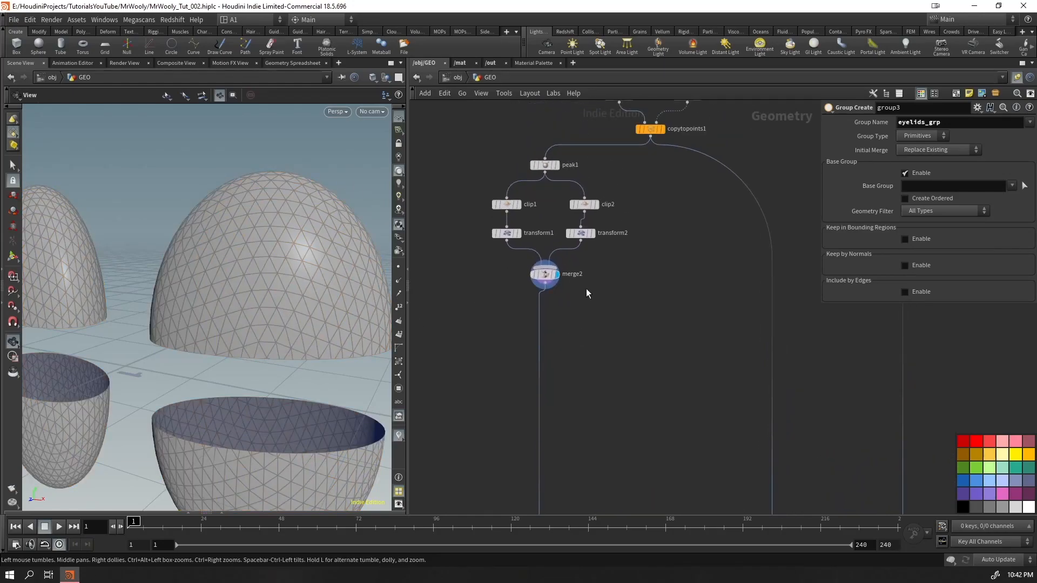
pyautogui.moveTo(619, 184)
pyautogui.mouseDown()
pyautogui.moveTo(464, 230)
pyautogui.moveTo(601, 177)
pyautogui.mouseUp()
pyautogui.click(545, 164)
pyautogui.click(557, 164)
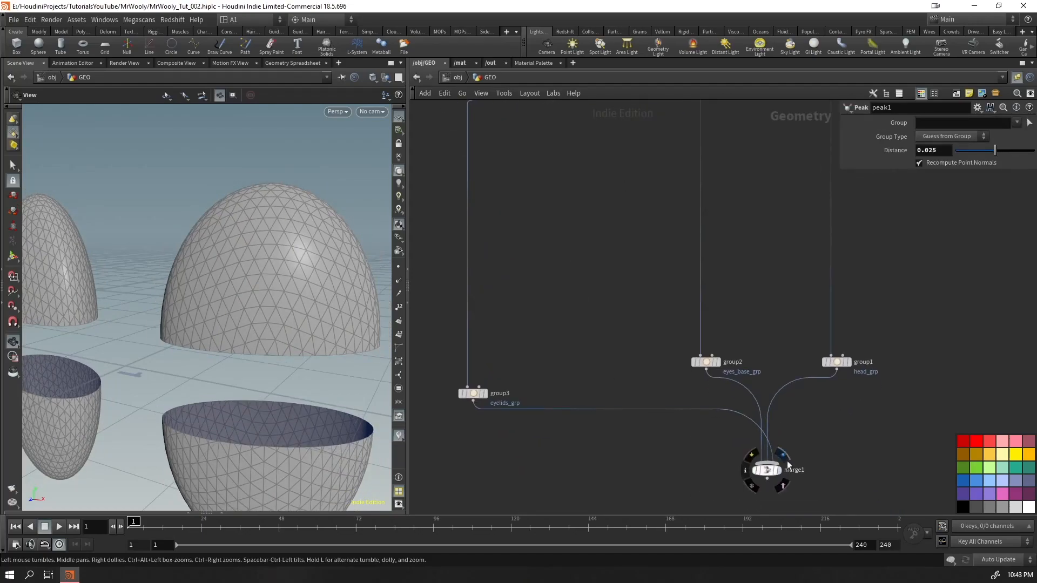
# Display merge1 to check the eyelids on the head and re-enable the bypassed peak1
pyautogui.click(787, 461)
pyautogui.moveTo(340, 396); pyautogui.dragTo(191, 334)
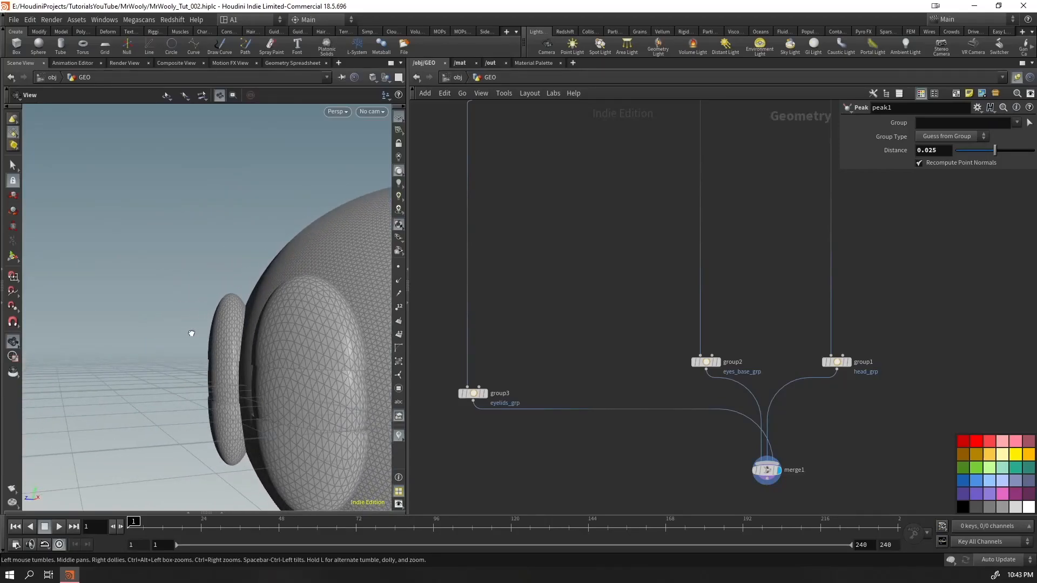
pyautogui.moveTo(562, 294); pyautogui.dragTo(705, 491, button='middle')
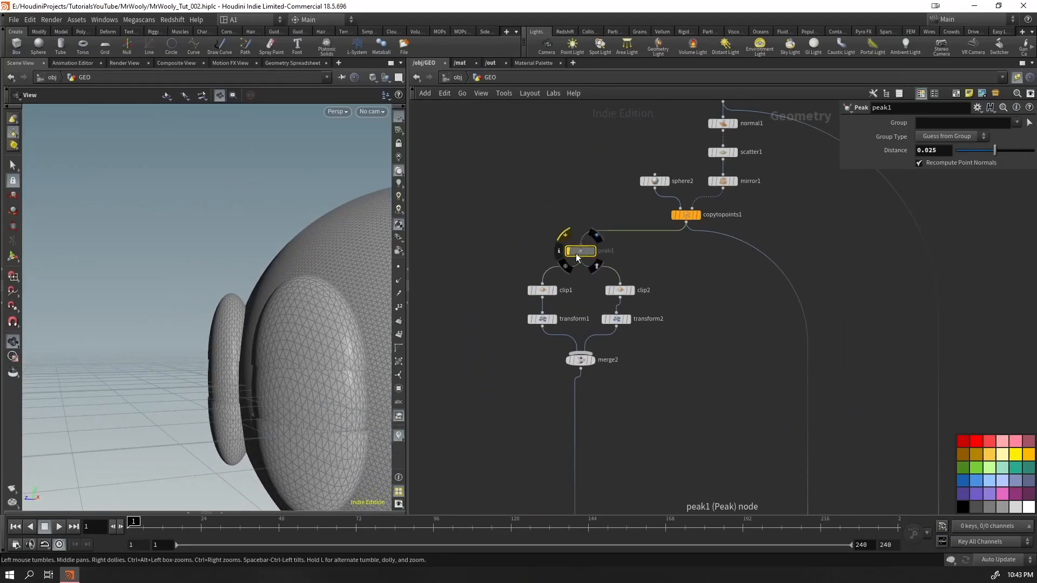
pyautogui.click(566, 236)
pyautogui.moveTo(307, 373); pyautogui.dragTo(259, 385)
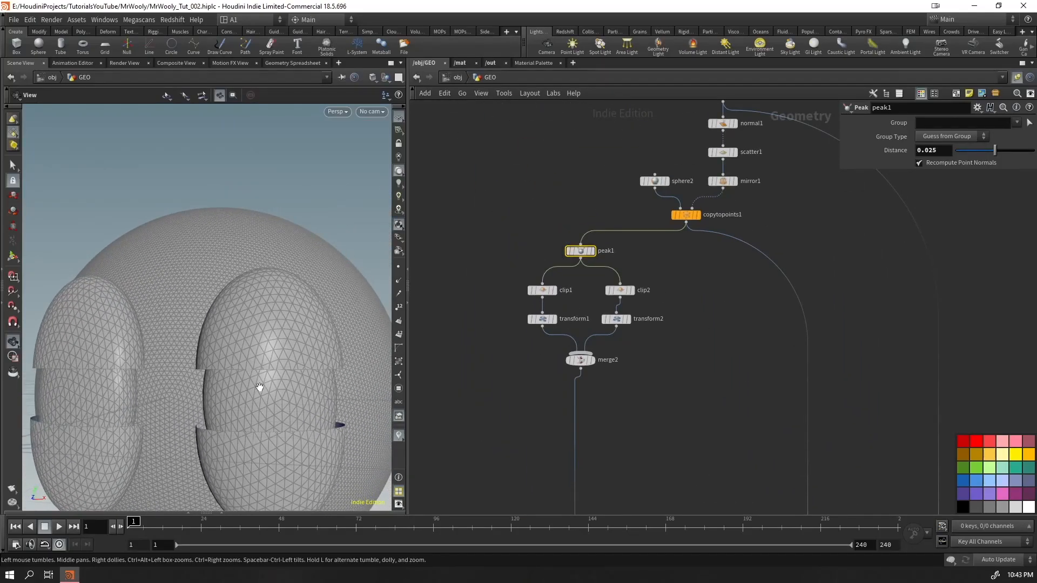
# Set the Peak distance of peak1 to 0.015 and check the eyelid thickness around the eye
pyautogui.scroll(5, 259, 384)
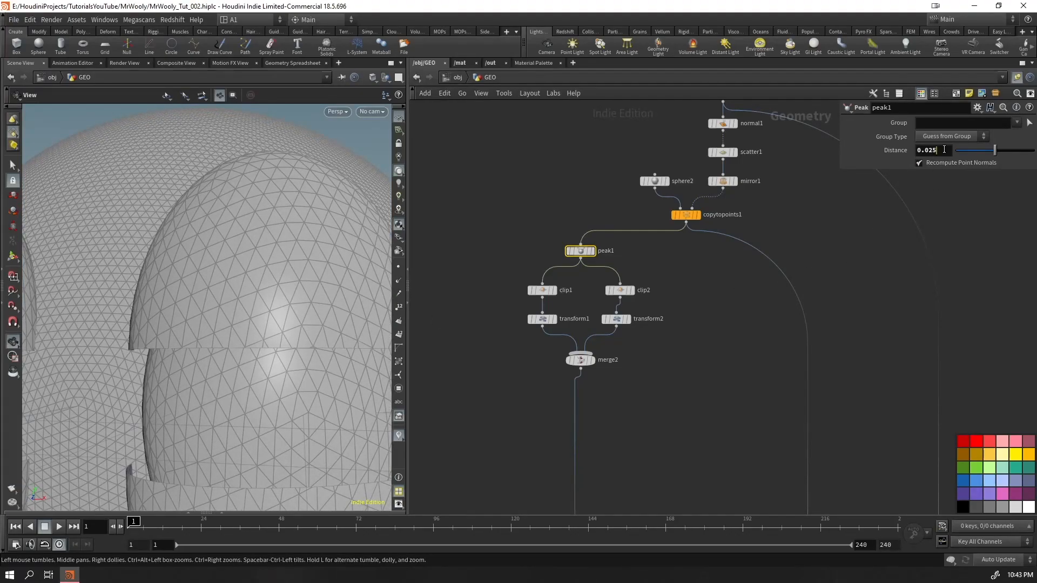
pyautogui.write('5')
pyautogui.press('Return')
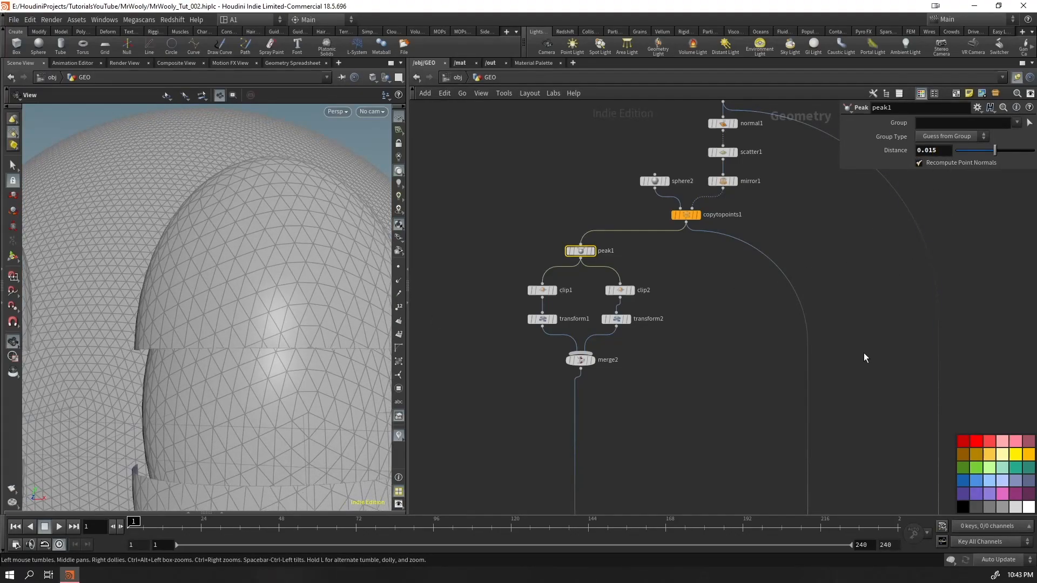
pyautogui.moveTo(246, 394); pyautogui.dragTo(393, 338)
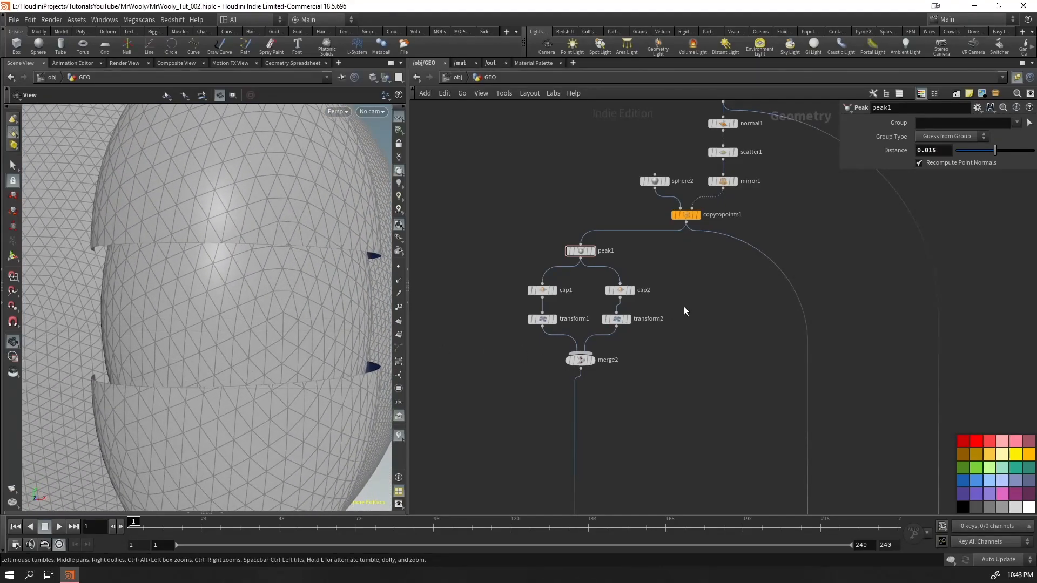
# Align transform2 under clip2 and set transform1's Translate Y to 0.075
pyautogui.moveTo(685, 312); pyautogui.dragTo(528, 340)
pyautogui.moveTo(615, 319); pyautogui.dragTo(620, 320)
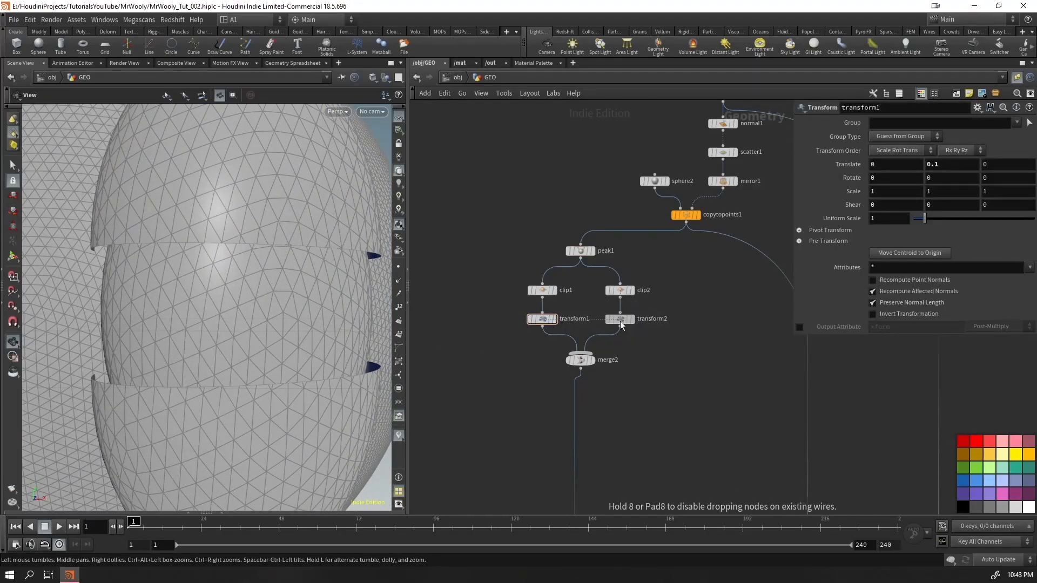
pyautogui.click(542, 319)
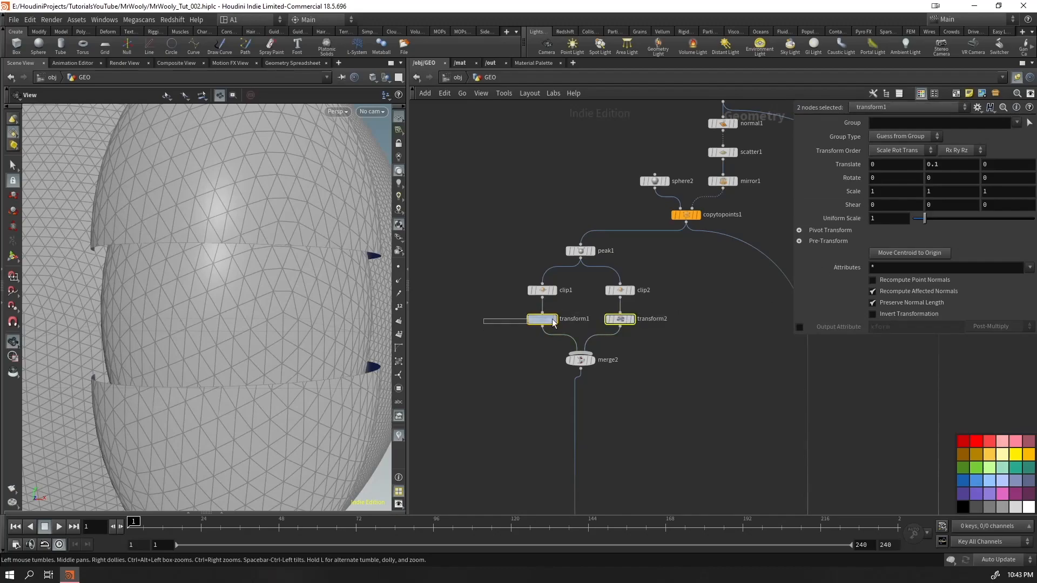
pyautogui.press('Return')
# Set transform2's Translate Y to -0.075
pyautogui.click(620, 319)
pyautogui.click(958, 163)
pyautogui.press('BackSpace')
pyautogui.write('075')
pyautogui.press('Return')
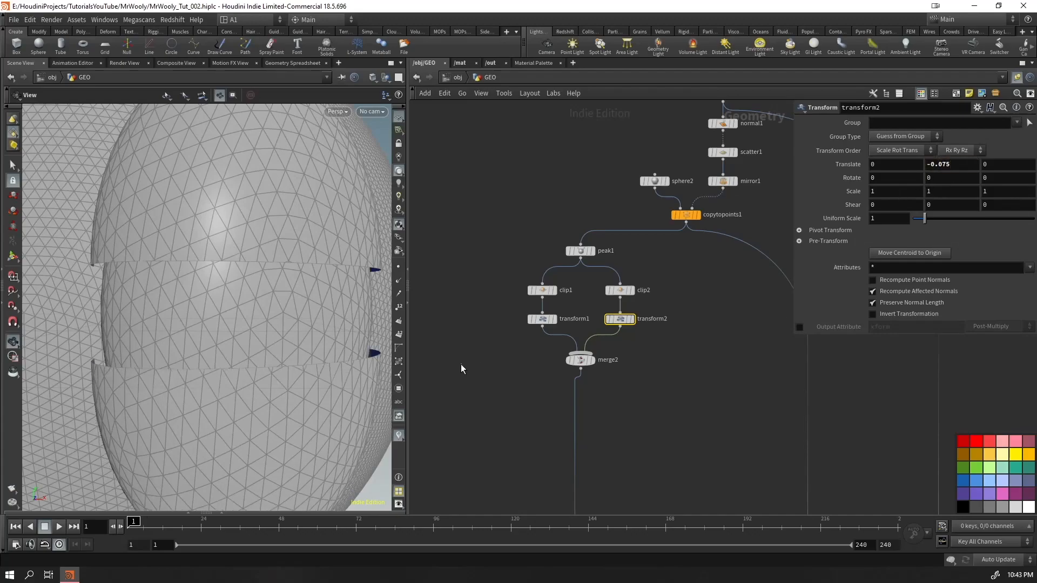
# Copy transform1's Translate Y parameter and paste it as a relative reference into transform2's Translate Y
pyautogui.moveTo(557, 328); pyautogui.dragTo(556, 314)
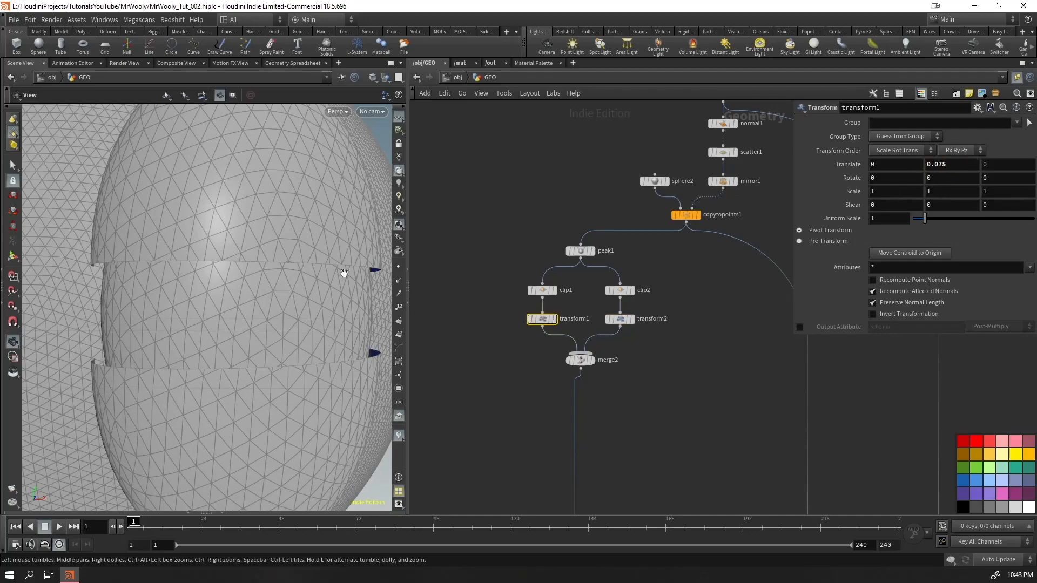
pyautogui.rightClick(948, 166)
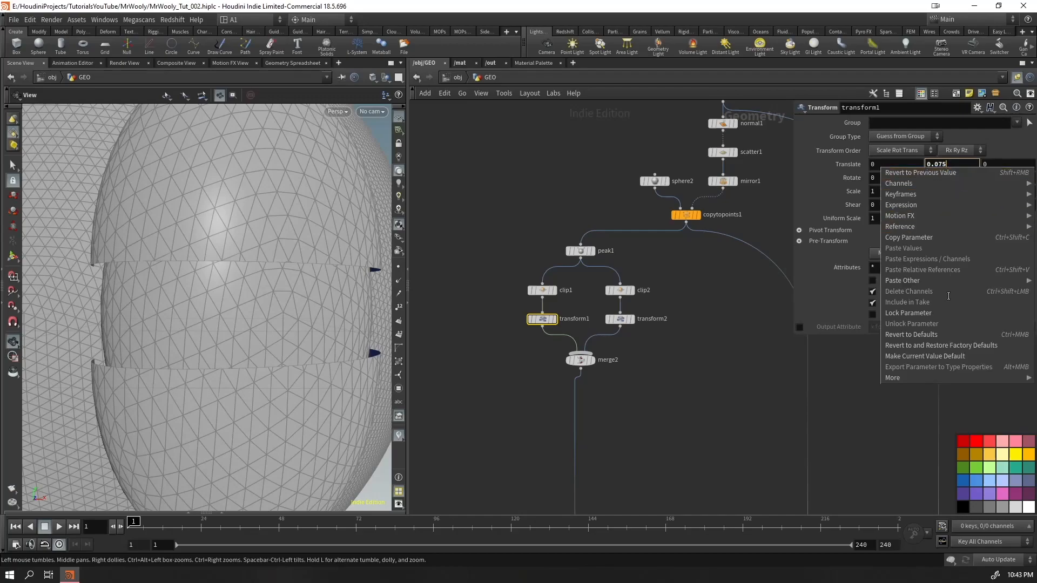
pyautogui.click(940, 238)
pyautogui.moveTo(658, 306); pyautogui.dragTo(604, 329)
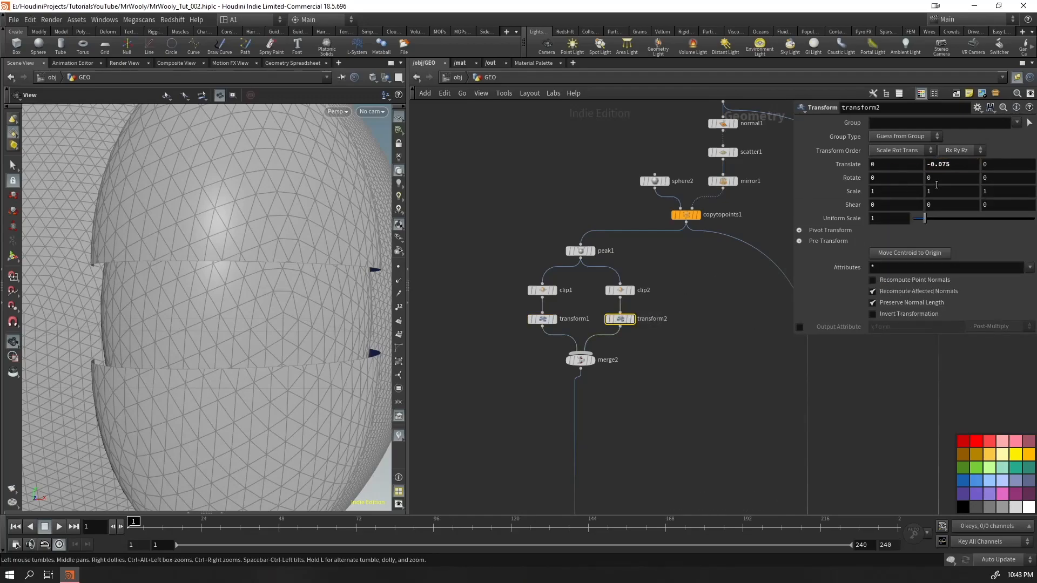
pyautogui.rightClick(963, 166)
pyautogui.click(954, 268)
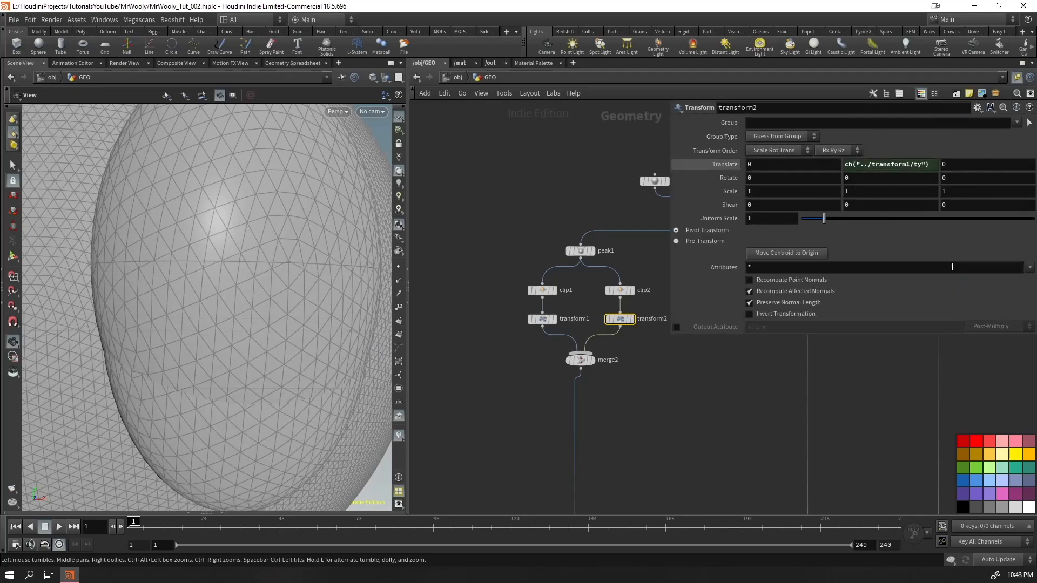
# Negate transform2's Translate Y reference so the expression reads -ch("../transform1/ty")
pyautogui.click(846, 164)
pyautogui.write('-')
pyautogui.press('Return')
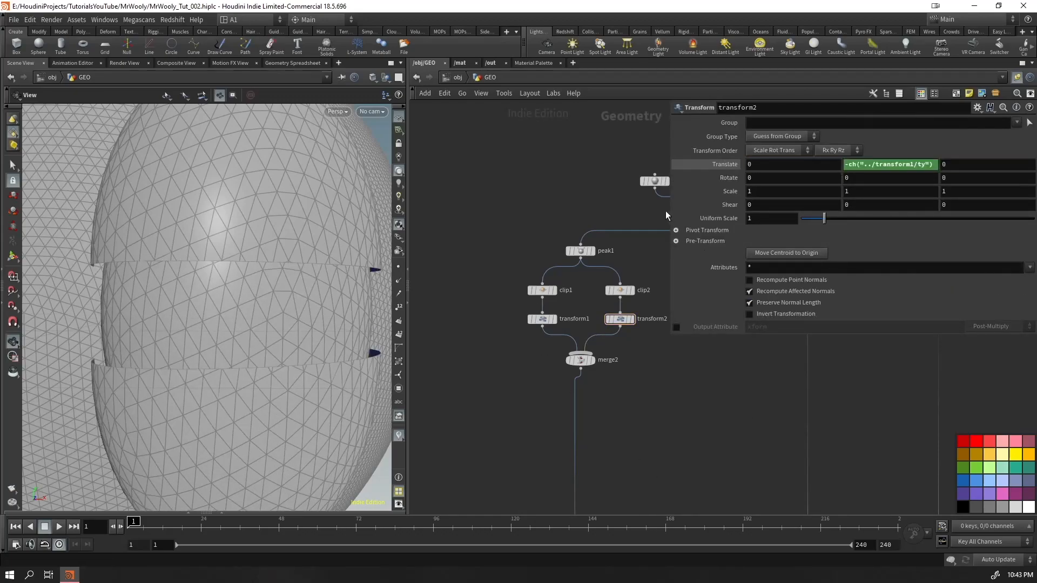
pyautogui.moveTo(670, 210); pyautogui.dragTo(790, 211)
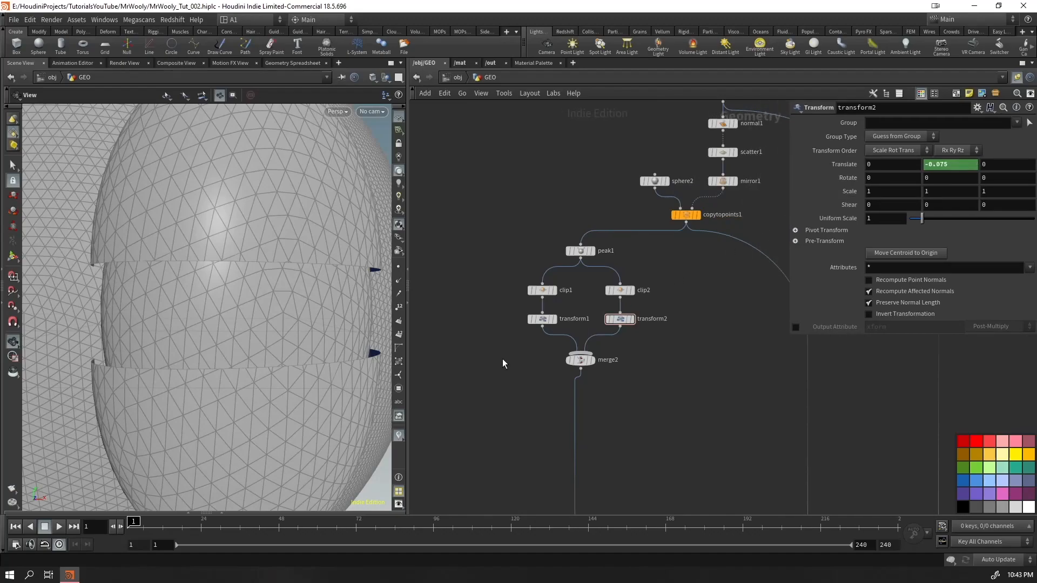
# Lower the upper eyelids with transform1's handle to test the linked movement, and undo the change
pyautogui.click(542, 319)
pyautogui.press('Return')
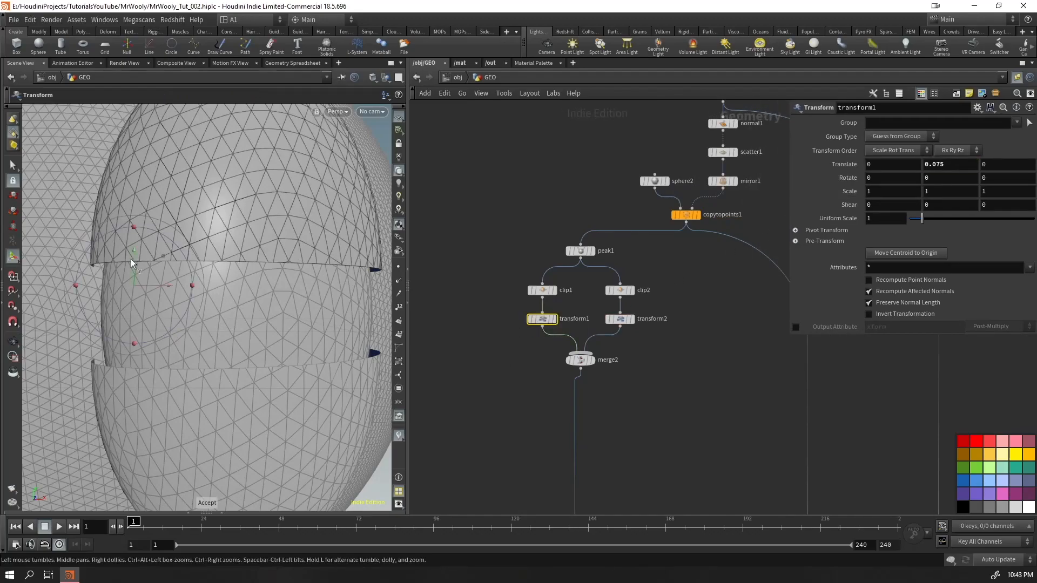
pyautogui.moveTo(131, 261)
pyautogui.mouseDown()
pyautogui.moveTo(133, 238)
pyautogui.moveTo(132, 273)
pyautogui.mouseUp()
pyautogui.keyDown('alt'); pyautogui.moveTo(215, 238); pyautogui.dragTo(204, 287, button='right'); pyautogui.keyUp('alt')
pyautogui.moveTo(205, 288); pyautogui.dragTo(199, 290)
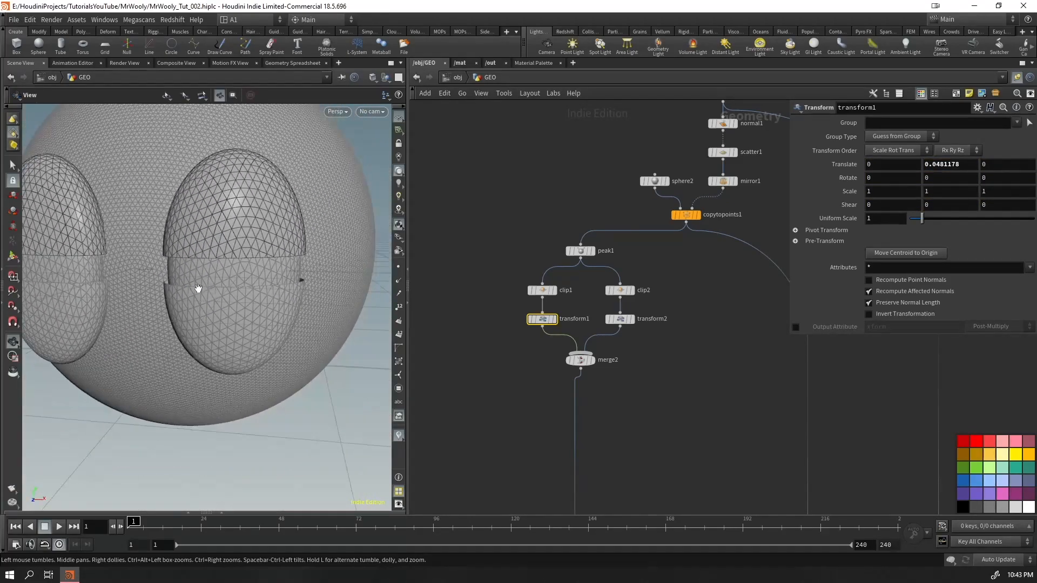
pyautogui.press('Return')
pyautogui.hotkey('ctrl', 'z')
# Apply a Wave Motion FX effect to transform1's Translate Y parameter
pyautogui.scroll(2, 494, 333)
pyautogui.click(470, 366)
pyautogui.scroll(1, 468, 361)
pyautogui.moveTo(468, 360); pyautogui.dragTo(531, 370, button='middle')
pyautogui.press('Tab')
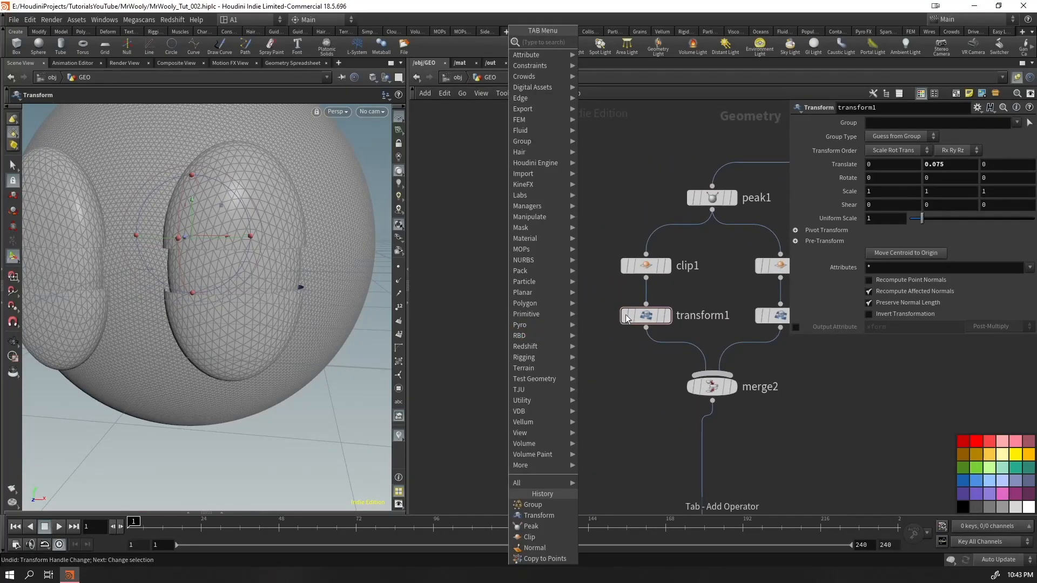
pyautogui.press('Escape')
pyautogui.click(646, 315)
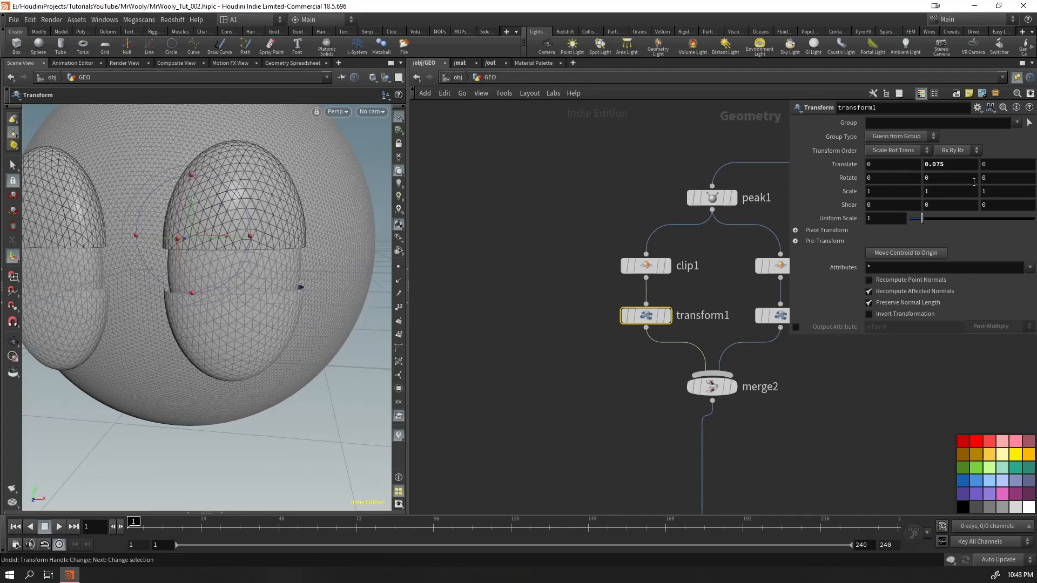
pyautogui.rightClick(955, 165)
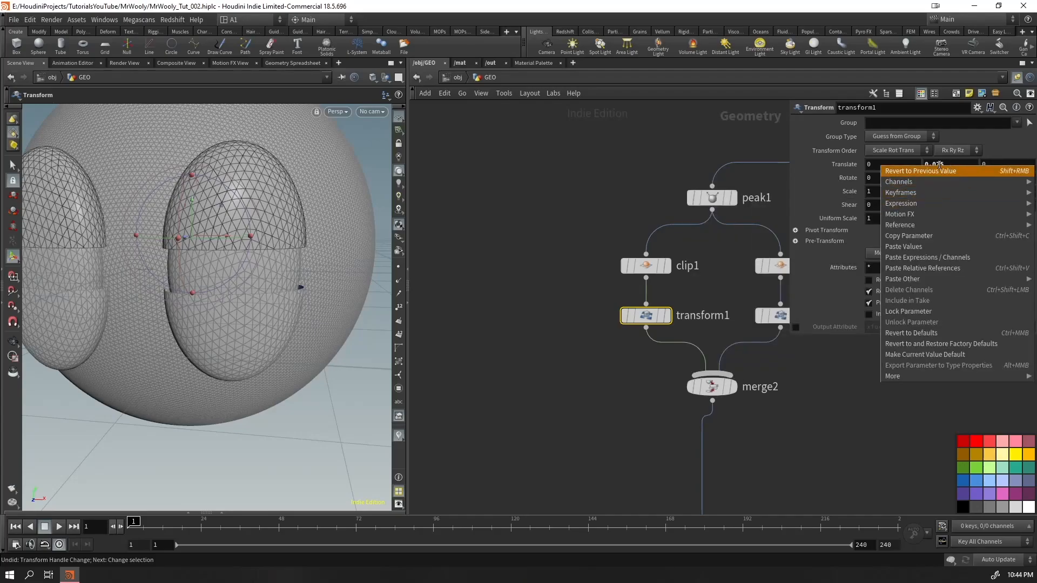
pyautogui.moveTo(901, 182)
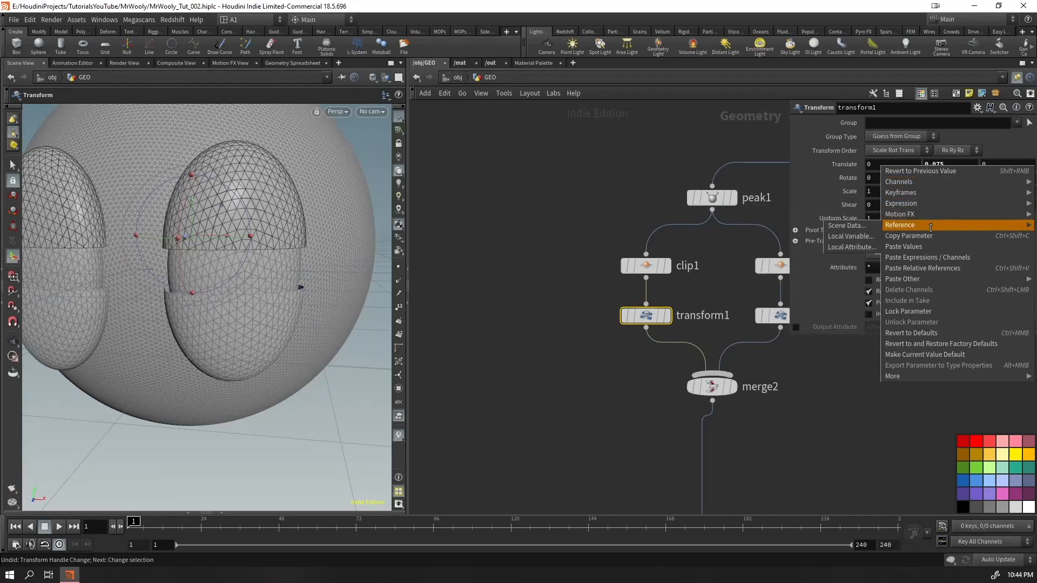
pyautogui.moveTo(911, 212)
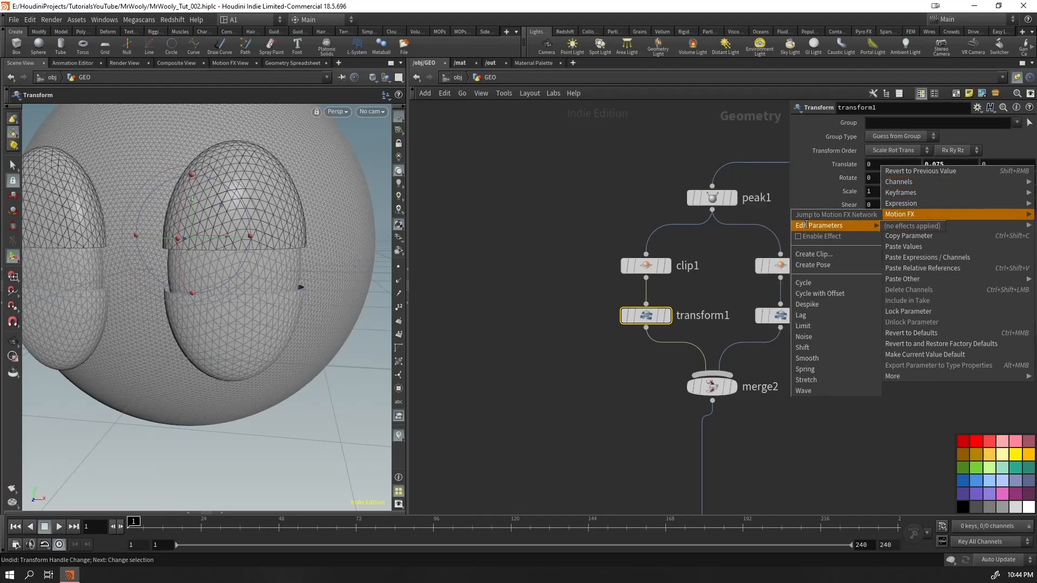
pyautogui.click(804, 390)
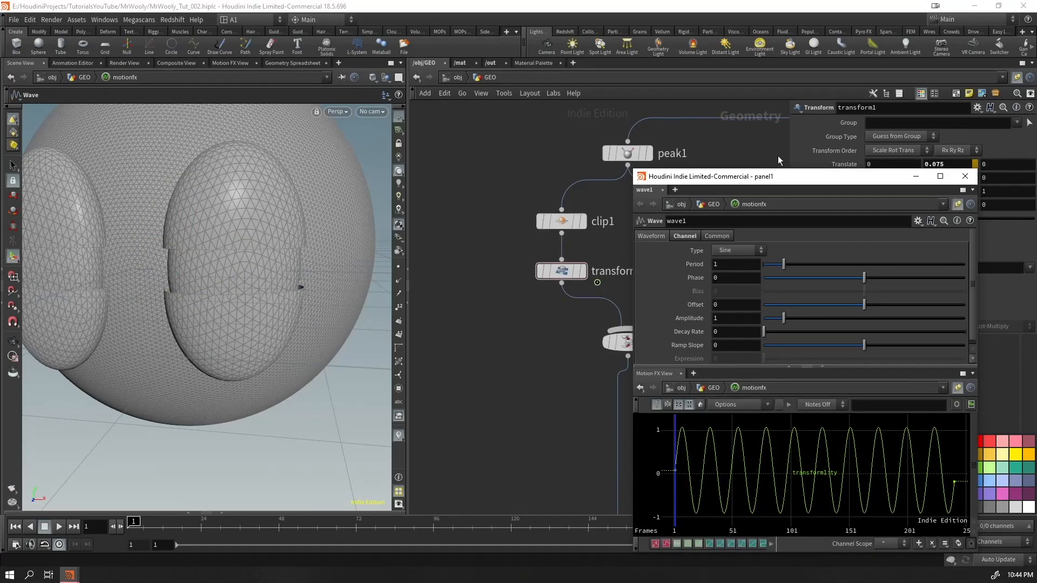
# Play back the eyelids' wave animation, view it from the front, and return to the first frame
pyautogui.moveTo(779, 178); pyautogui.dragTo(592, 121)
pyautogui.click(247, 261)
pyautogui.press('Escape')
pyautogui.moveTo(243, 261); pyautogui.dragTo(182, 308, button='right')
pyautogui.press('Up')
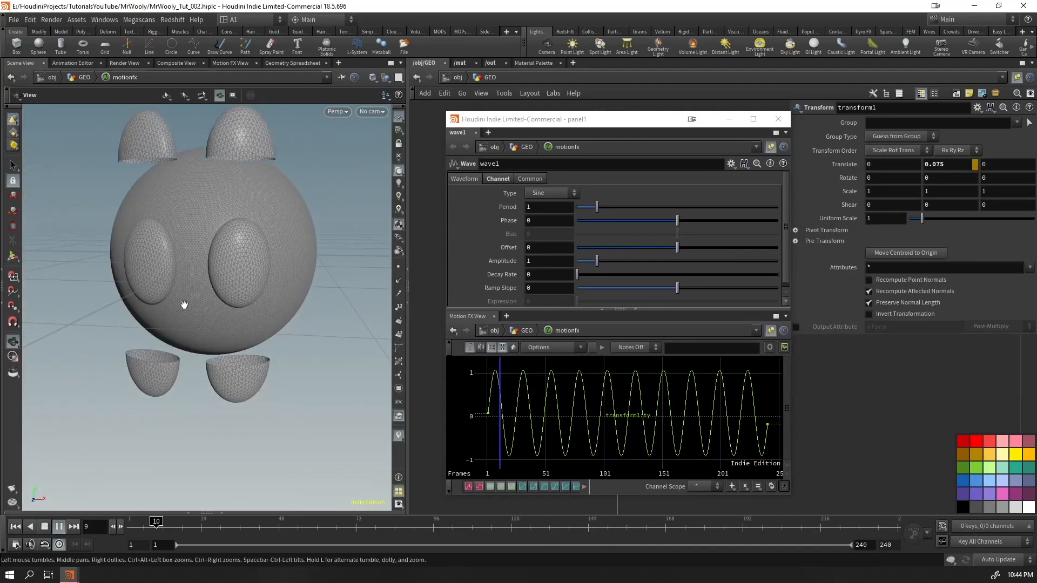
pyautogui.moveTo(185, 304); pyautogui.dragTo(200, 296)
pyautogui.moveTo(219, 283); pyautogui.dragTo(221, 308, button='middle')
pyautogui.hotkey('ctrl', 'Up')
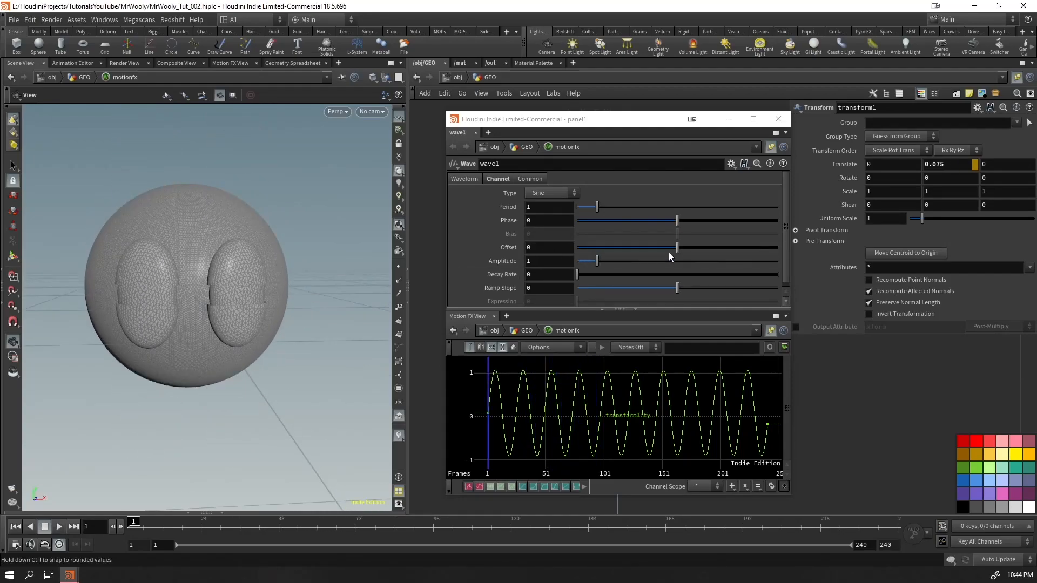
# Set the wave's Amplitude to 0.1 and Offset to 0.34, play back the eyelid motion, and close the wave settings
pyautogui.scroll(-1, 648, 255)
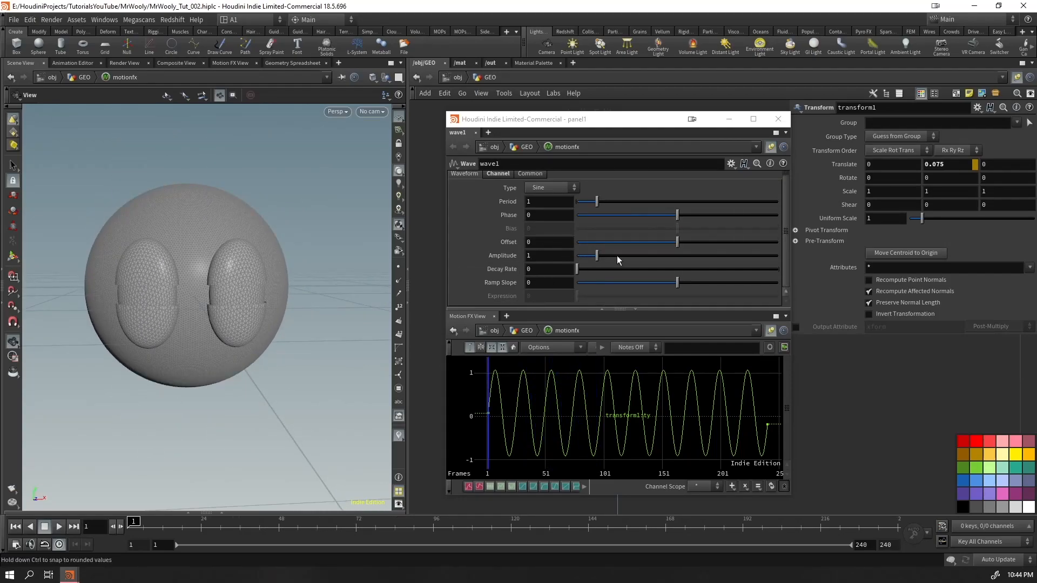
pyautogui.moveTo(595, 262); pyautogui.dragTo(578, 259)
pyautogui.write('.1')
pyautogui.press('Return')
pyautogui.moveTo(678, 243); pyautogui.dragTo(696, 249)
pyautogui.press('Up')
pyautogui.moveTo(204, 331); pyautogui.dragTo(231, 282)
pyautogui.click(778, 119)
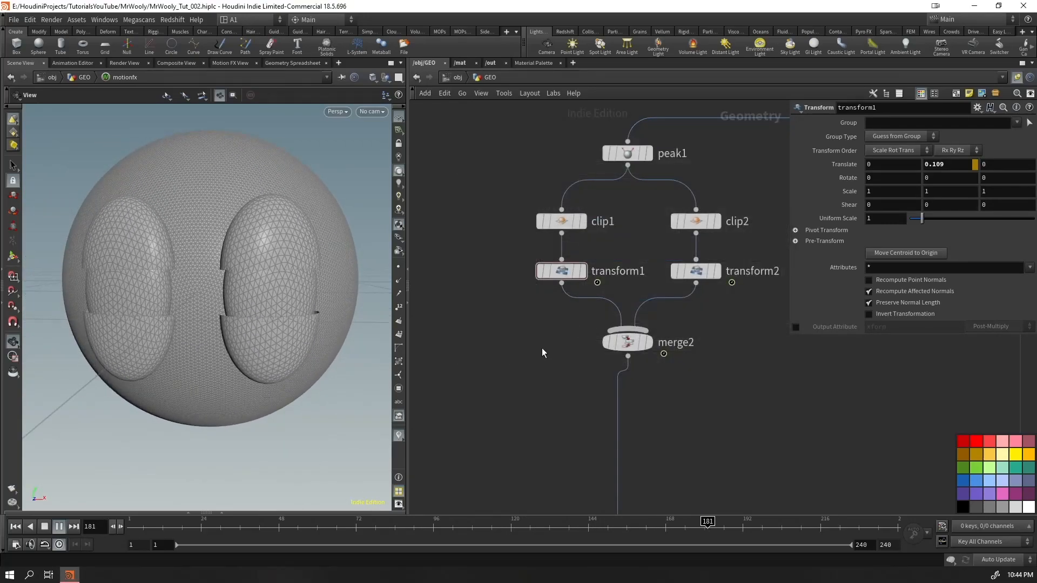
# Place the motionfx network beside the eyelid nodes and open it to show its wave1 node
pyautogui.scroll(-10, 551, 346)
pyautogui.moveTo(507, 461); pyautogui.dragTo(480, 293, button='middle')
pyautogui.scroll(8, 593, 329)
pyautogui.moveTo(659, 252); pyautogui.dragTo(476, 122)
pyautogui.scroll(2, 476, 171)
pyautogui.moveTo(484, 130); pyautogui.dragTo(711, 492, button='middle')
pyautogui.moveTo(711, 479); pyautogui.dragTo(523, 244)
pyautogui.doubleClick(523, 245)
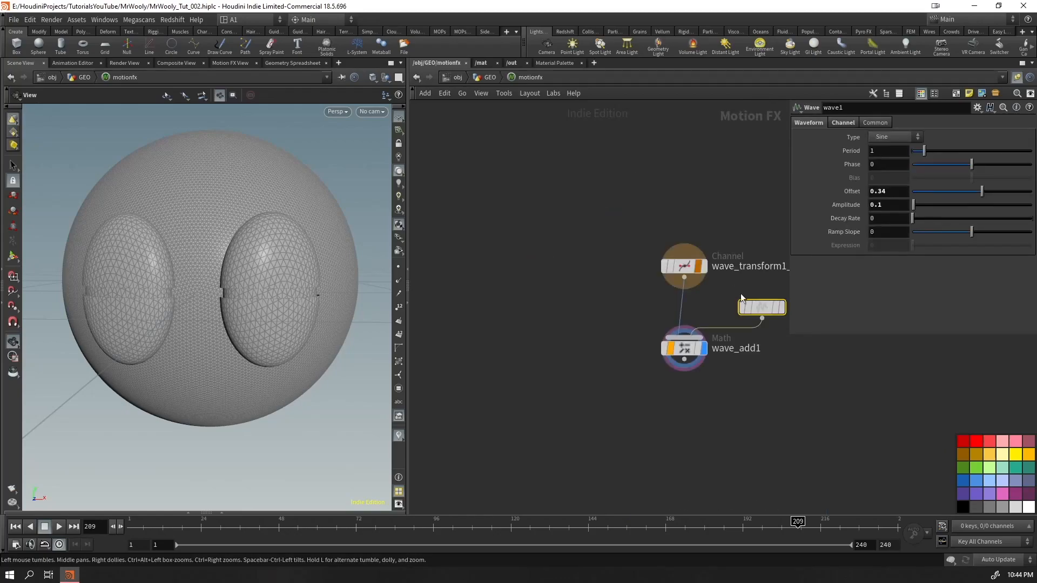
pyautogui.moveTo(726, 426); pyautogui.dragTo(580, 408, button='middle')
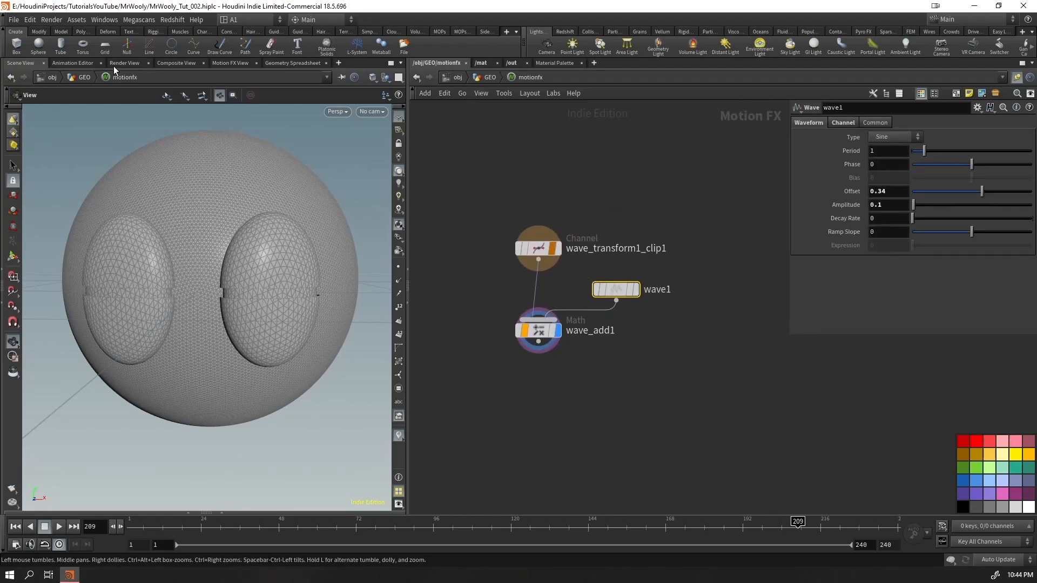
# Examine transform1's Translate Y wave curve in the Motion FX view and return to the full scene view
pyautogui.click(236, 63)
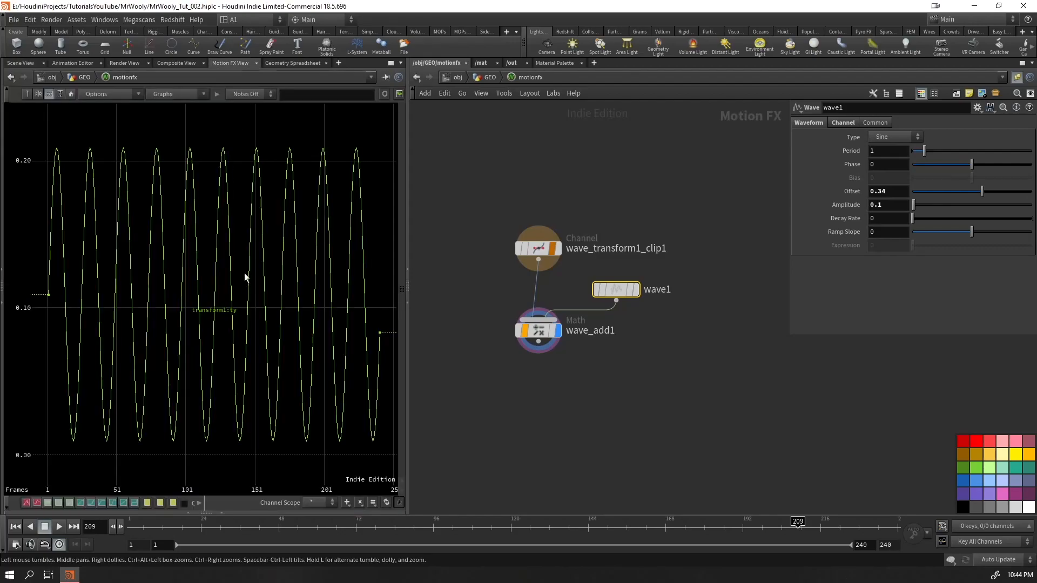
pyautogui.click(20, 64)
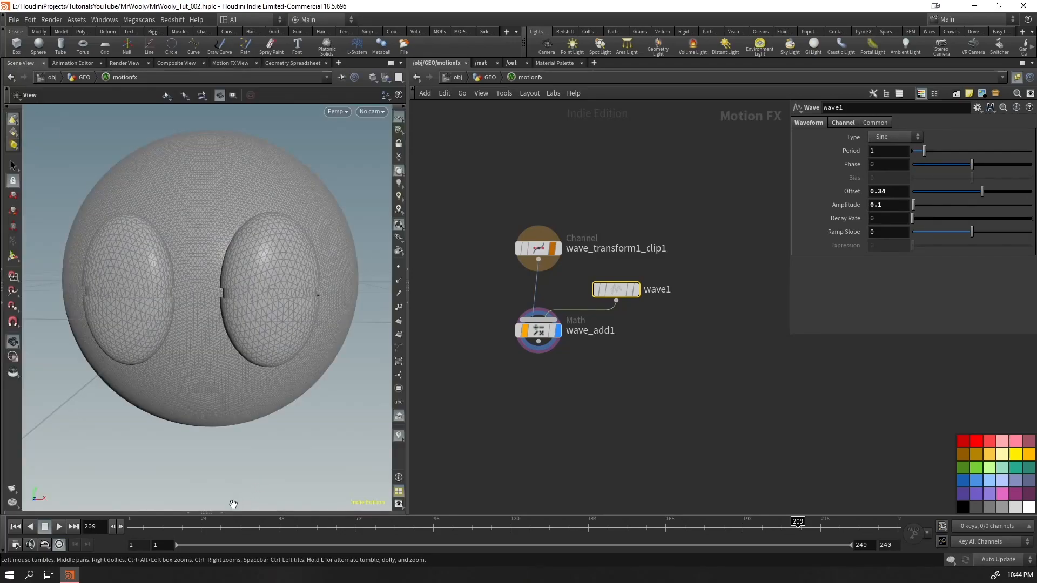
pyautogui.click(215, 511)
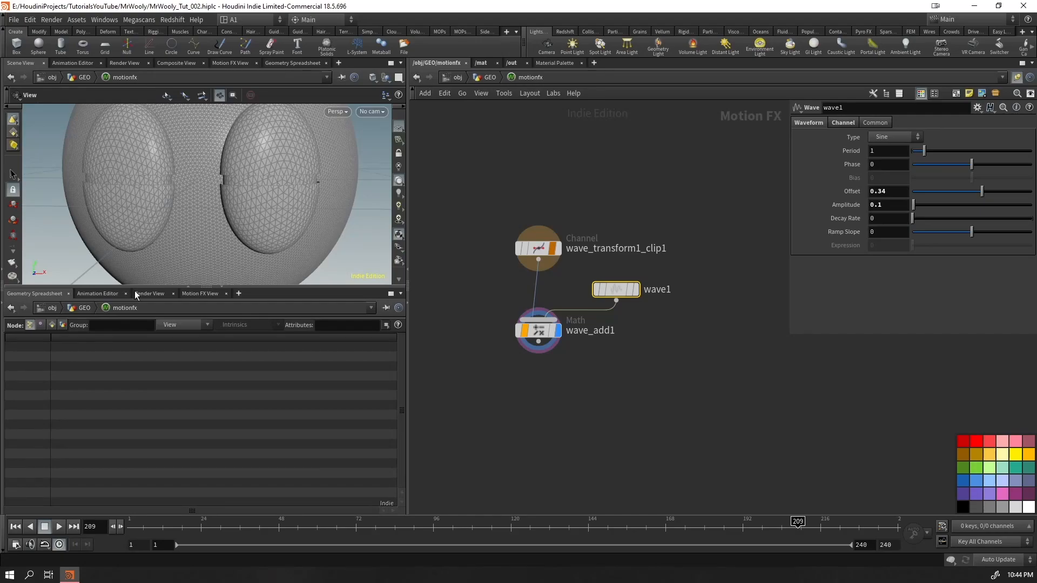
pyautogui.click(202, 294)
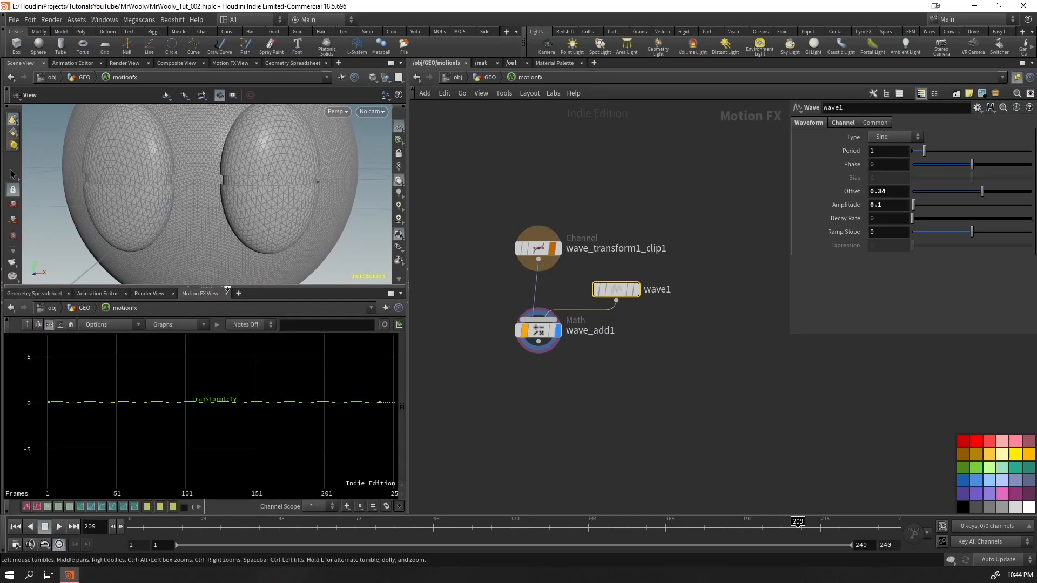
pyautogui.click(223, 287)
# Delete the motionfx network and apply a Noise Motion FX effect to transform1's Translate Y instead
pyautogui.click(490, 77)
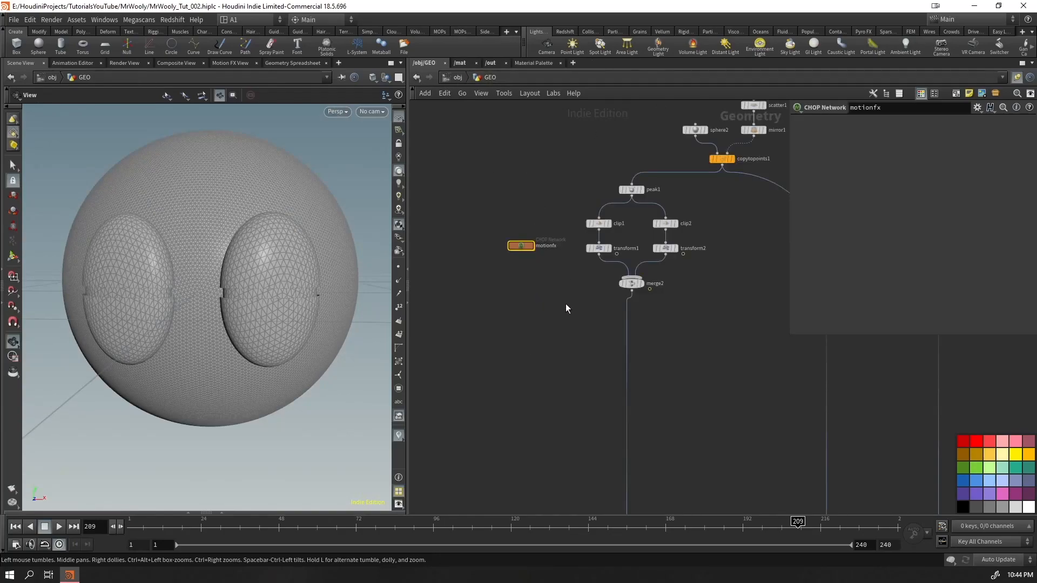
pyautogui.press('Delete')
pyautogui.click(598, 248)
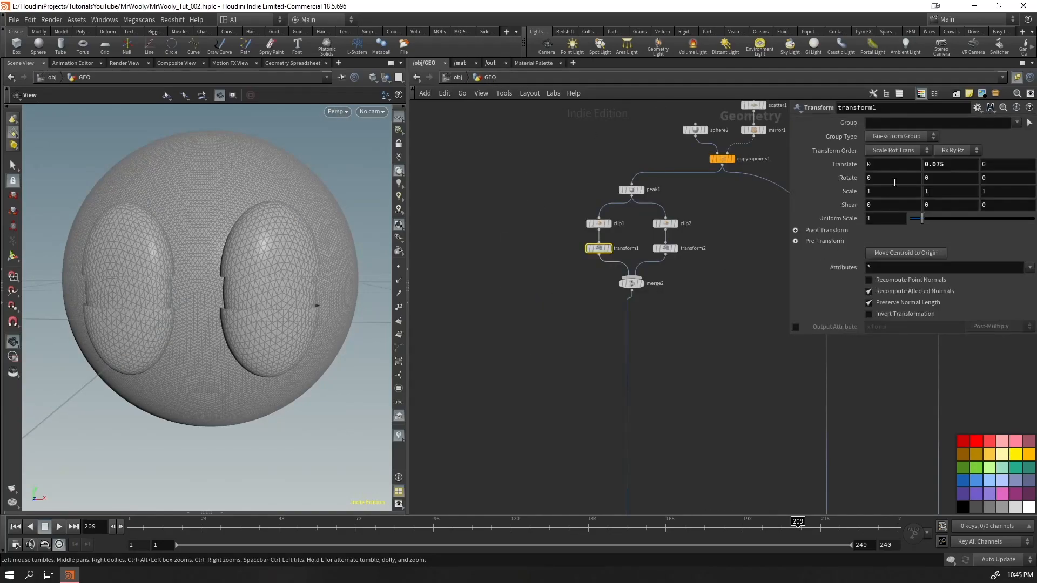
pyautogui.rightClick(946, 170)
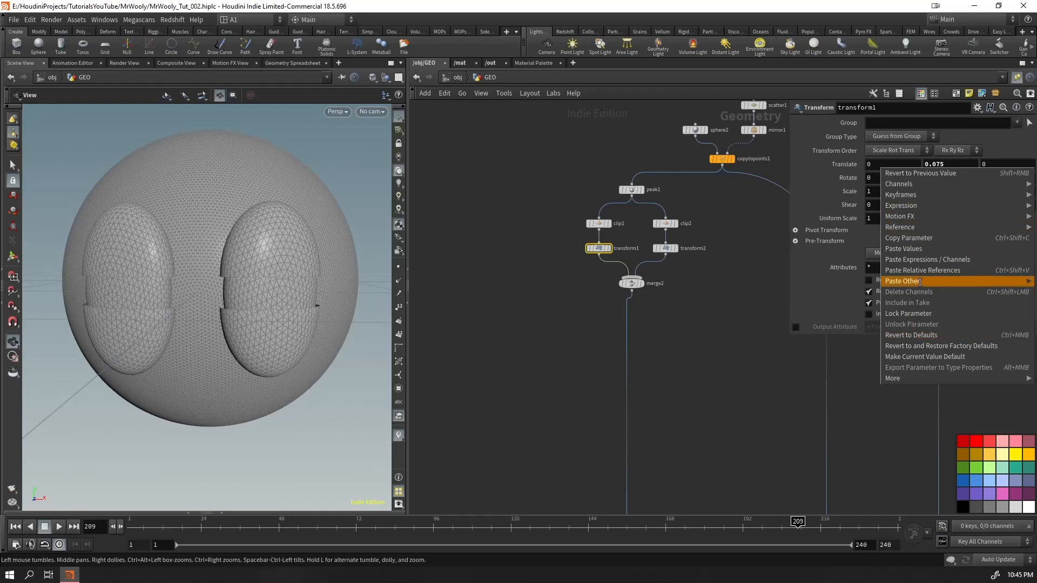
pyautogui.moveTo(915, 214)
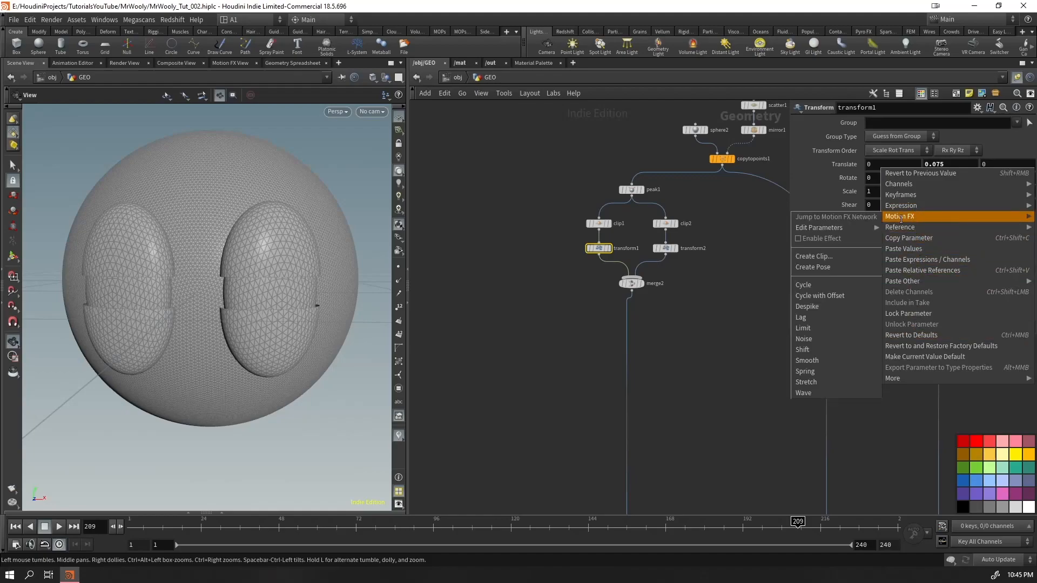
pyautogui.click(817, 340)
# Play back the noise-driven eyelid motion and return to the first frame
pyautogui.moveTo(818, 147); pyautogui.dragTo(620, 100)
pyautogui.press('Up')
pyautogui.moveTo(277, 294); pyautogui.dragTo(95, 409, button='right')
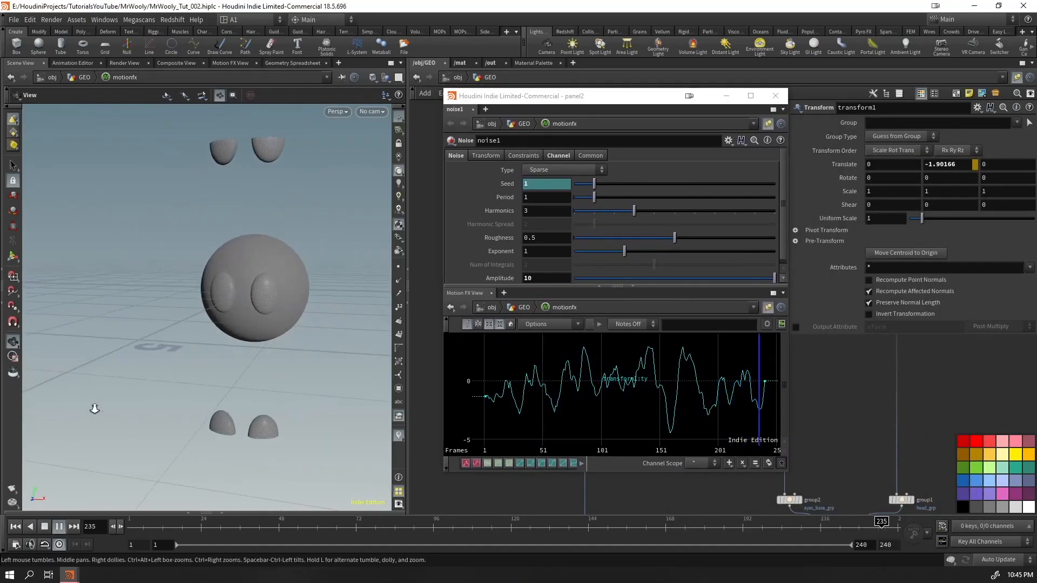
pyautogui.hotkey('ctrl', 'Up')
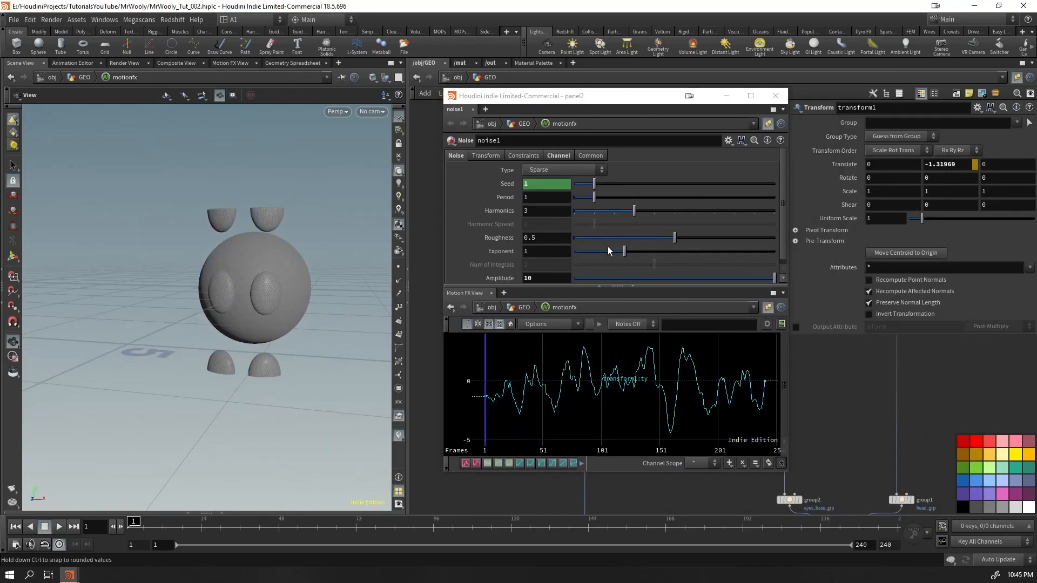
# Set the noise's Period to 10 and Amplitude to 0.59, and play back the eyelids up close
pyautogui.moveTo(606, 197); pyautogui.dragTo(799, 220)
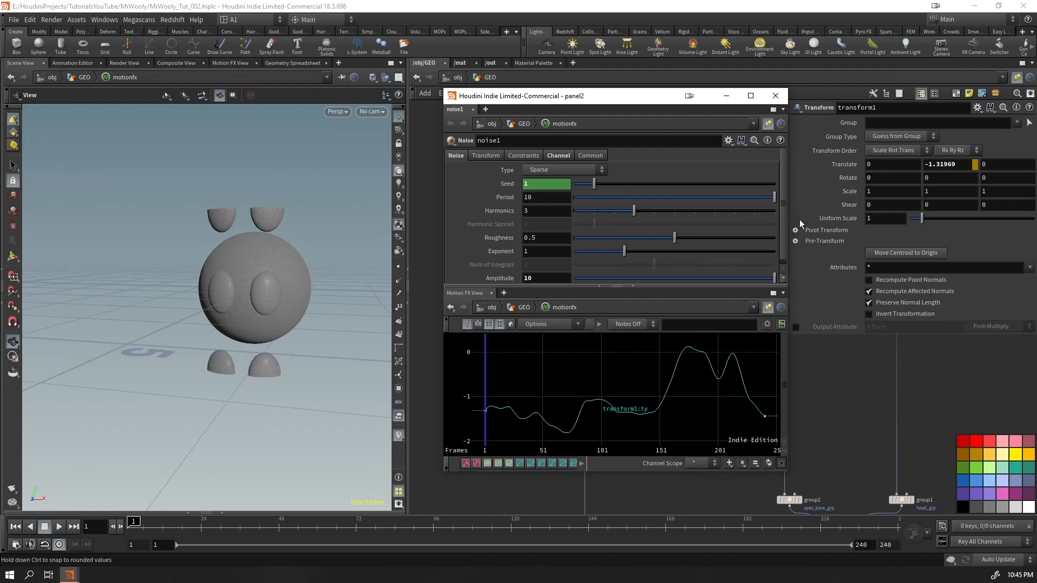
pyautogui.moveTo(774, 278); pyautogui.dragTo(634, 304)
pyautogui.moveTo(596, 304); pyautogui.dragTo(585, 300)
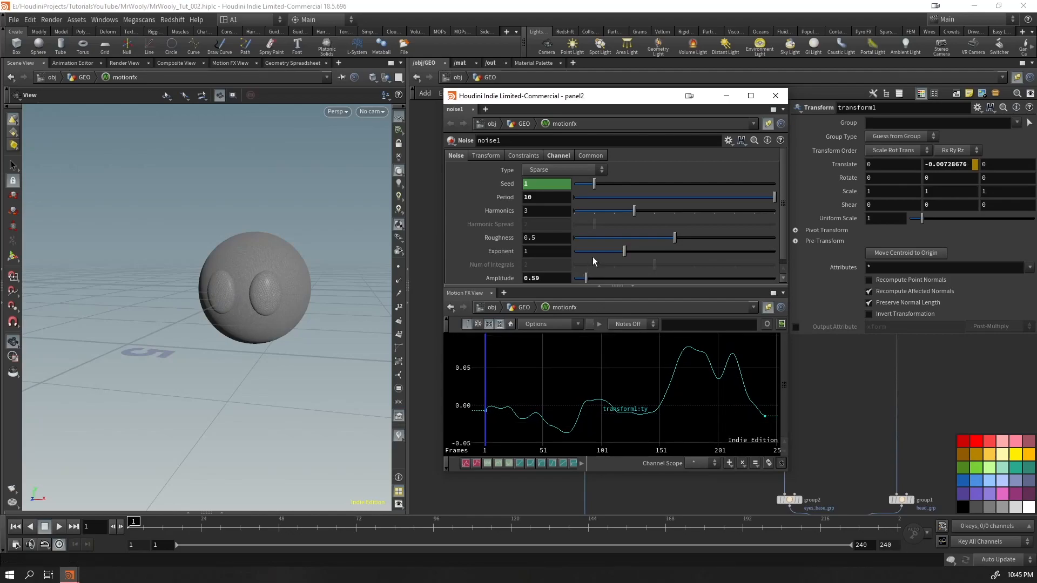
pyautogui.scroll(-1, 608, 259)
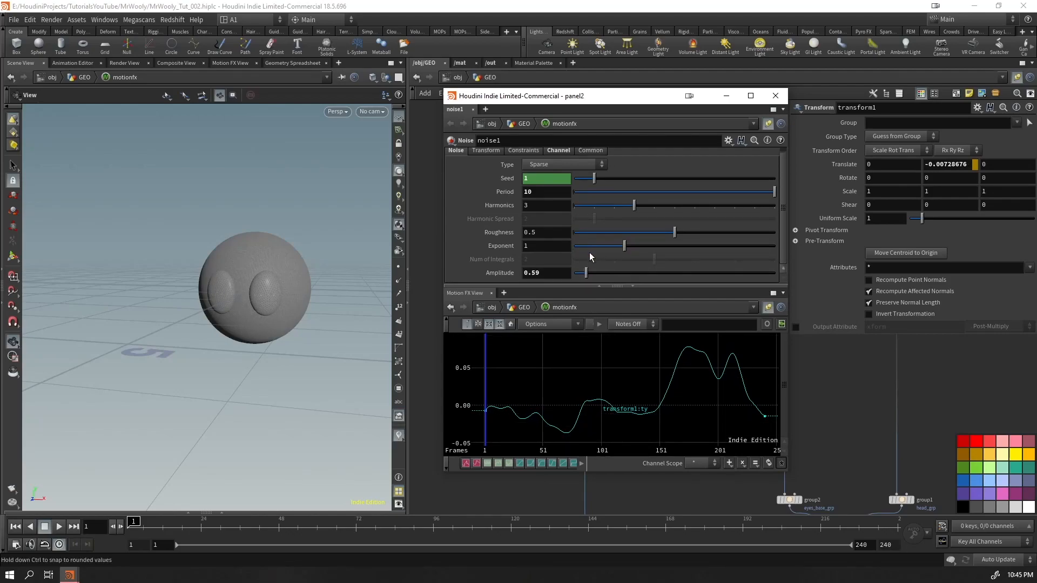
pyautogui.press('Up')
pyautogui.moveTo(257, 308); pyautogui.dragTo(491, 236, button='right')
pyautogui.moveTo(327, 254); pyautogui.dragTo(300, 267)
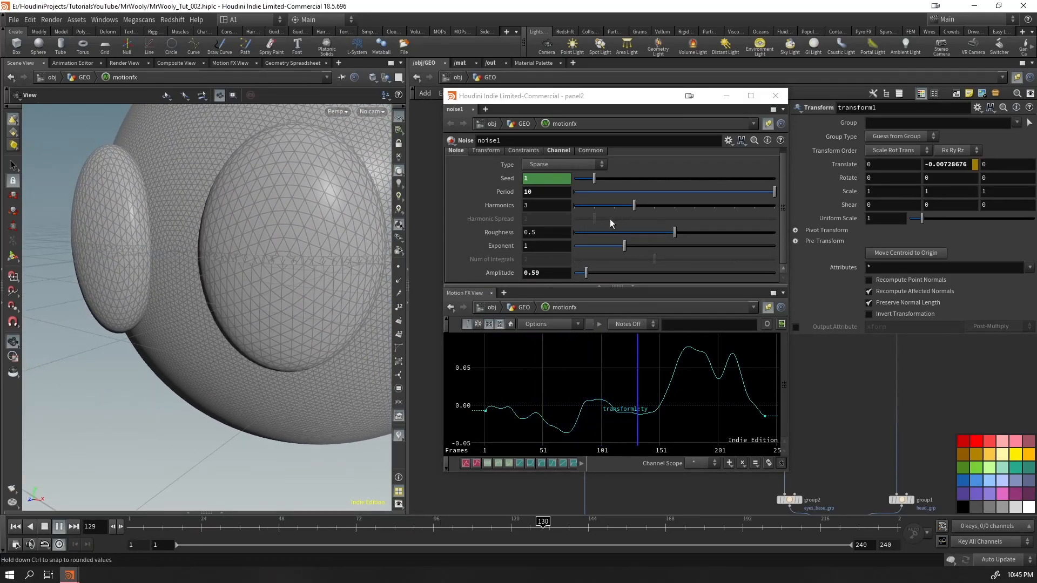
# Try the Brownian noise type with a different Number of Integrals, and switch the type back to Sparse
pyautogui.press('Up')
pyautogui.click(565, 165)
pyautogui.click(549, 209)
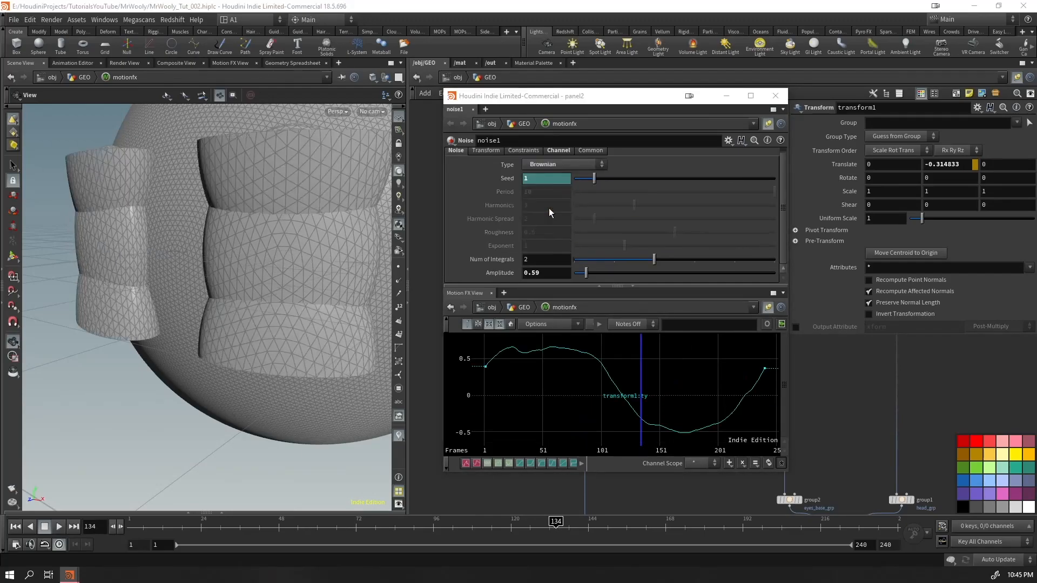
pyautogui.moveTo(653, 263); pyautogui.dragTo(599, 264)
pyautogui.hotkey('ctrl', 'z')
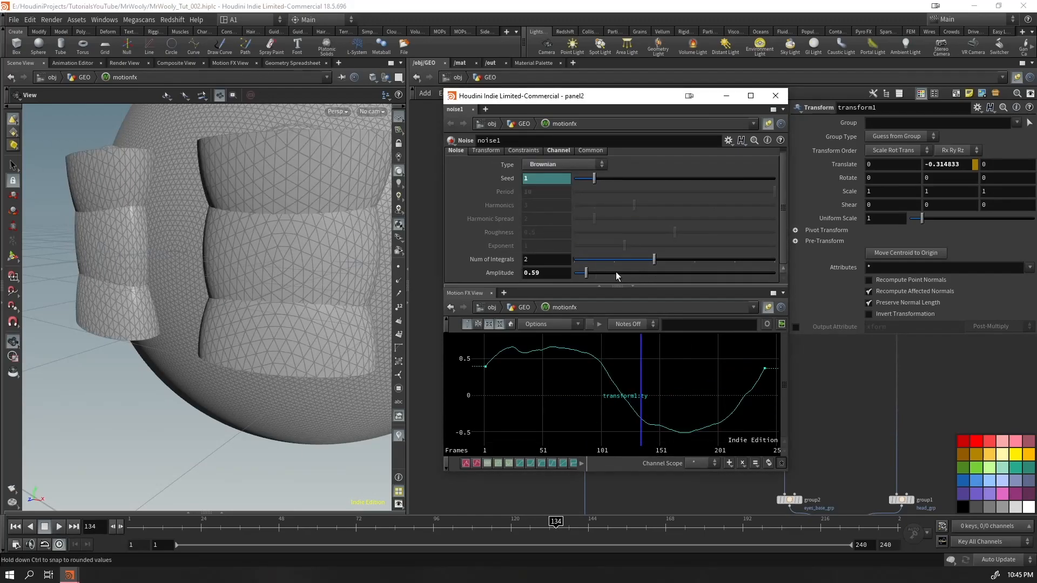
pyautogui.click(549, 164)
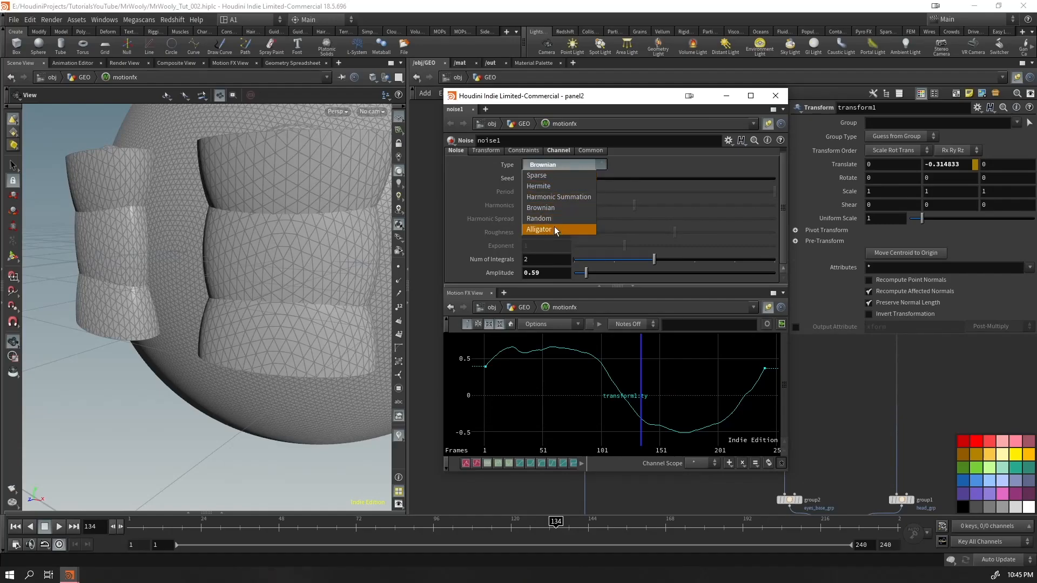
pyautogui.click(550, 176)
# Check the noise's transform settings, close its window, and place the motionfx network beside transform1
pyautogui.click(481, 152)
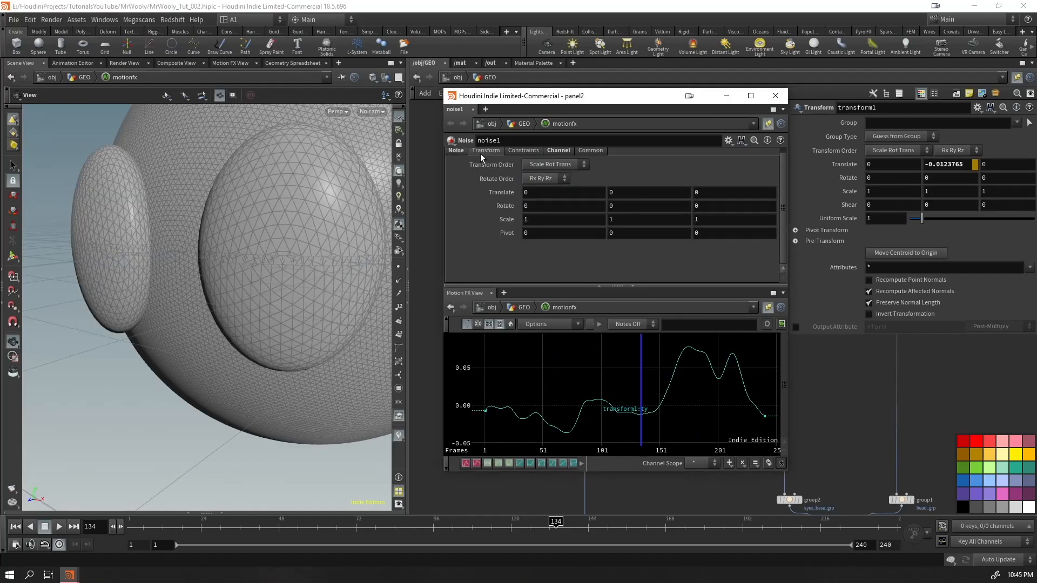
pyautogui.click(776, 96)
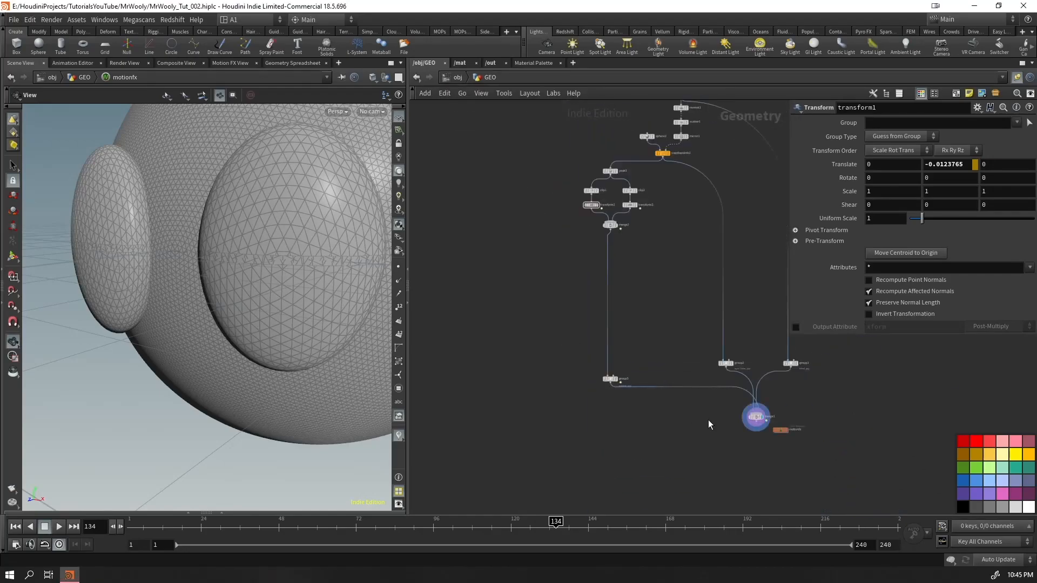
pyautogui.moveTo(778, 428); pyautogui.dragTo(555, 224)
# Open the motionfx network, inspect the noise_add1 Math node's Mult-Add settings, and return to the GEO network
pyautogui.press('Return')
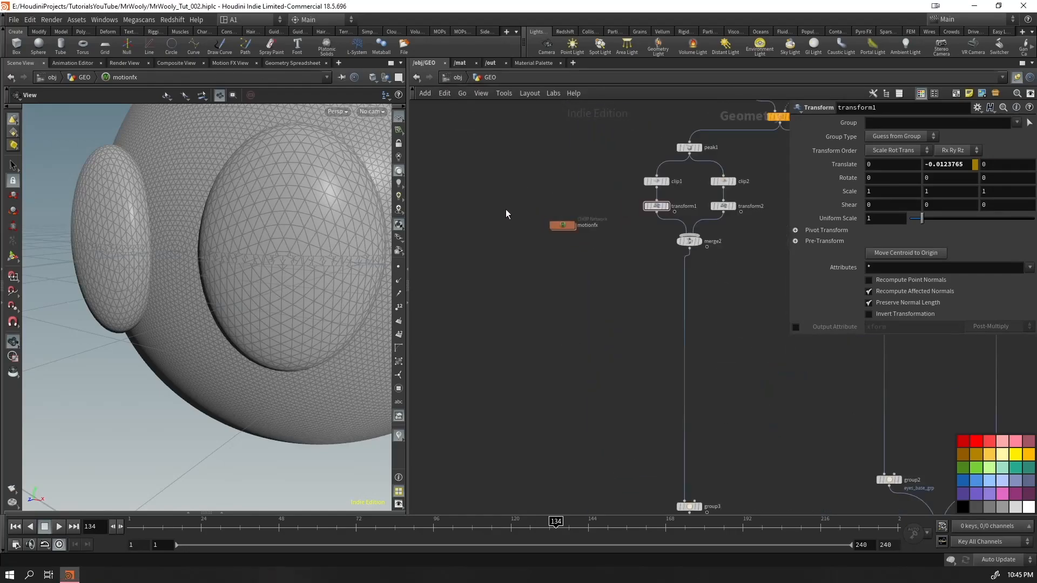
pyautogui.click(673, 351)
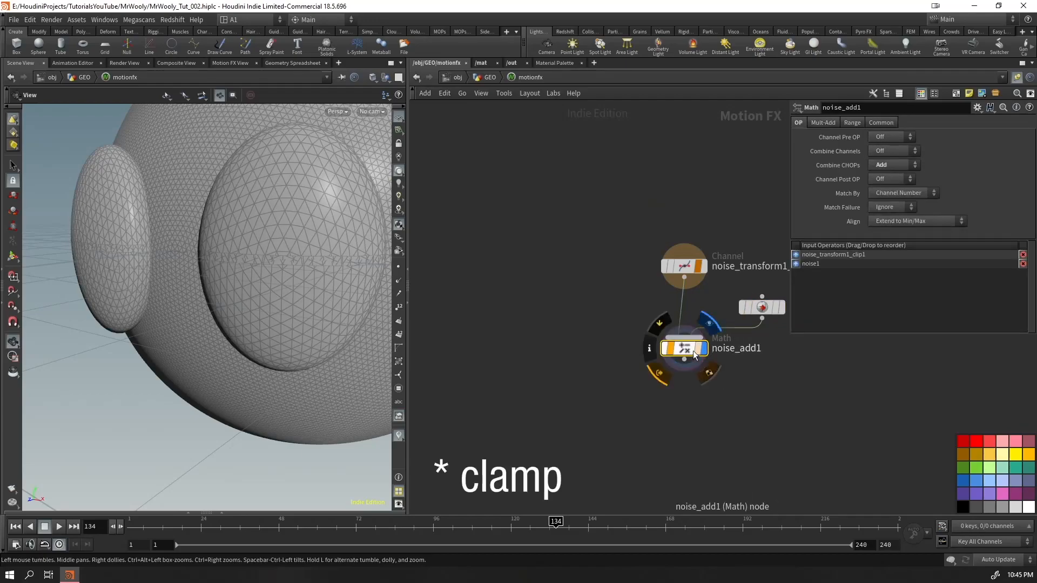
pyautogui.click(826, 122)
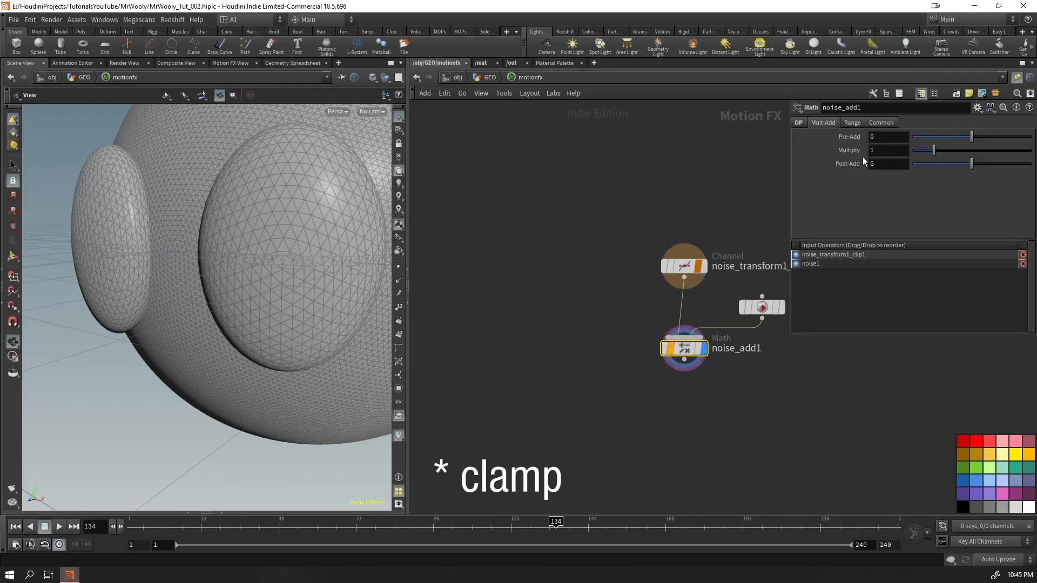
pyautogui.click(486, 77)
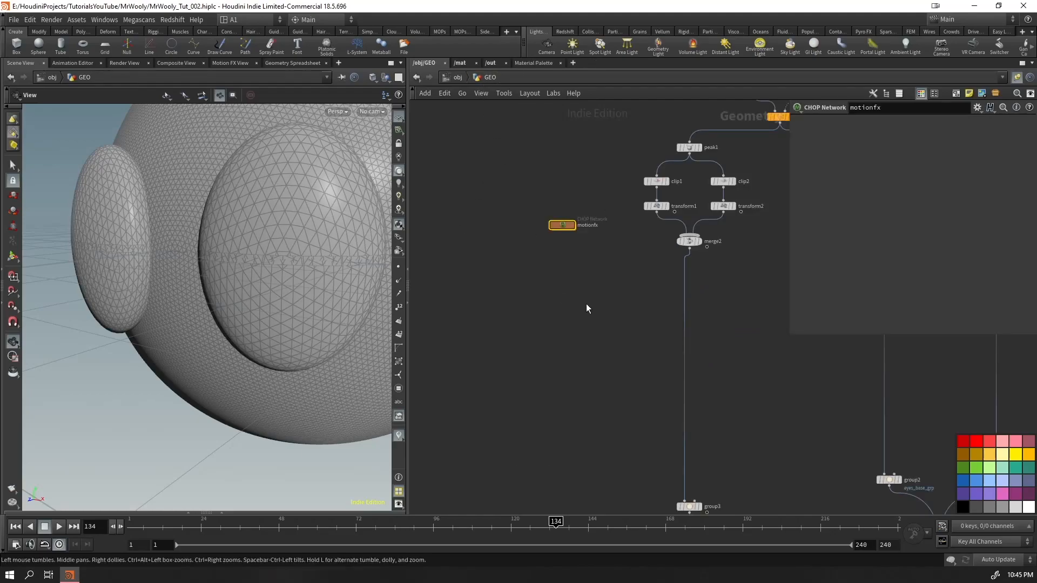
# Delete the motionfx network and display the merged eyelid halves from merge2
pyautogui.press('Delete')
pyautogui.click(655, 206)
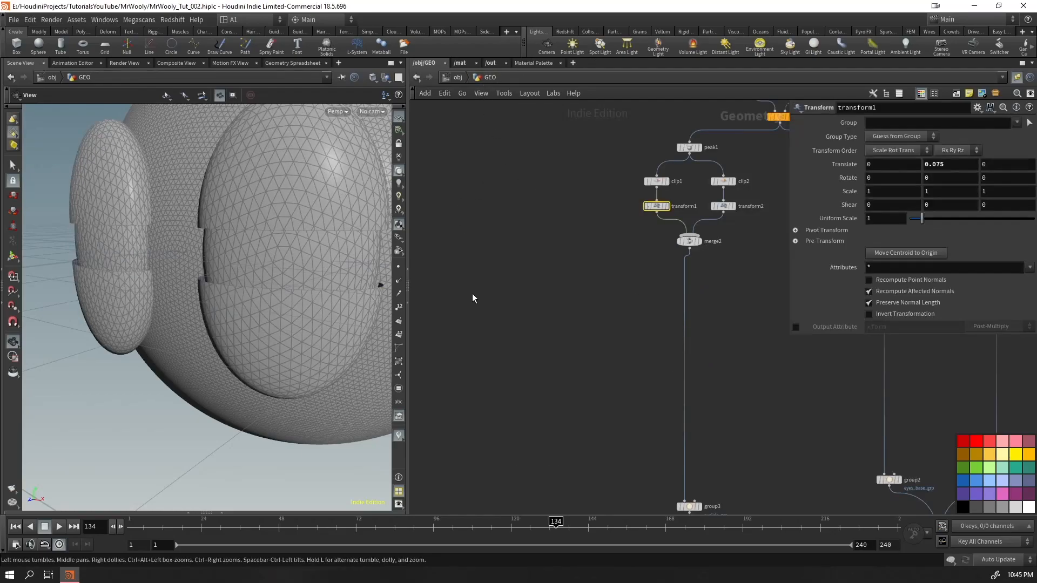
pyautogui.click(627, 225)
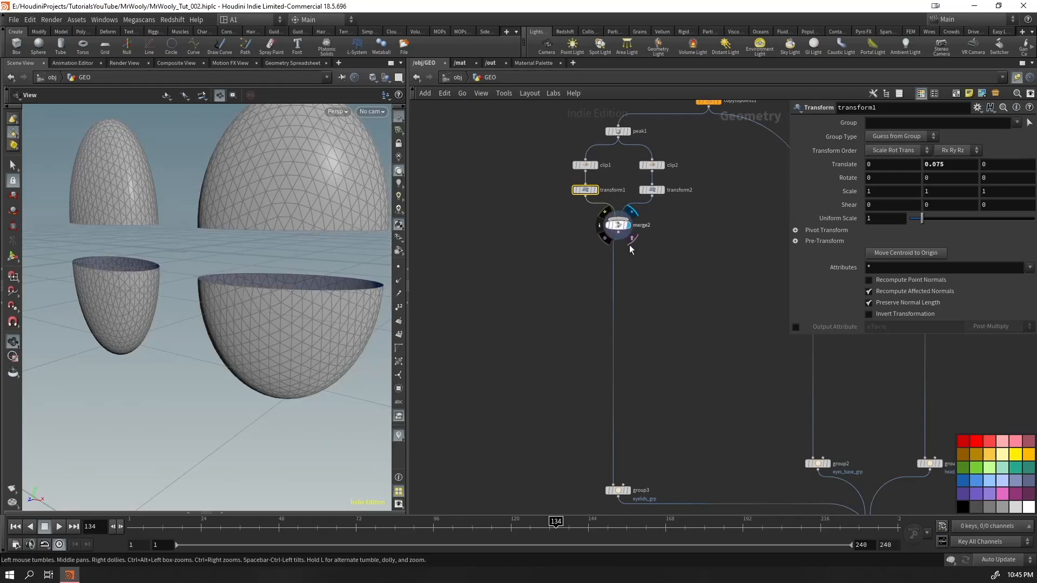
# Insert a VDB from Polygons node below merge2, then display merge2 and inspect the thin eyelid shells
pyautogui.press('Tab')
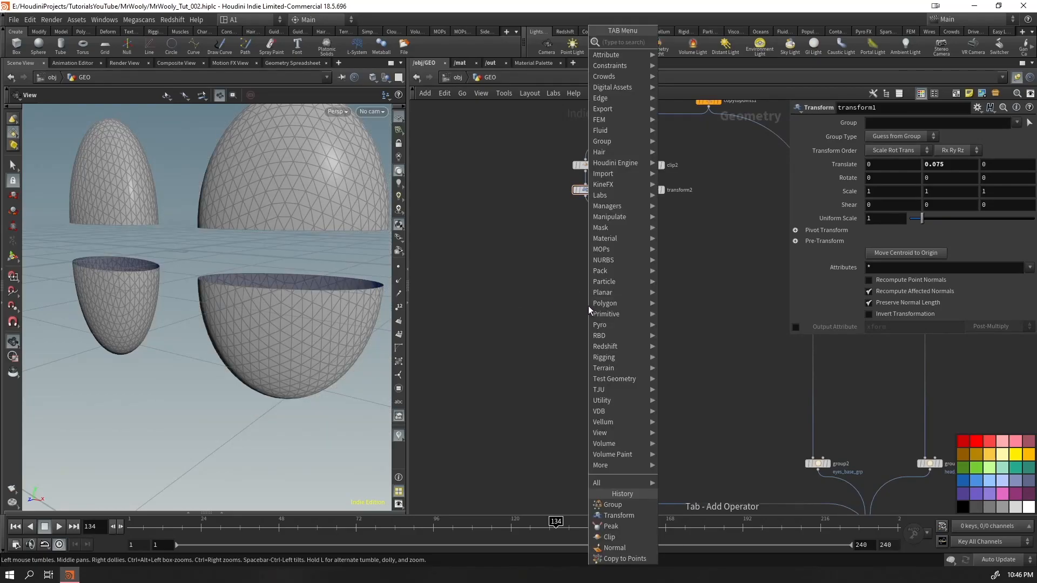
pyautogui.write('vdbpol')
pyautogui.press('Return')
pyautogui.press('Return')
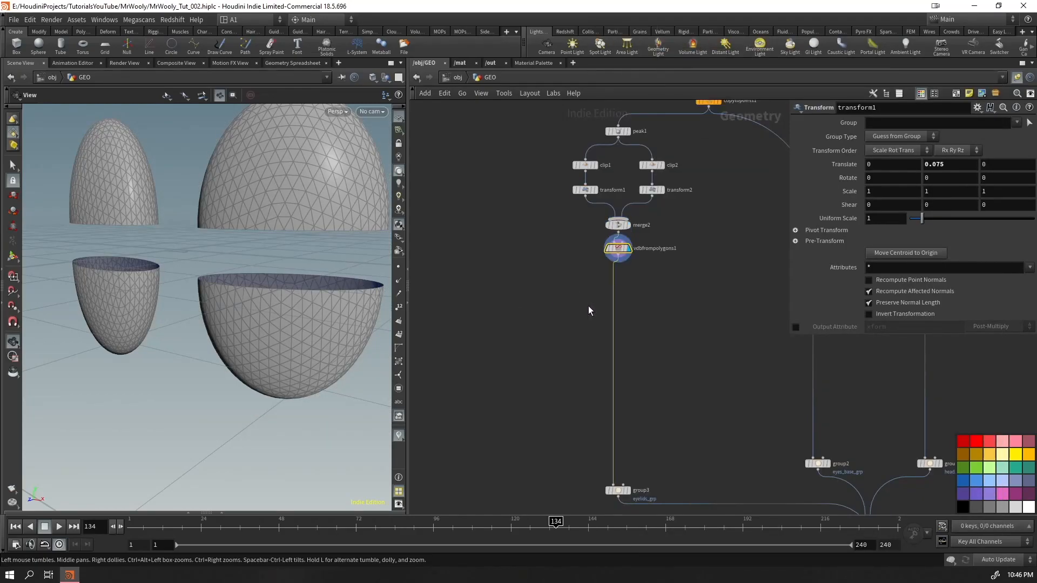
pyautogui.click(630, 224)
pyautogui.moveTo(260, 237); pyautogui.dragTo(280, 210)
pyautogui.moveTo(302, 175); pyautogui.dragTo(217, 197)
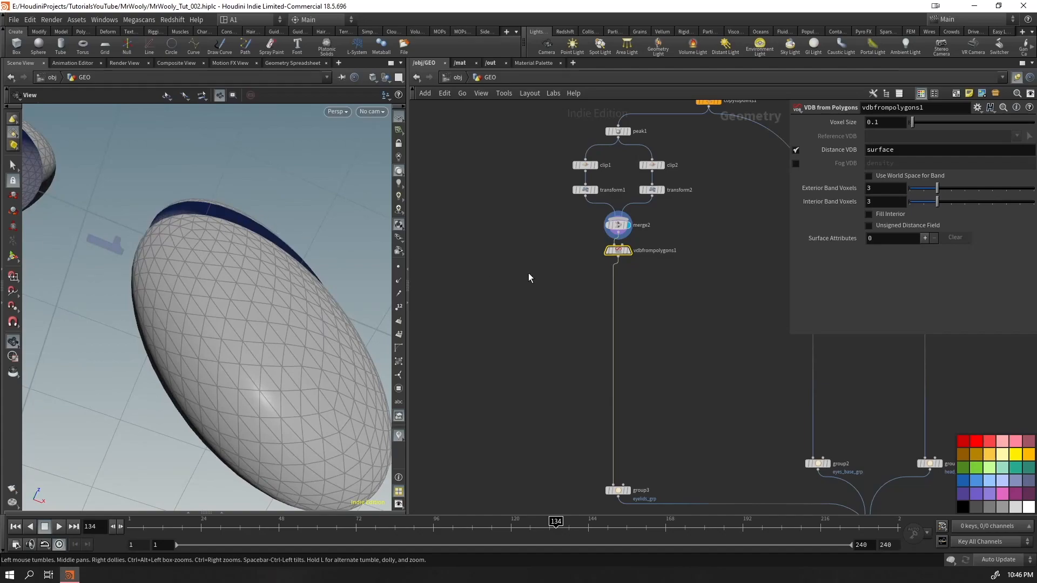
# Display vdbfrompolygons1 and set its Voxel Size to 0.01
pyautogui.click(629, 250)
pyautogui.moveTo(352, 280); pyautogui.dragTo(142, 345)
pyautogui.moveTo(899, 123); pyautogui.dragTo(766, 167)
pyautogui.write('0.01')
pyautogui.press('Return')
pyautogui.moveTo(167, 279); pyautogui.dragTo(229, 355)
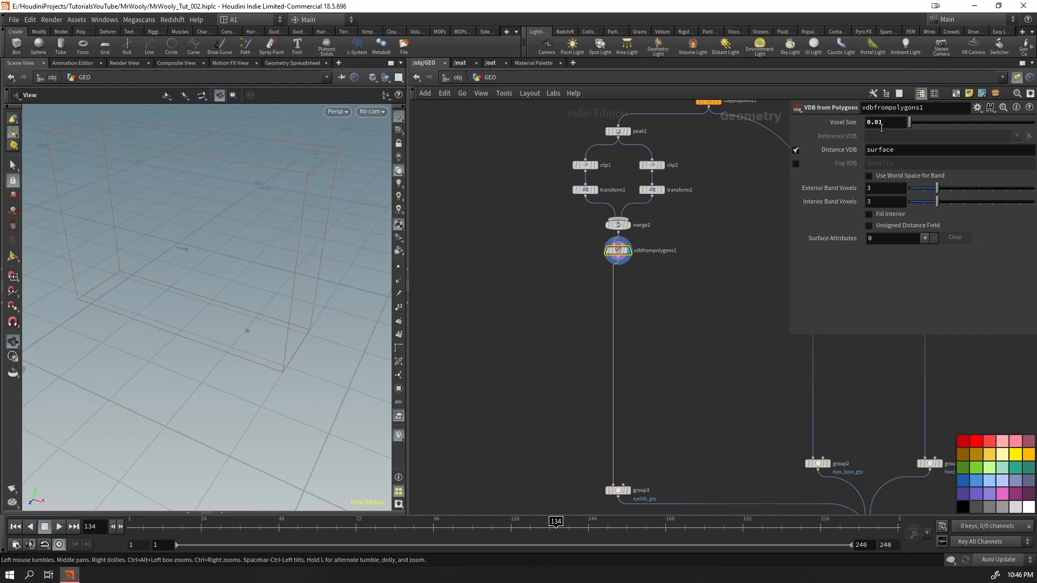
pyautogui.moveTo(222, 296); pyautogui.dragTo(218, 281)
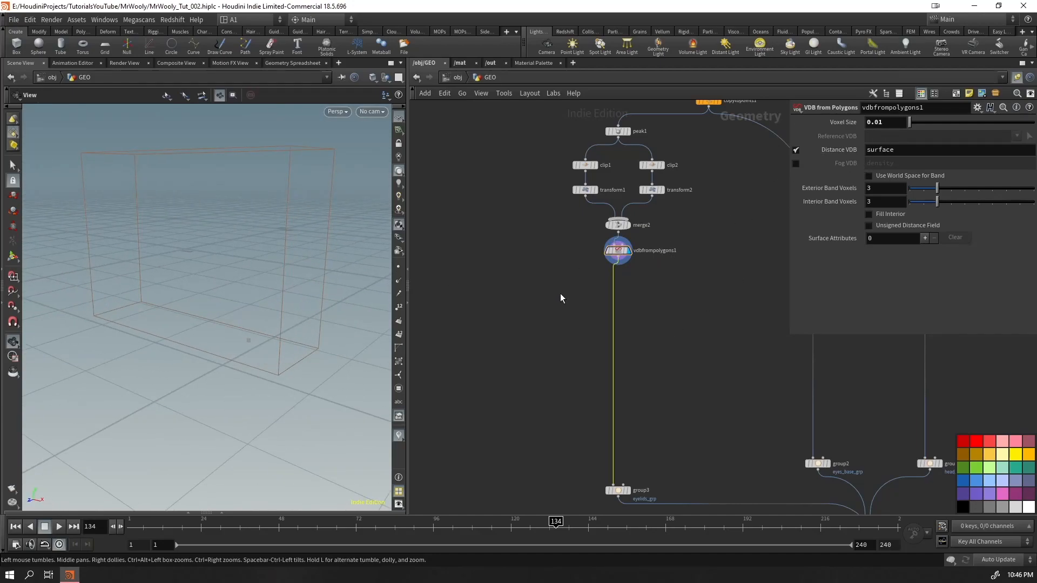
# Insert a VDB Reshape SDF node below vdbfrompolygons1 and dilate the eyelids with an Offset of 4
pyautogui.press('Tab')
pyautogui.write('reshape')
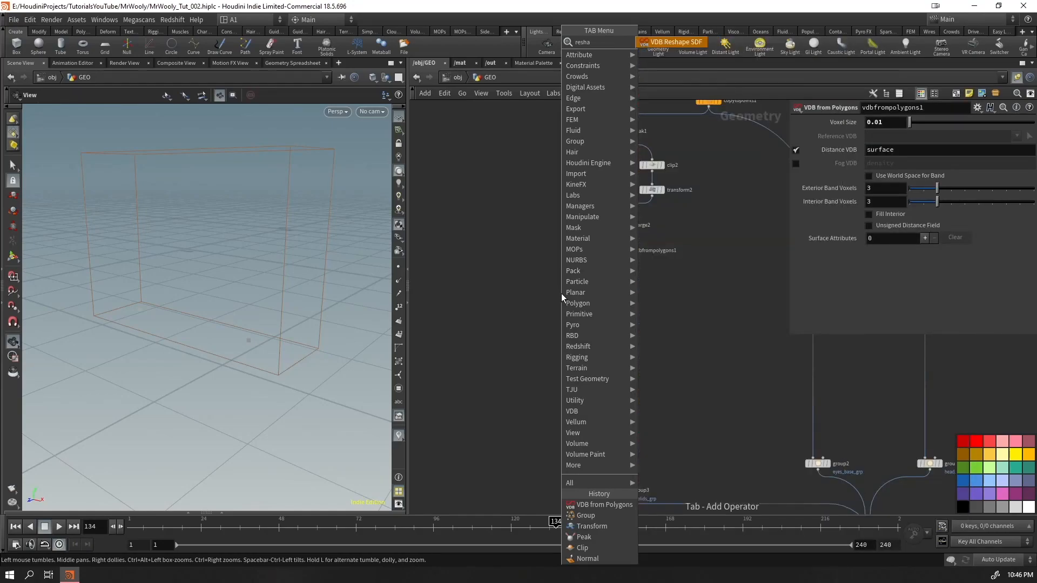
pyautogui.press('Return')
pyautogui.press('Return')
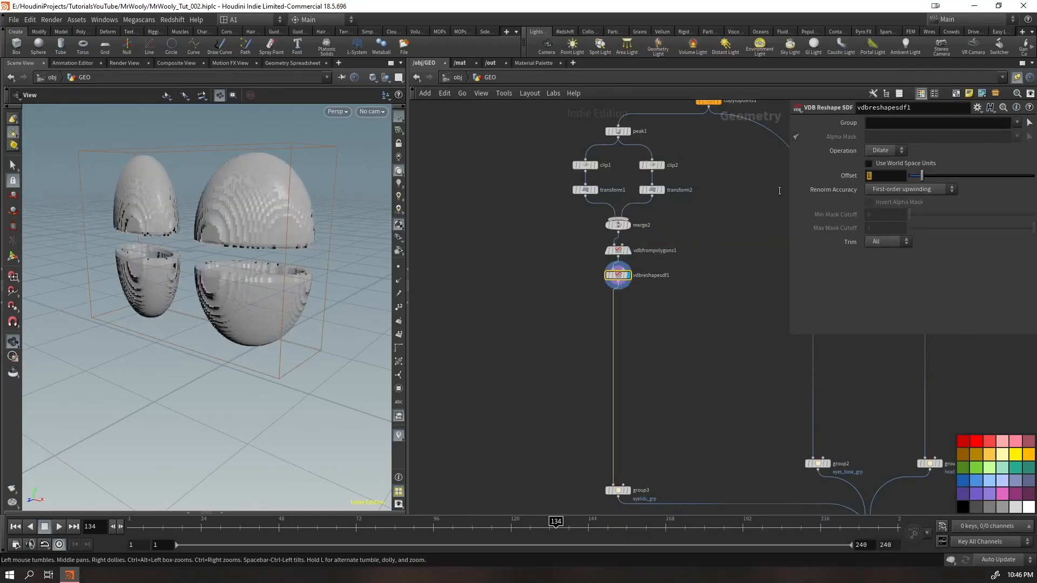
pyautogui.press('Return')
pyautogui.moveTo(203, 297)
pyautogui.mouseDown()
pyautogui.moveTo(227, 288)
pyautogui.moveTo(249, 297)
pyautogui.moveTo(217, 300)
pyautogui.mouseUp()
pyautogui.doubleClick(874, 175)
pyautogui.write('4')
pyautogui.press('Return')
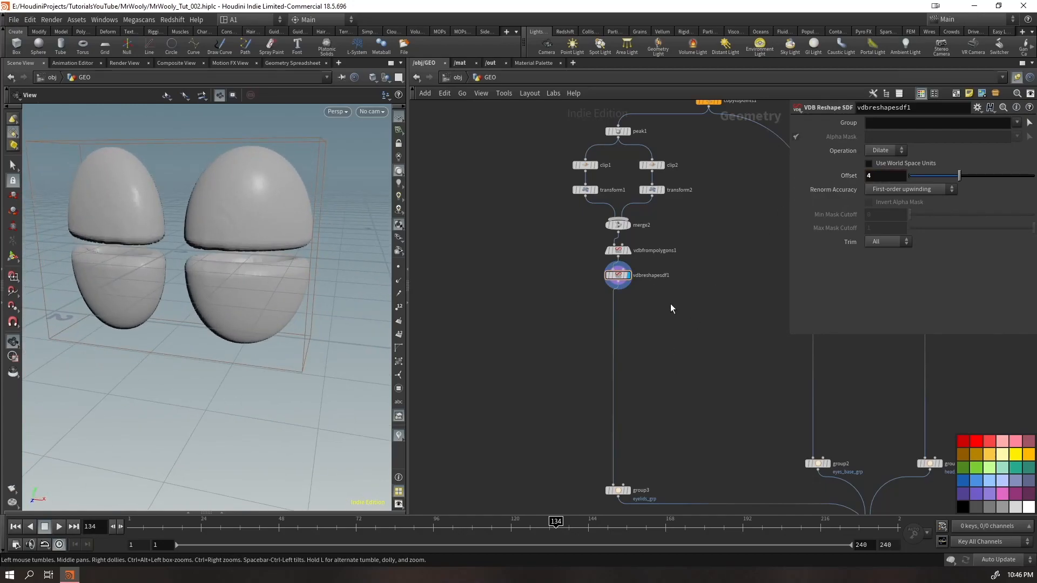
# Add a VDB Smooth SDF node below the reshape node with 10 Iterations and a Filter Voxel Radius of 2
pyautogui.press('Tab')
pyautogui.write('ssd')
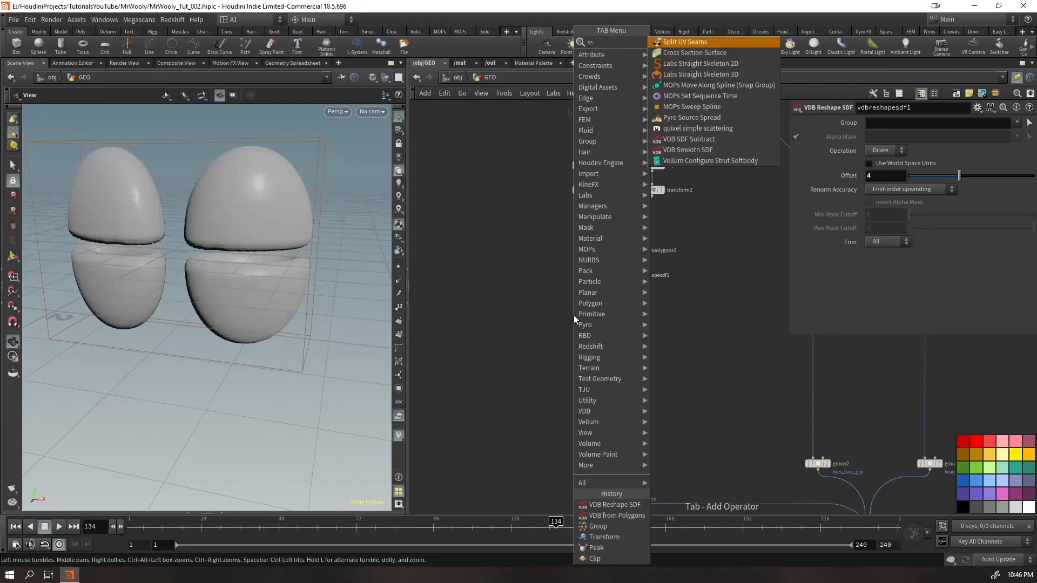
pyautogui.press('Return')
pyautogui.press('Return')
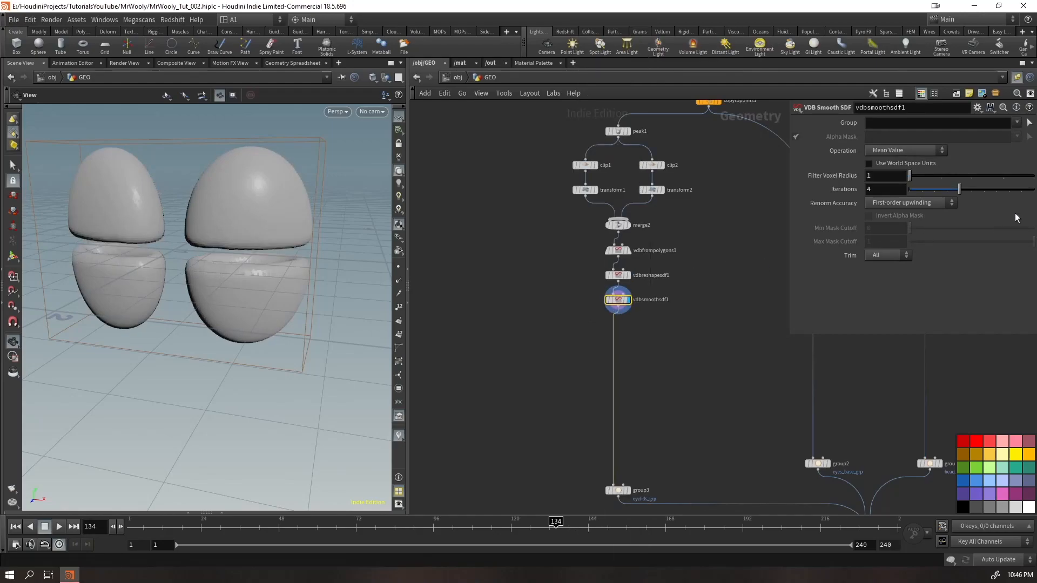
pyautogui.moveTo(959, 189); pyautogui.dragTo(1032, 189)
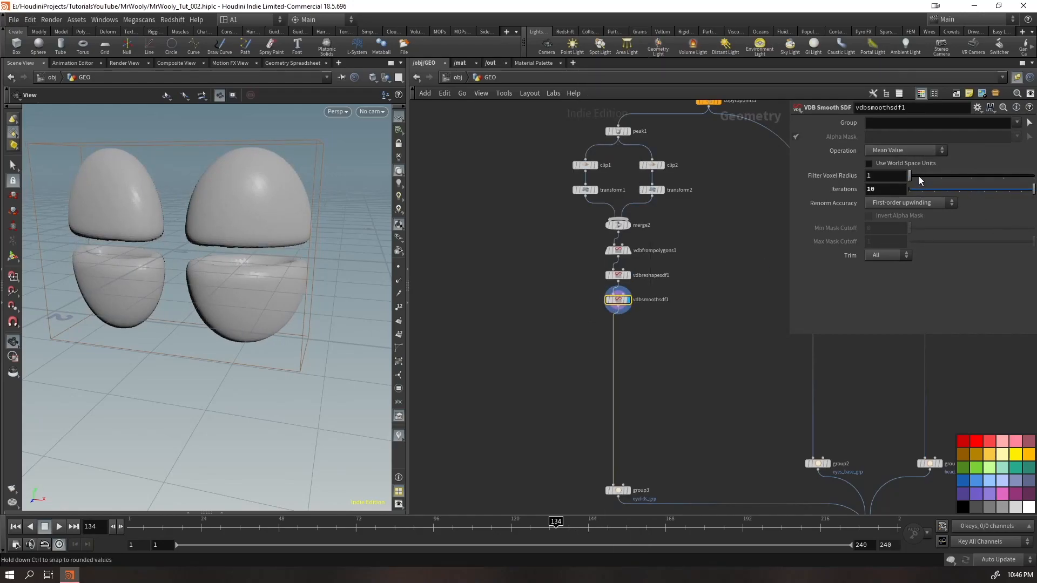
pyautogui.moveTo(910, 175); pyautogui.dragTo(940, 175)
pyautogui.moveTo(250, 301); pyautogui.dragTo(431, 294)
# Set the dilation Offset on vdbreshapesdf1 to 3
pyautogui.click(673, 276)
pyautogui.press('Return')
pyautogui.write('3')
pyautogui.press('Return')
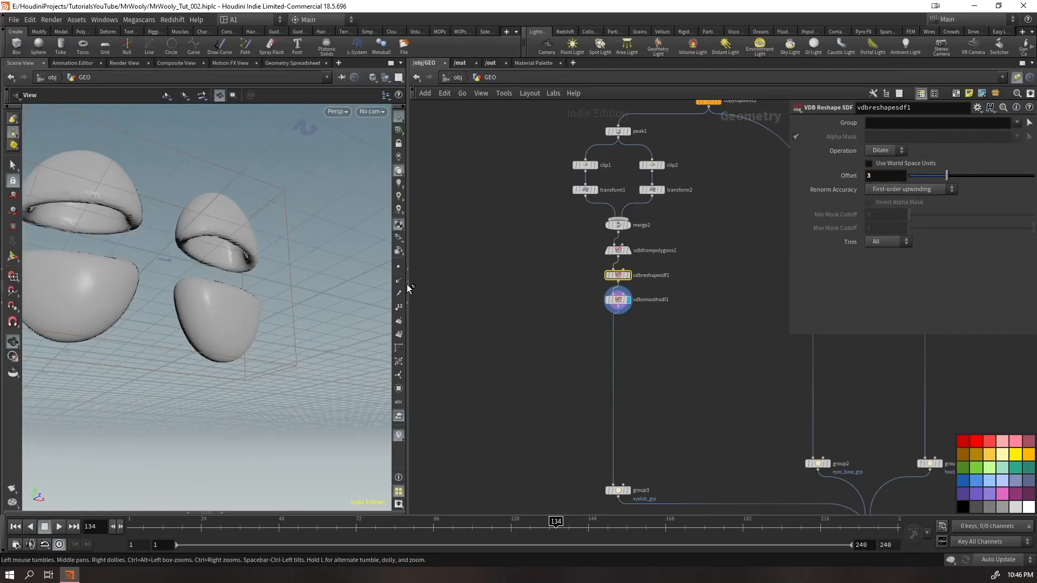
# Try a lower Filter Voxel Radius on vdbsmoothsdf1, then set it back to 2
pyautogui.click(656, 300)
pyautogui.click(917, 177)
pyautogui.moveTo(345, 232); pyautogui.dragTo(275, 293)
pyautogui.click(940, 176)
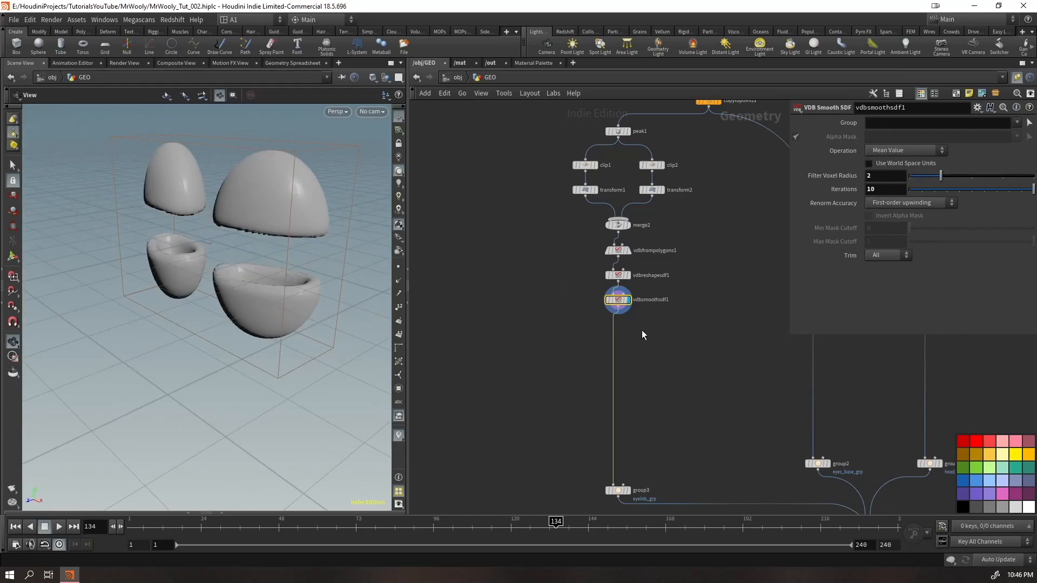
# Add a Convert VDB node below vdbsmoothsdf1 and set Convert To to Polygons
pyautogui.press('Tab')
pyautogui.write('convd')
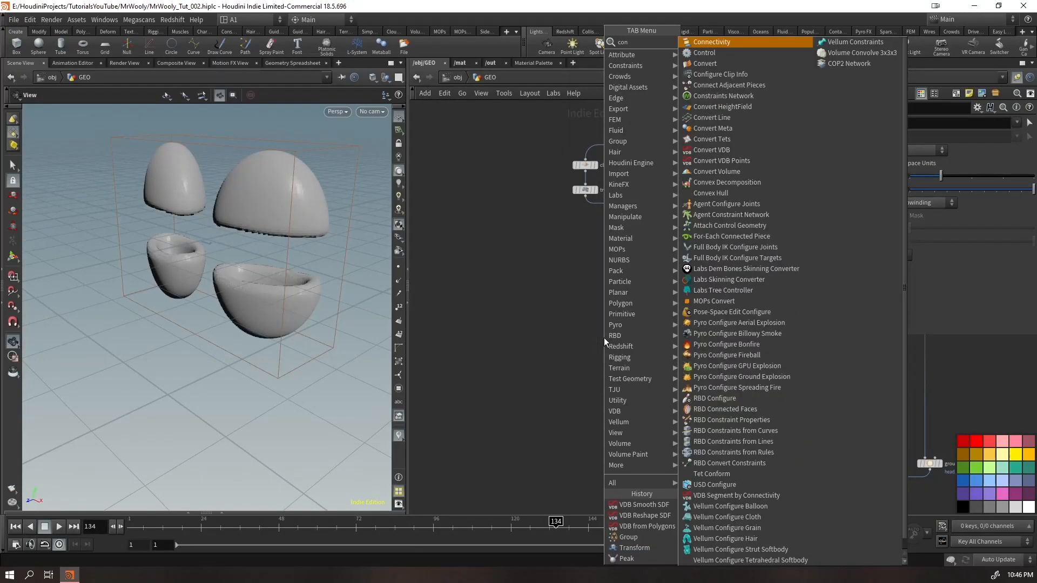
pyautogui.press('Return')
pyautogui.click(604, 338)
pyautogui.click(893, 125)
pyautogui.click(895, 137)
pyautogui.click(886, 166)
pyautogui.moveTo(266, 227); pyautogui.dragTo(284, 323)
# Add a Smooth node below convertvdb1 with Strength 50 and Filter Quality 1
pyautogui.press('Tab')
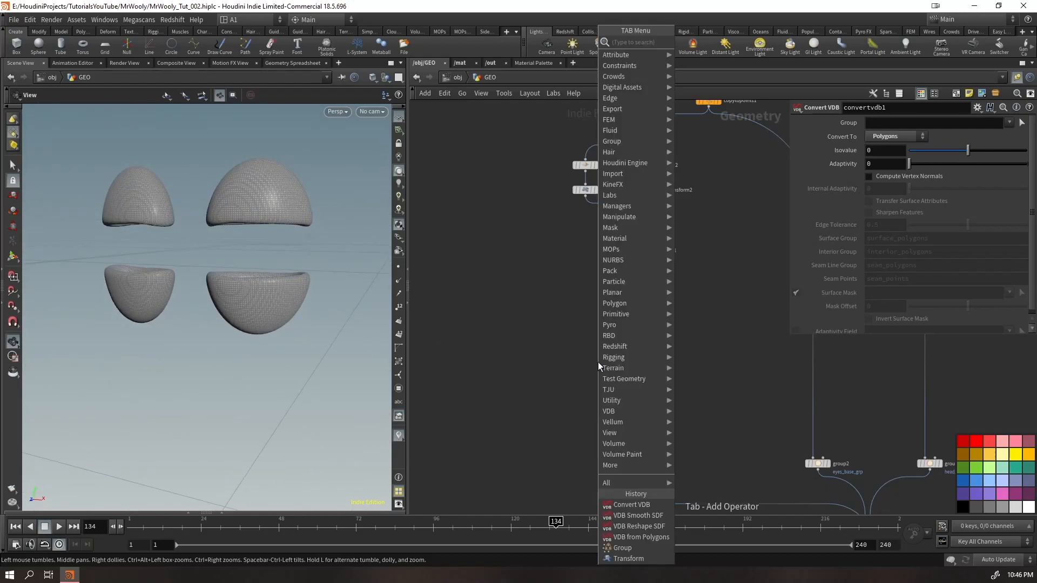
pyautogui.write('smooth')
pyautogui.press('Return')
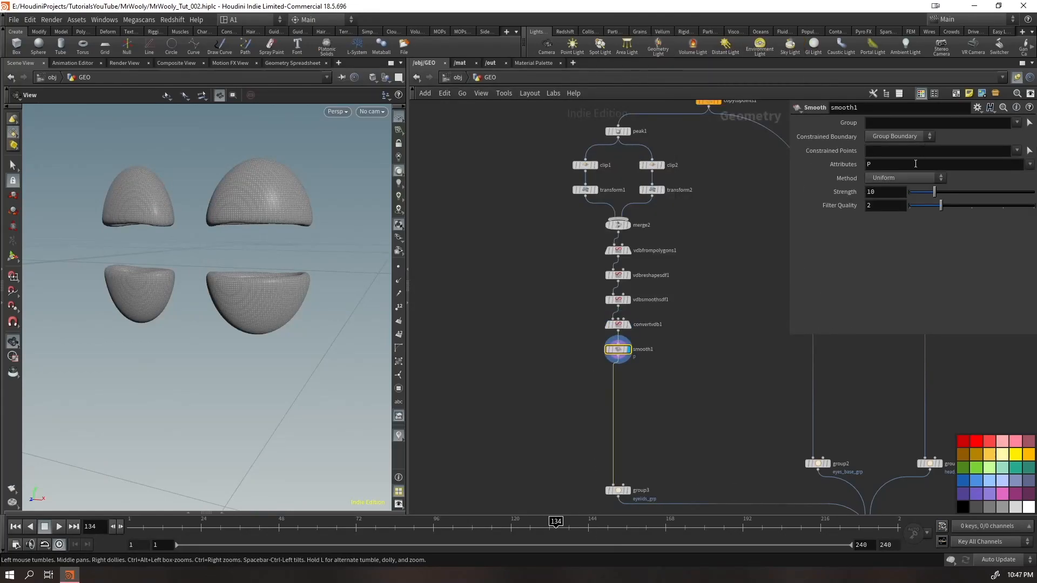
pyautogui.moveTo(941, 206); pyautogui.dragTo(810, 216)
pyautogui.write('50')
pyautogui.press('Return')
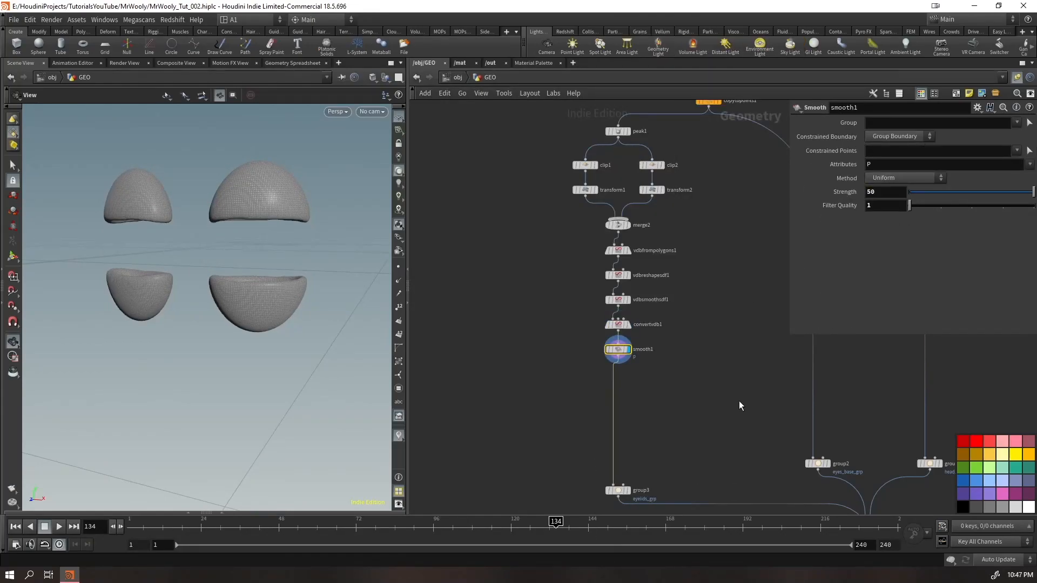
# Display merge1 to check the thickened eyelids together with the eyes and head
pyautogui.moveTo(738, 411); pyautogui.dragTo(602, 259, button='middle')
pyautogui.click(741, 405)
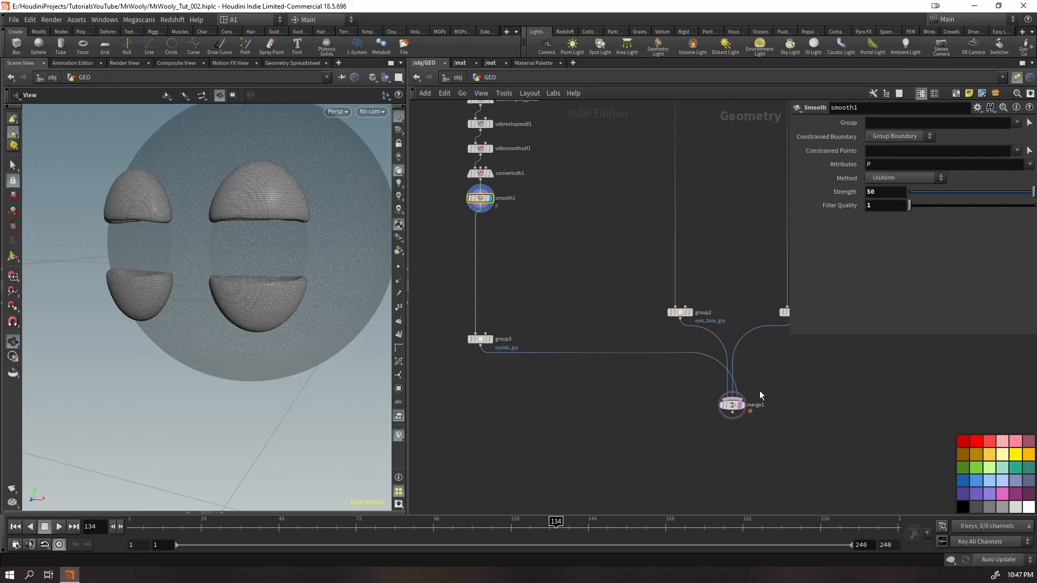
pyautogui.click(743, 406)
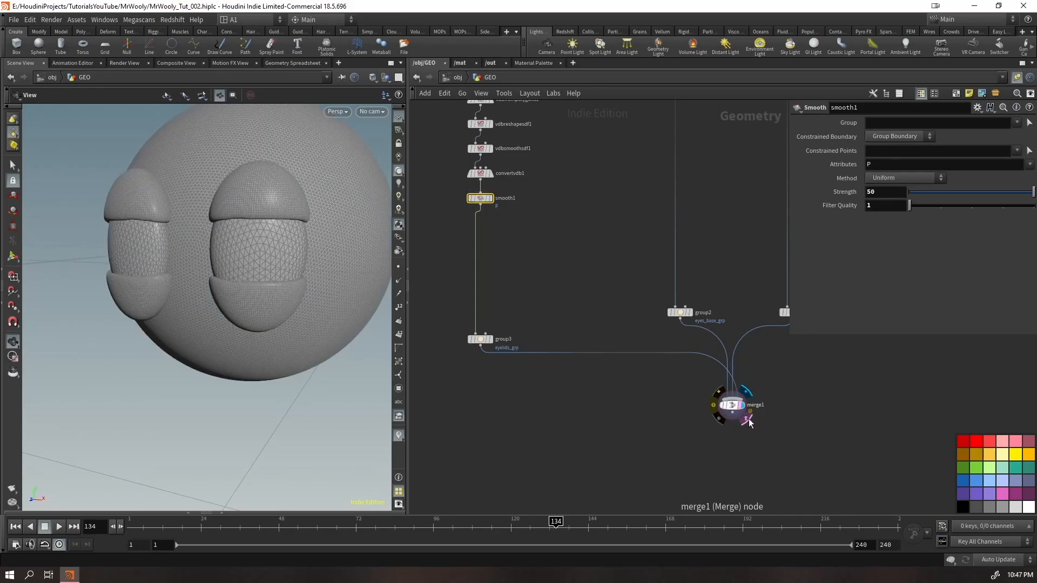
pyautogui.moveTo(385, 220); pyautogui.dragTo(276, 292)
# Set the Distance of peak1 to 0.025 and check the eyelids from the front
pyautogui.moveTo(603, 206); pyautogui.dragTo(691, 436, button='middle')
pyautogui.moveTo(575, 236); pyautogui.dragTo(575, 232)
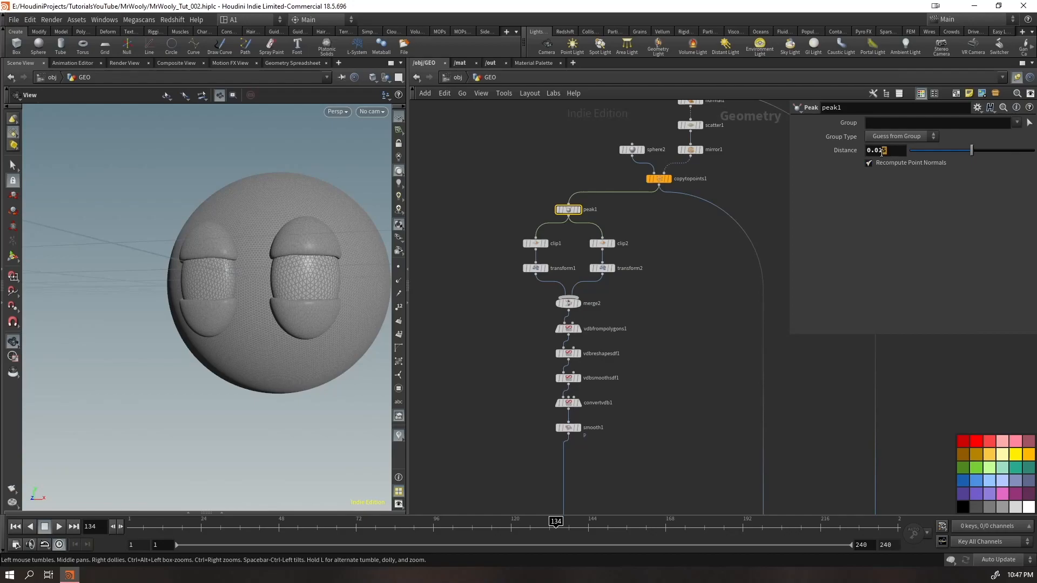
pyautogui.write('25')
pyautogui.press('Return')
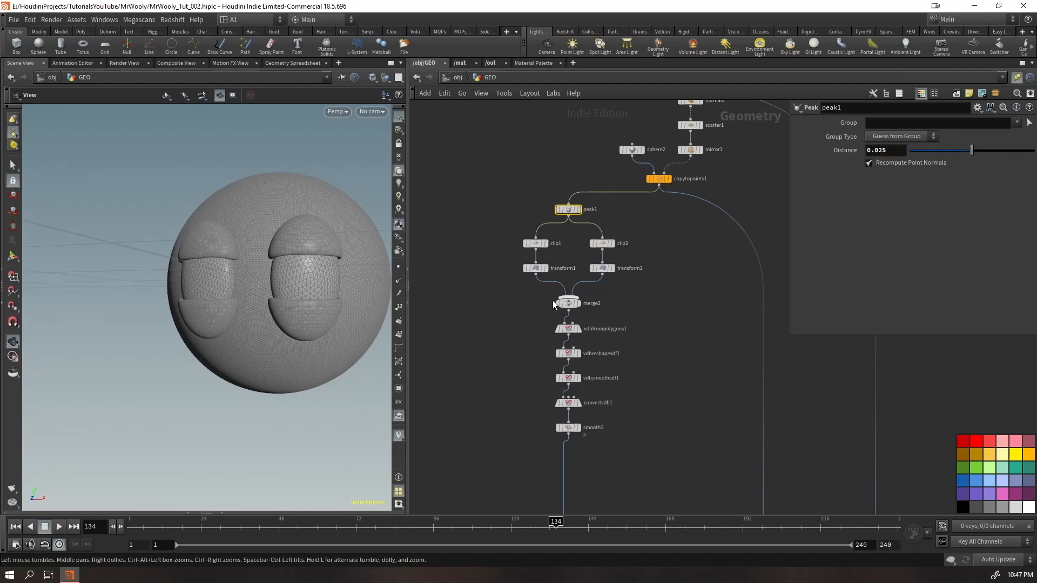
pyautogui.moveTo(282, 283); pyautogui.dragTo(291, 285)
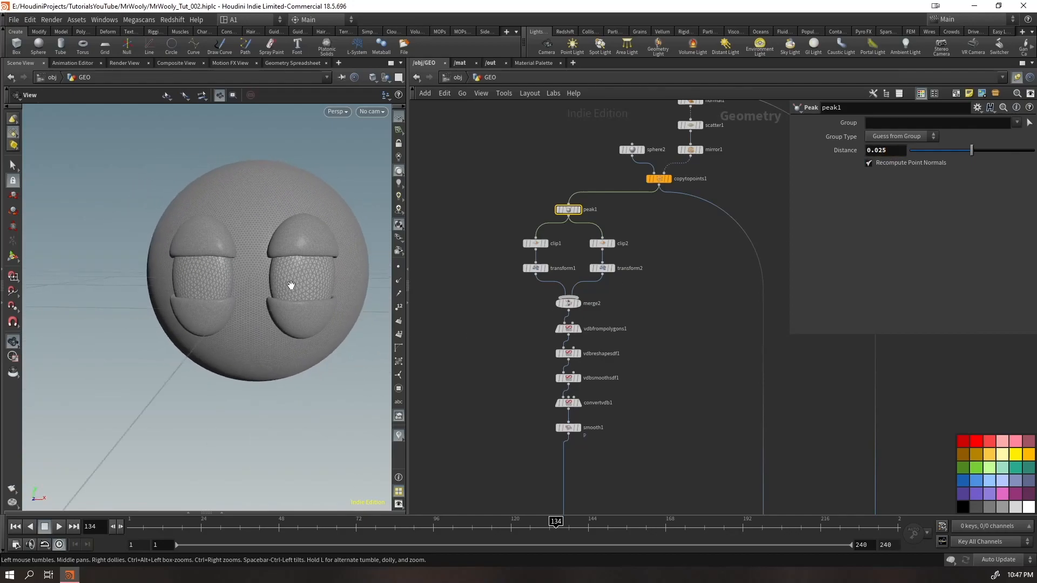
# Compare the eyelid stages down to vdbreshapesdf1 and set its dilation Offset to 2
pyautogui.click(579, 209)
pyautogui.click(578, 329)
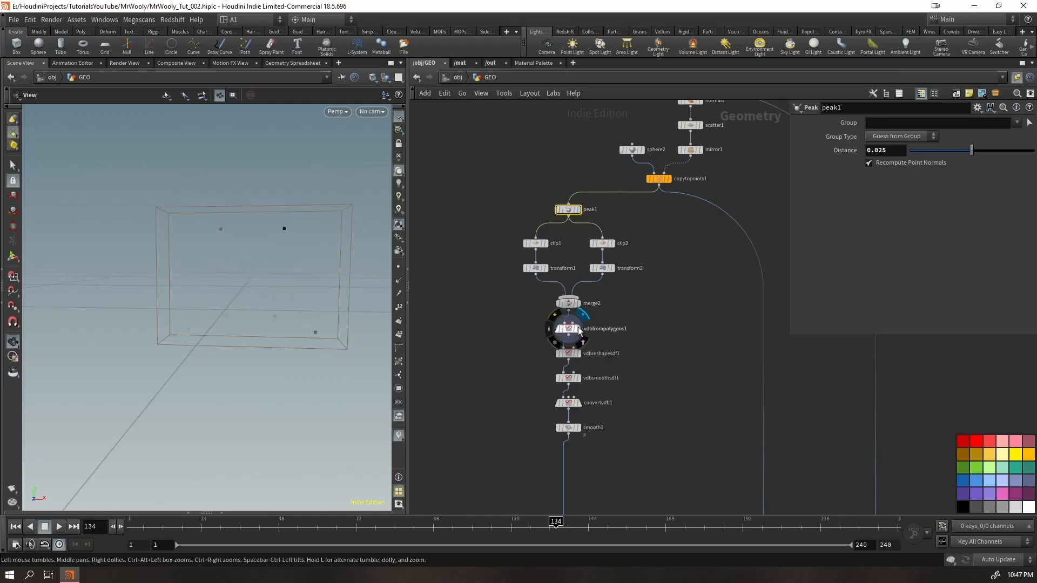
pyautogui.click(579, 354)
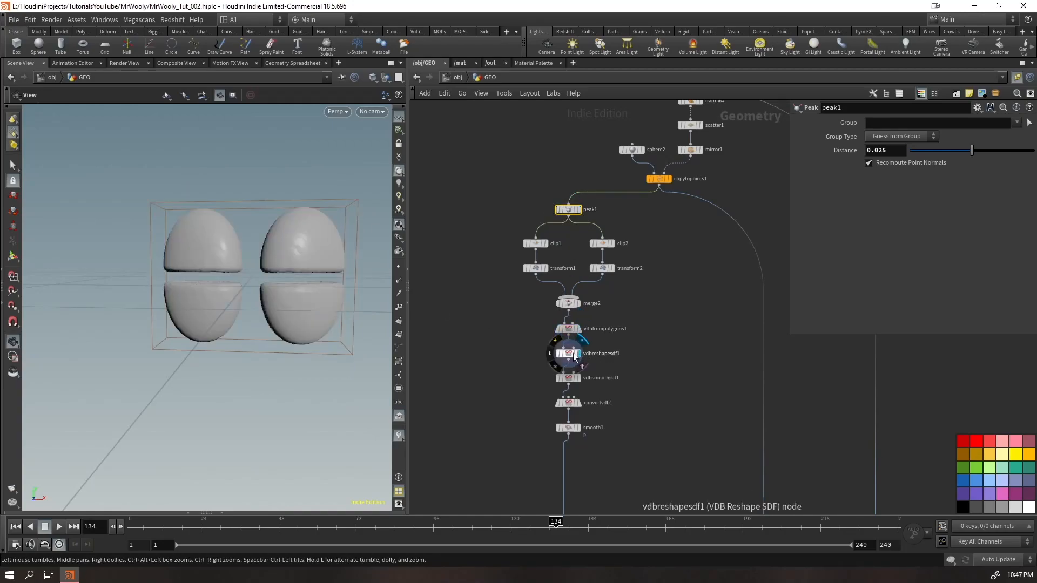
pyautogui.click(568, 354)
pyautogui.moveTo(893, 175); pyautogui.dragTo(856, 177)
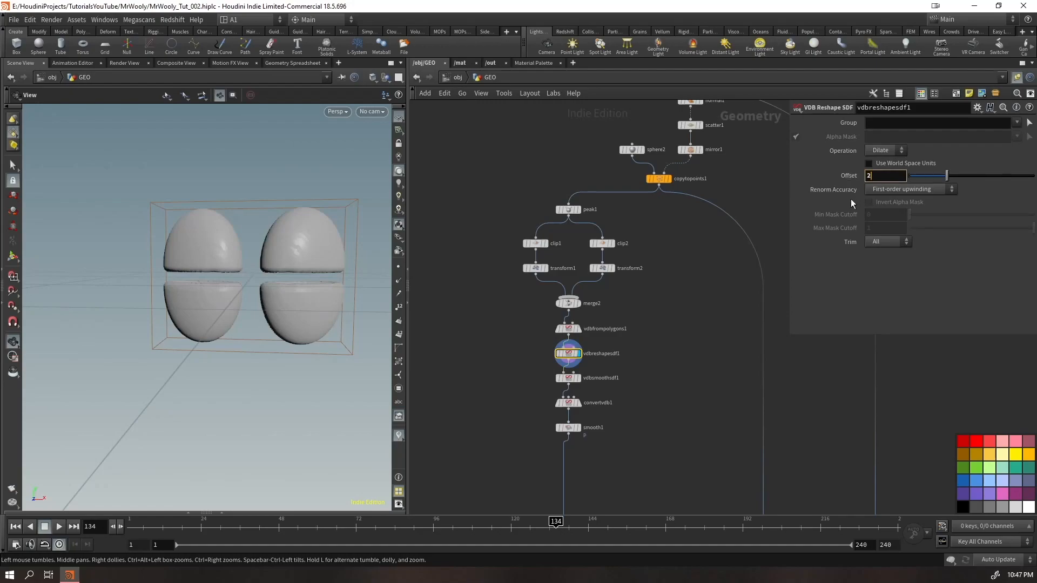
pyautogui.write('2')
pyautogui.press('Return')
# Set the Filter Voxel Radius of vdbsmoothsdf1 to 1 and display convertvdb1
pyautogui.click(568, 328)
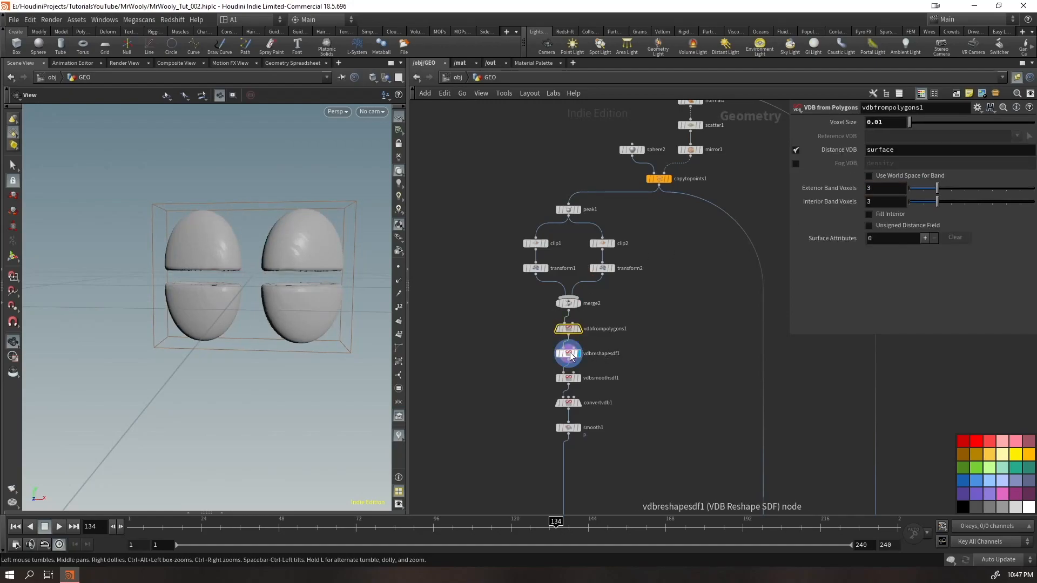
pyautogui.click(607, 390)
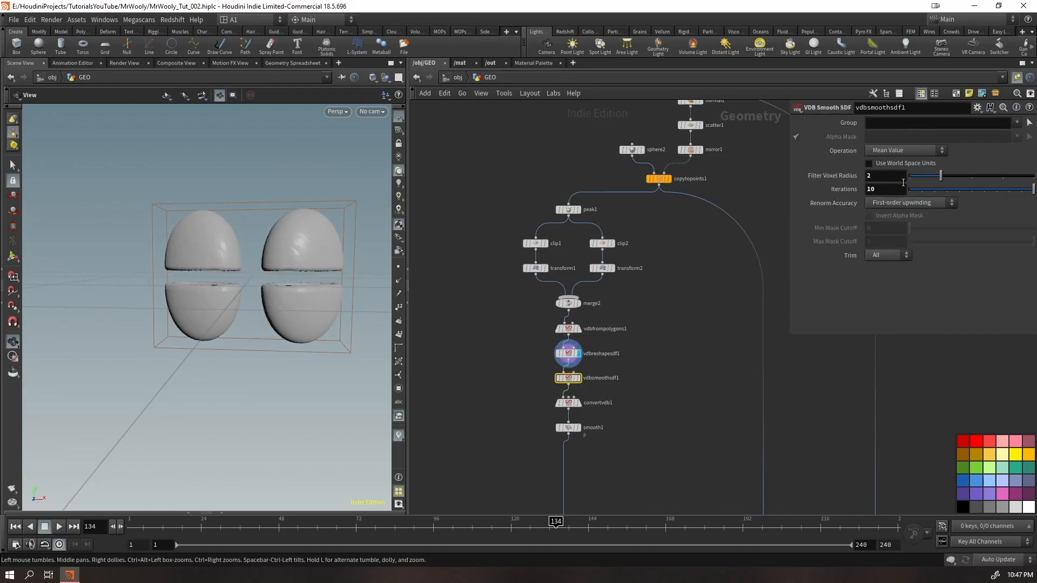
pyautogui.click(578, 402)
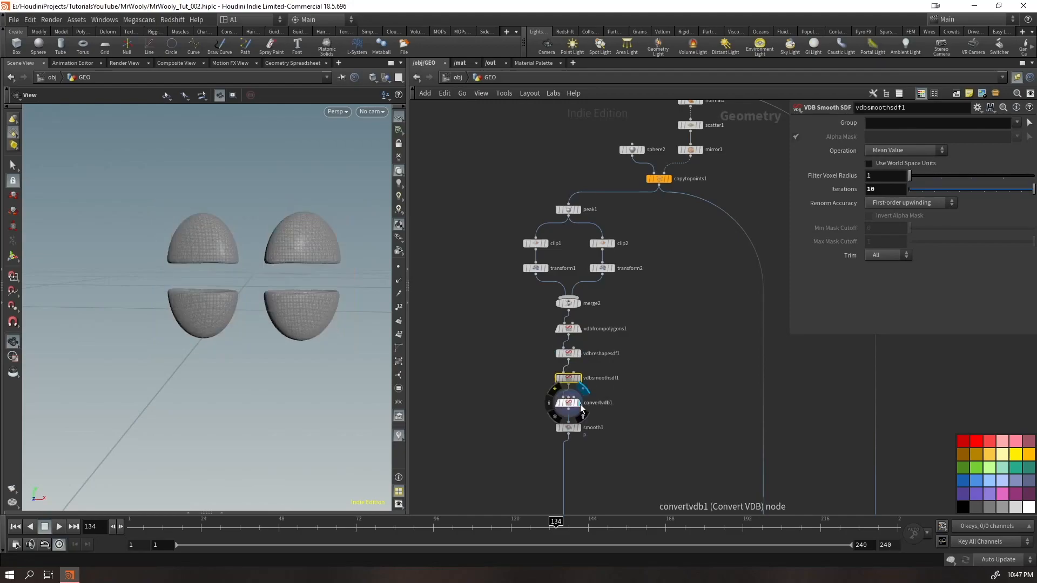
# Set the Y Translate of transform1 to 0.1 and display merge1 to view the wider eye opening on the head
pyautogui.click(535, 268)
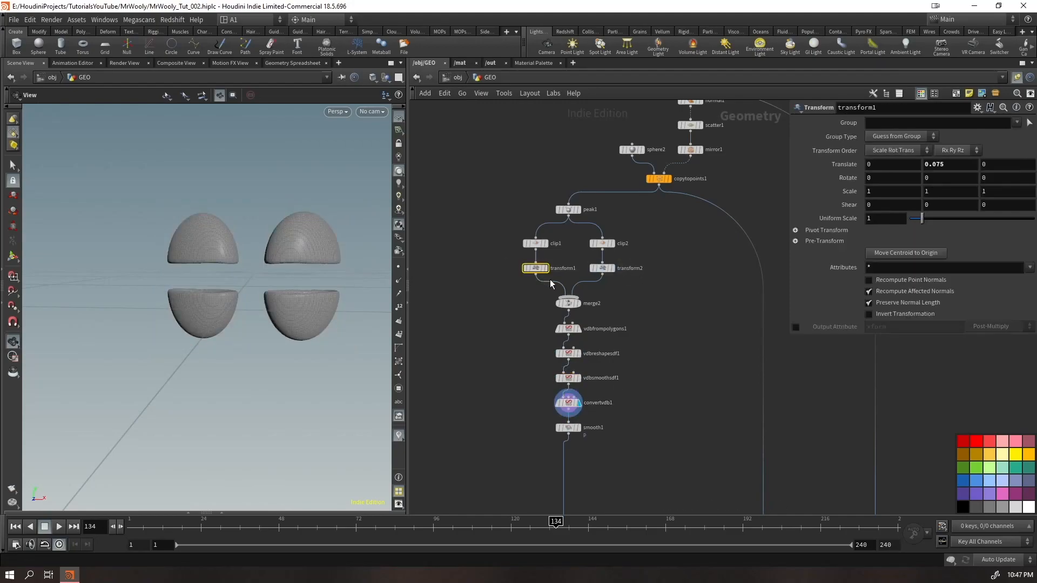
pyautogui.write('1')
pyautogui.press('Return')
pyautogui.moveTo(713, 459); pyautogui.dragTo(529, 330, button='middle')
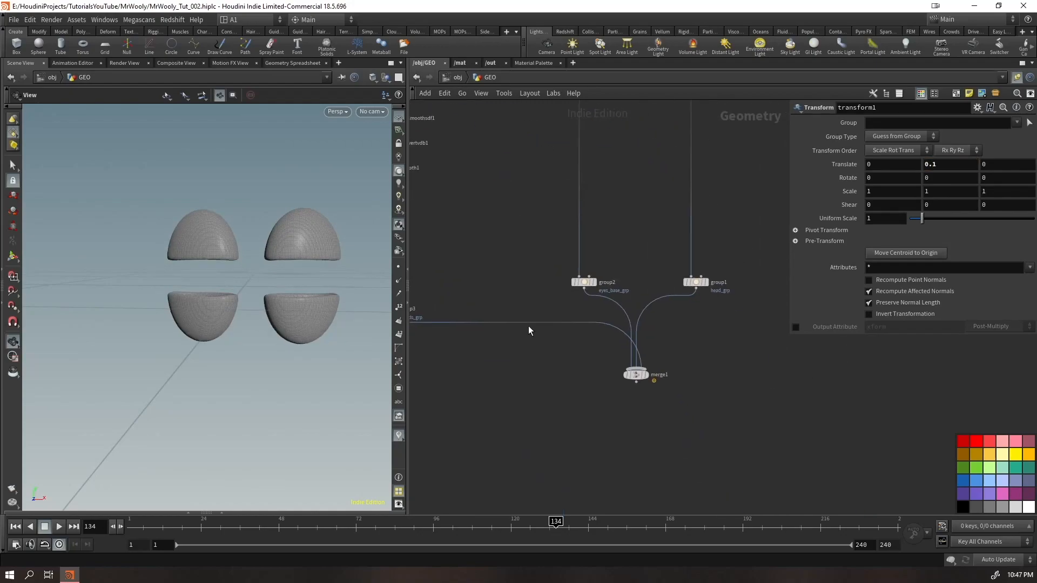
pyautogui.click(653, 375)
pyautogui.moveTo(259, 303); pyautogui.dragTo(243, 330)
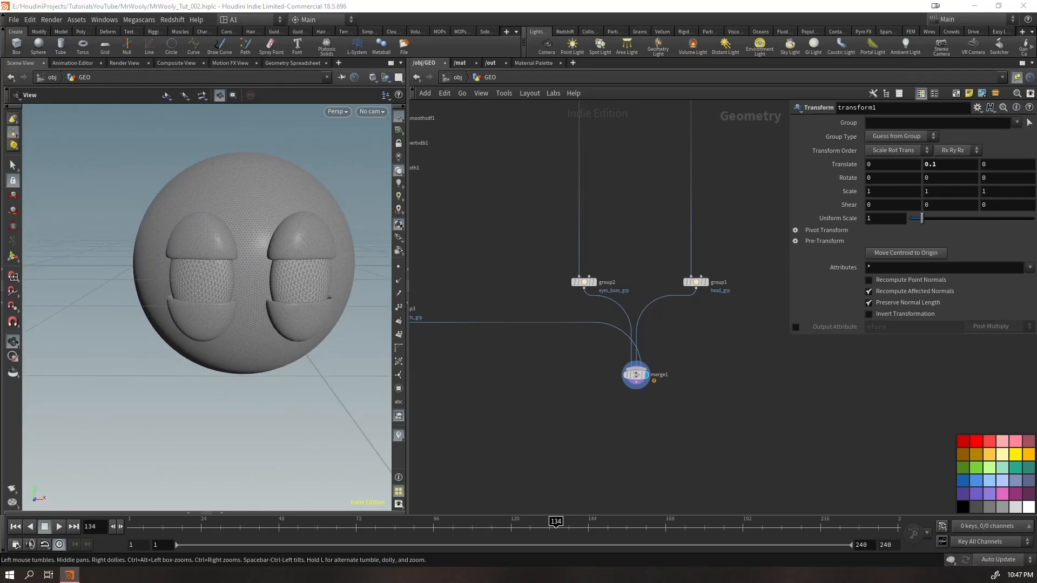
# Set the dilation Offset of vdbreshapesdf1 to 2.5
pyautogui.moveTo(579, 192); pyautogui.dragTo(728, 301, button='middle')
pyautogui.click(534, 202)
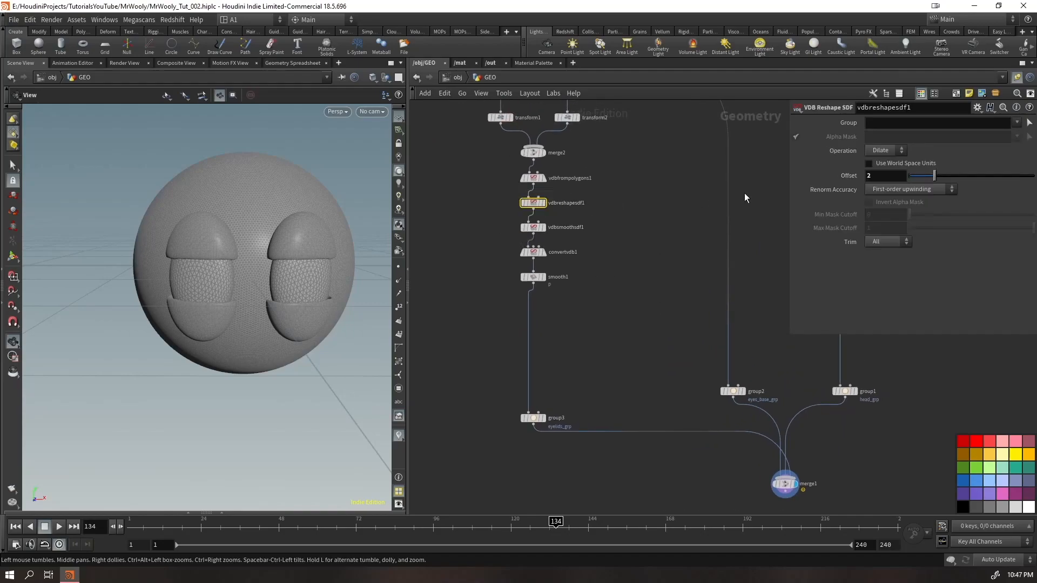
pyautogui.press('Return')
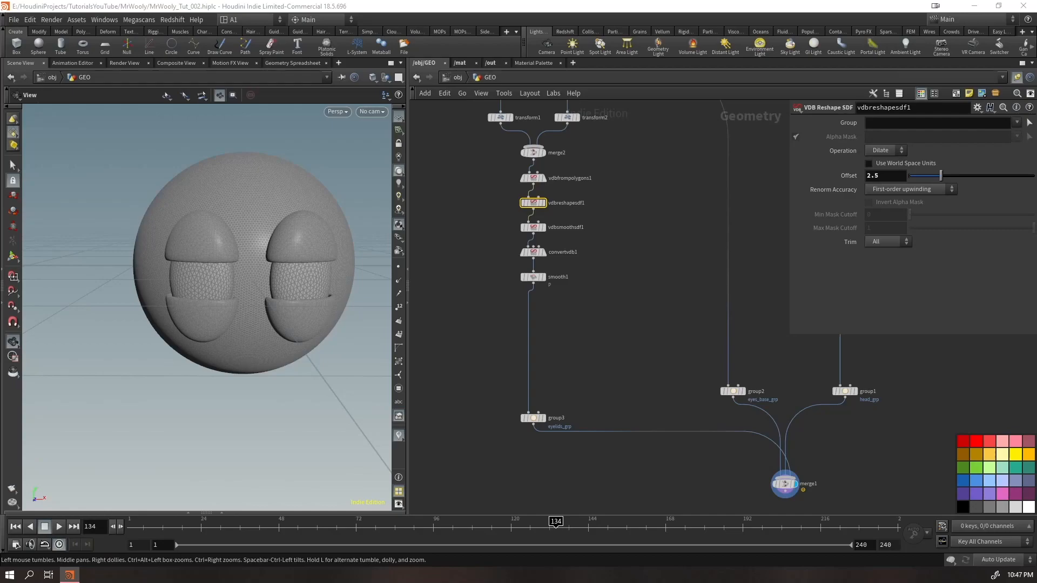
# Set the Distance of peak1 to 0.04 to push the eyelid shells farther off the eyes
pyautogui.moveTo(447, 216); pyautogui.dragTo(487, 330, button='middle')
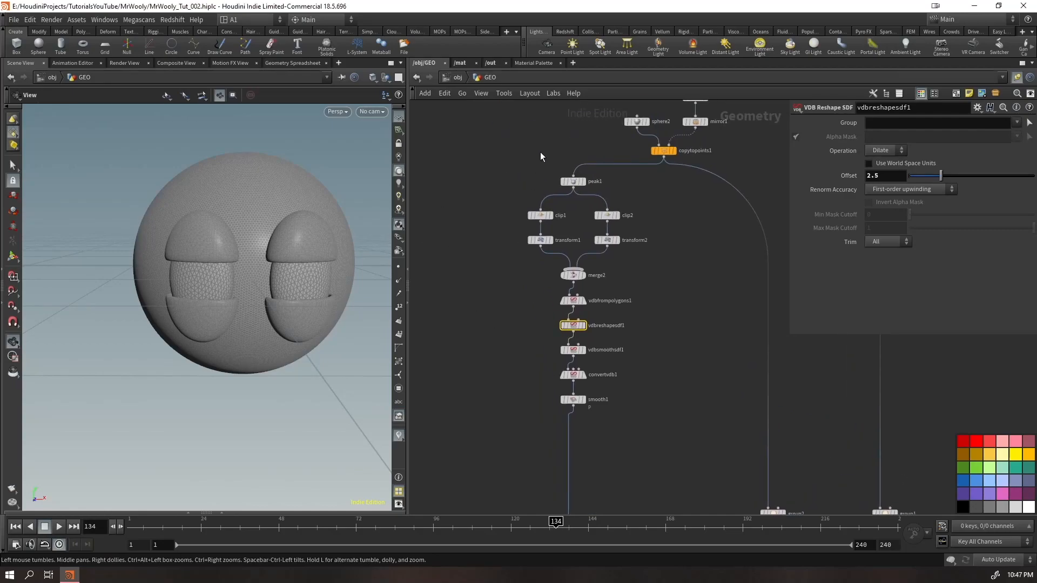
pyautogui.click(573, 182)
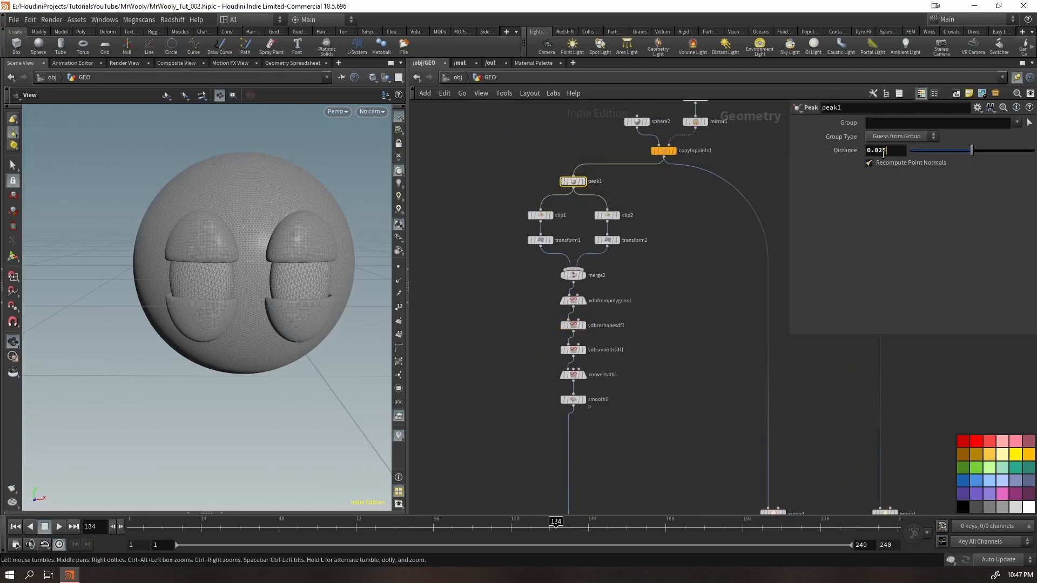
pyautogui.write('4')
pyautogui.press('Return')
pyautogui.moveTo(281, 302); pyautogui.dragTo(209, 242)
pyautogui.scroll(6, 209, 242)
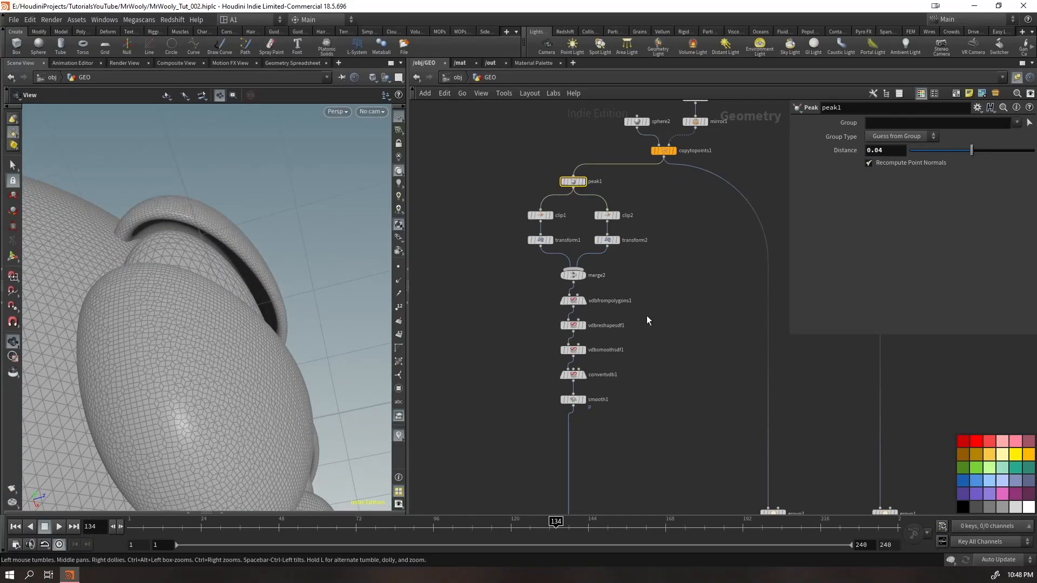
# Set the dilation Offset of vdbreshapesdf1 to 3, checking the eyelid thickness from several angles
pyautogui.moveTo(540, 328); pyautogui.dragTo(539, 328)
pyautogui.doubleClick(884, 177)
pyautogui.write('3')
pyautogui.press('Return')
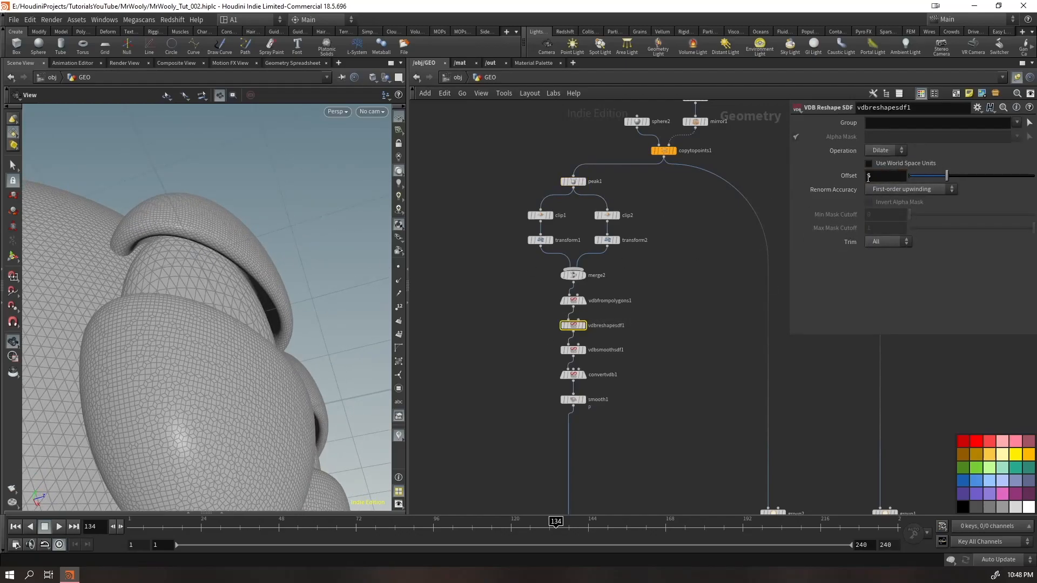
pyautogui.press('Return')
pyautogui.moveTo(294, 216); pyautogui.dragTo(263, 275)
pyautogui.moveTo(264, 275); pyautogui.dragTo(275, 329, button='right')
pyautogui.moveTo(293, 295); pyautogui.dragTo(225, 287, button='middle')
pyautogui.moveTo(224, 287); pyautogui.dragTo(229, 167)
pyautogui.scroll(7, 246, 238)
pyautogui.moveTo(879, 176); pyautogui.dragTo(834, 182)
pyautogui.write('3')
pyautogui.press('Return')
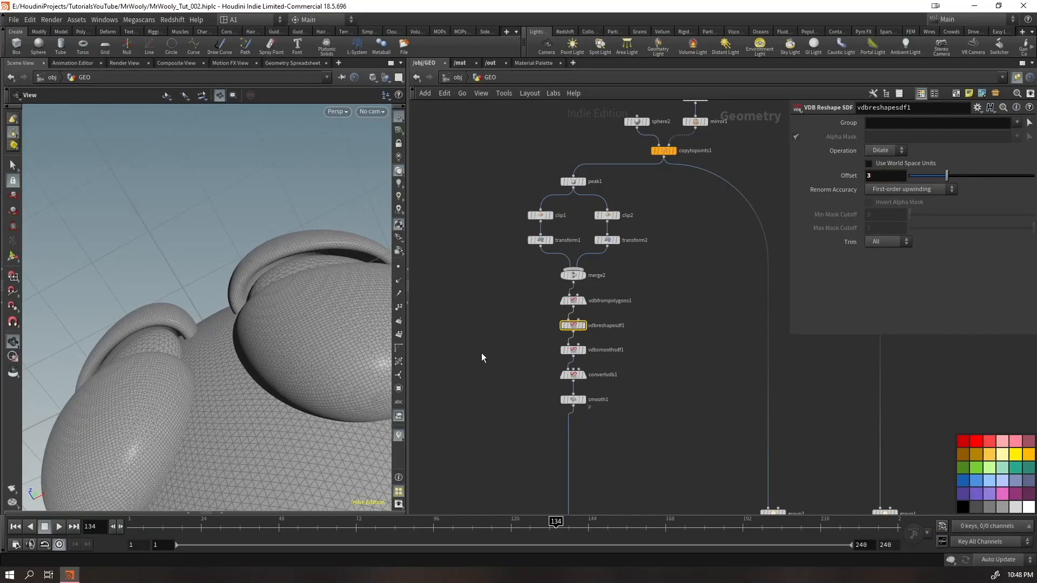
# Set the Y Translate of transform1 to 0.125 to raise the upper eyelids
pyautogui.moveTo(326, 287); pyautogui.dragTo(259, 331, button='right')
pyautogui.moveTo(259, 331); pyautogui.dragTo(286, 366)
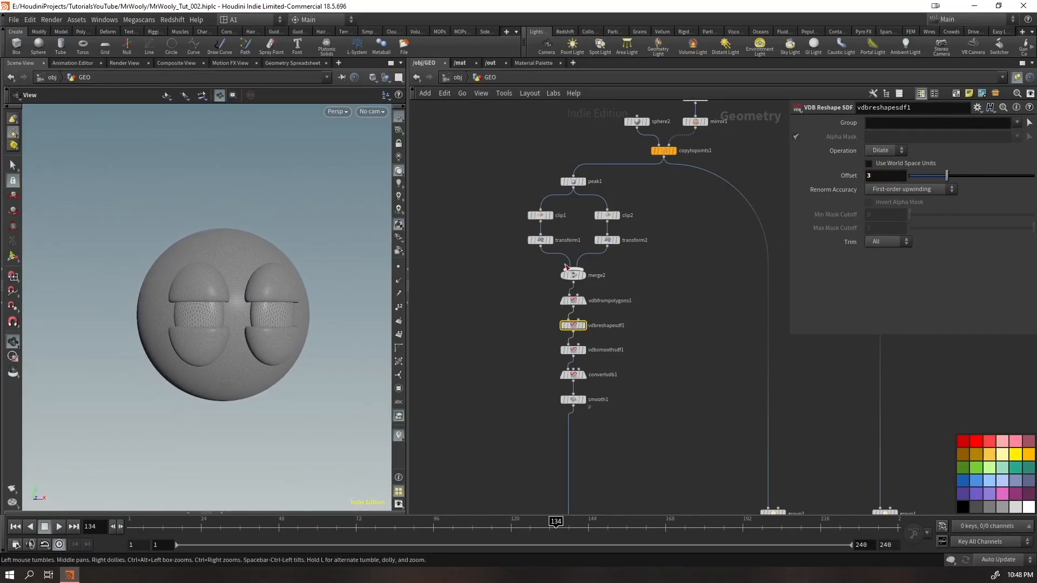
pyautogui.moveTo(527, 245); pyautogui.dragTo(531, 243)
pyautogui.click(956, 165)
pyautogui.write('0.125')
pyautogui.press('Return')
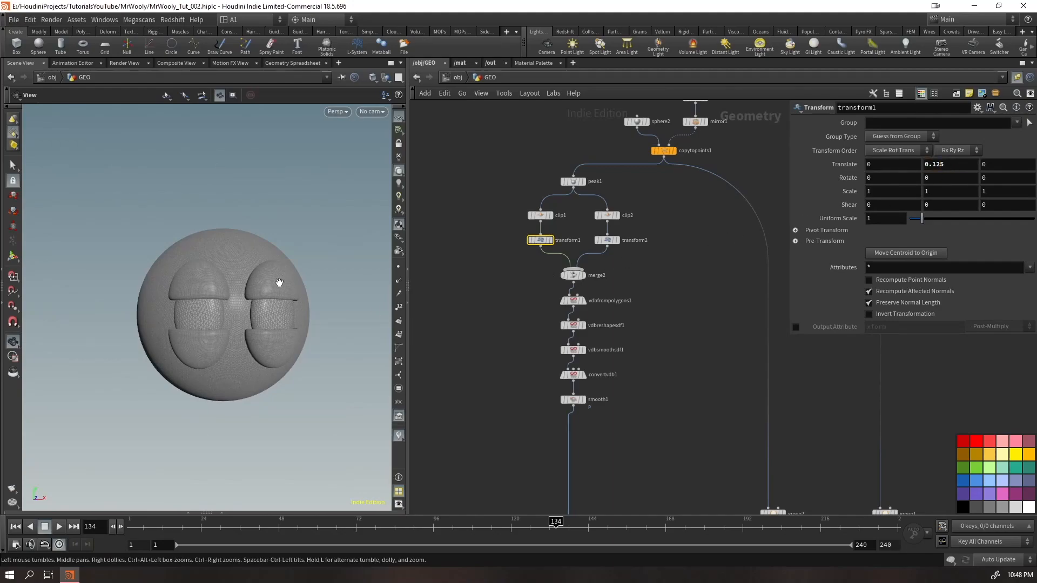
pyautogui.scroll(-3, 499, 339)
pyautogui.scroll(3, 581, 275)
# Duplicate the sphere2, normal1, scatter1, mirror1 and copytopoints1 nodes into free space beside the original network
pyautogui.moveTo(627, 247); pyautogui.dragTo(538, 214, button='middle')
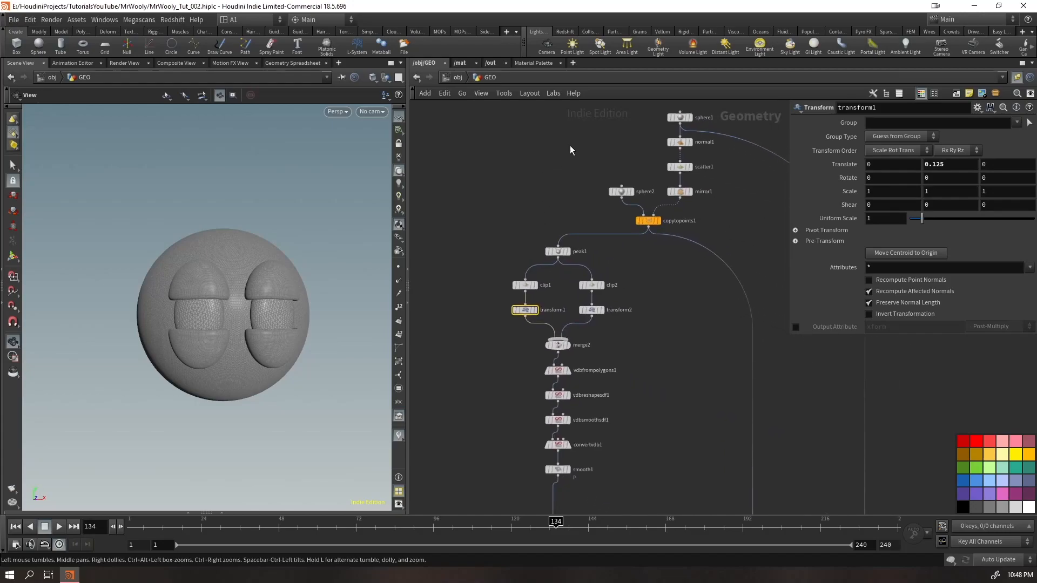
pyautogui.moveTo(653, 176); pyautogui.dragTo(704, 233)
pyautogui.scroll(-3, 682, 162)
pyautogui.scroll(2, 696, 206)
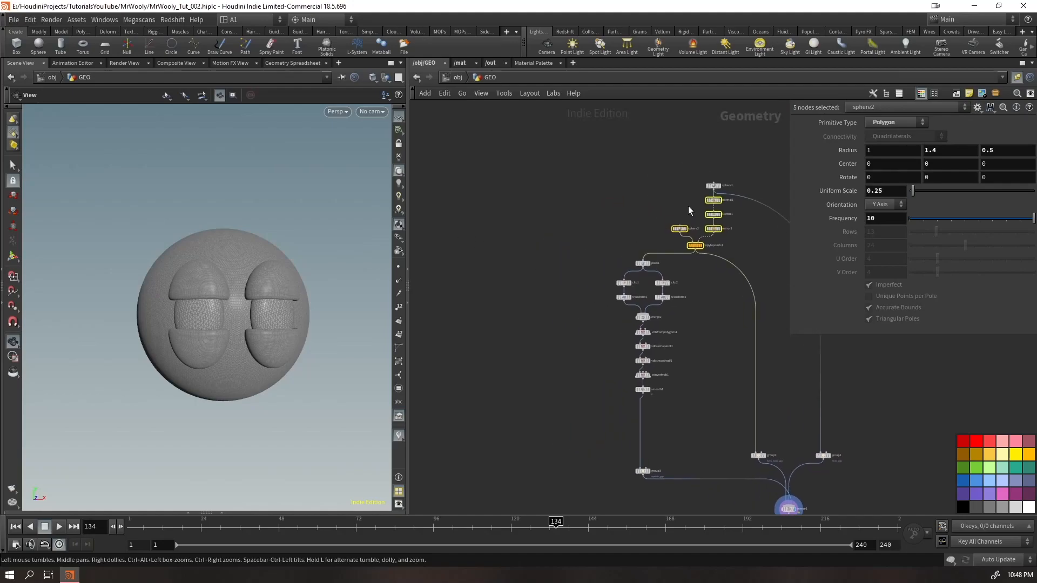
pyautogui.moveTo(711, 200); pyautogui.dragTo(494, 200)
pyautogui.click(495, 199)
pyautogui.scroll(6, 486, 210)
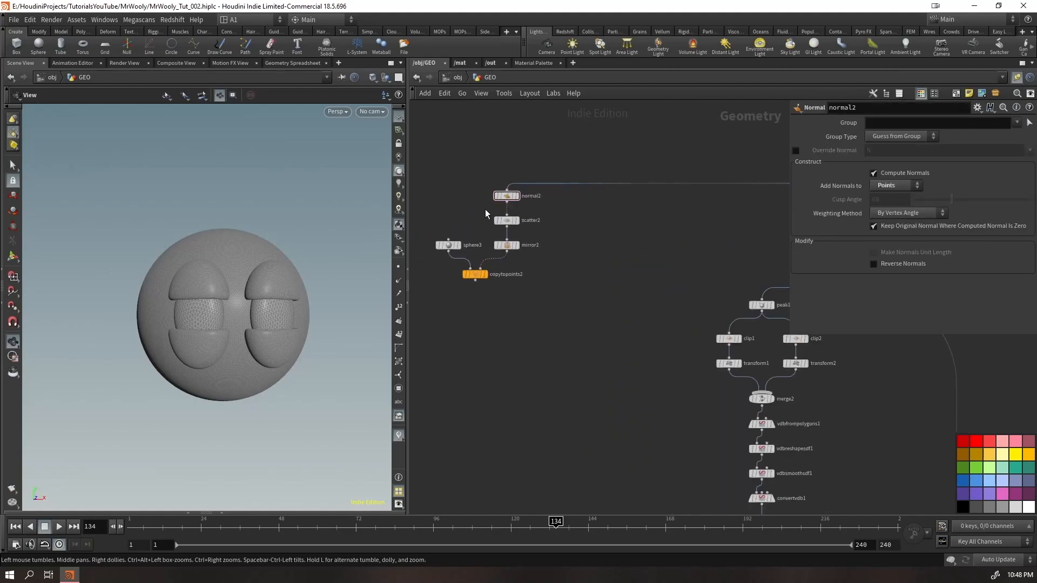
# Display the duplicated copytopoints2 and wire its output into merge1
pyautogui.click(502, 225)
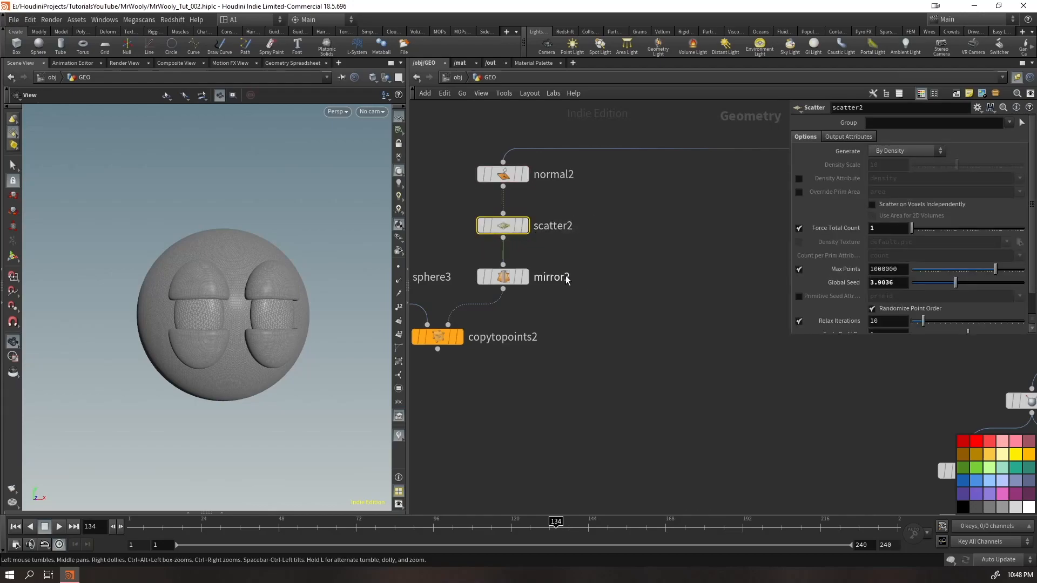
pyautogui.scroll(-4, 575, 291)
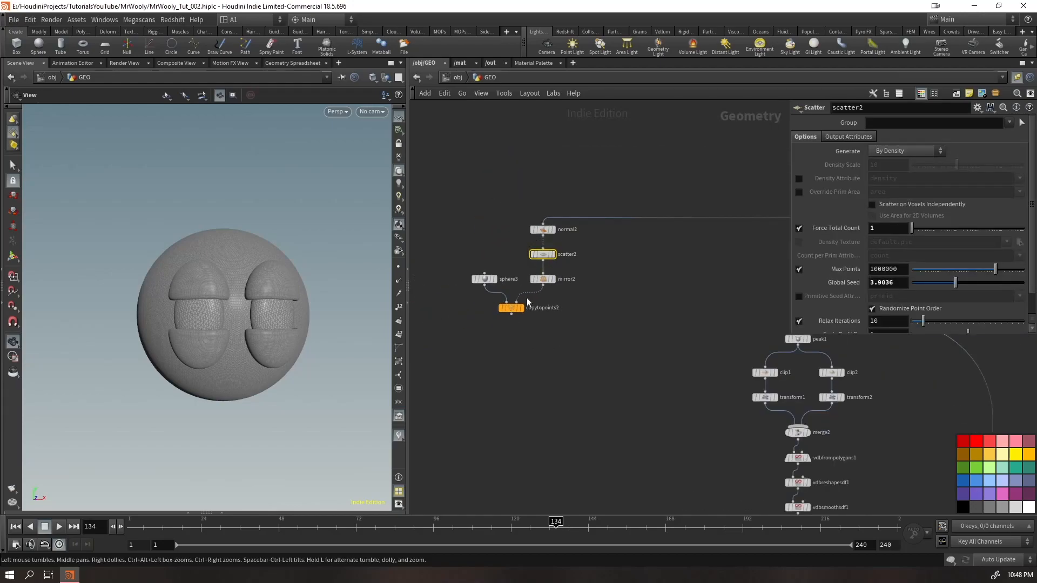
pyautogui.moveTo(520, 308)
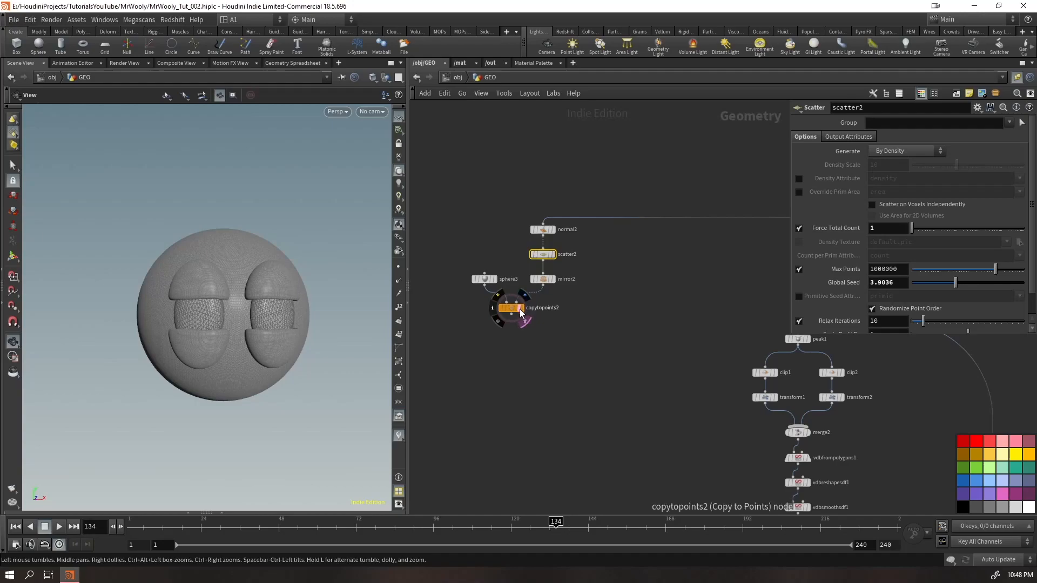
pyautogui.click(517, 303)
pyautogui.moveTo(675, 472); pyautogui.dragTo(475, 194, button='middle')
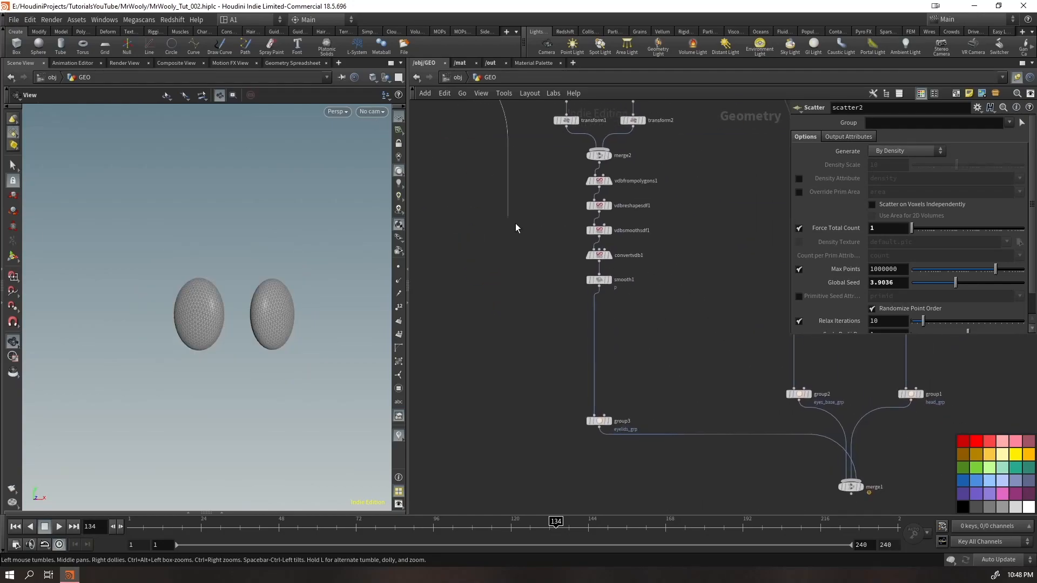
pyautogui.click(835, 465)
# Move merge1 below the group3 node
pyautogui.scroll(-4, 638, 455)
pyautogui.moveTo(543, 313); pyautogui.dragTo(539, 250, button='middle')
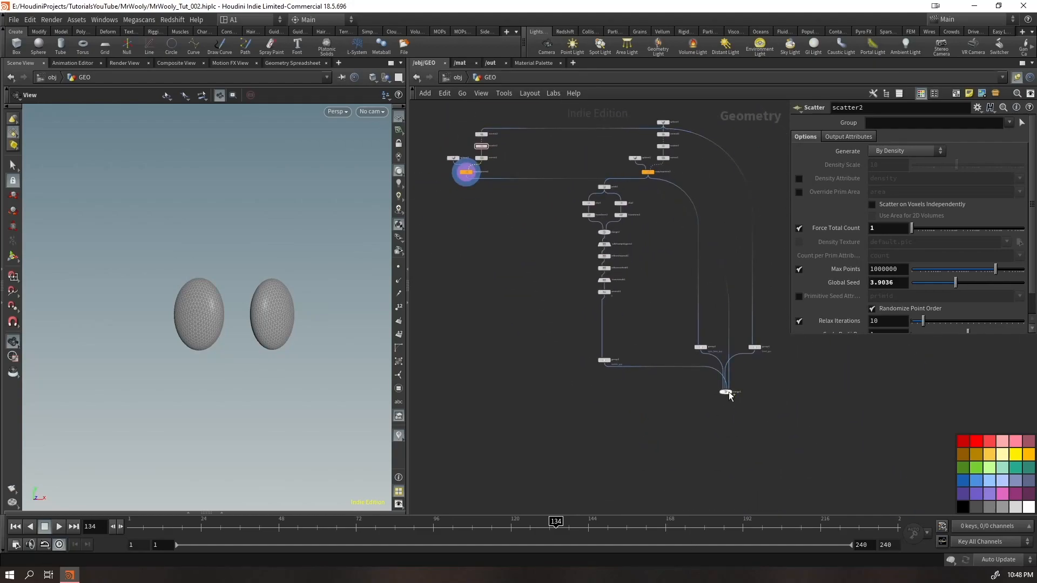
pyautogui.moveTo(725, 396); pyautogui.dragTo(596, 435)
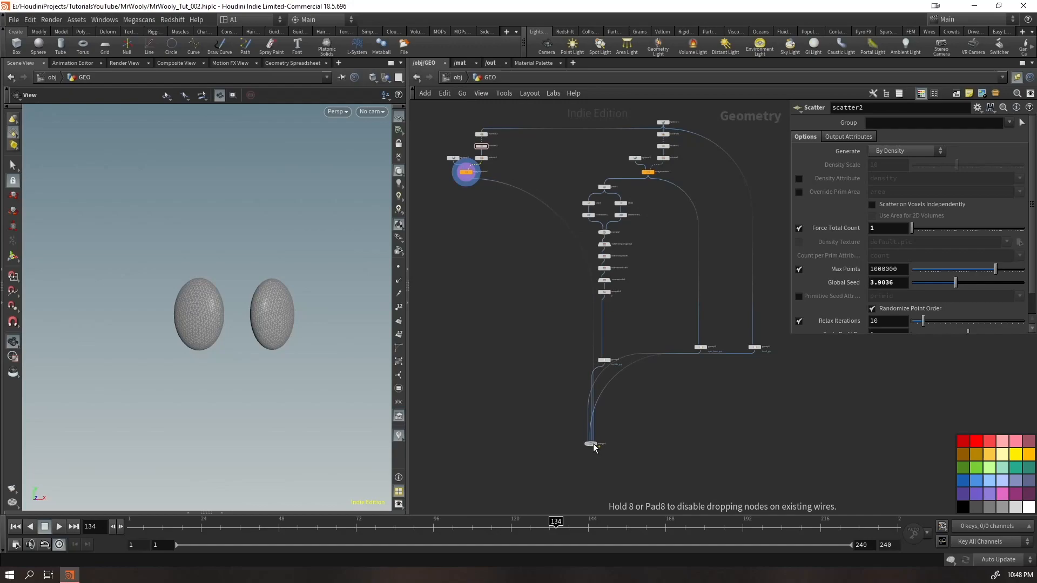
pyautogui.scroll(6, 596, 431)
pyautogui.scroll(-3, 617, 378)
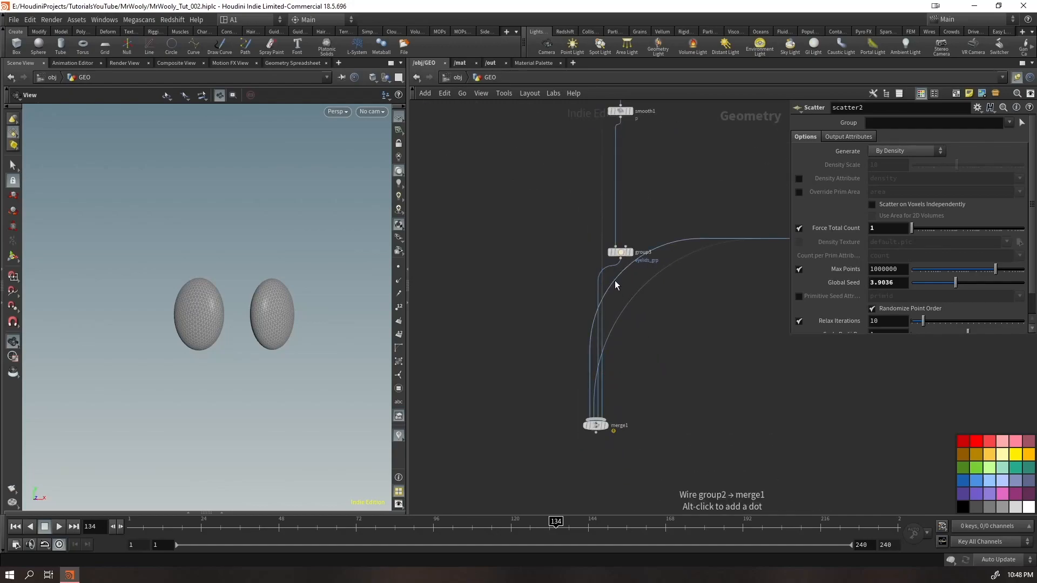
# Reorder the merge1 input wires to copytopoints2, group3, group2, group1 so they no longer cross
pyautogui.scroll(2, 633, 400)
pyautogui.moveTo(598, 241); pyautogui.dragTo(605, 421)
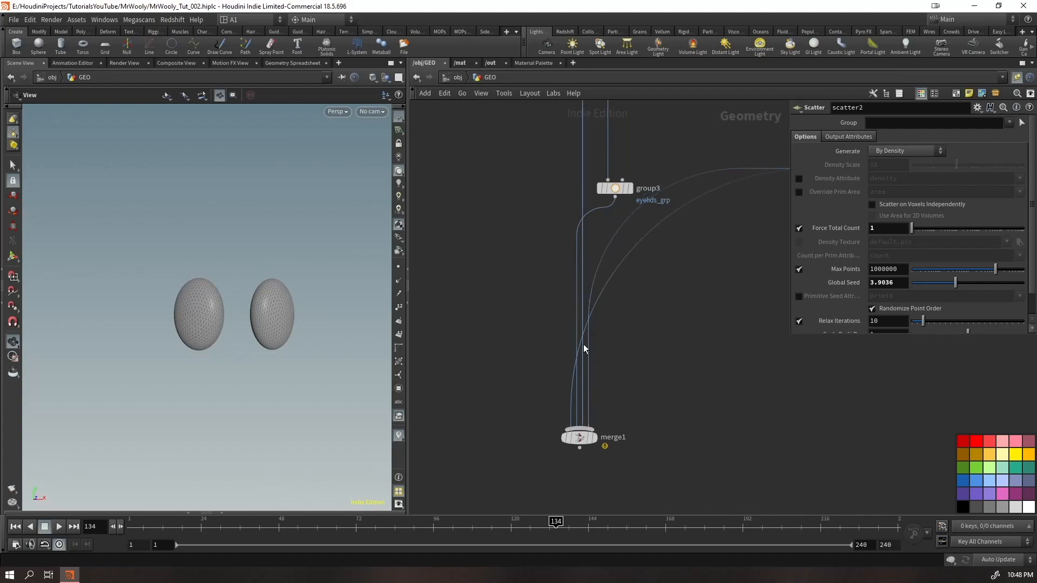
pyautogui.moveTo(596, 210); pyautogui.dragTo(601, 437)
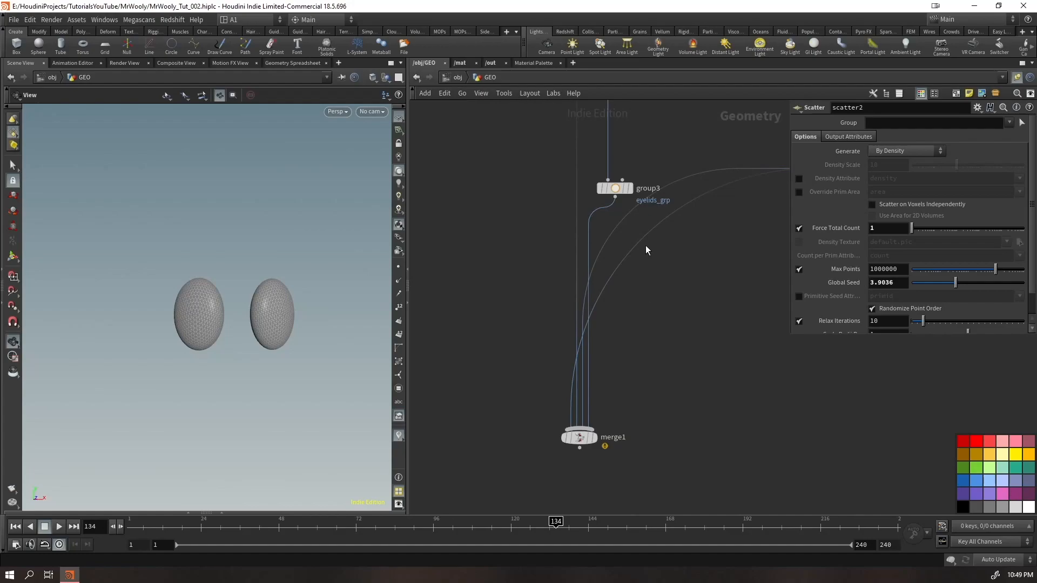
pyautogui.moveTo(641, 241); pyautogui.dragTo(610, 427)
pyautogui.scroll(-2, 621, 414)
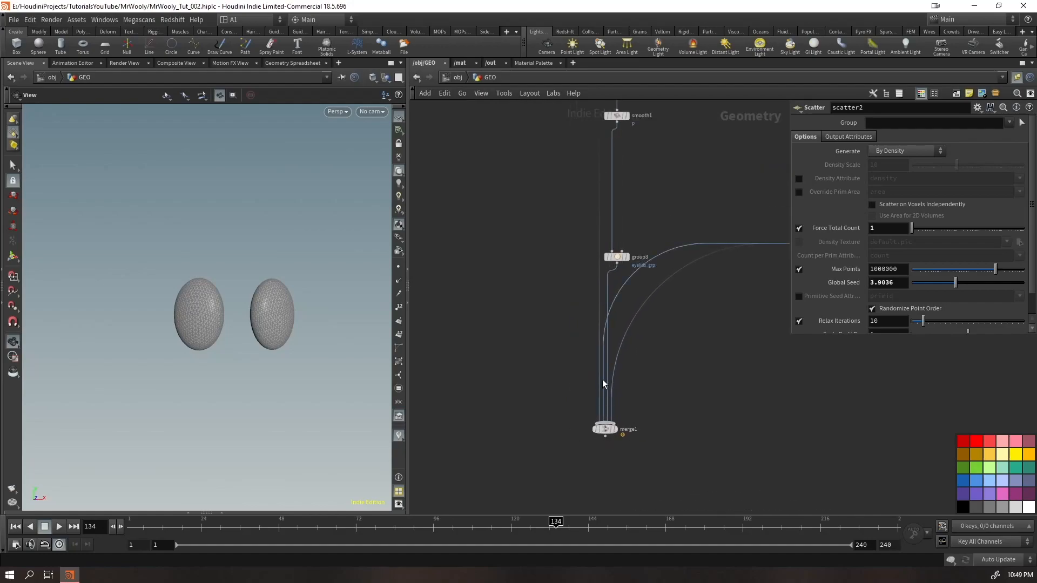
pyautogui.scroll(3, 606, 324)
pyautogui.moveTo(633, 310); pyautogui.dragTo(605, 283, button='middle')
pyautogui.moveTo(596, 254); pyautogui.dragTo(592, 462)
pyautogui.moveTo(628, 285); pyautogui.dragTo(617, 450)
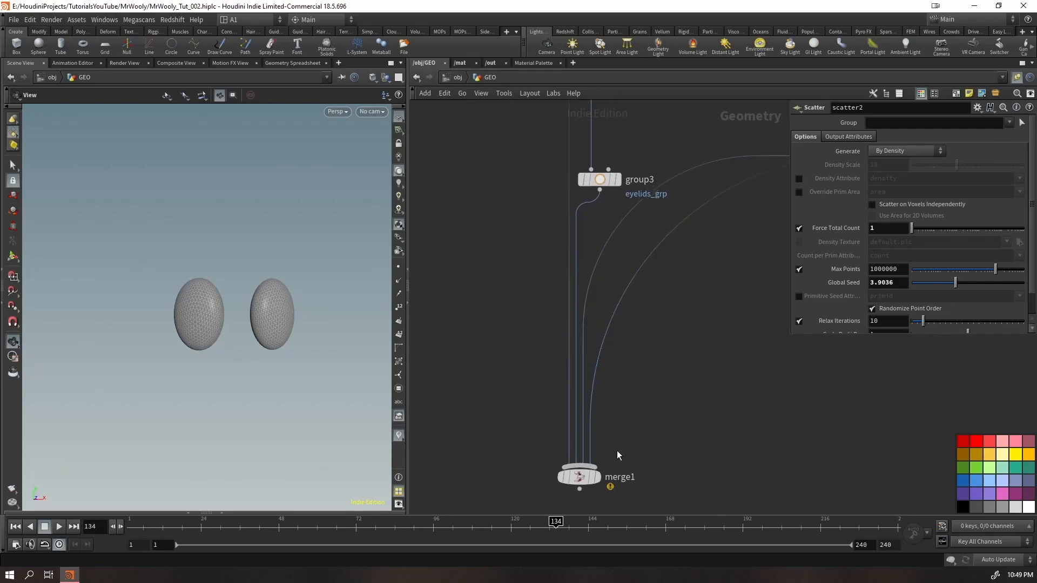
# Move the five duplicated nodes down beside group3, just above merge1
pyautogui.scroll(-3, 619, 433)
pyautogui.moveTo(669, 374); pyautogui.dragTo(728, 464, button='middle')
pyautogui.scroll(-1, 540, 283)
pyautogui.moveTo(522, 256); pyautogui.dragTo(451, 116)
pyautogui.moveTo(483, 174); pyautogui.dragTo(559, 405)
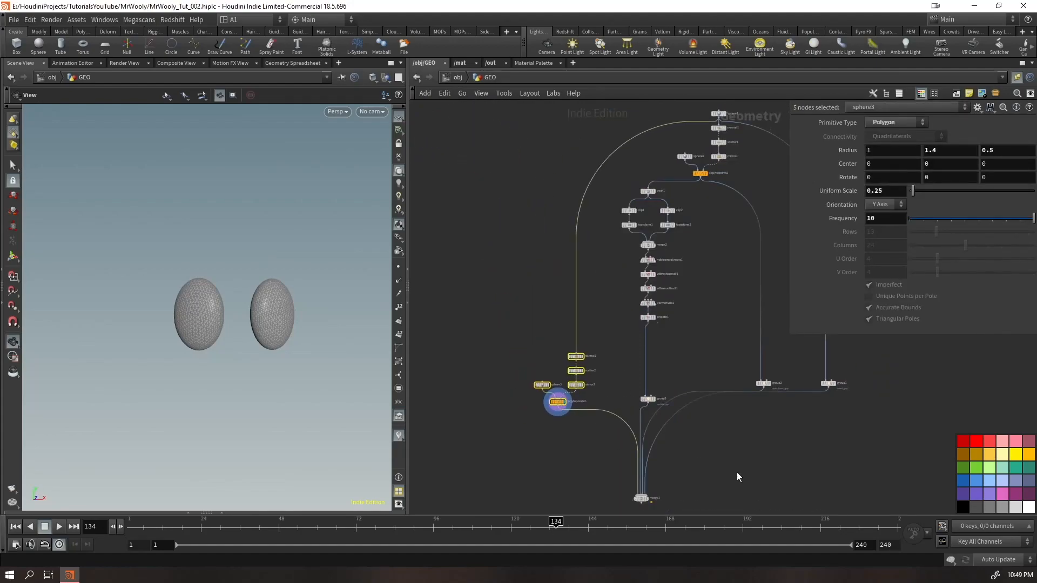
# Reposition merge1 directly beneath group3 and display it to view the whole head
pyautogui.scroll(3, 647, 468)
pyautogui.moveTo(647, 467); pyautogui.dragTo(597, 372, button='middle')
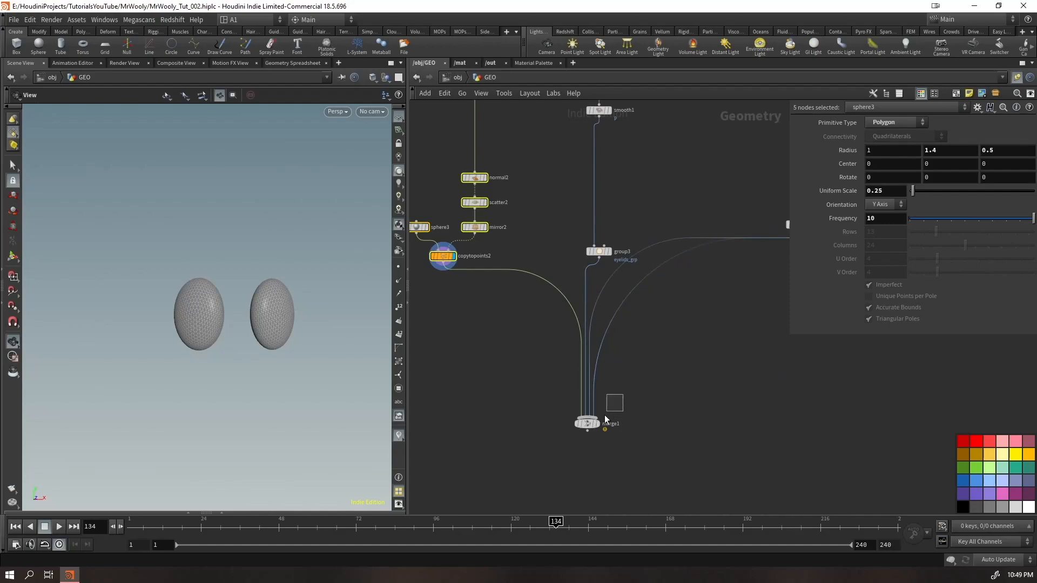
pyautogui.moveTo(612, 408); pyautogui.dragTo(573, 432)
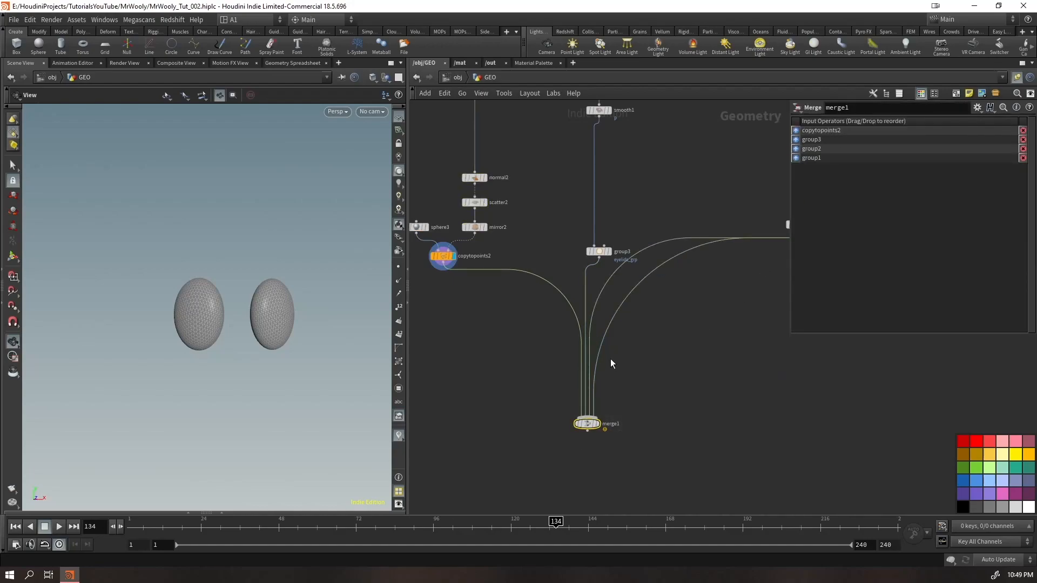
pyautogui.scroll(-4, 526, 354)
pyautogui.moveTo(511, 403); pyautogui.dragTo(523, 357)
pyautogui.moveTo(417, 292); pyautogui.dragTo(644, 424, button='middle')
pyautogui.scroll(4, 645, 419)
pyautogui.moveTo(725, 359); pyautogui.dragTo(634, 335, button='middle')
pyautogui.moveTo(280, 310); pyautogui.dragTo(231, 322)
pyautogui.moveTo(721, 484); pyautogui.dragTo(597, 361, button='middle')
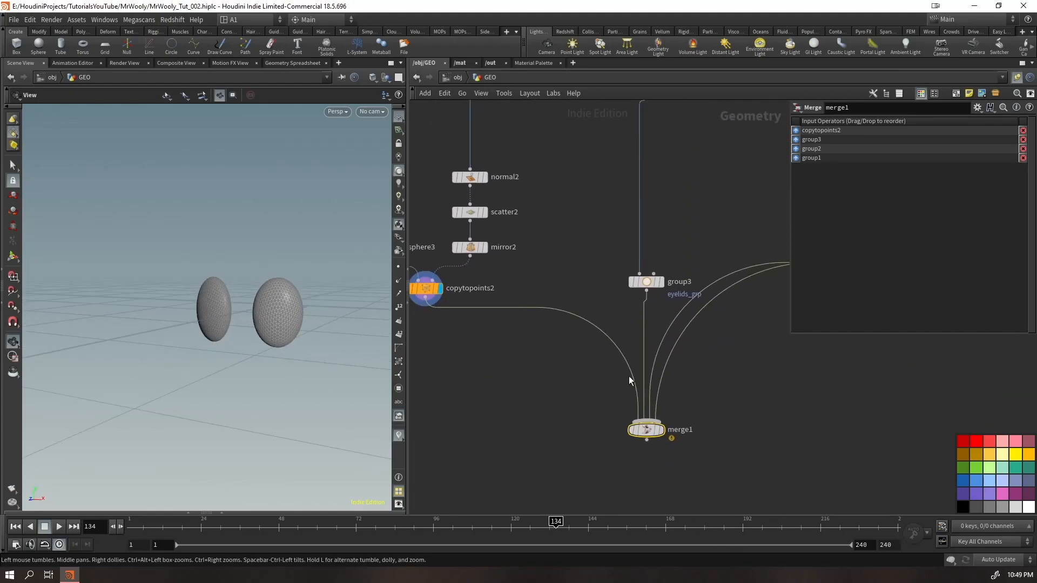
pyautogui.click(661, 430)
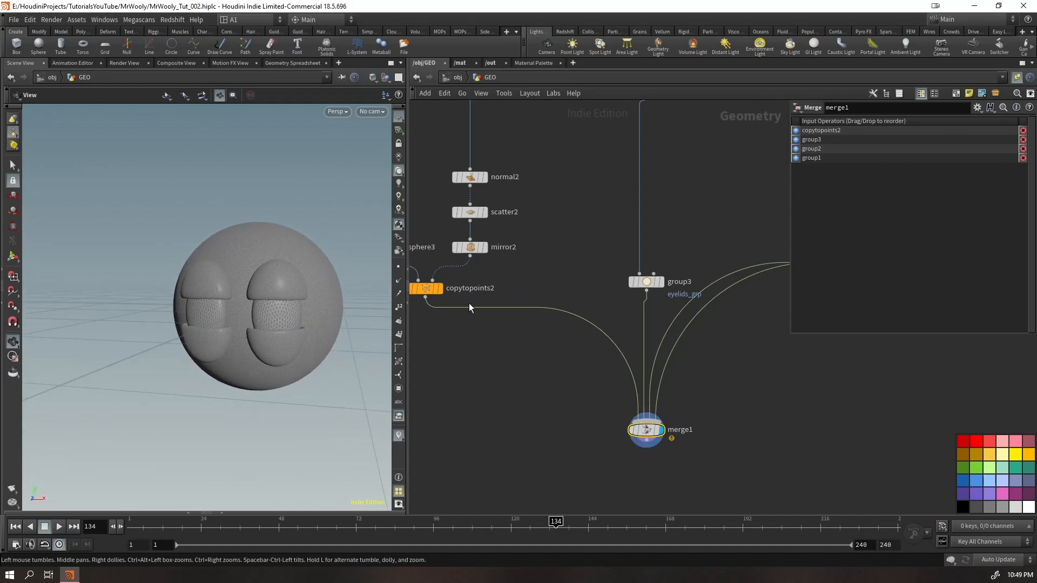
# Set the Y Radius of sphere3 to 1 and its Uniform Scale to 0.15 for the pupils
pyautogui.moveTo(462, 308); pyautogui.dragTo(617, 344, button='middle')
pyautogui.click(541, 283)
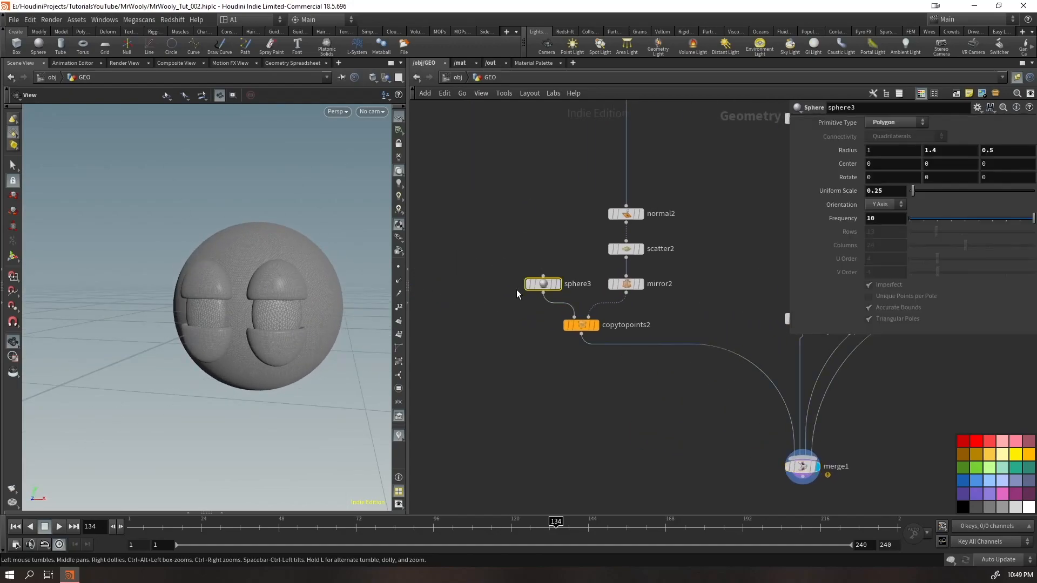
pyautogui.write('1')
pyautogui.press('Return')
pyautogui.click(897, 193)
pyautogui.write('0.15')
pyautogui.press('Return')
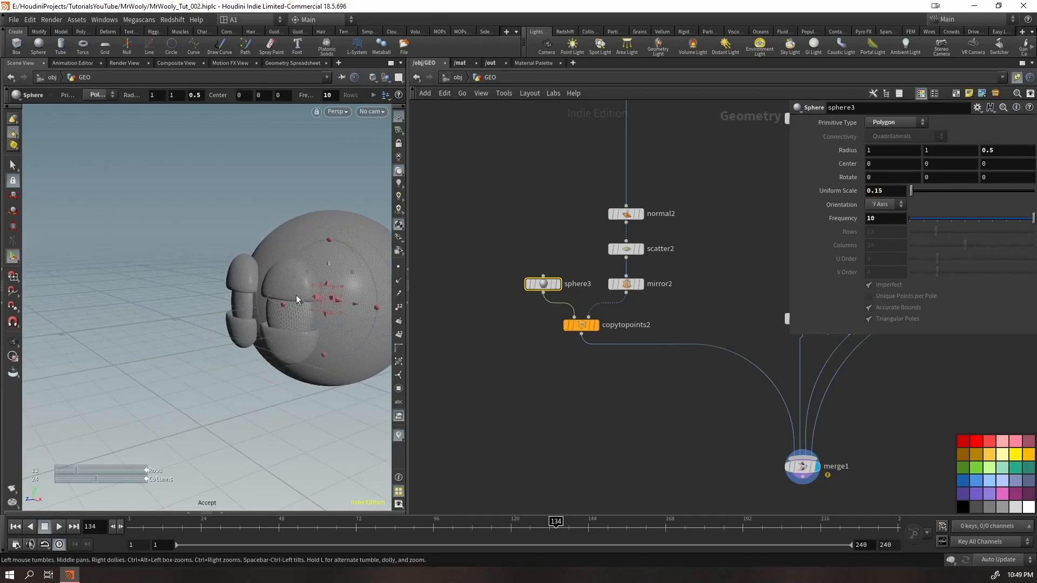
# Set the Z Center of sphere3 to 0.12 so the pupils protrude from the eyes
pyautogui.moveTo(1000, 192); pyautogui.dragTo(1032, 195, button='middle')
pyautogui.keyDown('alt'); pyautogui.moveTo(270, 335); pyautogui.dragTo(329, 310); pyautogui.keyUp('alt')
pyautogui.keyDown('alt'); pyautogui.moveTo(328, 310); pyautogui.dragTo(241, 319, button='right'); pyautogui.keyUp('alt')
pyautogui.keyDown('alt'); pyautogui.moveTo(241, 319); pyautogui.dragTo(178, 358); pyautogui.keyUp('alt')
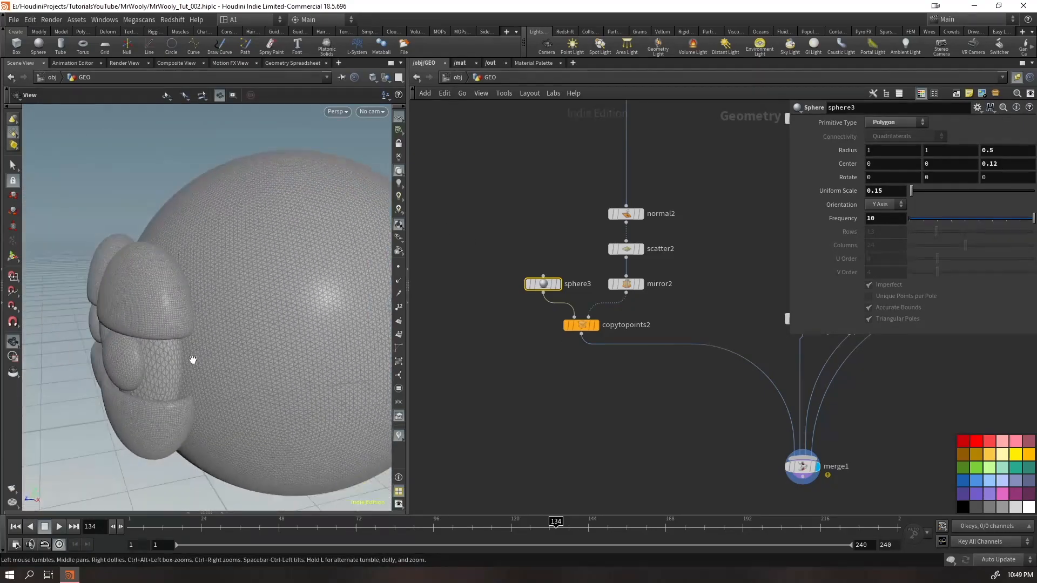
# Copy the Global Seed parameter of scatter1
pyautogui.moveTo(681, 219); pyautogui.dragTo(595, 258)
pyautogui.moveTo(702, 221); pyautogui.dragTo(560, 370, button='middle')
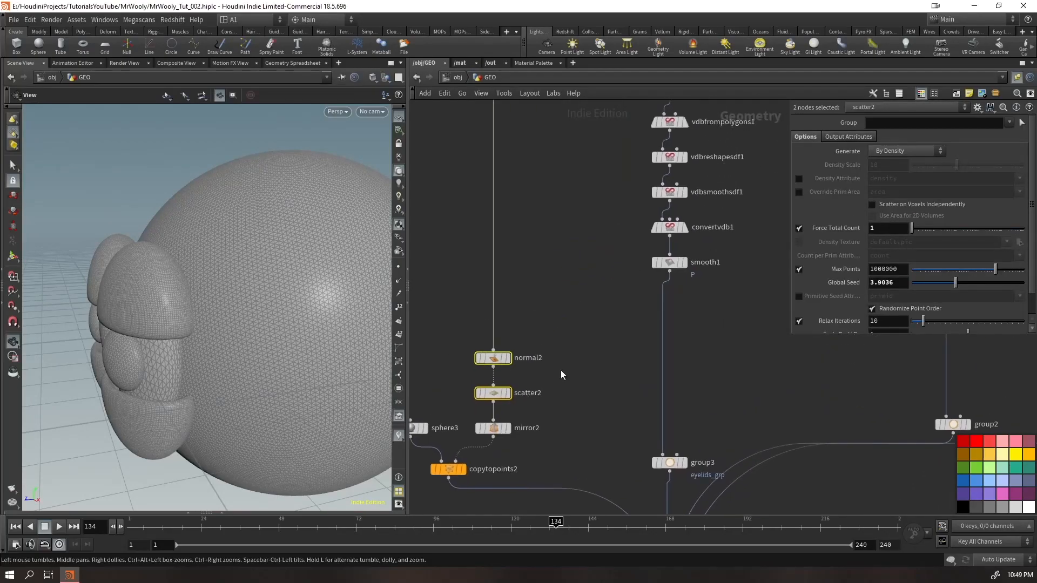
pyautogui.scroll(-4, 573, 367)
pyautogui.scroll(5, 695, 271)
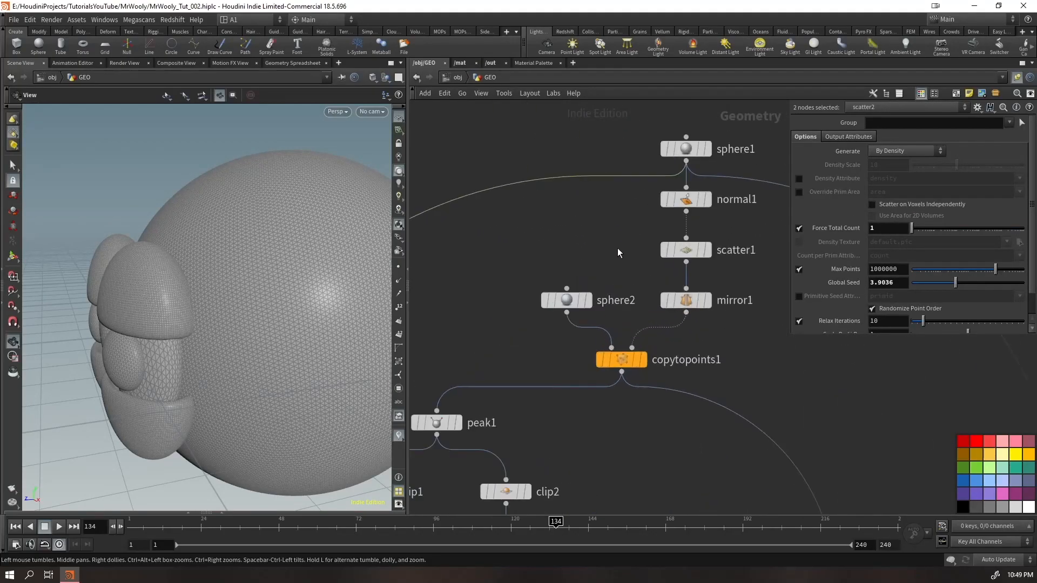
pyautogui.click(685, 250)
pyautogui.rightClick(881, 289)
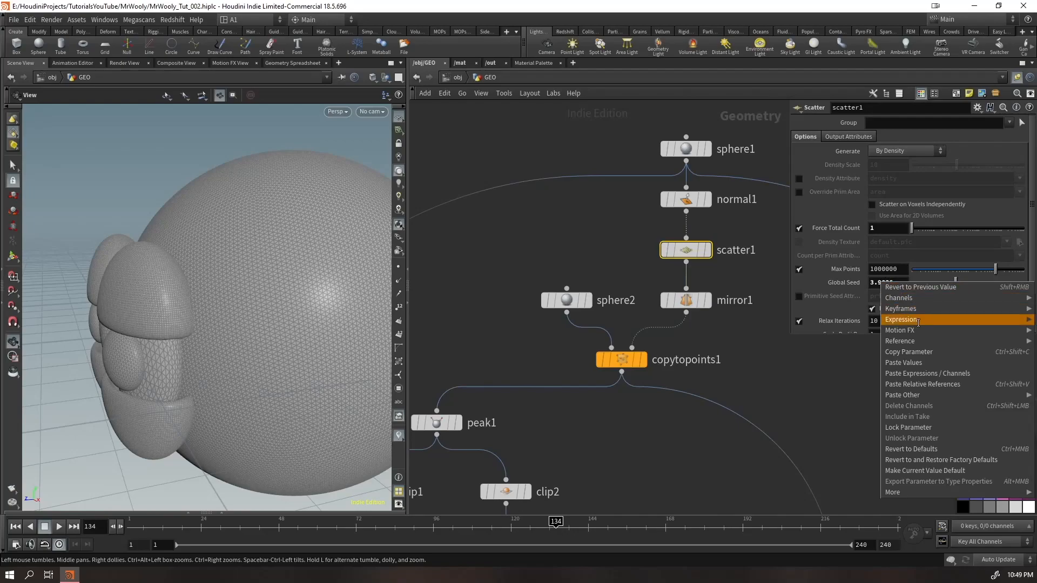
pyautogui.click(916, 355)
# Paste the copied seed as a relative reference into the Global Seed of scatter2
pyautogui.moveTo(645, 448); pyautogui.dragTo(780, 104, button='middle')
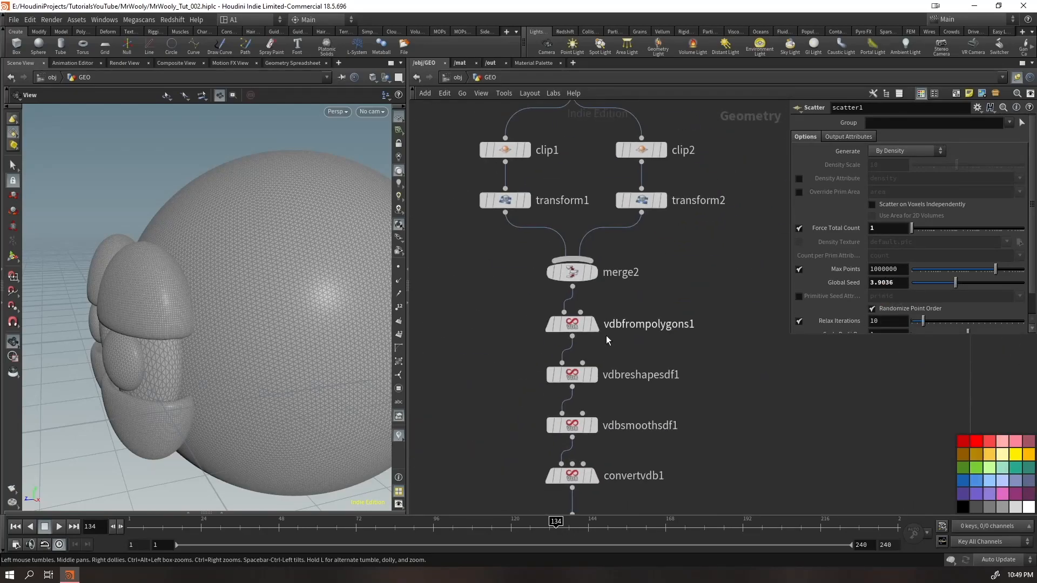
pyautogui.moveTo(672, 253); pyautogui.dragTo(1009, 189, button='middle')
pyautogui.moveTo(747, 505); pyautogui.dragTo(636, 218, button='middle')
pyautogui.click(615, 404)
pyautogui.rightClick(879, 285)
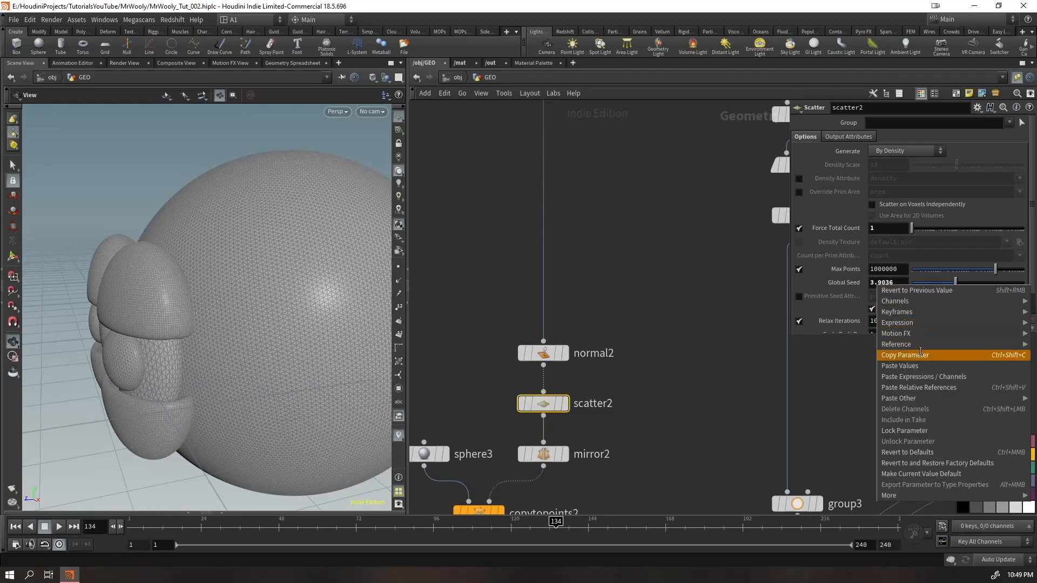
pyautogui.click(919, 387)
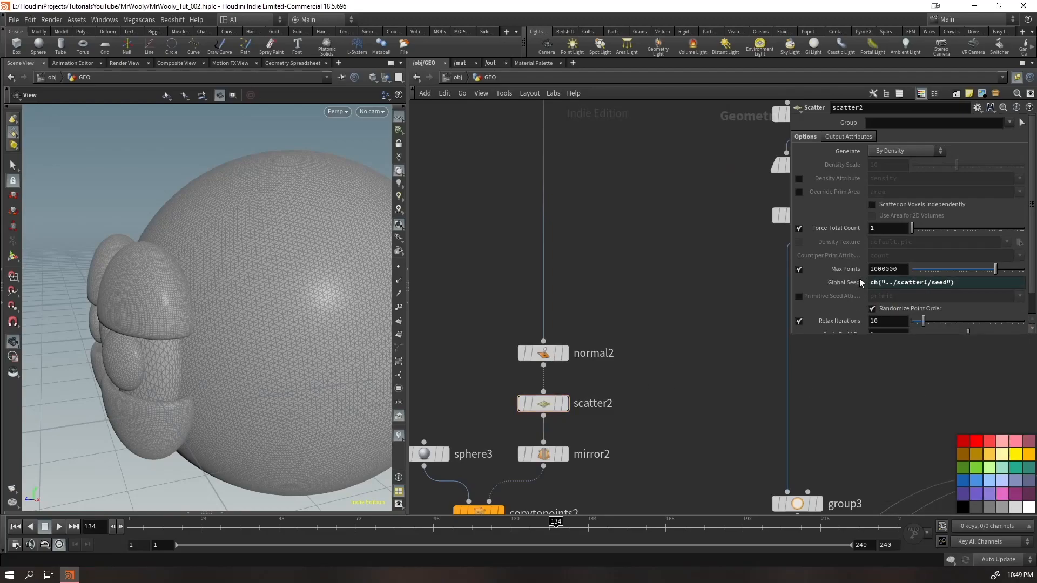
# Try a Global Seed of 2.75 on the linked scatter nodes, inspect the head, and undo the change
pyautogui.scroll(-4, 663, 290)
pyautogui.moveTo(673, 277); pyautogui.dragTo(571, 397, button='middle')
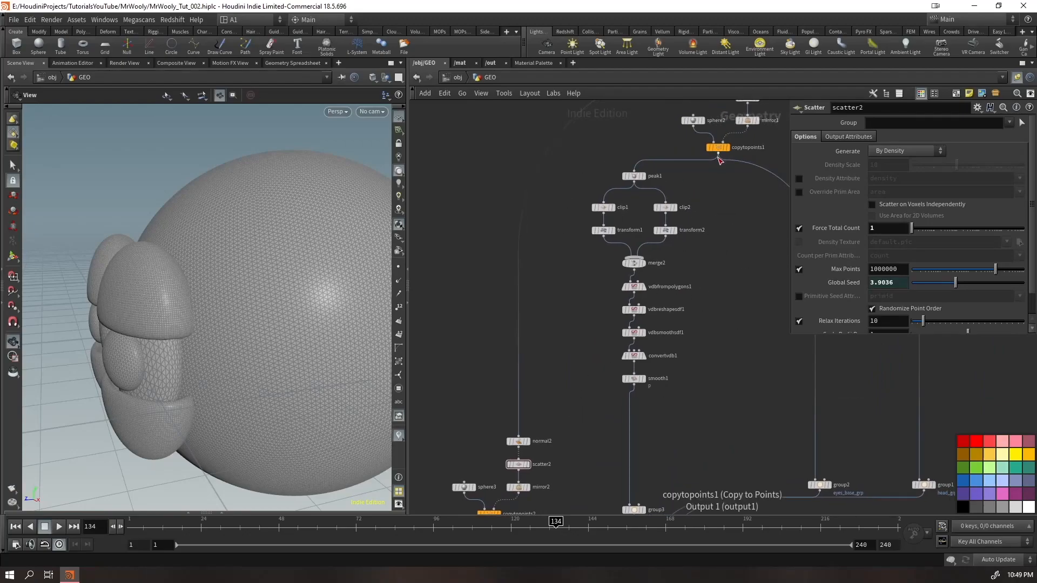
pyautogui.moveTo(698, 202); pyautogui.dragTo(628, 259, button='middle')
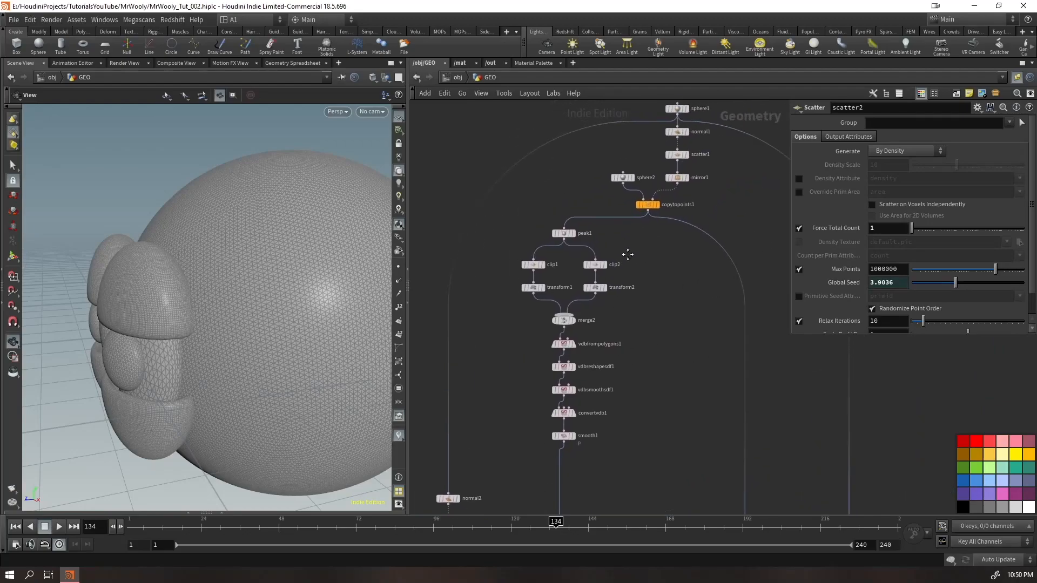
pyautogui.moveTo(952, 290); pyautogui.dragTo(939, 290)
pyautogui.moveTo(162, 278); pyautogui.dragTo(208, 297)
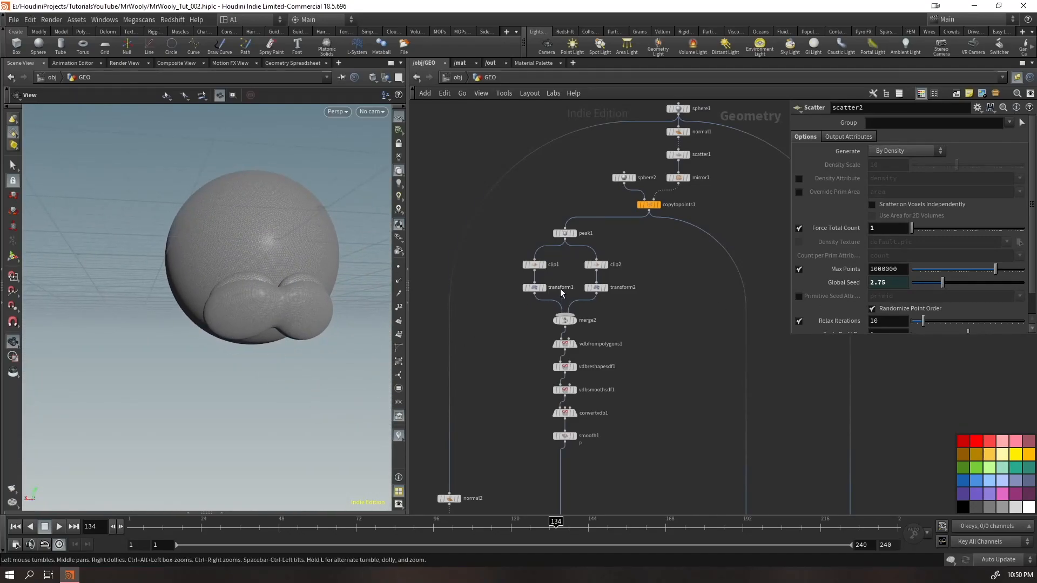
pyautogui.moveTo(537, 265)
pyautogui.hotkey('ctrl', 'z')
pyautogui.moveTo(222, 336); pyautogui.dragTo(412, 296)
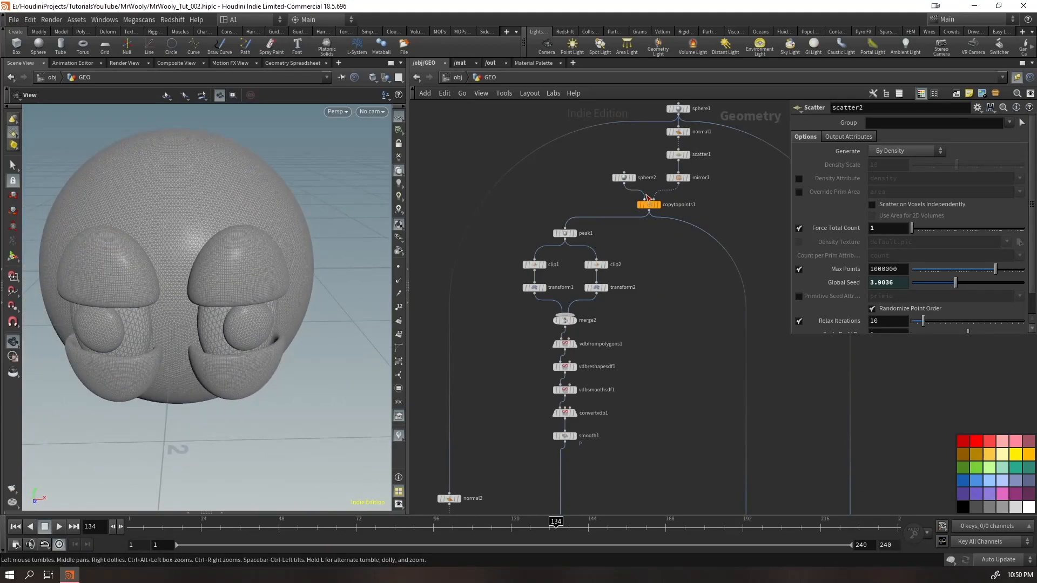
pyautogui.click(679, 110)
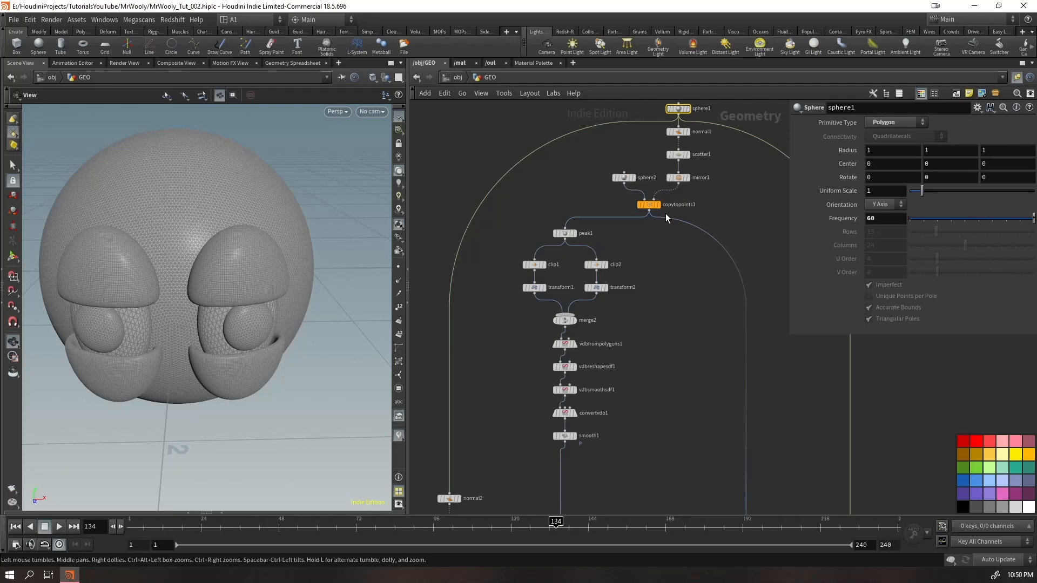
pyautogui.moveTo(732, 172); pyautogui.dragTo(670, 193)
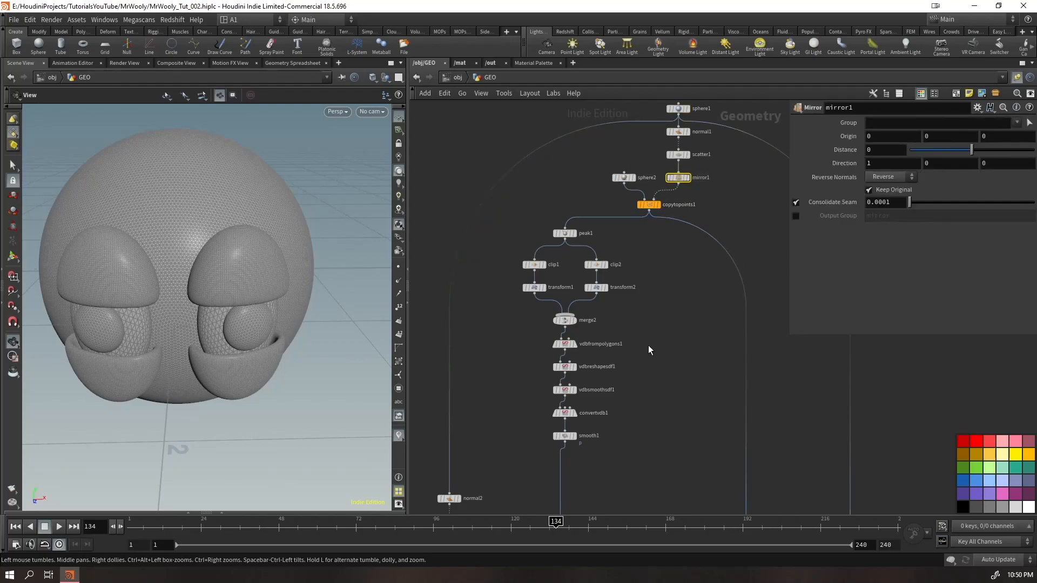
# Insert a Group node below copytopoints2 on the pupil branch and name its group eyes_grp
pyautogui.moveTo(653, 441); pyautogui.dragTo(558, 214, button='middle')
pyautogui.moveTo(573, 468); pyautogui.dragTo(687, 346, button='middle')
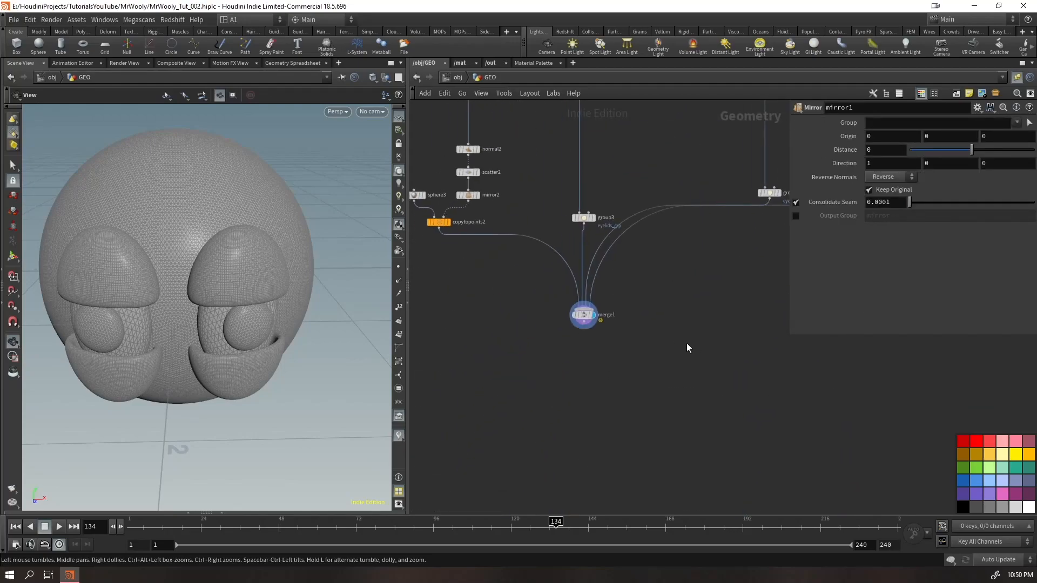
pyautogui.scroll(-3, 716, 275)
pyautogui.moveTo(716, 275); pyautogui.dragTo(635, 394, button='middle')
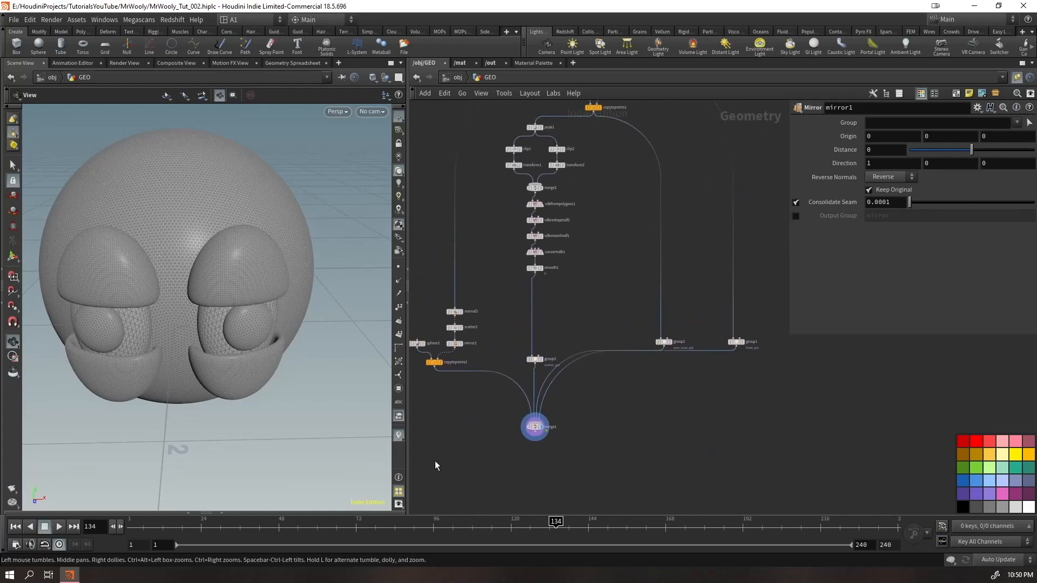
pyautogui.moveTo(476, 365); pyautogui.dragTo(579, 365, button='middle')
pyautogui.moveTo(594, 294); pyautogui.dragTo(529, 329)
pyautogui.click(613, 362)
pyautogui.scroll(5, 637, 349)
pyautogui.scroll(-3, 653, 404)
pyautogui.moveTo(644, 401); pyautogui.dragTo(463, 367)
pyautogui.doubleClick(891, 123)
pyautogui.write('eyes_grp')
pyautogui.press('Return')
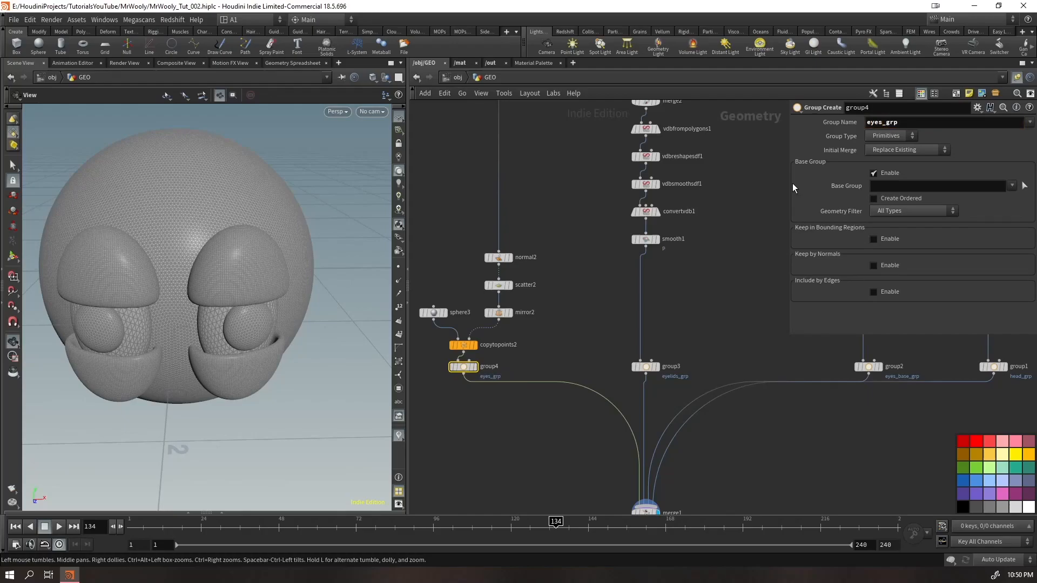
# Add a Color node below the eyes_grp group node and set its color to near-black 0.00625, 0.00625, 0.00625
pyautogui.moveTo(698, 443); pyautogui.dragTo(695, 335, button='middle')
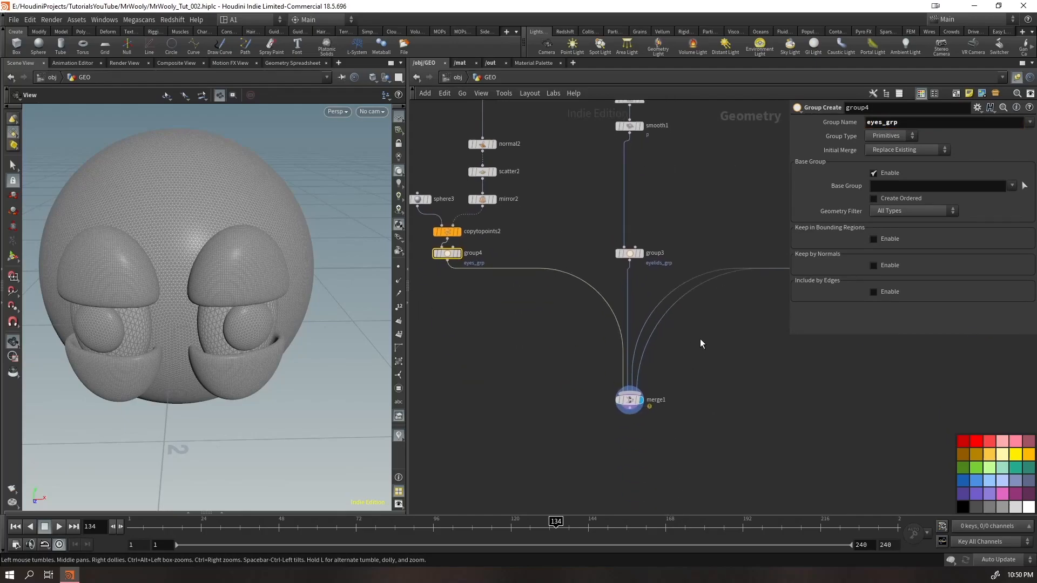
pyautogui.press('Tab')
pyautogui.write('color')
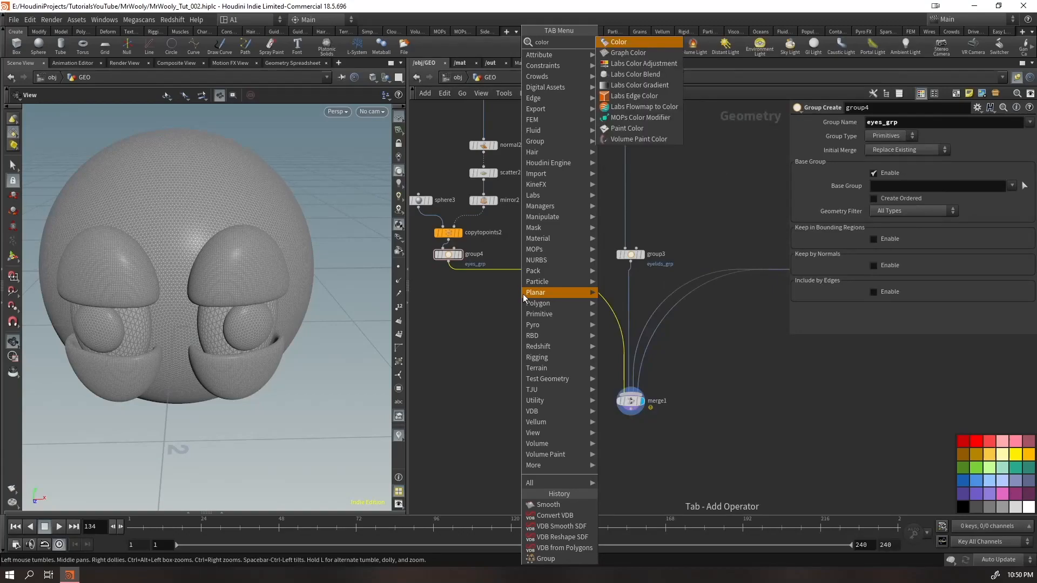
pyautogui.press('Return')
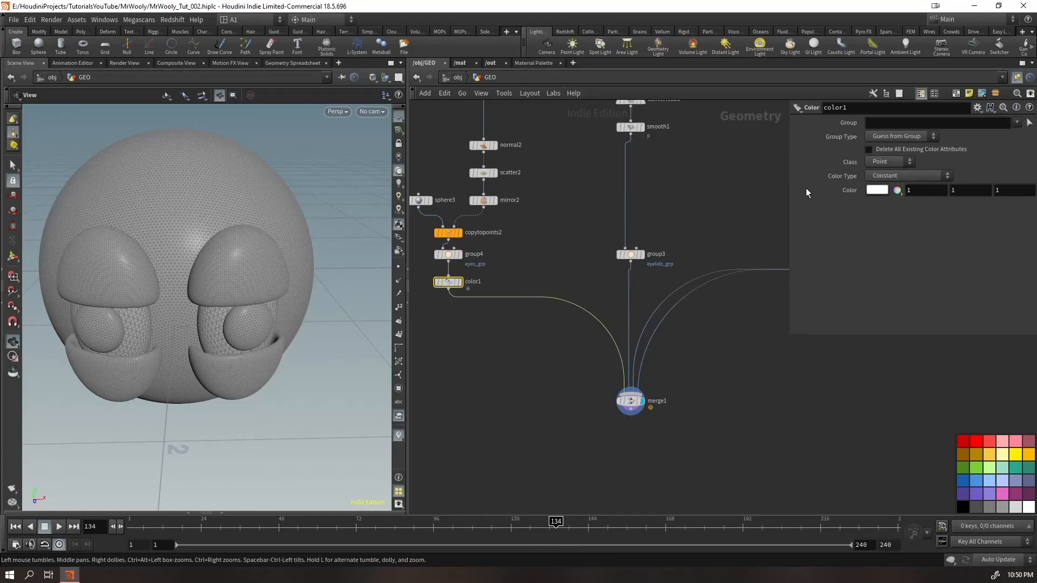
pyautogui.click(878, 190)
pyautogui.click(864, 169)
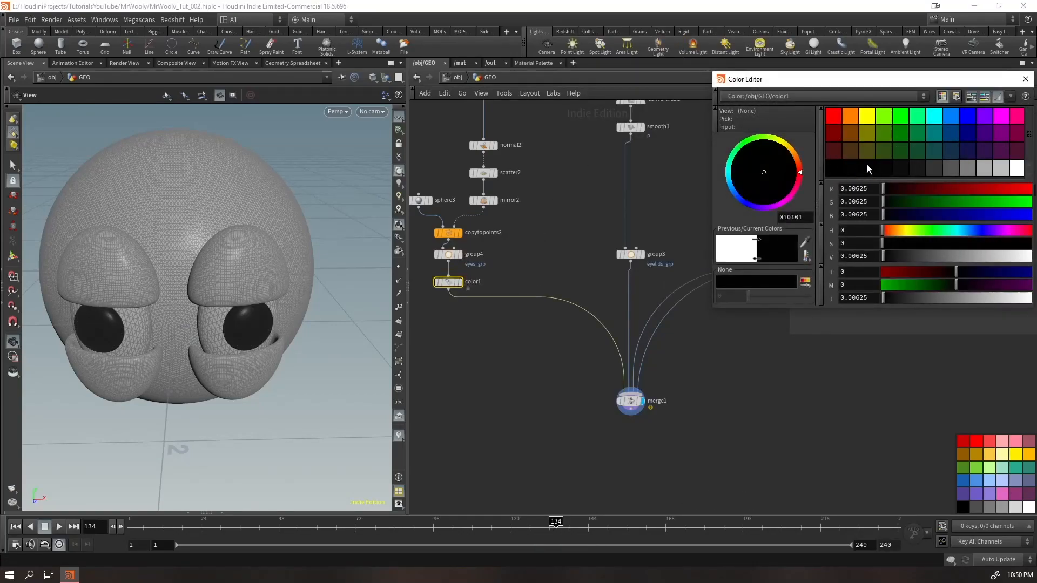
pyautogui.click(1026, 80)
# Duplicate the Color node below the eyelids group with light orange 1, 0.5875, 0.175, and hide the viewport wireframe
pyautogui.keyDown('alt'); pyautogui.moveTo(449, 283); pyautogui.dragTo(628, 274); pyautogui.keyUp('alt')
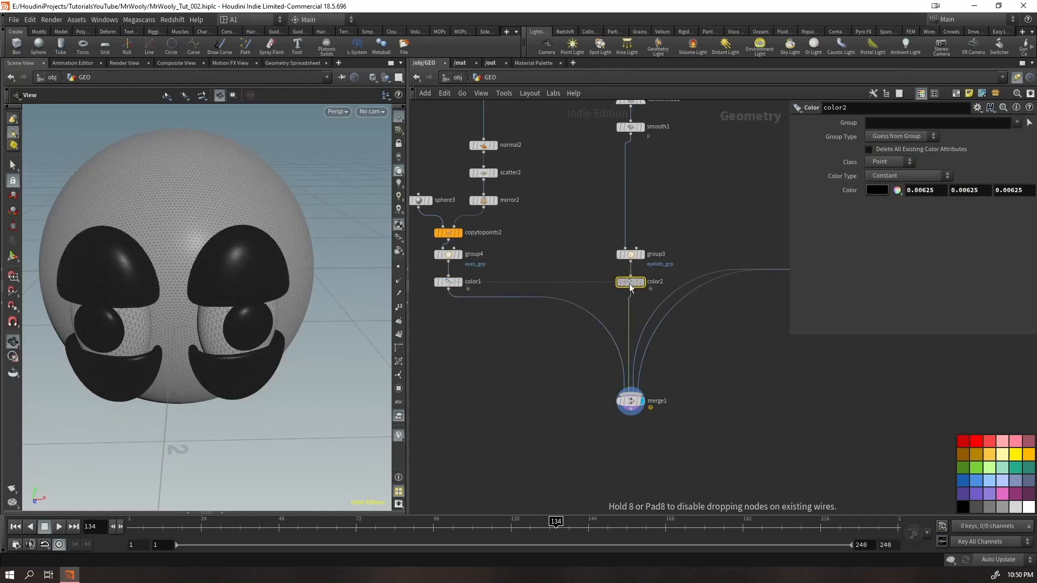
pyautogui.click(877, 191)
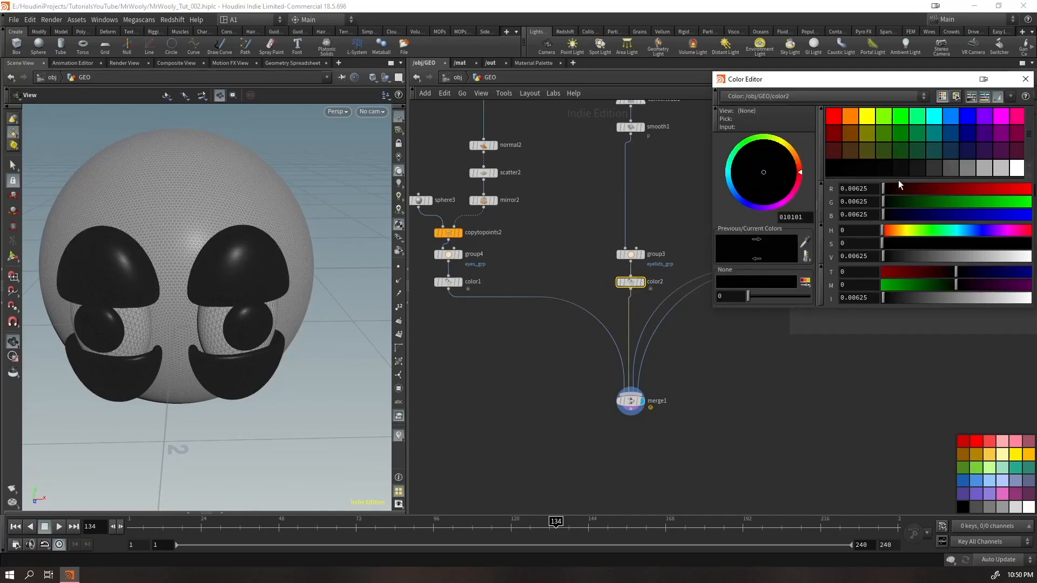
pyautogui.click(846, 116)
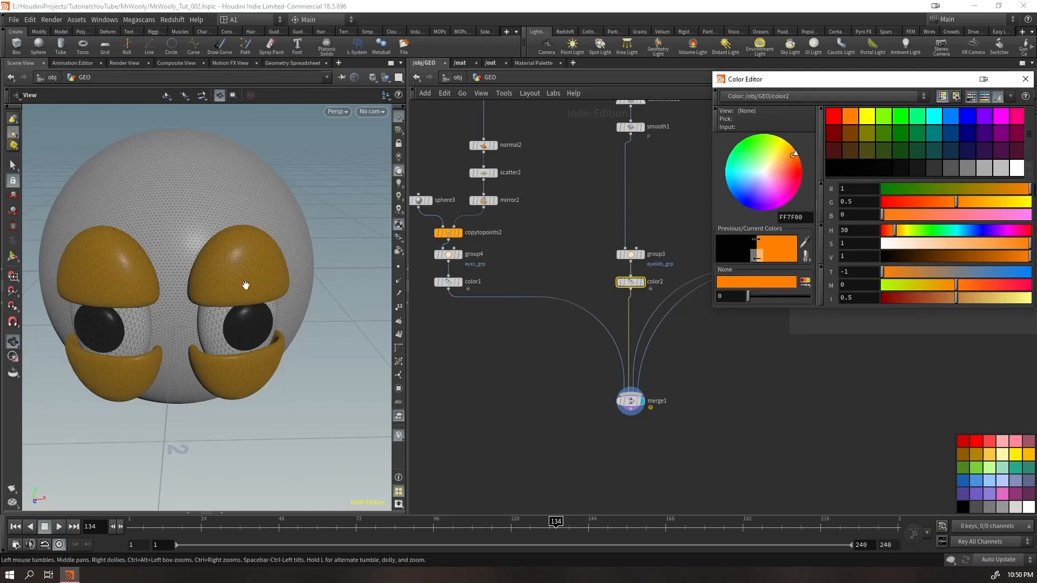
pyautogui.hotkey('shift', 'w')
pyautogui.moveTo(992, 244); pyautogui.dragTo(1004, 243)
pyautogui.click(1026, 79)
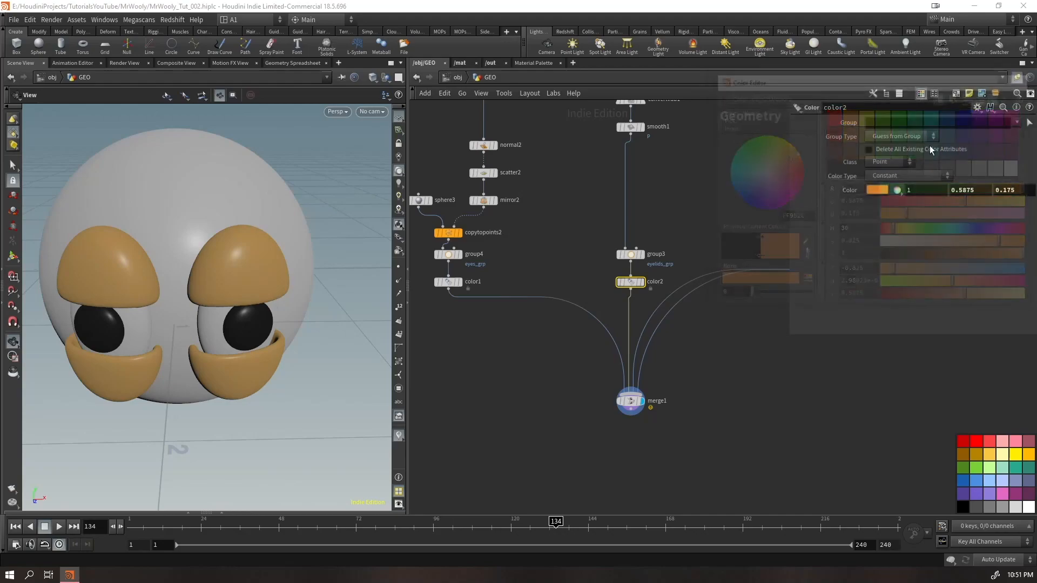
# Duplicate the orange Color node onto the eyes_base_grp branch, set it to white, and save the scene
pyautogui.keyDown('alt'); pyautogui.moveTo(630, 279); pyautogui.dragTo(689, 278); pyautogui.keyUp('alt')
pyautogui.hotkey('ctrl', 's')
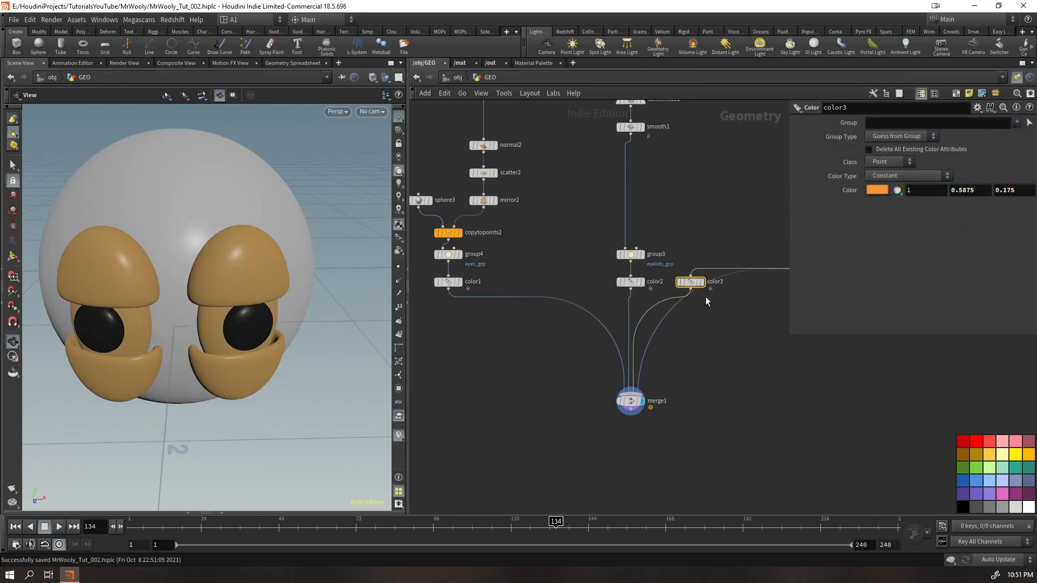
pyautogui.click(876, 191)
pyautogui.click(1017, 171)
pyautogui.click(1026, 79)
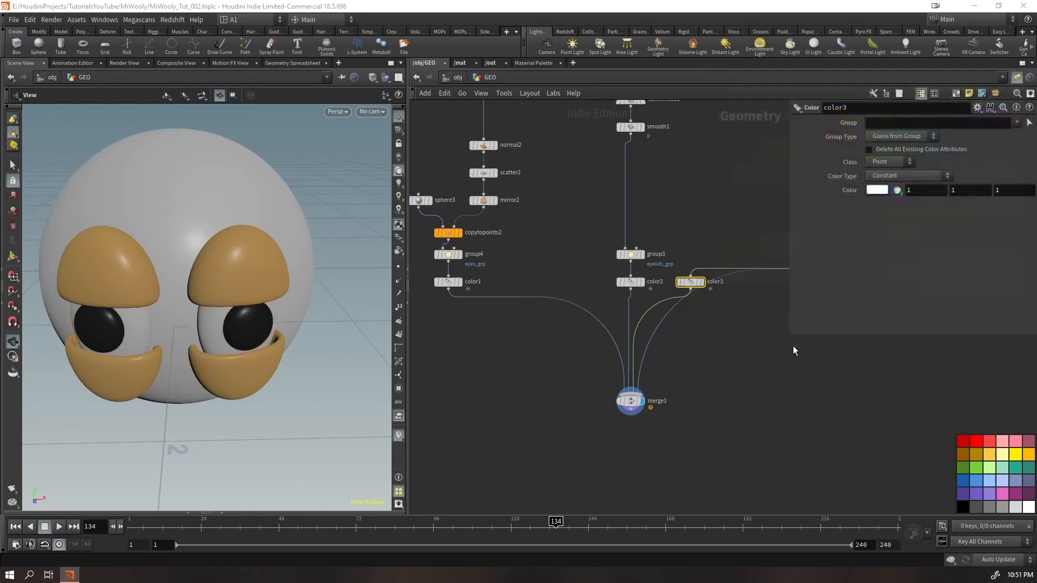
# Duplicate the white Color node below the head group and wire it between that group and merge1
pyautogui.moveTo(777, 376); pyautogui.dragTo(568, 409, button='middle')
pyautogui.moveTo(484, 316); pyautogui.dragTo(769, 317)
pyautogui.click(769, 322)
pyautogui.press('Escape')
pyautogui.click(668, 371)
pyautogui.hotkey('ctrl', 'z')
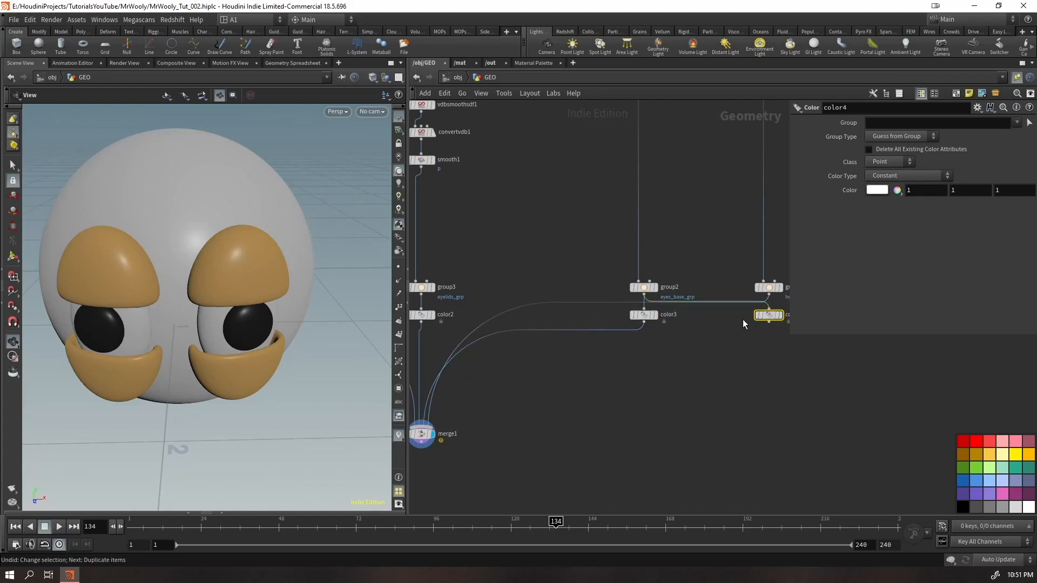
pyautogui.click(768, 296)
pyautogui.click(769, 309)
pyautogui.moveTo(577, 303); pyautogui.dragTo(729, 428)
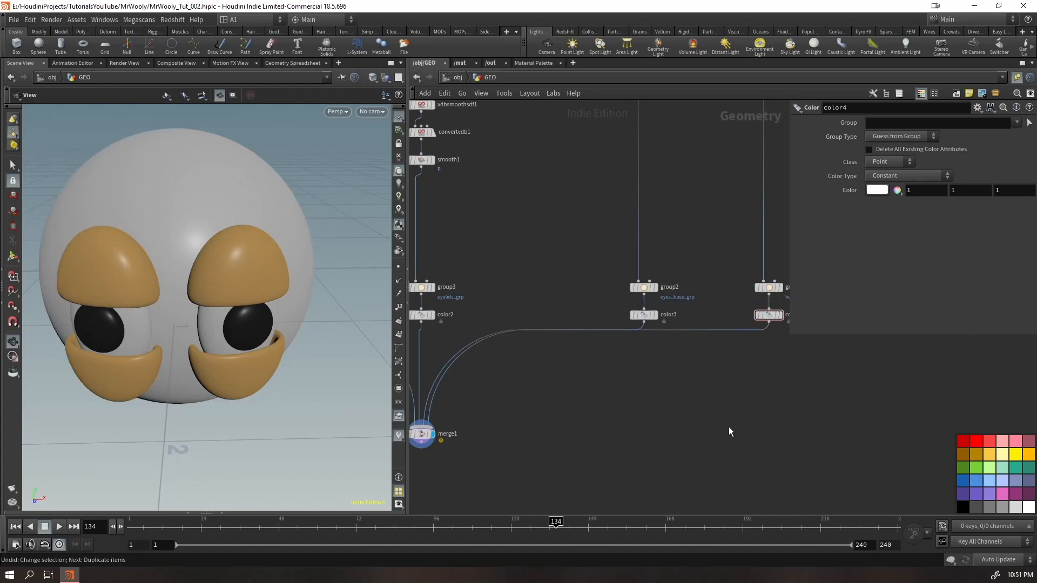
pyautogui.click(759, 330)
# Set the head's Color node to orange 1, 0.5, 0 and inspect the whole head from a distance
pyautogui.click(877, 189)
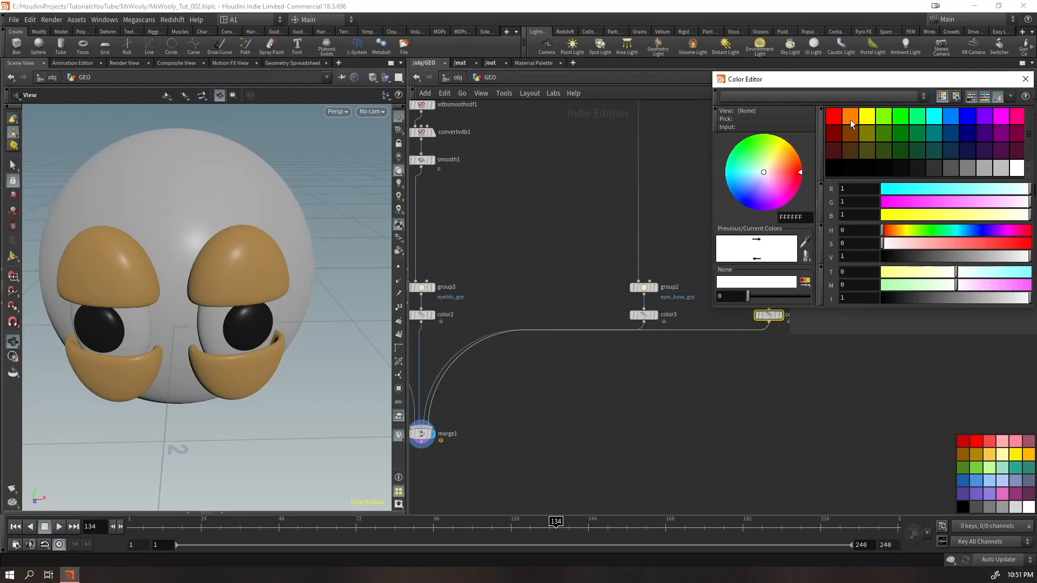
pyautogui.click(850, 115)
pyautogui.moveTo(112, 292); pyautogui.dragTo(62, 270)
pyautogui.moveTo(63, 271); pyautogui.dragTo(173, 363, button='right')
pyautogui.moveTo(173, 363); pyautogui.dragTo(240, 284)
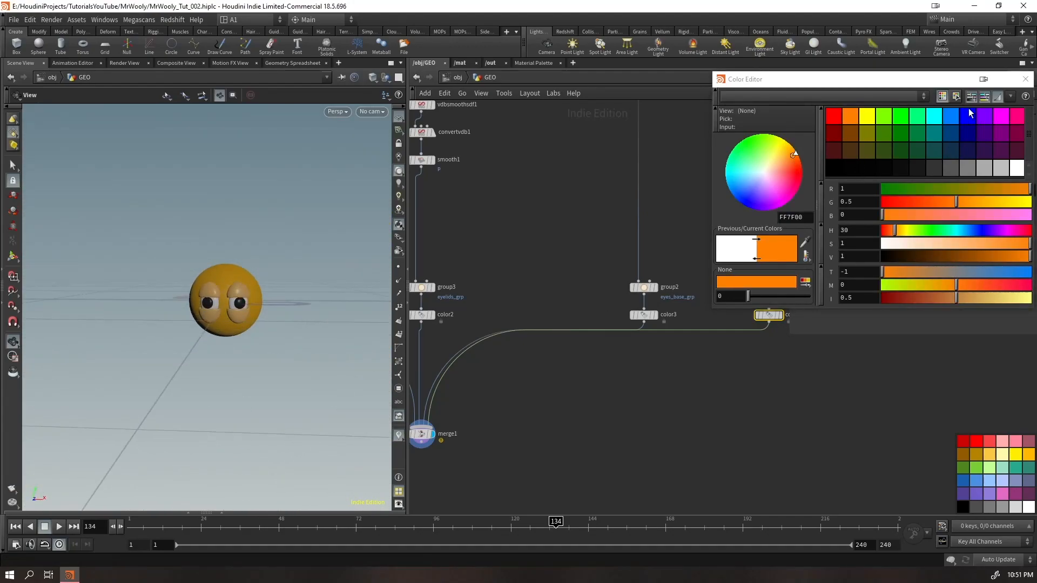
pyautogui.click(1025, 79)
# Move the pupil branch and all the group and Color nodes up, closer to the eyelid chain
pyautogui.moveTo(543, 460); pyautogui.dragTo(757, 409, button='middle')
pyautogui.press('h')
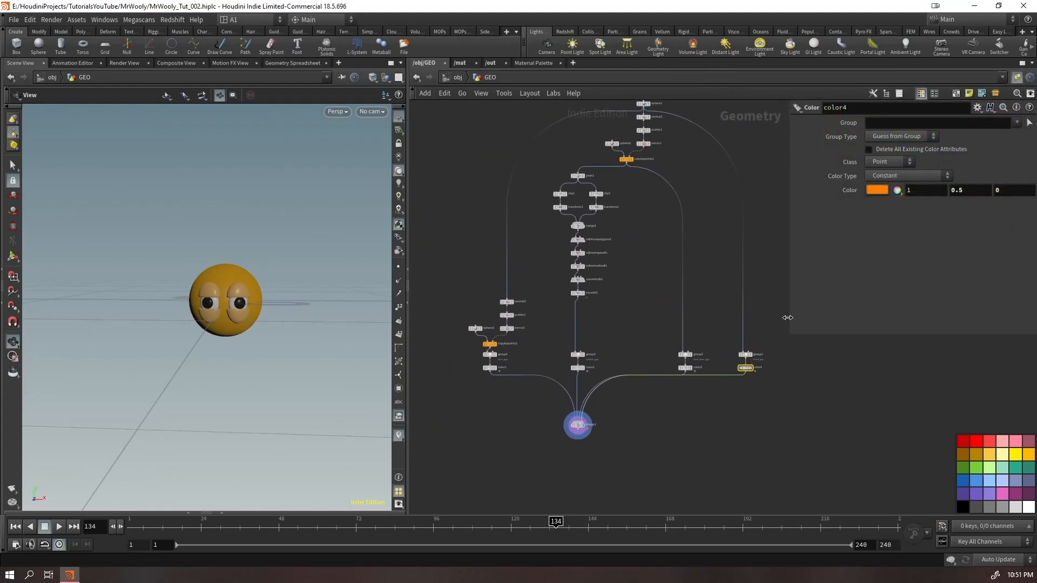
pyautogui.moveTo(781, 308); pyautogui.dragTo(468, 404)
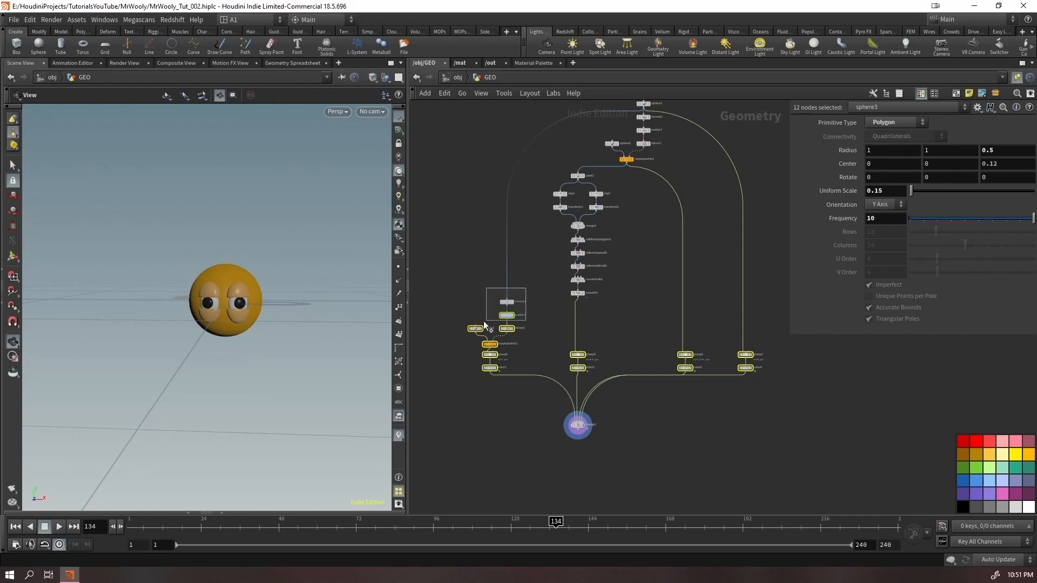
pyautogui.keyDown('shift'); pyautogui.moveTo(489, 320); pyautogui.dragTo(488, 320); pyautogui.keyUp('shift')
pyautogui.moveTo(578, 354); pyautogui.dragTo(577, 307)
pyautogui.click(543, 313)
# Align the lower nodes of the eyelid, eye base, head and pupil branches into one tidy row
pyautogui.moveTo(562, 223); pyautogui.dragTo(609, 320)
pyautogui.moveTo(573, 267); pyautogui.dragTo(633, 317)
pyautogui.moveTo(636, 277); pyautogui.dragTo(578, 228)
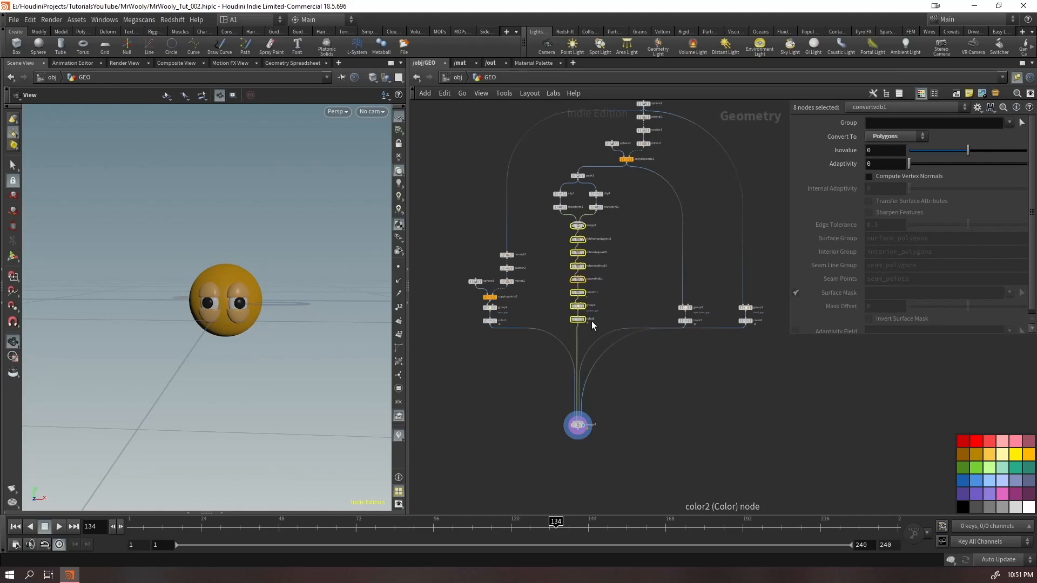
pyautogui.moveTo(760, 291); pyautogui.dragTo(683, 324)
pyautogui.click(621, 374)
pyautogui.moveTo(468, 305); pyautogui.dragTo(516, 246)
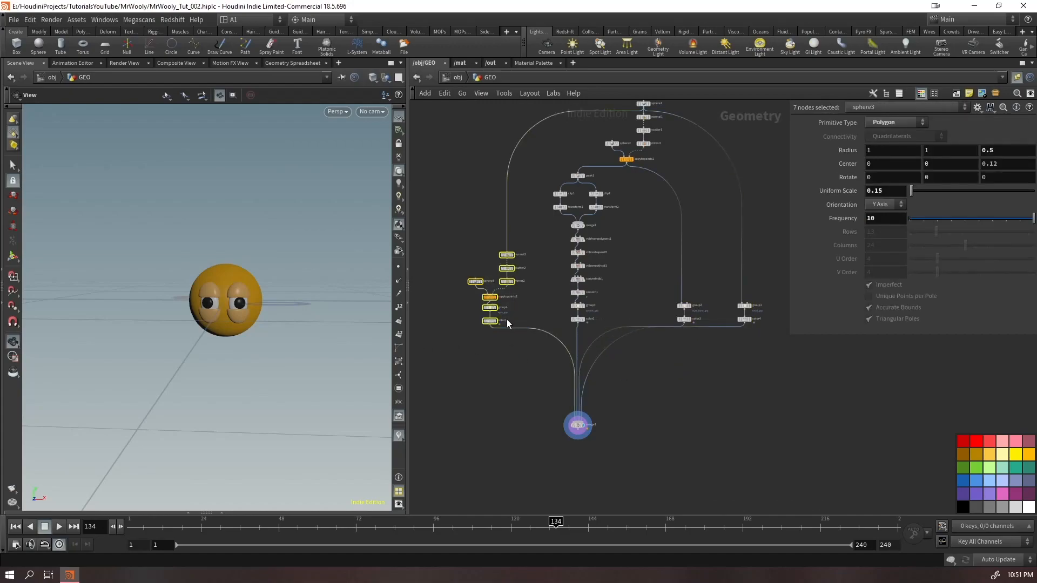
pyautogui.moveTo(492, 327); pyautogui.dragTo(486, 323)
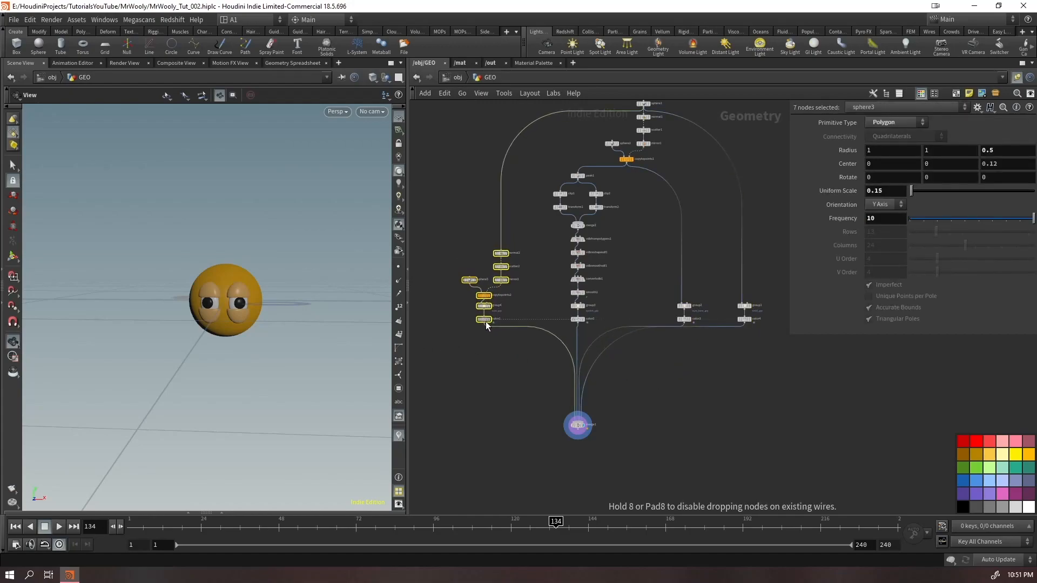
# Move the sphere1 to copytopoints1 nodes so they sit directly above the eyelid chain
pyautogui.moveTo(654, 312); pyautogui.dragTo(645, 415, button='middle')
pyautogui.moveTo(671, 173); pyautogui.dragTo(565, 270)
pyautogui.click(642, 387)
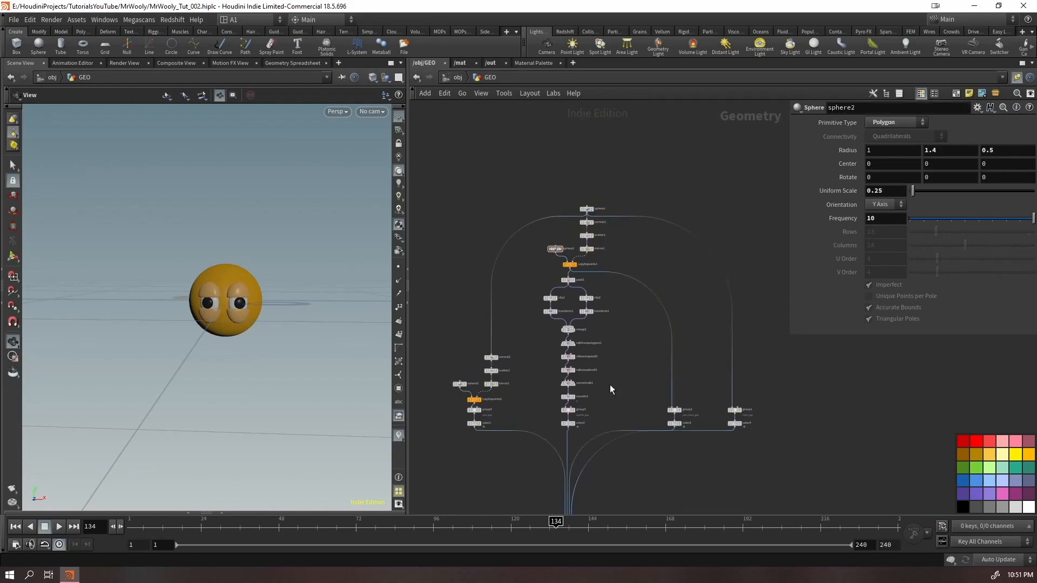
pyautogui.scroll(6, 547, 229)
pyautogui.moveTo(694, 128); pyautogui.dragTo(512, 356)
pyautogui.moveTo(606, 340); pyautogui.dragTo(600, 347)
pyautogui.click(544, 379)
pyautogui.scroll(-4, 503, 440)
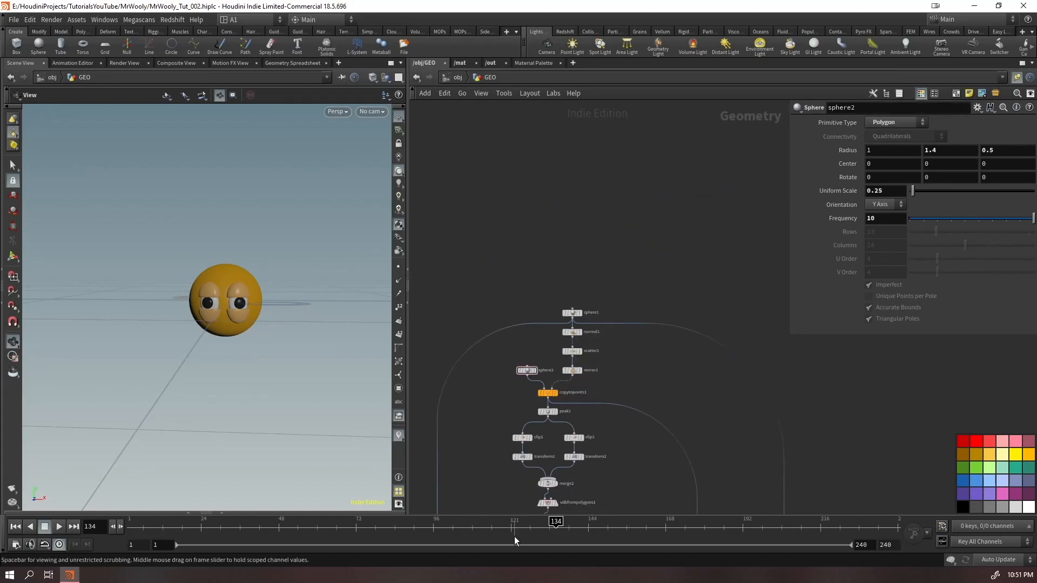
# Append a Null node below merge1
pyautogui.moveTo(604, 503); pyautogui.dragTo(581, 218, button='middle')
pyautogui.moveTo(557, 418); pyautogui.dragTo(621, 345, button='middle')
pyautogui.moveTo(656, 384); pyautogui.dragTo(546, 449)
pyautogui.press('Tab')
pyautogui.write('null')
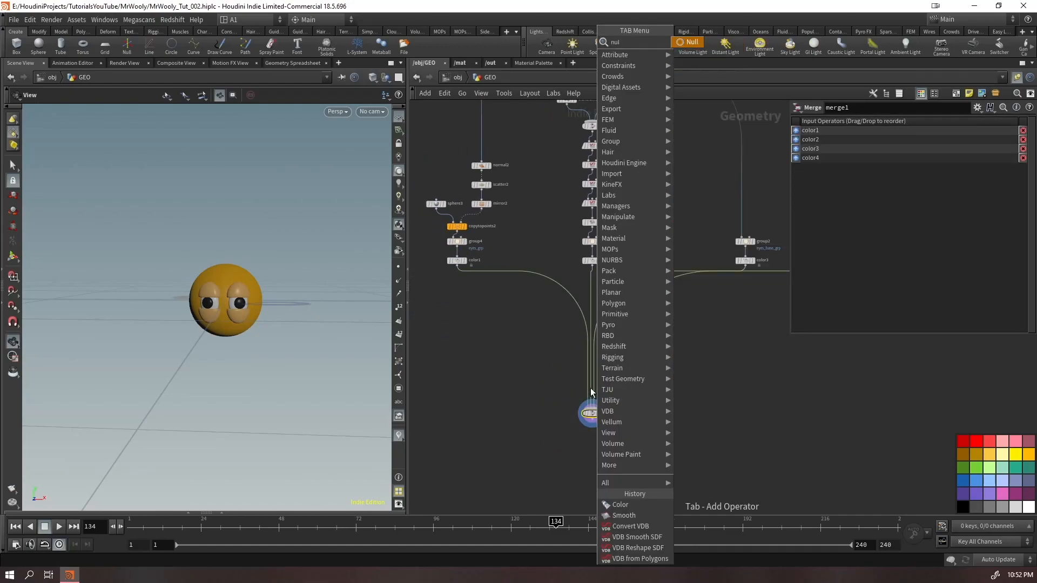
pyautogui.press('Return')
pyautogui.press('Return')
pyautogui.scroll(4, 669, 367)
pyautogui.moveTo(589, 442); pyautogui.dragTo(687, 308, button='middle')
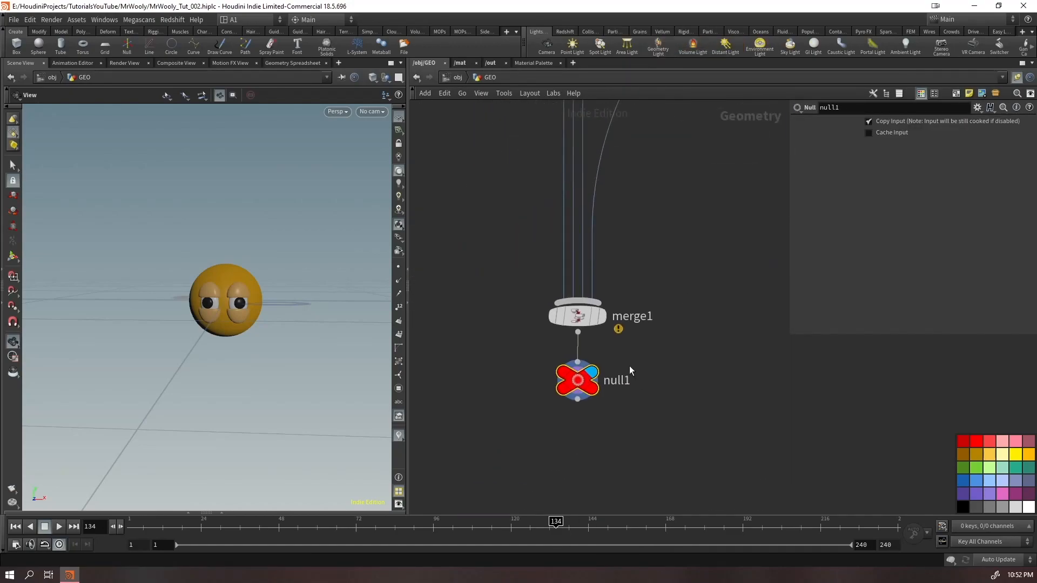
# Rename the new null node as OUT_HEAD
pyautogui.doubleClick(616, 380)
pyautogui.write('OUT_')
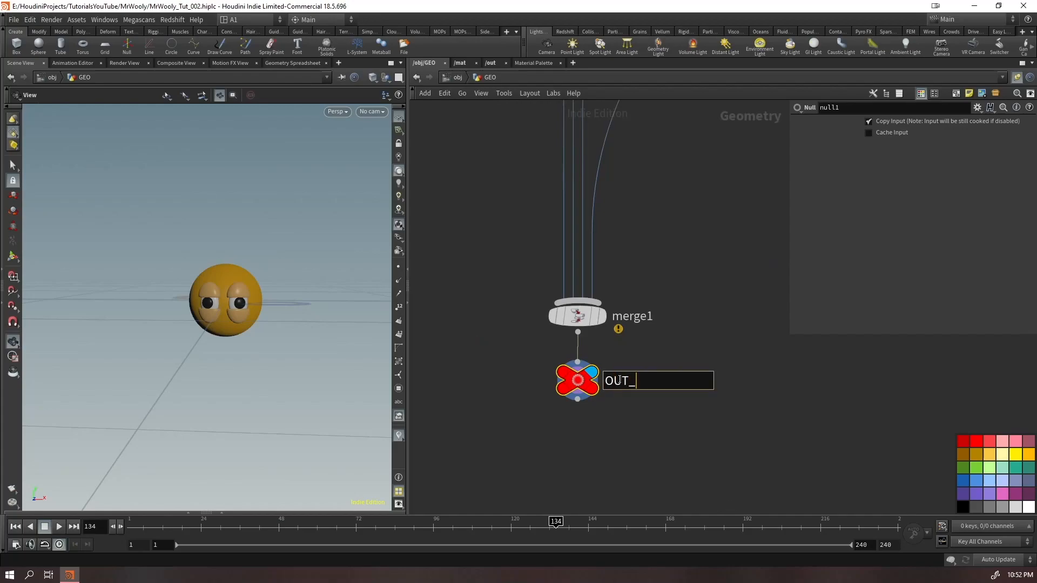
pyautogui.write('HEAD')
pyautogui.press('Return')
# Go up to the object level and rename the GEO object as HEAD
pyautogui.press('u')
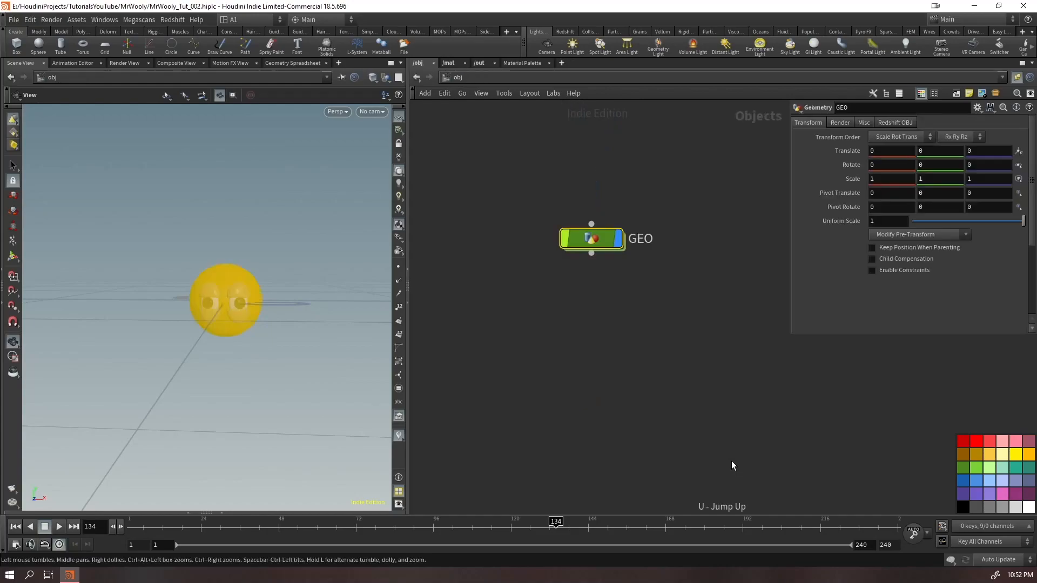
pyautogui.doubleClick(656, 239)
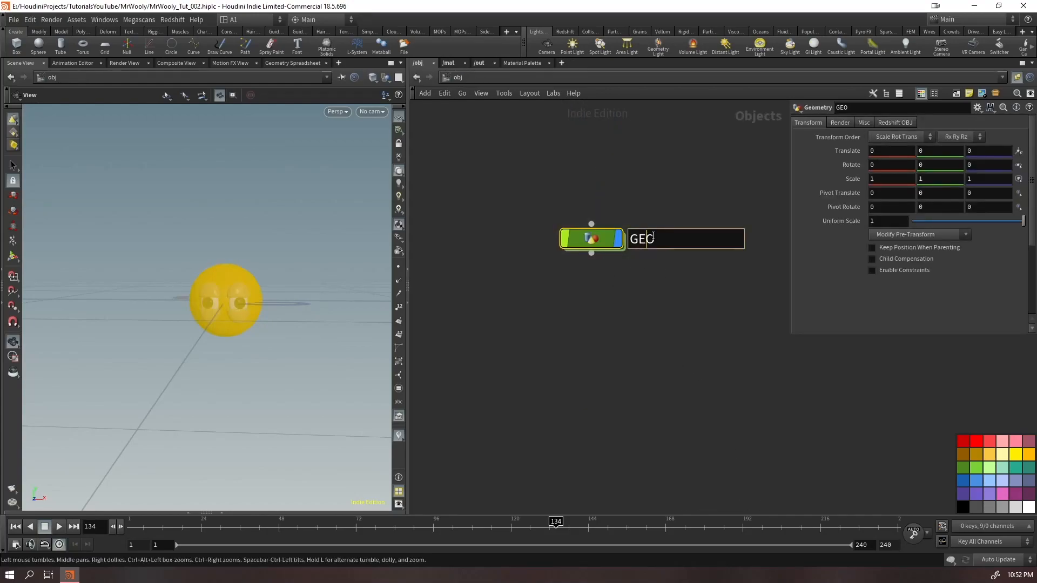
pyautogui.write('HEAD')
pyautogui.press('Return')
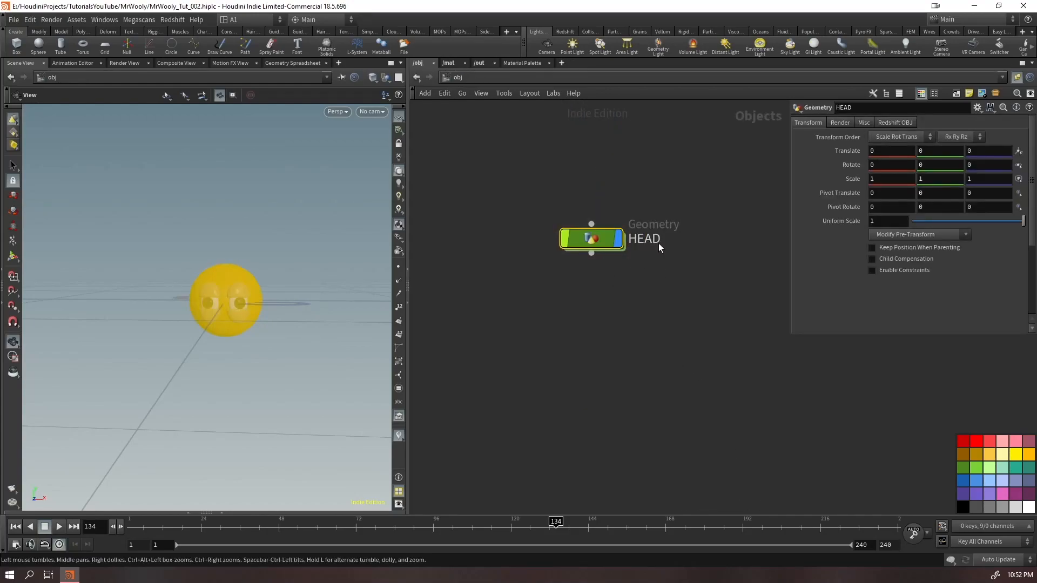
# Rename the HEAD object as WOOLY
pyautogui.doubleClick(649, 240)
pyautogui.write('WOO')
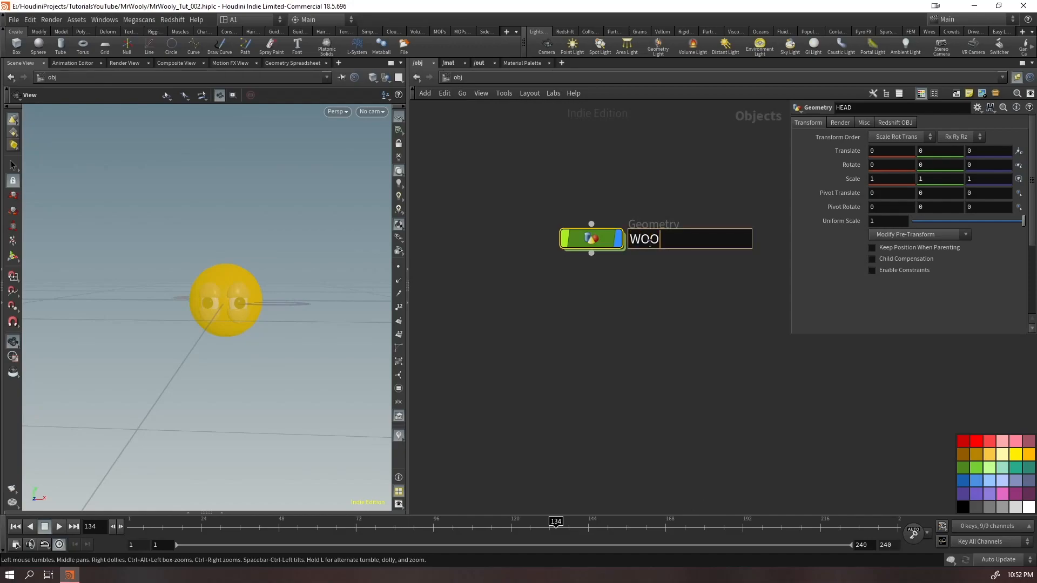
pyautogui.write('LY')
pyautogui.press('Return')
pyautogui.moveTo(634, 317); pyautogui.dragTo(591, 282, button='middle')
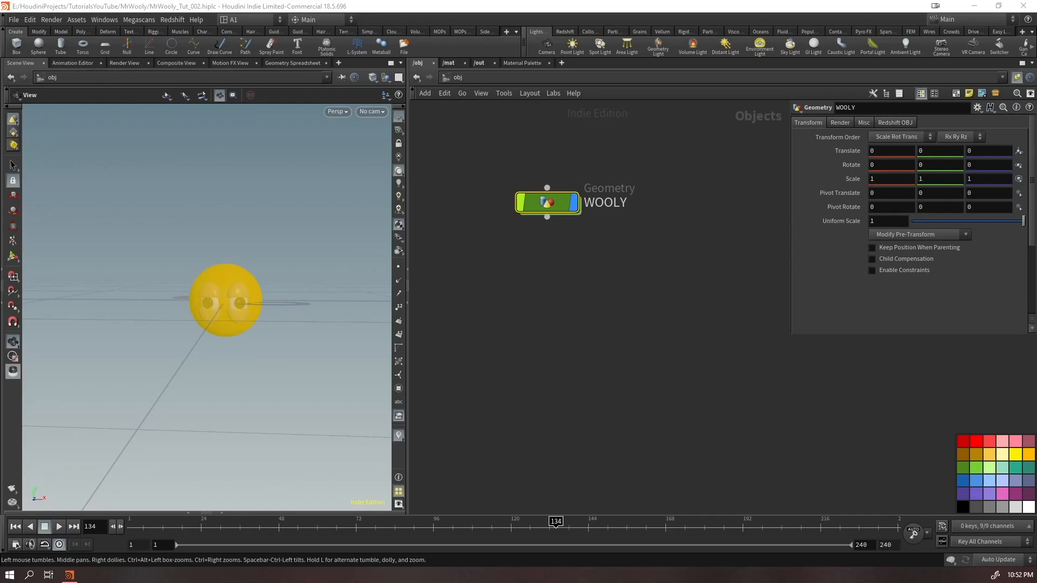
pyautogui.moveTo(621, 144); pyautogui.dragTo(473, 250)
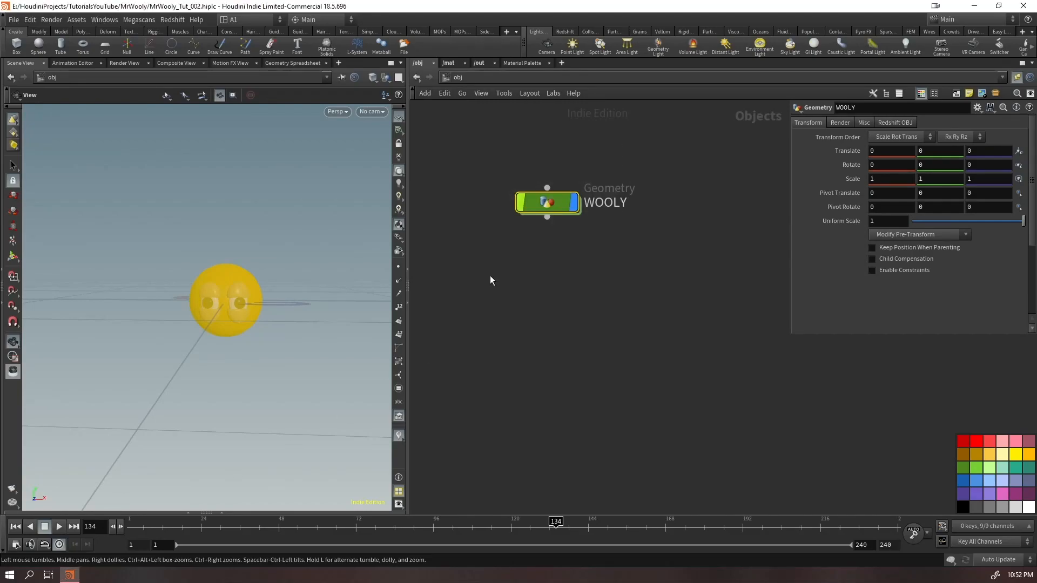
# Widen the first tool shelf and create hair guides on the WOOLY head geometry with Create Guides
pyautogui.moveTo(489, 276); pyautogui.dragTo(496, 298, button='middle')
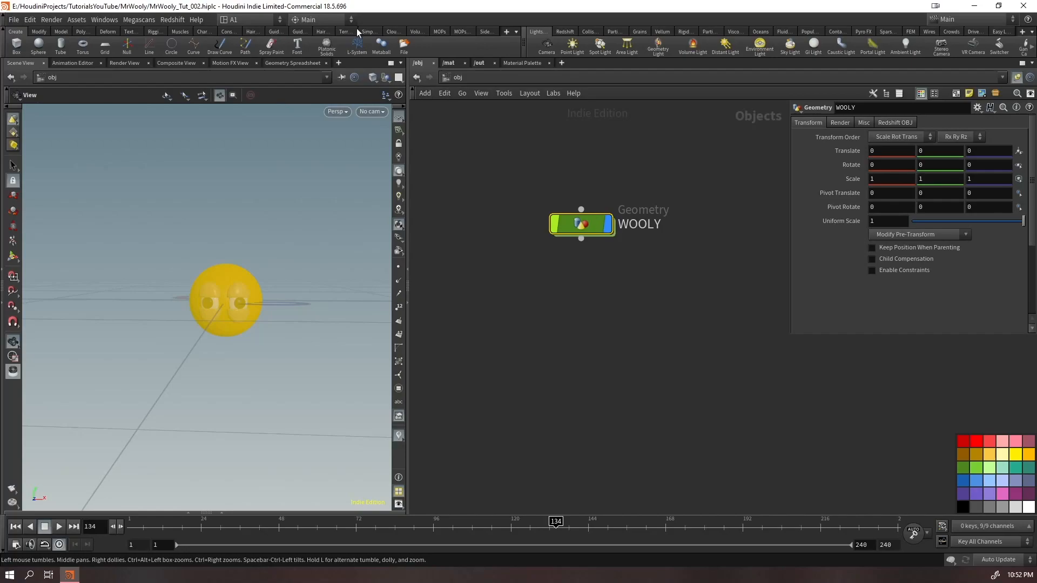
pyautogui.moveTo(522, 43); pyautogui.dragTo(718, 44)
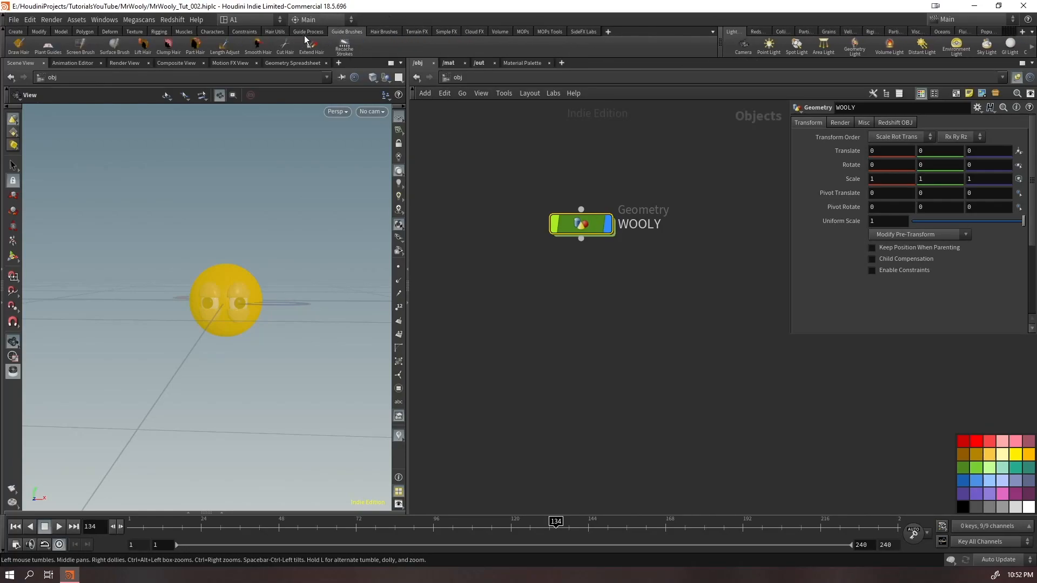
pyautogui.click(273, 31)
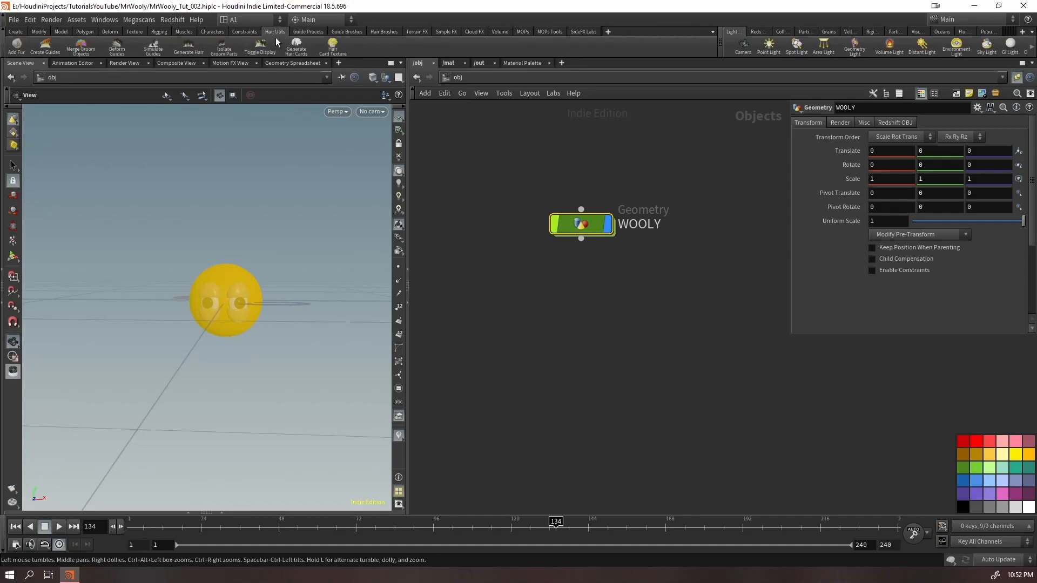
pyautogui.click(45, 48)
pyautogui.click(236, 300)
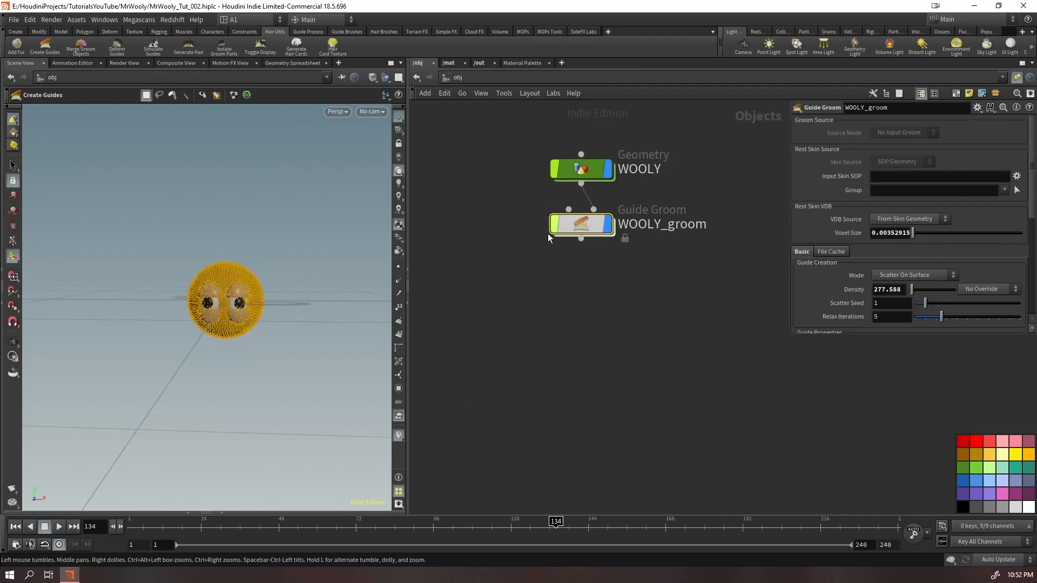
# Examine the generated guides around the head, eyelids and eyeballs, and enlarge the guide groom's parameter area
pyautogui.keyDown('alt'); pyautogui.moveTo(244, 299); pyautogui.dragTo(397, 211, button='right'); pyautogui.keyUp('alt')
pyautogui.keyDown('alt'); pyautogui.moveTo(326, 283); pyautogui.dragTo(290, 299); pyautogui.keyUp('alt')
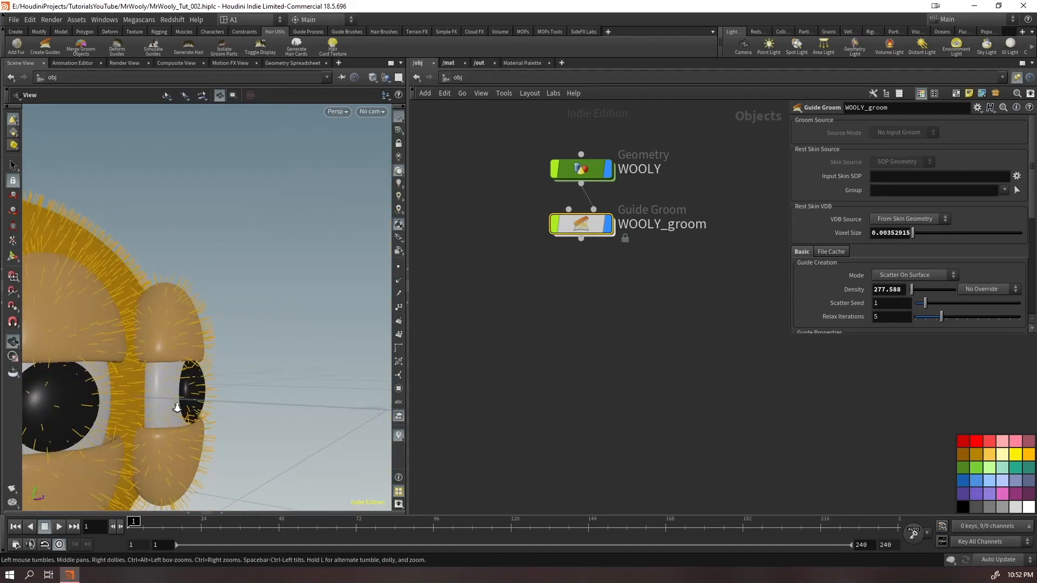
pyautogui.moveTo(174, 408); pyautogui.dragTo(266, 317, button='right')
pyautogui.moveTo(266, 317); pyautogui.dragTo(364, 325)
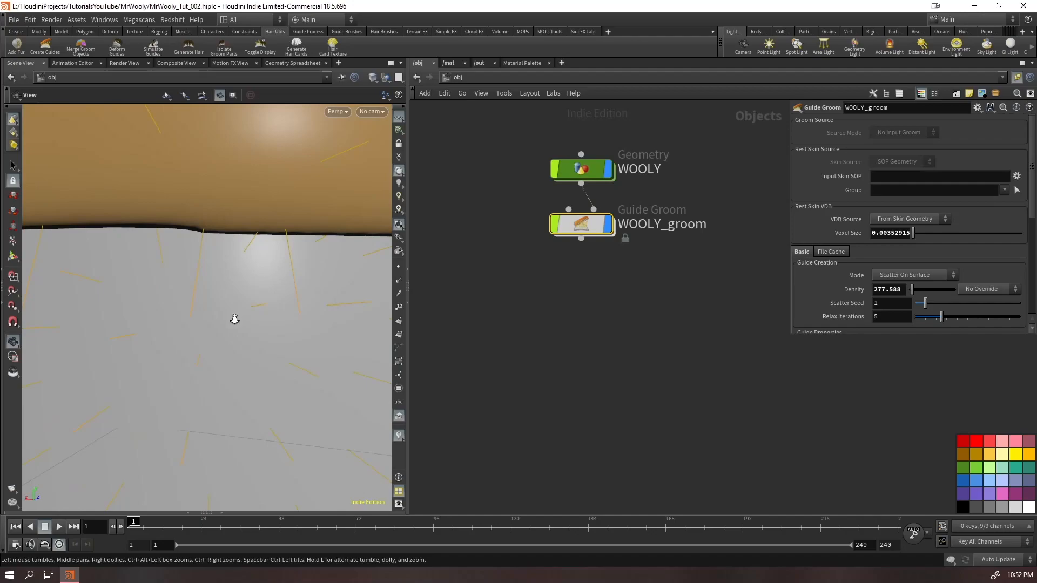
pyautogui.moveTo(234, 315); pyautogui.dragTo(130, 433, button='right')
pyautogui.moveTo(129, 433); pyautogui.dragTo(218, 286)
pyautogui.moveTo(218, 287); pyautogui.dragTo(429, 204, button='right')
pyautogui.moveTo(357, 275); pyautogui.dragTo(232, 289)
pyautogui.moveTo(232, 289); pyautogui.dragTo(108, 303, button='middle')
pyautogui.moveTo(108, 303); pyautogui.dragTo(275, 266, button='right')
pyautogui.moveTo(257, 287); pyautogui.dragTo(160, 232, button='middle')
pyautogui.moveTo(159, 233); pyautogui.dragTo(202, 308)
pyautogui.moveTo(201, 308); pyautogui.dragTo(132, 330, button='right')
pyautogui.moveTo(319, 308); pyautogui.dragTo(262, 323)
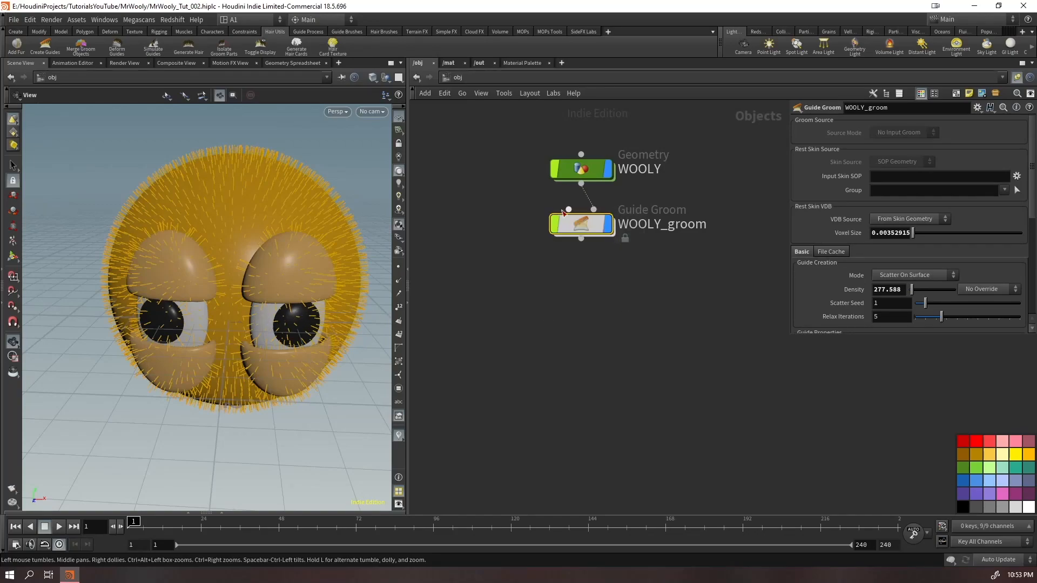
pyautogui.moveTo(792, 336); pyautogui.dragTo(775, 439)
pyautogui.moveTo(284, 320); pyautogui.dragTo(263, 249)
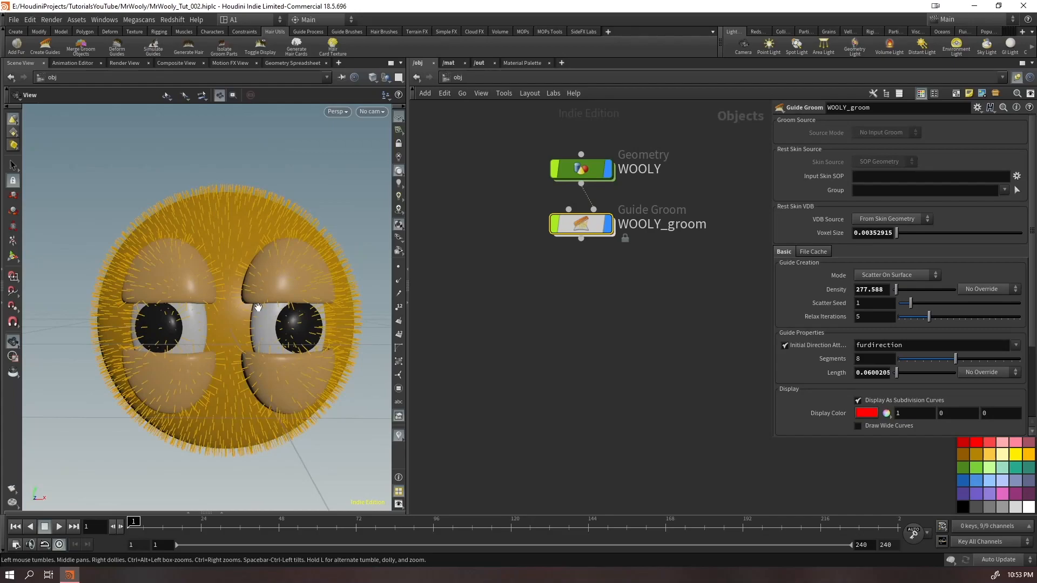
pyautogui.moveTo(238, 291); pyautogui.dragTo(223, 310)
# Set the guide groom's density to 250
pyautogui.click(861, 292)
pyautogui.moveTo(861, 296)
pyautogui.mouseDown(button='middle')
pyautogui.moveTo(882, 292)
pyautogui.moveTo(872, 262)
pyautogui.moveTo(707, 325)
pyautogui.moveTo(648, 326)
pyautogui.moveTo(877, 290)
pyautogui.mouseUp(button='middle')
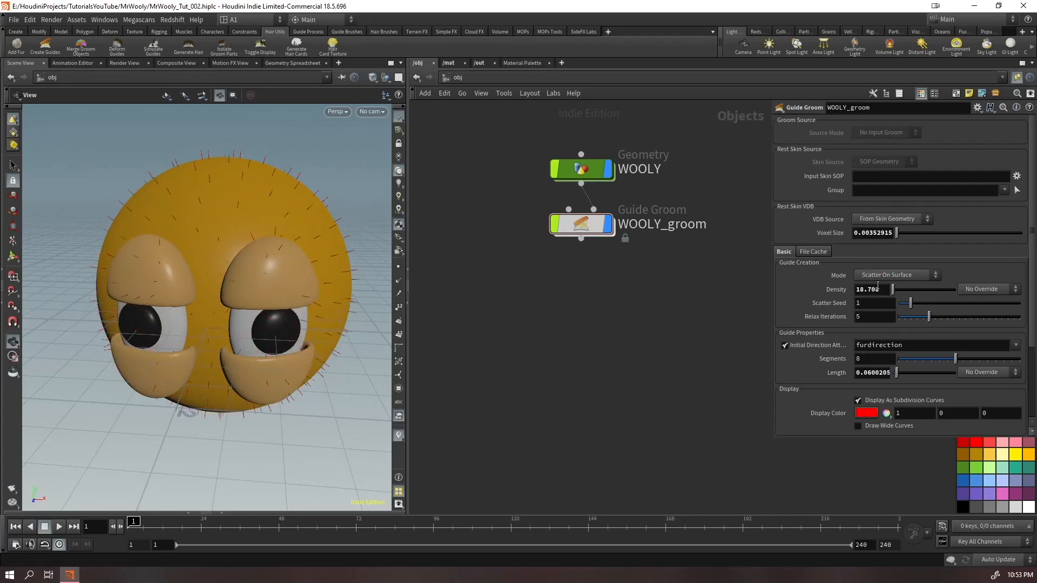
pyautogui.click(882, 290)
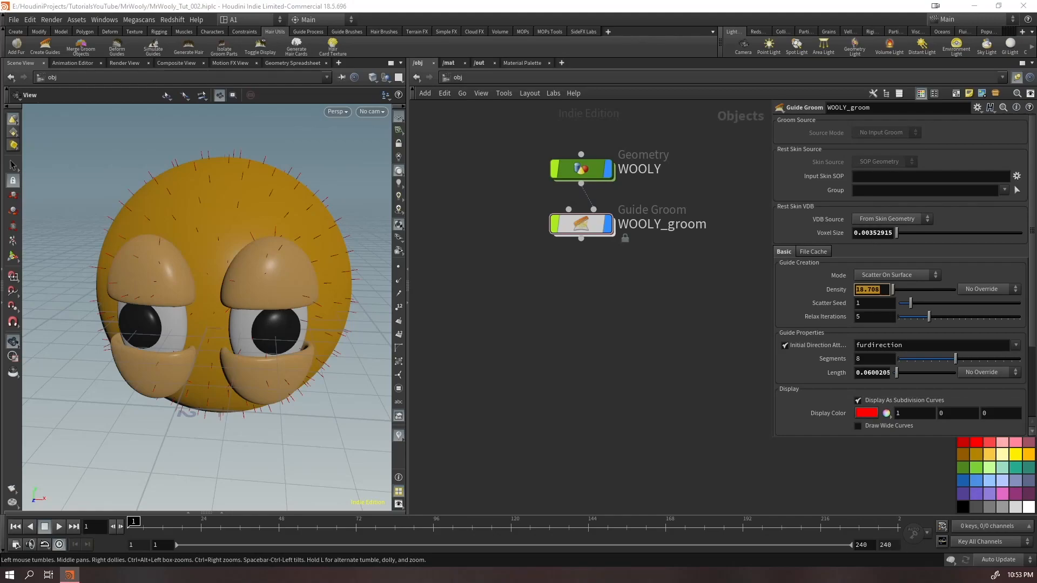
pyautogui.click(888, 290)
pyautogui.doubleClick(871, 294)
pyautogui.write('250')
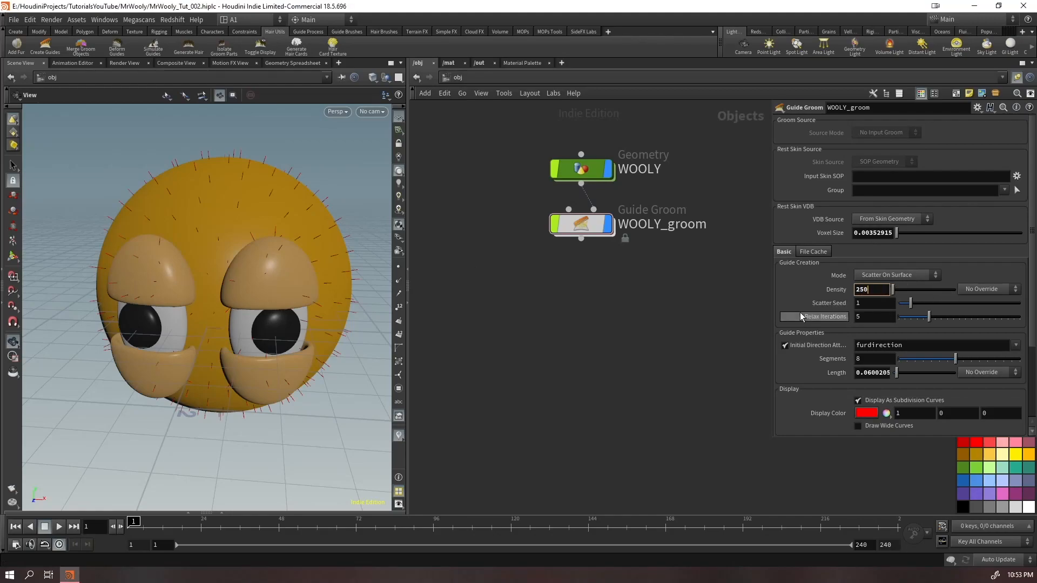
pyautogui.press('Return')
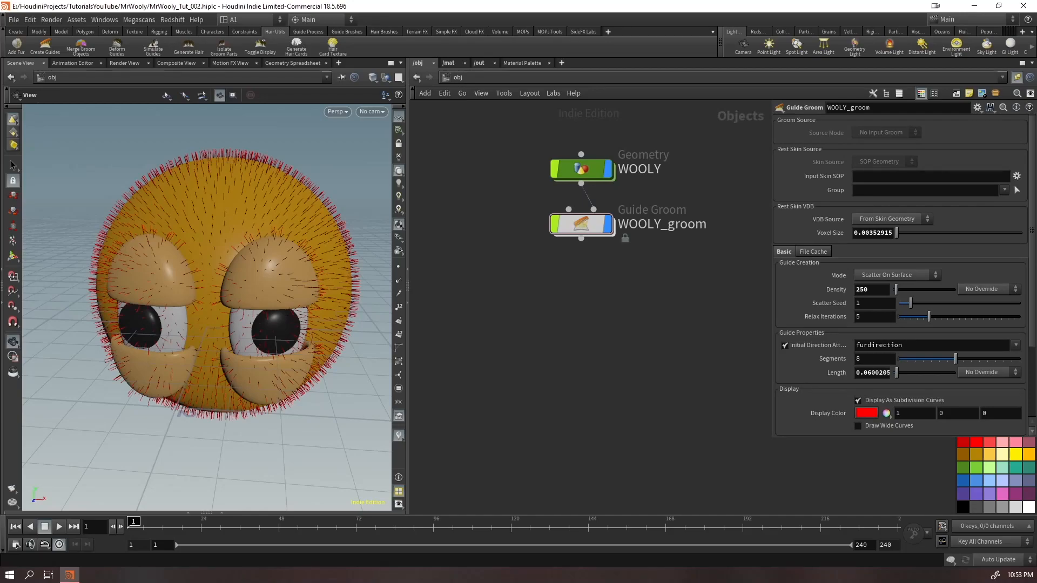
# Override the WOOLY_groom guide density with a skin attribute, using density as the density attribute
pyautogui.moveTo(575, 297); pyautogui.dragTo(522, 336)
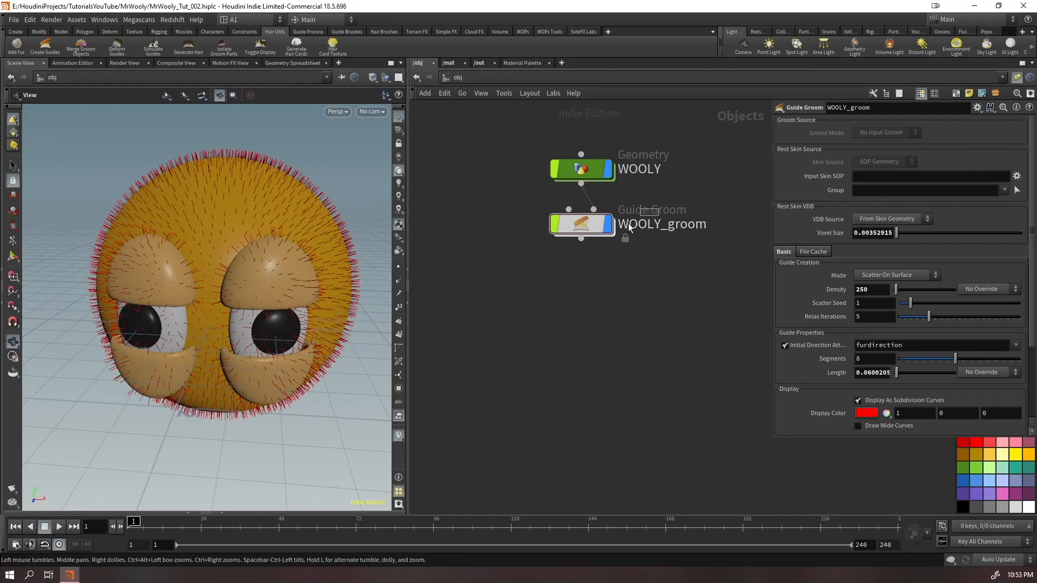
pyautogui.click(599, 223)
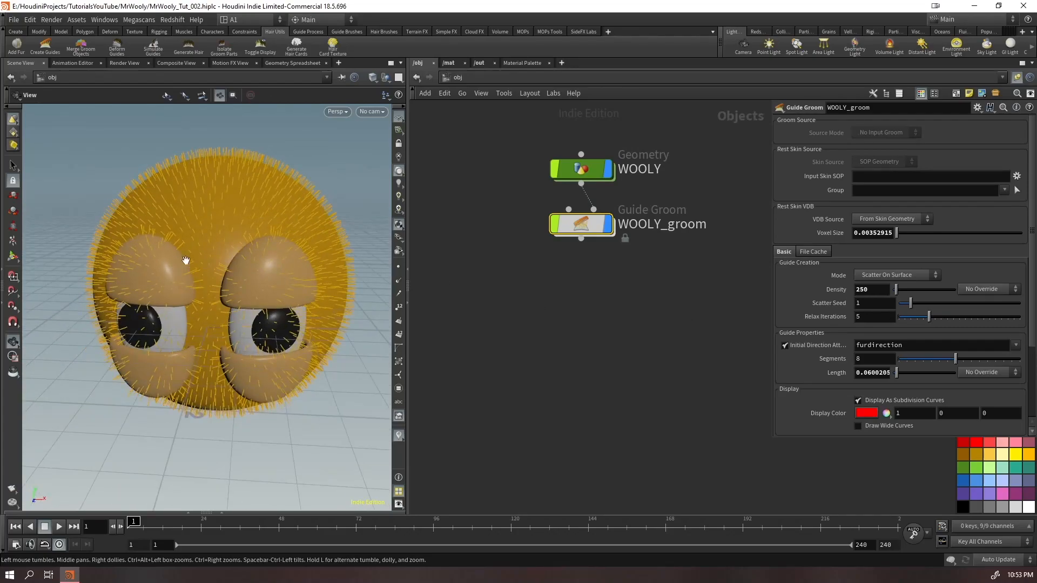
pyautogui.moveTo(237, 255); pyautogui.dragTo(208, 246)
pyautogui.click(992, 291)
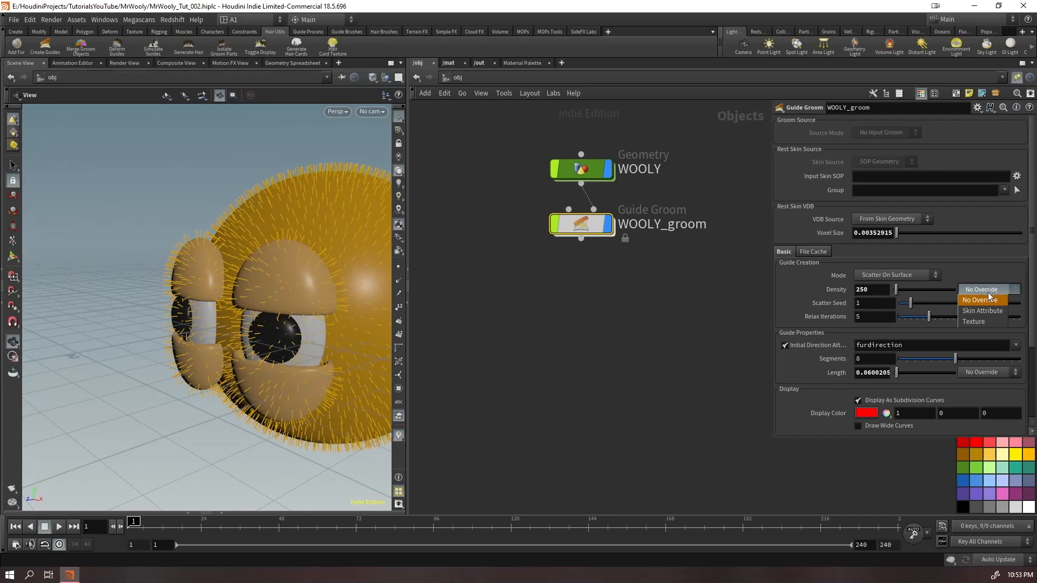
pyautogui.click(994, 291)
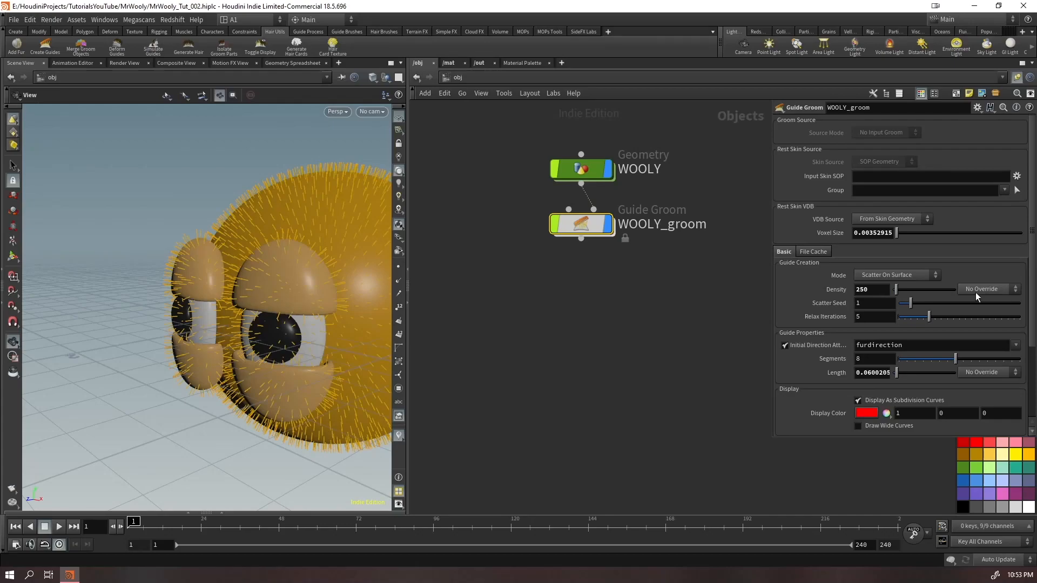
pyautogui.click(976, 291)
pyautogui.click(974, 310)
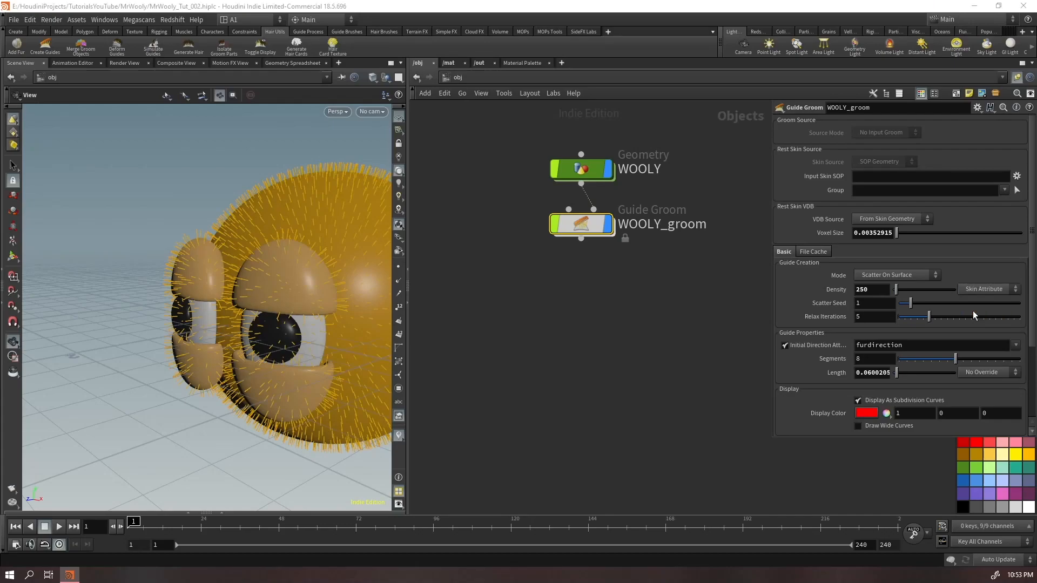
pyautogui.click(891, 304)
pyautogui.doubleClick(891, 304)
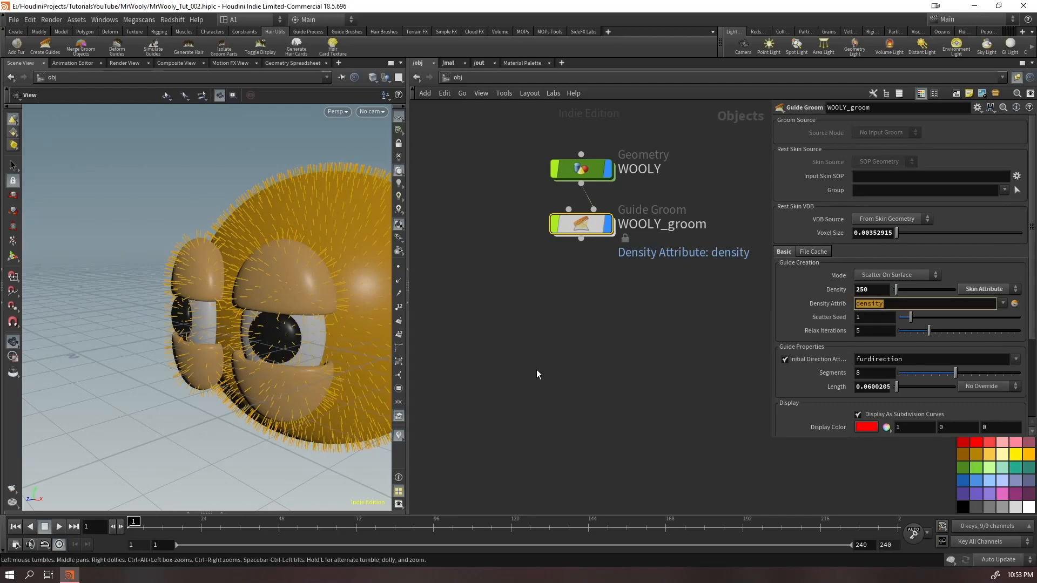
pyautogui.click(686, 330)
# Set the WOOLY_groom guide density to 200
pyautogui.moveTo(178, 322); pyautogui.dragTo(266, 301)
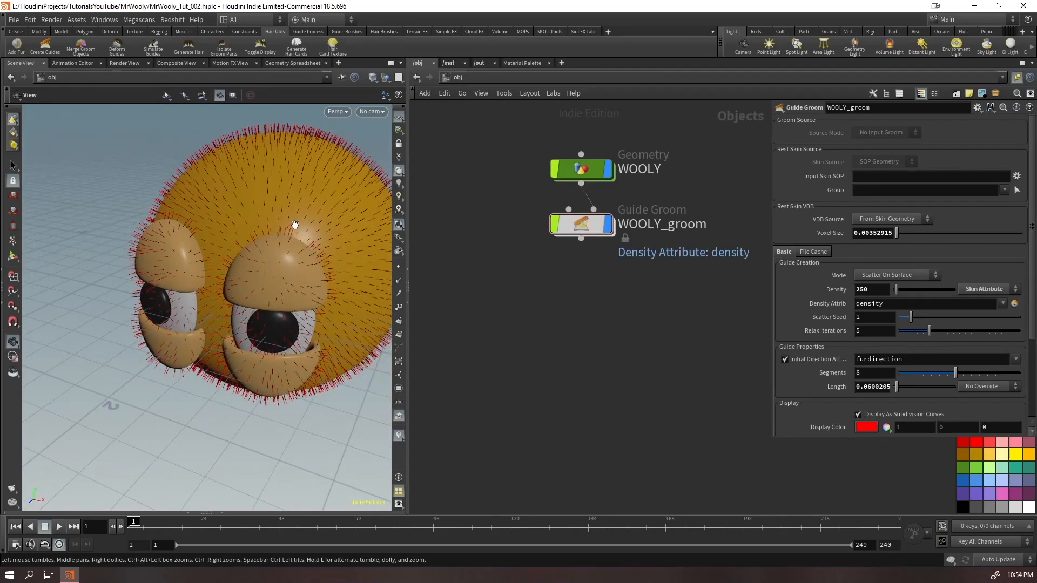
pyautogui.click(581, 224)
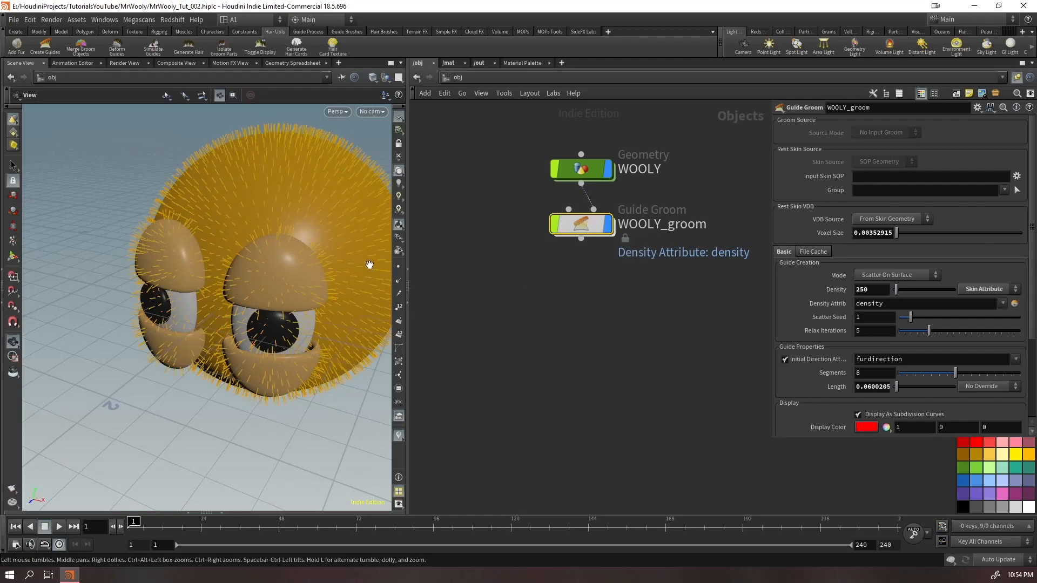
pyautogui.moveTo(265, 241); pyautogui.dragTo(216, 303, button='middle')
pyautogui.moveTo(215, 303); pyautogui.dragTo(256, 319, button='right')
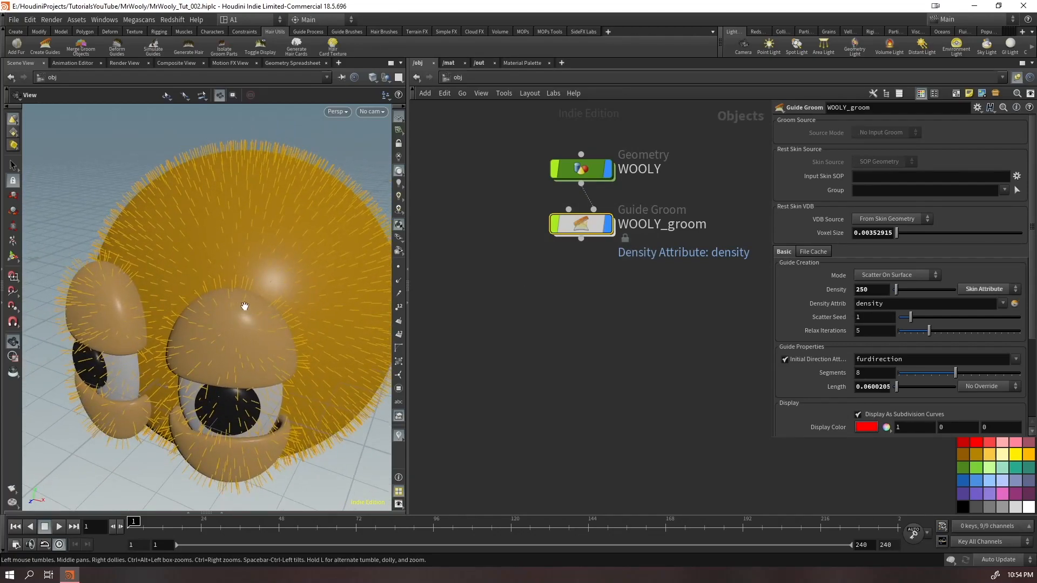
pyautogui.doubleClick(875, 292)
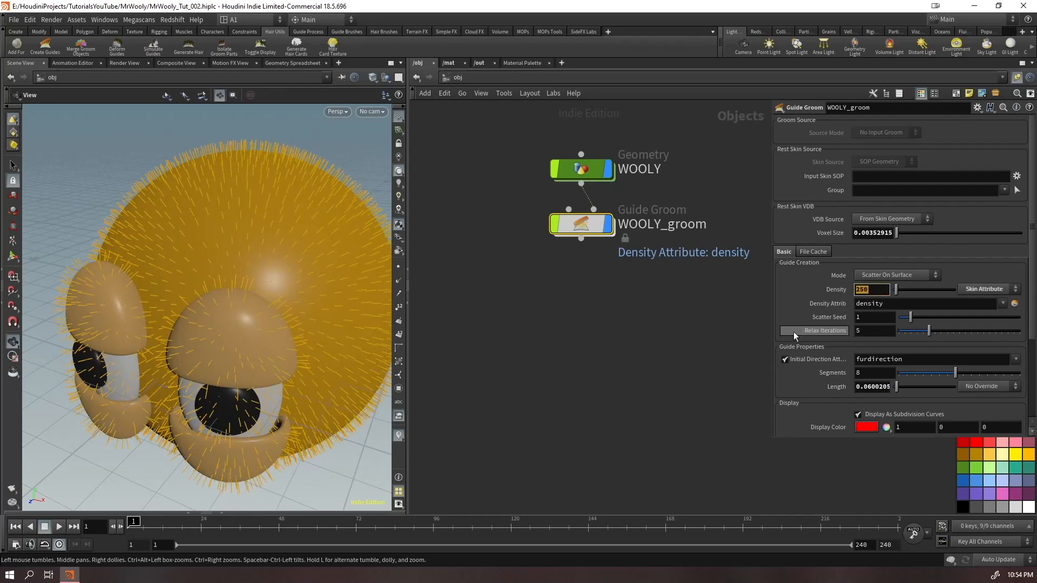
pyautogui.write('200')
pyautogui.press('Return')
# Start painting the density attribute on the skin from WOOLY_groom, and open the WOOLY object's network
pyautogui.moveTo(208, 370)
pyautogui.mouseDown()
pyautogui.moveTo(287, 317)
pyautogui.moveTo(192, 363)
pyautogui.mouseUp()
pyautogui.moveTo(192, 364); pyautogui.dragTo(212, 344, button='middle')
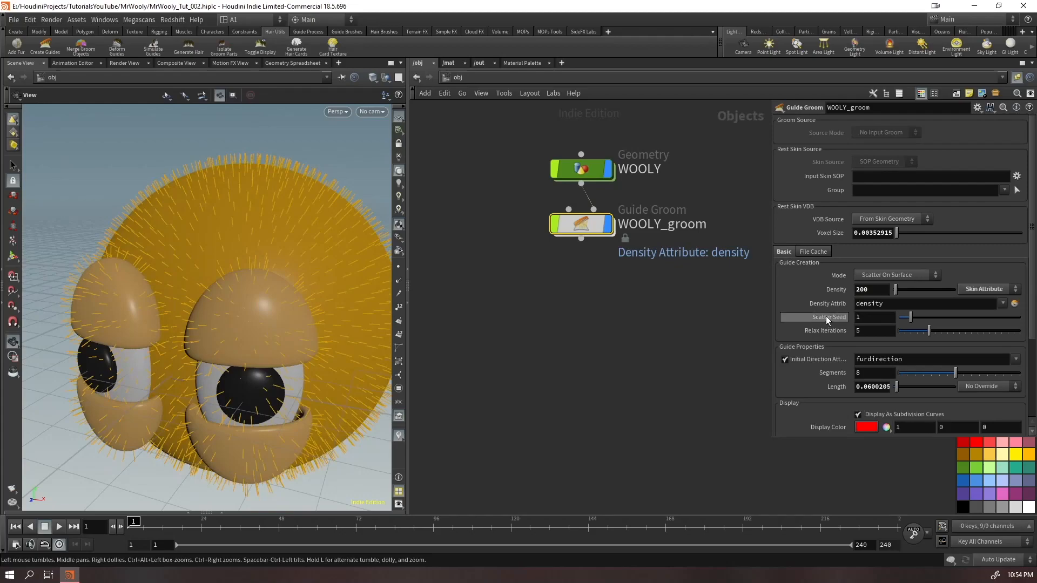
pyautogui.click(1015, 304)
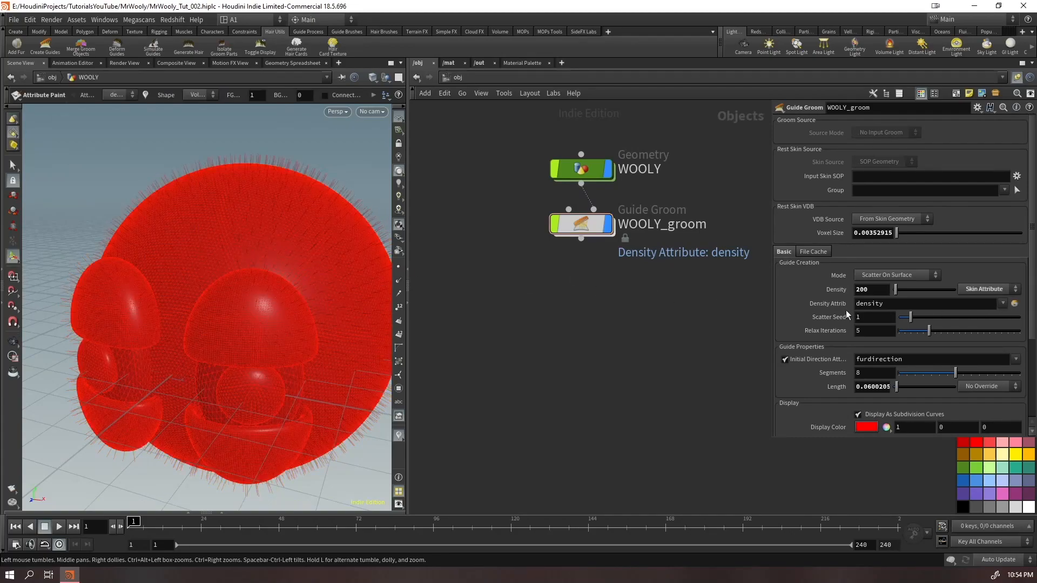
pyautogui.moveTo(584, 176); pyautogui.dragTo(586, 153)
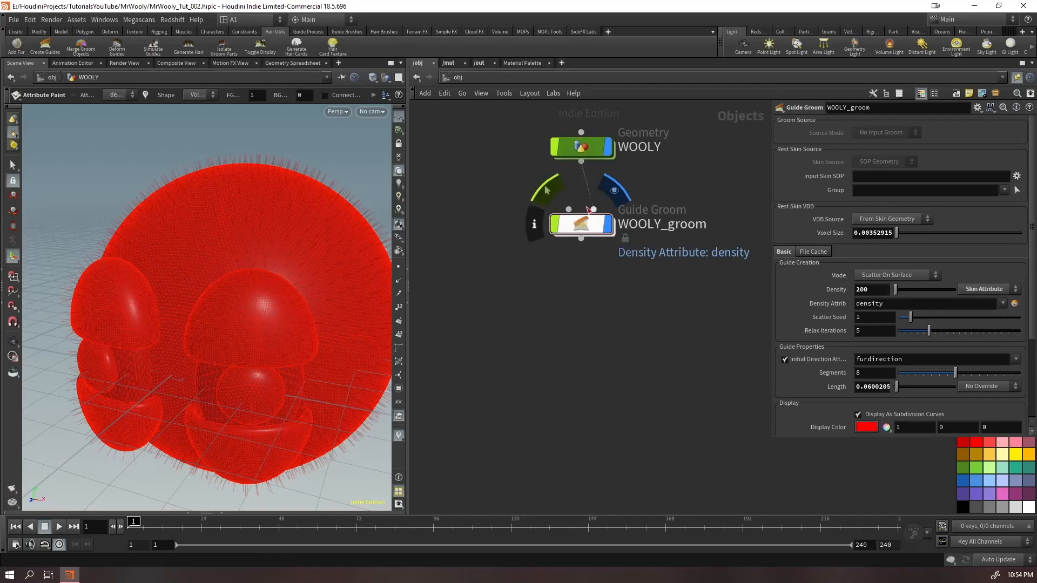
pyautogui.moveTo(584, 149)
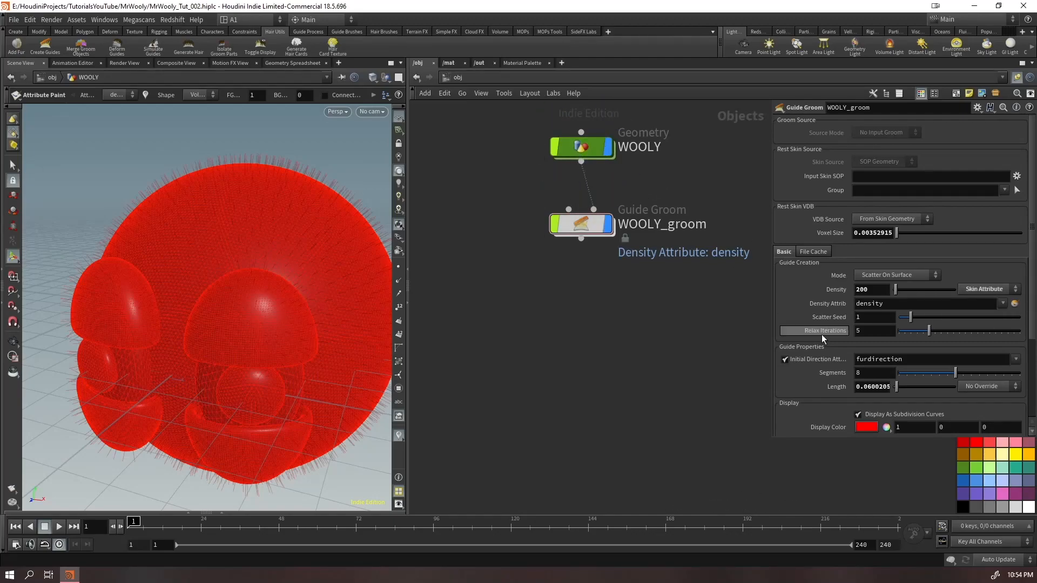
pyautogui.doubleClick(580, 154)
pyautogui.moveTo(659, 439); pyautogui.dragTo(630, 357, button='middle')
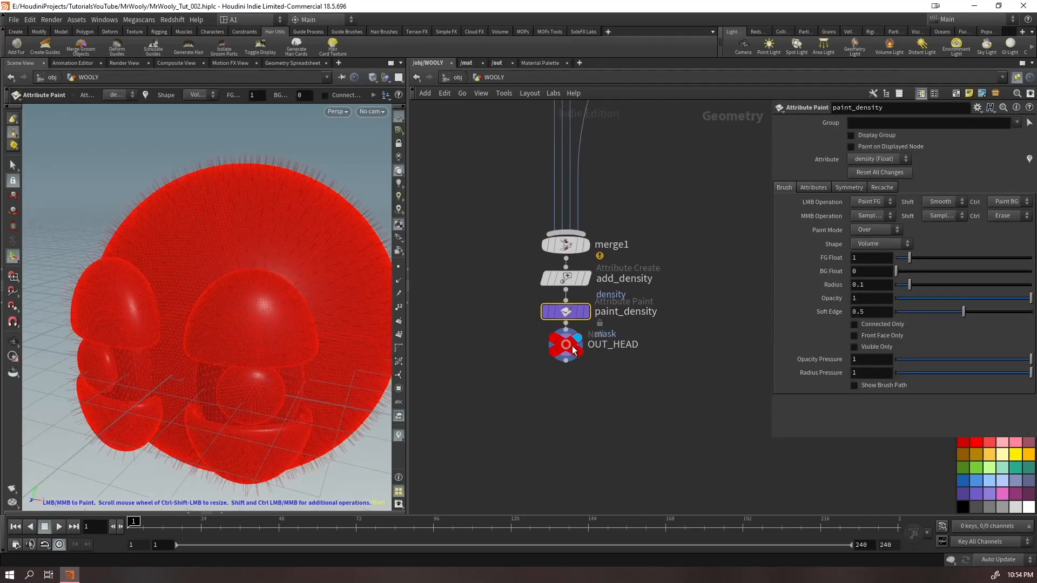
# Space out add_density, paint_density and OUT_HEAD below merge1, and select the paint_density node
pyautogui.moveTo(565, 345); pyautogui.dragTo(565, 498)
pyautogui.moveTo(612, 358)
pyautogui.mouseDown()
pyautogui.moveTo(566, 275)
pyautogui.moveTo(570, 330)
pyautogui.mouseUp()
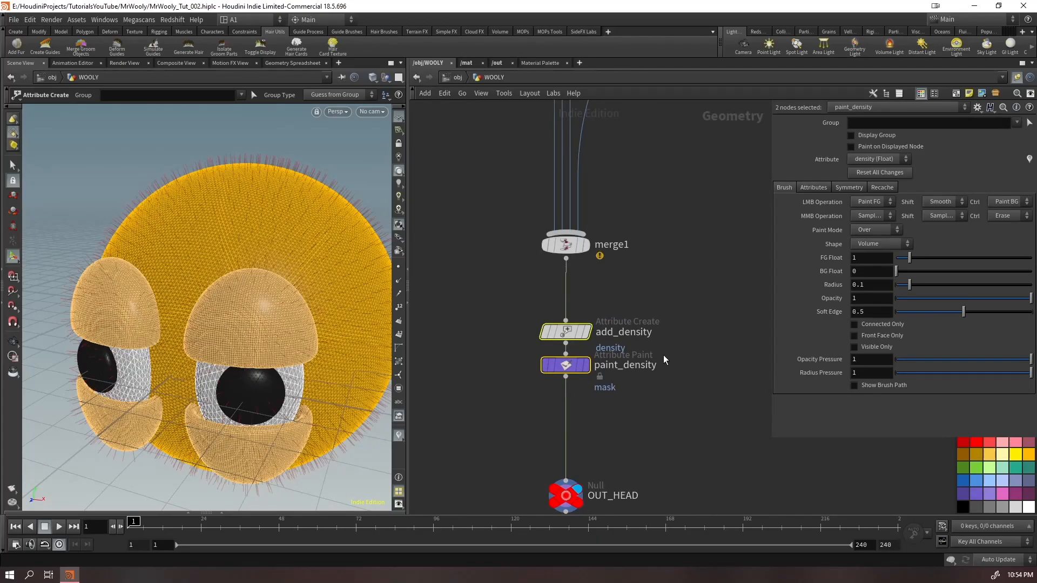
pyautogui.click(566, 365)
pyautogui.moveTo(562, 365); pyautogui.dragTo(562, 387)
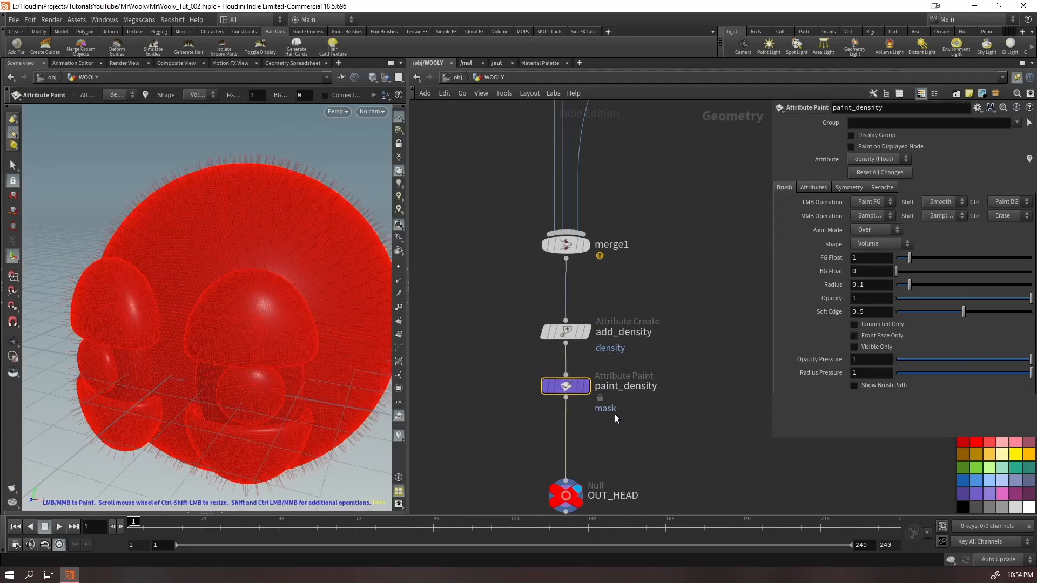
pyautogui.click(573, 331)
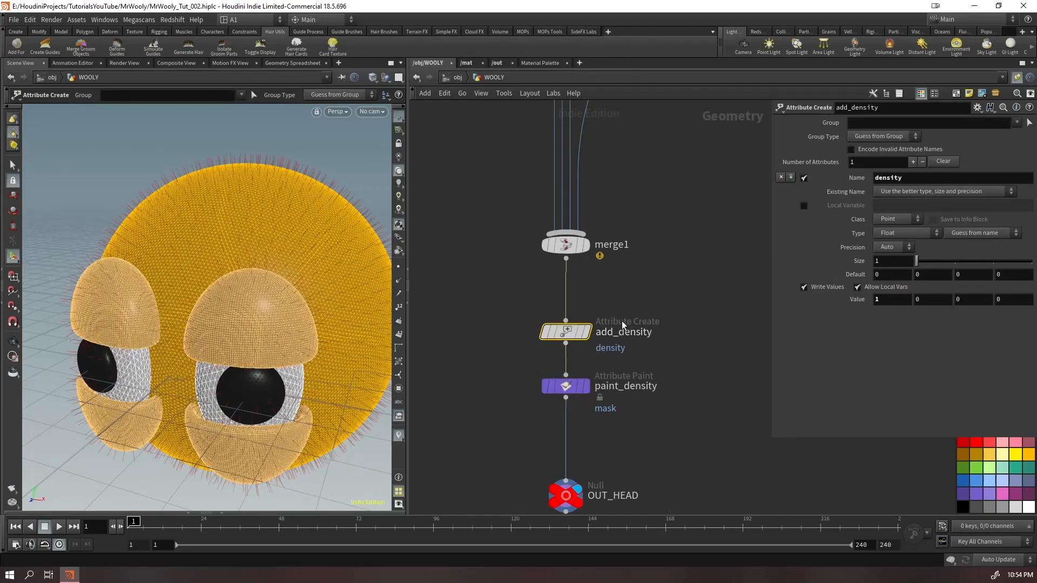
pyautogui.click(565, 386)
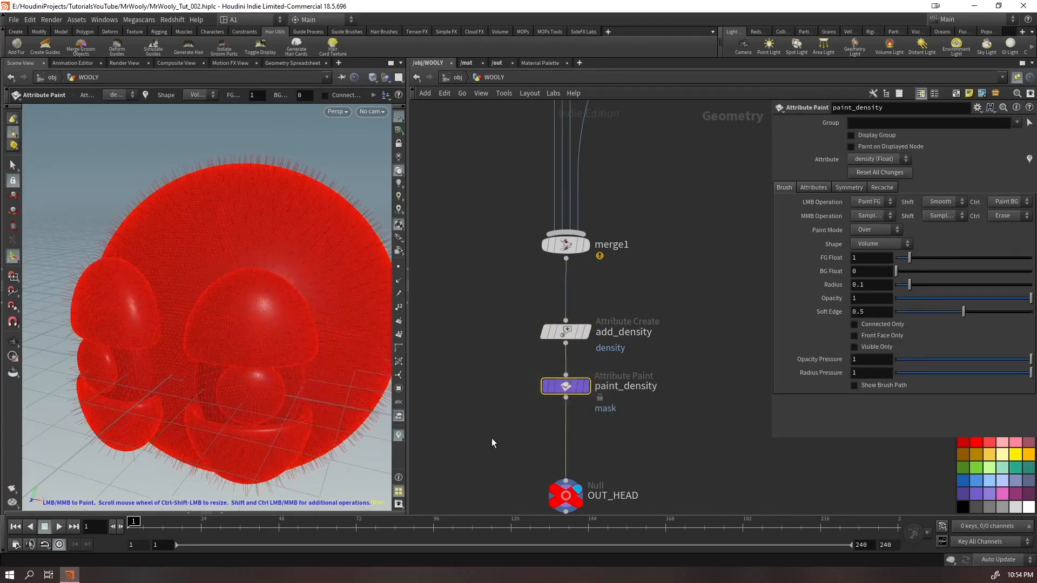
# Paint a background density of 0 down the forehead, and a background value of 0.68 down the middle of the face
pyautogui.moveTo(552, 398)
pyautogui.moveTo(206, 257)
pyautogui.keyDown('alt'); pyautogui.mouseDown()
pyautogui.moveTo(244, 243)
pyautogui.moveTo(237, 215)
pyautogui.moveTo(244, 245)
pyautogui.mouseUp(); pyautogui.keyUp('alt')
pyautogui.click(378, 79)
pyautogui.click(382, 79)
pyautogui.click(384, 79)
pyautogui.click(393, 90)
pyautogui.keyDown('alt'); pyautogui.moveTo(202, 280); pyautogui.dragTo(227, 278, button='middle'); pyautogui.keyUp('alt')
pyautogui.press('Return')
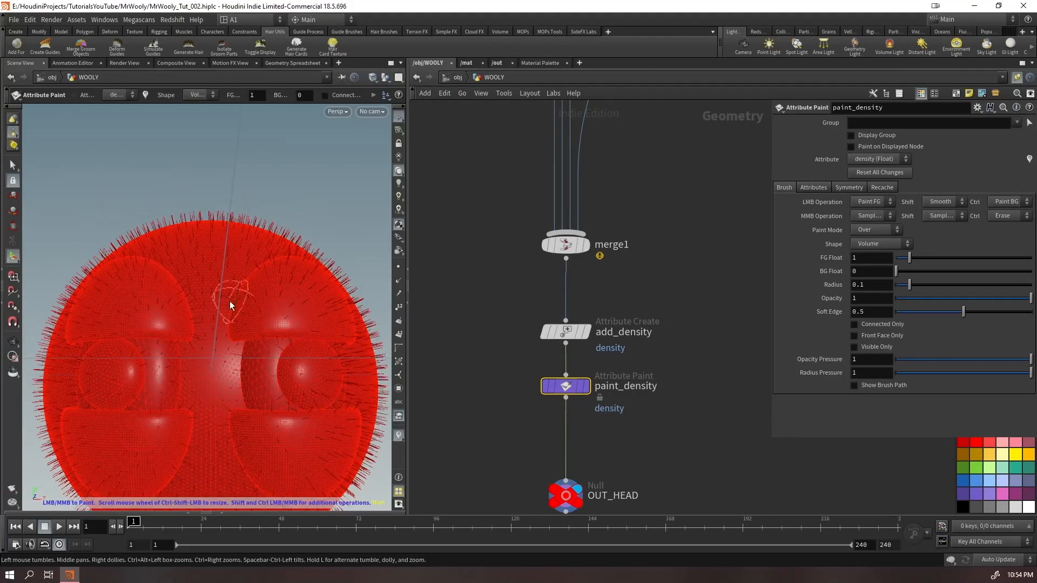
pyautogui.keyDown('alt'); pyautogui.moveTo(238, 303); pyautogui.dragTo(207, 285); pyautogui.keyUp('alt')
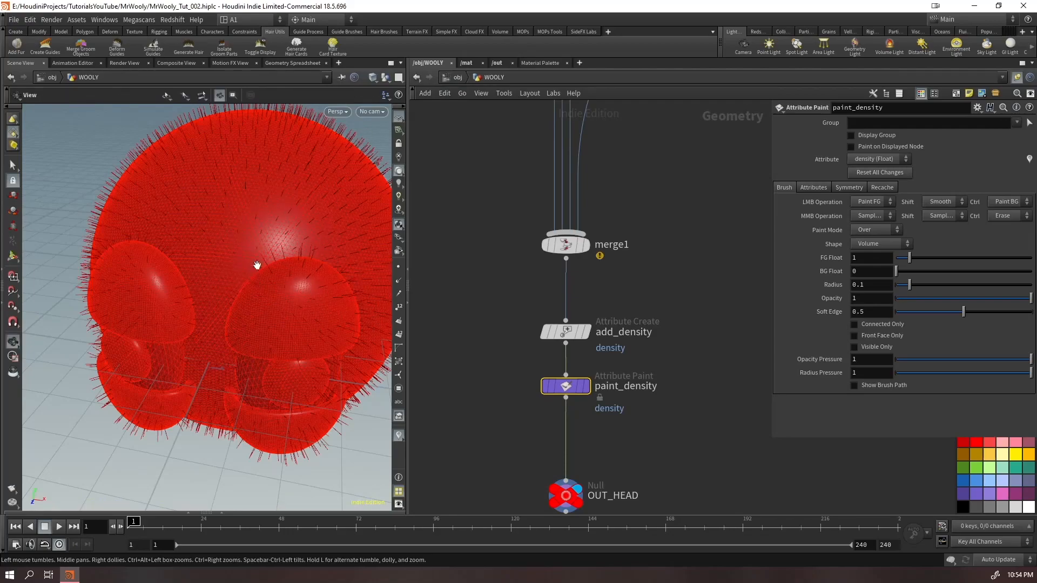
pyautogui.hotkey('space', 'h')
pyautogui.moveTo(247, 239)
pyautogui.mouseDown()
pyautogui.moveTo(217, 307)
pyautogui.moveTo(216, 257)
pyautogui.mouseUp()
pyautogui.moveTo(232, 213)
pyautogui.mouseDown()
pyautogui.moveTo(227, 286)
pyautogui.moveTo(256, 225)
pyautogui.moveTo(209, 286)
pyautogui.moveTo(247, 236)
pyautogui.mouseUp()
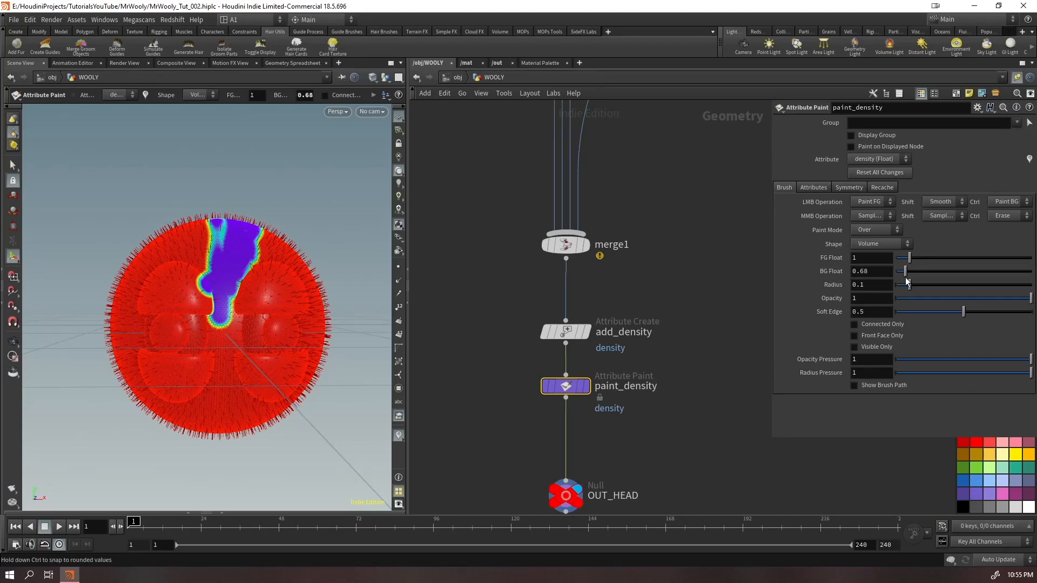
pyautogui.moveTo(232, 313)
pyautogui.keyDown('ctrl'); pyautogui.mouseDown()
pyautogui.moveTo(238, 378)
pyautogui.moveTo(225, 325)
pyautogui.mouseUp(); pyautogui.keyUp('ctrl')
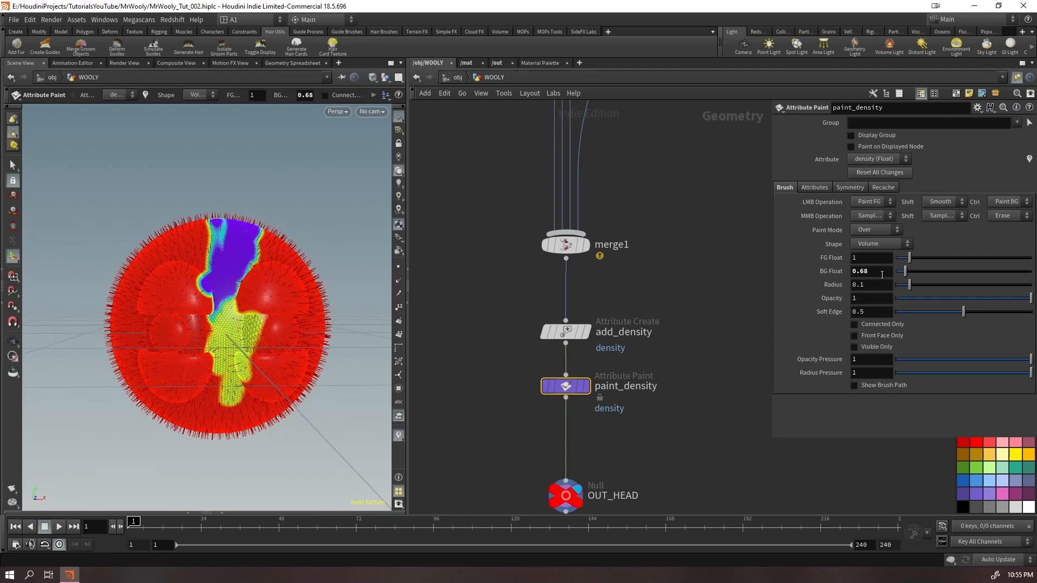
# Undo the last density stroke and paint a patch of background value 0.68 on the side of the forehead
pyautogui.hotkey('ctrl', 'z')
pyautogui.keyDown('alt'); pyautogui.moveTo(270, 282); pyautogui.dragTo(255, 296); pyautogui.keyUp('alt')
pyautogui.keyDown('alt'); pyautogui.moveTo(254, 297); pyautogui.dragTo(433, 151, button='right'); pyautogui.keyUp('alt')
pyautogui.keyDown('alt'); pyautogui.moveTo(320, 276); pyautogui.dragTo(312, 218); pyautogui.keyUp('alt')
pyautogui.moveTo(281, 288)
pyautogui.keyDown('ctrl'); pyautogui.mouseDown()
pyautogui.moveTo(269, 308)
pyautogui.moveTo(283, 310)
pyautogui.mouseUp(); pyautogui.keyUp('ctrl')
# Set the background value to 0 and paint over the forehead strip and part of the neighbouring patch
pyautogui.moveTo(905, 272); pyautogui.dragTo(896, 271)
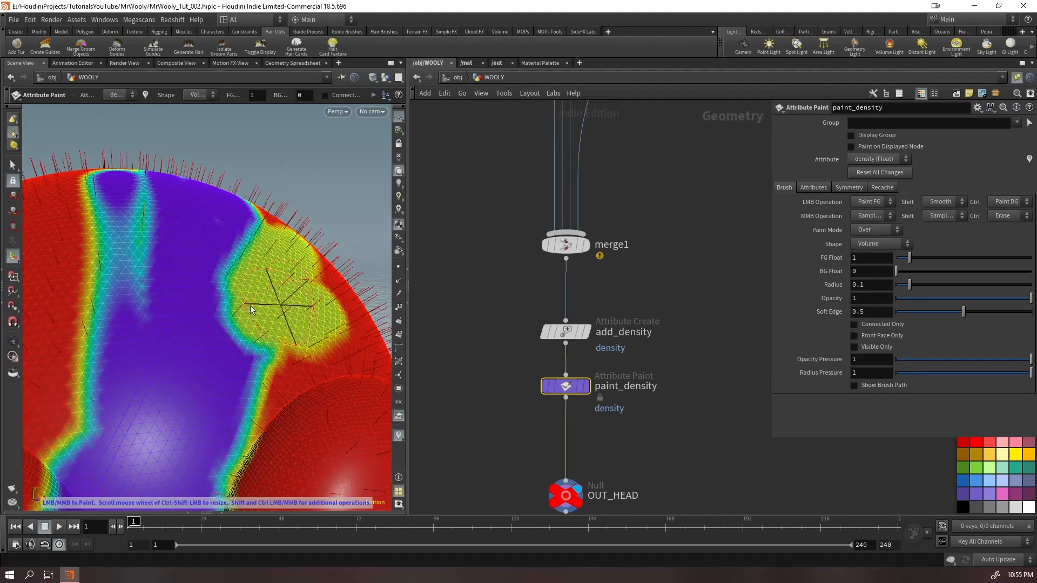
pyautogui.moveTo(270, 257)
pyautogui.keyDown('ctrl'); pyautogui.mouseDown()
pyautogui.moveTo(243, 219)
pyautogui.moveTo(238, 230)
pyautogui.mouseUp(); pyautogui.keyUp('ctrl')
pyautogui.moveTo(127, 208)
pyautogui.keyDown('ctrl'); pyautogui.mouseDown()
pyautogui.moveTo(118, 357)
pyautogui.moveTo(76, 487)
pyautogui.mouseUp(); pyautogui.keyUp('ctrl')
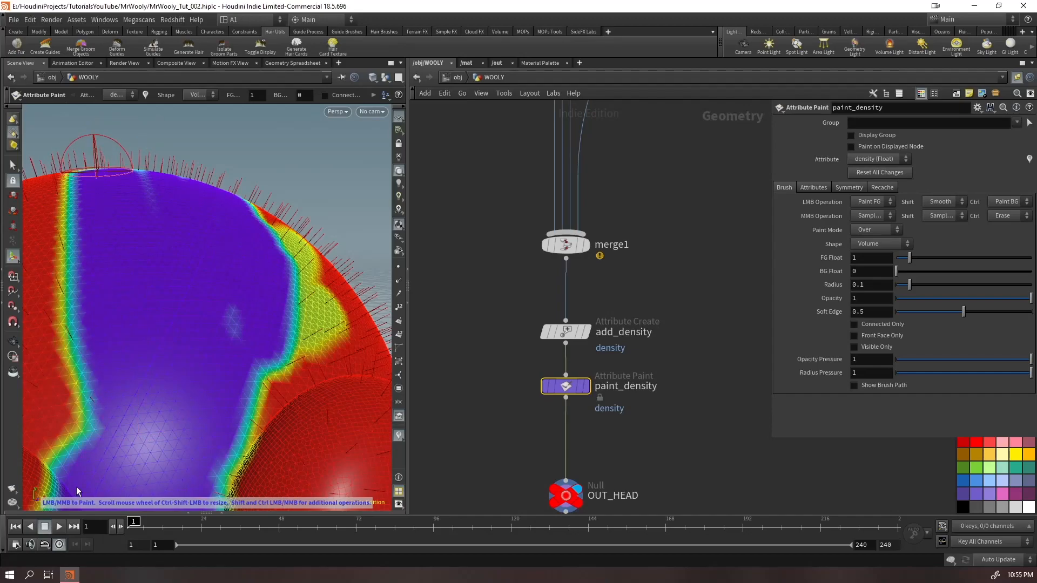
pyautogui.press('Escape')
pyautogui.scroll(-8, 158, 243)
pyautogui.moveTo(158, 243)
pyautogui.keyDown('alt'); pyautogui.mouseDown()
pyautogui.moveTo(195, 290)
pyautogui.moveTo(178, 292)
pyautogui.mouseUp(); pyautogui.keyUp('alt')
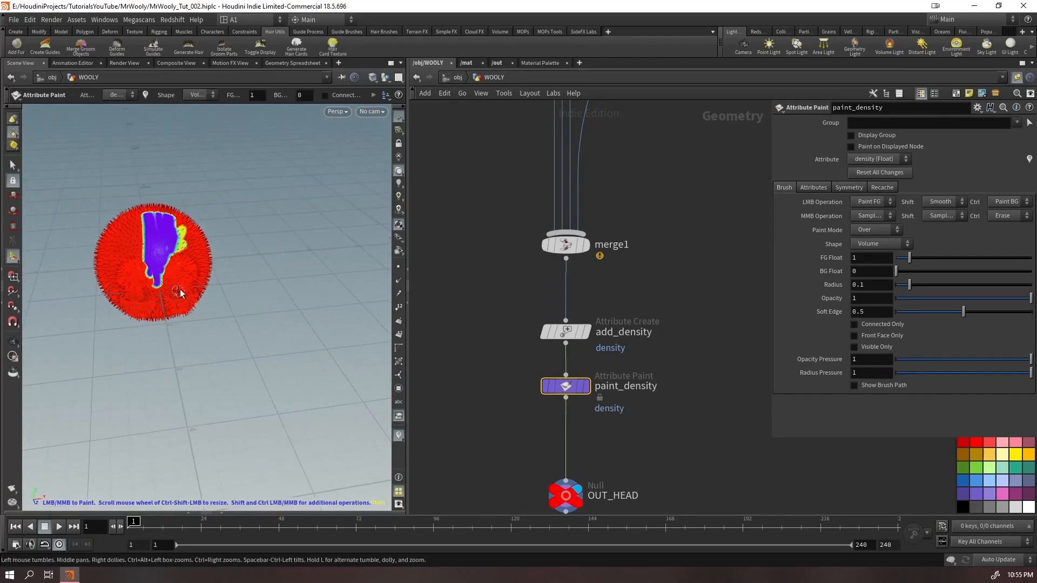
# Undo the density strokes painted on the forehead
pyautogui.hotkey('ctrl', 'z')
pyautogui.hotkey('ctrl', 'z')
pyautogui.hotkey('ctrl', 'z')
pyautogui.hotkey('ctrl', 'z')
pyautogui.hotkey('ctrl', 'z')
pyautogui.hotkey('ctrl', 'z')
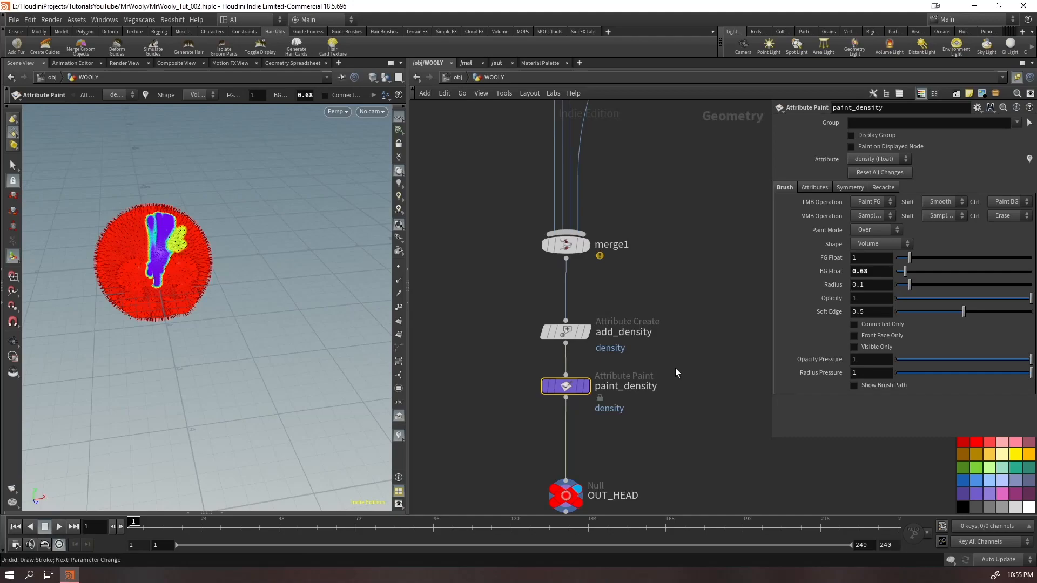
# Enable mirroring on paint_density and paint a mirrored background stroke down the inner edges of the eyes
pyautogui.scroll(5, 277, 259)
pyautogui.click(848, 188)
pyautogui.click(860, 199)
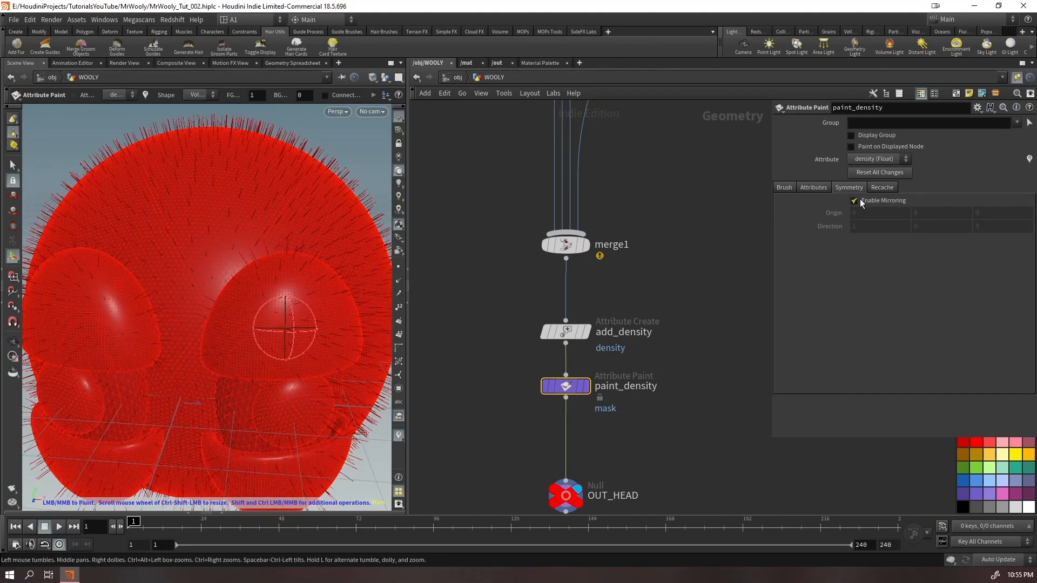
pyautogui.keyDown('alt'); pyautogui.scroll(-4, 294, 310); pyautogui.keyUp('alt')
pyautogui.moveTo(301, 326)
pyautogui.keyDown('alt'); pyautogui.mouseDown()
pyautogui.moveTo(309, 317)
pyautogui.moveTo(284, 332)
pyautogui.moveTo(300, 370)
pyautogui.mouseUp(); pyautogui.keyUp('alt')
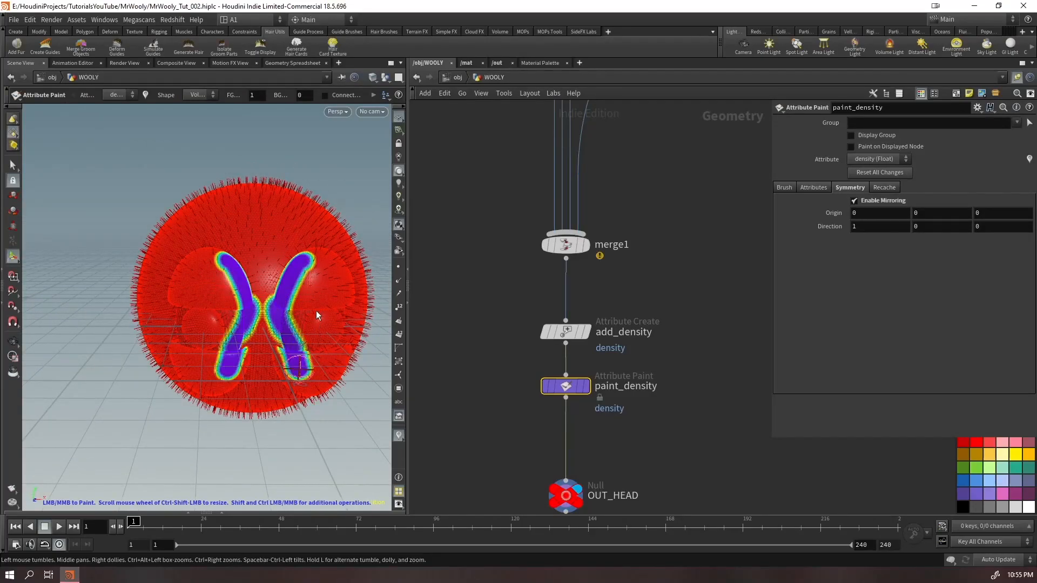
# Paint mirrored background density over the eyes and eyelids, and undo these strokes and the preceding changes
pyautogui.moveTo(311, 281)
pyautogui.mouseDown()
pyautogui.moveTo(332, 275)
pyautogui.moveTo(319, 378)
pyautogui.moveTo(336, 280)
pyautogui.moveTo(298, 302)
pyautogui.moveTo(279, 368)
pyautogui.moveTo(303, 324)
pyautogui.moveTo(304, 373)
pyautogui.moveTo(306, 281)
pyautogui.mouseUp()
pyautogui.moveTo(284, 347)
pyautogui.mouseDown()
pyautogui.moveTo(279, 363)
pyautogui.moveTo(316, 274)
pyautogui.moveTo(313, 316)
pyautogui.moveTo(252, 301)
pyautogui.mouseUp()
pyautogui.keyDown('alt'); pyautogui.moveTo(252, 301); pyautogui.dragTo(103, 265, button='middle'); pyautogui.keyUp('alt')
pyautogui.moveTo(155, 216)
pyautogui.mouseDown()
pyautogui.moveTo(153, 195)
pyautogui.moveTo(162, 195)
pyautogui.moveTo(173, 319)
pyautogui.moveTo(143, 296)
pyautogui.moveTo(216, 261)
pyautogui.moveTo(257, 274)
pyautogui.moveTo(125, 257)
pyautogui.moveTo(183, 255)
pyautogui.mouseUp()
pyautogui.keyDown('alt'); pyautogui.moveTo(184, 255); pyautogui.dragTo(240, 332, button='middle'); pyautogui.keyUp('alt')
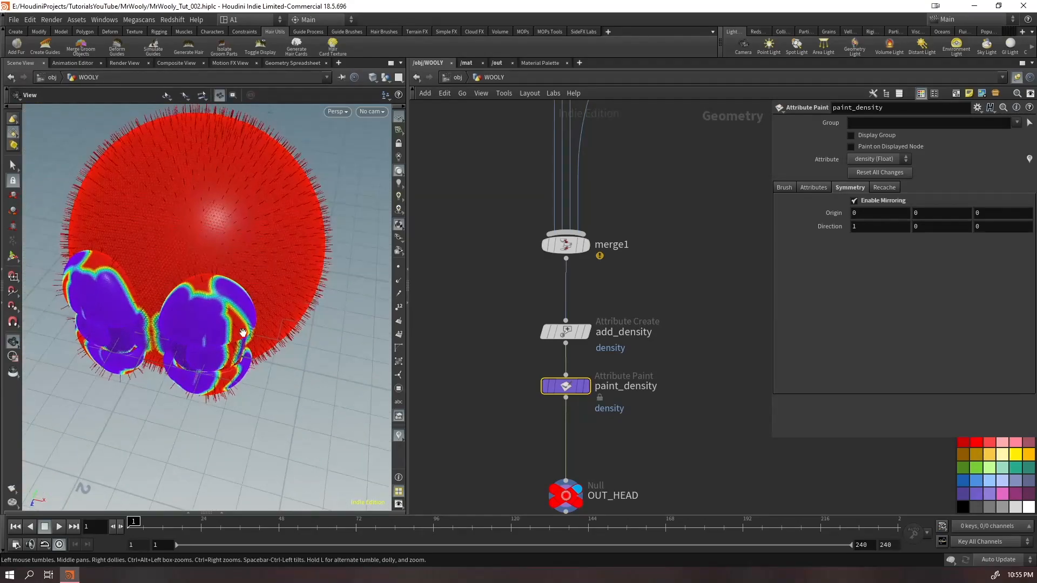
pyautogui.moveTo(228, 319)
pyautogui.keyDown('alt'); pyautogui.mouseDown()
pyautogui.moveTo(104, 292)
pyautogui.moveTo(200, 295)
pyautogui.mouseUp(); pyautogui.keyUp('alt')
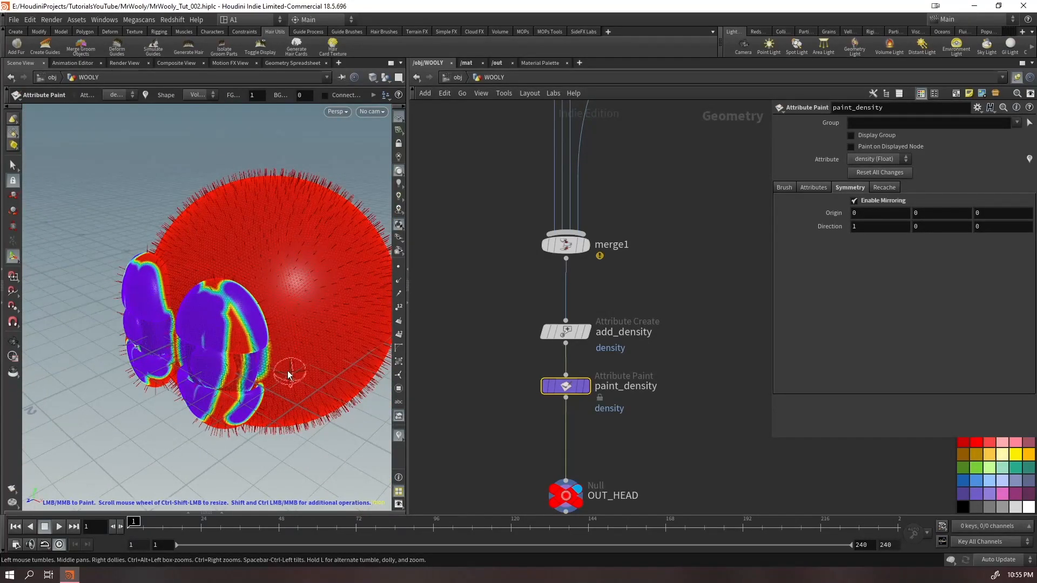
pyautogui.hotkey('ctrl', 'z')
pyautogui.hotkey('ctrl', 'z')
# Detach add_density and paint_density from below merge1 and move the pair towards the group1 and color4 branch
pyautogui.moveTo(638, 304); pyautogui.dragTo(510, 424)
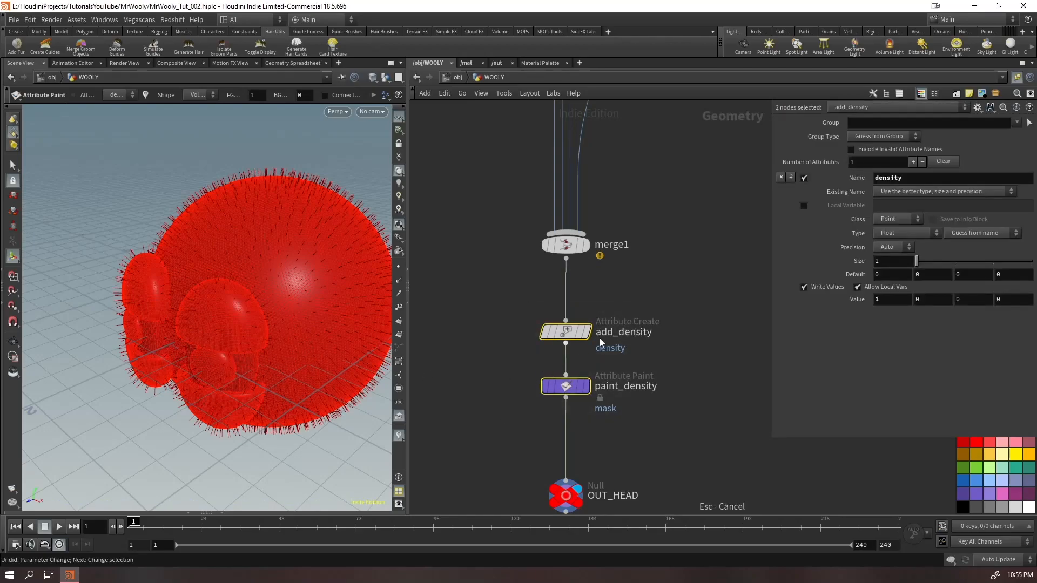
pyautogui.moveTo(564, 331); pyautogui.dragTo(720, 171)
pyautogui.scroll(-3, 673, 330)
pyautogui.moveTo(673, 330); pyautogui.dragTo(635, 519, button='middle')
pyautogui.moveTo(502, 373); pyautogui.dragTo(184, 401, button='middle')
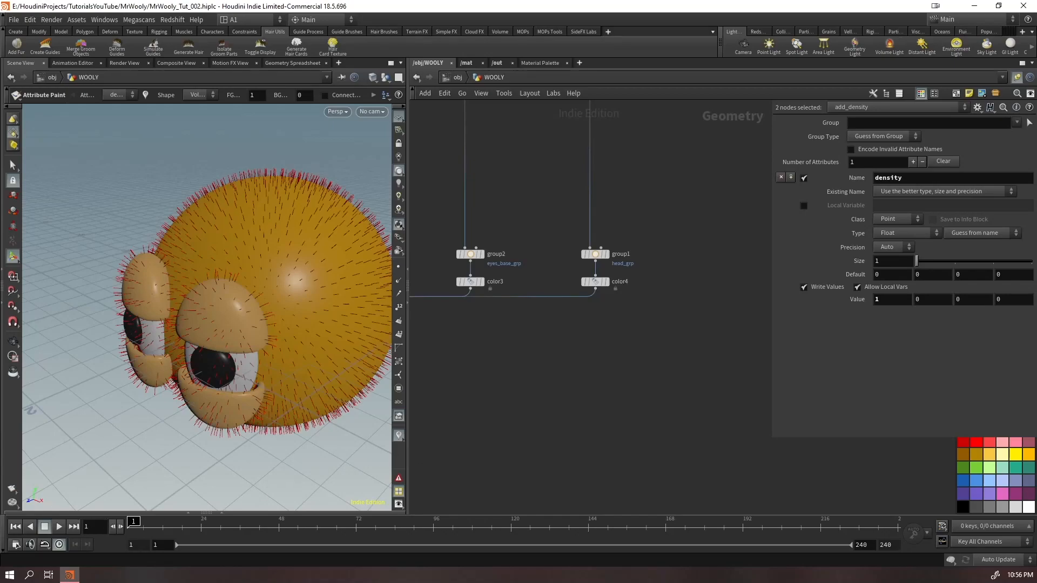
# Decline sending crash reports to Side Effects Software
pyautogui.click(316, 322)
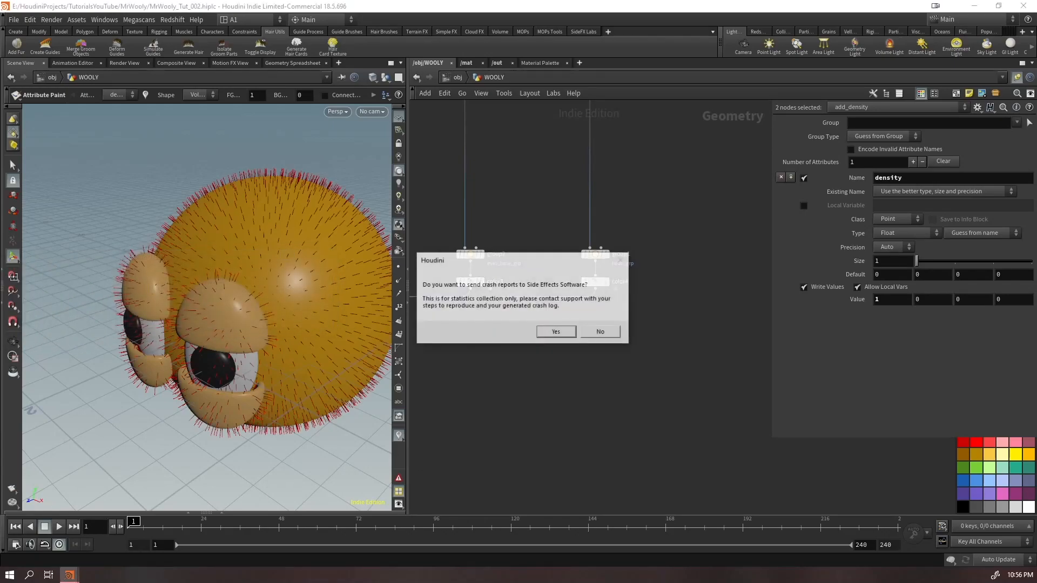
pyautogui.click(600, 332)
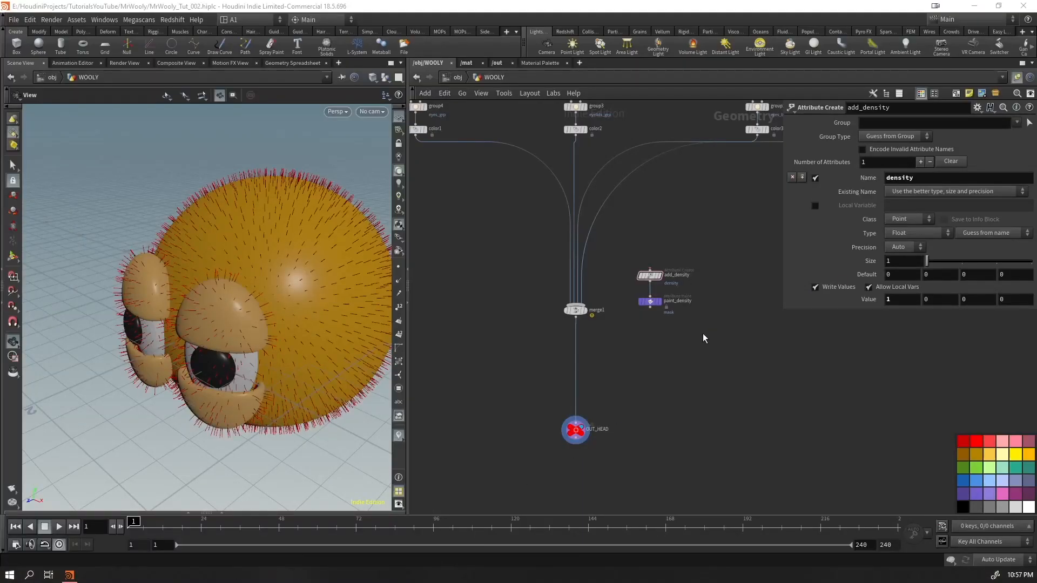
# In the reopened WOOLY network, display the color4 node and hide the other objects in the viewport
pyautogui.moveTo(703, 338); pyautogui.dragTo(718, 396, button='middle')
pyautogui.moveTo(727, 274); pyautogui.dragTo(665, 407)
pyautogui.moveTo(670, 336)
pyautogui.mouseDown()
pyautogui.moveTo(465, 268)
pyautogui.moveTo(756, 277)
pyautogui.moveTo(742, 265)
pyautogui.mouseUp()
pyautogui.moveTo(761, 384)
pyautogui.mouseDown(button='middle')
pyautogui.moveTo(669, 414)
pyautogui.moveTo(531, 486)
pyautogui.mouseUp(button='middle')
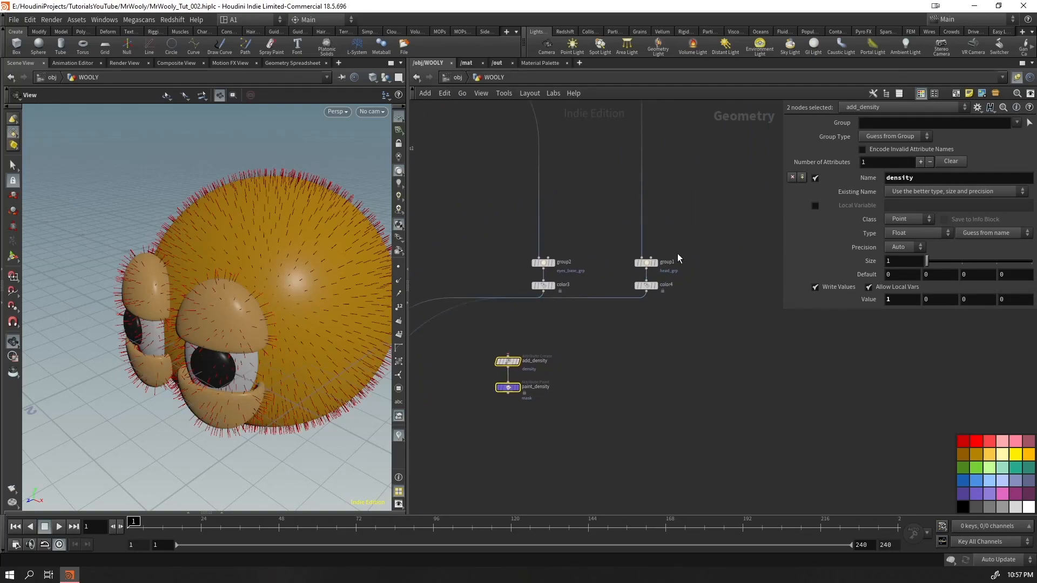
pyautogui.click(659, 264)
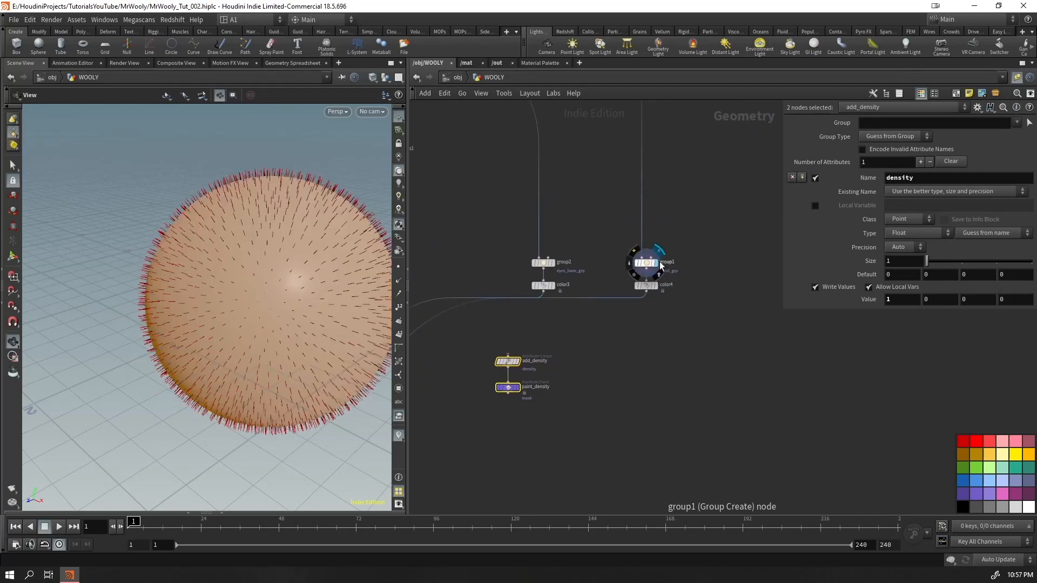
pyautogui.click(658, 285)
pyautogui.click(386, 78)
pyautogui.click(388, 112)
# Insert add_density and paint_density between color4 and merge1, and display paint_density
pyautogui.moveTo(560, 313); pyautogui.dragTo(508, 419)
pyautogui.moveTo(510, 369)
pyautogui.mouseDown()
pyautogui.moveTo(621, 320)
pyautogui.moveTo(616, 311)
pyautogui.moveTo(648, 317)
pyautogui.mouseUp()
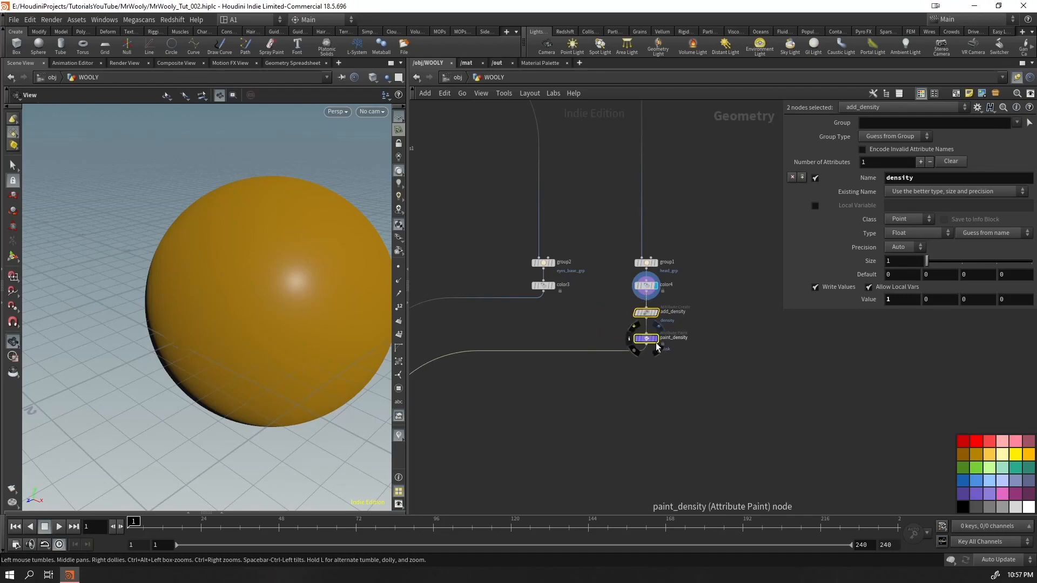
pyautogui.click(658, 339)
# Display the merged head with its eye parts, select paint_density and activate its paint brush
pyautogui.moveTo(479, 421); pyautogui.dragTo(727, 295, button='middle')
pyautogui.click(617, 459)
pyautogui.moveTo(696, 440); pyautogui.dragTo(561, 499)
pyautogui.moveTo(774, 377); pyautogui.dragTo(598, 457, button='middle')
pyautogui.moveTo(773, 329); pyautogui.dragTo(707, 303)
pyautogui.press('Return')
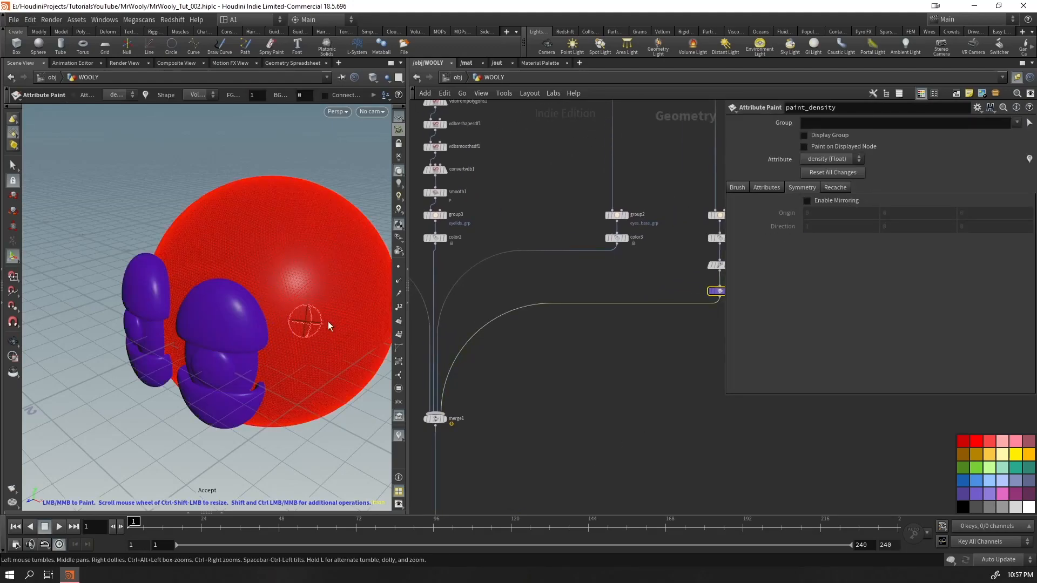
# Examine the density colouring of the head and eye parts from several angles
pyautogui.moveTo(657, 364); pyautogui.dragTo(566, 379, button='middle')
pyautogui.moveTo(279, 297)
pyautogui.keyDown('alt'); pyautogui.mouseDown()
pyautogui.moveTo(255, 287)
pyautogui.moveTo(281, 297)
pyautogui.mouseUp(); pyautogui.keyUp('alt')
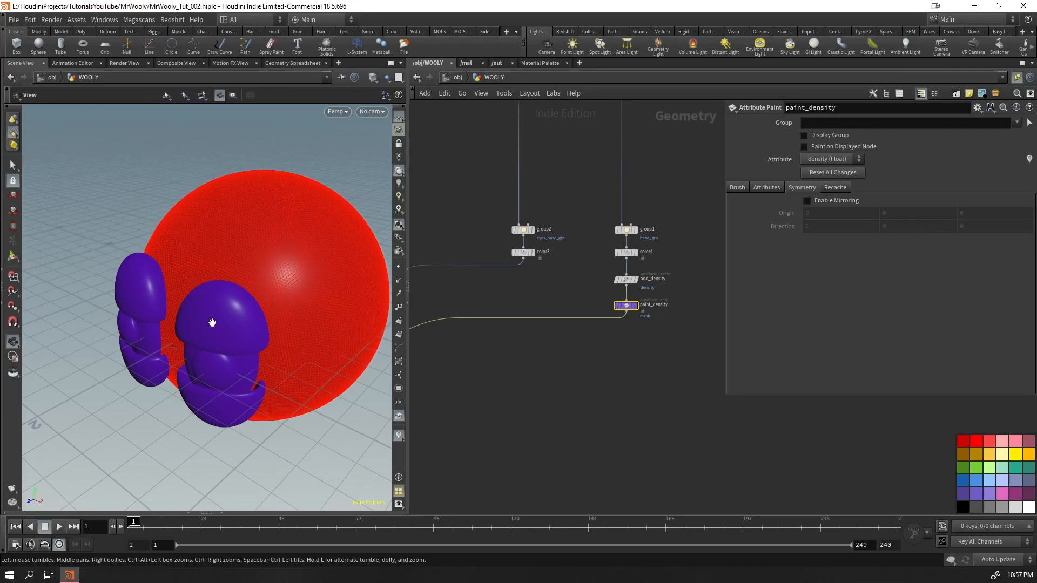
pyautogui.keyDown('alt'); pyautogui.moveTo(210, 322); pyautogui.dragTo(322, 319, button='right'); pyautogui.keyUp('alt')
pyautogui.keyDown('alt'); pyautogui.moveTo(322, 319); pyautogui.dragTo(293, 294); pyautogui.keyUp('alt')
pyautogui.keyDown('alt'); pyautogui.moveTo(294, 294); pyautogui.dragTo(167, 419, button='right'); pyautogui.keyUp('alt')
pyautogui.moveTo(167, 420); pyautogui.dragTo(234, 364)
pyautogui.moveTo(234, 363); pyautogui.dragTo(125, 333, button='right')
pyautogui.moveTo(126, 334); pyautogui.dragTo(220, 272)
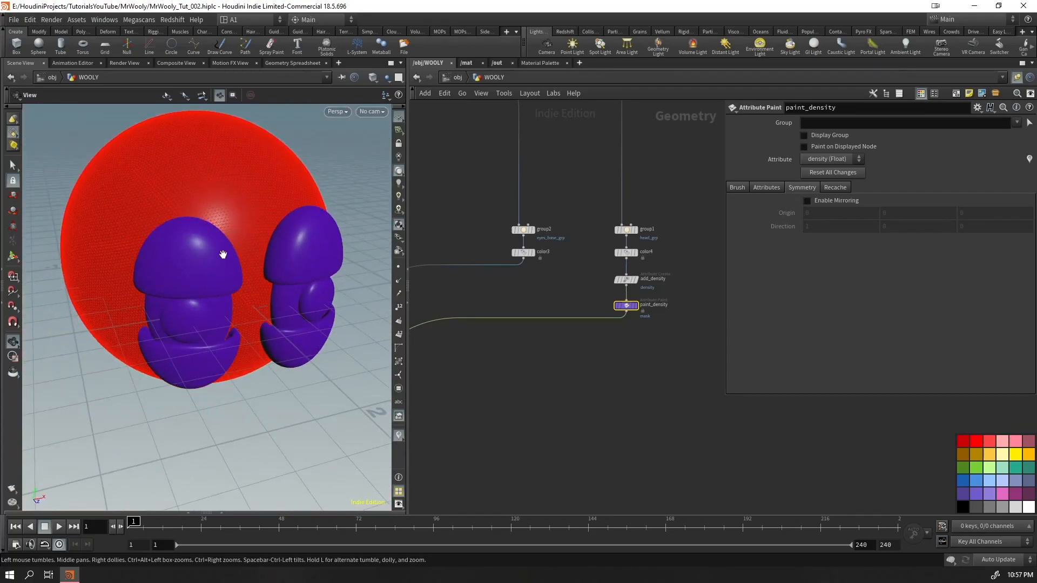
pyautogui.moveTo(234, 207); pyautogui.dragTo(183, 279, button='middle')
pyautogui.moveTo(220, 296); pyautogui.dragTo(153, 296)
pyautogui.moveTo(193, 317); pyautogui.dragTo(202, 276, button='middle')
pyautogui.moveTo(201, 275); pyautogui.dragTo(232, 303)
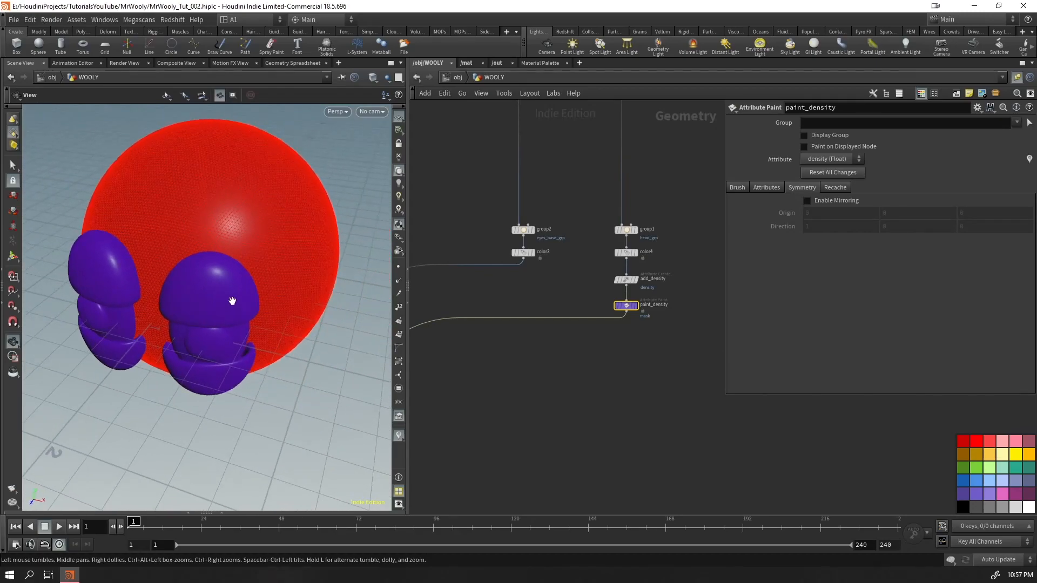
# Try painting density on the head around the eyelids, and undo the strokes
pyautogui.moveTo(232, 262); pyautogui.dragTo(257, 301)
pyautogui.moveTo(180, 307); pyautogui.dragTo(260, 320)
pyautogui.moveTo(227, 385)
pyautogui.mouseDown()
pyautogui.moveTo(180, 332)
pyautogui.moveTo(182, 347)
pyautogui.moveTo(191, 321)
pyautogui.mouseUp()
pyautogui.hotkey('ctrl', 'z')
pyautogui.hotkey('ctrl', 'z')
pyautogui.hotkey('ctrl', 'z')
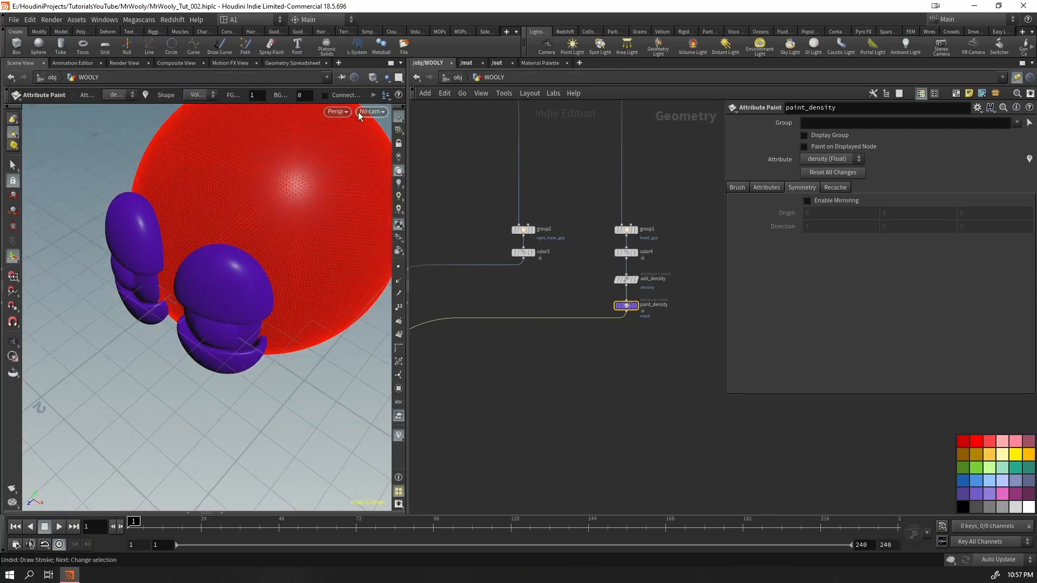
# Show the other objects in the viewport again, including the guide hairs
pyautogui.click(384, 80)
pyautogui.click(389, 89)
# Try painting background density 0 along one upper eyelid's edge without mirroring, and undo the stroke
pyautogui.moveTo(222, 286)
pyautogui.mouseDown()
pyautogui.moveTo(256, 252)
pyautogui.moveTo(257, 209)
pyautogui.moveTo(224, 285)
pyautogui.mouseUp()
pyautogui.keyDown('alt'); pyautogui.moveTo(224, 284); pyautogui.dragTo(261, 216, button='right'); pyautogui.keyUp('alt')
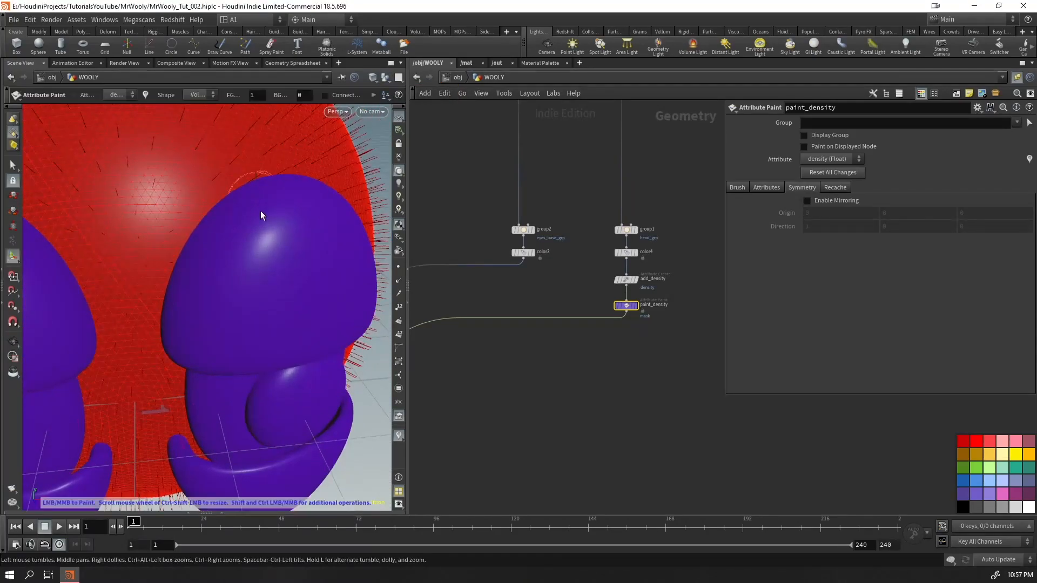
pyautogui.moveTo(188, 308)
pyautogui.mouseDown()
pyautogui.moveTo(220, 238)
pyautogui.moveTo(261, 208)
pyautogui.mouseUp()
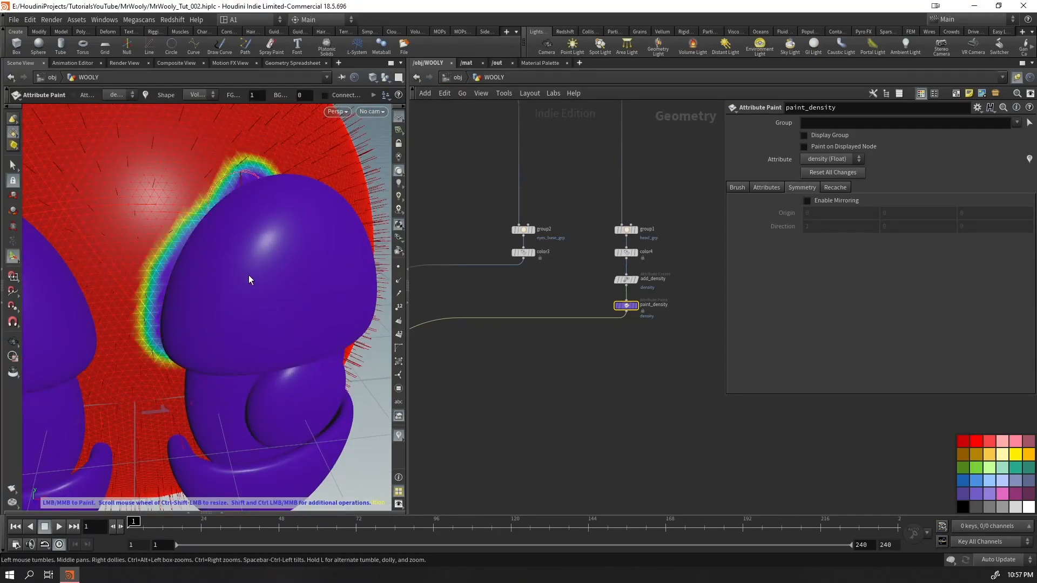
pyautogui.hotkey('ctrl', 'z')
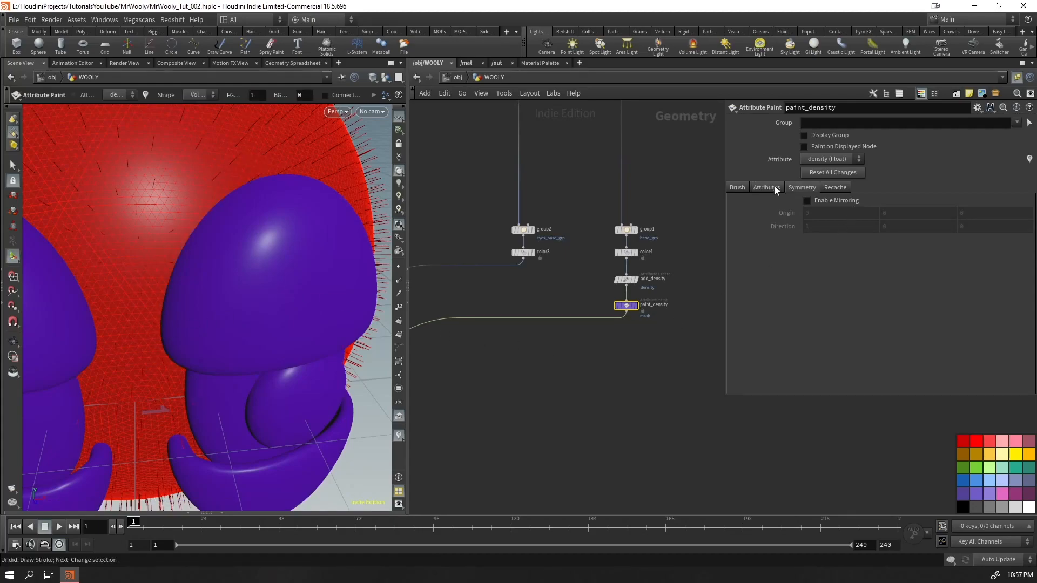
# Enable mirroring on paint_density and paint background density 0 on the head between the eyes and along their outer edges
pyautogui.click(807, 201)
pyautogui.moveTo(215, 227)
pyautogui.mouseDown()
pyautogui.moveTo(155, 368)
pyautogui.moveTo(161, 360)
pyautogui.mouseUp()
pyautogui.keyDown('alt'); pyautogui.moveTo(177, 285); pyautogui.dragTo(165, 322, button='right'); pyautogui.keyUp('alt')
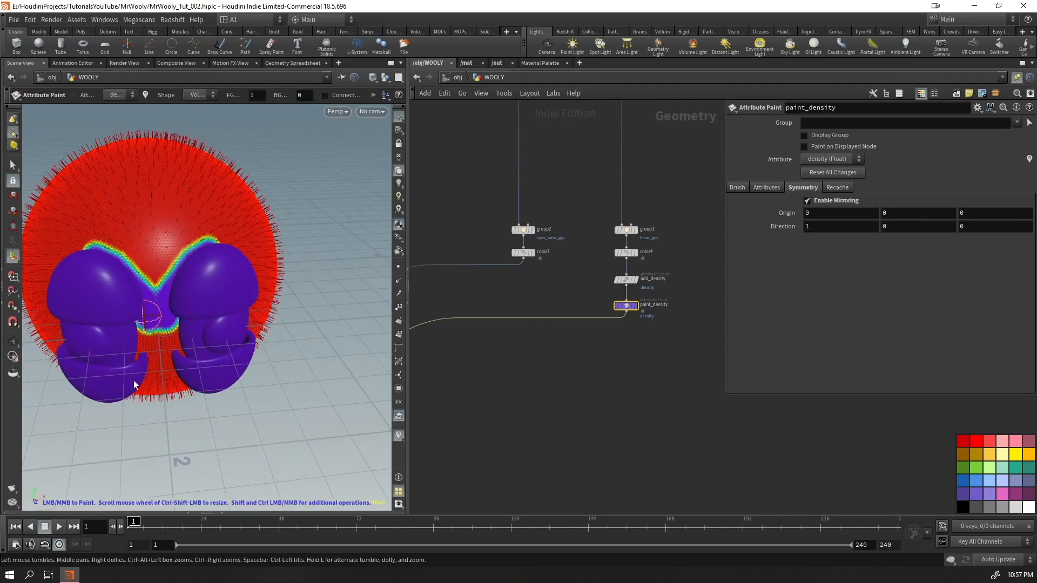
pyautogui.moveTo(231, 312)
pyautogui.keyDown('alt'); pyautogui.mouseDown()
pyautogui.moveTo(213, 317)
pyautogui.moveTo(197, 238)
pyautogui.moveTo(211, 227)
pyautogui.moveTo(230, 251)
pyautogui.moveTo(203, 267)
pyautogui.mouseUp(); pyautogui.keyUp('alt')
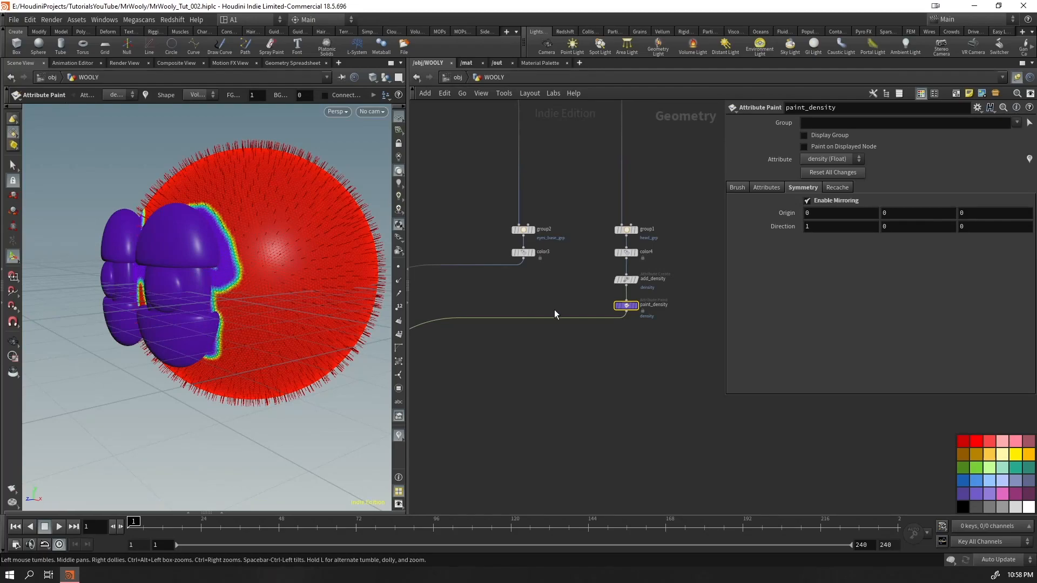
pyautogui.keyDown('alt'); pyautogui.moveTo(254, 317); pyautogui.dragTo(319, 308); pyautogui.keyUp('alt')
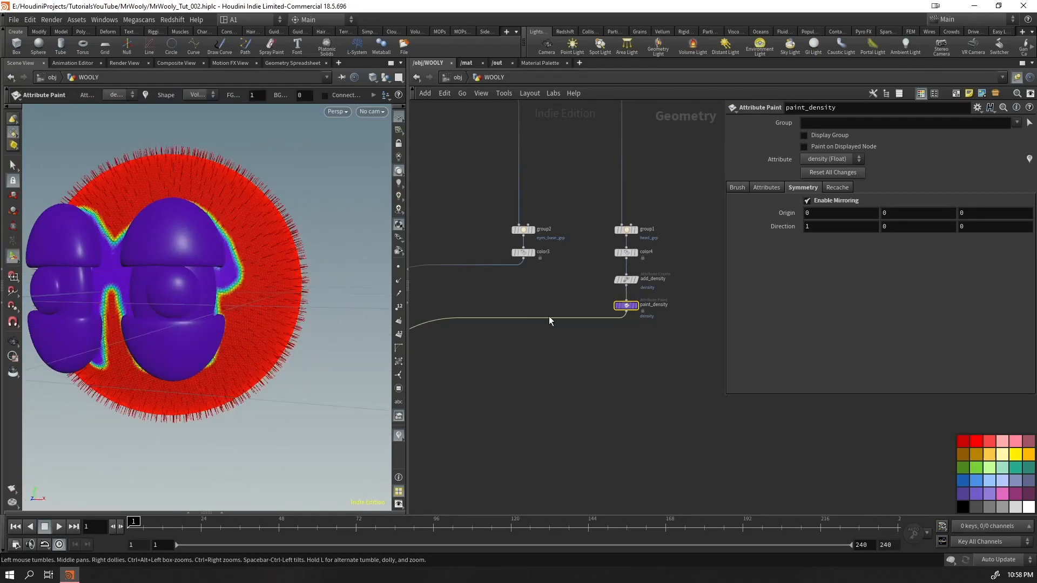
# Display paint_density with color3 as a template, and fill the head areas behind the eyes with background density 0
pyautogui.click(635, 305)
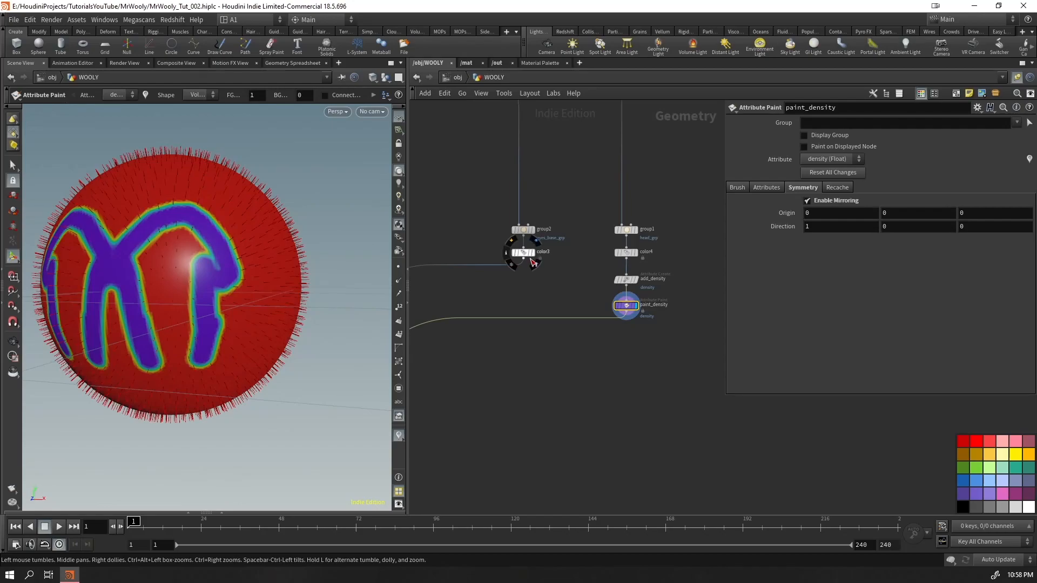
pyautogui.click(537, 267)
pyautogui.moveTo(130, 270)
pyautogui.keyDown('alt'); pyautogui.mouseDown()
pyautogui.moveTo(151, 280)
pyautogui.moveTo(174, 324)
pyautogui.moveTo(149, 342)
pyautogui.mouseUp(); pyautogui.keyUp('alt')
pyautogui.hotkey('ctrl', 'z')
pyautogui.moveTo(199, 344)
pyautogui.mouseDown(button='middle')
pyautogui.moveTo(171, 358)
pyautogui.moveTo(152, 303)
pyautogui.moveTo(162, 246)
pyautogui.moveTo(159, 308)
pyautogui.moveTo(144, 255)
pyautogui.moveTo(134, 270)
pyautogui.moveTo(146, 273)
pyautogui.moveTo(167, 232)
pyautogui.moveTo(201, 258)
pyautogui.moveTo(187, 276)
pyautogui.moveTo(192, 296)
pyautogui.mouseUp(button='middle')
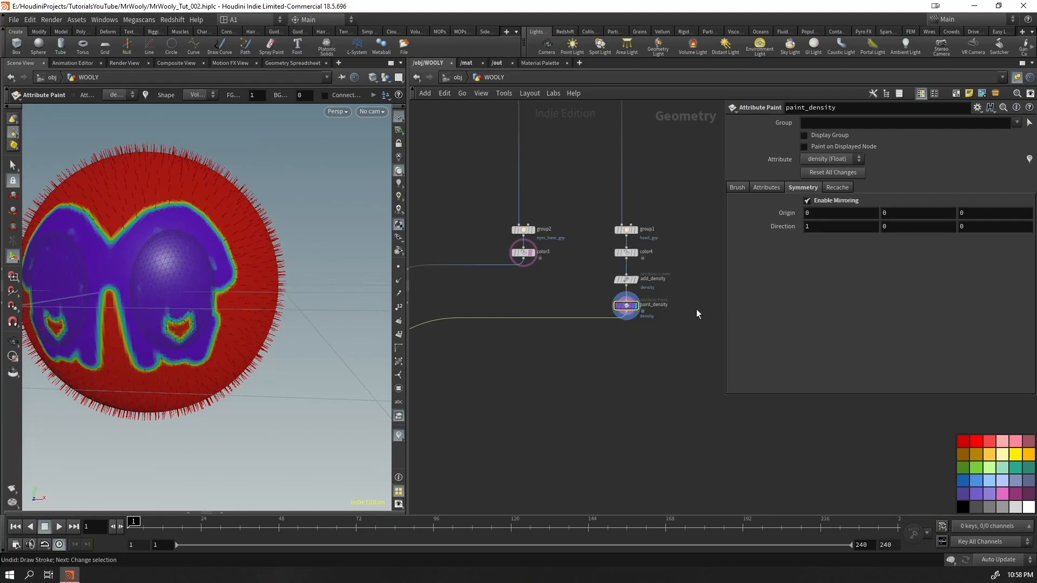
# Bypass the add_density and paint_density nodes, and leave the paint brush
pyautogui.click(633, 281)
pyautogui.click(617, 280)
pyautogui.click(617, 306)
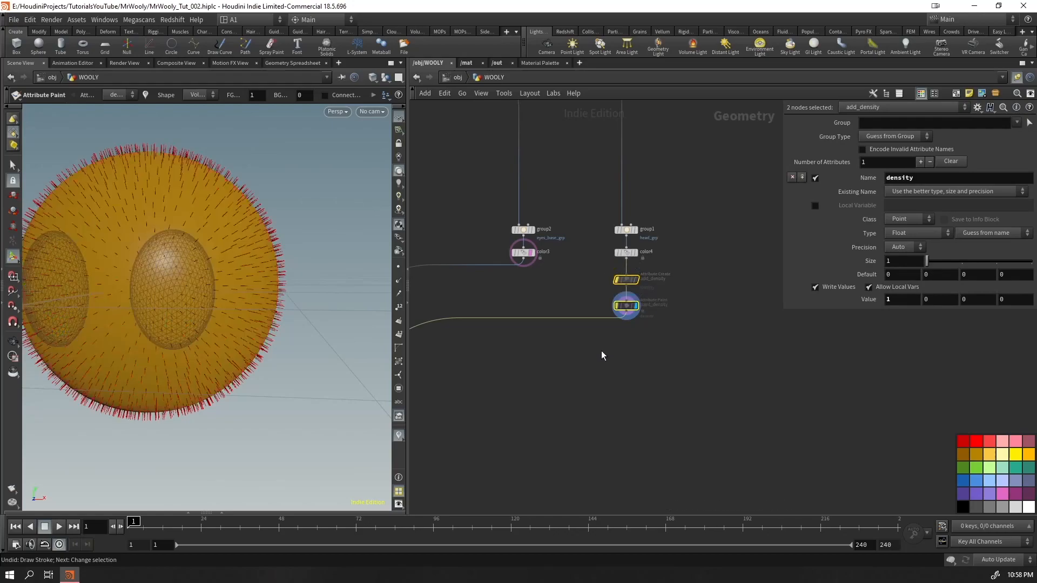
pyautogui.press('Escape')
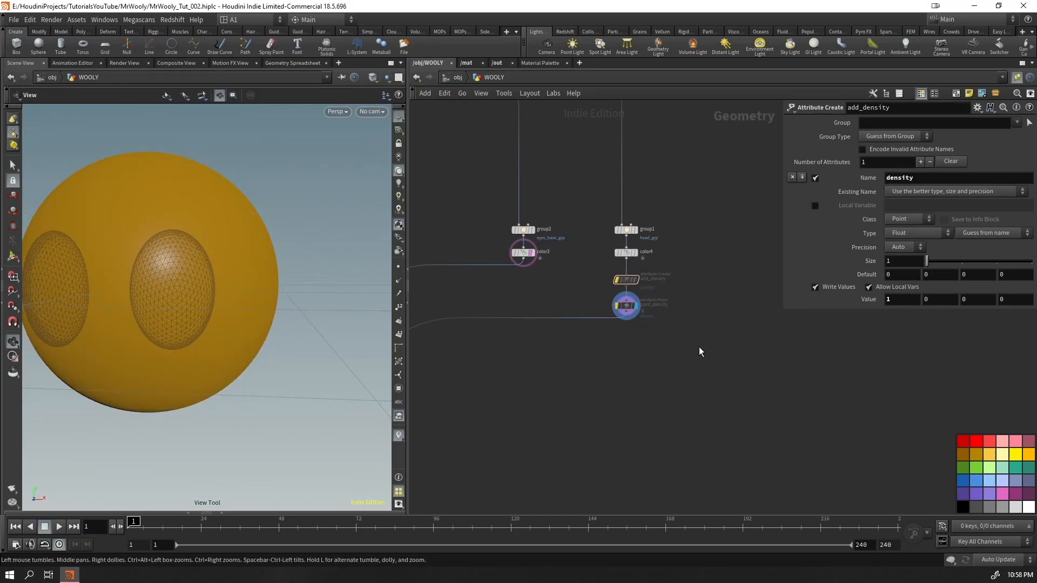
# Add a Mask from Geometry node below the head's node chain
pyautogui.press('Tab')
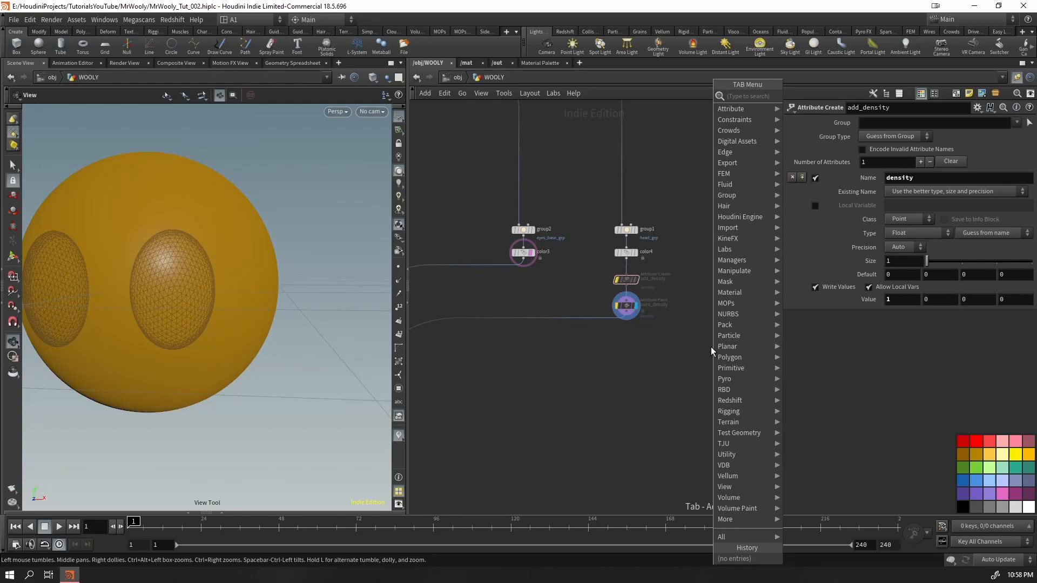
pyautogui.write('maskb')
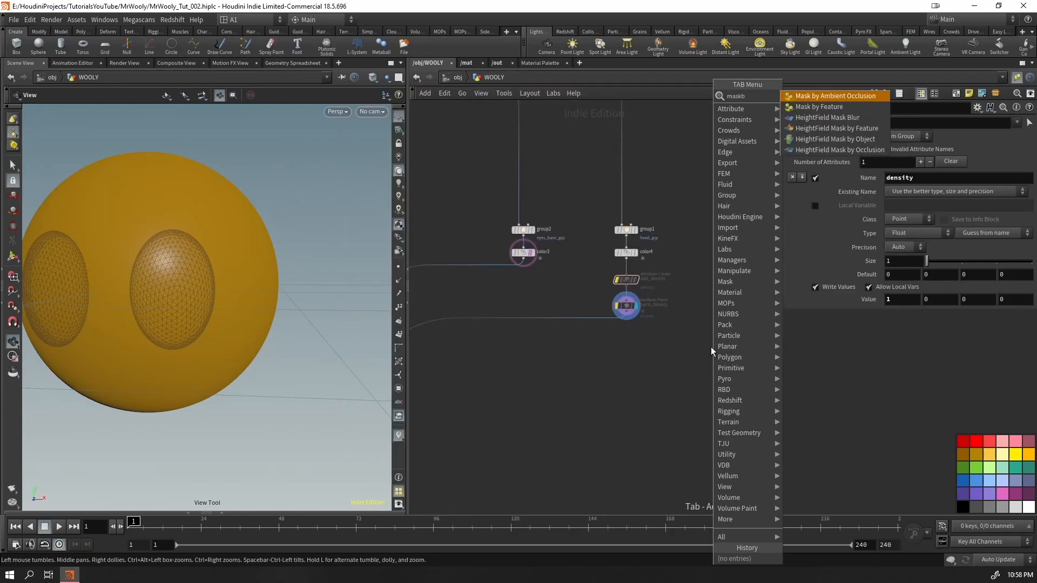
pyautogui.press('BackSpace')
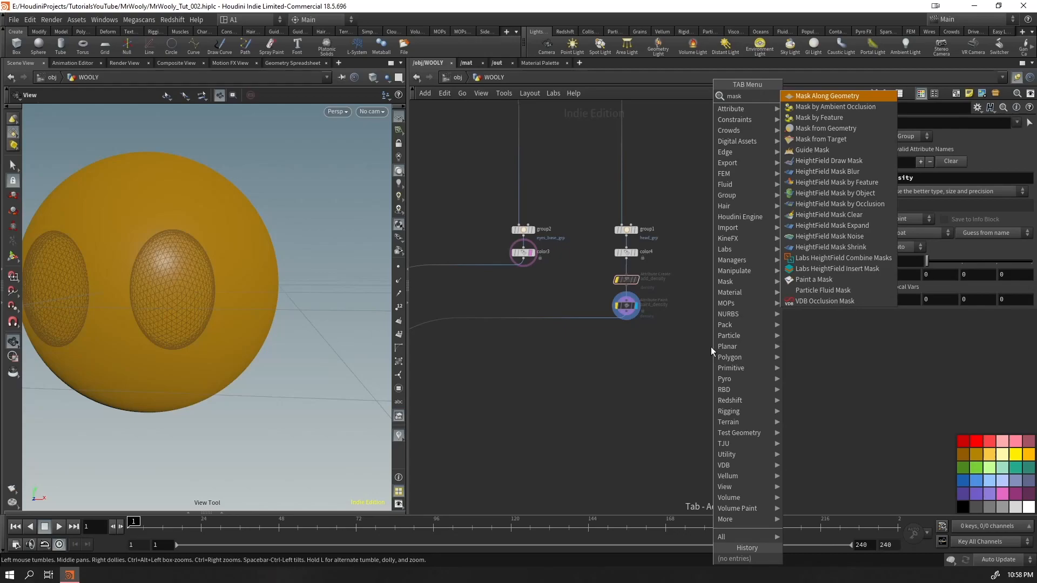
pyautogui.press('Down')
pyautogui.press('Down')
pyautogui.press('Down')
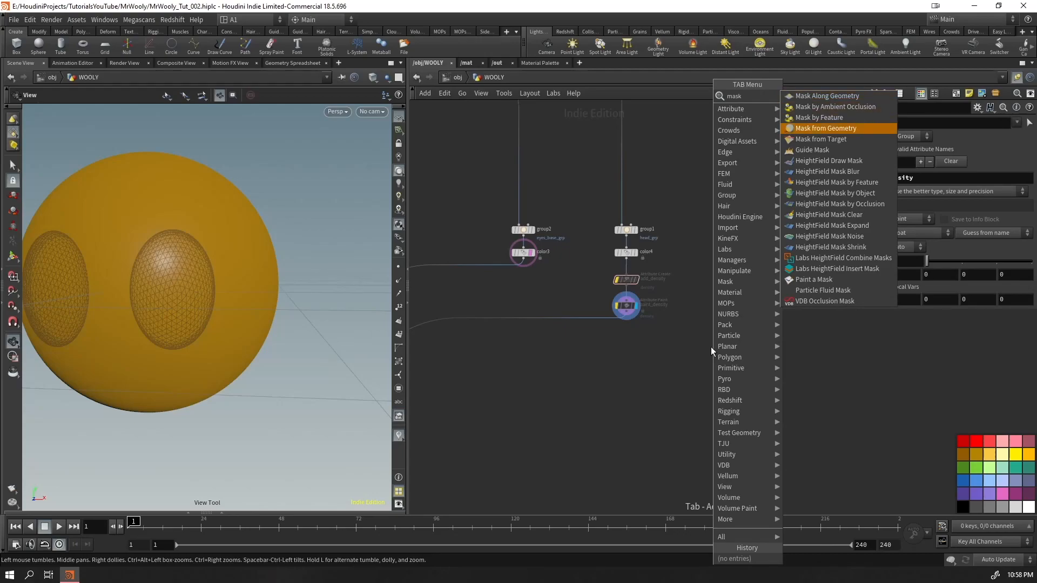
pyautogui.press('Return')
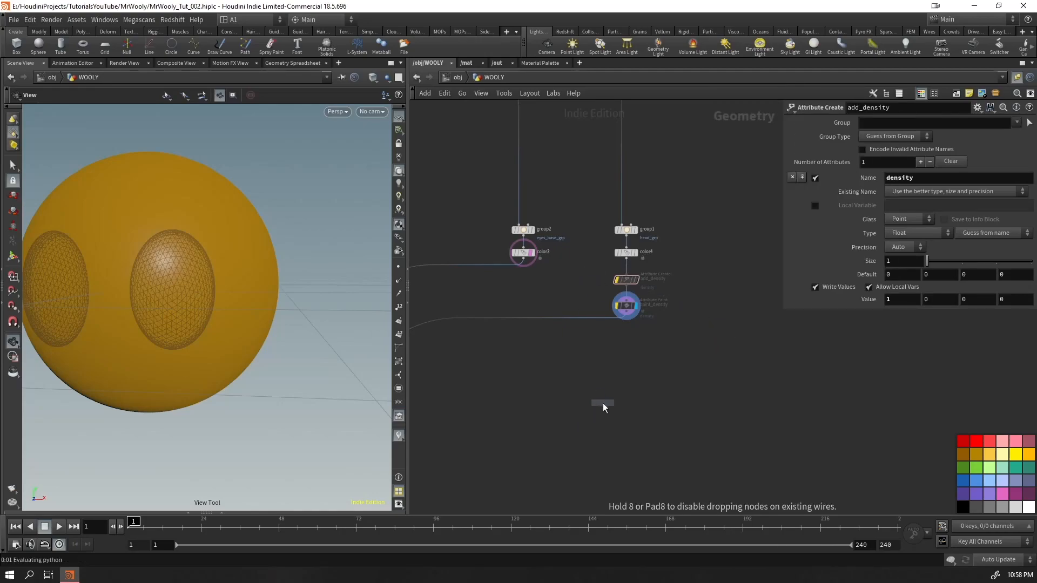
pyautogui.click(603, 403)
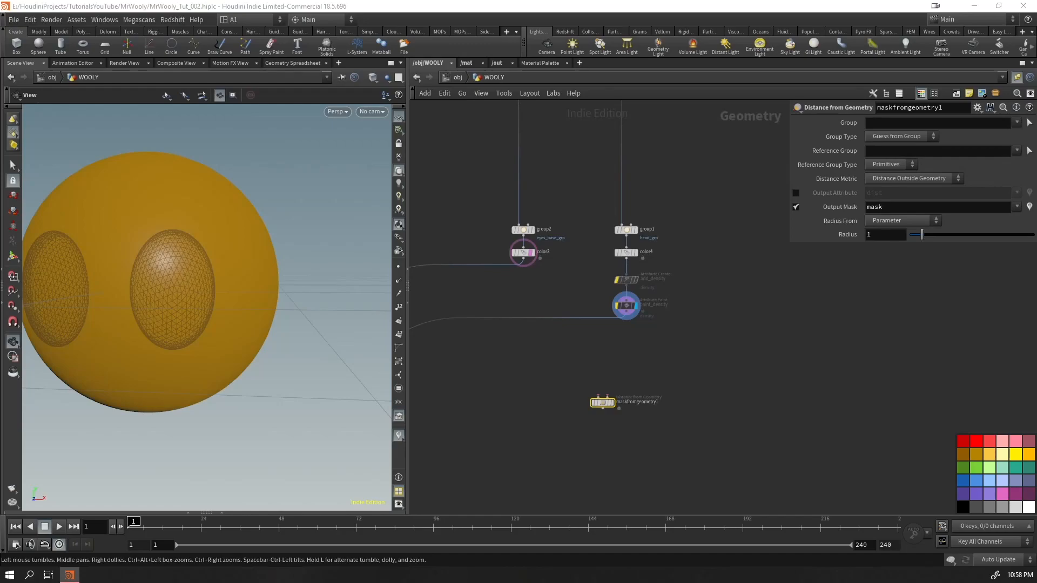
# Display color4 and wire its output into the first input of the Mask from Geometry node
pyautogui.moveTo(662, 328); pyautogui.dragTo(604, 256)
pyautogui.click(599, 403)
pyautogui.moveTo(601, 405); pyautogui.dragTo(694, 389)
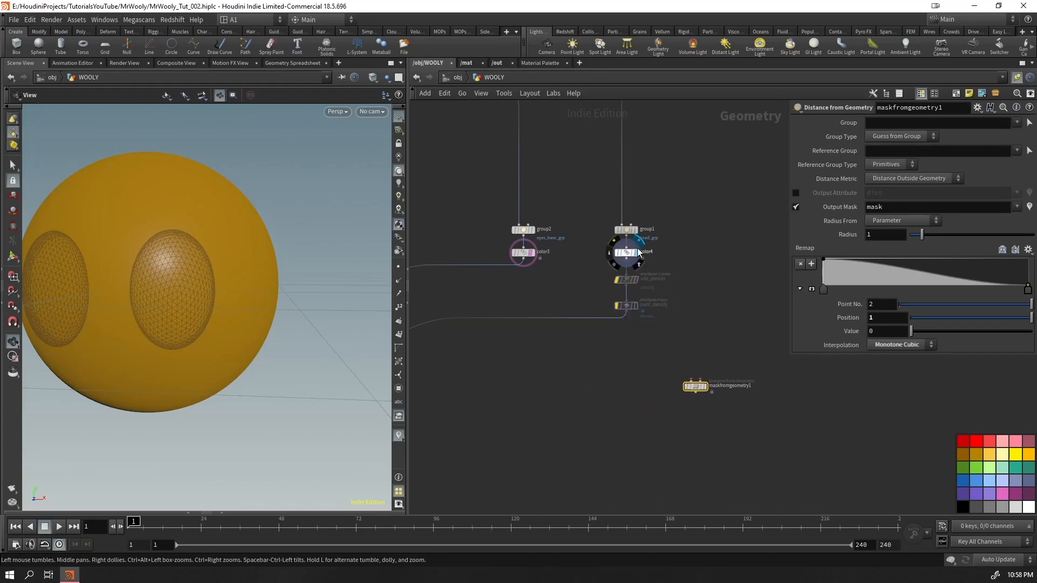
pyautogui.click(626, 260)
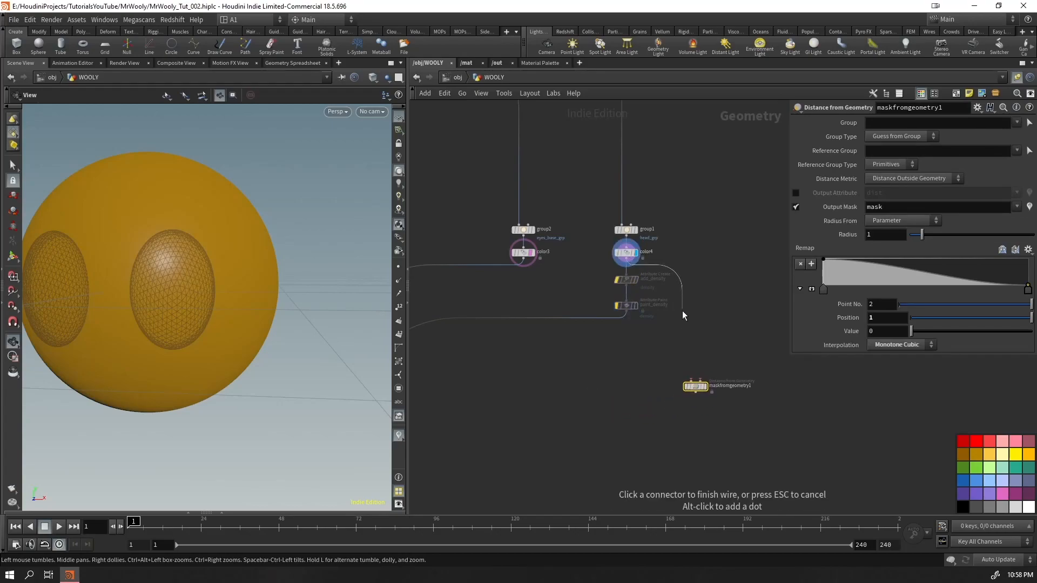
pyautogui.click(684, 370)
pyautogui.moveTo(217, 273); pyautogui.dragTo(253, 279)
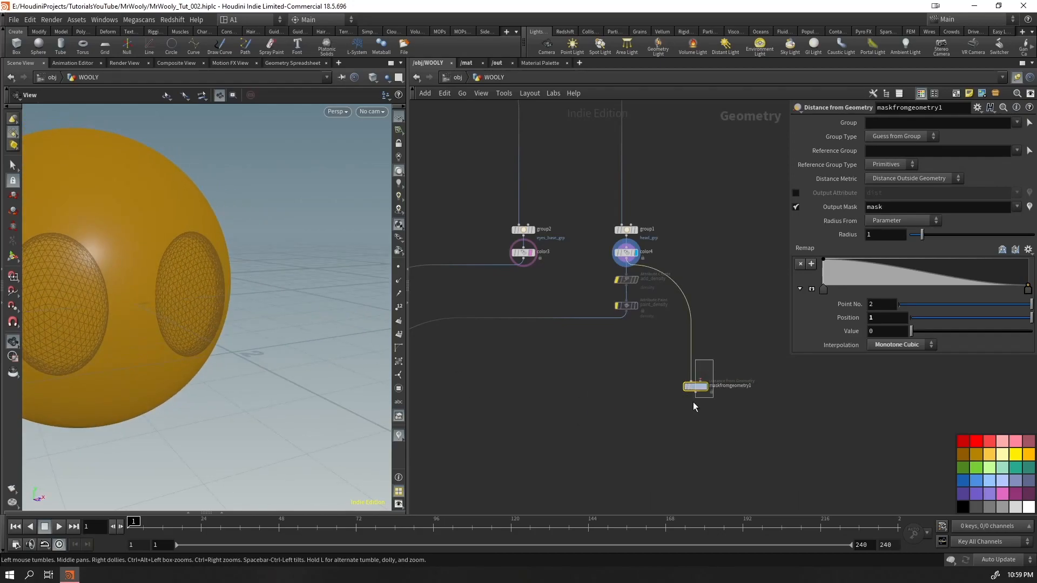
# Combine color1, color2 and color3 in a new Merge node and display the merged eye parts
pyautogui.moveTo(584, 387); pyautogui.dragTo(864, 441, button='middle')
pyautogui.moveTo(493, 312); pyautogui.dragTo(494, 314)
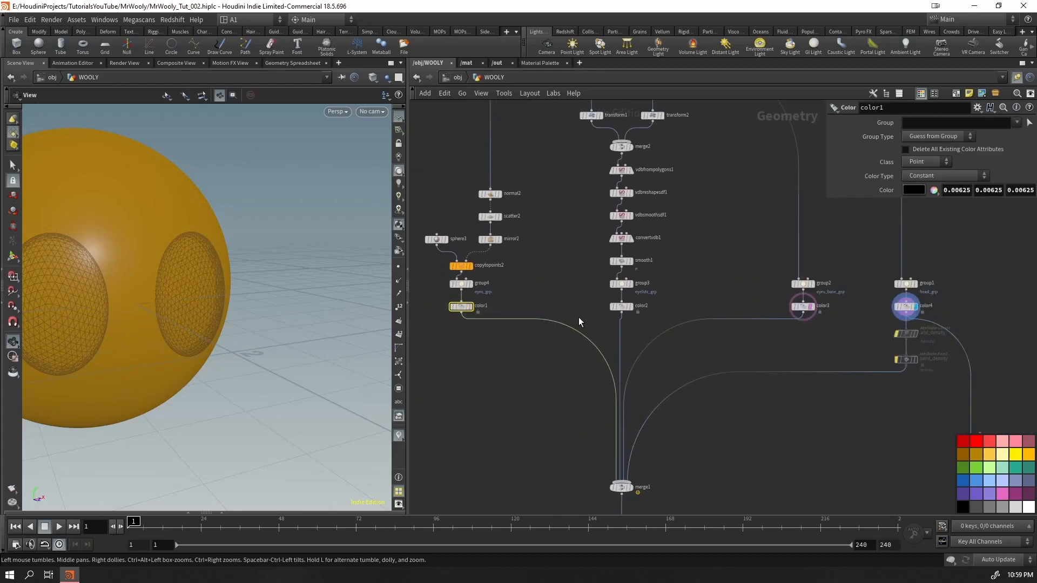
pyautogui.keyDown('shift'); pyautogui.moveTo(644, 306); pyautogui.dragTo(645, 308); pyautogui.keyUp('shift')
pyautogui.keyDown('shift'); pyautogui.moveTo(819, 310); pyautogui.dragTo(819, 311); pyautogui.keyUp('shift')
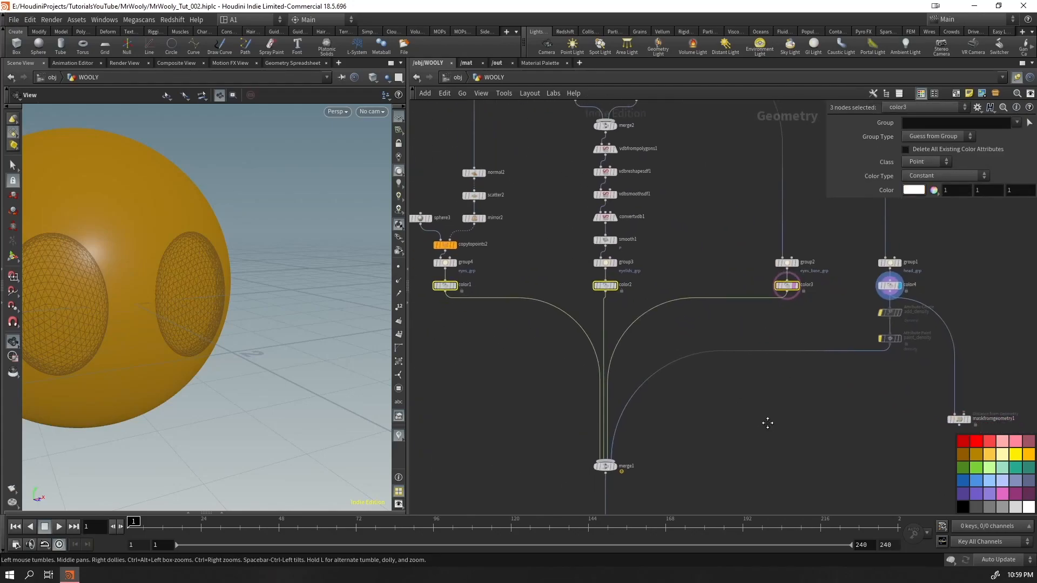
pyautogui.moveTo(441, 253); pyautogui.dragTo(718, 373)
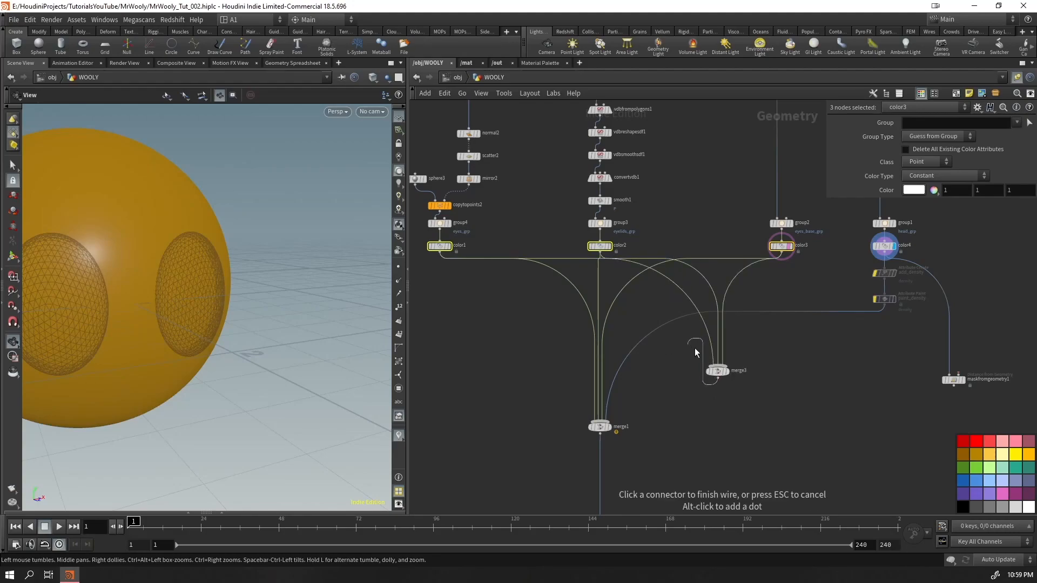
pyautogui.press('Escape')
pyautogui.hotkey('ctrl', 'z')
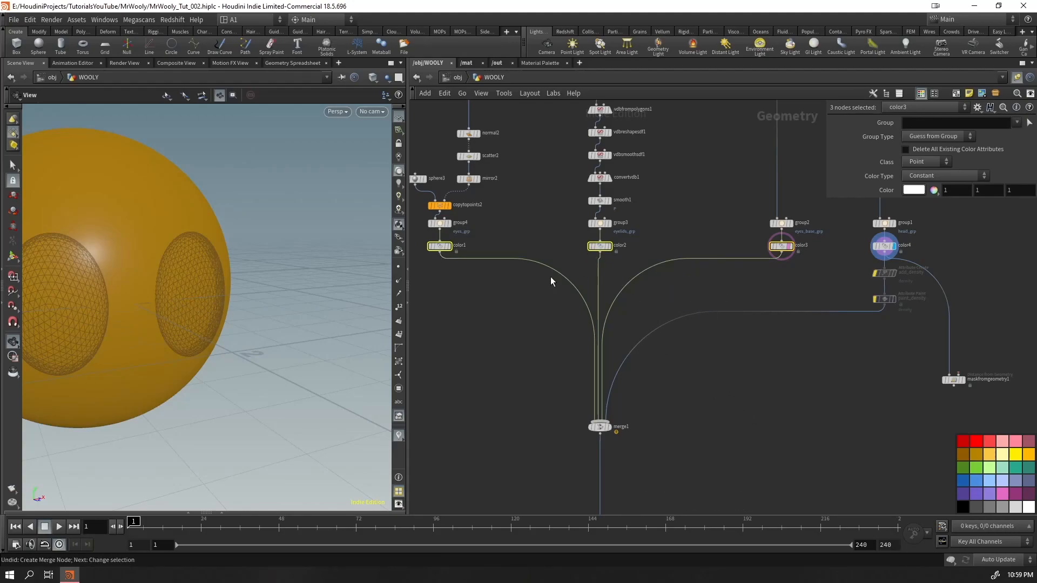
pyautogui.moveTo(441, 254); pyautogui.dragTo(703, 358)
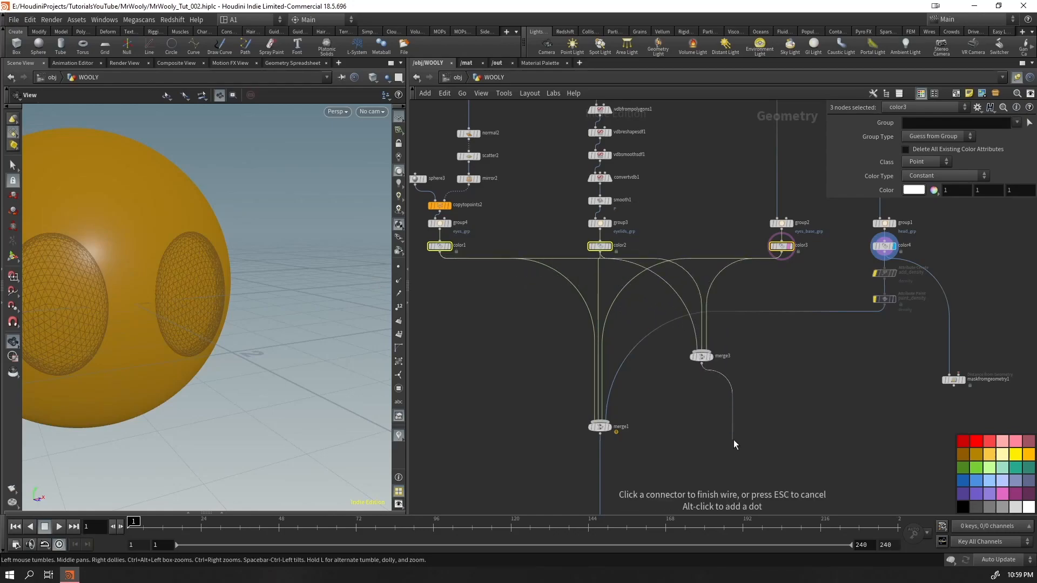
pyautogui.press('Escape')
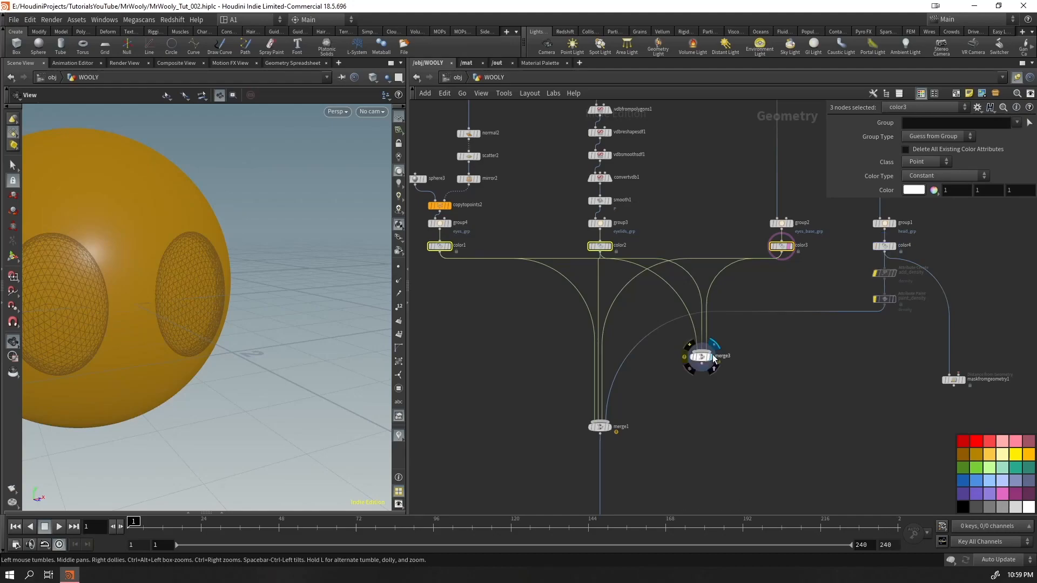
pyautogui.click(713, 359)
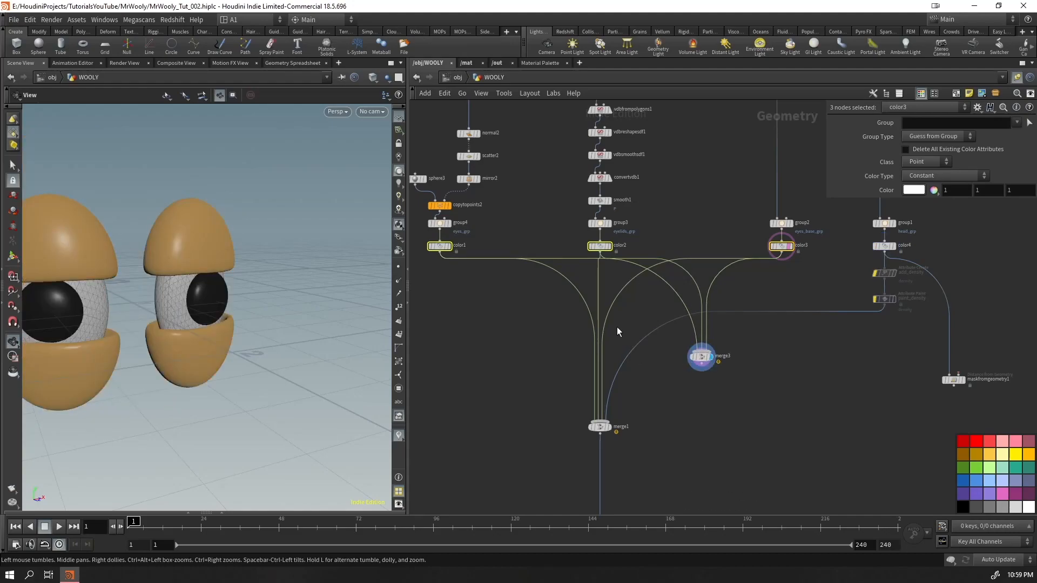
# Remove the direct wires from the three eye color nodes to merge1, and insert the new eye merge ahead of merge1
pyautogui.moveTo(572, 332); pyautogui.dragTo(571, 331)
pyautogui.press('Delete')
pyautogui.moveTo(701, 360); pyautogui.dragTo(601, 324)
pyautogui.click(603, 326)
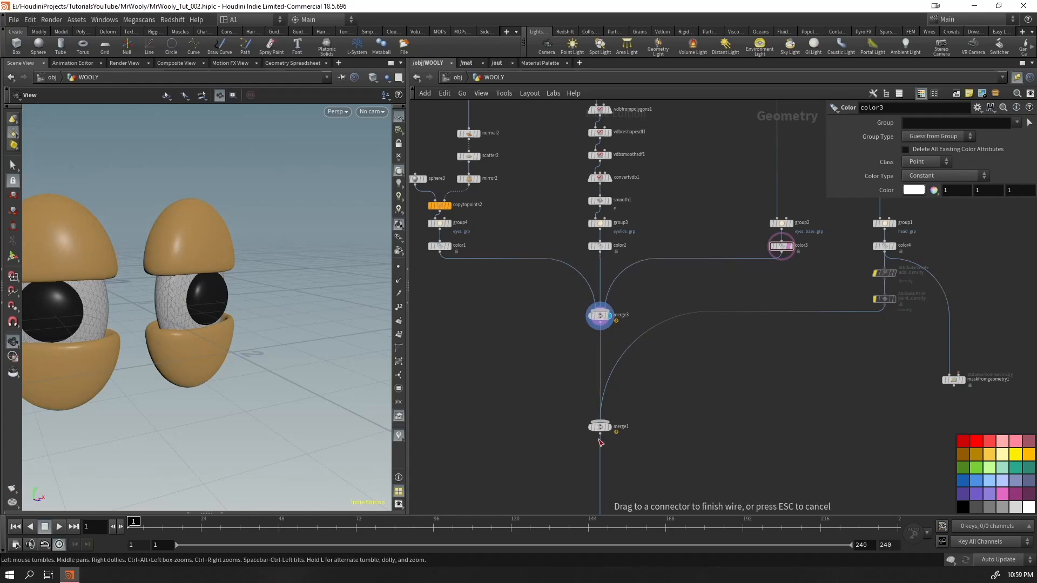
pyautogui.click(600, 425)
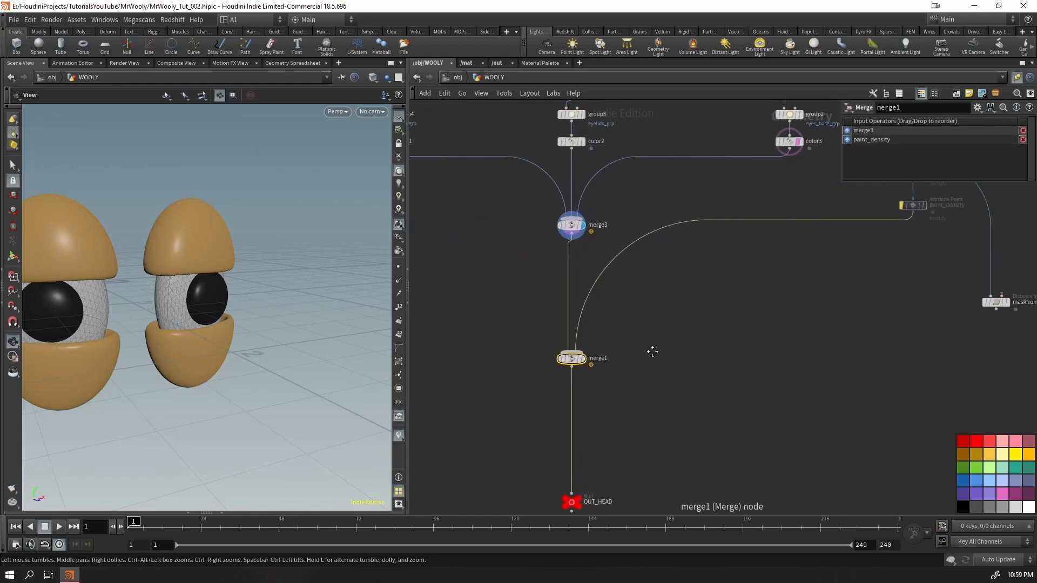
# Wire merge3 into the second input of maskfromgeometry1 and display the mask node with its viewport handle
pyautogui.keyDown('shift'); pyautogui.moveTo(637, 261); pyautogui.dragTo(743, 352); pyautogui.keyUp('shift')
pyautogui.click(654, 281)
pyautogui.moveTo(689, 275); pyautogui.dragTo(629, 373, button='middle')
pyautogui.click(495, 261)
pyautogui.click(930, 318)
pyautogui.moveTo(920, 323); pyautogui.dragTo(792, 298)
pyautogui.click(793, 282)
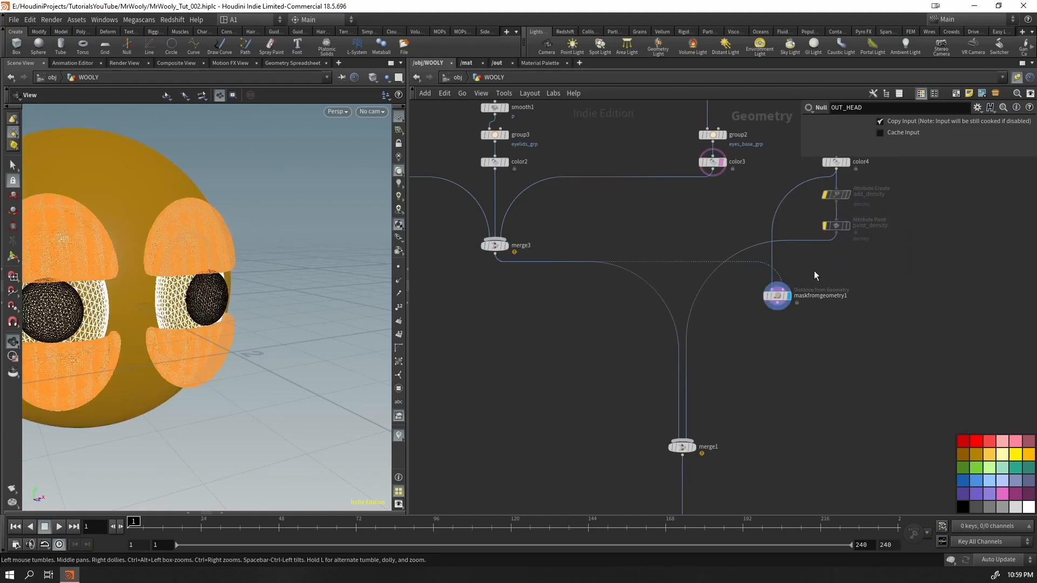
pyautogui.press('Return')
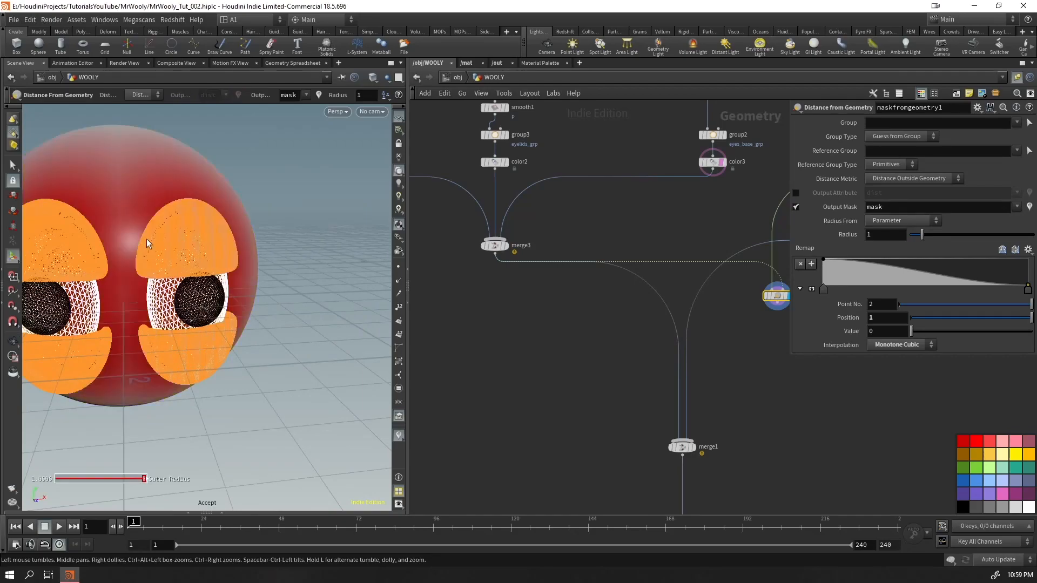
# Feed maskfromgeometry1 into merge1 in place of paint_density
pyautogui.press('Escape')
pyautogui.moveTo(142, 228); pyautogui.dragTo(291, 331)
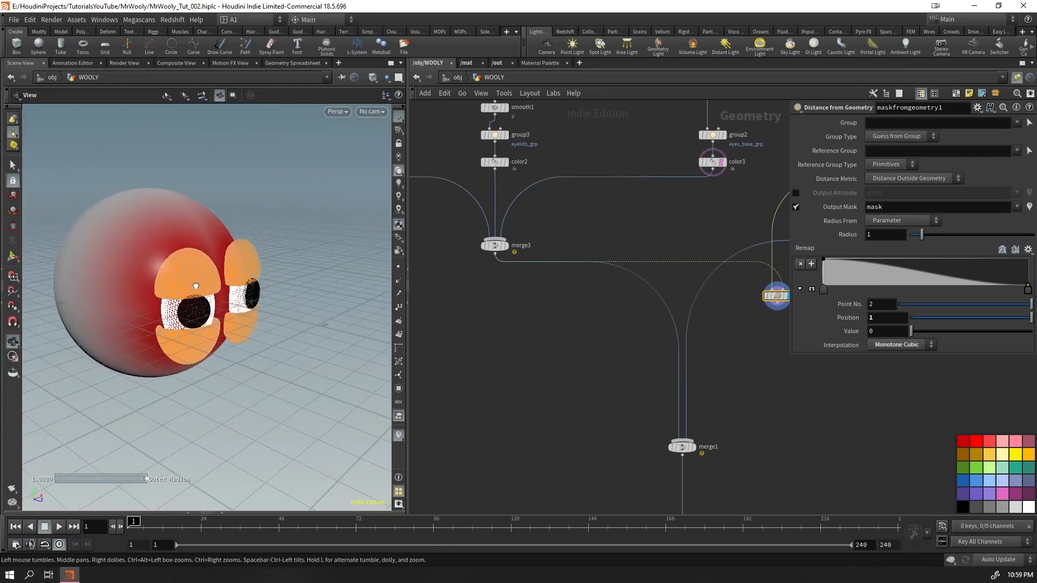
pyautogui.press('Return')
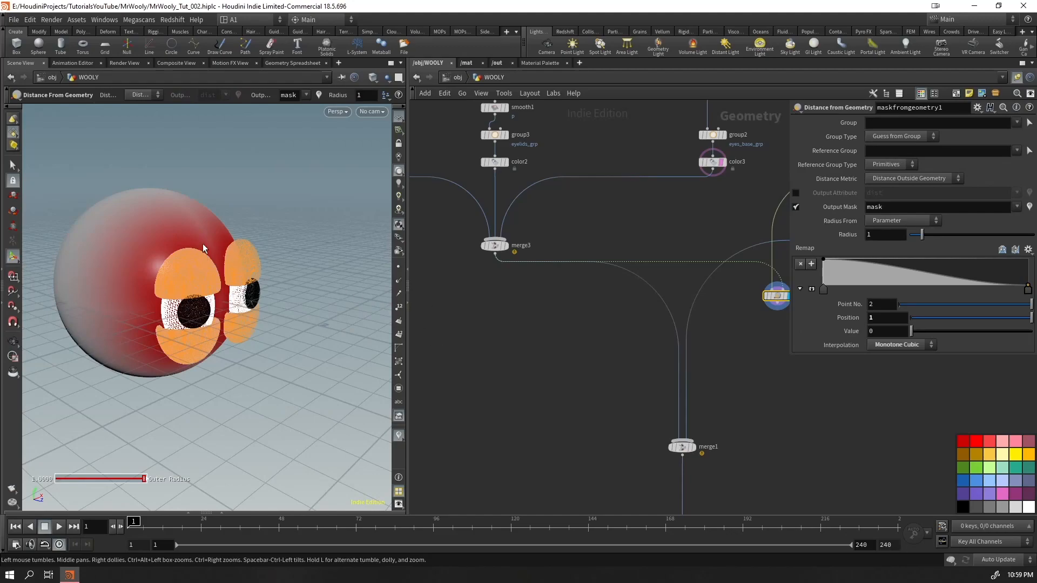
pyautogui.moveTo(775, 388); pyautogui.dragTo(681, 381, button='middle')
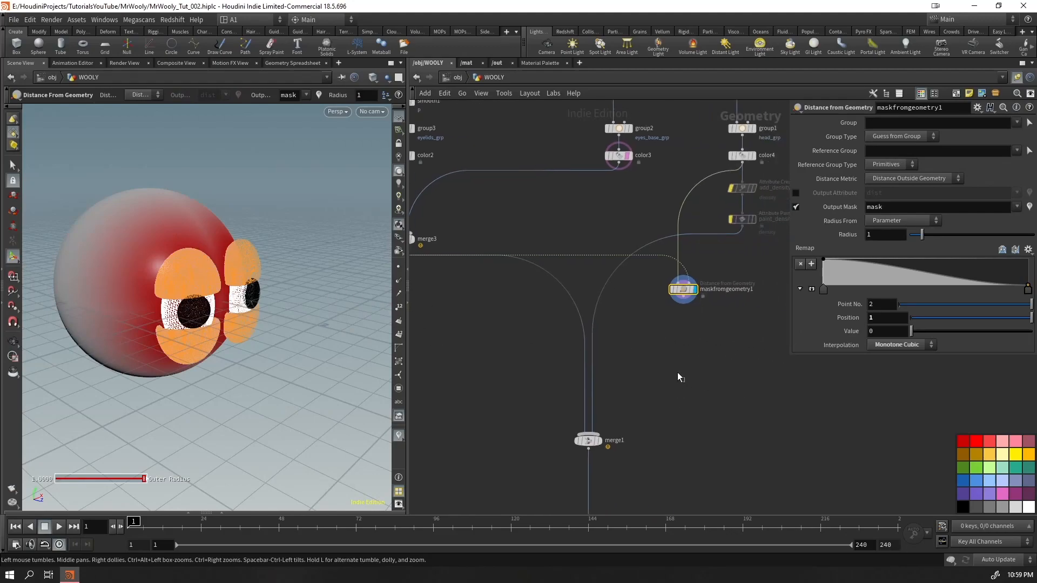
pyautogui.moveTo(607, 279); pyautogui.dragTo(671, 297)
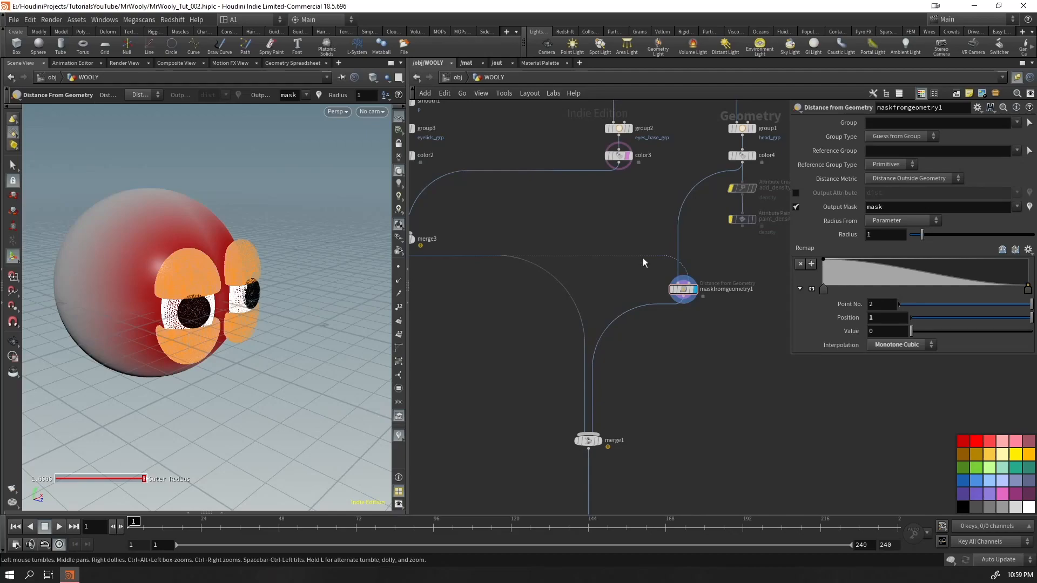
# Reduce the Radius of maskfromgeometry1 to 0.09
pyautogui.moveTo(458, 329); pyautogui.dragTo(482, 378, button='middle')
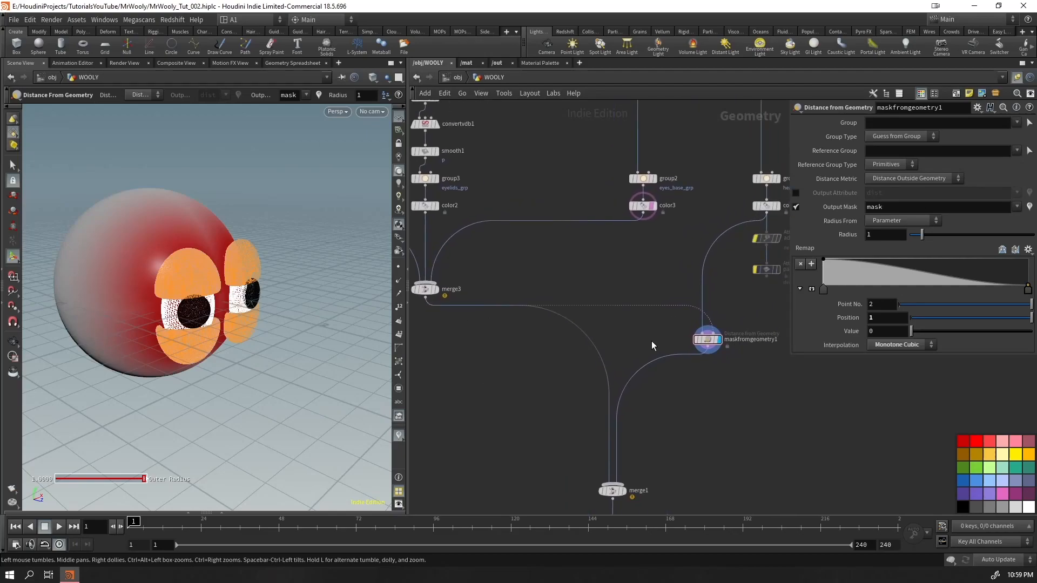
pyautogui.keyDown('alt'); pyautogui.moveTo(193, 293); pyautogui.dragTo(167, 301); pyautogui.keyUp('alt')
pyautogui.keyDown('alt'); pyautogui.moveTo(167, 301); pyautogui.dragTo(367, 257, button='right'); pyautogui.keyUp('alt')
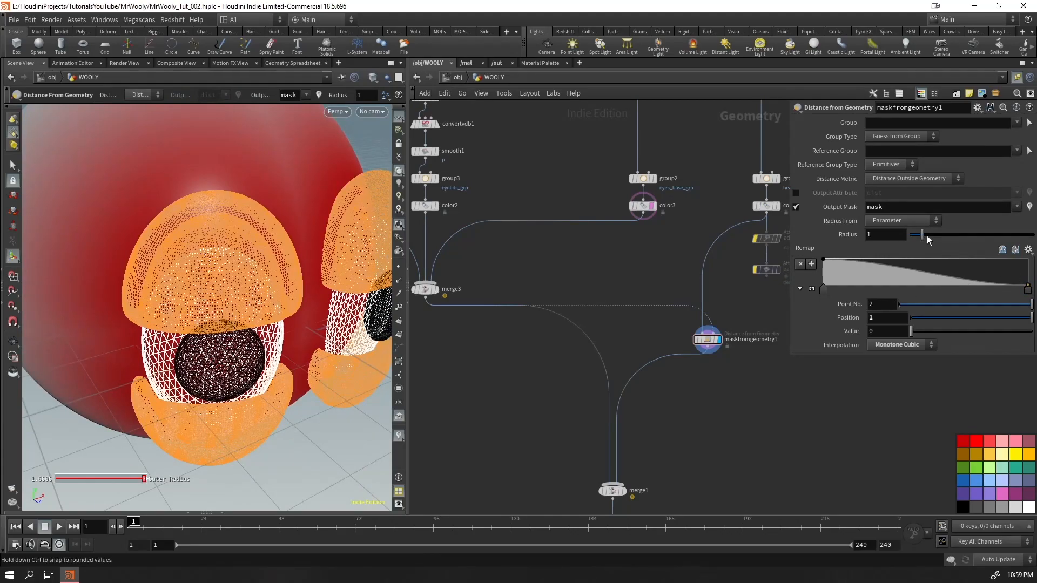
pyautogui.moveTo(922, 235); pyautogui.dragTo(911, 237)
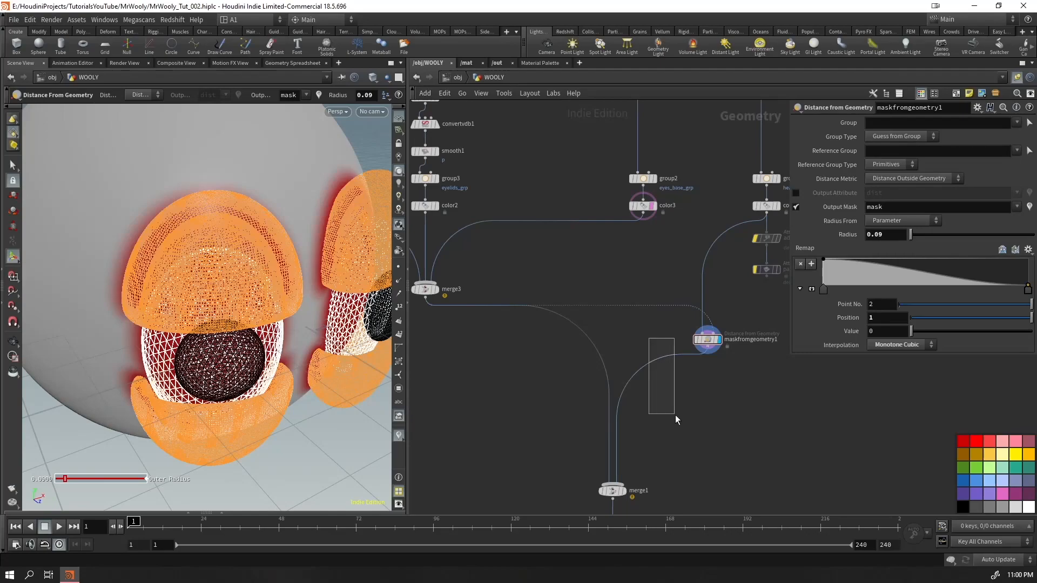
# Insert a Null node after maskfromgeometry1, before merge1, and display it
pyautogui.moveTo(674, 413); pyautogui.dragTo(679, 413)
pyautogui.press('Tab')
pyautogui.write('null')
pyautogui.press('Return')
pyautogui.press('Return')
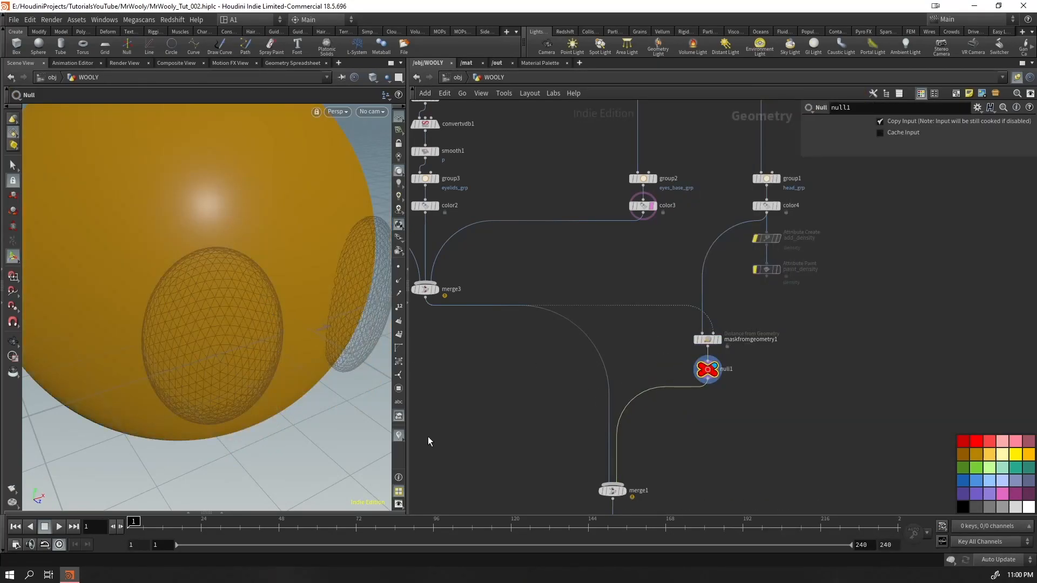
# Visualize the mask attribute from the null's node info on the head, and turn off the template display of color3
pyautogui.middleClick(713, 370)
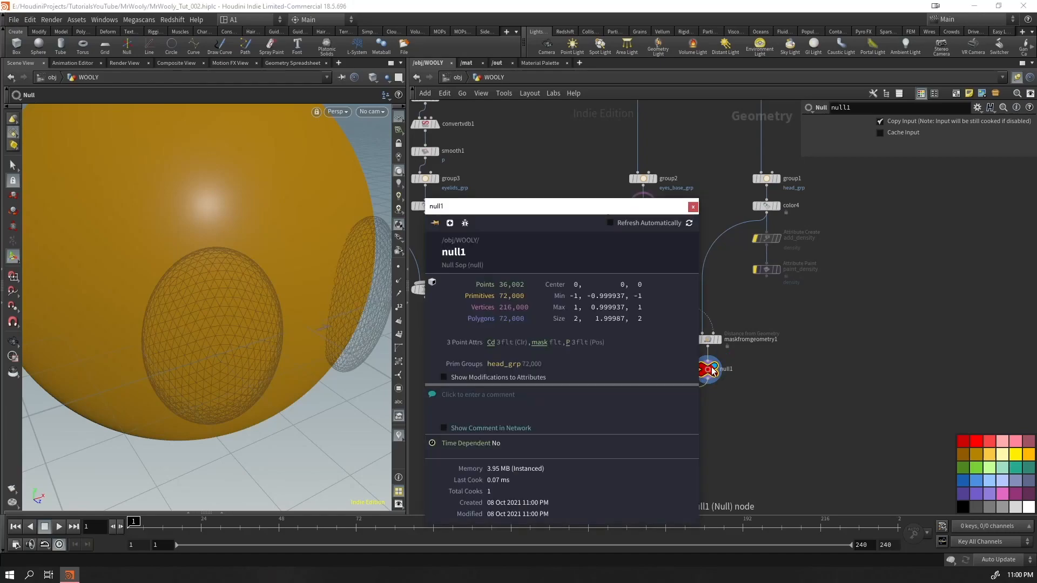
pyautogui.click(535, 344)
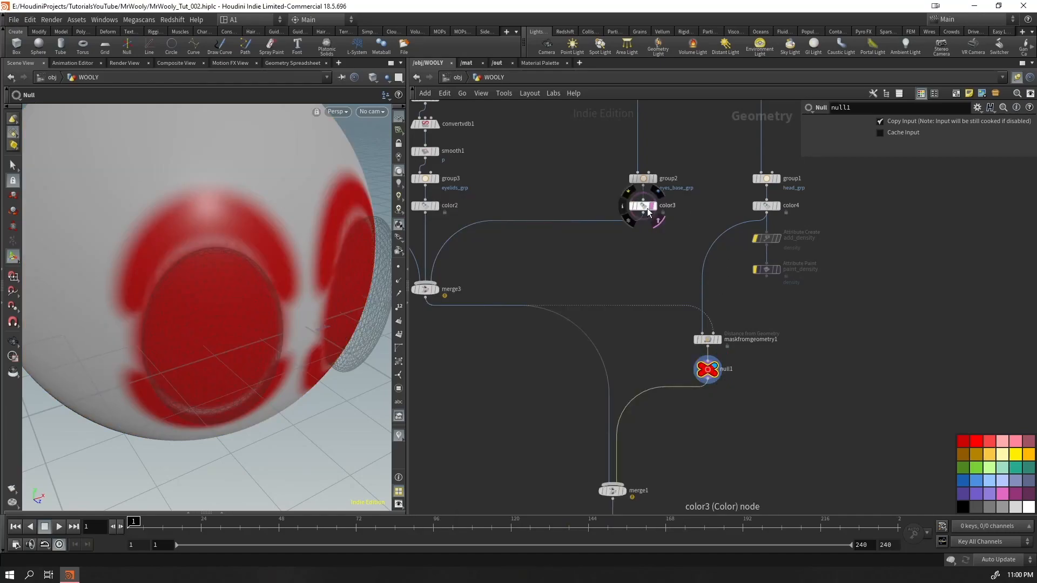
pyautogui.keyDown('alt'); pyautogui.moveTo(139, 317); pyautogui.dragTo(149, 294); pyautogui.keyUp('alt')
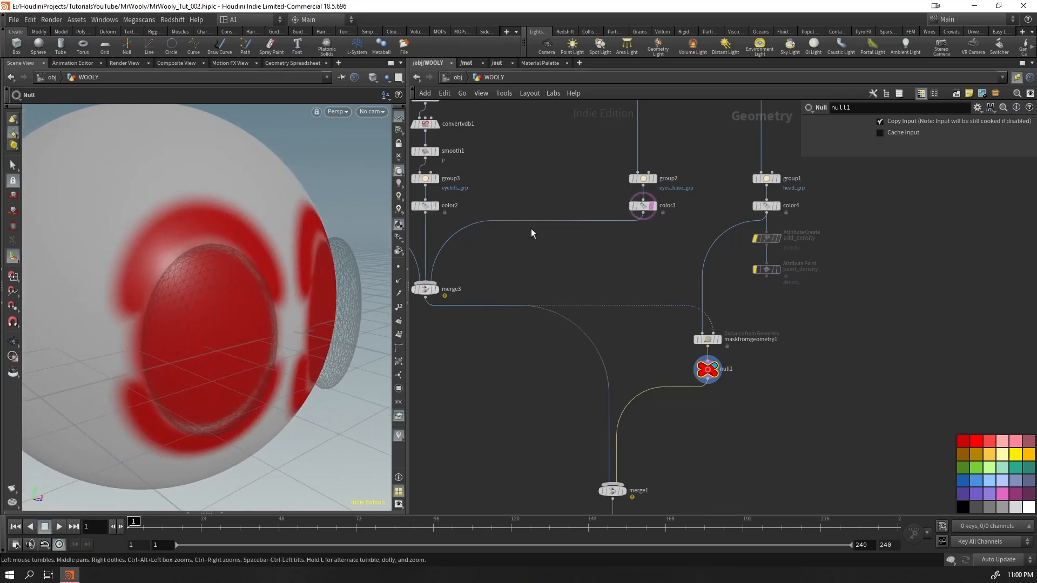
pyautogui.press('Escape')
pyautogui.moveTo(203, 324)
pyautogui.mouseDown()
pyautogui.moveTo(157, 301)
pyautogui.moveTo(221, 330)
pyautogui.mouseUp()
# Set the Radius of maskfromgeometry1 to 0.3327 and reverse its remap ramp
pyautogui.click(693, 339)
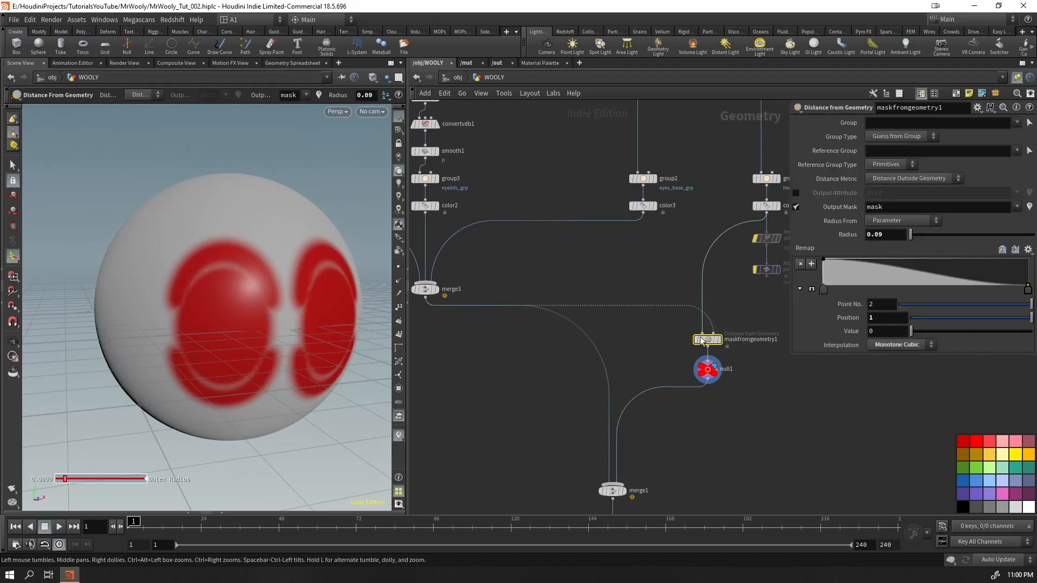
pyautogui.moveTo(876, 234); pyautogui.dragTo(971, 296, button='middle')
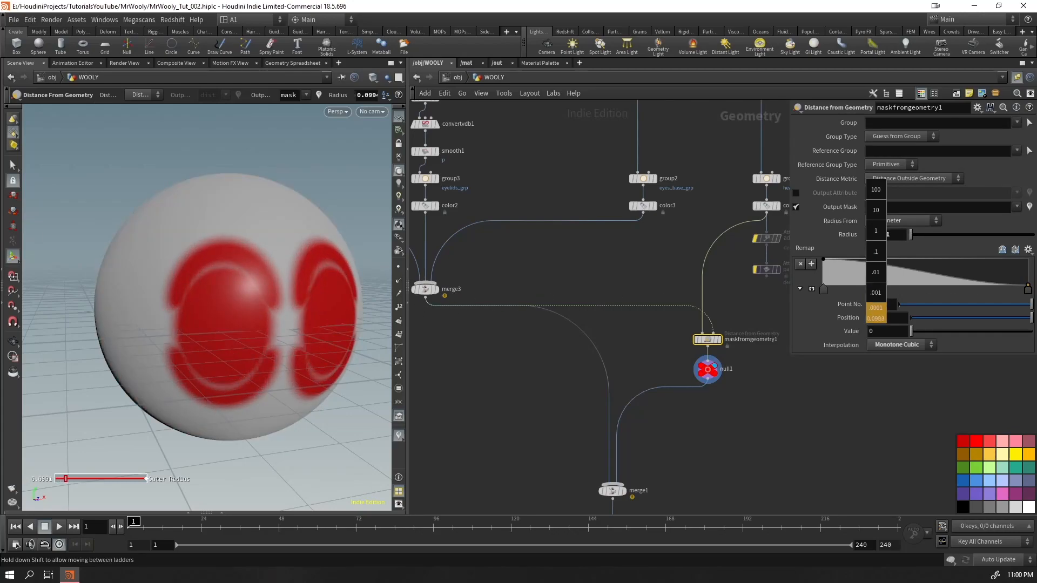
pyautogui.moveTo(887, 234); pyautogui.dragTo(1020, 267, button='middle')
pyautogui.moveTo(5, 286); pyautogui.dragTo(789, 278, button='middle')
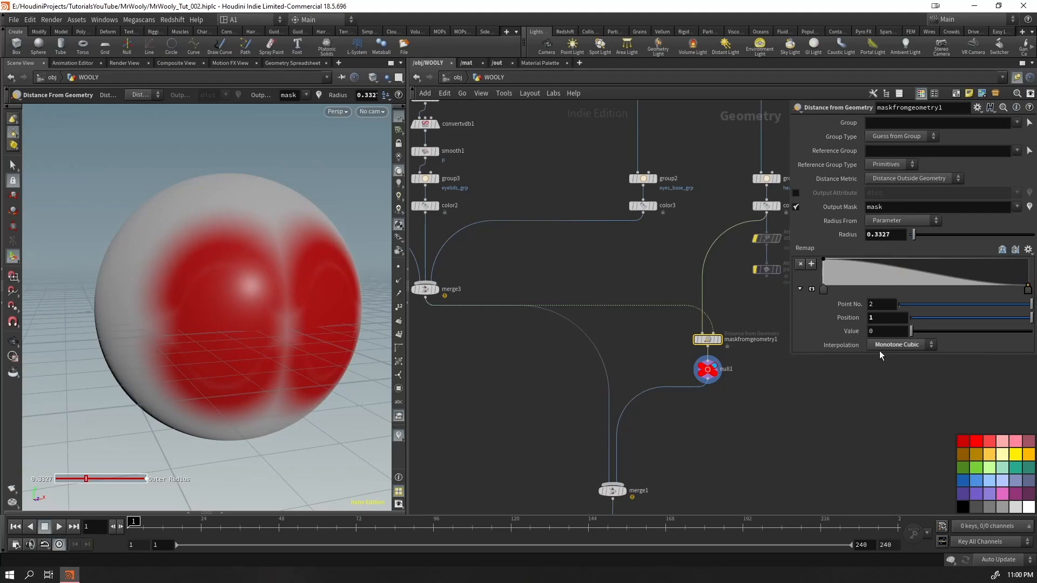
pyautogui.click(1002, 255)
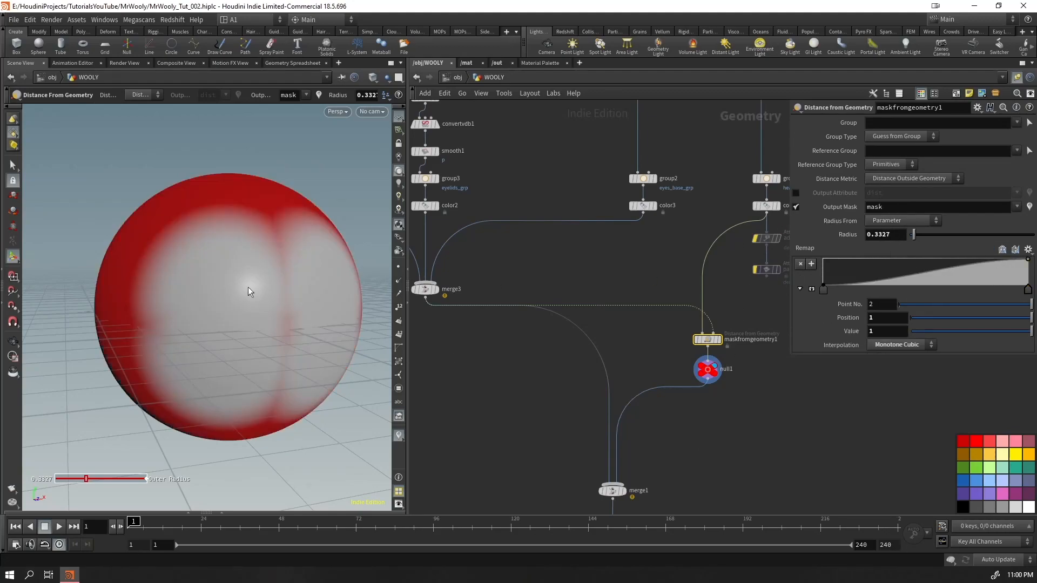
# Move the end point of maskfromgeometry1's remap ramp to position 0.0897 and set the Radius to 1.05
pyautogui.moveTo(180, 258); pyautogui.dragTo(231, 209)
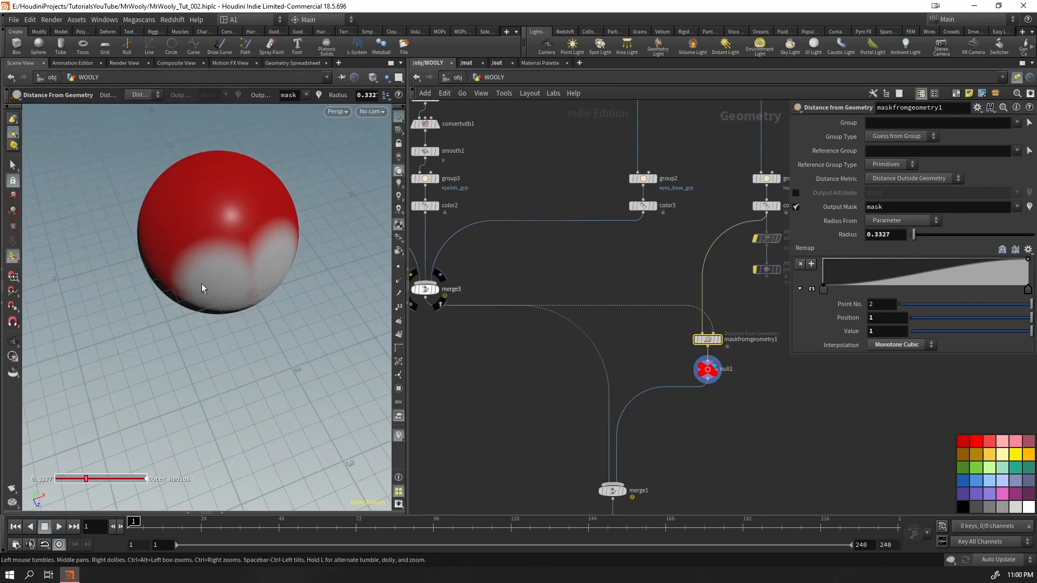
pyautogui.moveTo(261, 255); pyautogui.dragTo(289, 276)
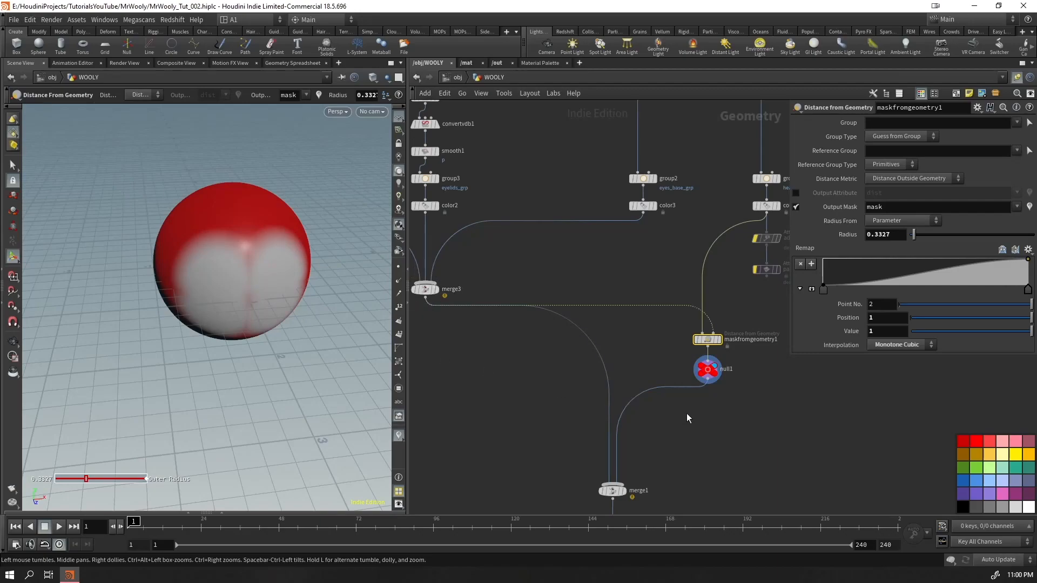
pyautogui.click(657, 225)
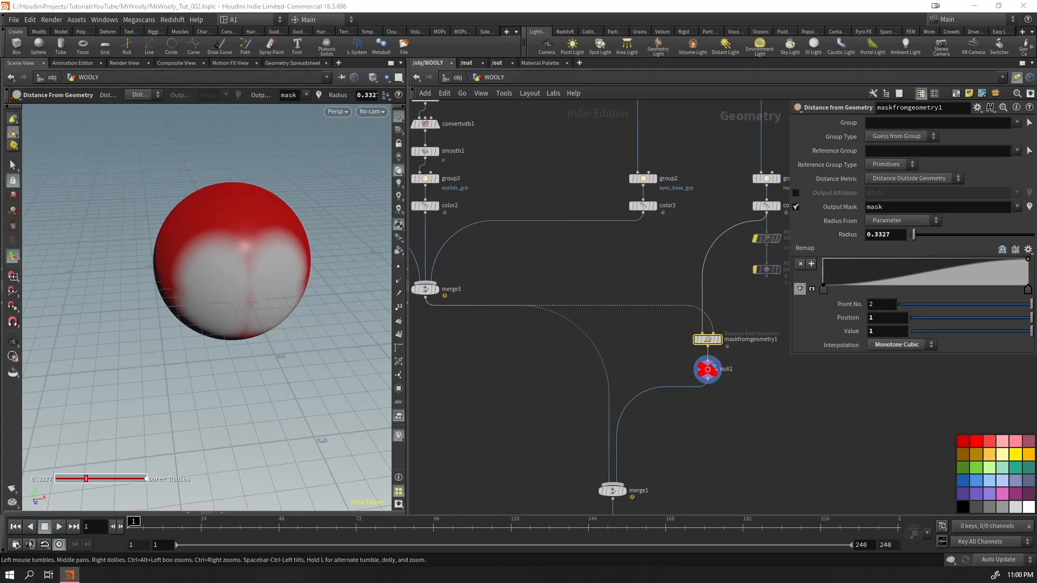
pyautogui.moveTo(1025, 292); pyautogui.dragTo(842, 289)
pyautogui.click(897, 234)
pyautogui.write('1.05')
pyautogui.press('Return')
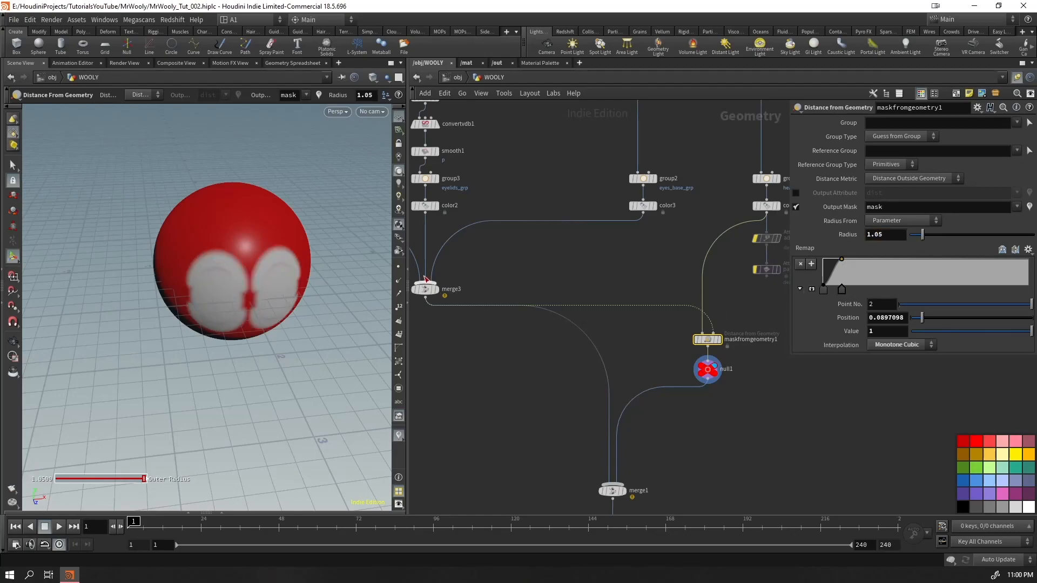
# Tighten the mask's falloff by moving the remap ramp's end point to position 0.0396
pyautogui.keyDown('alt'); pyautogui.moveTo(276, 281); pyautogui.dragTo(442, 243, button='right'); pyautogui.keyUp('alt')
pyautogui.keyDown('alt'); pyautogui.moveTo(214, 296); pyautogui.dragTo(220, 269); pyautogui.keyUp('alt')
pyautogui.keyDown('alt'); pyautogui.moveTo(219, 270); pyautogui.dragTo(209, 304, button='right'); pyautogui.keyUp('alt')
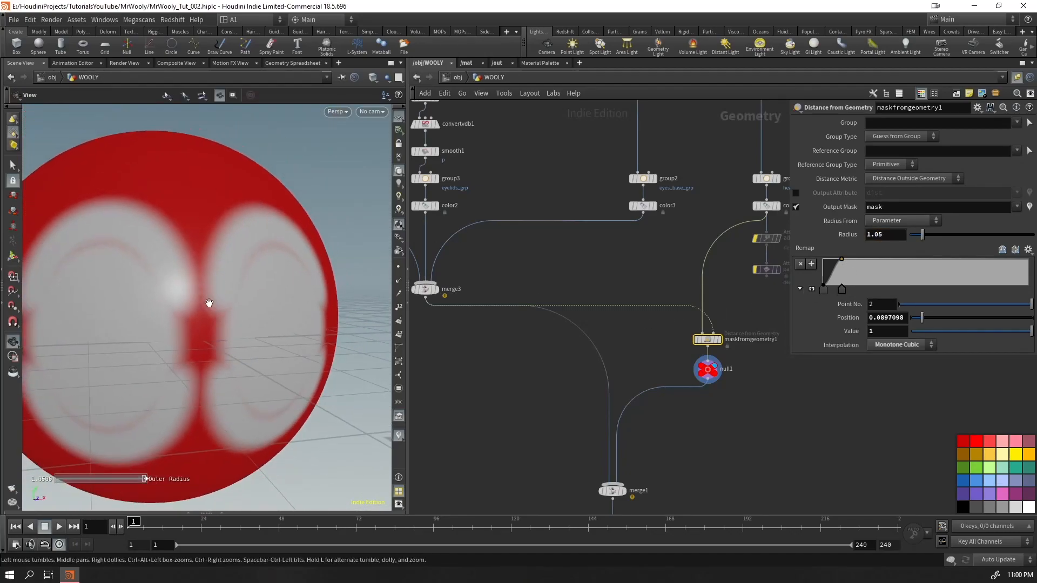
pyautogui.keyDown('alt'); pyautogui.moveTo(209, 304); pyautogui.dragTo(243, 294, button='middle'); pyautogui.keyUp('alt')
pyautogui.moveTo(840, 291); pyautogui.dragTo(831, 291)
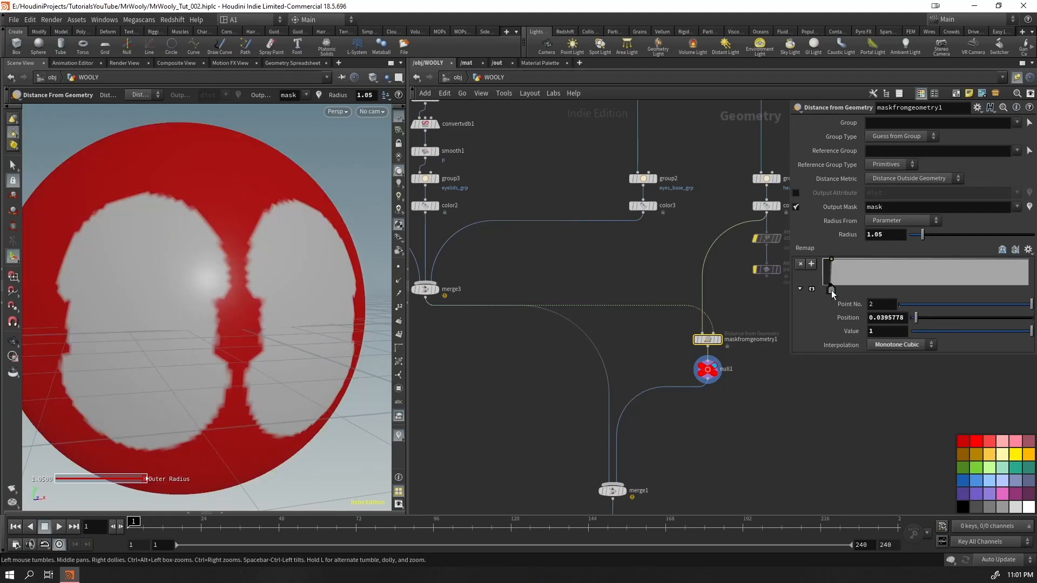
pyautogui.keyDown('alt'); pyautogui.moveTo(241, 293); pyautogui.dragTo(151, 357, button='right'); pyautogui.keyUp('alt')
pyautogui.keyDown('alt'); pyautogui.moveTo(151, 357); pyautogui.dragTo(209, 306); pyautogui.keyUp('alt')
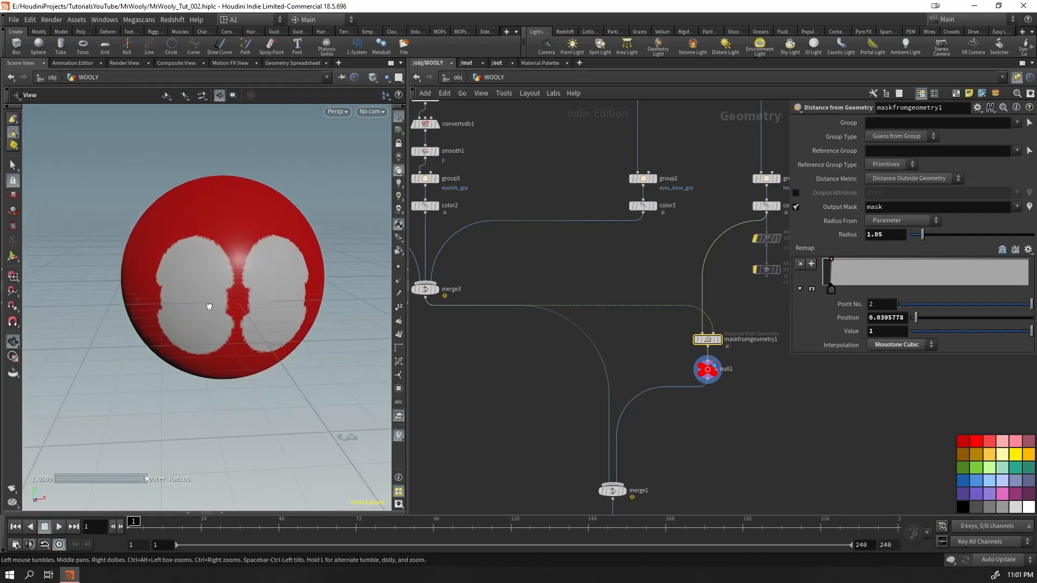
# Display merge1 and visualize its mask attribute from the node info
pyautogui.scroll(1, 527, 433)
pyautogui.moveTo(561, 473); pyautogui.dragTo(546, 342, button='middle')
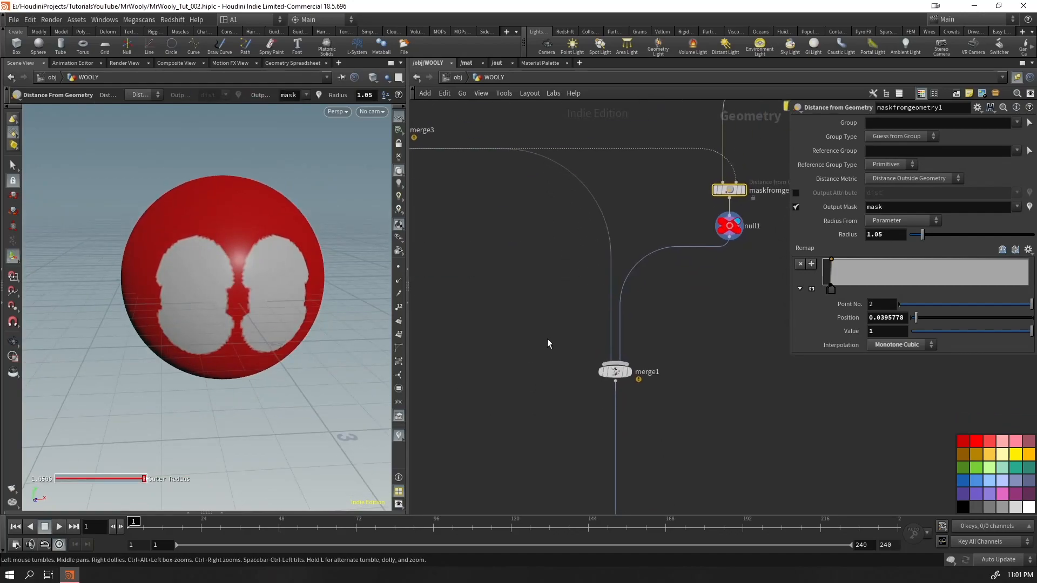
pyautogui.click(634, 375)
pyautogui.moveTo(684, 341); pyautogui.dragTo(527, 431)
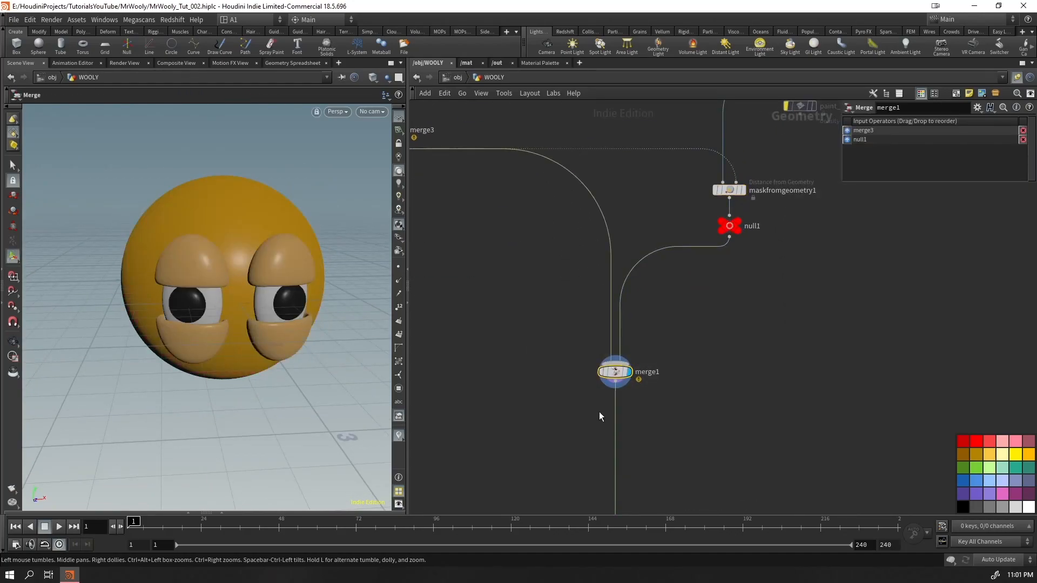
pyautogui.middleClick(615, 372)
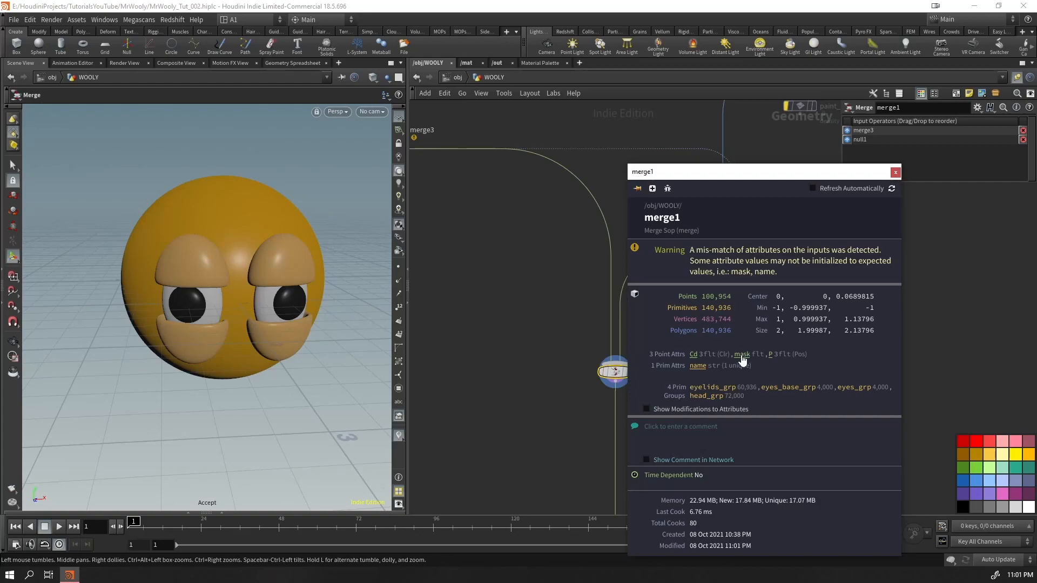
pyautogui.click(741, 355)
pyautogui.click(896, 175)
# Examine the mask border around the eyelids and eyes from several angles and close up
pyautogui.keyDown('alt'); pyautogui.moveTo(233, 250); pyautogui.dragTo(262, 283); pyautogui.keyUp('alt')
pyautogui.keyDown('alt'); pyautogui.moveTo(261, 282); pyautogui.dragTo(202, 243, button='right'); pyautogui.keyUp('alt')
pyautogui.keyDown('alt'); pyautogui.moveTo(202, 243); pyautogui.dragTo(169, 226); pyautogui.keyUp('alt')
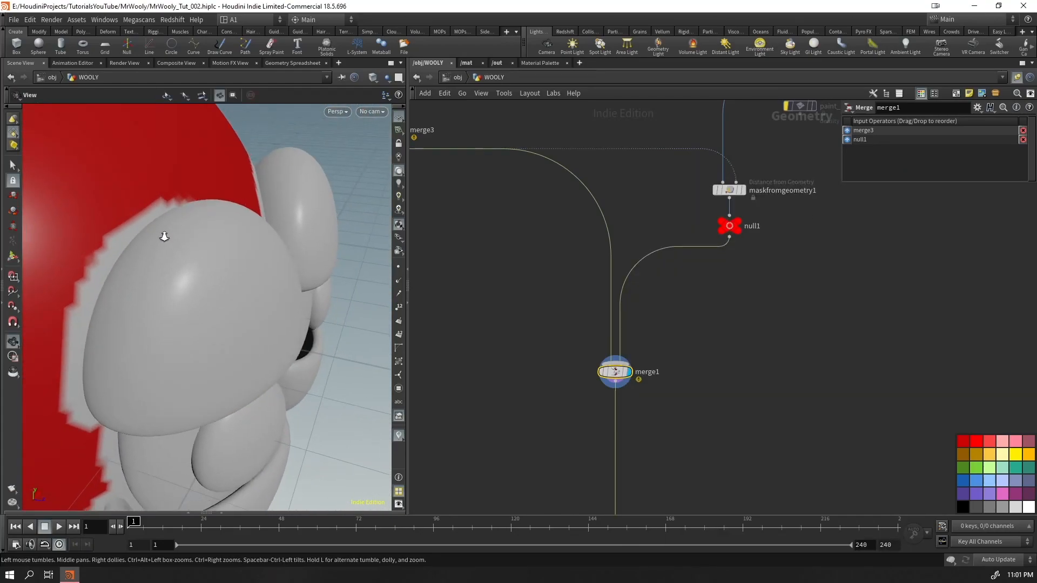
pyautogui.keyDown('alt'); pyautogui.moveTo(169, 227); pyautogui.dragTo(135, 206, button='right'); pyautogui.keyUp('alt')
pyautogui.keyDown('alt'); pyautogui.moveTo(134, 205); pyautogui.dragTo(156, 219); pyautogui.keyUp('alt')
pyautogui.keyDown('alt'); pyautogui.moveTo(241, 219); pyautogui.dragTo(354, 174, button='right'); pyautogui.keyUp('alt')
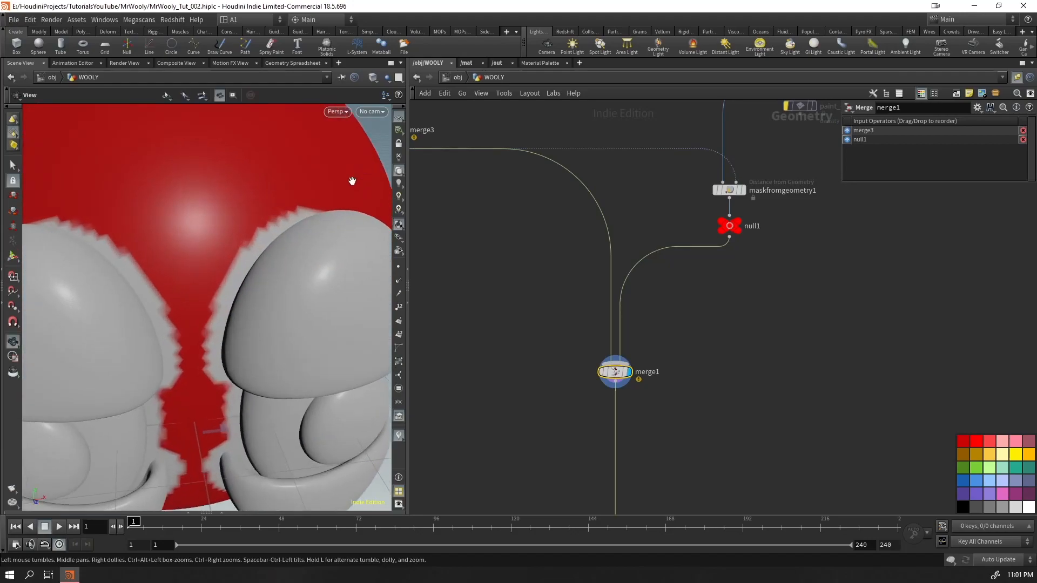
pyautogui.keyDown('alt'); pyautogui.moveTo(232, 319); pyautogui.dragTo(180, 209, button='middle'); pyautogui.keyUp('alt')
pyautogui.keyDown('alt'); pyautogui.moveTo(181, 318); pyautogui.dragTo(203, 331); pyautogui.keyUp('alt')
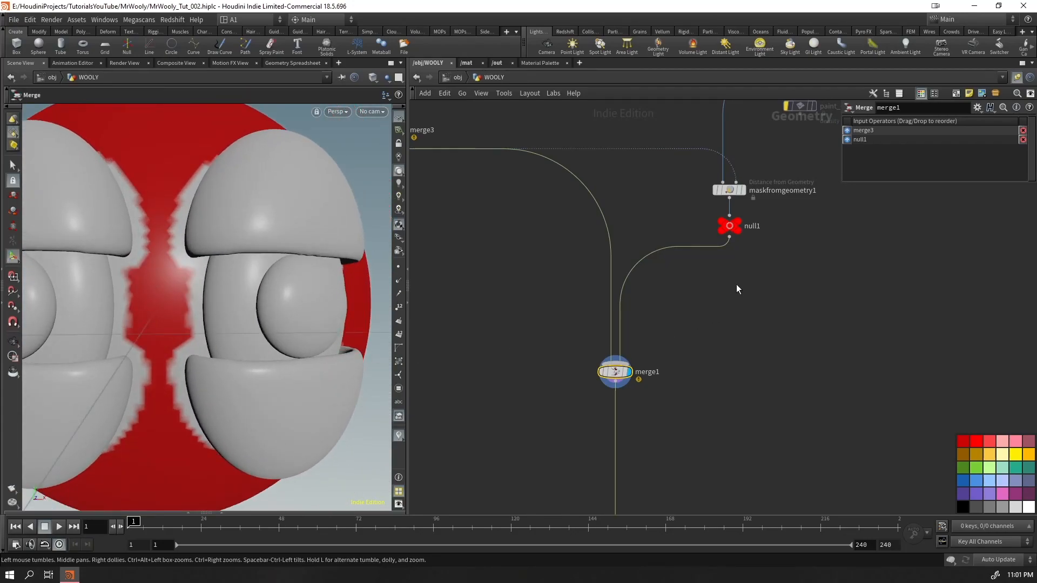
# Re-enable the bypassed add_density and paint_density nodes and insert them between null1 and merge1
pyautogui.moveTo(734, 293); pyautogui.dragTo(728, 471, button='middle')
pyautogui.moveTo(706, 282); pyautogui.dragTo(762, 327)
pyautogui.moveTo(815, 267); pyautogui.dragTo(748, 321)
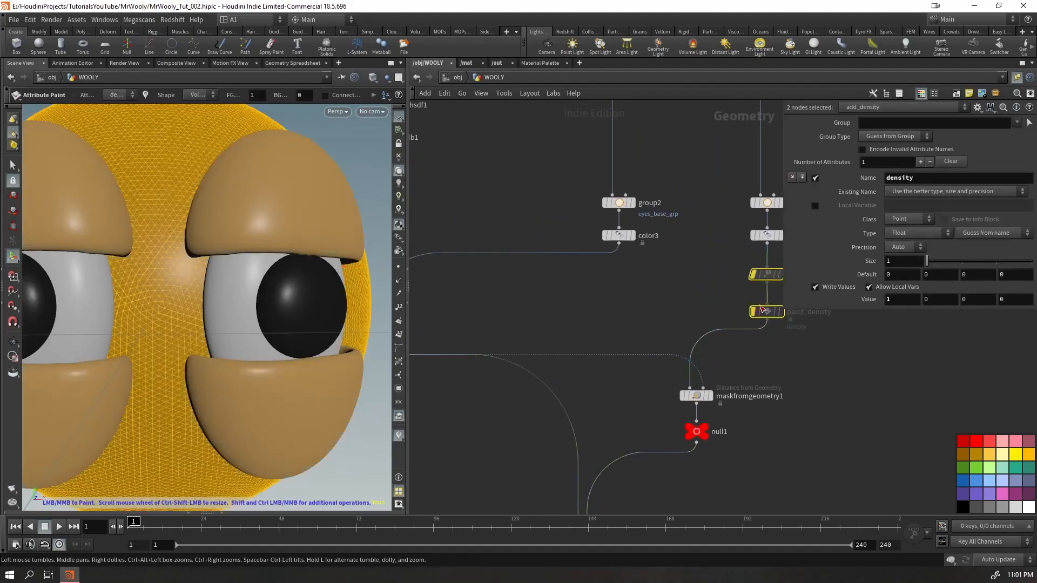
pyautogui.moveTo(754, 251)
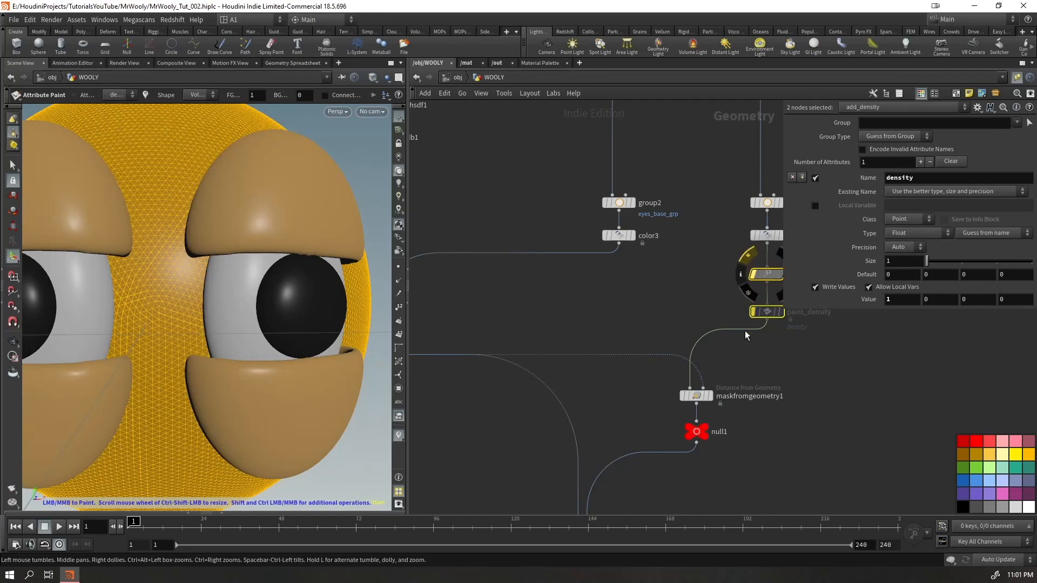
pyautogui.moveTo(767, 322); pyautogui.dragTo(758, 312)
pyautogui.moveTo(789, 437); pyautogui.dragTo(679, 410, button='middle')
pyautogui.moveTo(727, 370); pyautogui.dragTo(834, 408)
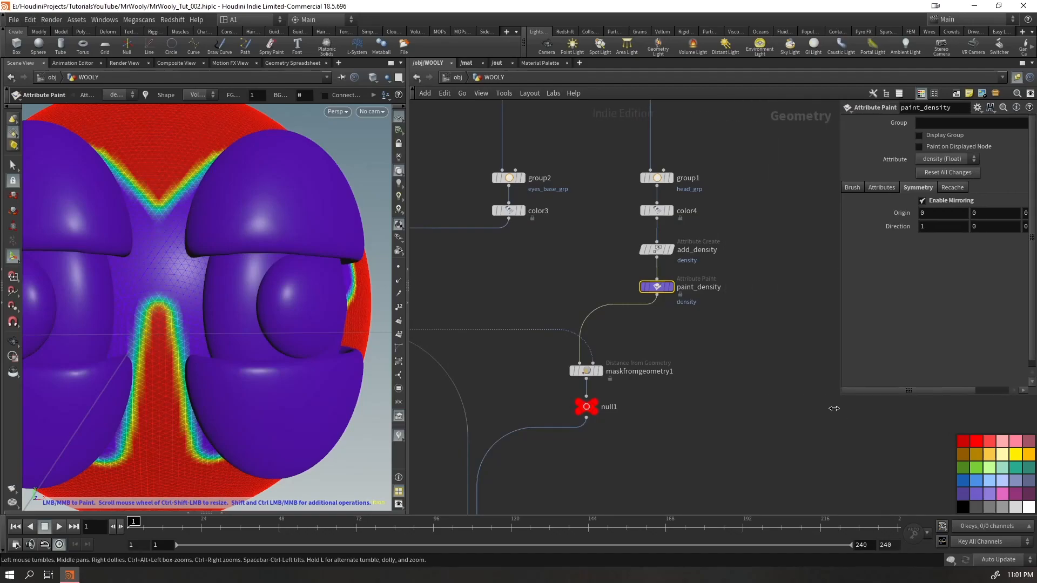
pyautogui.keyDown('shift'); pyautogui.click(661, 251); pyautogui.keyUp('shift')
pyautogui.moveTo(663, 254)
pyautogui.mouseDown()
pyautogui.moveTo(543, 259)
pyautogui.moveTo(533, 322)
pyautogui.moveTo(750, 269)
pyautogui.moveTo(752, 279)
pyautogui.moveTo(744, 261)
pyautogui.moveTo(513, 449)
pyautogui.moveTo(590, 450)
pyautogui.mouseUp()
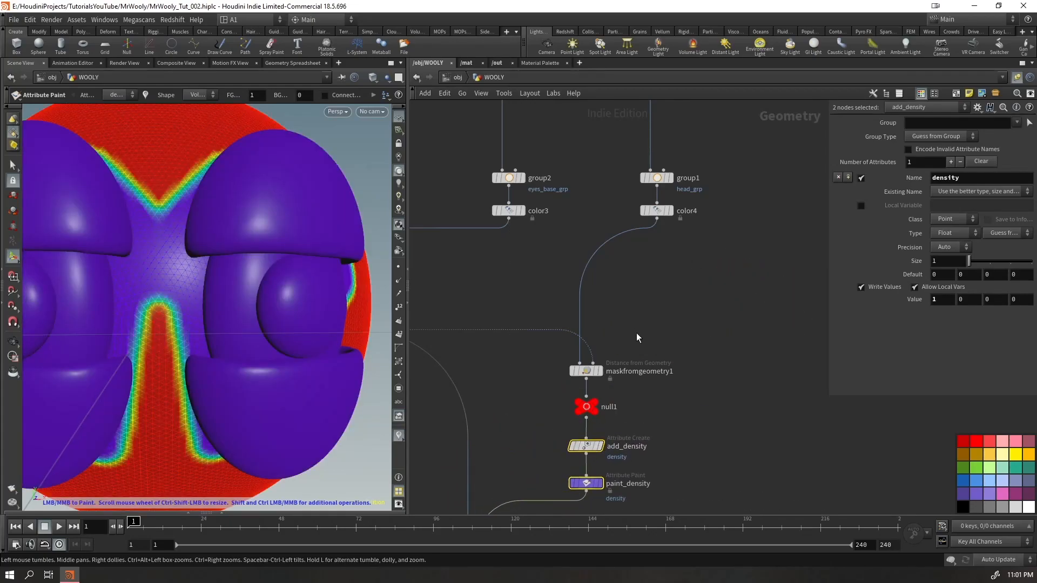
# Set the Output Mask attribute of maskfromgeometry1 to density
pyautogui.click(586, 371)
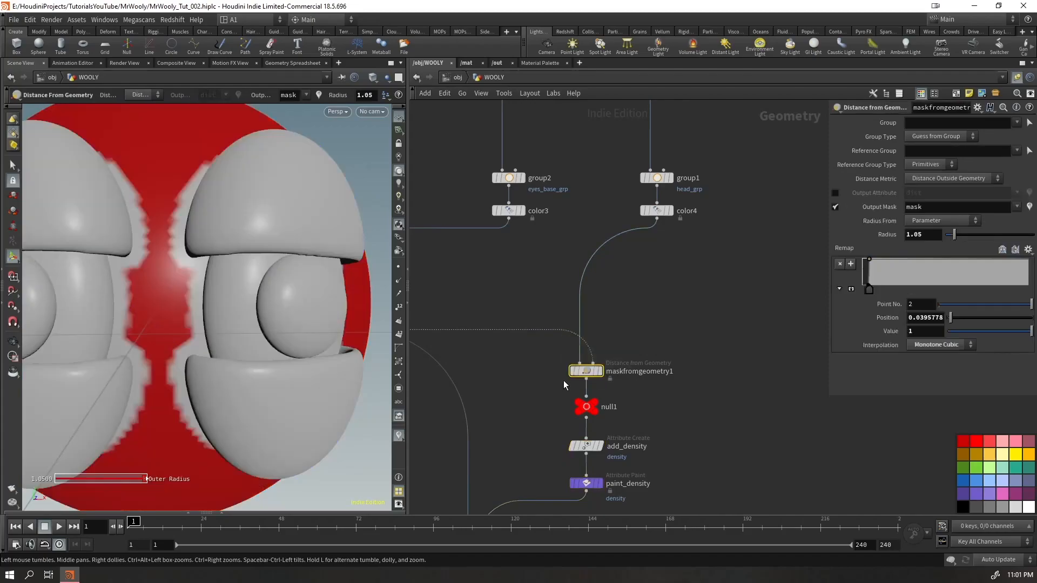
pyautogui.doubleClick(927, 213)
pyautogui.press('Return')
pyautogui.moveTo(704, 432); pyautogui.dragTo(761, 321, button='middle')
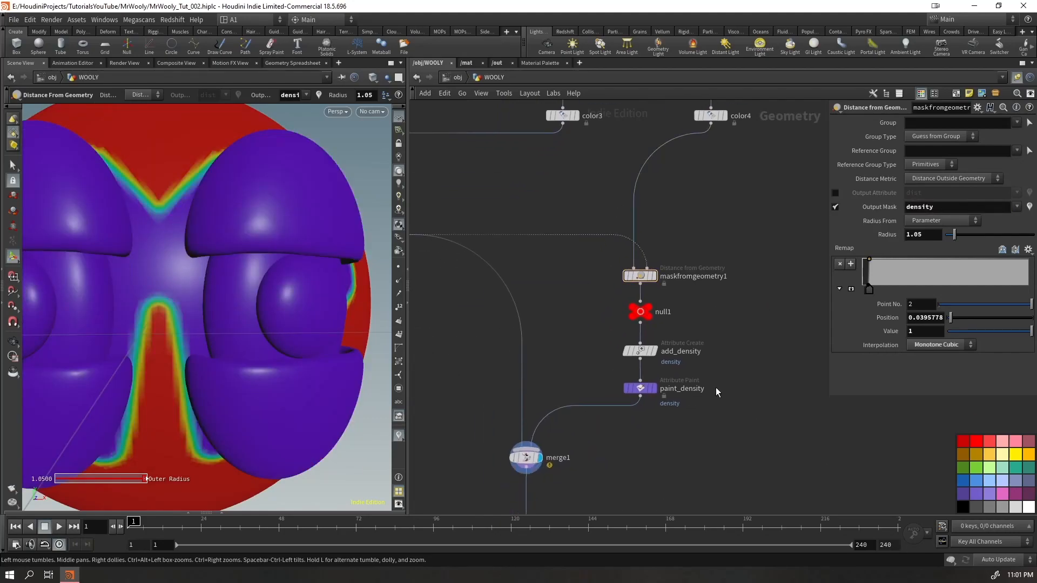
# Move add_density and paint_density aside from the head chain and display paint_density
pyautogui.moveTo(723, 366); pyautogui.dragTo(631, 399)
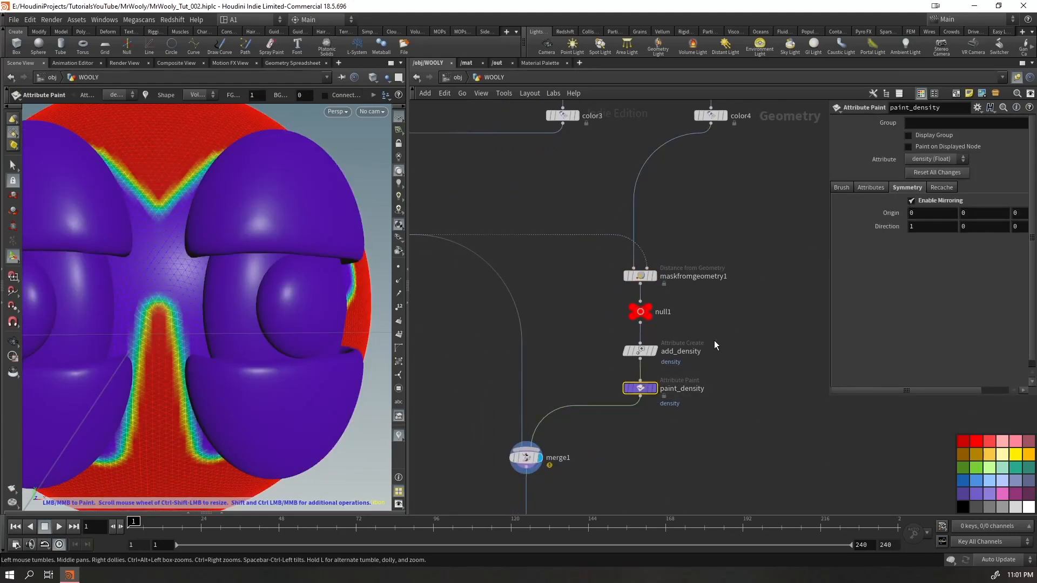
pyautogui.press('Up')
pyautogui.moveTo(707, 339)
pyautogui.mouseDown()
pyautogui.moveTo(623, 381)
pyautogui.moveTo(624, 417)
pyautogui.mouseUp()
pyautogui.moveTo(649, 357)
pyautogui.mouseDown()
pyautogui.moveTo(756, 364)
pyautogui.moveTo(766, 346)
pyautogui.mouseUp()
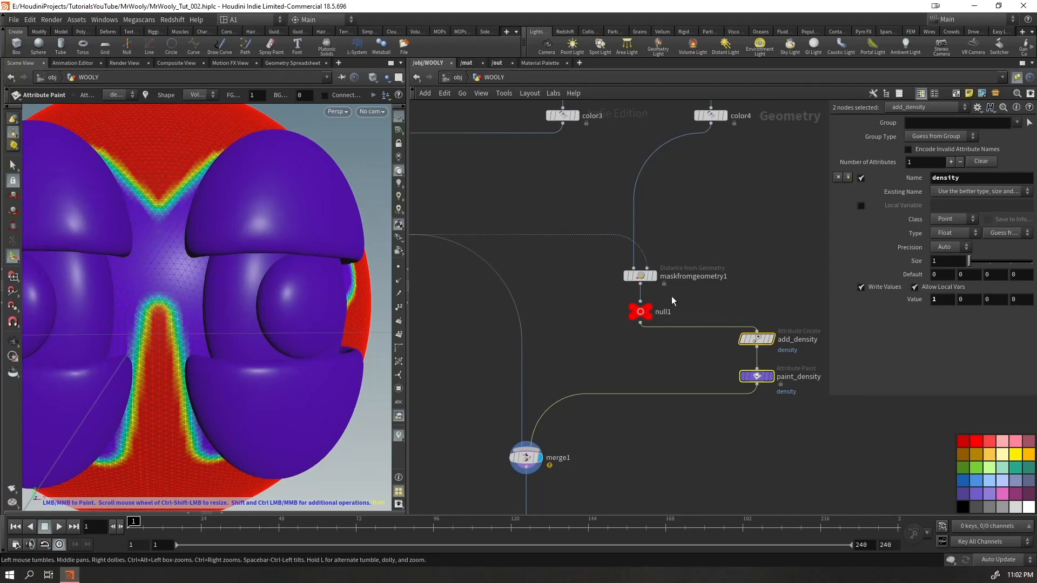
pyautogui.click(730, 383)
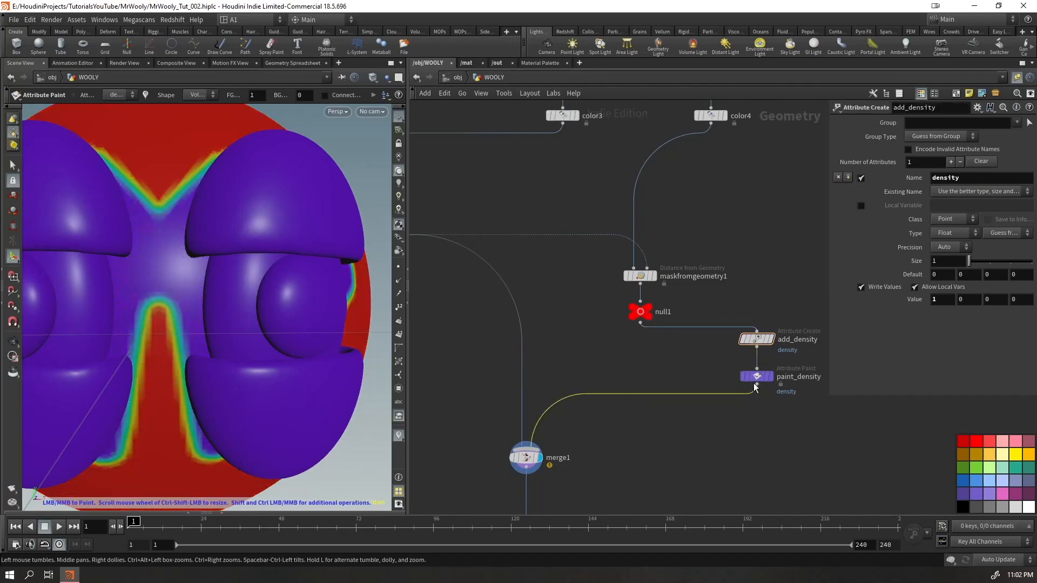
pyautogui.click(757, 377)
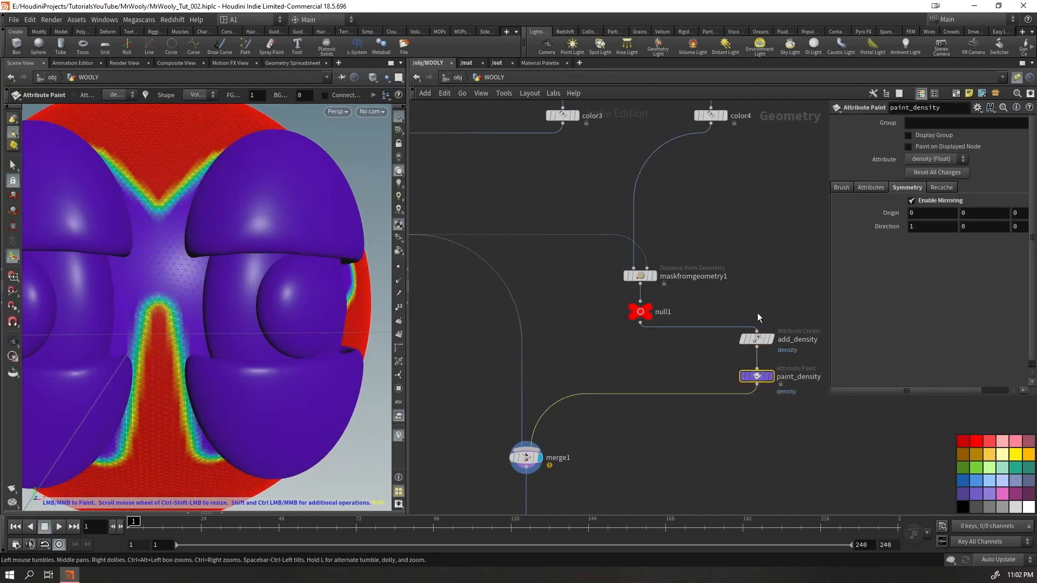
pyautogui.click(773, 374)
# Take add_density out of the chain by wiring null1 directly into paint_density, and place paint_density below null1
pyautogui.moveTo(761, 338); pyautogui.dragTo(802, 300)
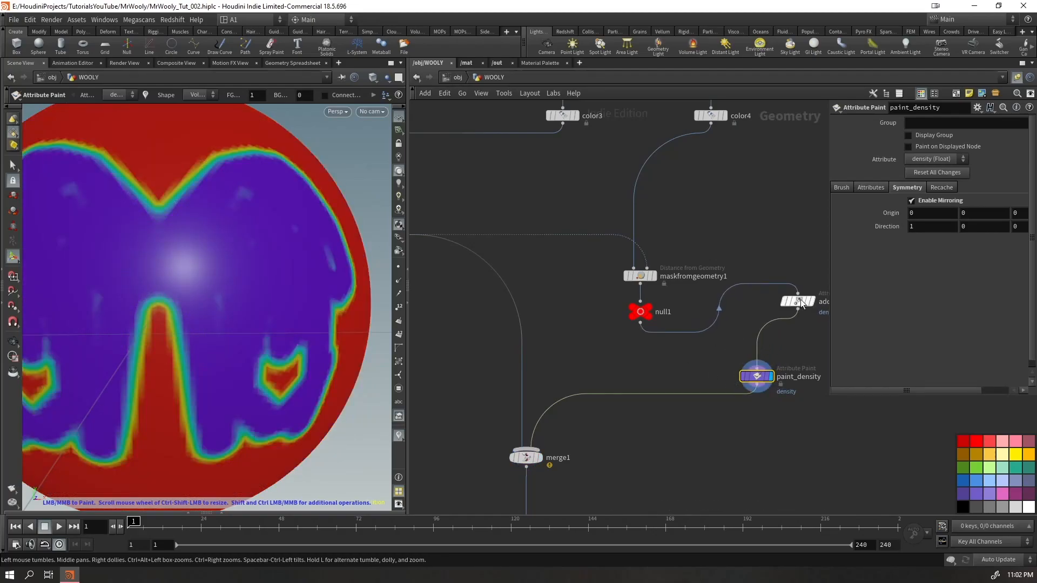
pyautogui.click(640, 323)
pyautogui.click(756, 360)
pyautogui.moveTo(766, 381)
pyautogui.mouseDown()
pyautogui.moveTo(642, 367)
pyautogui.moveTo(649, 370)
pyautogui.mouseUp()
# Display null1 and visualize its density attribute from the node info on the head
pyautogui.click(649, 310)
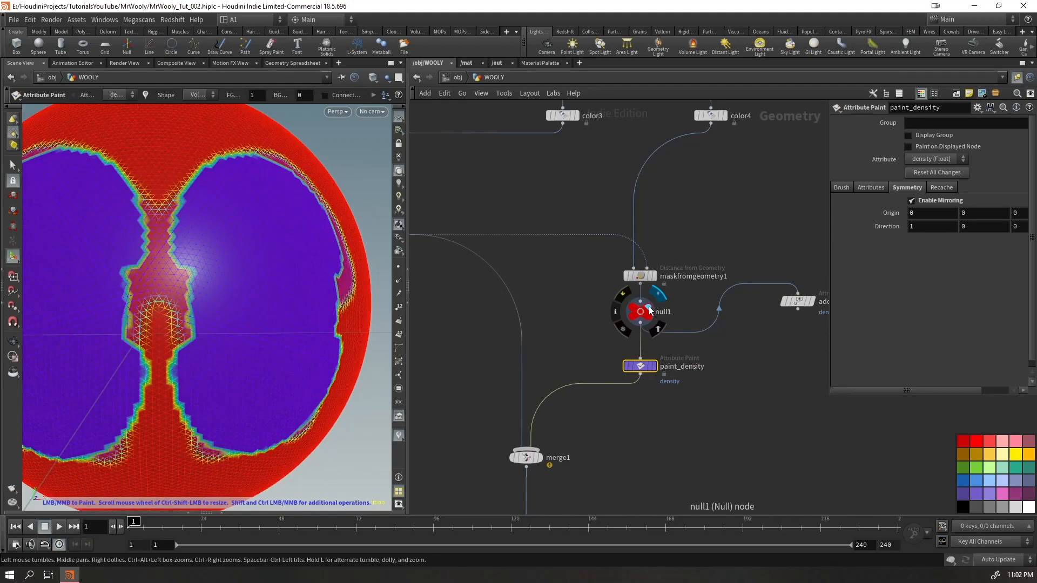
pyautogui.keyDown('alt'); pyautogui.moveTo(280, 264); pyautogui.dragTo(241, 294); pyautogui.keyUp('alt')
pyautogui.press('Escape')
pyautogui.keyDown('alt'); pyautogui.moveTo(248, 259); pyautogui.dragTo(210, 327, button='right'); pyautogui.keyUp('alt')
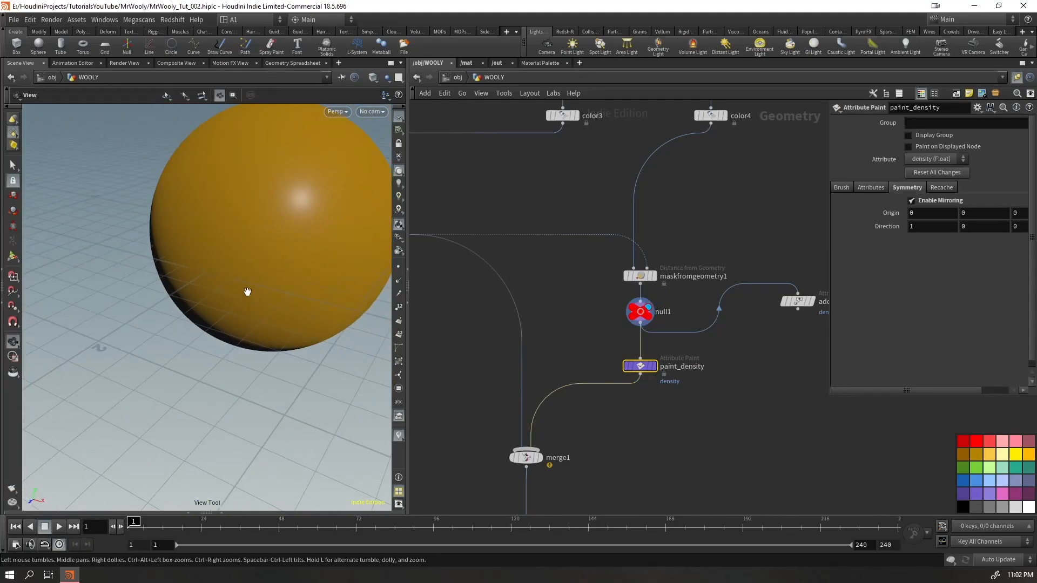
pyautogui.click(642, 316)
pyautogui.moveTo(257, 292)
pyautogui.keyDown('alt'); pyautogui.mouseDown()
pyautogui.moveTo(278, 276)
pyautogui.moveTo(260, 286)
pyautogui.moveTo(283, 286)
pyautogui.mouseUp(); pyautogui.keyUp('alt')
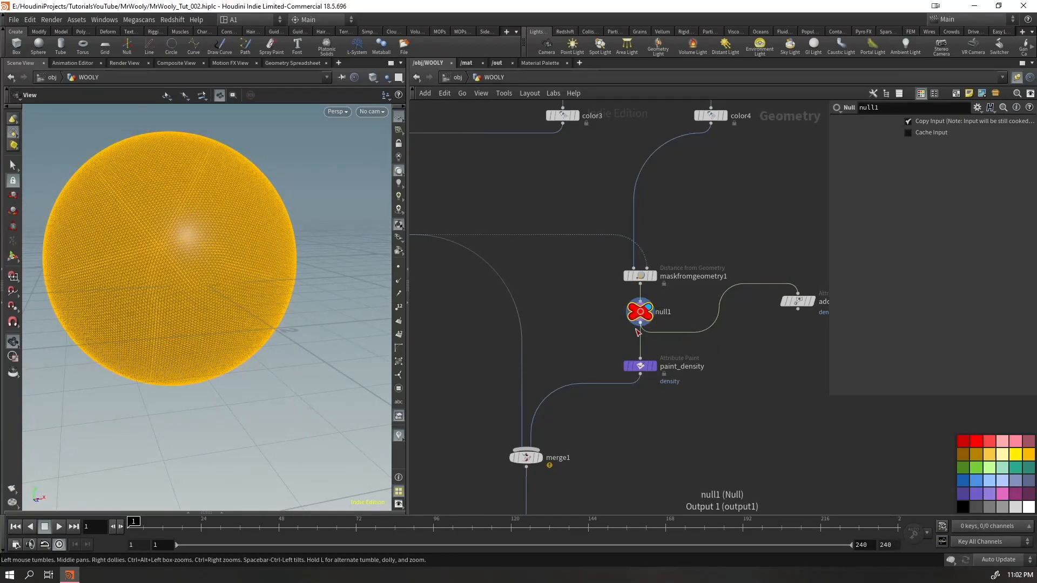
pyautogui.click(617, 326)
pyautogui.middleClick(641, 319)
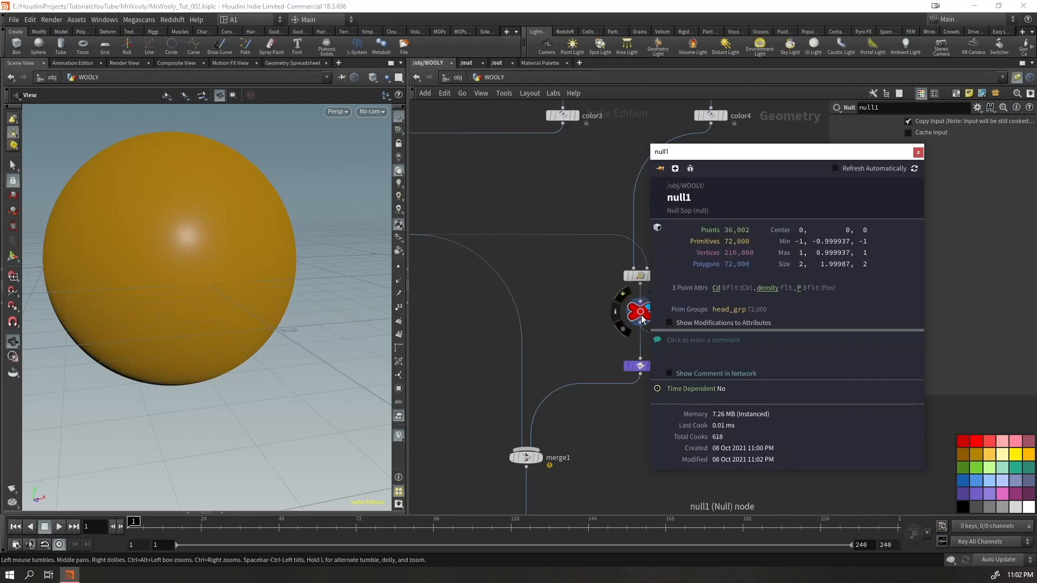
pyautogui.click(766, 288)
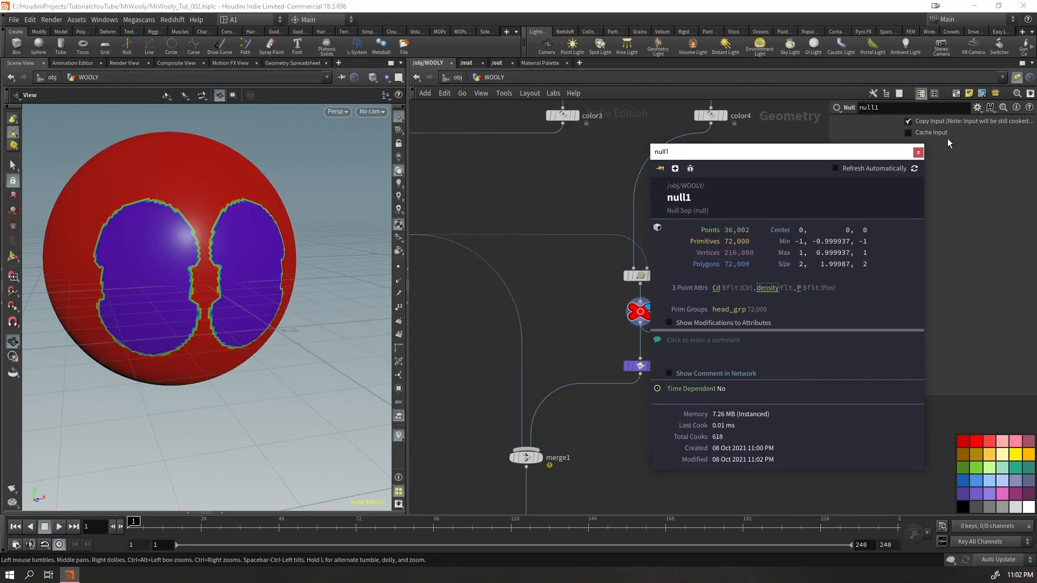
pyautogui.click(918, 152)
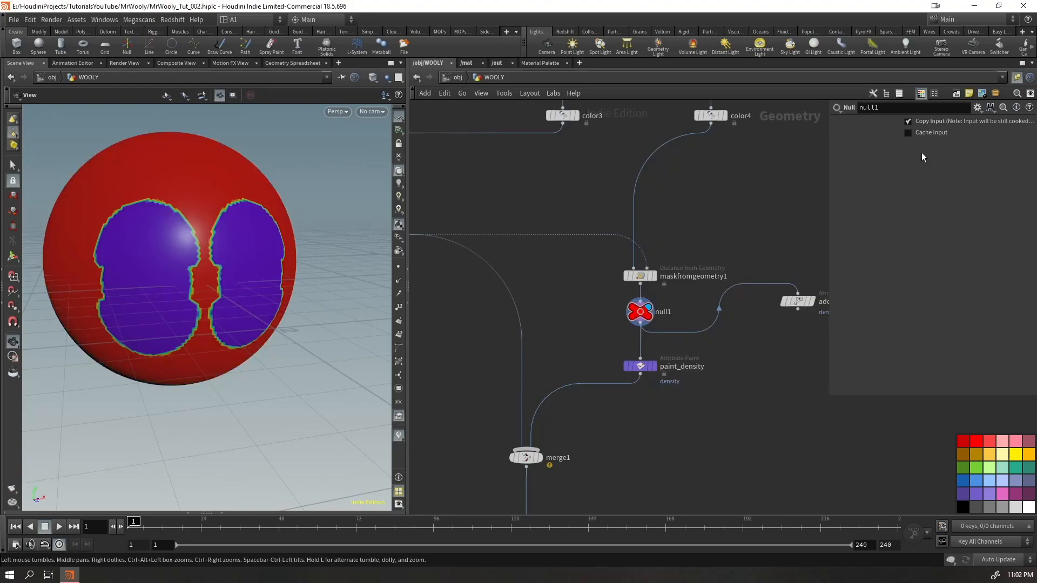
# Display paint_density, show its brush settings and reset all of its painted changes
pyautogui.click(653, 275)
pyautogui.click(653, 367)
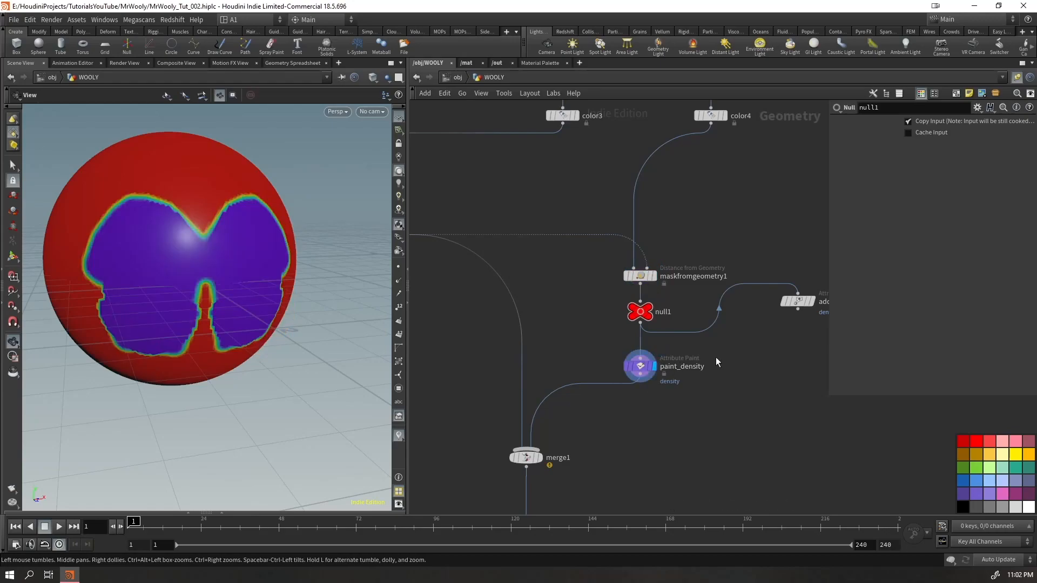
pyautogui.click(843, 188)
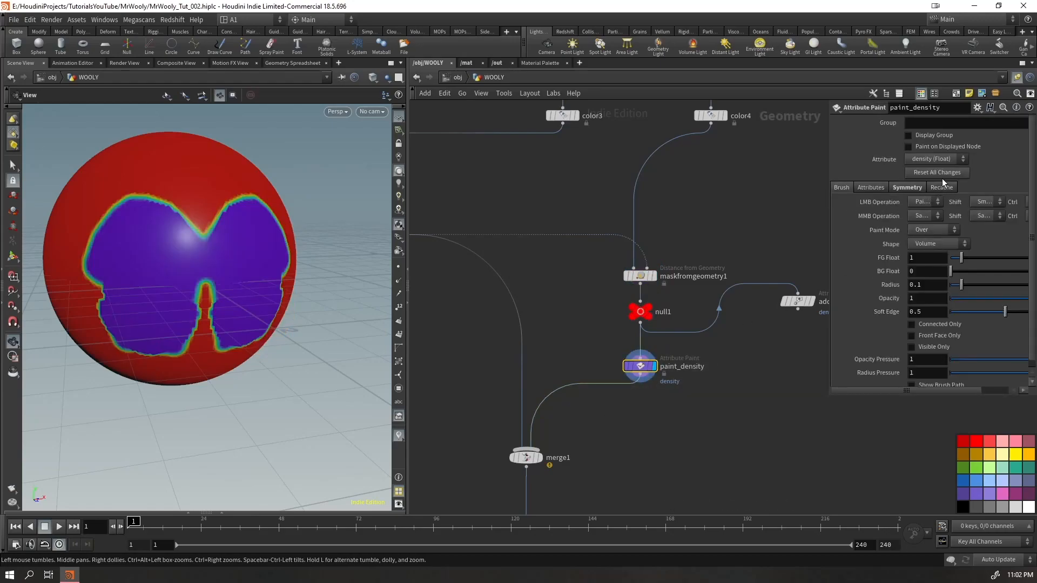
pyautogui.click(939, 172)
# Smooth the density borders around and between the eye areas on the head with a brush radius of about 0.09
pyautogui.keyDown('alt'); pyautogui.moveTo(262, 246); pyautogui.dragTo(241, 258); pyautogui.keyUp('alt')
pyautogui.keyDown('alt'); pyautogui.moveTo(218, 271); pyautogui.dragTo(265, 257, button='right'); pyautogui.keyUp('alt')
pyautogui.keyDown('alt'); pyautogui.moveTo(265, 257); pyautogui.dragTo(264, 270); pyautogui.keyUp('alt')
pyautogui.scroll(3, 292, 254)
pyautogui.scroll(-4, 295, 248)
pyautogui.moveTo(231, 165)
pyautogui.keyDown('shift'); pyautogui.mouseDown()
pyautogui.moveTo(208, 313)
pyautogui.moveTo(113, 406)
pyautogui.moveTo(351, 400)
pyautogui.moveTo(362, 319)
pyautogui.moveTo(294, 419)
pyautogui.moveTo(382, 361)
pyautogui.moveTo(363, 231)
pyautogui.moveTo(358, 292)
pyautogui.moveTo(331, 180)
pyautogui.moveTo(268, 129)
pyautogui.moveTo(383, 231)
pyautogui.moveTo(366, 362)
pyautogui.moveTo(352, 371)
pyautogui.moveTo(283, 101)
pyautogui.mouseUp(); pyautogui.keyUp('shift')
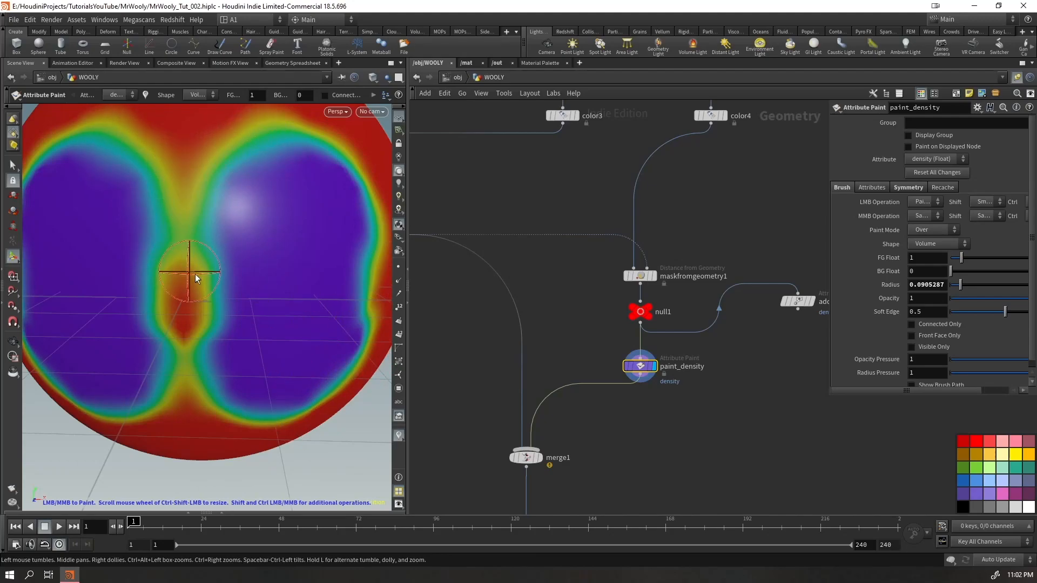
pyautogui.keyDown('alt'); pyautogui.moveTo(261, 304); pyautogui.dragTo(208, 330, button='right'); pyautogui.keyUp('alt')
pyautogui.moveTo(208, 331)
pyautogui.keyDown('alt'); pyautogui.mouseDown()
pyautogui.moveTo(243, 338)
pyautogui.moveTo(223, 341)
pyautogui.mouseUp(); pyautogui.keyUp('alt')
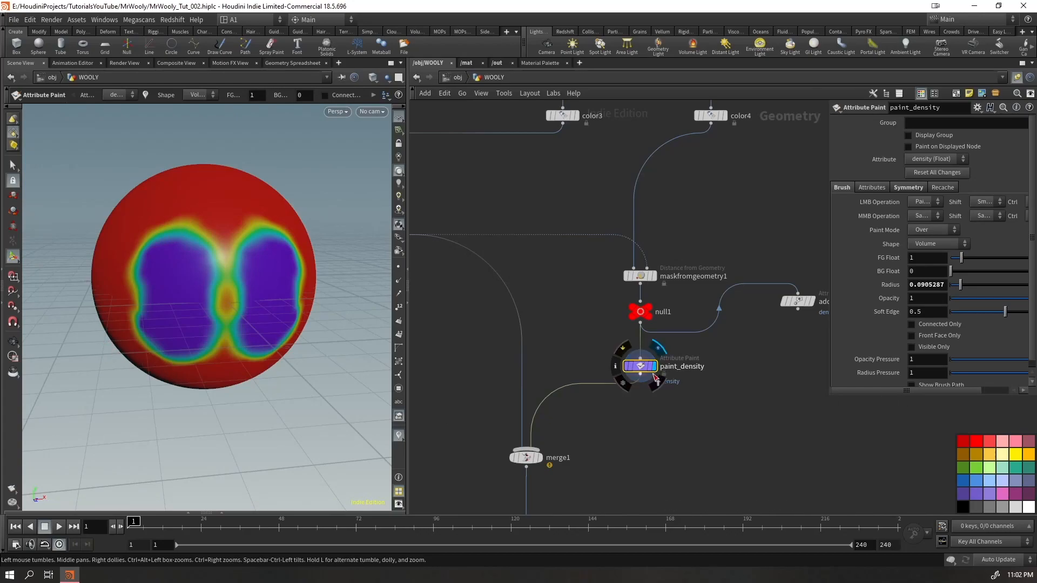
# Pull paint_density out of the chain to sit under add_density, and connect null1 directly to merge1
pyautogui.moveTo(781, 324)
pyautogui.mouseDown()
pyautogui.moveTo(640, 358)
pyautogui.moveTo(783, 366)
pyautogui.moveTo(798, 357)
pyautogui.mouseUp()
pyautogui.moveTo(608, 373)
pyautogui.mouseDown()
pyautogui.moveTo(615, 346)
pyautogui.moveTo(636, 339)
pyautogui.mouseUp()
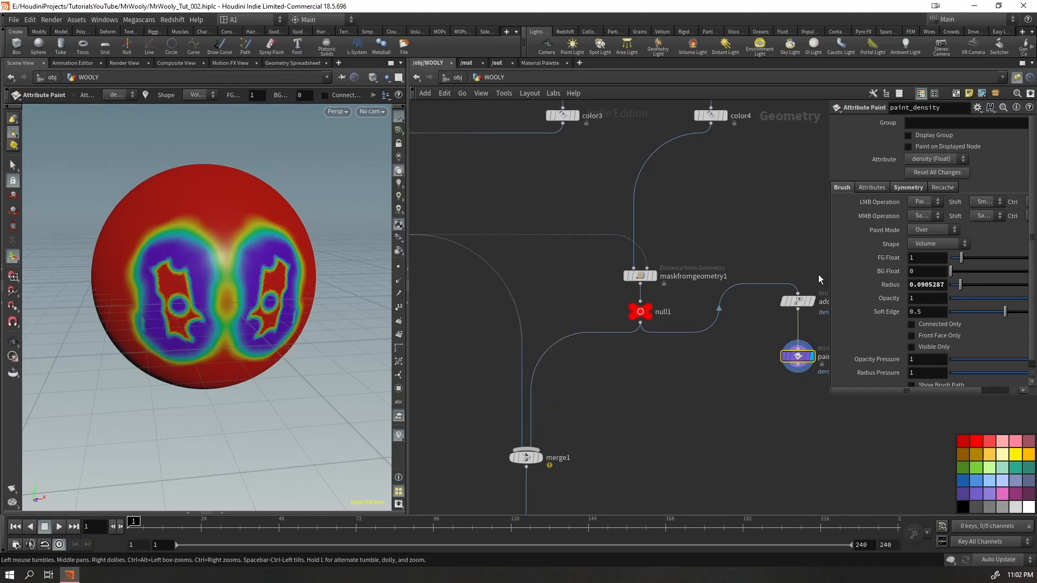
# Tidy the network by grouping add_density and paint_density beside null1 and shifting maskfromgeometry1 and null1 together
pyautogui.moveTo(819, 277); pyautogui.dragTo(779, 367)
pyautogui.press('l')
pyautogui.moveTo(782, 274)
pyautogui.mouseDown()
pyautogui.moveTo(791, 200)
pyautogui.moveTo(777, 190)
pyautogui.moveTo(796, 314)
pyautogui.moveTo(781, 343)
pyautogui.mouseUp()
pyautogui.moveTo(689, 267); pyautogui.dragTo(626, 340)
pyautogui.moveTo(639, 278)
pyautogui.mouseDown()
pyautogui.moveTo(665, 240)
pyautogui.moveTo(650, 264)
pyautogui.mouseUp()
pyautogui.moveTo(808, 321); pyautogui.dragTo(764, 419)
pyautogui.moveTo(783, 340); pyautogui.dragTo(756, 350)
pyautogui.click(754, 382)
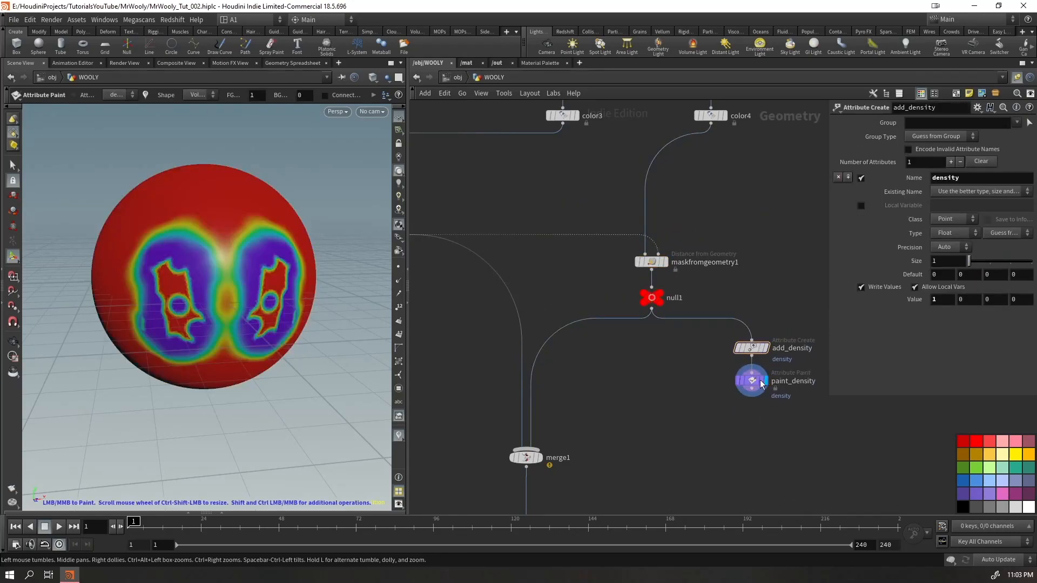
# Bypass the add_density node and display merge1 with the head, eyes and eyelids together
pyautogui.click(754, 347)
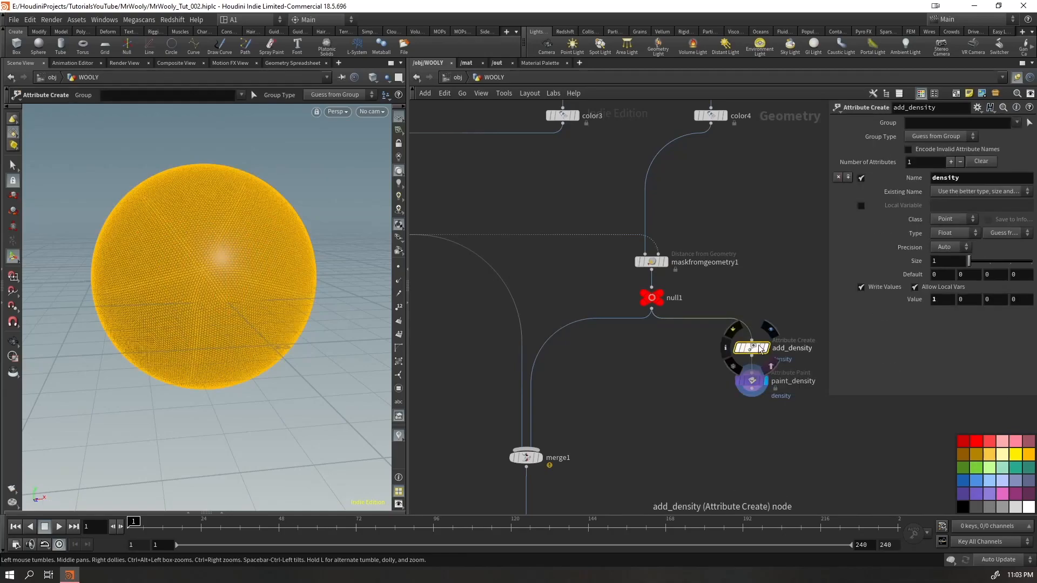
pyautogui.click(733, 329)
pyautogui.moveTo(782, 412); pyautogui.dragTo(743, 376)
pyautogui.click(540, 458)
pyautogui.moveTo(570, 440); pyautogui.dragTo(502, 498)
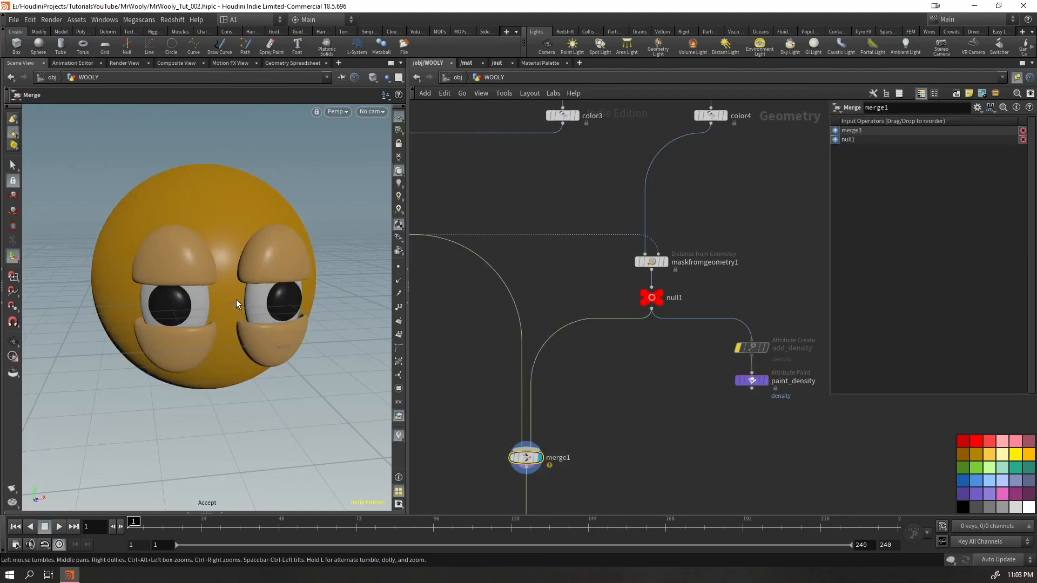
pyautogui.scroll(5, 239, 288)
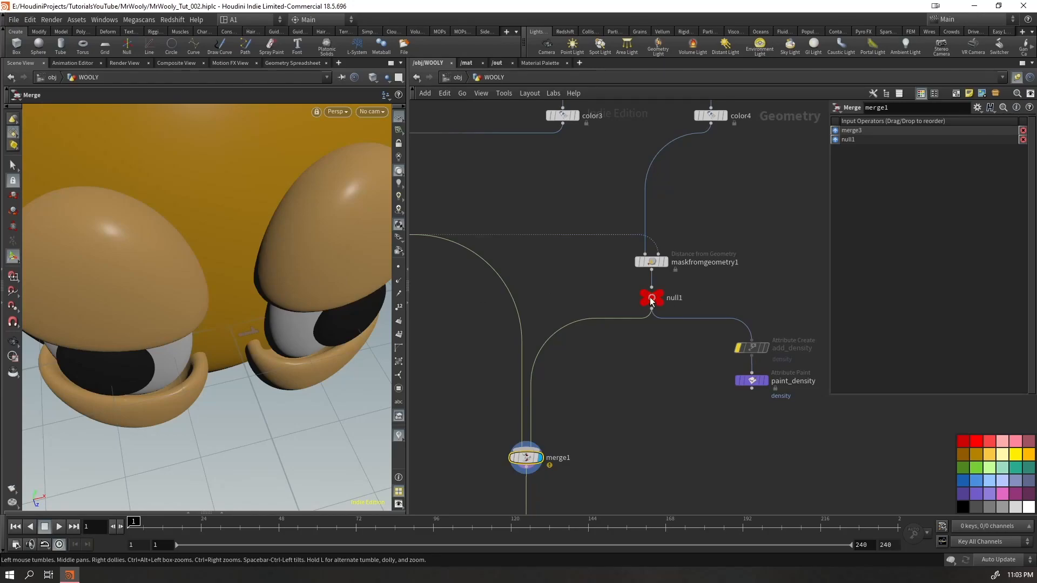
# Return to the object level and examine the fur guides around the eyes and eyelids from several angles
pyautogui.click(652, 299)
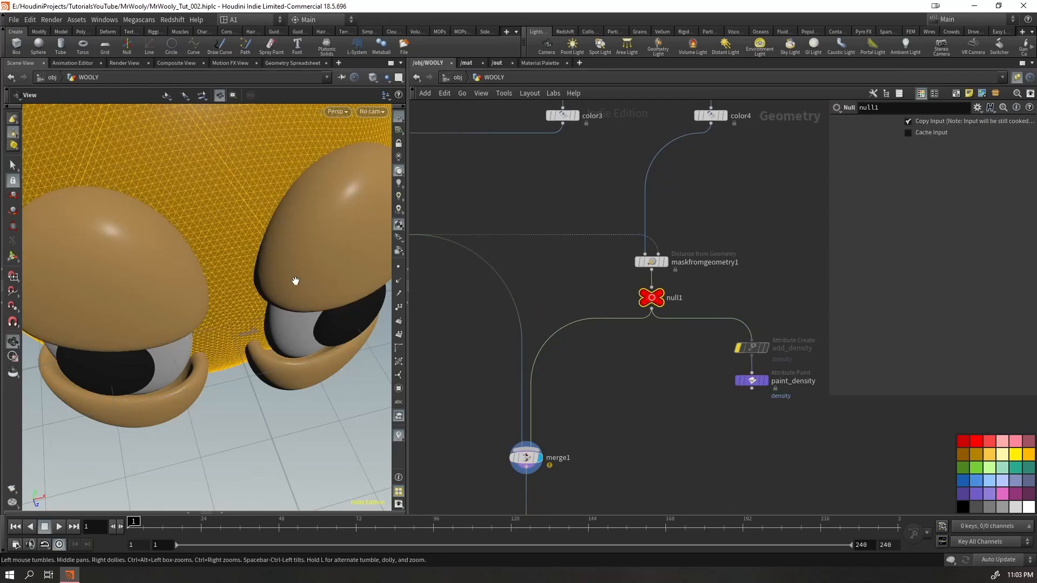
pyautogui.moveTo(300, 282); pyautogui.dragTo(335, 246)
pyautogui.press('u')
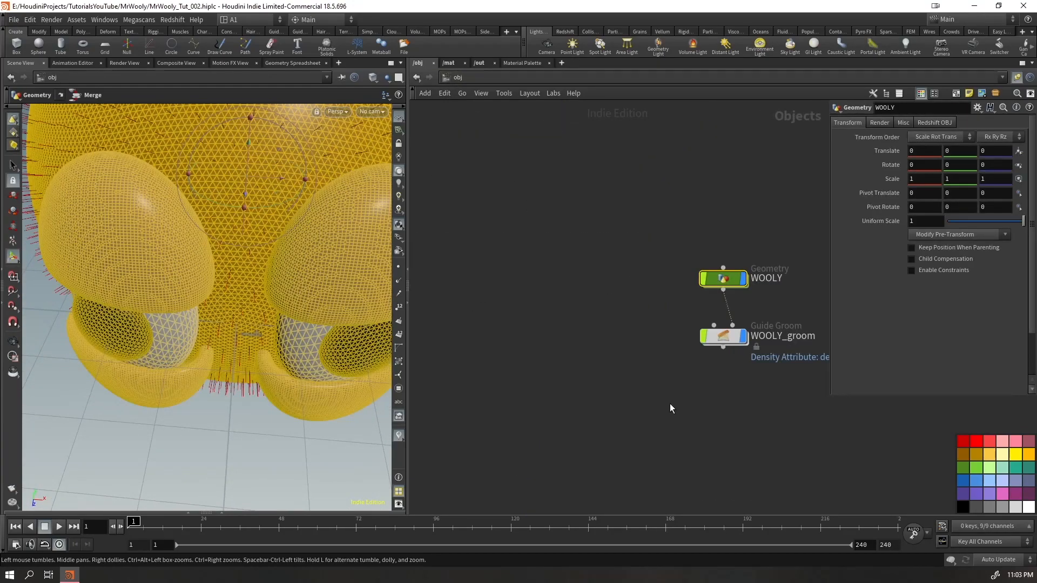
pyautogui.scroll(-5, 196, 252)
pyautogui.moveTo(196, 251); pyautogui.dragTo(216, 181)
pyautogui.scroll(8, 308, 271)
pyautogui.moveTo(270, 247); pyautogui.dragTo(214, 234)
pyautogui.moveTo(214, 235); pyautogui.dragTo(183, 231, button='middle')
pyautogui.moveTo(183, 232); pyautogui.dragTo(36, 403, button='right')
pyautogui.moveTo(144, 297); pyautogui.dragTo(254, 292)
pyautogui.moveTo(253, 292); pyautogui.dragTo(75, 355, button='right')
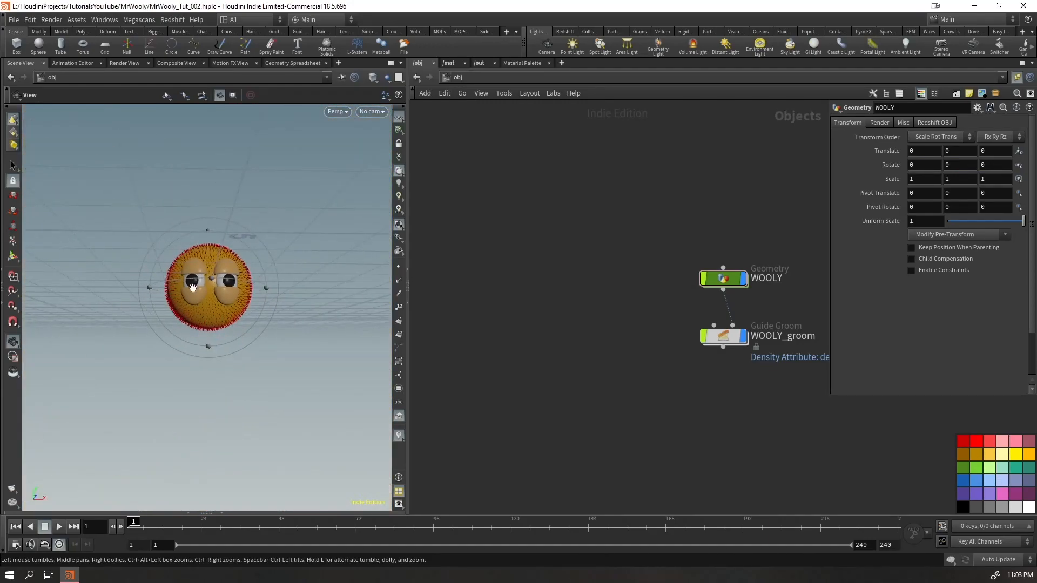
pyautogui.moveTo(168, 297); pyautogui.dragTo(333, 301, button='right')
pyautogui.moveTo(333, 301); pyautogui.dragTo(237, 281)
pyautogui.moveTo(237, 281); pyautogui.dragTo(116, 322, button='right')
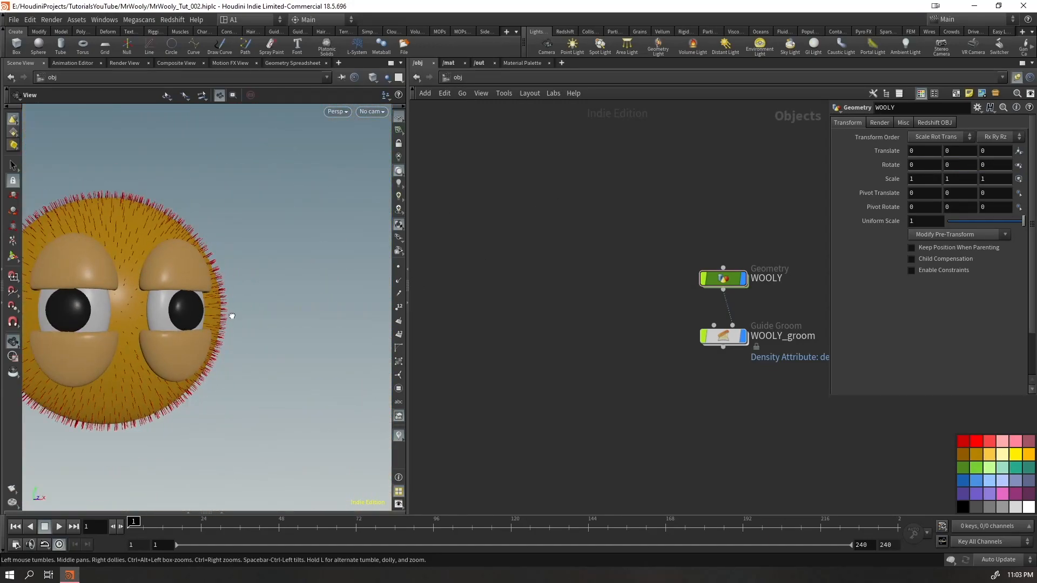
pyautogui.moveTo(229, 315); pyautogui.dragTo(254, 357)
# Select WOOLY_groom and enlarge its parameter display so more guide settings fit
pyautogui.moveTo(748, 399); pyautogui.dragTo(689, 383, button='middle')
pyautogui.click(668, 322)
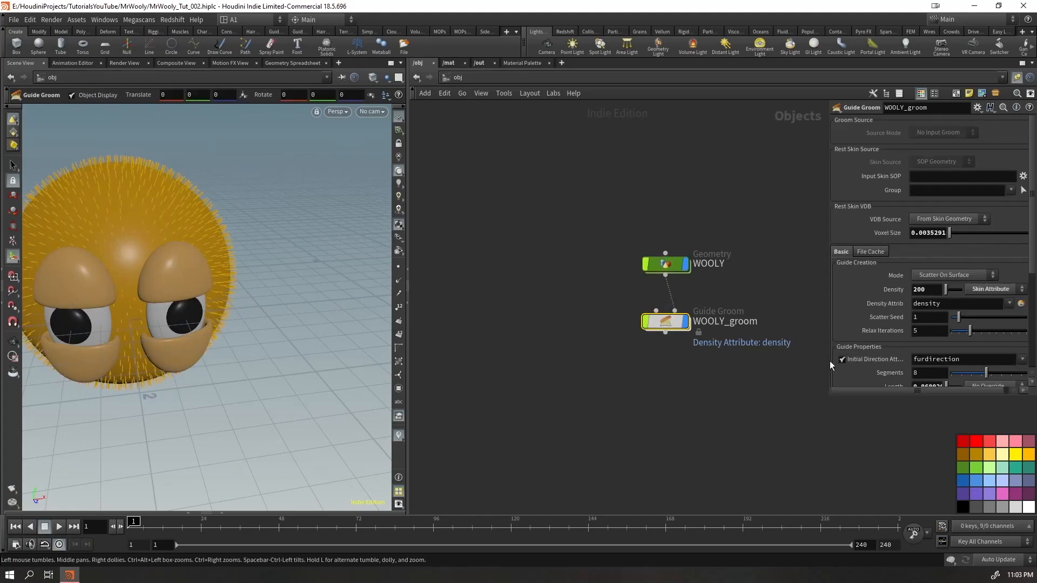
pyautogui.moveTo(828, 393); pyautogui.dragTo(758, 500)
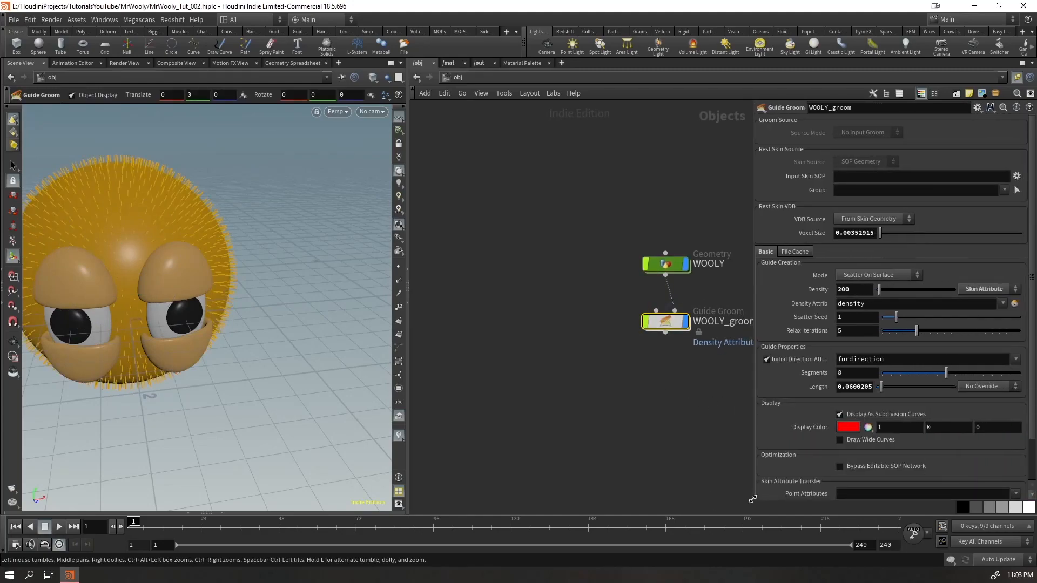
# Inside the WOOLY network, rename null1 as MASK_VIZ
pyautogui.press('Return')
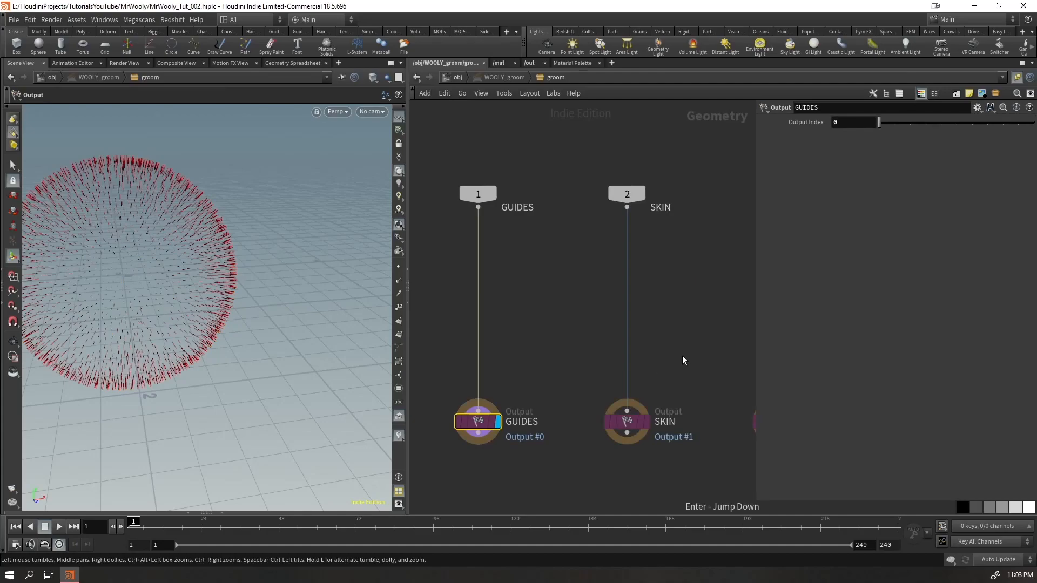
pyautogui.click(459, 79)
pyautogui.doubleClick(659, 267)
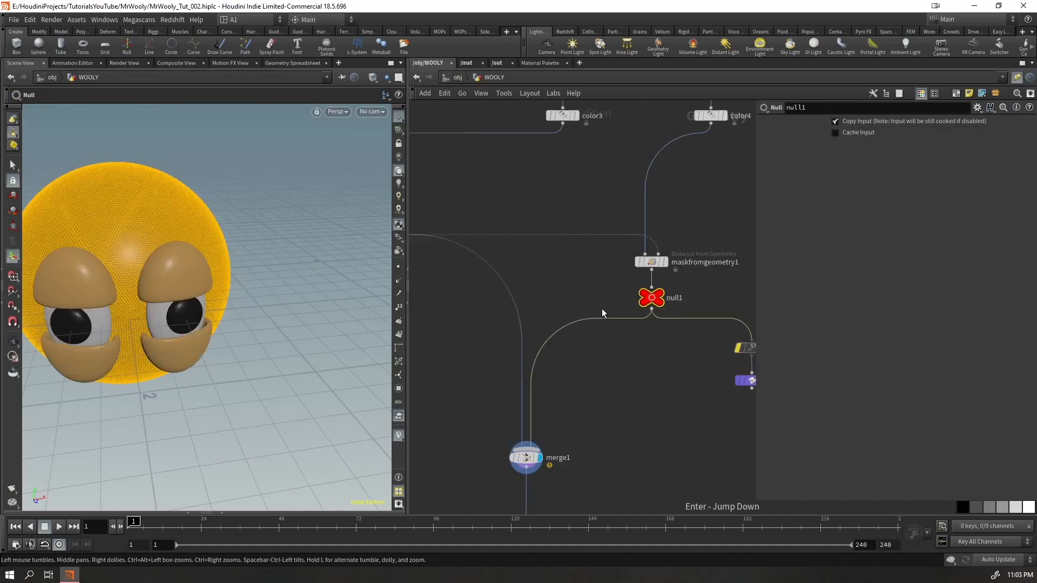
pyautogui.doubleClick(675, 297)
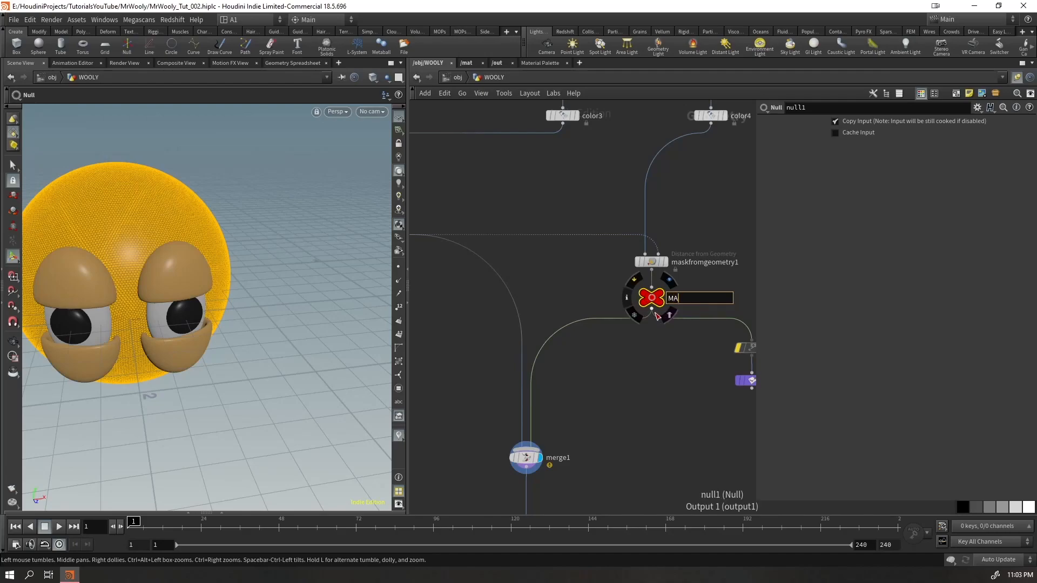
pyautogui.write('MASK_VIZ')
pyautogui.press('Return')
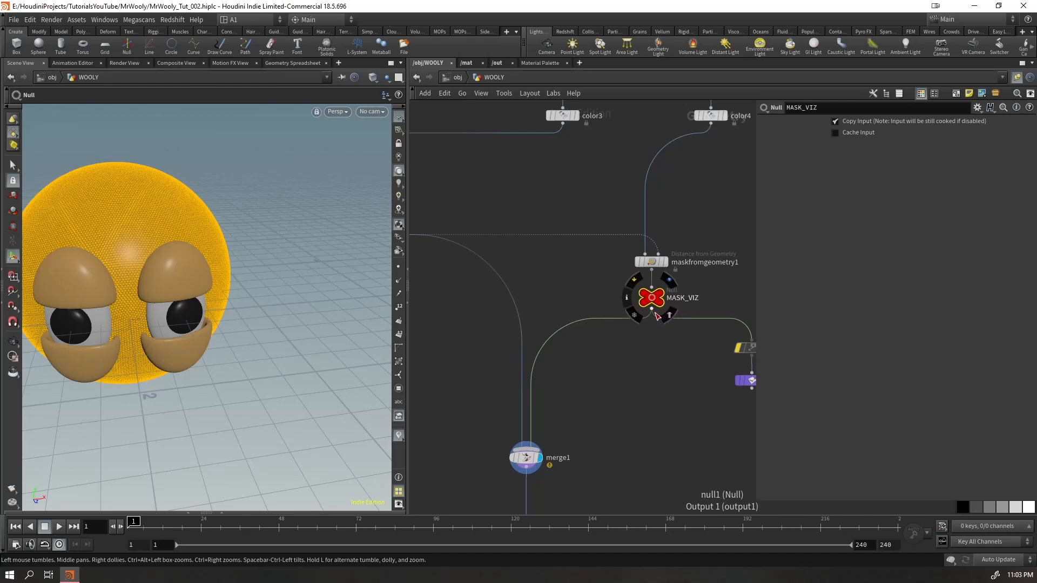
# Return to the object level, select WOOLY_groom and view the head from the front
pyautogui.click(449, 78)
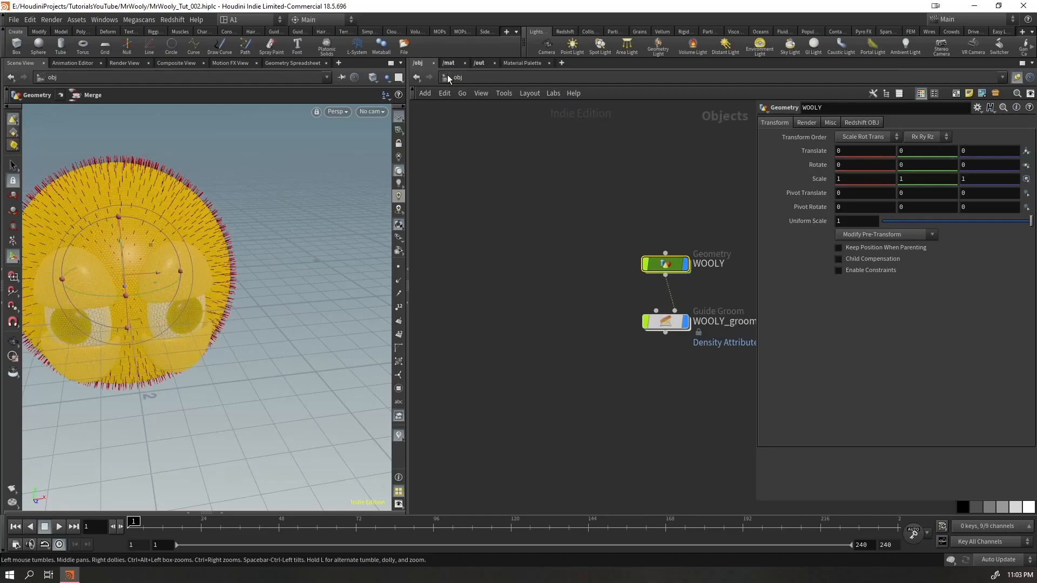
pyautogui.moveTo(700, 366); pyautogui.dragTo(613, 335, button='middle')
pyautogui.click(580, 292)
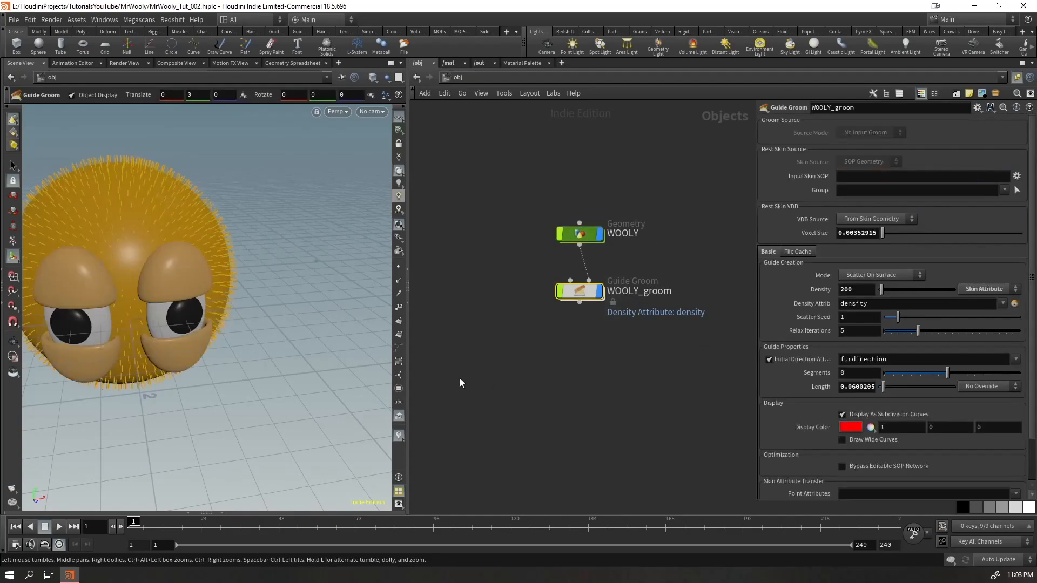
pyautogui.moveTo(228, 280); pyautogui.dragTo(205, 265)
pyautogui.moveTo(170, 286); pyautogui.dragTo(210, 288, button='middle')
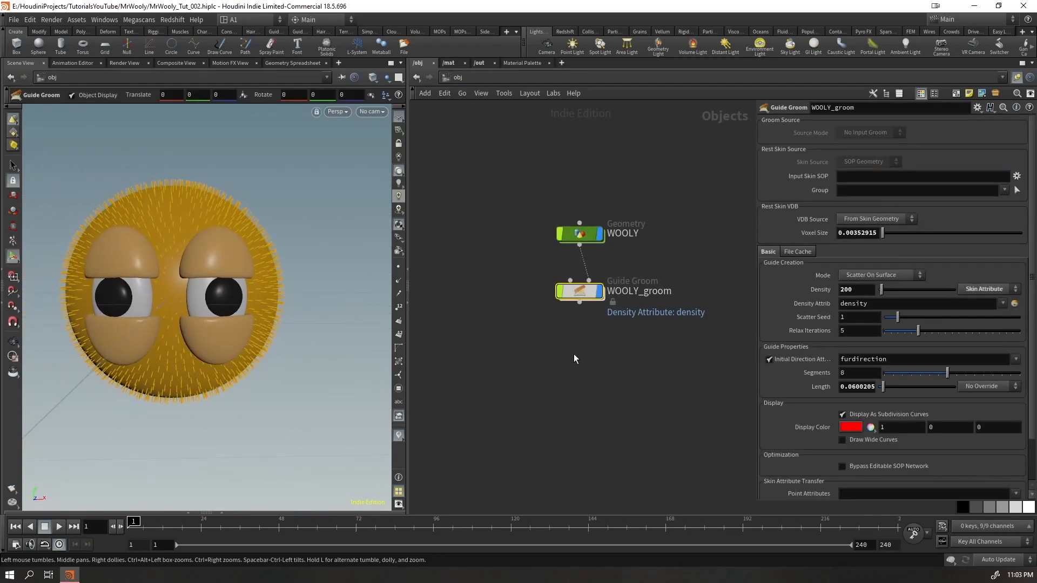
# Show the geometry points in the viewport and examine the segments of the guides up close
pyautogui.middleClick(851, 387)
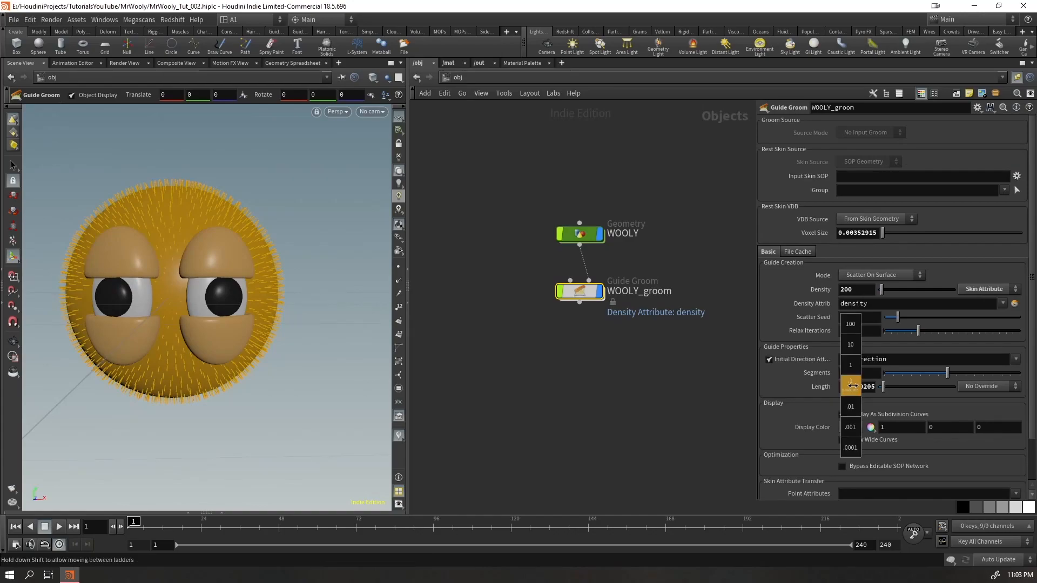
pyautogui.click(847, 373)
pyautogui.click(394, 272)
pyautogui.rightClick(219, 202)
pyautogui.click(392, 144)
pyautogui.keyDown('alt'); pyautogui.moveTo(255, 222); pyautogui.dragTo(494, 174, button='right'); pyautogui.keyUp('alt')
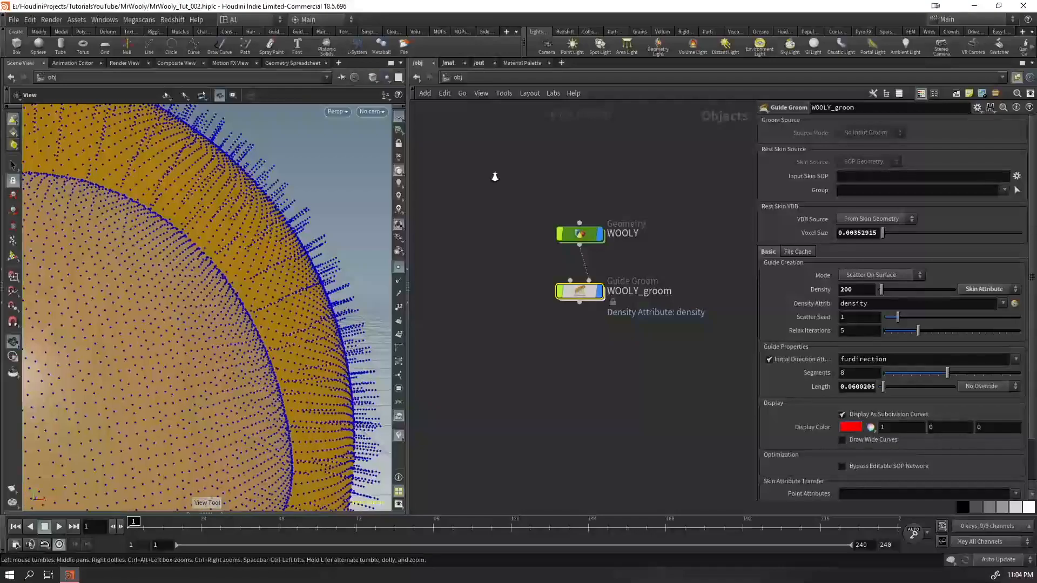
# Set the WOOLY_groom guides to 16 segments and a length of 0.5, and hide the point display
pyautogui.write('16')
pyautogui.press('Return')
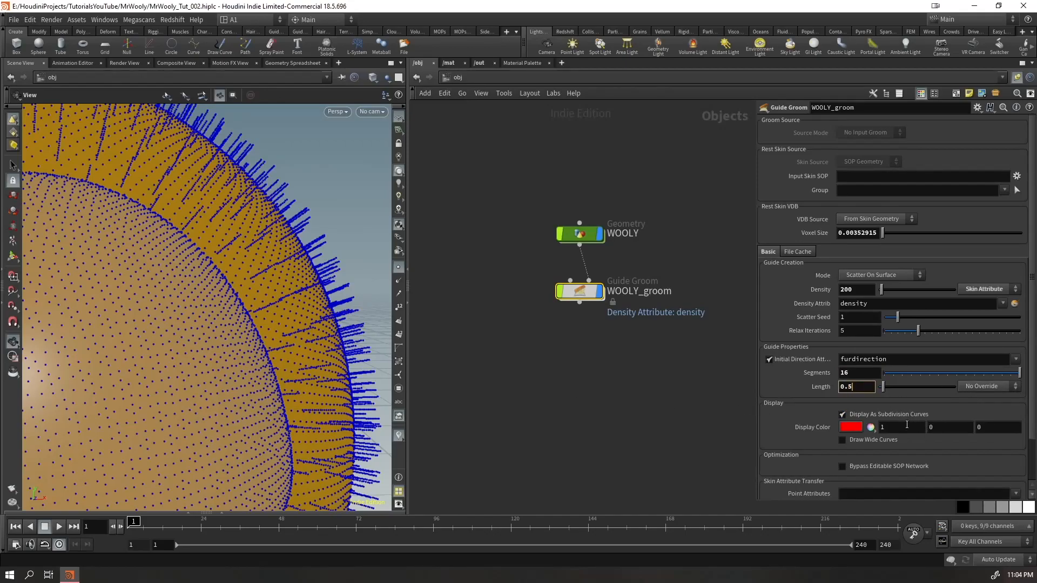
pyautogui.press('Return')
pyautogui.moveTo(258, 241); pyautogui.dragTo(81, 389, button='right')
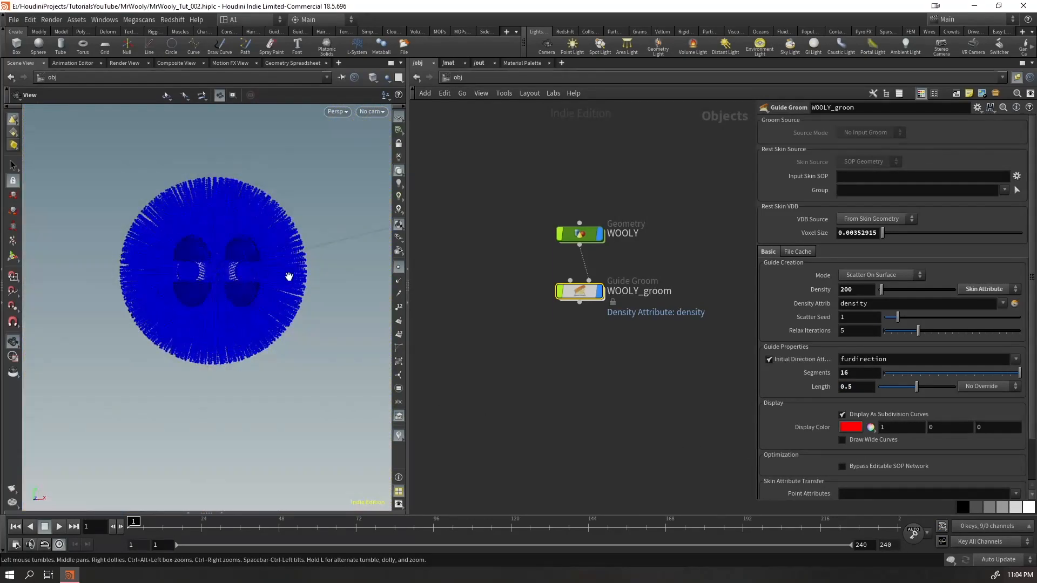
pyautogui.click(397, 268)
pyautogui.moveTo(203, 247); pyautogui.dragTo(270, 254)
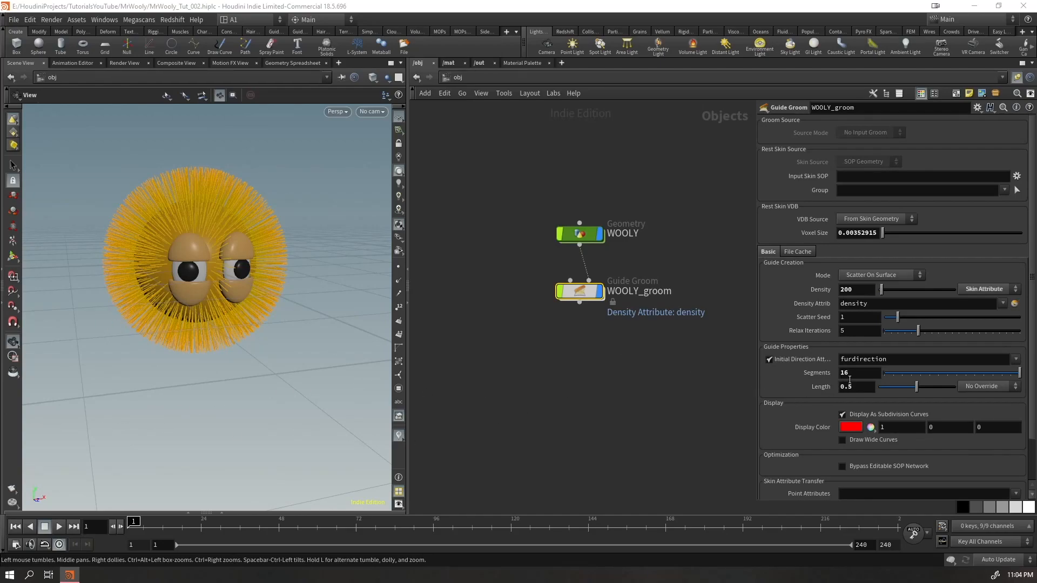
# Move WOOLY_groom closer beneath WOOLY in the network, deselect it and save the scene
pyautogui.click(853, 373)
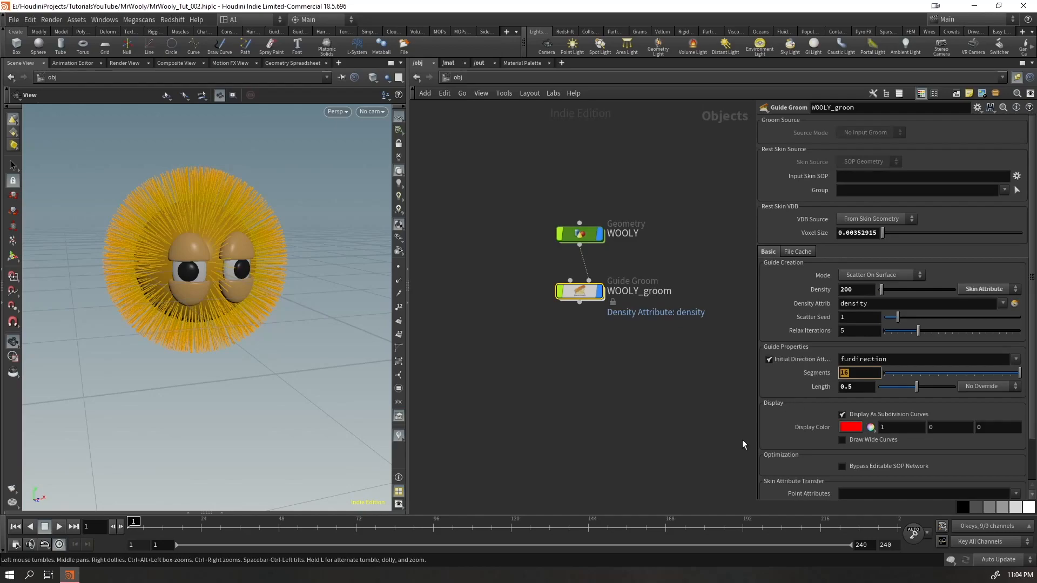
pyautogui.moveTo(202, 236); pyautogui.dragTo(468, 306)
pyautogui.scroll(2, 660, 383)
pyautogui.moveTo(661, 383); pyautogui.dragTo(621, 369, button='middle')
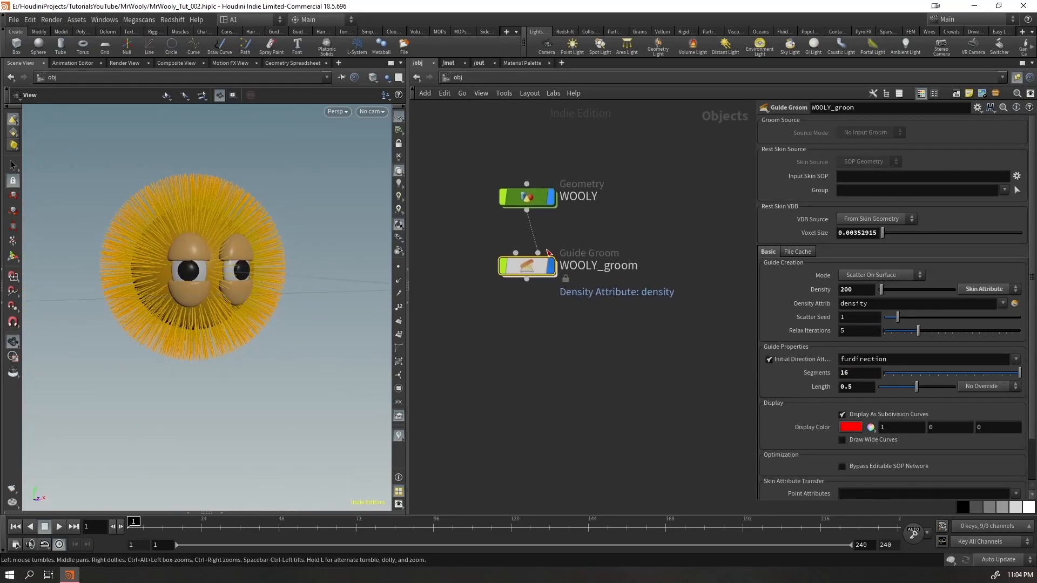
pyautogui.moveTo(559, 168); pyautogui.dragTo(509, 343)
pyautogui.moveTo(620, 164); pyautogui.dragTo(597, 267)
pyautogui.moveTo(620, 205); pyautogui.dragTo(552, 181)
pyautogui.click(586, 291)
pyautogui.moveTo(588, 281); pyautogui.dragTo(505, 201)
pyautogui.moveTo(303, 270); pyautogui.dragTo(451, 326)
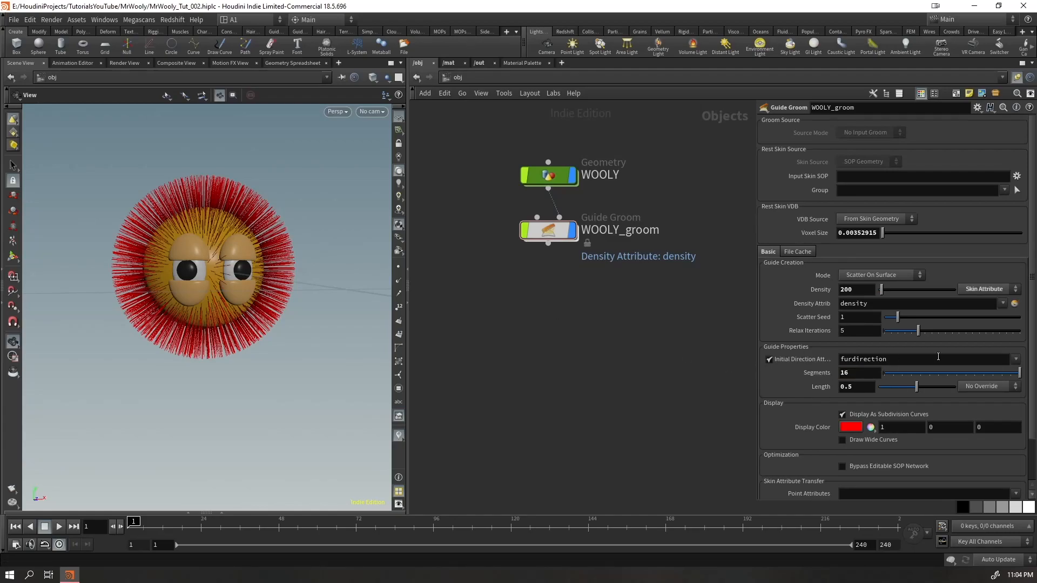
pyautogui.hotkey('ctrl', 's')
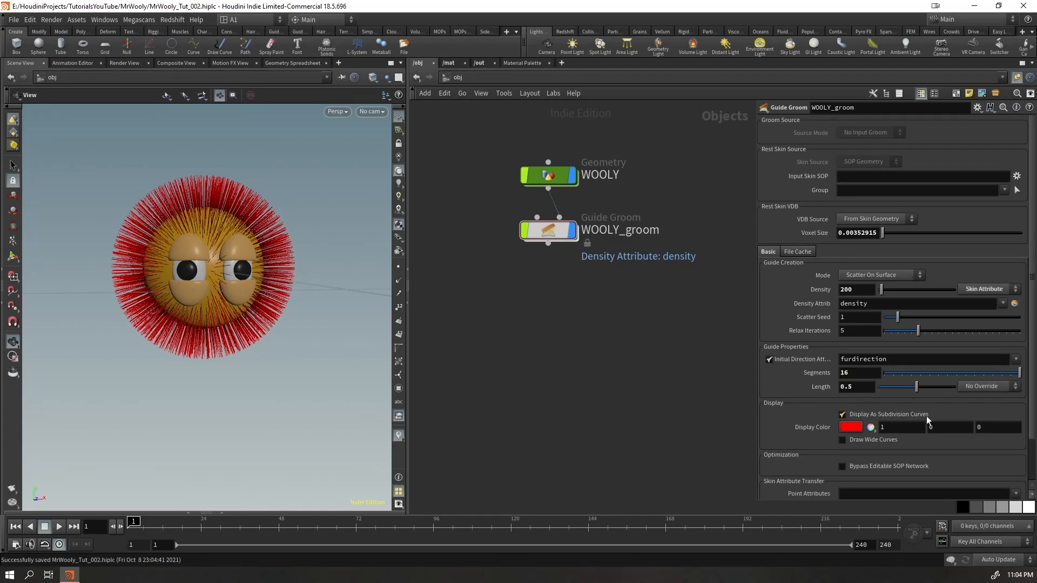
# Override the guide length with the lengthscale skin attribute and create its attribute paint node
pyautogui.click(979, 387)
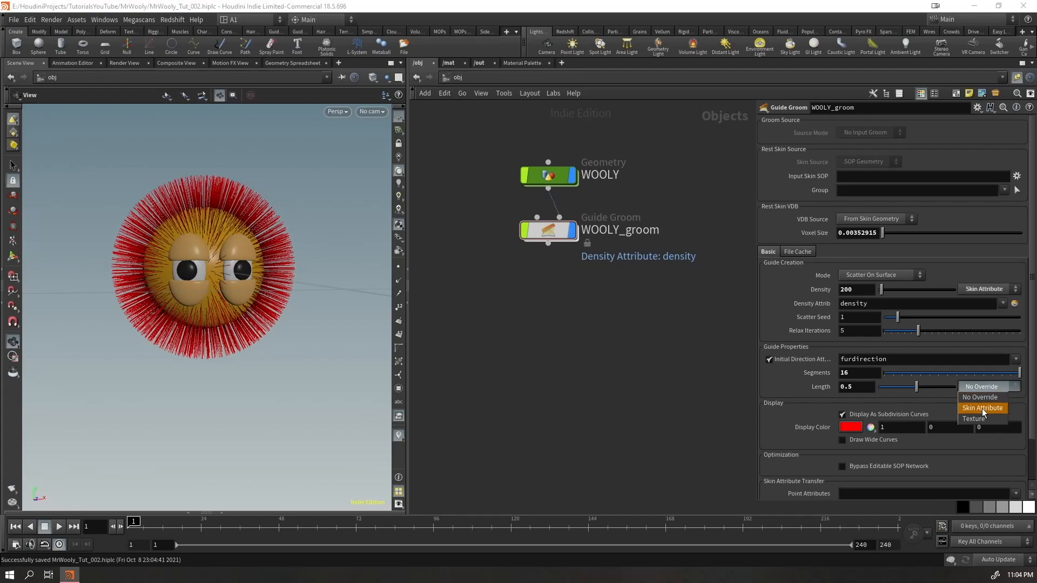
pyautogui.click(982, 409)
pyautogui.moveTo(889, 401); pyautogui.dragTo(866, 402)
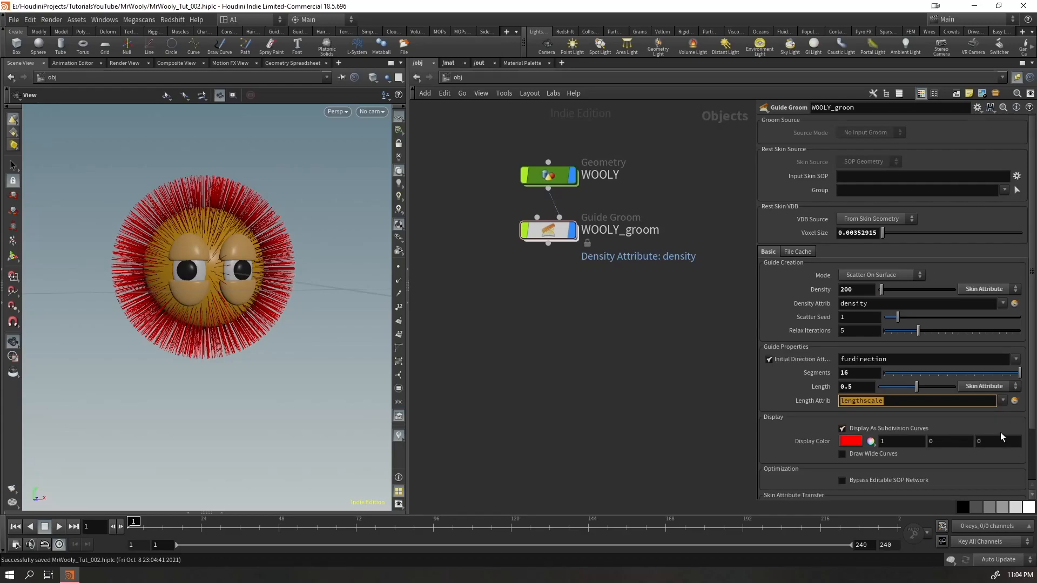
pyautogui.moveTo(192, 258); pyautogui.dragTo(329, 276)
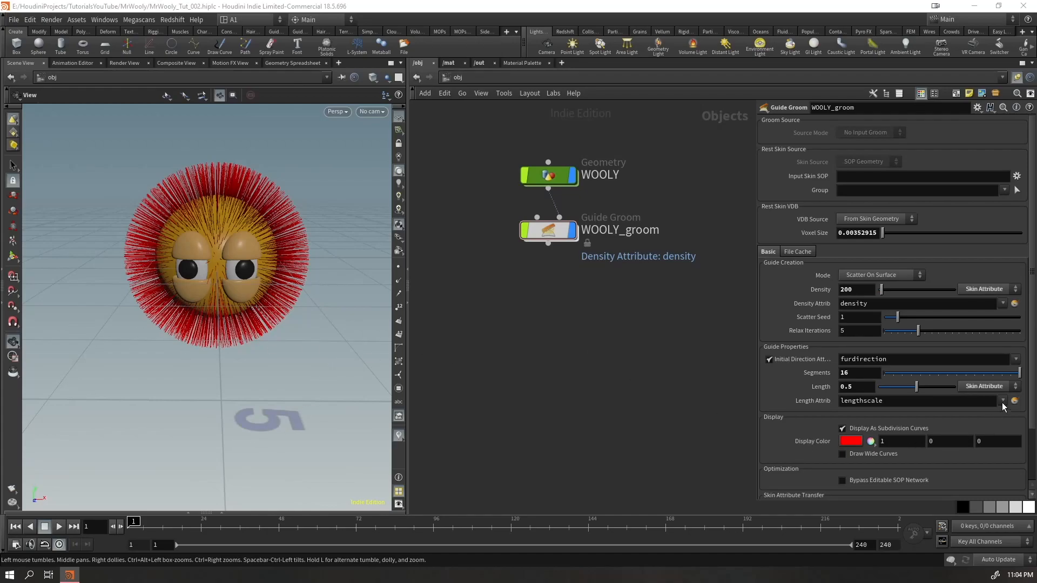
pyautogui.click(1015, 402)
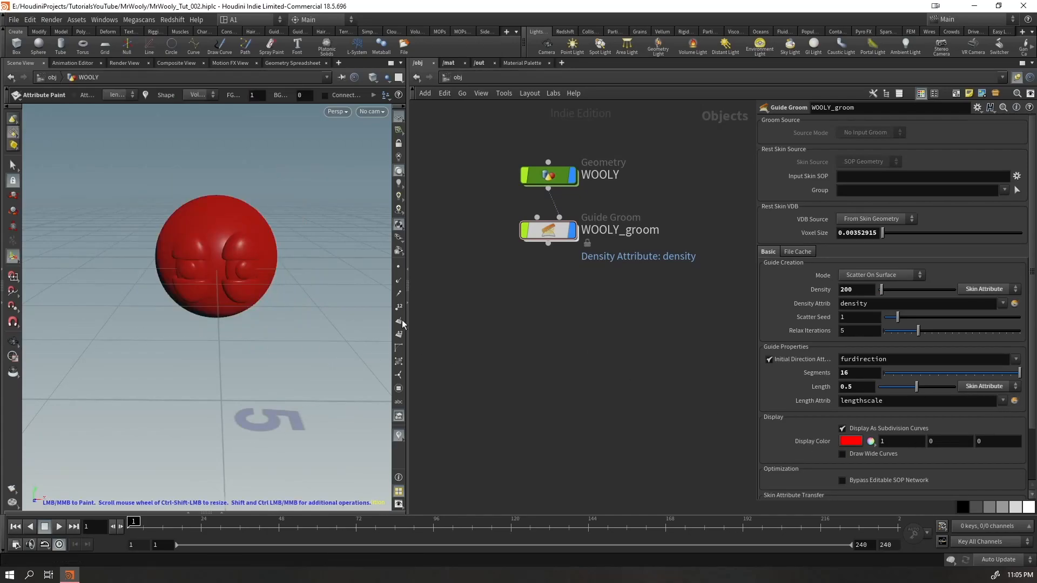
# In the WOOLY network, insert add_lengthscale and paint_lengthscale between MASK_VIZ and merge1, and rename MASK_VIZ as DENSITY_VIZ
pyautogui.doubleClick(556, 234)
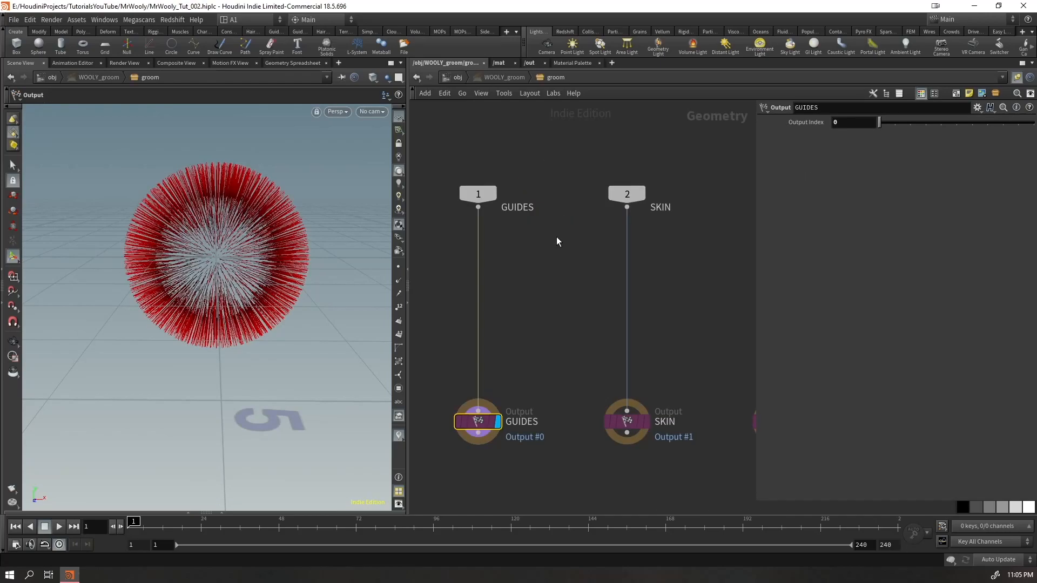
pyautogui.click(457, 78)
pyautogui.doubleClick(546, 171)
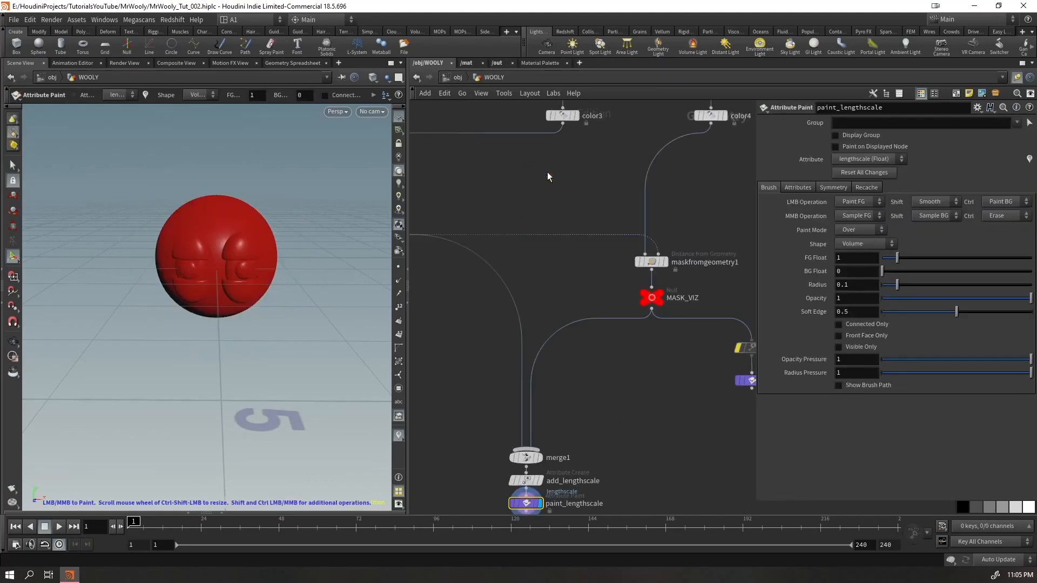
pyautogui.moveTo(680, 420)
pyautogui.mouseDown(button='middle')
pyautogui.moveTo(647, 331)
pyautogui.moveTo(670, 268)
pyautogui.mouseUp(button='middle')
pyautogui.moveTo(559, 381)
pyautogui.mouseDown()
pyautogui.moveTo(517, 335)
pyautogui.moveTo(522, 351)
pyautogui.moveTo(597, 139)
pyautogui.moveTo(564, 172)
pyautogui.moveTo(614, 206)
pyautogui.moveTo(641, 208)
pyautogui.mouseUp()
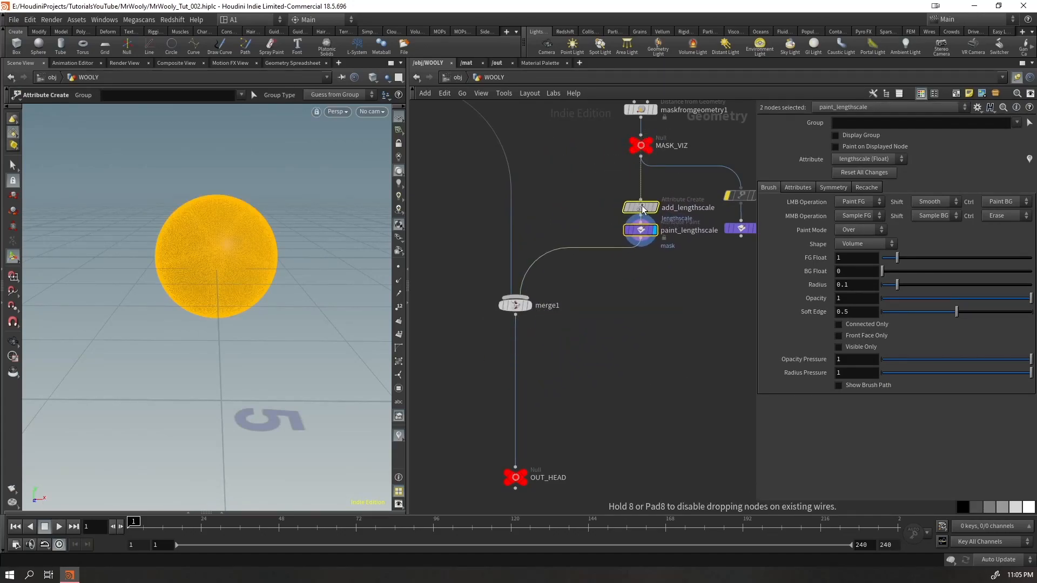
pyautogui.doubleClick(666, 145)
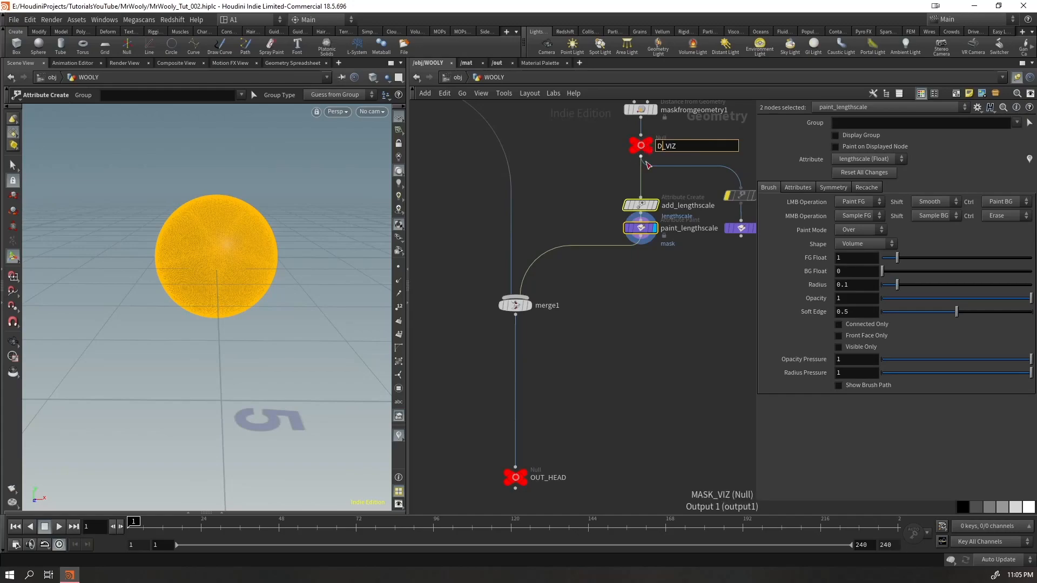
pyautogui.press('Return')
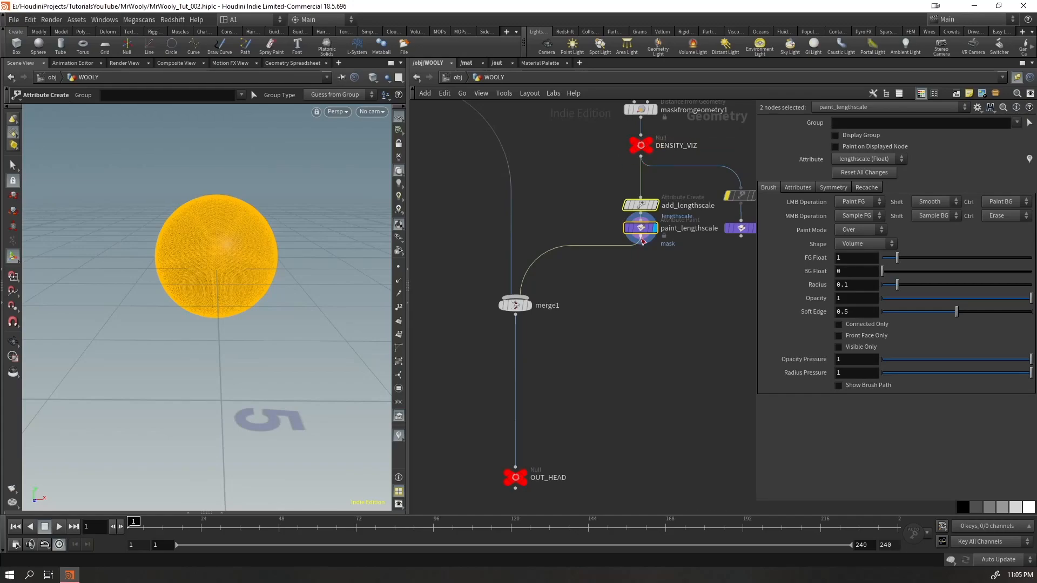
# Reposition add_lengthscale and paint_lengthscale together beneath DENSITY_VIZ, and make paint_lengthscale the active node
pyautogui.moveTo(667, 262); pyautogui.dragTo(591, 288, button='middle')
pyautogui.moveTo(692, 197); pyautogui.dragTo(664, 266)
pyautogui.moveTo(665, 214)
pyautogui.mouseDown()
pyautogui.moveTo(711, 201)
pyautogui.moveTo(667, 261)
pyautogui.mouseUp()
pyautogui.moveTo(666, 254)
pyautogui.mouseDown()
pyautogui.moveTo(700, 254)
pyautogui.moveTo(727, 230)
pyautogui.mouseUp()
pyautogui.click(623, 288)
pyautogui.click(564, 253)
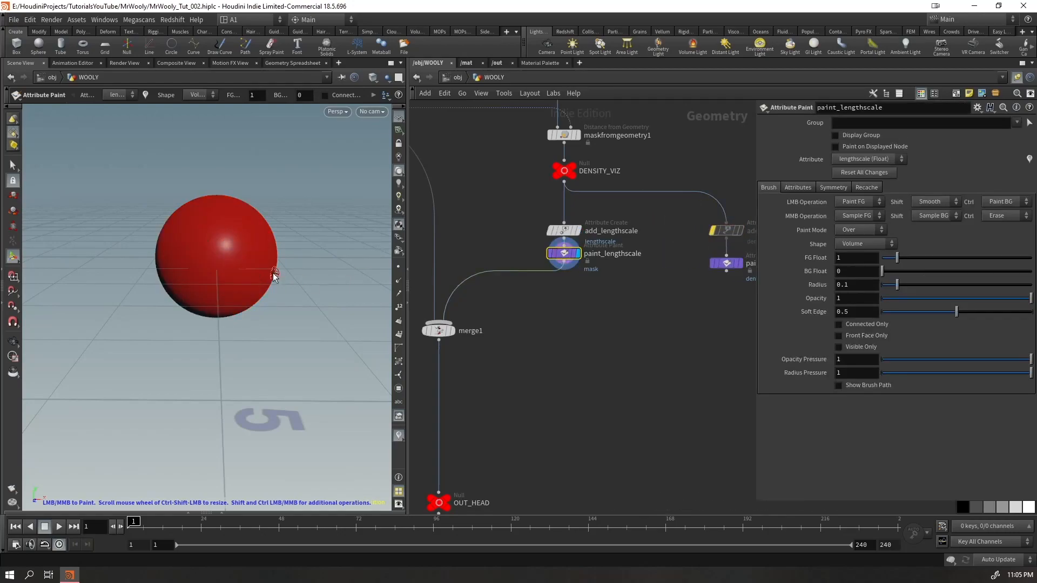
# Display the OUT_HEAD node with all other scene objects shown in the viewport, and save the scene
pyautogui.keyDown('alt'); pyautogui.moveTo(275, 275); pyautogui.dragTo(224, 255); pyautogui.keyUp('alt')
pyautogui.keyDown('alt'); pyautogui.moveTo(224, 255); pyautogui.dragTo(308, 273, button='right'); pyautogui.keyUp('alt')
pyautogui.click(446, 502)
pyautogui.hotkey('ctrl', 's')
pyautogui.click(388, 80)
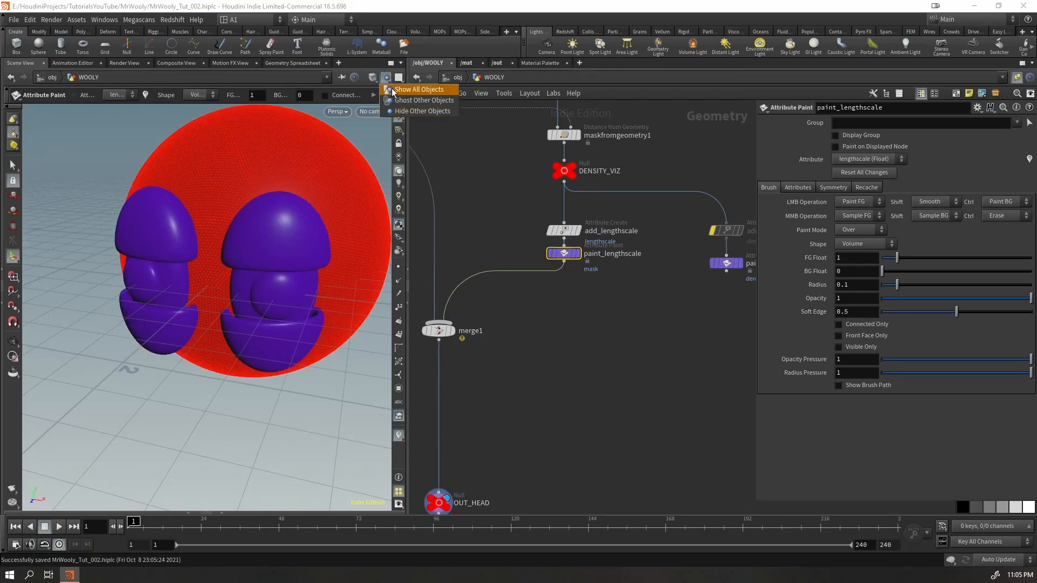
pyautogui.click(394, 88)
pyautogui.keyDown('alt'); pyautogui.moveTo(296, 269); pyautogui.dragTo(318, 254); pyautogui.keyUp('alt')
pyautogui.keyDown('alt'); pyautogui.moveTo(318, 254); pyautogui.dragTo(227, 274, button='right'); pyautogui.keyUp('alt')
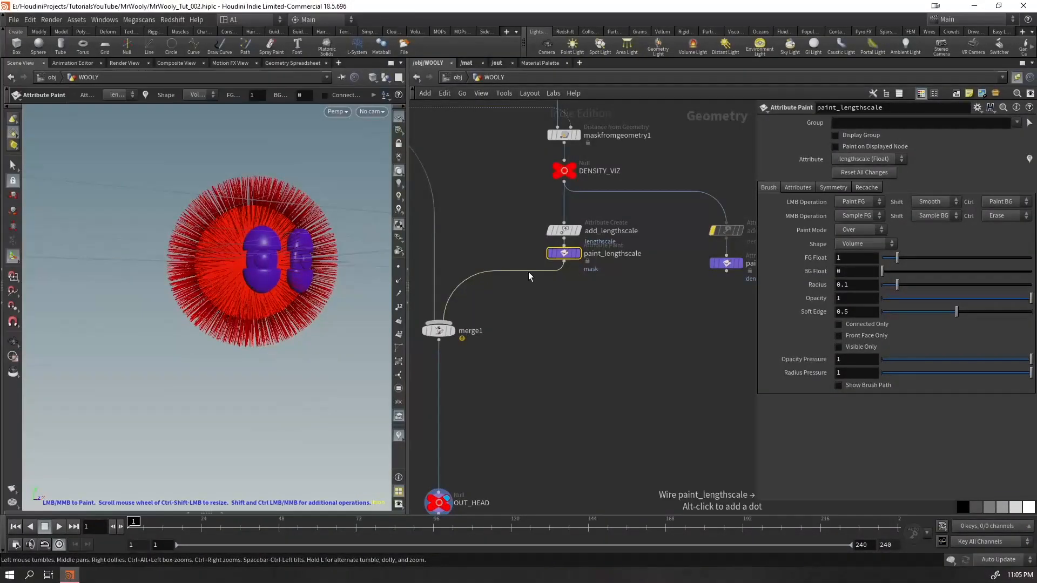
# Try painting a lengthscale of 0 between the eyes with a larger brush, and undo the stroke
pyautogui.moveTo(560, 257); pyautogui.dragTo(560, 255)
pyautogui.keyDown('alt'); pyautogui.moveTo(289, 236); pyautogui.dragTo(335, 236); pyautogui.keyUp('alt')
pyautogui.keyDown('alt'); pyautogui.moveTo(335, 236); pyautogui.dragTo(378, 238, button='right'); pyautogui.keyUp('alt')
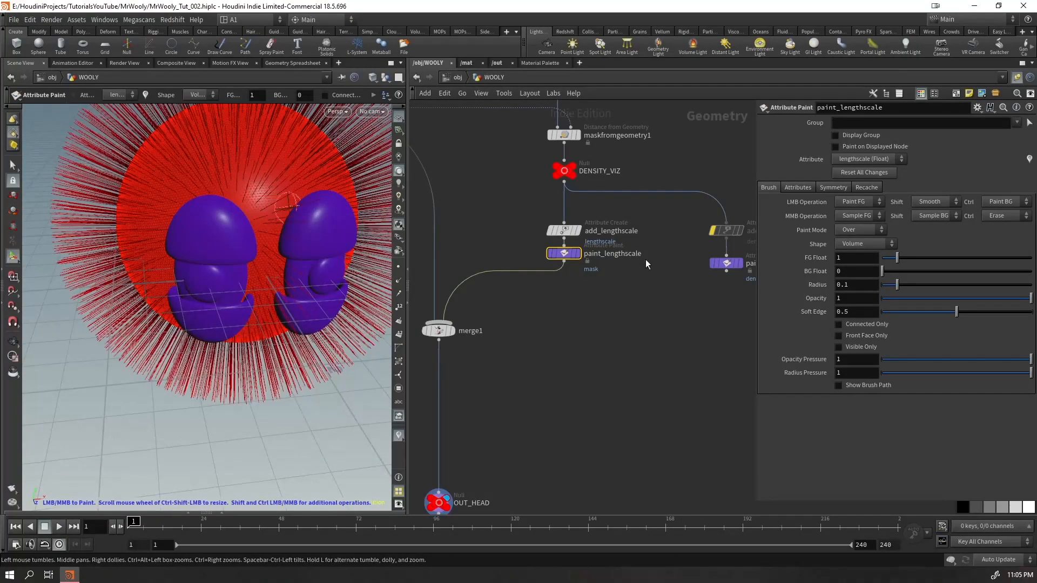
pyautogui.scroll(5, 254, 238)
pyautogui.moveTo(265, 168)
pyautogui.mouseDown()
pyautogui.moveTo(266, 270)
pyautogui.moveTo(271, 236)
pyautogui.moveTo(246, 118)
pyautogui.moveTo(252, 202)
pyautogui.moveTo(242, 226)
pyautogui.mouseUp()
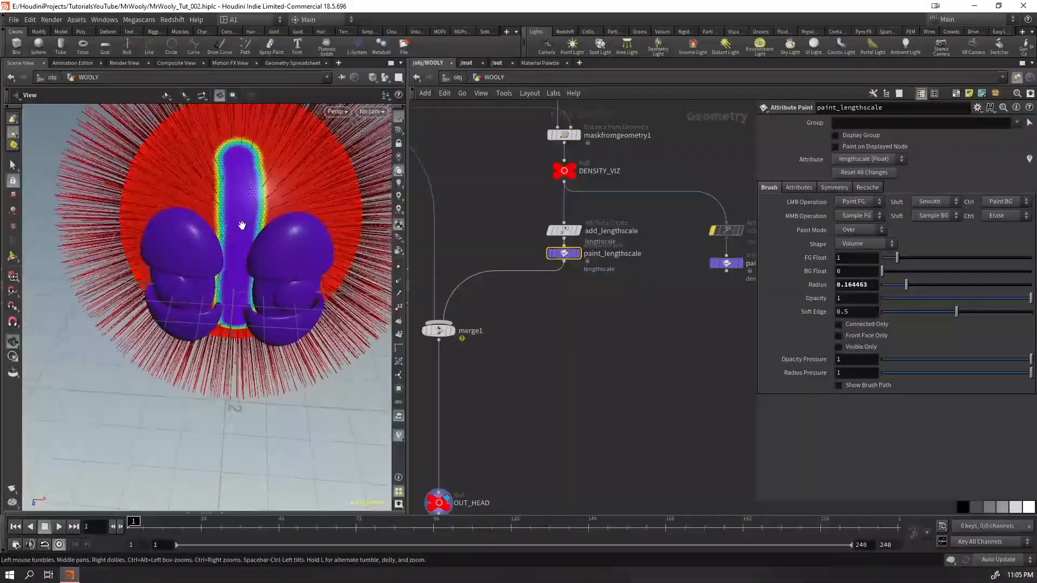
pyautogui.hotkey('ctrl', 'z')
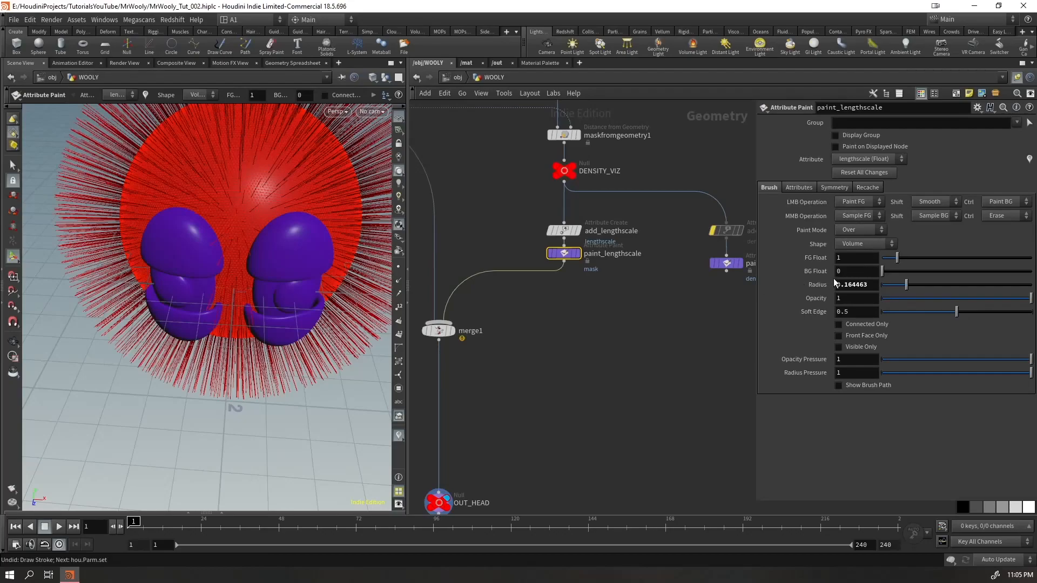
# Set the paint brush's background value to 0.5 and enable mirroring for paint_lengthscale
pyautogui.press('Return')
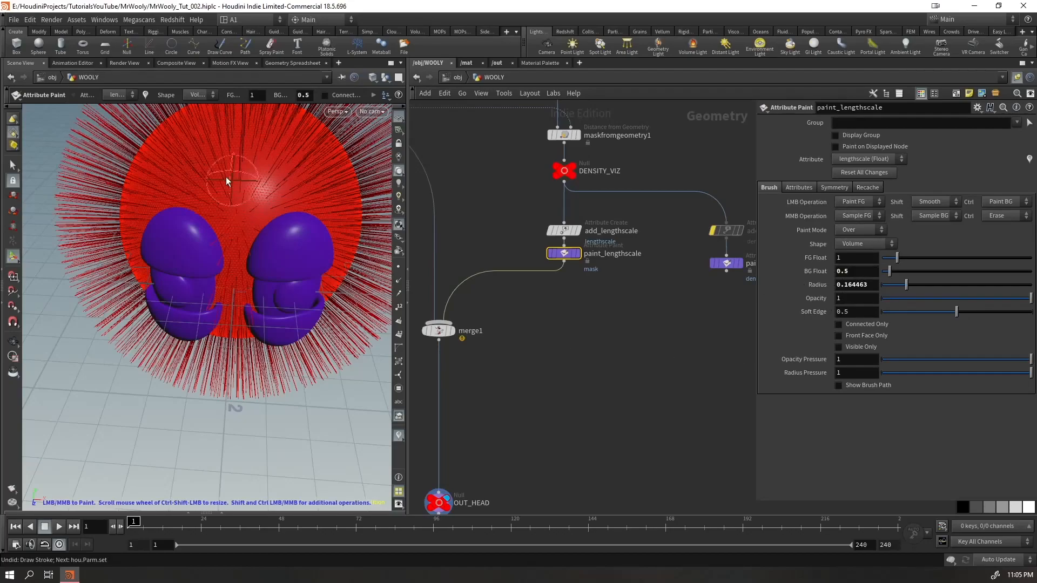
pyautogui.click(834, 188)
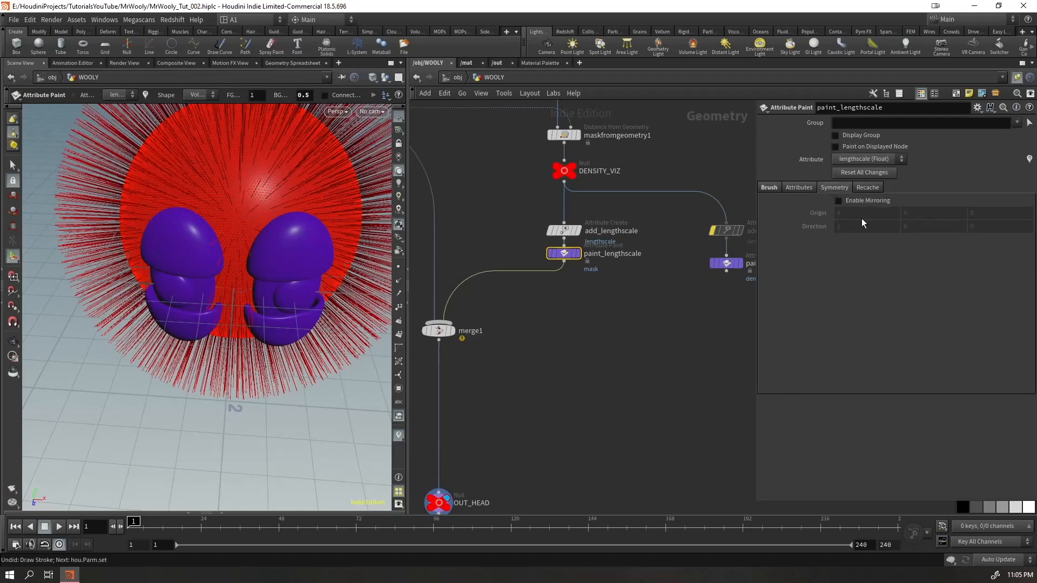
pyautogui.click(863, 206)
# Paint a mirrored lengthscale of 0.5 on the head around and between both eyes
pyautogui.scroll(-5, 270, 249)
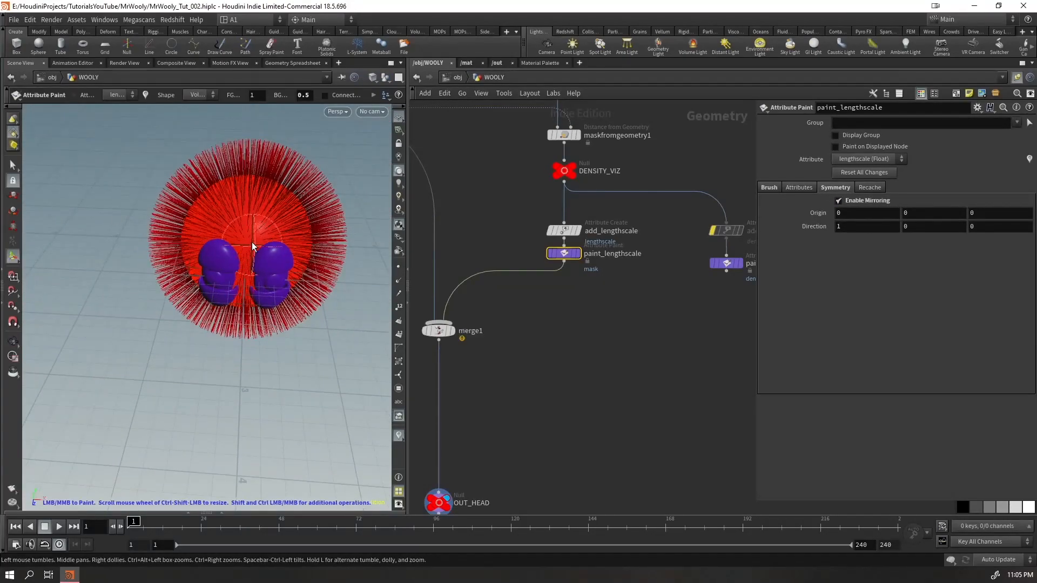
pyautogui.moveTo(249, 226)
pyautogui.mouseDown()
pyautogui.moveTo(249, 214)
pyautogui.moveTo(247, 305)
pyautogui.moveTo(256, 179)
pyautogui.moveTo(254, 299)
pyautogui.moveTo(264, 268)
pyautogui.mouseUp()
pyautogui.press('Escape')
pyautogui.keyDown('alt'); pyautogui.moveTo(264, 268); pyautogui.dragTo(339, 259, button='right'); pyautogui.keyUp('alt')
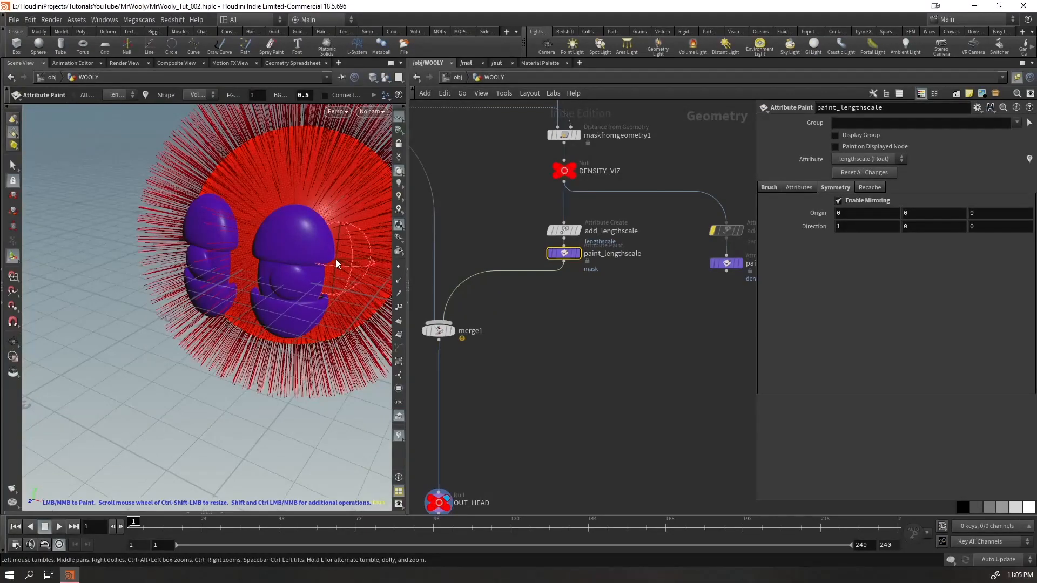
pyautogui.moveTo(348, 237)
pyautogui.mouseDown()
pyautogui.moveTo(346, 216)
pyautogui.moveTo(264, 206)
pyautogui.moveTo(243, 305)
pyautogui.moveTo(260, 335)
pyautogui.moveTo(335, 286)
pyautogui.moveTo(318, 301)
pyautogui.moveTo(301, 274)
pyautogui.moveTo(306, 255)
pyautogui.mouseUp()
pyautogui.moveTo(305, 347)
pyautogui.mouseDown()
pyautogui.moveTo(274, 329)
pyautogui.moveTo(289, 336)
pyautogui.moveTo(275, 359)
pyautogui.mouseUp()
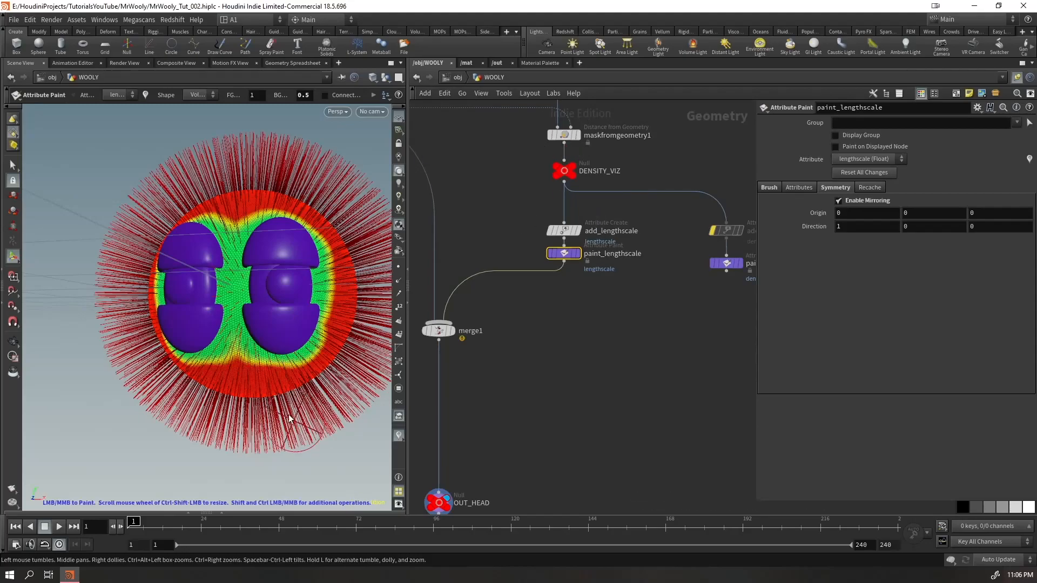
pyautogui.press('Escape')
pyautogui.moveTo(233, 304)
pyautogui.mouseDown()
pyautogui.moveTo(296, 301)
pyautogui.moveTo(289, 311)
pyautogui.moveTo(247, 298)
pyautogui.mouseUp()
# Refine the 0.5 lengthscale area beside and beneath the eyes from several angles, undoing the last stroke
pyautogui.moveTo(157, 325)
pyautogui.mouseDown(button='middle')
pyautogui.moveTo(142, 386)
pyautogui.moveTo(157, 407)
pyautogui.moveTo(139, 426)
pyautogui.mouseUp(button='middle')
pyautogui.keyDown('alt'); pyautogui.moveTo(226, 357); pyautogui.dragTo(215, 362); pyautogui.keyUp('alt')
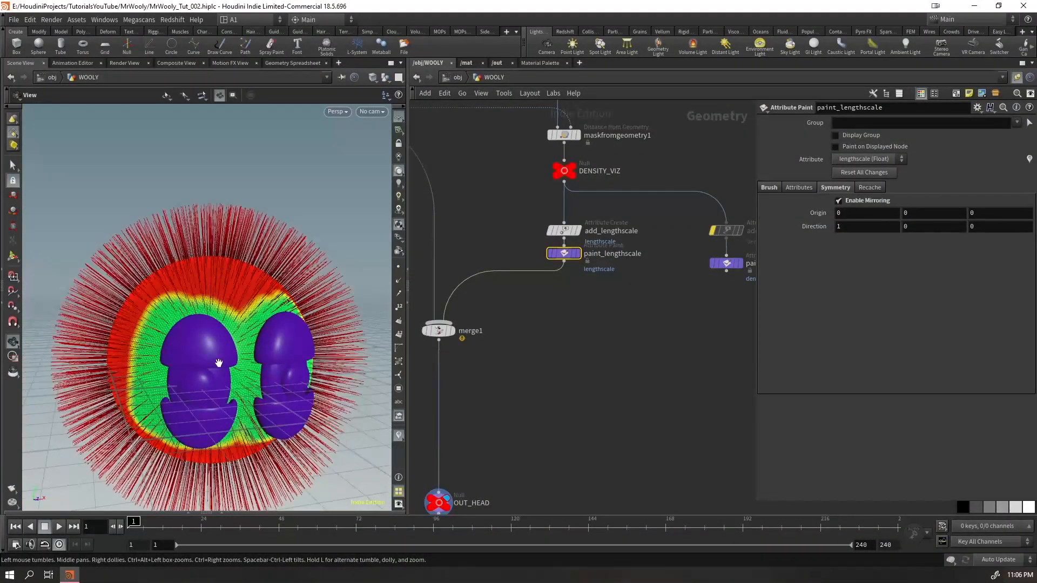
pyautogui.keyDown('alt'); pyautogui.moveTo(215, 362); pyautogui.dragTo(180, 234, button='middle'); pyautogui.keyUp('alt')
pyautogui.moveTo(130, 199)
pyautogui.mouseDown(button='middle')
pyautogui.moveTo(140, 189)
pyautogui.moveTo(129, 186)
pyautogui.mouseUp(button='middle')
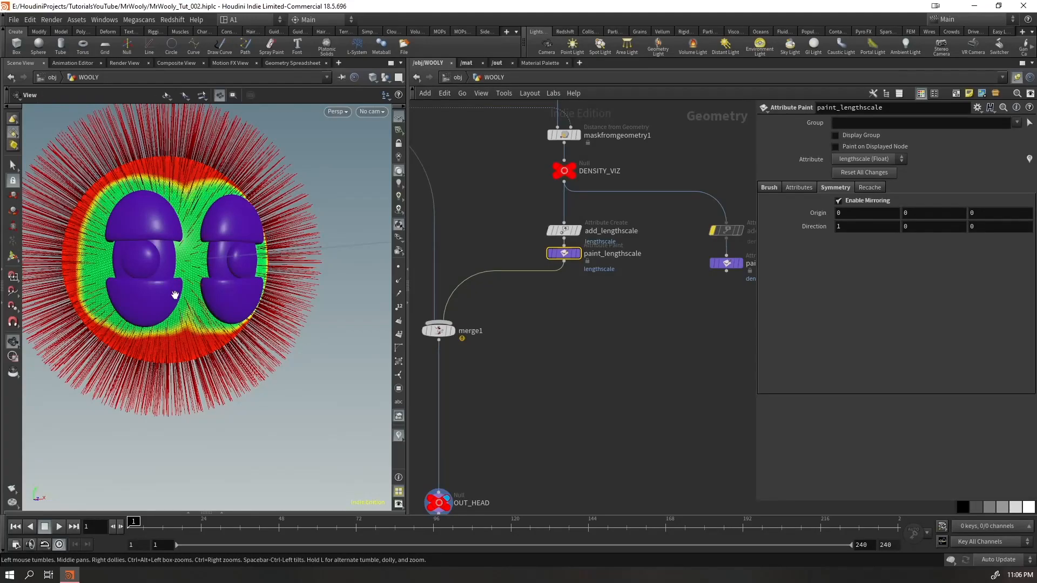
pyautogui.keyDown('alt'); pyautogui.moveTo(176, 298); pyautogui.dragTo(178, 254); pyautogui.keyUp('alt')
pyautogui.moveTo(97, 361); pyautogui.dragTo(170, 350, button='middle')
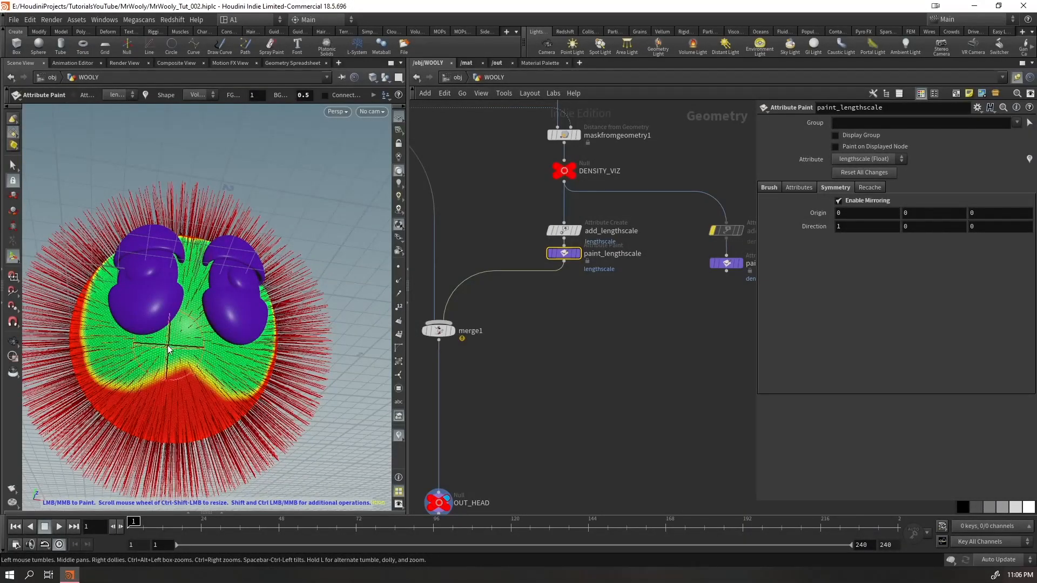
pyautogui.keyDown('alt'); pyautogui.moveTo(149, 326); pyautogui.dragTo(354, 361); pyautogui.keyUp('alt')
pyautogui.keyDown('alt'); pyautogui.moveTo(354, 361); pyautogui.dragTo(242, 371, button='middle'); pyautogui.keyUp('alt')
pyautogui.moveTo(151, 393)
pyautogui.mouseDown()
pyautogui.moveTo(317, 289)
pyautogui.moveTo(164, 290)
pyautogui.moveTo(154, 295)
pyautogui.moveTo(162, 308)
pyautogui.moveTo(162, 289)
pyautogui.moveTo(201, 307)
pyautogui.moveTo(94, 291)
pyautogui.moveTo(194, 316)
pyautogui.mouseUp()
pyautogui.hotkey('ctrl', 'z')
pyautogui.keyDown('alt'); pyautogui.moveTo(236, 264); pyautogui.dragTo(198, 302, button='middle'); pyautogui.keyUp('alt')
pyautogui.keyDown('alt'); pyautogui.moveTo(199, 301); pyautogui.dragTo(132, 295); pyautogui.keyUp('alt')
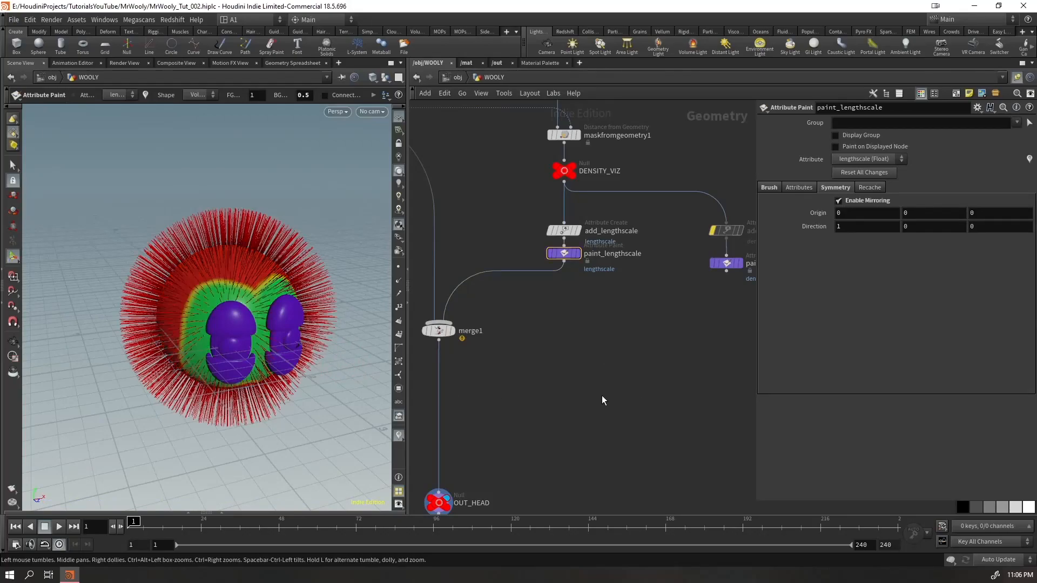
# Add a Pig Head test geometry, display it and feed it into add_lengthscale
pyautogui.press('Tab')
pyautogui.write('tes')
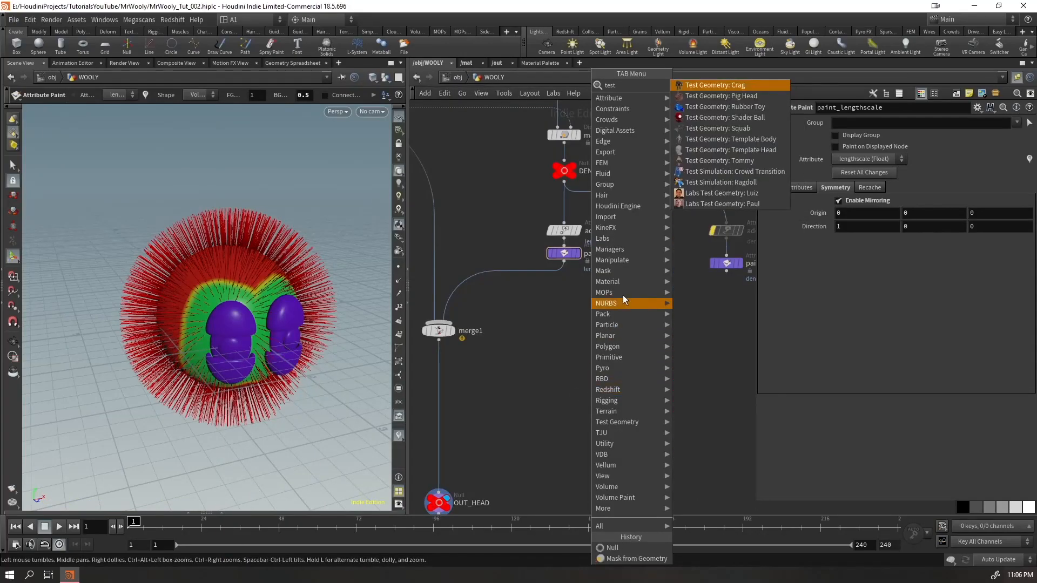
pyautogui.click(721, 96)
pyautogui.click(638, 380)
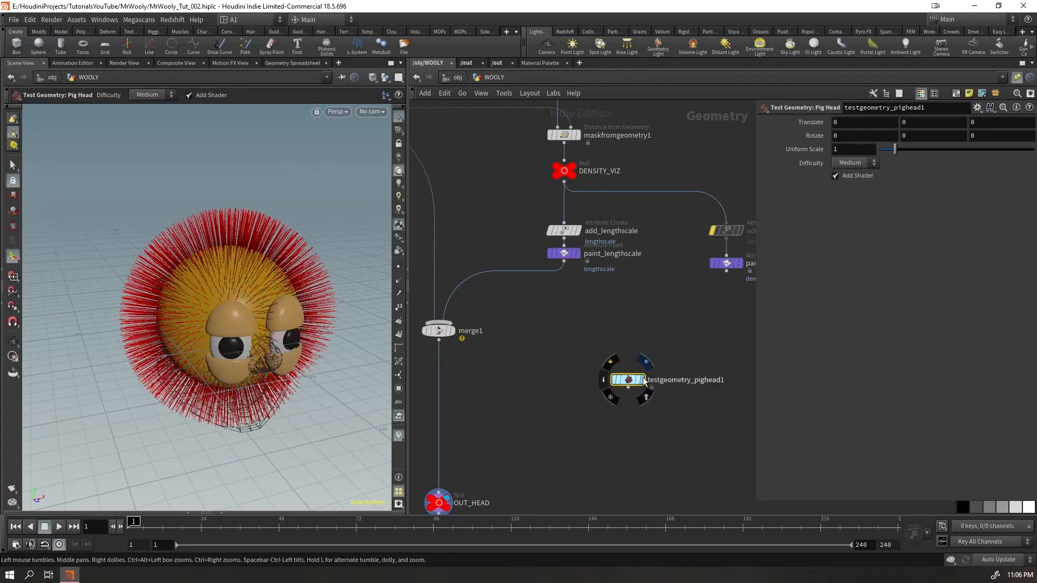
pyautogui.click(641, 380)
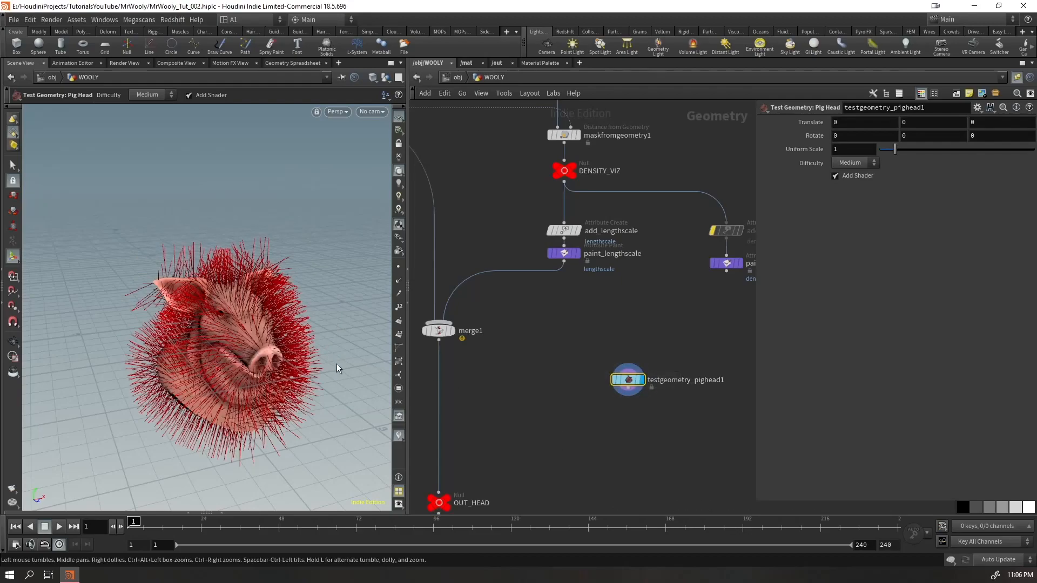
pyautogui.moveTo(628, 380); pyautogui.dragTo(500, 222)
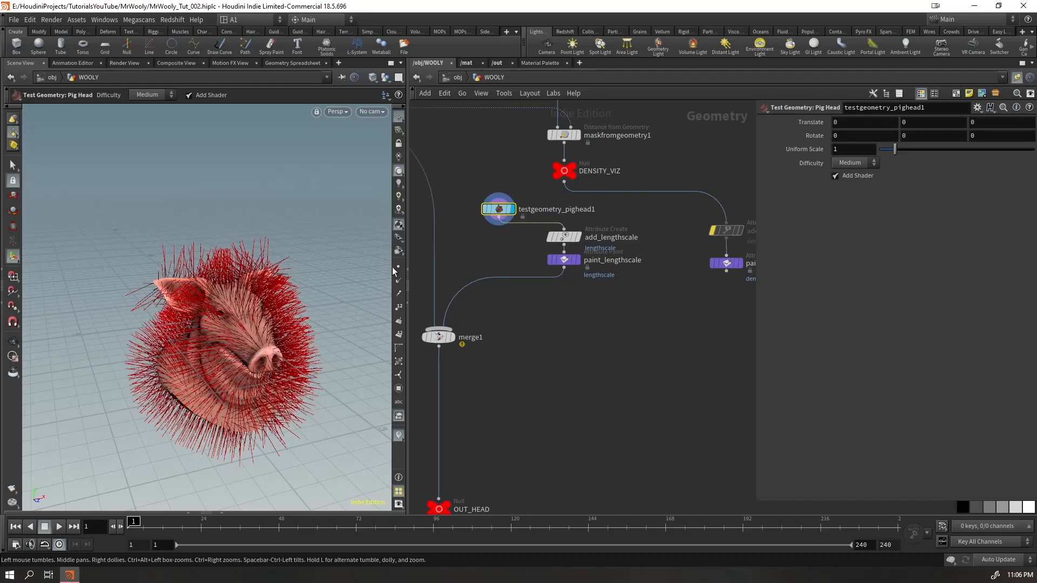
# Examine the fur on the pig head's ears and face with paint_lengthscale active, and save the scene
pyautogui.scroll(6, 261, 329)
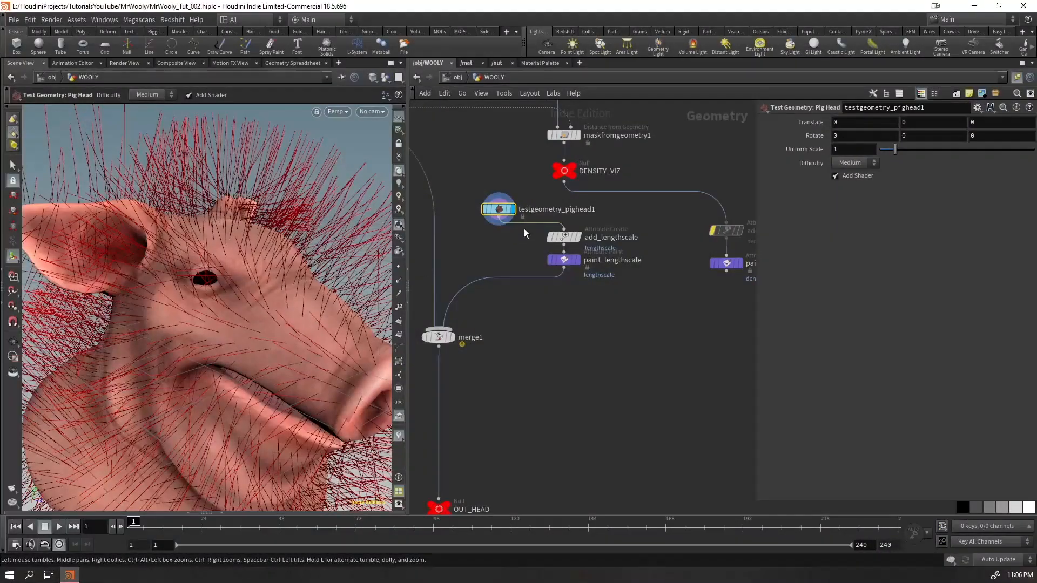
pyautogui.click(563, 261)
pyautogui.moveTo(178, 262)
pyautogui.mouseDown()
pyautogui.moveTo(149, 282)
pyautogui.moveTo(242, 306)
pyautogui.mouseUp()
pyautogui.hotkey('ctrl', 's')
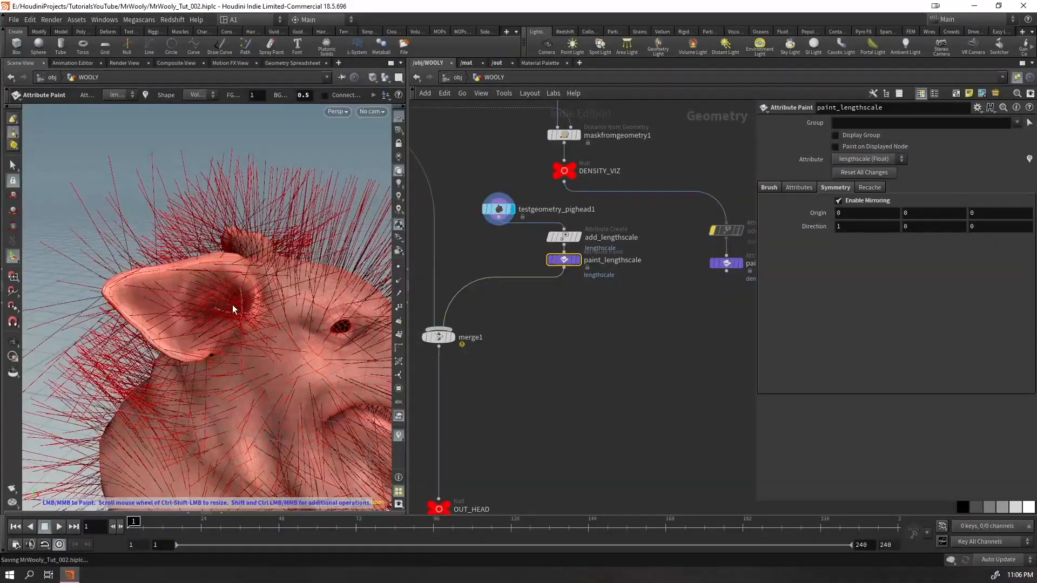
pyautogui.moveTo(201, 305)
pyautogui.mouseDown(button='middle')
pyautogui.moveTo(135, 290)
pyautogui.moveTo(225, 328)
pyautogui.mouseUp(button='middle')
pyautogui.moveTo(216, 324)
pyautogui.keyDown('alt'); pyautogui.mouseDown()
pyautogui.moveTo(109, 293)
pyautogui.moveTo(211, 308)
pyautogui.moveTo(378, 311)
pyautogui.mouseUp(); pyautogui.keyUp('alt')
pyautogui.keyDown('shift'); pyautogui.click(564, 237); pyautogui.keyUp('shift')
pyautogui.moveTo(566, 238); pyautogui.dragTo(533, 258)
pyautogui.hotkey('space', 'h')
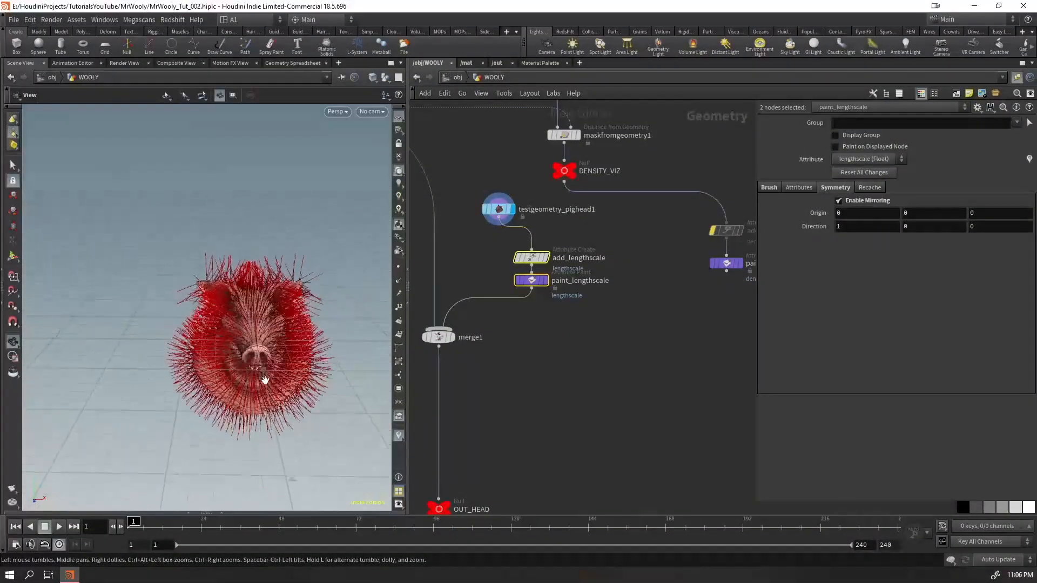
# Delete the pig head, reconnect add_lengthscale to DENSITY_VIZ and align both lengthscale nodes beneath it
pyautogui.moveTo(610, 230); pyautogui.dragTo(649, 226, button='middle')
pyautogui.click(533, 305)
pyautogui.press('Delete')
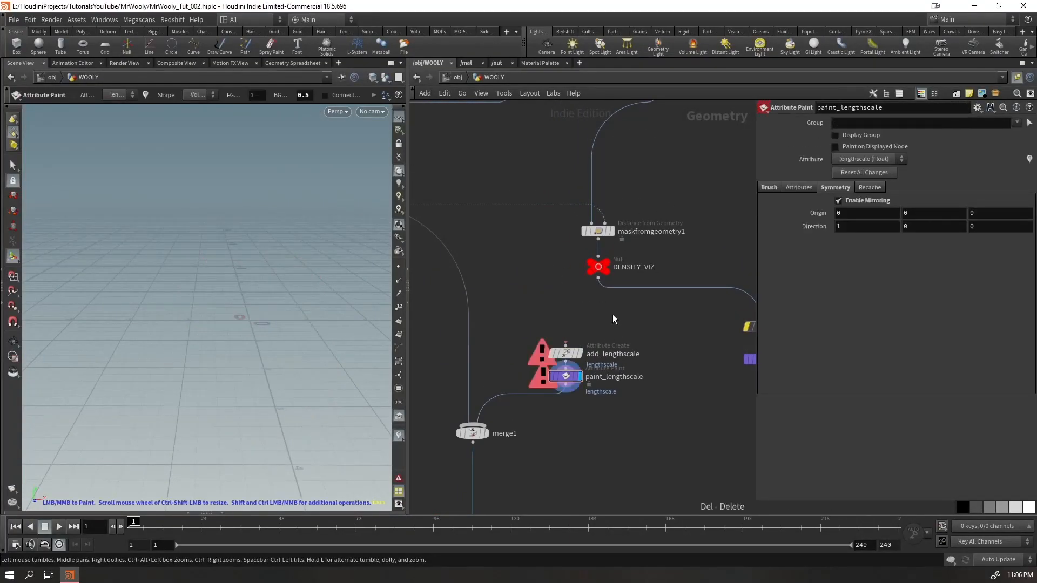
pyautogui.click(597, 278)
pyautogui.click(565, 343)
pyautogui.moveTo(608, 332); pyautogui.dragTo(555, 398)
pyautogui.moveTo(571, 356); pyautogui.dragTo(603, 322)
pyautogui.moveTo(623, 399)
pyautogui.mouseDown()
pyautogui.moveTo(571, 336)
pyautogui.moveTo(604, 363)
pyautogui.mouseUp()
# Recache the lengthscale strokes from the original values and paint the remaining eye spots on the head with 0.5
pyautogui.click(870, 187)
pyautogui.click(948, 202)
pyautogui.moveTo(308, 324)
pyautogui.keyDown('alt'); pyautogui.mouseDown()
pyautogui.moveTo(350, 300)
pyautogui.moveTo(292, 335)
pyautogui.moveTo(307, 326)
pyautogui.mouseUp(); pyautogui.keyUp('alt')
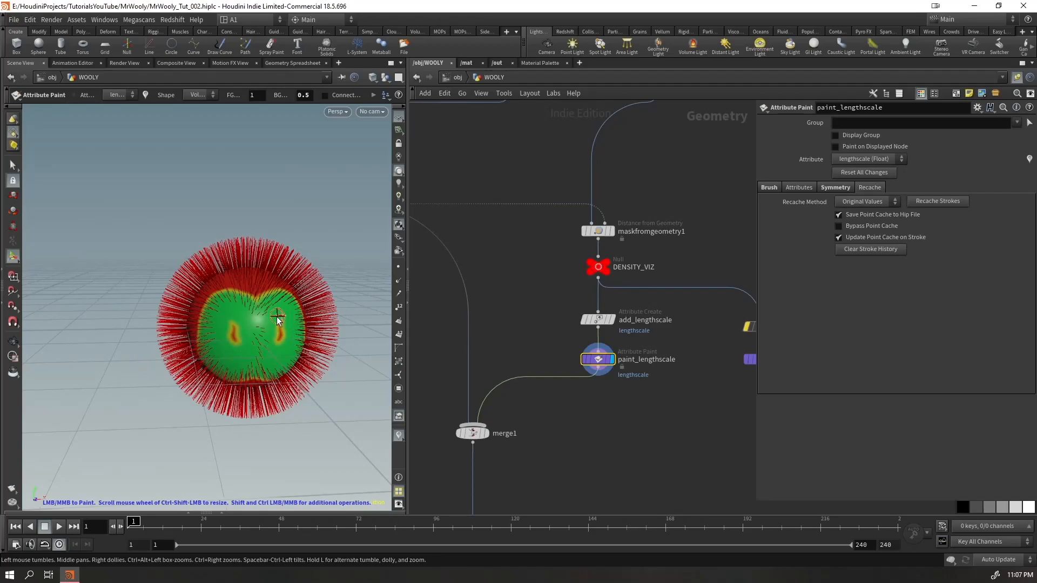
pyautogui.moveTo(277, 310); pyautogui.dragTo(286, 338)
# Display the OUT_HEAD node again and check the fur guides around the eyes
pyautogui.moveTo(554, 457); pyautogui.dragTo(578, 247, button='middle')
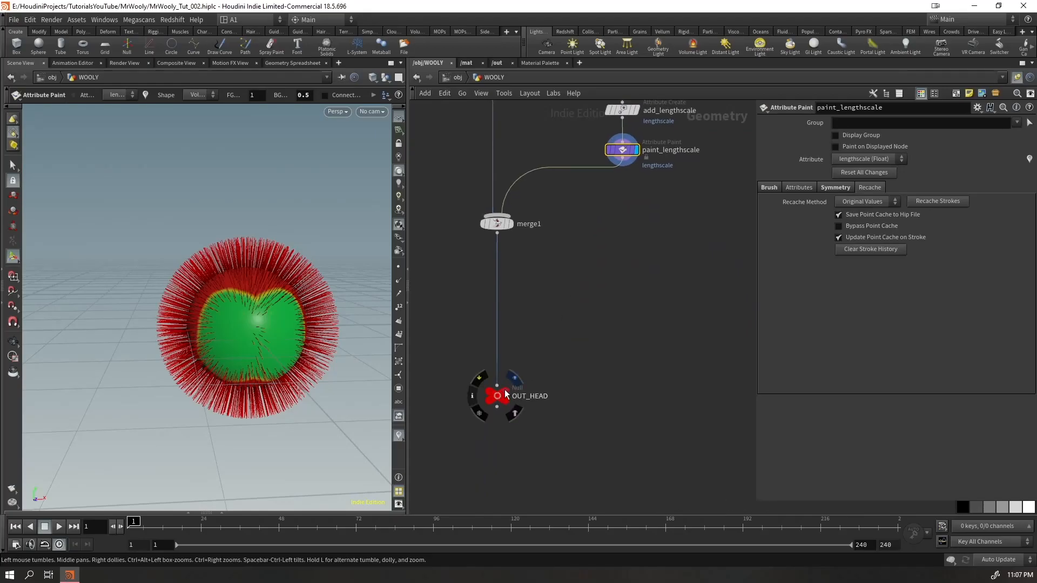
pyautogui.click(505, 395)
pyautogui.scroll(5, 304, 306)
pyautogui.moveTo(226, 306)
pyautogui.mouseDown()
pyautogui.moveTo(252, 309)
pyautogui.moveTo(167, 322)
pyautogui.moveTo(136, 342)
pyautogui.moveTo(120, 329)
pyautogui.moveTo(116, 337)
pyautogui.mouseUp()
pyautogui.scroll(-4, 252, 309)
pyautogui.moveTo(616, 242); pyautogui.dragTo(588, 329, button='middle')
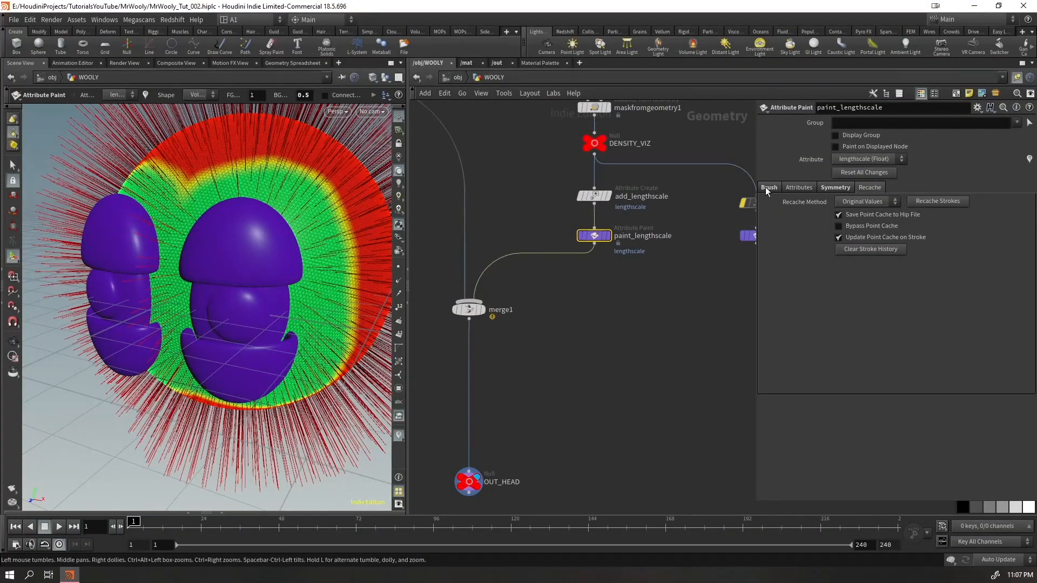
# Set the brush's background value to 0.2 and paint it between the eyes, redoing the first stroke and enlarging the brush radius to about 0.149
pyautogui.click(767, 188)
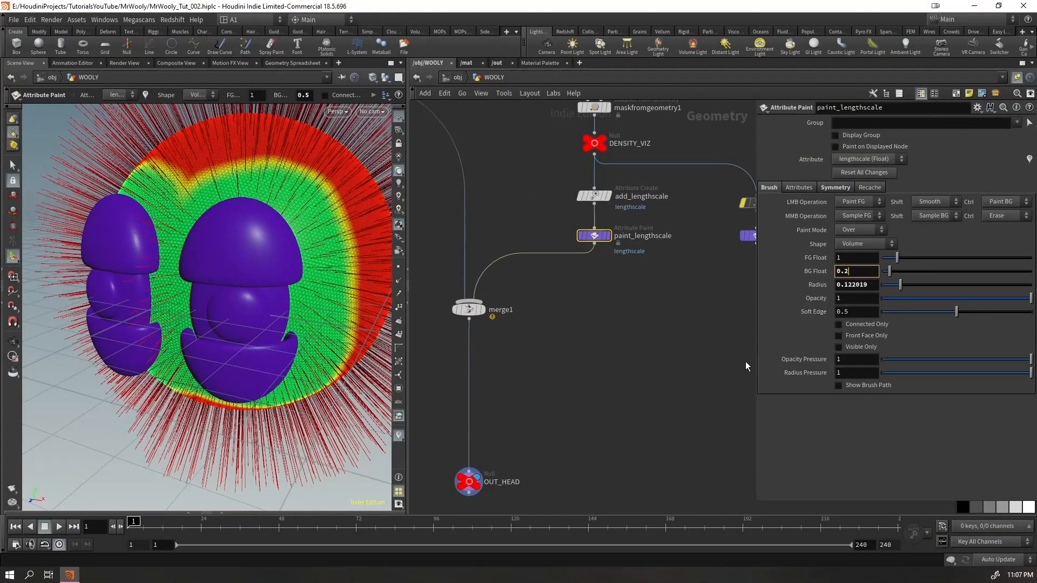
pyautogui.press('Return')
pyautogui.moveTo(208, 259); pyautogui.dragTo(166, 288)
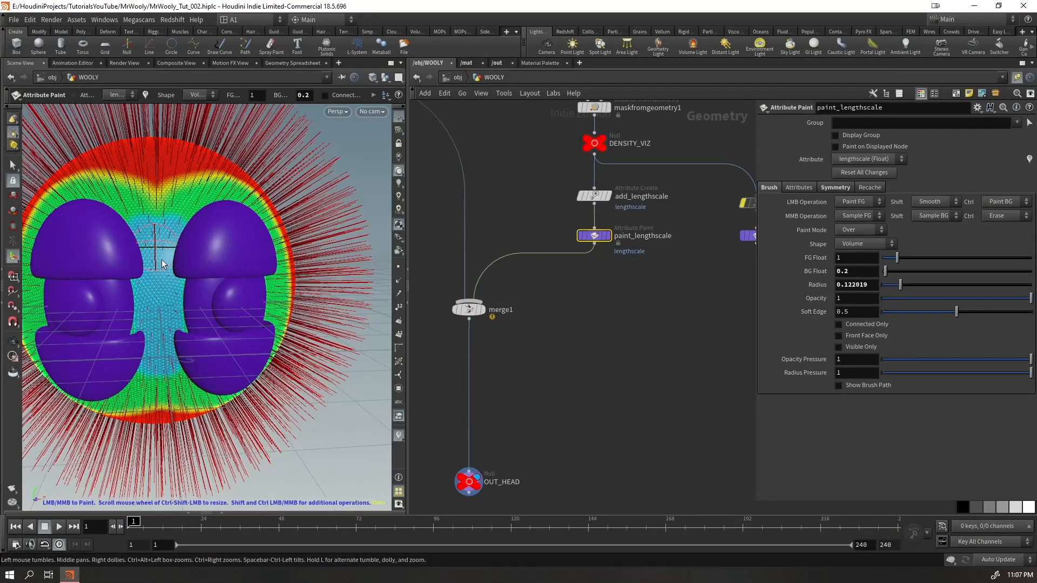
pyautogui.hotkey('ctrl', 'z')
pyautogui.moveTo(159, 317); pyautogui.dragTo(160, 247)
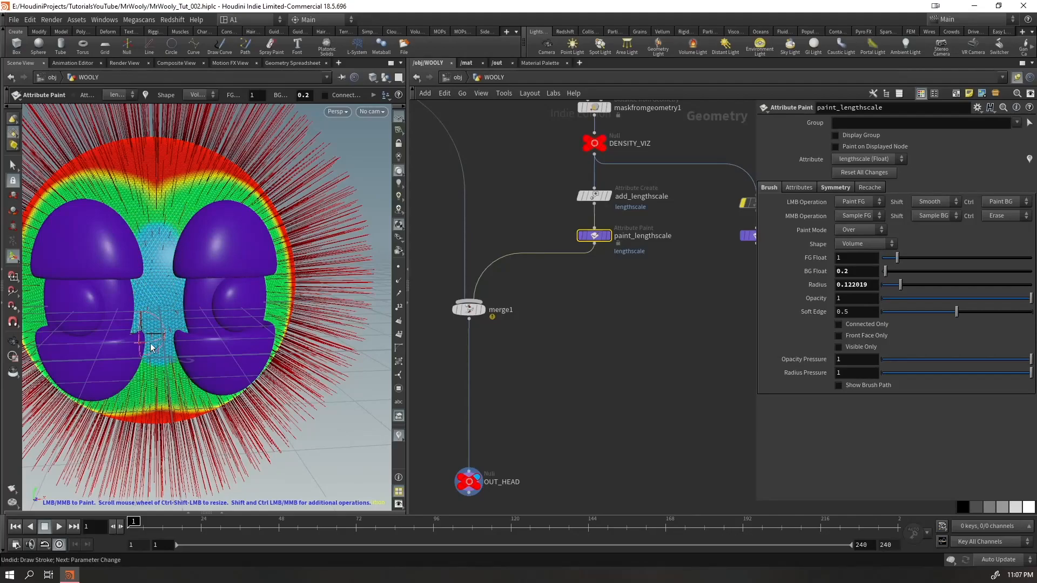
pyautogui.moveTo(167, 324)
pyautogui.keyDown('alt'); pyautogui.mouseDown()
pyautogui.moveTo(178, 230)
pyautogui.moveTo(183, 287)
pyautogui.moveTo(164, 332)
pyautogui.mouseUp(); pyautogui.keyUp('alt')
pyautogui.scroll(2, 179, 242)
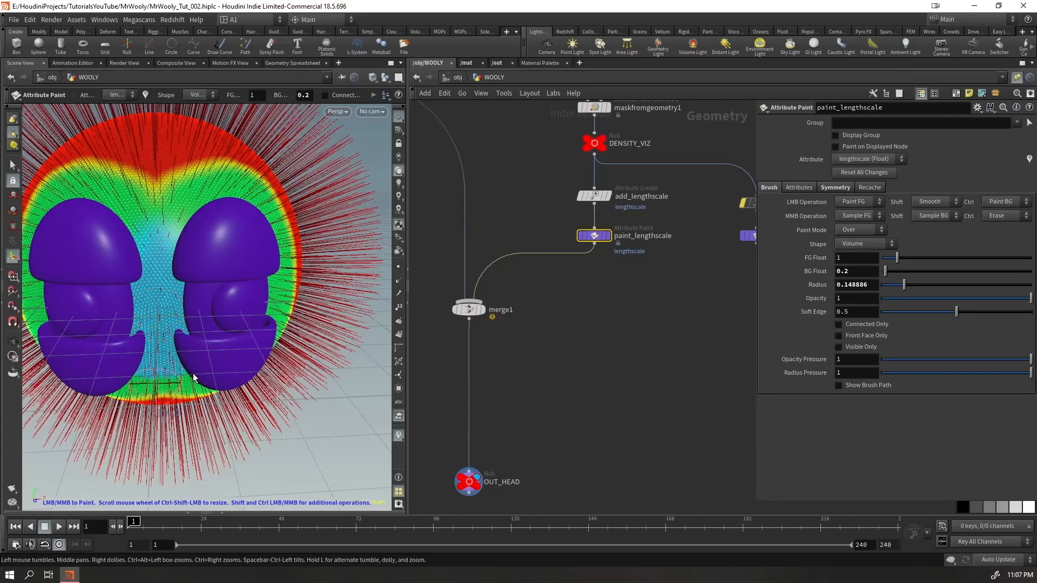
pyautogui.moveTo(248, 177)
pyautogui.keyDown('alt'); pyautogui.mouseDown()
pyautogui.moveTo(185, 157)
pyautogui.moveTo(153, 167)
pyautogui.moveTo(215, 203)
pyautogui.moveTo(278, 216)
pyautogui.mouseUp(); pyautogui.keyUp('alt')
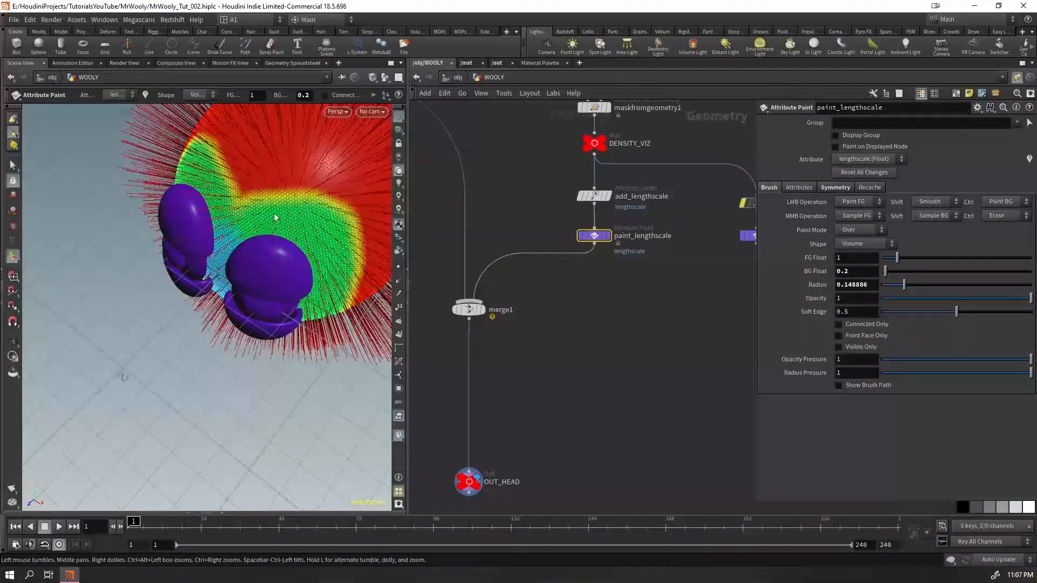
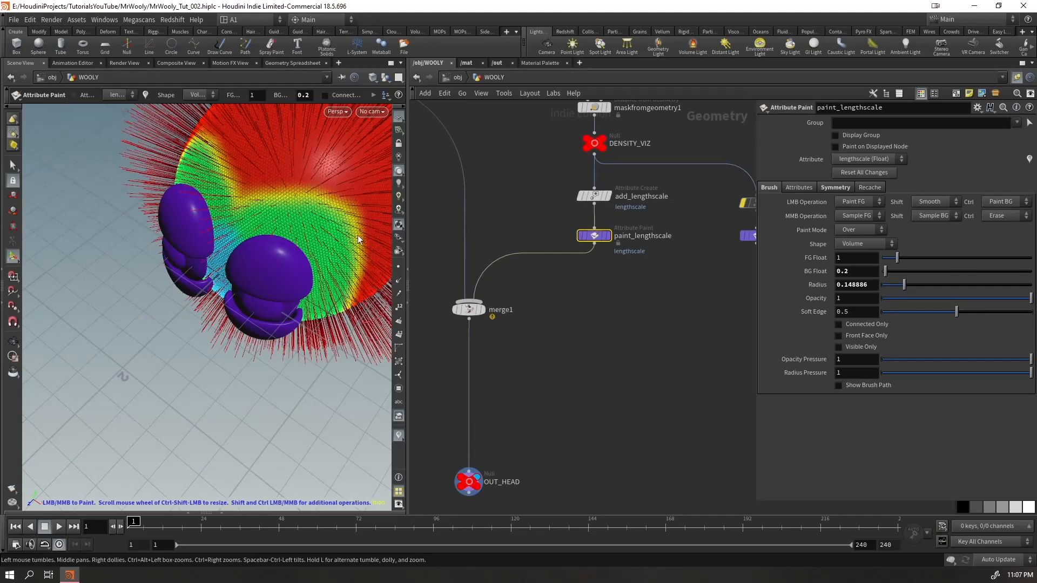
# Enlarge the paint brush radius to about 0.182 and check the shortened fur area between and around the eyes
pyautogui.moveTo(336, 272)
pyautogui.keyDown('alt'); pyautogui.mouseDown()
pyautogui.moveTo(326, 208)
pyautogui.moveTo(290, 293)
pyautogui.mouseUp(); pyautogui.keyUp('alt')
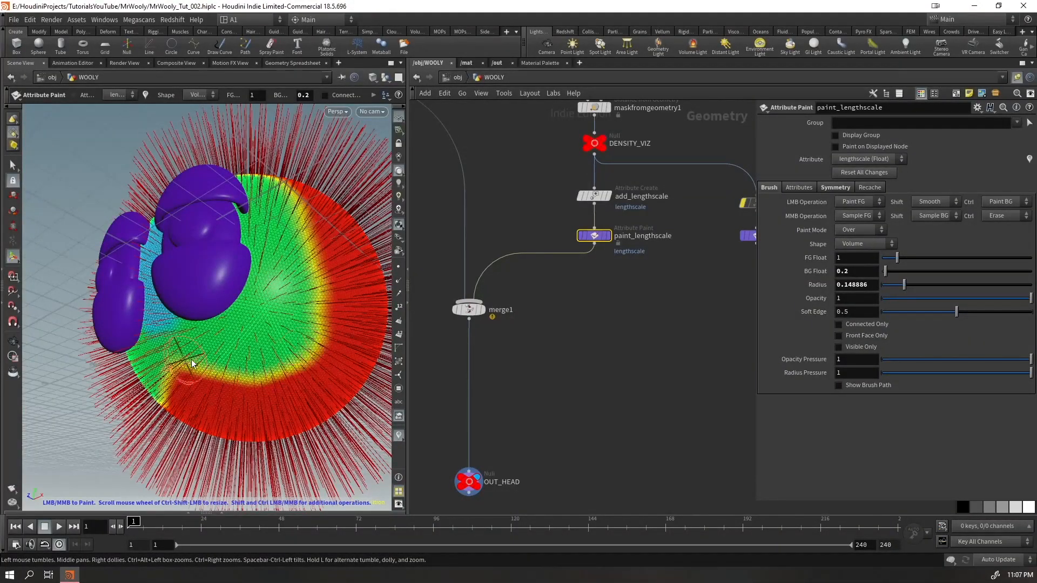
pyautogui.moveTo(251, 365)
pyautogui.keyDown('alt'); pyautogui.mouseDown()
pyautogui.moveTo(348, 335)
pyautogui.moveTo(348, 366)
pyautogui.moveTo(333, 382)
pyautogui.moveTo(303, 346)
pyautogui.mouseUp(); pyautogui.keyUp('alt')
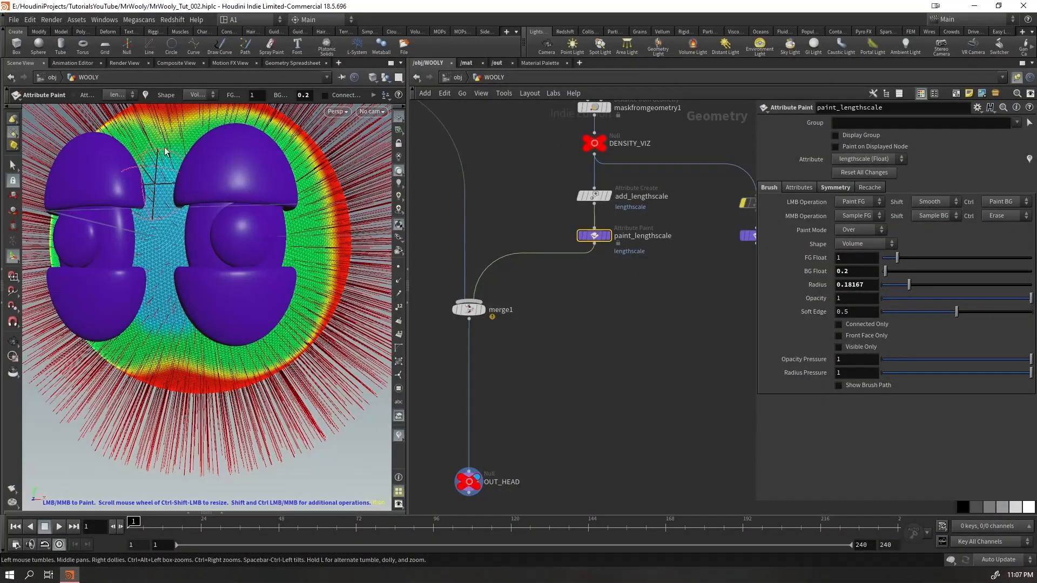
pyautogui.keyDown('alt'); pyautogui.moveTo(198, 218); pyautogui.dragTo(155, 277, button='middle'); pyautogui.keyUp('alt')
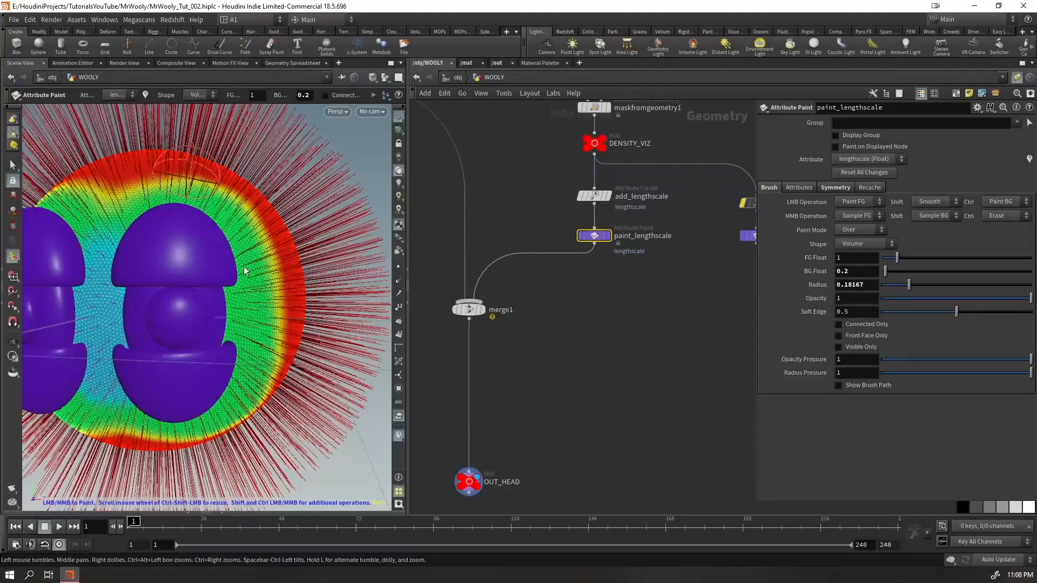
pyautogui.press('Escape')
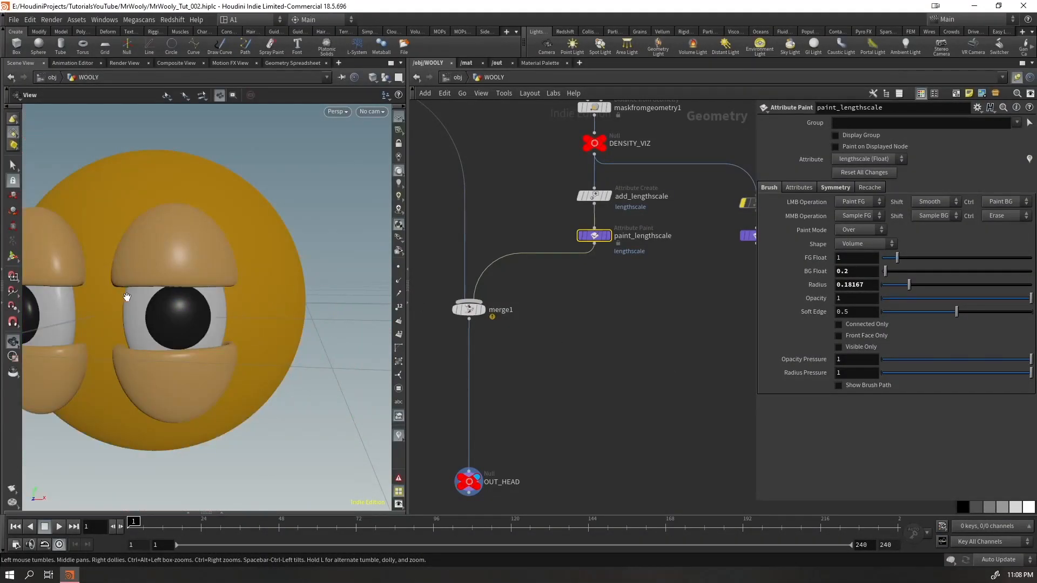
pyautogui.press('Return')
pyautogui.keyDown('alt'); pyautogui.moveTo(183, 295); pyautogui.dragTo(244, 354); pyautogui.keyUp('alt')
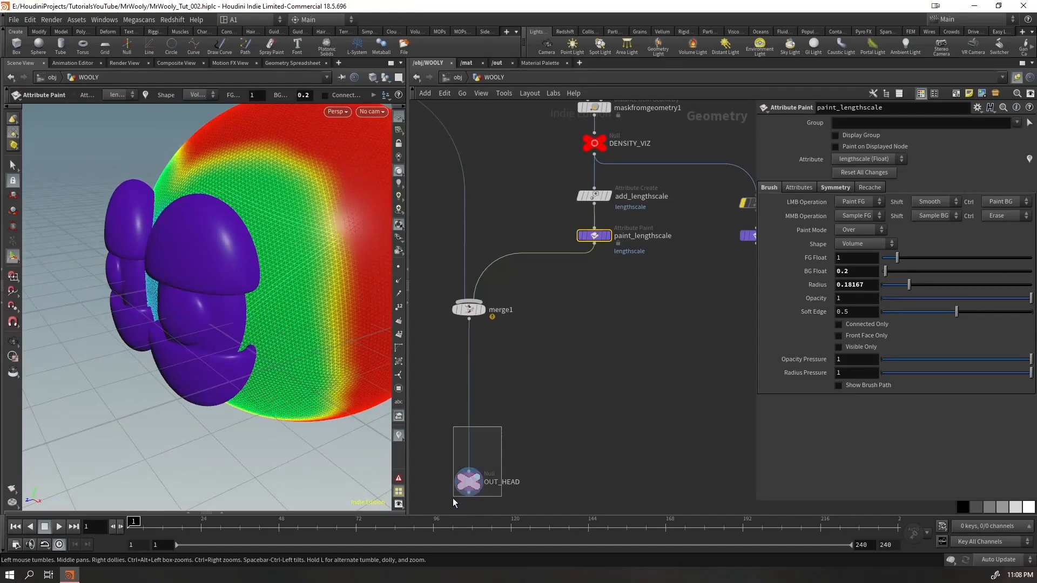
# Select OUT_HEAD and inspect the WOOLY_groom object and its inner network for the cause of the missing guides
pyautogui.click(465, 485)
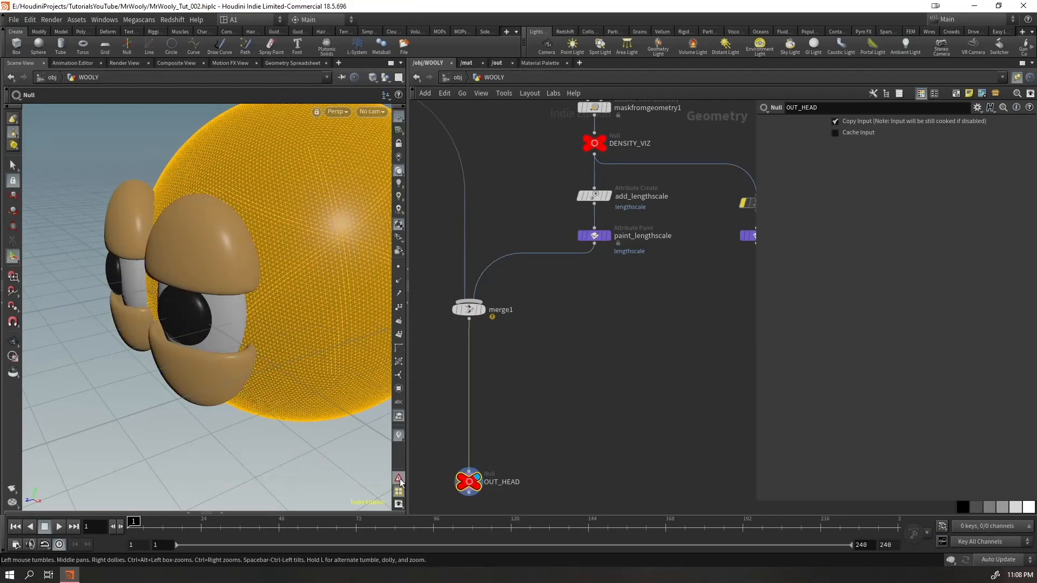
pyautogui.moveTo(398, 480)
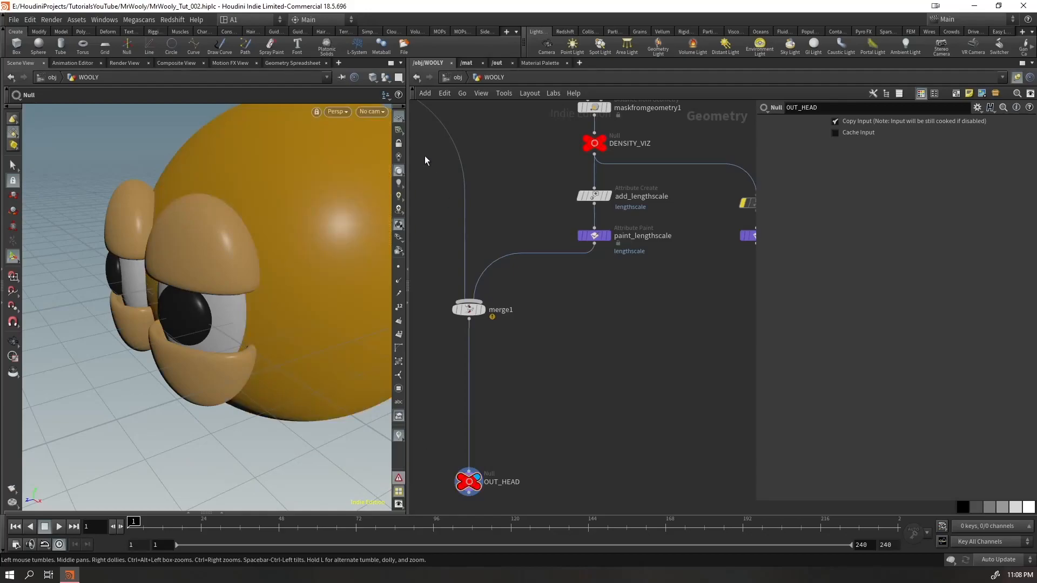
pyautogui.click(458, 80)
pyautogui.doubleClick(553, 232)
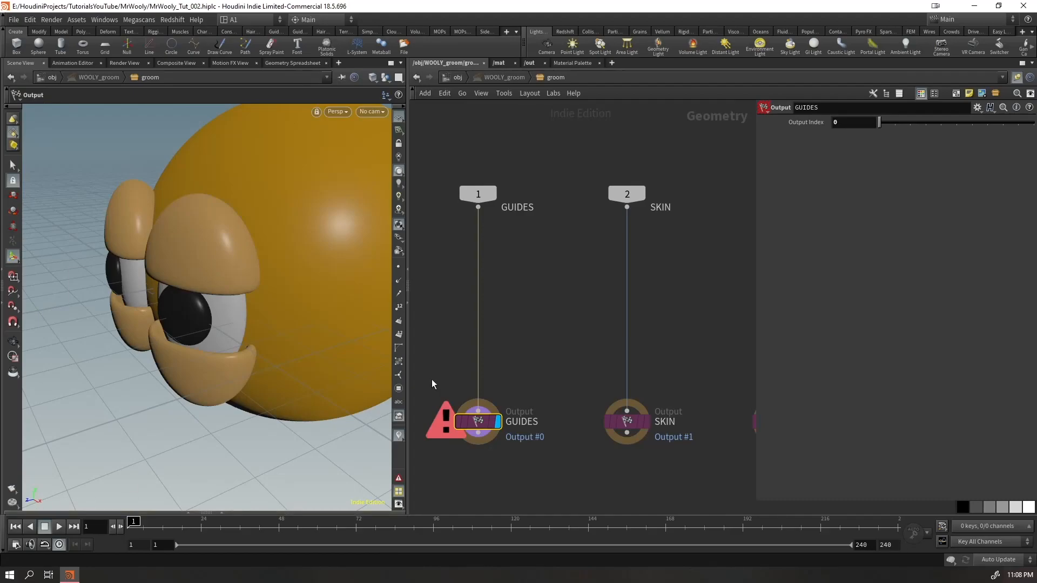
pyautogui.click(456, 78)
pyautogui.moveTo(636, 309); pyautogui.dragTo(516, 214)
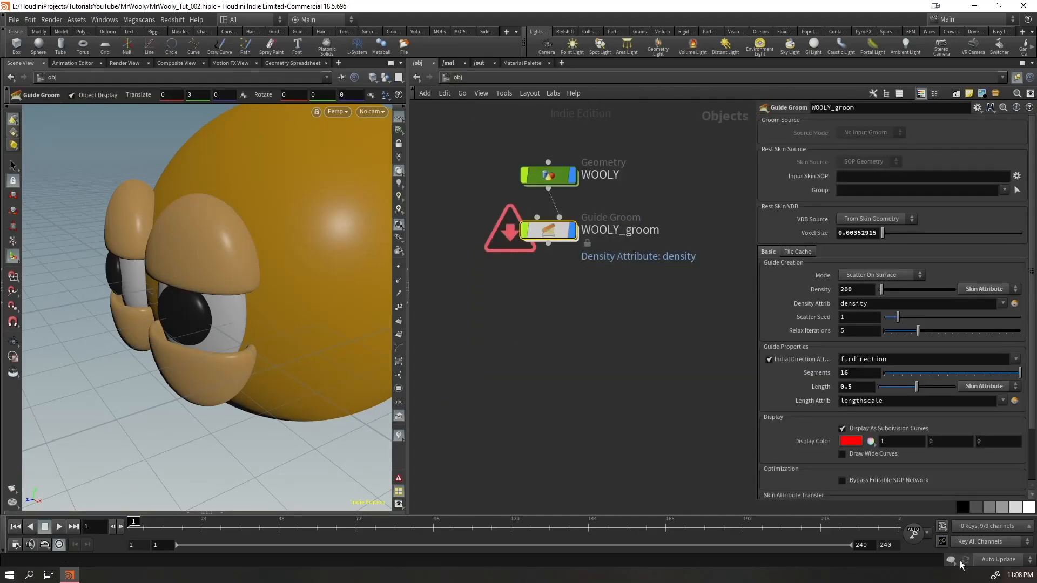
# Switch the update mode to Manual and back to Auto Update to refresh the groom guides
pyautogui.click(988, 561)
pyautogui.click(1004, 565)
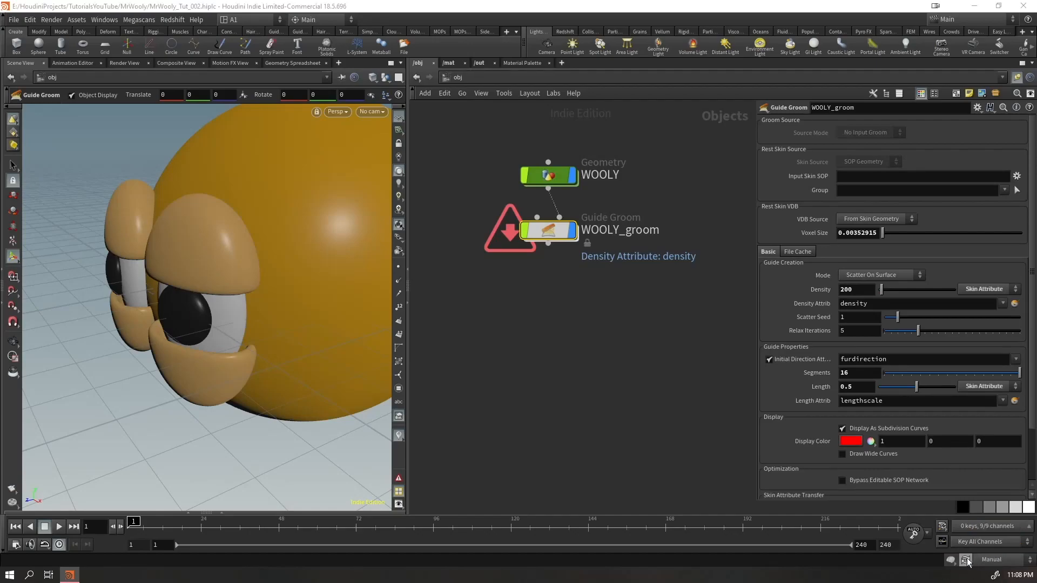
pyautogui.click(1006, 564)
pyautogui.click(999, 527)
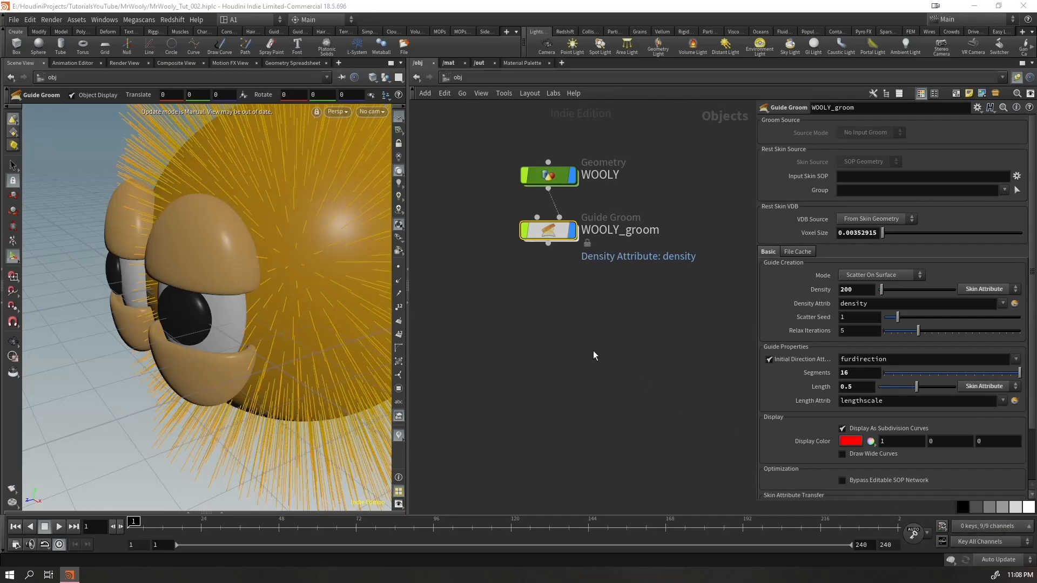
pyautogui.press('Escape')
pyautogui.moveTo(233, 238); pyautogui.dragTo(183, 286)
# Go back into WOOLY and examine the painted lengthscale values around the head, including its top and back
pyautogui.click(549, 175)
pyautogui.press('Return')
pyautogui.moveTo(214, 243); pyautogui.dragTo(109, 227)
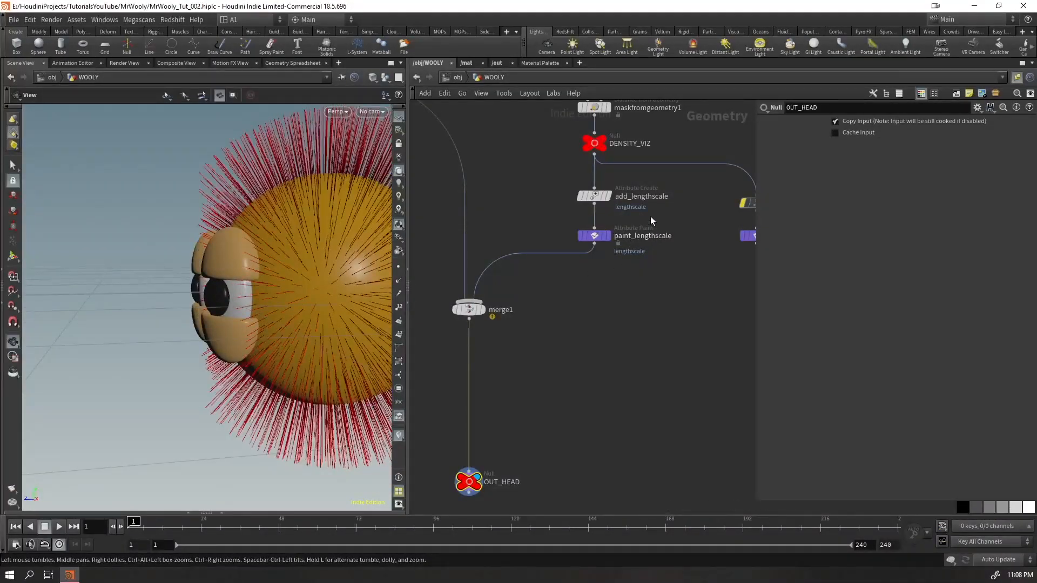
pyautogui.click(643, 236)
pyautogui.press('Return')
pyautogui.moveTo(248, 257); pyautogui.dragTo(291, 181)
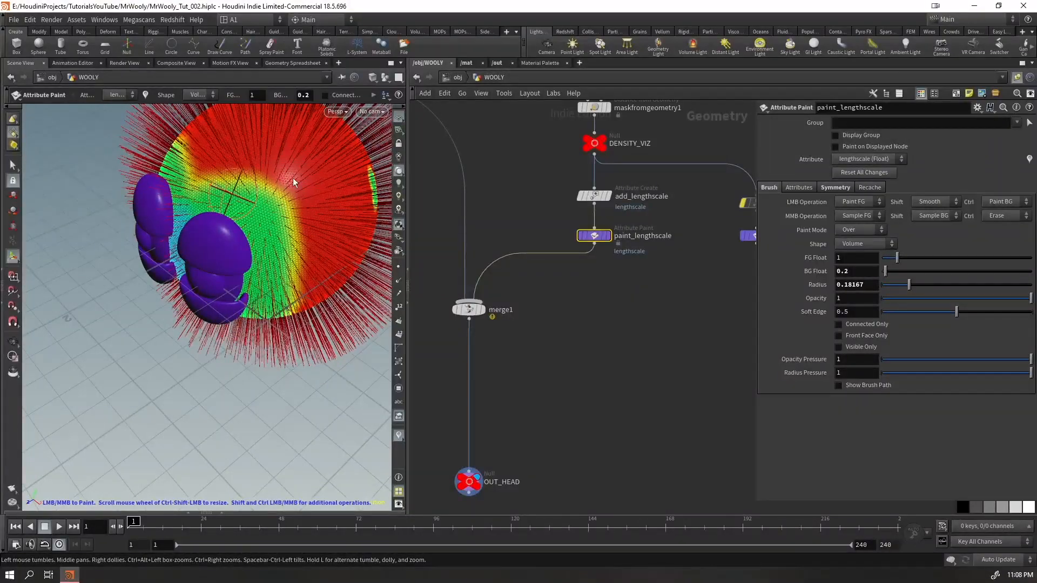
pyautogui.moveTo(307, 227)
pyautogui.mouseDown()
pyautogui.moveTo(220, 213)
pyautogui.moveTo(175, 223)
pyautogui.moveTo(198, 206)
pyautogui.moveTo(205, 214)
pyautogui.moveTo(222, 170)
pyautogui.mouseUp()
pyautogui.moveTo(189, 213); pyautogui.dragTo(172, 219)
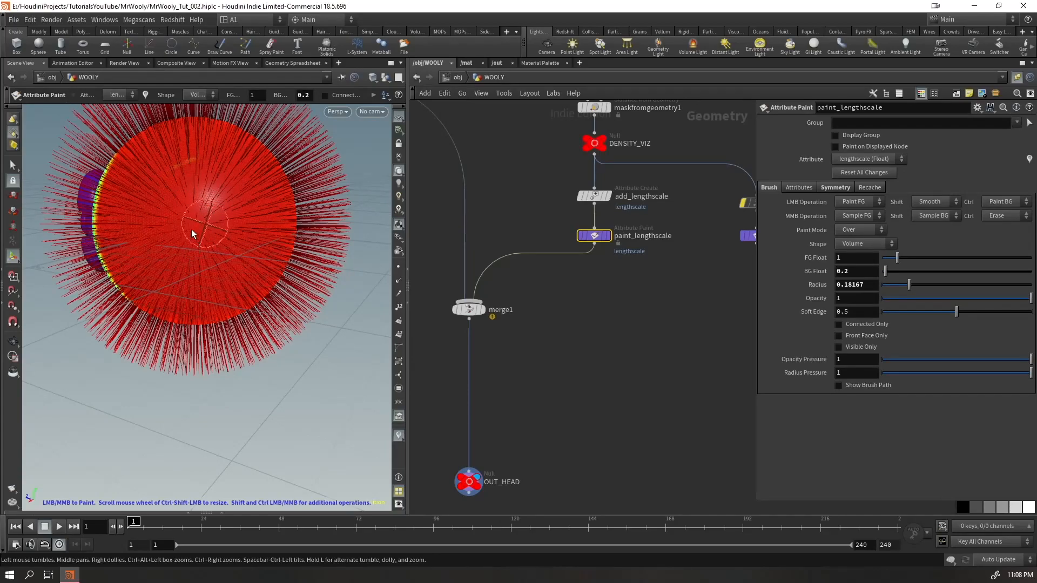
pyautogui.keyDown('alt'); pyautogui.moveTo(197, 233); pyautogui.dragTo(346, 254); pyautogui.keyUp('alt')
# Delete the DENSITY_VIZ null and move add_lengthscale and paint_lengthscale aside next to the density nodes
pyautogui.moveTo(646, 304)
pyautogui.mouseDown(button='middle')
pyautogui.moveTo(544, 375)
pyautogui.moveTo(542, 388)
pyautogui.moveTo(555, 375)
pyautogui.moveTo(617, 383)
pyautogui.mouseUp(button='middle')
pyautogui.click(669, 365)
pyautogui.click(551, 237)
pyautogui.press('Delete')
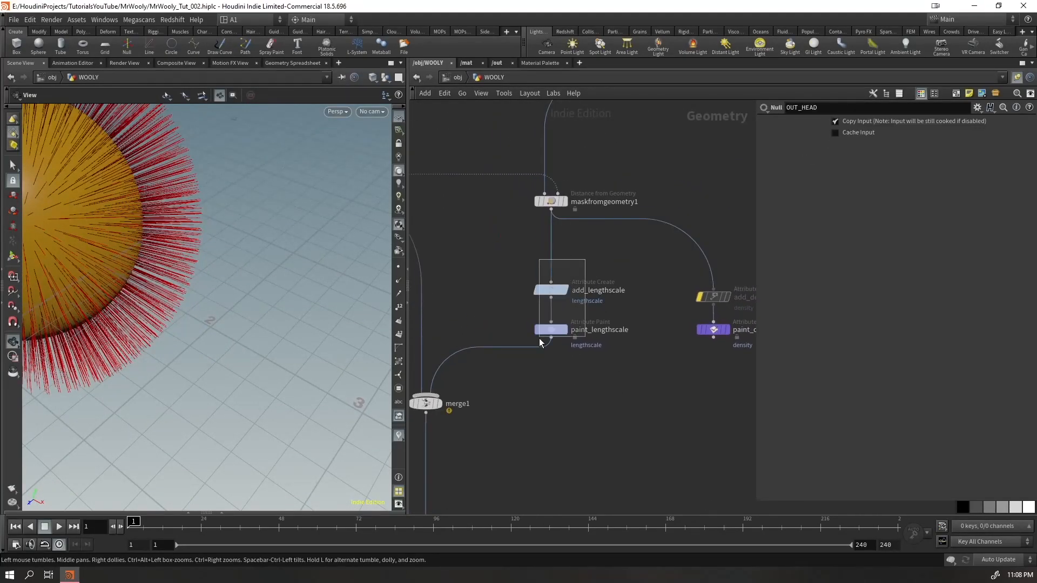
pyautogui.moveTo(539, 335); pyautogui.dragTo(539, 335)
pyautogui.moveTo(553, 294)
pyautogui.mouseDown()
pyautogui.moveTo(623, 288)
pyautogui.moveTo(620, 301)
pyautogui.mouseUp()
pyautogui.moveTo(756, 264); pyautogui.dragTo(590, 352)
pyautogui.moveTo(618, 301); pyautogui.dragTo(717, 300)
# Duplicate maskfromgeometry1 below itself, feed the copy from the original's output and display it
pyautogui.click(542, 201)
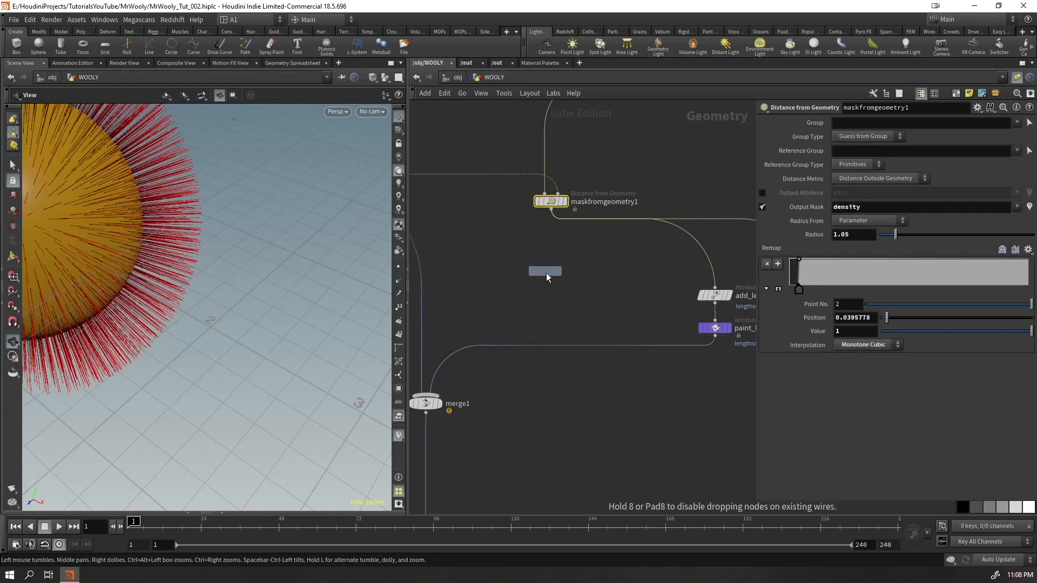
pyautogui.click(554, 299)
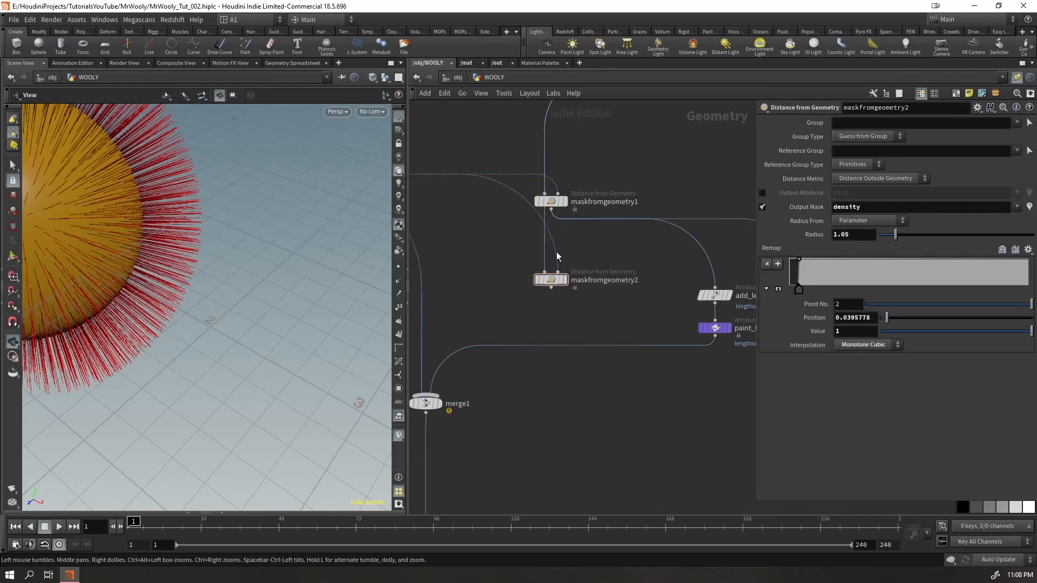
pyautogui.click(552, 210)
pyautogui.click(549, 273)
pyautogui.moveTo(569, 284)
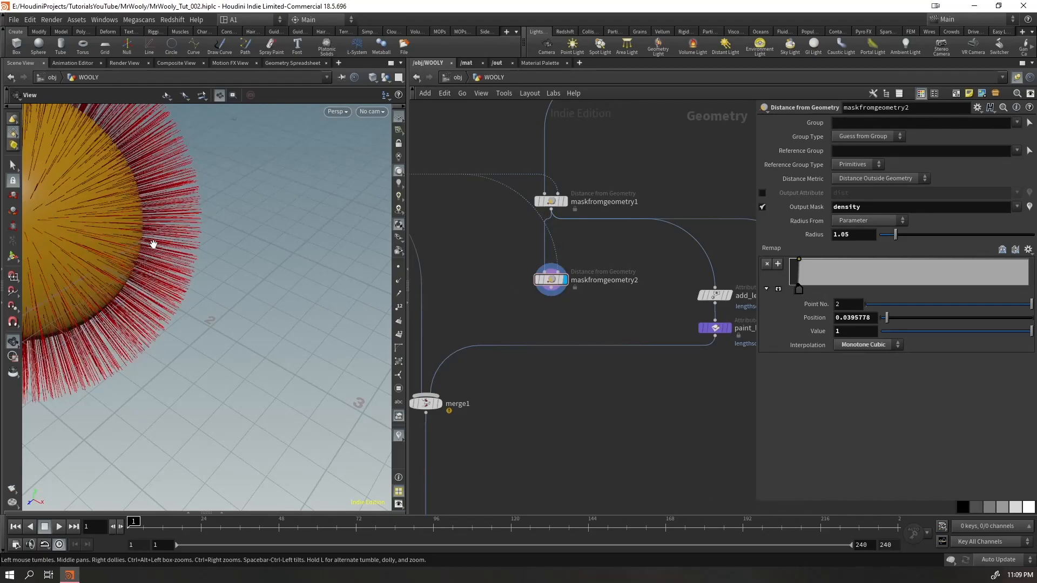
# Hide the other objects and view the mask of maskfromgeometry2 on the head
pyautogui.moveTo(103, 229); pyautogui.dragTo(275, 303, button='middle')
pyautogui.click(386, 79)
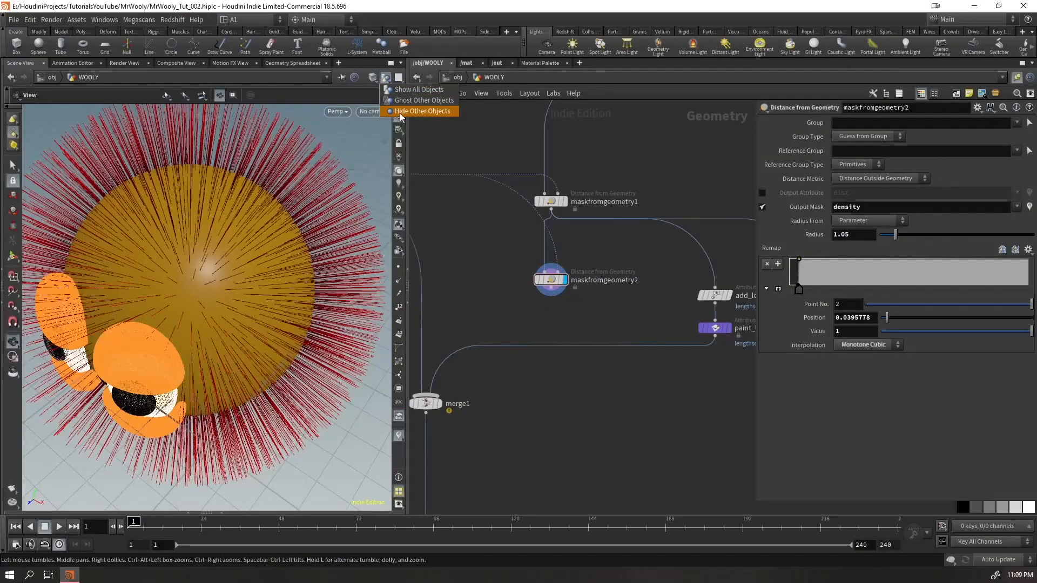
pyautogui.click(398, 112)
pyautogui.moveTo(203, 289); pyautogui.dragTo(206, 269)
pyautogui.press('Return')
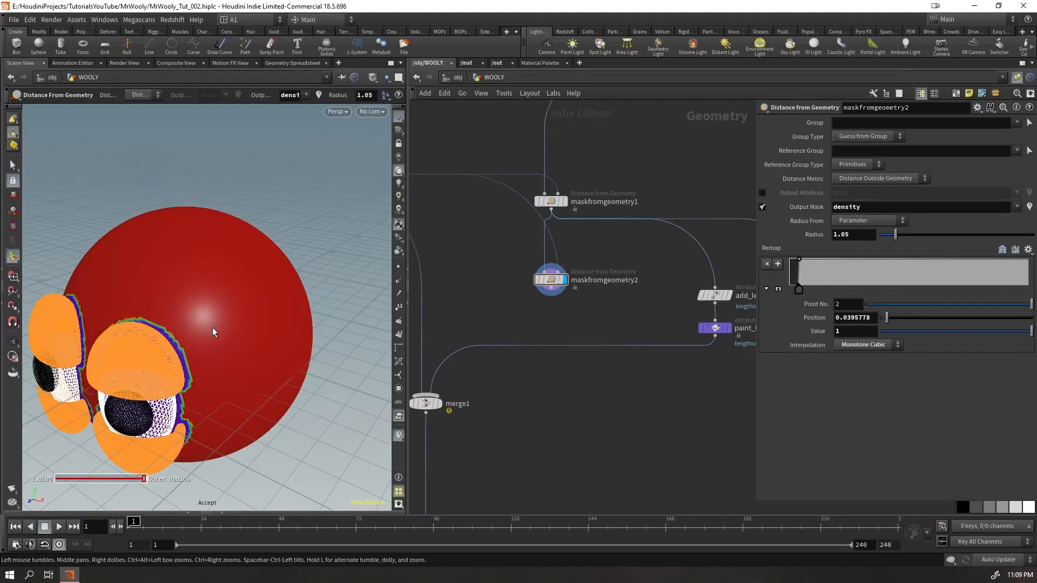
# Copy the attribute name lengthscale from add_lengthscale and use it as the output mask of maskfromgeometry2
pyautogui.keyDown('ctrl'); pyautogui.middleClick(871, 209); pyautogui.keyUp('ctrl')
pyautogui.moveTo(683, 432); pyautogui.dragTo(613, 384, button='middle')
pyautogui.moveTo(670, 345)
pyautogui.mouseDown()
pyautogui.moveTo(627, 287)
pyautogui.moveTo(629, 272)
pyautogui.mouseUp()
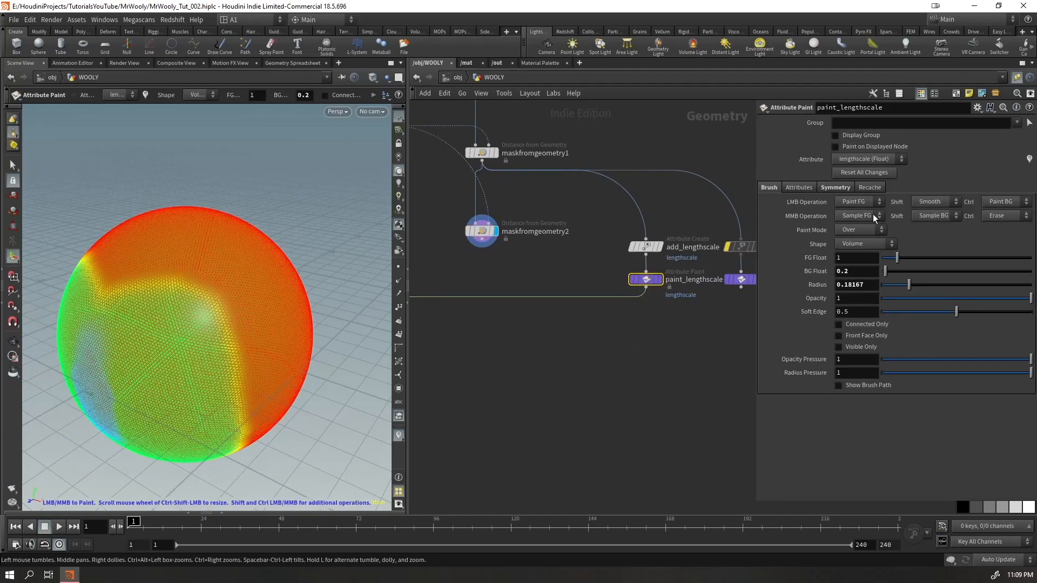
pyautogui.click(646, 247)
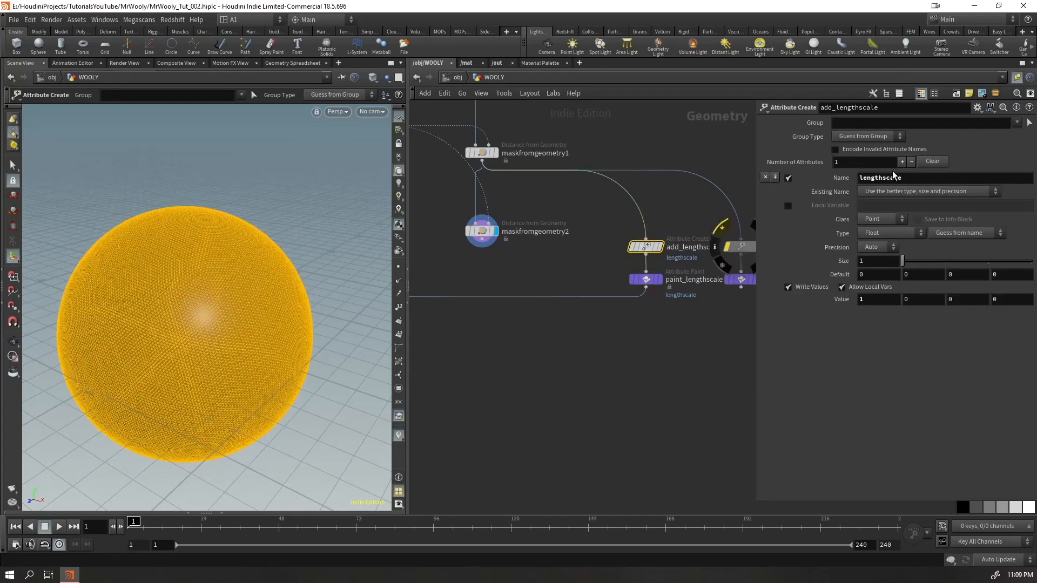
pyautogui.doubleClick(909, 180)
pyautogui.hotkey('ctrl', 'c')
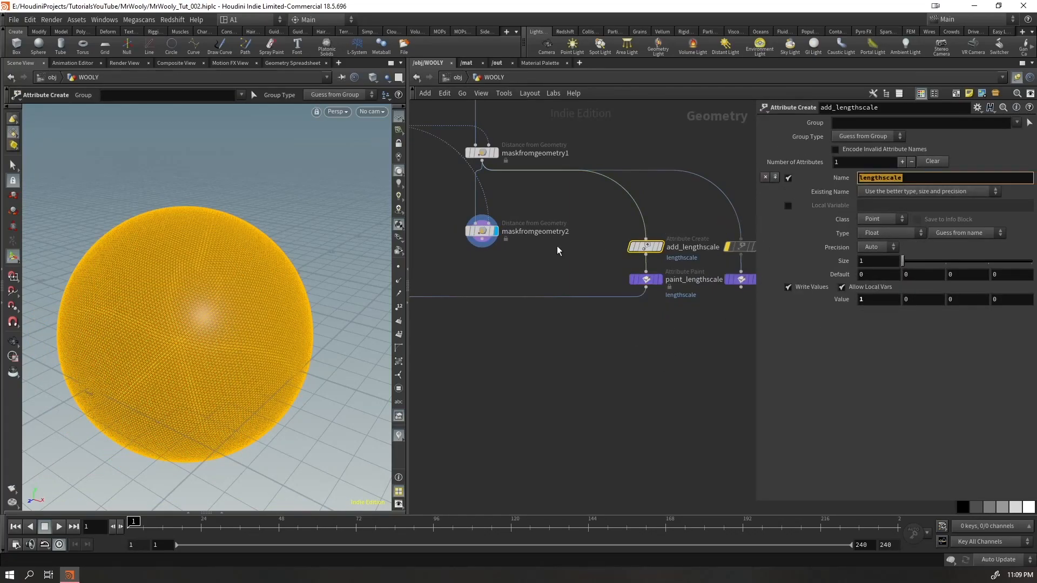
pyautogui.click(468, 228)
pyautogui.moveTo(857, 210); pyautogui.dragTo(765, 220)
pyautogui.hotkey('ctrl', 'v')
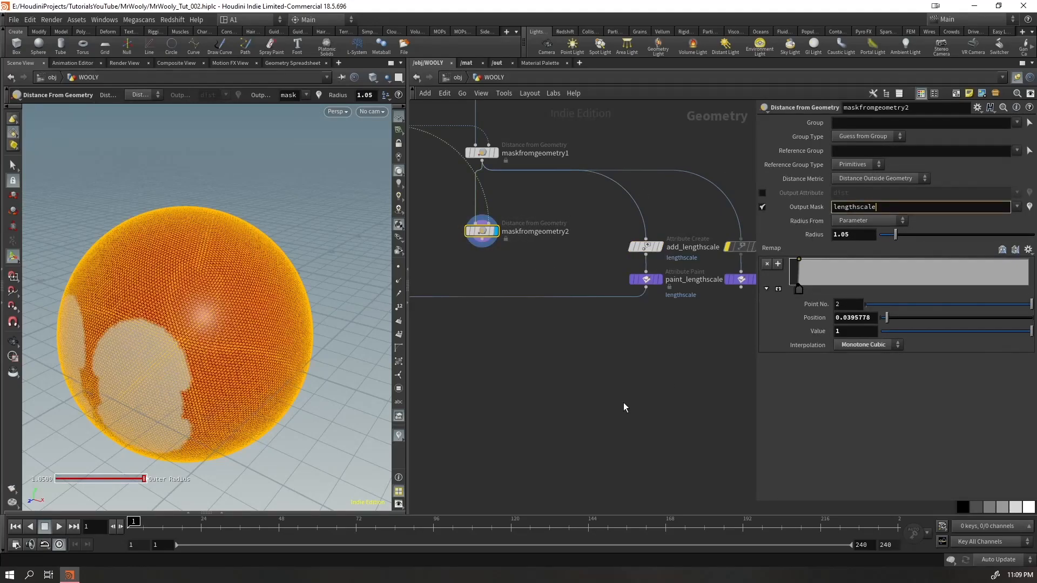
pyautogui.click(597, 420)
# Widen the mask's remap ramp, placing the zero-value point at about 0.048 and the full-value point at about 0.558
pyautogui.keyDown('alt'); pyautogui.moveTo(211, 347); pyautogui.dragTo(202, 353); pyautogui.keyUp('alt')
pyautogui.keyDown('alt'); pyautogui.moveTo(189, 363); pyautogui.dragTo(280, 338, button='middle'); pyautogui.keyUp('alt')
pyautogui.moveTo(807, 292); pyautogui.dragTo(900, 278)
pyautogui.moveTo(798, 293)
pyautogui.mouseDown()
pyautogui.moveTo(825, 291)
pyautogui.moveTo(791, 290)
pyautogui.mouseUp()
pyautogui.keyDown('alt'); pyautogui.moveTo(125, 294); pyautogui.dragTo(211, 275); pyautogui.keyUp('alt')
pyautogui.moveTo(793, 295)
pyautogui.mouseDown()
pyautogui.moveTo(825, 299)
pyautogui.moveTo(786, 290)
pyautogui.moveTo(805, 293)
pyautogui.mouseUp()
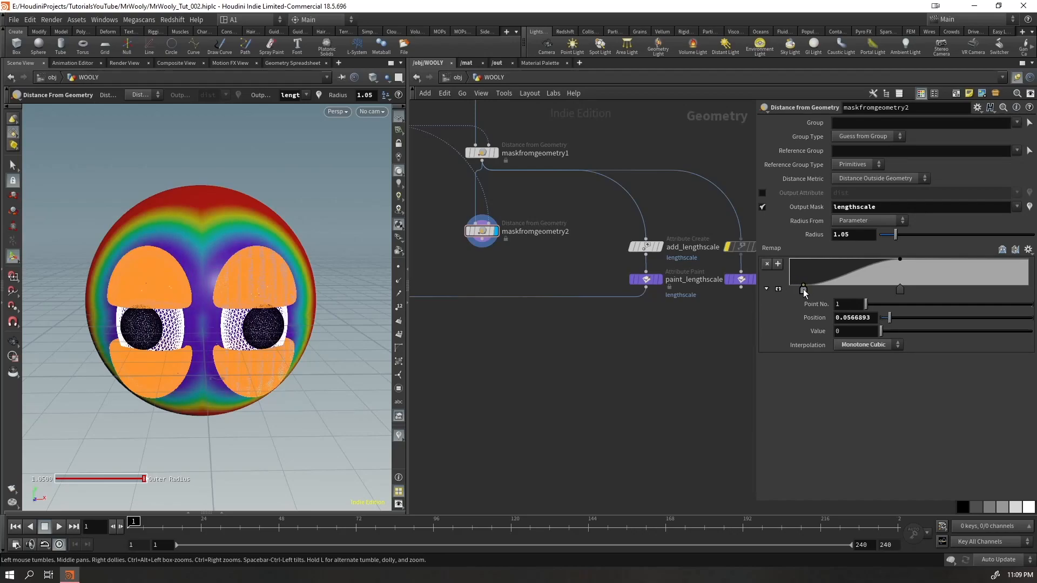
pyautogui.moveTo(905, 281)
pyautogui.mouseDown()
pyautogui.moveTo(894, 281)
pyautogui.moveTo(952, 283)
pyautogui.moveTo(922, 286)
pyautogui.mouseUp()
# Connect maskfromgeometry2 to merge1 in place of paint_lengthscale
pyautogui.moveTo(515, 378); pyautogui.dragTo(664, 411, button='middle')
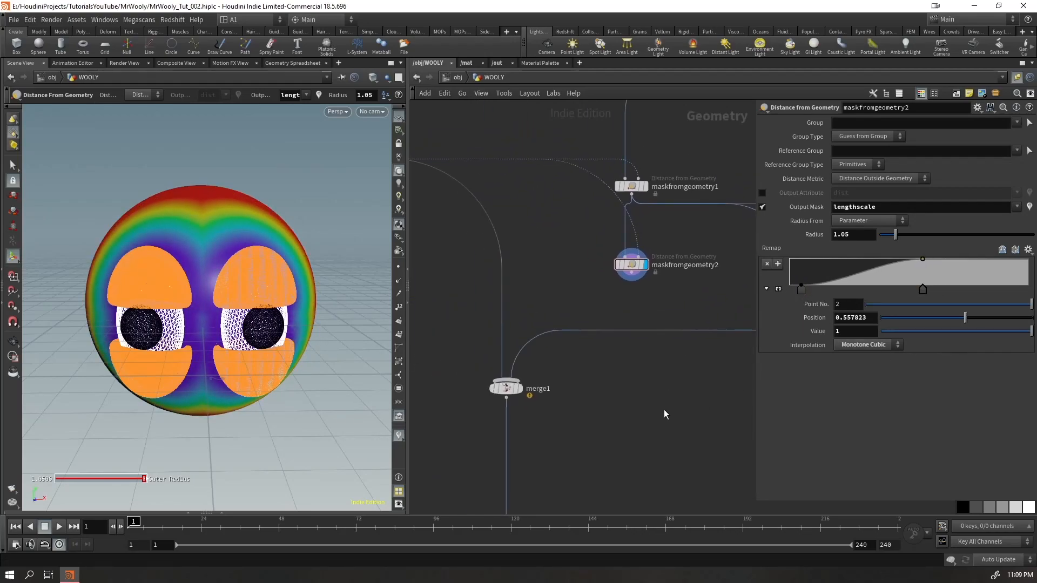
pyautogui.click(627, 282)
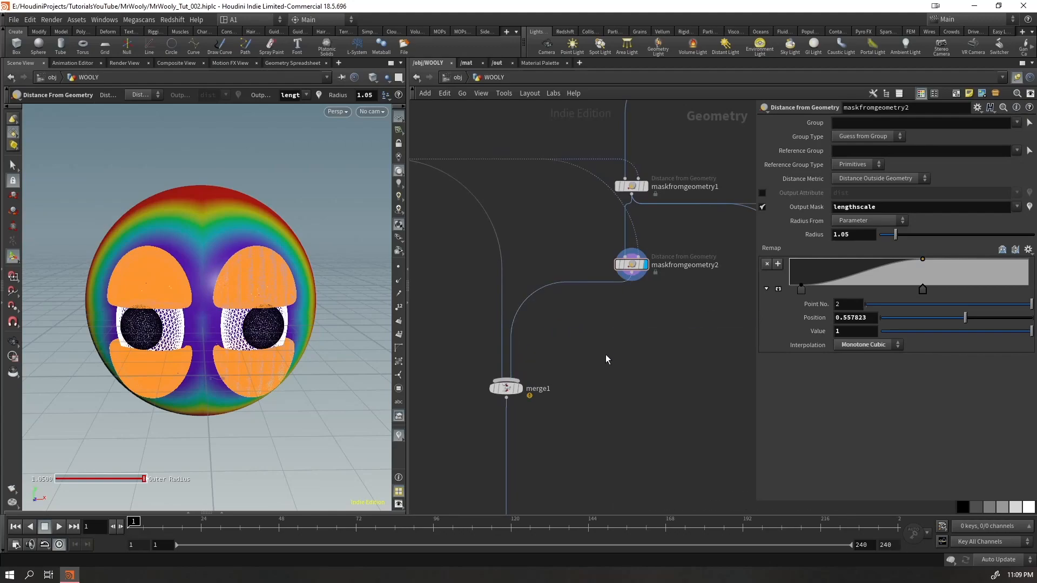
pyautogui.press('Escape')
pyautogui.moveTo(248, 311)
pyautogui.mouseDown()
pyautogui.moveTo(254, 296)
pyautogui.moveTo(267, 309)
pyautogui.mouseUp()
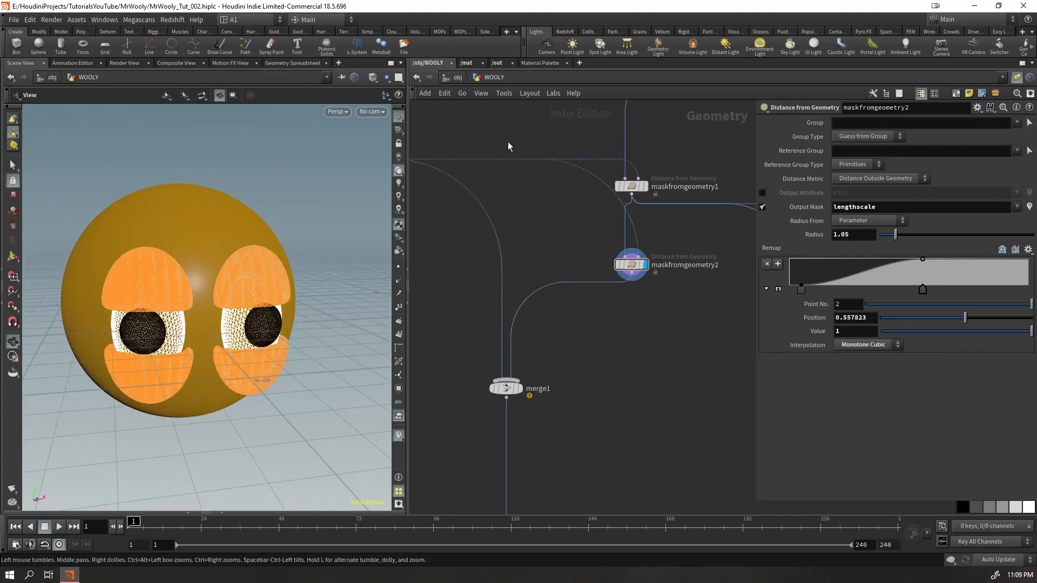
# Check the groom guides at object level and inside WOOLY_groom, returning to the WOOLY network
pyautogui.click(456, 78)
pyautogui.scroll(5, 209, 278)
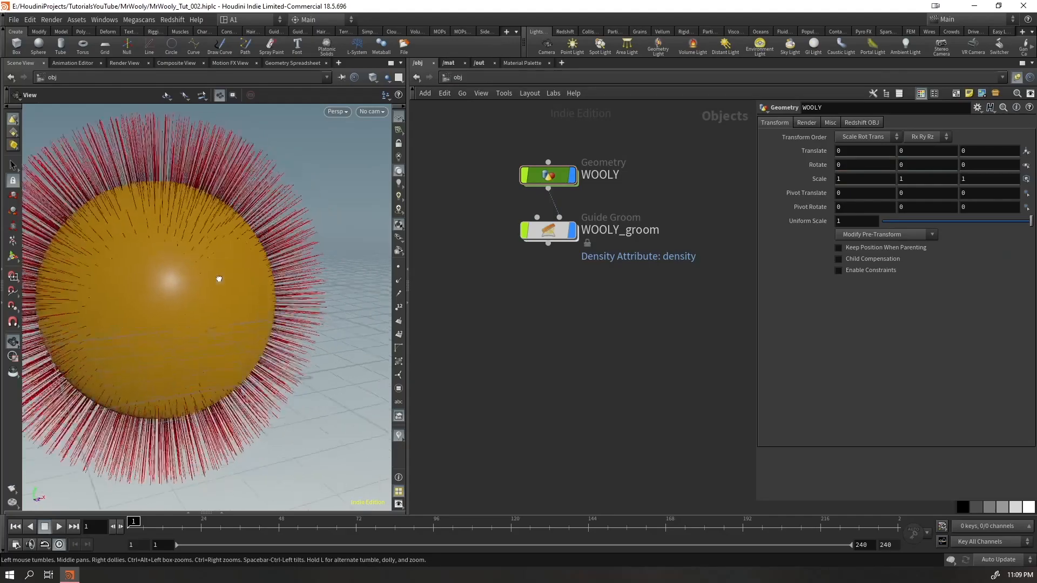
pyautogui.moveTo(259, 269); pyautogui.dragTo(135, 267)
pyautogui.click(556, 231)
pyautogui.press('Return')
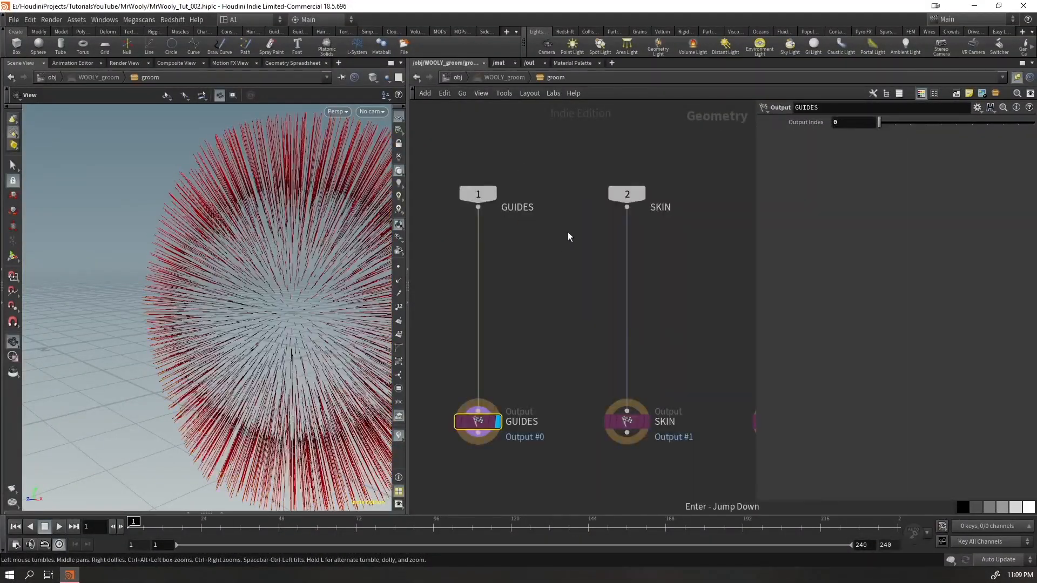
pyautogui.click(458, 78)
pyautogui.click(546, 167)
pyautogui.press('Return')
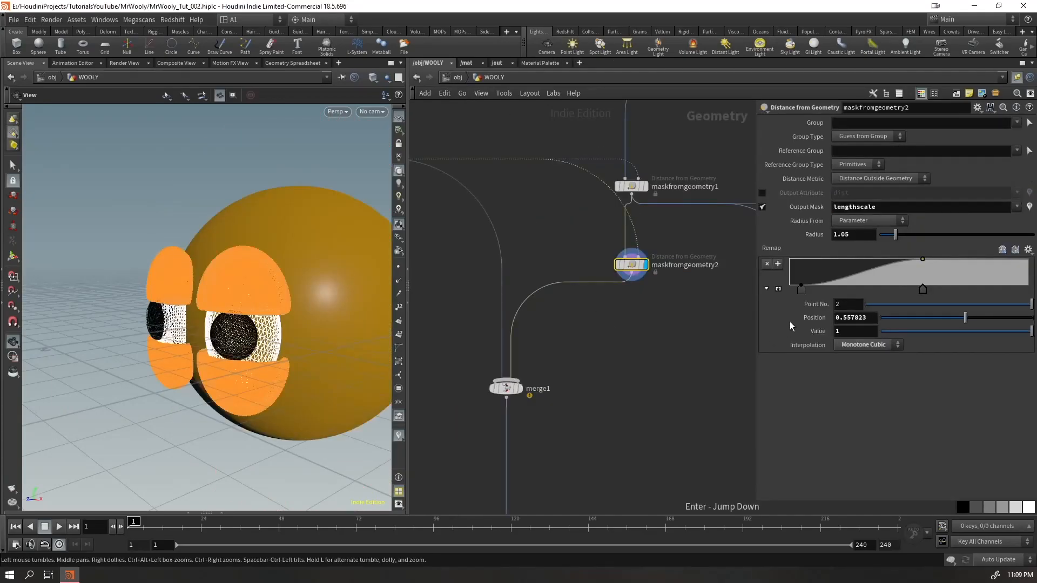
# Show all objects again and set the value of the remap ramp's first point to 0.215
pyautogui.click(801, 290)
pyautogui.moveTo(209, 311); pyautogui.dragTo(265, 312)
pyautogui.click(386, 77)
pyautogui.click(390, 88)
pyautogui.moveTo(191, 323); pyautogui.dragTo(156, 324)
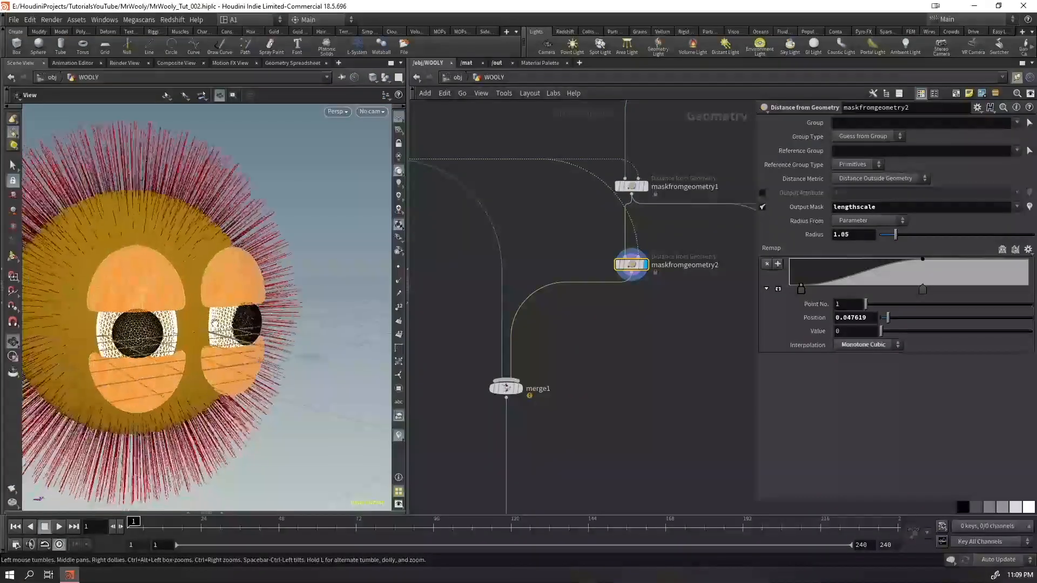
pyautogui.moveTo(848, 328); pyautogui.dragTo(845, 380, button='middle')
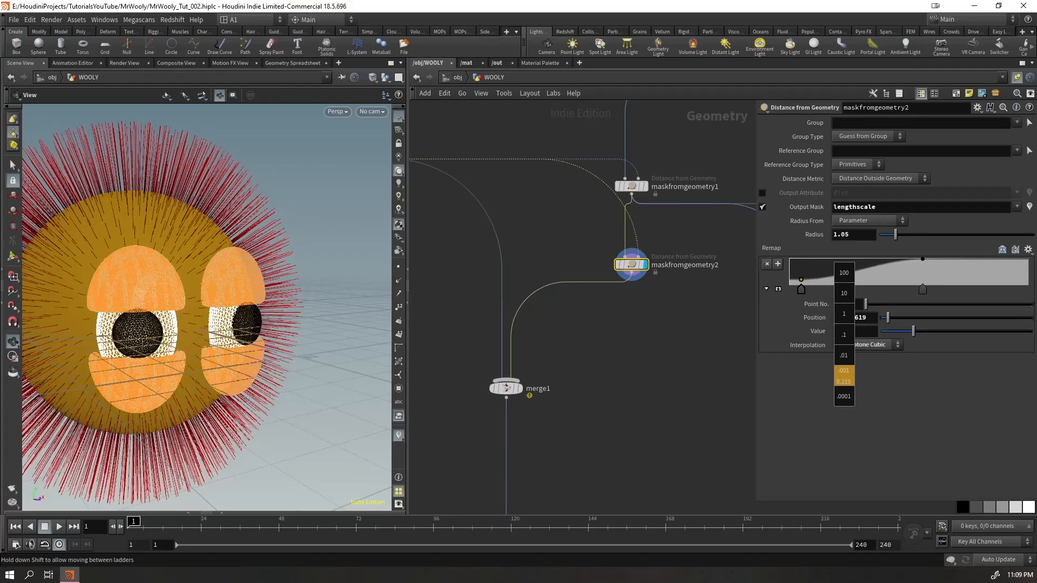
pyautogui.moveTo(845, 378); pyautogui.dragTo(844, 378, button='middle')
pyautogui.moveTo(229, 329); pyautogui.dragTo(239, 347)
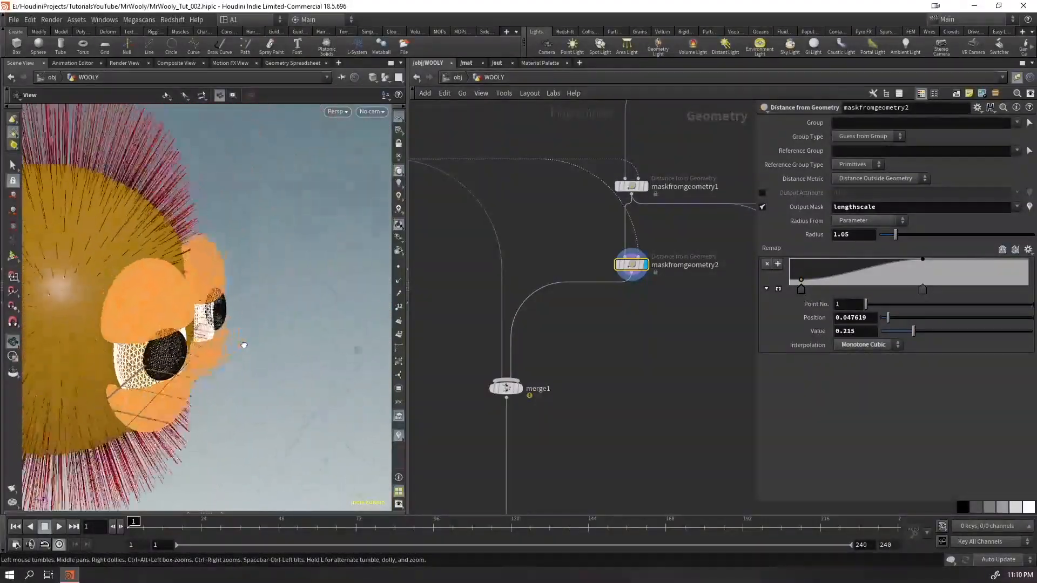
pyautogui.moveTo(239, 347); pyautogui.dragTo(48, 413, button='right')
pyautogui.moveTo(48, 412); pyautogui.dragTo(107, 323)
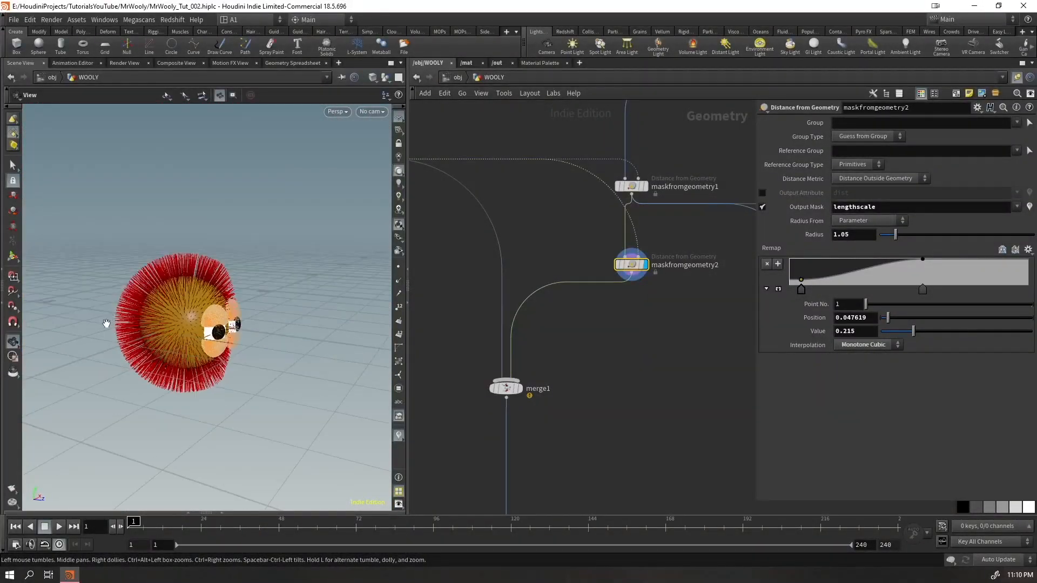
# Move the remap ramp's full-value point to position 1 and set maskfromgeometry2's radius to 0.7
pyautogui.moveTo(921, 289); pyautogui.dragTo(1028, 302)
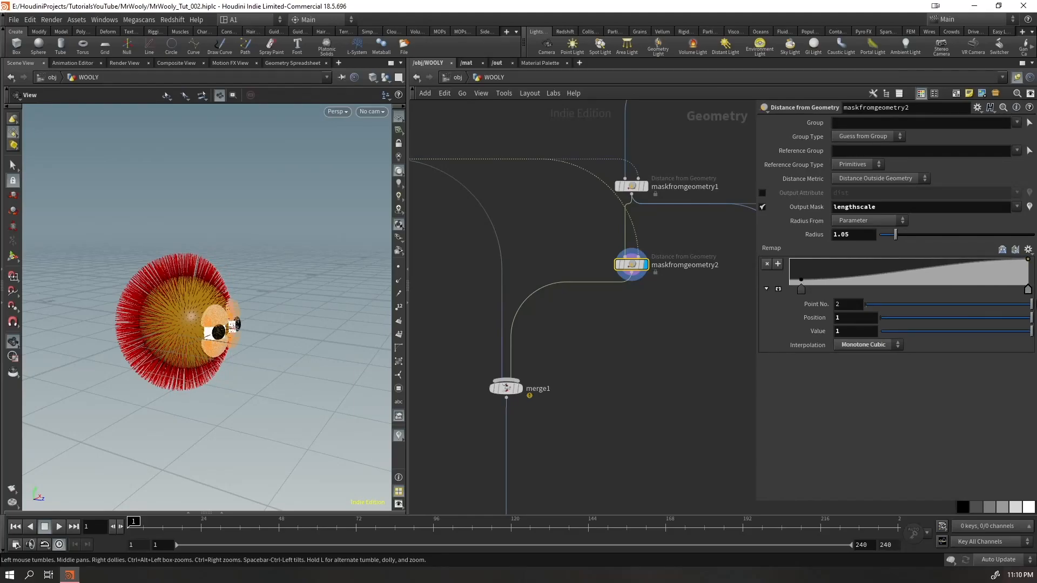
pyautogui.moveTo(170, 312)
pyautogui.mouseDown()
pyautogui.moveTo(217, 283)
pyautogui.moveTo(153, 318)
pyautogui.mouseUp()
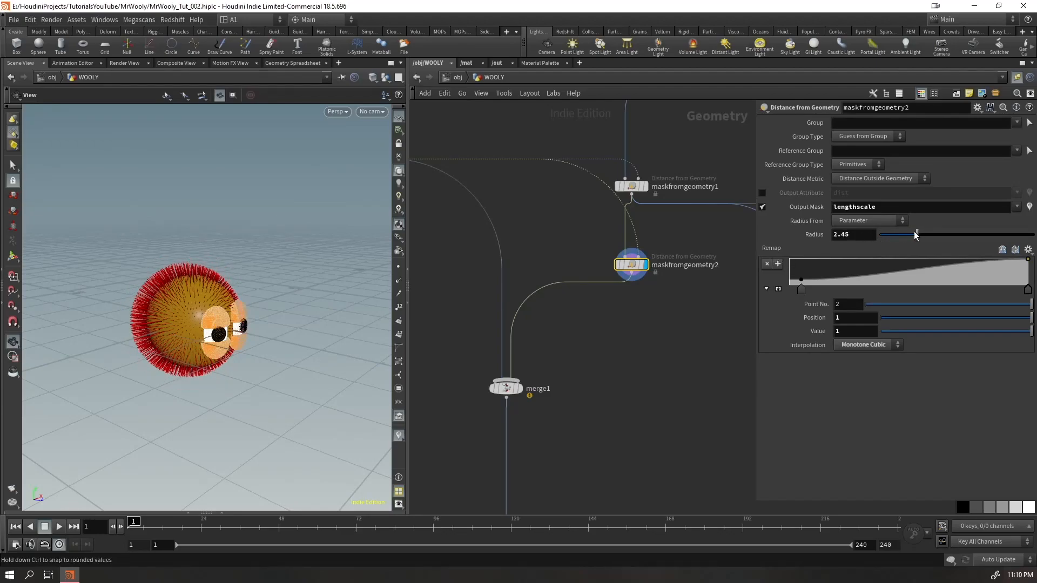
pyautogui.moveTo(904, 237); pyautogui.dragTo(905, 237)
pyautogui.moveTo(674, 245); pyautogui.dragTo(553, 327)
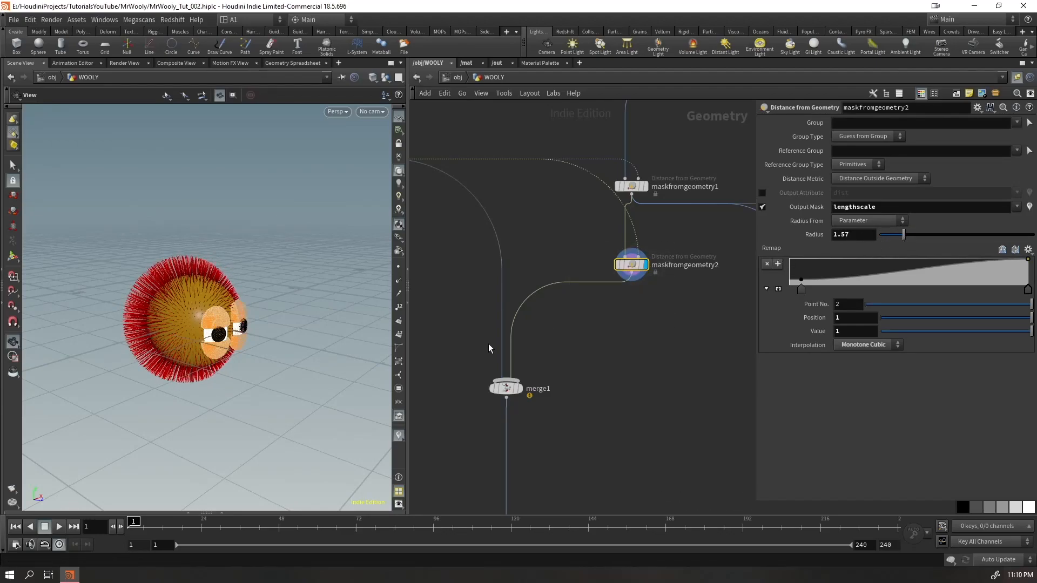
pyautogui.press('Return')
pyautogui.press('Escape')
pyautogui.moveTo(146, 322); pyautogui.dragTo(425, 298)
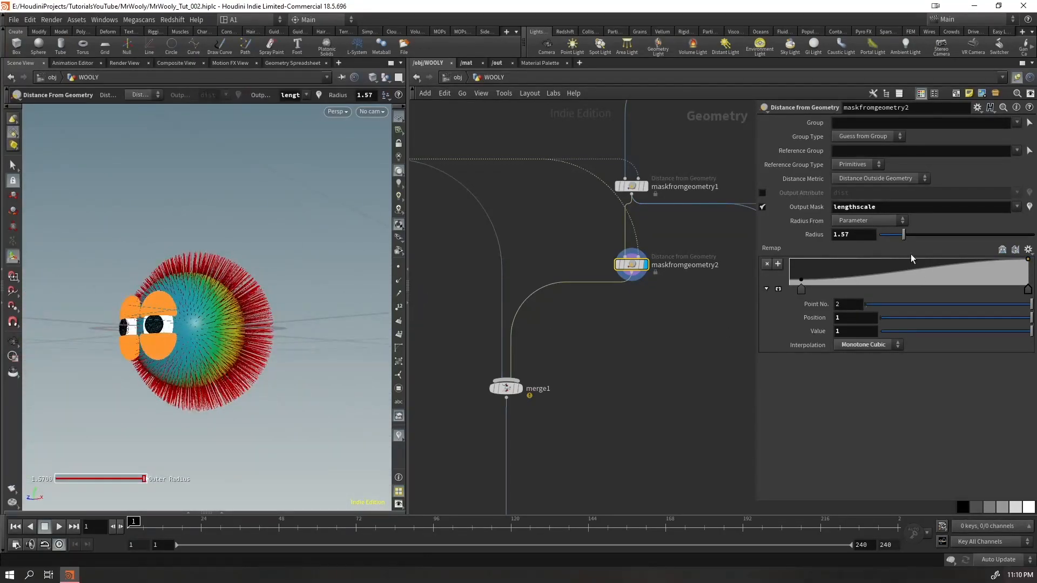
pyautogui.moveTo(903, 236); pyautogui.dragTo(890, 237)
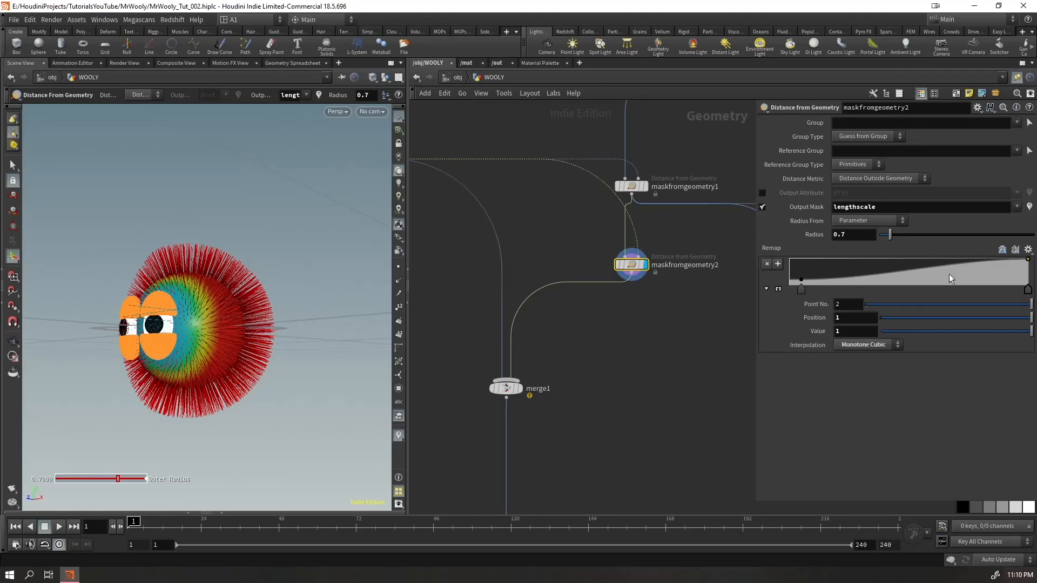
# Try reshaping the middle of maskfromgeometry2's remap ramp, and undo those changes
pyautogui.moveTo(838, 271); pyautogui.dragTo(840, 258)
pyautogui.moveTo(905, 274); pyautogui.dragTo(935, 284)
pyautogui.keyDown('alt'); pyautogui.moveTo(248, 357); pyautogui.dragTo(327, 318); pyautogui.keyUp('alt')
pyautogui.hotkey('ctrl', 'z')
pyautogui.hotkey('ctrl', 'z')
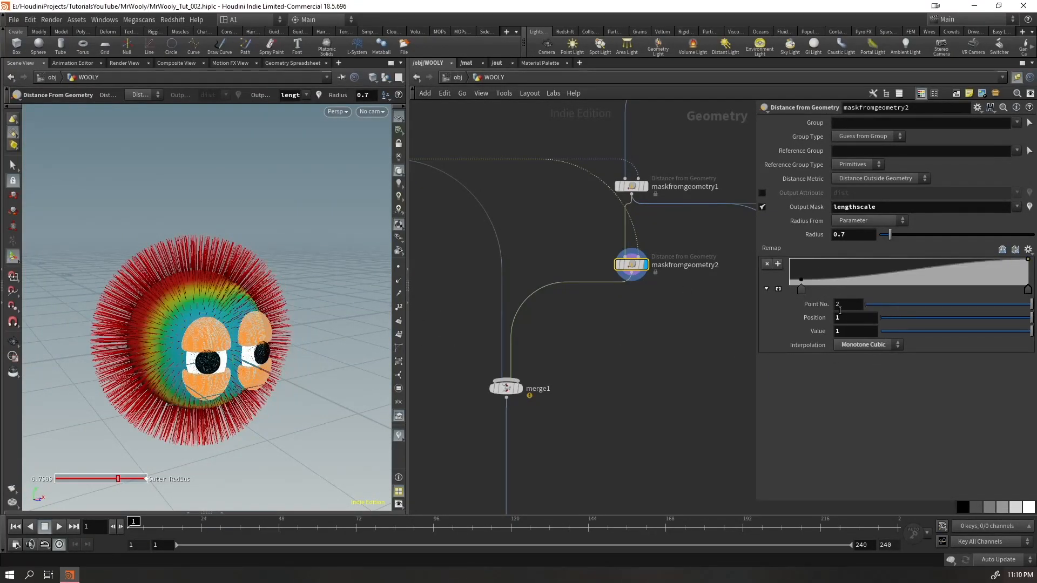
# Set the value of the remap ramp's first point to 0.2
pyautogui.keyDown('alt'); pyautogui.moveTo(319, 361); pyautogui.dragTo(142, 368); pyautogui.keyUp('alt')
pyautogui.click(799, 292)
pyautogui.click(865, 333)
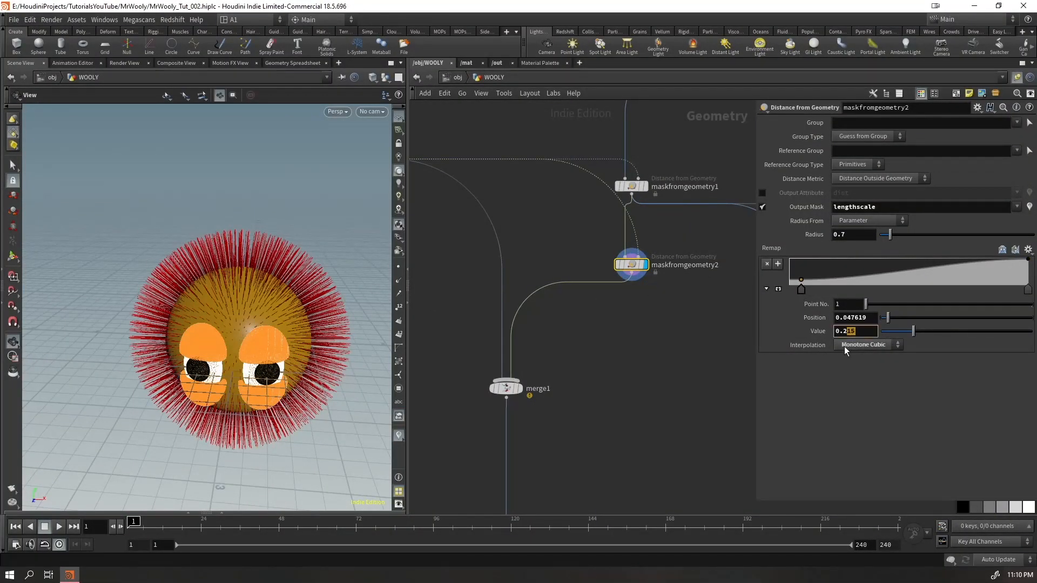
pyautogui.press('BackSpace')
pyautogui.press('Return')
# Set the remap ramp's first point to position 0.05 and value 0.3, and save the scene
pyautogui.moveTo(232, 327); pyautogui.dragTo(296, 309)
pyautogui.moveTo(297, 308); pyautogui.dragTo(303, 359, button='right')
pyautogui.moveTo(303, 359); pyautogui.dragTo(238, 410)
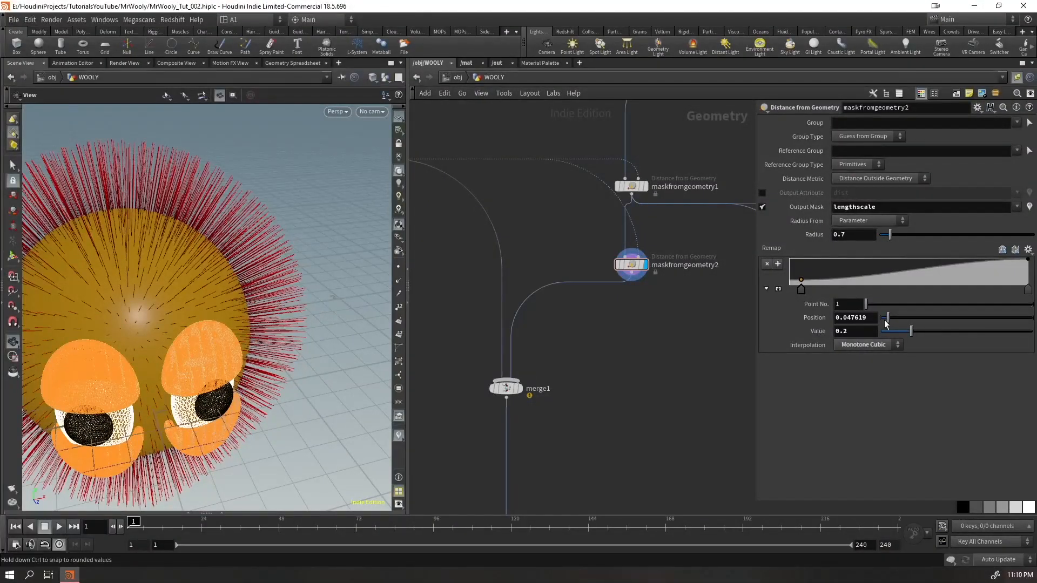
pyautogui.press('Return')
pyautogui.write('5')
pyautogui.press('Return')
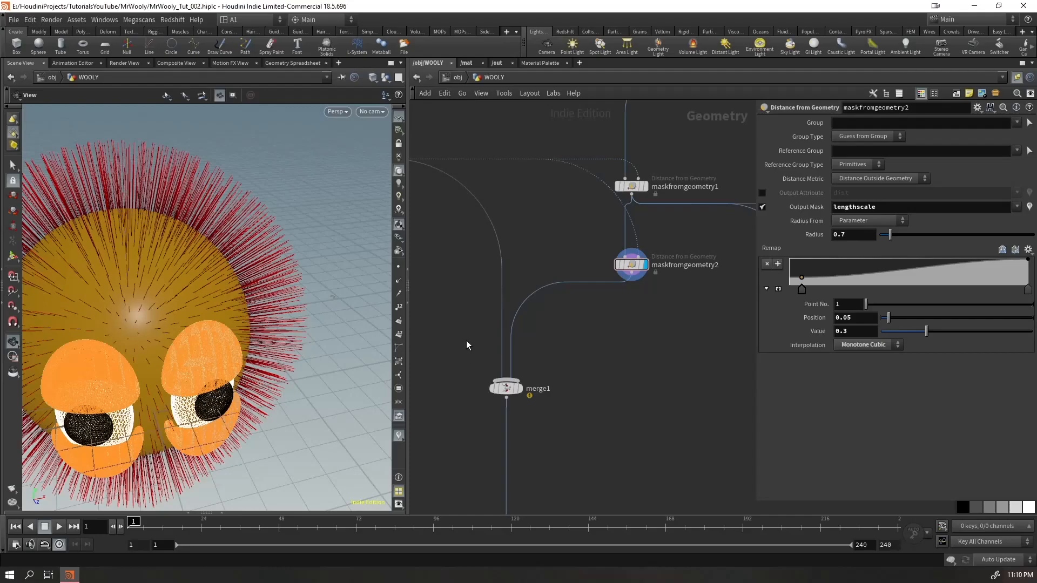
pyautogui.scroll(-5, 232, 346)
pyautogui.moveTo(146, 348); pyautogui.dragTo(227, 335)
pyautogui.hotkey('ctrl', 's')
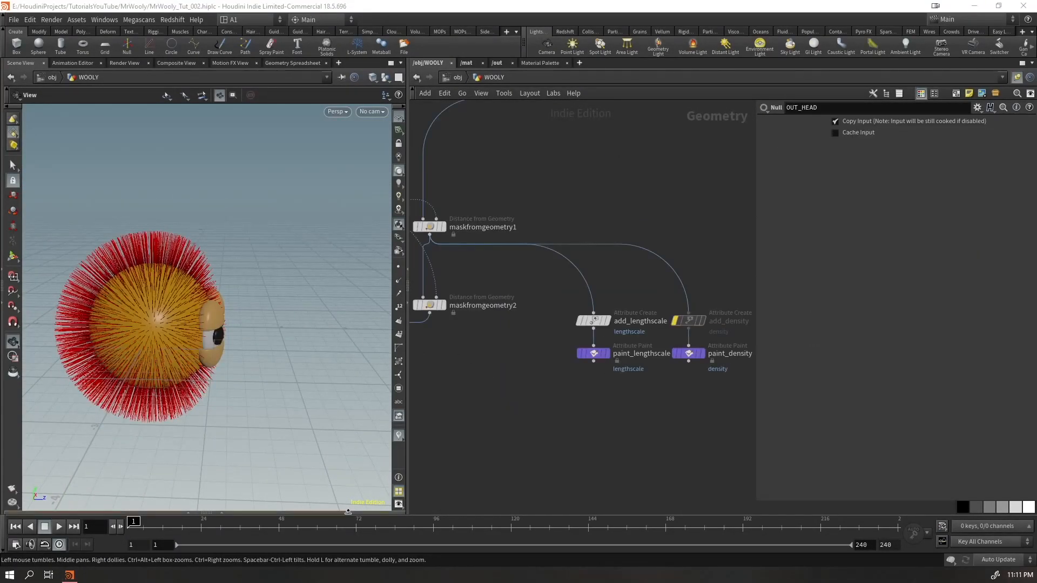
# Return to the object level and select the WOOLY_groom guide groom
pyautogui.scroll(-3, 529, 425)
pyautogui.moveTo(526, 425); pyautogui.dragTo(636, 372, button='middle')
pyautogui.moveTo(226, 318); pyautogui.dragTo(154, 298)
pyautogui.click(447, 81)
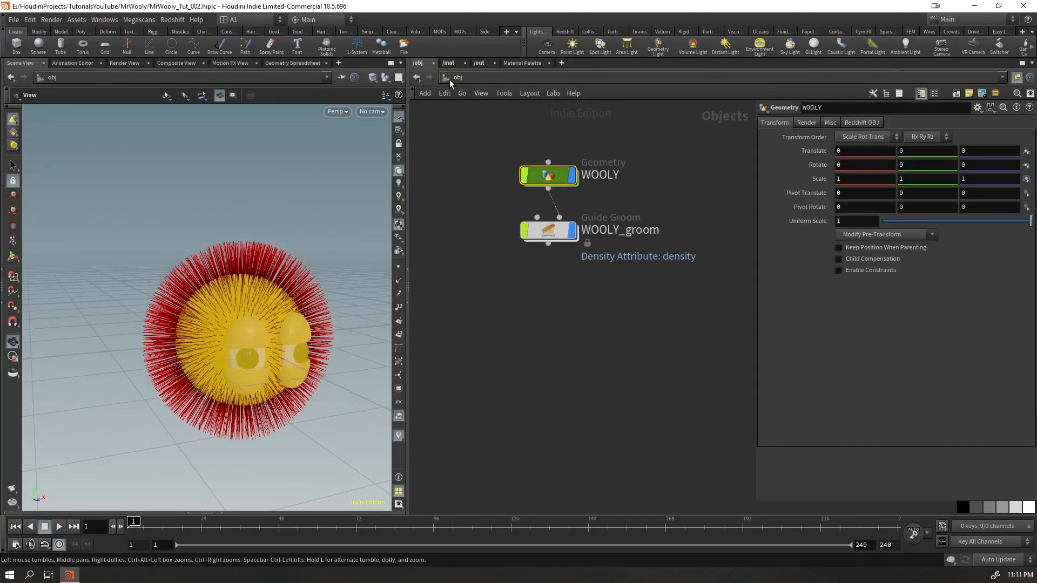
pyautogui.moveTo(591, 289); pyautogui.dragTo(528, 208)
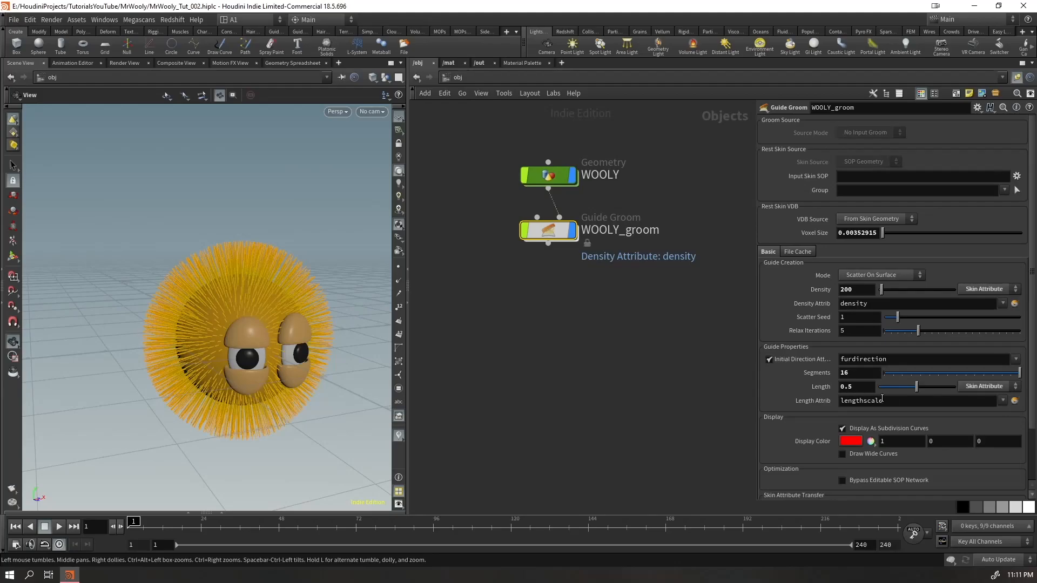
# Generate hair from the WOOLY_groom guides using the Generate Hair tool
pyautogui.scroll(5, 264, 317)
pyautogui.moveTo(264, 317); pyautogui.dragTo(209, 306)
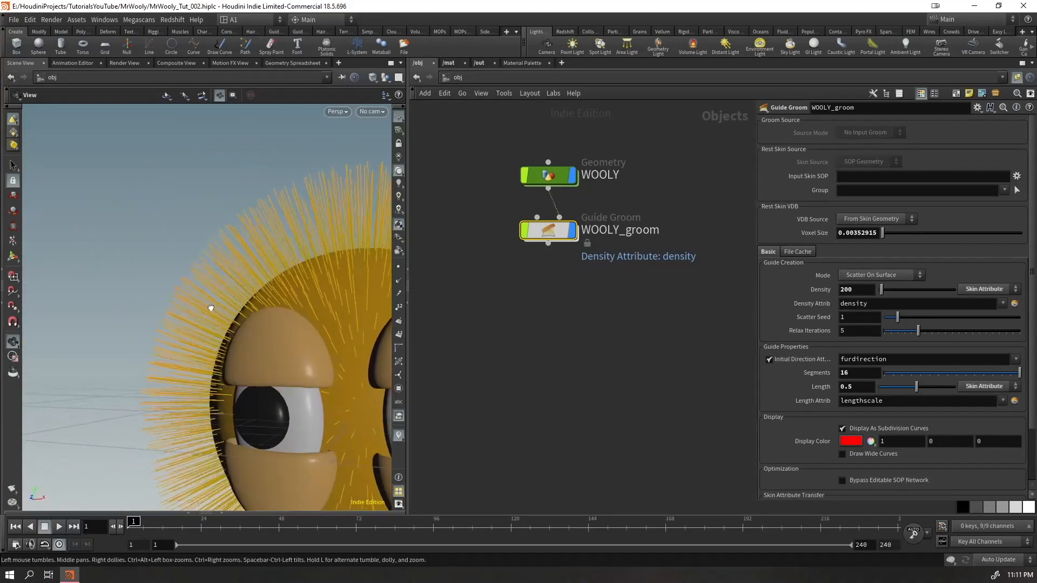
pyautogui.moveTo(208, 306); pyautogui.dragTo(154, 275, button='middle')
pyautogui.moveTo(162, 284); pyautogui.dragTo(179, 334)
pyautogui.scroll(-5, 227, 319)
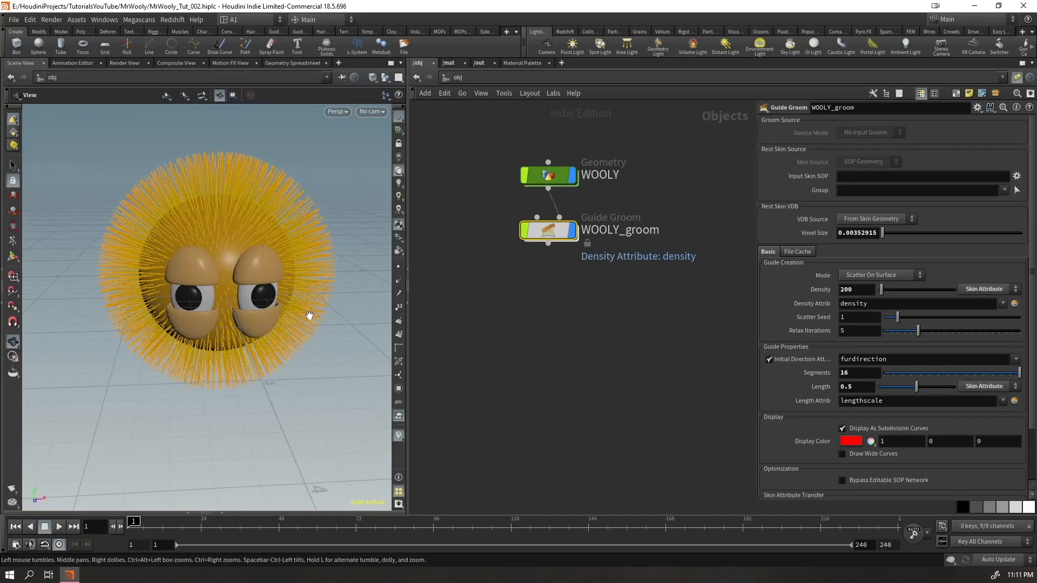
pyautogui.moveTo(309, 316); pyautogui.dragTo(303, 308)
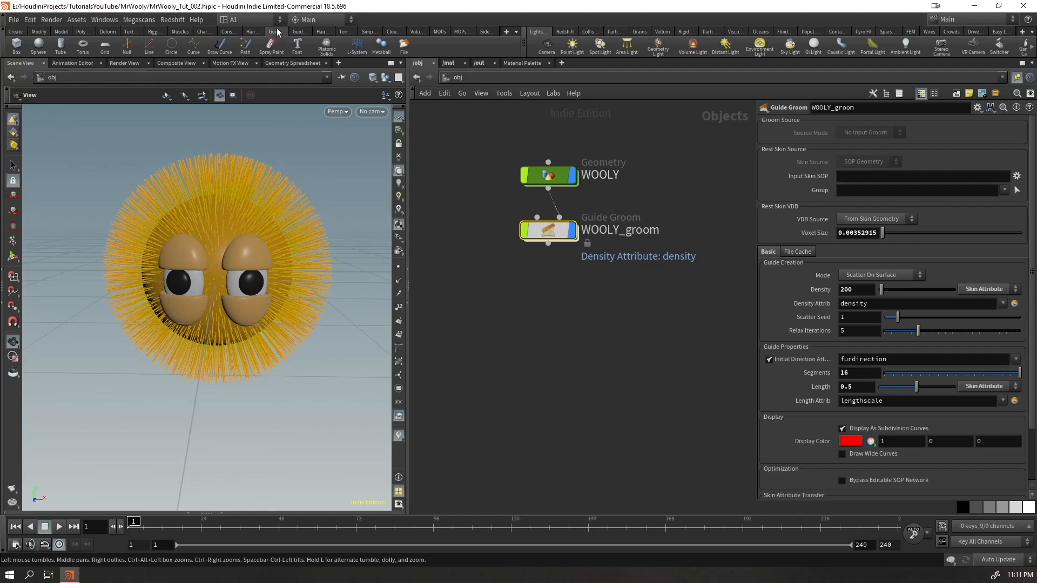
pyautogui.click(276, 31)
pyautogui.moveTo(522, 43); pyautogui.dragTo(637, 49)
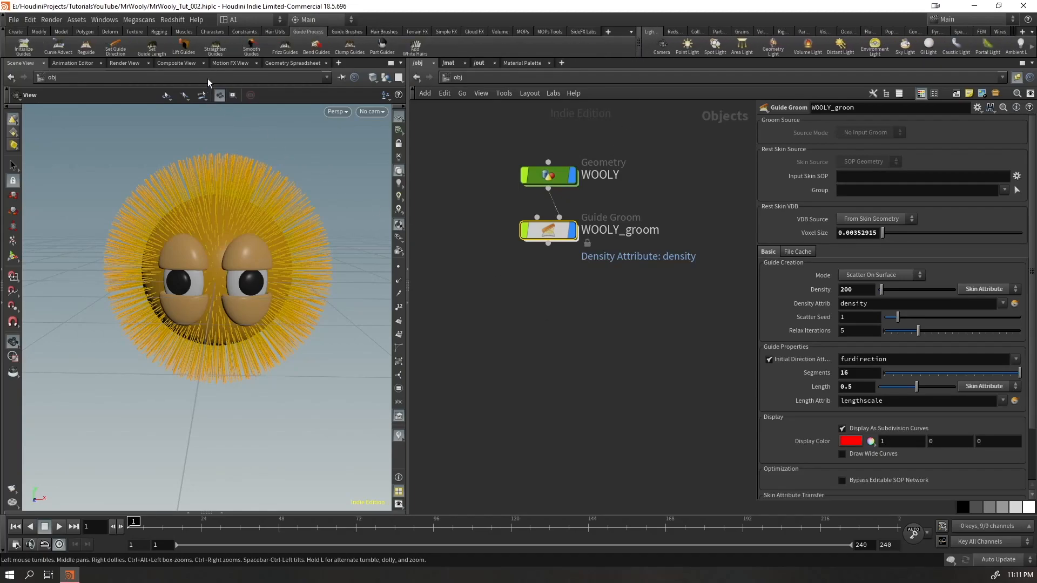
pyautogui.click(274, 31)
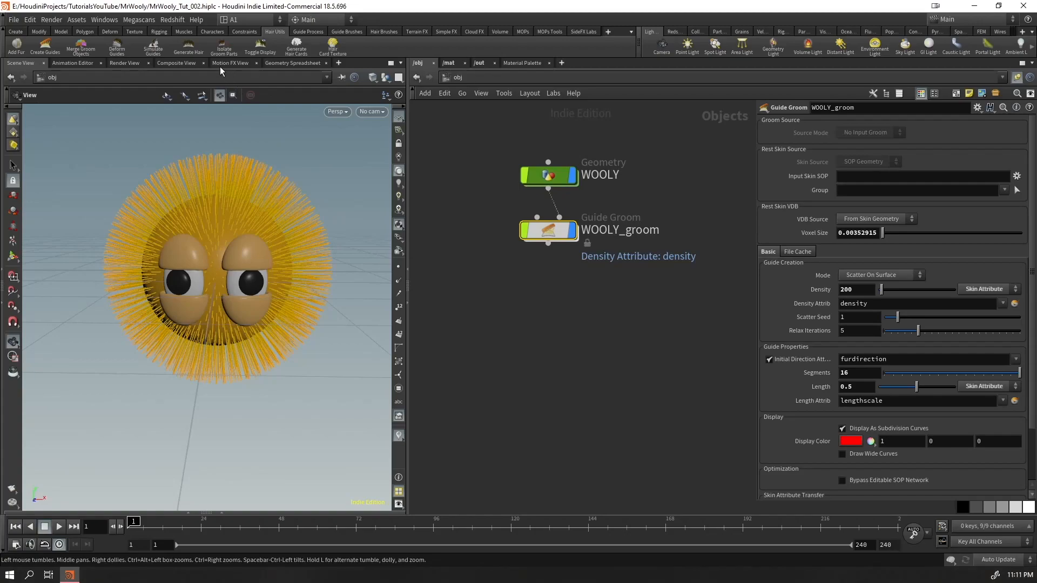
pyautogui.click(185, 46)
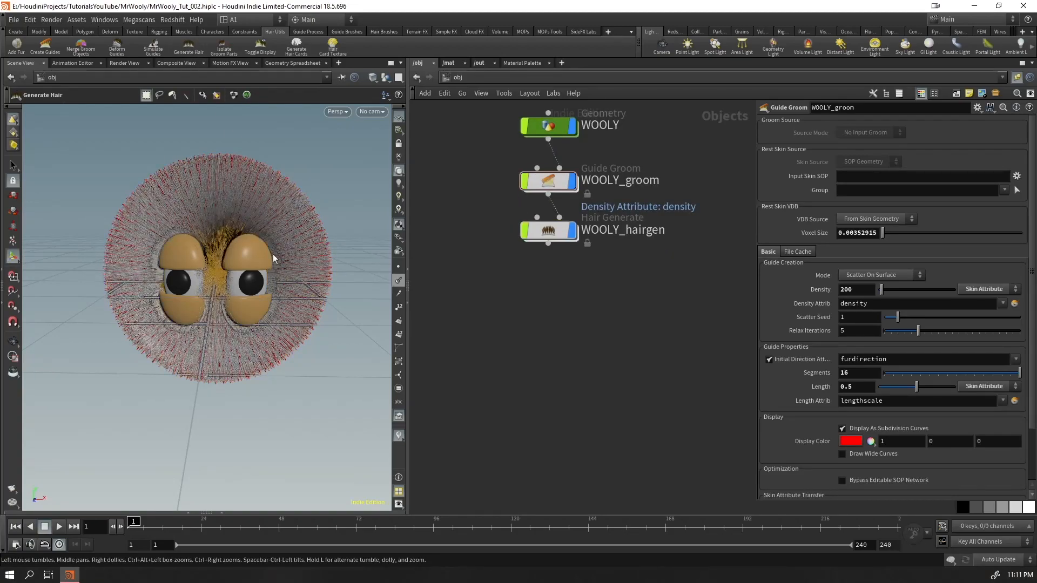
# Select WOOLY_hairgen and reduce its guide Influence Radius, judging the hair between the eyes
pyautogui.keyDown('alt'); pyautogui.moveTo(243, 274); pyautogui.dragTo(432, 206, button='right'); pyautogui.keyUp('alt')
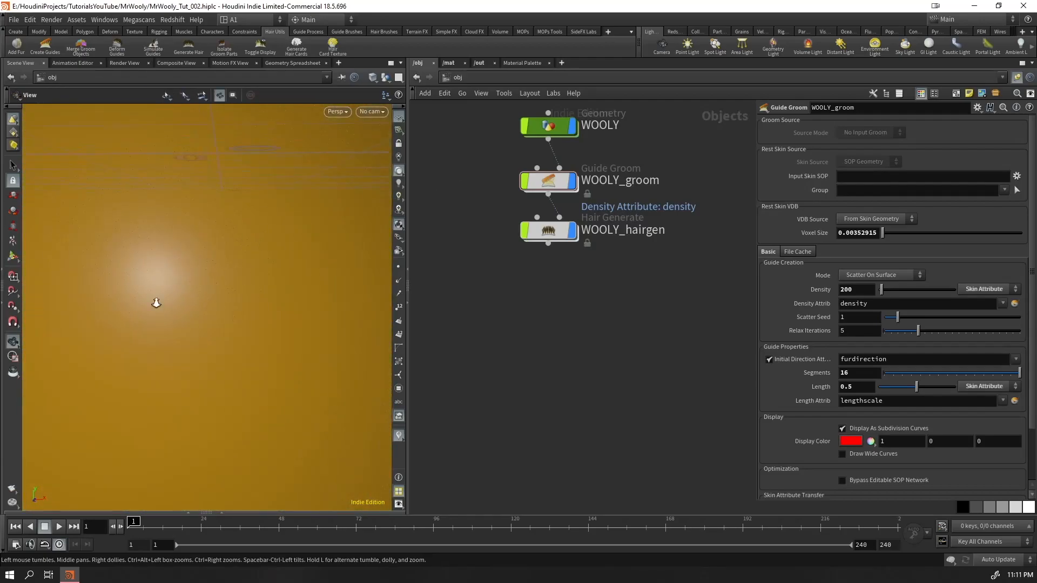
pyautogui.keyDown('alt'); pyautogui.moveTo(179, 280); pyautogui.dragTo(225, 278, button='right'); pyautogui.keyUp('alt')
pyautogui.keyDown('alt'); pyautogui.moveTo(225, 278); pyautogui.dragTo(198, 281); pyautogui.keyUp('alt')
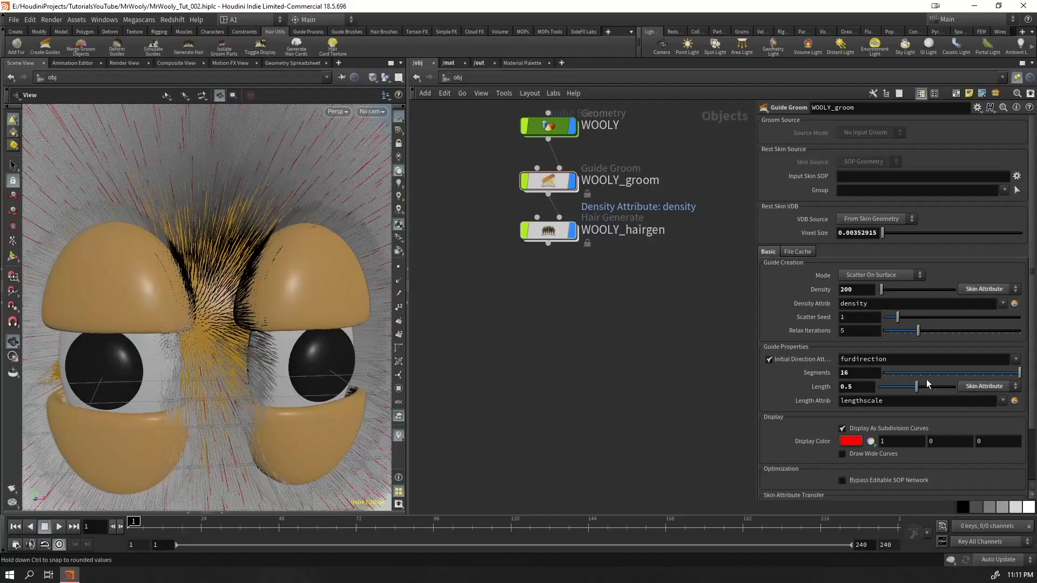
pyautogui.moveTo(565, 246); pyautogui.dragTo(561, 238)
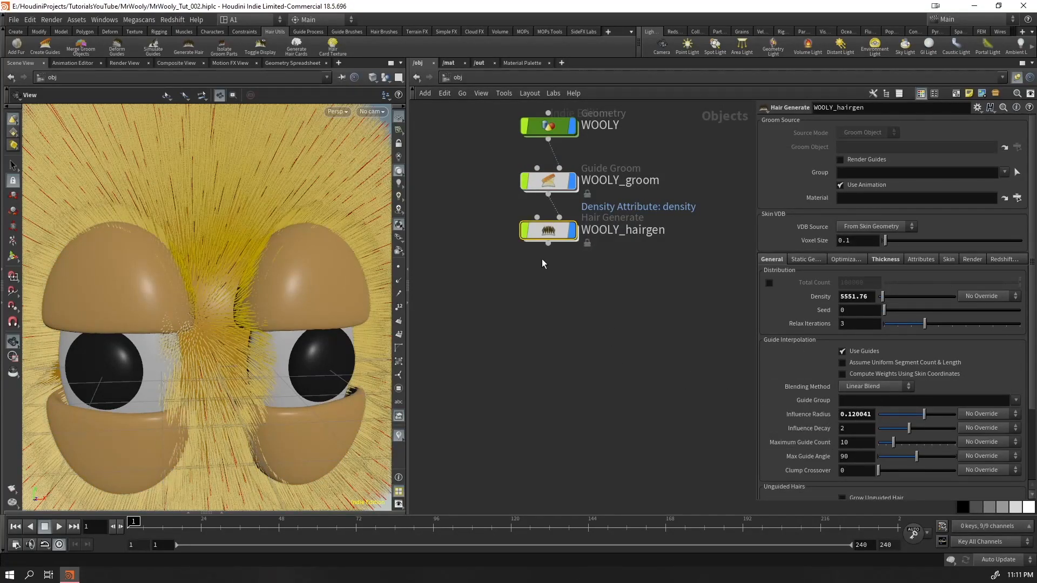
pyautogui.moveTo(851, 415); pyautogui.dragTo(811, 437, button='middle')
pyautogui.moveTo(285, 294); pyautogui.dragTo(329, 291)
# Set WOOLY_groom's guide density to 150 and WOOLY_hairgen's Influence Radius to about 0.06
pyautogui.click(548, 181)
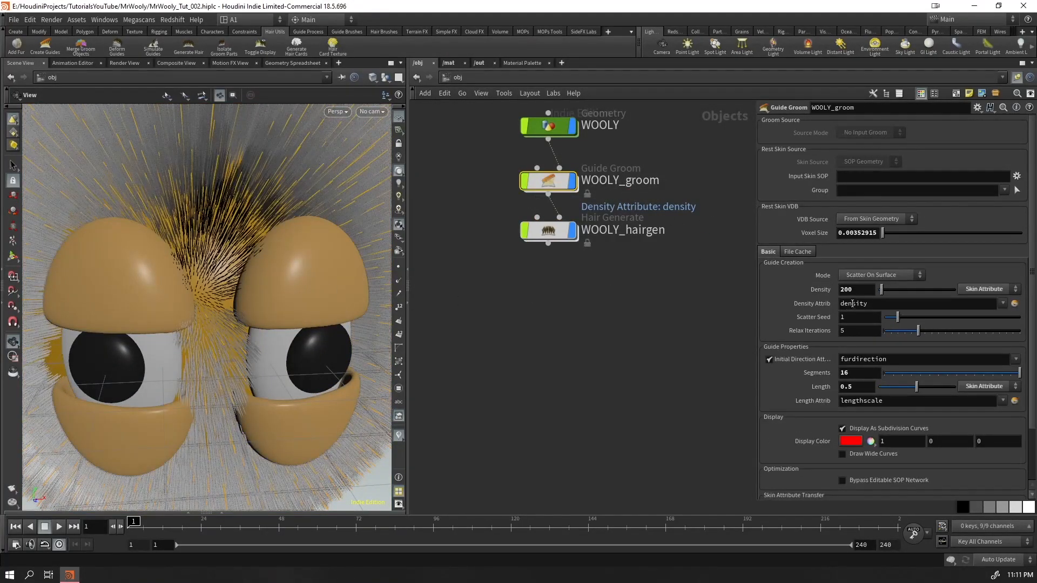
pyautogui.write('150')
pyautogui.press('Return')
pyautogui.moveTo(330, 314); pyautogui.dragTo(297, 307)
pyautogui.moveTo(604, 281); pyautogui.dragTo(528, 226)
pyautogui.moveTo(854, 415); pyautogui.dragTo(897, 434, button='middle')
pyautogui.moveTo(139, 357); pyautogui.dragTo(232, 329)
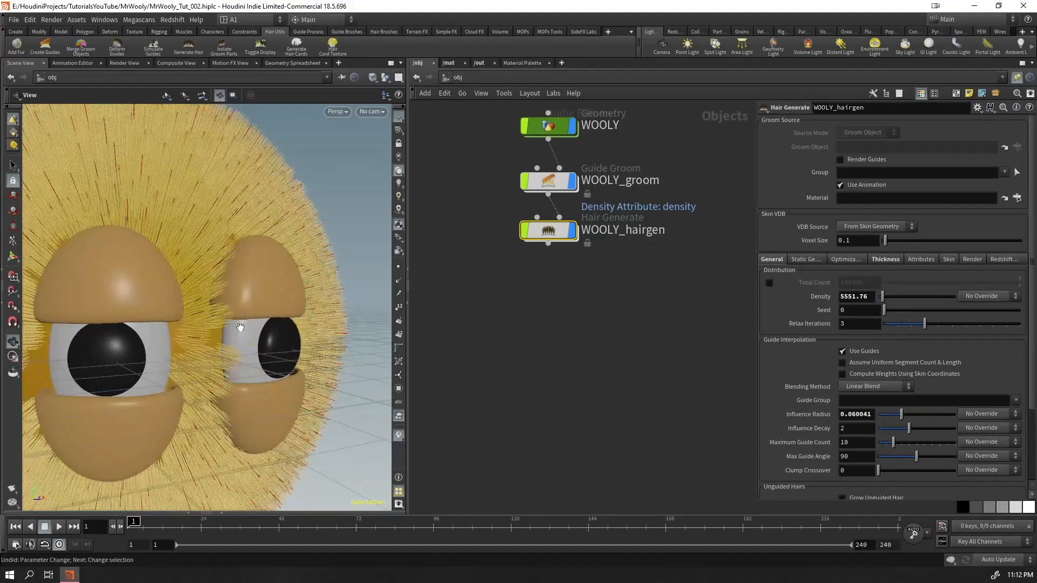
# Set WOOLY_groom's guide density to 300 and WOOLY_hairgen's Influence Radius to about 0.05
pyautogui.click(620, 180)
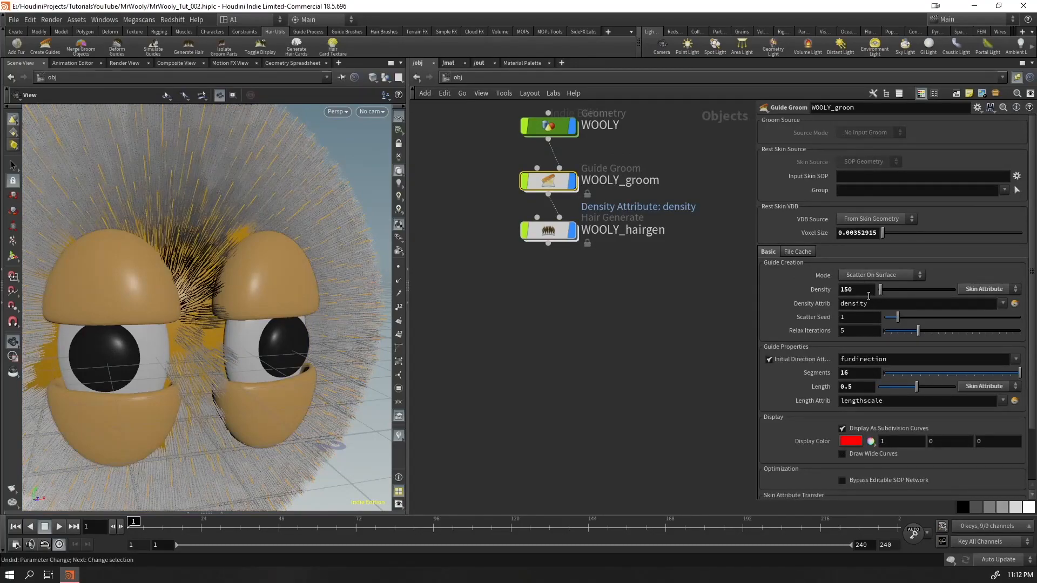
pyautogui.write('300')
pyautogui.press('Return')
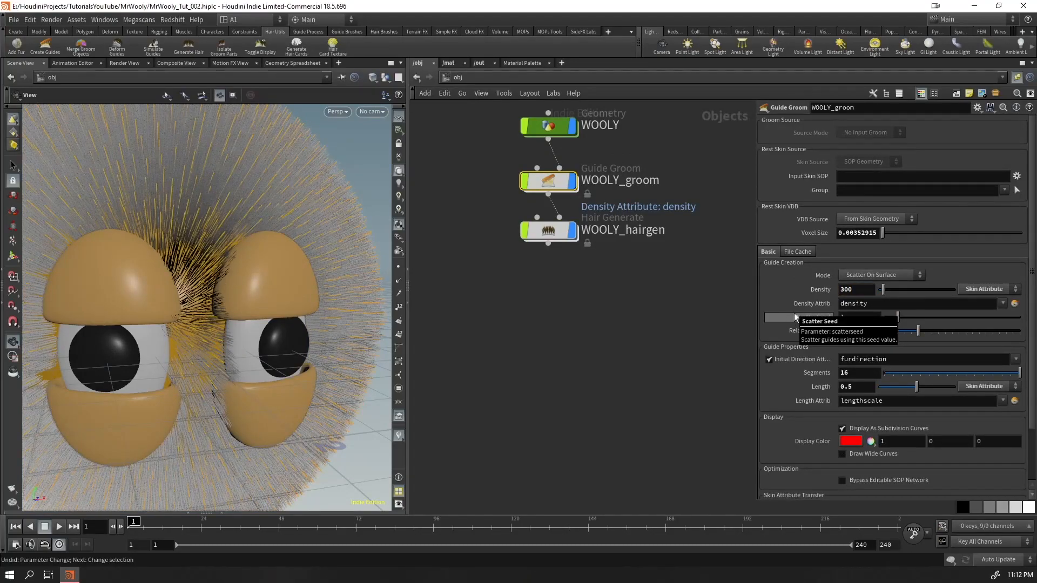
pyautogui.keyDown('ctrl'); pyautogui.middleClick(848, 292); pyautogui.keyUp('ctrl')
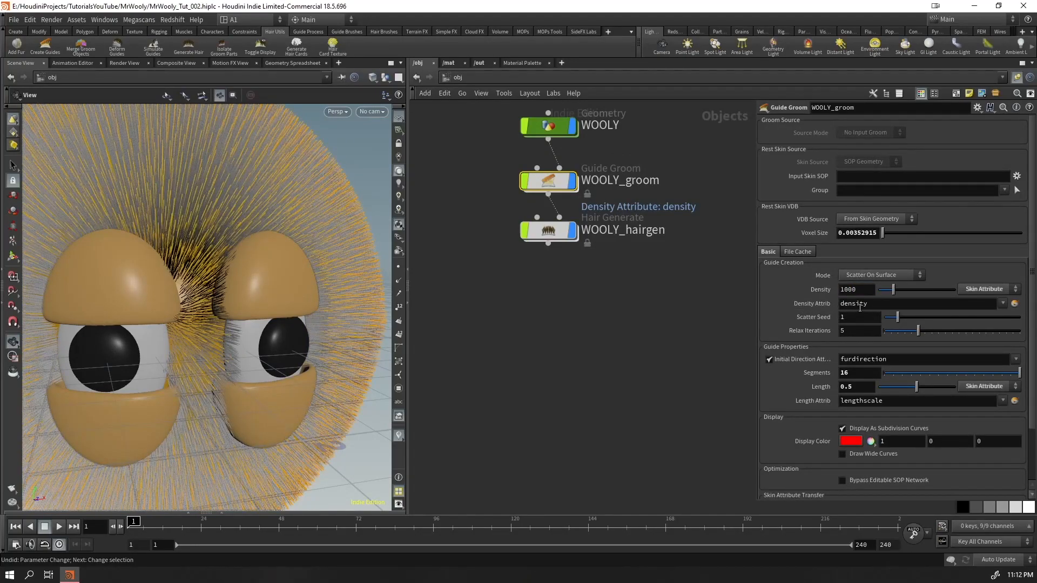
pyautogui.doubleClick(858, 290)
pyautogui.write('3')
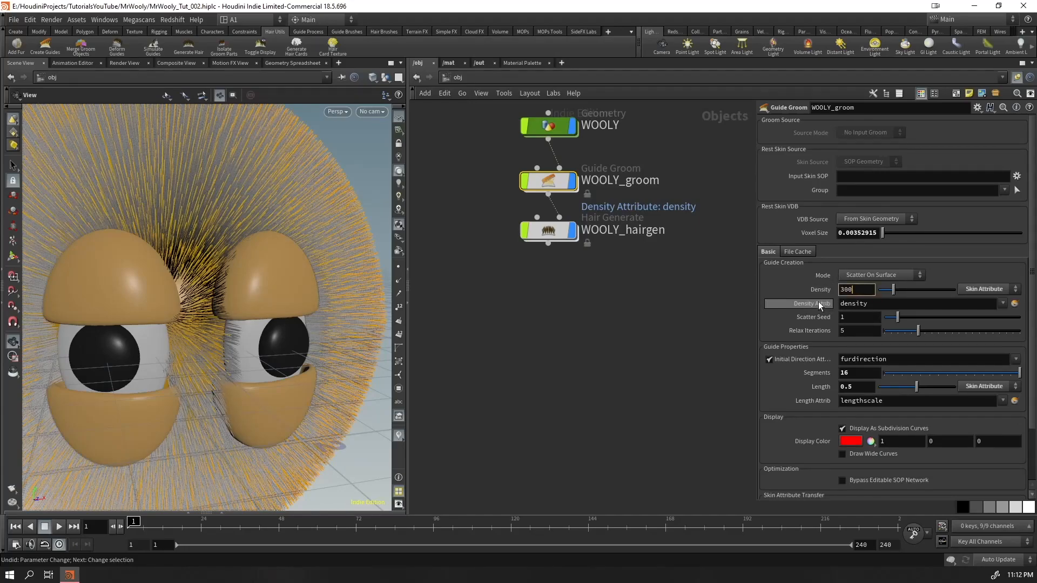
pyautogui.press('Return')
pyautogui.moveTo(545, 227); pyautogui.dragTo(545, 228)
pyautogui.moveTo(848, 418); pyautogui.dragTo(839, 450, button='middle')
# Examine the generated hair all around the head and close up beside the eyes
pyautogui.moveTo(187, 338)
pyautogui.mouseDown()
pyautogui.moveTo(120, 319)
pyautogui.moveTo(169, 341)
pyautogui.mouseUp()
pyautogui.moveTo(169, 342); pyautogui.dragTo(162, 367, button='right')
pyautogui.moveTo(162, 368); pyautogui.dragTo(224, 347)
pyautogui.moveTo(206, 381); pyautogui.dragTo(216, 356)
pyautogui.moveTo(216, 356); pyautogui.dragTo(200, 325, button='right')
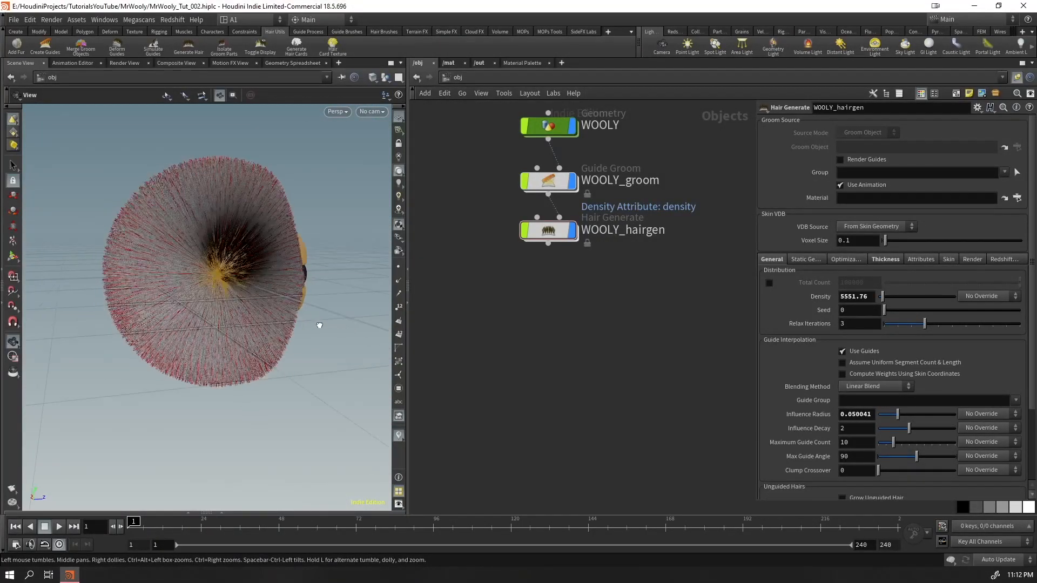
pyautogui.moveTo(290, 320); pyautogui.dragTo(279, 269)
pyautogui.scroll(5, 278, 269)
pyautogui.moveTo(273, 306)
pyautogui.mouseDown()
pyautogui.moveTo(245, 301)
pyautogui.moveTo(206, 405)
pyautogui.moveTo(241, 398)
pyautogui.moveTo(104, 426)
pyautogui.moveTo(264, 319)
pyautogui.mouseUp()
pyautogui.scroll(5, 264, 320)
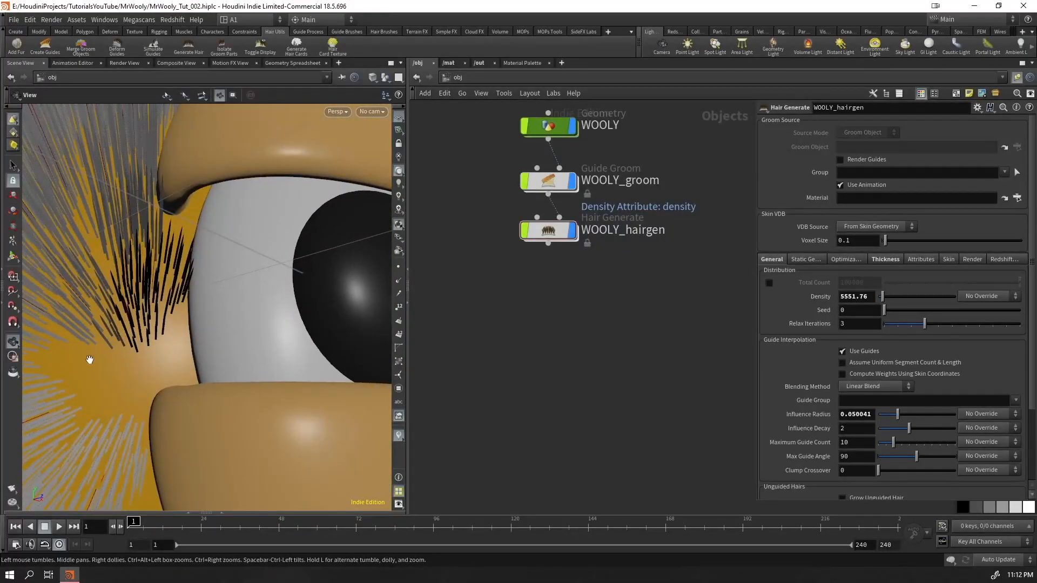
pyautogui.scroll(-8, 132, 379)
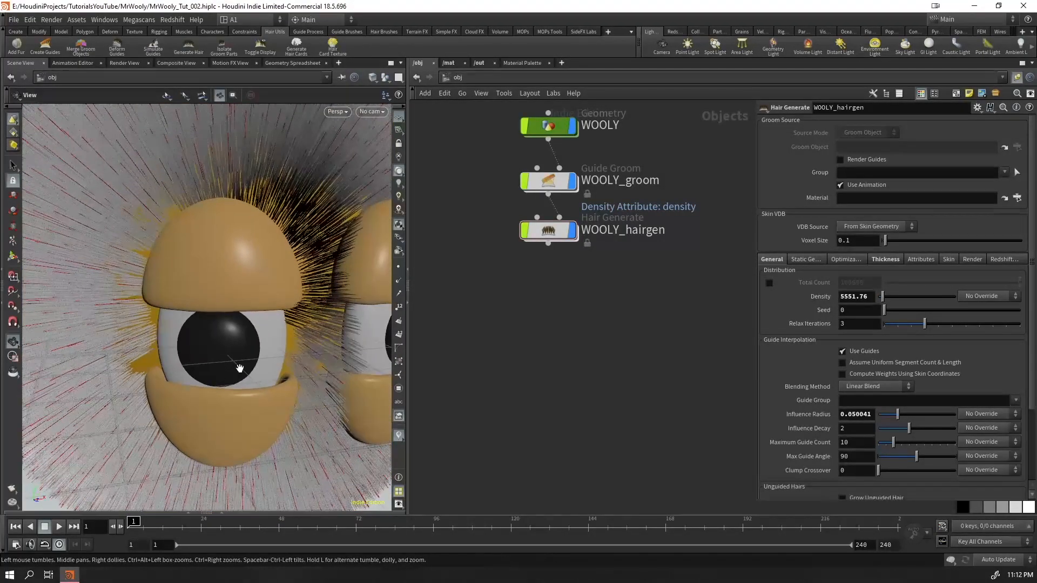
# Set WOOLY_hairgen's density to 5551.87 and override it with the density skin attribute
pyautogui.moveTo(862, 297); pyautogui.dragTo(863, 330, button='middle')
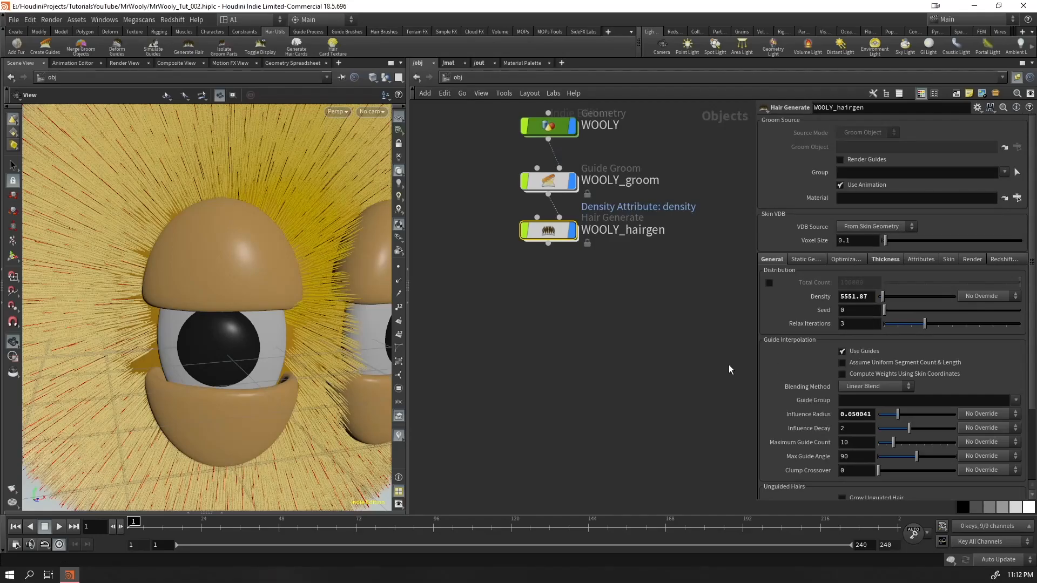
pyautogui.click(982, 296)
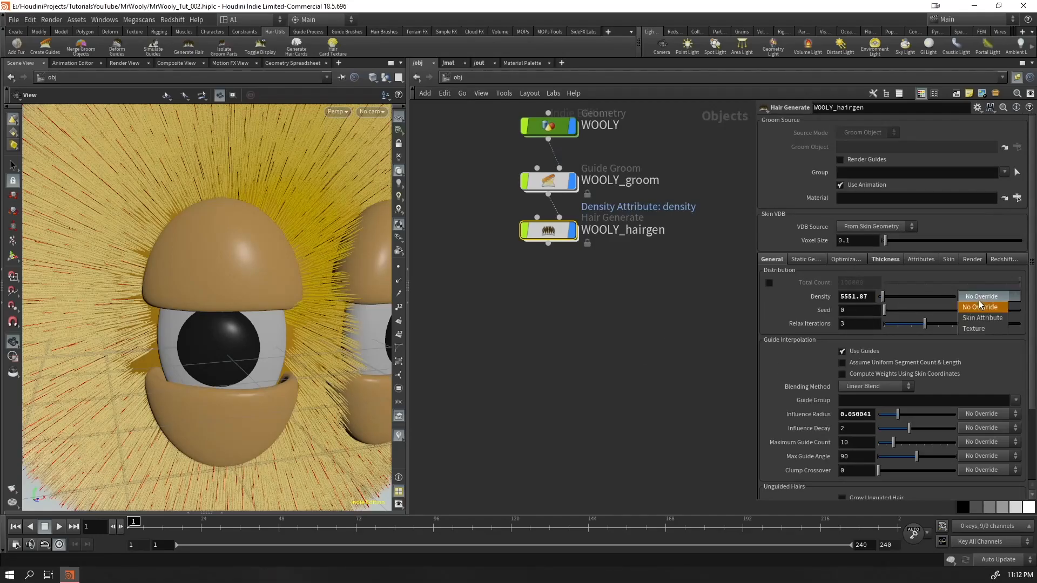
pyautogui.click(977, 320)
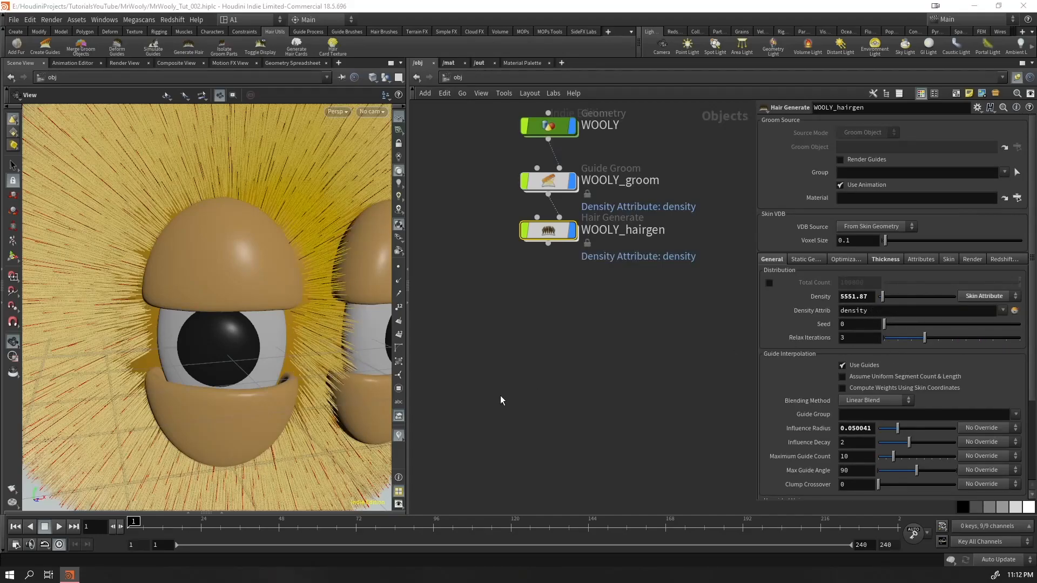
# Check the hair around the eyes and enter the WOOLY geometry network
pyautogui.moveTo(185, 352); pyautogui.dragTo(199, 334)
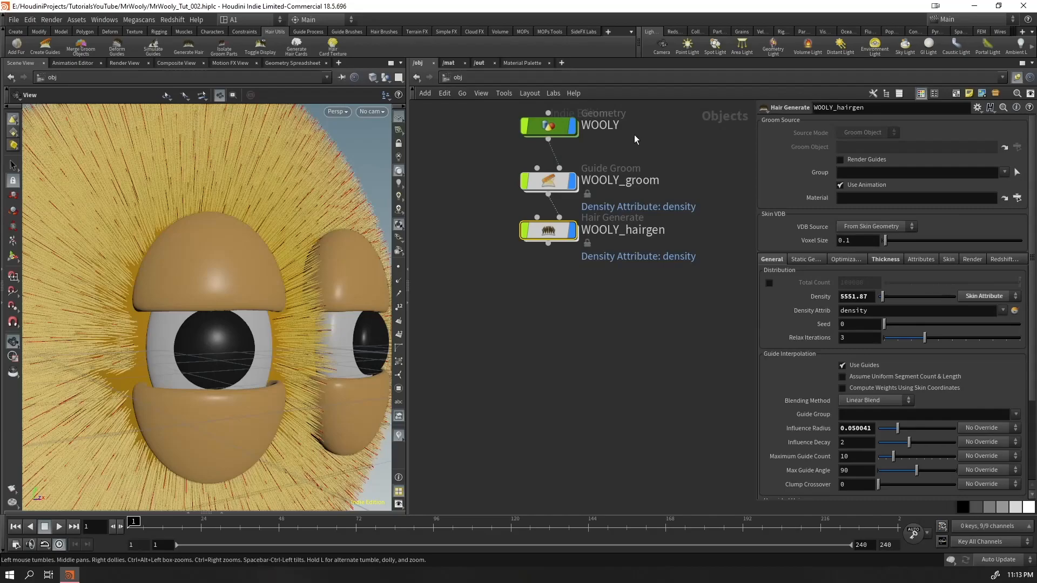
pyautogui.click(548, 126)
pyautogui.press('Return')
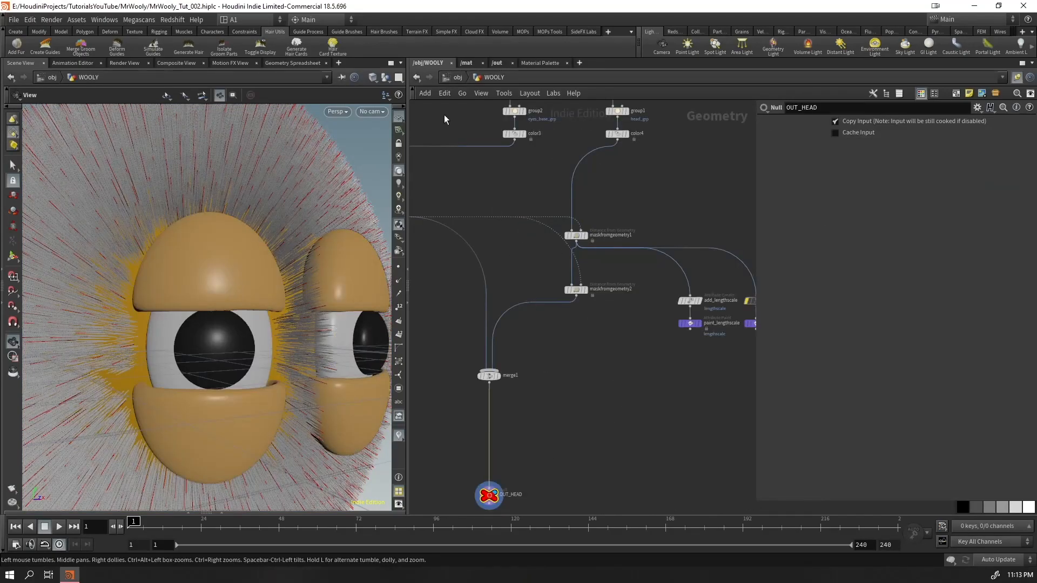
# Inspect the WOOLY_hairgen fur beside the eyes and start painting its density attribute
pyautogui.press('u')
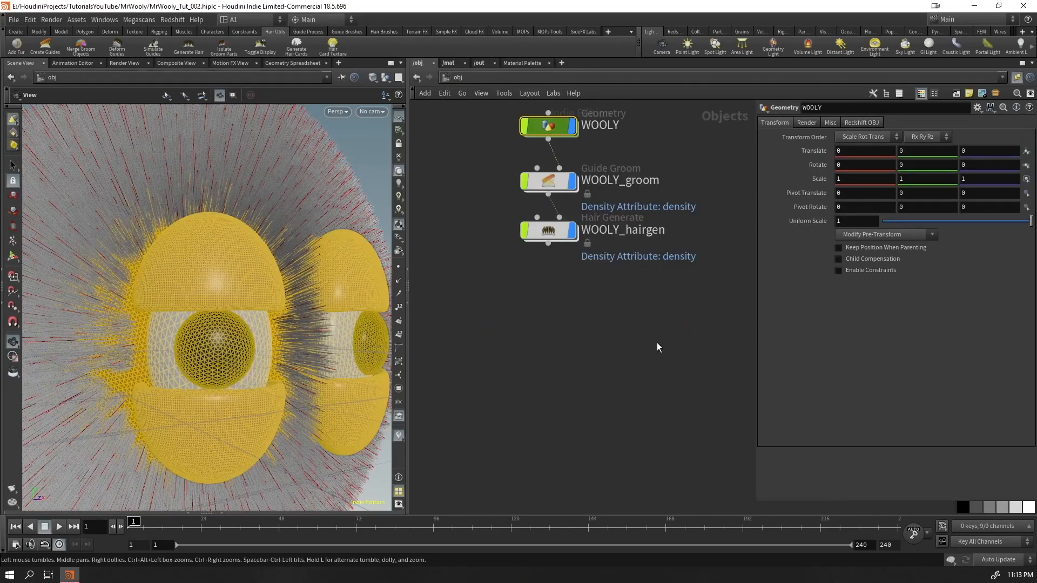
pyautogui.click(547, 229)
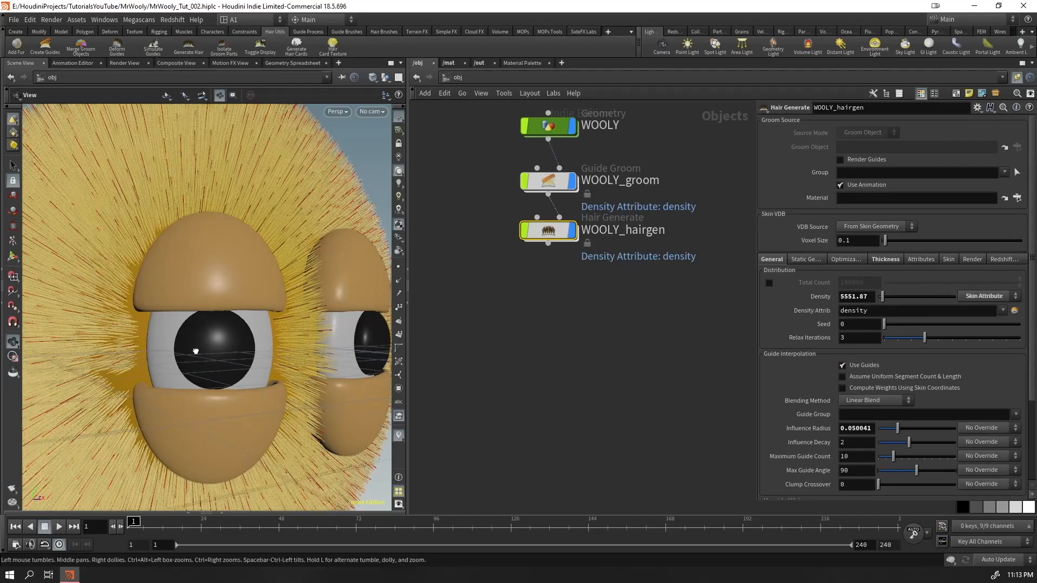
pyautogui.moveTo(201, 352); pyautogui.dragTo(270, 351)
pyautogui.press('Return')
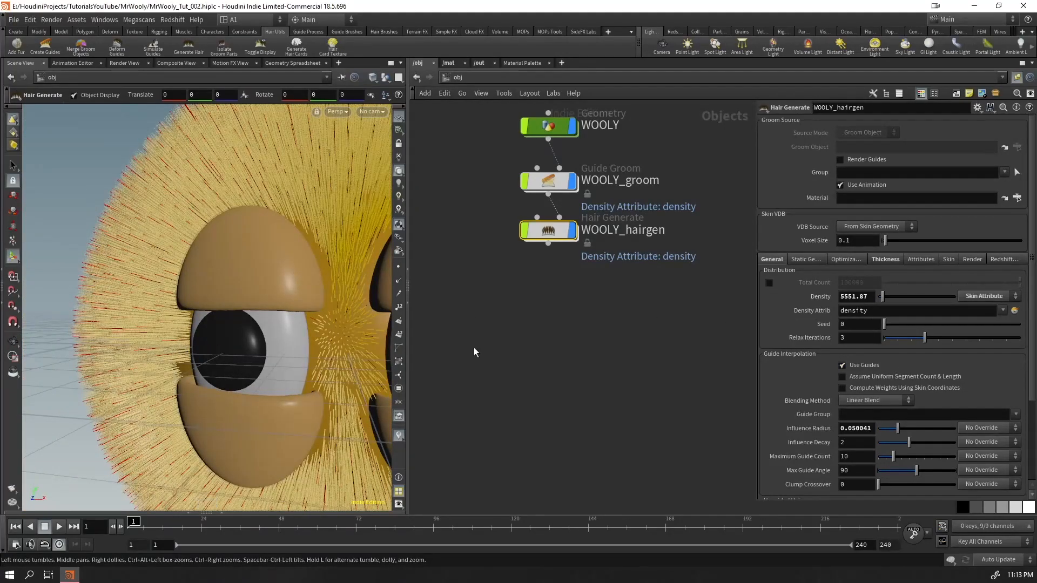
pyautogui.click(1014, 311)
pyautogui.moveTo(360, 302); pyautogui.dragTo(290, 358)
# Delete the paint_density node feeding the SKIN output inside WOOLY_groom's groom network
pyautogui.click(556, 126)
pyautogui.press('Return')
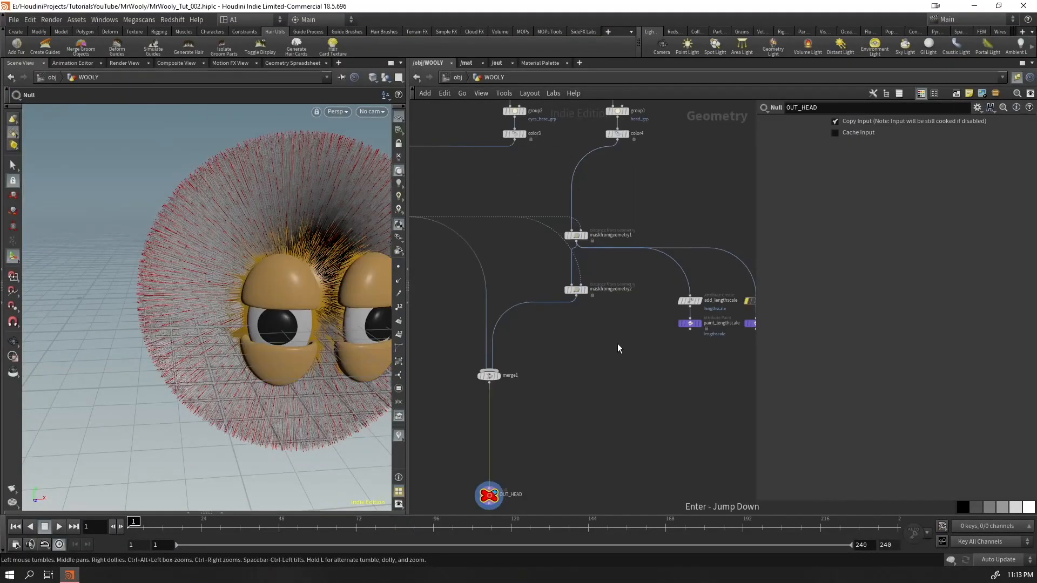
pyautogui.moveTo(653, 408); pyautogui.dragTo(685, 416, button='middle')
pyautogui.click(453, 77)
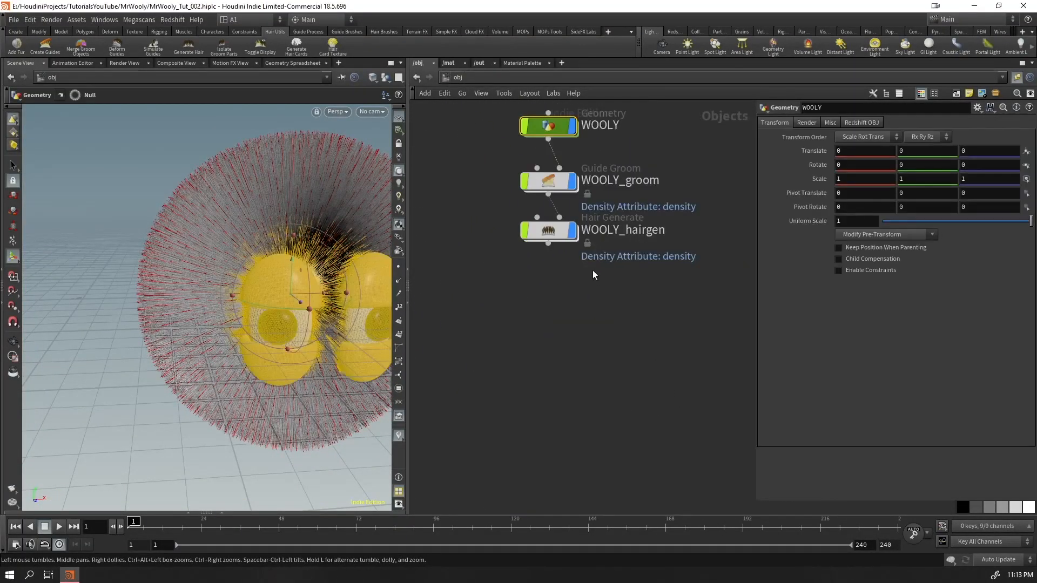
pyautogui.click(537, 231)
pyautogui.press('Return')
pyautogui.press('u')
pyautogui.click(552, 183)
pyautogui.press('Return')
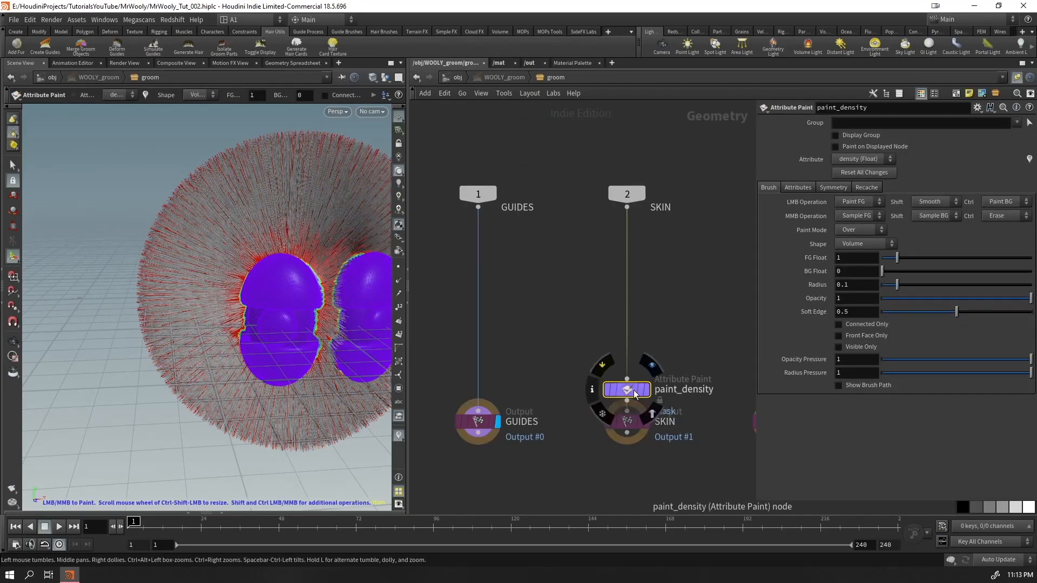
pyautogui.moveTo(626, 389); pyautogui.dragTo(625, 320)
pyautogui.press('Delete')
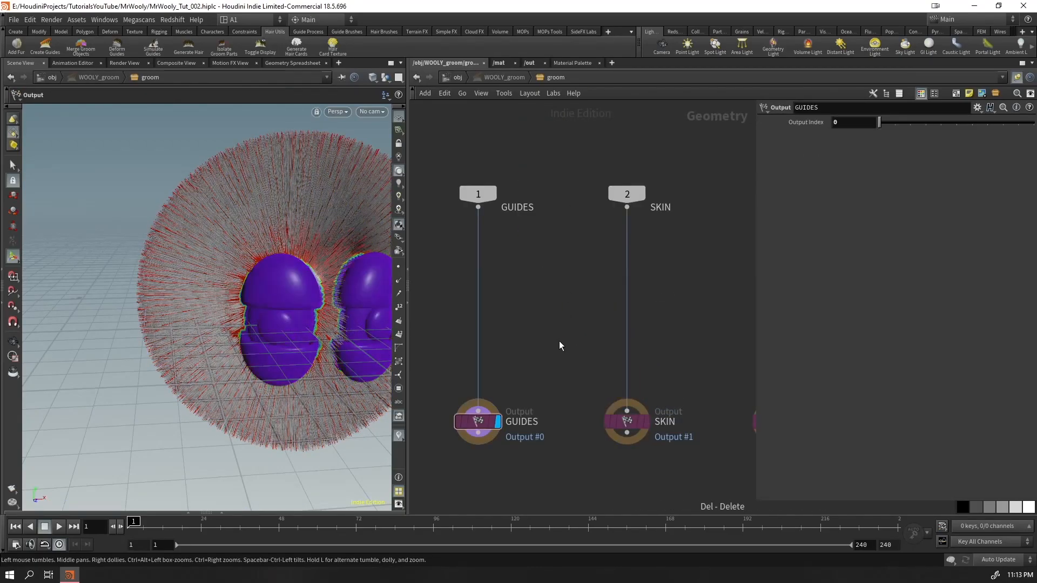
# Return to the object level and set WOOLY_groom's guide density to 350
pyautogui.keyDown('alt'); pyautogui.moveTo(259, 307); pyautogui.dragTo(350, 295); pyautogui.keyUp('alt')
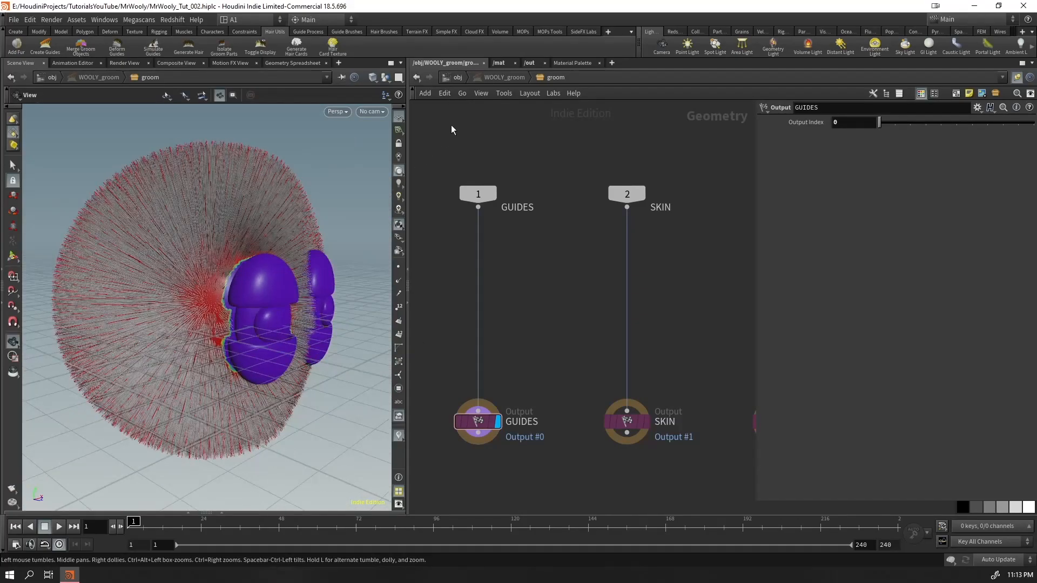
pyautogui.click(457, 77)
pyautogui.scroll(5, 229, 297)
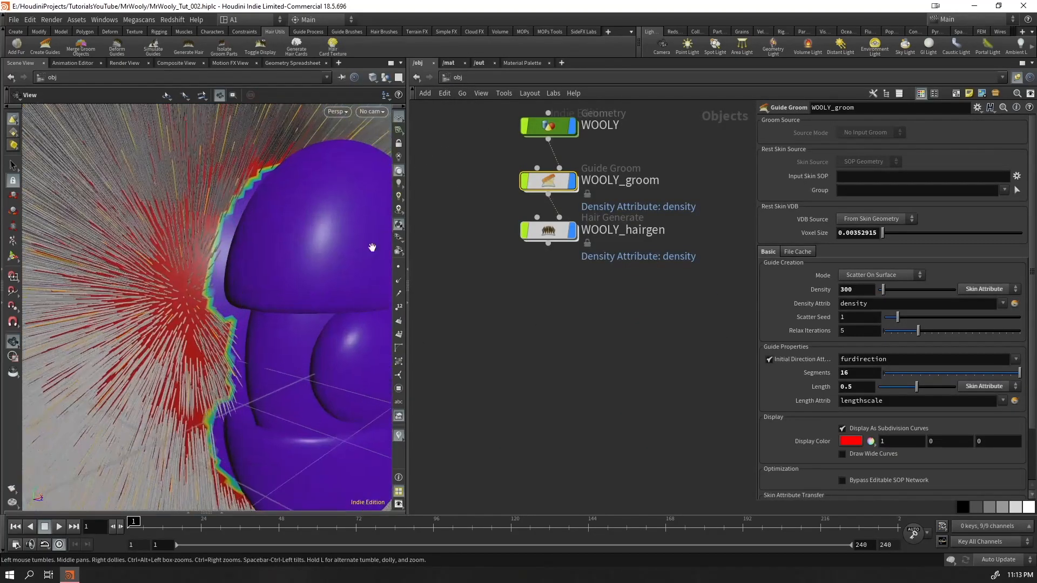
pyautogui.moveTo(228, 297); pyautogui.dragTo(196, 271)
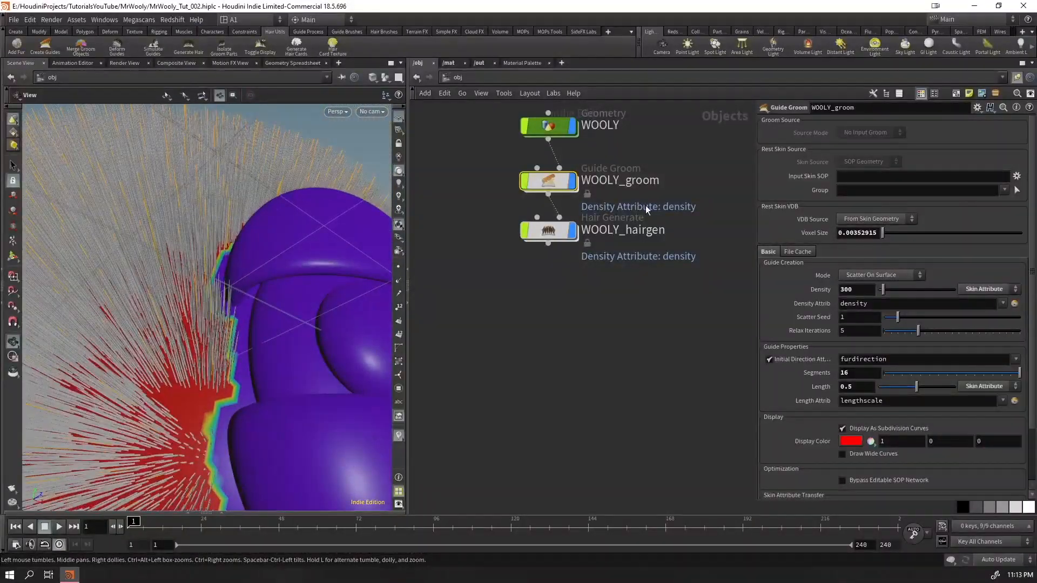
pyautogui.doubleClick(858, 284)
pyautogui.write('350')
pyautogui.press('Return')
pyautogui.moveTo(265, 372); pyautogui.dragTo(229, 379)
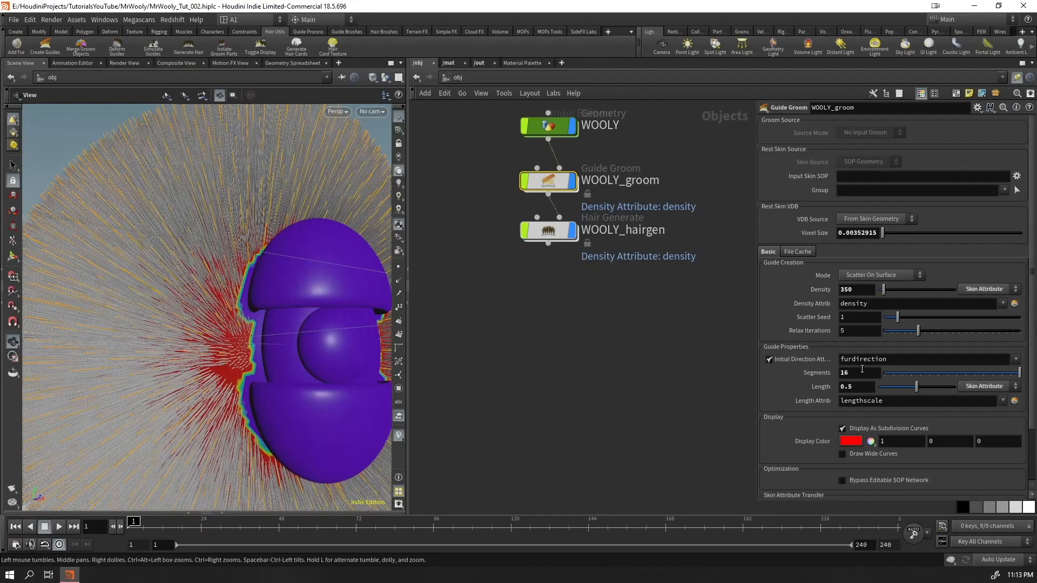
# Set WOOLY_hairgen's density to 4930 and try a larger Influence Radius
pyautogui.click(549, 233)
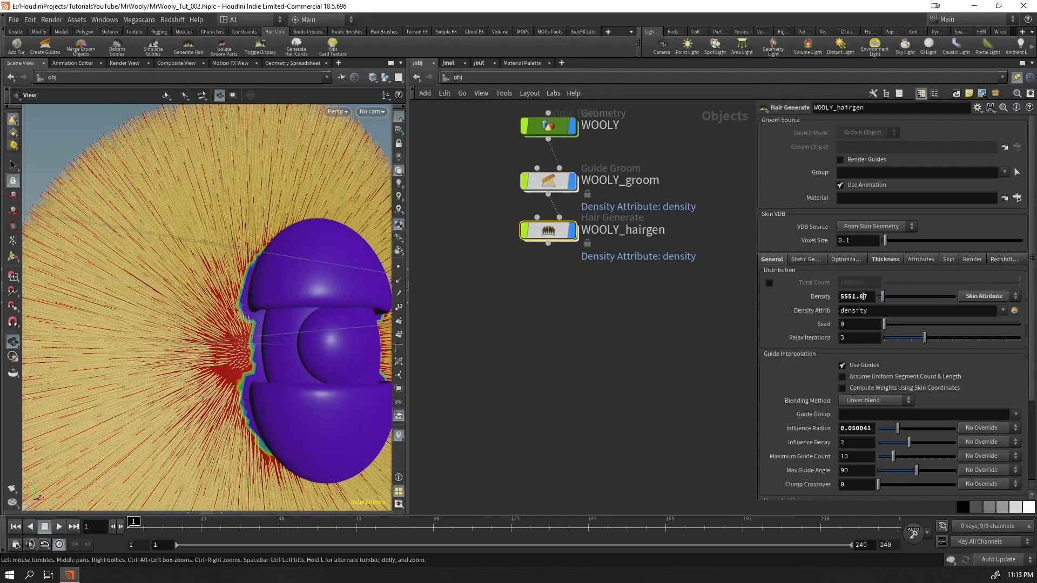
pyautogui.moveTo(880, 297)
pyautogui.mouseDown()
pyautogui.moveTo(902, 297)
pyautogui.moveTo(882, 298)
pyautogui.mouseUp()
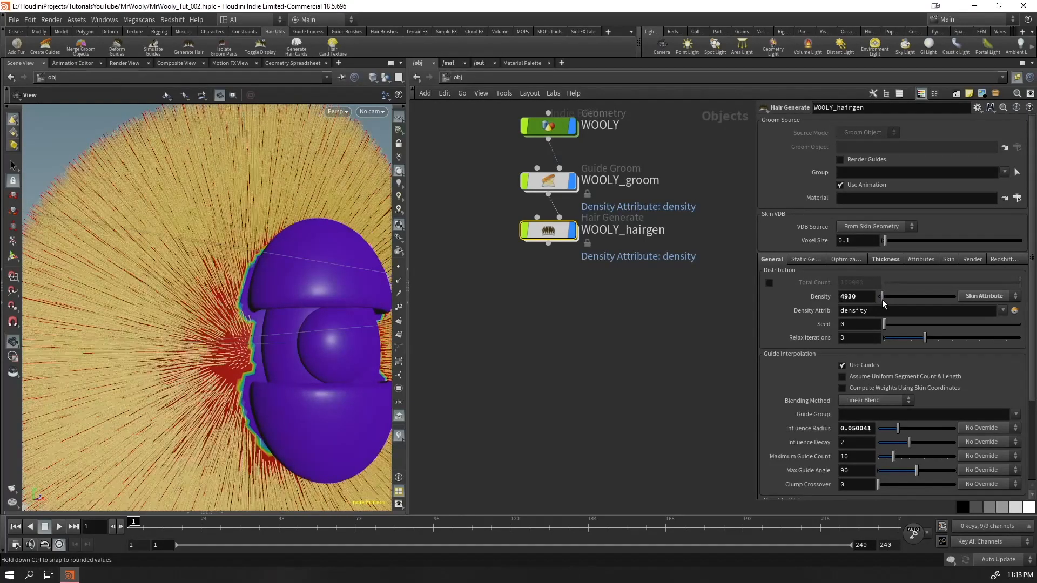
pyautogui.moveTo(854, 428); pyautogui.dragTo(872, 428)
pyautogui.write('65')
pyautogui.press('Return')
pyautogui.click(870, 430)
pyautogui.press('Return')
# Raise WOOLY_hairgen's Influence Radius to 1.47 and check the fur around and between the eyes
pyautogui.moveTo(268, 361); pyautogui.dragTo(240, 346)
pyautogui.moveTo(239, 346); pyautogui.dragTo(479, 239, button='right')
pyautogui.moveTo(286, 317); pyautogui.dragTo(324, 303)
pyautogui.moveTo(859, 434); pyautogui.dragTo(934, 424, button='middle')
pyautogui.moveTo(220, 331); pyautogui.dragTo(203, 349)
pyautogui.moveTo(274, 234); pyautogui.dragTo(302, 221)
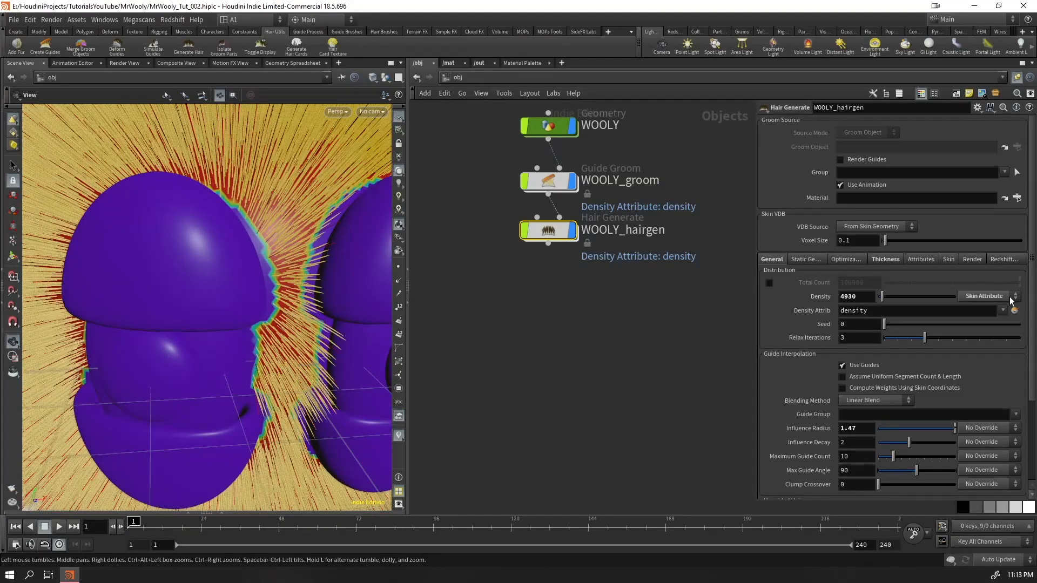
# Set WOOLY_hairgen's density override to No Override and check the hair over the eye area
pyautogui.click(1012, 297)
pyautogui.click(990, 306)
pyautogui.moveTo(248, 288); pyautogui.dragTo(222, 276)
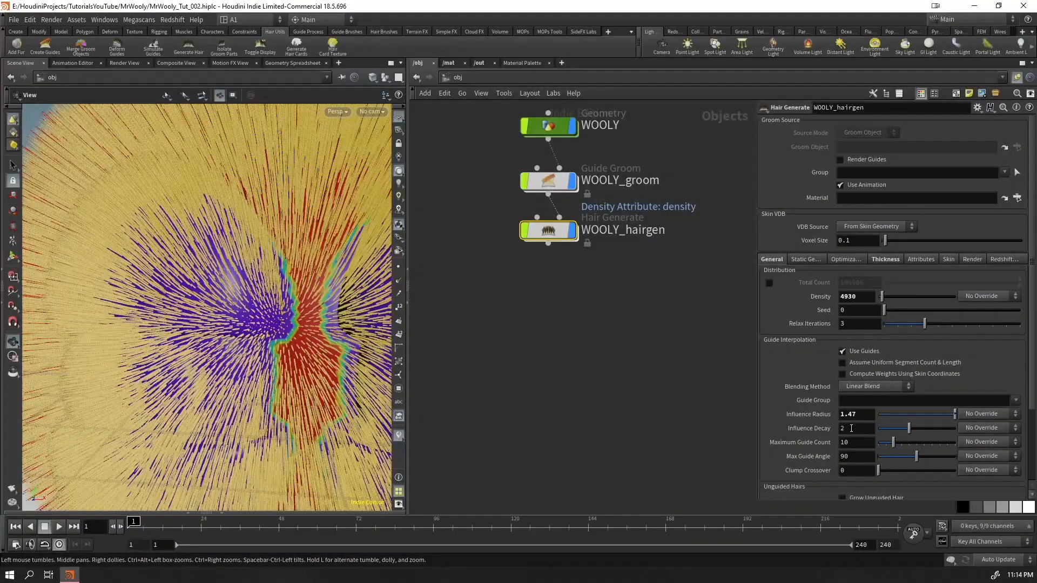
# Set WOOLY_hairgen's Influence Radius to 0.15 and inspect the hair around the eyelids
pyautogui.moveTo(855, 419); pyautogui.dragTo(801, 424, button='middle')
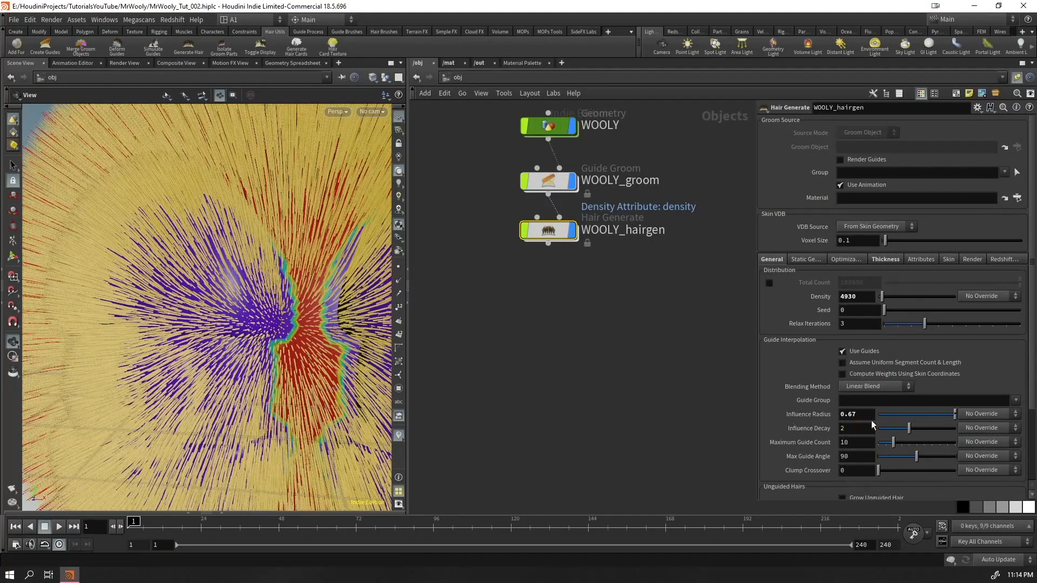
pyautogui.write('0.15')
pyautogui.press('Return')
pyautogui.moveTo(244, 298); pyautogui.dragTo(213, 319)
pyautogui.moveTo(213, 319); pyautogui.dragTo(377, 291, button='right')
pyautogui.moveTo(377, 291); pyautogui.dragTo(292, 176)
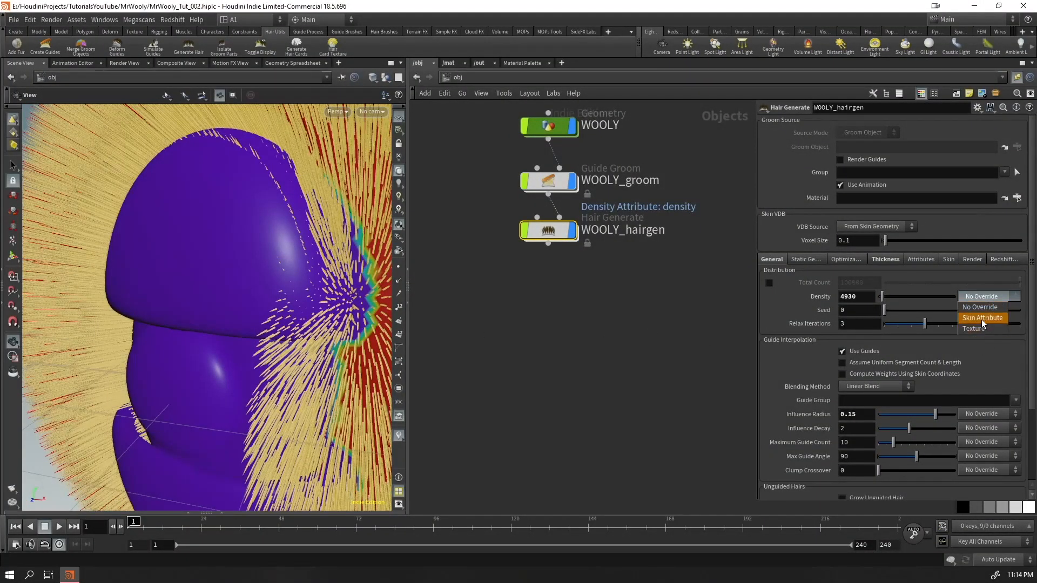
# Switch WOOLY_hairgen's density override back to Skin Attribute and check the fur around both eyes
pyautogui.click(982, 319)
pyautogui.moveTo(264, 268); pyautogui.dragTo(271, 333, button='right')
pyautogui.moveTo(270, 333); pyautogui.dragTo(288, 325)
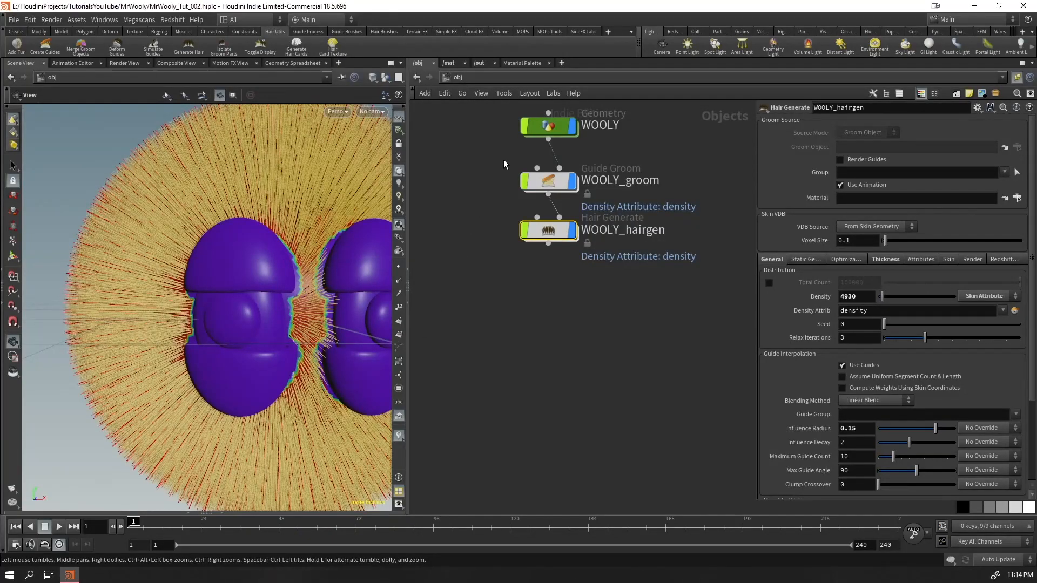
# In the WOOLY network, move maskfromgeometry1's remap ramp points to about 0.025 and 0.073 to soften the density falloff around the eyes
pyautogui.click(547, 181)
pyautogui.click(548, 124)
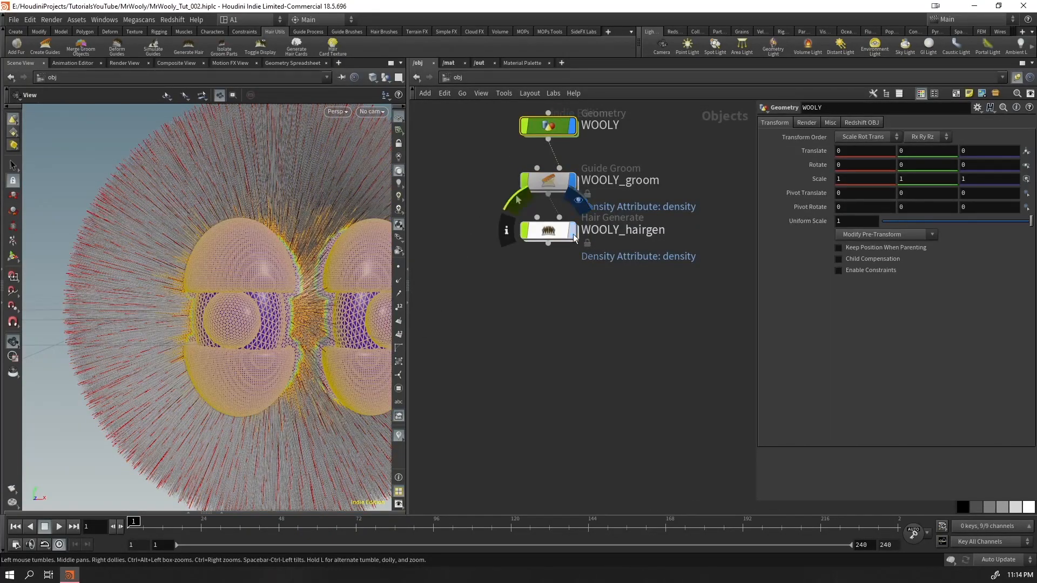
pyautogui.press('Return')
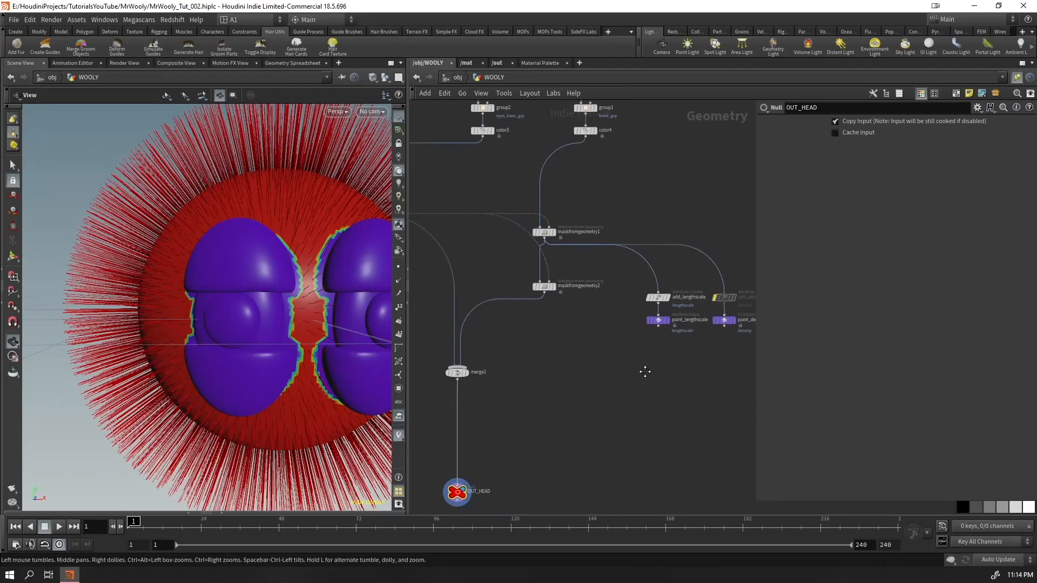
pyautogui.scroll(3, 644, 370)
pyautogui.click(539, 172)
pyautogui.moveTo(800, 292); pyautogui.dragTo(809, 296)
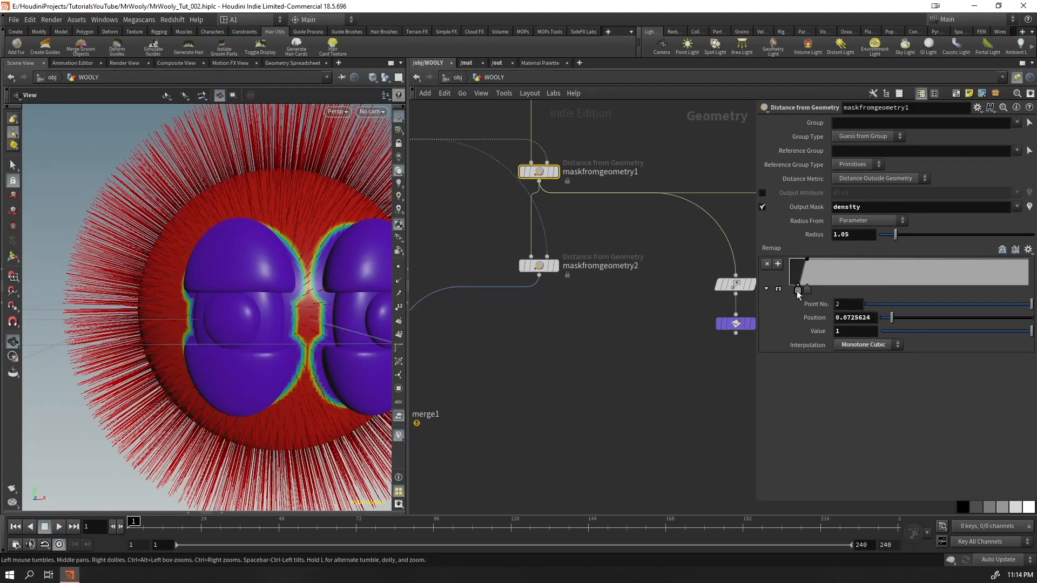
pyautogui.moveTo(799, 289); pyautogui.dragTo(794, 293)
pyautogui.moveTo(315, 277); pyautogui.dragTo(340, 259)
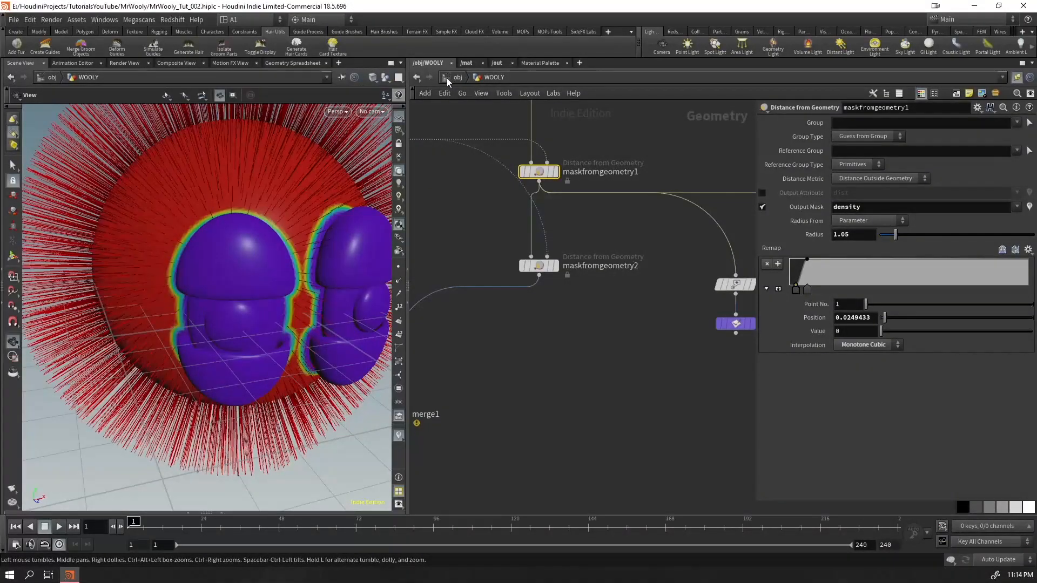
# Return to the object level and examine the generated hair around and between the eyes from several angles
pyautogui.click(447, 78)
pyautogui.moveTo(594, 359); pyautogui.dragTo(532, 206)
pyautogui.moveTo(282, 318); pyautogui.dragTo(182, 357)
pyautogui.scroll(5, 284, 284)
pyautogui.scroll(-4, 297, 294)
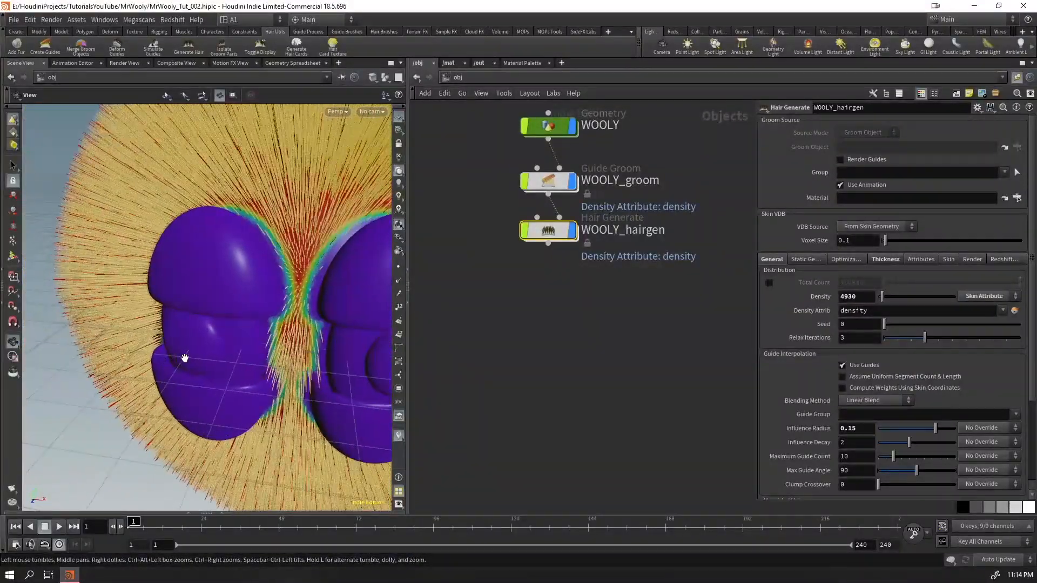
pyautogui.scroll(5, 262, 352)
pyautogui.moveTo(261, 351); pyautogui.dragTo(378, 324)
pyautogui.scroll(-5, 159, 401)
pyautogui.moveTo(159, 401); pyautogui.dragTo(133, 412)
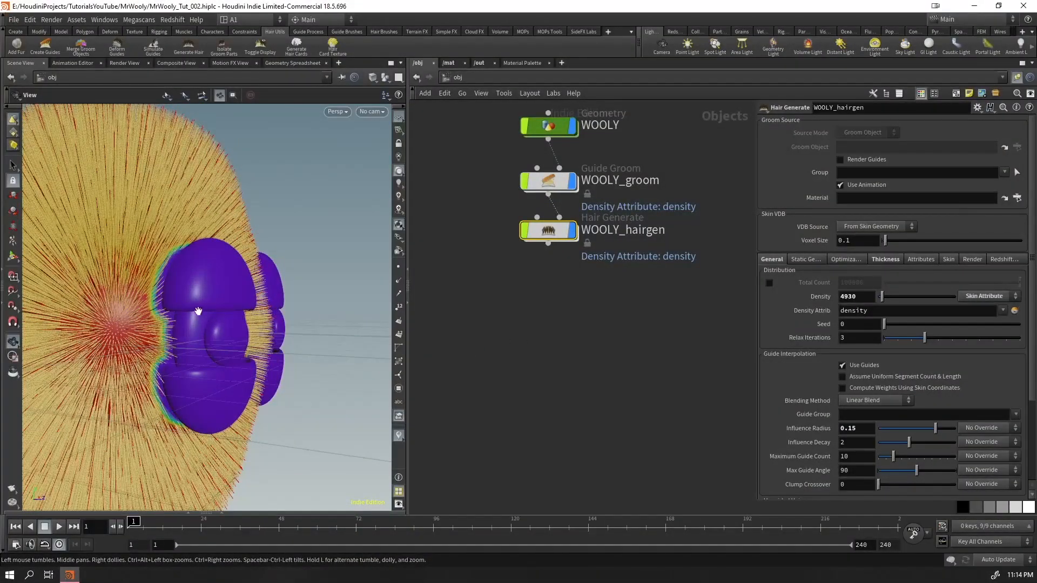
pyautogui.moveTo(198, 311); pyautogui.dragTo(232, 307)
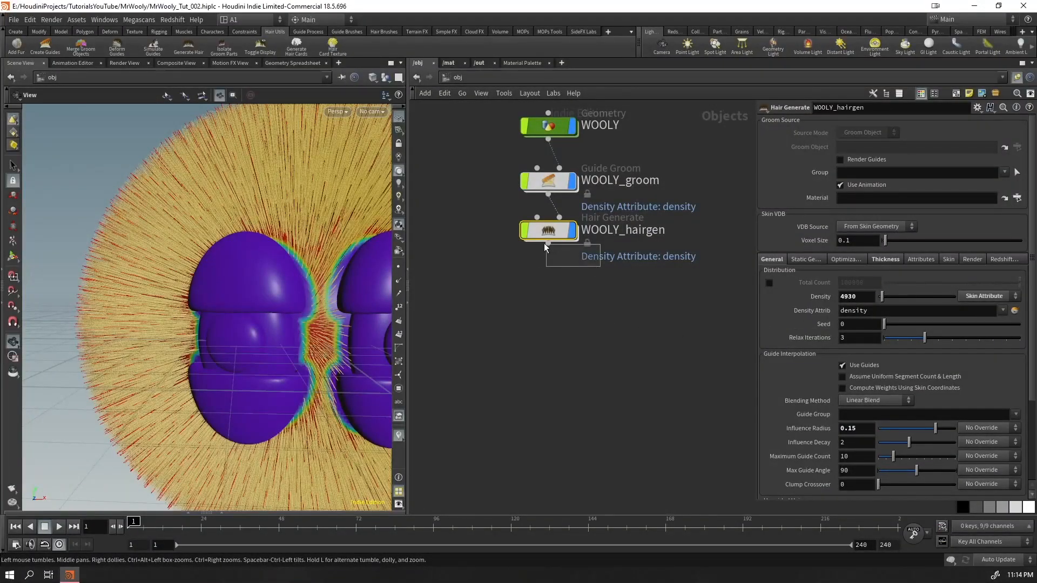
# Set WOOLY_hairgen's density to 5000 and hide the generated hair in the viewport
pyautogui.doubleClick(853, 297)
pyautogui.write('5000')
pyautogui.press('Return')
pyautogui.moveTo(695, 406); pyautogui.dragTo(641, 411, button='middle')
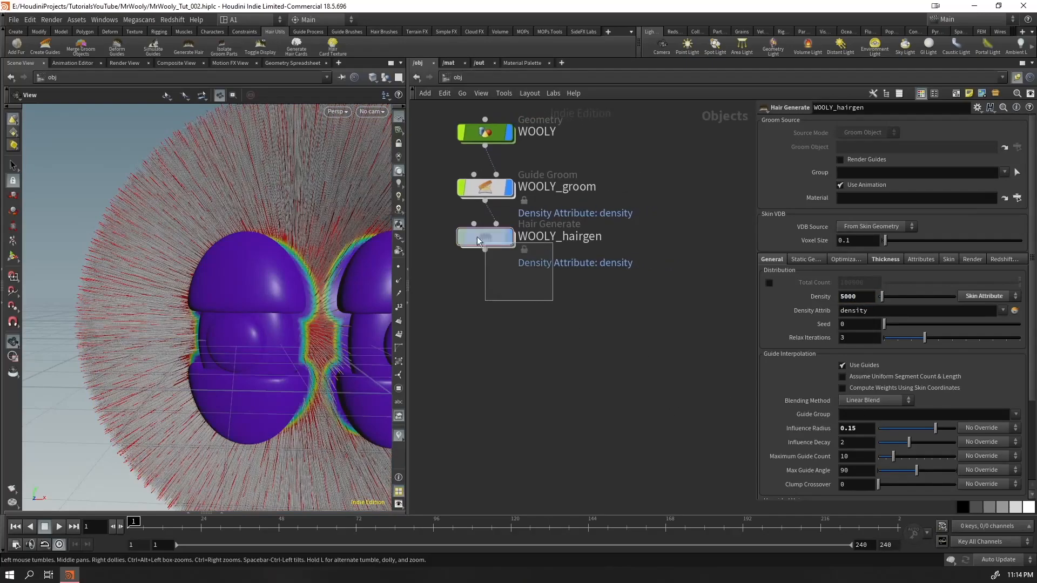
pyautogui.click(505, 238)
pyautogui.moveTo(506, 237); pyautogui.dragTo(558, 294, button='middle')
pyautogui.click(558, 294)
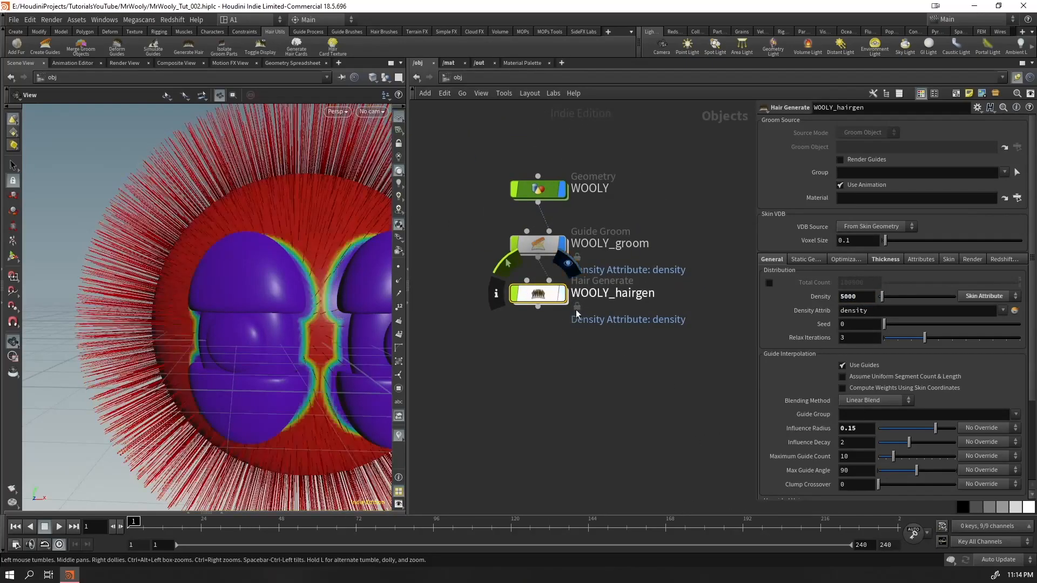
# Save the scene and turn off the density color visualization in the viewport
pyautogui.click(532, 246)
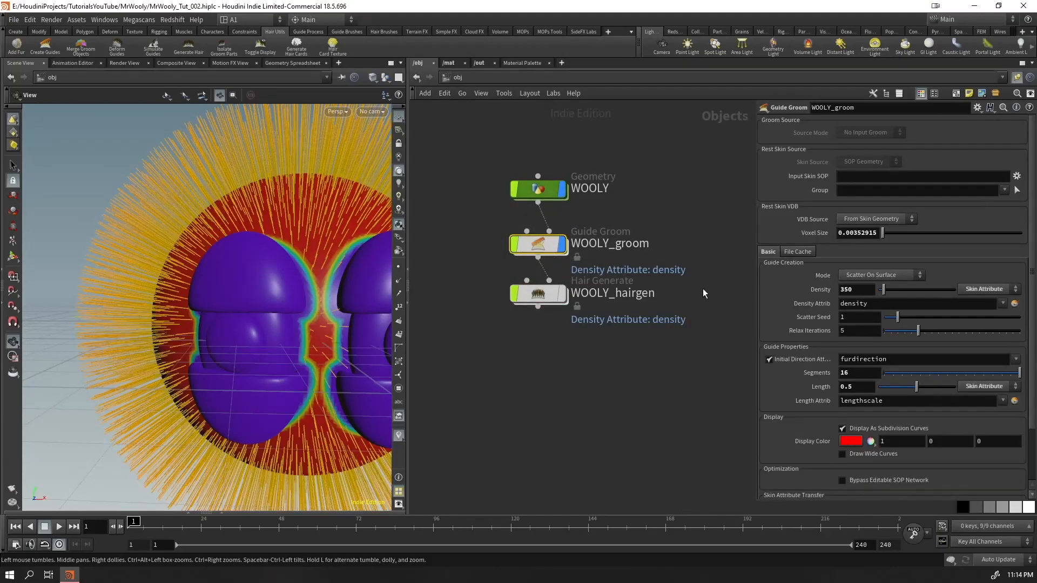
pyautogui.hotkey('ctrl', 's')
pyautogui.click(399, 437)
pyautogui.click(402, 400)
pyautogui.click(402, 401)
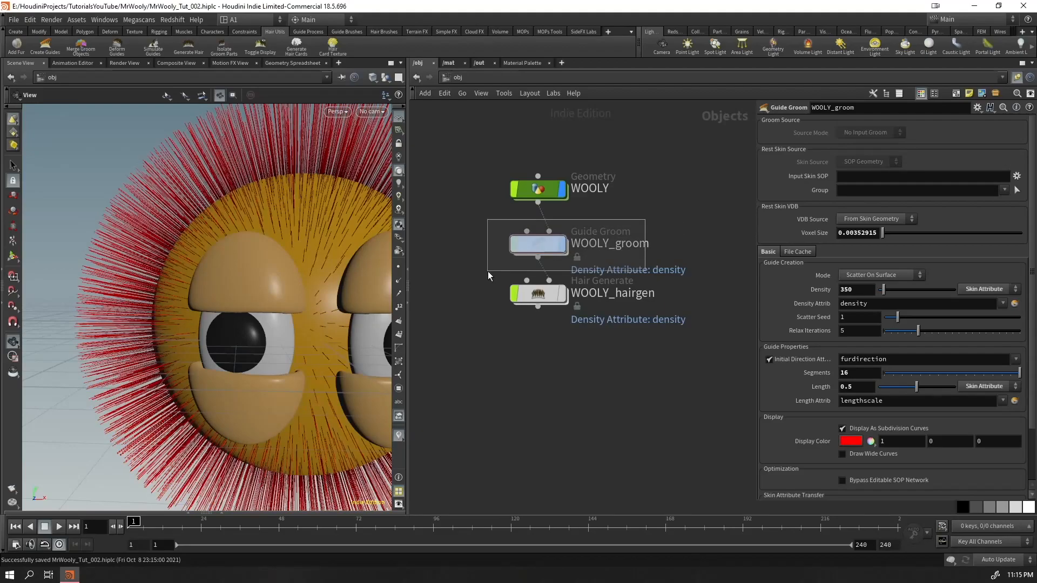
# Enter WOOLY_groom's groom network and save the scene
pyautogui.doubleClick(524, 252)
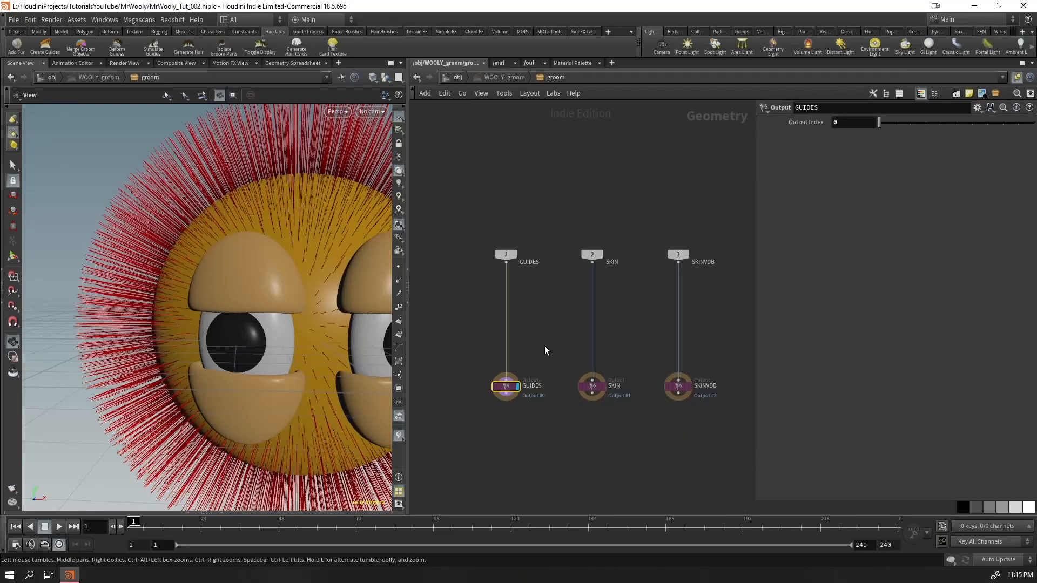
pyautogui.hotkey('ctrl', 's')
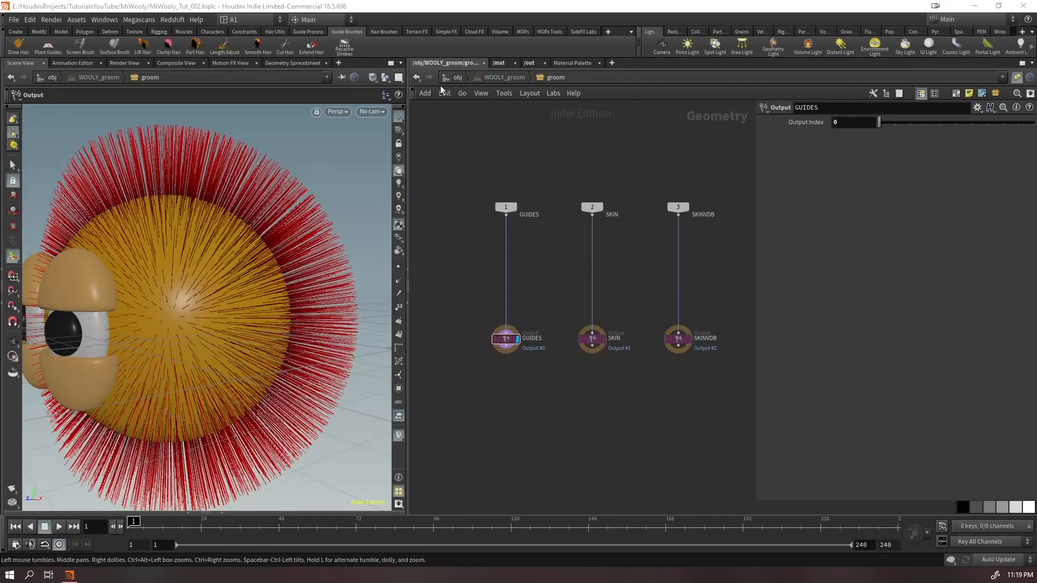
# Return to the object level and reduce WOOLY_groom's guide density to 200
pyautogui.click(457, 77)
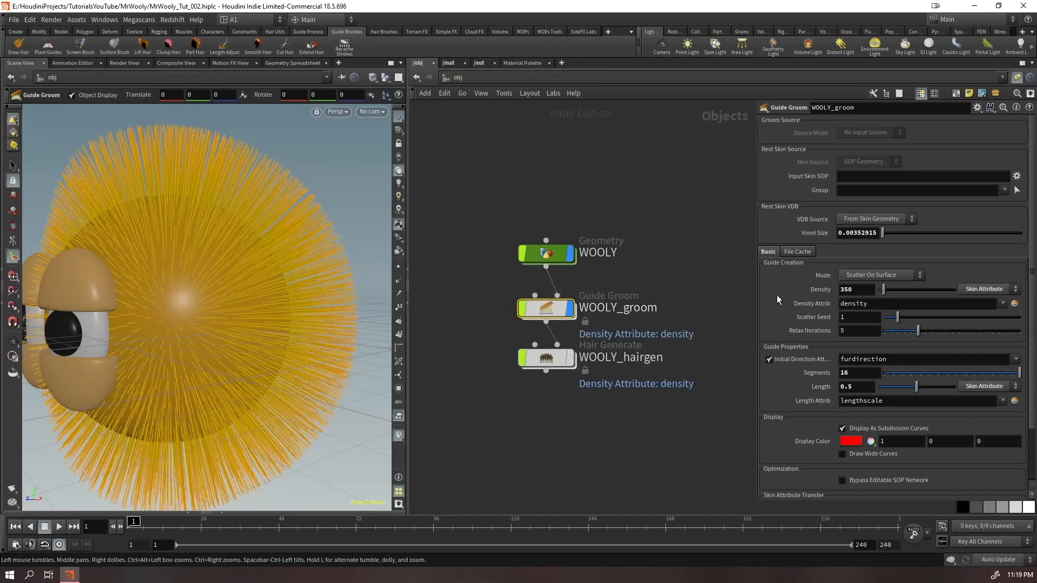
pyautogui.doubleClick(864, 291)
pyautogui.write('200')
pyautogui.press('Return')
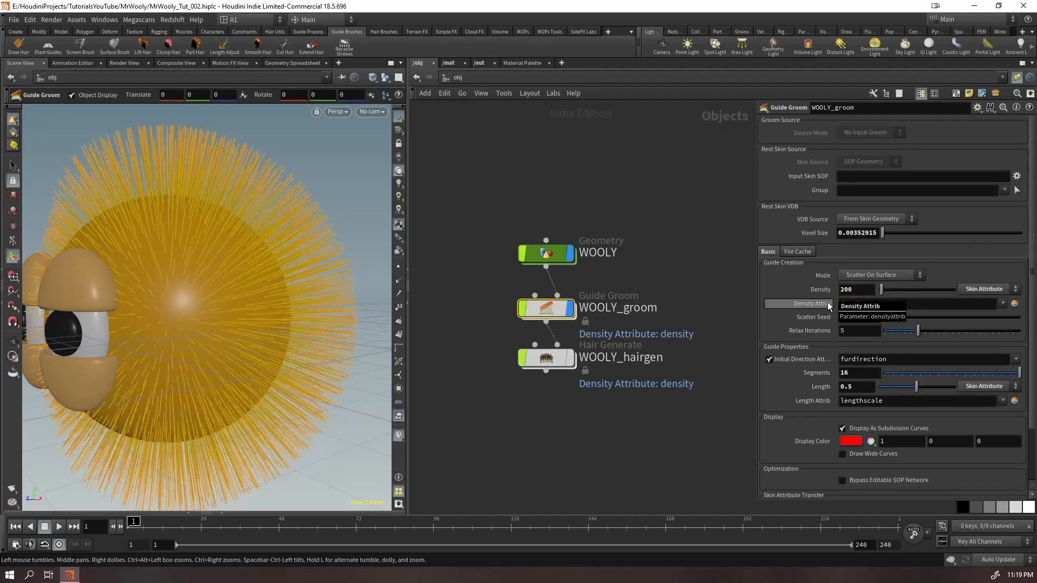
pyautogui.press('Escape')
pyautogui.moveTo(221, 299); pyautogui.dragTo(267, 344)
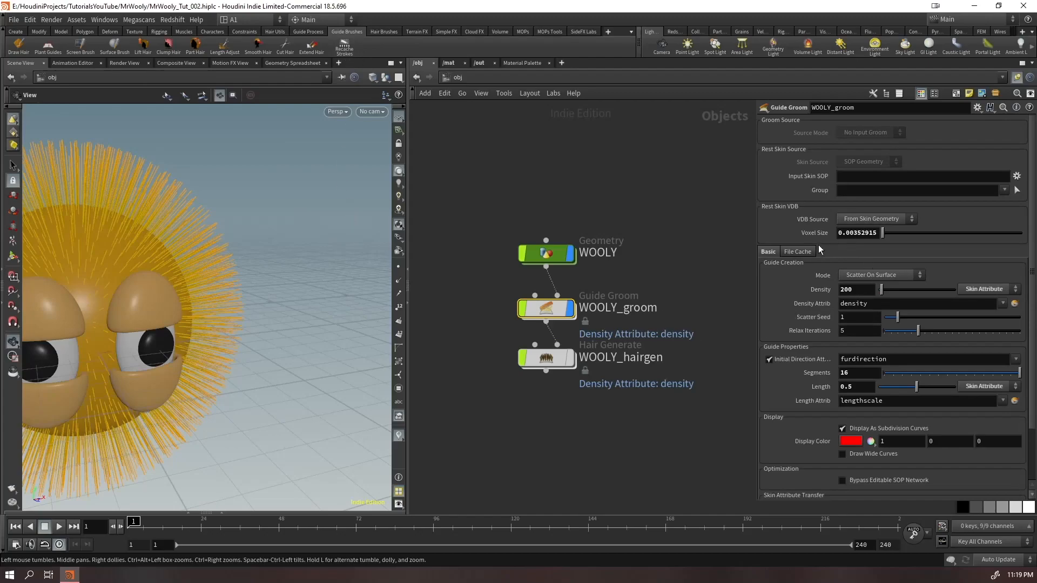
# Set the rest skin VDB voxel size of WOOLY_groom to 0.01
pyautogui.doubleClick(850, 234)
pyautogui.write('0.01')
pyautogui.press('Return')
pyautogui.moveTo(285, 280); pyautogui.dragTo(229, 277)
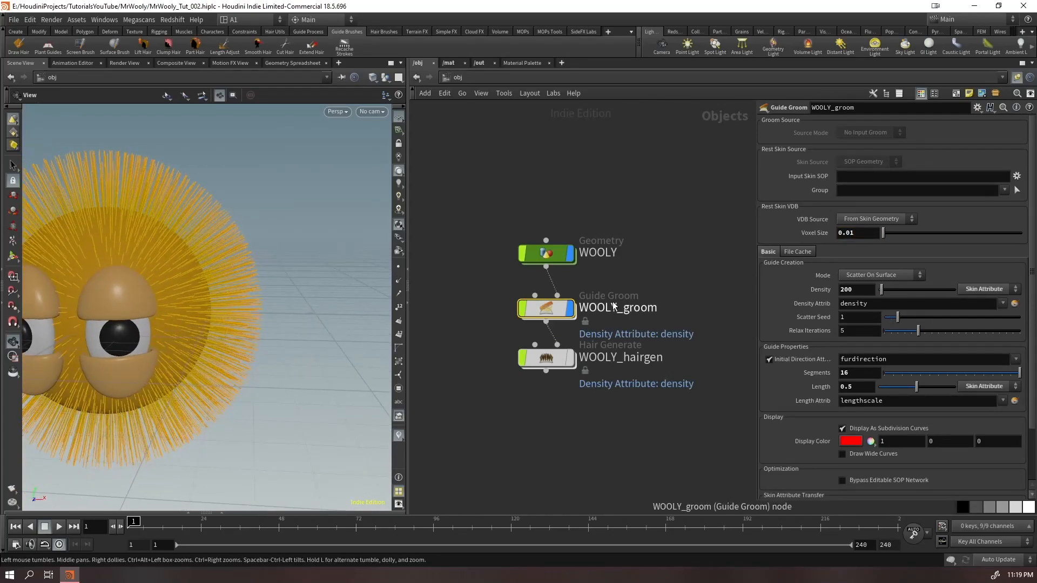
# Enter WOOLY_groom's groom network, attach a Null to the SKINVDB input and display it to inspect the skin VDB
pyautogui.press('Return')
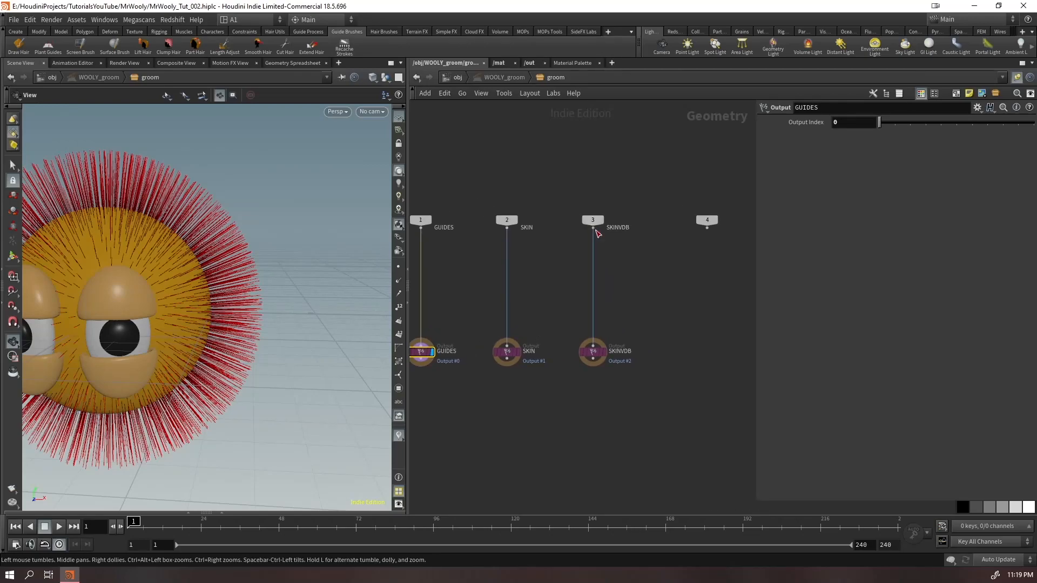
pyautogui.click(595, 229)
pyautogui.press('Tab')
pyautogui.write('nul')
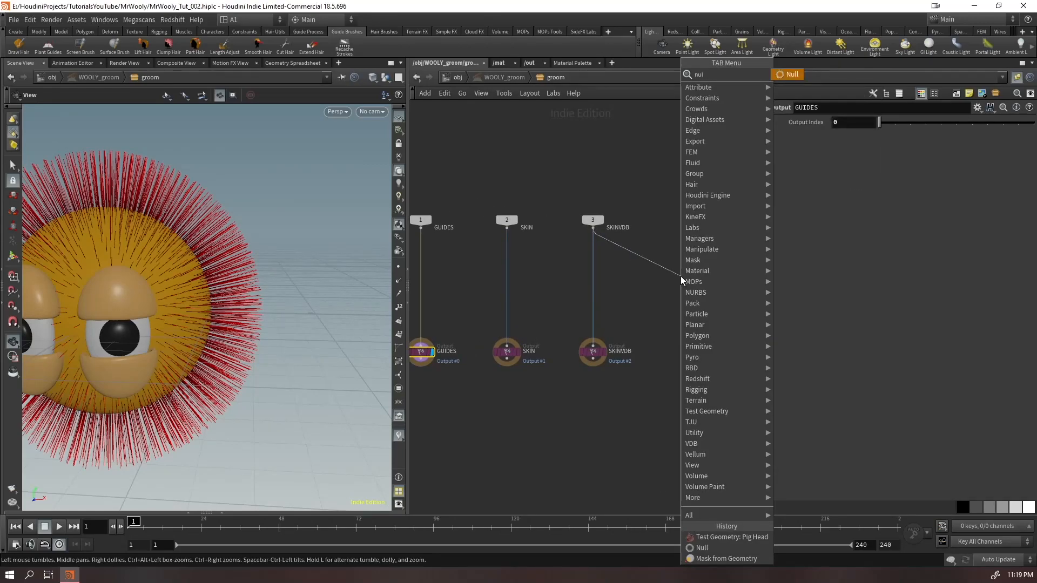
pyautogui.press('Return')
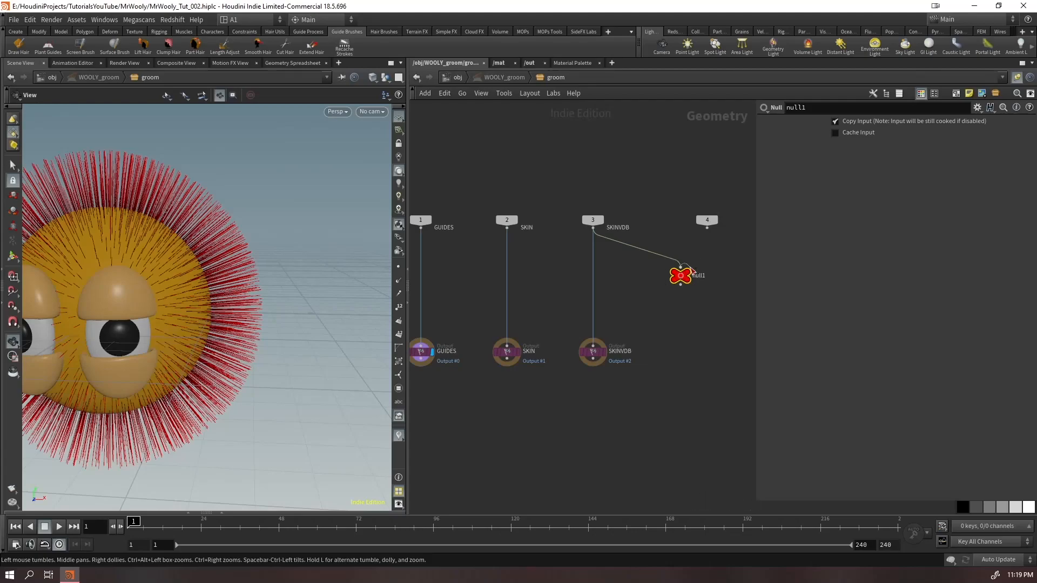
pyautogui.click(689, 268)
pyautogui.click(689, 274)
pyautogui.click(689, 273)
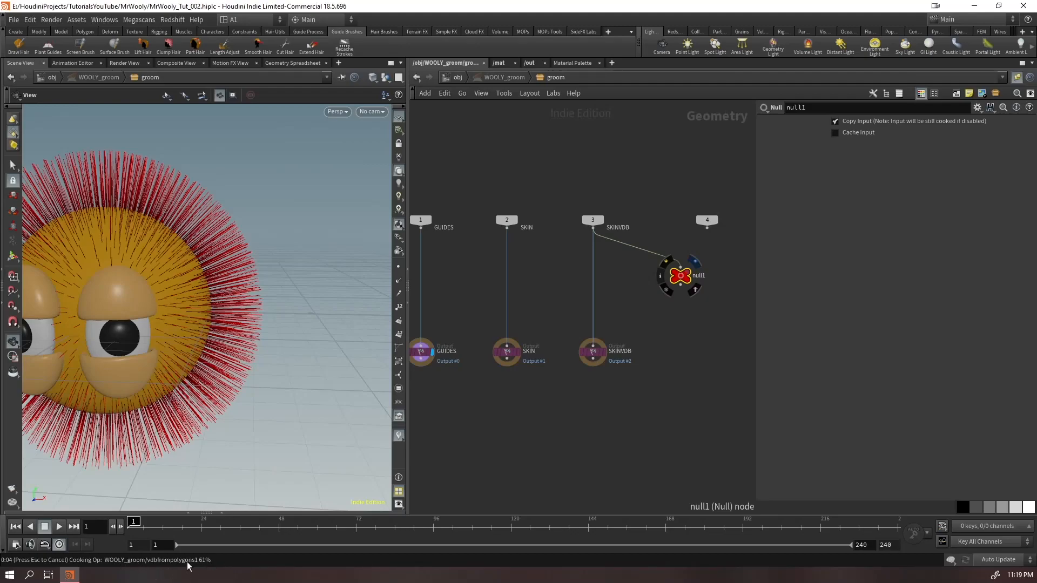
pyautogui.moveTo(137, 297); pyautogui.dragTo(37, 287)
pyautogui.moveTo(178, 324); pyautogui.dragTo(242, 335, button='right')
pyautogui.moveTo(242, 334); pyautogui.dragTo(349, 306)
pyautogui.moveTo(350, 306); pyautogui.dragTo(220, 354, button='right')
pyautogui.moveTo(220, 354); pyautogui.dragTo(260, 229)
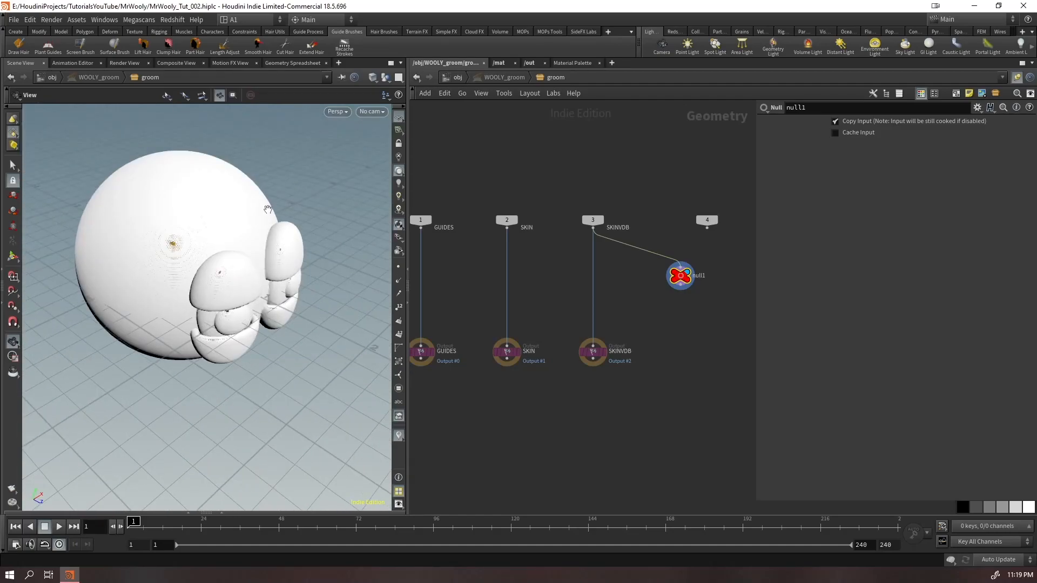
# Return to the object level, try a different rest skin VDB voxel size on WOOLY_groom, and inspect the VDB in the groom network
pyautogui.click(456, 80)
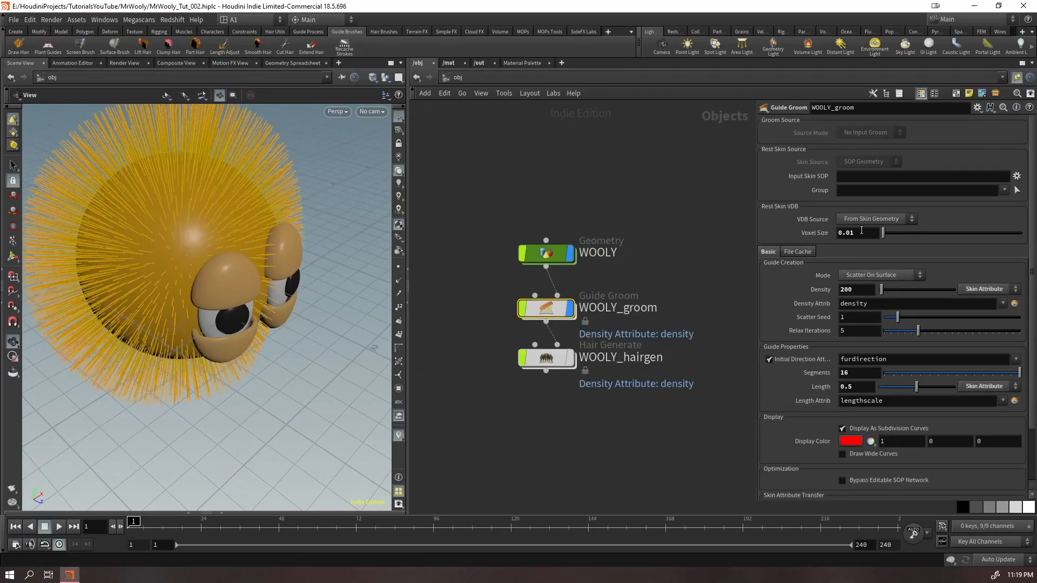
pyautogui.write('25')
pyautogui.press('Return')
# Return to the object level and readjust WOOLY_groom's rest skin VDB voxel size
pyautogui.press('Return')
pyautogui.moveTo(202, 274); pyautogui.dragTo(227, 248)
pyautogui.moveTo(226, 270); pyautogui.dragTo(260, 235, button='right')
pyautogui.click(458, 77)
pyautogui.click(863, 233)
pyautogui.press('BackSpace')
# Re-enter WOOLY_groom's groom network and delete the Null attached to the SKINVDB input
pyautogui.press('Return')
pyautogui.click(546, 306)
pyautogui.press('Return')
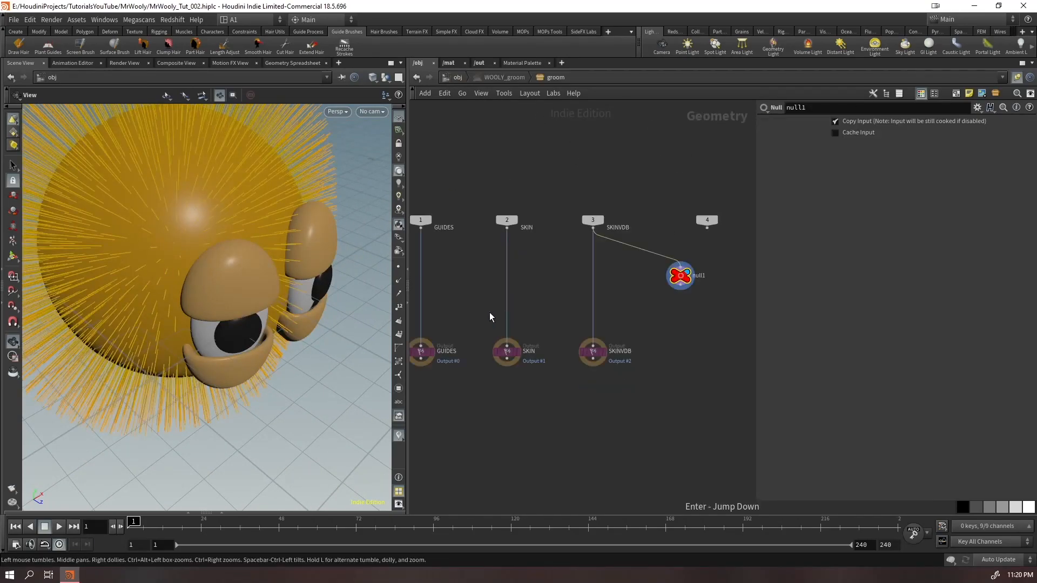
pyautogui.press('Delete')
pyautogui.moveTo(287, 255); pyautogui.dragTo(236, 239)
pyautogui.moveTo(504, 427); pyautogui.dragTo(604, 472, button='middle')
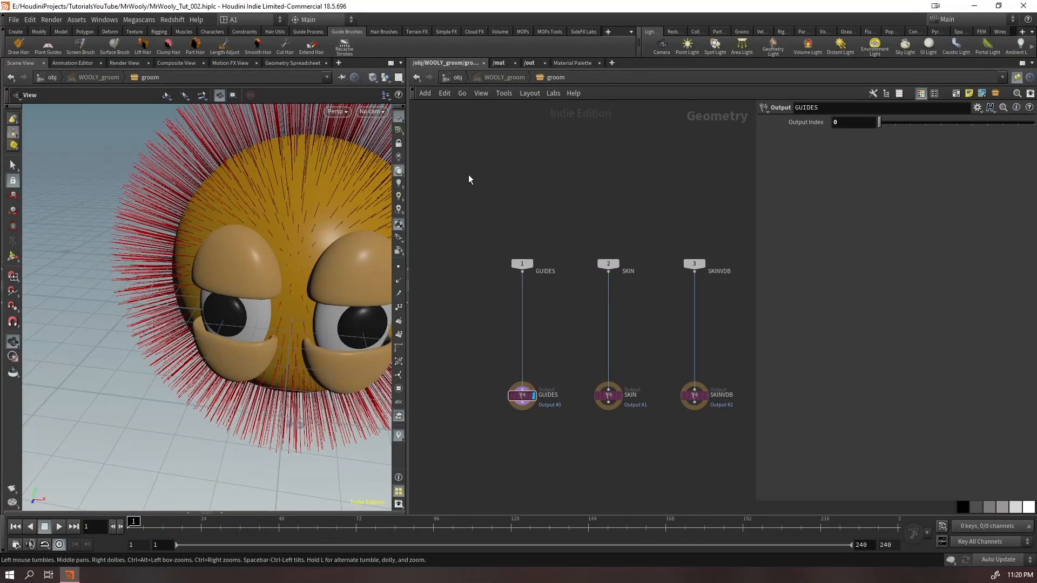
# Insert a Guide Initialize node between the groom inputs and the three outputs and align it in the network
pyautogui.moveTo(278, 213); pyautogui.dragTo(220, 238)
pyautogui.moveTo(220, 238); pyautogui.dragTo(176, 243, button='middle')
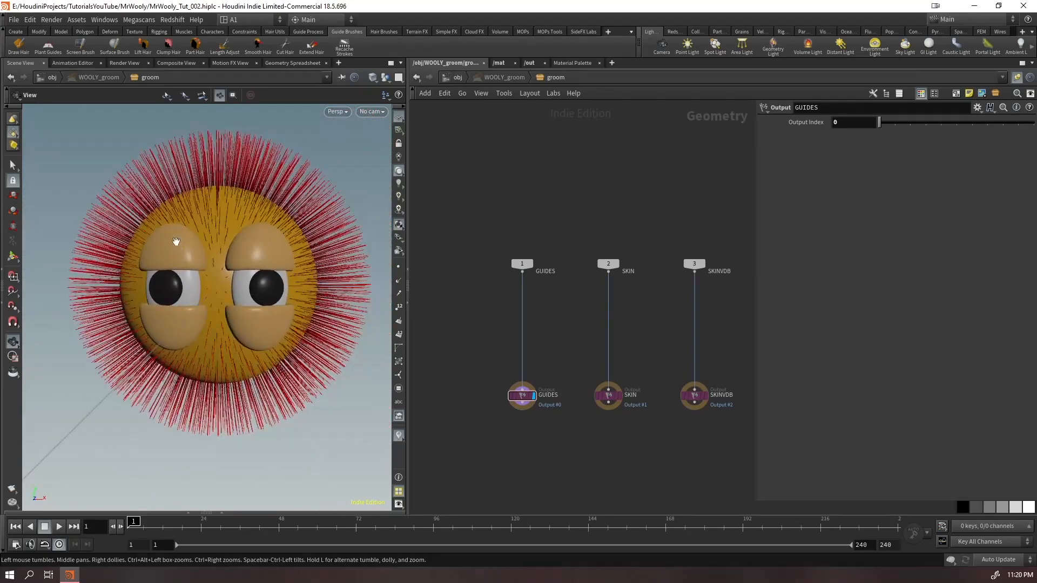
pyautogui.click(296, 31)
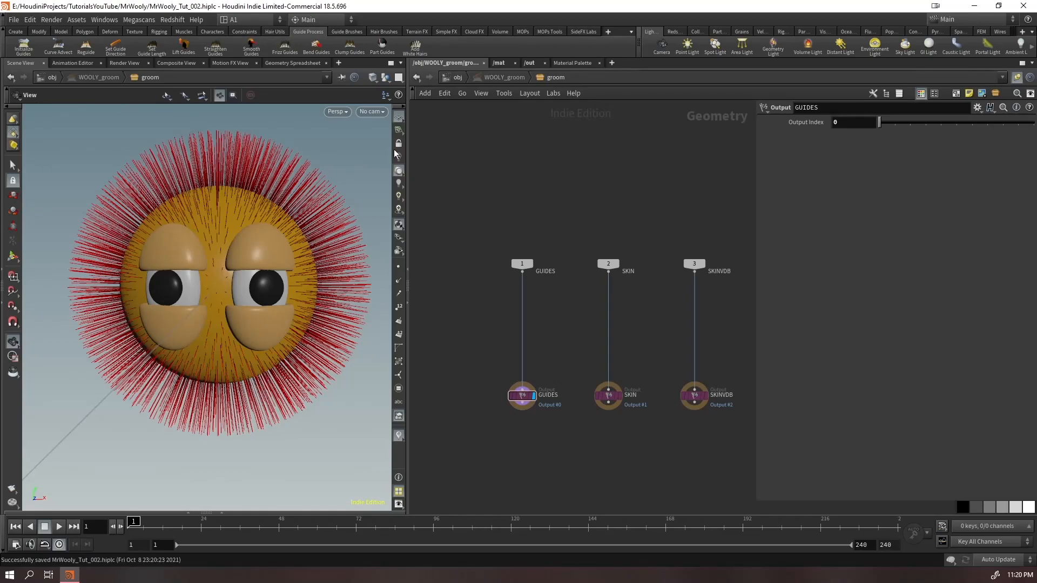
pyautogui.click(24, 48)
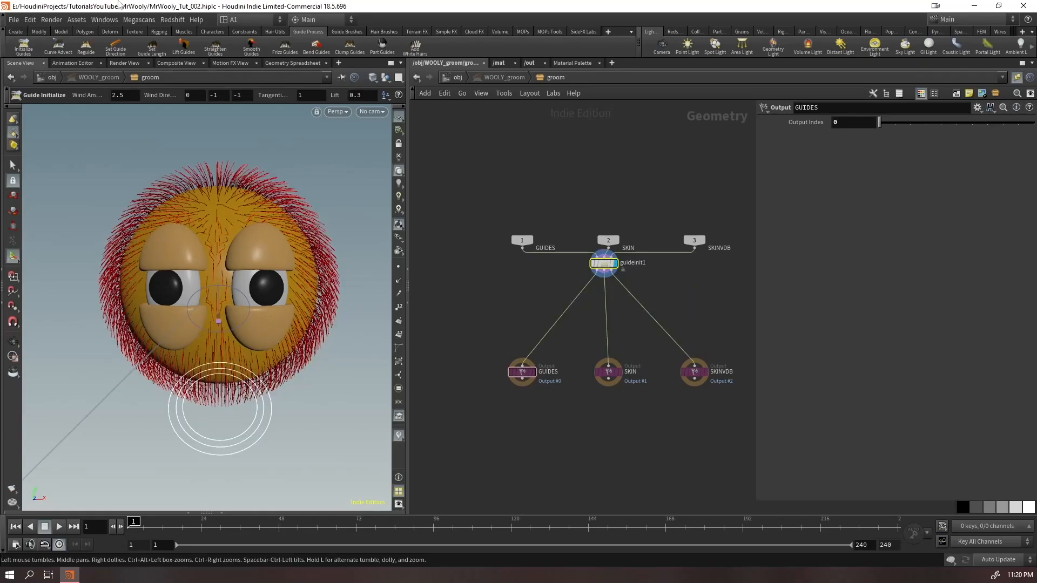
pyautogui.moveTo(611, 269); pyautogui.dragTo(616, 284)
pyautogui.press('Escape')
# Rotate the Guide Initialize wind direction to about 0.53, -0.84, -0.03 so the guides comb diagonally downward across the head
pyautogui.moveTo(225, 274); pyautogui.dragTo(186, 294)
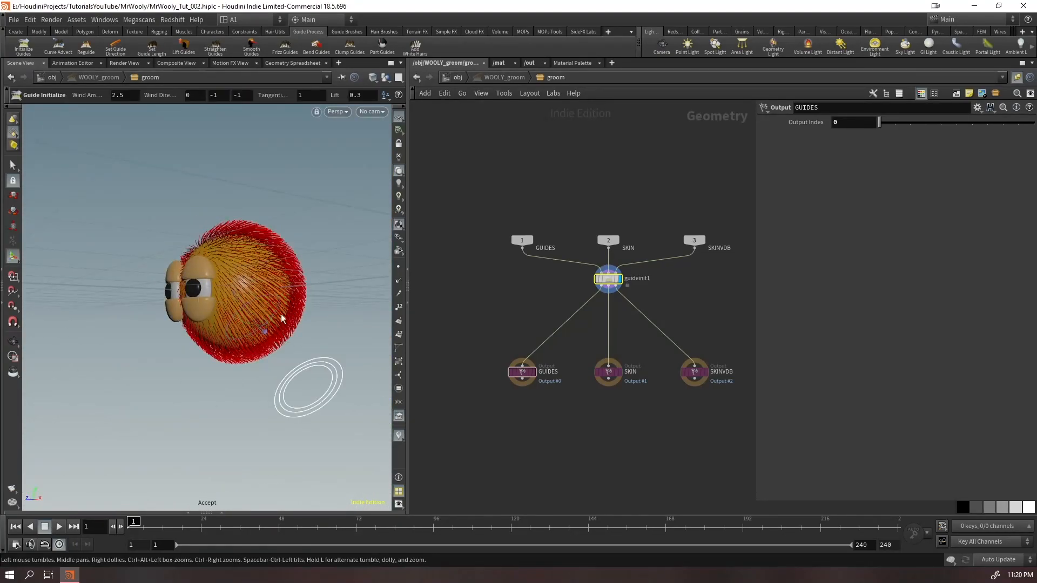
pyautogui.moveTo(270, 324); pyautogui.dragTo(181, 321)
pyautogui.keyDown('alt'); pyautogui.moveTo(231, 301); pyautogui.dragTo(311, 316, button='right'); pyautogui.keyUp('alt')
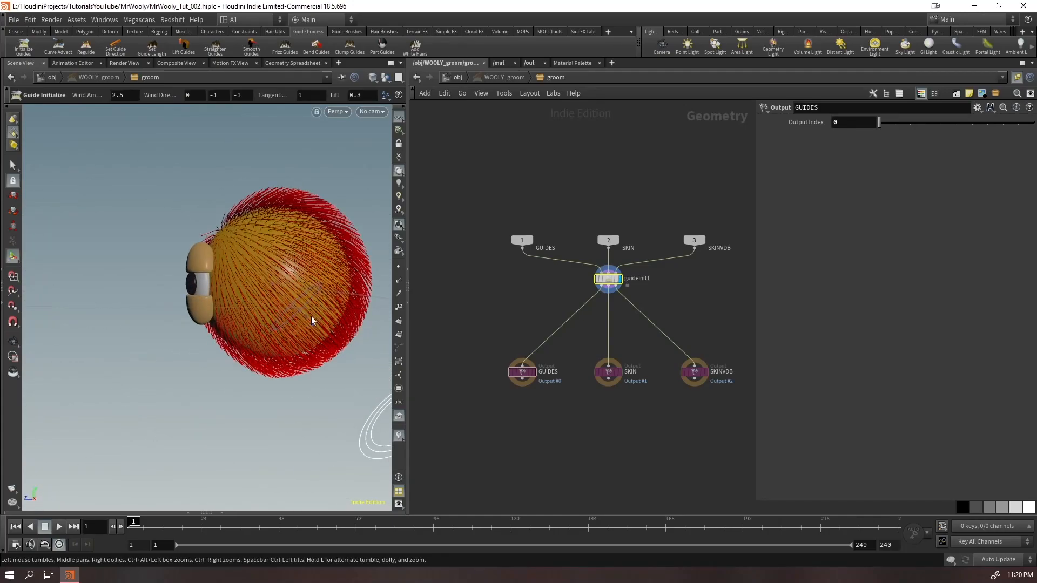
pyautogui.keyDown('alt'); pyautogui.moveTo(313, 306); pyautogui.dragTo(289, 331); pyautogui.keyUp('alt')
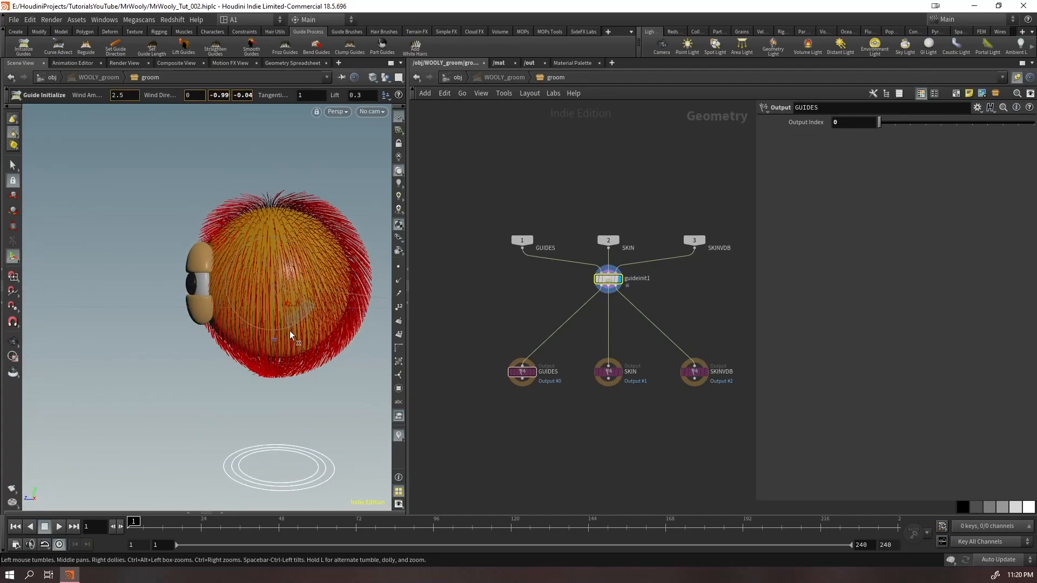
pyautogui.keyDown('alt'); pyautogui.moveTo(219, 289); pyautogui.dragTo(193, 312); pyautogui.keyUp('alt')
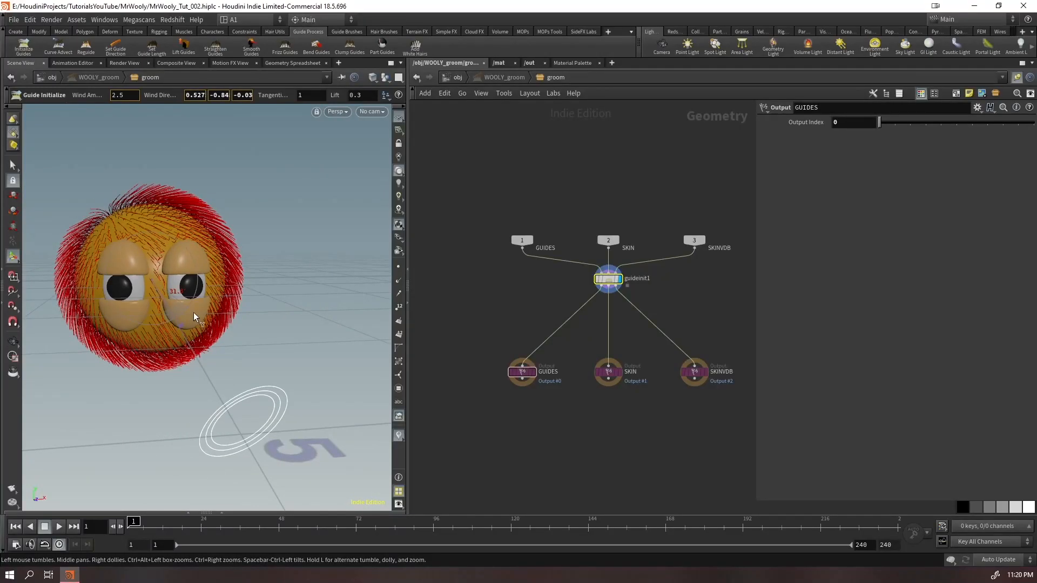
# Examine the combed guides around the head from several angles and distances
pyautogui.keyDown('alt'); pyautogui.moveTo(86, 255); pyautogui.dragTo(97, 287); pyautogui.keyUp('alt')
pyautogui.moveTo(98, 286); pyautogui.dragTo(183, 227, button='right')
pyautogui.moveTo(183, 227); pyautogui.dragTo(187, 239)
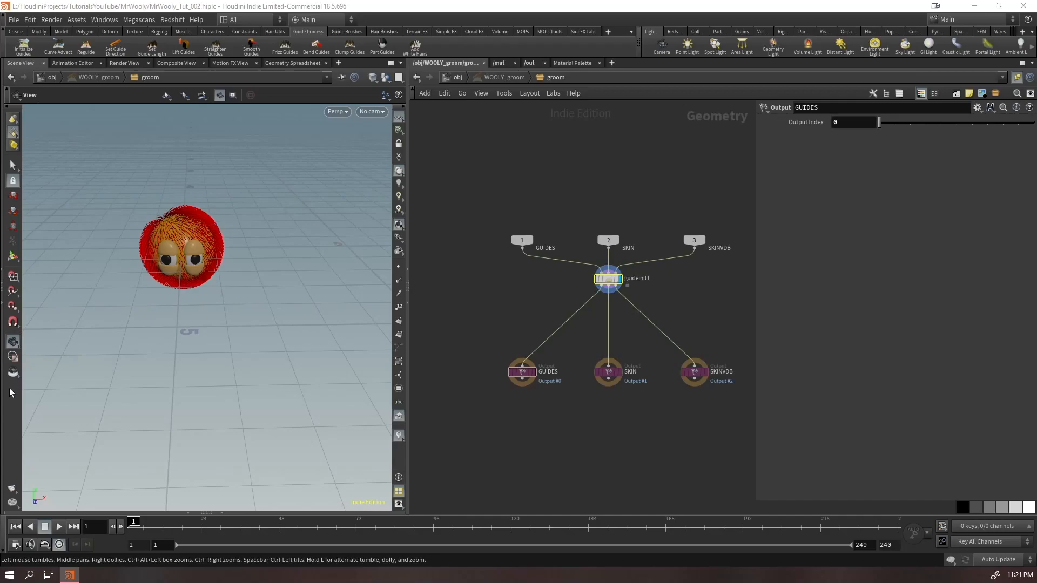
pyautogui.moveTo(187, 241); pyautogui.dragTo(252, 250)
pyautogui.moveTo(252, 250); pyautogui.dragTo(271, 287, button='right')
pyautogui.moveTo(271, 287); pyautogui.dragTo(154, 279)
pyautogui.moveTo(164, 245); pyautogui.dragTo(136, 235)
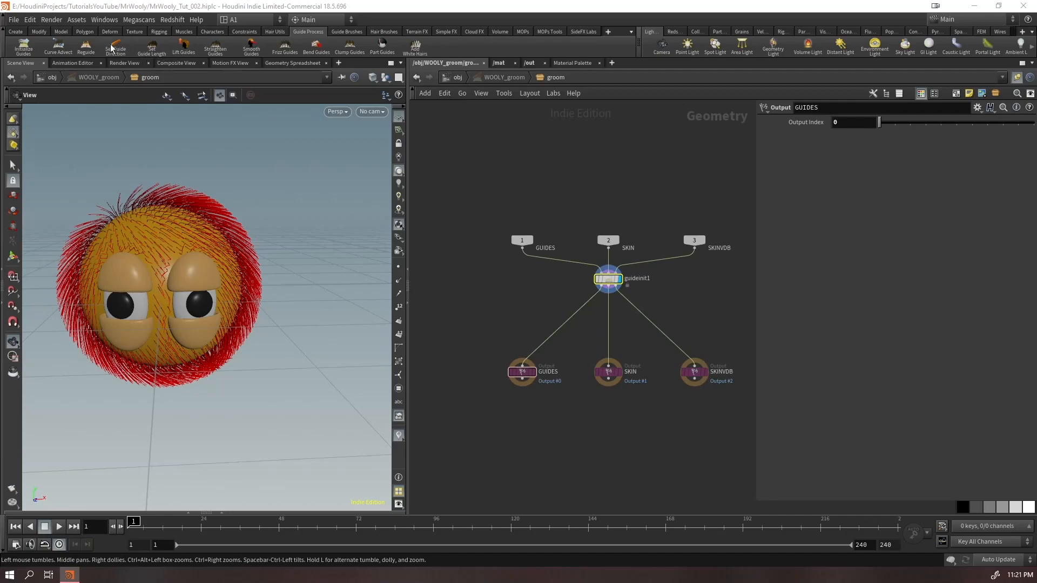
# Insert a Guide Process node on the three wires between guideinit1 and the GUIDES, SKIN and SKINVDB outputs
pyautogui.moveTo(685, 293); pyautogui.dragTo(516, 303)
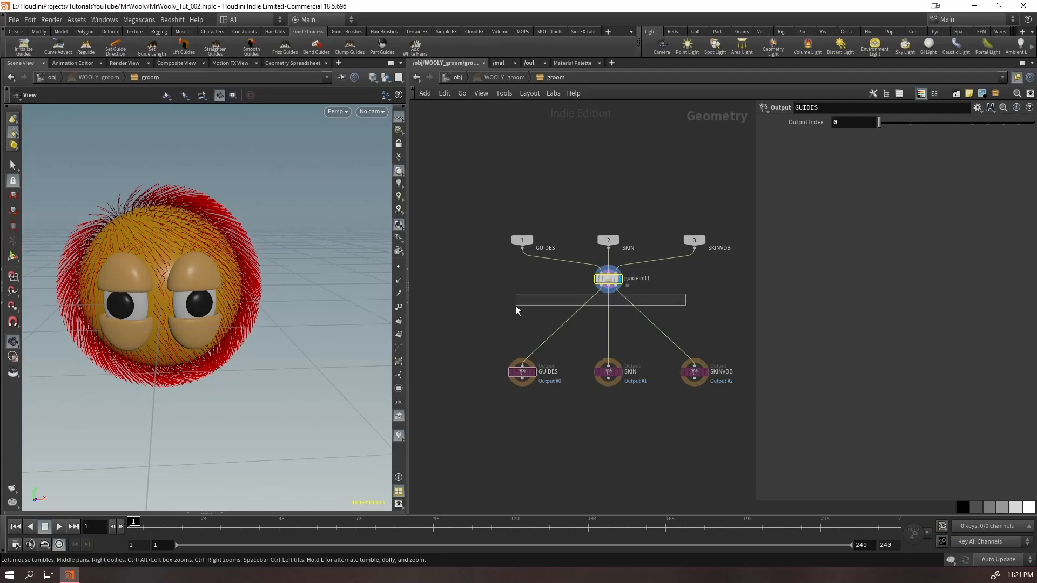
pyautogui.press('Tab')
pyautogui.moveTo(598, 313)
pyautogui.write('gui')
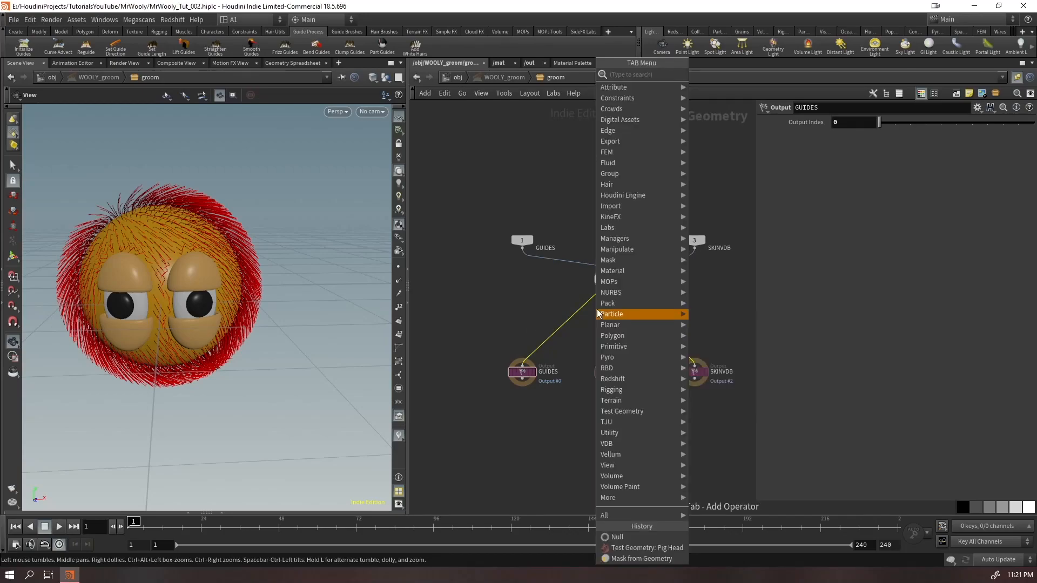
pyautogui.write('depro')
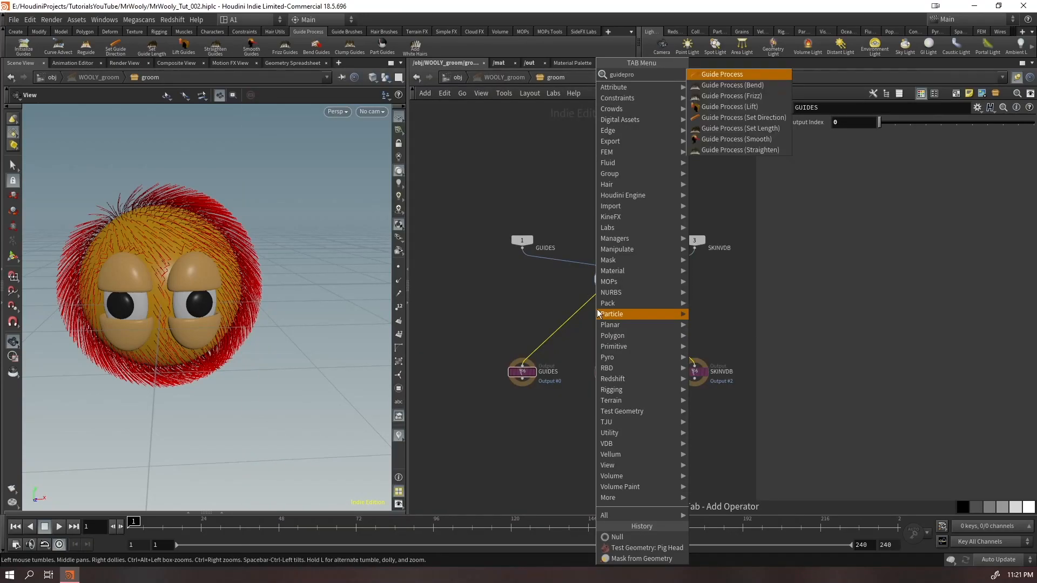
pyautogui.press('Down')
pyautogui.press('Down')
pyautogui.press('Down')
pyautogui.press('Down')
pyautogui.press('Down')
pyautogui.press('Down')
pyautogui.press('Down')
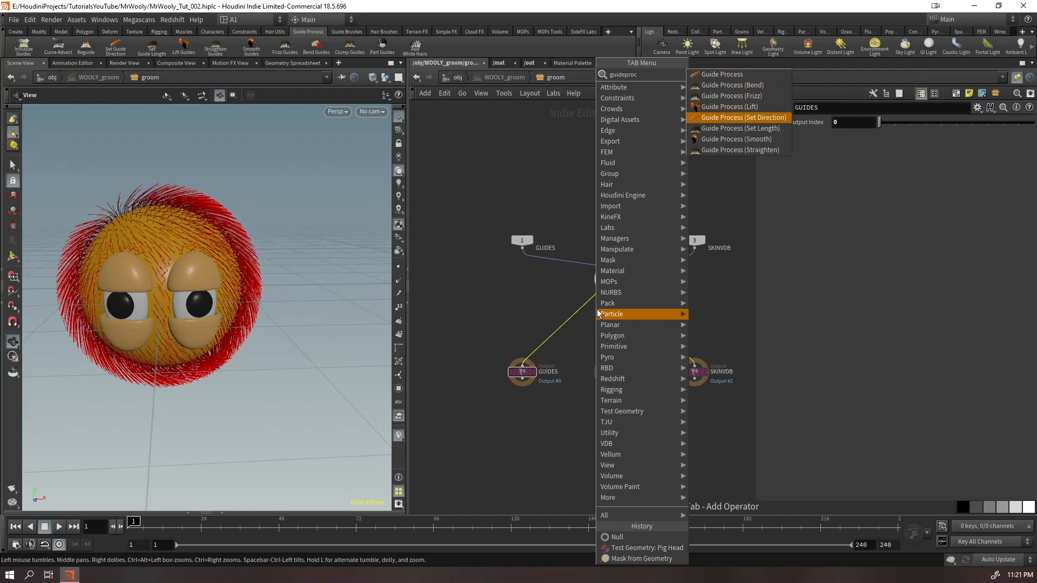
pyautogui.press('Up')
pyautogui.press('Up')
pyautogui.press('Up')
pyautogui.press('Up')
pyautogui.press('Up')
pyautogui.press('Up')
pyautogui.press('Down')
pyautogui.press('Down')
pyautogui.press('Down')
pyautogui.press('Up')
pyautogui.press('Up')
pyautogui.press('Up')
pyautogui.press('Up')
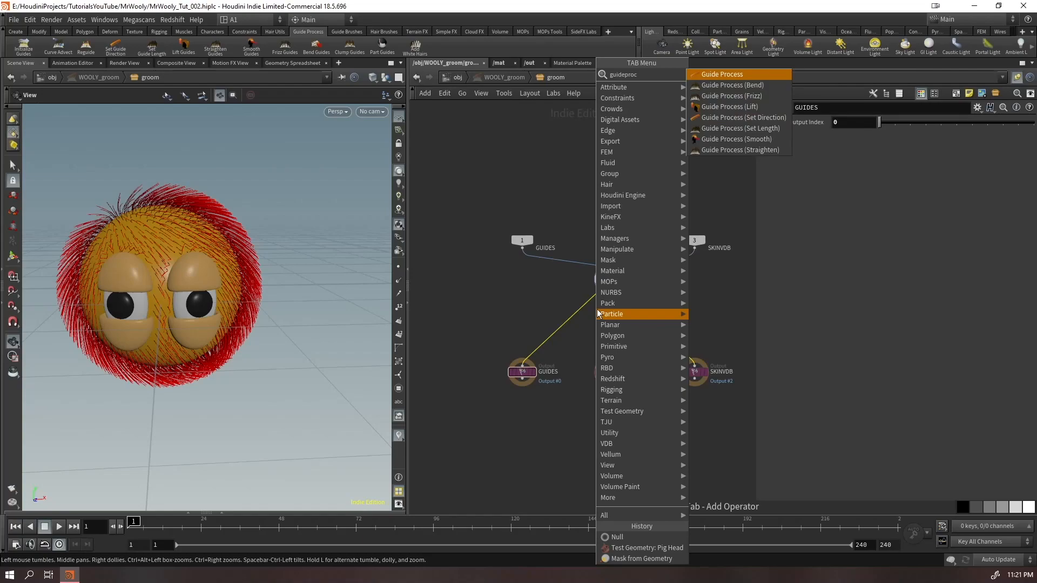
pyautogui.press('Return')
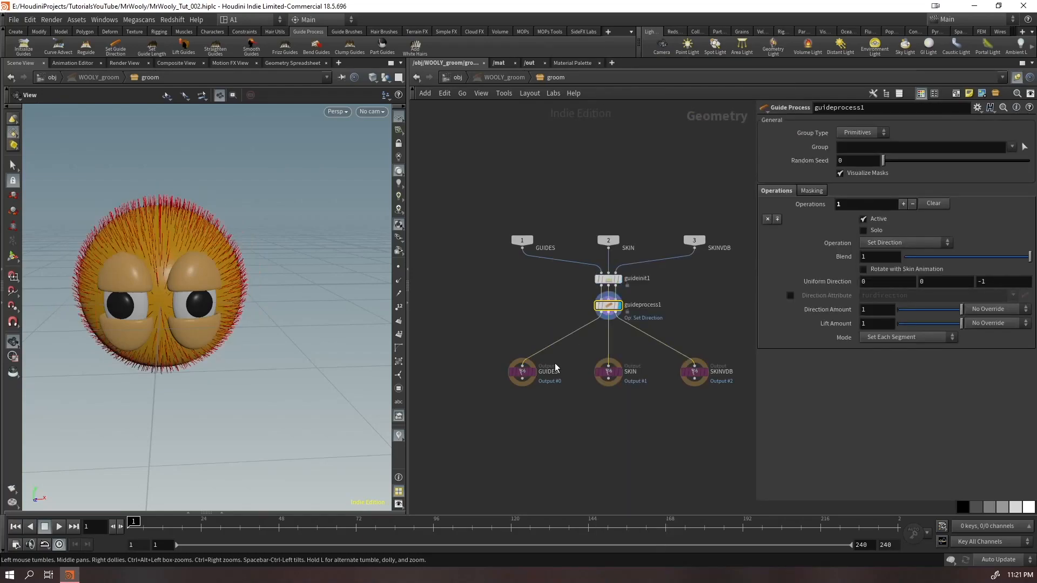
# Bypass guideinit1 to view the effect of guideprocess1 alone from the side
pyautogui.moveTo(198, 246); pyautogui.dragTo(231, 226)
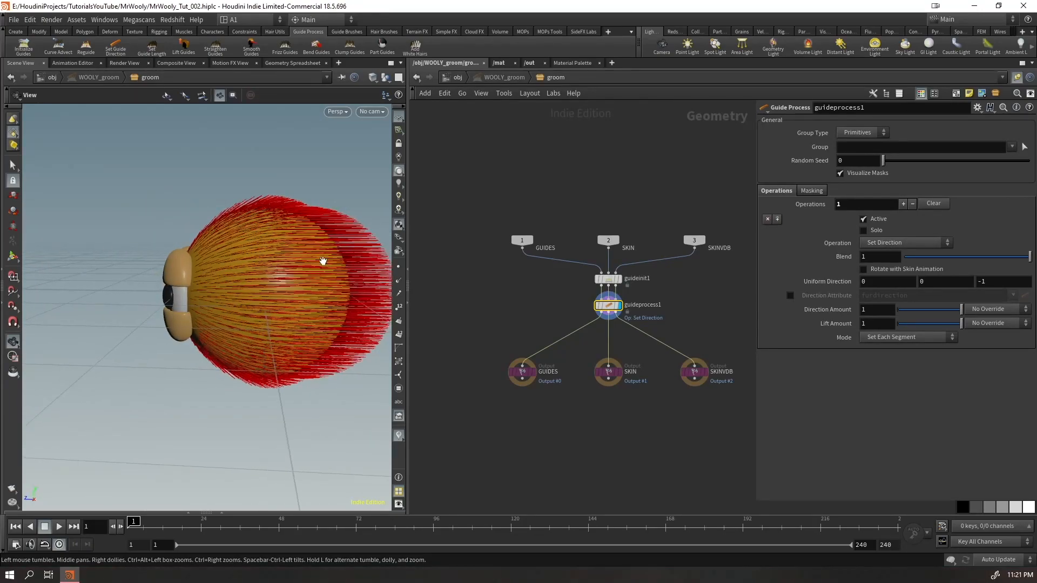
pyautogui.click(595, 264)
pyautogui.moveTo(294, 294); pyautogui.dragTo(258, 291)
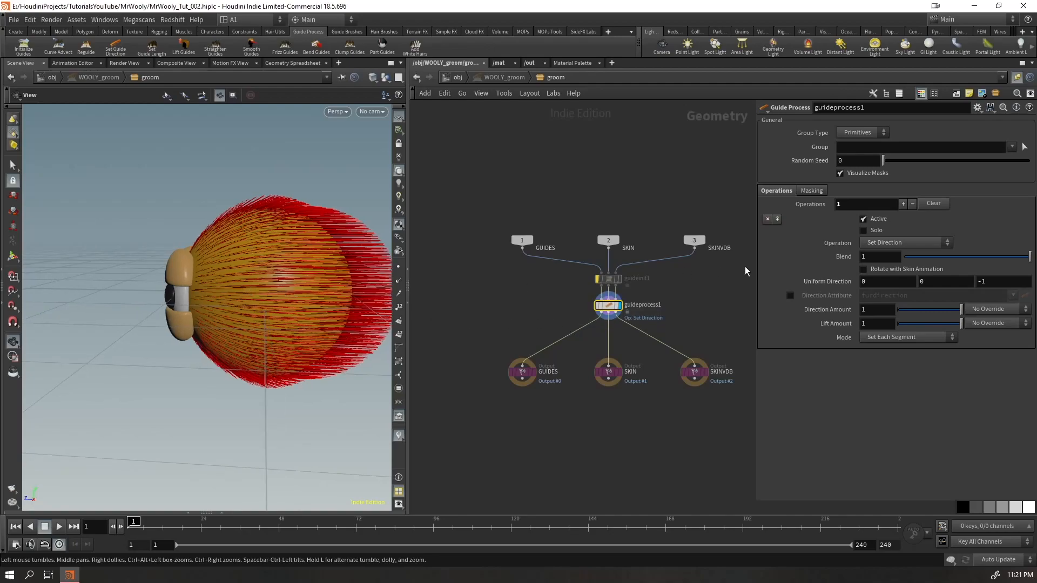
# Set the uniform direction of guideprocess1's Set Direction operation to 0.8, -1, 0
pyautogui.click(942, 281)
pyautogui.write('1')
pyautogui.press('Tab')
pyautogui.write('0')
pyautogui.press('Return')
pyautogui.moveTo(341, 264)
pyautogui.mouseDown()
pyautogui.moveTo(296, 259)
pyautogui.moveTo(351, 254)
pyautogui.moveTo(309, 243)
pyautogui.moveTo(335, 262)
pyautogui.mouseUp()
pyautogui.doubleClick(935, 282)
pyautogui.write('-1')
pyautogui.press('Return')
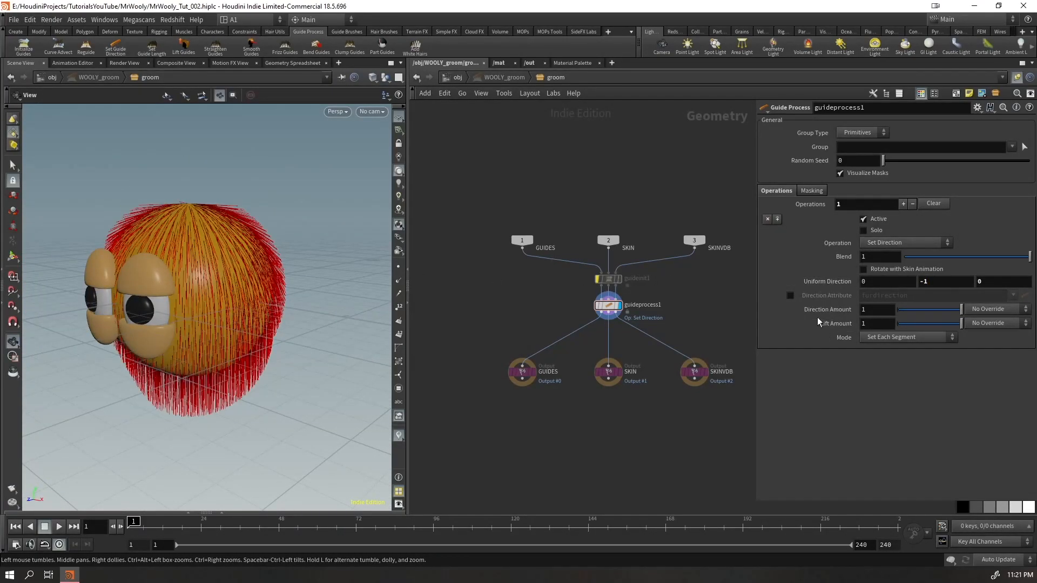
pyautogui.moveTo(871, 282); pyautogui.dragTo(929, 283, button='middle')
pyautogui.moveTo(178, 270); pyautogui.dragTo(178, 329)
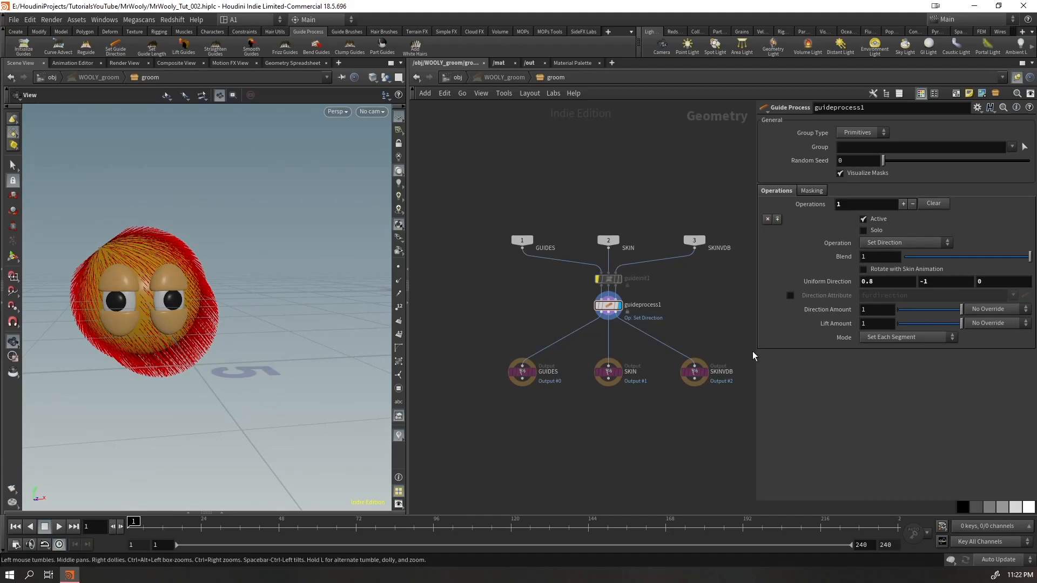
# Re-enable guideinit1 and toggle the bypass of guideprocess1 off and on to compare both grooms
pyautogui.click(594, 268)
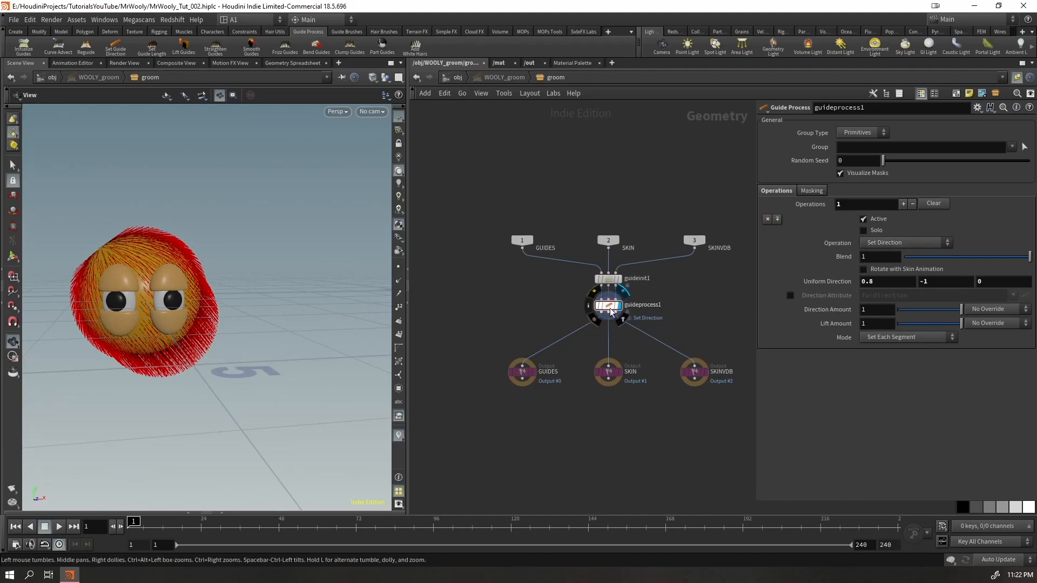
pyautogui.click(597, 306)
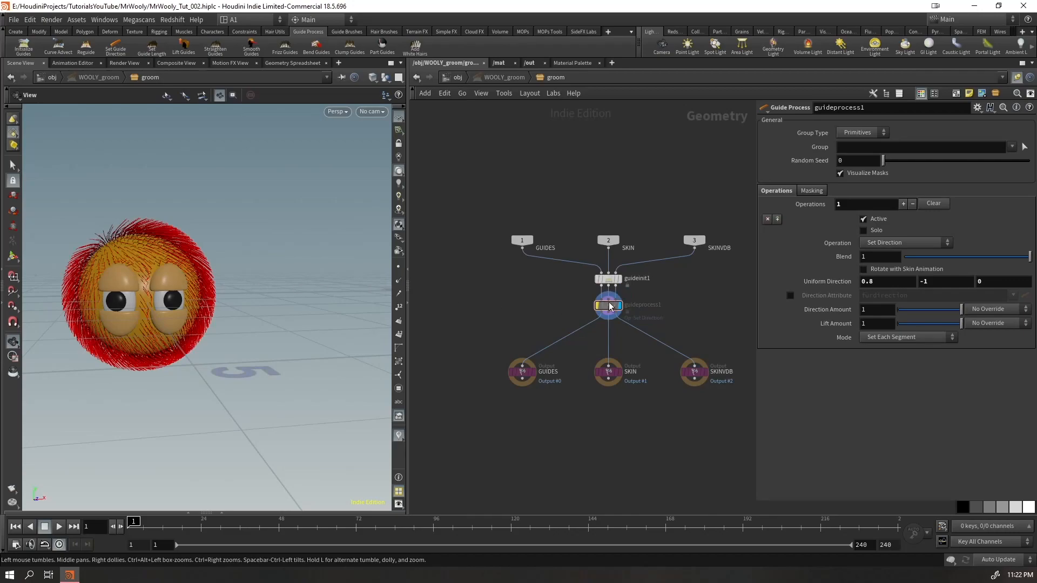
pyautogui.click(597, 306)
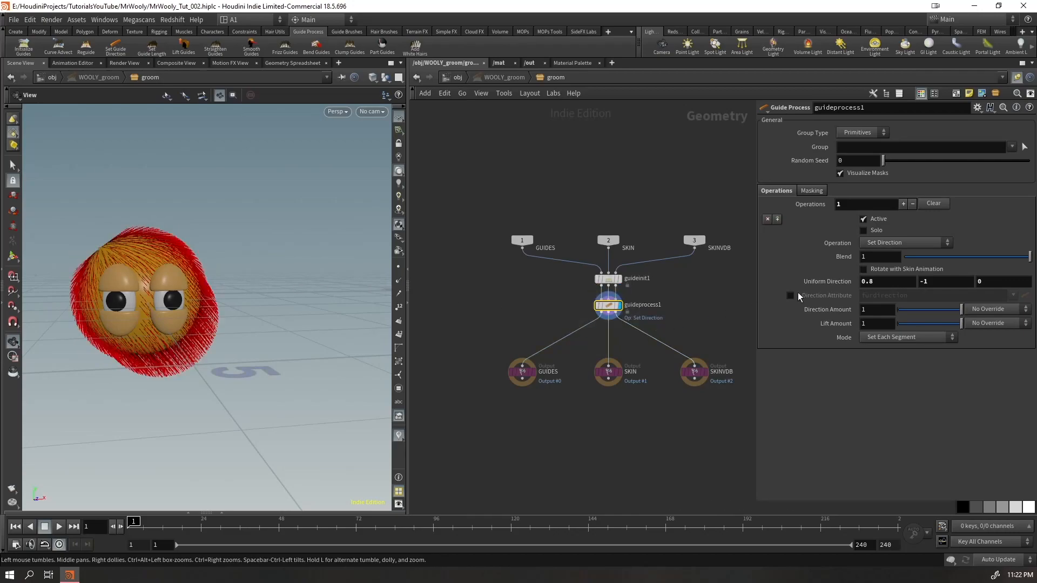
# Switch the operation of guideprocess1 to Set Length and check the guides around the head
pyautogui.click(889, 243)
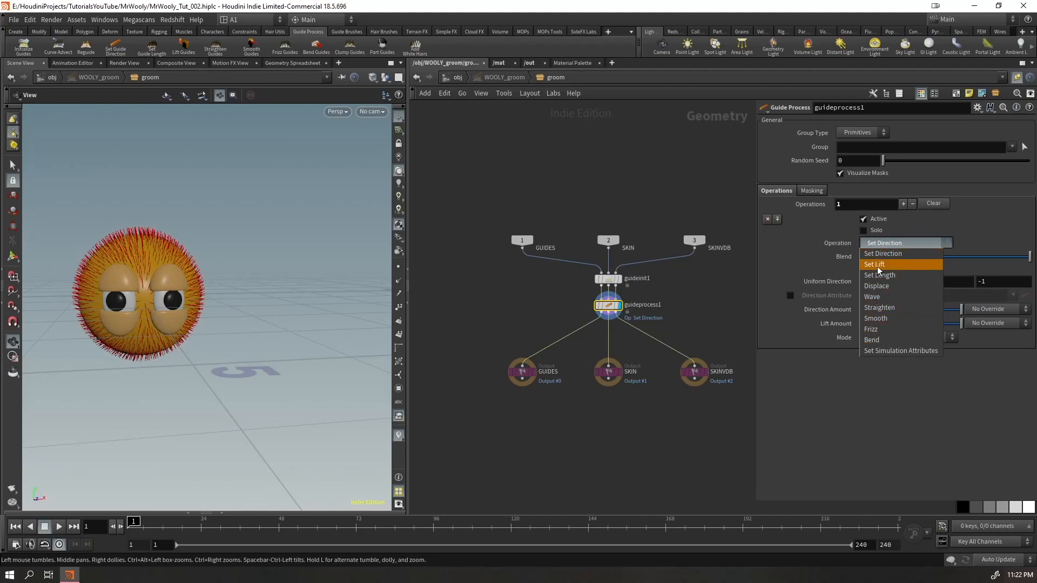
pyautogui.click(896, 275)
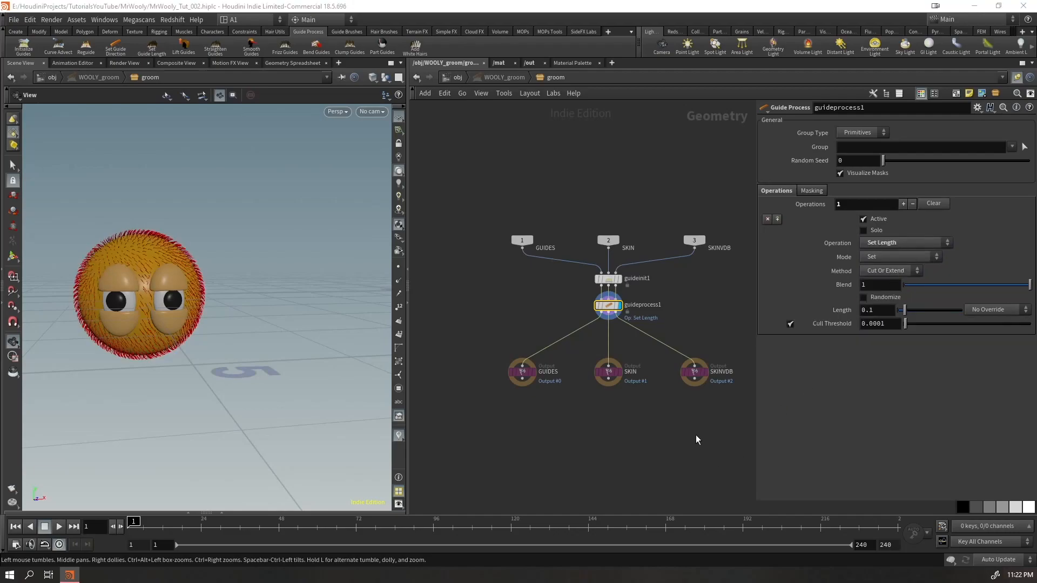
pyautogui.moveTo(166, 215); pyautogui.dragTo(157, 278)
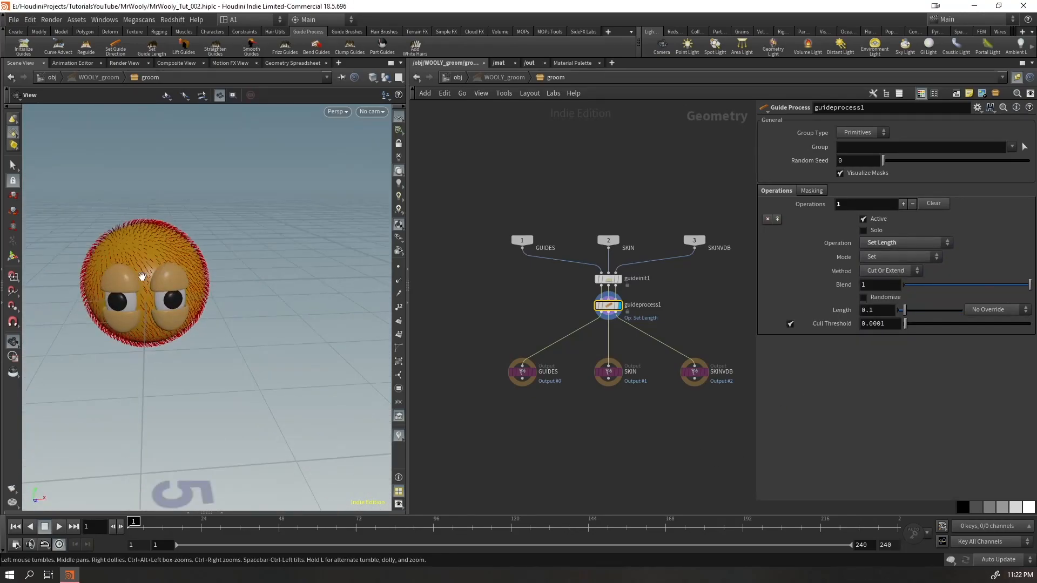
pyautogui.moveTo(157, 277); pyautogui.dragTo(249, 241, button='right')
pyautogui.moveTo(249, 242); pyautogui.dragTo(188, 311)
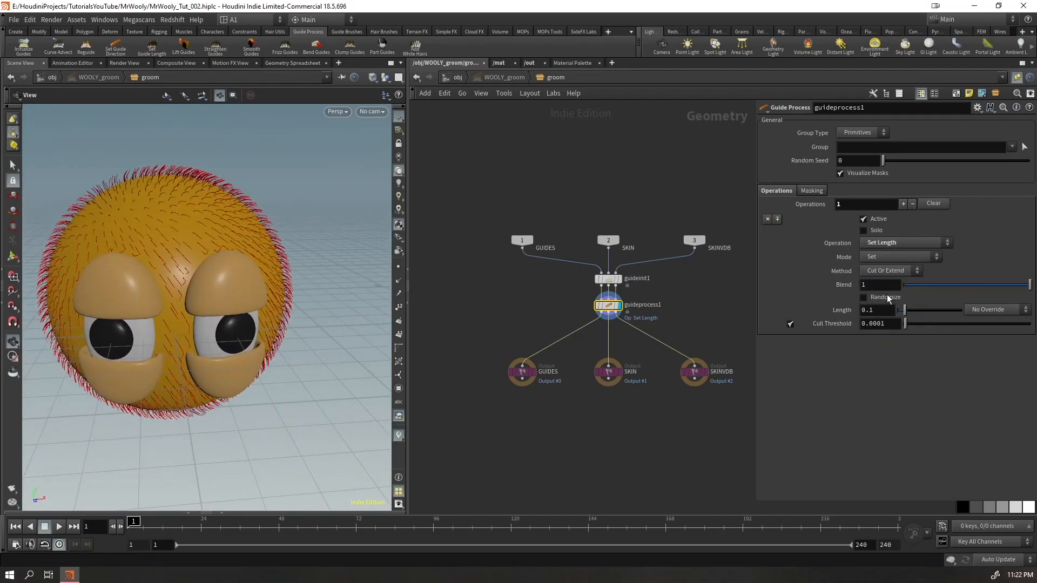
# Increase the Set Length value of guideprocess1 to 5.3 and inspect the extended guides from several angles
pyautogui.moveTo(876, 311); pyautogui.dragTo(1015, 310, button='middle')
pyautogui.moveTo(150, 306); pyautogui.dragTo(41, 370, button='right')
pyautogui.moveTo(42, 371); pyautogui.dragTo(157, 324)
pyautogui.moveTo(157, 324); pyautogui.dragTo(99, 361, button='right')
pyautogui.moveTo(100, 362); pyautogui.dragTo(181, 348, button='middle')
pyautogui.moveTo(181, 348); pyautogui.dragTo(334, 370, button='right')
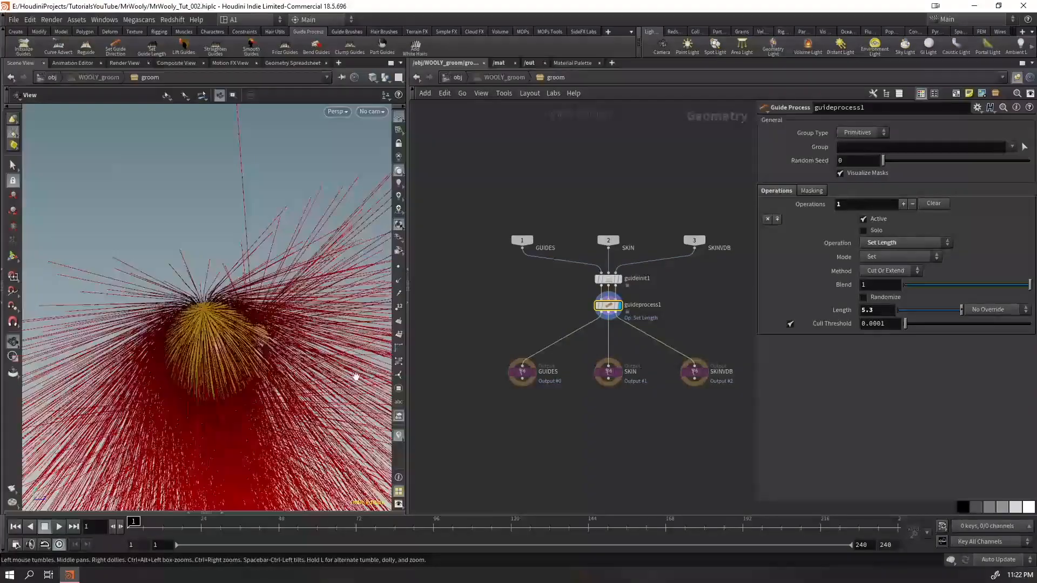
# Switch the Set Length mode of guideprocess1 to Multiply and raise the Scale Factor, checking the lengthened guides around the head
pyautogui.click(880, 257)
pyautogui.click(879, 277)
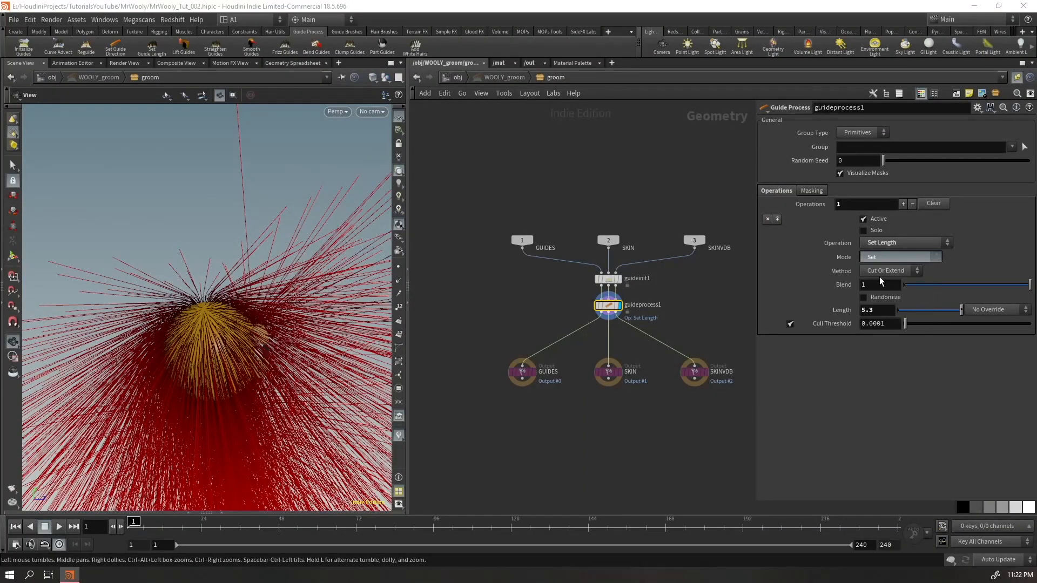
pyautogui.moveTo(287, 359); pyautogui.dragTo(203, 342)
pyautogui.moveTo(203, 342); pyautogui.dragTo(161, 315, button='middle')
pyautogui.moveTo(864, 312); pyautogui.dragTo(923, 312, button='middle')
pyautogui.moveTo(108, 351); pyautogui.dragTo(178, 334)
pyautogui.moveTo(178, 333); pyautogui.dragTo(225, 354, button='right')
pyautogui.moveTo(225, 354); pyautogui.dragTo(254, 261)
# Try a Scale Factor of 2 on guideprocess1, inspect the guides, and reset the factor to 1
pyautogui.click(871, 310)
pyautogui.write('2')
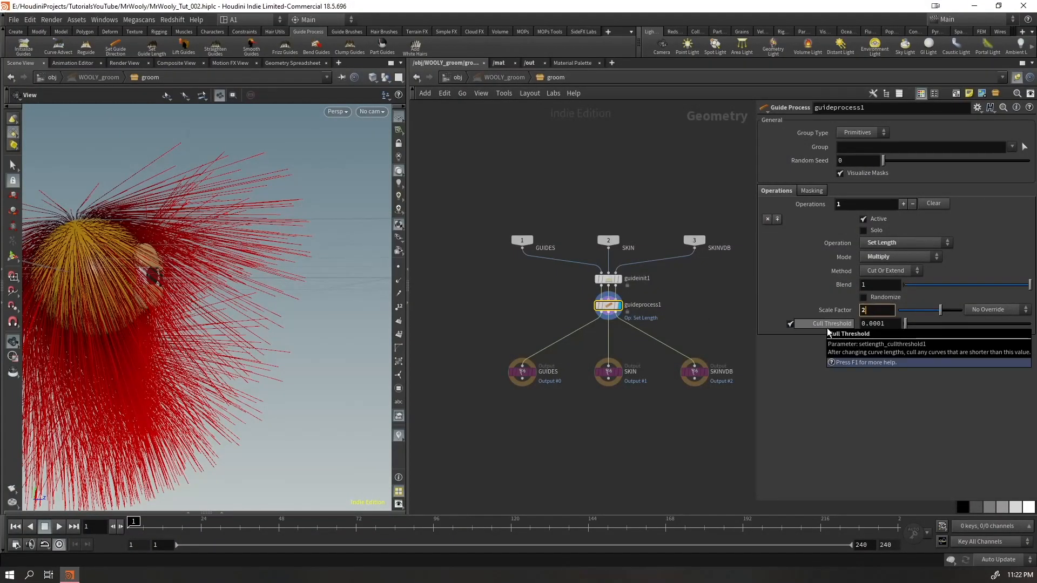
pyautogui.press('Return')
pyautogui.moveTo(135, 259); pyautogui.dragTo(162, 219)
pyautogui.click(879, 310)
pyautogui.write('1')
pyautogui.click(692, 424)
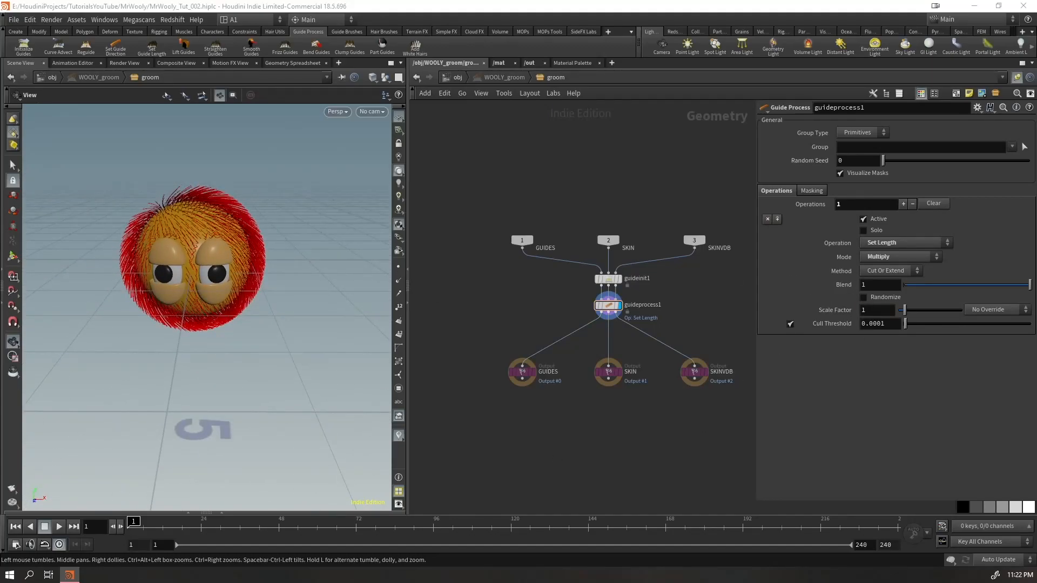
pyautogui.moveTo(172, 290); pyautogui.dragTo(194, 269)
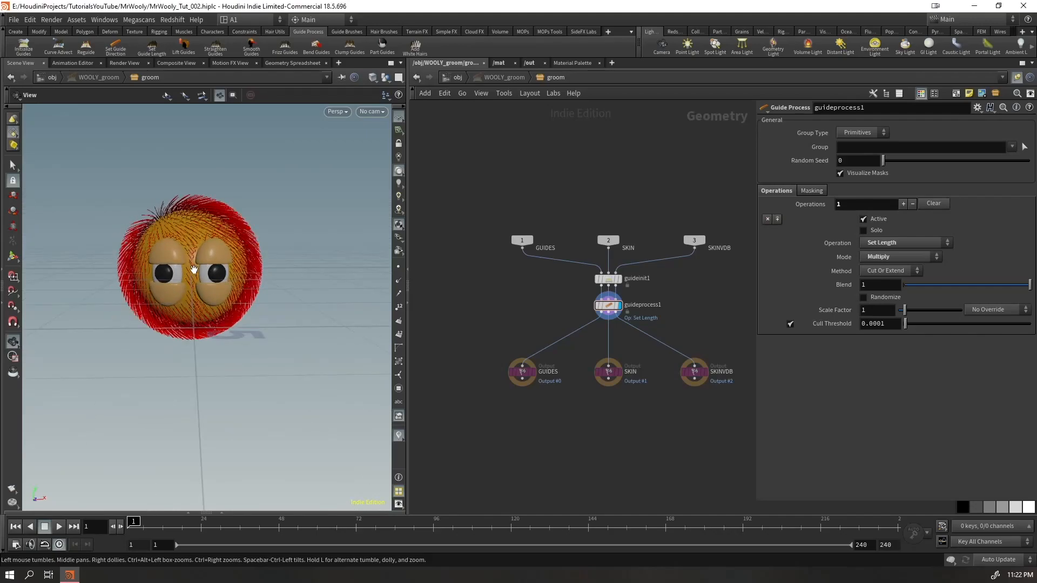
# Override the Scale Factor of guideprocess1 with the skin attribute scalefactor and create its attribute paint nodes
pyautogui.moveTo(717, 318); pyautogui.dragTo(588, 300)
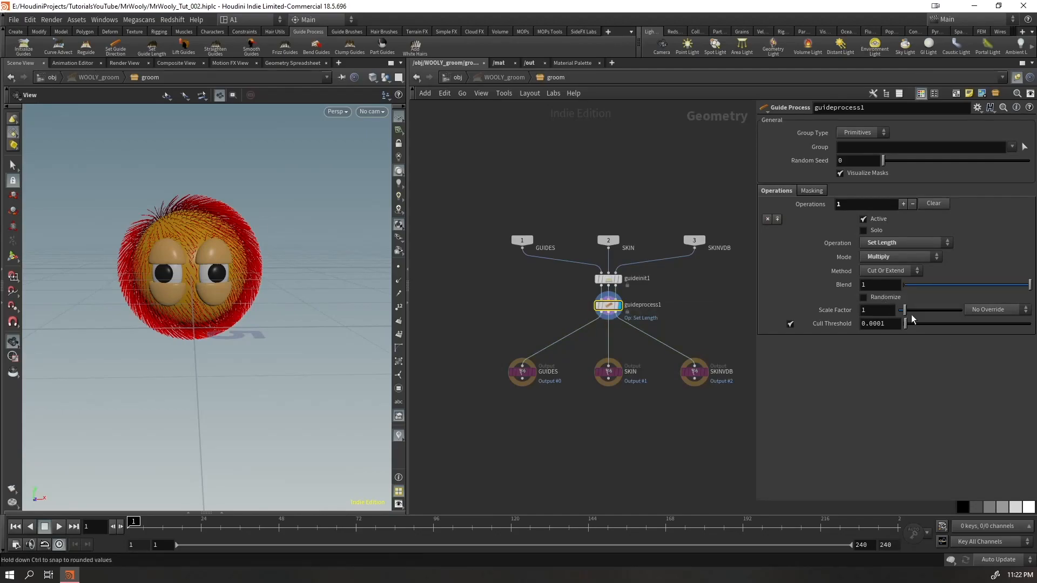
pyautogui.click(992, 312)
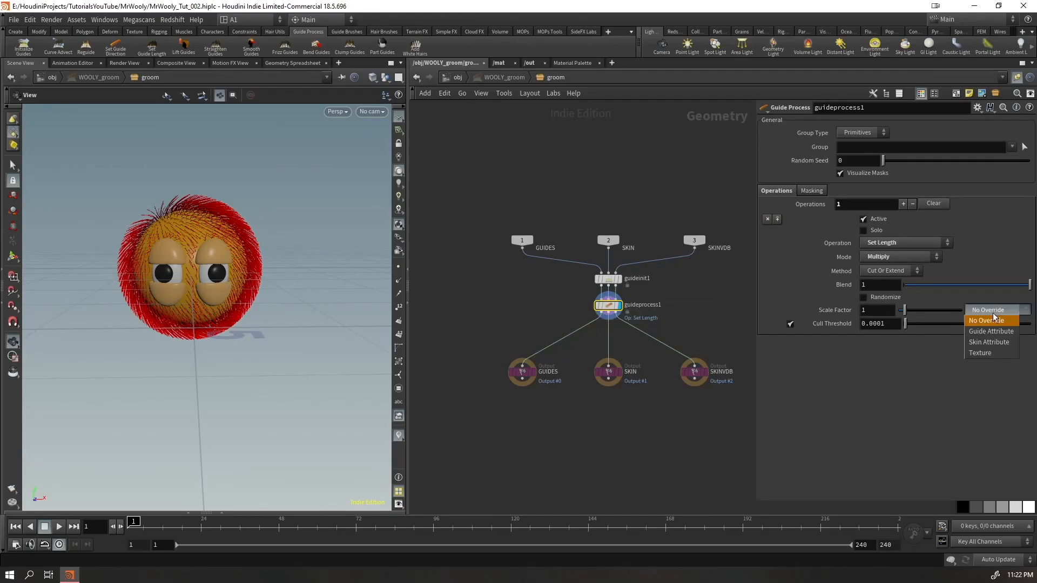
pyautogui.click(999, 342)
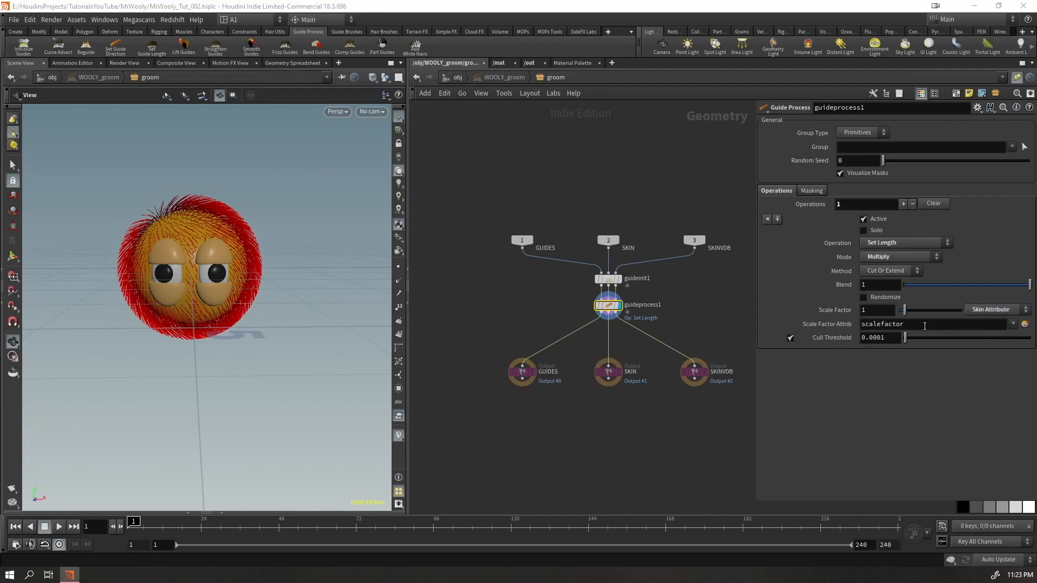
pyautogui.click(1025, 324)
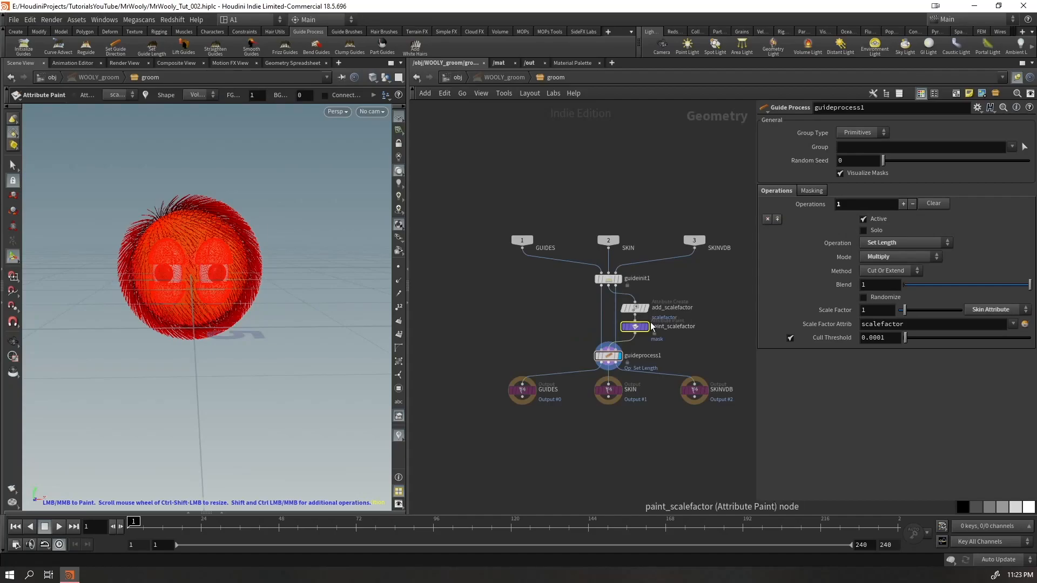
# Paint a scalefactor test stroke on the forehead between the eyes and undo it
pyautogui.press('Escape')
pyautogui.scroll(5, 257, 240)
pyautogui.moveTo(273, 287)
pyautogui.mouseDown()
pyautogui.moveTo(248, 262)
pyautogui.moveTo(266, 308)
pyautogui.moveTo(231, 276)
pyautogui.mouseUp()
pyautogui.press('Return')
pyautogui.press('Return')
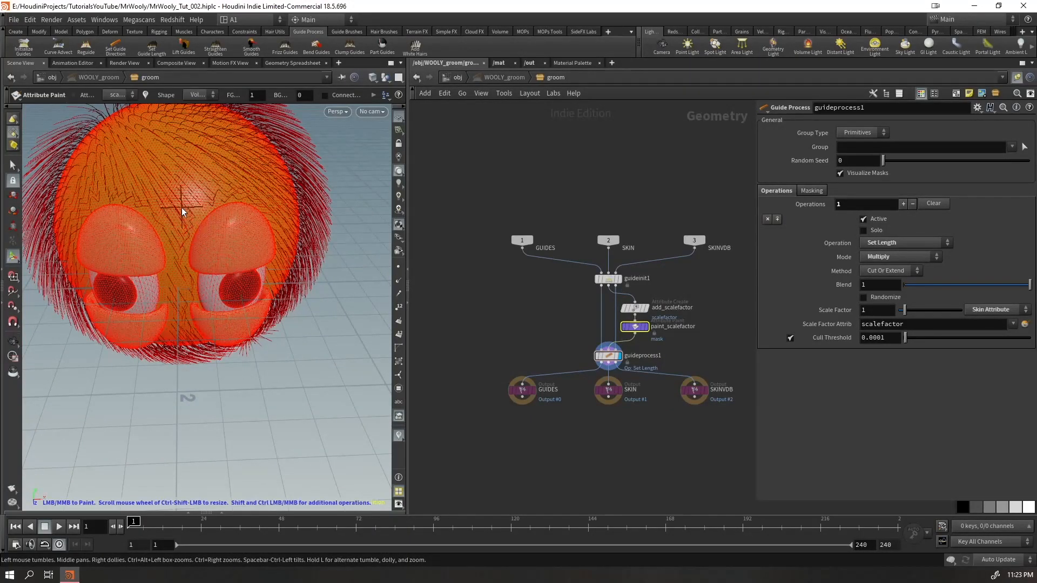
pyautogui.moveTo(212, 215); pyautogui.dragTo(197, 251)
pyautogui.hotkey('ctrl', 'z')
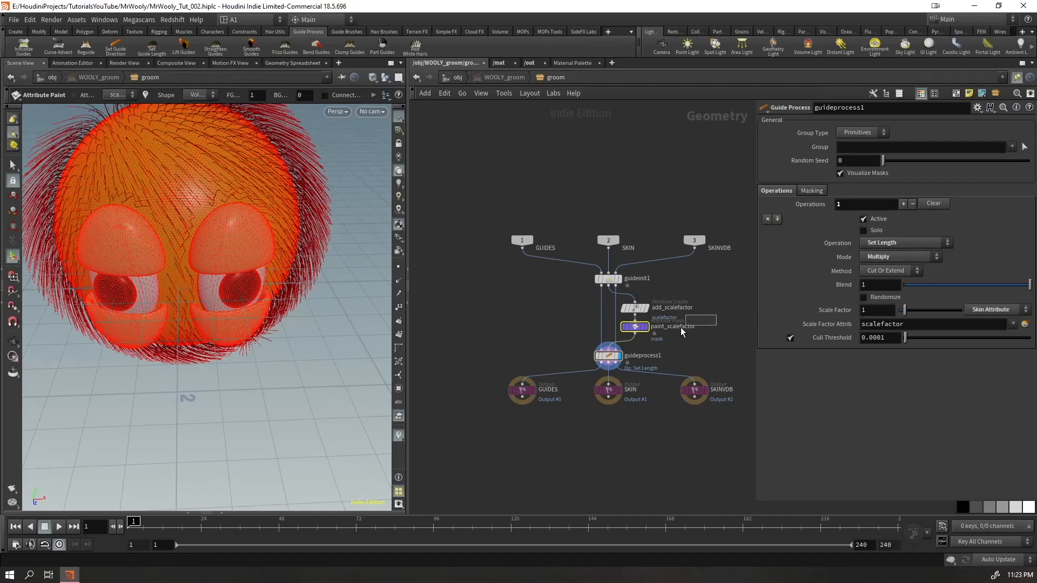
# Set the background value of the paint_scalefactor brush to 0.5
pyautogui.moveTo(690, 326); pyautogui.dragTo(630, 339)
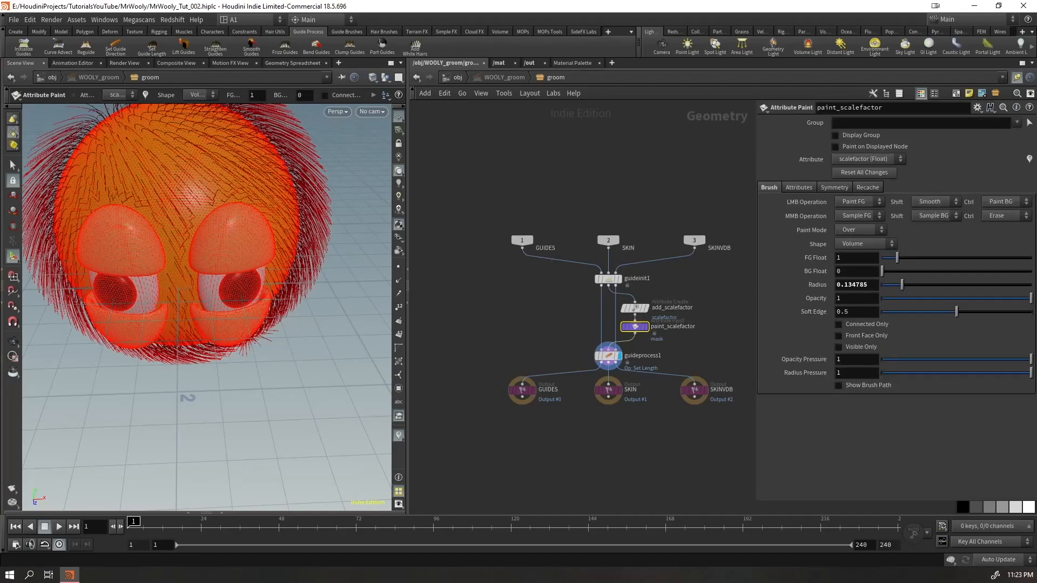
pyautogui.write('.5')
pyautogui.press('Return')
pyautogui.press('Escape')
# Paint the 0.5 scalefactor value onto the skin around both eyes and between them
pyautogui.moveTo(197, 259)
pyautogui.mouseDown()
pyautogui.moveTo(197, 231)
pyautogui.moveTo(239, 200)
pyautogui.moveTo(254, 242)
pyautogui.moveTo(301, 237)
pyautogui.moveTo(300, 282)
pyautogui.moveTo(329, 295)
pyautogui.mouseUp()
pyautogui.press('Return')
pyautogui.moveTo(305, 323)
pyautogui.mouseDown()
pyautogui.moveTo(279, 367)
pyautogui.moveTo(295, 373)
pyautogui.moveTo(324, 335)
pyautogui.moveTo(318, 416)
pyautogui.moveTo(345, 348)
pyautogui.moveTo(319, 379)
pyautogui.moveTo(326, 320)
pyautogui.mouseUp()
pyautogui.keyDown('alt'); pyautogui.moveTo(326, 319); pyautogui.dragTo(228, 265, button='middle'); pyautogui.keyUp('alt')
pyautogui.moveTo(228, 265)
pyautogui.mouseDown()
pyautogui.moveTo(171, 289)
pyautogui.moveTo(153, 310)
pyautogui.moveTo(221, 216)
pyautogui.moveTo(324, 189)
pyautogui.mouseUp()
pyautogui.keyDown('alt'); pyautogui.moveTo(329, 186); pyautogui.dragTo(302, 232, button='middle'); pyautogui.keyUp('alt')
pyautogui.moveTo(303, 231)
pyautogui.keyDown('alt'); pyautogui.mouseDown()
pyautogui.moveTo(315, 241)
pyautogui.moveTo(270, 325)
pyautogui.mouseUp(); pyautogui.keyUp('alt')
pyautogui.moveTo(270, 324)
pyautogui.keyDown('alt'); pyautogui.mouseDown()
pyautogui.moveTo(213, 252)
pyautogui.moveTo(217, 238)
pyautogui.moveTo(239, 281)
pyautogui.moveTo(204, 266)
pyautogui.moveTo(230, 249)
pyautogui.moveTo(139, 250)
pyautogui.moveTo(120, 213)
pyautogui.moveTo(105, 227)
pyautogui.moveTo(135, 419)
pyautogui.moveTo(135, 365)
pyautogui.moveTo(88, 254)
pyautogui.moveTo(111, 301)
pyautogui.moveTo(118, 414)
pyautogui.moveTo(178, 302)
pyautogui.moveTo(212, 200)
pyautogui.moveTo(188, 211)
pyautogui.moveTo(221, 216)
pyautogui.moveTo(189, 247)
pyautogui.mouseUp(); pyautogui.keyUp('alt')
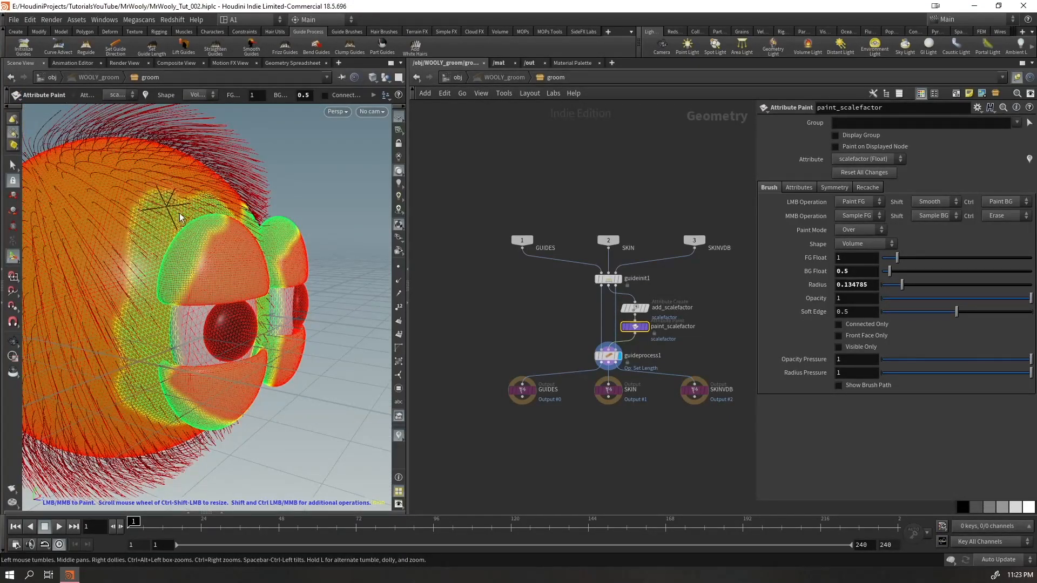
pyautogui.moveTo(186, 300)
pyautogui.keyDown('alt'); pyautogui.mouseDown()
pyautogui.moveTo(168, 350)
pyautogui.moveTo(208, 278)
pyautogui.moveTo(253, 295)
pyautogui.mouseUp(); pyautogui.keyUp('alt')
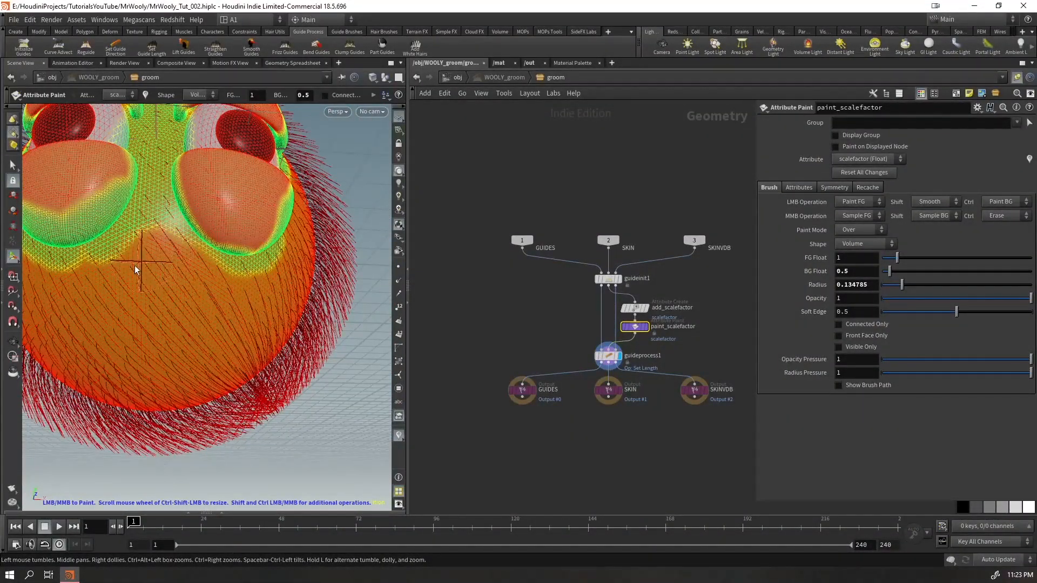
pyautogui.moveTo(162, 239); pyautogui.dragTo(196, 296)
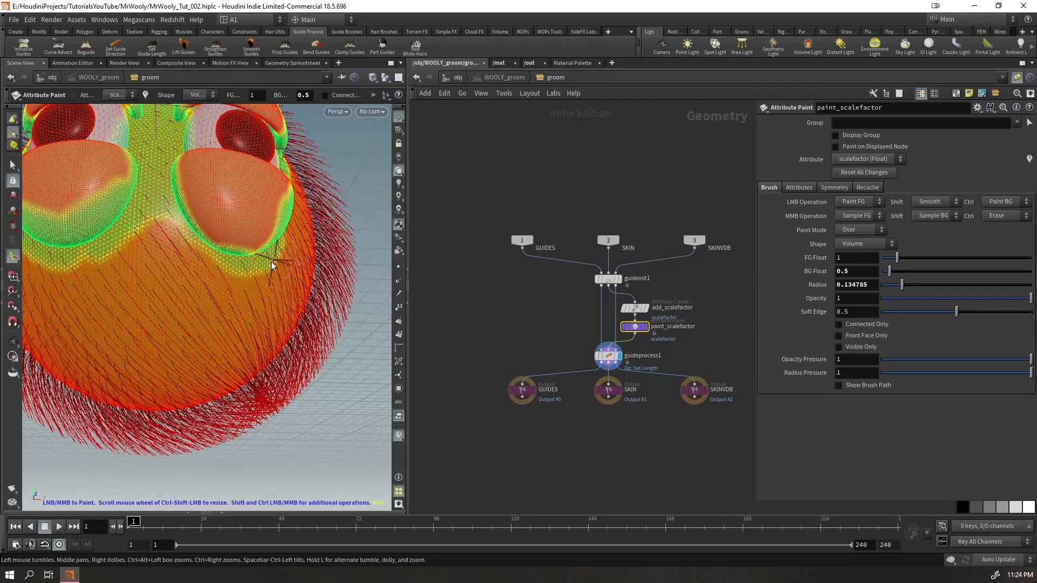
# Examine the painted scalefactor mask around the eyes from the front, above, below and side
pyautogui.keyDown('alt'); pyautogui.moveTo(247, 323); pyautogui.dragTo(260, 381); pyautogui.keyUp('alt')
pyautogui.keyDown('alt'); pyautogui.moveTo(260, 382); pyautogui.dragTo(176, 410, button='right'); pyautogui.keyUp('alt')
pyautogui.keyDown('alt'); pyautogui.moveTo(176, 410); pyautogui.dragTo(184, 424); pyautogui.keyUp('alt')
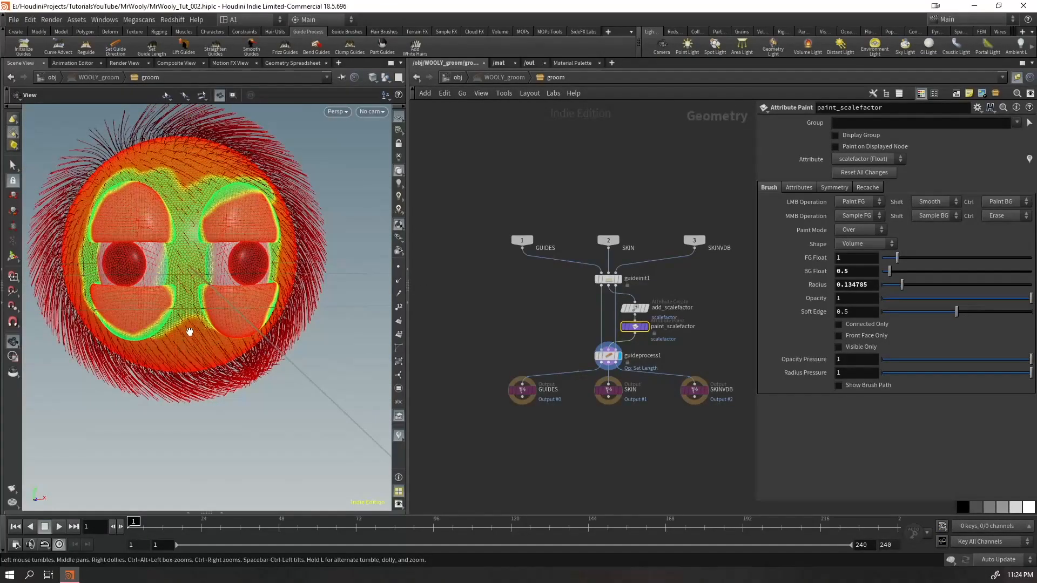
pyautogui.keyDown('alt'); pyautogui.moveTo(190, 331); pyautogui.dragTo(210, 411); pyautogui.keyUp('alt')
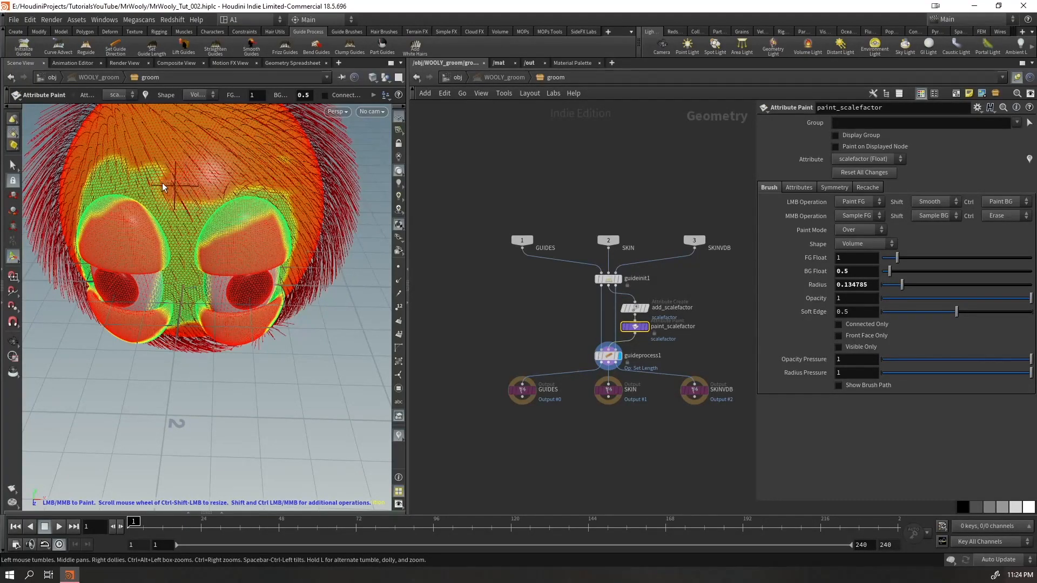
pyautogui.keyDown('alt'); pyautogui.moveTo(267, 265); pyautogui.dragTo(214, 286); pyautogui.keyUp('alt')
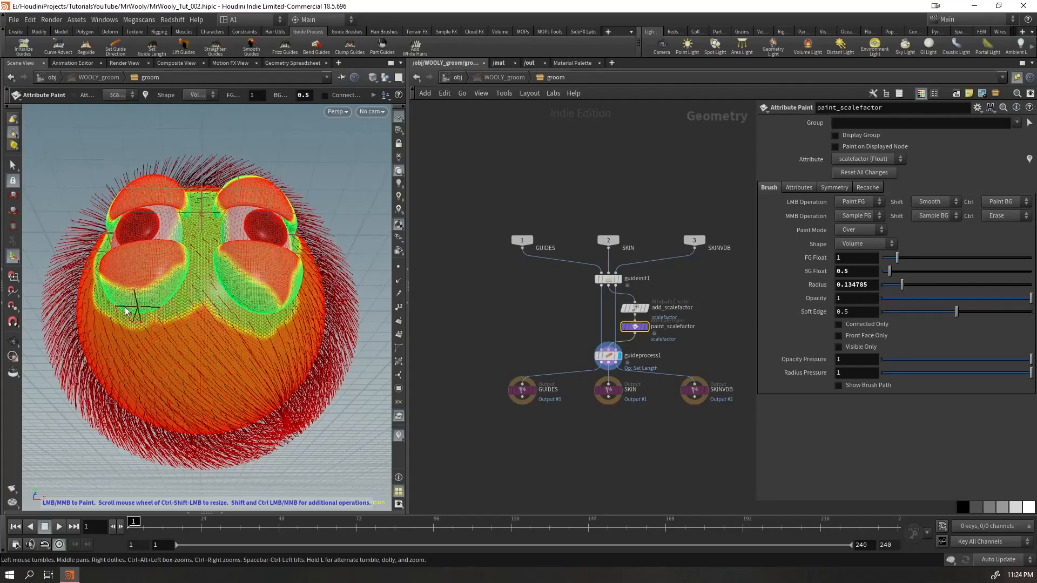
pyautogui.keyDown('alt'); pyautogui.moveTo(138, 307); pyautogui.dragTo(208, 294); pyautogui.keyUp('alt')
pyautogui.keyDown('alt'); pyautogui.moveTo(208, 294); pyautogui.dragTo(358, 224, button='right'); pyautogui.keyUp('alt')
pyautogui.keyDown('alt'); pyautogui.moveTo(358, 224); pyautogui.dragTo(294, 273); pyautogui.keyUp('alt')
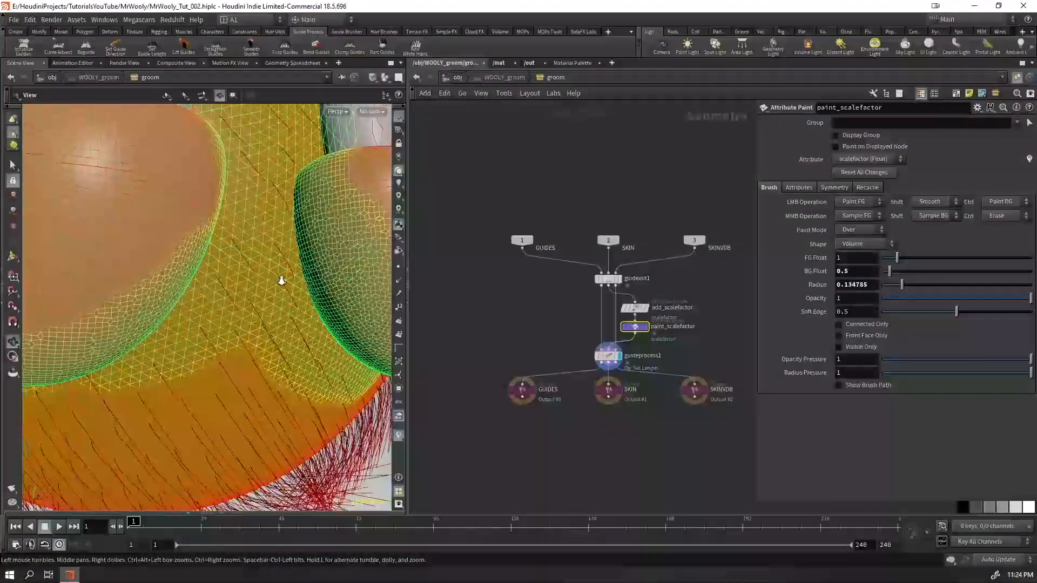
pyautogui.keyDown('alt'); pyautogui.moveTo(294, 274); pyautogui.dragTo(225, 293, button='right'); pyautogui.keyUp('alt')
pyautogui.keyDown('alt'); pyautogui.moveTo(225, 294); pyautogui.dragTo(217, 331); pyautogui.keyUp('alt')
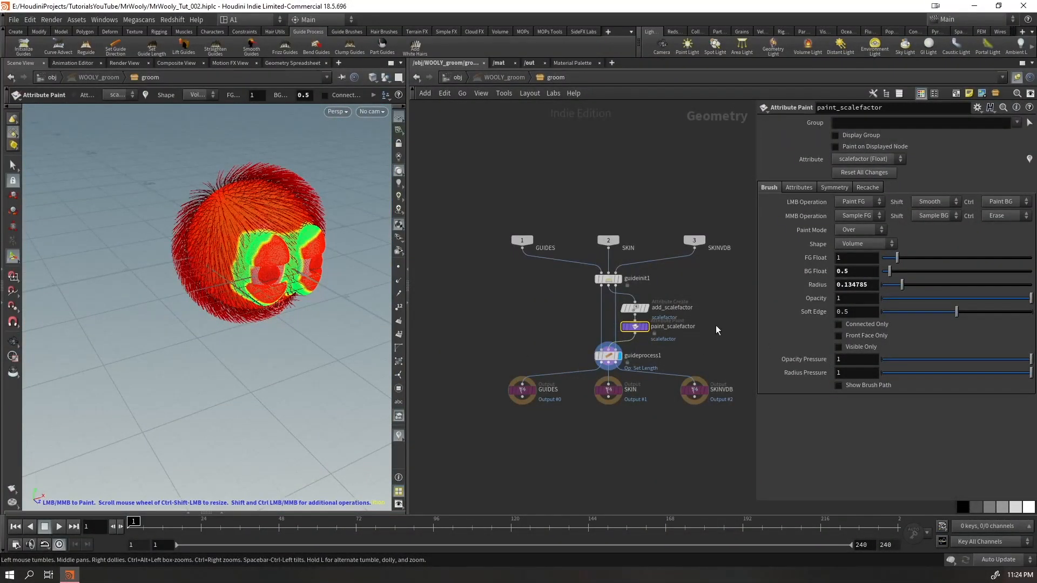
# Delete the add_scalefactor and paint_scalefactor nodes between guideinit1 and guideprocess1
pyautogui.scroll(6, 689, 352)
pyautogui.moveTo(612, 166); pyautogui.dragTo(486, 299)
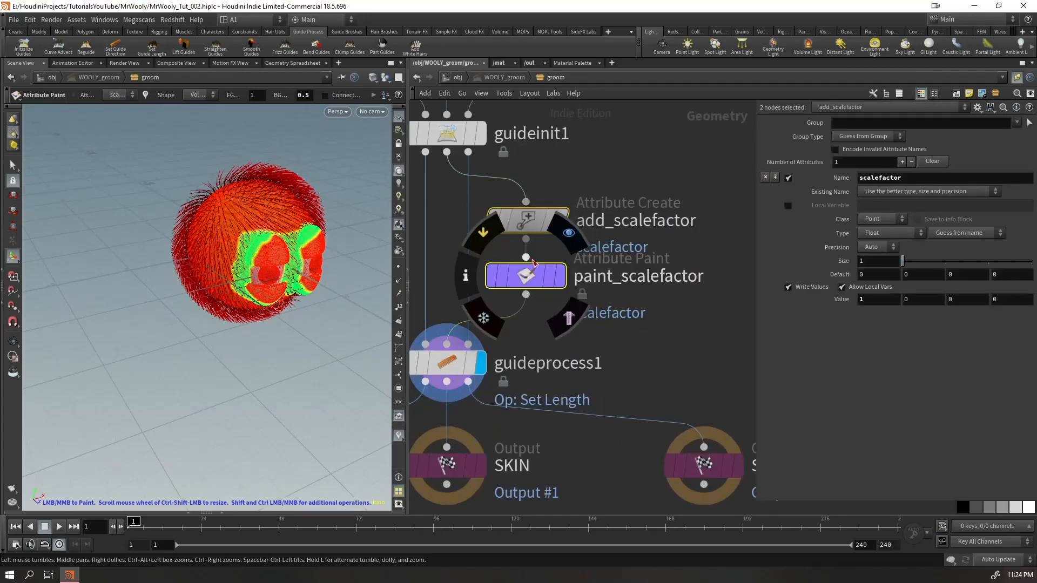
pyautogui.press('Delete')
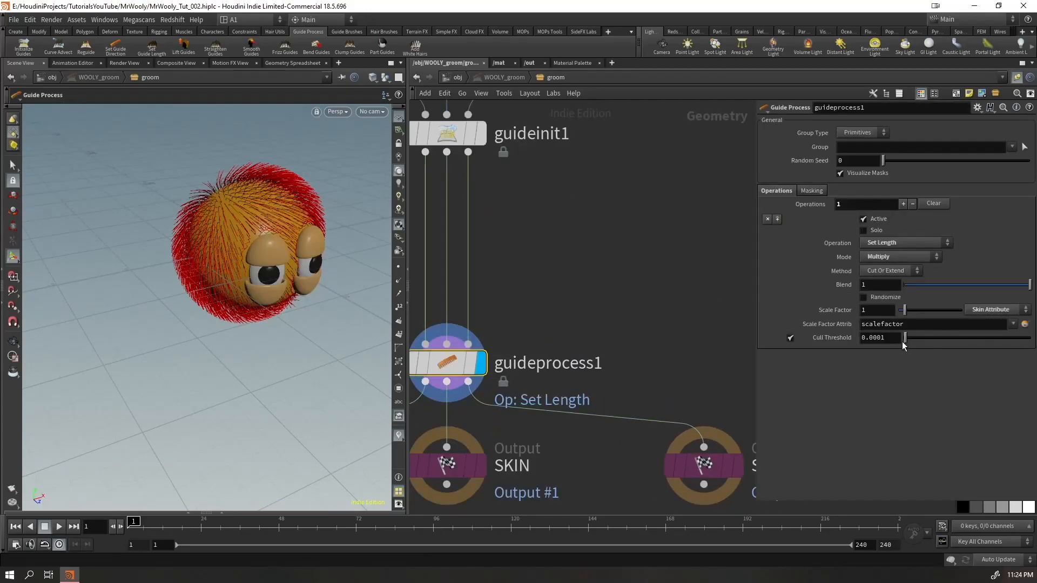
# Randomize the guide length in guideprocess1 with a Min Scale Factor of 0.43 and a Max of 2.14, and check the guides
pyautogui.click(865, 297)
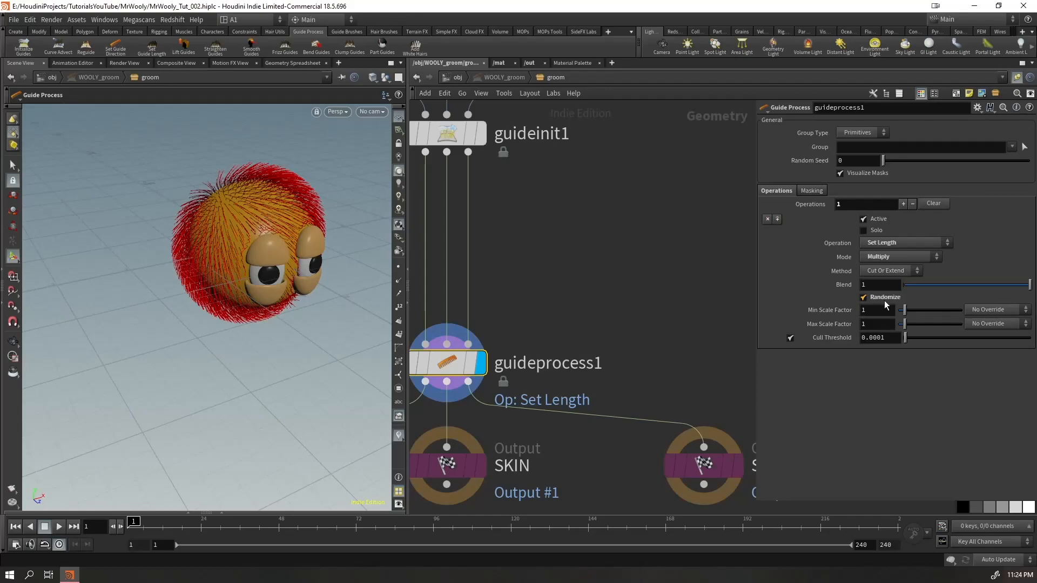
pyautogui.moveTo(254, 247); pyautogui.dragTo(227, 247)
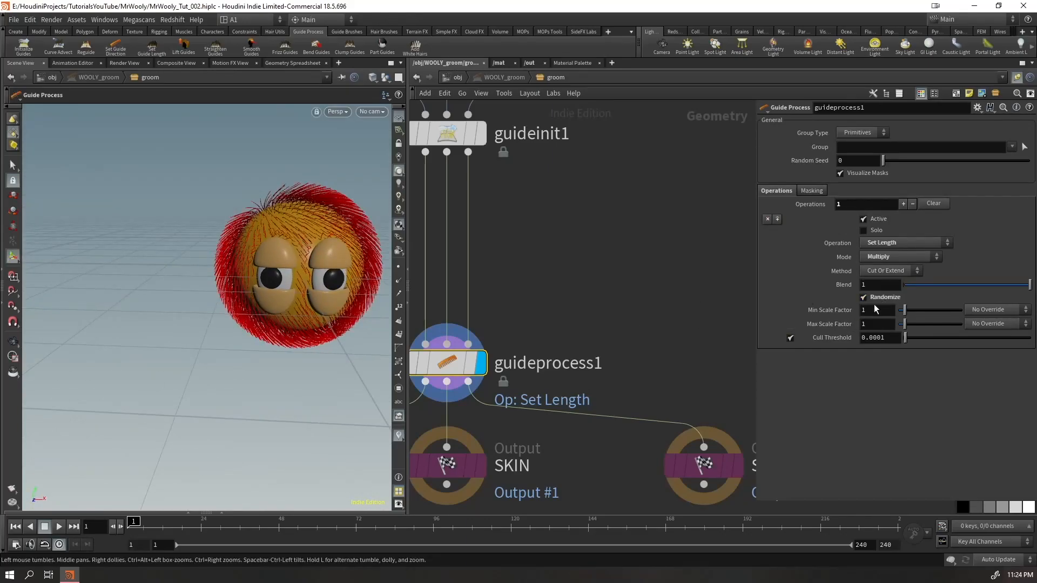
pyautogui.moveTo(905, 324)
pyautogui.mouseDown()
pyautogui.moveTo(927, 320)
pyautogui.moveTo(905, 309)
pyautogui.moveTo(925, 310)
pyautogui.moveTo(897, 311)
pyautogui.moveTo(912, 322)
pyautogui.mouseUp()
pyautogui.press('Escape')
pyautogui.moveTo(225, 243); pyautogui.dragTo(204, 276)
pyautogui.moveTo(204, 275); pyautogui.dragTo(299, 243, button='right')
pyautogui.moveTo(299, 243); pyautogui.dragTo(227, 254)
pyautogui.moveTo(227, 254); pyautogui.dragTo(194, 286, button='right')
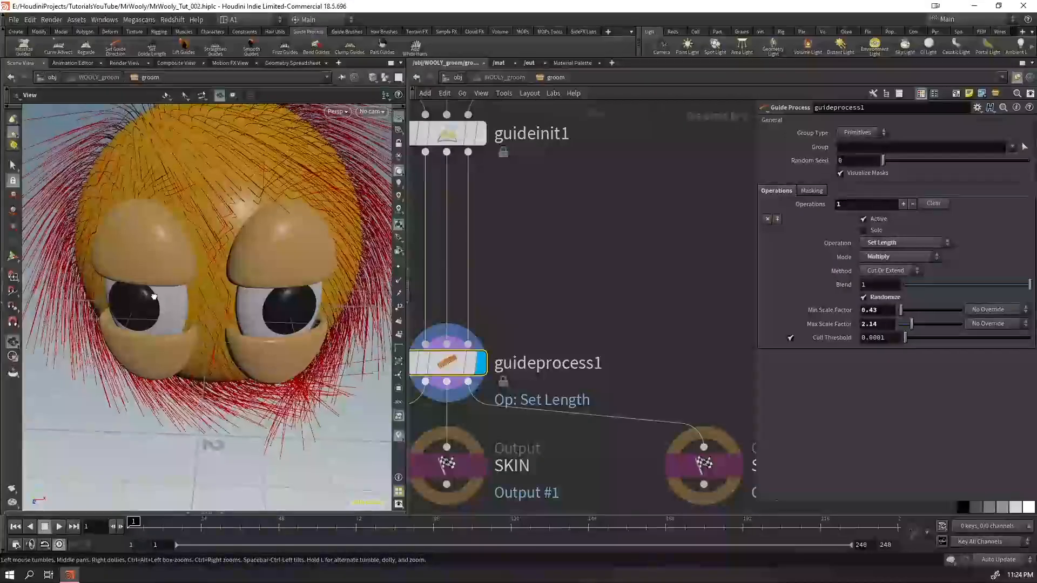
pyautogui.moveTo(195, 286); pyautogui.dragTo(216, 292)
pyautogui.moveTo(216, 291); pyautogui.dragTo(151, 343, button='right')
pyautogui.moveTo(151, 343); pyautogui.dragTo(193, 286)
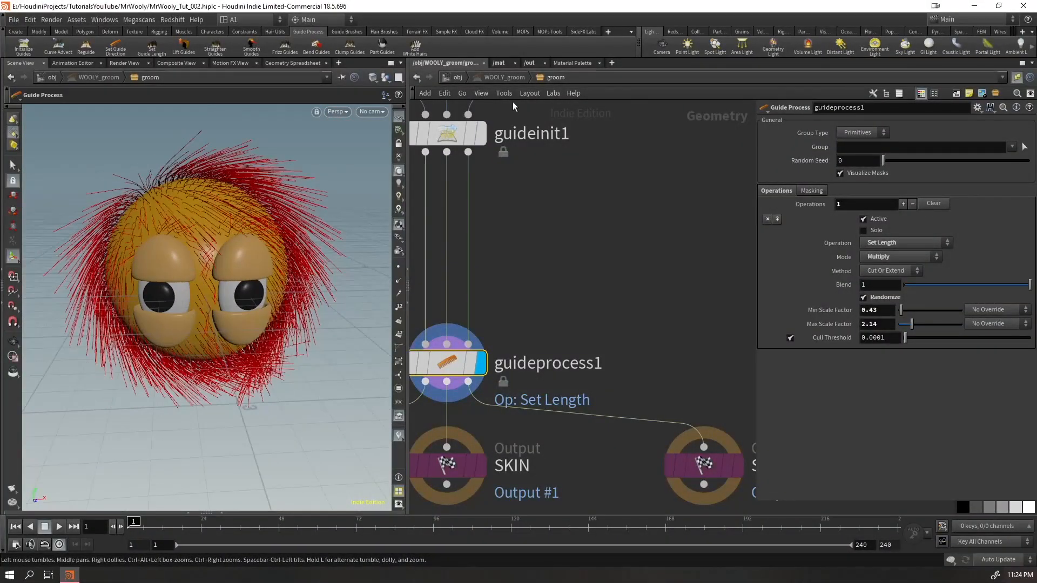
# Preview the generated fur by temporarily displaying WOOLY_hairgen at object level, and return to the WOOLY_groom network
pyautogui.click(455, 79)
pyautogui.click(572, 359)
pyautogui.click(573, 360)
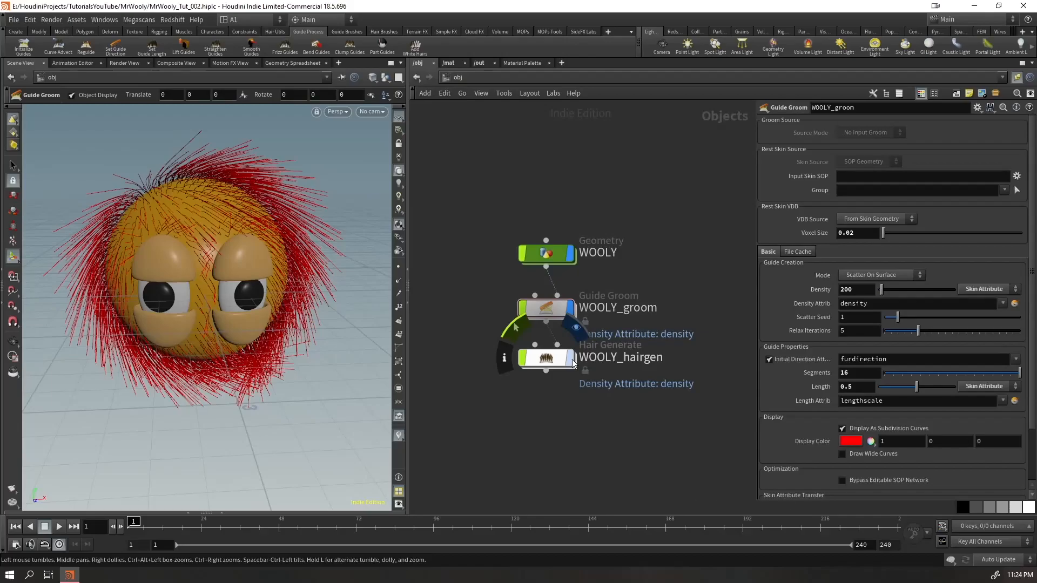
pyautogui.press('Escape')
pyautogui.moveTo(338, 323); pyautogui.dragTo(278, 208)
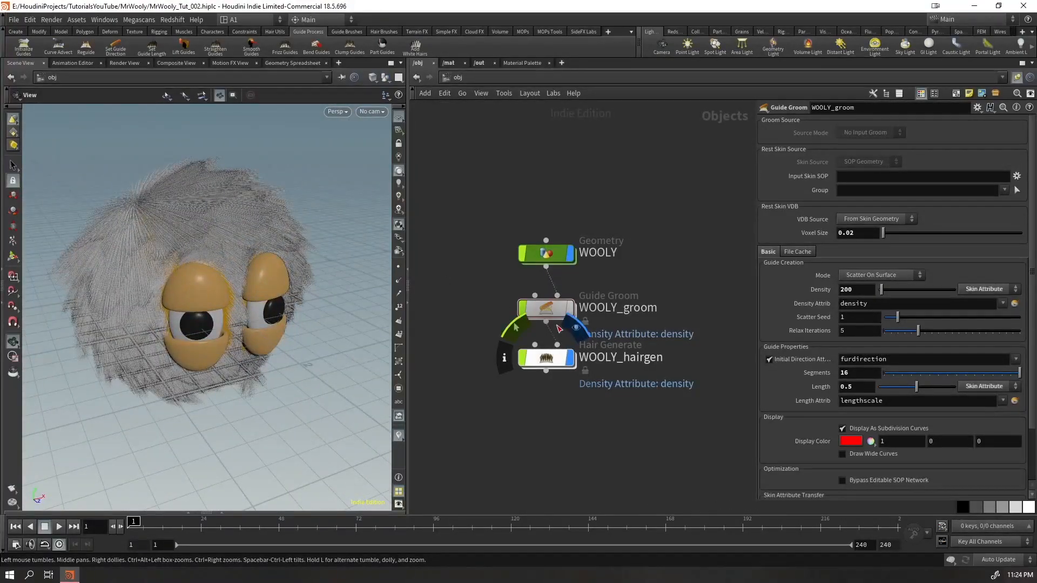
pyautogui.click(571, 358)
pyautogui.click(569, 309)
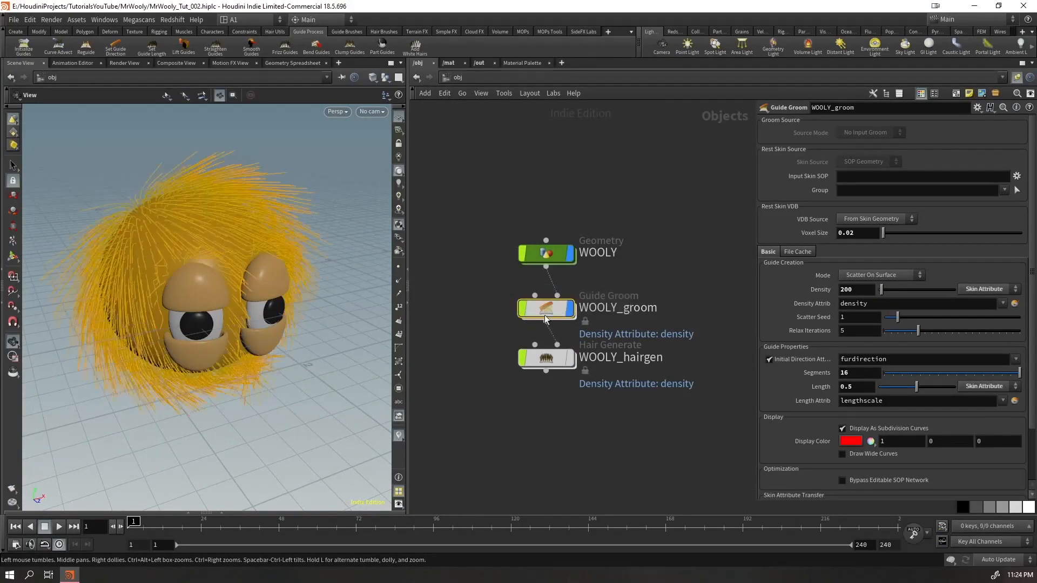
pyautogui.doubleClick(547, 308)
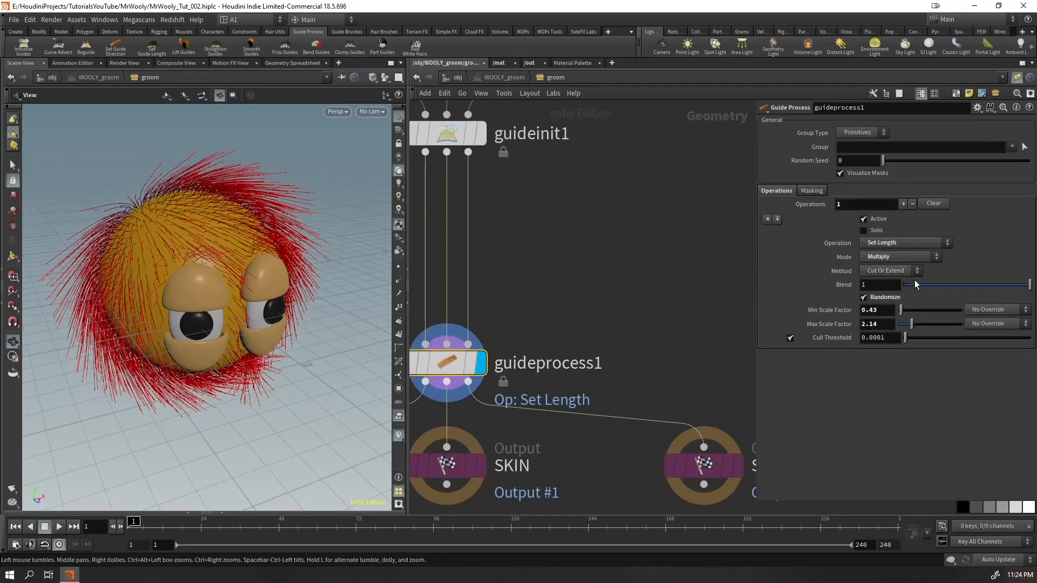
# Override the Min Scale Factor of guideprocess1 with the skin attribute scalefactormin and inspect the guides around the eyes
pyautogui.click(988, 310)
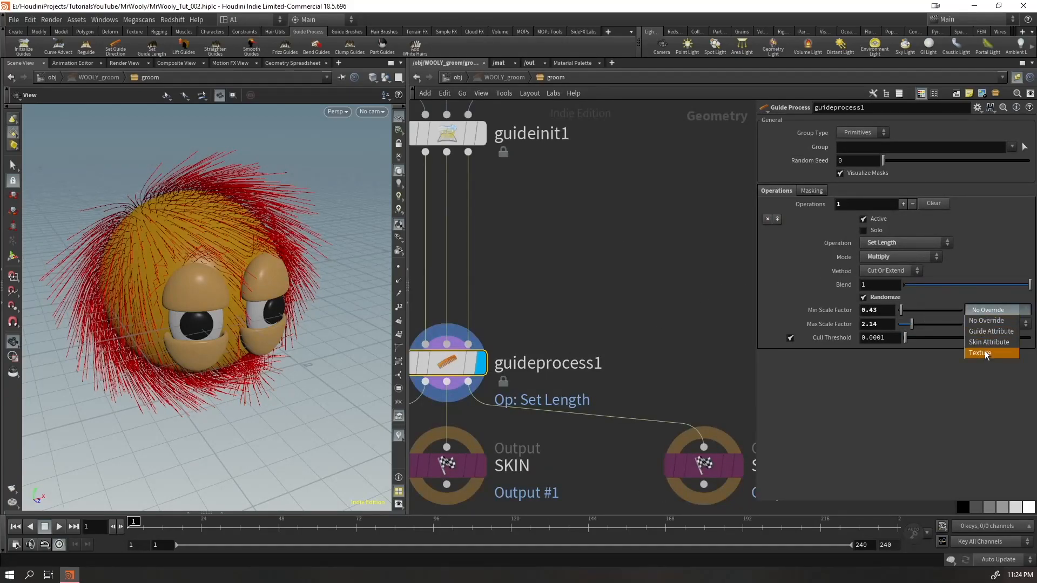
pyautogui.click(234, 310)
pyautogui.moveTo(233, 310); pyautogui.dragTo(212, 283)
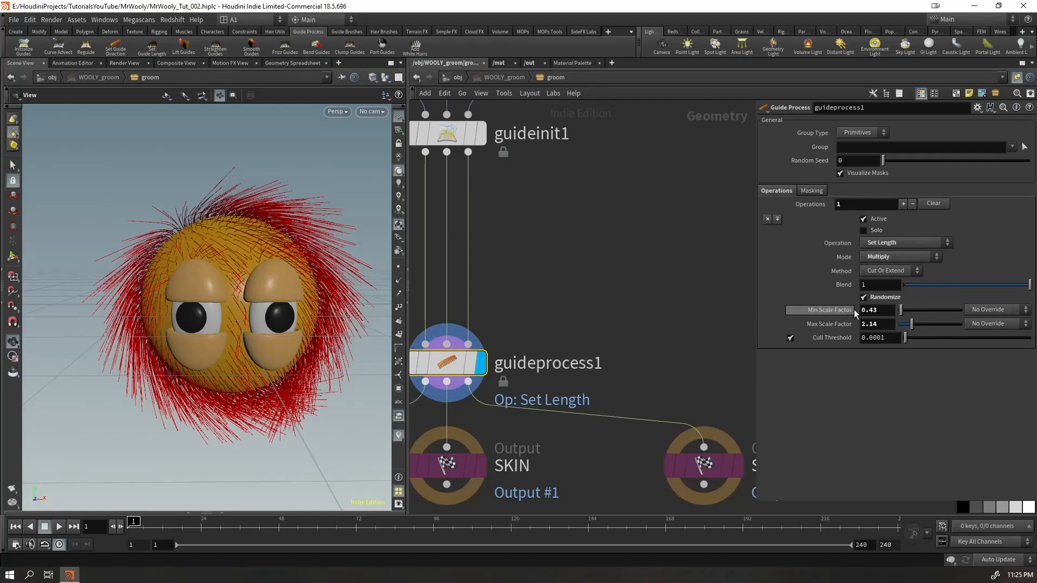
pyautogui.click(978, 311)
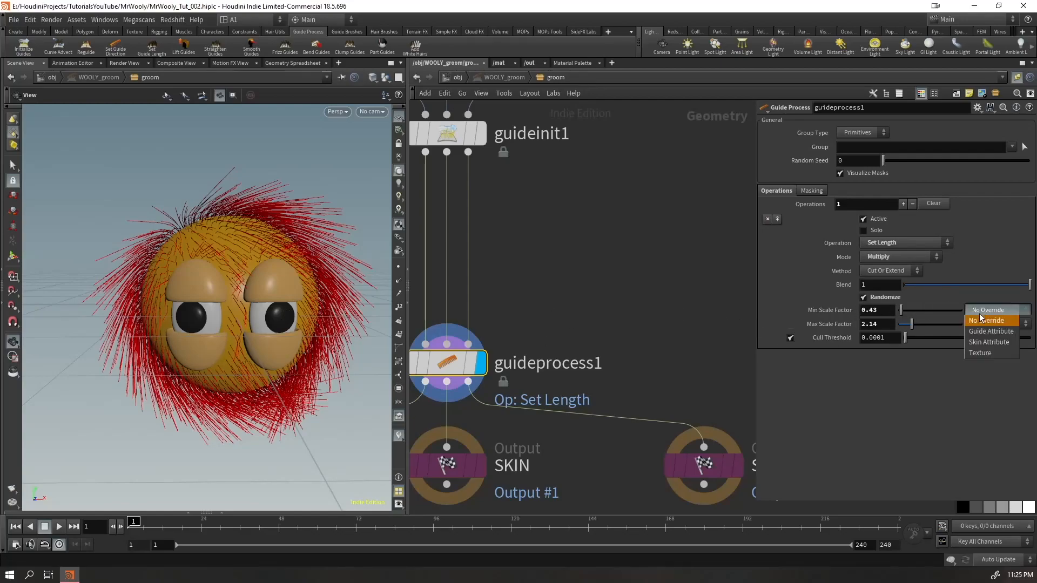
pyautogui.click(987, 341)
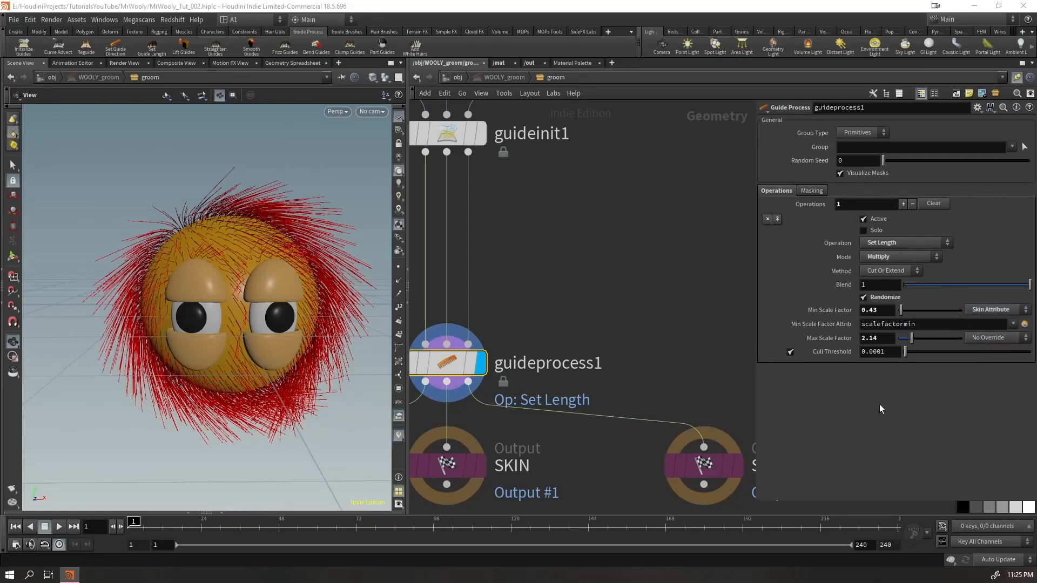
pyautogui.moveTo(168, 237); pyautogui.dragTo(218, 277)
pyautogui.moveTo(217, 278); pyautogui.dragTo(224, 407, button='right')
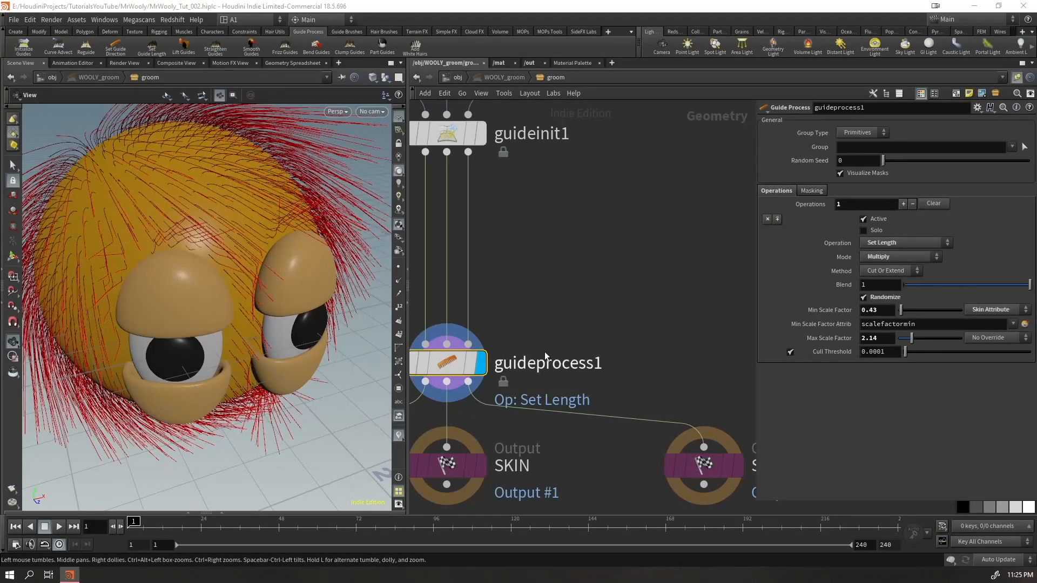
# Set the Min Scale Factor of guideprocess1 to 0.5 and the Max Scale Factor to 2, and check the guides
pyautogui.moveTo(879, 310); pyautogui.dragTo(774, 341)
pyautogui.write('0.5')
pyautogui.press('Return')
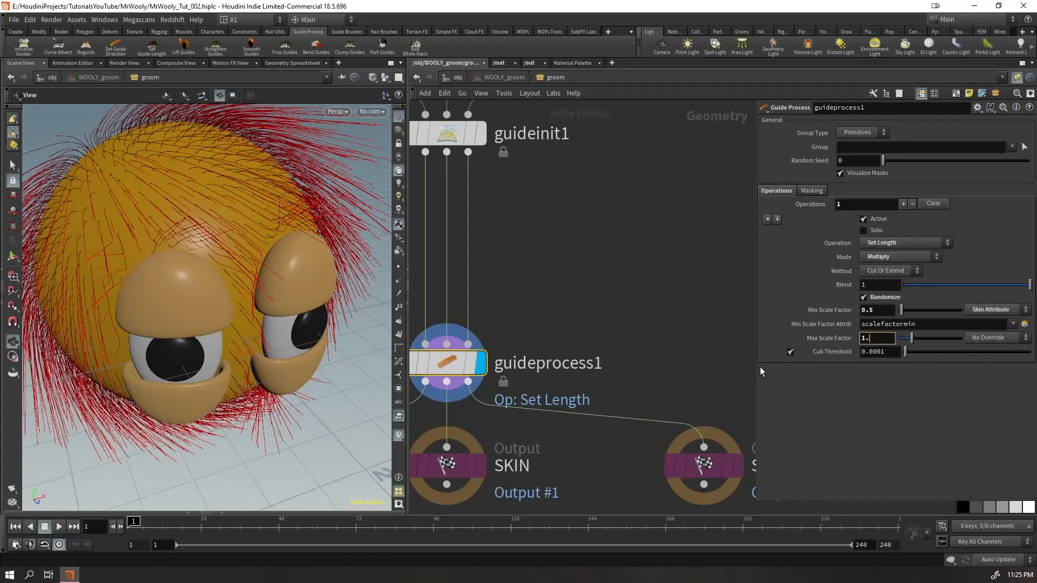
pyautogui.press('BackSpace')
pyautogui.press('BackSpace')
pyautogui.write('2')
pyautogui.press('Return')
pyautogui.moveTo(248, 289)
pyautogui.mouseDown()
pyautogui.moveTo(351, 277)
pyautogui.moveTo(254, 270)
pyautogui.mouseUp()
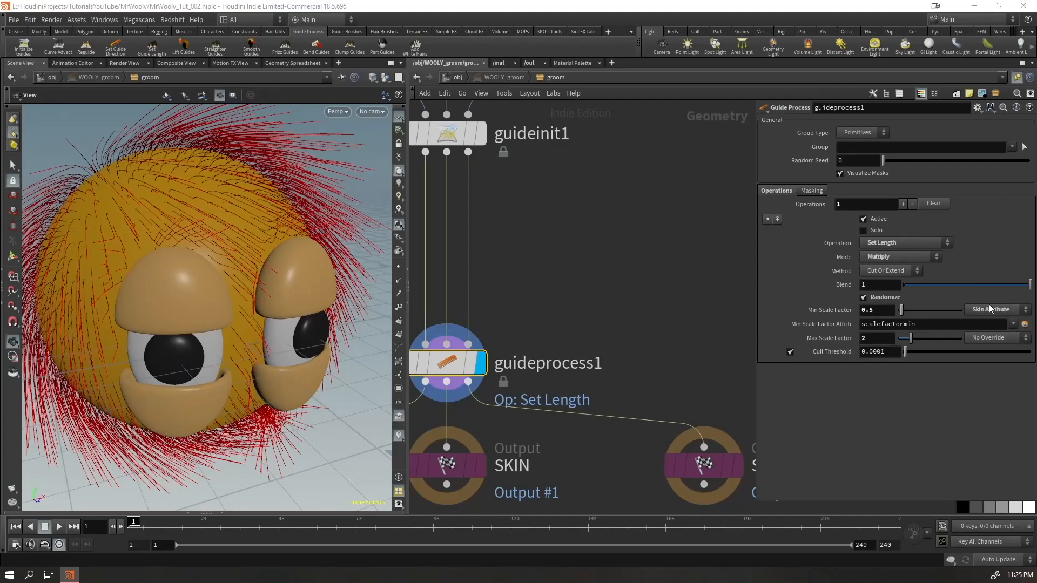
# Create the paint nodes for scalefactormin ahead of guideprocess1 and face the eyes with the paint_scalefactormin brush active
pyautogui.click(1025, 324)
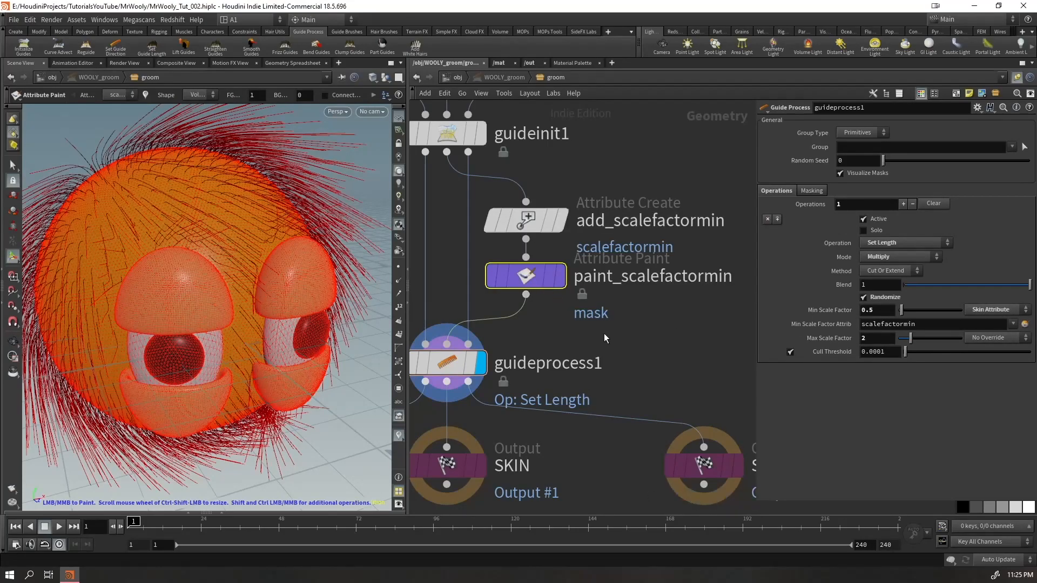
pyautogui.moveTo(655, 331); pyautogui.dragTo(502, 271)
pyautogui.scroll(-3, 205, 240)
pyautogui.keyDown('alt'); pyautogui.moveTo(206, 254); pyautogui.dragTo(178, 265); pyautogui.keyUp('alt')
pyautogui.press('Return')
pyautogui.scroll(3, 242, 309)
pyautogui.scroll(5, 242, 308)
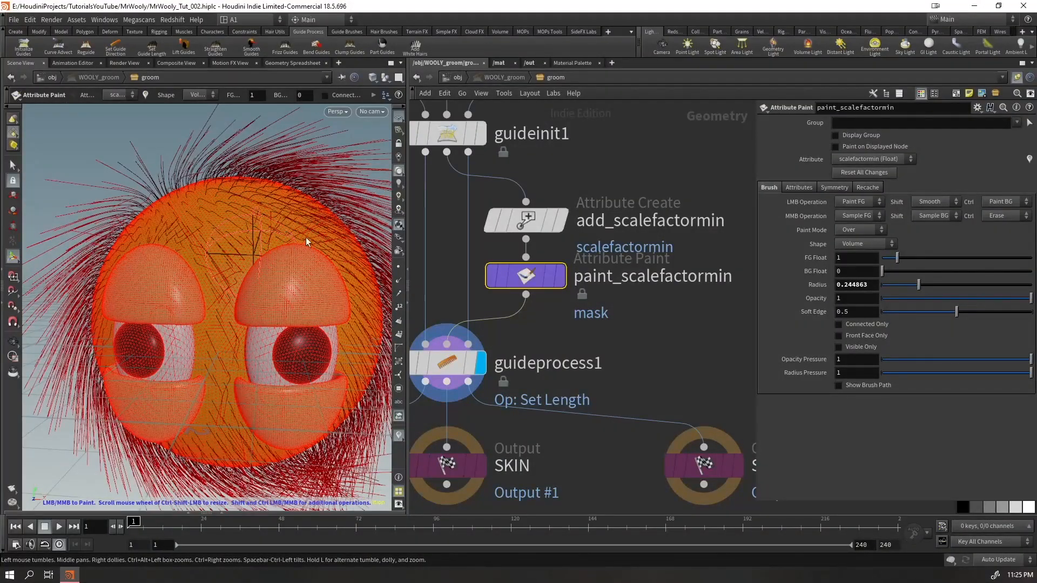
# Undo a trial stroke, then paint scalefactormin around one eye with a background value of 0.5 and a radius of about 0.18
pyautogui.moveTo(277, 244); pyautogui.dragTo(310, 264)
pyautogui.hotkey('ctrl', 'z')
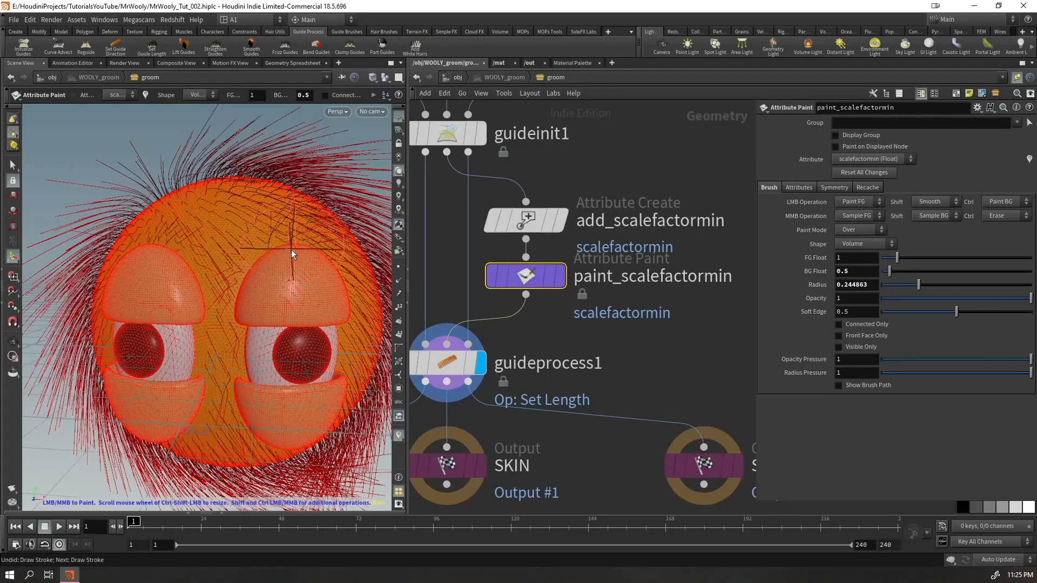
pyautogui.moveTo(286, 268)
pyautogui.mouseDown()
pyautogui.moveTo(273, 271)
pyautogui.moveTo(259, 243)
pyautogui.moveTo(253, 270)
pyautogui.moveTo(286, 246)
pyautogui.moveTo(312, 249)
pyautogui.moveTo(297, 254)
pyautogui.moveTo(282, 229)
pyautogui.moveTo(259, 313)
pyautogui.mouseUp()
pyautogui.moveTo(243, 303)
pyautogui.keyDown('alt'); pyautogui.mouseDown()
pyautogui.moveTo(291, 273)
pyautogui.moveTo(278, 270)
pyautogui.mouseUp(); pyautogui.keyUp('alt')
pyautogui.moveTo(258, 343)
pyautogui.mouseDown()
pyautogui.moveTo(217, 301)
pyautogui.moveTo(218, 261)
pyautogui.mouseUp()
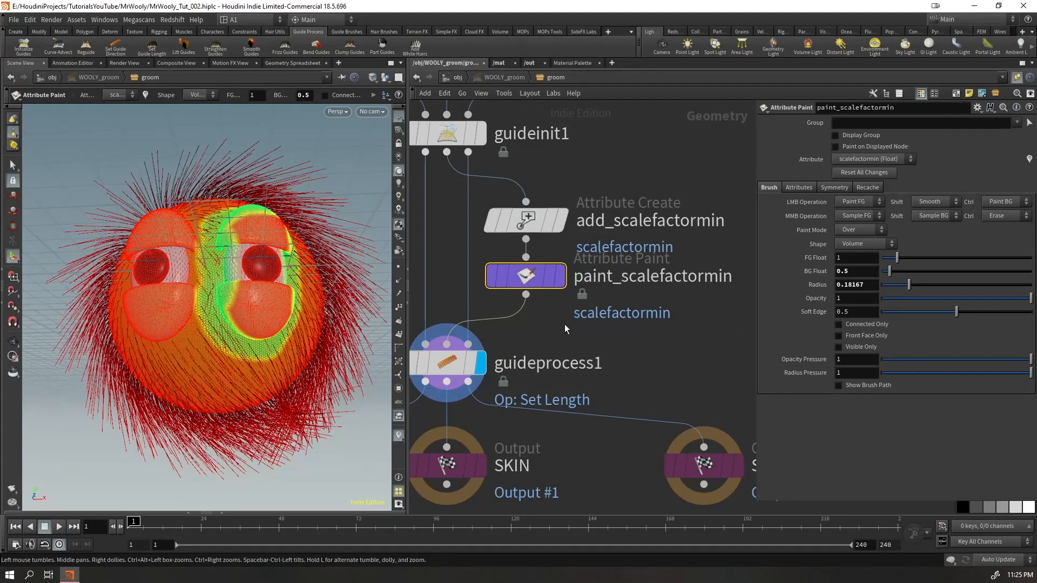
# Check the settings of guideprocess1, then return to paint_scalefactormin and paint the background value around the other eye
pyautogui.click(436, 367)
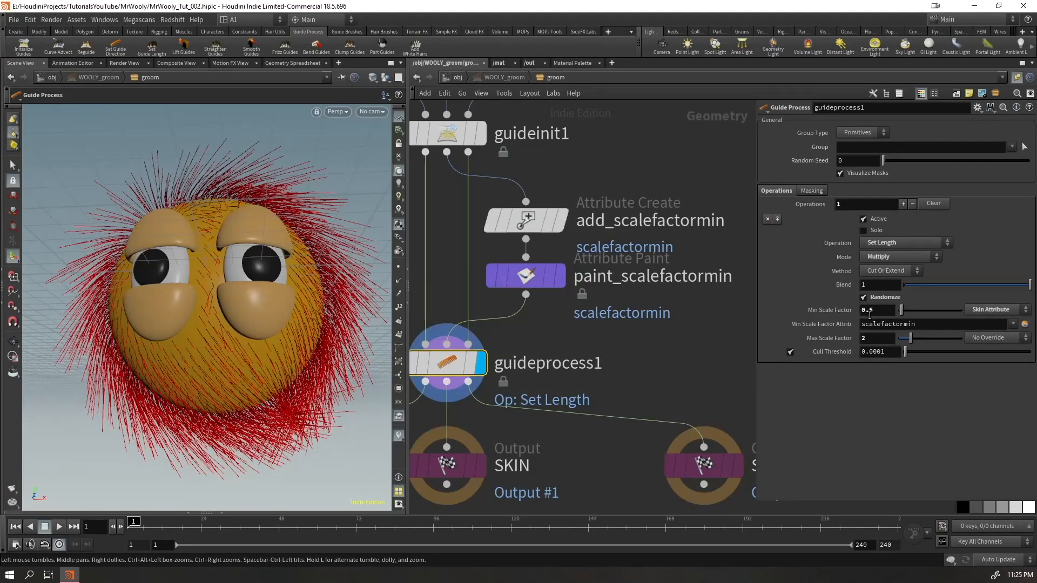
pyautogui.click(532, 277)
pyautogui.moveTo(217, 227)
pyautogui.keyDown('alt'); pyautogui.mouseDown()
pyautogui.moveTo(206, 257)
pyautogui.moveTo(305, 306)
pyautogui.moveTo(277, 270)
pyautogui.moveTo(296, 285)
pyautogui.moveTo(259, 258)
pyautogui.moveTo(225, 282)
pyautogui.moveTo(241, 259)
pyautogui.mouseUp(); pyautogui.keyUp('alt')
pyautogui.moveTo(310, 368)
pyautogui.keyDown('alt'); pyautogui.mouseDown()
pyautogui.moveTo(296, 319)
pyautogui.moveTo(300, 380)
pyautogui.moveTo(268, 381)
pyautogui.moveTo(205, 309)
pyautogui.mouseUp(); pyautogui.keyUp('alt')
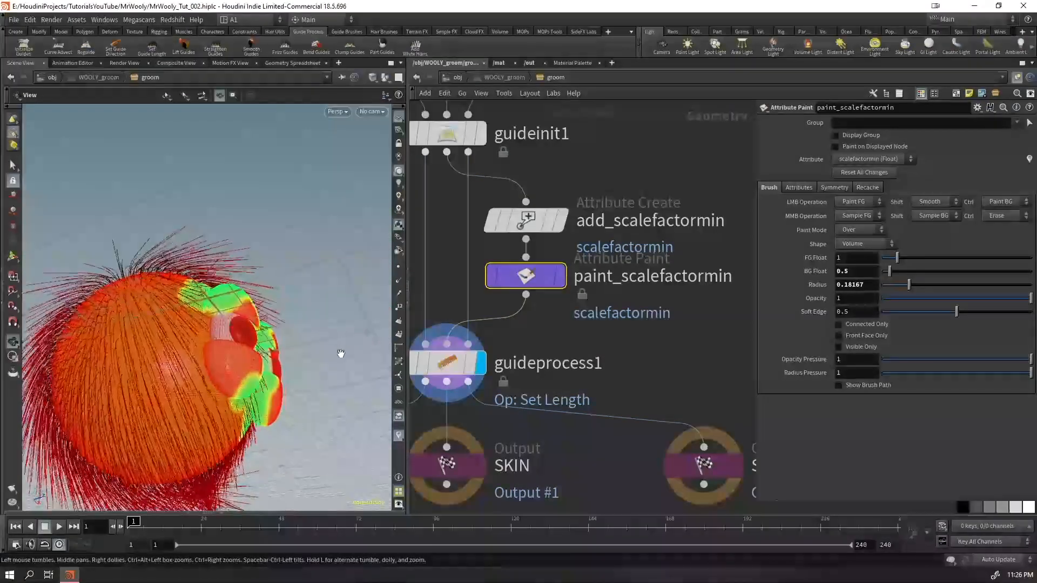
pyautogui.moveTo(214, 364)
pyautogui.mouseDown()
pyautogui.moveTo(208, 351)
pyautogui.moveTo(208, 389)
pyautogui.moveTo(221, 402)
pyautogui.moveTo(211, 400)
pyautogui.moveTo(318, 339)
pyautogui.mouseUp()
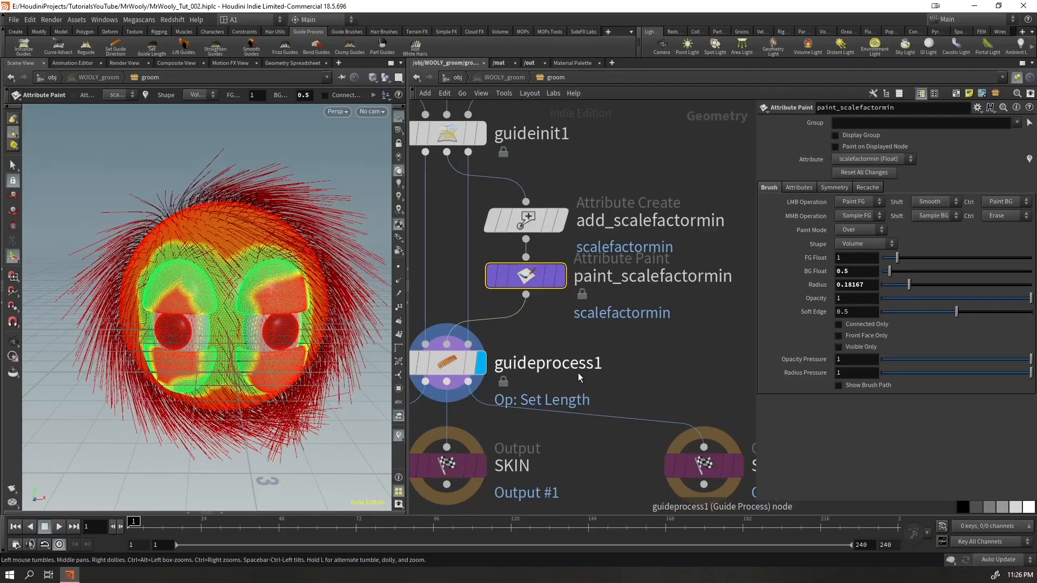
# Inspect the mask from several sides and refine the painted scalefactormin on the eyelids with a brush radius of about 0.11
pyautogui.keyDown('alt'); pyautogui.moveTo(252, 295); pyautogui.dragTo(181, 301); pyautogui.keyUp('alt')
pyautogui.moveTo(310, 282); pyautogui.dragTo(318, 290)
pyautogui.moveTo(311, 387)
pyautogui.keyDown('alt'); pyautogui.mouseDown()
pyautogui.moveTo(324, 352)
pyautogui.moveTo(315, 390)
pyautogui.moveTo(291, 413)
pyautogui.mouseUp(); pyautogui.keyUp('alt')
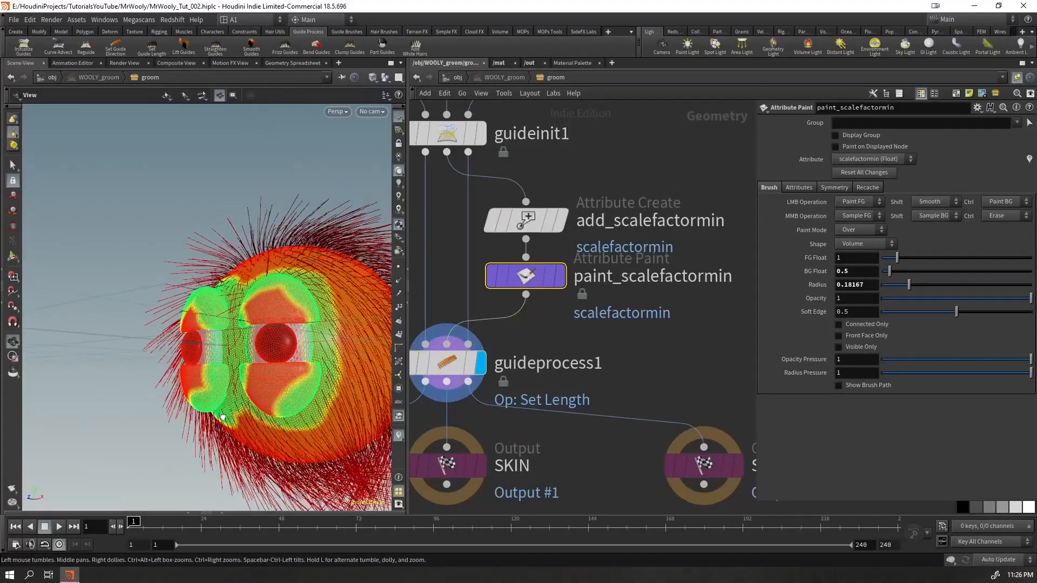
pyautogui.moveTo(218, 417); pyautogui.dragTo(276, 411)
pyautogui.moveTo(246, 342)
pyautogui.mouseDown()
pyautogui.moveTo(253, 389)
pyautogui.moveTo(237, 342)
pyautogui.moveTo(336, 308)
pyautogui.moveTo(281, 330)
pyautogui.mouseUp()
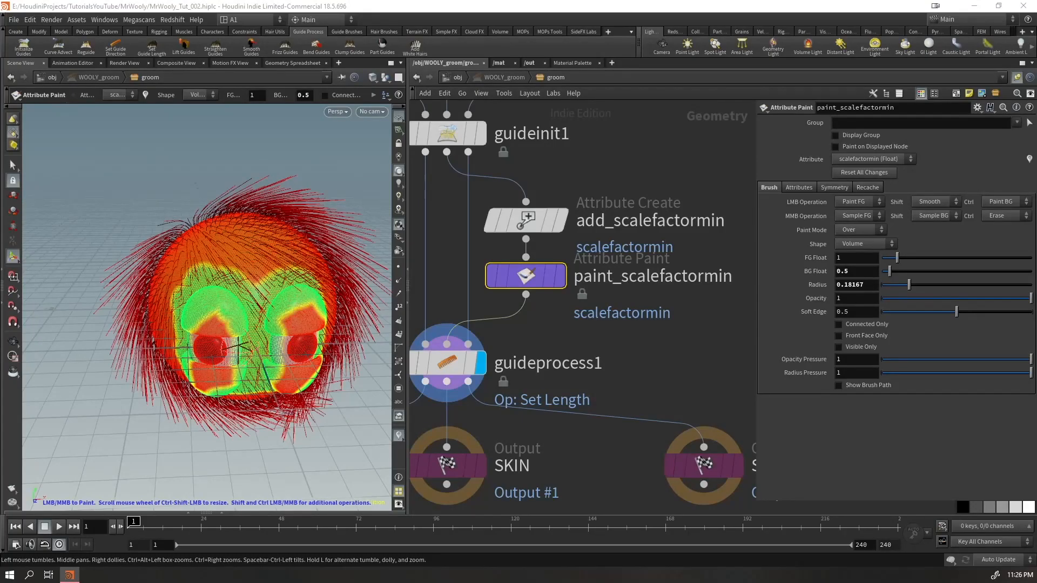
pyautogui.moveTo(235, 330); pyautogui.dragTo(178, 335, button='right')
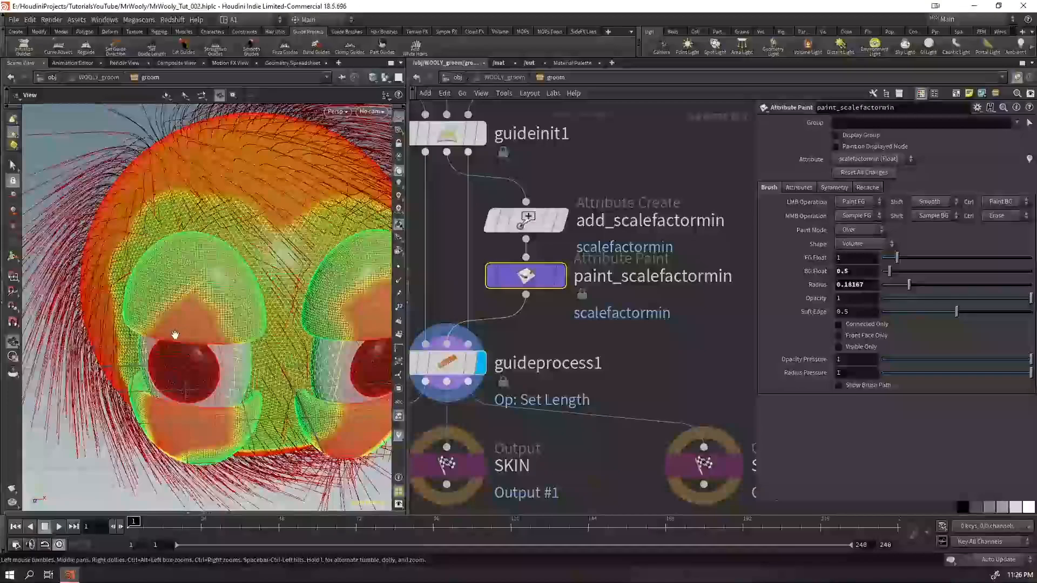
pyautogui.moveTo(178, 335); pyautogui.dragTo(196, 323)
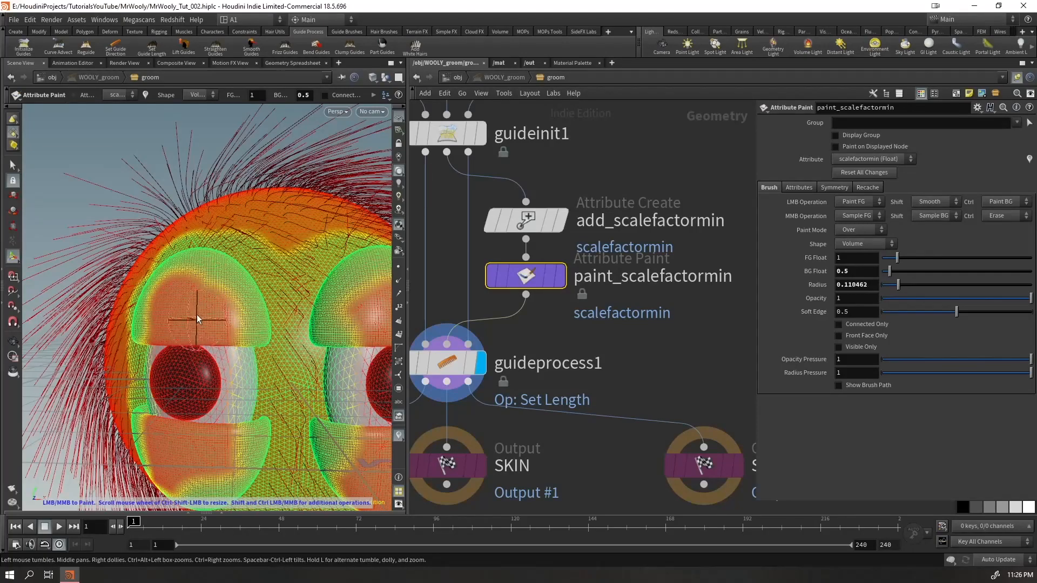
pyautogui.moveTo(221, 322); pyautogui.dragTo(158, 382, button='right')
pyautogui.moveTo(159, 381)
pyautogui.mouseDown()
pyautogui.moveTo(350, 297)
pyautogui.moveTo(317, 256)
pyautogui.moveTo(315, 234)
pyautogui.mouseUp()
# Override the Max Scale Factor of guideprocess1 with the skin attribute scalefactormax and select its name for copying
pyautogui.click(449, 363)
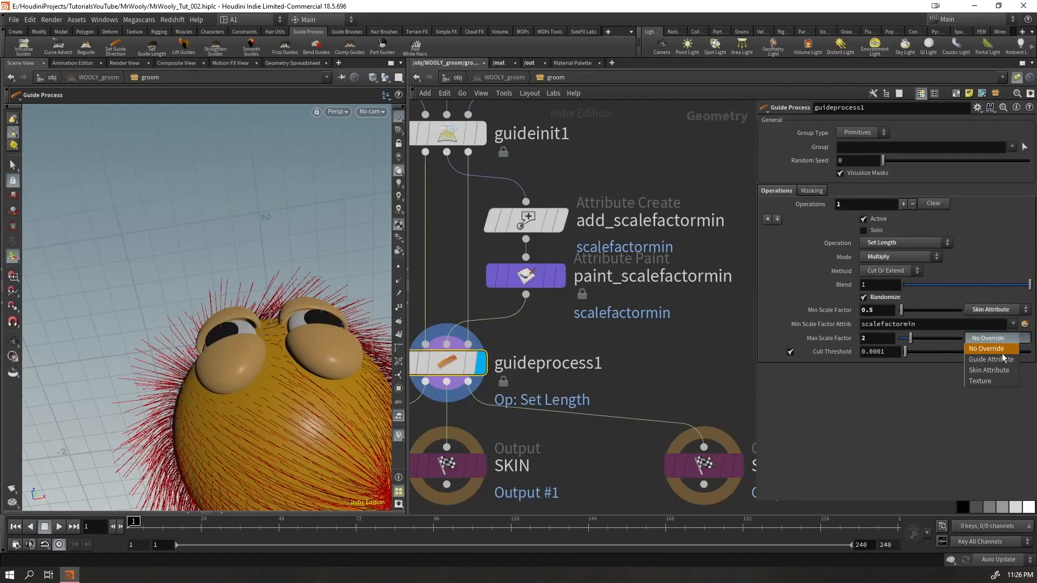
pyautogui.click(1001, 370)
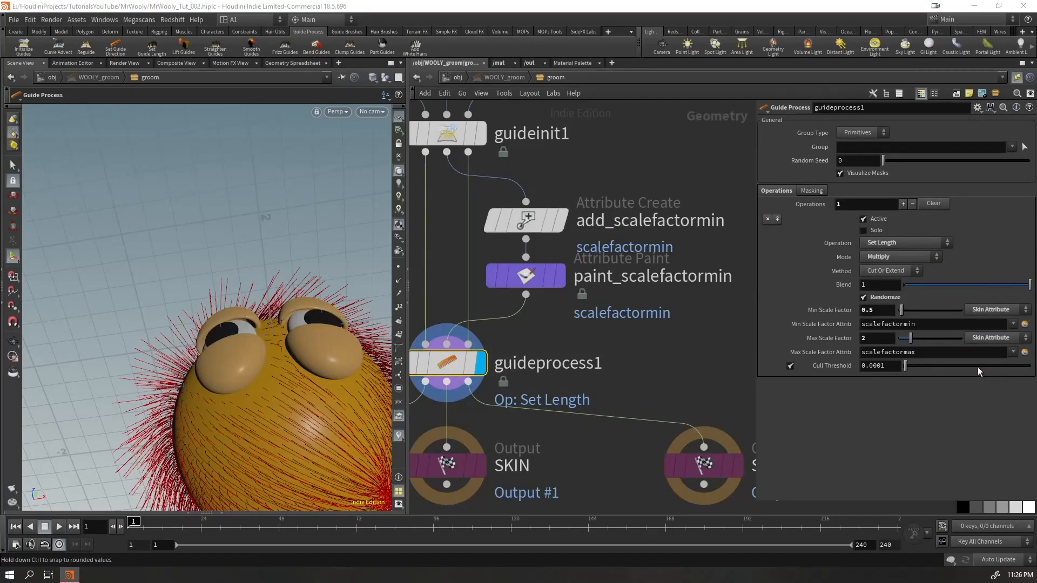
pyautogui.doubleClick(919, 355)
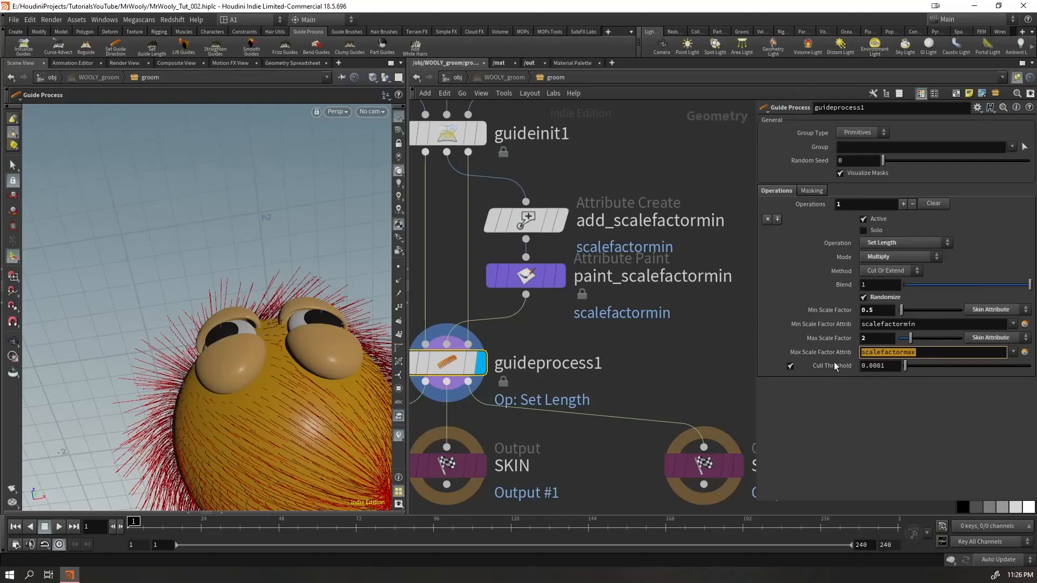
# Insert an Attribute Noise node between paint_scalefactormin and guideprocess1
pyautogui.press('Tab')
pyautogui.write('at')
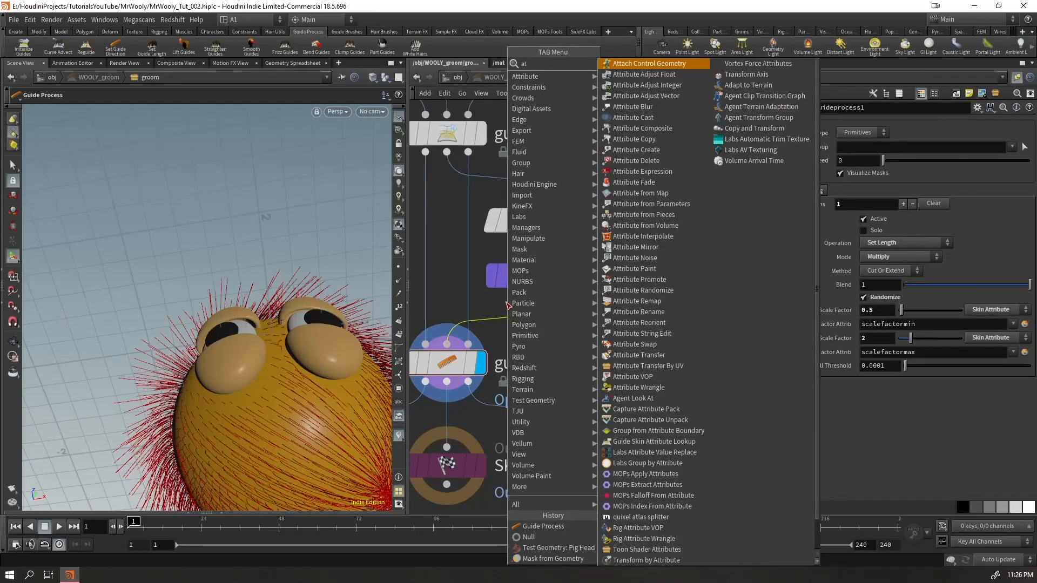
pyautogui.write('rnois')
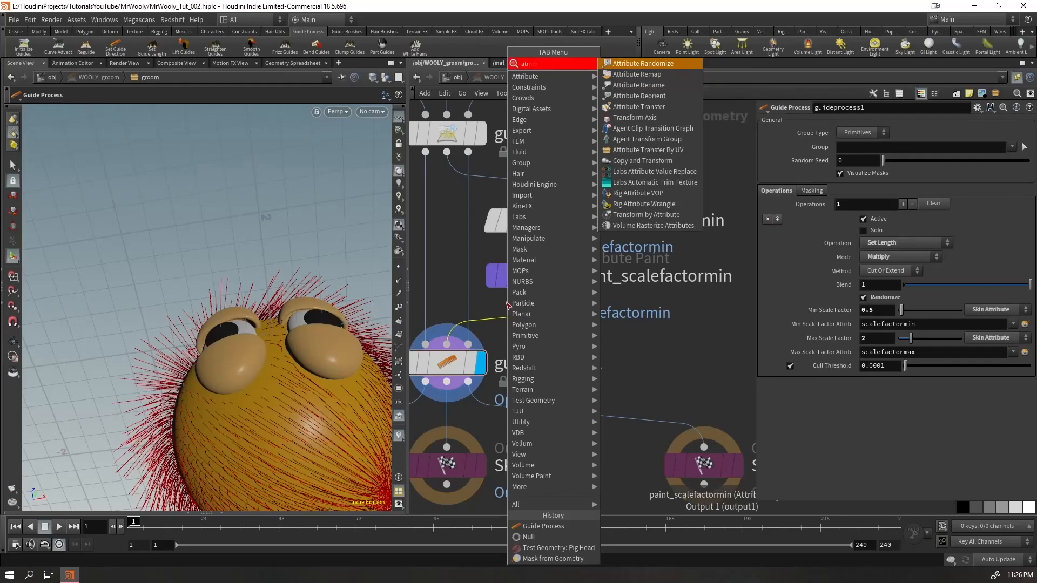
pyautogui.press('BackSpace')
pyautogui.press('BackSpace')
pyautogui.press('BackSpace')
pyautogui.press('BackSpace')
pyautogui.press('BackSpace')
pyautogui.press('BackSpace')
pyautogui.press('BackSpace')
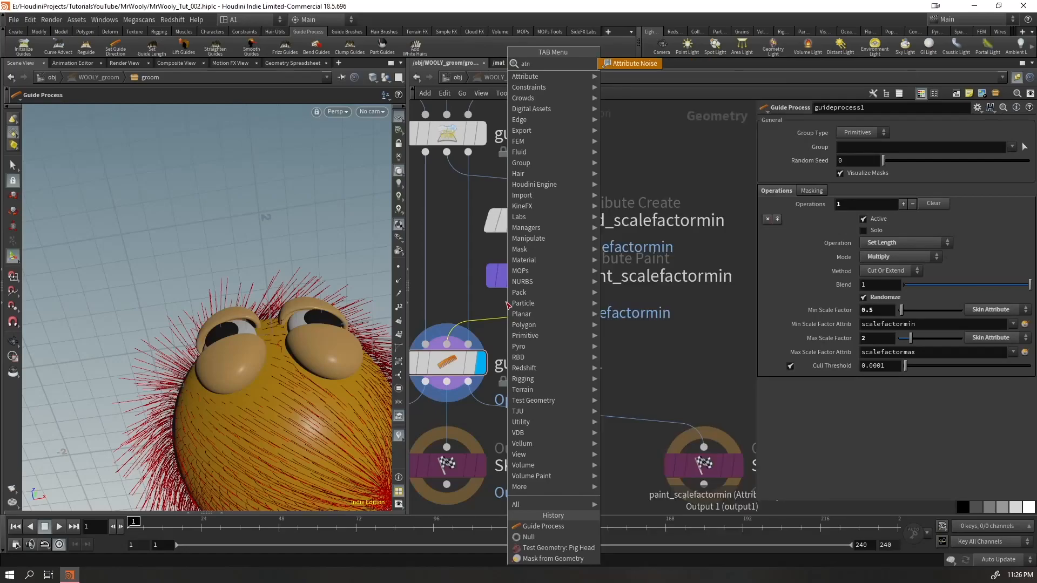
pyautogui.press('Escape')
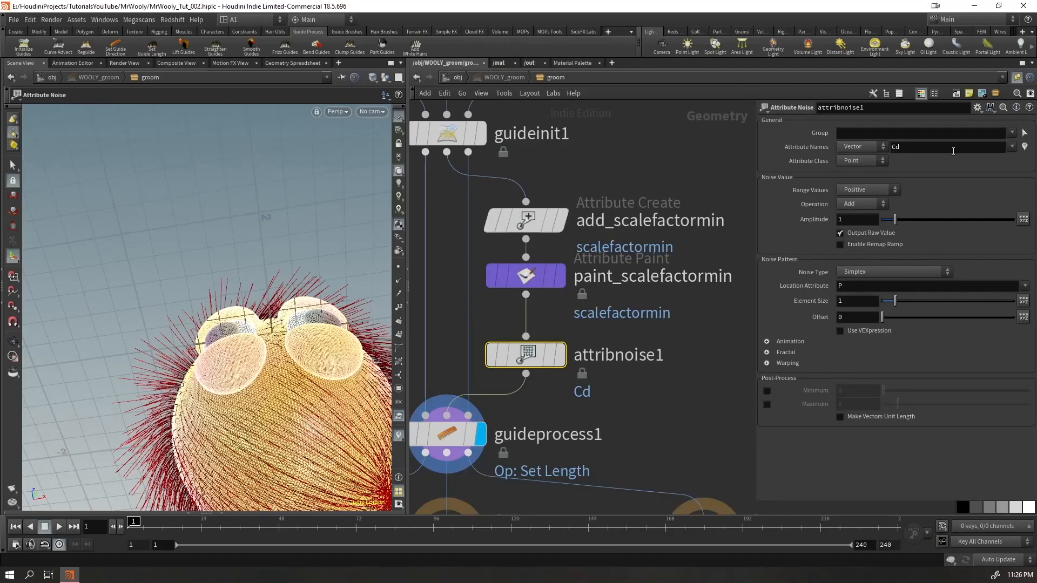
# Make attribnoise1 write its noise to a Float attribute named scalefactormax, and check the guides
pyautogui.press('Return')
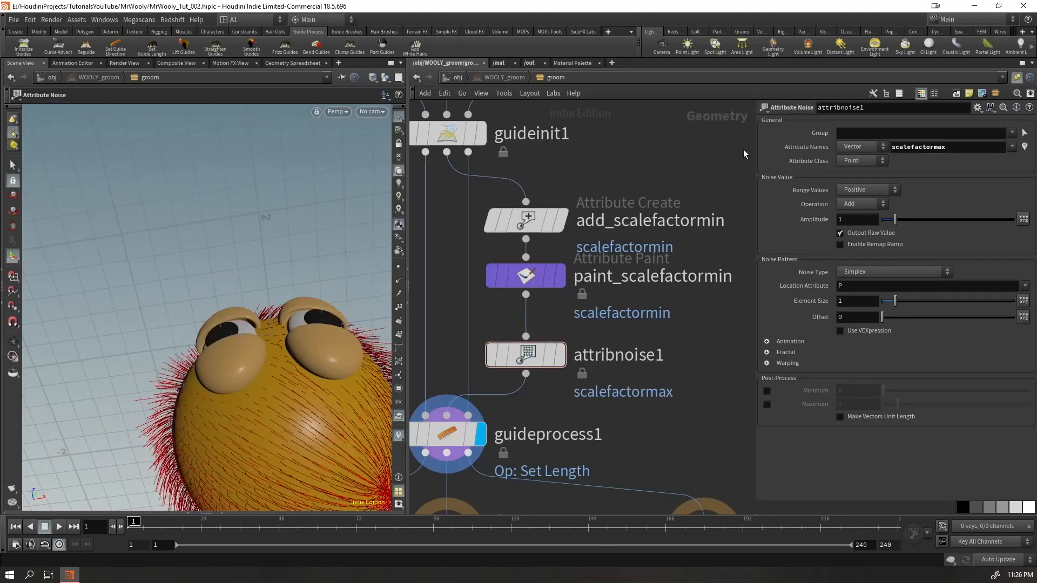
pyautogui.click(855, 158)
pyautogui.moveTo(233, 286); pyautogui.dragTo(268, 335)
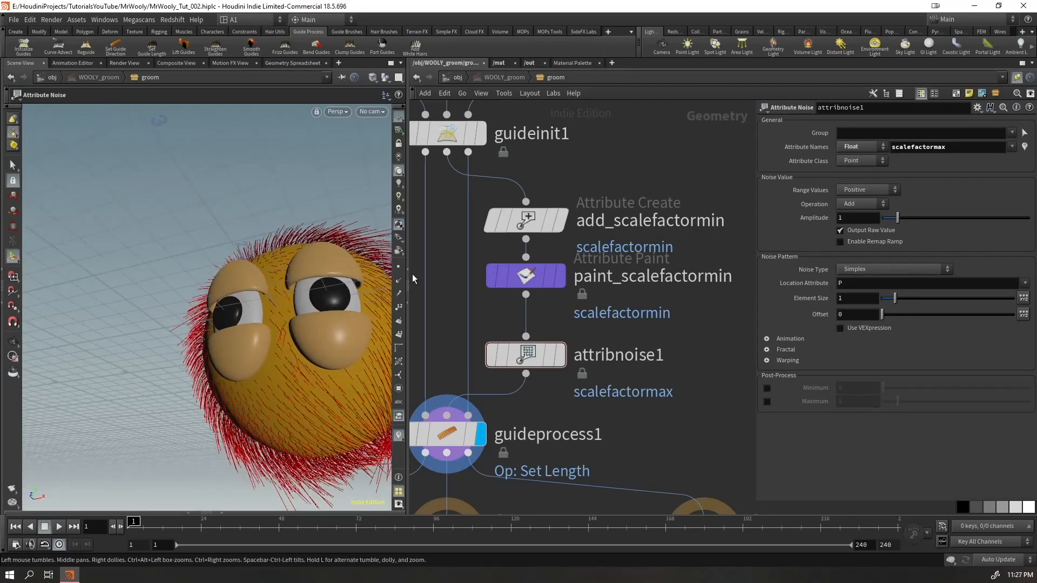
# Display attribnoise1 and visualize its scalefactormax attribute as colors on the skin
pyautogui.click(396, 116)
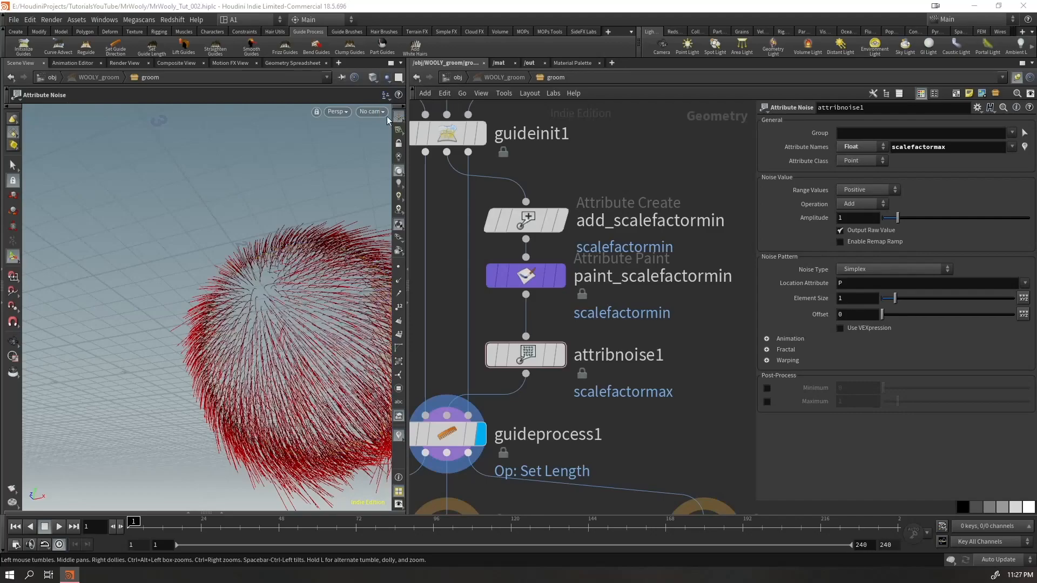
pyautogui.click(560, 356)
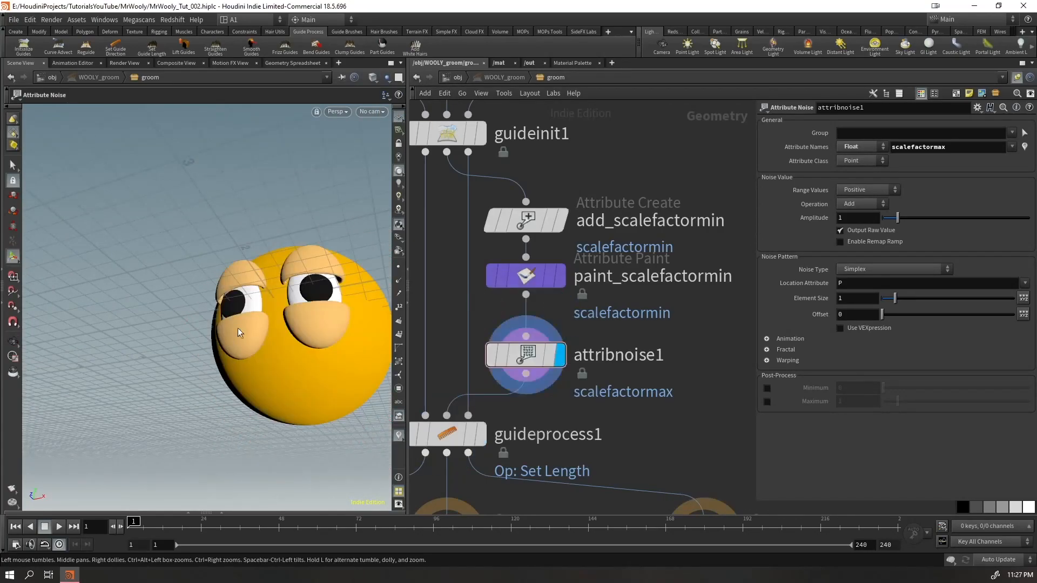
pyautogui.moveTo(231, 333); pyautogui.dragTo(263, 297)
pyautogui.moveTo(604, 334); pyautogui.dragTo(494, 390)
pyautogui.moveTo(294, 302); pyautogui.dragTo(251, 345)
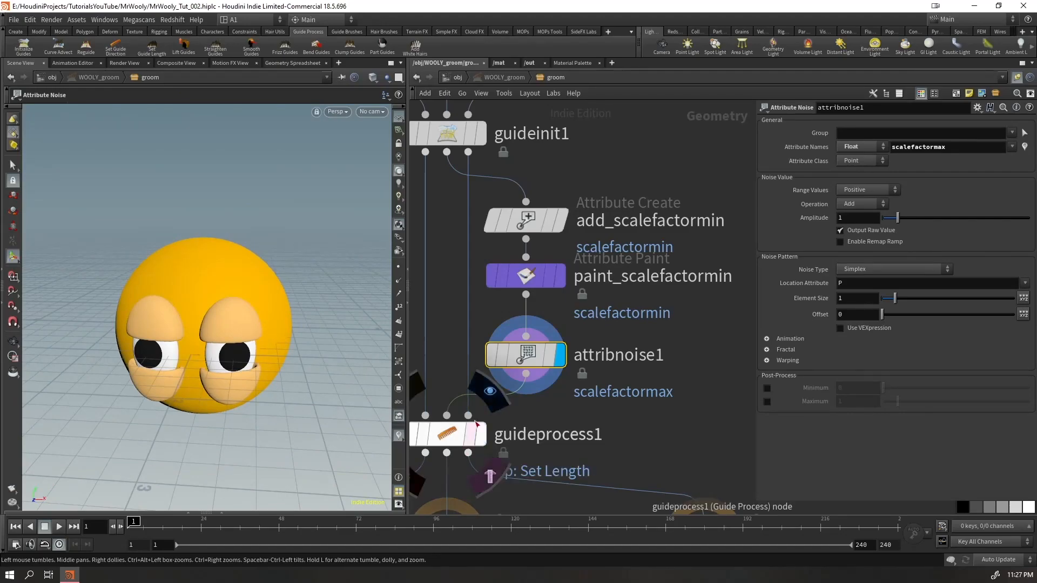
pyautogui.moveTo(203, 311); pyautogui.dragTo(148, 285)
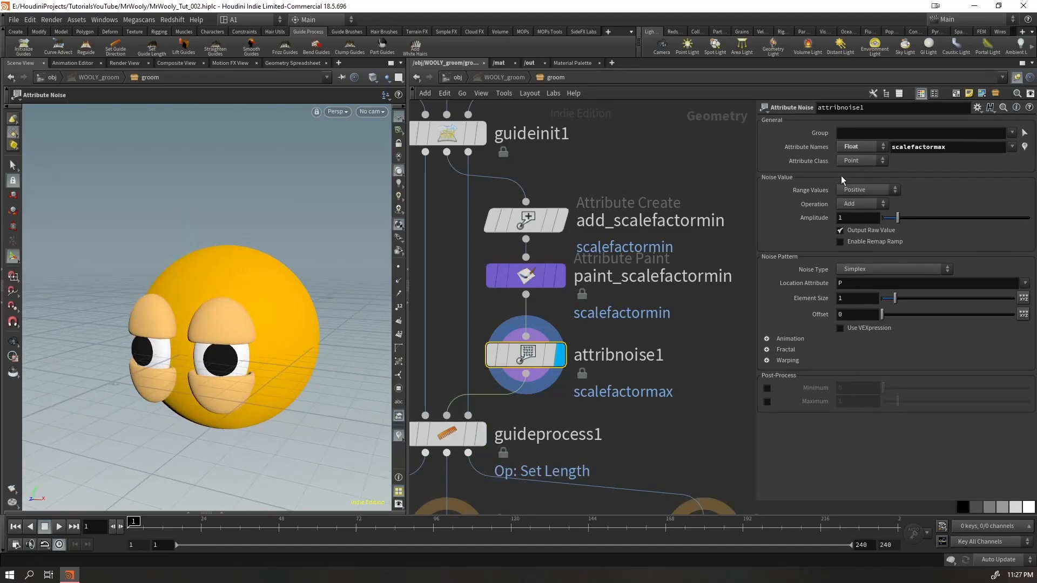
pyautogui.click(1029, 151)
pyautogui.moveTo(252, 329)
pyautogui.keyDown('alt'); pyautogui.mouseDown()
pyautogui.moveTo(261, 344)
pyautogui.moveTo(248, 342)
pyautogui.mouseUp(); pyautogui.keyUp('alt')
pyautogui.press('Return')
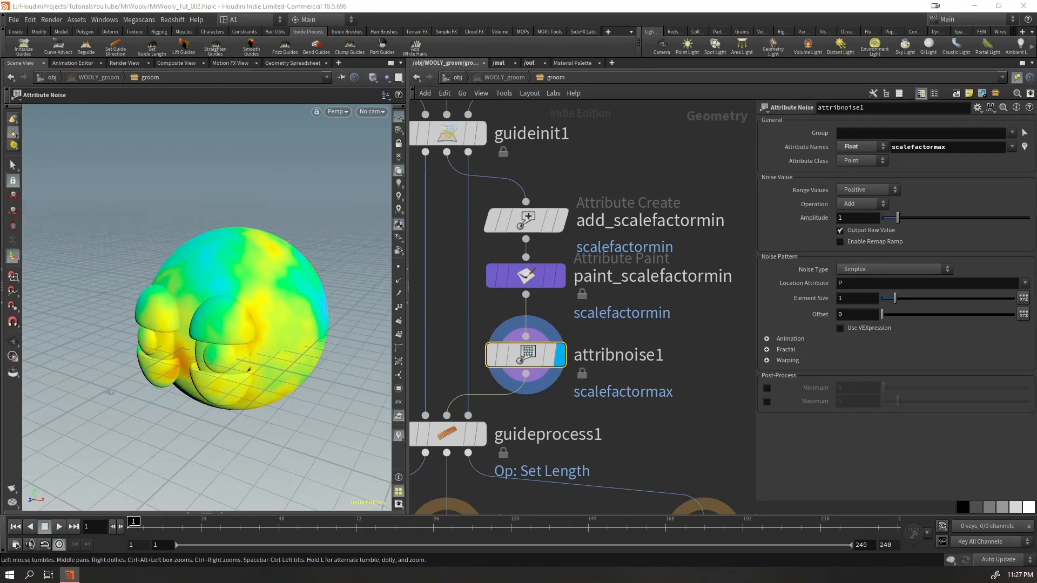
# Set the noise Amplitude of attribnoise1 to 2.78
pyautogui.click(867, 223)
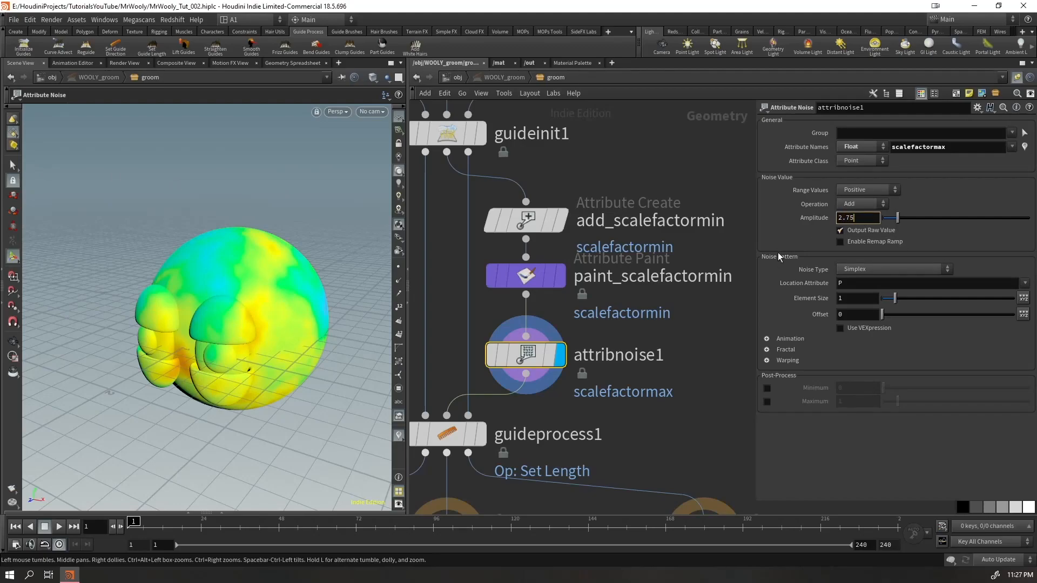
pyautogui.press('Return')
pyautogui.click(864, 218)
pyautogui.write('8')
pyautogui.press('Return')
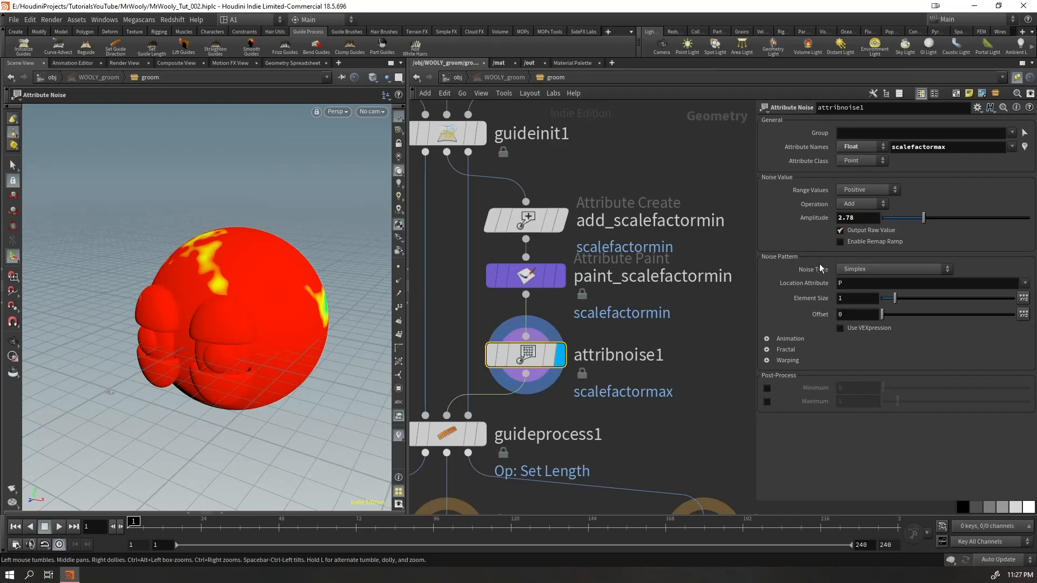
# Set the noise type to Worley/Cellular F1 with an Element Size of 1.14 and an Offset of 10, and inspect the pattern
pyautogui.click(900, 270)
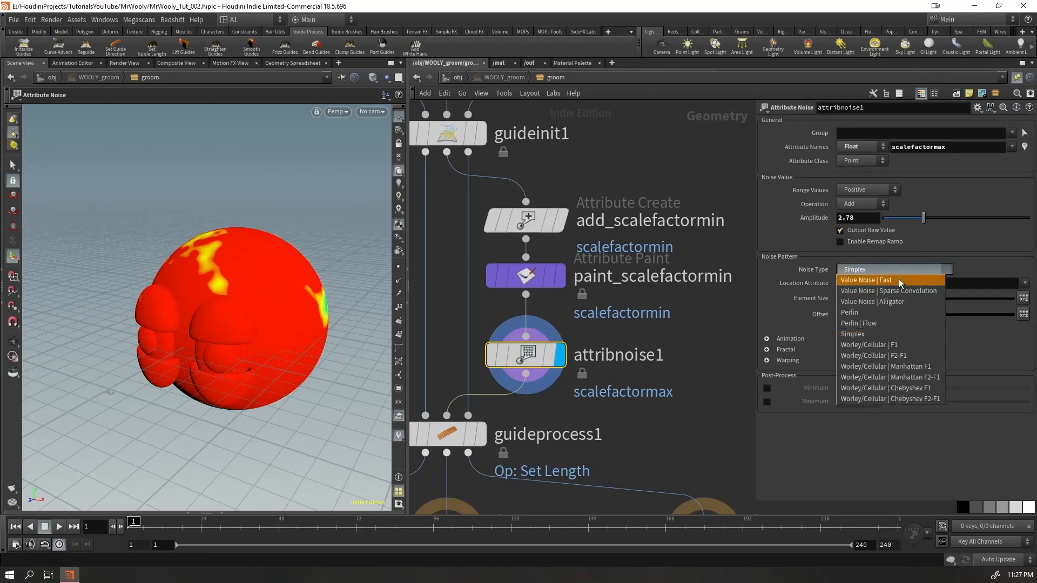
pyautogui.click(876, 346)
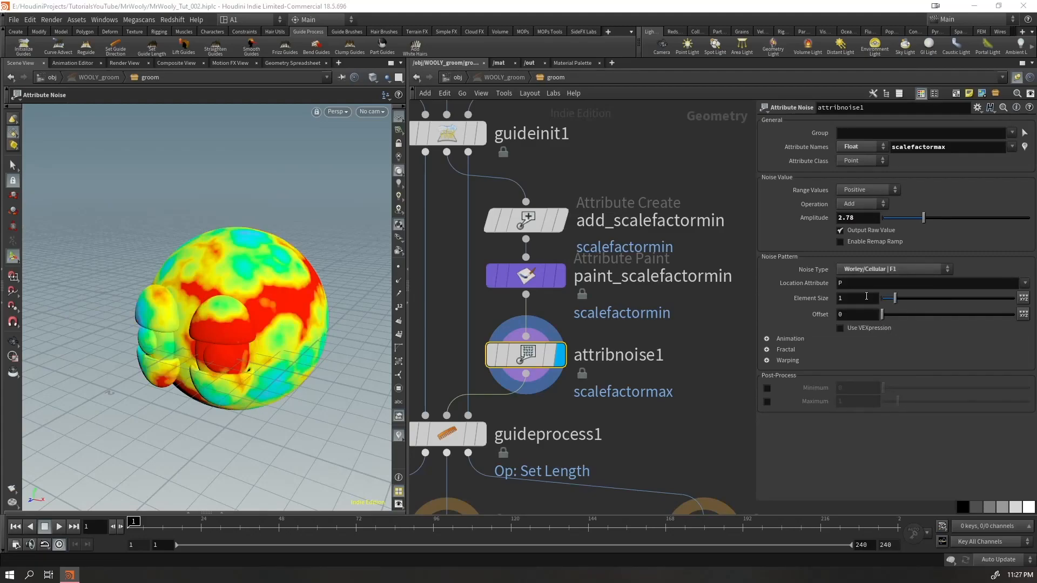
pyautogui.click(866, 297)
pyautogui.write('.14')
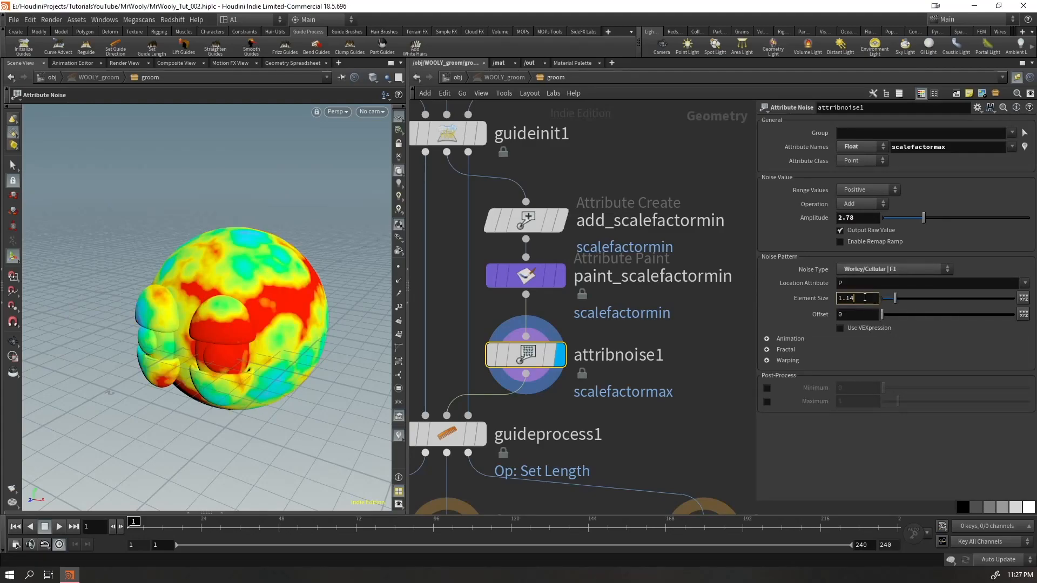
pyautogui.press('Tab')
pyautogui.write('10')
pyautogui.press('Return')
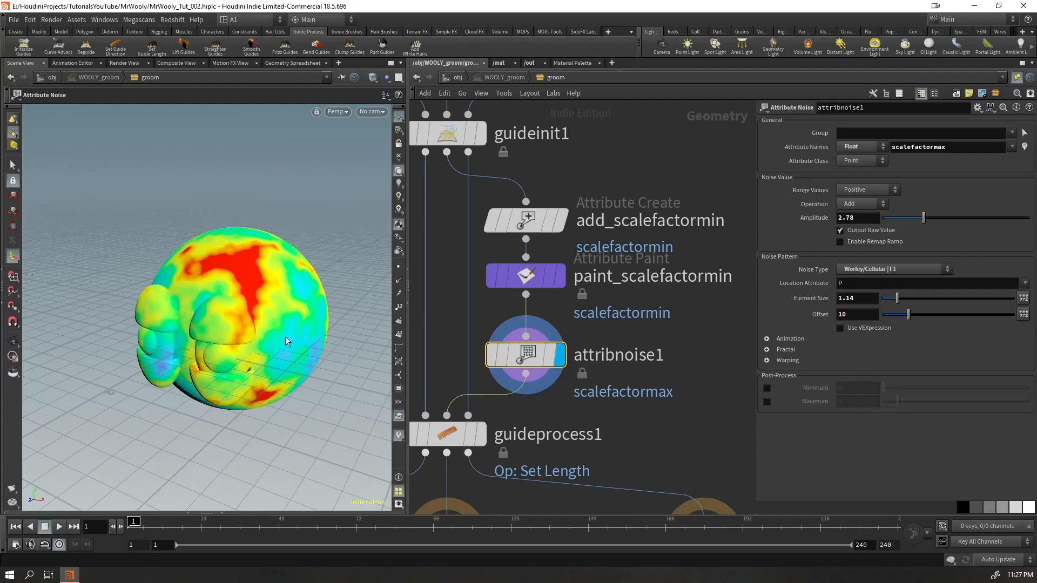
pyautogui.press('Escape')
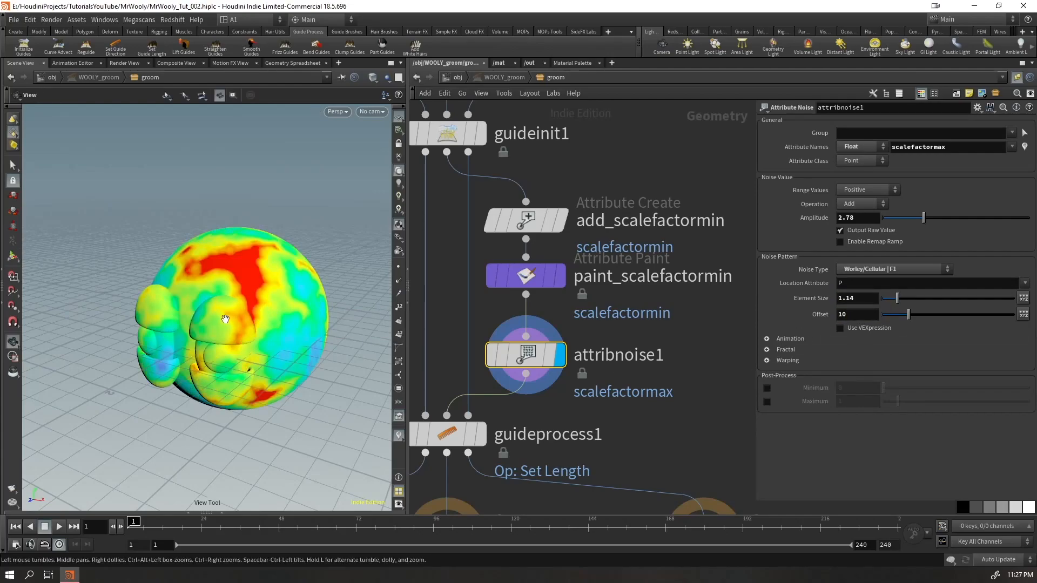
pyautogui.scroll(-5, 225, 319)
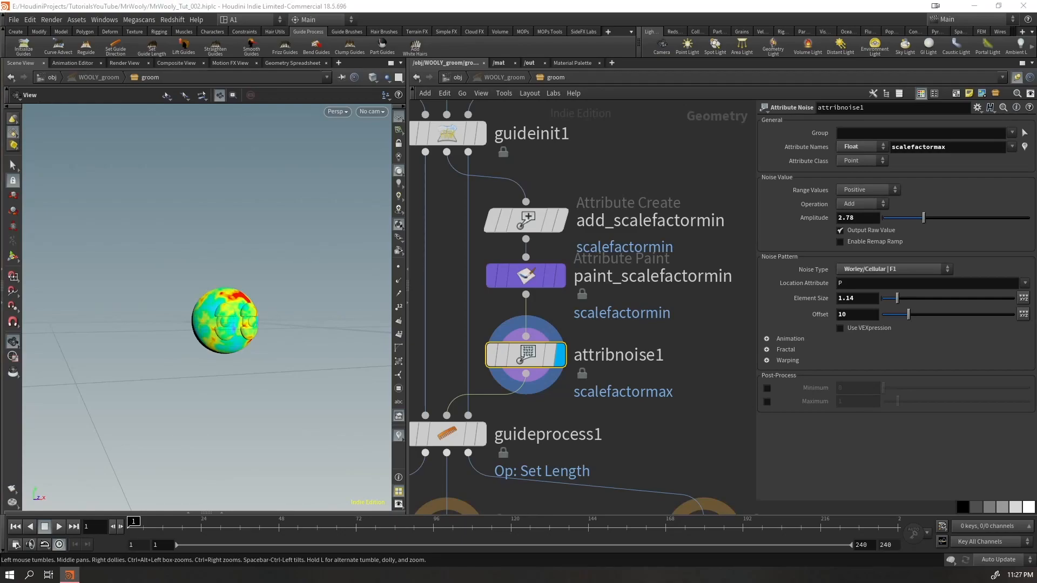
# Inspect the scalefactormax pattern around the skin, and display guideprocess1 to check the guide lengths
pyautogui.moveTo(258, 308); pyautogui.dragTo(39, 350)
pyautogui.scroll(10, 232, 316)
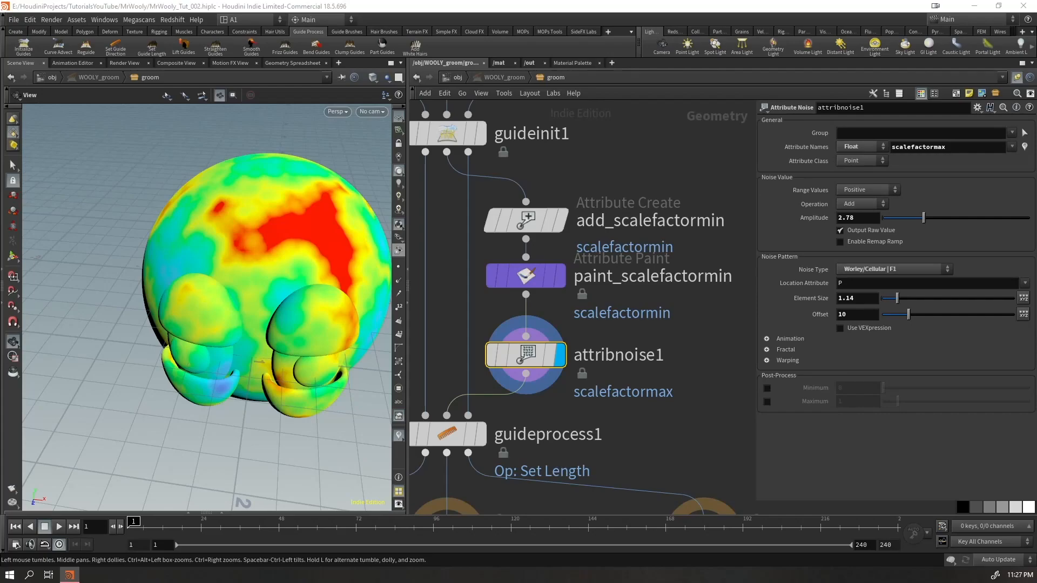
pyautogui.click(480, 434)
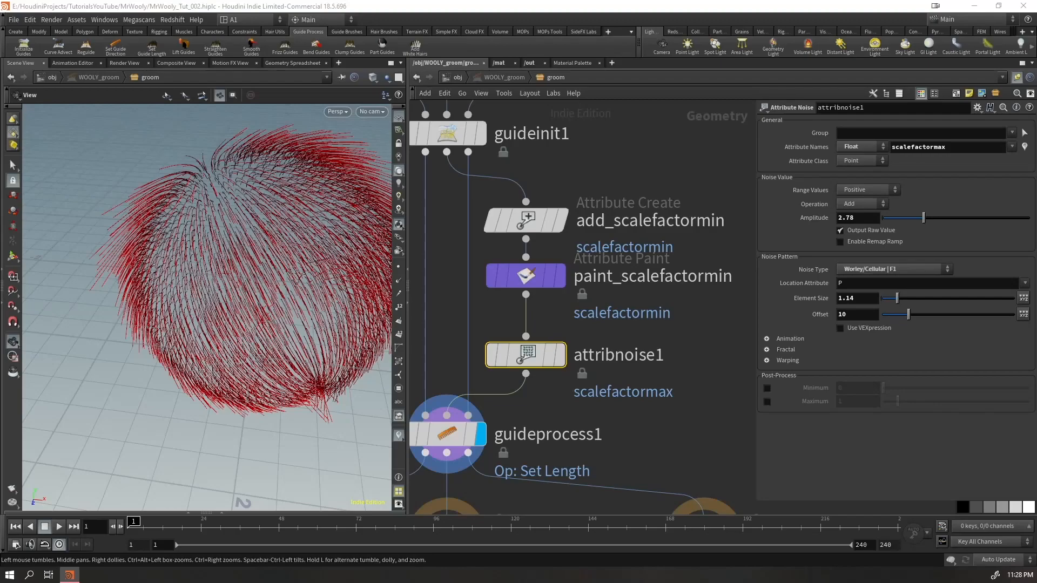
# Move the three output nodes, including GUIDES and SKIN, further down to make room below guideprocess1
pyautogui.moveTo(506, 439); pyautogui.dragTo(531, 278, button='middle')
pyautogui.scroll(-3, 584, 447)
pyautogui.moveTo(604, 451); pyautogui.dragTo(678, 293, button='middle')
pyautogui.moveTo(747, 342); pyautogui.dragTo(419, 231)
pyautogui.moveTo(589, 252); pyautogui.dragTo(584, 492)
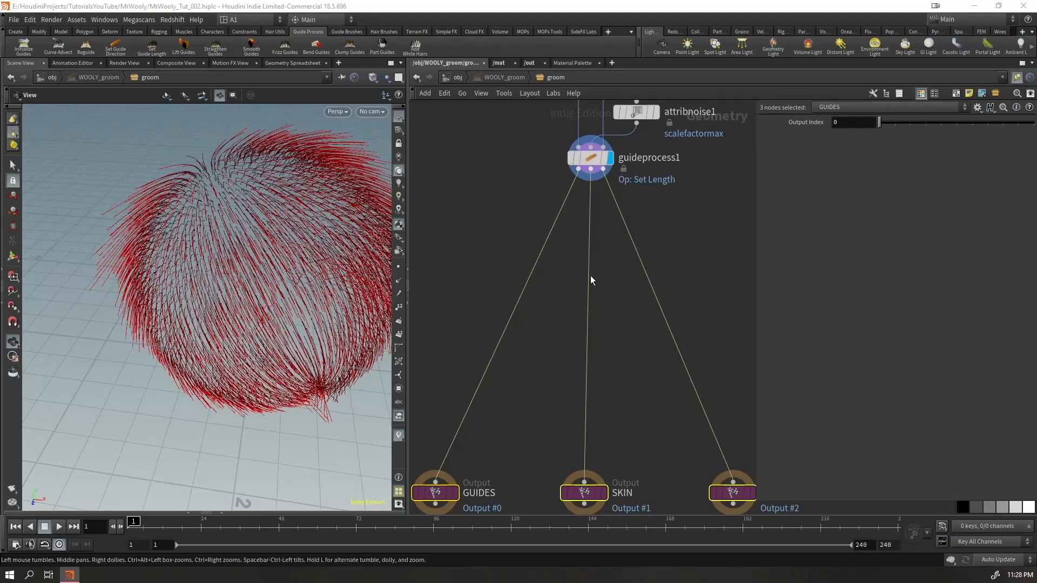
# Show the other scene objects together with the guides in the viewport, and bring up the hair brush tools
pyautogui.click(387, 76)
pyautogui.click(393, 93)
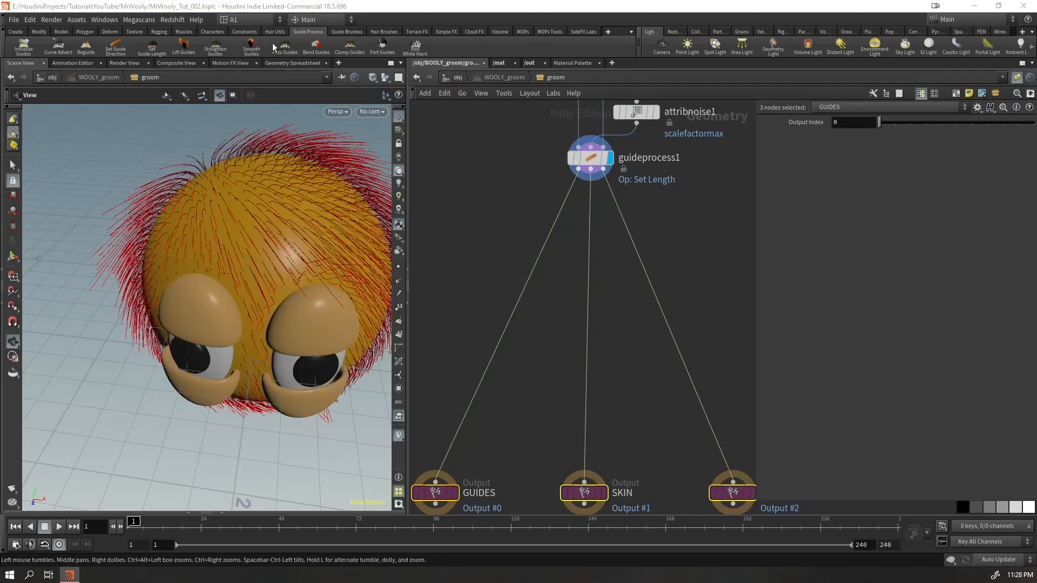
pyautogui.click(382, 32)
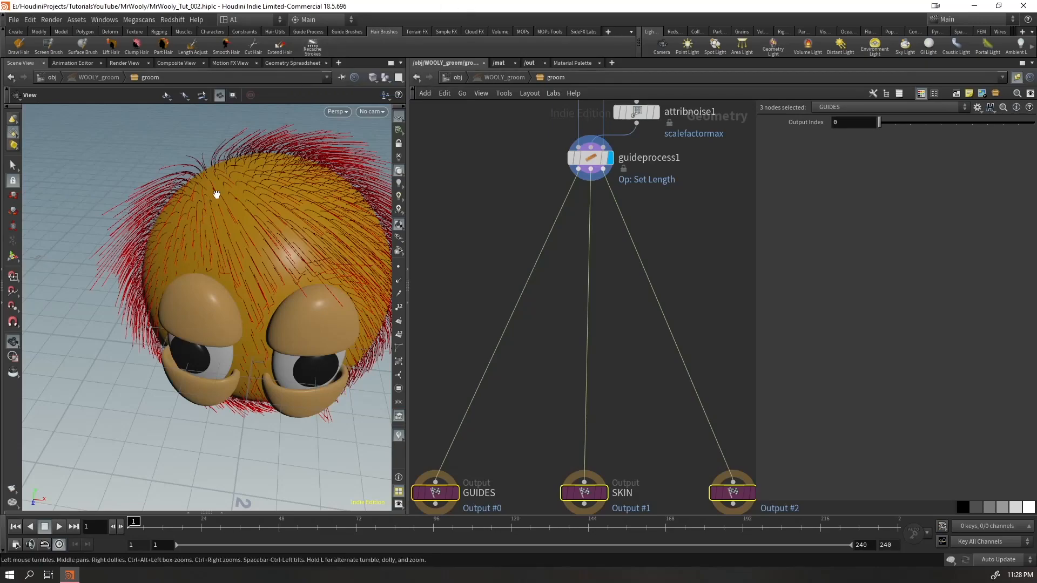
pyautogui.moveTo(241, 191); pyautogui.dragTo(190, 170)
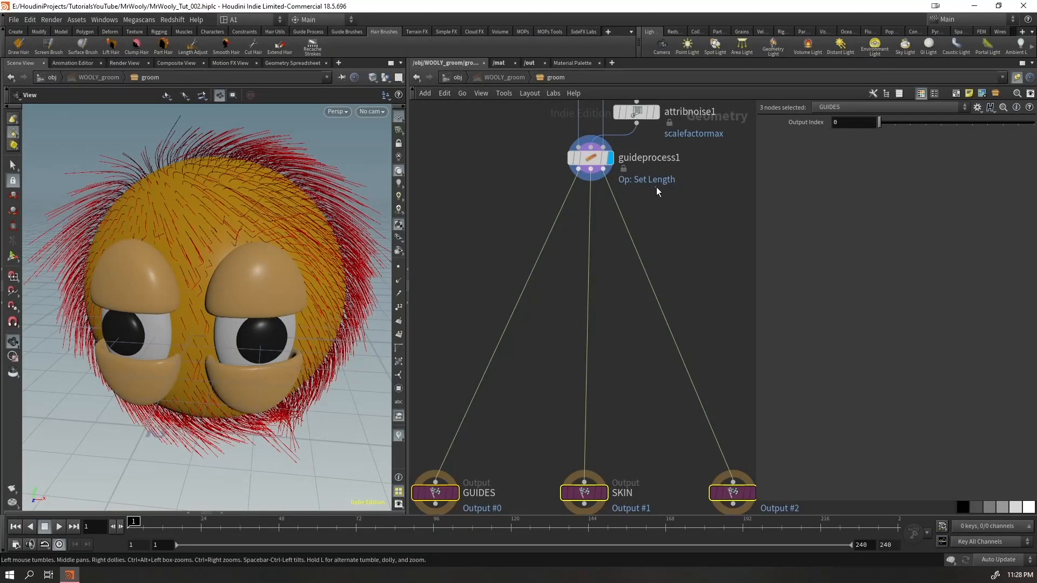
# Insert a Guide Groom node between guideprocess1 and the outputs, with Screen Brush as its brush tool
pyautogui.press('Tab')
pyautogui.write('guideg')
pyautogui.press('Return')
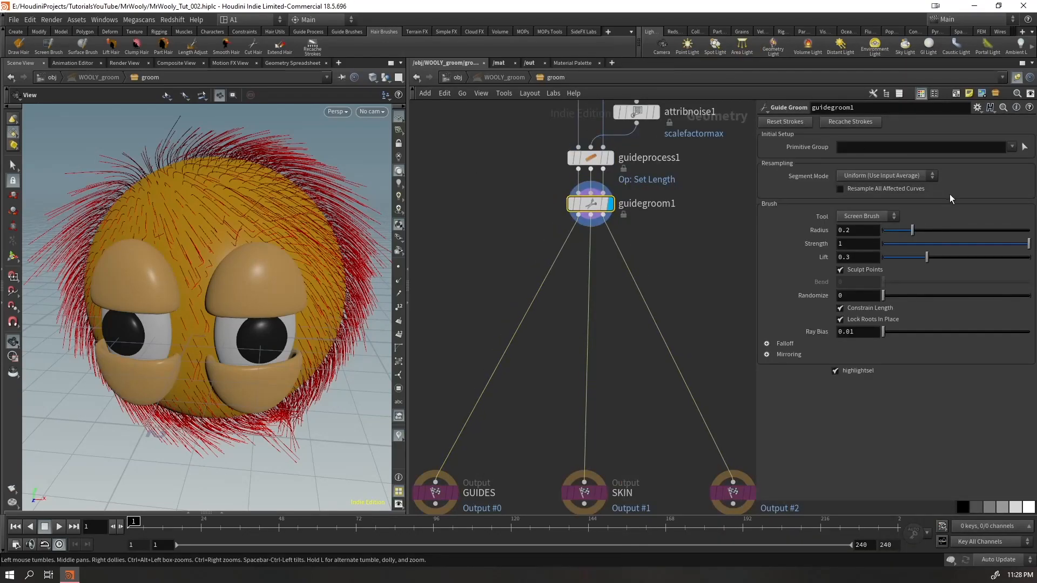
pyautogui.click(864, 217)
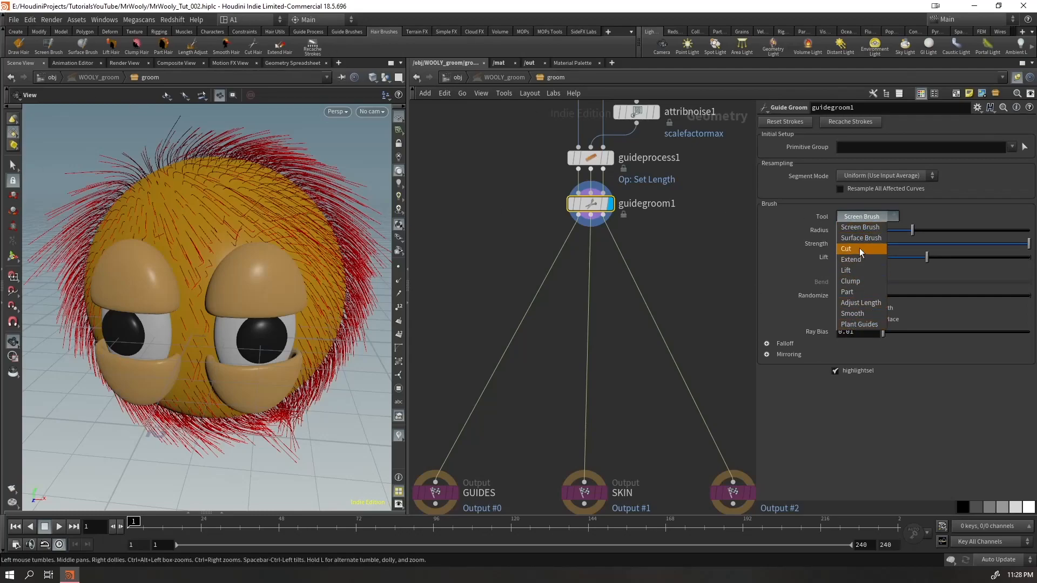
pyautogui.click(862, 228)
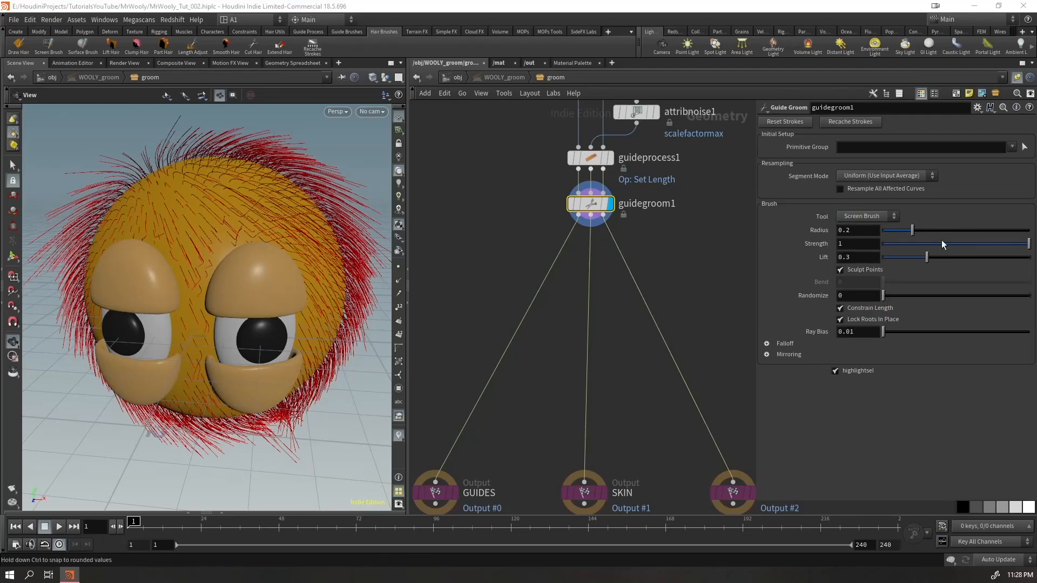
# Comb the guides along the underside of the head downward into a hanging beard with the Screen Brush
pyautogui.keyDown('alt'); pyautogui.moveTo(338, 223); pyautogui.dragTo(275, 223, button='middle'); pyautogui.keyUp('alt')
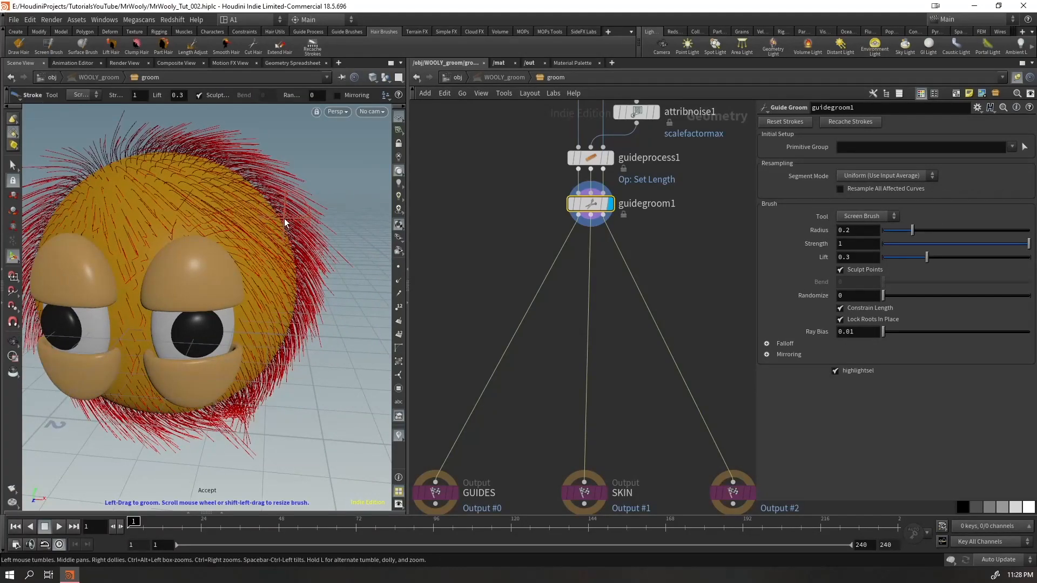
pyautogui.keyDown('alt'); pyautogui.moveTo(304, 203); pyautogui.dragTo(254, 233, button='right'); pyautogui.keyUp('alt')
pyautogui.keyDown('alt'); pyautogui.moveTo(253, 234); pyautogui.dragTo(271, 210); pyautogui.keyUp('alt')
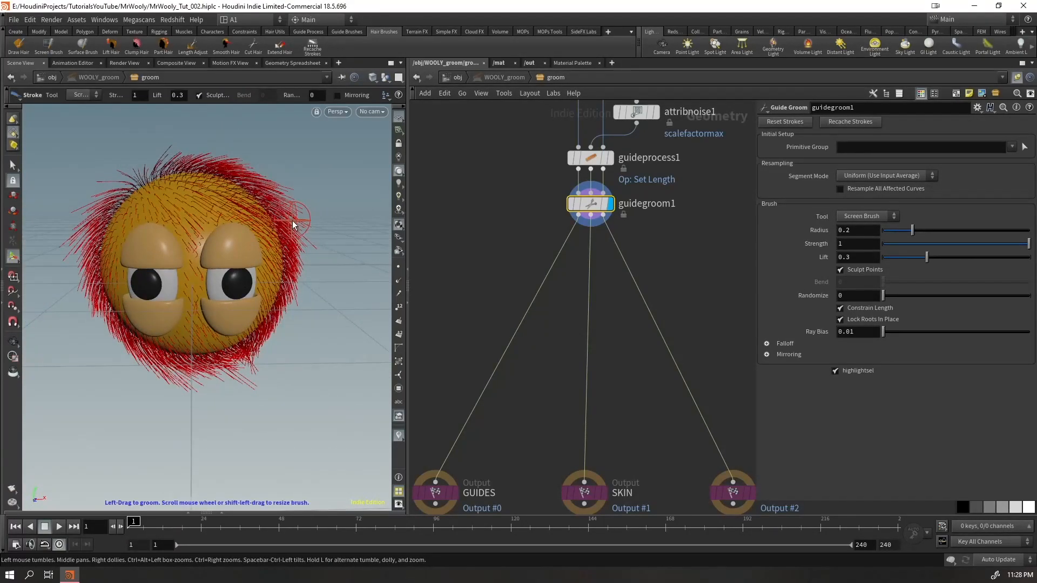
pyautogui.moveTo(229, 399)
pyautogui.mouseDown()
pyautogui.moveTo(219, 364)
pyautogui.moveTo(250, 383)
pyautogui.moveTo(203, 378)
pyautogui.moveTo(209, 428)
pyautogui.mouseUp()
pyautogui.moveTo(192, 374)
pyautogui.mouseDown()
pyautogui.moveTo(183, 419)
pyautogui.moveTo(195, 353)
pyautogui.moveTo(190, 378)
pyautogui.mouseUp()
pyautogui.moveTo(188, 378)
pyautogui.mouseDown()
pyautogui.moveTo(184, 413)
pyautogui.moveTo(210, 411)
pyautogui.moveTo(198, 462)
pyautogui.mouseUp()
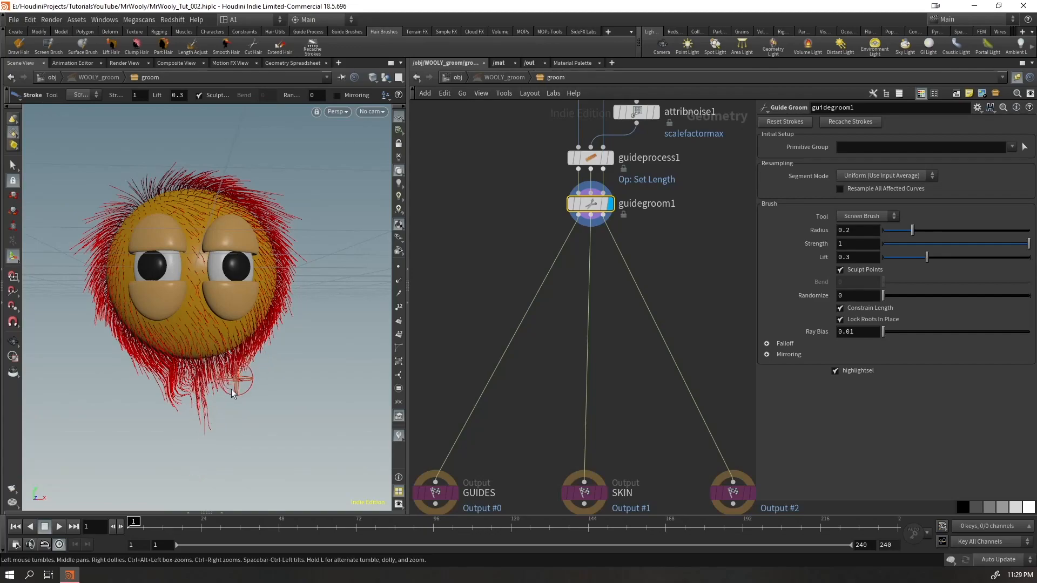
pyautogui.moveTo(246, 384)
pyautogui.mouseDown()
pyautogui.moveTo(239, 416)
pyautogui.moveTo(250, 437)
pyautogui.moveTo(246, 405)
pyautogui.mouseUp()
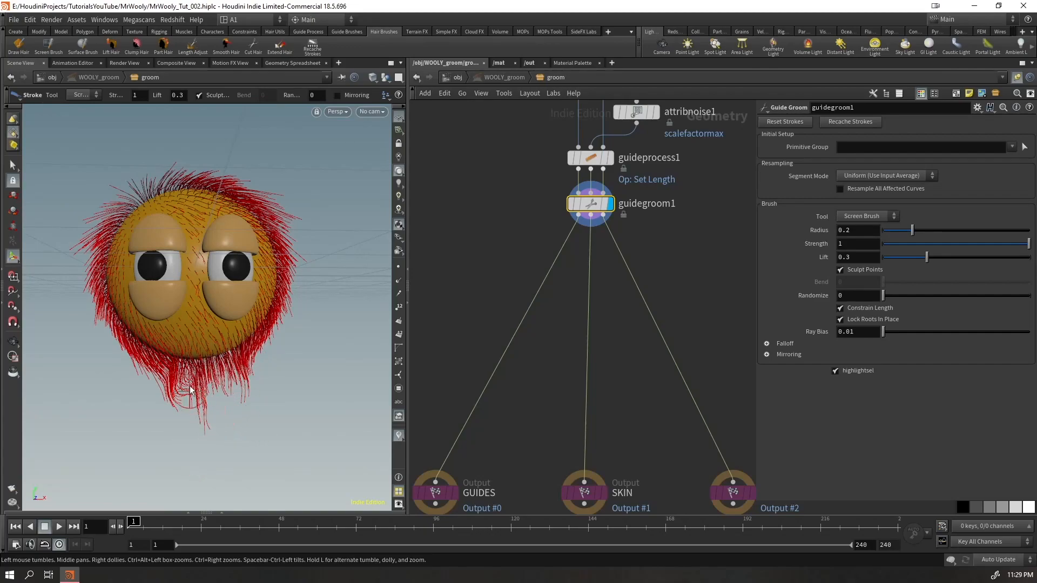
pyautogui.moveTo(260, 353)
pyautogui.mouseDown()
pyautogui.moveTo(248, 388)
pyautogui.moveTo(259, 395)
pyautogui.moveTo(239, 408)
pyautogui.mouseUp()
pyautogui.moveTo(189, 381); pyautogui.dragTo(175, 405)
pyautogui.moveTo(241, 380); pyautogui.dragTo(228, 392)
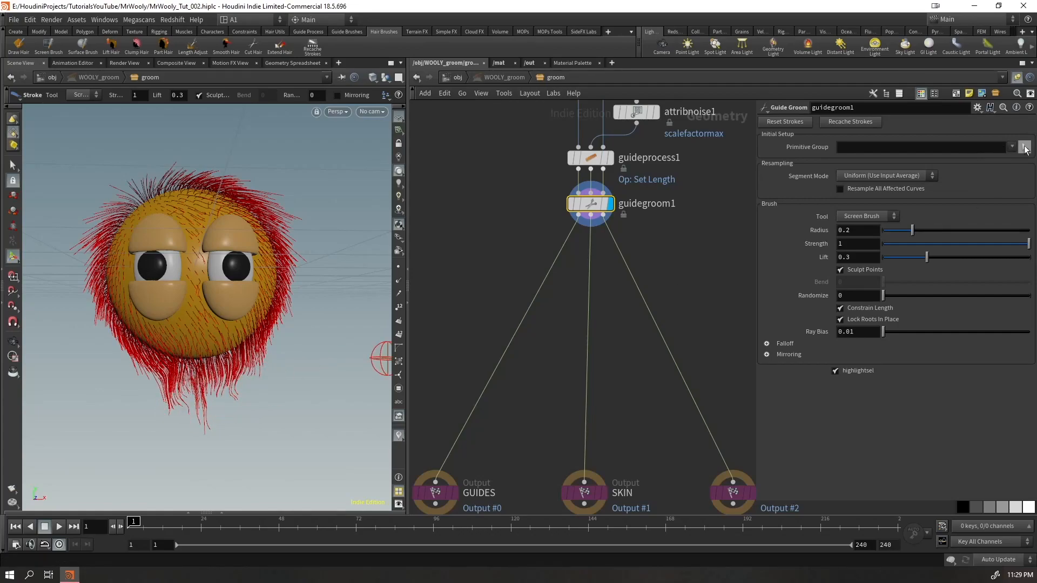
pyautogui.moveTo(156, 348); pyautogui.dragTo(151, 395)
pyautogui.moveTo(146, 357)
pyautogui.mouseDown()
pyautogui.moveTo(136, 381)
pyautogui.moveTo(124, 372)
pyautogui.mouseUp()
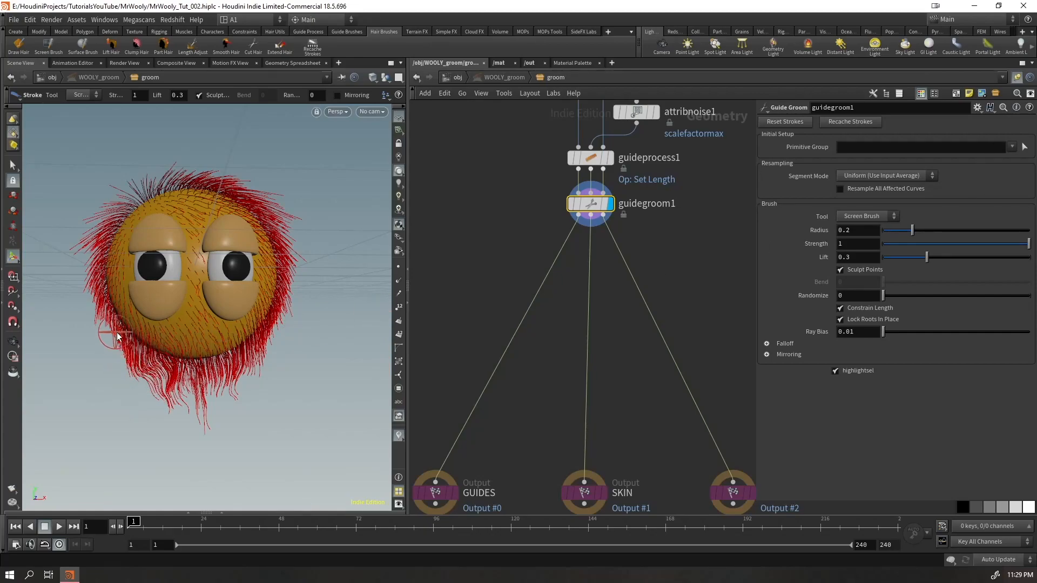
# Try limiting the Guide Groom brush to a primitive group of the chin guides, and undo that selection
pyautogui.keyDown('alt'); pyautogui.moveTo(123, 275); pyautogui.dragTo(144, 313); pyautogui.keyUp('alt')
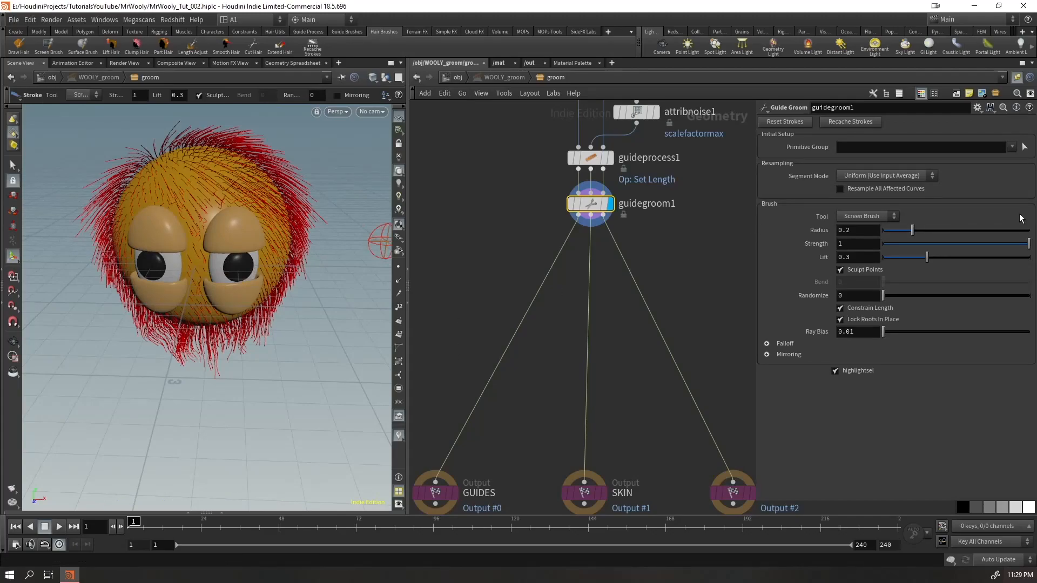
pyautogui.click(1024, 147)
pyautogui.moveTo(287, 309)
pyautogui.mouseDown()
pyautogui.moveTo(142, 378)
pyautogui.moveTo(191, 339)
pyautogui.mouseUp()
pyautogui.press('Return')
pyautogui.moveTo(273, 350); pyautogui.dragTo(244, 348)
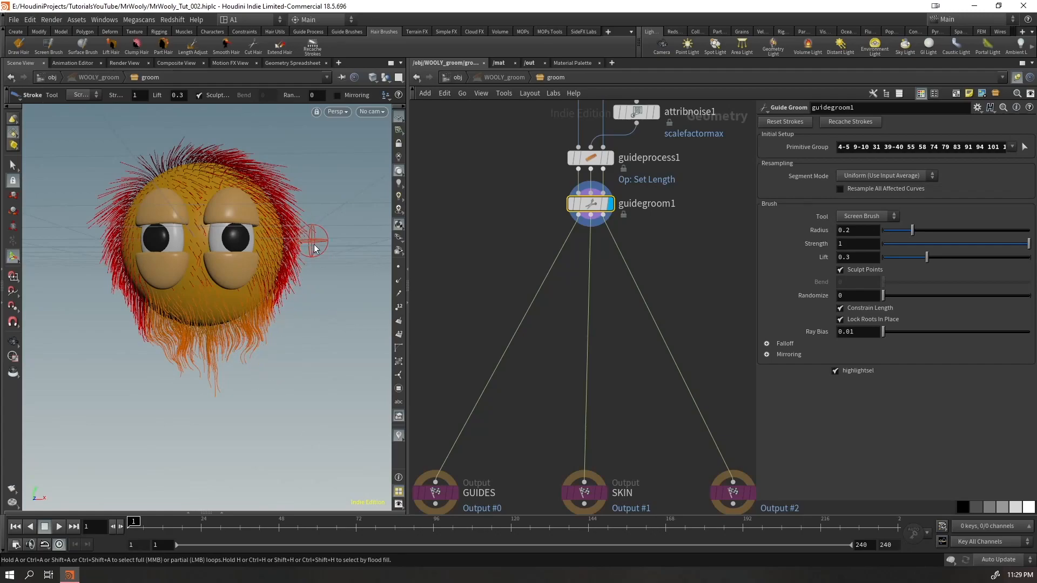
pyautogui.hotkey('ctrl', 'z')
pyautogui.hotkey('ctrl', 'z')
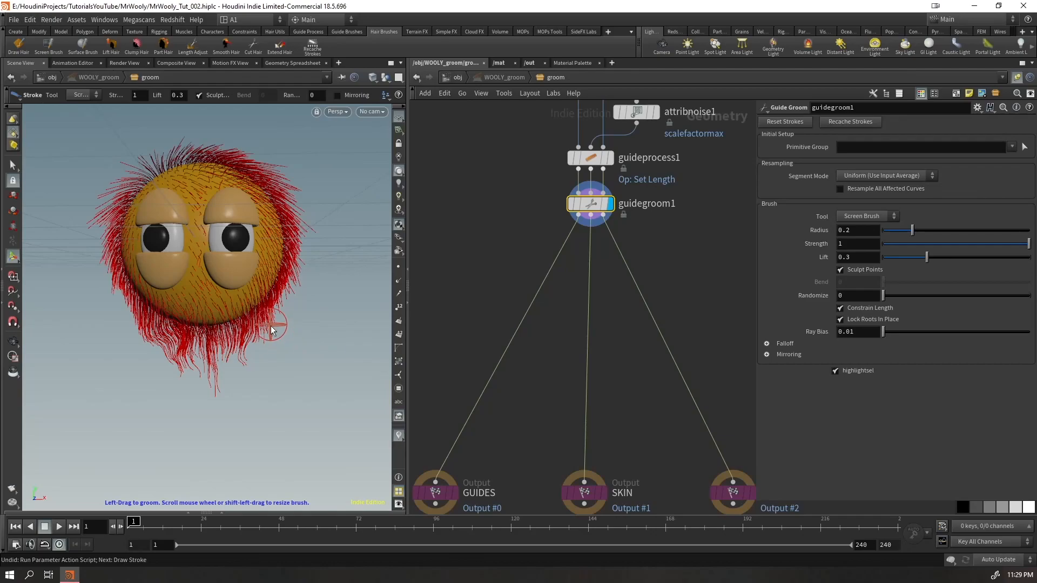
# Comb more guides around the beard and the side of the head, checking the shape from several angles
pyautogui.moveTo(232, 376); pyautogui.dragTo(232, 381)
pyautogui.keyDown('alt'); pyautogui.moveTo(275, 234); pyautogui.dragTo(275, 239); pyautogui.keyUp('alt')
pyautogui.keyDown('alt'); pyautogui.moveTo(271, 136); pyautogui.dragTo(239, 144, button='middle'); pyautogui.keyUp('alt')
pyautogui.keyDown('alt'); pyautogui.moveTo(238, 144); pyautogui.dragTo(205, 175, button='right'); pyautogui.keyUp('alt')
pyautogui.keyDown('alt'); pyautogui.moveTo(238, 206); pyautogui.dragTo(245, 198); pyautogui.keyUp('alt')
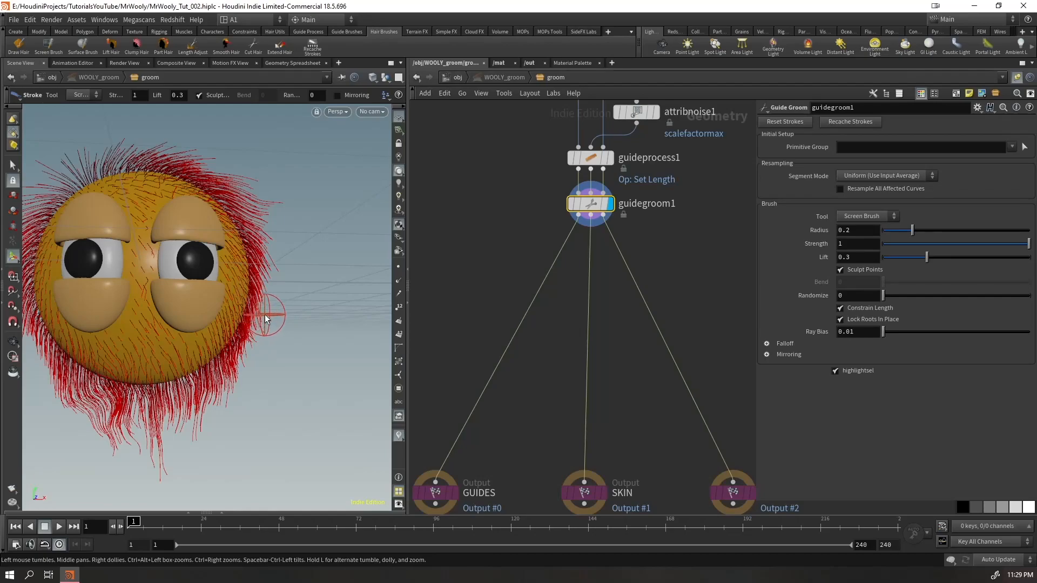
pyautogui.keyDown('alt'); pyautogui.moveTo(273, 317); pyautogui.dragTo(233, 356); pyautogui.keyUp('alt')
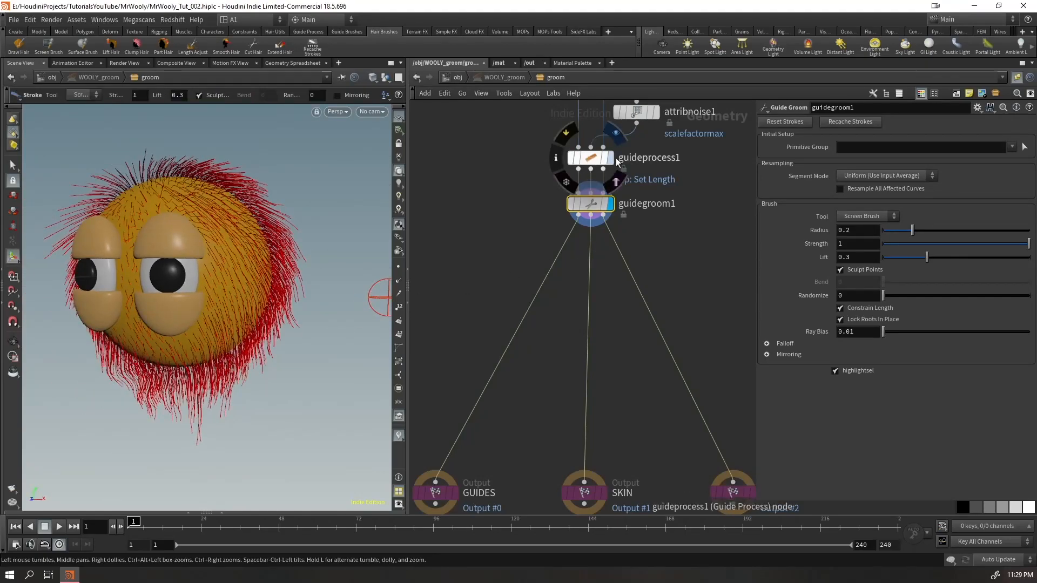
pyautogui.keyDown('alt'); pyautogui.moveTo(295, 278); pyautogui.dragTo(321, 280); pyautogui.keyUp('alt')
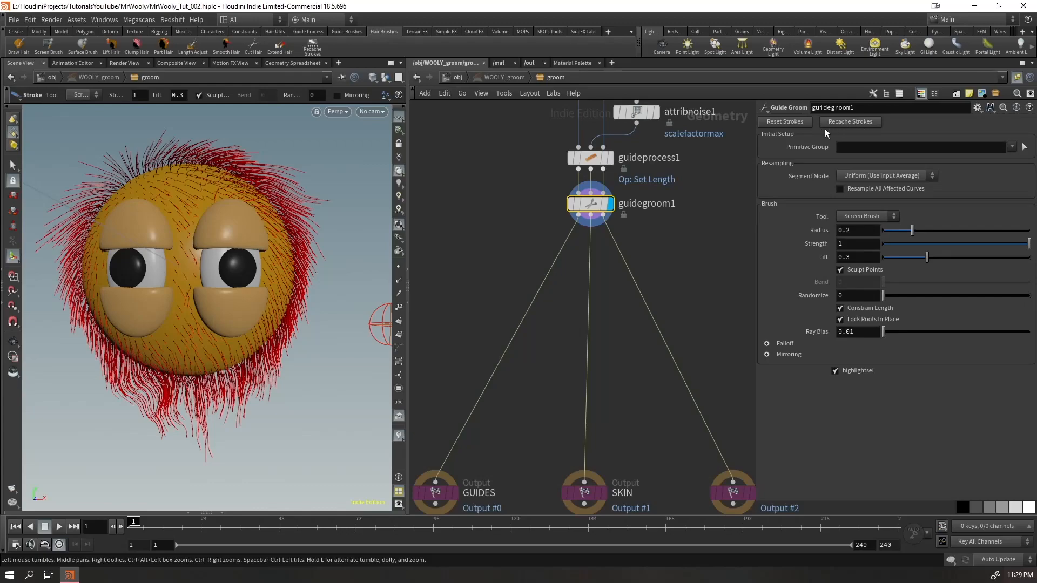
# Check the guide settings of WOOLY_groom at the object level, and go back inside its groom network
pyautogui.click(456, 77)
pyautogui.moveTo(650, 287); pyautogui.dragTo(432, 335)
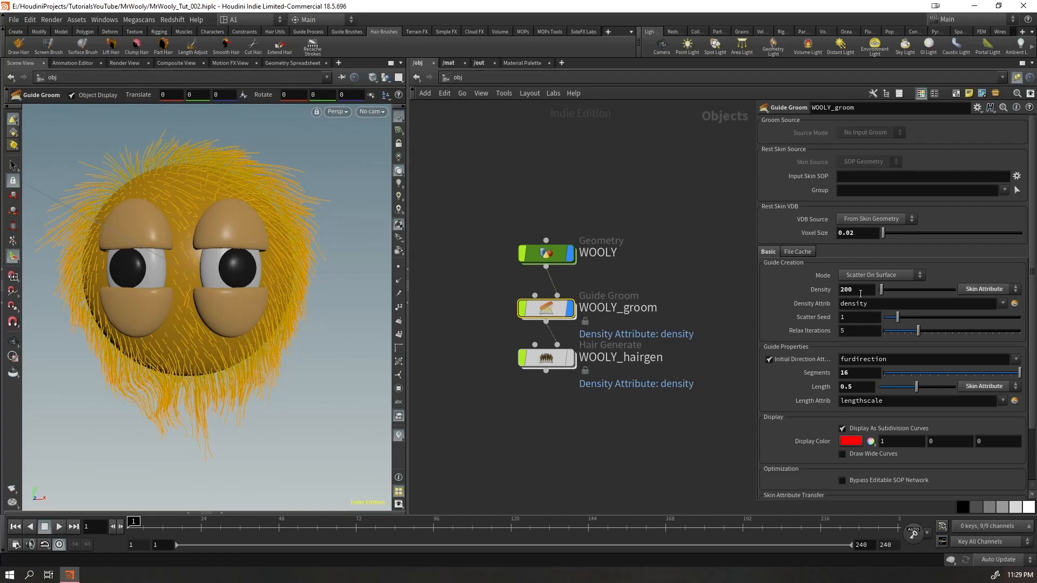
pyautogui.doubleClick(546, 309)
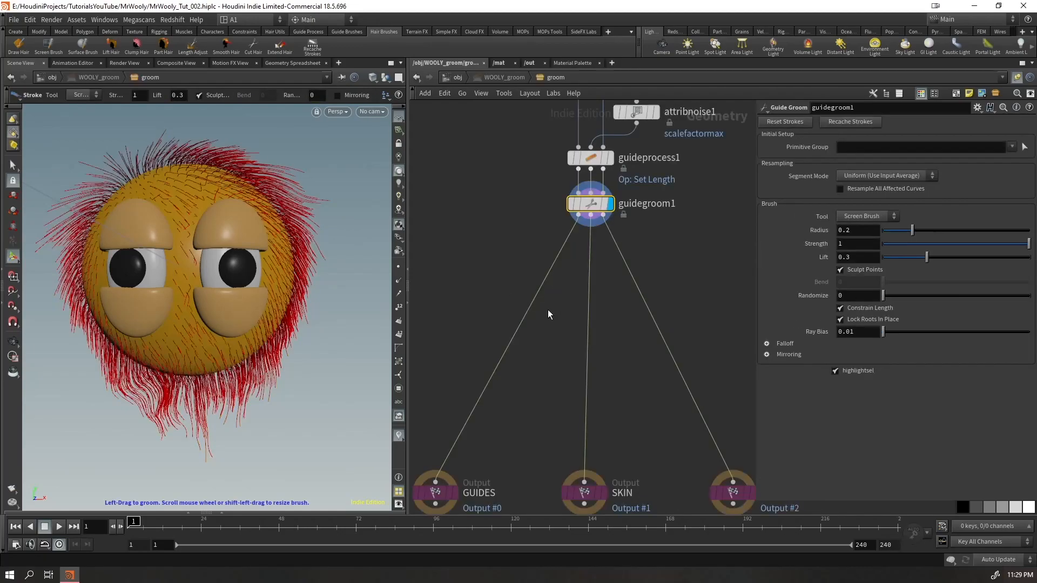
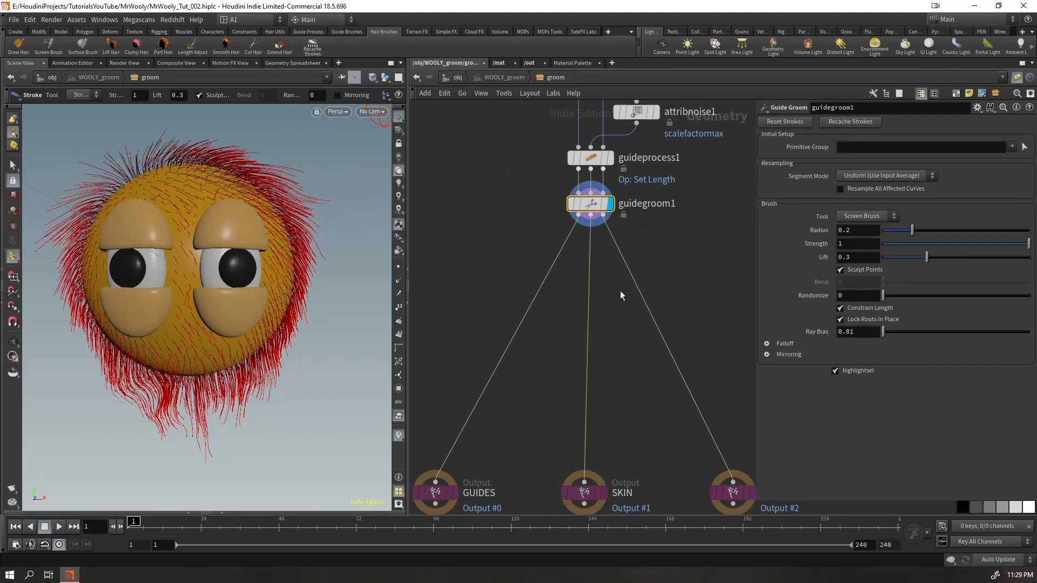
# Comb the guides along the sides of the head and the beard with the Screen Brush, checking the shape from several angles
pyautogui.keyDown('alt'); pyautogui.moveTo(282, 271); pyautogui.dragTo(284, 254); pyautogui.keyUp('alt')
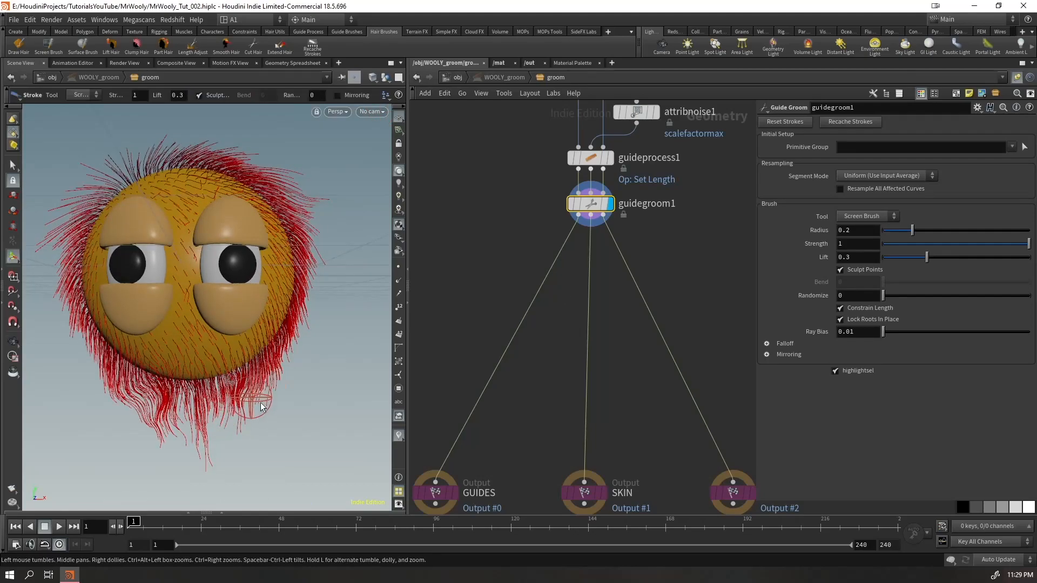
pyautogui.keyDown('alt'); pyautogui.moveTo(139, 366); pyautogui.dragTo(247, 376, button='middle'); pyautogui.keyUp('alt')
pyautogui.moveTo(158, 251)
pyautogui.mouseDown()
pyautogui.moveTo(133, 316)
pyautogui.moveTo(153, 328)
pyautogui.mouseUp()
pyautogui.moveTo(183, 204); pyautogui.dragTo(147, 300)
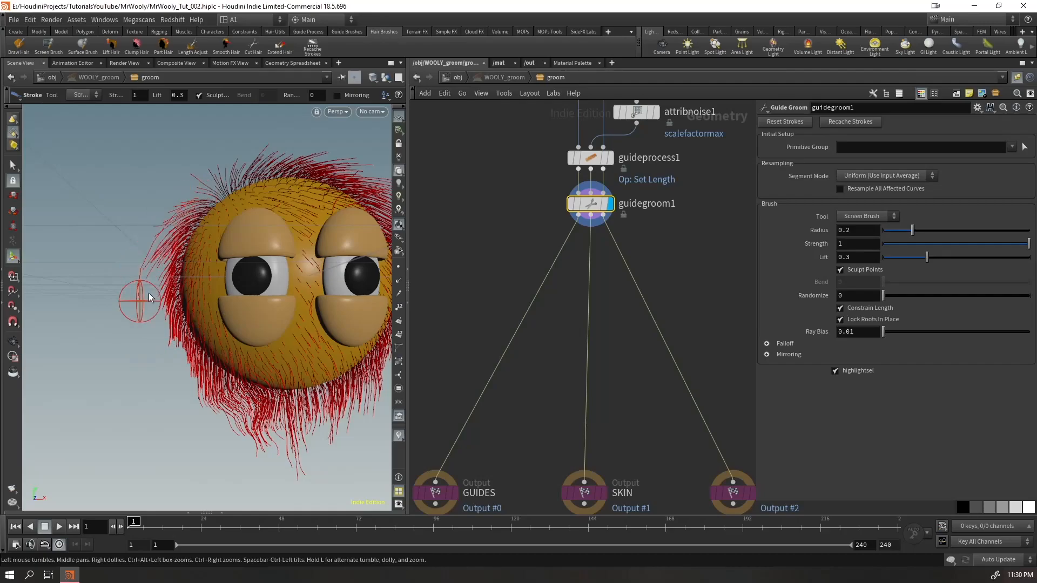
pyautogui.press('Escape')
pyautogui.moveTo(200, 204)
pyautogui.mouseDown()
pyautogui.moveTo(254, 235)
pyautogui.moveTo(254, 211)
pyautogui.mouseUp()
pyautogui.press('Return')
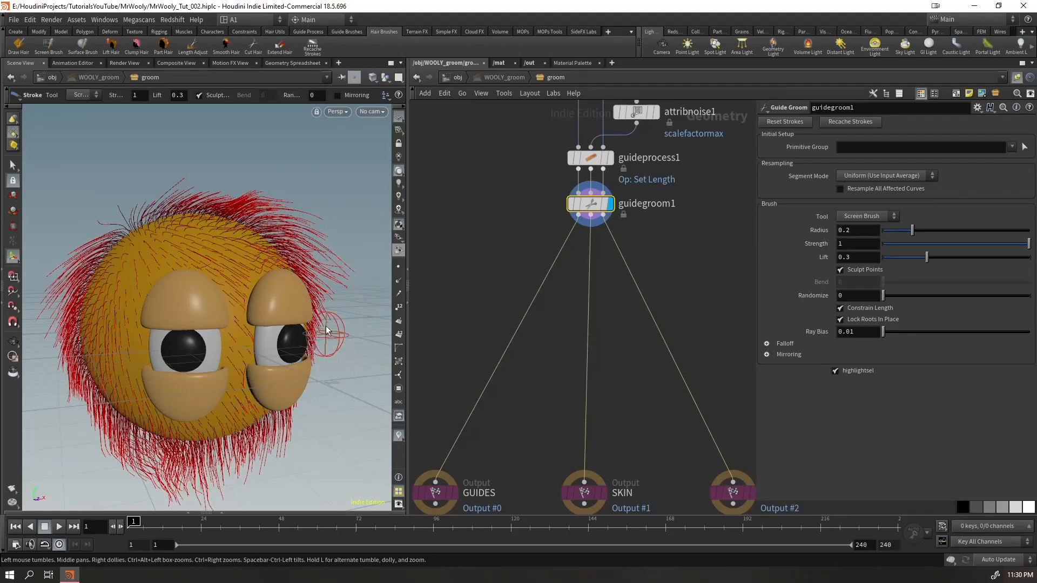
pyautogui.moveTo(276, 302)
pyautogui.keyDown('alt'); pyautogui.mouseDown()
pyautogui.moveTo(213, 281)
pyautogui.moveTo(227, 283)
pyautogui.mouseUp(); pyautogui.keyUp('alt')
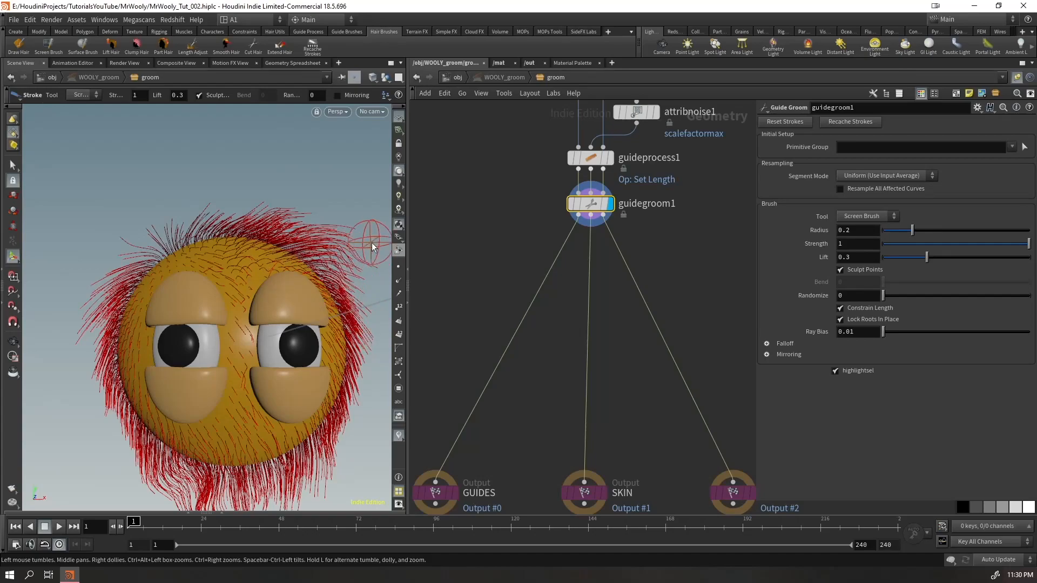
# Try combing the guides on top of the head up into a tuft, and undo those strokes
pyautogui.moveTo(236, 244)
pyautogui.mouseDown()
pyautogui.moveTo(229, 136)
pyautogui.moveTo(244, 120)
pyautogui.mouseUp()
pyautogui.moveTo(342, 238)
pyautogui.keyDown('alt'); pyautogui.mouseDown()
pyautogui.moveTo(258, 284)
pyautogui.moveTo(259, 265)
pyautogui.mouseUp(); pyautogui.keyUp('alt')
pyautogui.hotkey('ctrl', 'z')
pyautogui.hotkey('ctrl', 'z')
pyautogui.hotkey('ctrl', 'z')
pyautogui.hotkey('ctrl', 'z')
pyautogui.hotkey('ctrl', 'z')
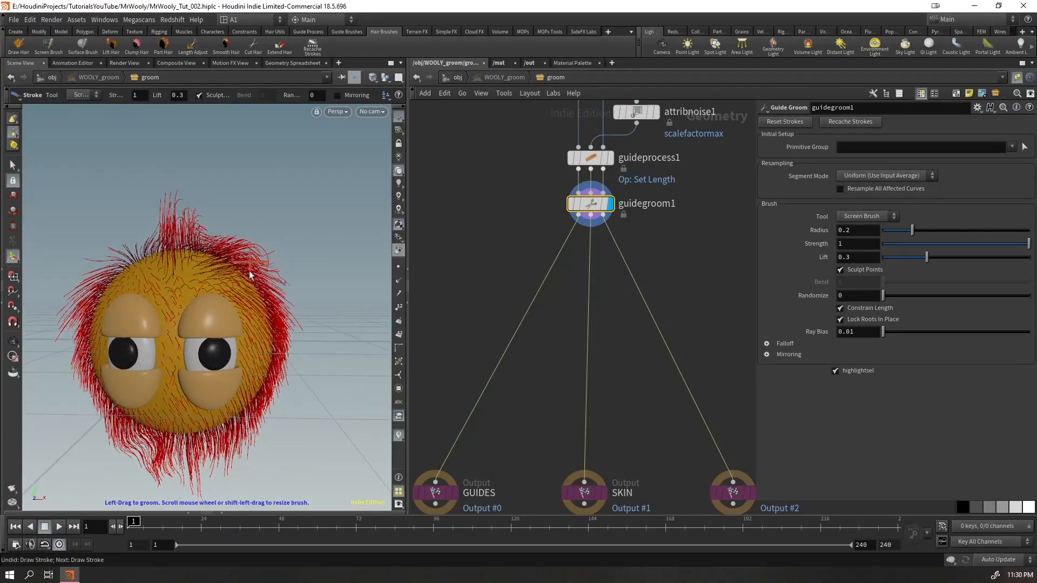
pyautogui.hotkey('ctrl', 'z')
pyautogui.hotkey('ctrl', 'z')
pyautogui.hotkey('ctrl', 'z')
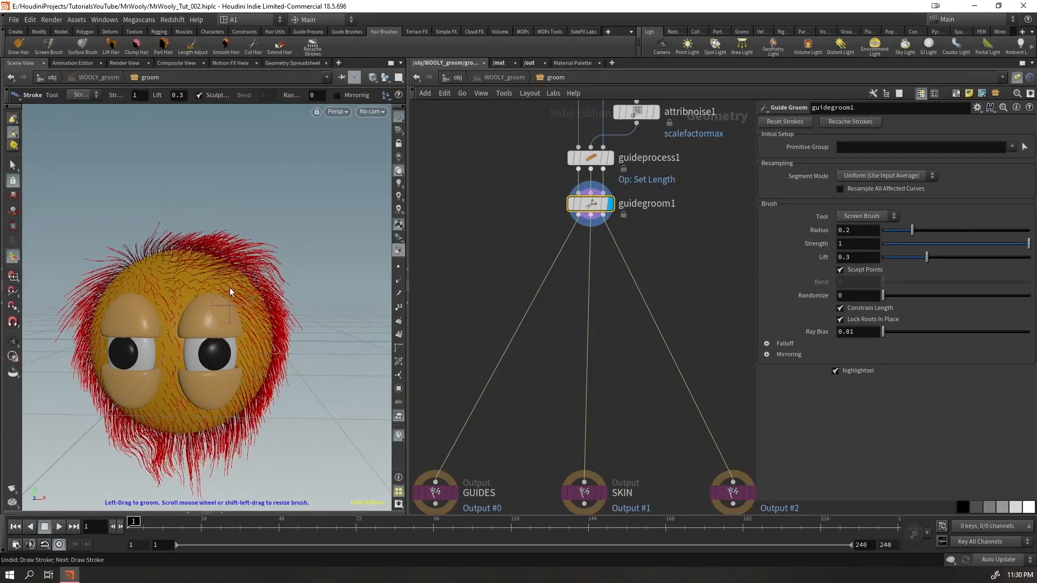
pyautogui.keyDown('alt'); pyautogui.moveTo(170, 273); pyautogui.dragTo(217, 257); pyautogui.keyUp('alt')
pyautogui.hotkey('ctrl', 'z')
# Comb the guides on the top front of the head forward over the eyes with the Screen Brush
pyautogui.keyDown('alt'); pyautogui.moveTo(154, 252); pyautogui.dragTo(225, 366); pyautogui.keyUp('alt')
pyautogui.press('Return')
pyautogui.moveTo(135, 297)
pyautogui.mouseDown()
pyautogui.moveTo(182, 265)
pyautogui.moveTo(306, 226)
pyautogui.mouseUp()
pyautogui.moveTo(154, 296); pyautogui.dragTo(260, 299)
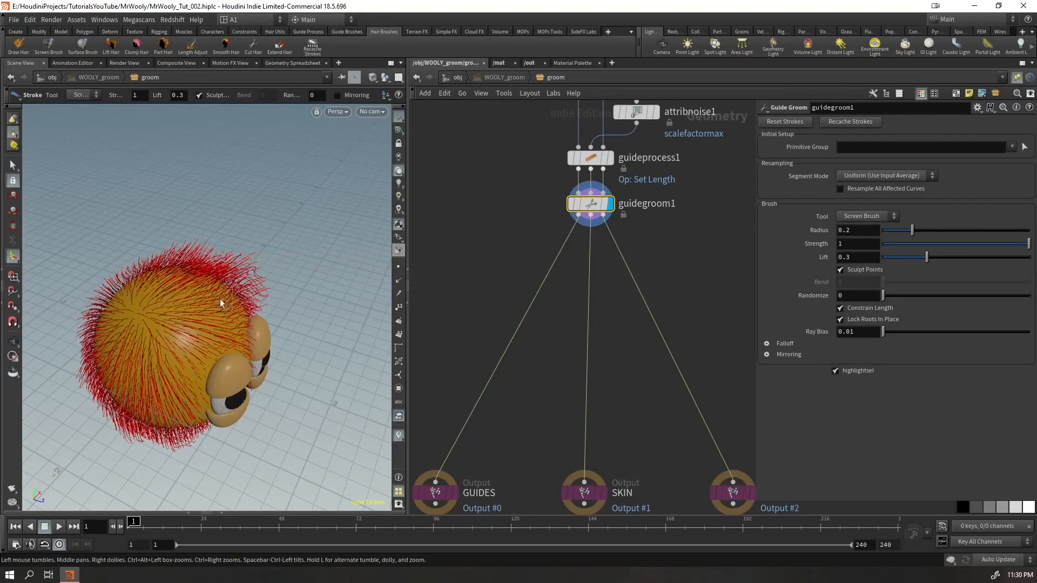
pyautogui.moveTo(319, 283); pyautogui.dragTo(541, 247)
pyautogui.moveTo(190, 316); pyautogui.dragTo(330, 283)
pyautogui.moveTo(222, 266)
pyautogui.mouseDown()
pyautogui.moveTo(346, 233)
pyautogui.moveTo(100, 292)
pyautogui.moveTo(81, 283)
pyautogui.mouseUp()
pyautogui.moveTo(211, 338); pyautogui.dragTo(381, 293)
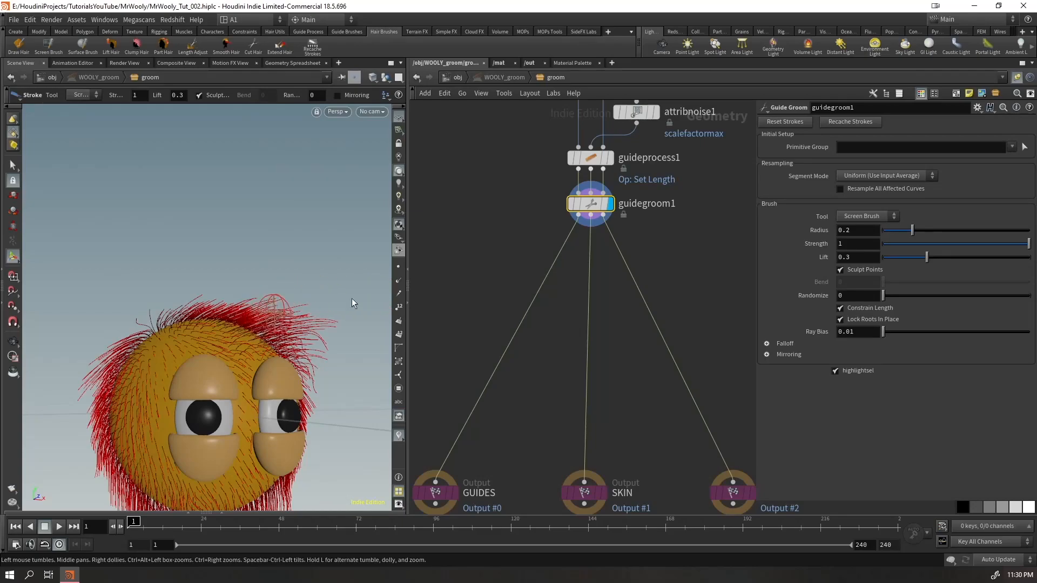
pyautogui.moveTo(286, 318)
pyautogui.mouseDown()
pyautogui.moveTo(341, 327)
pyautogui.moveTo(364, 354)
pyautogui.moveTo(330, 350)
pyautogui.moveTo(334, 374)
pyautogui.moveTo(356, 380)
pyautogui.mouseUp()
pyautogui.moveTo(303, 343); pyautogui.dragTo(336, 354)
pyautogui.keyDown('alt'); pyautogui.moveTo(185, 342); pyautogui.dragTo(259, 373); pyautogui.keyUp('alt')
pyautogui.keyDown('alt'); pyautogui.moveTo(259, 373); pyautogui.dragTo(323, 304, button='middle'); pyautogui.keyUp('alt')
# Comb the guides at the back of the head downward, and check the groom from behind and above
pyautogui.moveTo(206, 278)
pyautogui.mouseDown()
pyautogui.moveTo(119, 283)
pyautogui.moveTo(89, 386)
pyautogui.moveTo(103, 436)
pyautogui.moveTo(78, 380)
pyautogui.moveTo(85, 421)
pyautogui.mouseUp()
pyautogui.moveTo(126, 377); pyautogui.dragTo(107, 460)
pyautogui.moveTo(106, 396); pyautogui.dragTo(105, 429)
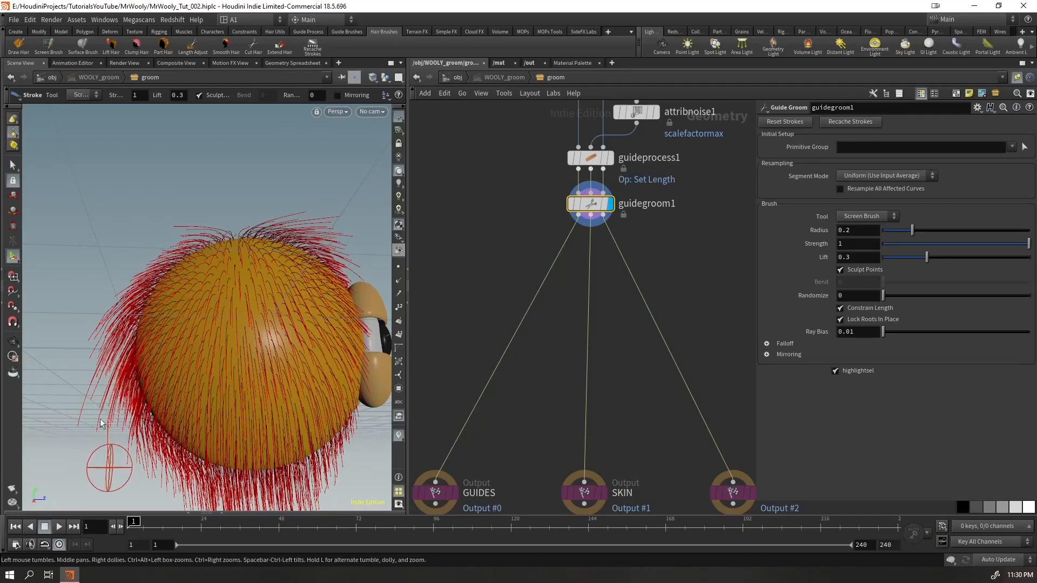
pyautogui.moveTo(193, 241)
pyautogui.mouseDown()
pyautogui.moveTo(131, 303)
pyautogui.moveTo(270, 326)
pyautogui.mouseUp()
pyautogui.keyDown('alt'); pyautogui.moveTo(270, 326); pyautogui.dragTo(171, 361, button='right'); pyautogui.keyUp('alt')
pyautogui.moveTo(170, 360)
pyautogui.keyDown('alt'); pyautogui.mouseDown()
pyautogui.moveTo(204, 394)
pyautogui.moveTo(153, 375)
pyautogui.mouseUp(); pyautogui.keyUp('alt')
pyautogui.moveTo(183, 254)
pyautogui.mouseDown()
pyautogui.moveTo(147, 265)
pyautogui.moveTo(202, 274)
pyautogui.mouseUp()
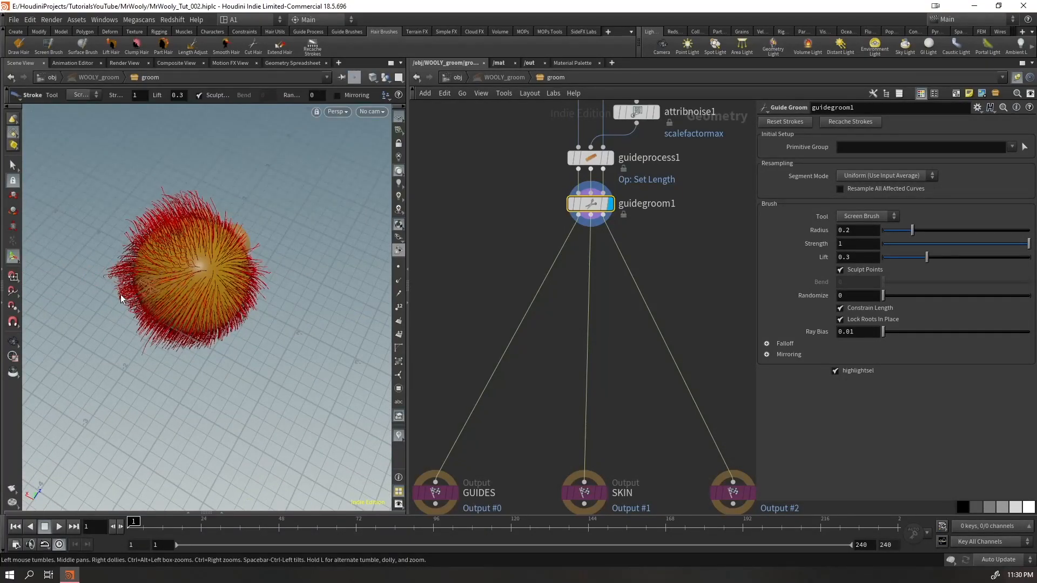
pyautogui.keyDown('alt'); pyautogui.moveTo(120, 292); pyautogui.dragTo(155, 304); pyautogui.keyUp('alt')
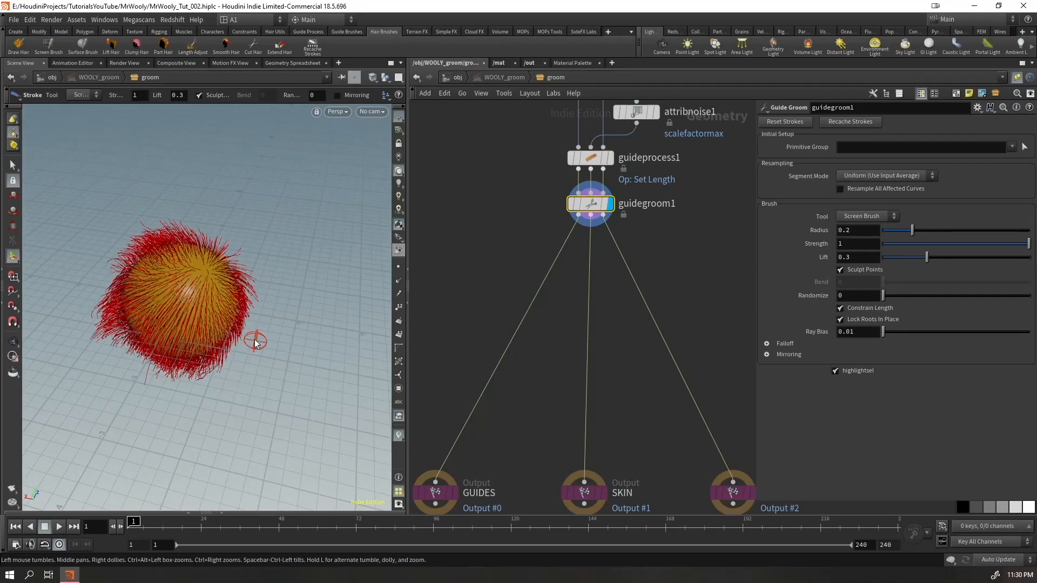
# Try parting the guides on the back of the head with the Part brush, and undo the strokes
pyautogui.click(867, 217)
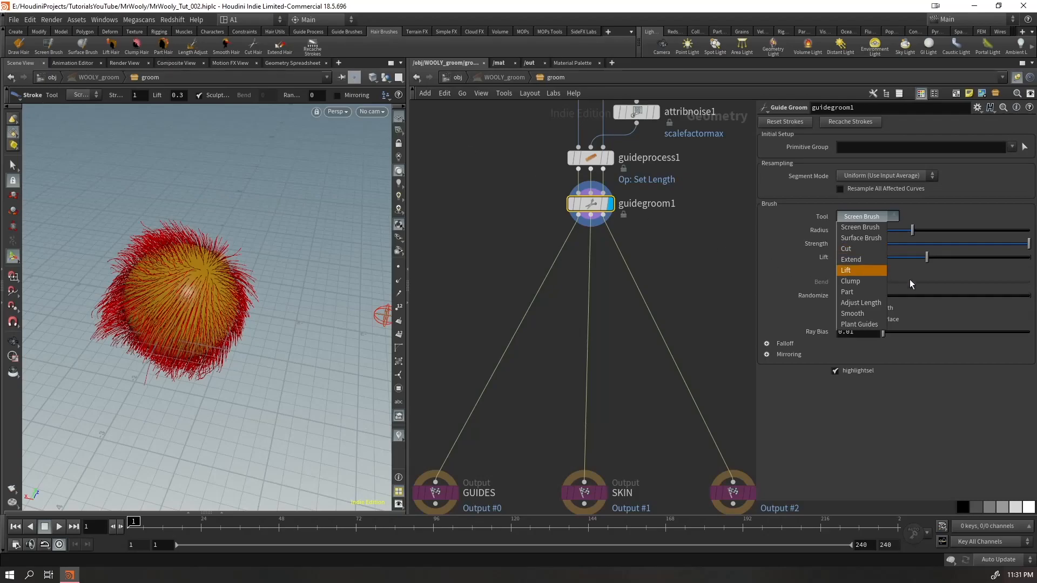
pyautogui.click(858, 291)
pyautogui.scroll(5, 243, 276)
pyautogui.moveTo(294, 277)
pyautogui.keyDown('alt'); pyautogui.mouseDown()
pyautogui.moveTo(302, 254)
pyautogui.moveTo(252, 286)
pyautogui.mouseUp(); pyautogui.keyUp('alt')
pyautogui.moveTo(319, 258)
pyautogui.mouseDown()
pyautogui.moveTo(273, 308)
pyautogui.moveTo(327, 335)
pyautogui.mouseUp()
pyautogui.moveTo(332, 277); pyautogui.dragTo(370, 321)
pyautogui.moveTo(256, 318)
pyautogui.mouseDown()
pyautogui.moveTo(286, 351)
pyautogui.moveTo(201, 278)
pyautogui.moveTo(270, 304)
pyautogui.mouseUp()
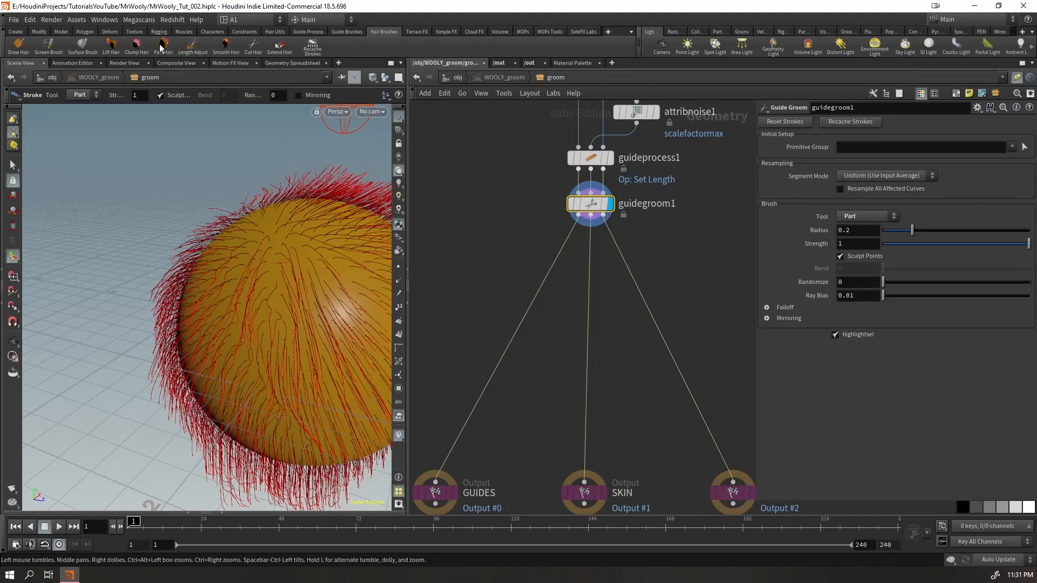
pyautogui.hotkey('ctrl', 'z')
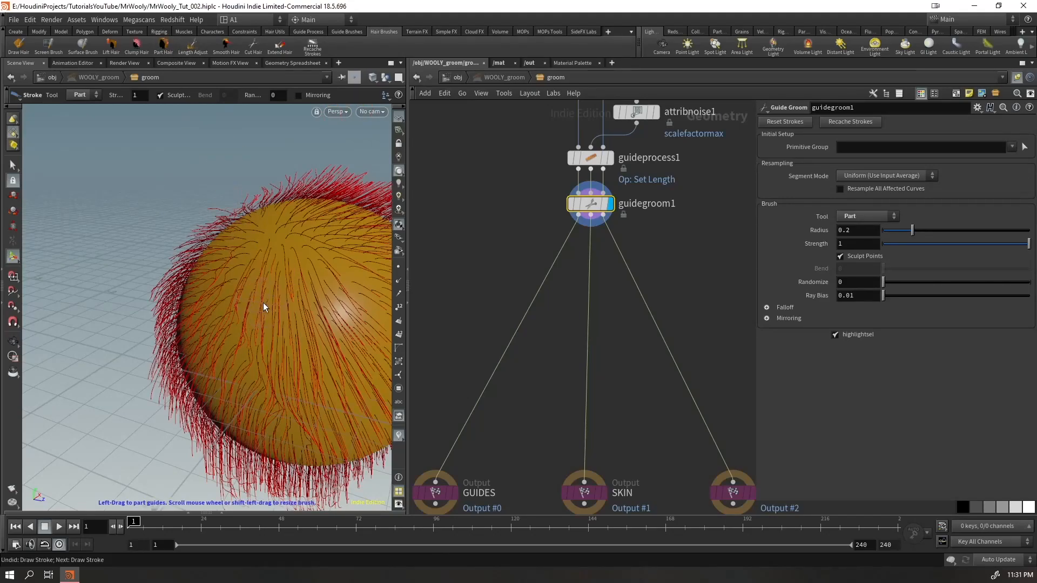
pyautogui.hotkey('ctrl', 'z')
# Try the Part brush again across the crown of the head, and undo those strokes as well
pyautogui.keyDown('alt'); pyautogui.scroll(-5, 269, 250); pyautogui.keyUp('alt')
pyautogui.keyDown('alt'); pyautogui.moveTo(269, 250); pyautogui.dragTo(253, 280); pyautogui.keyUp('alt')
pyautogui.hotkey('ctrl', 'z')
pyautogui.keyDown('alt'); pyautogui.moveTo(300, 224); pyautogui.dragTo(238, 282, button='middle'); pyautogui.keyUp('alt')
pyautogui.keyDown('alt'); pyautogui.moveTo(238, 282); pyautogui.dragTo(201, 259); pyautogui.keyUp('alt')
pyautogui.moveTo(331, 297)
pyautogui.keyDown('alt'); pyautogui.mouseDown()
pyautogui.moveTo(302, 340)
pyautogui.moveTo(254, 278)
pyautogui.mouseUp(); pyautogui.keyUp('alt')
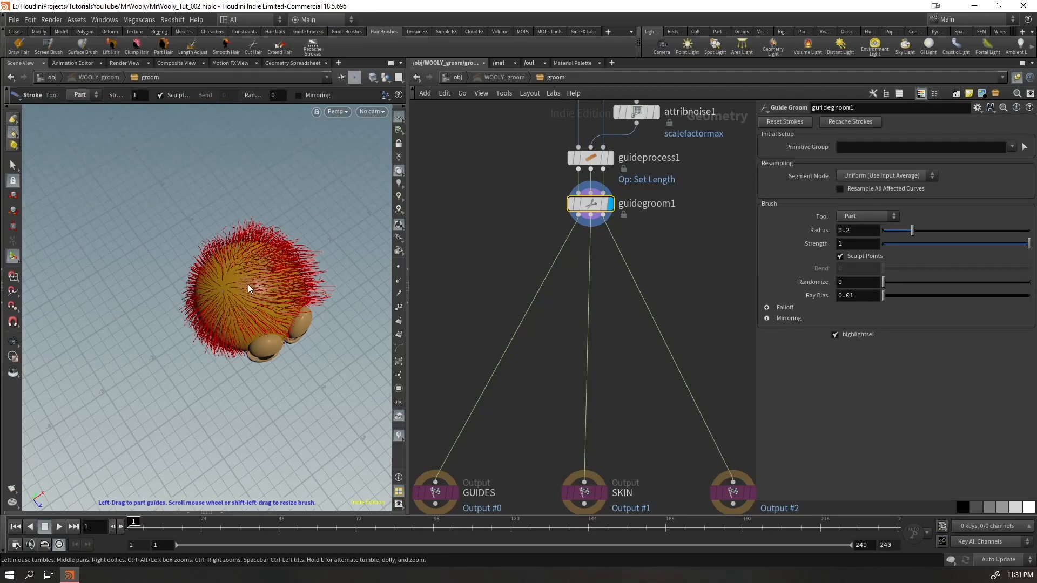
pyautogui.keyDown('alt'); pyautogui.moveTo(286, 292); pyautogui.dragTo(373, 295, button='right'); pyautogui.keyUp('alt')
pyautogui.moveTo(373, 295)
pyautogui.keyDown('alt'); pyautogui.mouseDown()
pyautogui.moveTo(349, 271)
pyautogui.moveTo(224, 263)
pyautogui.moveTo(306, 307)
pyautogui.mouseUp(); pyautogui.keyUp('alt')
pyautogui.hotkey('ctrl', 'z')
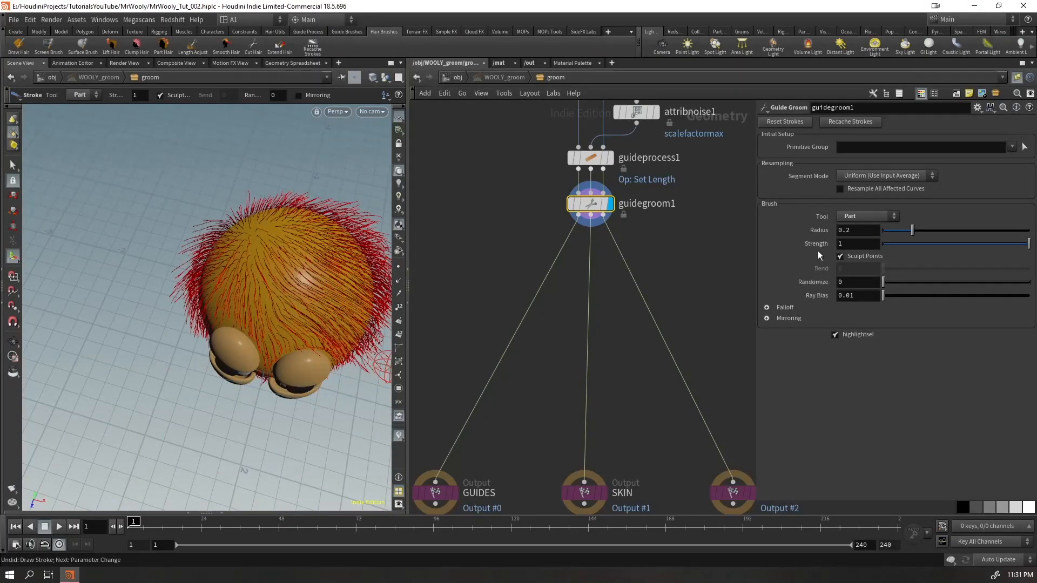
# Switch back to the Screen Brush and comb the guides on the upper front and top side of the head
pyautogui.click(864, 216)
pyautogui.click(872, 231)
pyautogui.moveTo(305, 275)
pyautogui.keyDown('alt'); pyautogui.mouseDown()
pyautogui.moveTo(258, 217)
pyautogui.moveTo(338, 304)
pyautogui.moveTo(361, 385)
pyautogui.mouseUp(); pyautogui.keyUp('alt')
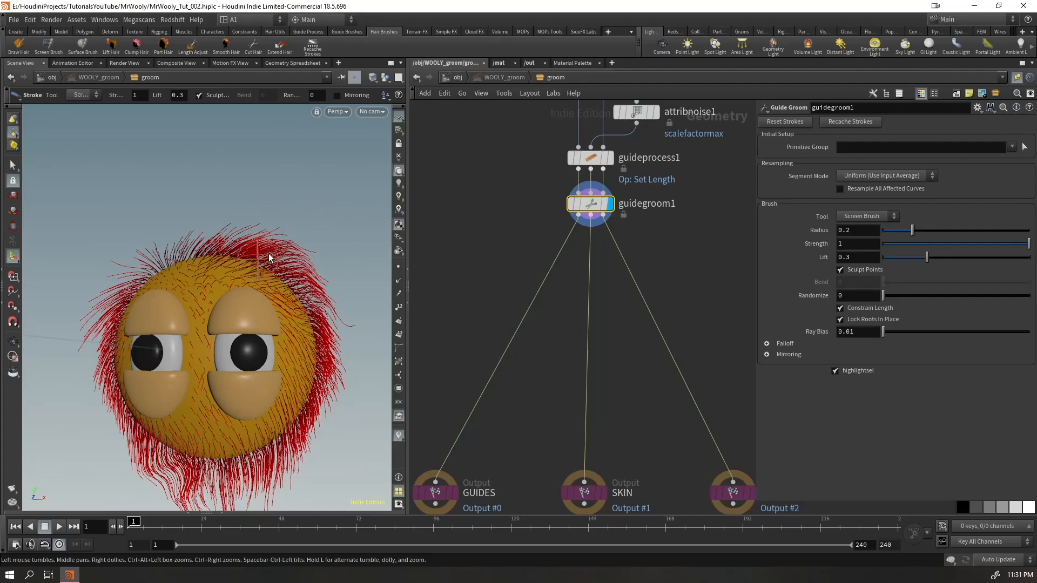
pyautogui.keyDown('alt'); pyautogui.moveTo(215, 308); pyautogui.dragTo(298, 299); pyautogui.keyUp('alt')
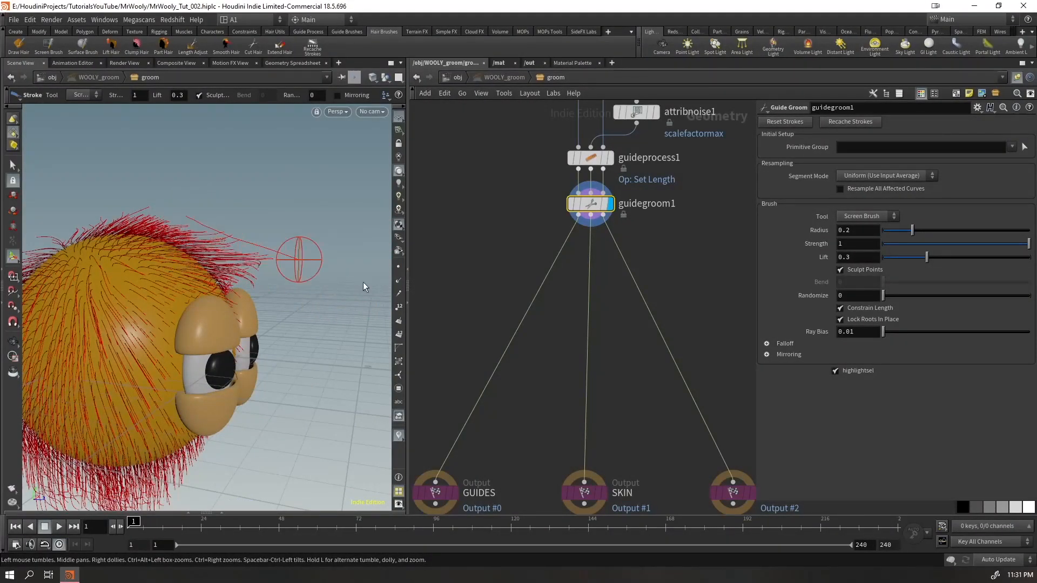
pyautogui.moveTo(257, 251)
pyautogui.keyDown('alt'); pyautogui.mouseDown()
pyautogui.moveTo(189, 308)
pyautogui.moveTo(170, 306)
pyautogui.mouseUp(); pyautogui.keyUp('alt')
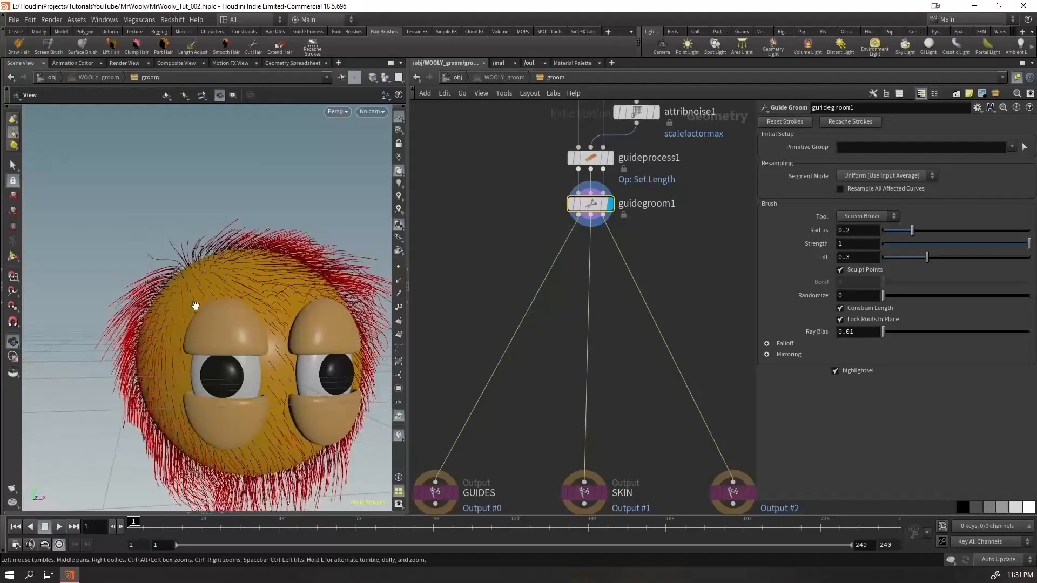
pyautogui.moveTo(281, 292)
pyautogui.keyDown('alt'); pyautogui.mouseDown()
pyautogui.moveTo(254, 286)
pyautogui.moveTo(261, 267)
pyautogui.mouseUp(); pyautogui.keyUp('alt')
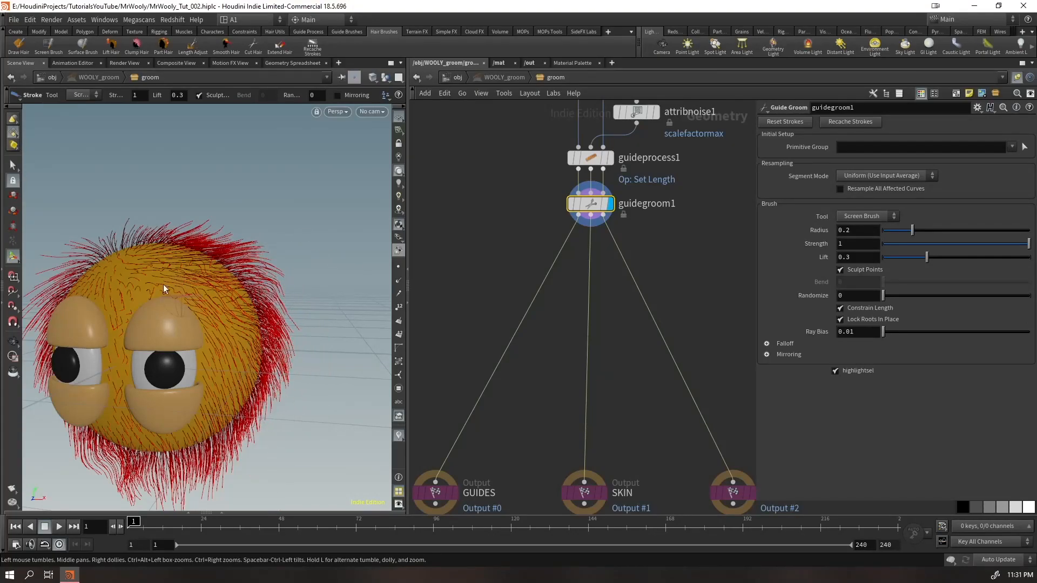
pyautogui.keyDown('alt'); pyautogui.moveTo(180, 295); pyautogui.dragTo(182, 236); pyautogui.keyUp('alt')
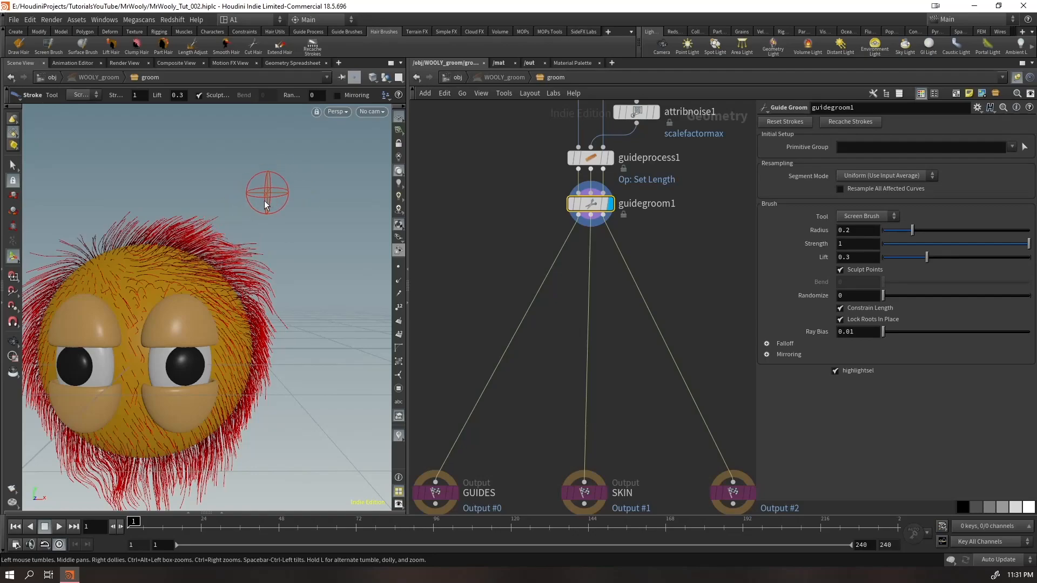
pyautogui.moveTo(208, 239)
pyautogui.mouseDown()
pyautogui.moveTo(210, 228)
pyautogui.moveTo(300, 208)
pyautogui.mouseUp()
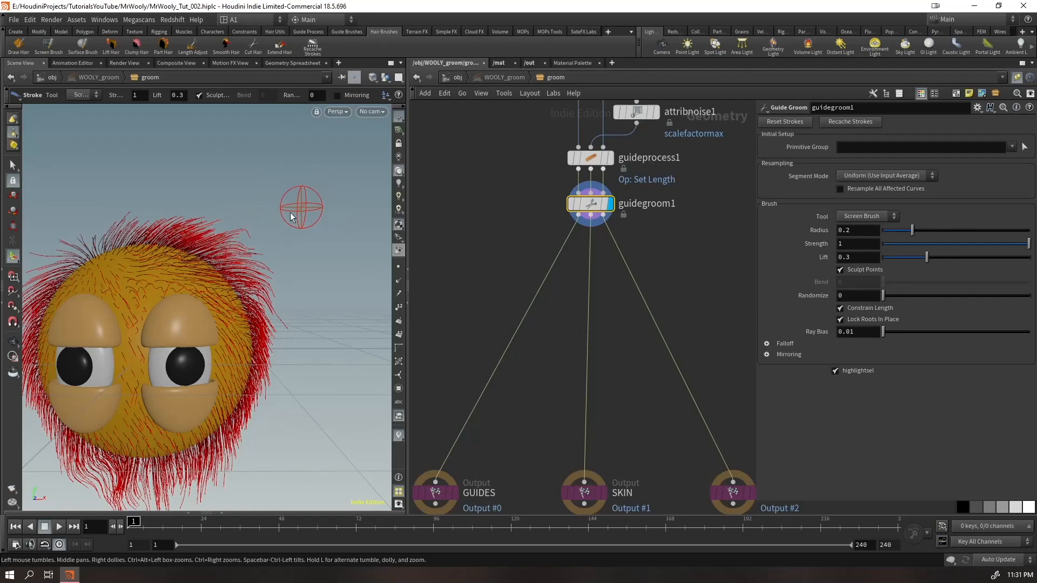
# Try lengthening the beard guides with the Extend brush, enlarging its radius to 0.363339, and undo the strokes
pyautogui.click(865, 216)
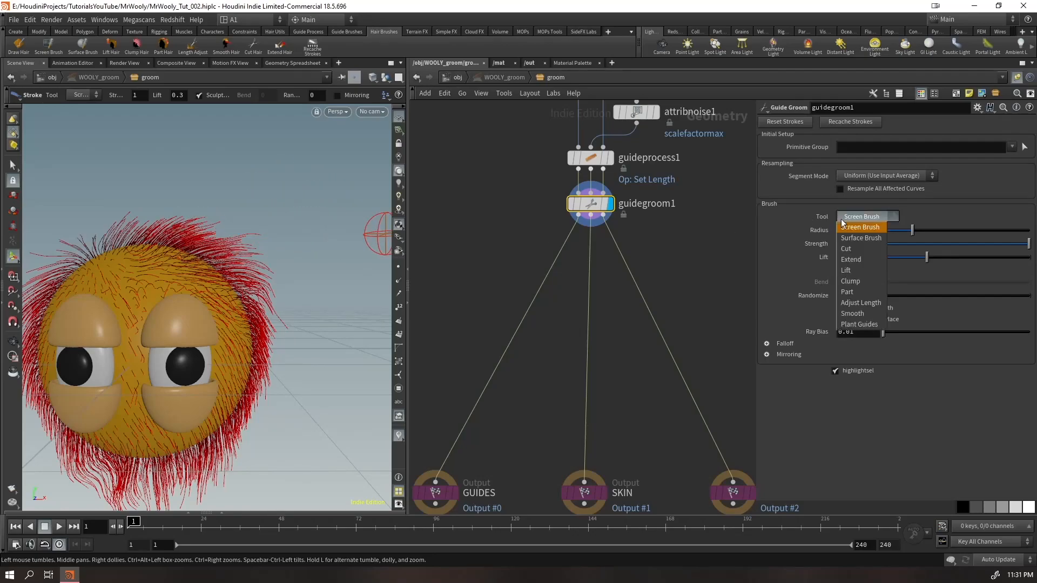
pyautogui.click(855, 261)
pyautogui.keyDown('alt'); pyautogui.moveTo(324, 378); pyautogui.dragTo(285, 252); pyautogui.keyUp('alt')
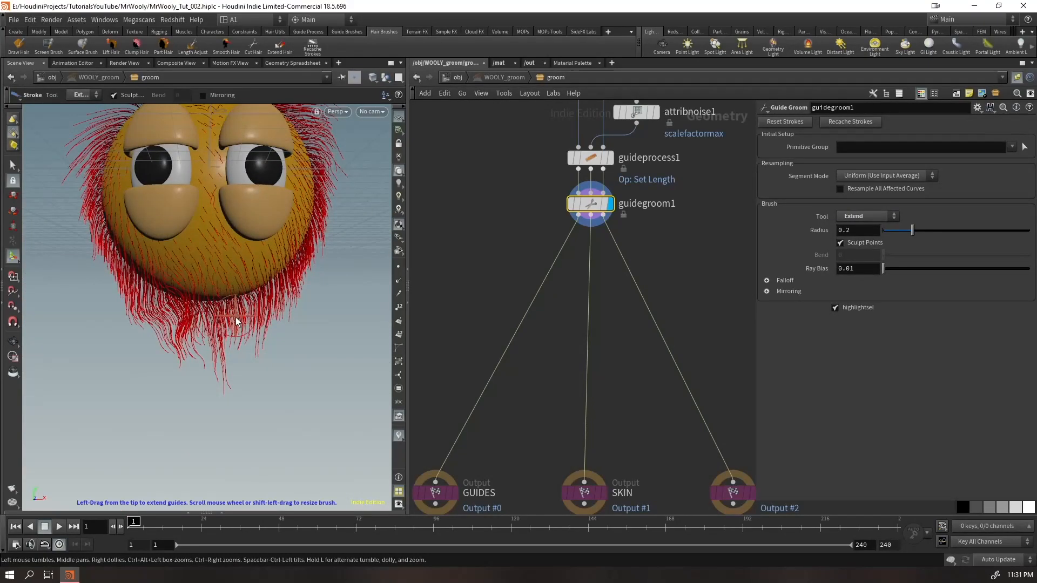
pyautogui.moveTo(238, 366)
pyautogui.mouseDown()
pyautogui.moveTo(271, 478)
pyautogui.moveTo(228, 413)
pyautogui.mouseUp()
pyautogui.hotkey('ctrl', 'z')
pyautogui.scroll(6, 193, 384)
pyautogui.moveTo(221, 307); pyautogui.dragTo(209, 454)
pyautogui.hotkey('ctrl', 'z')
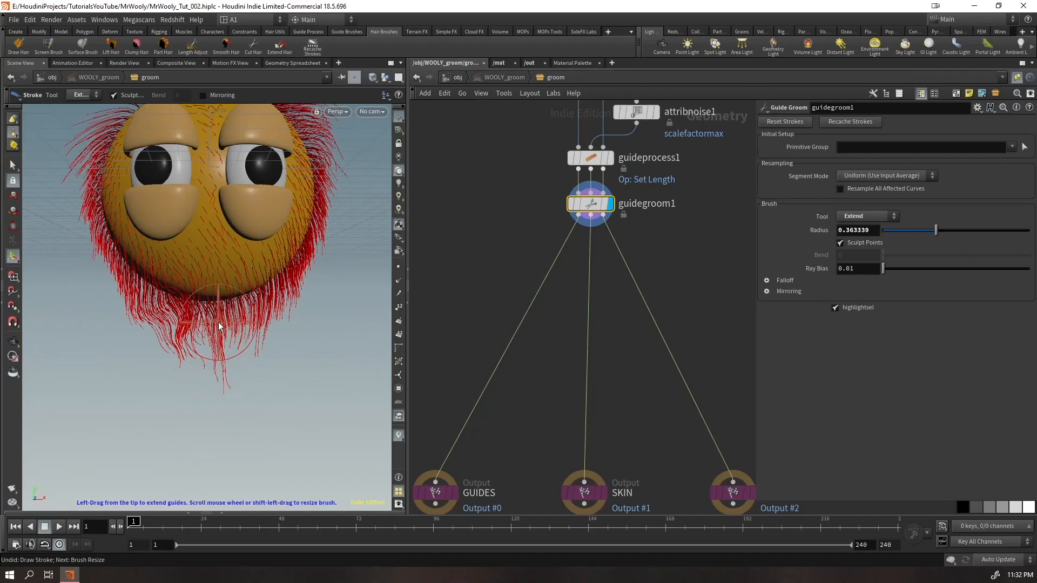
pyautogui.moveTo(218, 324); pyautogui.dragTo(221, 403)
pyautogui.moveTo(184, 345)
pyautogui.keyDown('alt'); pyautogui.mouseDown()
pyautogui.moveTo(362, 339)
pyautogui.moveTo(341, 330)
pyautogui.mouseUp(); pyautogui.keyUp('alt')
pyautogui.hotkey('ctrl', 'z')
pyautogui.moveTo(142, 336)
pyautogui.keyDown('alt'); pyautogui.mouseDown()
pyautogui.moveTo(348, 342)
pyautogui.moveTo(386, 372)
pyautogui.mouseUp(); pyautogui.keyUp('alt')
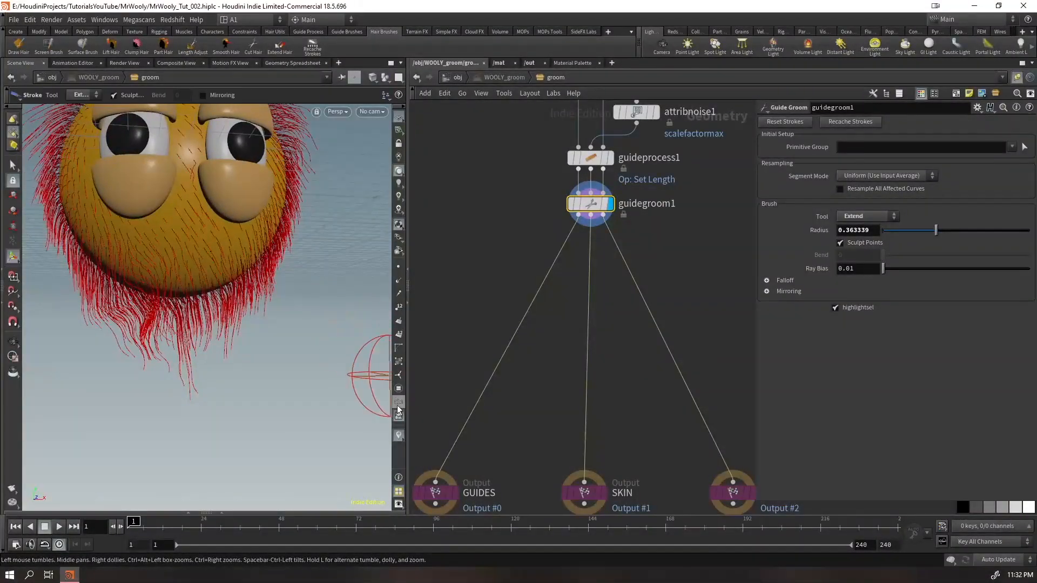
# Raise the Max Scale Factor of guideprocess1 slightly, and recache the strokes of guidegroom1
pyautogui.click(582, 156)
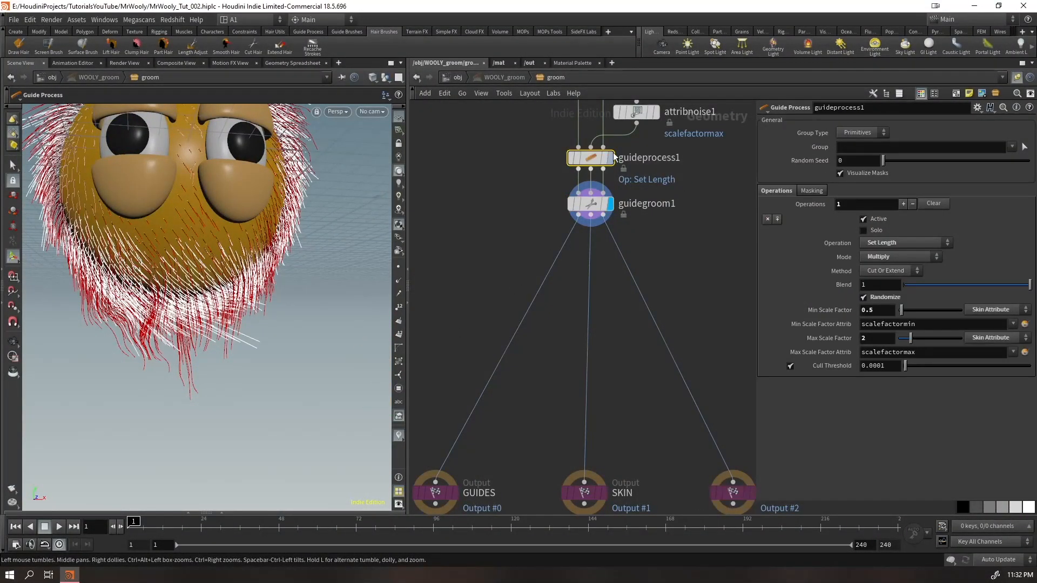
pyautogui.moveTo(911, 339); pyautogui.dragTo(918, 341)
pyautogui.click(591, 204)
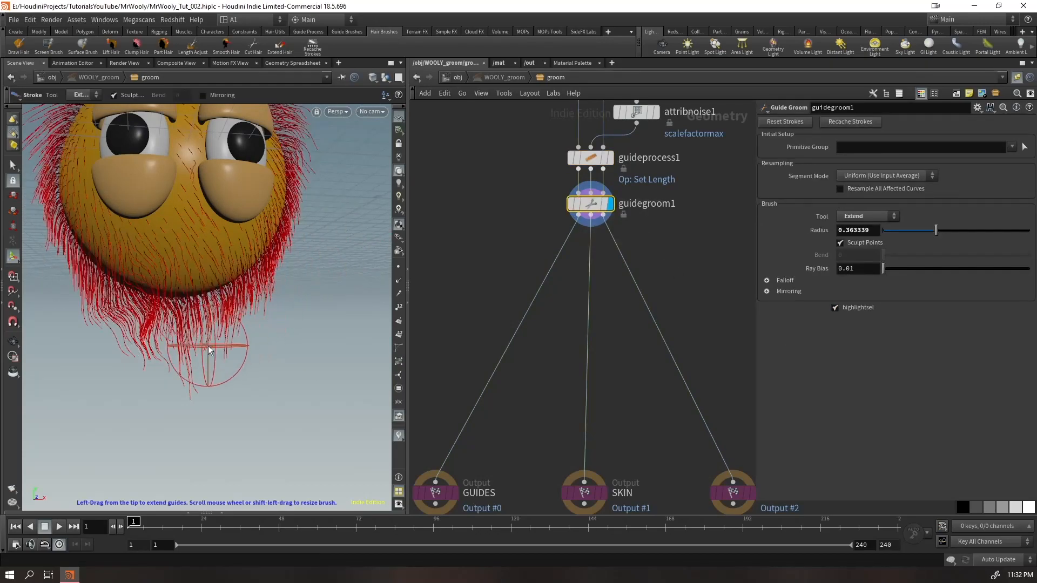
pyautogui.click(830, 126)
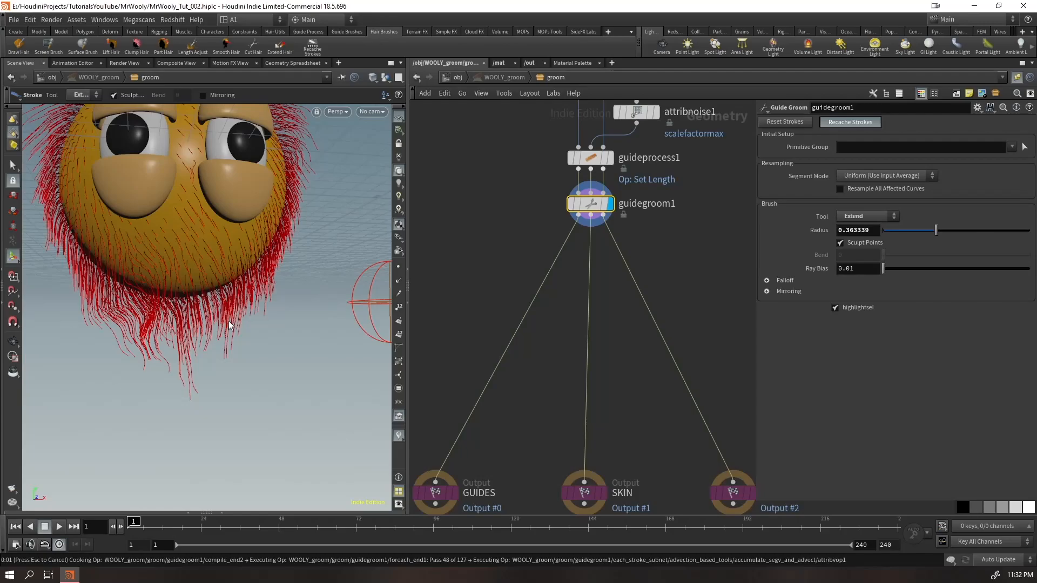
# Reduce the Extend brush radius to 0.2 and try it on the beard guides from behind, undoing the last stroke
pyautogui.keyDown('alt'); pyautogui.moveTo(200, 352); pyautogui.dragTo(94, 363); pyautogui.keyUp('alt')
pyautogui.keyDown('alt'); pyautogui.moveTo(94, 363); pyautogui.dragTo(139, 347, button='right'); pyautogui.keyUp('alt')
pyautogui.keyDown('alt'); pyautogui.moveTo(139, 347); pyautogui.dragTo(309, 319); pyautogui.keyUp('alt')
pyautogui.moveTo(238, 318)
pyautogui.keyDown('alt'); pyautogui.mouseDown()
pyautogui.moveTo(274, 298)
pyautogui.moveTo(331, 293)
pyautogui.moveTo(429, 303)
pyautogui.mouseUp(); pyautogui.keyUp('alt')
pyautogui.scroll(-3, 308, 325)
pyautogui.scroll(-3, 307, 326)
pyautogui.keyDown('alt'); pyautogui.moveTo(227, 308); pyautogui.dragTo(351, 278); pyautogui.keyUp('alt')
pyautogui.keyDown('alt'); pyautogui.moveTo(351, 278); pyautogui.dragTo(261, 284, button='right'); pyautogui.keyUp('alt')
pyautogui.moveTo(262, 285)
pyautogui.keyDown('alt'); pyautogui.mouseDown()
pyautogui.moveTo(297, 300)
pyautogui.moveTo(294, 312)
pyautogui.mouseUp(); pyautogui.keyUp('alt')
pyautogui.moveTo(267, 351); pyautogui.dragTo(291, 336)
pyautogui.hotkey('ctrl', 'z')
# Switch to the Screen Brush and comb the long guides at the back of the beard
pyautogui.click(864, 216)
pyautogui.click(858, 227)
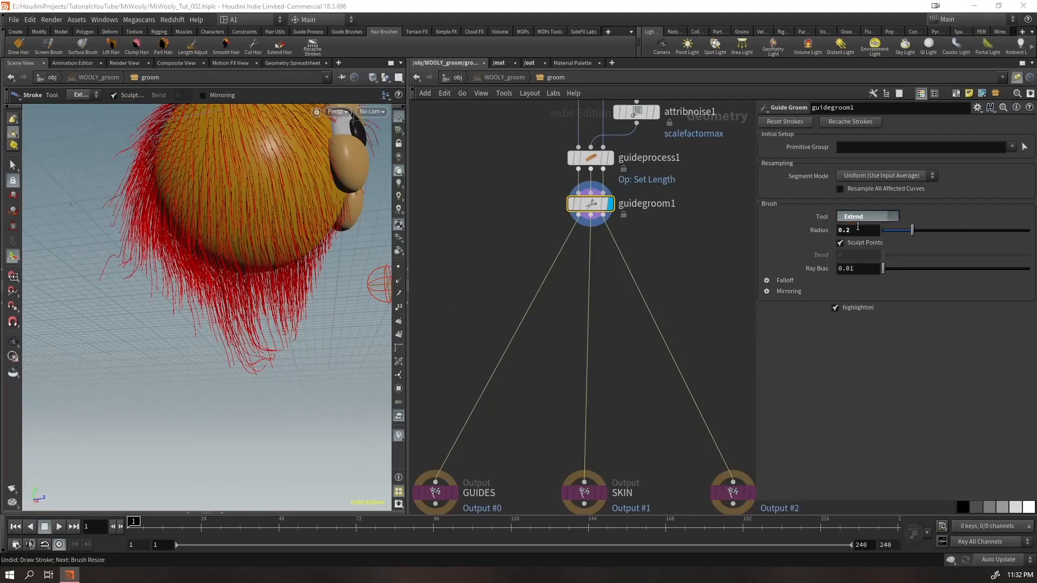
pyautogui.moveTo(259, 375)
pyautogui.mouseDown()
pyautogui.moveTo(232, 378)
pyautogui.moveTo(204, 501)
pyautogui.moveTo(181, 491)
pyautogui.moveTo(228, 427)
pyautogui.mouseUp()
pyautogui.moveTo(262, 375)
pyautogui.keyDown('alt'); pyautogui.mouseDown()
pyautogui.moveTo(173, 384)
pyautogui.moveTo(164, 398)
pyautogui.moveTo(248, 392)
pyautogui.moveTo(204, 386)
pyautogui.moveTo(163, 245)
pyautogui.moveTo(138, 260)
pyautogui.moveTo(161, 295)
pyautogui.moveTo(144, 301)
pyautogui.moveTo(174, 298)
pyautogui.moveTo(174, 351)
pyautogui.moveTo(254, 376)
pyautogui.mouseUp(); pyautogui.keyUp('alt')
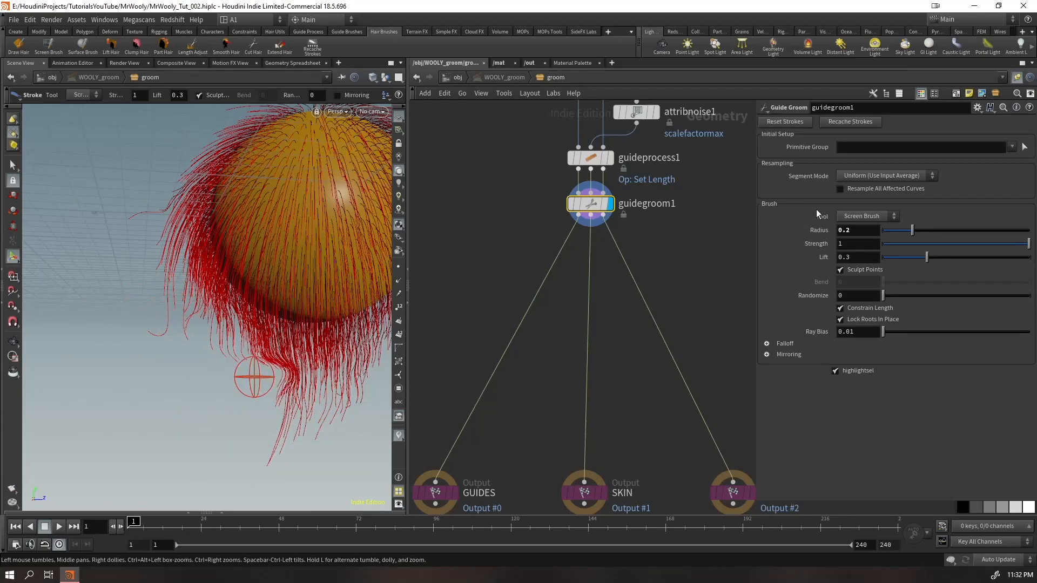
# Switch to the Cut brush and try trimming the long guide tips at the back of the beard
pyautogui.click(850, 216)
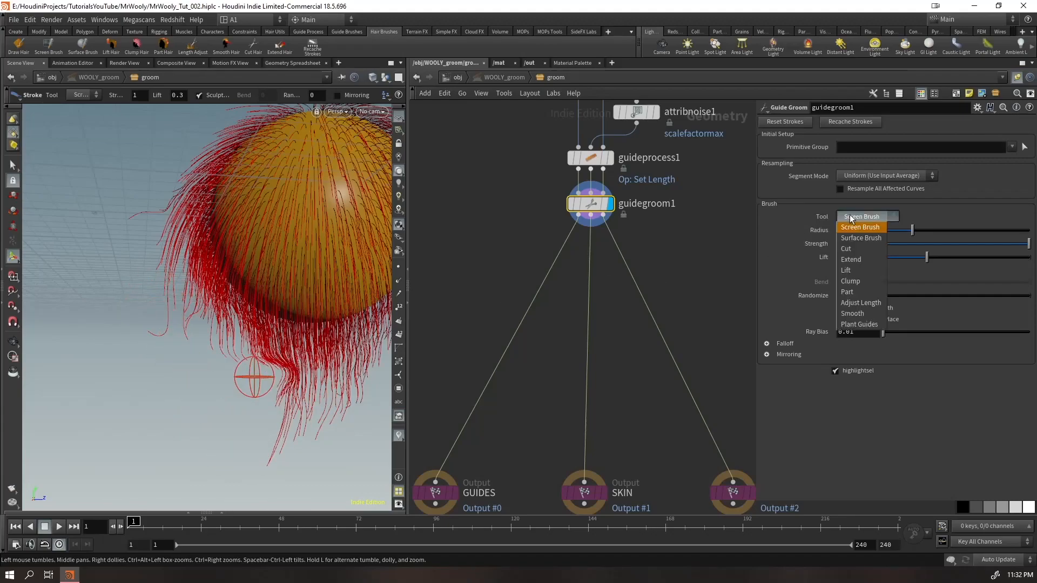
pyautogui.click(866, 251)
pyautogui.keyDown('alt'); pyautogui.moveTo(284, 403); pyautogui.dragTo(242, 301, button='middle'); pyautogui.keyUp('alt')
pyautogui.press('Return')
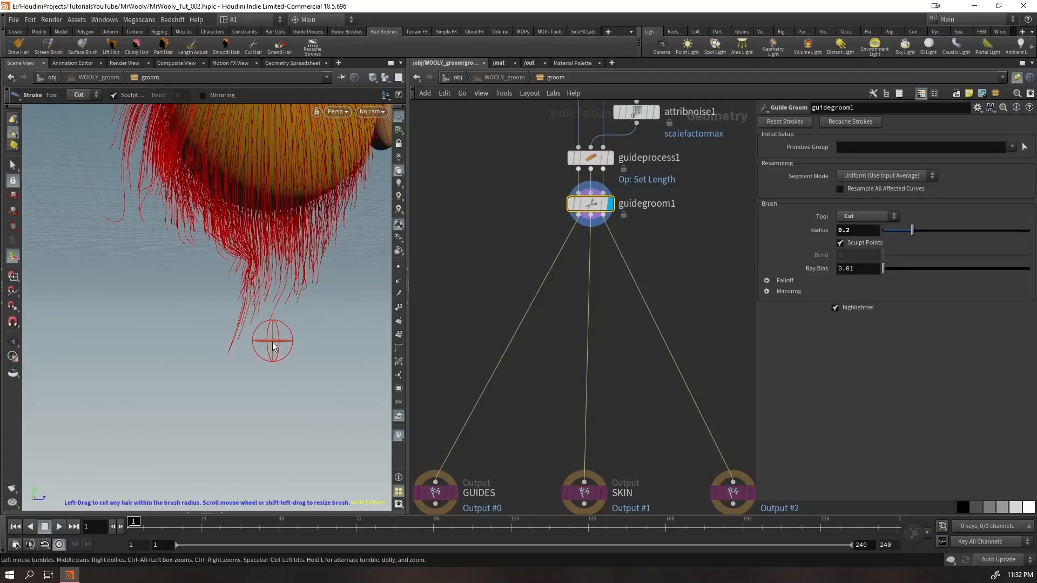
pyautogui.moveTo(213, 335)
pyautogui.mouseDown()
pyautogui.moveTo(275, 347)
pyautogui.moveTo(216, 309)
pyautogui.moveTo(300, 354)
pyautogui.moveTo(260, 353)
pyautogui.moveTo(235, 330)
pyautogui.moveTo(237, 303)
pyautogui.moveTo(321, 305)
pyautogui.moveTo(361, 270)
pyautogui.moveTo(251, 285)
pyautogui.mouseUp()
pyautogui.moveTo(193, 269); pyautogui.dragTo(187, 272)
pyautogui.keyDown('alt'); pyautogui.moveTo(184, 278); pyautogui.dragTo(117, 371, button='right'); pyautogui.keyUp('alt')
pyautogui.keyDown('alt'); pyautogui.moveTo(186, 311); pyautogui.dragTo(126, 312); pyautogui.keyUp('alt')
pyautogui.keyDown('alt'); pyautogui.moveTo(125, 312); pyautogui.dragTo(302, 240, button='right'); pyautogui.keyUp('alt')
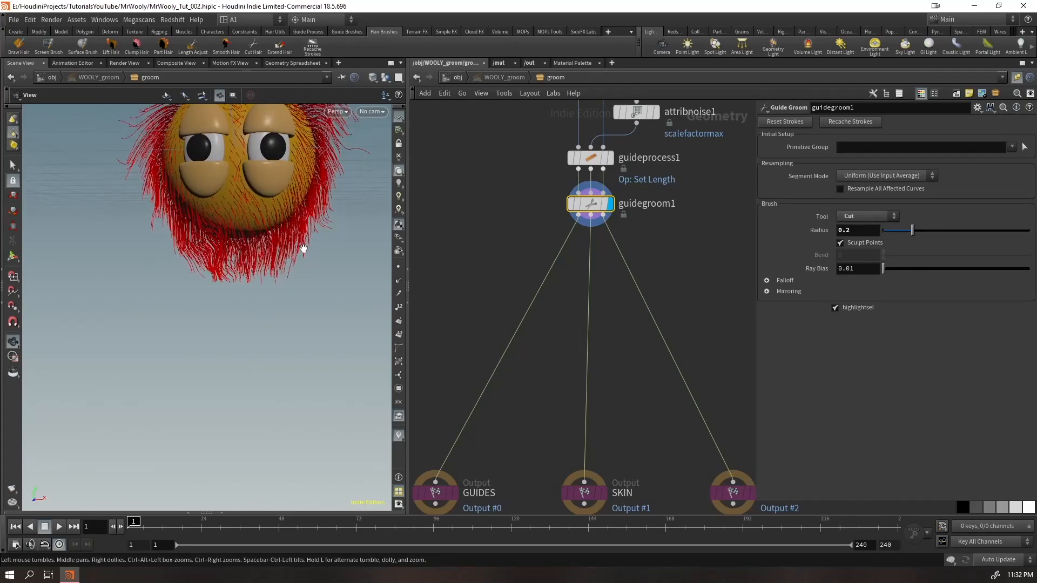
pyautogui.moveTo(305, 275)
pyautogui.mouseDown()
pyautogui.moveTo(285, 294)
pyautogui.moveTo(306, 279)
pyautogui.moveTo(292, 290)
pyautogui.moveTo(220, 255)
pyautogui.mouseUp()
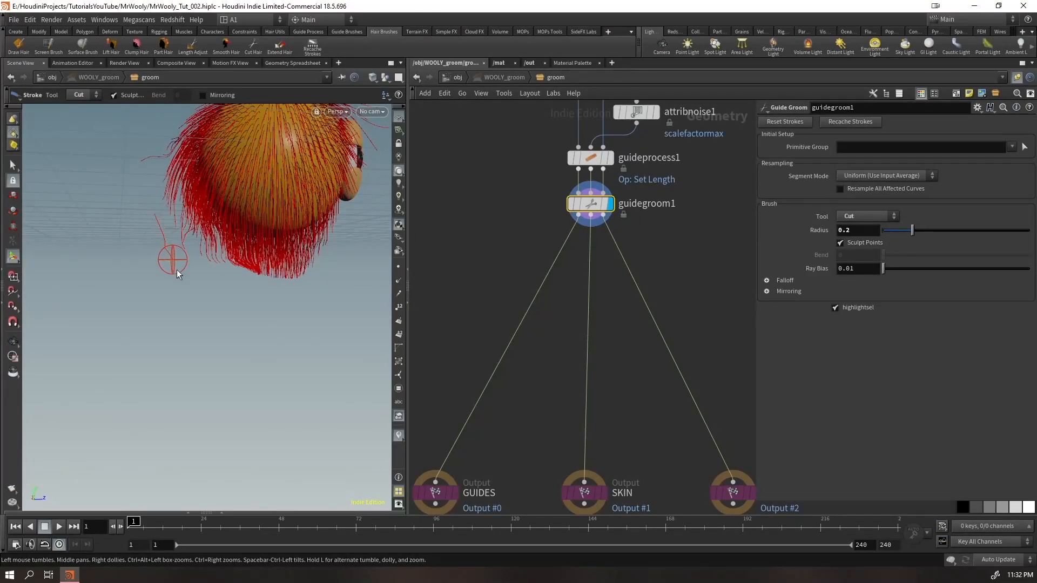
# Try cutting the stray guides at the back of the head and along the lower edge of the beard
pyautogui.press('Escape')
pyautogui.moveTo(136, 267)
pyautogui.mouseDown()
pyautogui.moveTo(169, 343)
pyautogui.moveTo(183, 281)
pyautogui.mouseUp()
pyautogui.press('Return')
pyautogui.press('Escape')
pyautogui.moveTo(148, 216)
pyautogui.mouseDown()
pyautogui.moveTo(119, 271)
pyautogui.moveTo(143, 278)
pyautogui.moveTo(188, 342)
pyautogui.moveTo(253, 292)
pyautogui.mouseUp()
pyautogui.moveTo(253, 292); pyautogui.dragTo(252, 322, button='right')
pyautogui.moveTo(252, 322)
pyautogui.mouseDown()
pyautogui.moveTo(219, 350)
pyautogui.moveTo(275, 328)
pyautogui.mouseUp()
pyautogui.press('Return')
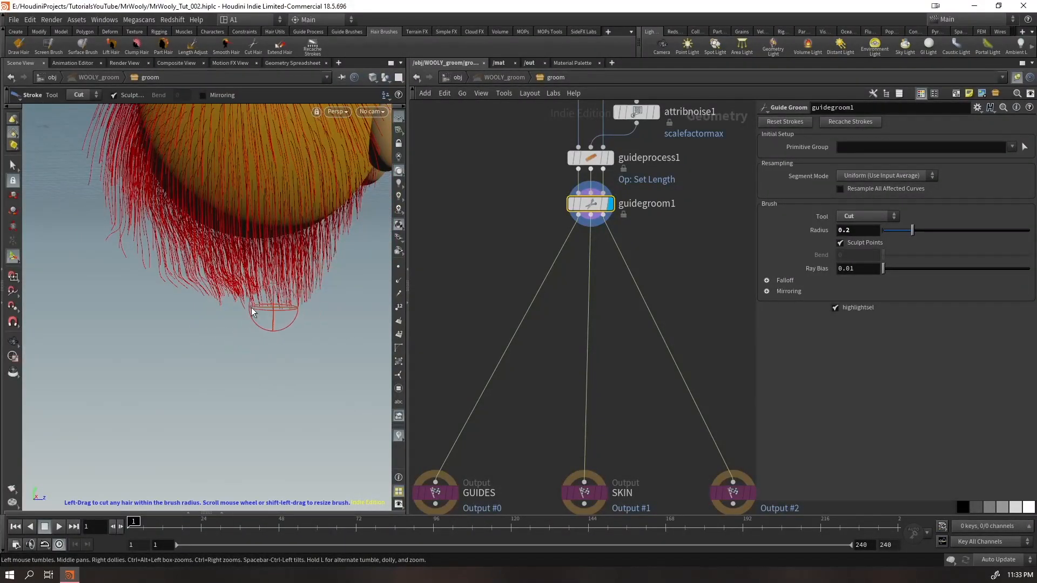
# Undo the recent Cut, Screen Brush and Extend strokes on the beard guides
pyautogui.hotkey('ctrl', 'z')
pyautogui.hotkey('ctrl', 'z')
pyautogui.hotkey('ctrl', 'z')
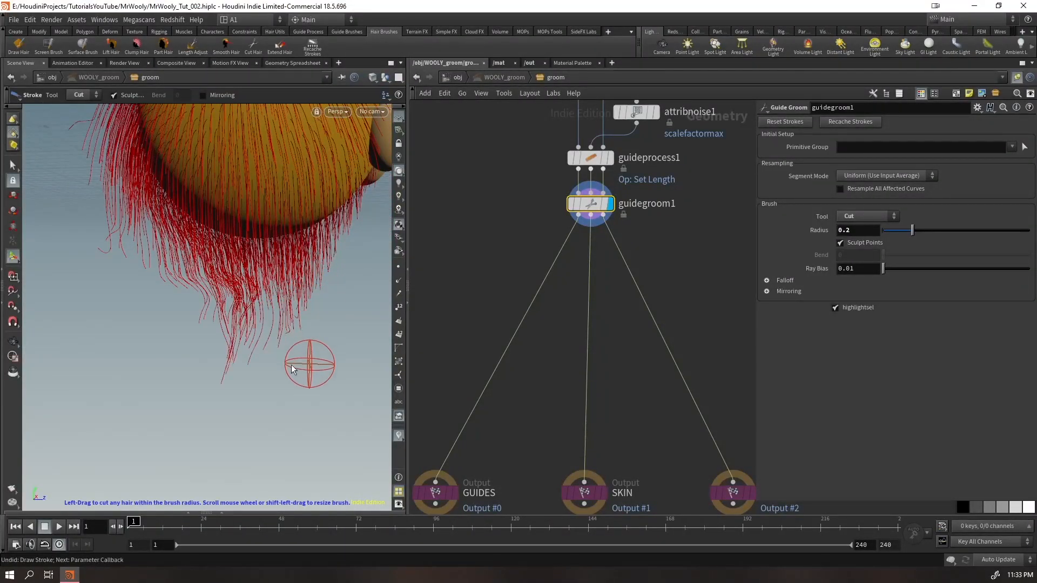
pyautogui.hotkey('ctrl', 'z')
pyautogui.hotkey('ctrl', 'z')
pyautogui.hotkey('ctrl', 'z')
pyautogui.hotkey('ctrl', 'z')
pyautogui.hotkey('ctrl', 'z')
pyautogui.hotkey('ctrl', 'z')
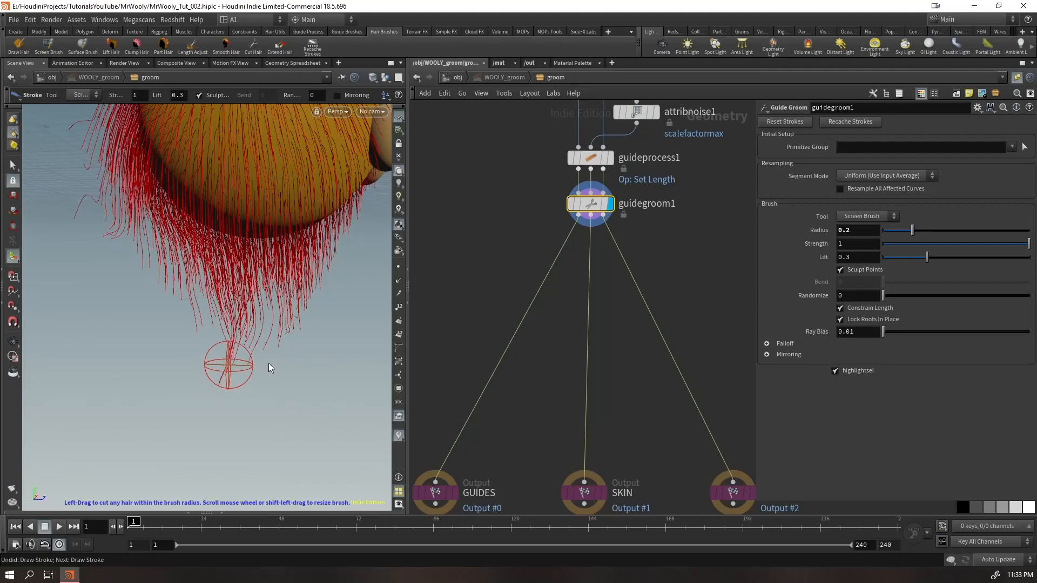
pyautogui.hotkey('ctrl', 'z')
pyautogui.hotkey('ctrl', 'z')
pyautogui.hotkey('ctrl', 'z')
pyautogui.hotkey('ctrl', 'z')
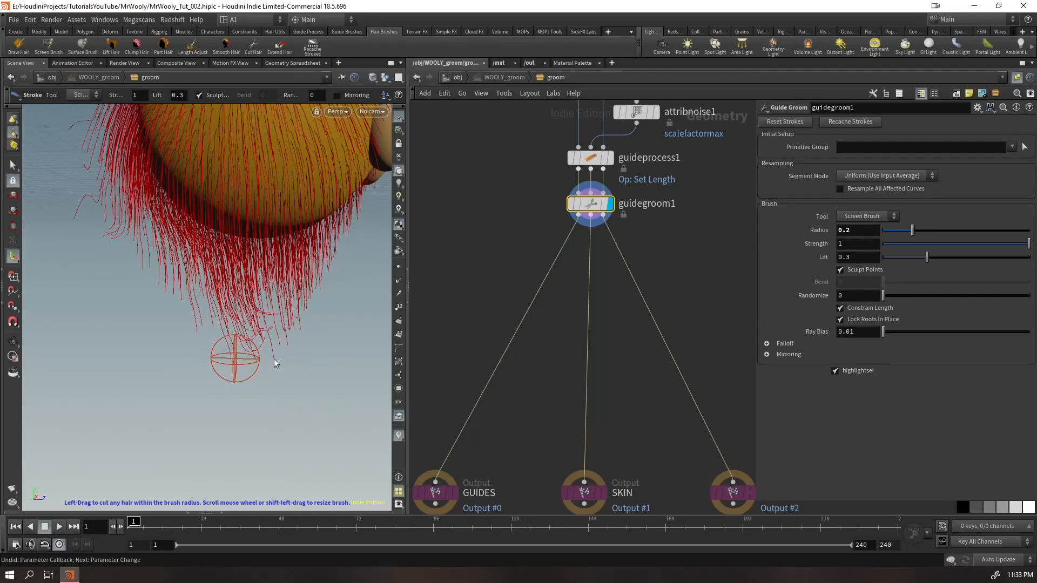
pyautogui.hotkey('ctrl', 'z')
pyautogui.hotkey('ctrl', 'z')
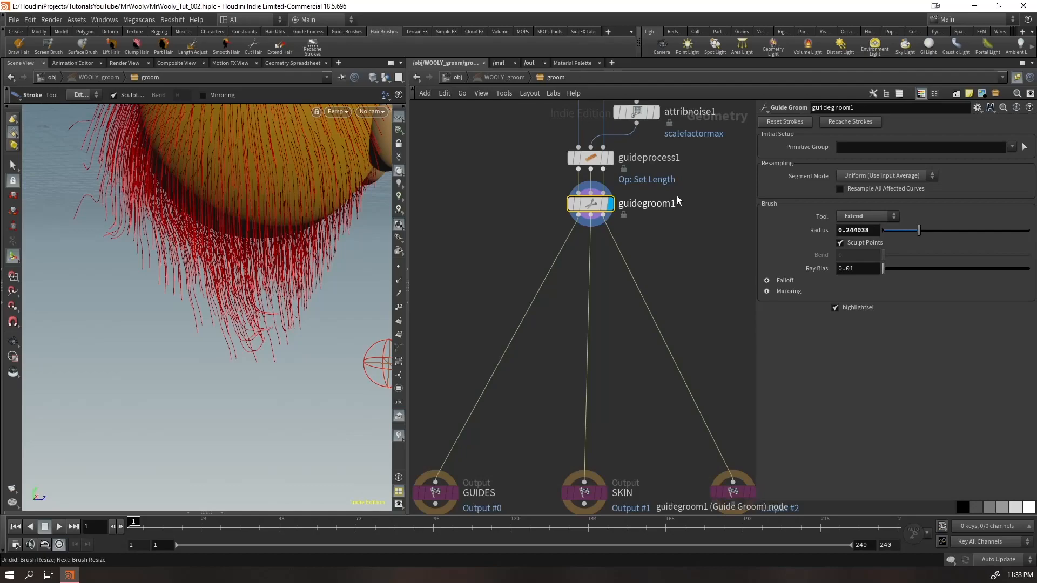
pyautogui.hotkey('ctrl', 'z')
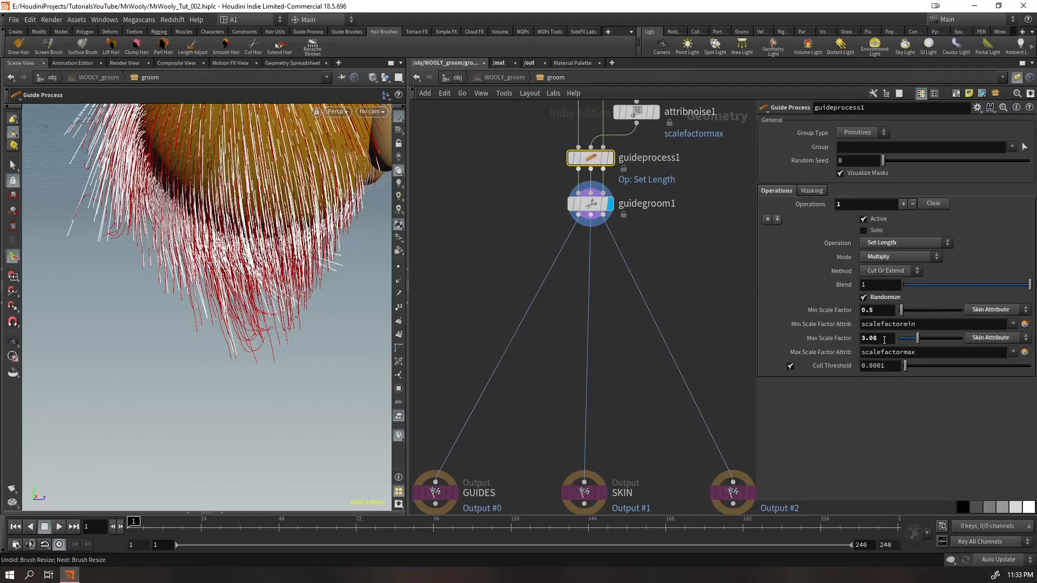
pyautogui.hotkey('ctrl', 'z')
pyautogui.hotkey('ctrl', 'z')
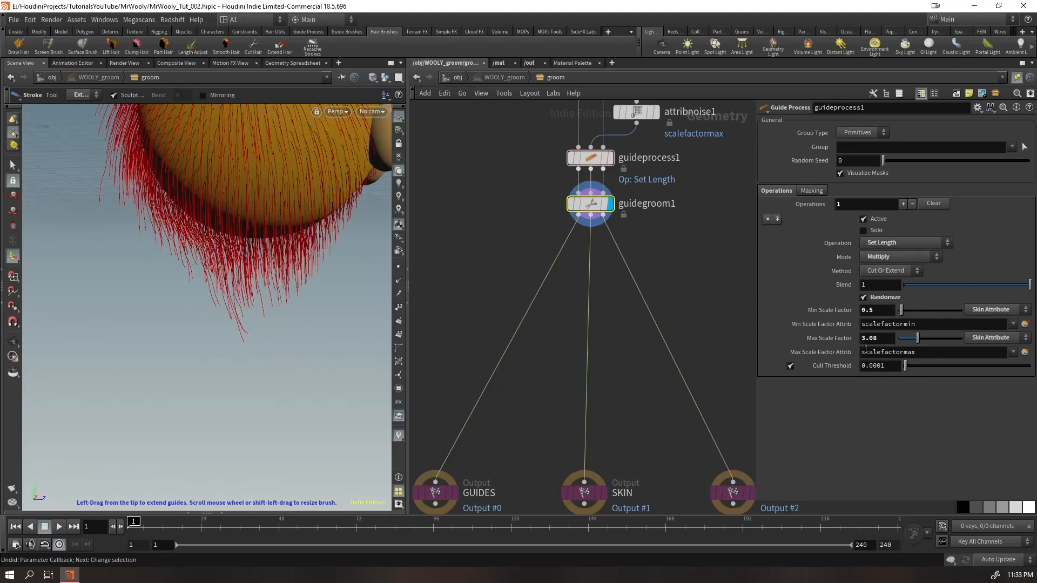
# Undo the last Max Scale Factor change on guideprocess1 and recache the strokes of guidegroom1
pyautogui.click(707, 285)
pyautogui.moveTo(492, 137); pyautogui.dragTo(627, 189)
pyautogui.hotkey('ctrl', 'z')
pyautogui.hotkey('ctrl', 'z')
pyautogui.hotkey('ctrl', 'z')
pyautogui.hotkey('ctrl', 'z')
pyautogui.moveTo(680, 259); pyautogui.dragTo(551, 191)
pyautogui.click(853, 123)
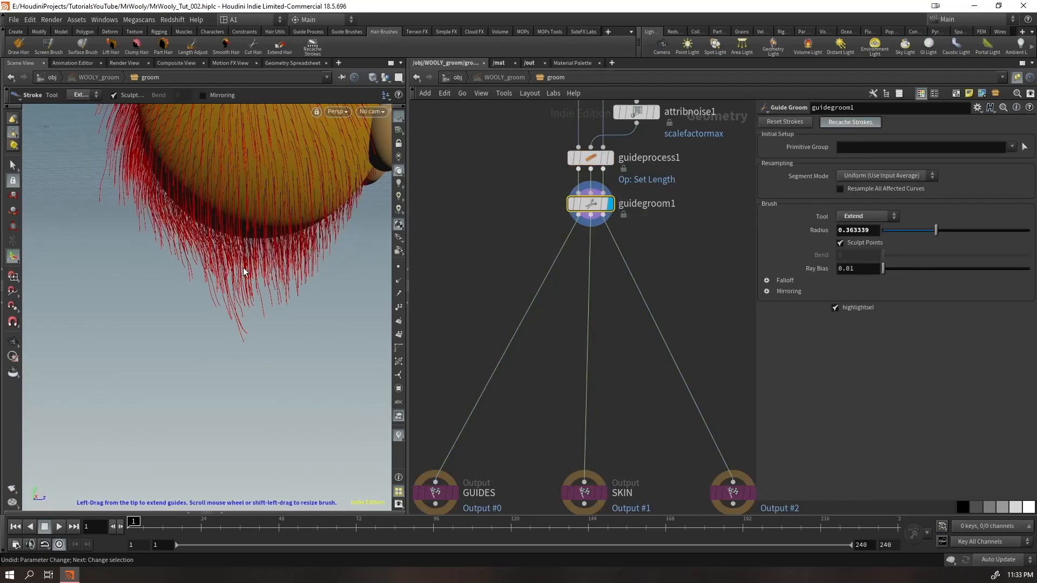
# Reduce the brush radius to 0.297773, switch to the Screen Brush, and comb the beard guides under the face
pyautogui.keyDown('alt'); pyautogui.moveTo(300, 278); pyautogui.dragTo(345, 348); pyautogui.keyUp('alt')
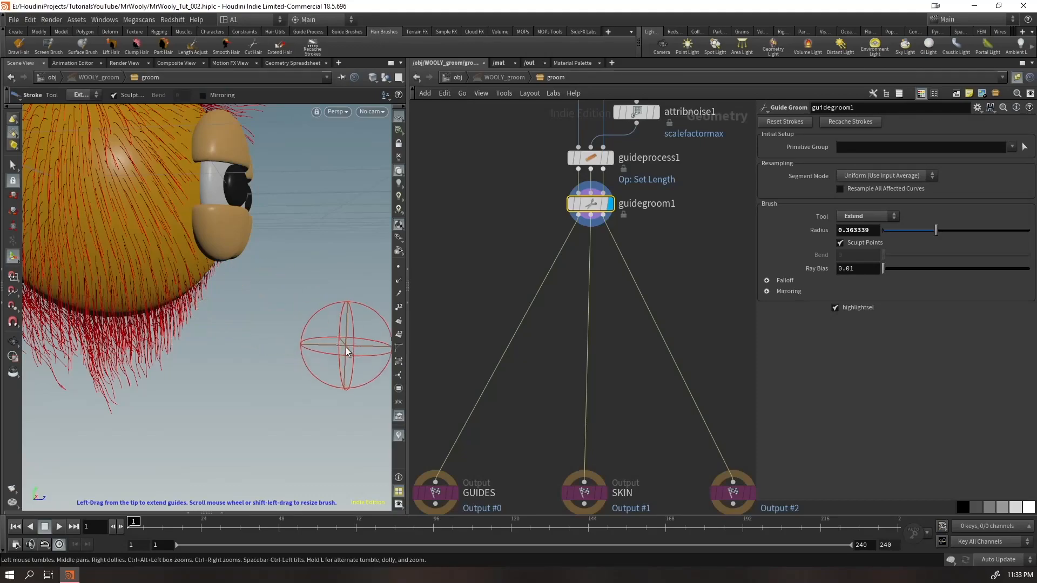
pyautogui.click(867, 215)
pyautogui.click(869, 227)
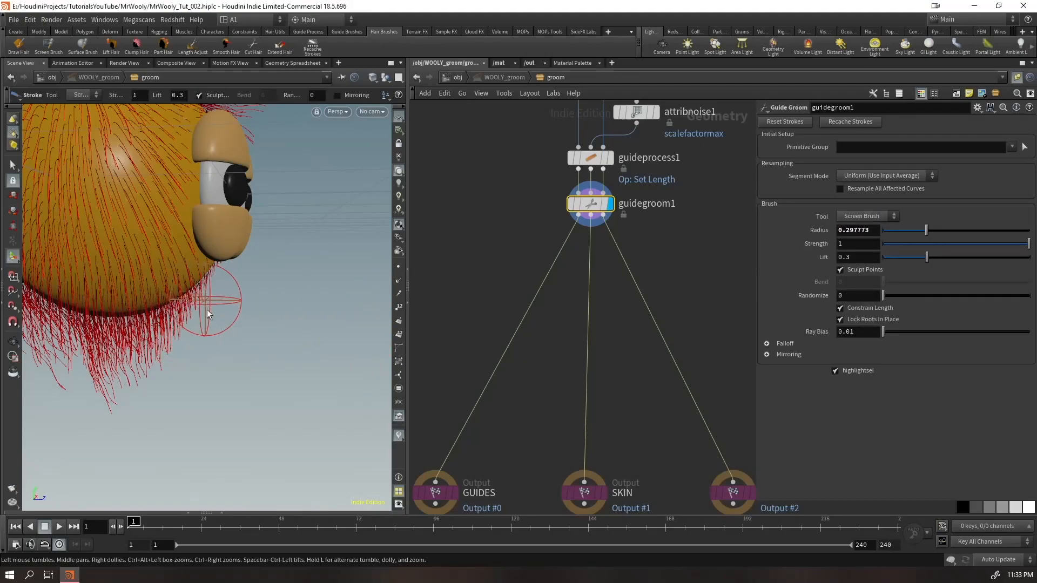
pyautogui.moveTo(167, 384)
pyautogui.keyDown('alt'); pyautogui.mouseDown()
pyautogui.moveTo(186, 363)
pyautogui.moveTo(261, 377)
pyautogui.moveTo(132, 377)
pyautogui.moveTo(232, 324)
pyautogui.mouseUp(); pyautogui.keyUp('alt')
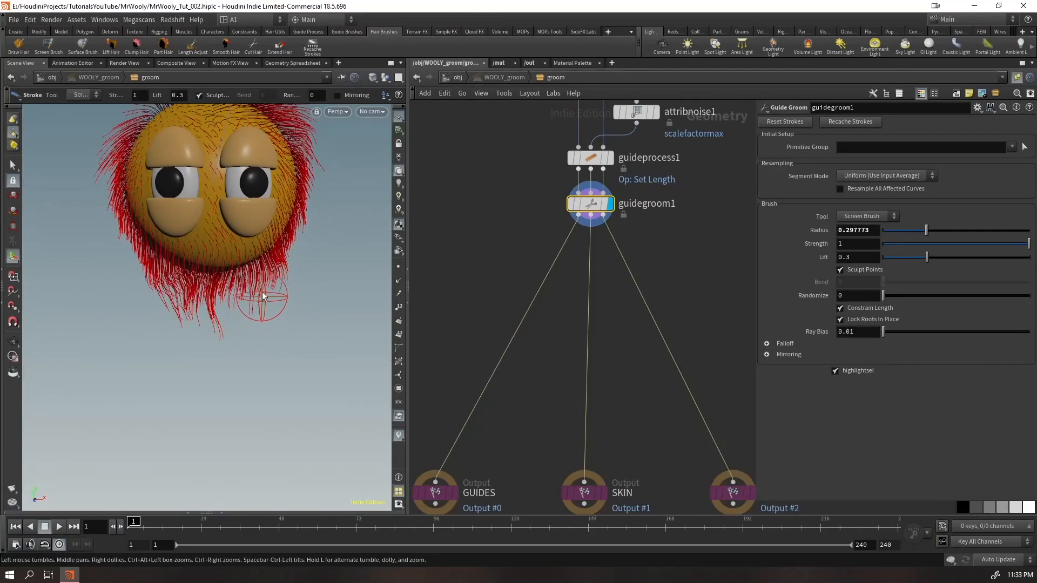
pyautogui.keyDown('alt'); pyautogui.moveTo(303, 209); pyautogui.dragTo(283, 227); pyautogui.keyUp('alt')
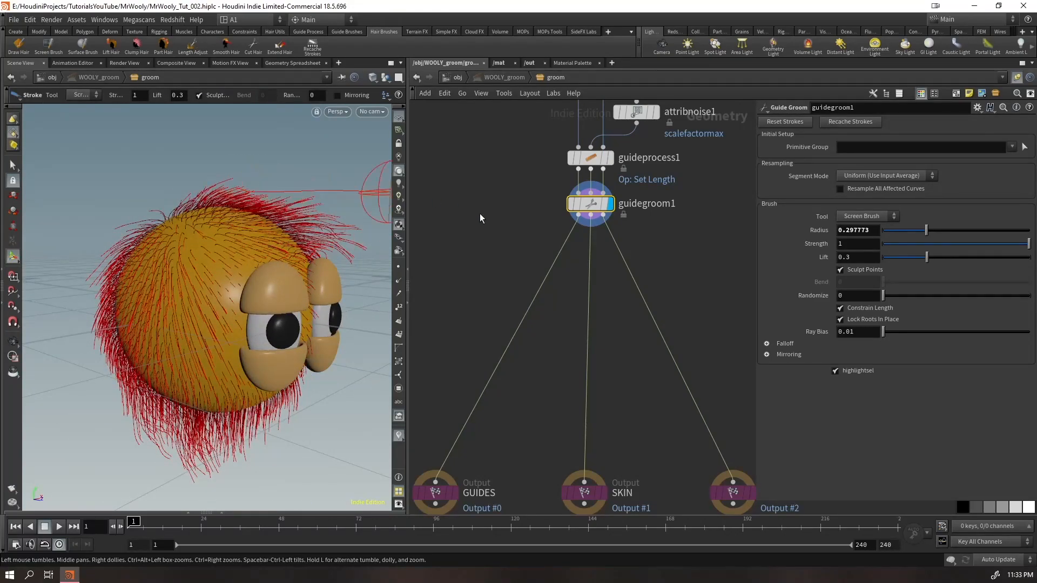
# Comb the guides across the top and upper sides of the head with the Screen Brush
pyautogui.keyDown('alt'); pyautogui.moveTo(381, 194); pyautogui.dragTo(130, 298); pyautogui.keyUp('alt')
pyautogui.moveTo(135, 244)
pyautogui.mouseDown()
pyautogui.moveTo(264, 238)
pyautogui.moveTo(324, 214)
pyautogui.mouseUp()
pyautogui.moveTo(229, 221); pyautogui.dragTo(314, 254)
pyautogui.moveTo(229, 256); pyautogui.dragTo(354, 195)
pyautogui.moveTo(265, 227)
pyautogui.mouseDown()
pyautogui.moveTo(329, 274)
pyautogui.moveTo(321, 264)
pyautogui.mouseUp()
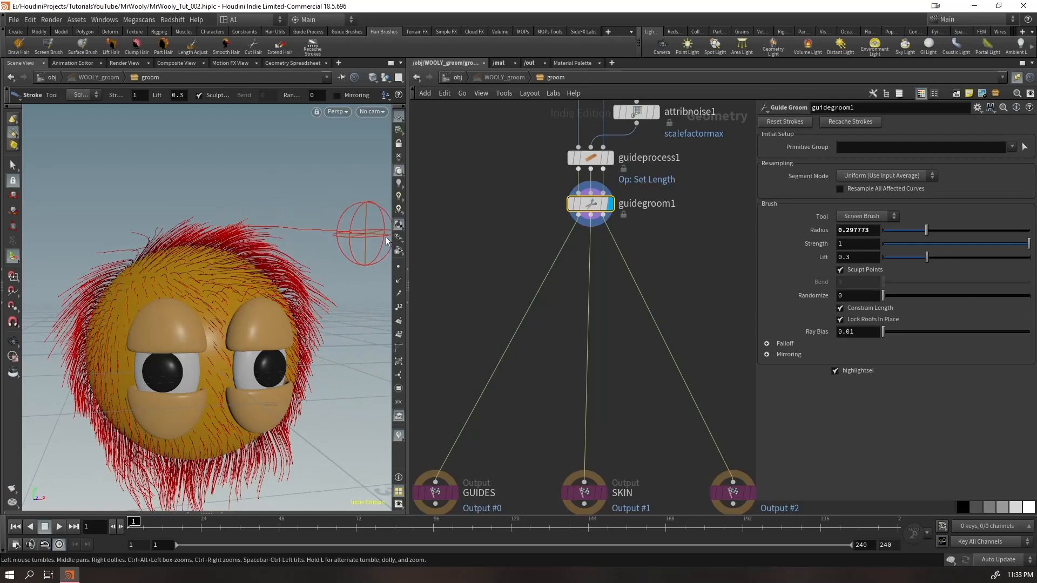
pyautogui.moveTo(128, 246); pyautogui.dragTo(64, 284)
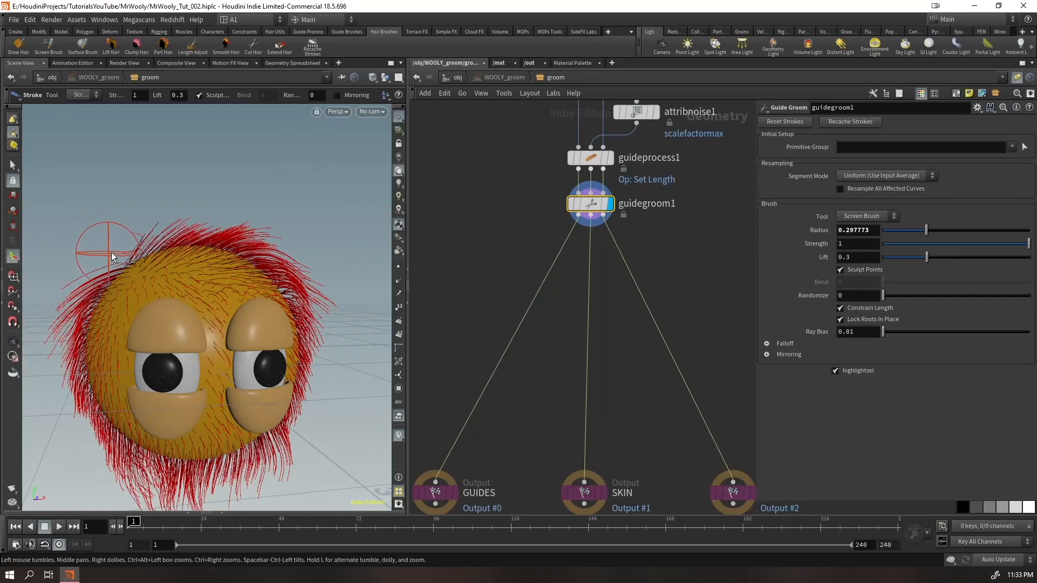
# Comb the guides over the crown and down the back of the head with the Screen Brush
pyautogui.moveTo(140, 236)
pyautogui.mouseDown()
pyautogui.moveTo(216, 197)
pyautogui.moveTo(285, 195)
pyautogui.mouseUp()
pyautogui.keyDown('alt'); pyautogui.moveTo(158, 265); pyautogui.dragTo(216, 332); pyautogui.keyUp('alt')
pyautogui.moveTo(199, 278)
pyautogui.mouseDown()
pyautogui.moveTo(114, 286)
pyautogui.moveTo(105, 309)
pyautogui.moveTo(230, 297)
pyautogui.moveTo(148, 342)
pyautogui.mouseUp()
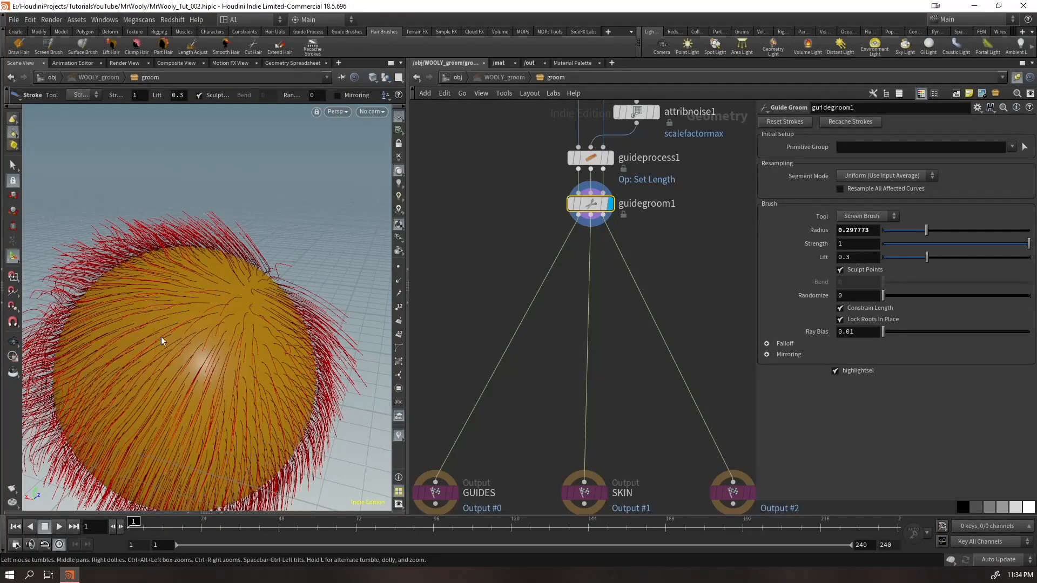
pyautogui.moveTo(255, 292)
pyautogui.mouseDown()
pyautogui.moveTo(345, 397)
pyautogui.moveTo(345, 424)
pyautogui.mouseUp()
pyautogui.keyDown('alt'); pyautogui.moveTo(251, 402); pyautogui.dragTo(300, 499); pyautogui.keyUp('alt')
pyautogui.keyDown('alt'); pyautogui.moveTo(200, 349); pyautogui.dragTo(139, 394, button='right'); pyautogui.keyUp('alt')
pyautogui.keyDown('alt'); pyautogui.moveTo(139, 394); pyautogui.dragTo(218, 354); pyautogui.keyUp('alt')
pyautogui.keyDown('alt'); pyautogui.moveTo(217, 354); pyautogui.dragTo(322, 358, button='right'); pyautogui.keyUp('alt')
pyautogui.moveTo(234, 404)
pyautogui.keyDown('alt'); pyautogui.mouseDown()
pyautogui.moveTo(209, 394)
pyautogui.moveTo(364, 398)
pyautogui.mouseUp(); pyautogui.keyUp('alt')
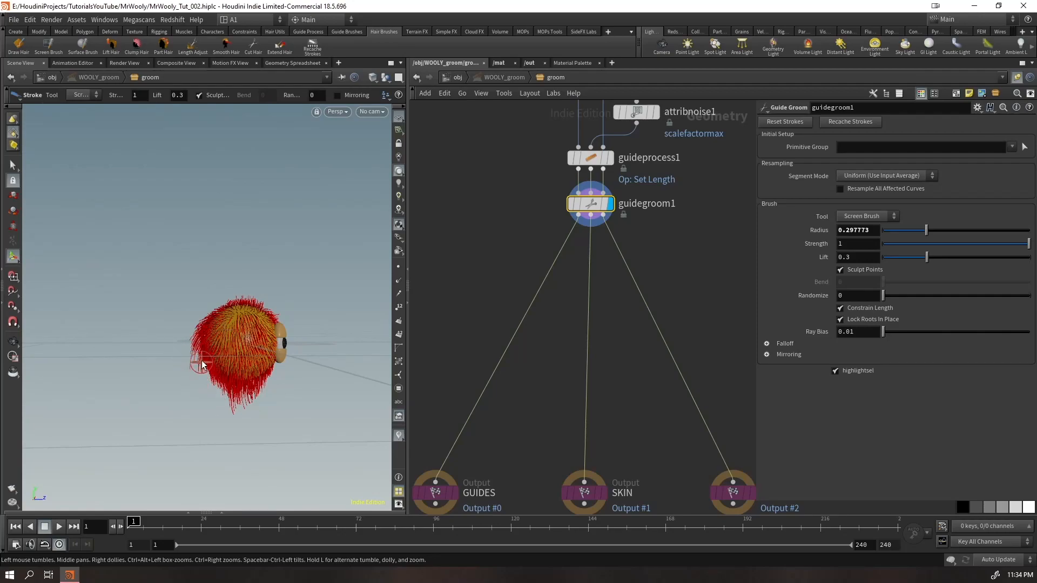
# Comb the stray guides along the rear outline of the head and check the groom from several sides
pyautogui.keyDown('alt'); pyautogui.moveTo(198, 350); pyautogui.dragTo(237, 345, button='right'); pyautogui.keyUp('alt')
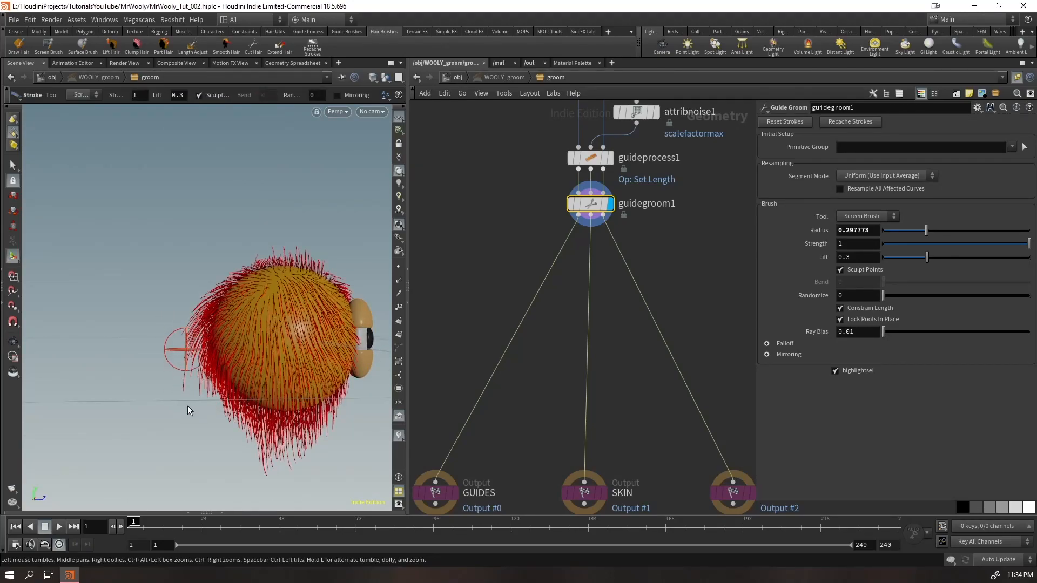
pyautogui.keyDown('alt'); pyautogui.moveTo(157, 296); pyautogui.dragTo(209, 241); pyautogui.keyUp('alt')
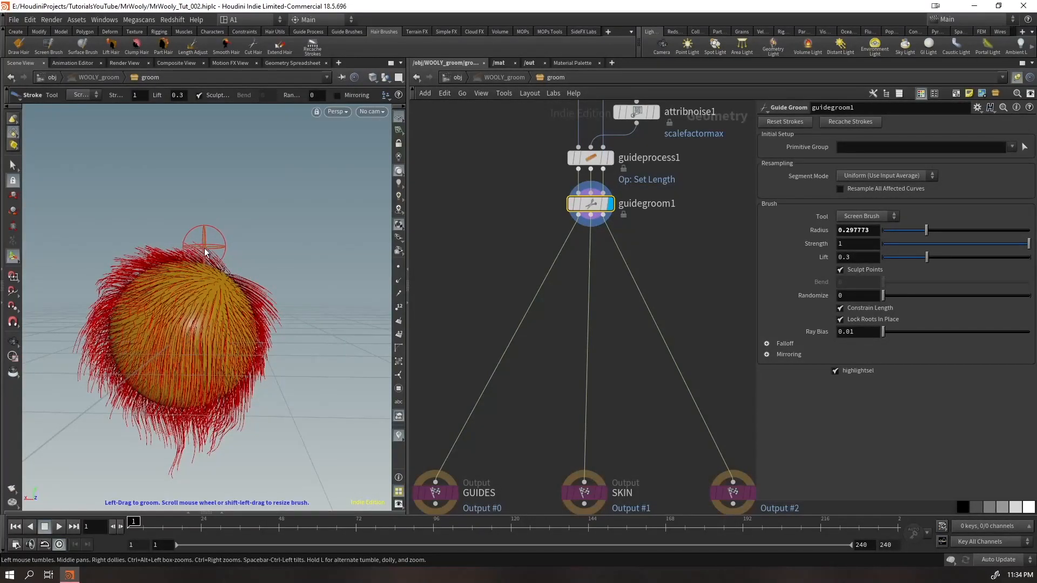
pyautogui.moveTo(107, 327)
pyautogui.keyDown('alt'); pyautogui.mouseDown()
pyautogui.moveTo(114, 359)
pyautogui.moveTo(232, 362)
pyautogui.moveTo(183, 402)
pyautogui.moveTo(181, 423)
pyautogui.moveTo(299, 290)
pyautogui.mouseUp(); pyautogui.keyUp('alt')
pyautogui.keyDown('alt'); pyautogui.moveTo(298, 289); pyautogui.dragTo(284, 296, button='middle'); pyautogui.keyUp('alt')
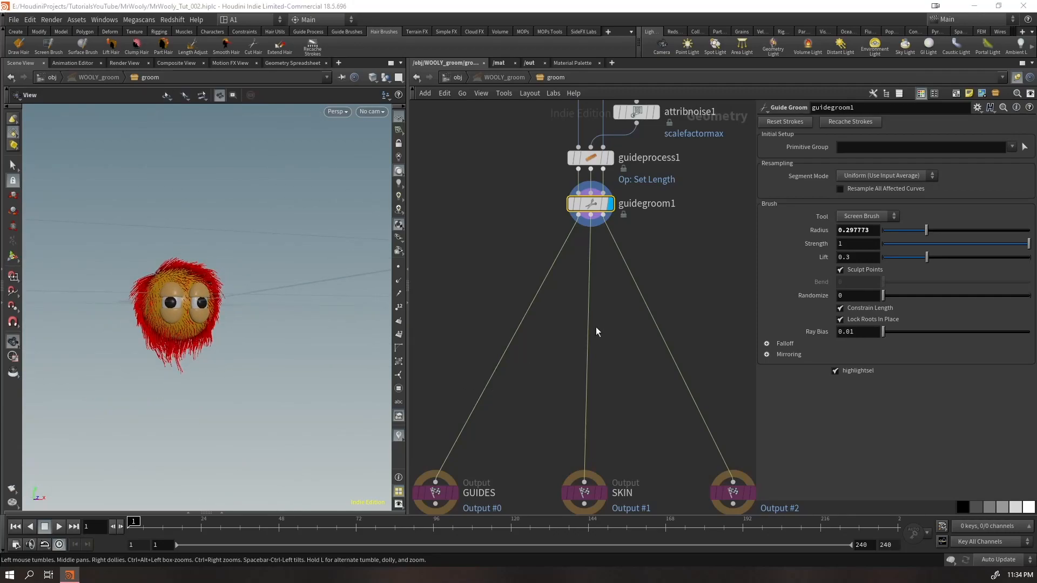
# Try inserting a Guide Process node after guidegroom1, and remove it again
pyautogui.press('Tab')
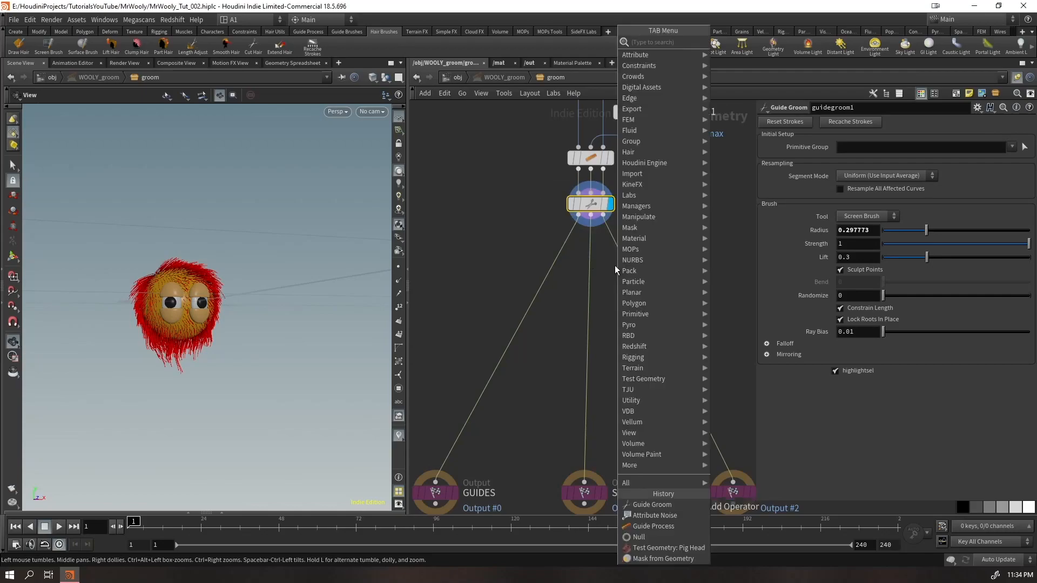
pyautogui.write('gproc')
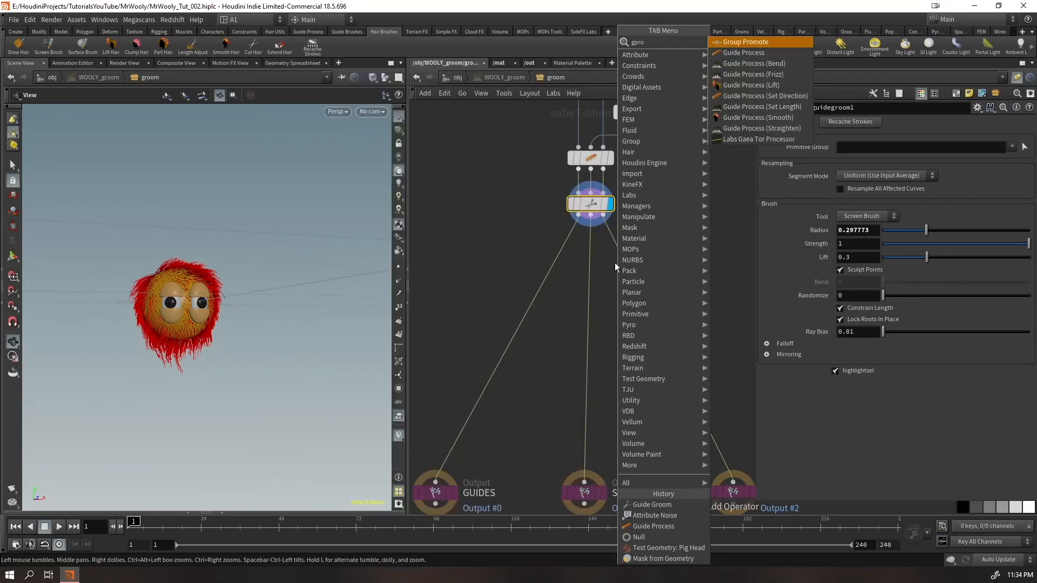
pyautogui.press('Down')
pyautogui.press('Down')
pyautogui.press('Up')
pyautogui.press('Up')
pyautogui.press('Return')
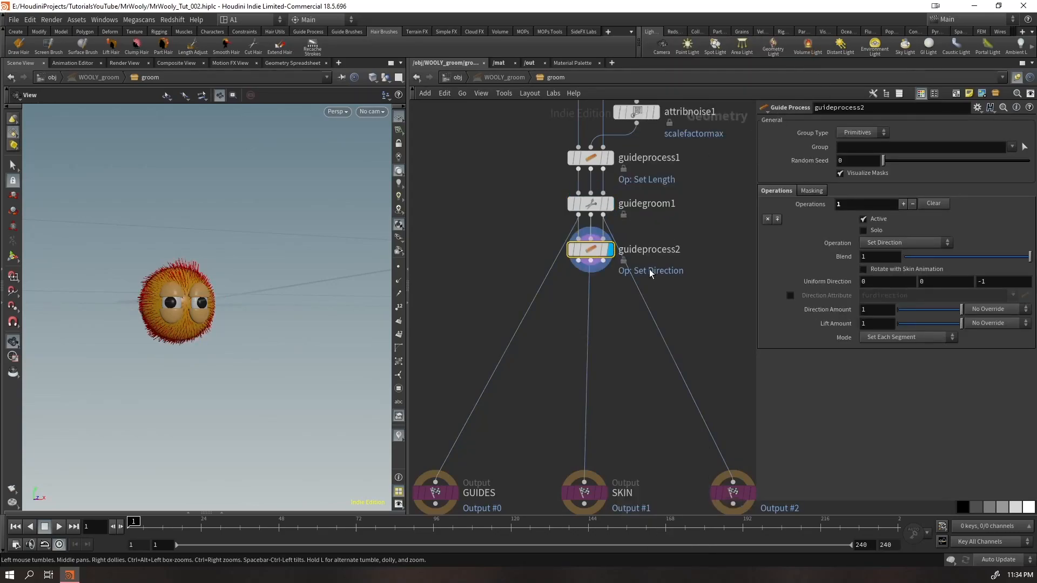
pyautogui.moveTo(590, 251); pyautogui.dragTo(518, 238)
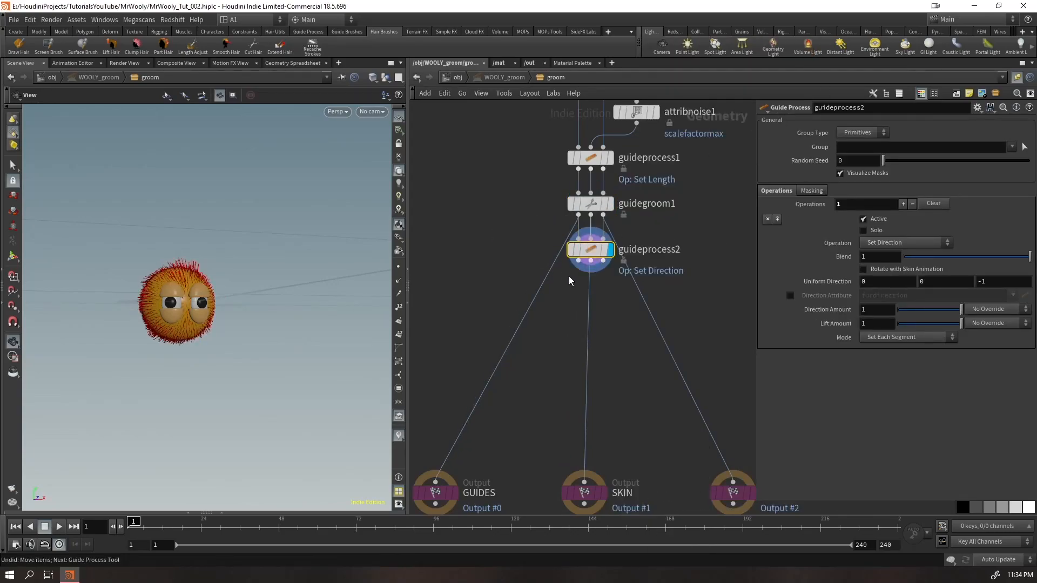
pyautogui.press('Delete')
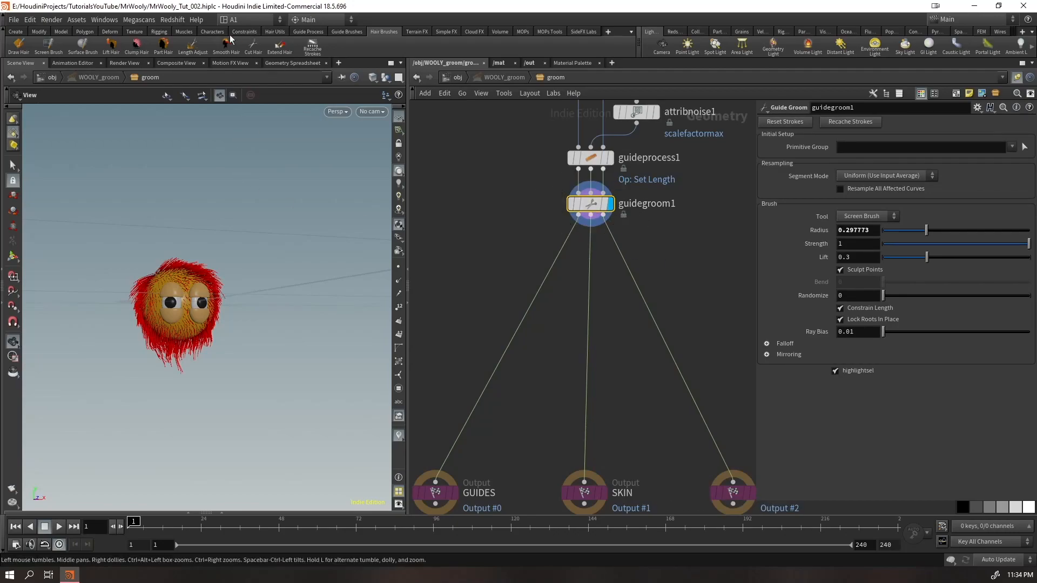
# Insert a Guide Process node between guidegroom1 and the outputs, and display its result up close on the face
pyautogui.press('Tab')
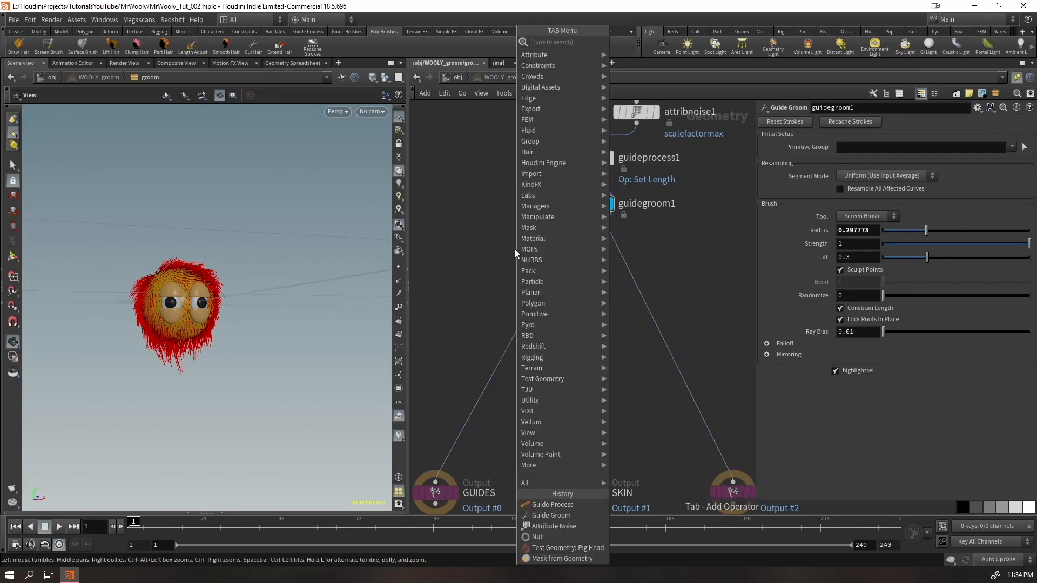
pyautogui.write('guisd')
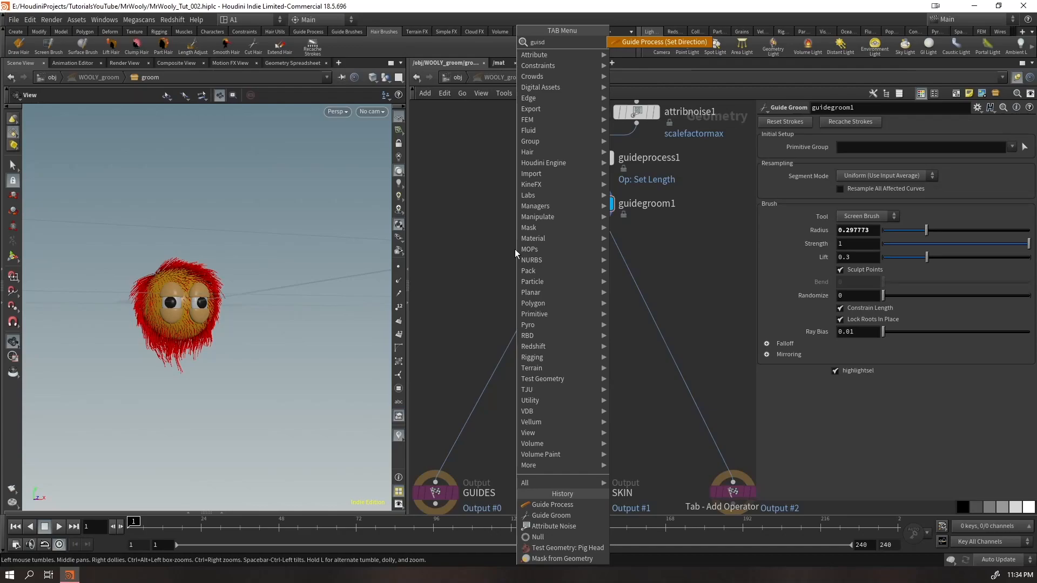
pyautogui.press('BackSpace')
pyautogui.press('BackSpace')
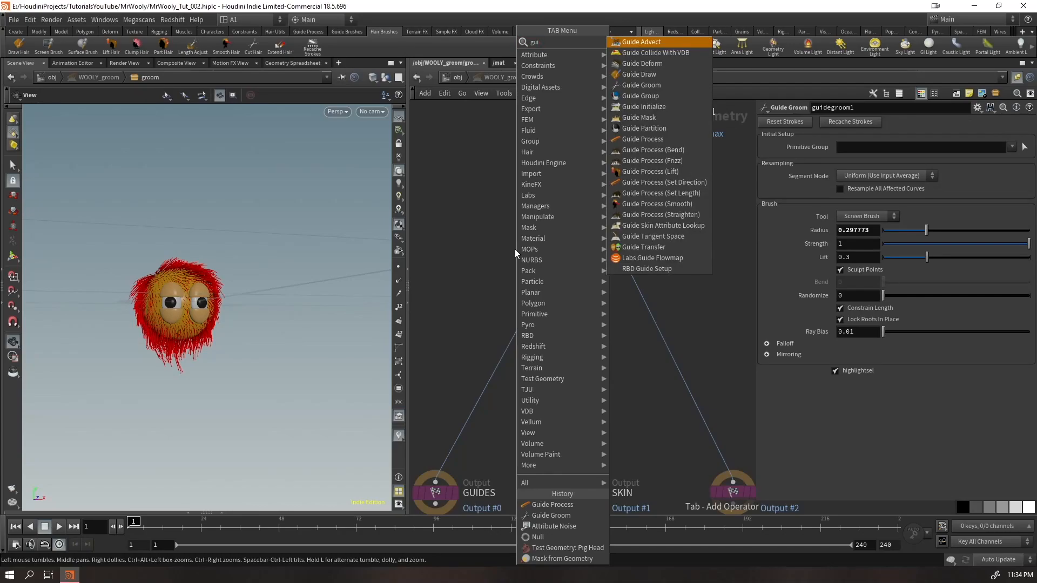
pyautogui.write('depro')
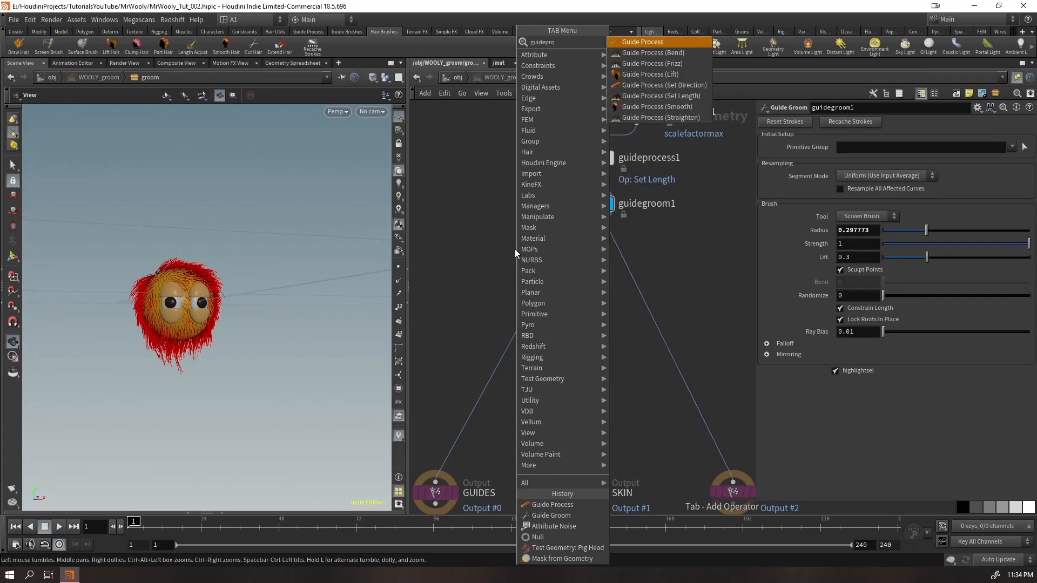
pyautogui.press('Return')
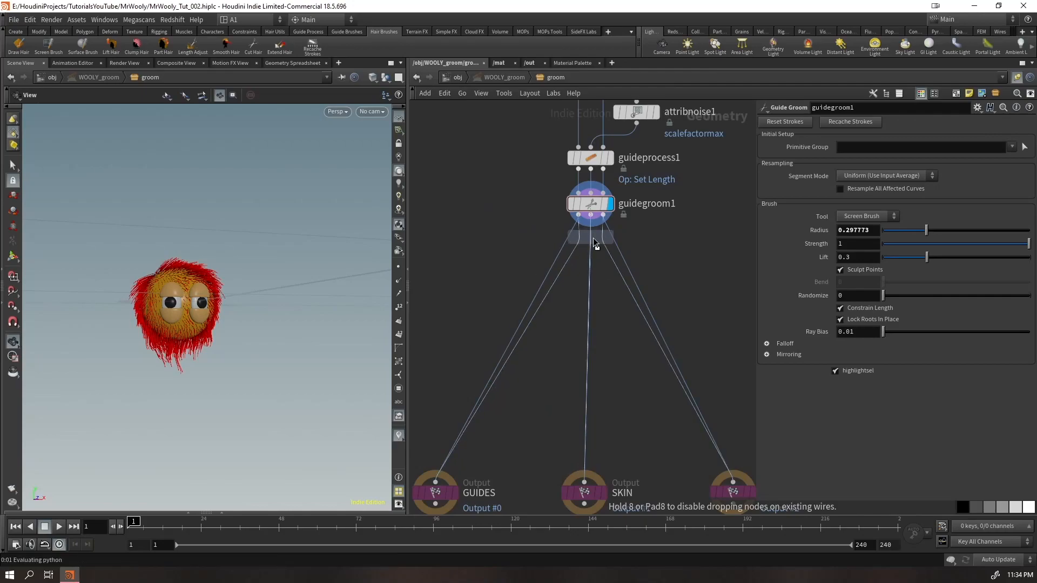
pyautogui.click(592, 251)
pyautogui.click(610, 249)
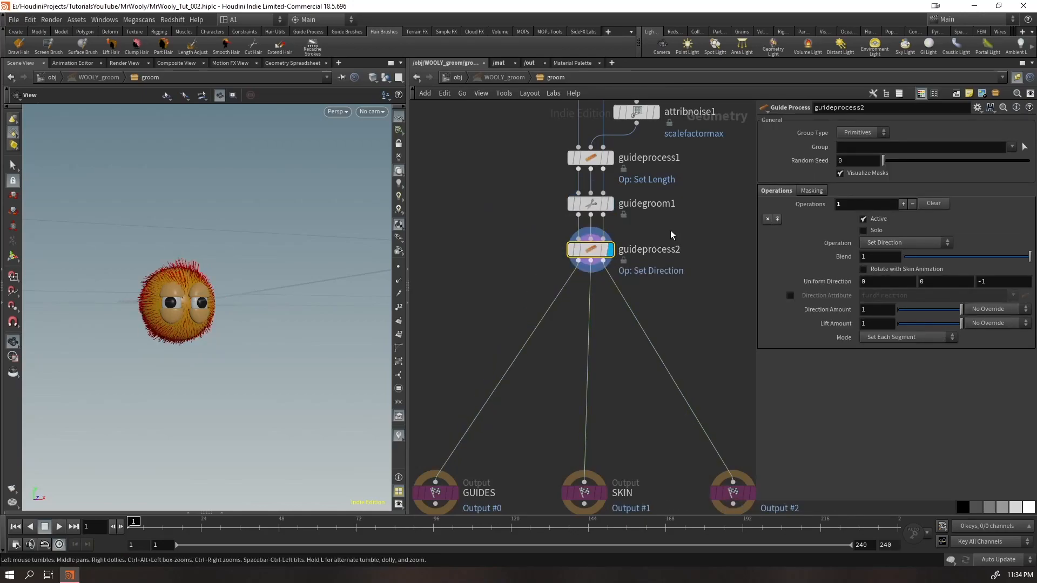
pyautogui.scroll(10, 319, 227)
pyautogui.moveTo(320, 227); pyautogui.dragTo(321, 229, button='right')
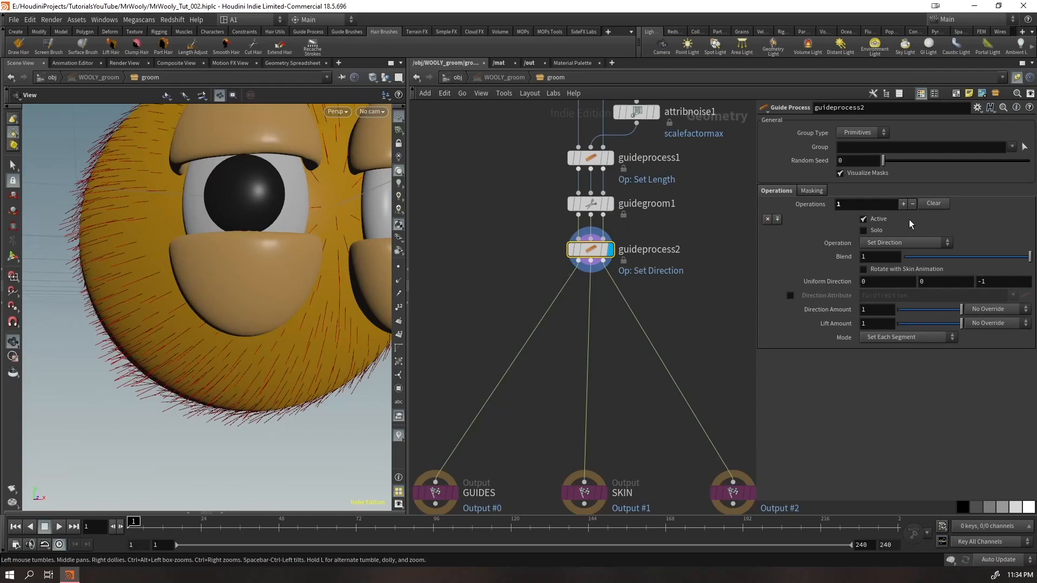
# Set guideprocess2's operation to Frizz and inspect the frizzed guides around the face
pyautogui.click(885, 244)
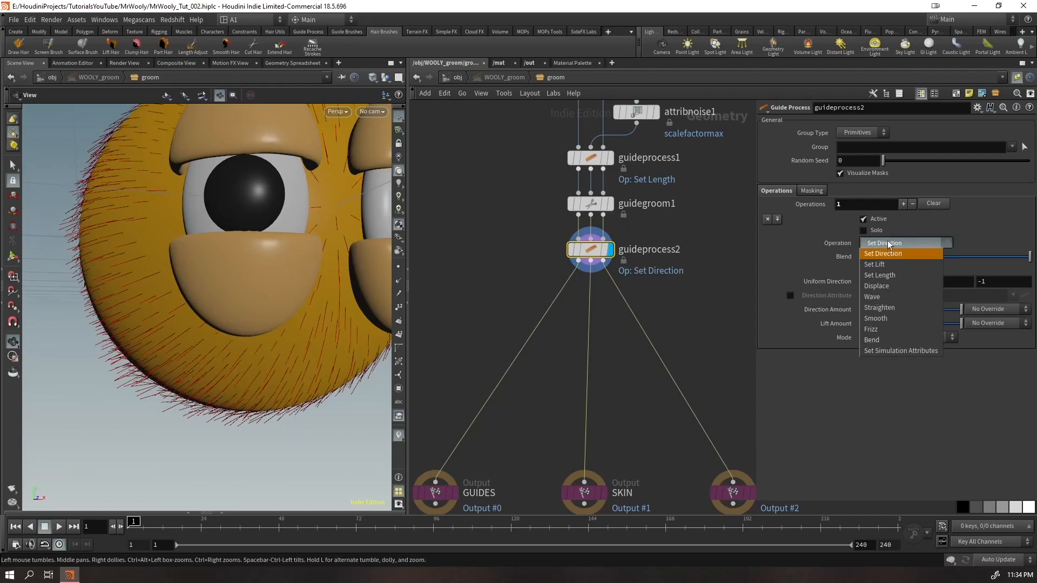
pyautogui.click(884, 331)
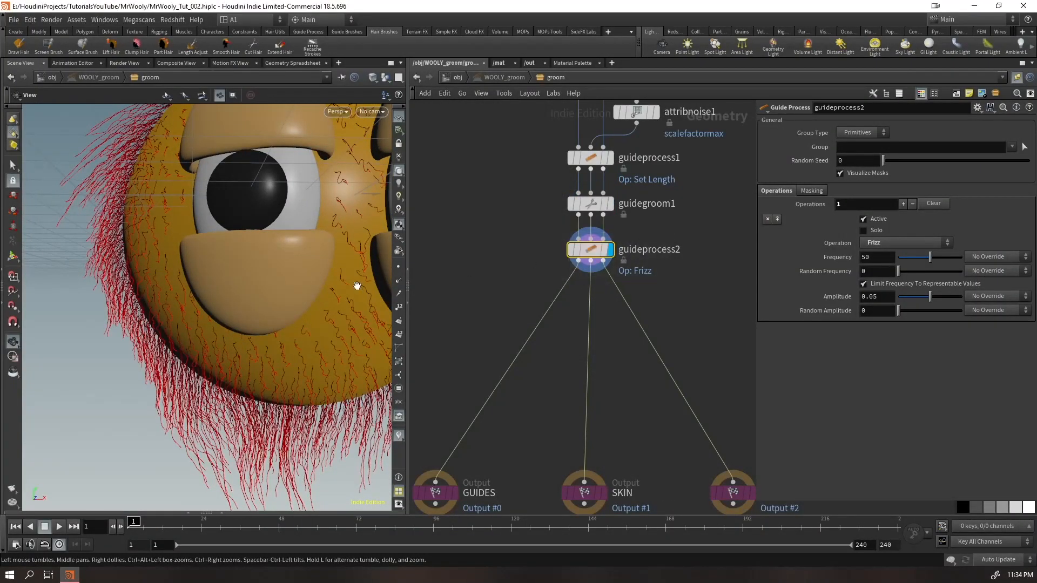
pyautogui.moveTo(357, 286); pyautogui.dragTo(330, 321, button='right')
pyautogui.moveTo(330, 321); pyautogui.dragTo(187, 289, button='middle')
pyautogui.moveTo(187, 290); pyautogui.dragTo(231, 310)
pyautogui.moveTo(224, 284); pyautogui.dragTo(322, 254, button='right')
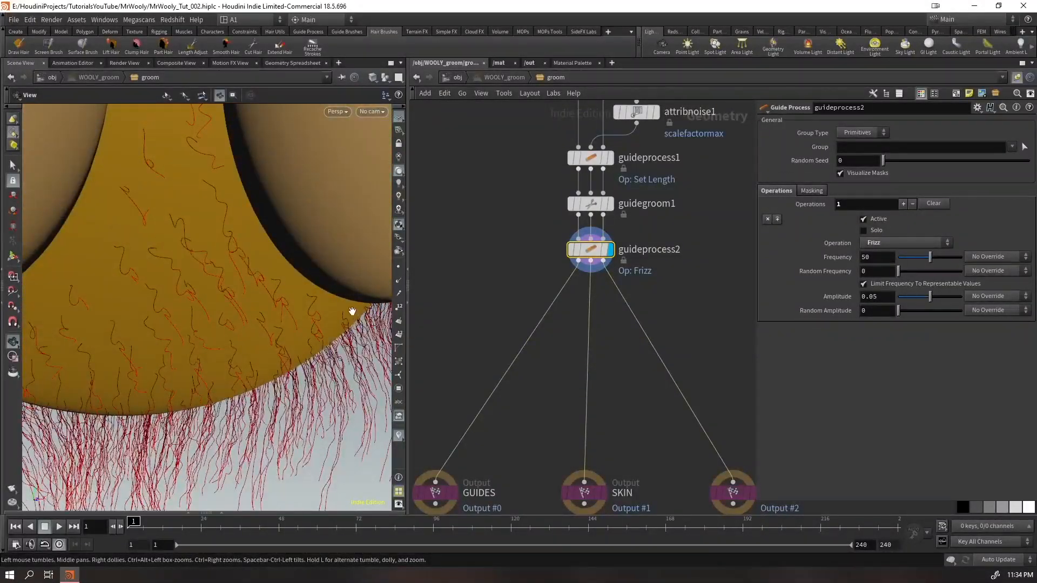
# Lower the frizz frequency of guideprocess2 to 6.894 while checking the guides on top of the head
pyautogui.moveTo(929, 257); pyautogui.dragTo(905, 263)
pyautogui.moveTo(243, 302); pyautogui.dragTo(119, 454, button='right')
pyautogui.moveTo(319, 330); pyautogui.dragTo(289, 273)
pyautogui.moveTo(289, 273); pyautogui.dragTo(378, 243, button='right')
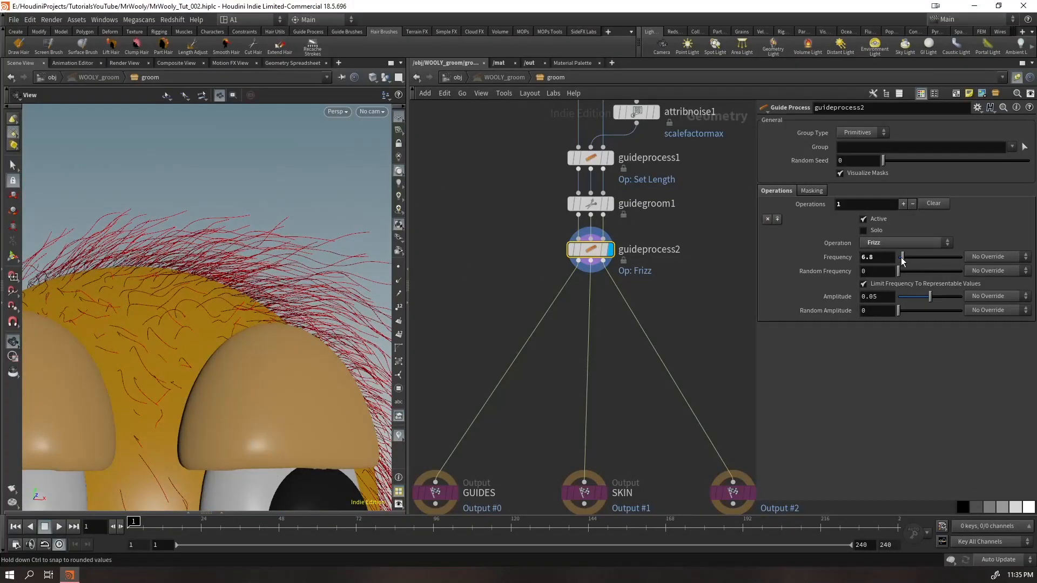
pyautogui.moveTo(880, 256); pyautogui.dragTo(884, 295, button='middle')
pyautogui.moveTo(789, 304); pyautogui.dragTo(862, 257, button='middle')
# Compare the guides before and after the frizz by displaying guidegroom1 and then guideprocess2 again
pyautogui.click(609, 203)
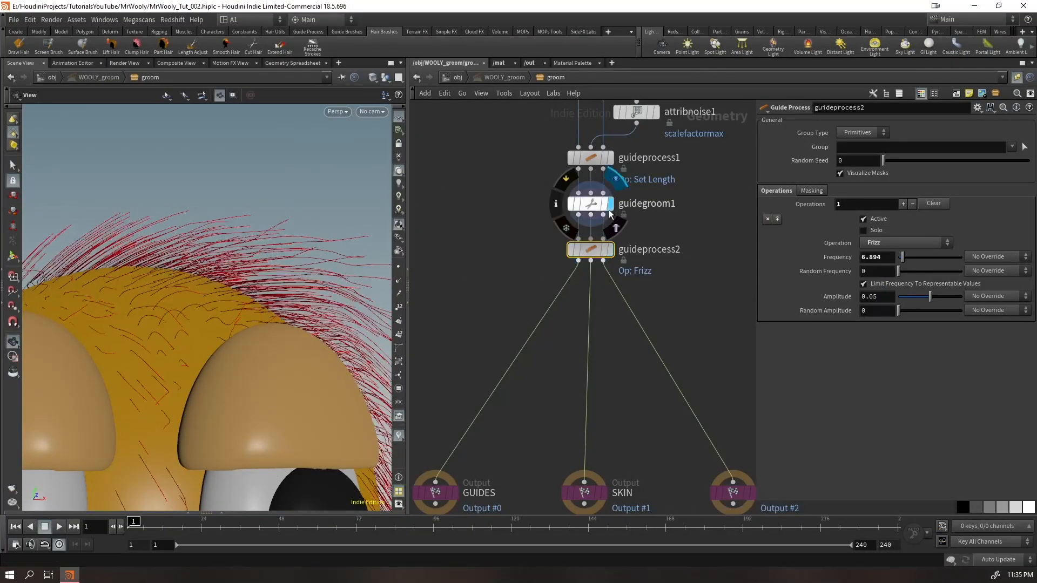
pyautogui.doubleClick(617, 251)
pyautogui.click(609, 249)
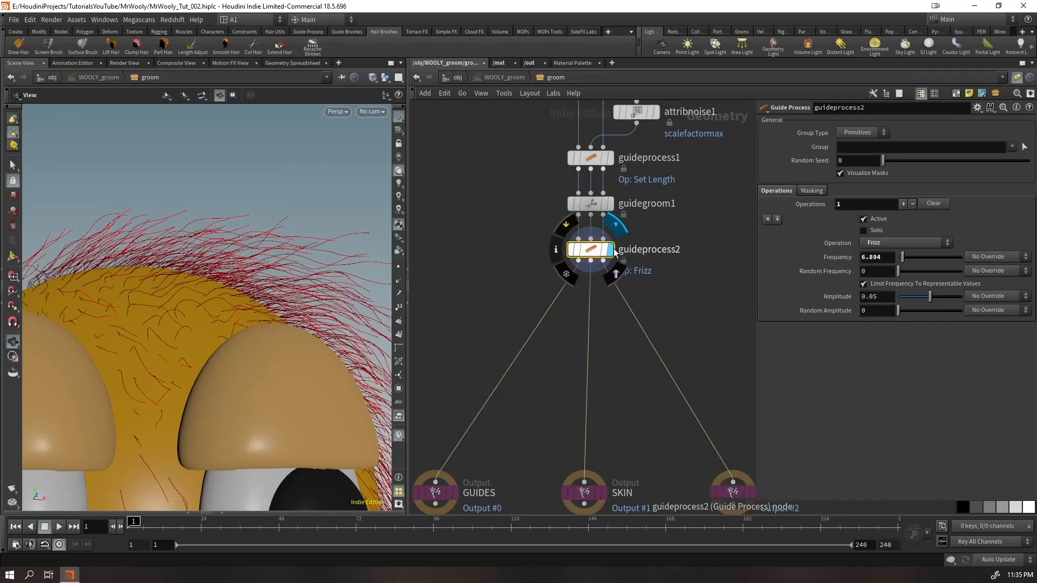
pyautogui.moveTo(167, 275); pyautogui.dragTo(160, 337)
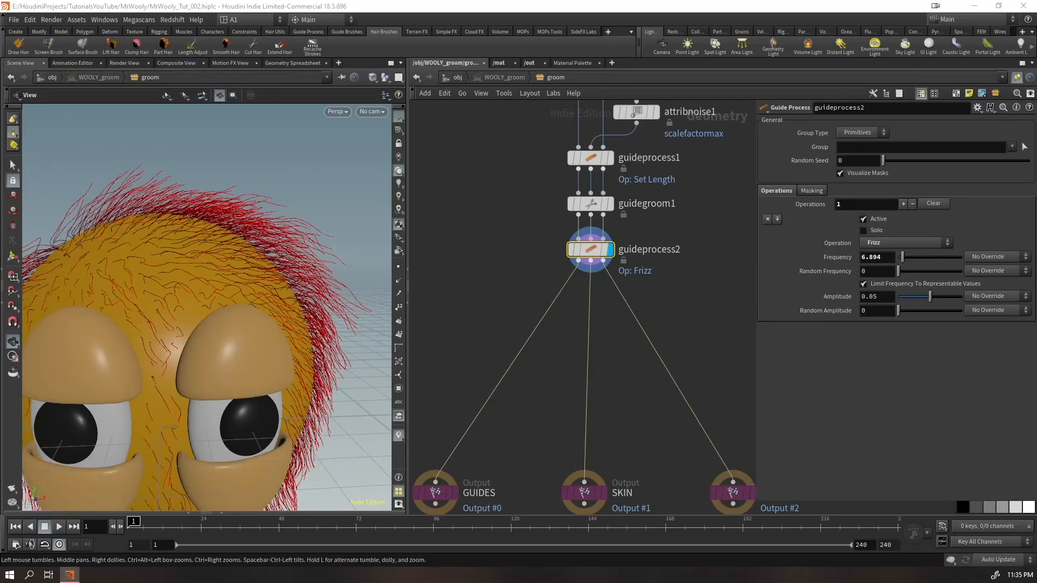
# Set the frizz amplitude to 0.0308, random frequency to 6 and random amplitude to 0.0068, and save the scene
pyautogui.moveTo(927, 296)
pyautogui.mouseDown()
pyautogui.moveTo(899, 300)
pyautogui.moveTo(919, 302)
pyautogui.mouseUp()
pyautogui.moveTo(908, 263); pyautogui.dragTo(947, 299)
pyautogui.hotkey('ctrl', 'z')
pyautogui.hotkey('ctrl', 'z')
pyautogui.hotkey('ctrl', 'z')
pyautogui.moveTo(912, 312)
pyautogui.mouseDown()
pyautogui.moveTo(939, 309)
pyautogui.moveTo(911, 313)
pyautogui.mouseUp()
pyautogui.moveTo(900, 271)
pyautogui.mouseDown()
pyautogui.moveTo(916, 274)
pyautogui.moveTo(902, 274)
pyautogui.mouseUp()
pyautogui.moveTo(912, 312); pyautogui.dragTo(903, 313)
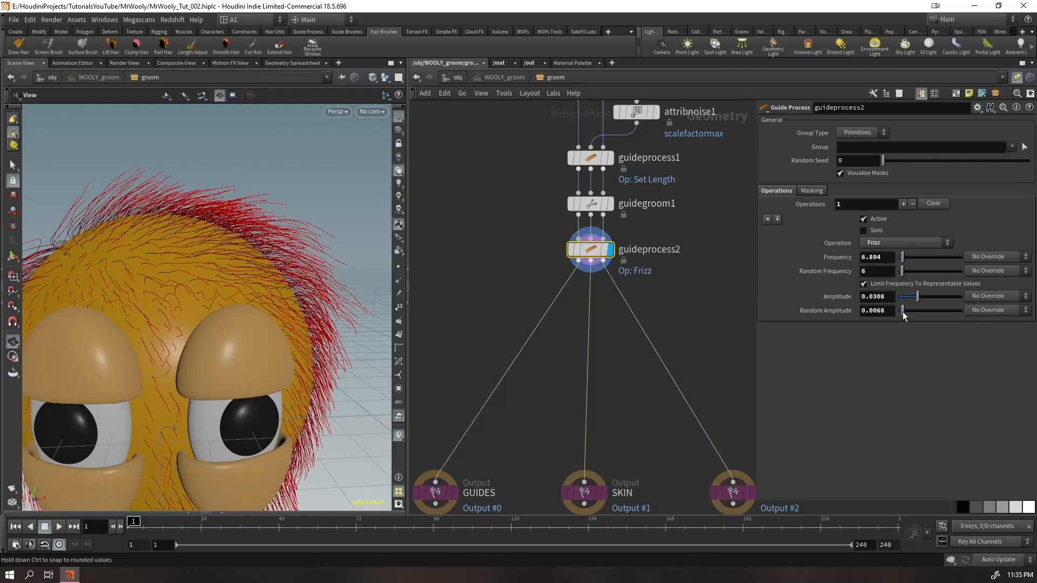
pyautogui.moveTo(266, 324); pyautogui.dragTo(162, 316)
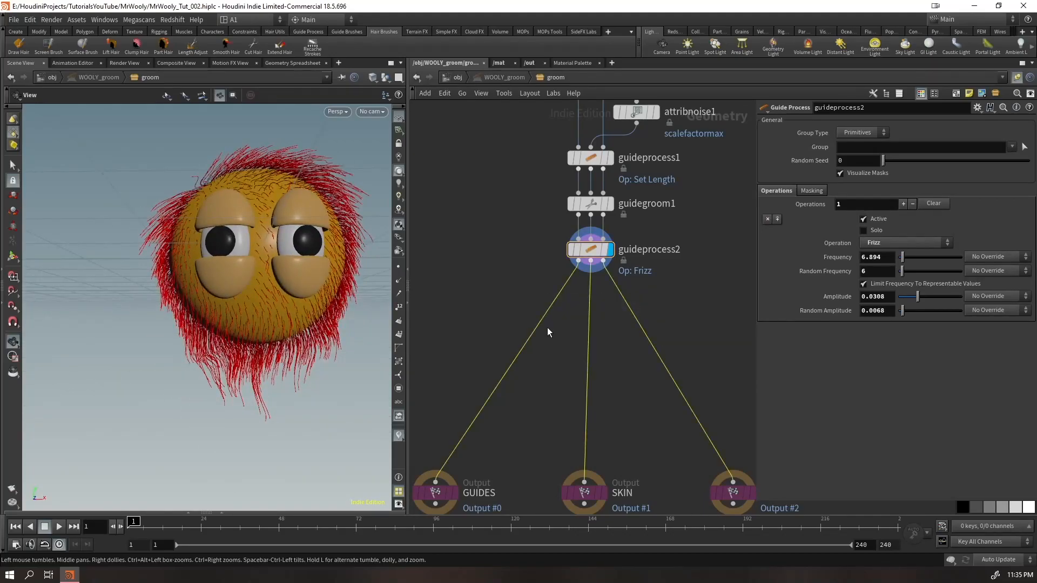
pyautogui.hotkey('ctrl', 's')
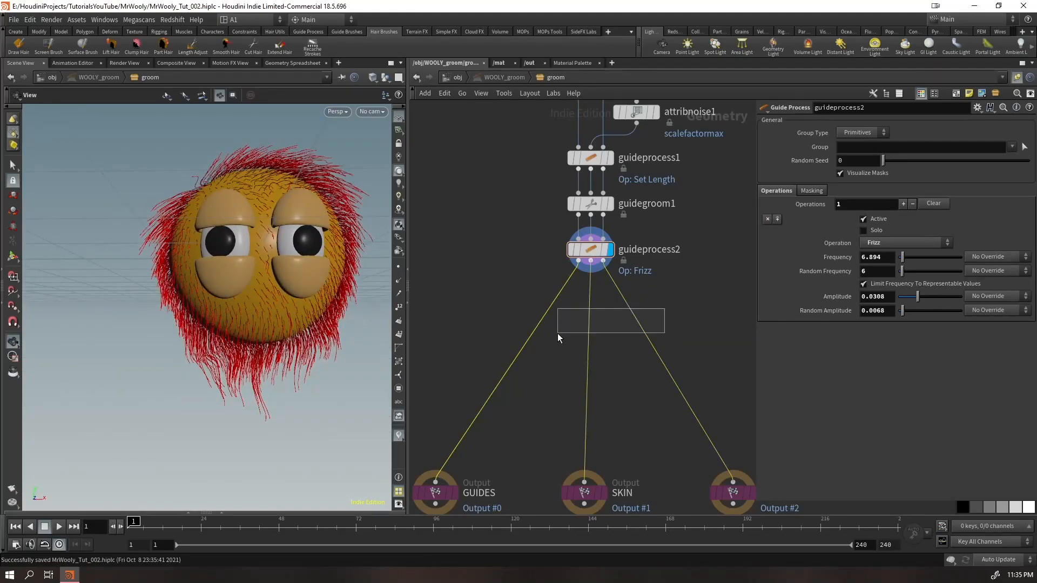
# Insert a Hair Clump node between guideprocess2 and the outputs, and check its effect from several sides
pyautogui.press('Tab')
pyautogui.write('clu')
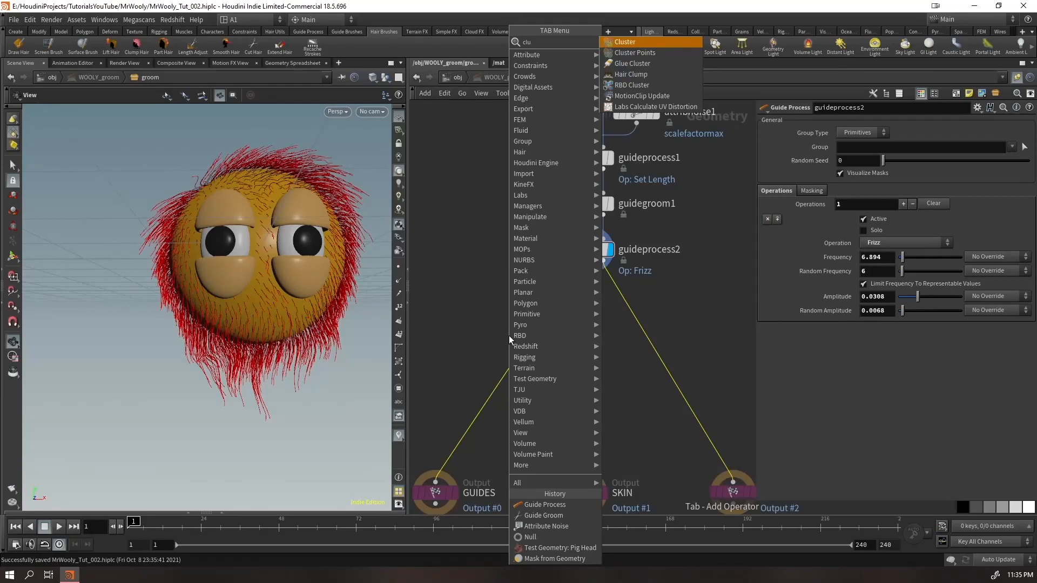
pyautogui.write('mp')
pyautogui.press('Return')
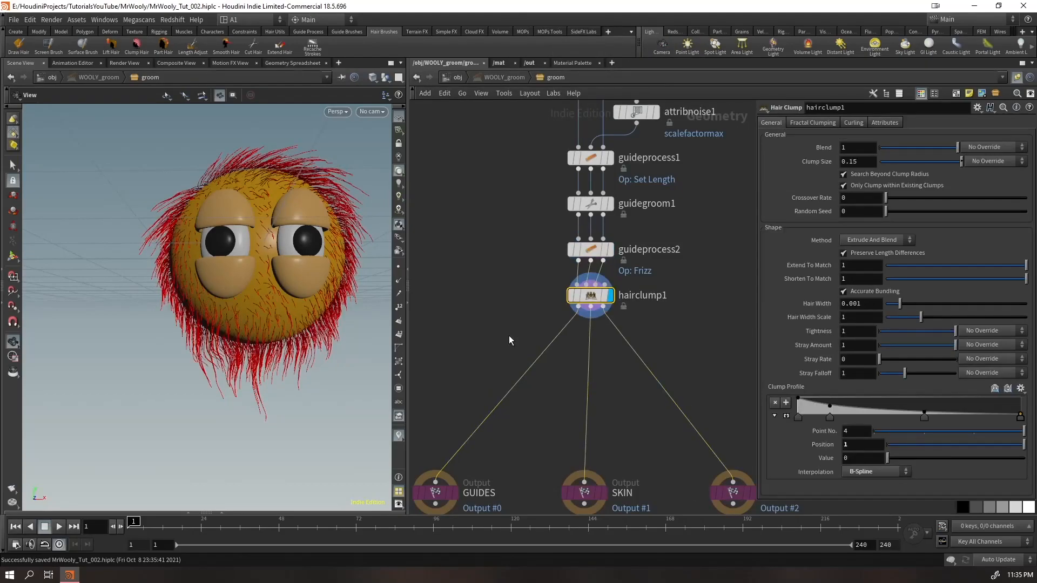
pyautogui.moveTo(275, 181); pyautogui.dragTo(264, 241)
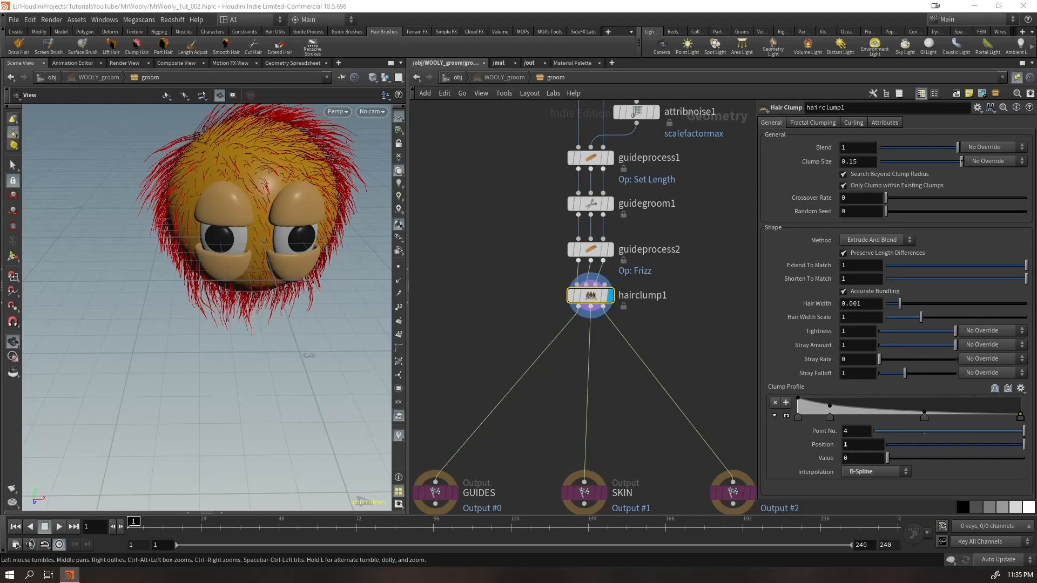
pyautogui.moveTo(184, 184); pyautogui.dragTo(306, 168)
pyautogui.moveTo(169, 194); pyautogui.dragTo(227, 220, button='right')
pyautogui.moveTo(227, 220); pyautogui.dragTo(141, 237)
pyautogui.moveTo(308, 183); pyautogui.dragTo(273, 287)
pyautogui.moveTo(273, 287); pyautogui.dragTo(166, 294, button='right')
pyautogui.moveTo(273, 316); pyautogui.dragTo(237, 289)
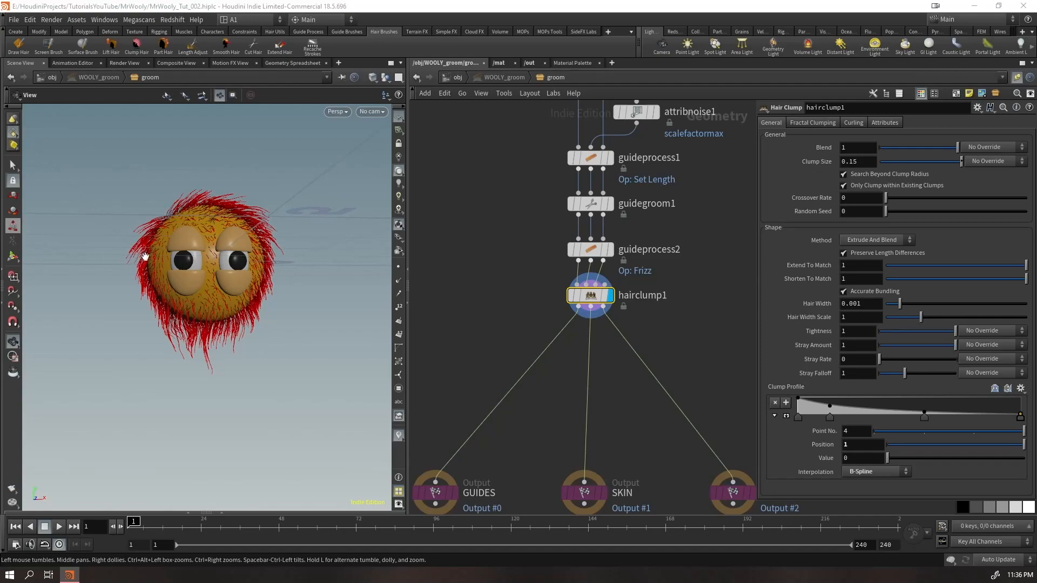
# Try a clump size of 0.008 on hairclump1 and view the guides up close
pyautogui.click(864, 164)
pyautogui.write('0')
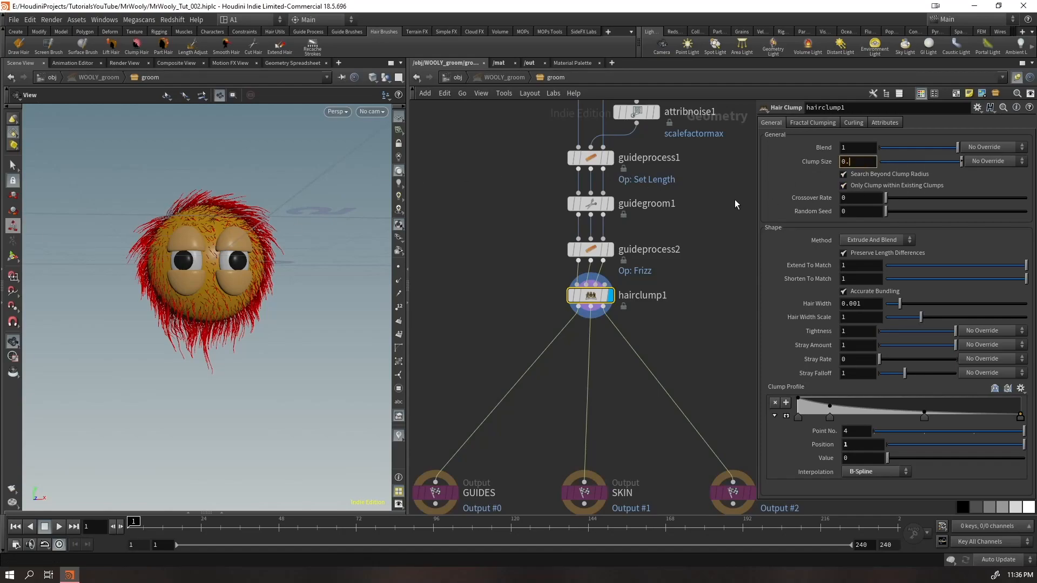
pyautogui.write('.008')
pyautogui.press('Return')
pyautogui.scroll(5, 208, 253)
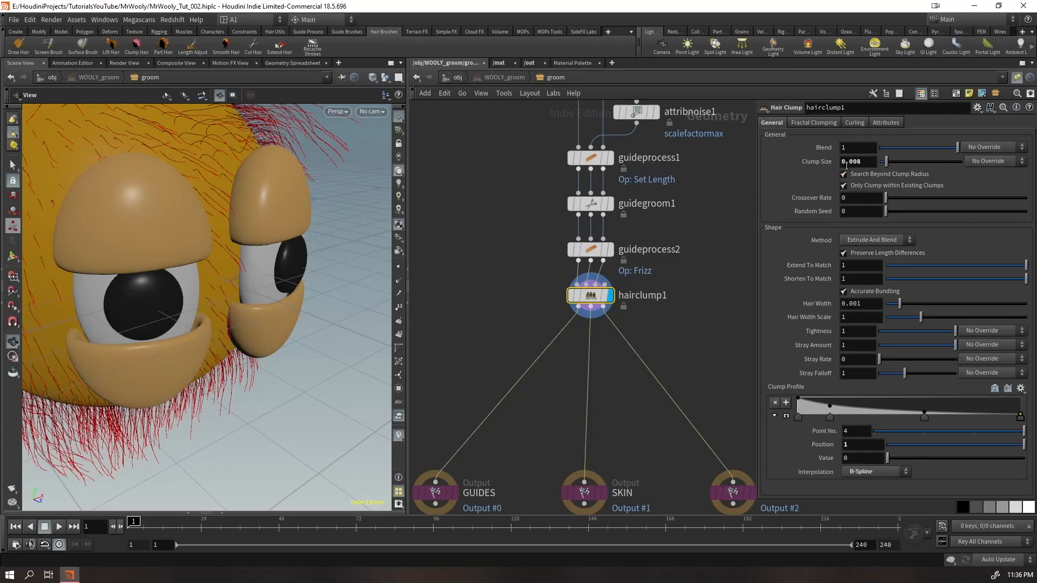
# Raise hairclump1's clump size to 0.1 and on to 0.4, checking the clumps from the front
pyautogui.moveTo(868, 164); pyautogui.dragTo(979, 173, button='middle')
pyautogui.scroll(-8, 219, 204)
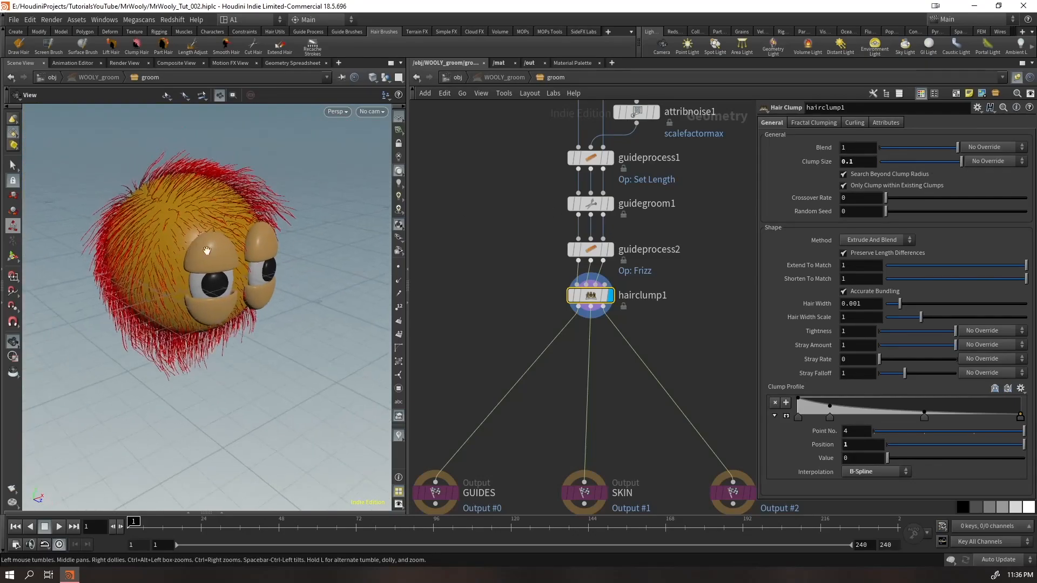
pyautogui.moveTo(876, 177); pyautogui.dragTo(918, 165, button='middle')
pyautogui.moveTo(213, 320); pyautogui.dragTo(169, 287)
pyautogui.moveTo(257, 282); pyautogui.dragTo(220, 272)
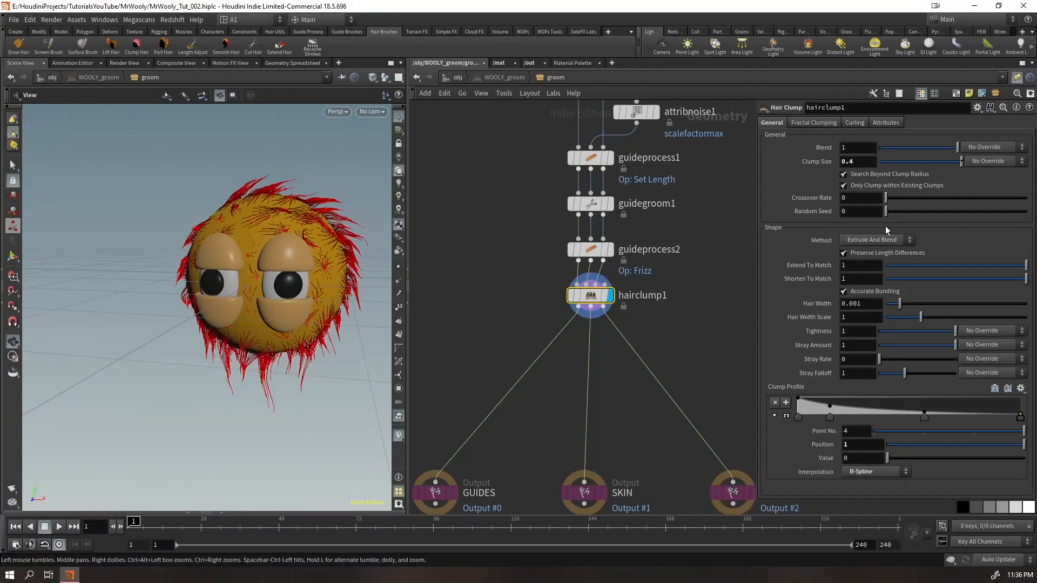
# Try a crossover rate of 0.473 on hairclump1, inspect the clumps, and return the rate to 0
pyautogui.moveTo(889, 199); pyautogui.dragTo(944, 206)
pyautogui.moveTo(294, 200); pyautogui.dragTo(308, 231)
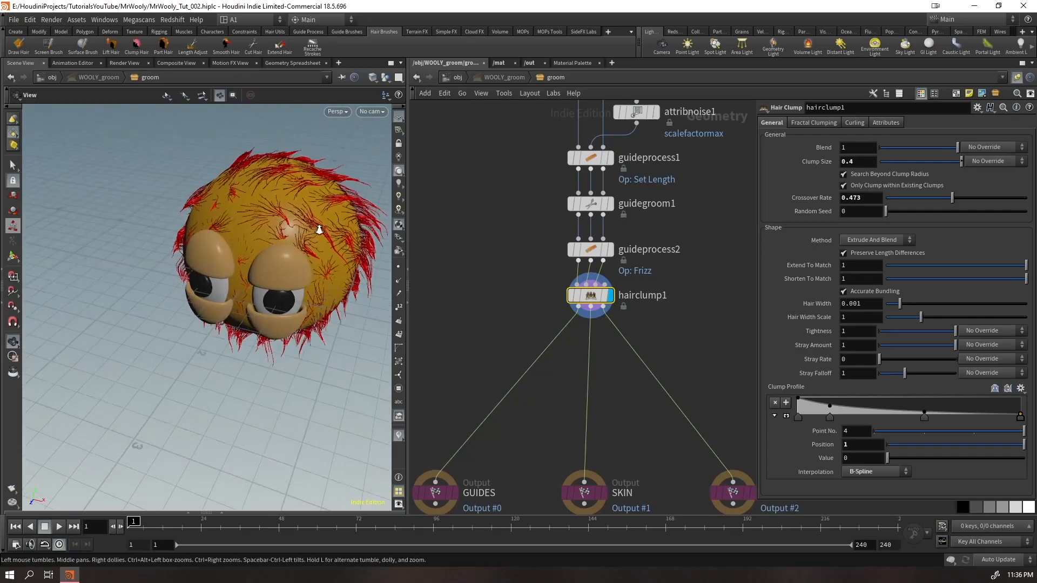
pyautogui.moveTo(308, 231); pyautogui.dragTo(245, 204, button='right')
pyautogui.moveTo(245, 203); pyautogui.dragTo(216, 252)
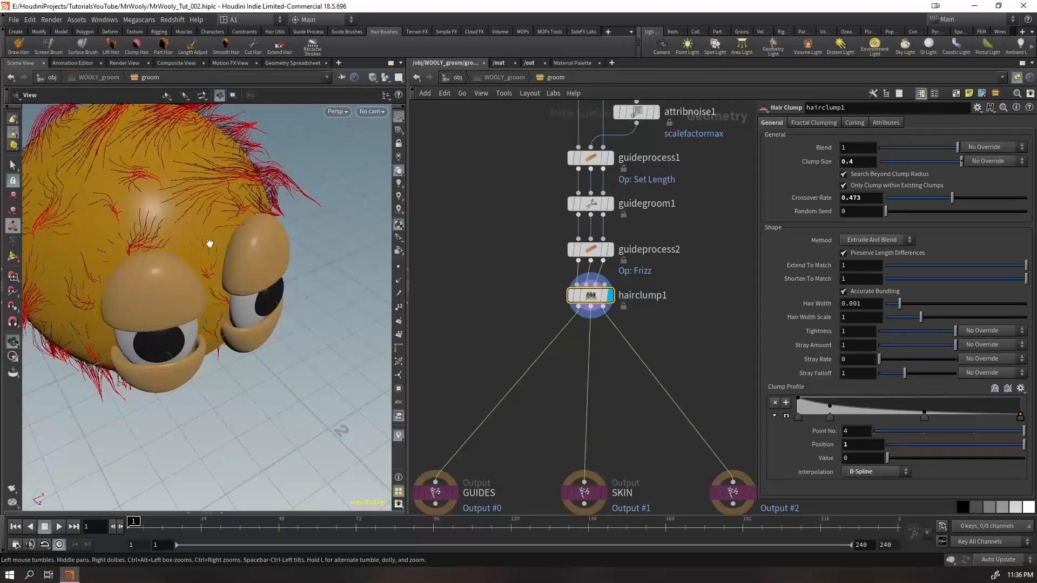
pyautogui.moveTo(217, 252); pyautogui.dragTo(223, 335, button='middle')
pyautogui.moveTo(952, 200); pyautogui.dragTo(774, 237)
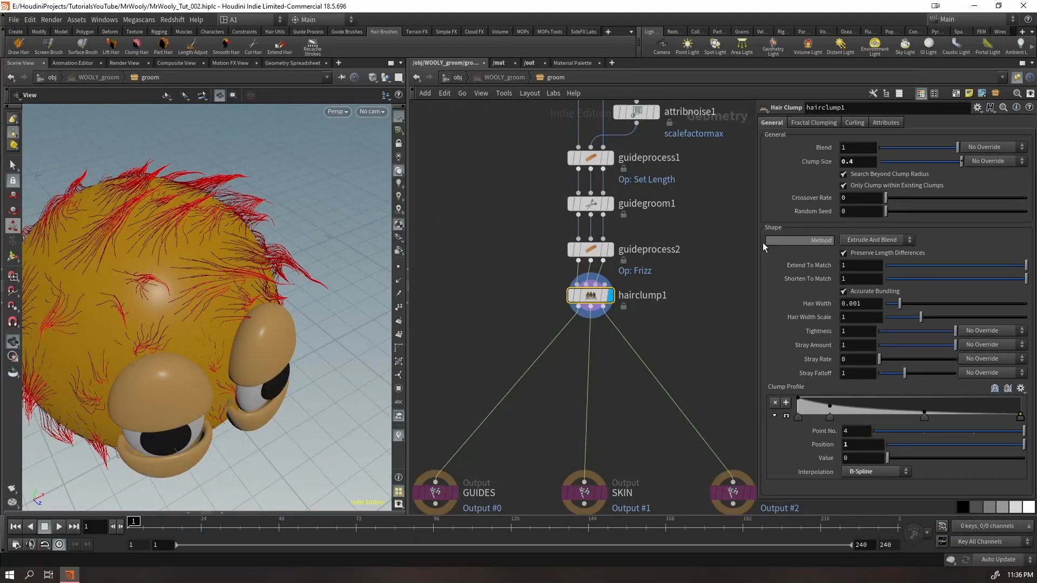
# Set hairclump1's crossover rate to 0.865 and inspect the crossing guides on the forehead
pyautogui.scroll(10, 137, 301)
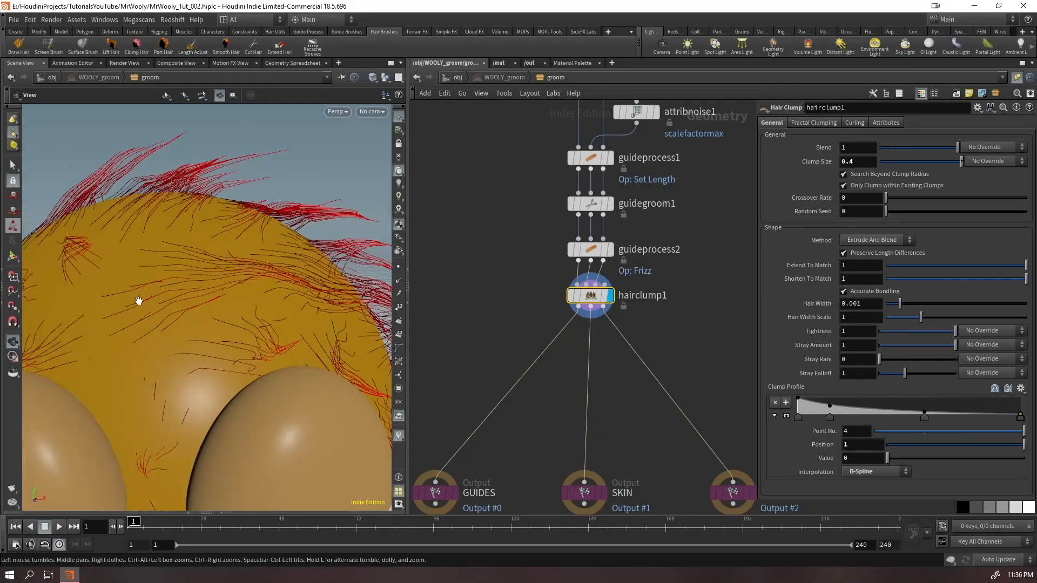
pyautogui.moveTo(929, 202); pyautogui.dragTo(1007, 203)
pyautogui.moveTo(33, 326); pyautogui.dragTo(120, 296)
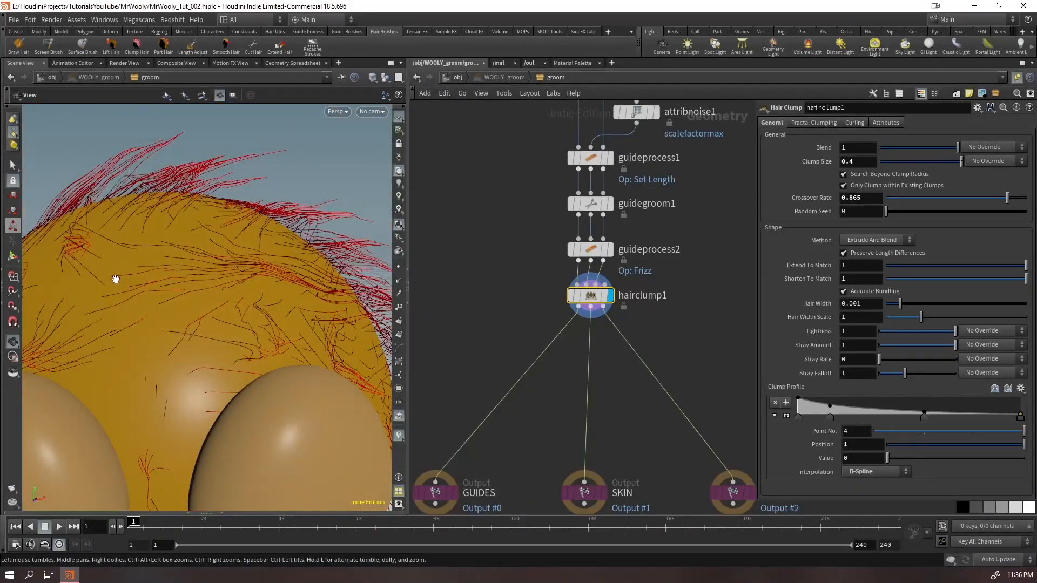
pyautogui.moveTo(112, 261); pyautogui.dragTo(197, 330)
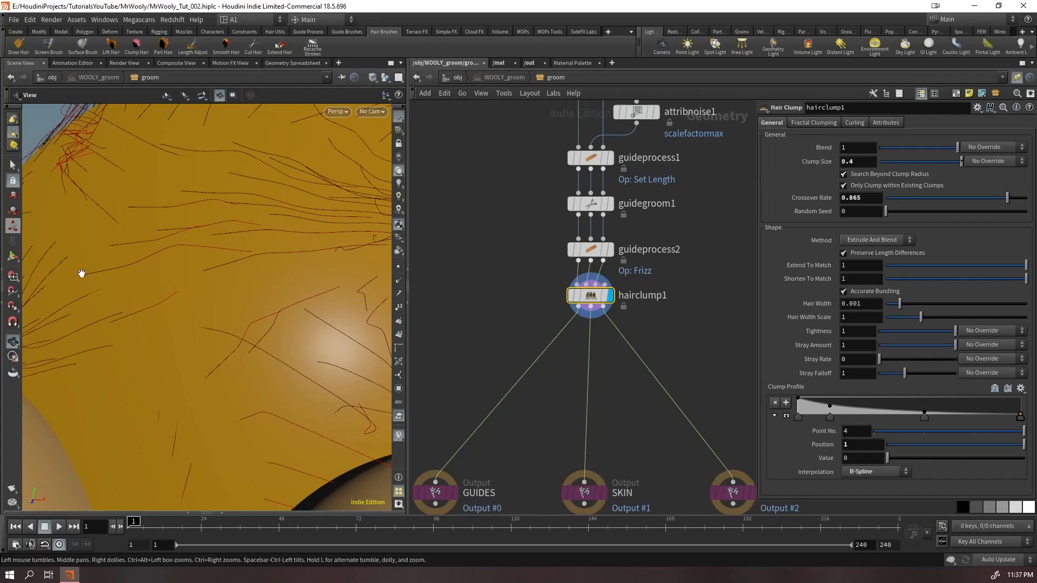
pyautogui.moveTo(81, 272); pyautogui.dragTo(63, 327)
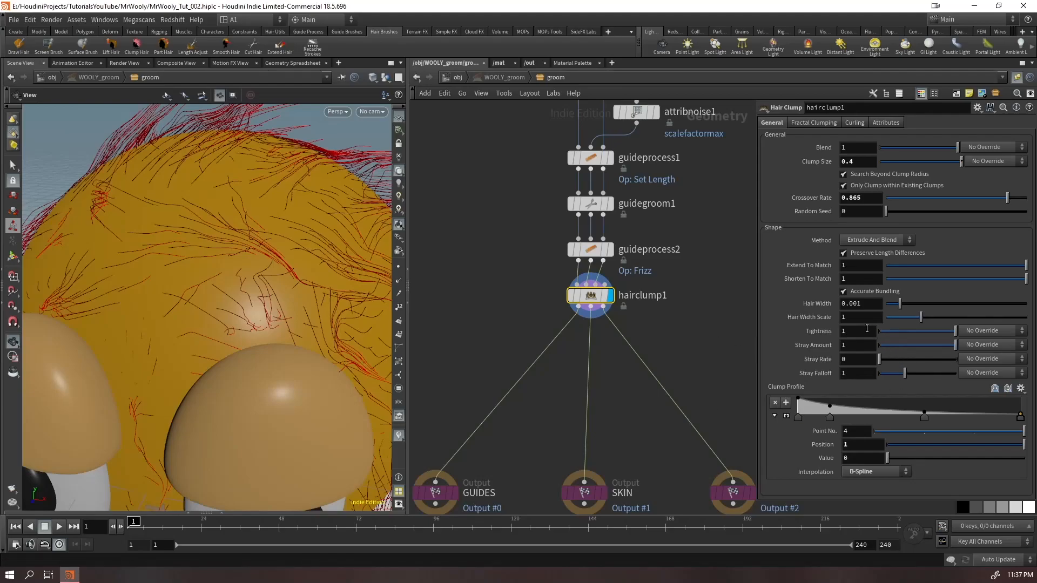
# Set hairclump1's tightness to 0.631, undo the parameter change that follows, and save the scene
pyautogui.moveTo(954, 331)
pyautogui.mouseDown()
pyautogui.moveTo(886, 328)
pyautogui.moveTo(956, 326)
pyautogui.mouseUp()
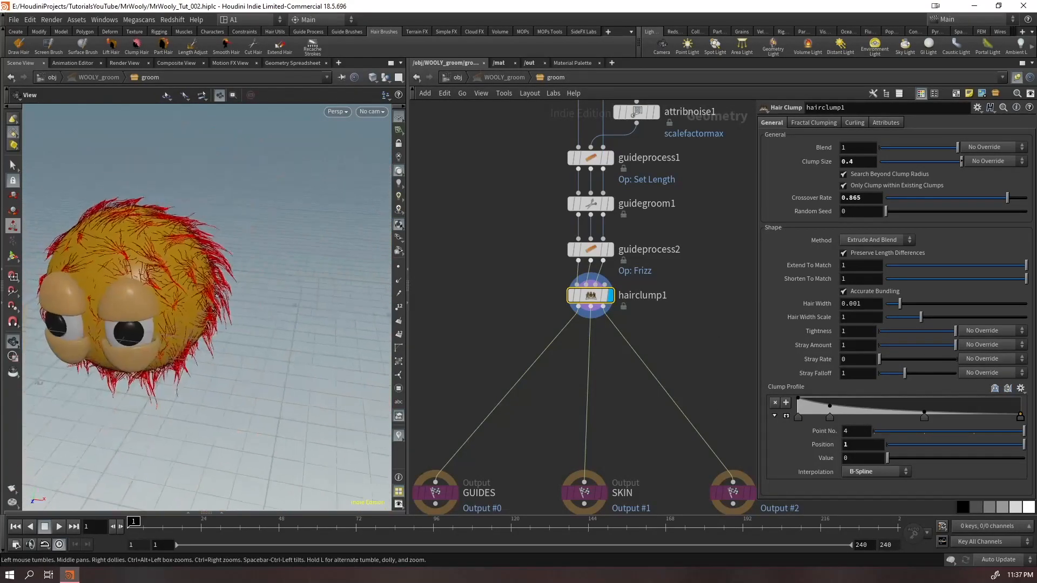
pyautogui.moveTo(120, 291); pyautogui.dragTo(163, 288)
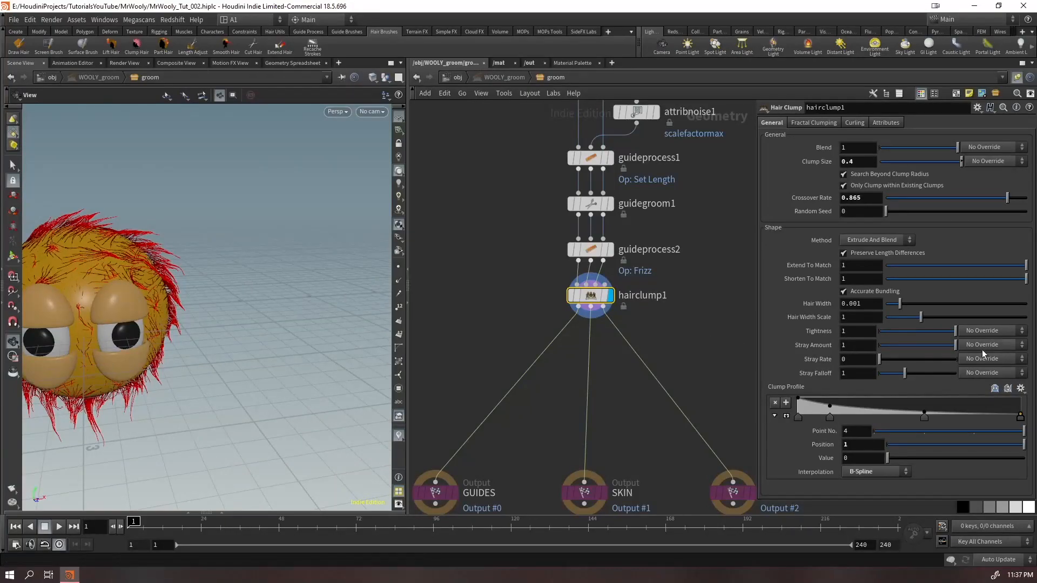
pyautogui.moveTo(951, 333); pyautogui.dragTo(927, 337)
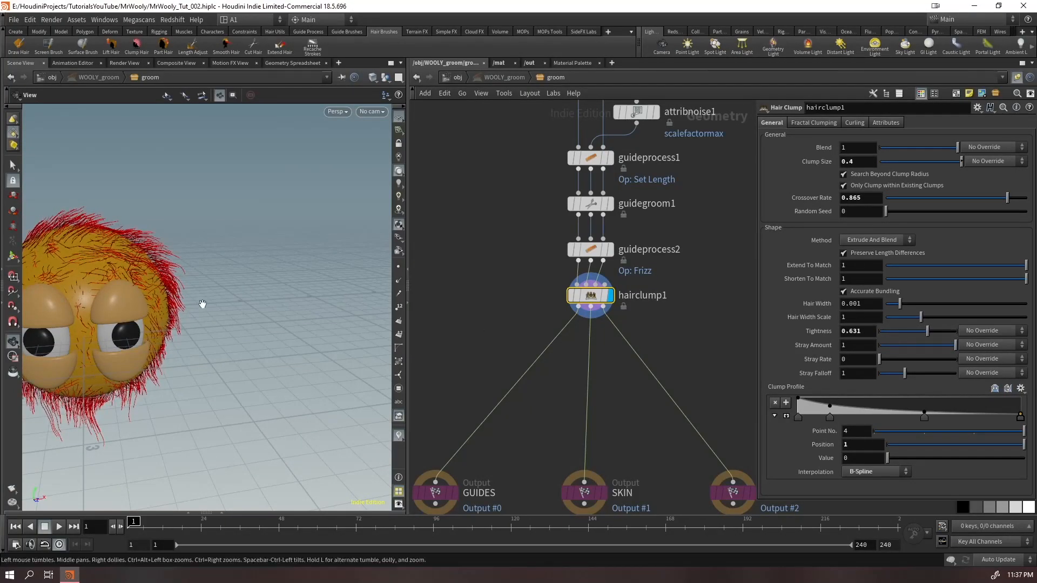
pyautogui.moveTo(80, 282); pyautogui.dragTo(146, 289, button='middle')
pyautogui.moveTo(146, 290); pyautogui.dragTo(134, 278)
pyautogui.moveTo(927, 350); pyautogui.dragTo(923, 352)
pyautogui.hotkey('ctrl', 'z')
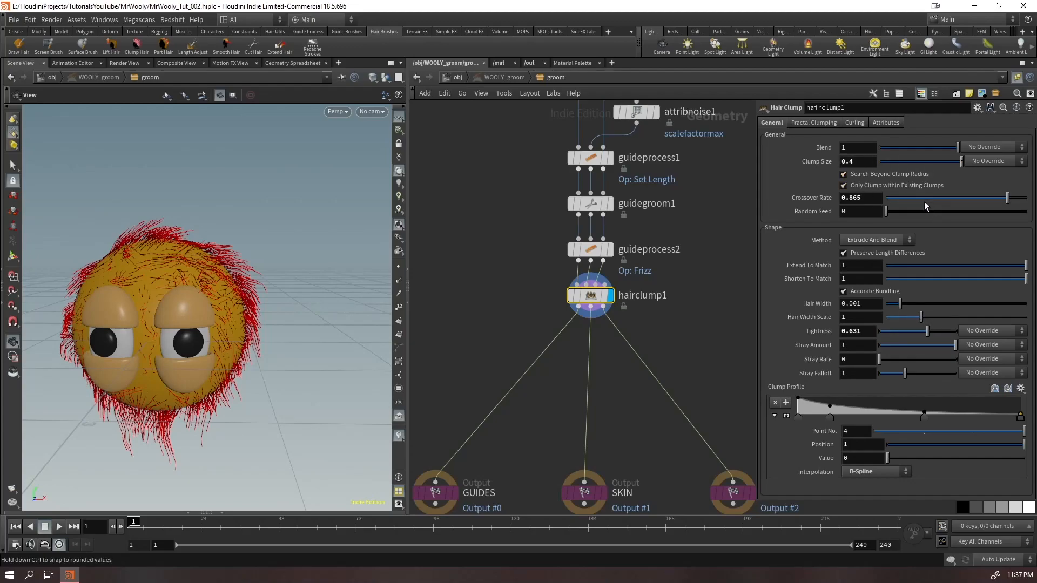
pyautogui.moveTo(167, 363)
pyautogui.mouseDown()
pyautogui.moveTo(199, 348)
pyautogui.moveTo(119, 366)
pyautogui.moveTo(181, 353)
pyautogui.mouseUp()
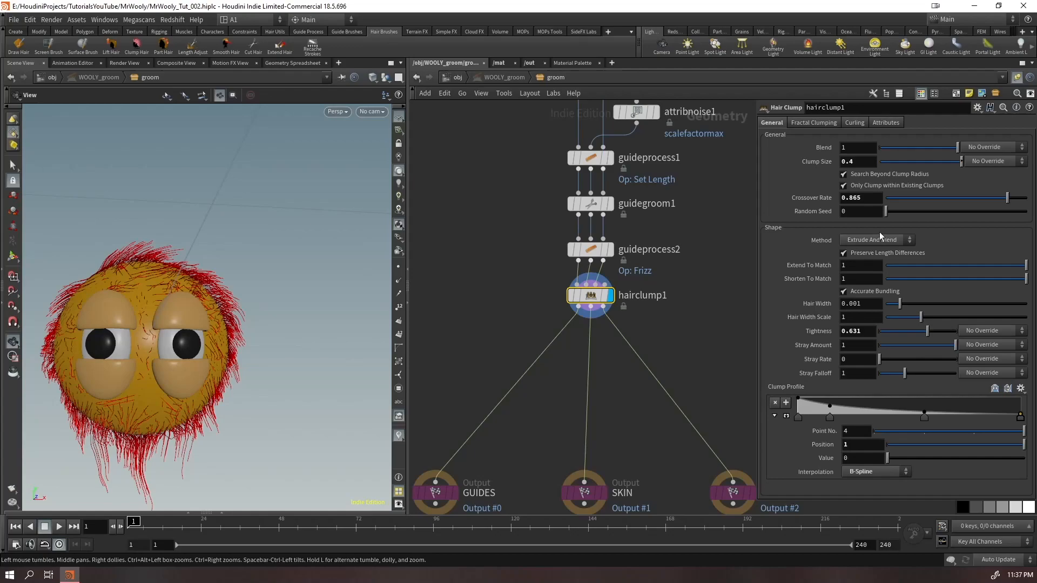
pyautogui.hotkey('ctrl', 's')
pyautogui.moveTo(182, 245); pyautogui.dragTo(174, 275)
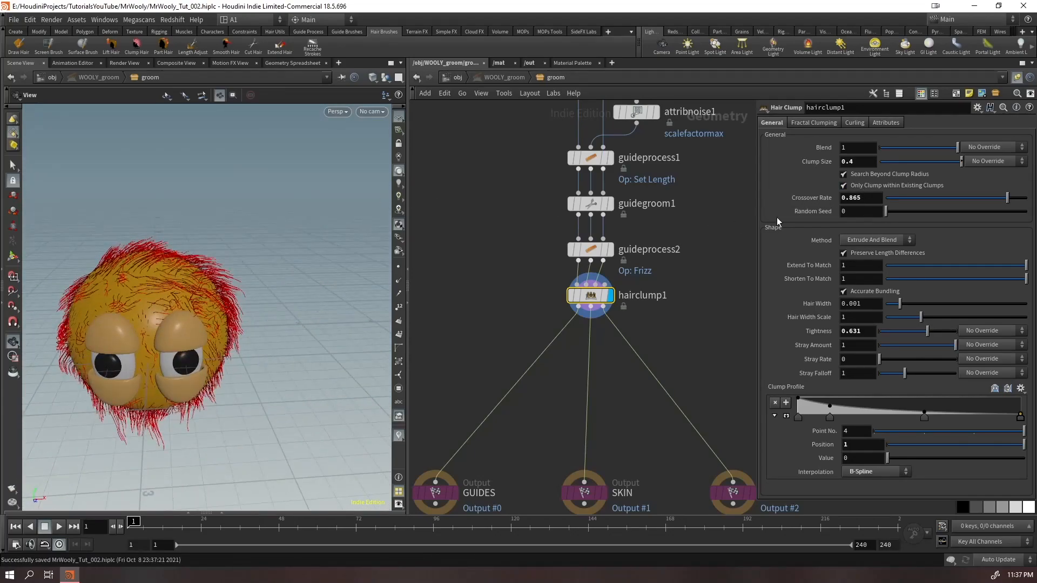
# Return to the object level, display WOOLY_hairgen, and inspect the generated hair around the eyes
pyautogui.click(680, 331)
pyautogui.click(445, 80)
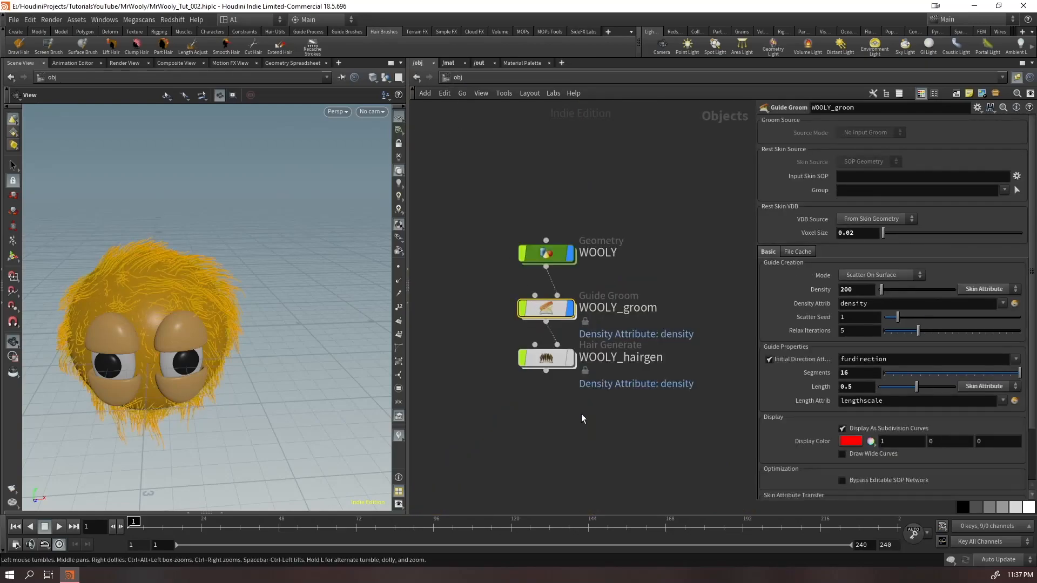
pyautogui.moveTo(298, 375); pyautogui.dragTo(110, 347)
pyautogui.moveTo(111, 346); pyautogui.dragTo(256, 325, button='right')
pyautogui.moveTo(255, 324); pyautogui.dragTo(192, 331)
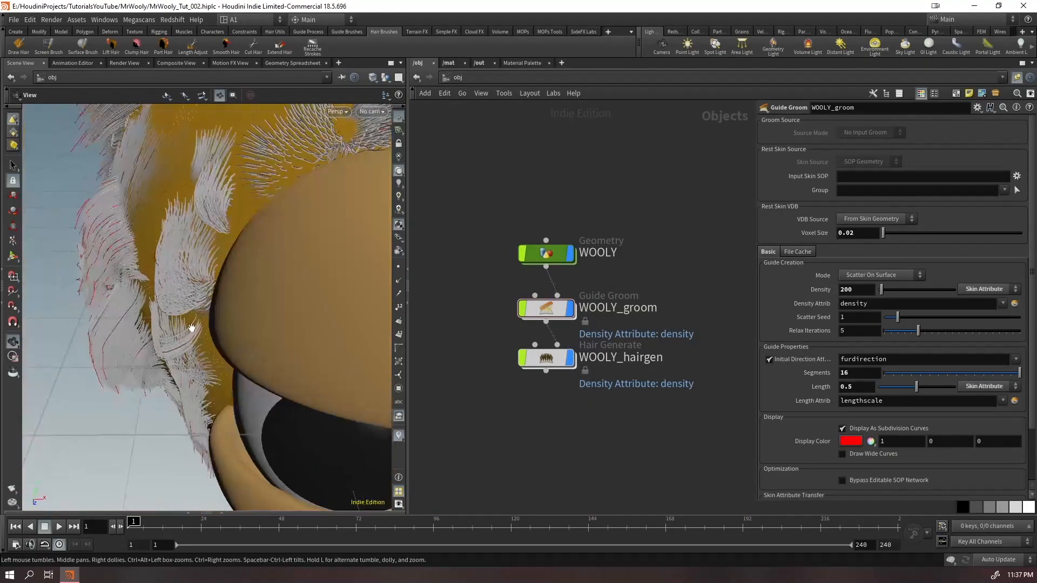
pyautogui.moveTo(192, 332); pyautogui.dragTo(296, 329, button='right')
pyautogui.moveTo(296, 330); pyautogui.dragTo(122, 285)
# Hide the WOOLY_groom guides and examine the generated fur from several sides and distances
pyautogui.click(570, 309)
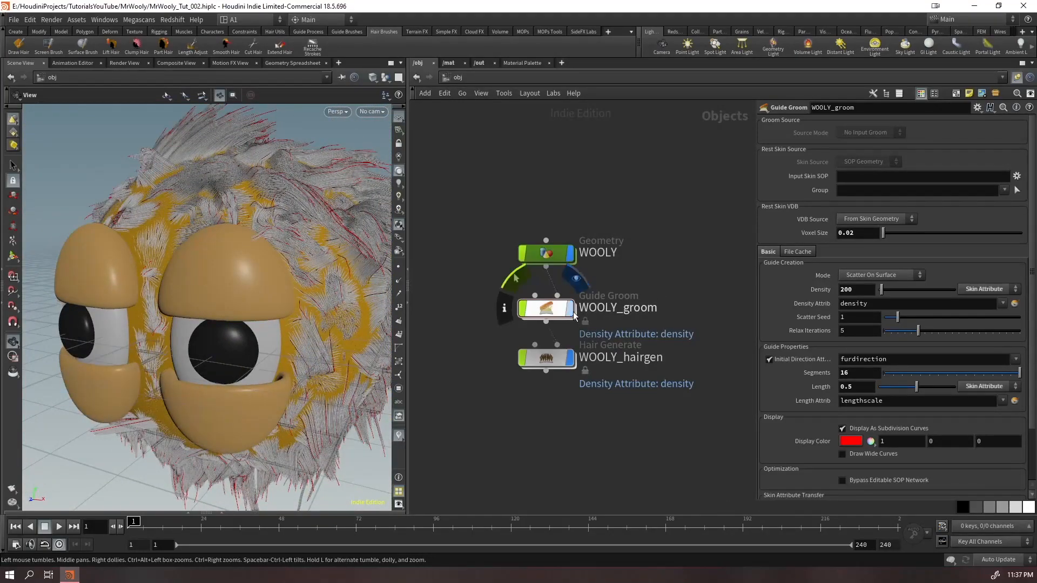
pyautogui.moveTo(302, 329); pyautogui.dragTo(216, 363, button='right')
pyautogui.moveTo(215, 363); pyautogui.dragTo(250, 416)
pyautogui.moveTo(250, 416); pyautogui.dragTo(240, 351, button='right')
pyautogui.moveTo(240, 351); pyautogui.dragTo(333, 372)
pyautogui.moveTo(153, 267)
pyautogui.mouseDown(button='right')
pyautogui.moveTo(210, 284)
pyautogui.moveTo(148, 280)
pyautogui.mouseUp(button='right')
pyautogui.moveTo(148, 280); pyautogui.dragTo(118, 352)
pyautogui.moveTo(118, 351); pyautogui.dragTo(149, 324, button='right')
pyautogui.moveTo(148, 324); pyautogui.dragTo(310, 378)
pyautogui.moveTo(310, 378); pyautogui.dragTo(192, 441, button='right')
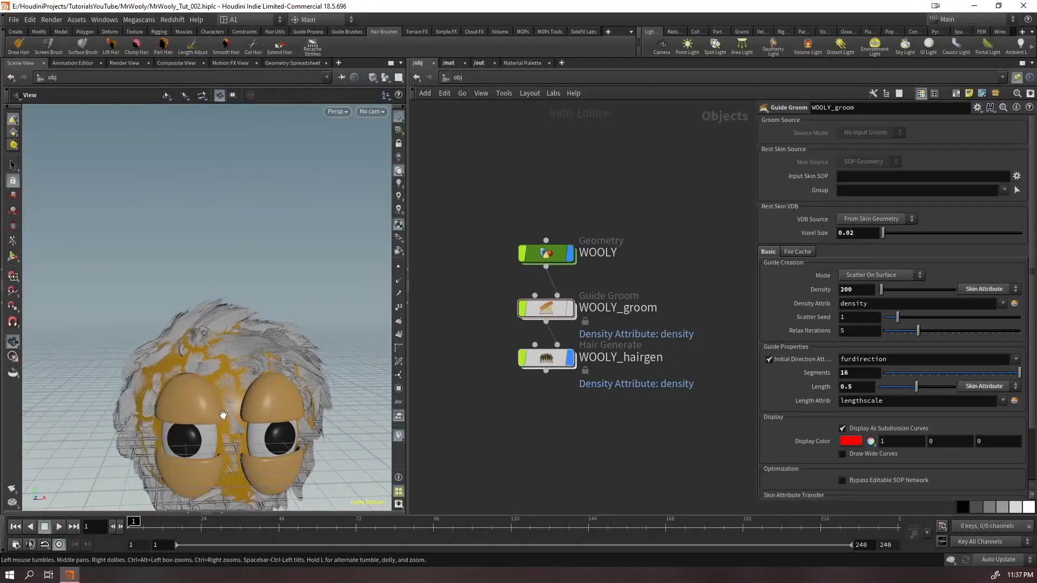
pyautogui.moveTo(223, 414); pyautogui.dragTo(240, 360)
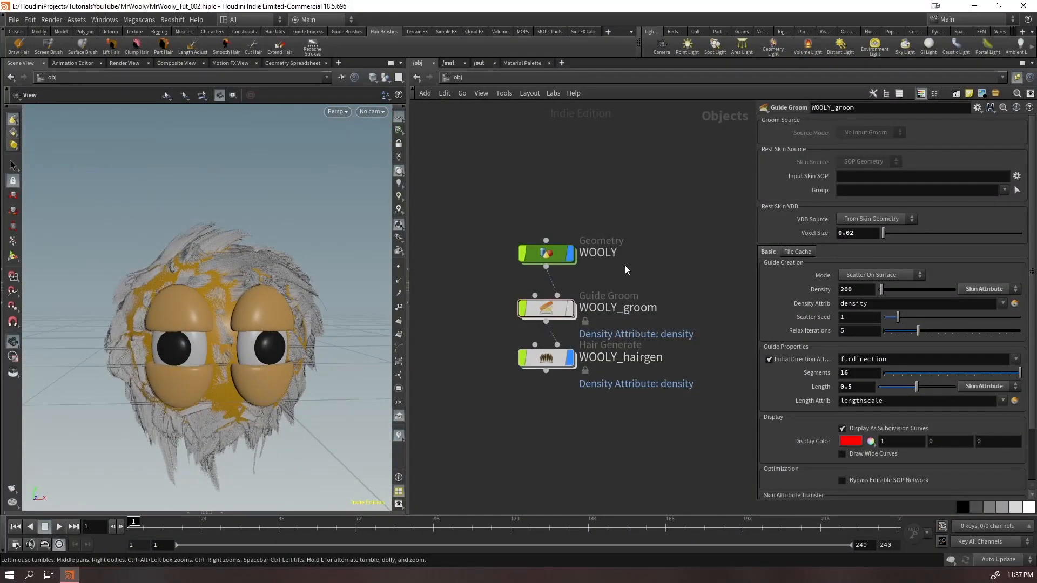
# Hide WOOLY_hairgen, enter the WOOLY_groom network, and set hairclump1's clump size to 0.008
pyautogui.moveTo(643, 293); pyautogui.dragTo(490, 307)
pyautogui.click(531, 363)
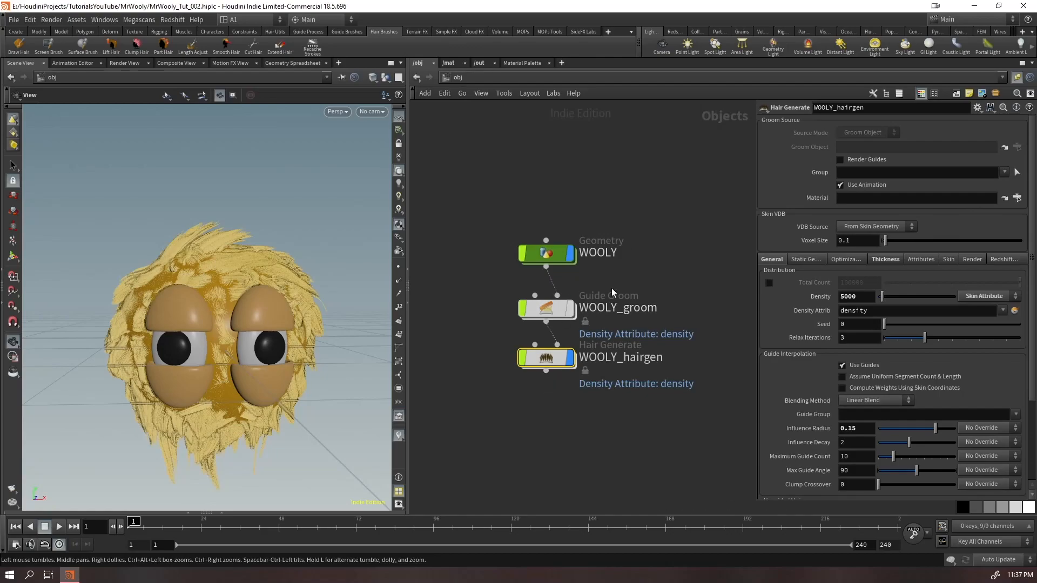
pyautogui.click(570, 357)
pyautogui.click(544, 314)
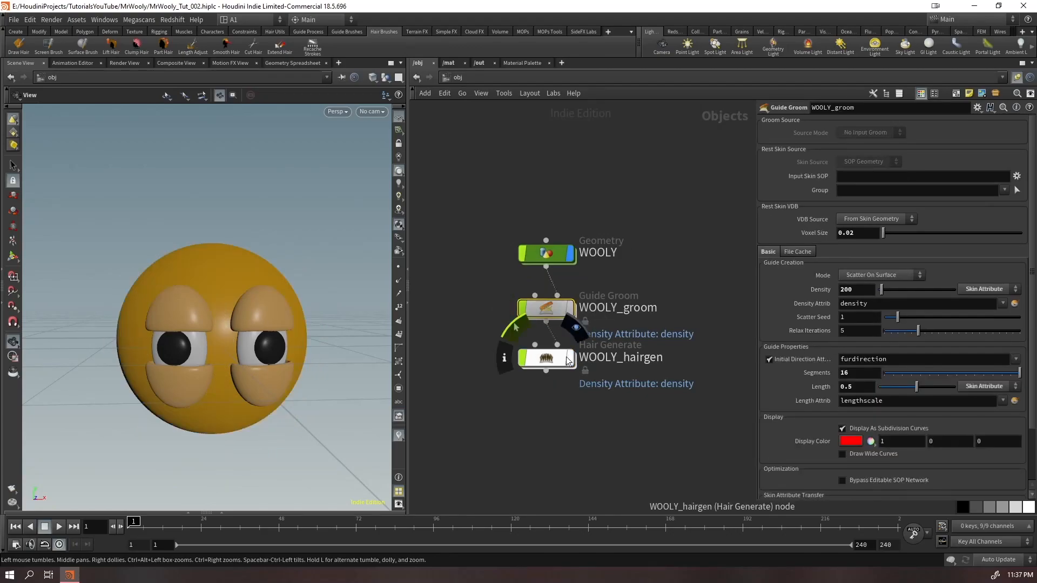
pyautogui.press('i')
pyautogui.doubleClick(870, 161)
pyautogui.write('0.008')
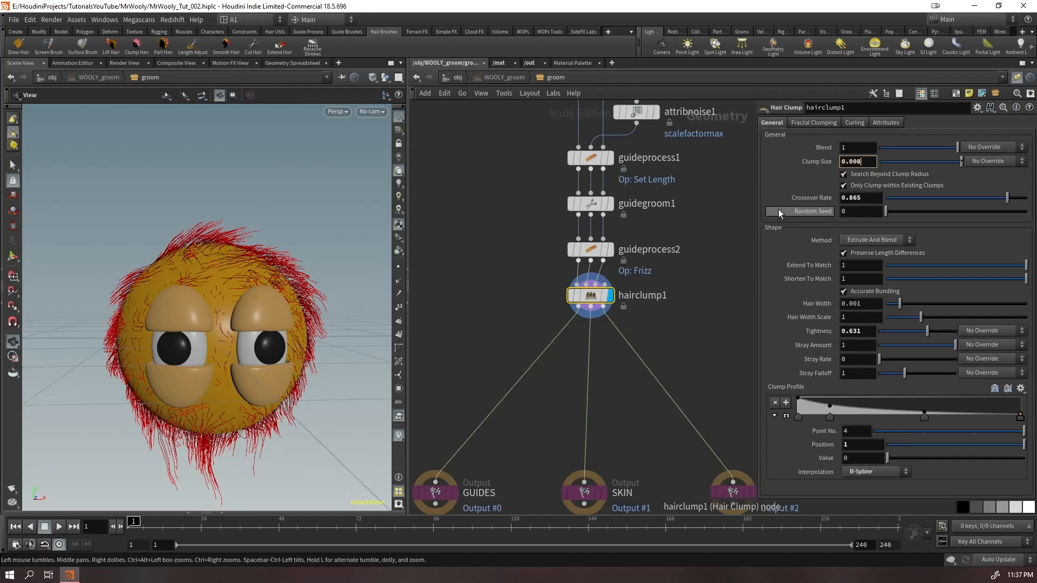
pyautogui.press('Return')
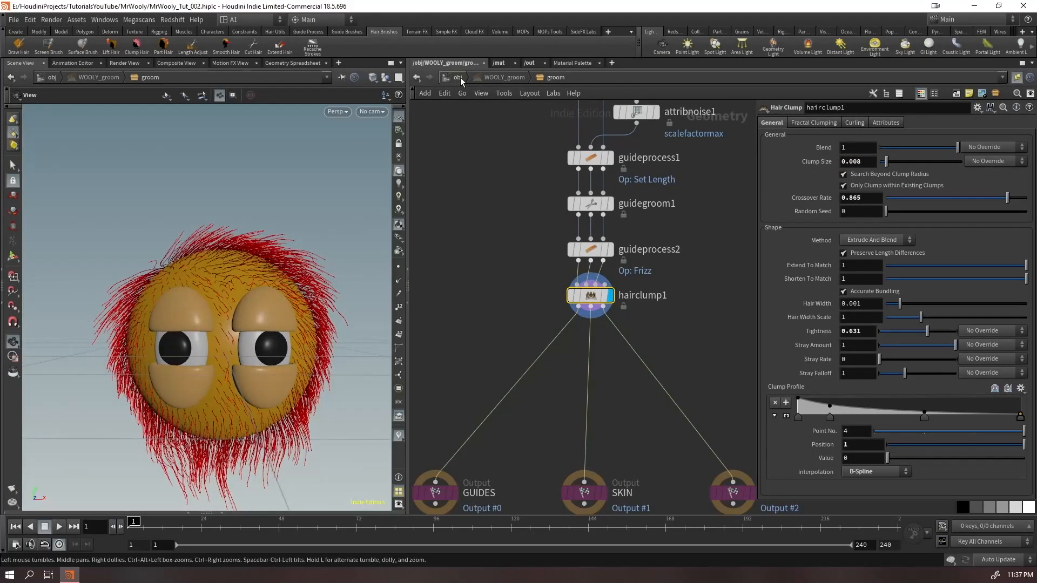
# Return to the object level, display WOOLY_hairgen, and examine the finer fur clumps above the eyelid up close
pyautogui.click(460, 76)
pyautogui.click(568, 356)
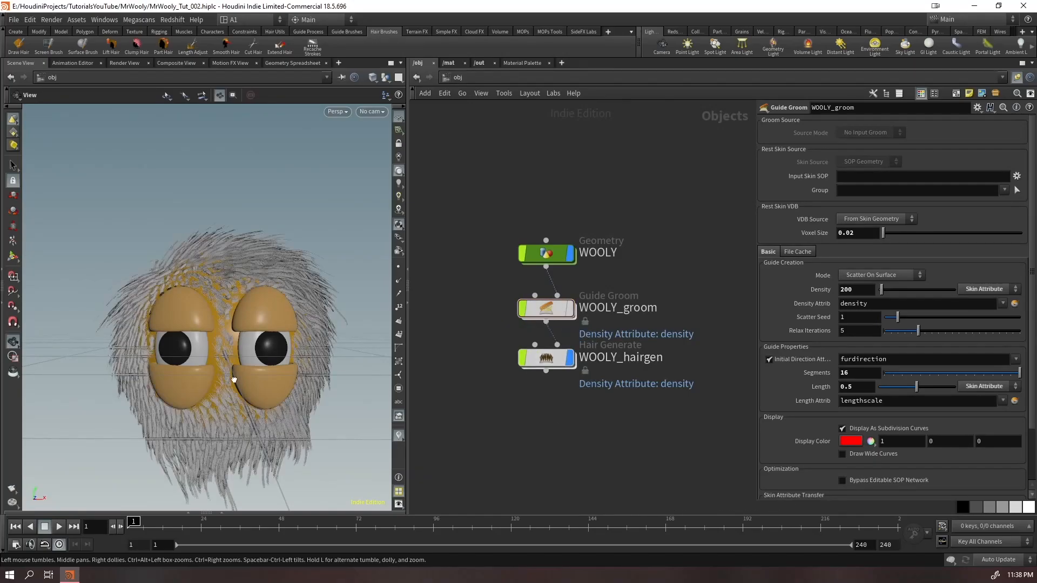
pyautogui.moveTo(234, 379); pyautogui.dragTo(233, 373)
pyautogui.moveTo(233, 372); pyautogui.dragTo(357, 219, button='right')
pyautogui.moveTo(269, 273); pyautogui.dragTo(267, 297)
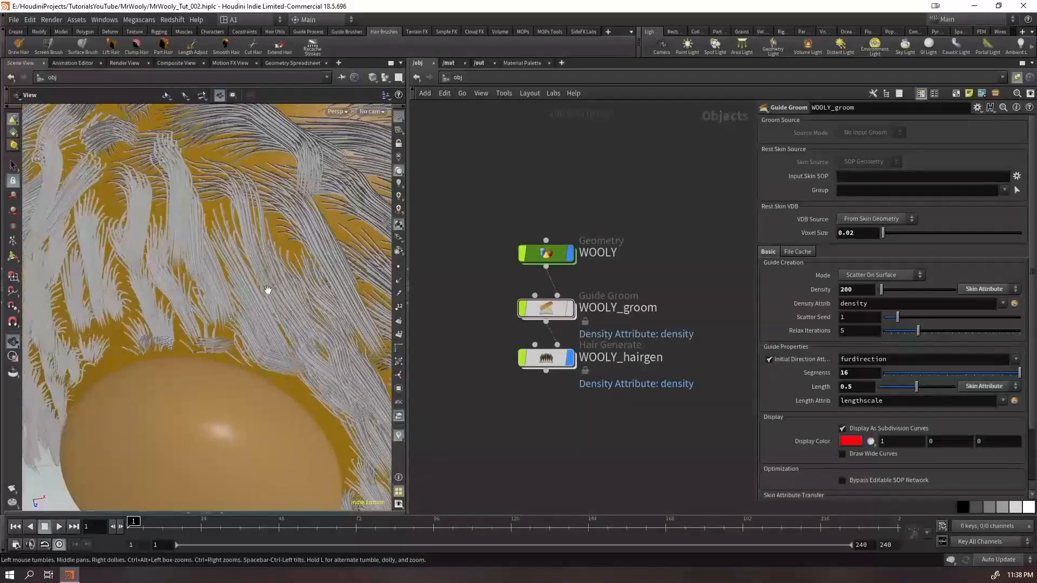
pyautogui.moveTo(268, 297); pyautogui.dragTo(222, 330, button='right')
pyautogui.moveTo(222, 329); pyautogui.dragTo(227, 264)
# Turn on WOOLY_hairgen's display at the object level and reopen the WOOLY_groom network with the generated fur shown
pyautogui.click(547, 307)
pyautogui.press('Return')
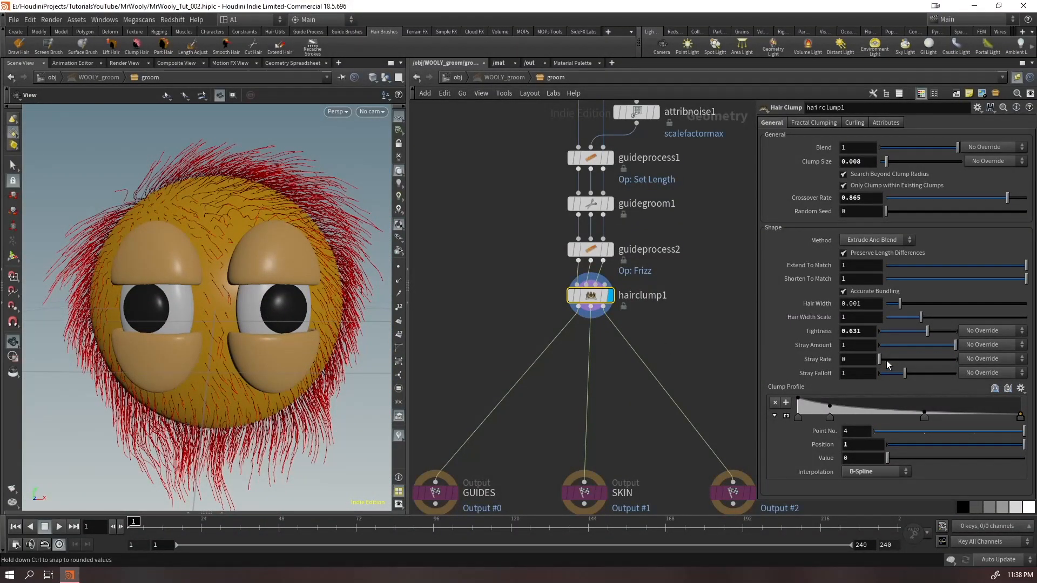
pyautogui.click(457, 77)
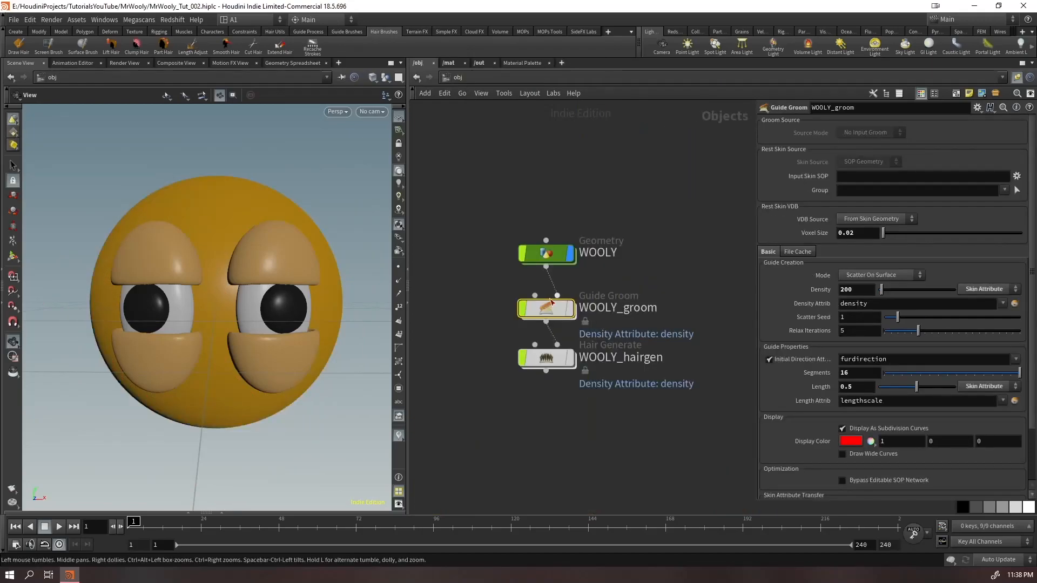
pyautogui.click(571, 356)
pyautogui.doubleClick(550, 310)
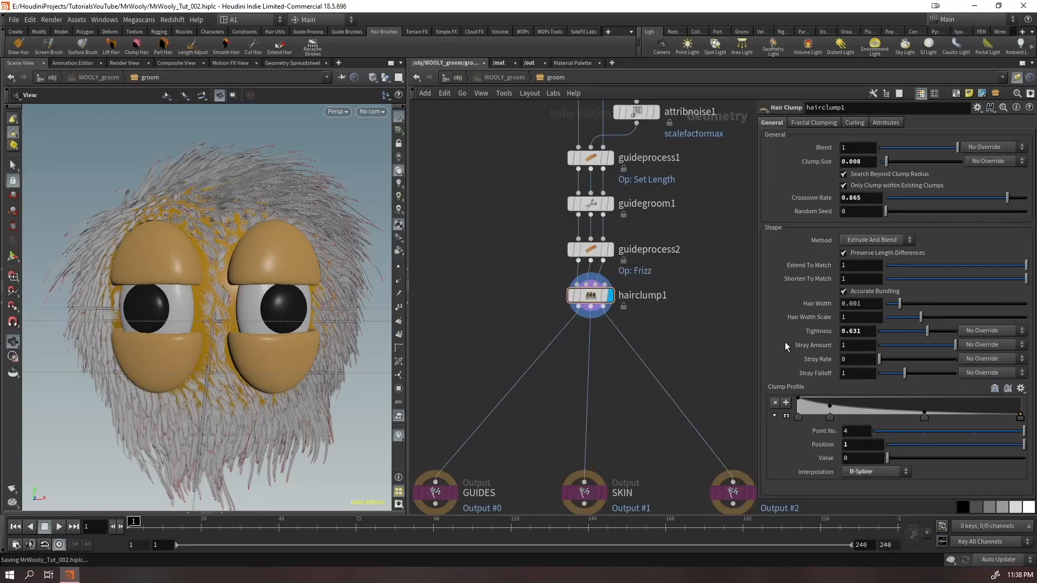
# Set hairclump1's stray rate to 1 and inspect the fur clumps below the eye
pyautogui.moveTo(886, 361); pyautogui.dragTo(962, 362)
pyautogui.scroll(8, 219, 339)
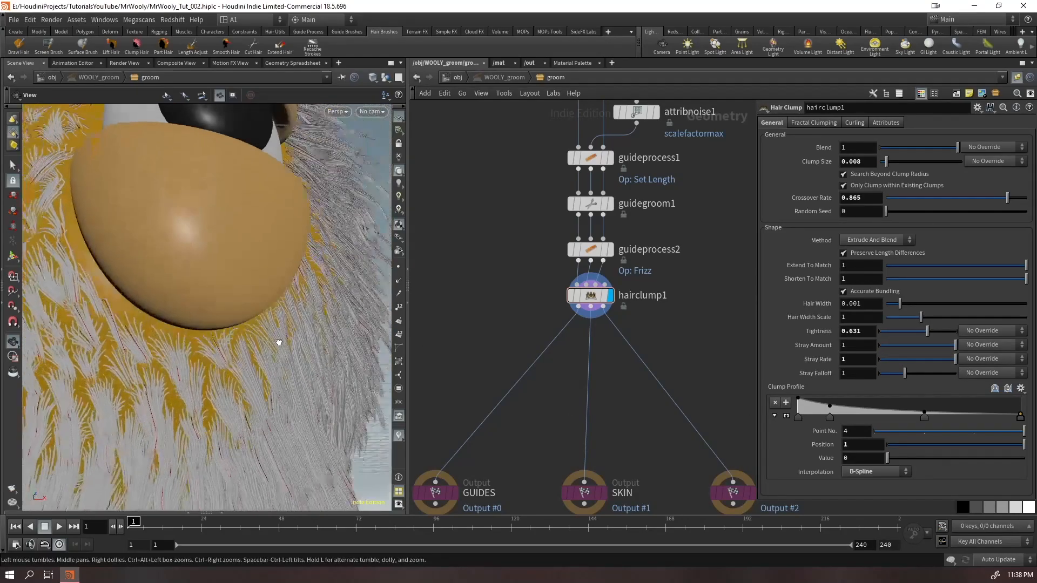
pyautogui.scroll(4, 220, 339)
pyautogui.moveTo(219, 339); pyautogui.dragTo(317, 238)
pyautogui.scroll(-5, 317, 239)
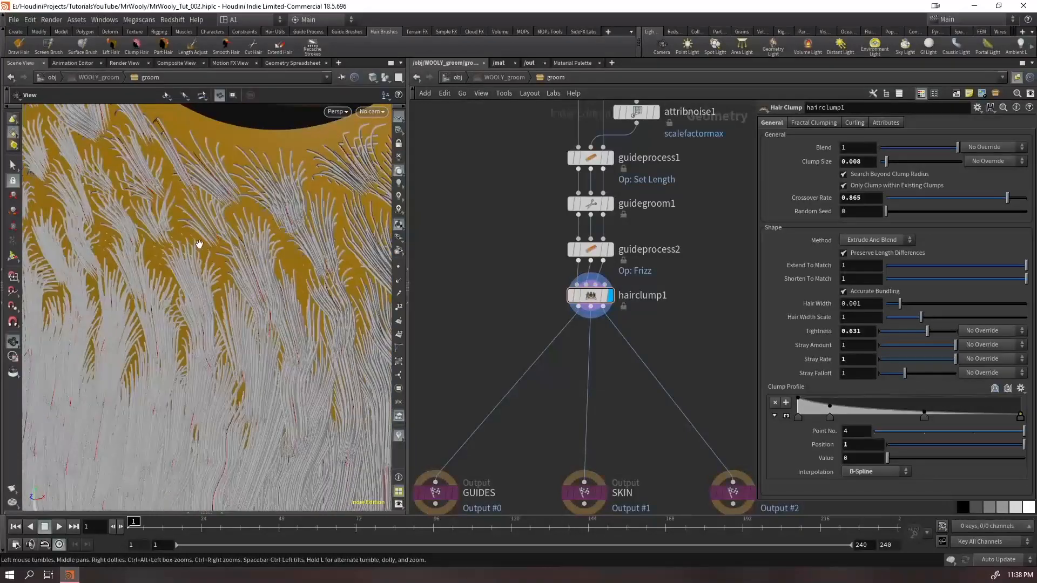
pyautogui.scroll(3, 317, 238)
# Set hairclump1's stray rate to 0.738 and clump size to 0.0755, and inspect the fur around the eyes
pyautogui.moveTo(944, 359); pyautogui.dragTo(925, 313)
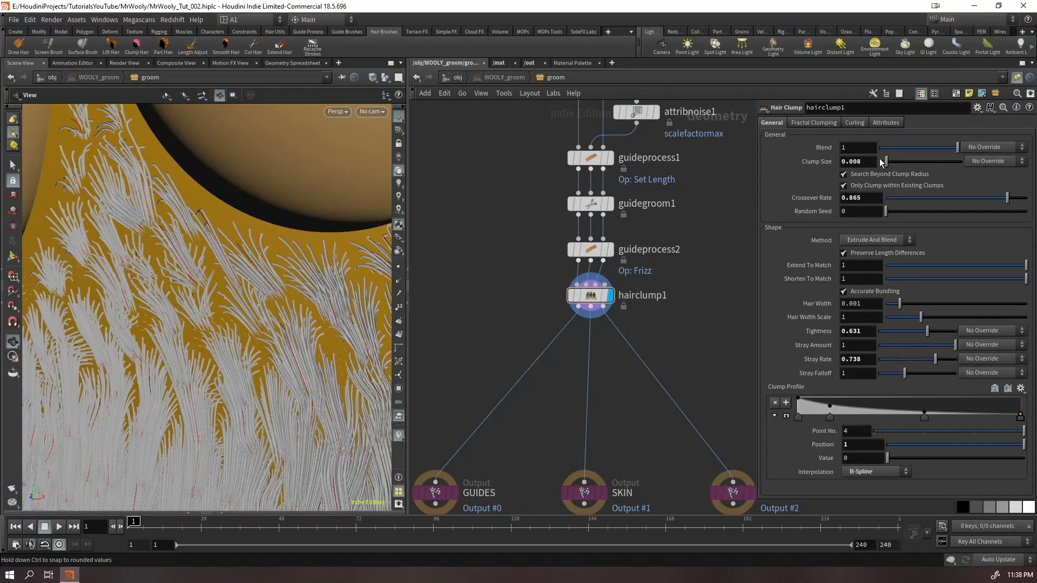
pyautogui.moveTo(938, 161); pyautogui.dragTo(944, 162)
pyautogui.scroll(-6, 99, 347)
pyautogui.moveTo(99, 347); pyautogui.dragTo(303, 145)
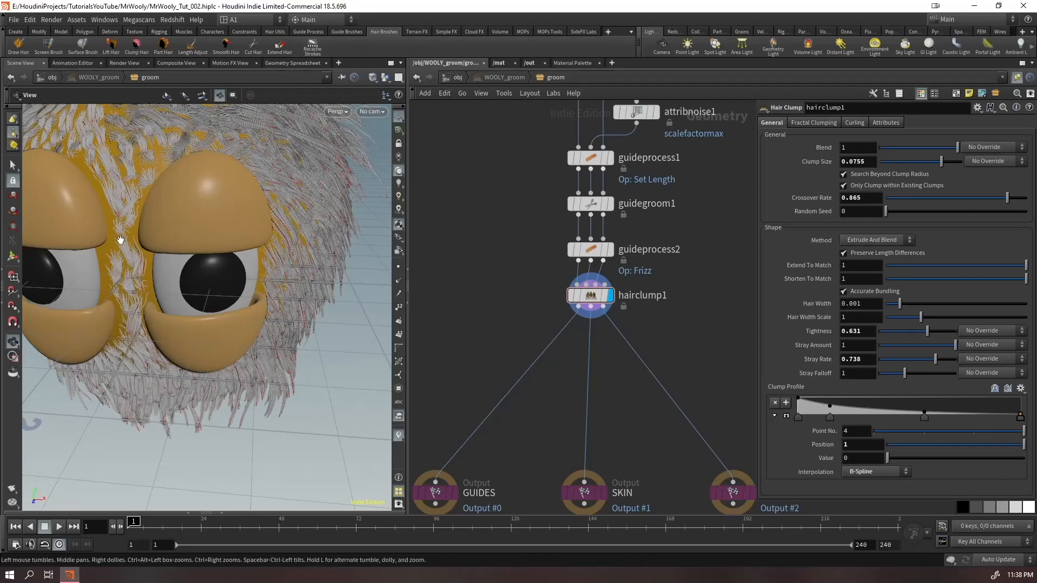
pyautogui.moveTo(122, 238); pyautogui.dragTo(129, 175)
# Return to the object level and inspect the generated fur from below and the side
pyautogui.click(457, 78)
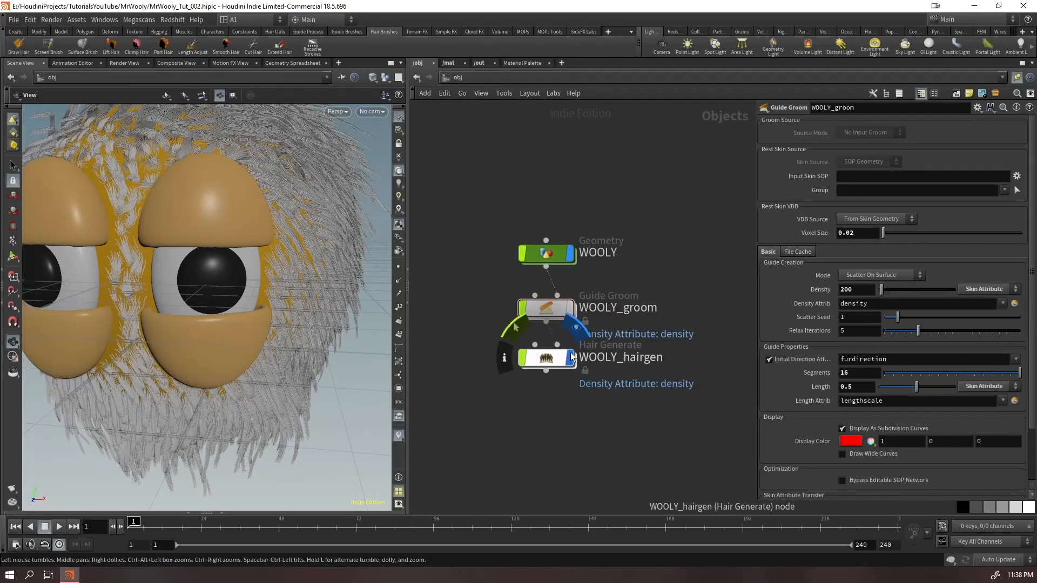
pyautogui.click(545, 371)
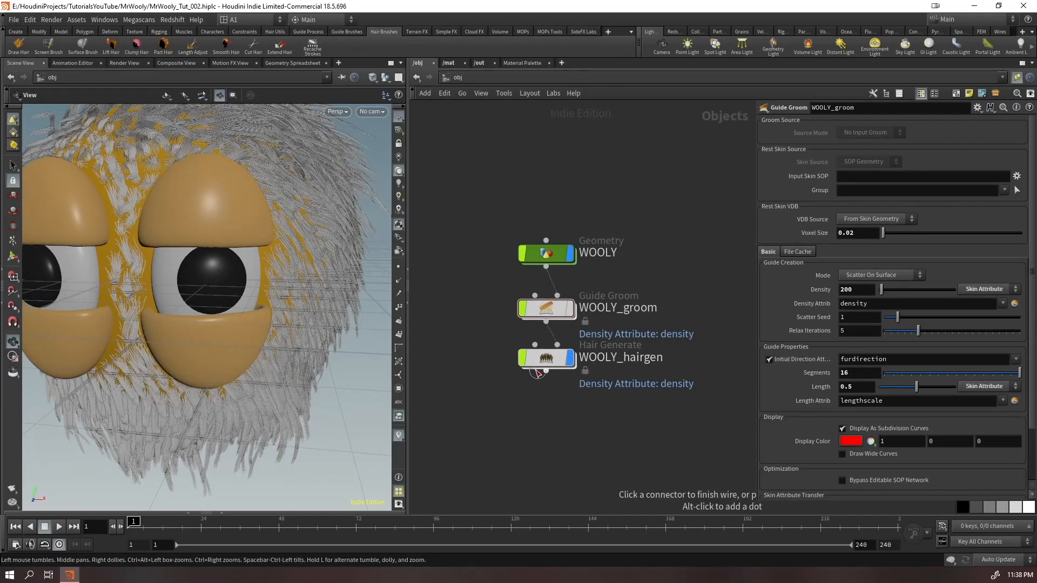
pyautogui.click(530, 450)
pyautogui.moveTo(232, 335); pyautogui.dragTo(334, 281)
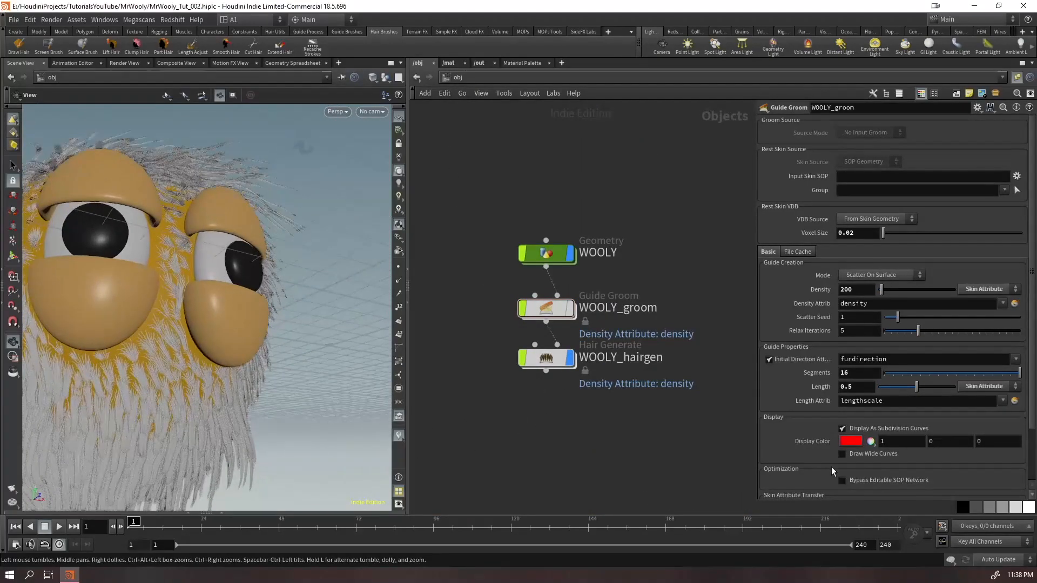
# Switch to Manual update mode, hide WOOLY_hairgen, and restore Auto Update
pyautogui.click(984, 562)
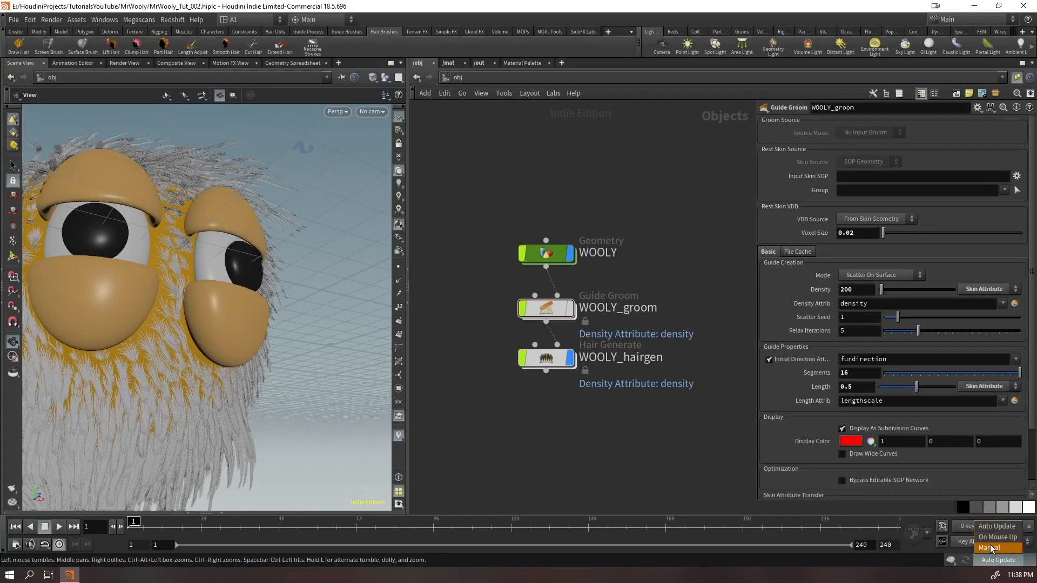
pyautogui.click(991, 552)
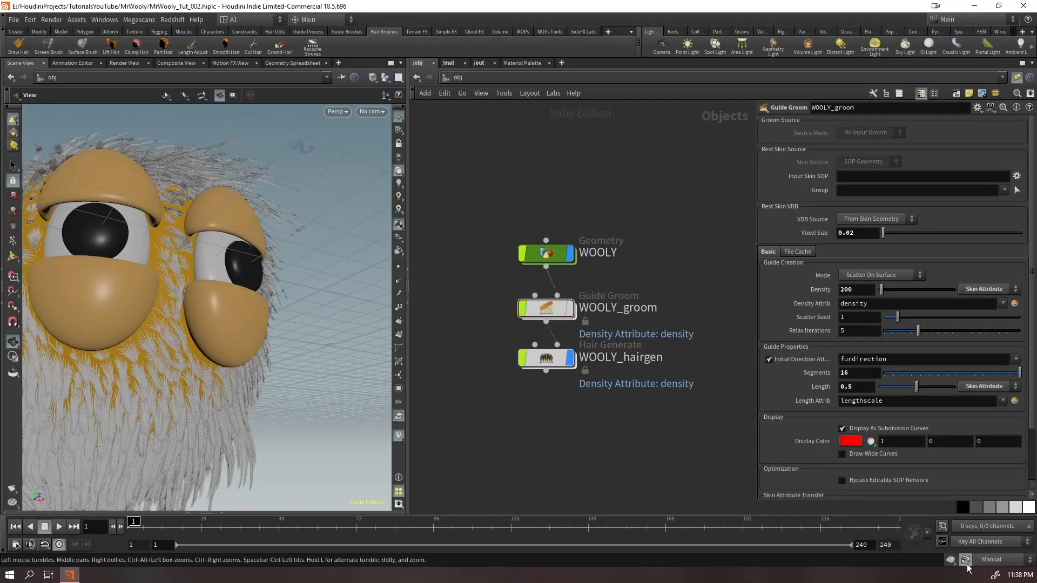
pyautogui.click(1002, 559)
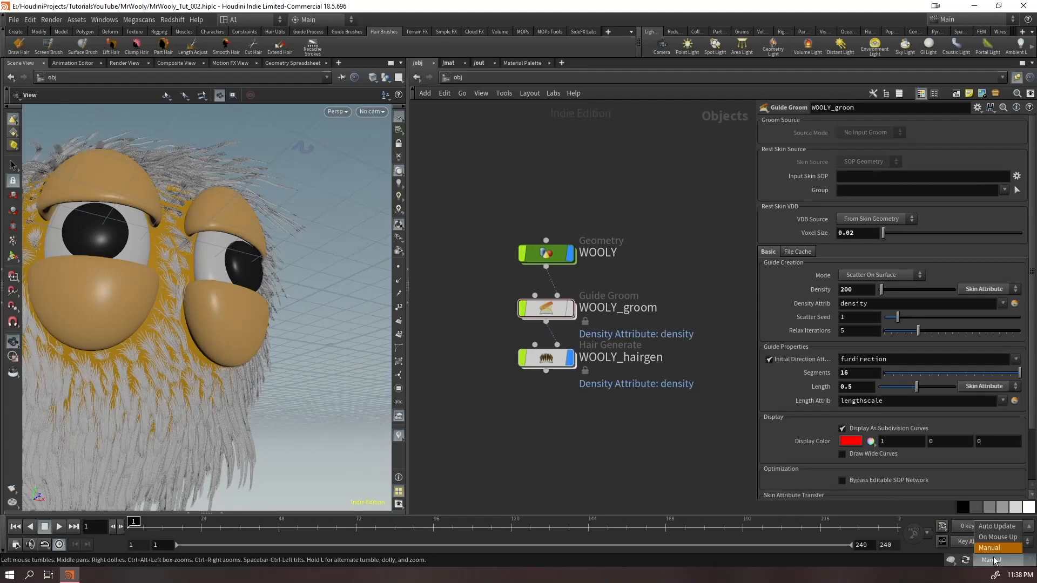
pyautogui.click(988, 548)
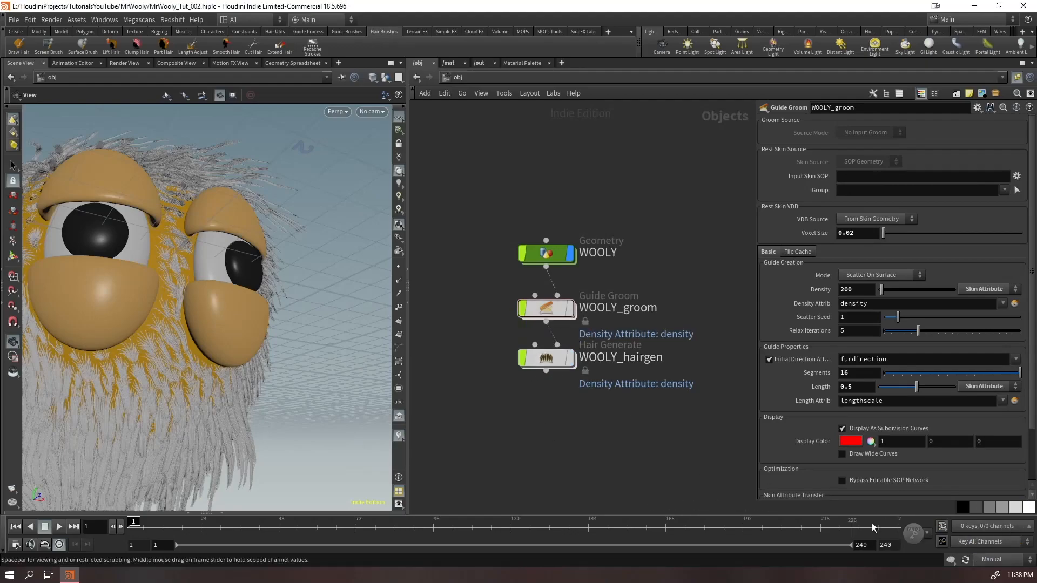
pyautogui.click(995, 560)
pyautogui.click(998, 527)
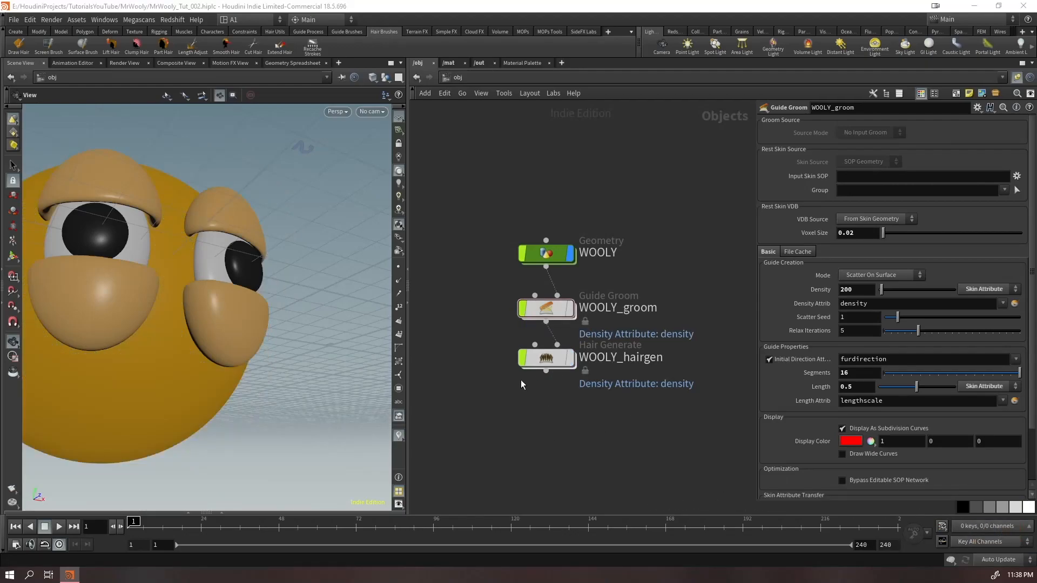
# Try lowering hairclump1's crossover rate to 0.592 in the WOOLY_groom network and undo the change
pyautogui.doubleClick(546, 308)
pyautogui.scroll(3, 166, 320)
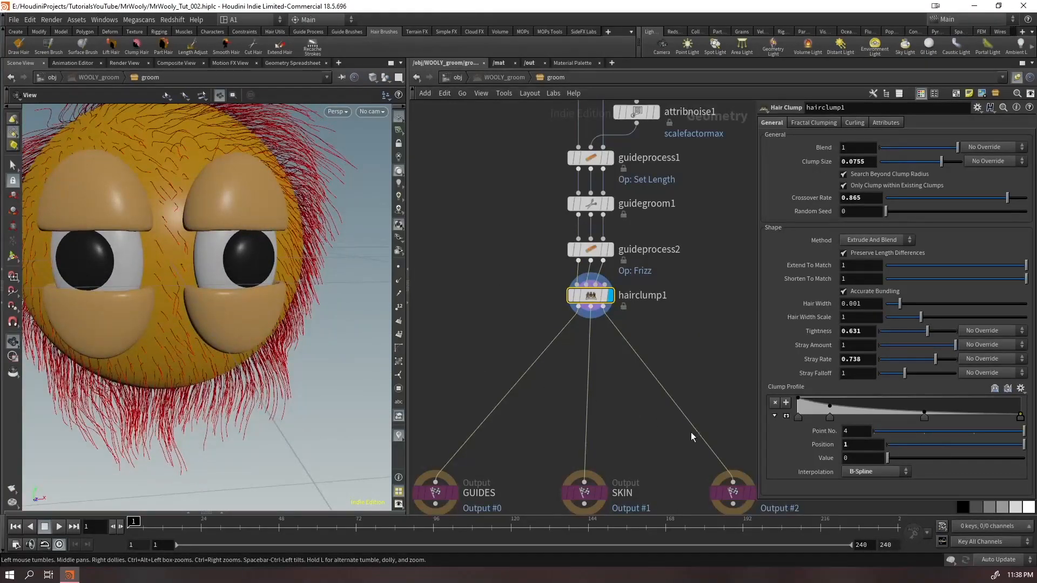
pyautogui.moveTo(161, 173); pyautogui.dragTo(162, 182)
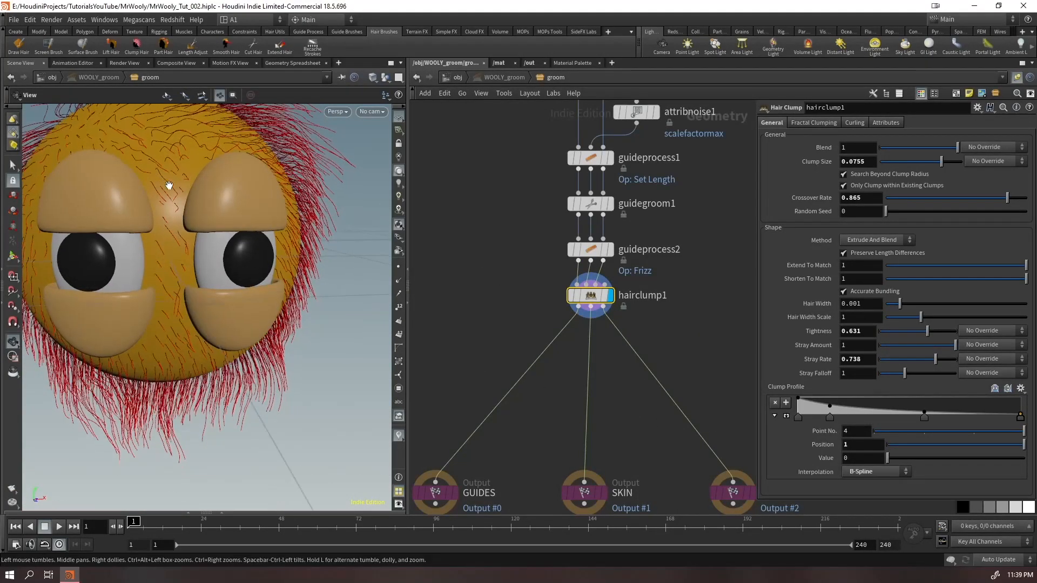
pyautogui.moveTo(1007, 199); pyautogui.dragTo(959, 218)
pyautogui.hotkey('ctrl', 'z')
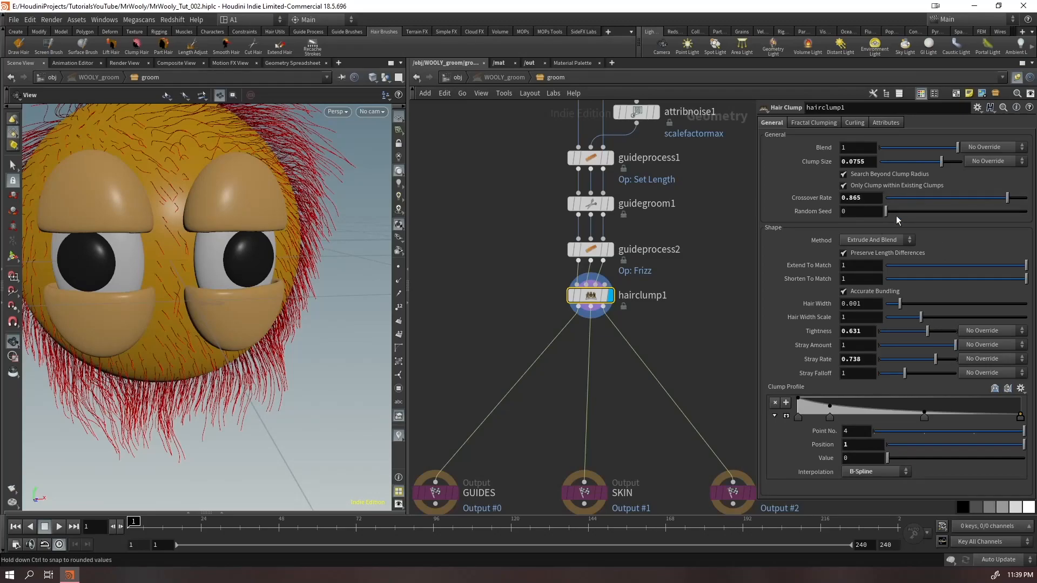
pyautogui.click(918, 198)
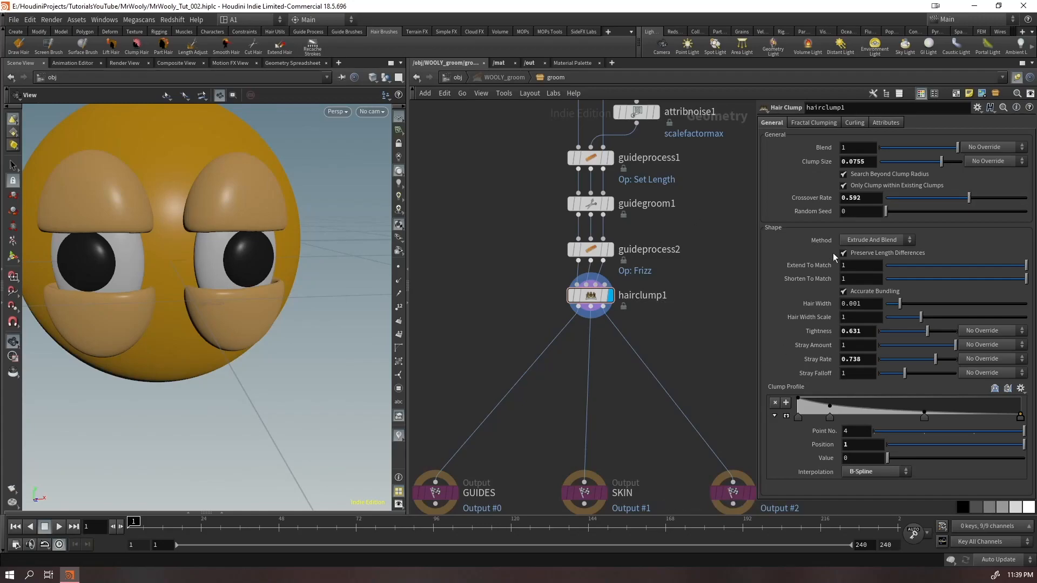
pyautogui.hotkey('ctrl', 'z')
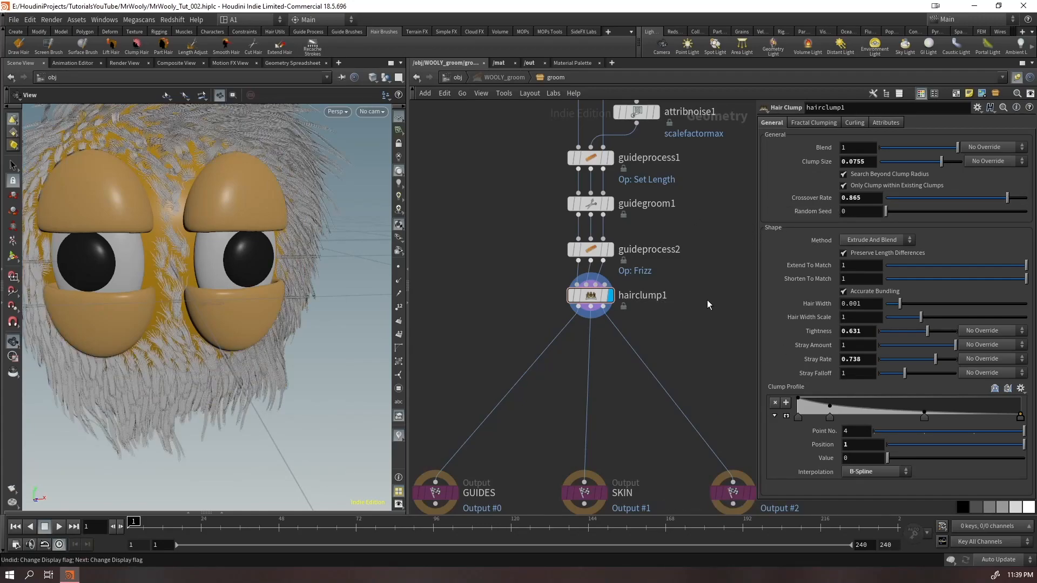
# Set hairclump1's clump size to 0.0093 and inspect the displayed fur between the eyes
pyautogui.moveTo(209, 300); pyautogui.dragTo(230, 294)
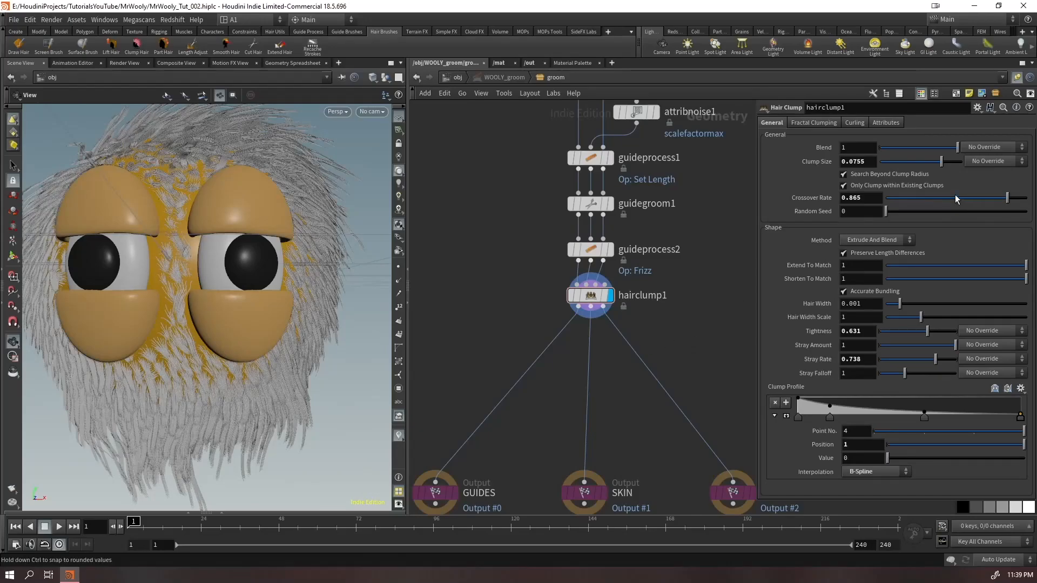
pyautogui.moveTo(924, 166); pyautogui.dragTo(887, 175)
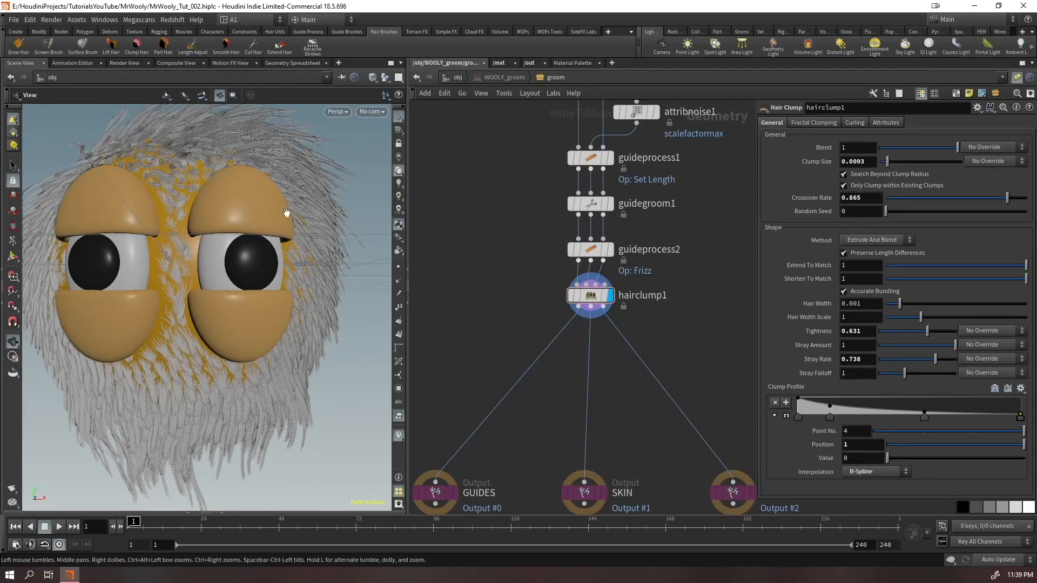
pyautogui.moveTo(306, 220); pyautogui.dragTo(189, 232, button='right')
pyautogui.moveTo(189, 232); pyautogui.dragTo(209, 271)
pyautogui.moveTo(209, 272); pyautogui.dragTo(323, 99, button='right')
pyautogui.moveTo(246, 222); pyautogui.dragTo(230, 160)
# Set hairclump1's clump size to 0.15 and inspect the larger clumps between the eyes
pyautogui.moveTo(944, 162); pyautogui.dragTo(956, 164)
pyautogui.click(856, 162)
pyautogui.write('0.15')
pyautogui.press('Return')
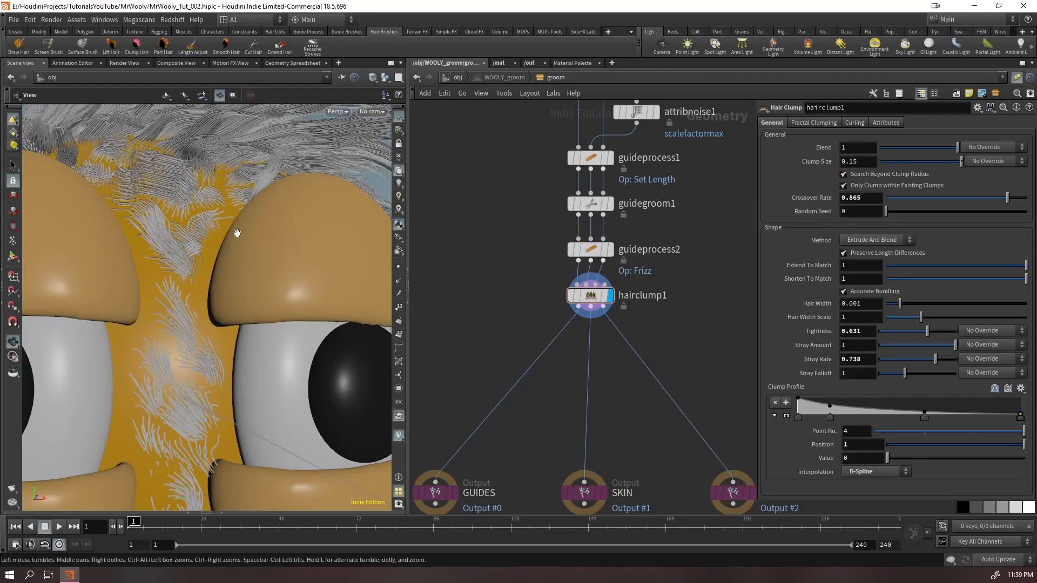
pyautogui.moveTo(236, 234); pyautogui.dragTo(145, 243, button='right')
# Set hairclump1's clump size to 0.22, raise its stray rate, and inspect the hanging fur under the face
pyautogui.moveTo(864, 161); pyautogui.dragTo(904, 187, button='middle')
pyautogui.moveTo(935, 360); pyautogui.dragTo(963, 382)
pyautogui.moveTo(267, 417); pyautogui.dragTo(190, 402, button='right')
pyautogui.moveTo(190, 402); pyautogui.dragTo(238, 277, button='middle')
# Set hairclump1's stray rate to 0.539, try adjusting its tightness, and undo the last change
pyautogui.moveTo(943, 361); pyautogui.dragTo(920, 352)
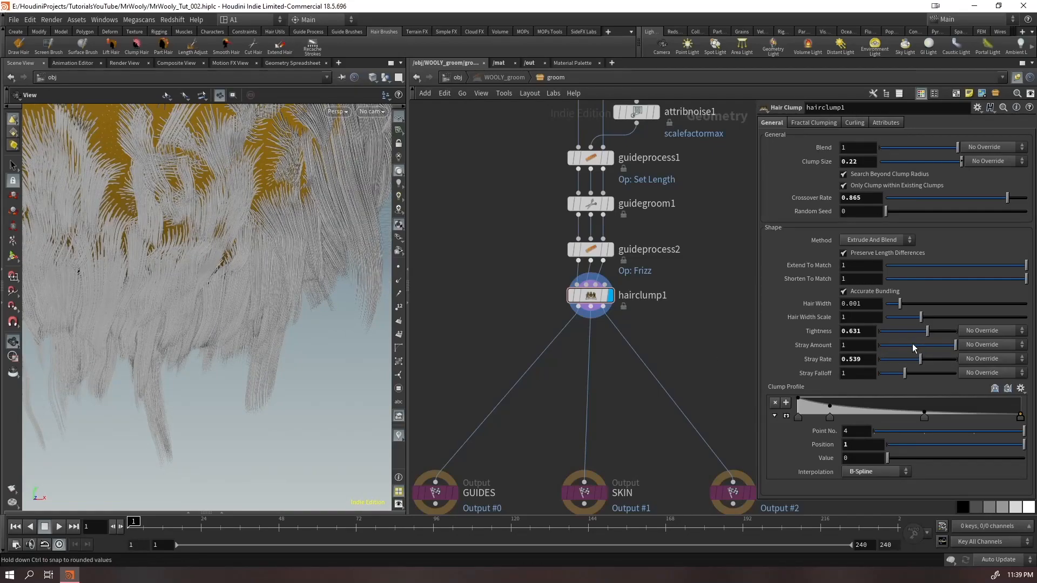
pyautogui.moveTo(920, 337); pyautogui.dragTo(921, 336, button='middle')
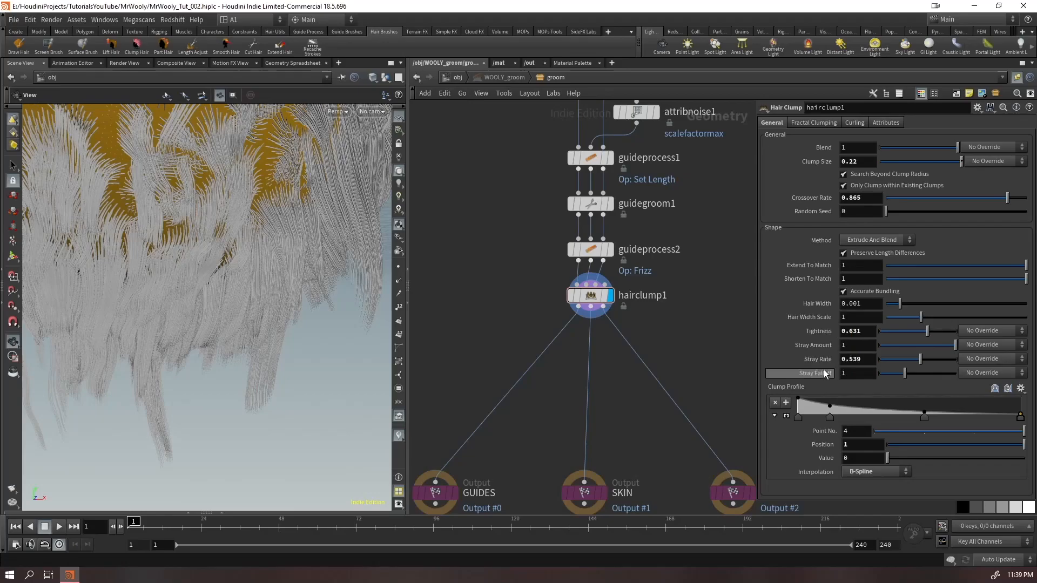
pyautogui.hotkey('ctrl', 'z')
# Set hairclump1's stray falloff to 0.87 and its stray rate to 0.553
pyautogui.moveTo(861, 346); pyautogui.dragTo(895, 382, button='middle')
pyautogui.moveTo(906, 374)
pyautogui.mouseDown()
pyautogui.moveTo(957, 371)
pyautogui.moveTo(860, 390)
pyautogui.moveTo(902, 391)
pyautogui.moveTo(906, 378)
pyautogui.mouseUp()
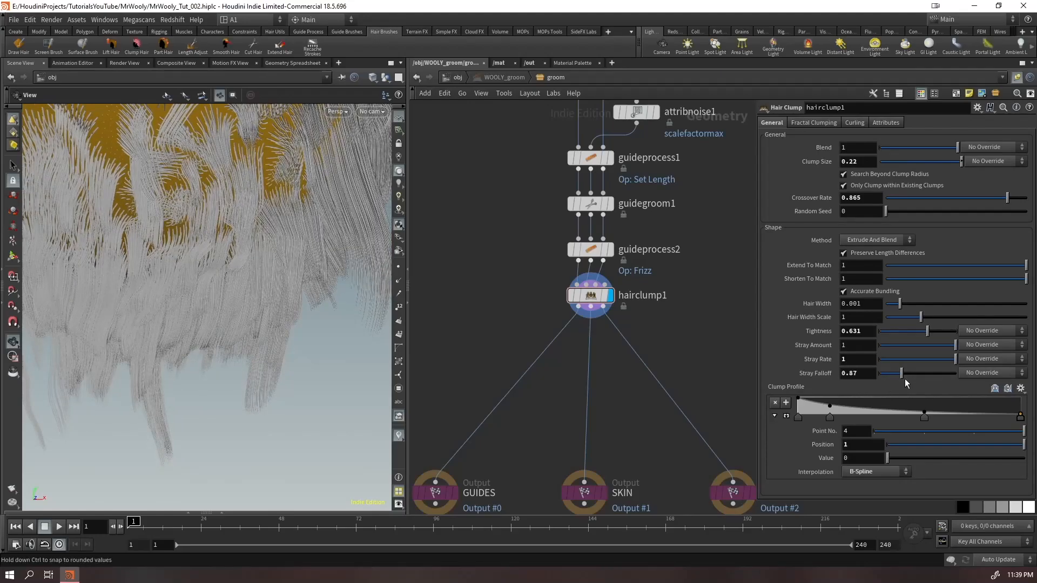
pyautogui.click(922, 357)
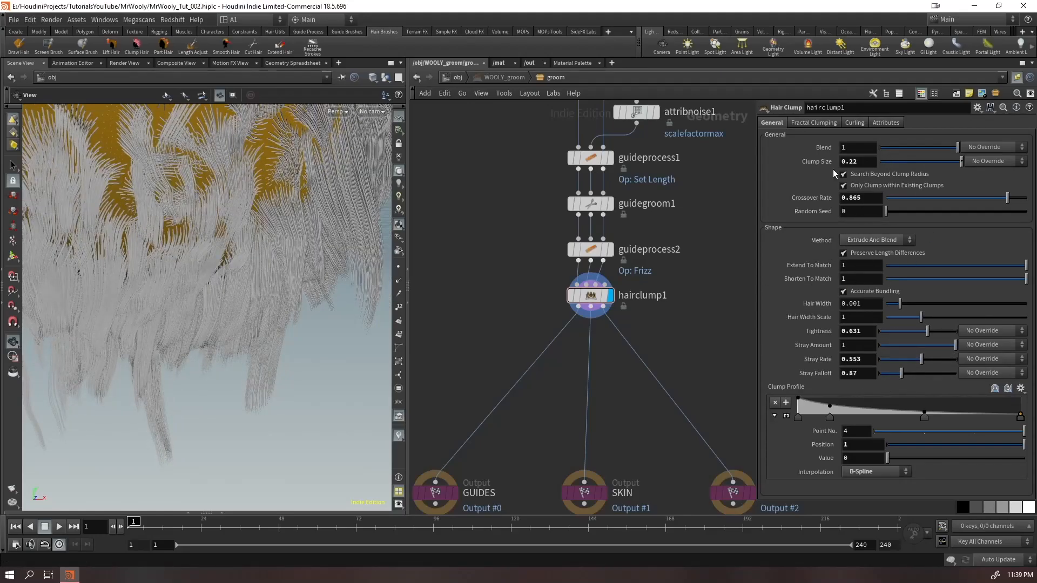
# Reduce hairclump1's clump size to 0.008 for fine clumps across the fur
pyautogui.moveTo(862, 161); pyautogui.dragTo(844, 174)
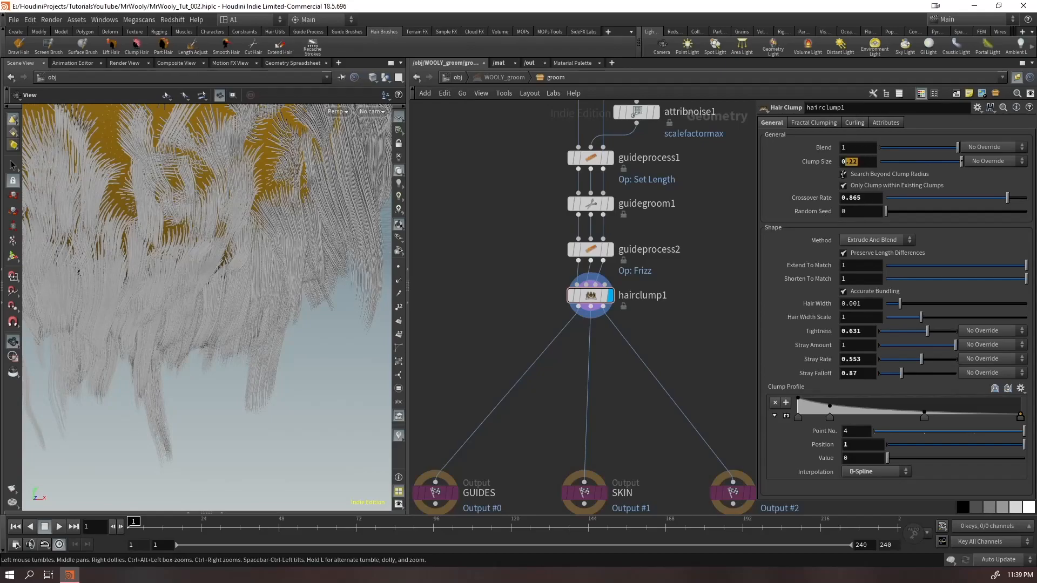
pyautogui.write('.008')
pyautogui.press('Return')
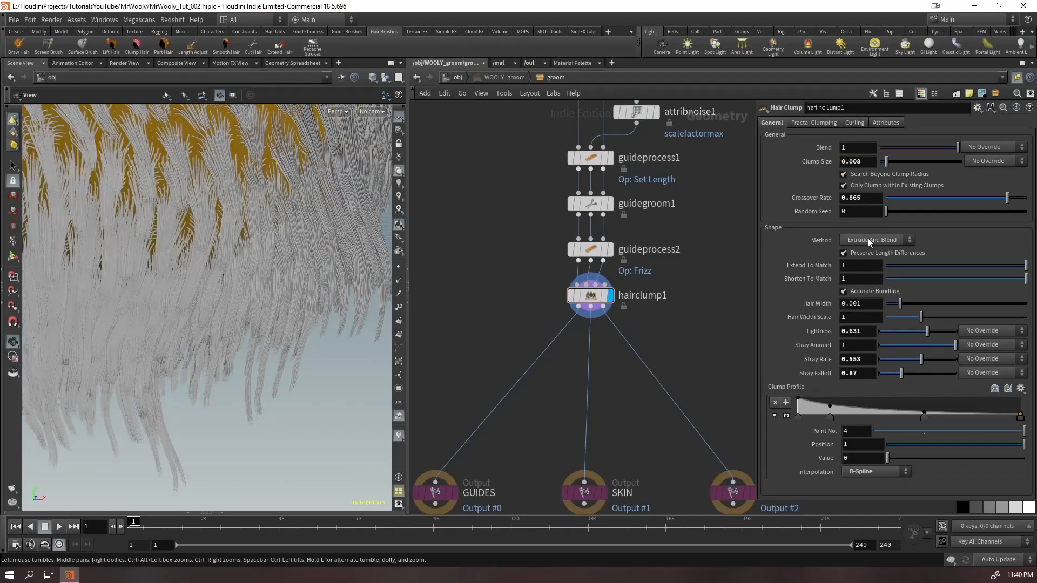
# Set hairclump1's crossover rate to 0.75 and its tightness to 0.65
pyautogui.doubleClick(867, 199)
pyautogui.write('0.75')
pyautogui.press('Return')
pyautogui.doubleClick(871, 335)
pyautogui.write('0.')
pyautogui.press('Return')
# Set hairclump1's stray rate to 0.4 and its stray falloff to 1, checking the fur on the whole head
pyautogui.doubleClick(868, 361)
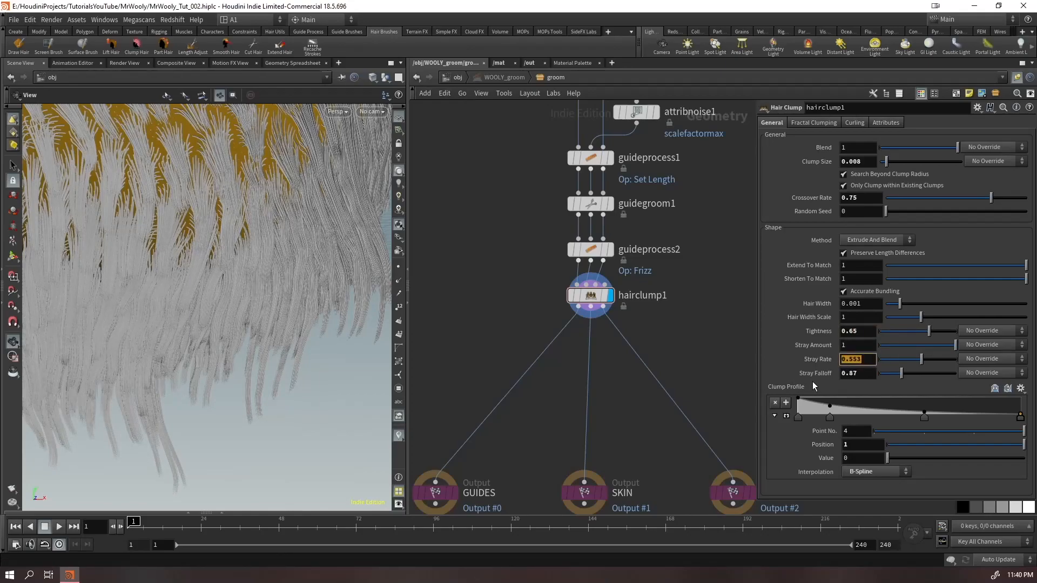
pyautogui.write('0.4')
pyautogui.press('Return')
pyautogui.scroll(-5, 224, 267)
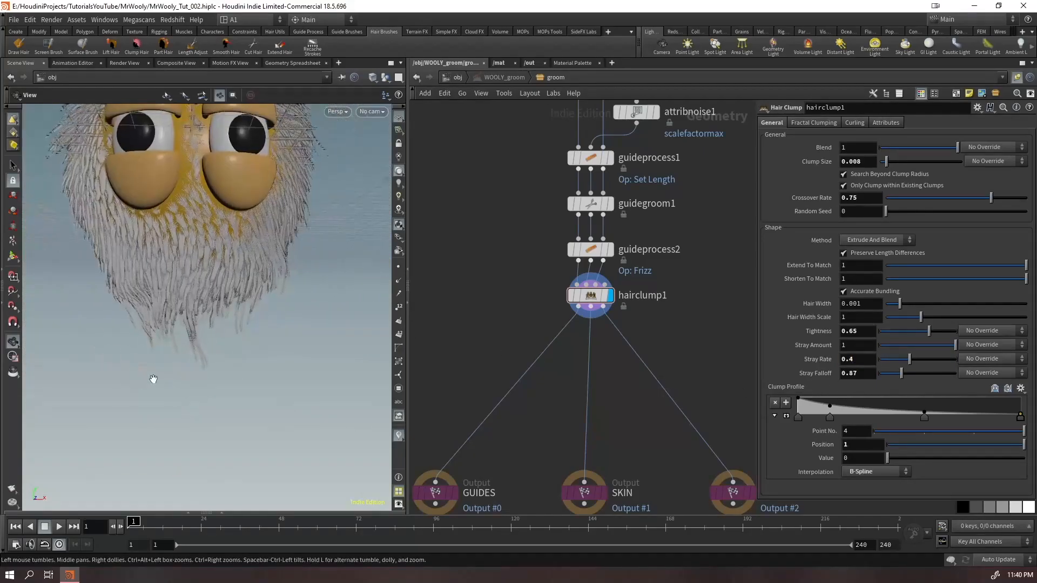
pyautogui.doubleClick(874, 377)
pyautogui.write('1')
pyautogui.press('Return')
pyautogui.moveTo(203, 210); pyautogui.dragTo(189, 323)
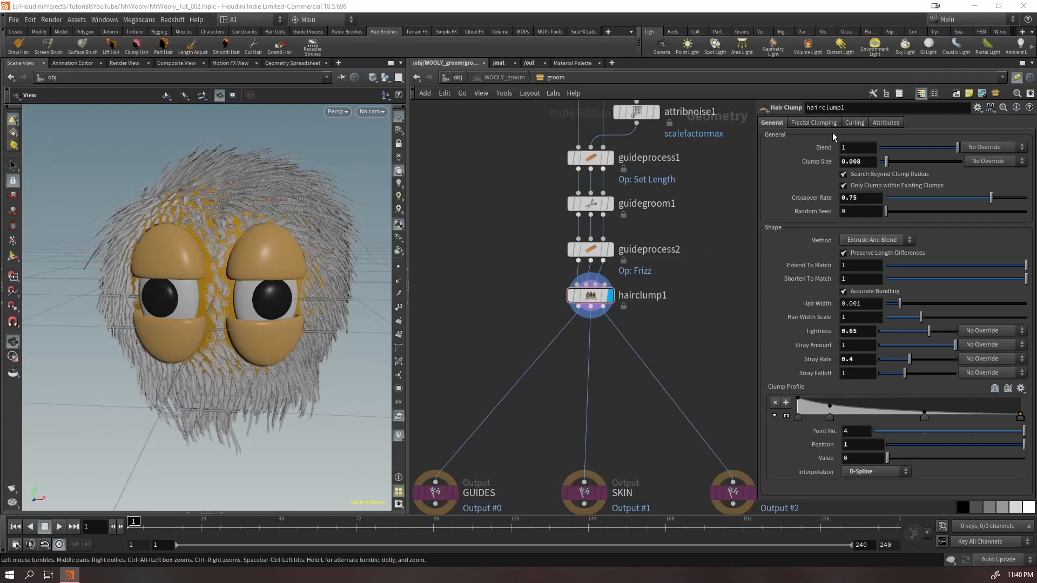
# Try raising hairclump1's fractal clumping iterations to 1.033
pyautogui.click(850, 122)
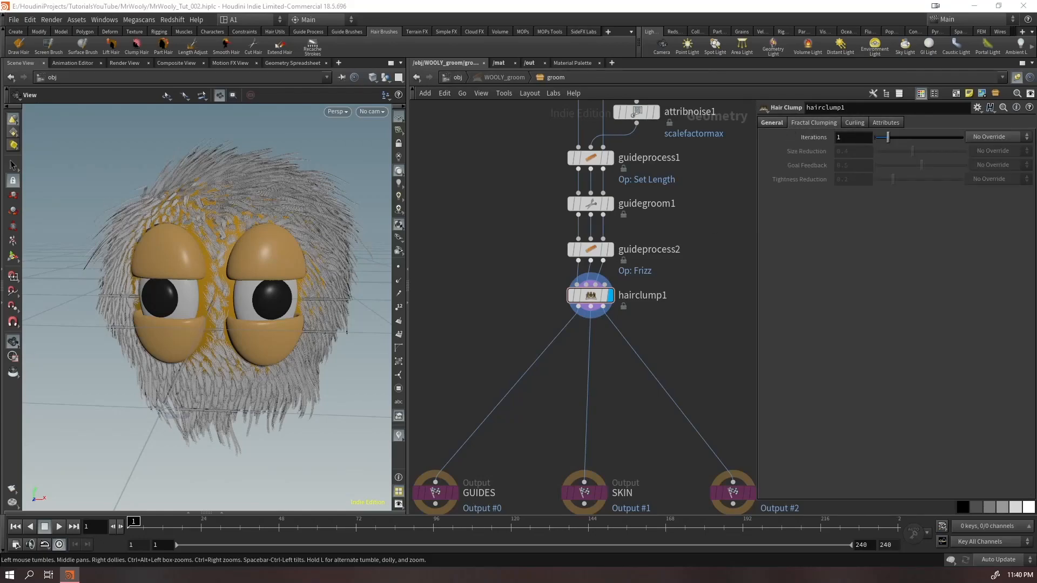
pyautogui.moveTo(126, 263); pyautogui.dragTo(67, 278)
pyautogui.moveTo(857, 141); pyautogui.dragTo(923, 177, button='middle')
pyautogui.moveTo(1005, 165); pyautogui.dragTo(1013, 165, button='middle')
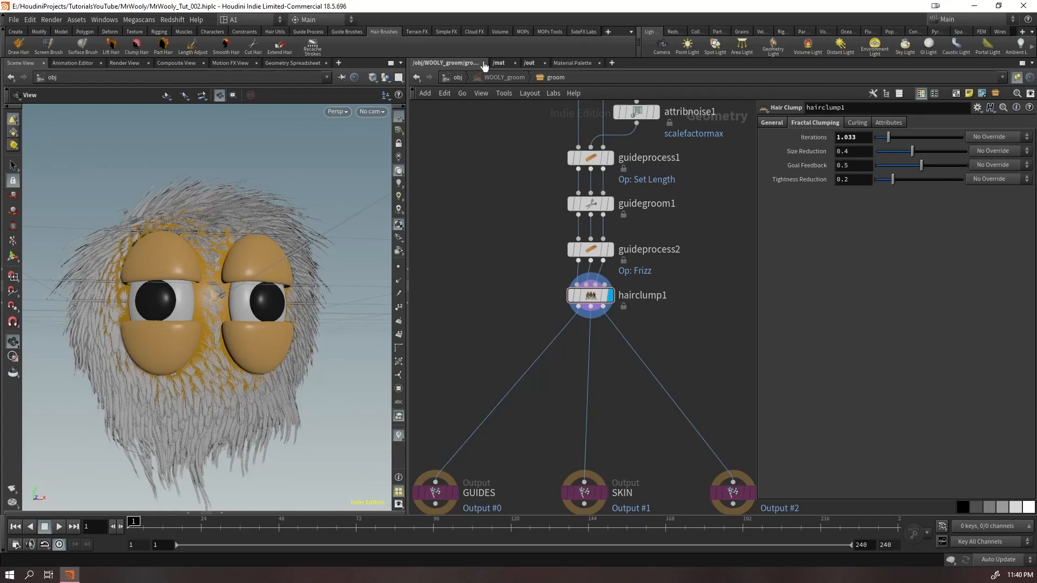
# Turn off the display of WOOLY_hairgen at object level and reopen the WOOLY_groom network to show the guides
pyautogui.click(463, 77)
pyautogui.click(574, 358)
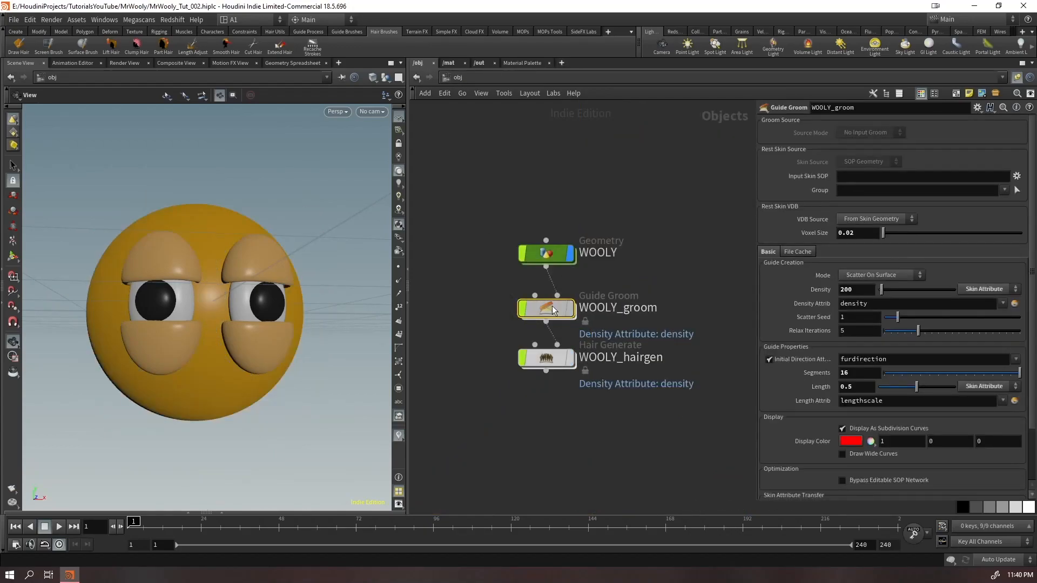
pyautogui.doubleClick(552, 307)
# Try 58.333 fractal clumping iterations on hairclump1 and reset the value to 1
pyautogui.moveTo(852, 136); pyautogui.dragTo(965, 141, button='middle')
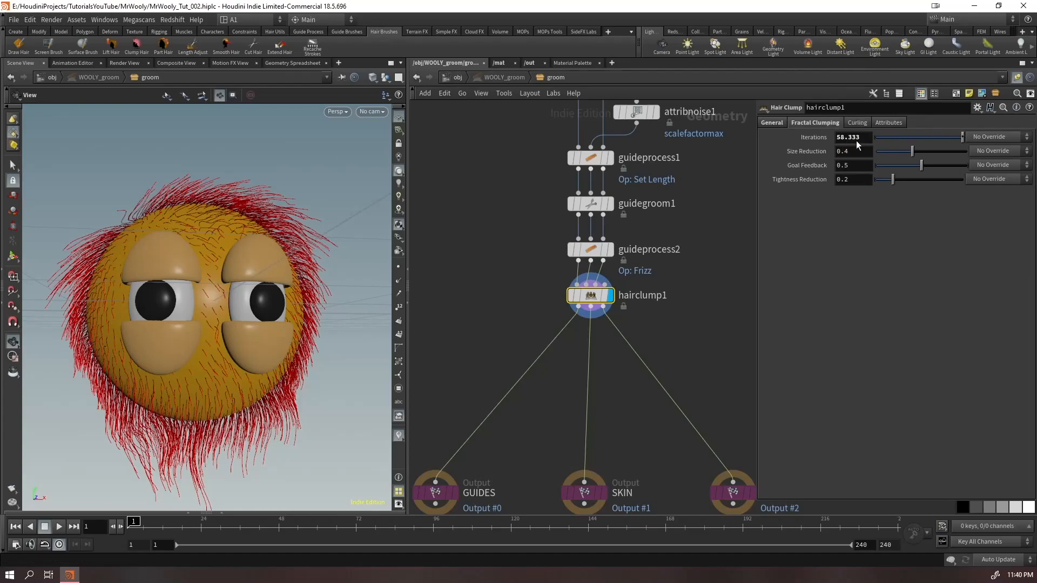
pyautogui.doubleClick(866, 141)
pyautogui.write('1')
pyautogui.press('Return')
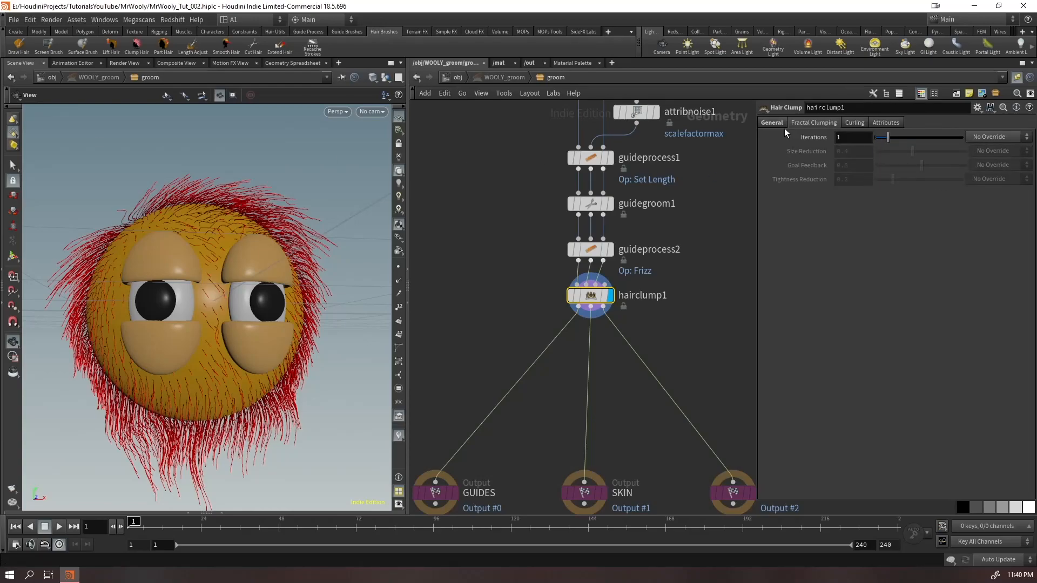
# Try clump sizes of 0.025 and 0.1 on hairclump1 while watching the red guides
pyautogui.click(779, 124)
pyautogui.write('25')
pyautogui.press('Return')
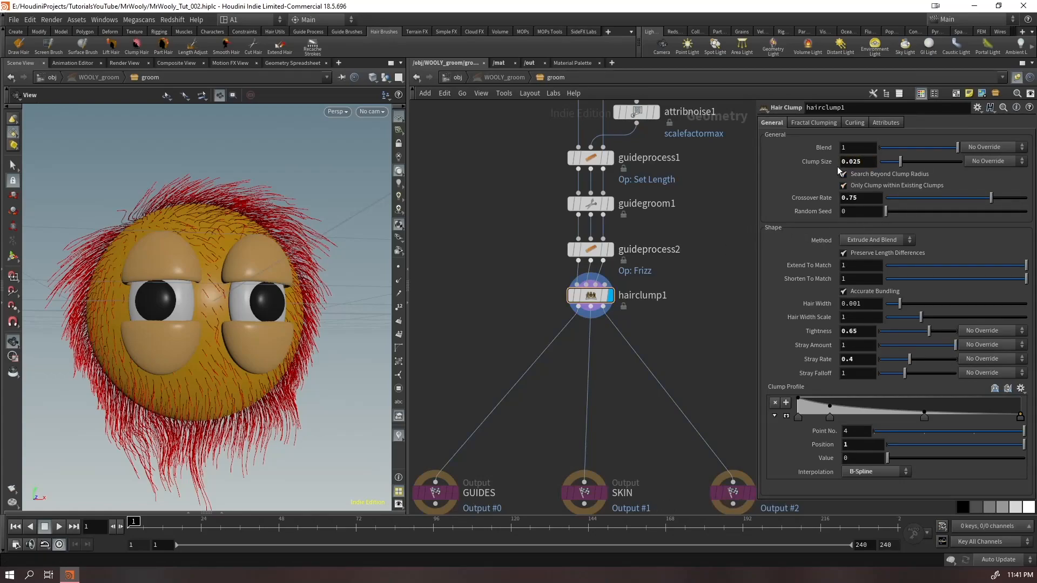
pyautogui.doubleClick(859, 161)
pyautogui.write('0.1')
pyautogui.press('Return')
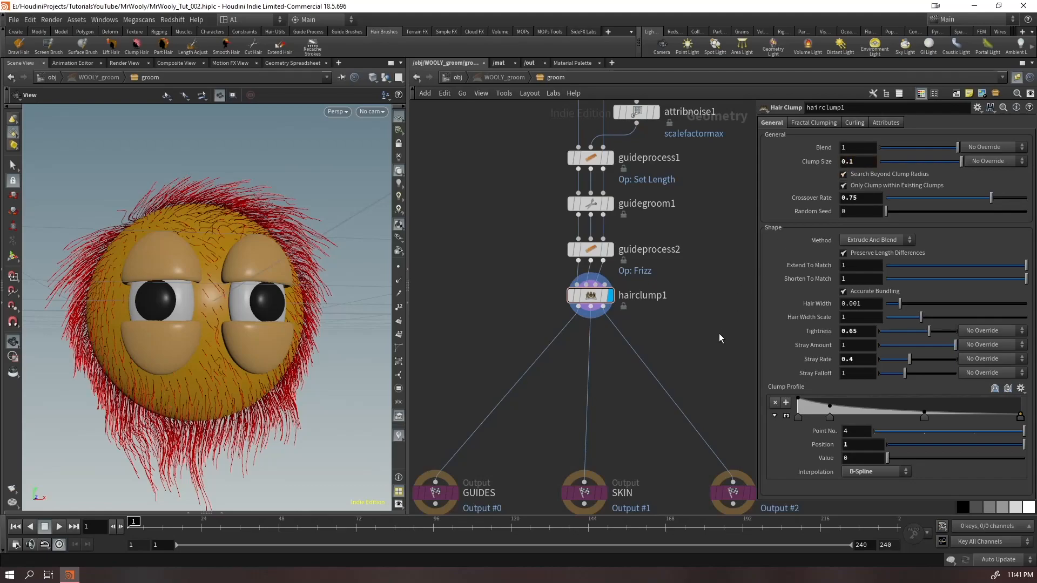
# Try changing hairclump1's fractal clumping iterations and undo the change
pyautogui.click(808, 123)
pyautogui.moveTo(844, 135); pyautogui.dragTo(625, 184, button='middle')
pyautogui.hotkey('ctrl', 'z')
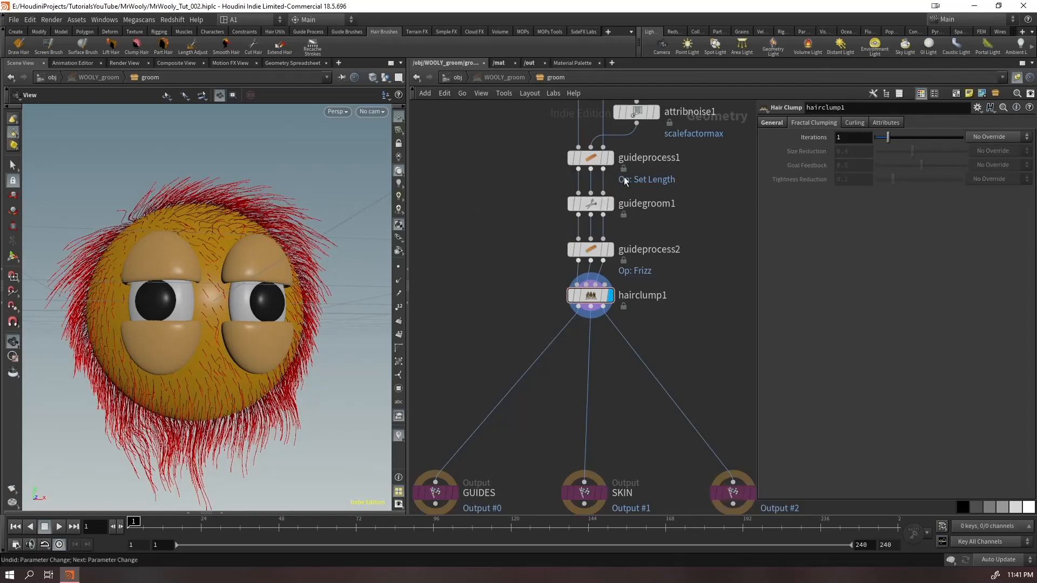
# Try a clump size of 0.395 with different fractal clumping iterations on hairclump1, and undo the iteration changes
pyautogui.click(773, 126)
pyautogui.moveTo(859, 162); pyautogui.dragTo(902, 200, button='middle')
pyautogui.click(815, 123)
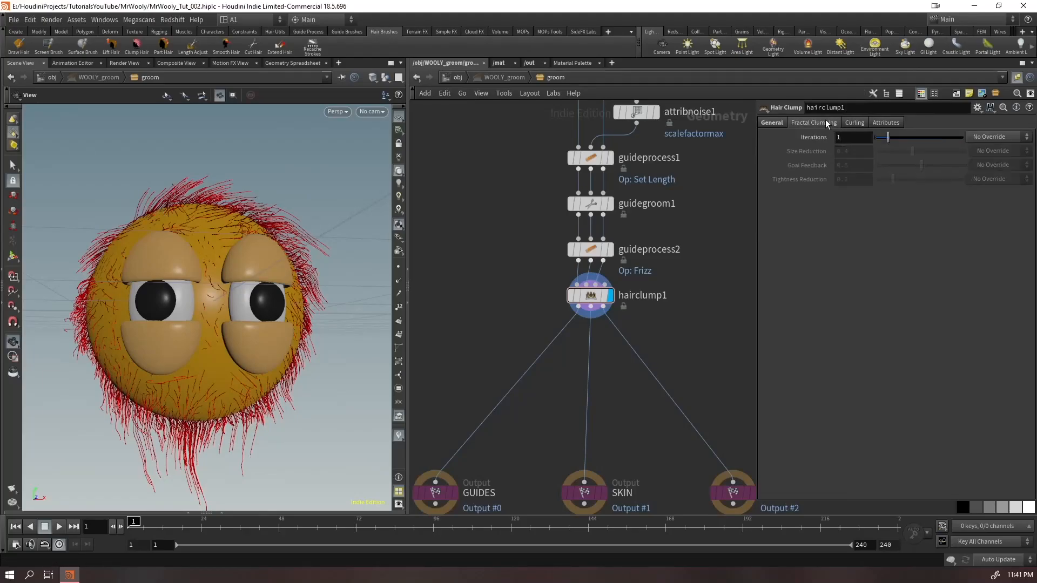
pyautogui.moveTo(846, 137); pyautogui.dragTo(869, 200, button='middle')
pyautogui.moveTo(852, 137)
pyautogui.mouseDown(button='middle')
pyautogui.moveTo(878, 138)
pyautogui.moveTo(859, 137)
pyautogui.mouseUp(button='middle')
pyautogui.hotkey('ctrl', 'z')
pyautogui.hotkey('ctrl', 'z')
pyautogui.click(772, 123)
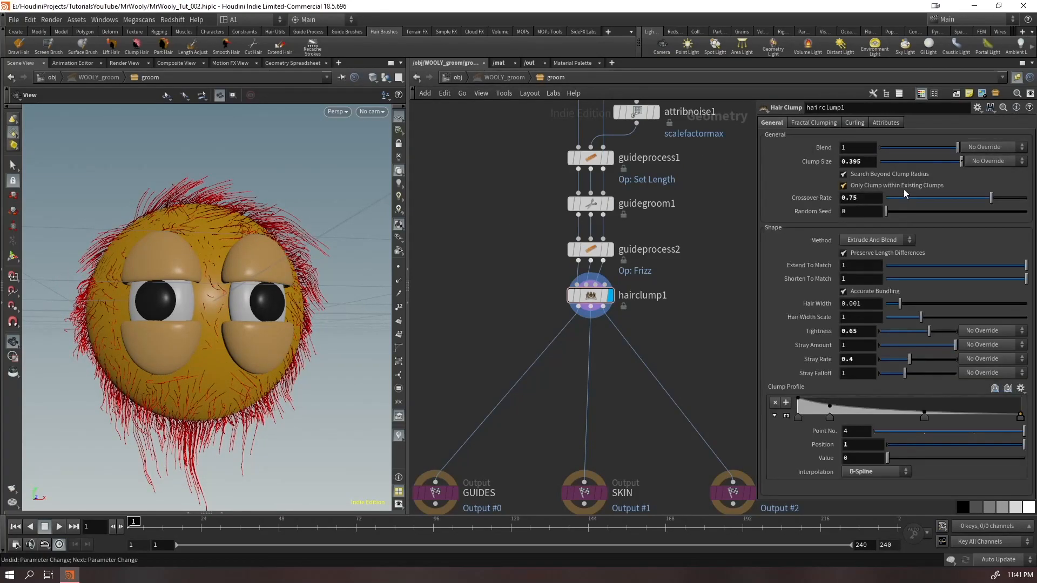
# Return hairclump1's clump size to 0.1 and check the guides with tightness at 0.65
pyautogui.moveTo(864, 166); pyautogui.dragTo(847, 177)
pyautogui.write('1')
pyautogui.press('Return')
pyautogui.moveTo(264, 293); pyautogui.dragTo(244, 273)
pyautogui.moveTo(855, 162); pyautogui.dragTo(853, 207, button='middle')
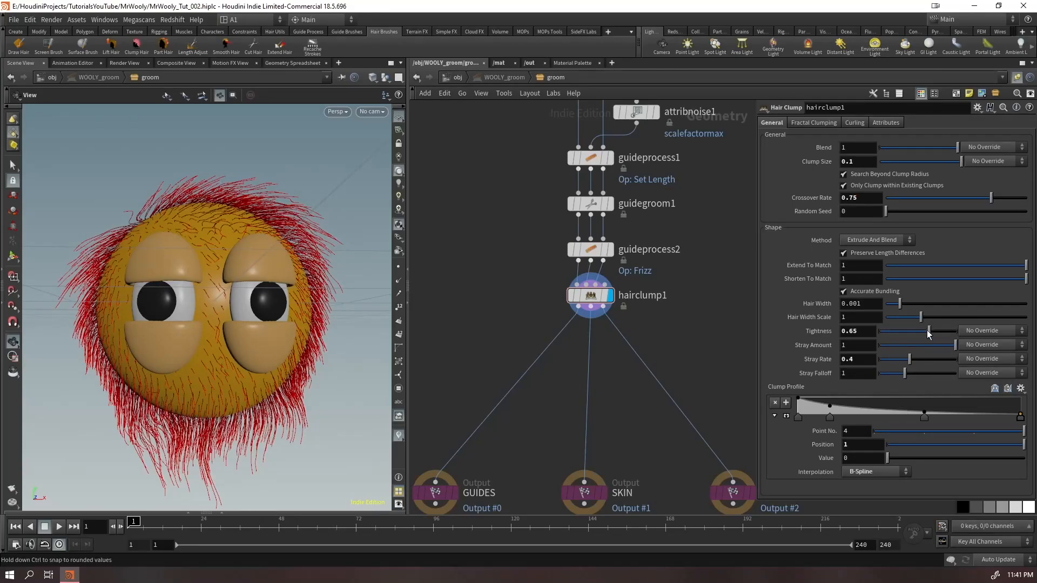
pyautogui.moveTo(927, 333)
pyautogui.mouseDown()
pyautogui.moveTo(945, 334)
pyautogui.moveTo(929, 333)
pyautogui.mouseUp()
# Enable curling on hairclump1 and set its amplitude to 0.05
pyautogui.click(852, 123)
pyautogui.click(841, 137)
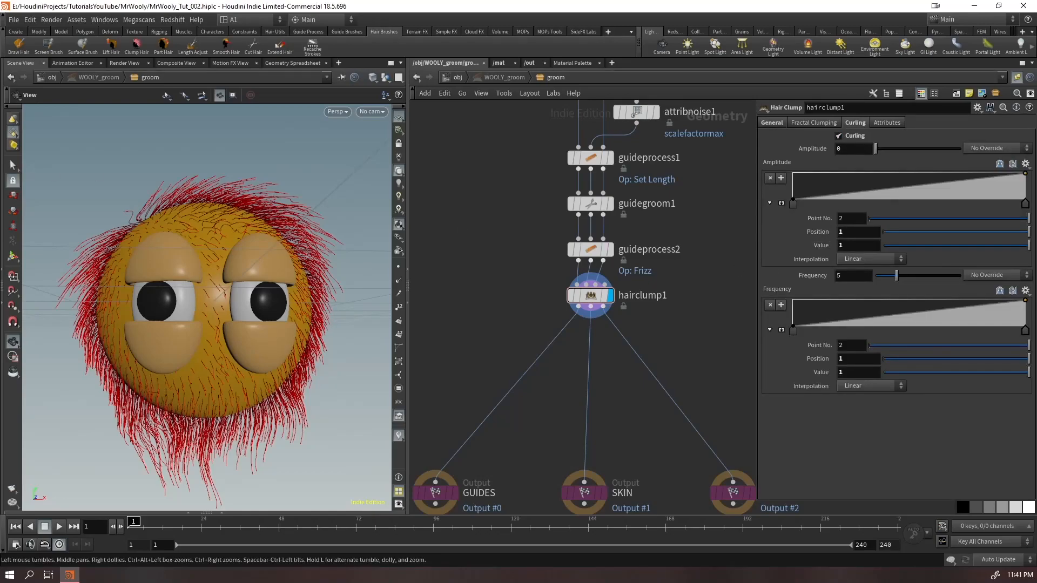
pyautogui.moveTo(861, 152); pyautogui.dragTo(746, 193)
pyautogui.write('0.05')
pyautogui.press('Return')
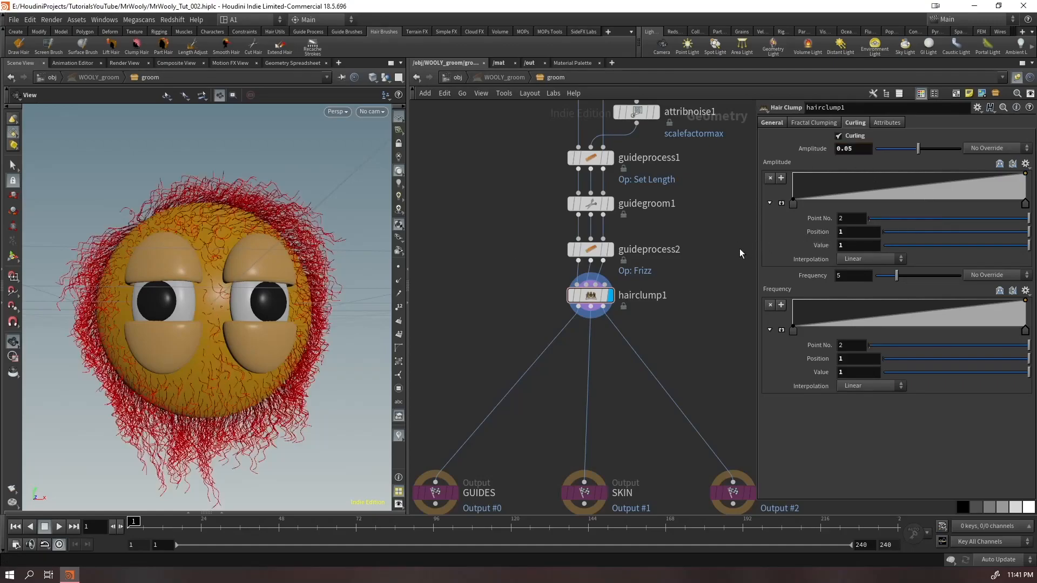
# Examine the curled guides up close on the skin around and between the eyes
pyautogui.moveTo(225, 245); pyautogui.dragTo(234, 278)
pyautogui.moveTo(234, 277); pyautogui.dragTo(167, 186, button='right')
pyautogui.moveTo(167, 185); pyautogui.dragTo(153, 197)
pyautogui.moveTo(153, 197); pyautogui.dragTo(173, 266, button='right')
pyautogui.moveTo(173, 267); pyautogui.dragTo(220, 249)
pyautogui.moveTo(224, 316); pyautogui.dragTo(373, 345)
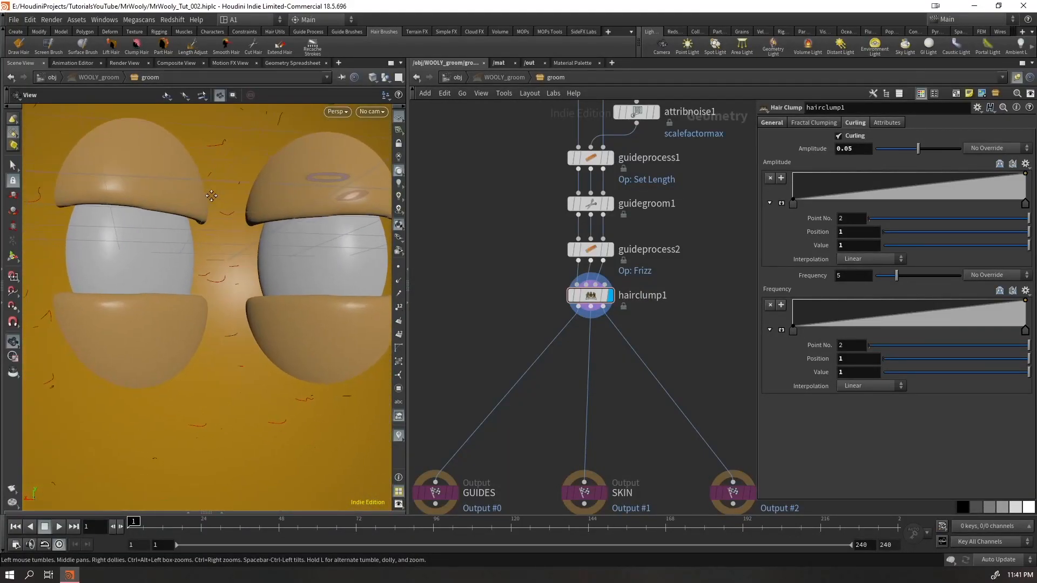
pyautogui.moveTo(238, 254); pyautogui.dragTo(220, 266)
pyautogui.moveTo(220, 266)
pyautogui.mouseDown(button='right')
pyautogui.moveTo(192, 287)
pyautogui.moveTo(227, 271)
pyautogui.mouseUp(button='right')
pyautogui.moveTo(226, 271); pyautogui.dragTo(269, 322)
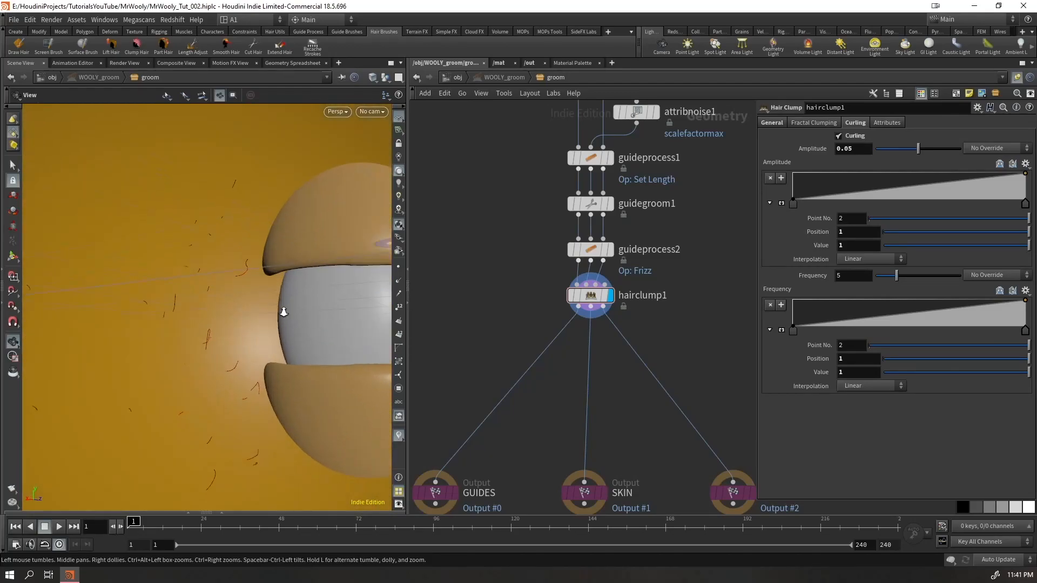
pyautogui.moveTo(269, 321); pyautogui.dragTo(178, 313, button='right')
# Set hairclump1's clump size to 0.008 and check the curled guides over the whole character
pyautogui.click(770, 123)
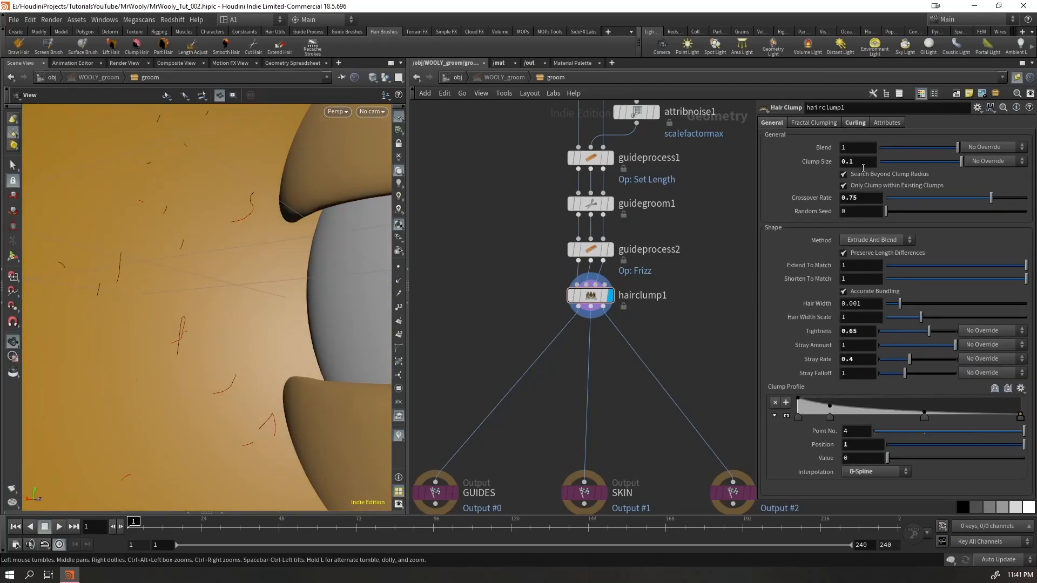
pyautogui.write('08')
pyautogui.press('Return')
pyautogui.click(858, 163)
pyautogui.press('BackSpace')
pyautogui.write('08')
pyautogui.press('Return')
pyautogui.scroll(-10, 194, 310)
pyautogui.moveTo(195, 310); pyautogui.dragTo(341, 230)
pyautogui.moveTo(340, 230); pyautogui.dragTo(234, 284, button='middle')
pyautogui.scroll(-5, 235, 284)
pyautogui.moveTo(258, 281); pyautogui.dragTo(212, 285)
pyautogui.moveTo(277, 259); pyautogui.dragTo(177, 280, button='middle')
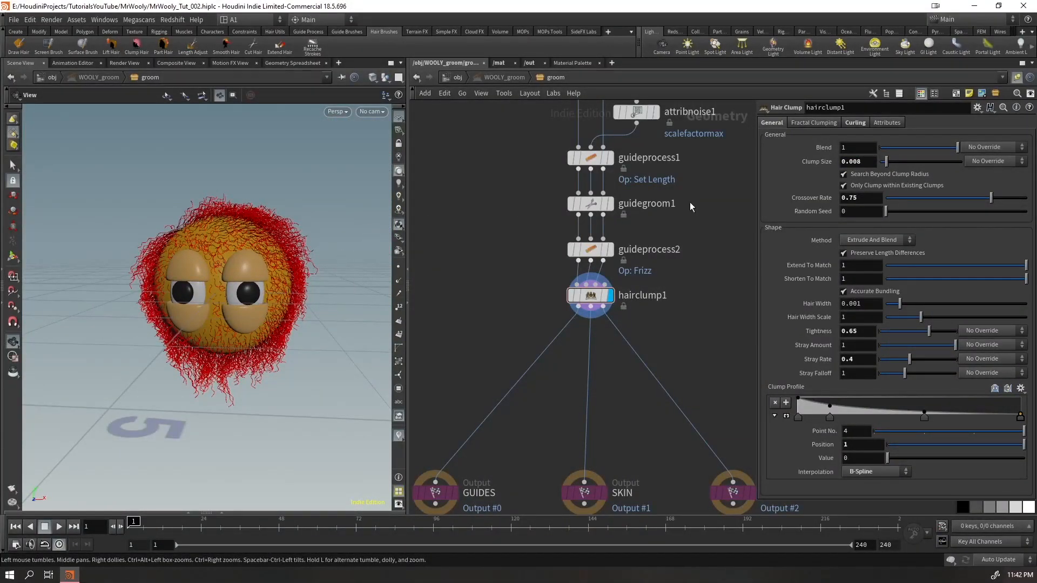
# Try moving the start point of hairclump1's curling amplitude ramp inward, checking how the guides curl near their tips
pyautogui.click(853, 124)
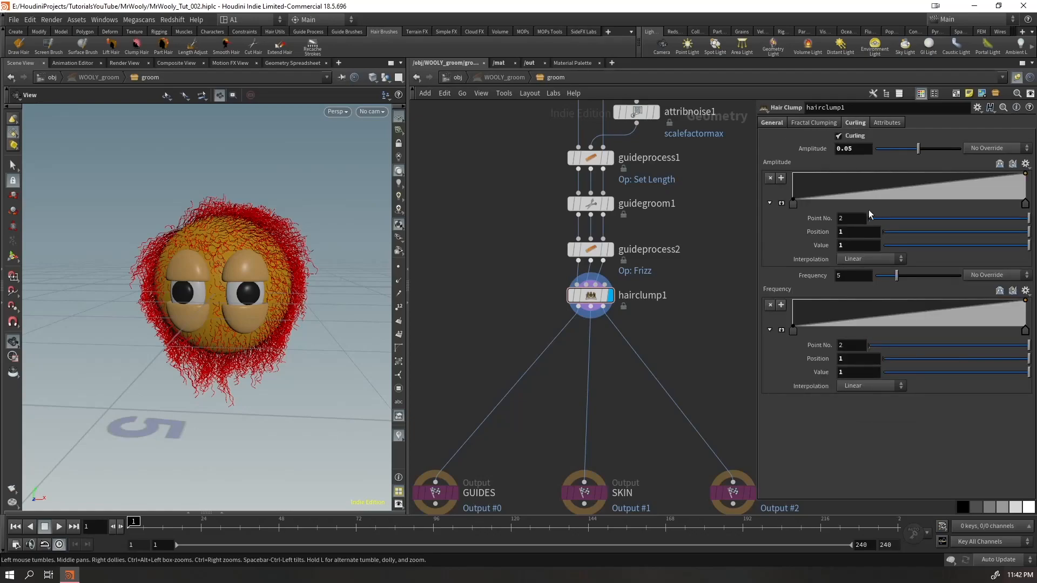
pyautogui.moveTo(791, 204); pyautogui.dragTo(891, 213)
pyautogui.moveTo(166, 253); pyautogui.dragTo(213, 266)
pyautogui.moveTo(214, 266); pyautogui.dragTo(172, 275, button='right')
pyautogui.moveTo(171, 275); pyautogui.dragTo(180, 296)
pyautogui.moveTo(180, 296); pyautogui.dragTo(119, 336, button='right')
pyautogui.moveTo(119, 336); pyautogui.dragTo(349, 280, button='middle')
pyautogui.moveTo(349, 280); pyautogui.dragTo(167, 274)
pyautogui.moveTo(167, 274); pyautogui.dragTo(265, 412, button='middle')
# Try the curling amplitude ramp's start point at position 0.37907 with the amplitude raised to 0.1
pyautogui.moveTo(893, 202); pyautogui.dragTo(854, 229)
pyautogui.click(998, 195)
pyautogui.moveTo(998, 205); pyautogui.dragTo(881, 204)
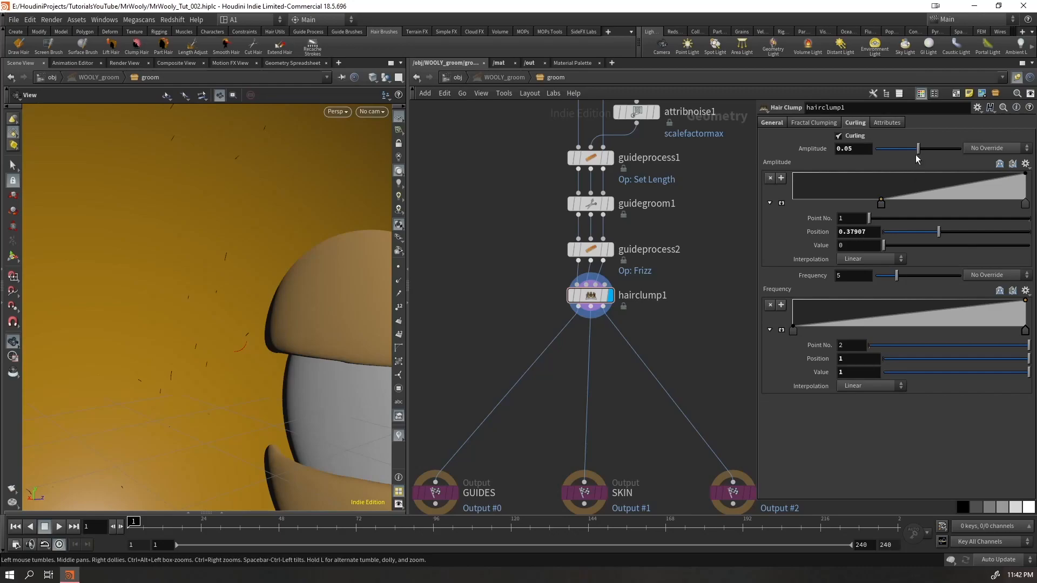
pyautogui.moveTo(919, 148); pyautogui.dragTo(975, 151)
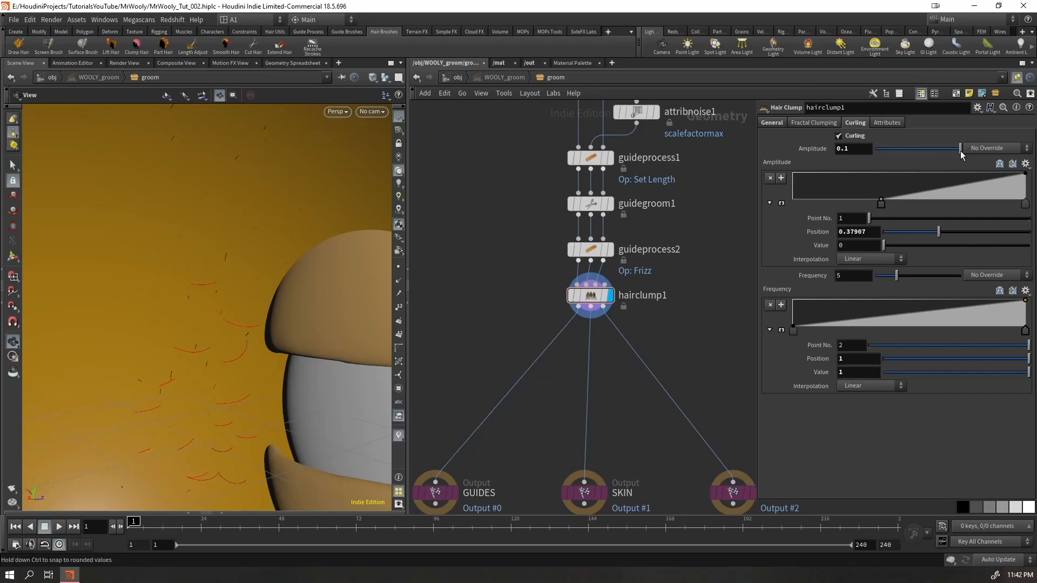
# Replace the start point of the curling amplitude ramp with one at position 0.355814 and value 0
pyautogui.moveTo(881, 204); pyautogui.dragTo(803, 196)
pyautogui.scroll(5, 214, 328)
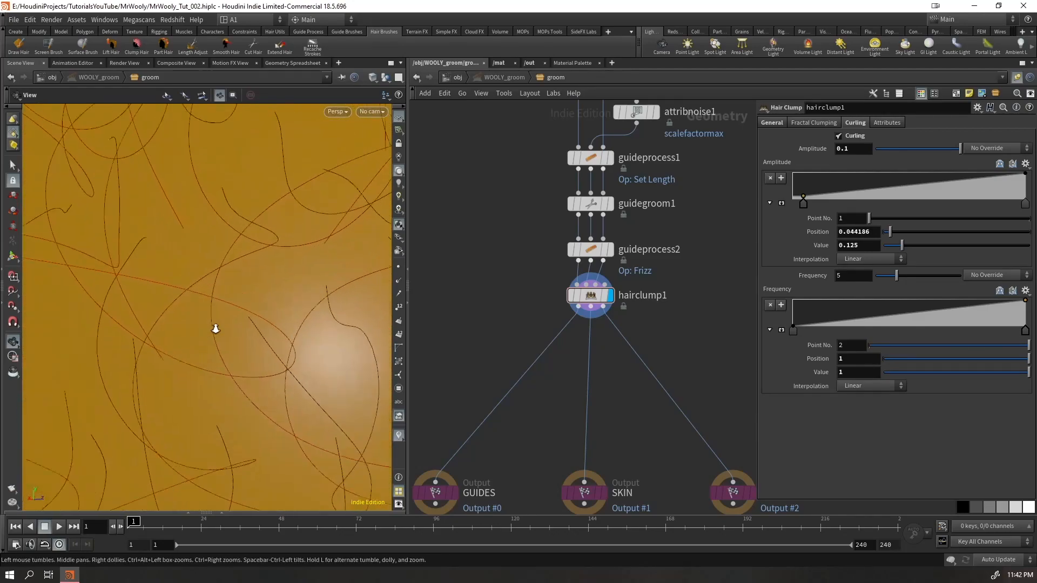
pyautogui.scroll(-5, 111, 220)
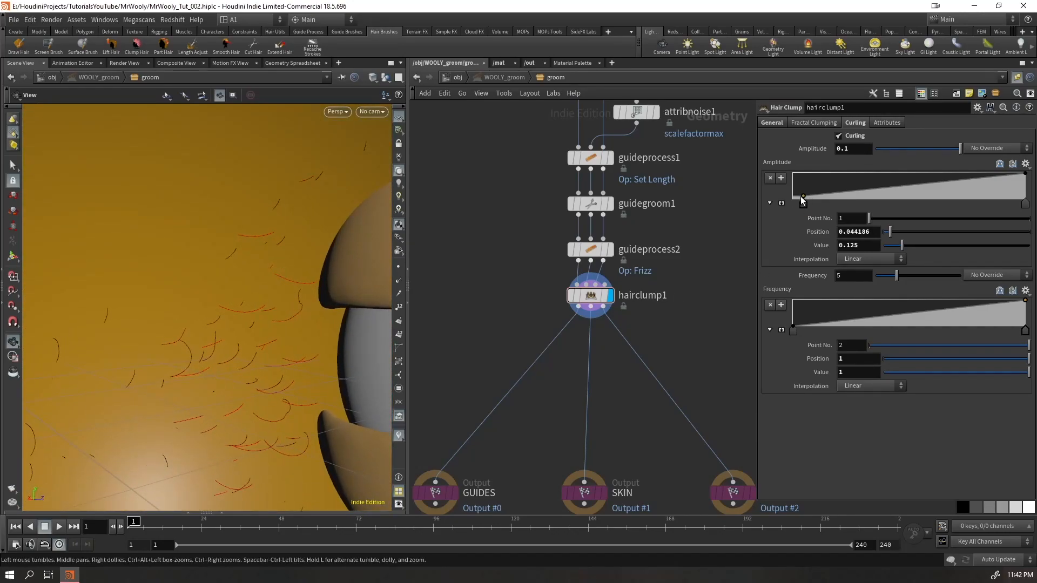
pyautogui.keyDown('ctrl'); pyautogui.click(803, 197); pyautogui.keyUp('ctrl')
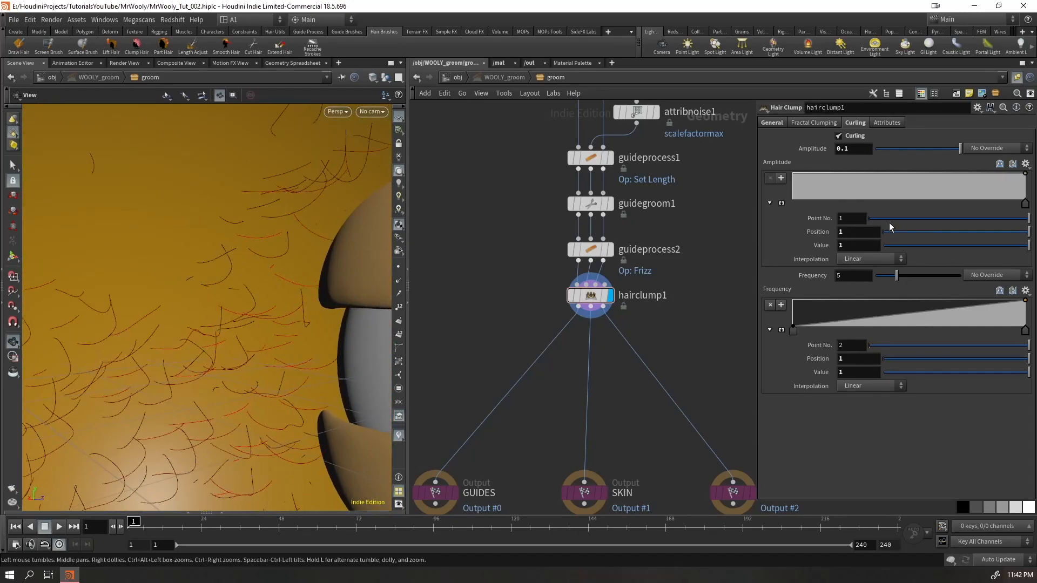
pyautogui.click(916, 196)
pyautogui.moveTo(917, 201); pyautogui.dragTo(875, 209)
# Try a curling amplitude of 0.4 on hairclump1 and inspect the guides around the whole head
pyautogui.moveTo(851, 147); pyautogui.dragTo(901, 147, button='middle')
pyautogui.scroll(-5, 216, 259)
pyautogui.moveTo(216, 259); pyautogui.dragTo(183, 292)
pyautogui.scroll(-8, 145, 263)
pyautogui.moveTo(843, 153); pyautogui.dragTo(768, 131, button='middle')
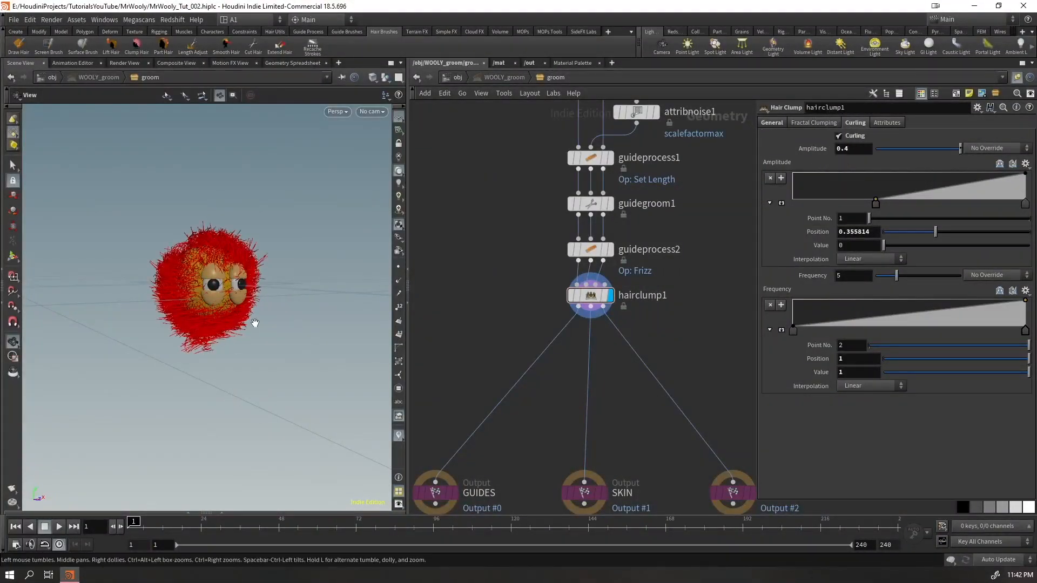
pyautogui.moveTo(247, 331); pyautogui.dragTo(391, 197, button='right')
pyautogui.moveTo(391, 197); pyautogui.dragTo(224, 348)
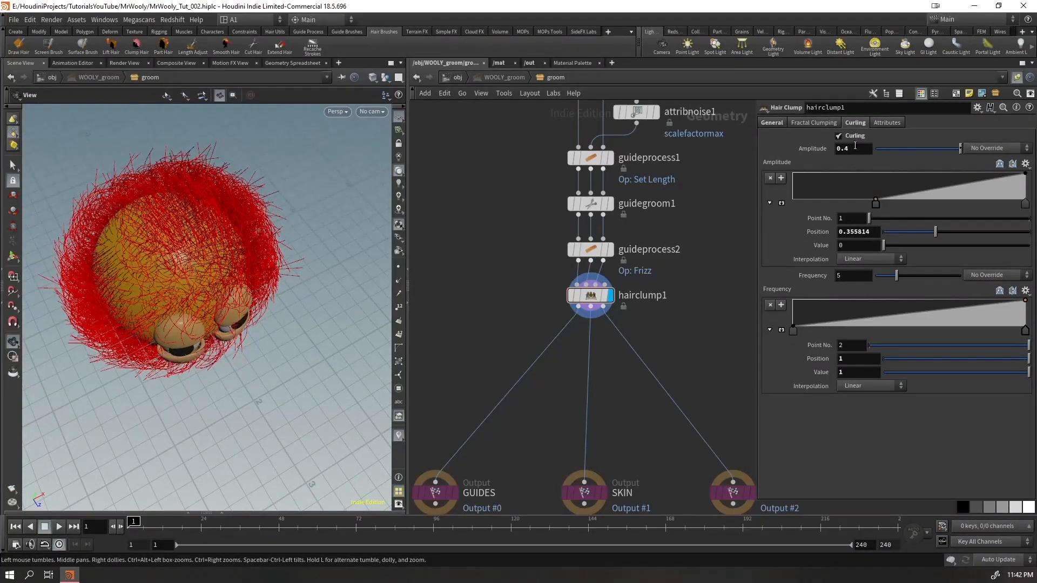
# Reduce hairclump1's curling amplitude to 0.0153 for subtle curls, checking the guides from above and from the front
pyautogui.moveTo(855, 147); pyautogui.dragTo(793, 164)
pyautogui.write('0.1')
pyautogui.press('Return')
pyautogui.moveTo(941, 150); pyautogui.dragTo(887, 157)
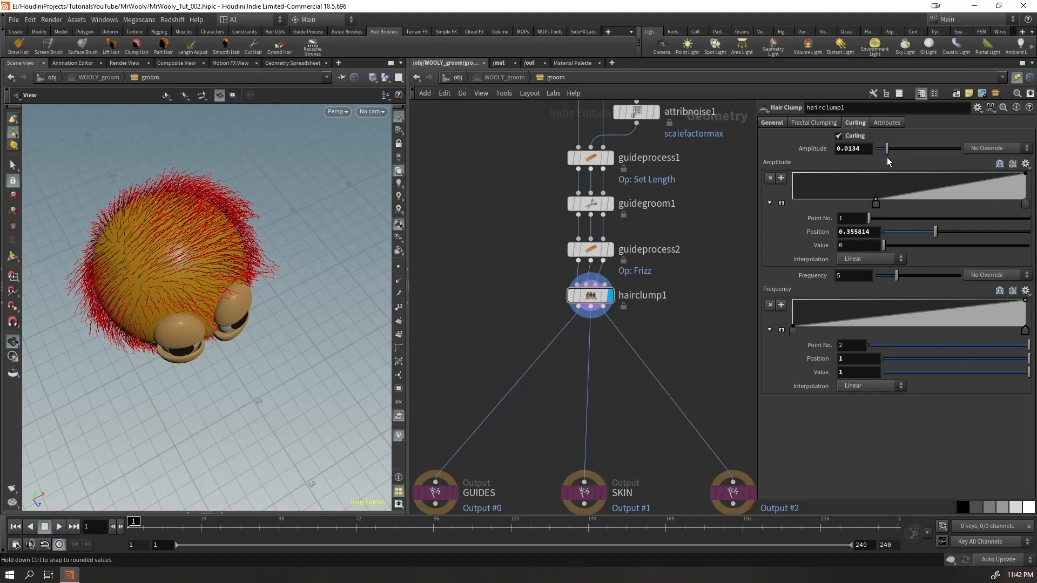
pyautogui.moveTo(260, 281); pyautogui.dragTo(233, 205)
pyautogui.moveTo(203, 397); pyautogui.dragTo(184, 308)
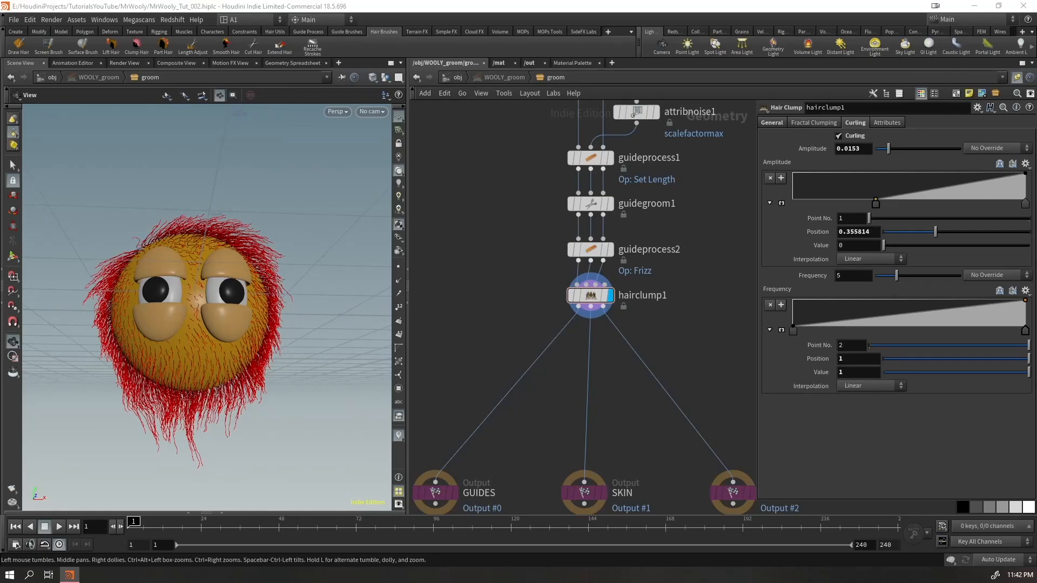
# Set the Frizz frequency of guideprocess2 to 25 and check the guides on the head
pyautogui.click(590, 249)
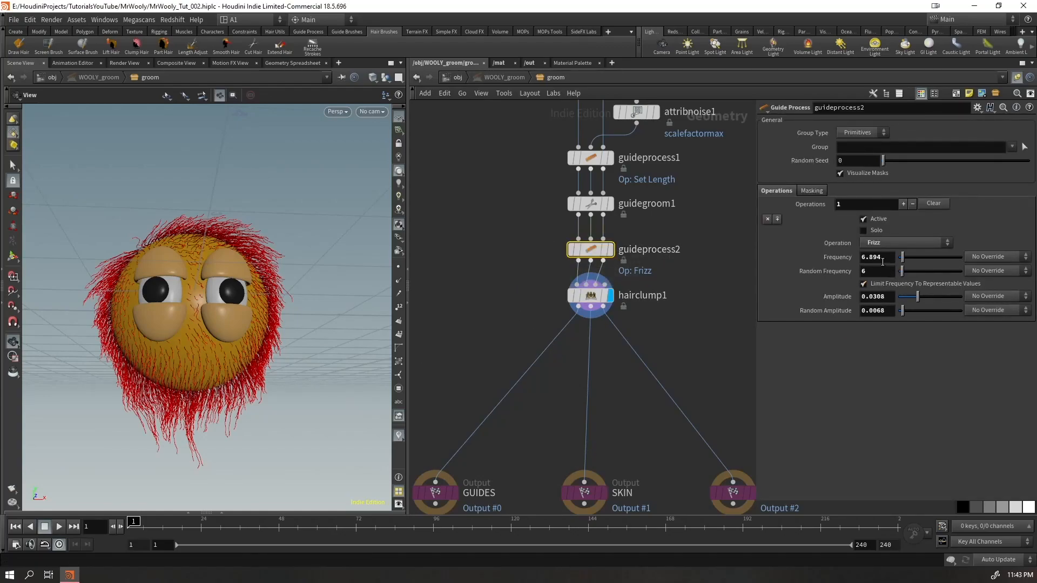
pyautogui.moveTo(870, 262); pyautogui.dragTo(678, 300)
pyautogui.write('25')
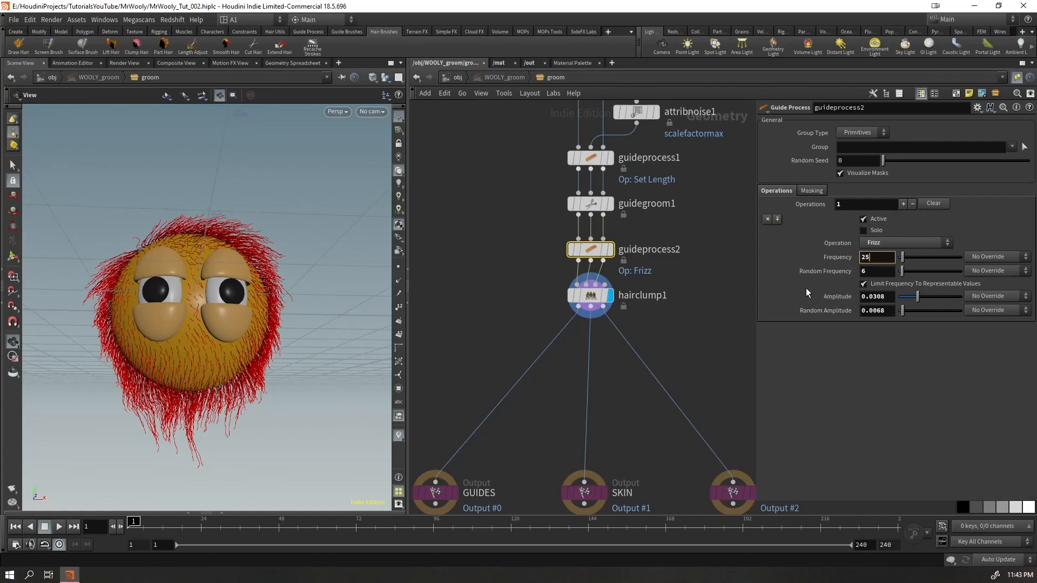
pyautogui.press('Return')
pyautogui.moveTo(231, 263); pyautogui.dragTo(233, 296)
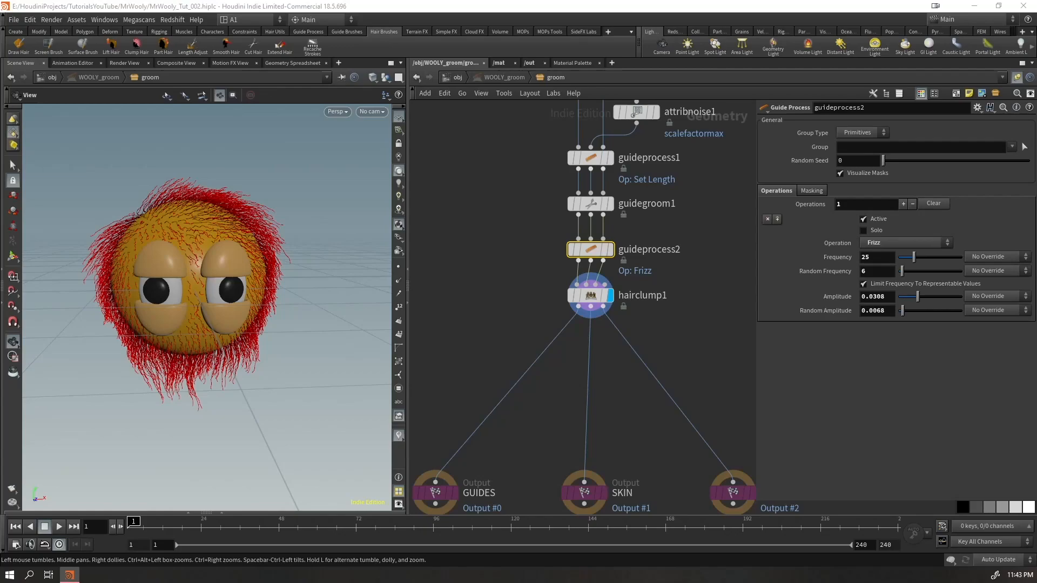
# Set guideprocess2's Frizz random frequency to 45, amplitude to 0.0752 and random amplitude to 0.0145
pyautogui.moveTo(875, 259); pyautogui.dragTo(845, 268)
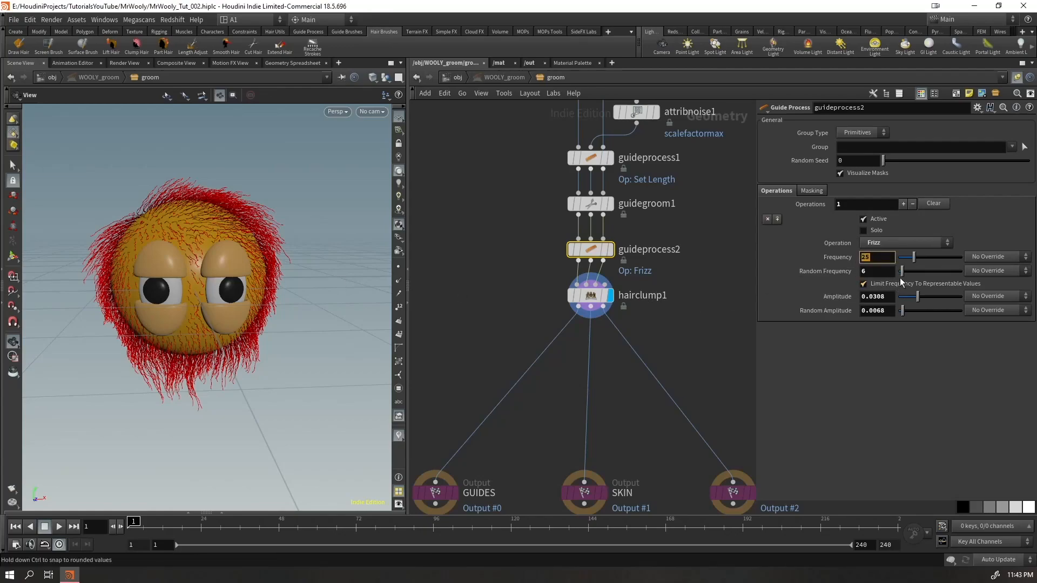
pyautogui.press('Tab')
pyautogui.write('45')
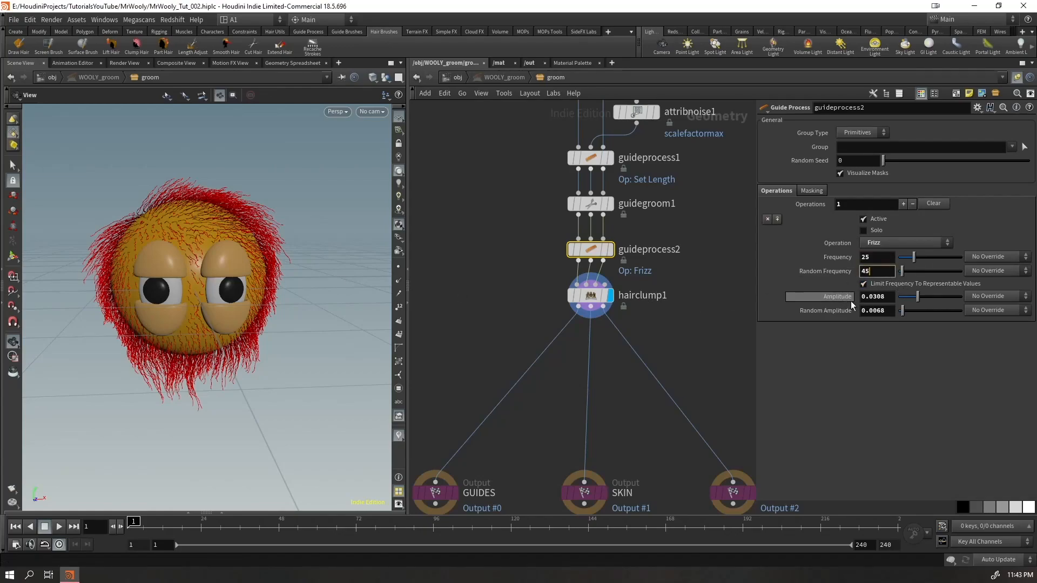
pyautogui.press('Return')
pyautogui.moveTo(283, 313); pyautogui.dragTo(280, 261, button='right')
pyautogui.moveTo(917, 297)
pyautogui.mouseDown()
pyautogui.moveTo(951, 296)
pyautogui.moveTo(907, 312)
pyautogui.mouseUp()
pyautogui.scroll(-5, 212, 274)
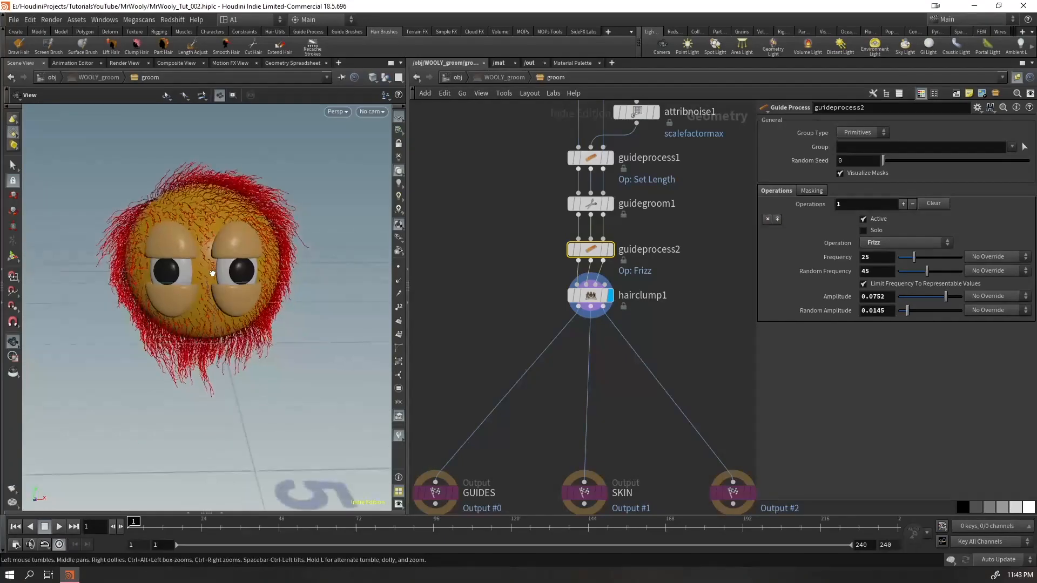
# Check the guides with guidegroom1's screen brush active and look closely at the strands around the eyes
pyautogui.click(589, 204)
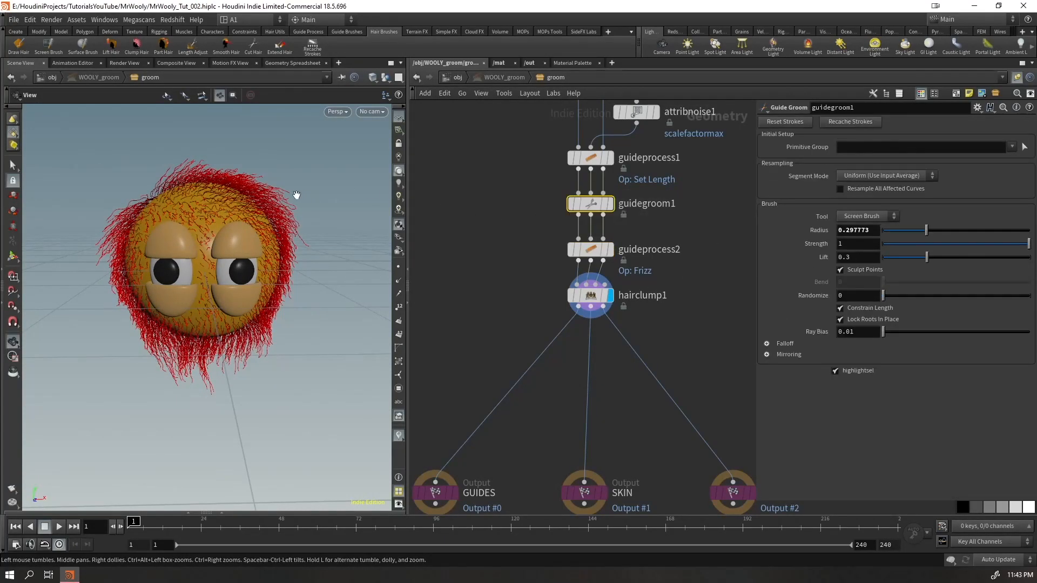
pyautogui.press('Return')
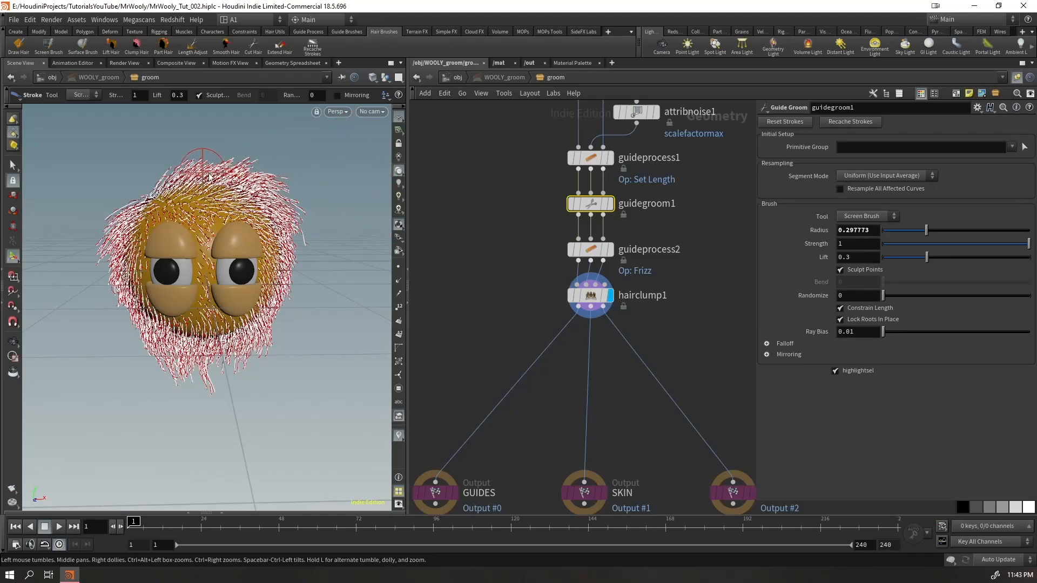
pyautogui.moveTo(314, 161)
pyautogui.keyDown('alt'); pyautogui.mouseDown()
pyautogui.moveTo(175, 242)
pyautogui.moveTo(281, 234)
pyautogui.mouseUp(); pyautogui.keyUp('alt')
pyautogui.keyDown('alt'); pyautogui.moveTo(281, 233); pyautogui.dragTo(204, 262, button='right'); pyautogui.keyUp('alt')
pyautogui.moveTo(204, 262); pyautogui.dragTo(263, 291)
# Lower hairclump1's curling amplitude to 0.0076 and move the amplitude ramp's start point to position 0.402326
pyautogui.click(591, 295)
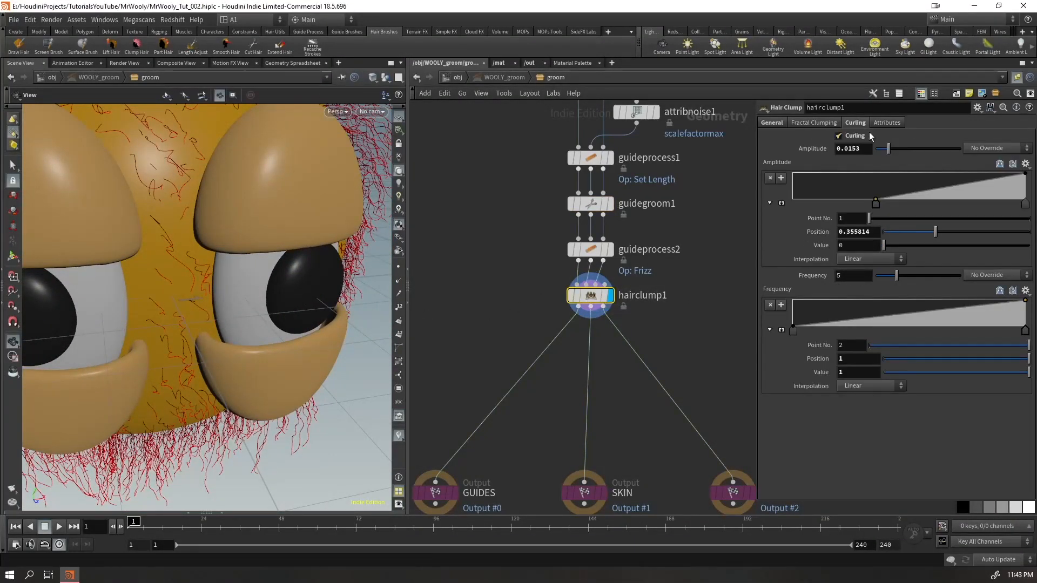
pyautogui.moveTo(877, 146); pyautogui.dragTo(882, 148)
pyautogui.moveTo(876, 204)
pyautogui.mouseDown()
pyautogui.moveTo(1009, 208)
pyautogui.moveTo(940, 223)
pyautogui.moveTo(886, 212)
pyautogui.mouseUp()
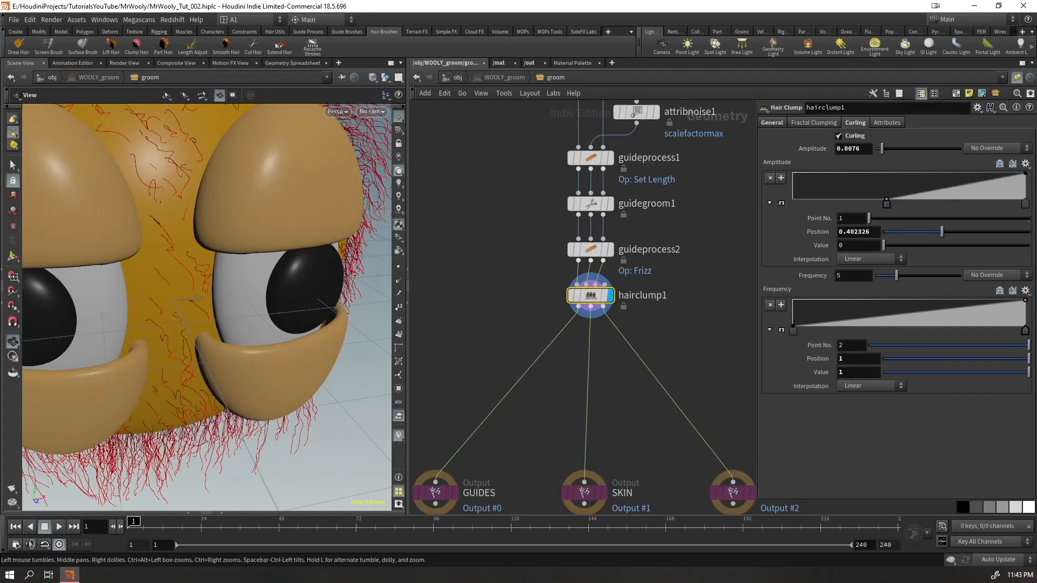
# Display the generated hair of WOOLY_hairgen at object level and check the fur around the head
pyautogui.click(453, 77)
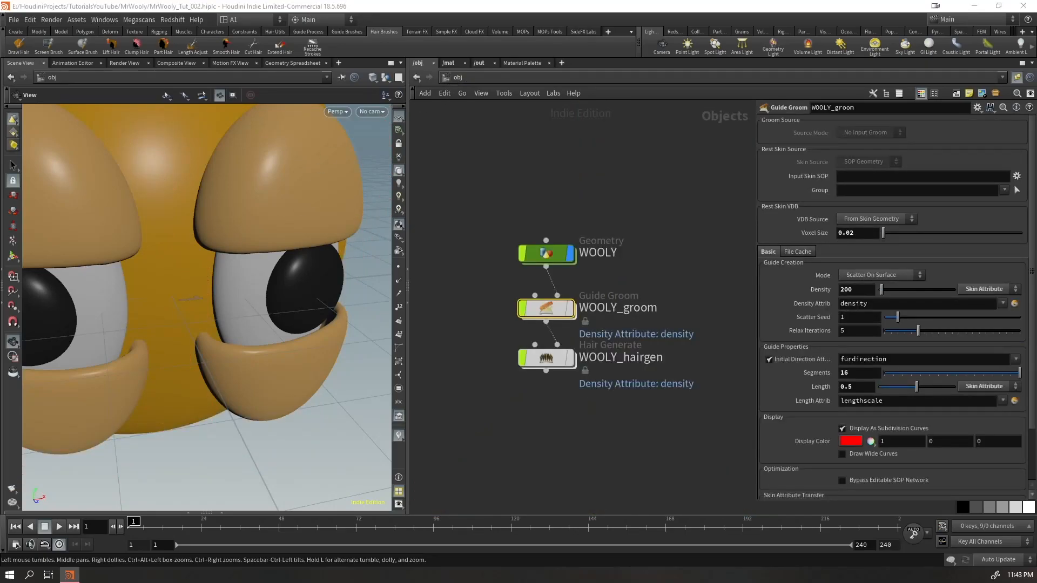
pyautogui.click(570, 359)
pyautogui.click(550, 359)
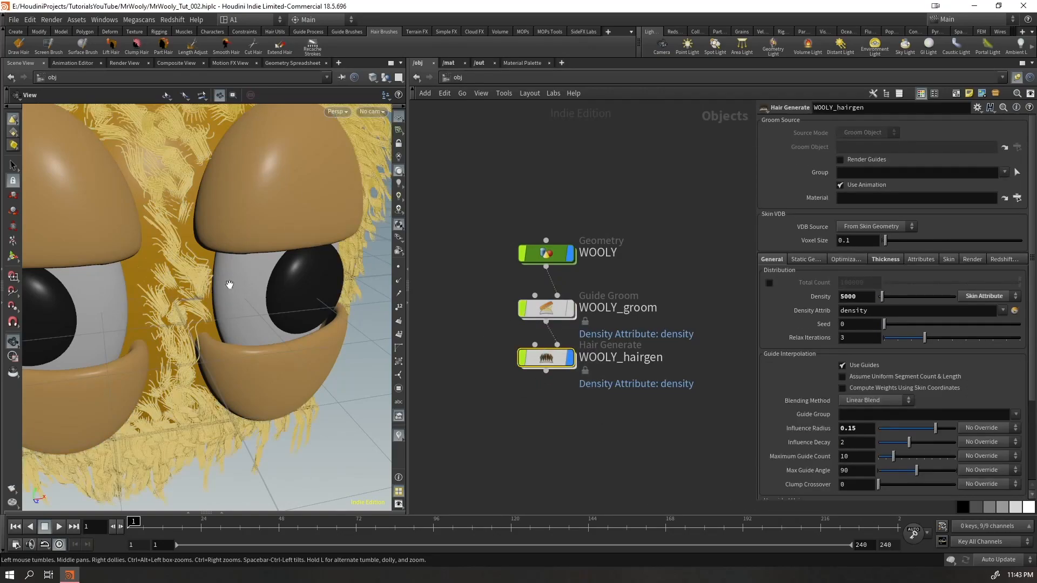
pyautogui.moveTo(247, 294); pyautogui.dragTo(129, 270, button='right')
pyautogui.moveTo(129, 270); pyautogui.dragTo(162, 238)
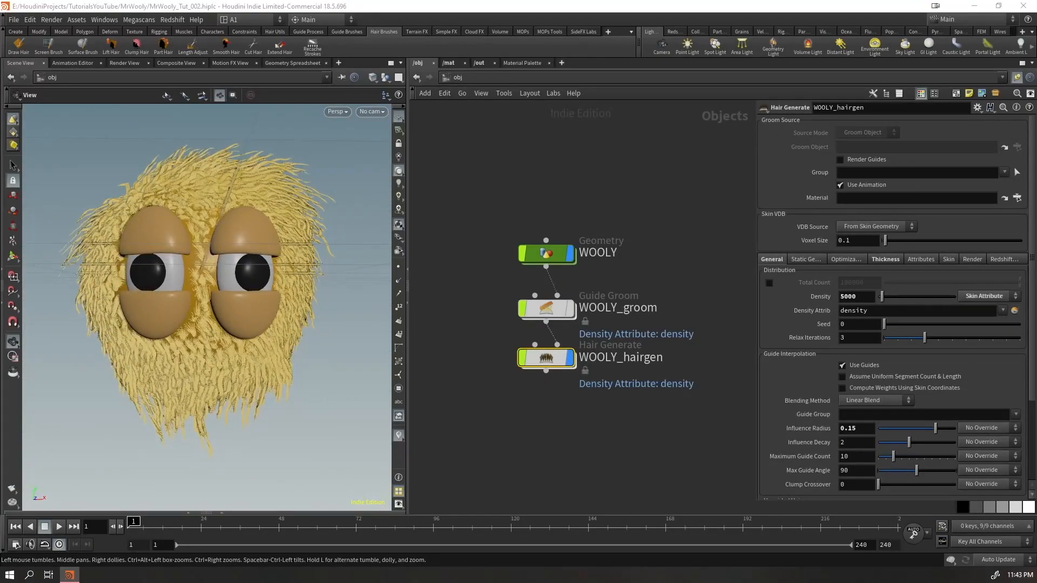
pyautogui.moveTo(169, 368); pyautogui.dragTo(378, 345)
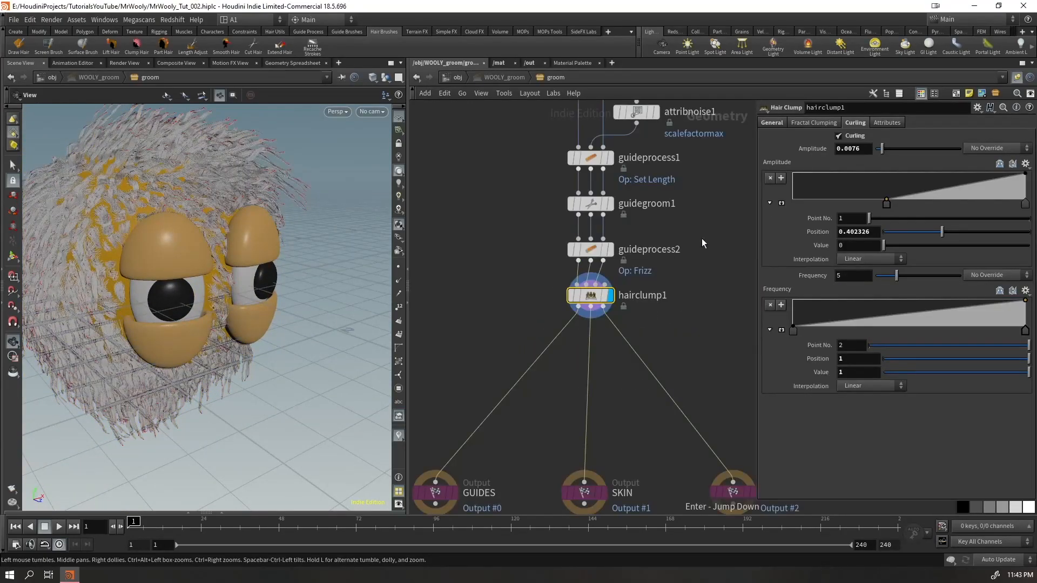
# Try a clump size of 0.2 on hairclump1 and check the clumped fur from the front
pyautogui.click(772, 123)
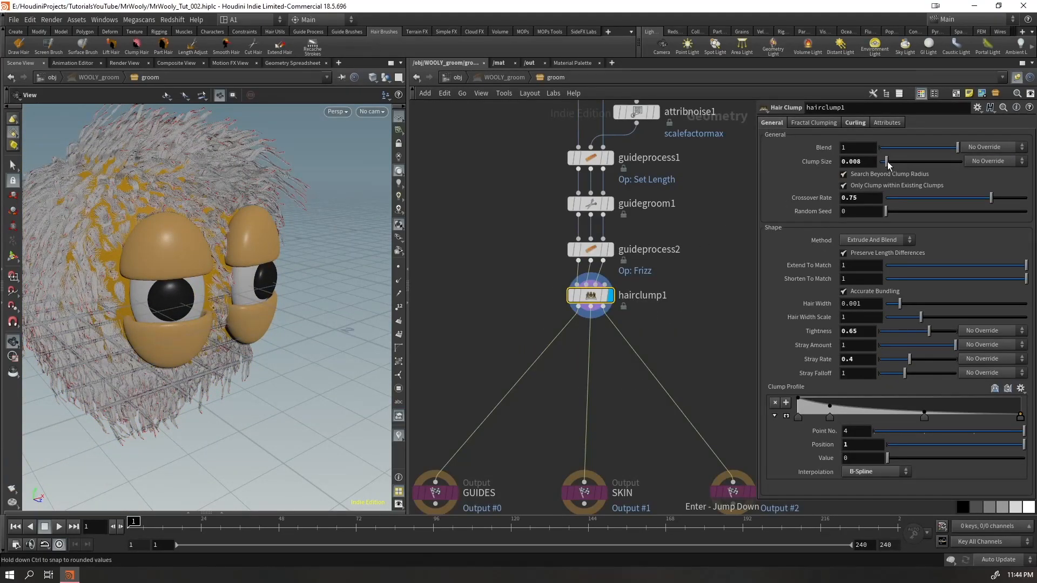
pyautogui.moveTo(893, 164); pyautogui.dragTo(962, 163)
pyautogui.middleClick(857, 162)
pyautogui.moveTo(856, 161); pyautogui.dragTo(869, 160, button='middle')
pyautogui.moveTo(230, 265); pyautogui.dragTo(178, 246)
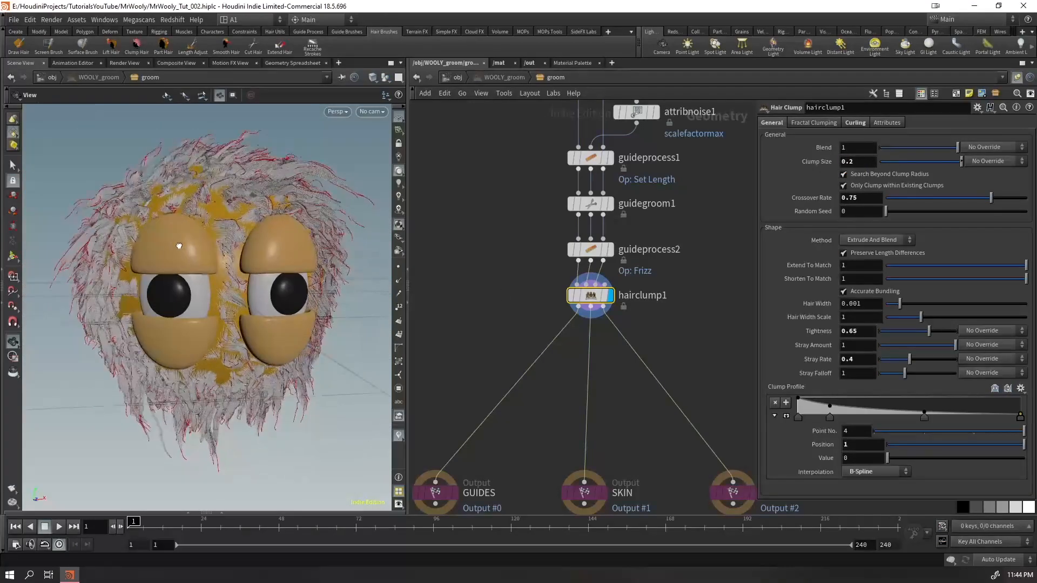
# Set hairclump1's clump size to 0.05, tightness to 0.716 and random seed to 7.04
pyautogui.write('0.05')
pyautogui.press('Return')
pyautogui.moveTo(232, 254); pyautogui.dragTo(274, 230)
pyautogui.scroll(10, 290, 254)
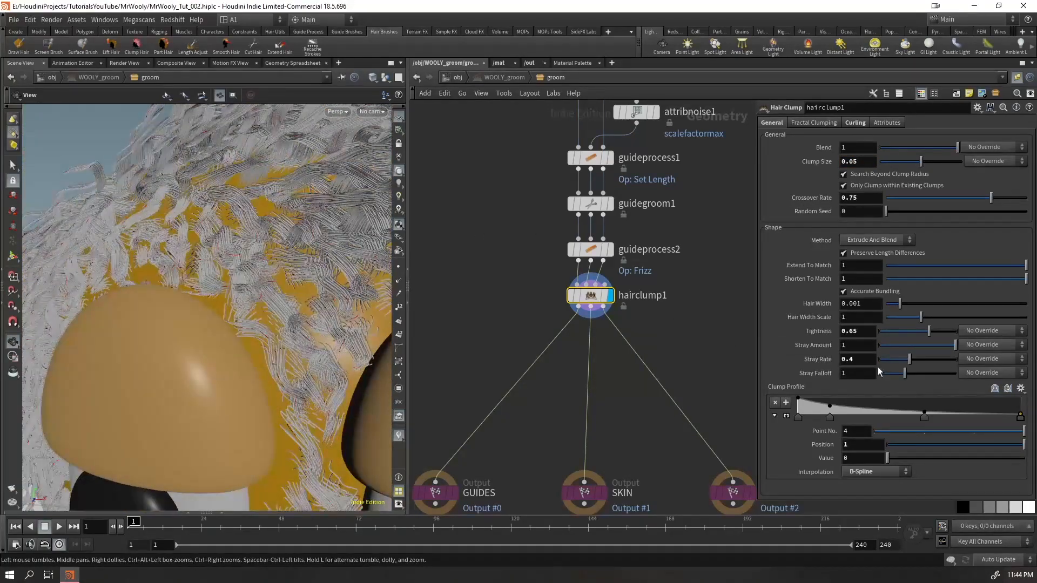
pyautogui.moveTo(931, 330)
pyautogui.mouseDown()
pyautogui.moveTo(899, 333)
pyautogui.moveTo(985, 333)
pyautogui.moveTo(934, 335)
pyautogui.mouseUp()
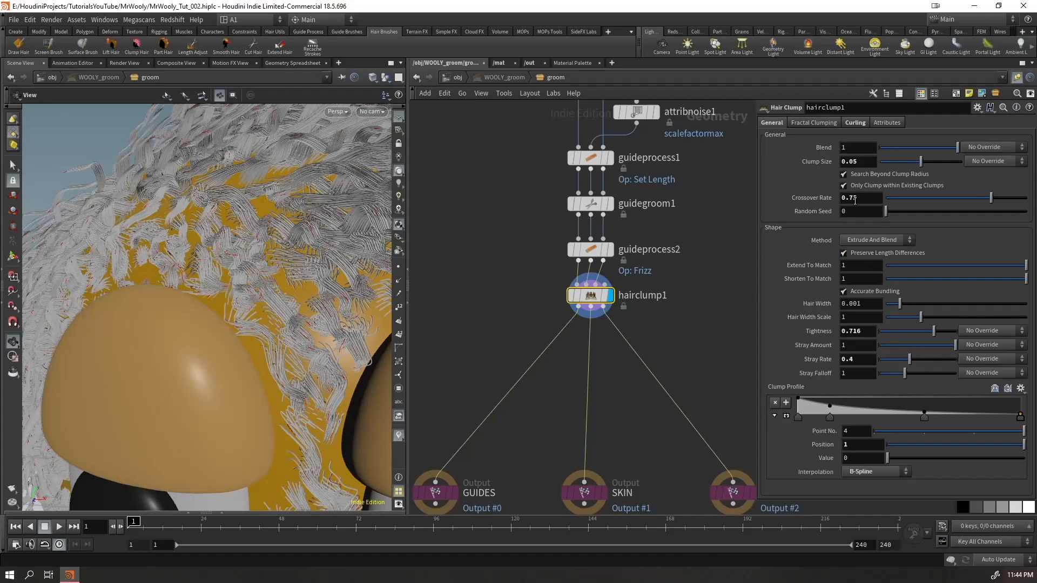
pyautogui.moveTo(896, 212); pyautogui.dragTo(984, 226)
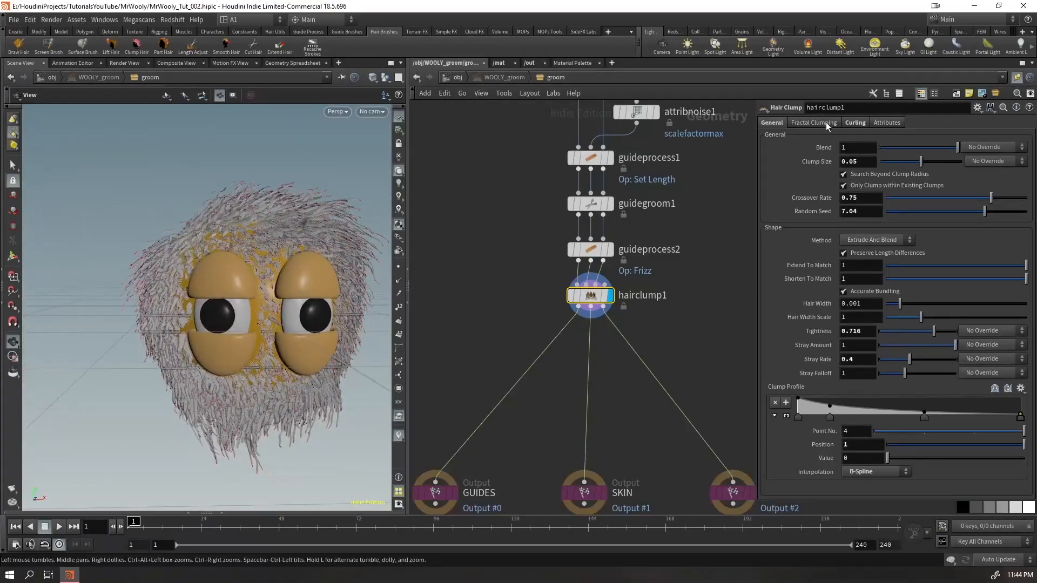
# Set hairclump1's curling amplitude to 0.0153
pyautogui.click(825, 124)
pyautogui.click(855, 122)
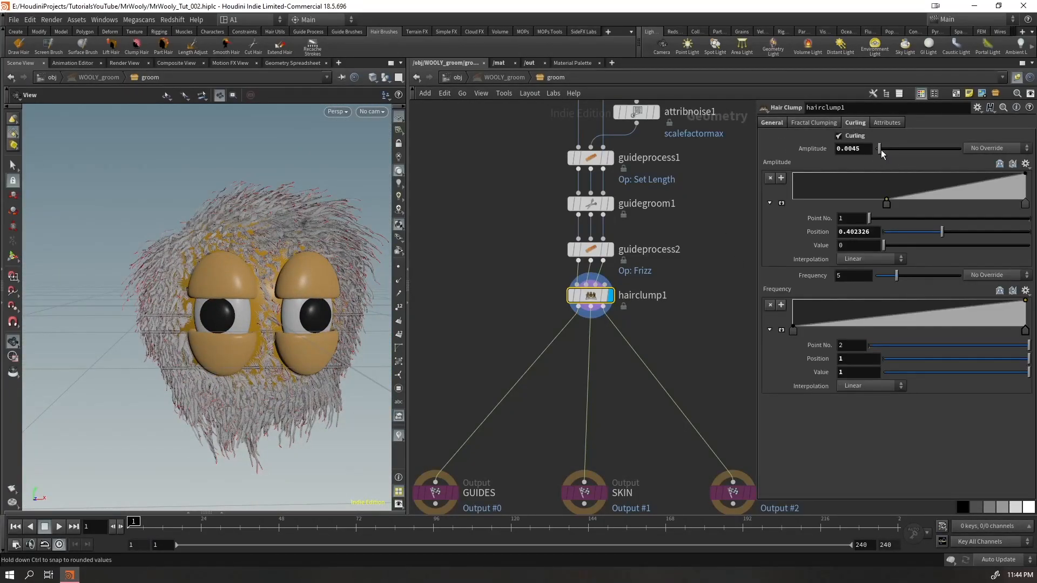
pyautogui.moveTo(898, 154); pyautogui.dragTo(894, 155)
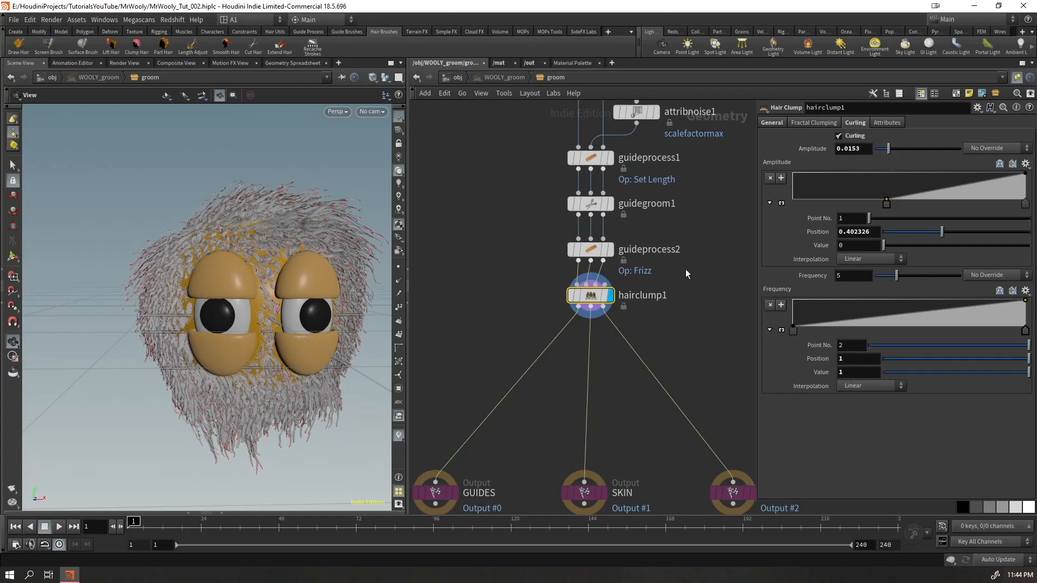
# Set guideprocess2's Frizz frequency to 26.5 and inspect the strands between the eyes up close
pyautogui.click(598, 250)
pyautogui.moveTo(913, 256)
pyautogui.mouseDown()
pyautogui.moveTo(932, 255)
pyautogui.moveTo(915, 258)
pyautogui.mouseUp()
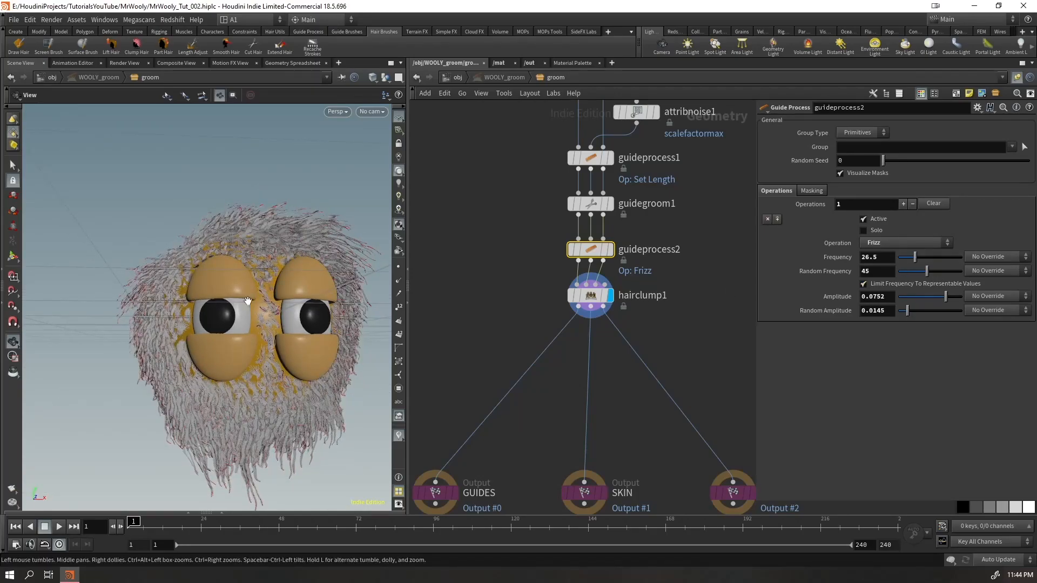
pyautogui.scroll(6, 211, 279)
pyautogui.moveTo(211, 280)
pyautogui.mouseDown()
pyautogui.moveTo(212, 295)
pyautogui.moveTo(209, 261)
pyautogui.moveTo(206, 270)
pyautogui.mouseUp()
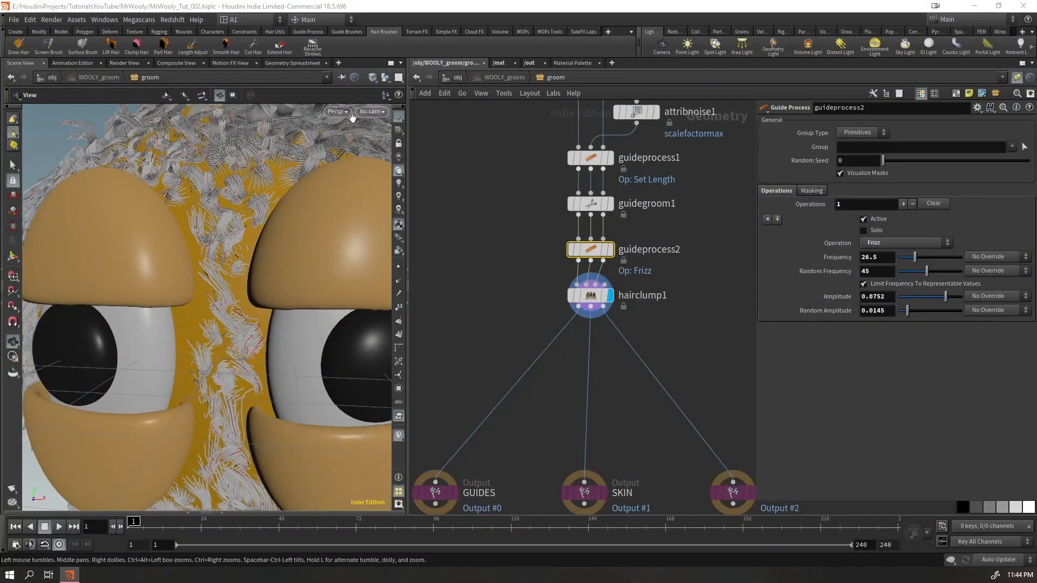
# Increase the hair density of WOOLY_hairgen to 10000 and check the fuller fur from the front
pyautogui.click(446, 77)
pyautogui.moveTo(592, 457); pyautogui.dragTo(518, 343)
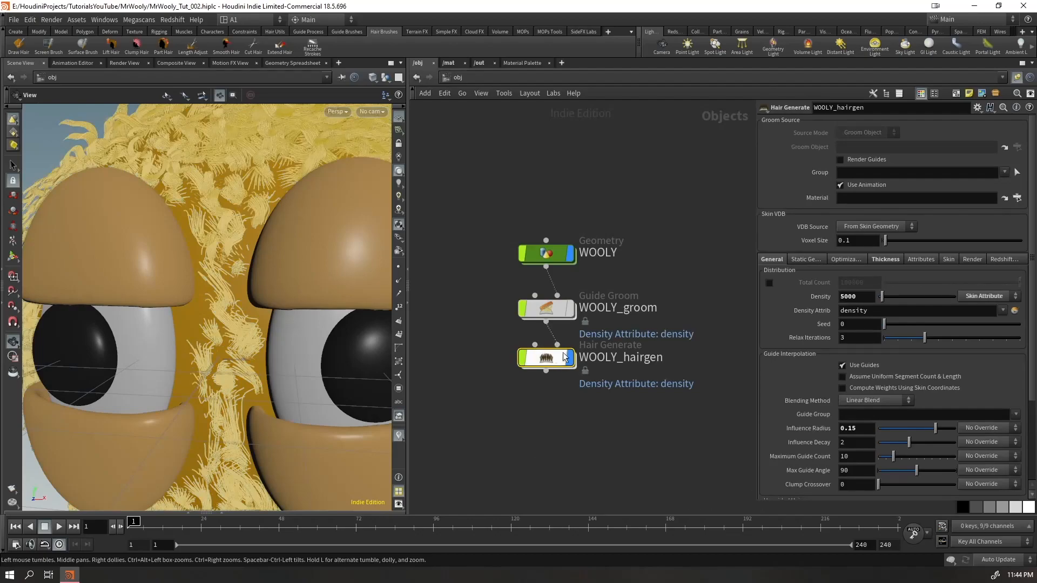
pyautogui.click(842, 296)
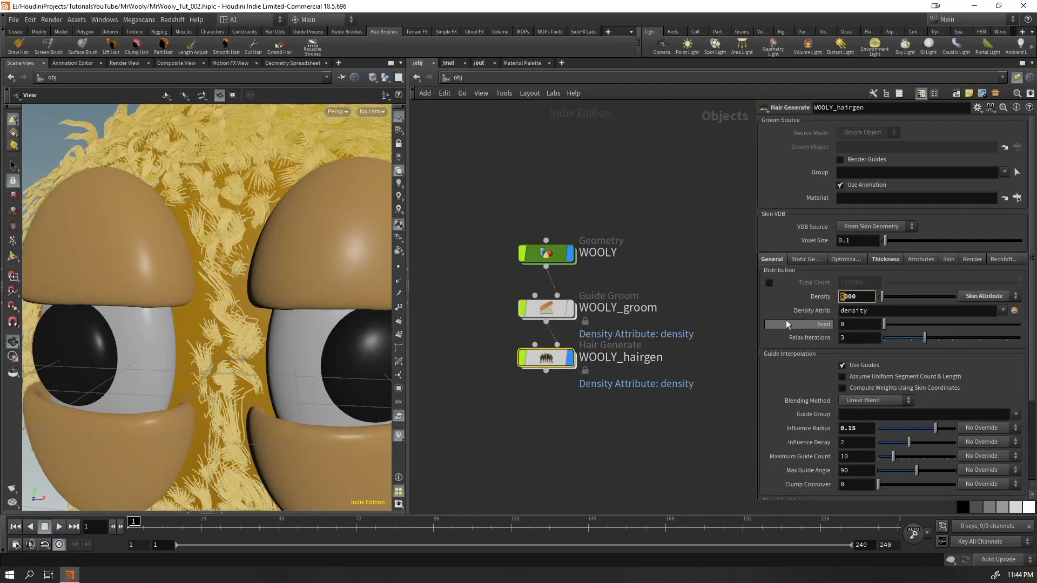
pyautogui.write('0')
pyautogui.press('Return')
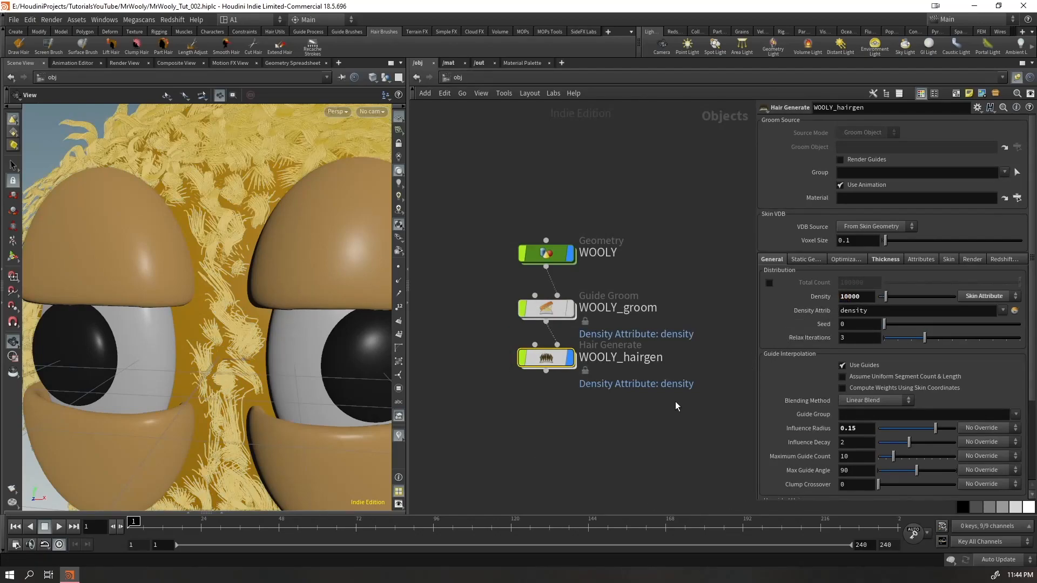
pyautogui.moveTo(234, 285); pyautogui.dragTo(172, 292, button='right')
pyautogui.moveTo(172, 291); pyautogui.dragTo(189, 304)
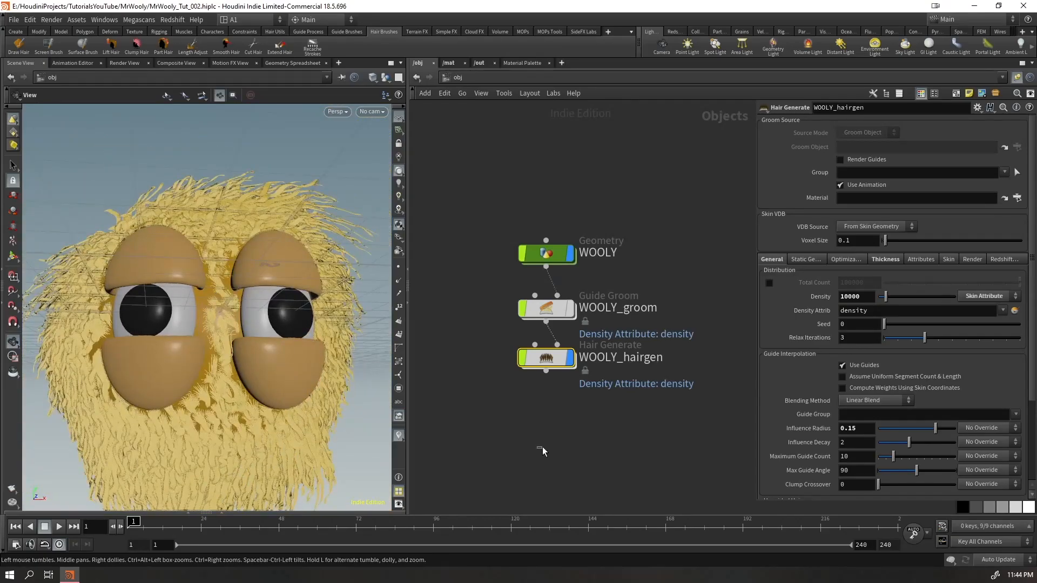
# Set the guide influence radius of WOOLY_hairgen to 0.3 and inspect the hair between the eyes
pyautogui.click(542, 452)
pyautogui.click(859, 429)
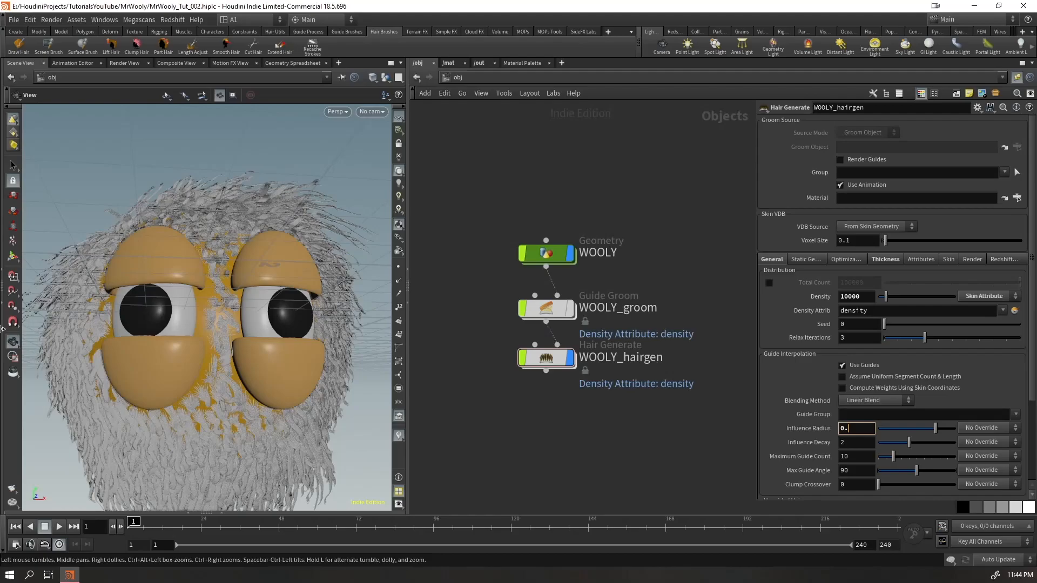
pyautogui.write('3')
pyautogui.press('Return')
pyautogui.moveTo(244, 358); pyautogui.dragTo(209, 323)
pyautogui.moveTo(209, 323); pyautogui.dragTo(199, 309, button='right')
pyautogui.moveTo(201, 309)
pyautogui.mouseDown()
pyautogui.moveTo(206, 336)
pyautogui.moveTo(215, 296)
pyautogui.mouseUp()
pyautogui.moveTo(215, 296); pyautogui.dragTo(379, 223, button='right')
pyautogui.moveTo(256, 300); pyautogui.dragTo(257, 265)
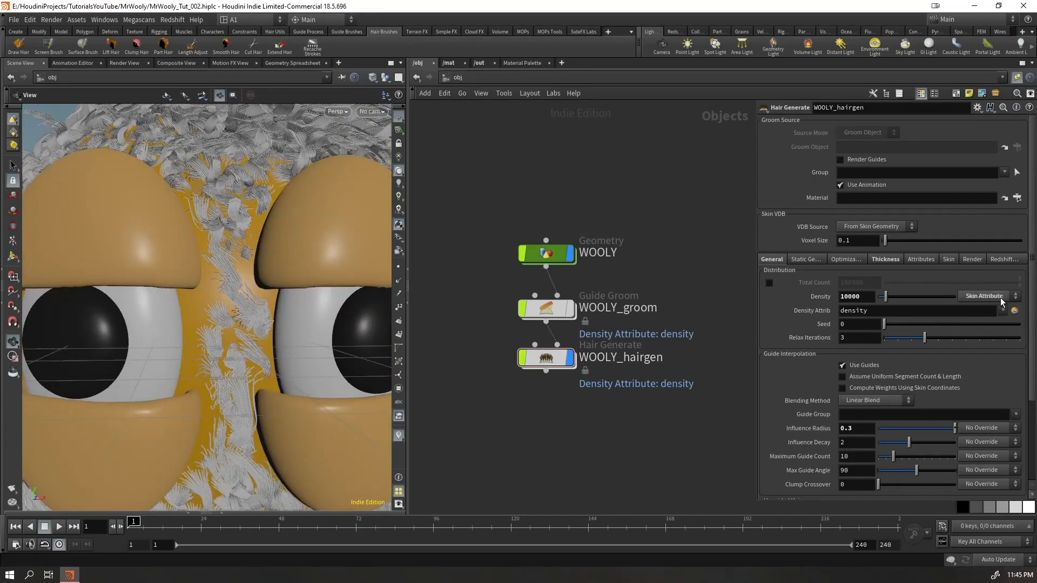
# Turn on the density visualizer and examine the hair coverage on the skin between the eyes
pyautogui.click(398, 437)
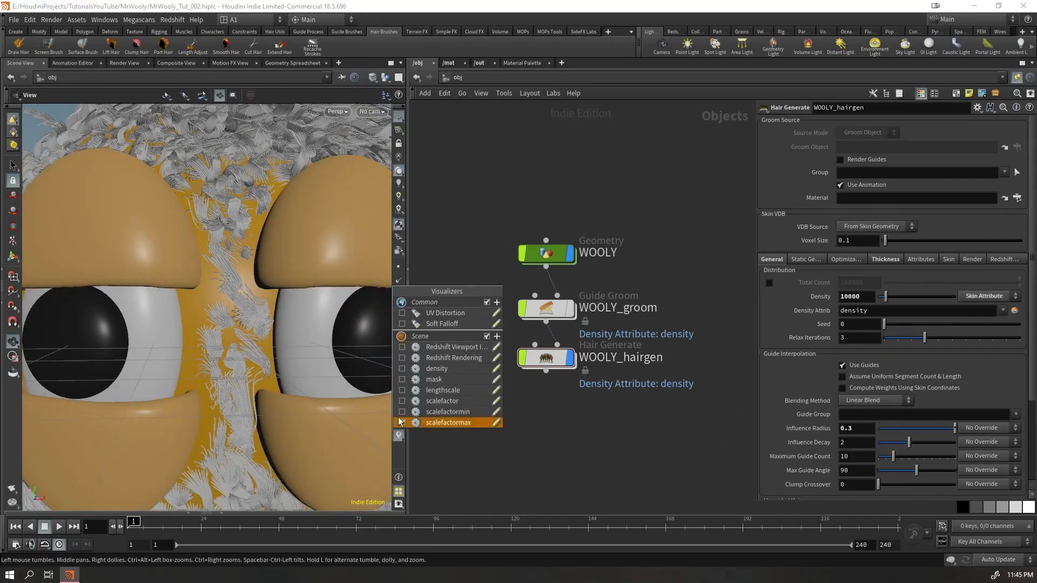
pyautogui.click(402, 369)
pyautogui.moveTo(233, 347)
pyautogui.mouseDown()
pyautogui.moveTo(260, 338)
pyautogui.moveTo(219, 363)
pyautogui.mouseUp()
pyautogui.moveTo(219, 363); pyautogui.dragTo(310, 283, button='right')
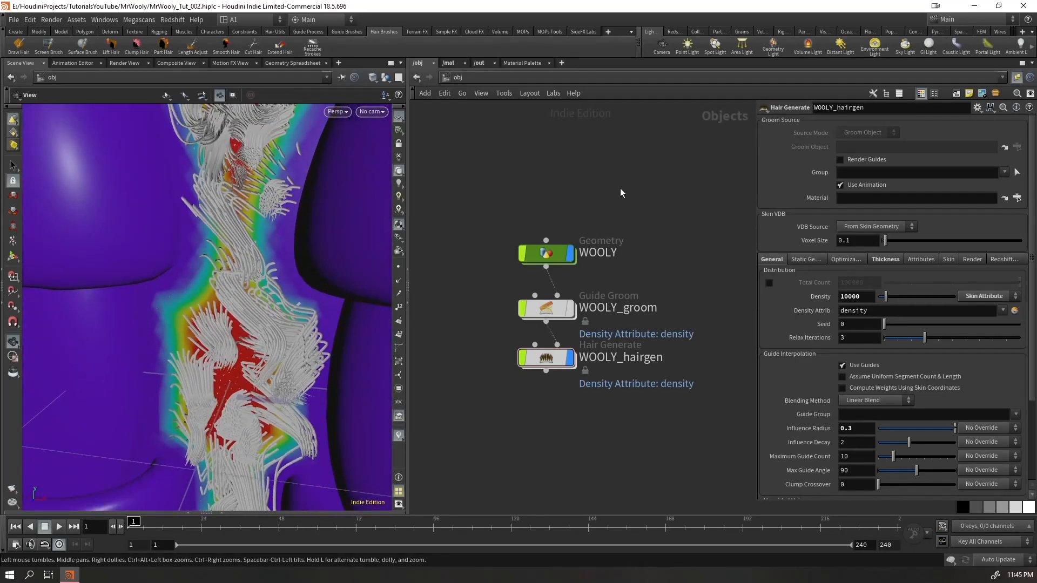
# Open the WOOLY geometry network, saving the scene, and hide all other objects in the viewport
pyautogui.doubleClick(547, 252)
pyautogui.moveTo(625, 347); pyautogui.dragTo(581, 420)
pyautogui.hotkey('ctrl', 's')
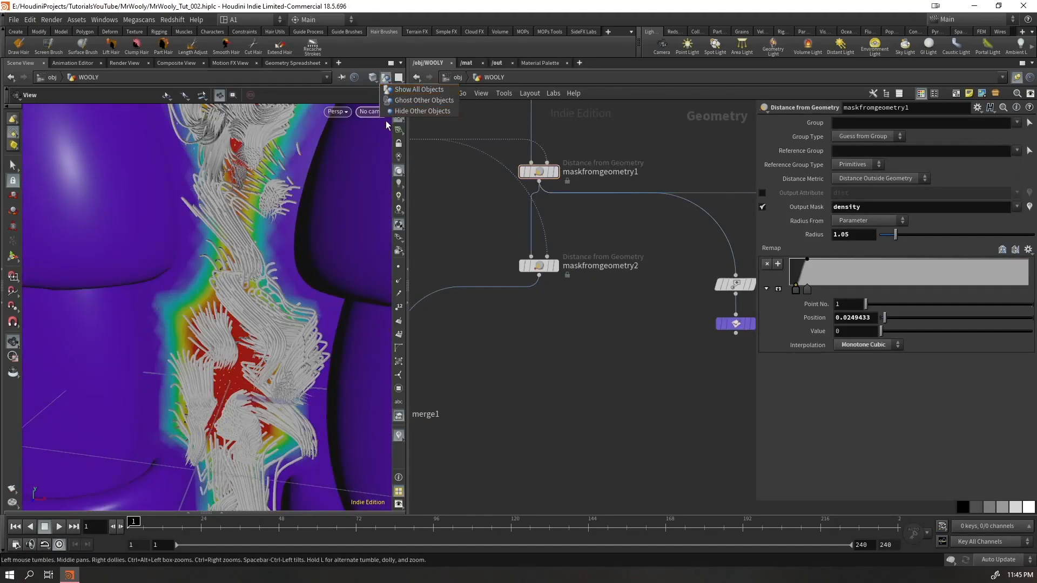
pyautogui.click(385, 78)
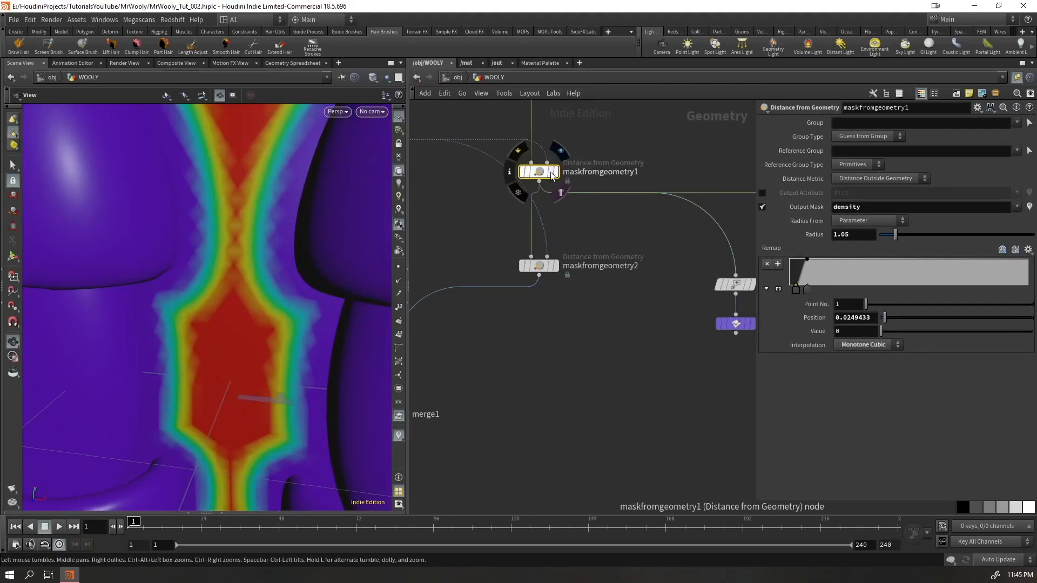
# Reduce maskfromgeometry1's radius to 0.8 to widen the density area between the eyes
pyautogui.moveTo(540, 173); pyautogui.dragTo(598, 160)
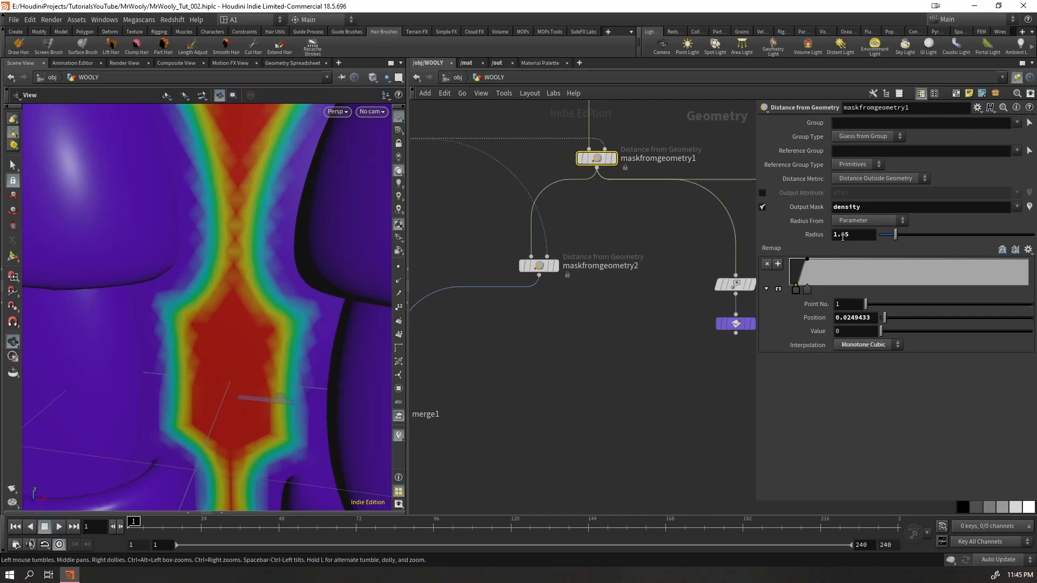
pyautogui.moveTo(857, 235); pyautogui.dragTo(858, 272, button='middle')
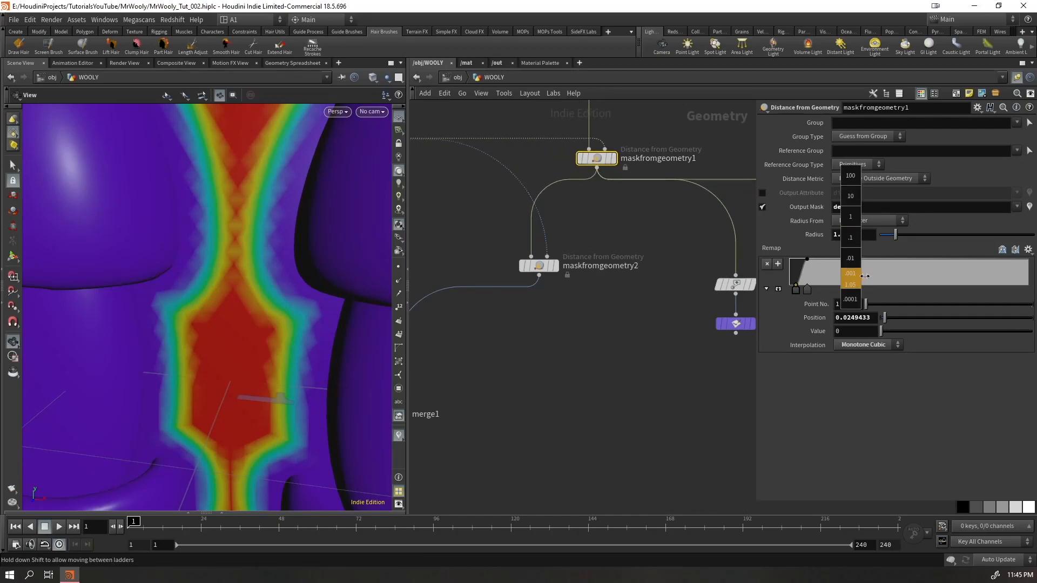
pyautogui.moveTo(858, 273); pyautogui.dragTo(894, 257, button='middle')
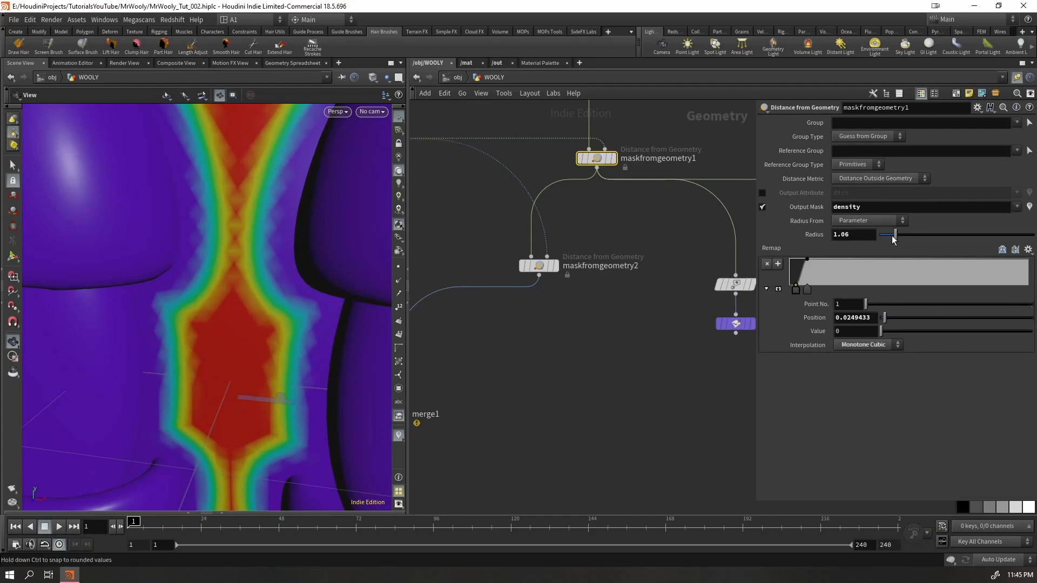
pyautogui.click(892, 236)
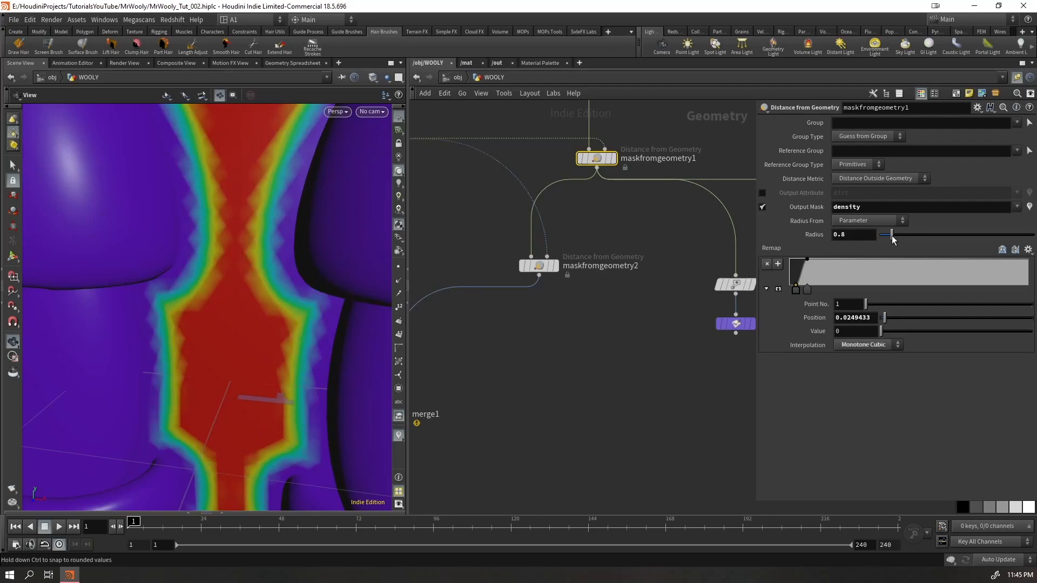
# Display maskfromgeometry1's output and check the density mask around both eyes
pyautogui.click(616, 162)
pyautogui.scroll(-6, 126, 282)
pyautogui.moveTo(125, 282); pyautogui.dragTo(103, 299)
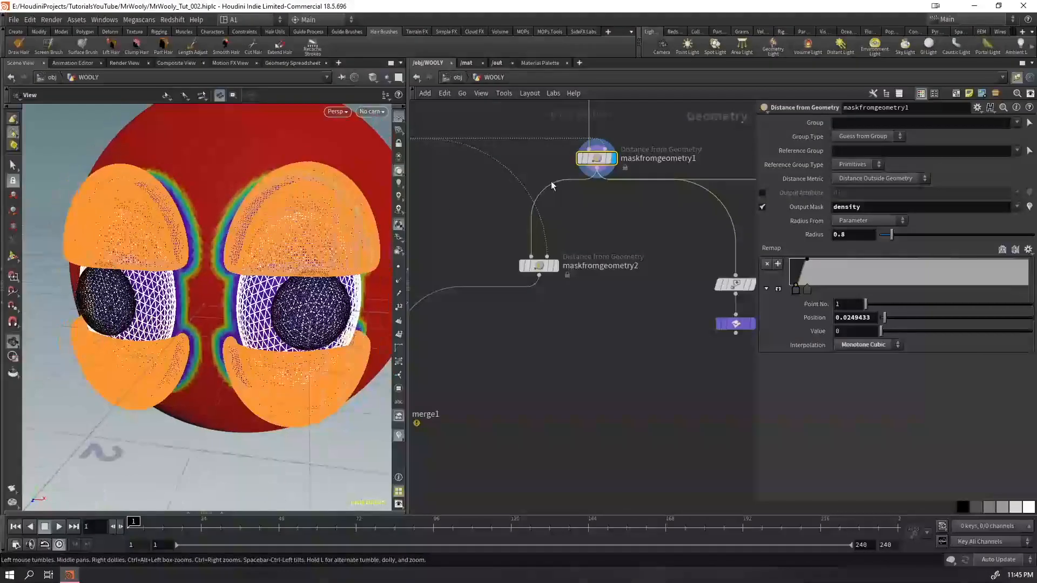
# Add a Null node fed by maskfromgeometry1's output and display it
pyautogui.click(597, 176)
pyautogui.click(628, 351)
pyautogui.write('nul')
pyautogui.press('Return')
pyautogui.click(628, 351)
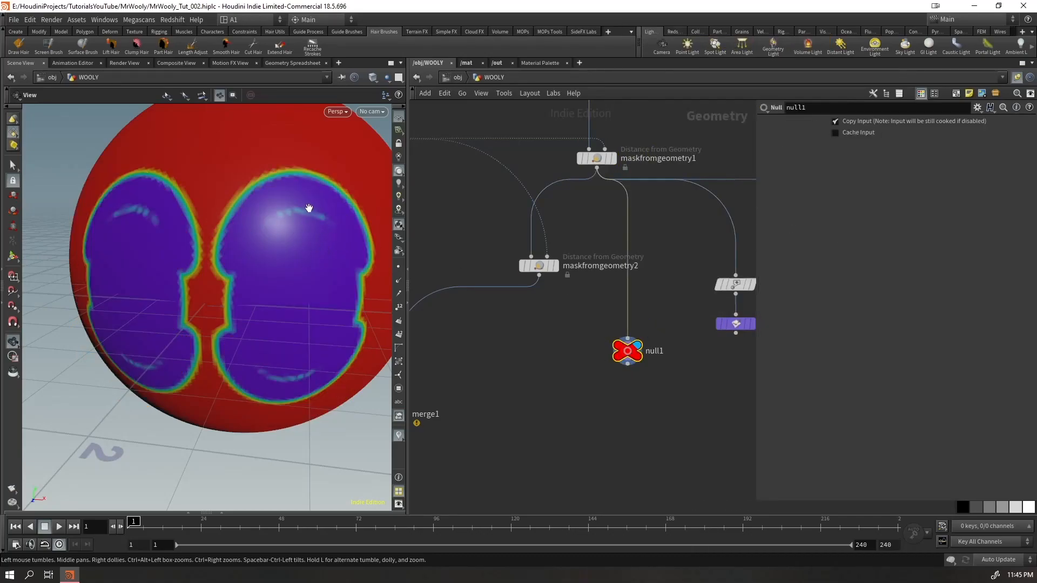
# Try radius values of 1 and 1.5 on maskfromgeometry1
pyautogui.click(591, 161)
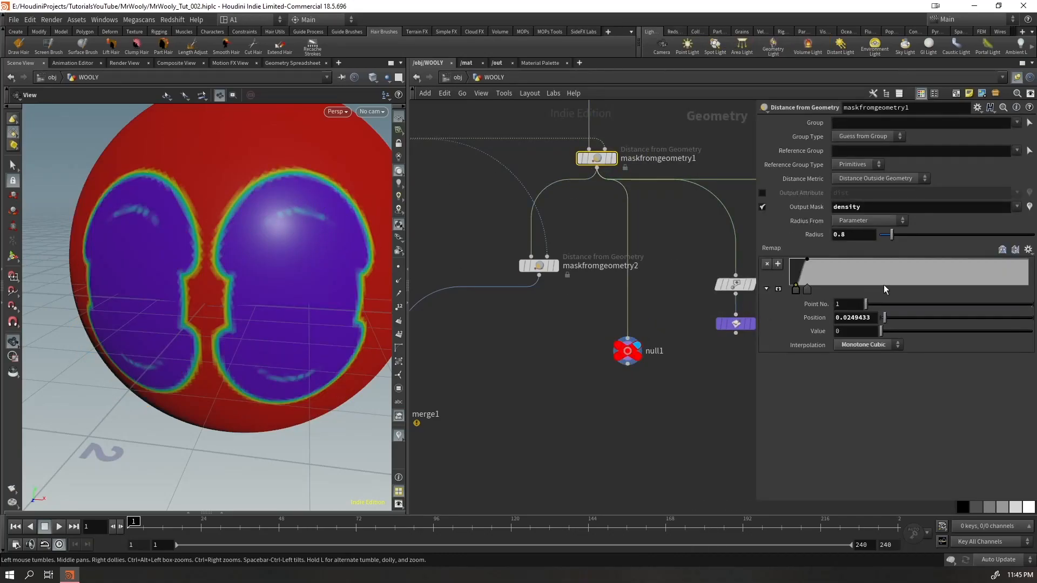
pyautogui.doubleClick(865, 236)
pyautogui.write('1')
pyautogui.press('Return')
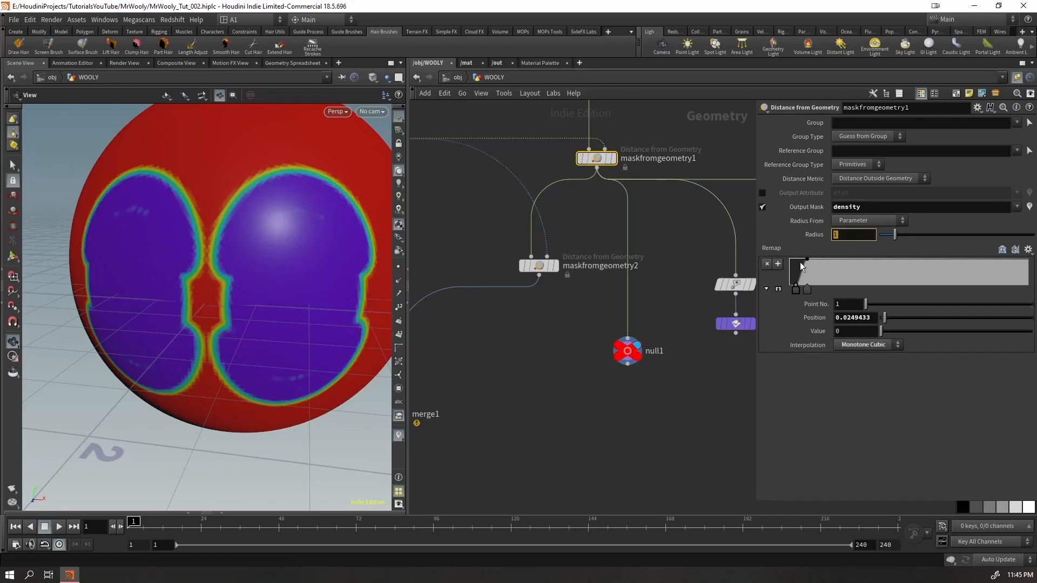
pyautogui.write('1.5')
pyautogui.press('Return')
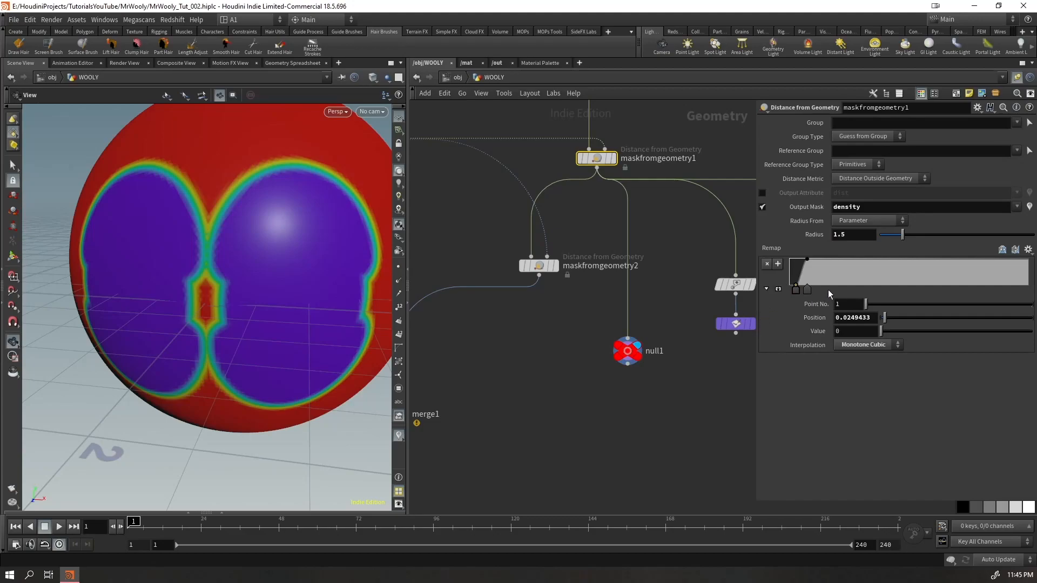
# Reshape maskfromgeometry1's remap ramp, moving the first point to the start and the second to position 0.0544, with the radius at 1.506
pyautogui.moveTo(808, 285); pyautogui.dragTo(829, 285)
pyautogui.click(790, 290)
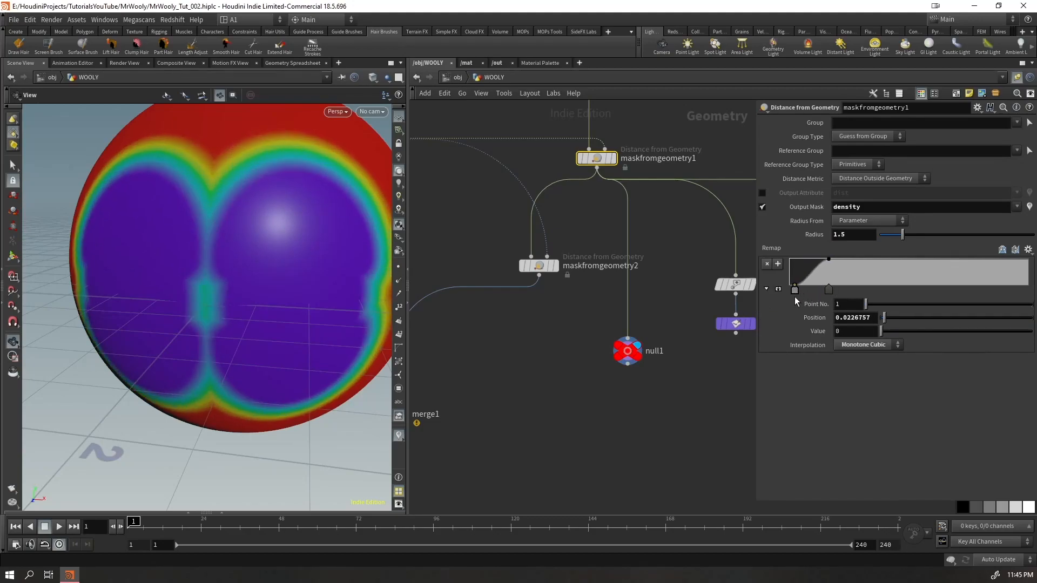
pyautogui.moveTo(828, 291); pyautogui.dragTo(803, 290)
pyautogui.moveTo(862, 236); pyautogui.dragTo(875, 277, button='middle')
# Insert a Peak node on the eye geometry wire feeding maskfromgeometry1's second input
pyautogui.moveTo(555, 303); pyautogui.dragTo(624, 437, button='middle')
pyautogui.press('Tab')
pyautogui.write('pe')
pyautogui.press('Return')
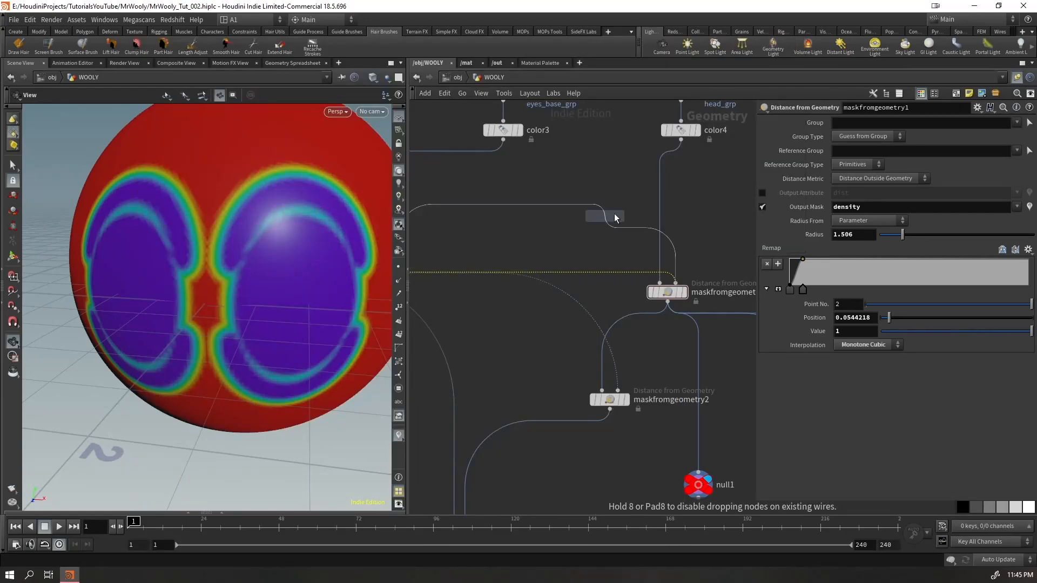
pyautogui.click(573, 231)
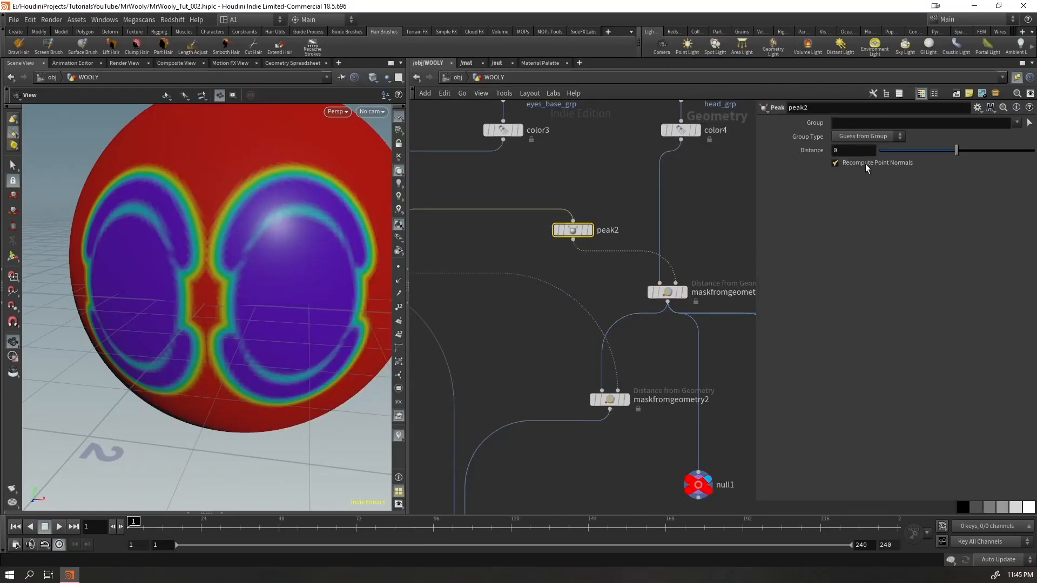
# Display the new Peak node's output and set its distance to 0.018 to inflate the eye geometry slightly
pyautogui.moveTo(954, 154); pyautogui.dragTo(950, 152)
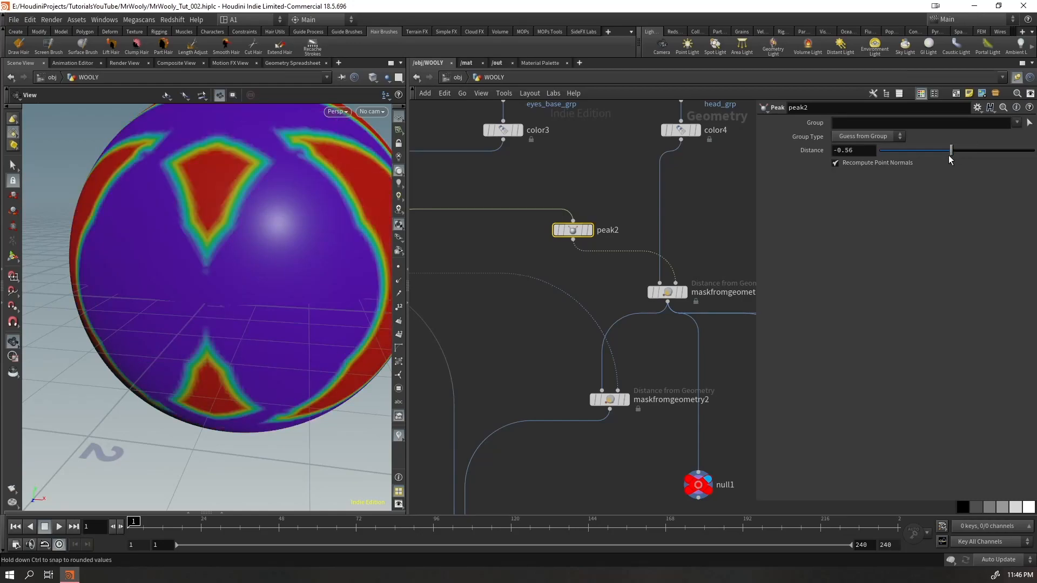
pyautogui.moveTo(865, 150); pyautogui.dragTo(805, 173)
pyautogui.write('0.01')
pyautogui.press('Return')
pyautogui.click(590, 231)
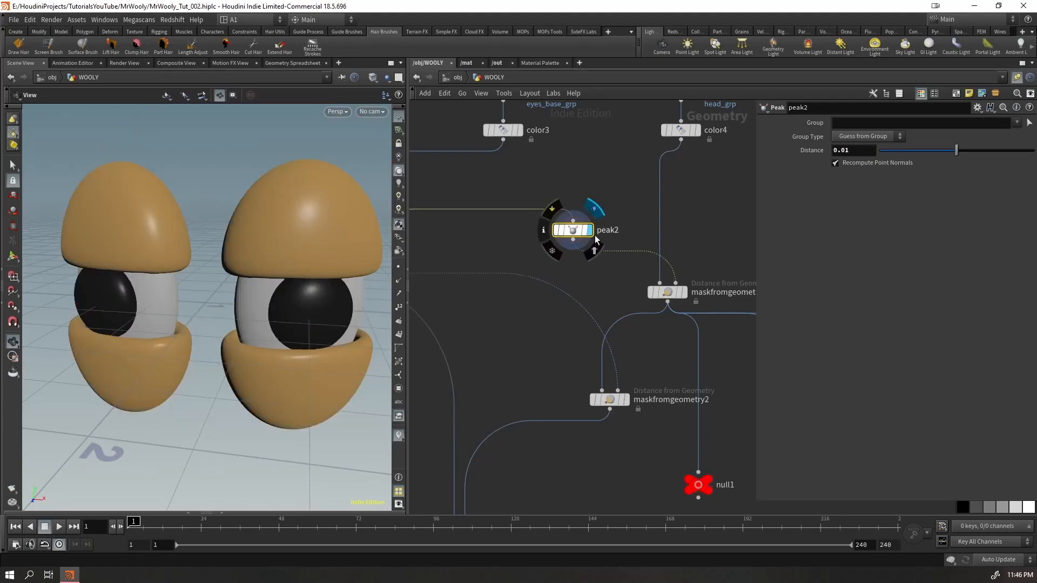
pyautogui.moveTo(862, 150); pyautogui.dragTo(907, 197, button='middle')
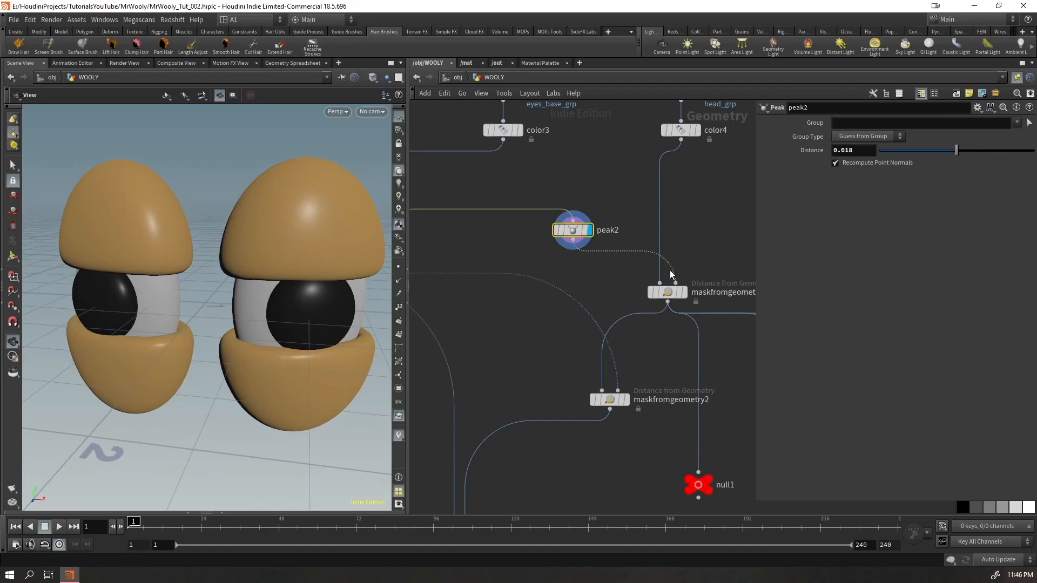
# Display maskfromgeometry1 and its null output in turn to check the density mask around the eyes
pyautogui.press('r')
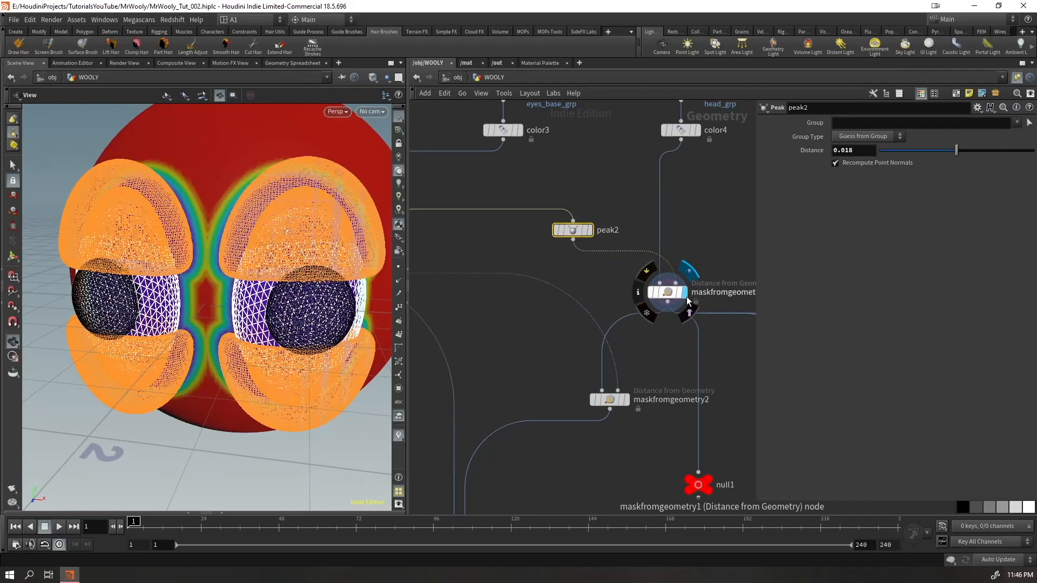
pyautogui.click(662, 293)
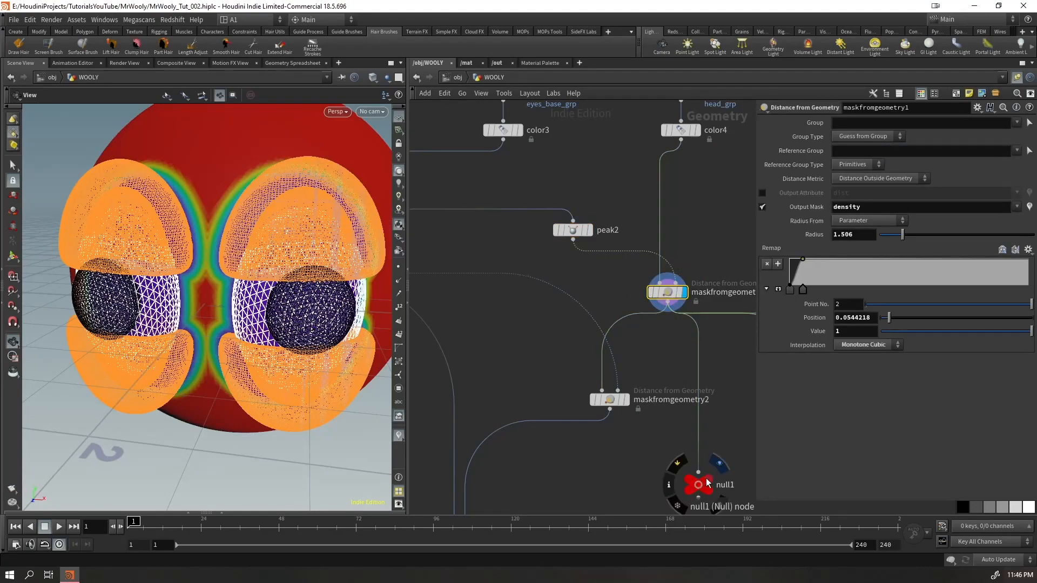
pyautogui.click(720, 460)
pyautogui.click(698, 485)
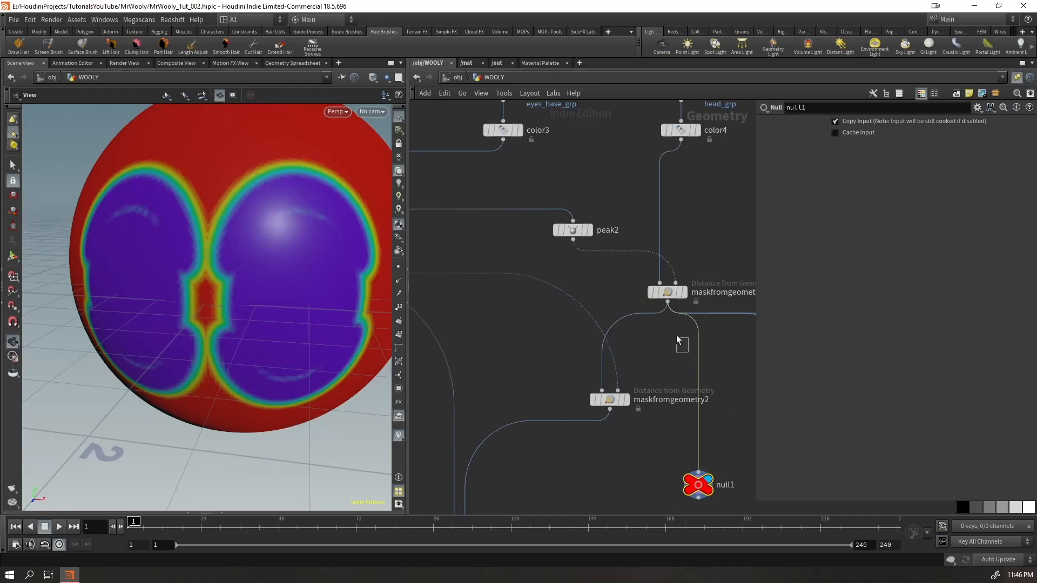
# Tighten maskfromgeometry1's density falloff with a radius of 0.7 and the second remap point at position 0.0272
pyautogui.click(667, 293)
pyautogui.moveTo(899, 240); pyautogui.dragTo(896, 244)
pyautogui.moveTo(803, 294); pyautogui.dragTo(797, 293)
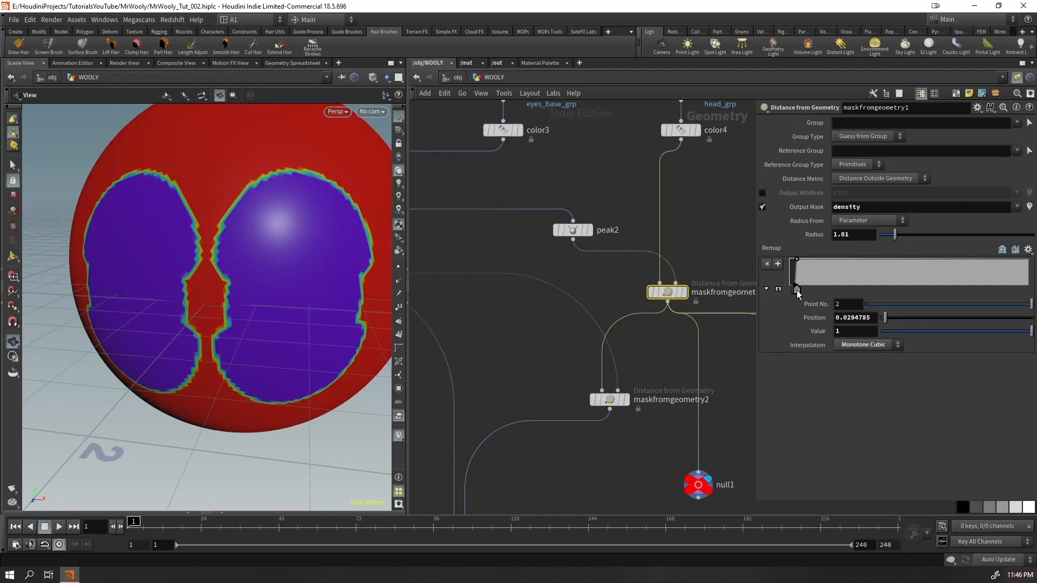
pyautogui.moveTo(348, 283); pyautogui.dragTo(294, 312)
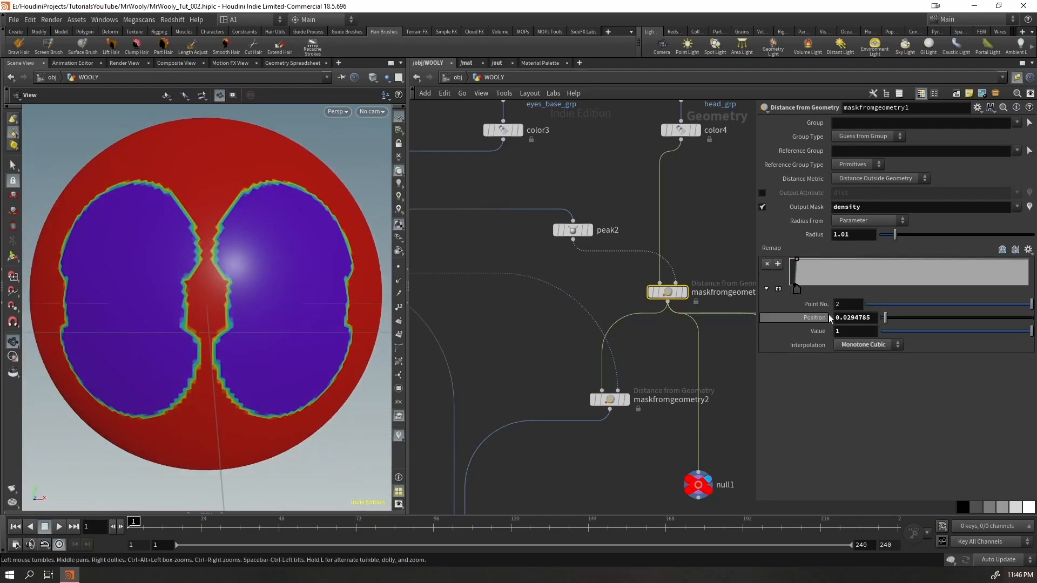
pyautogui.moveTo(798, 292); pyautogui.dragTo(796, 294)
pyautogui.moveTo(895, 236)
pyautogui.mouseDown()
pyautogui.moveTo(908, 238)
pyautogui.moveTo(882, 245)
pyautogui.moveTo(892, 249)
pyautogui.mouseUp()
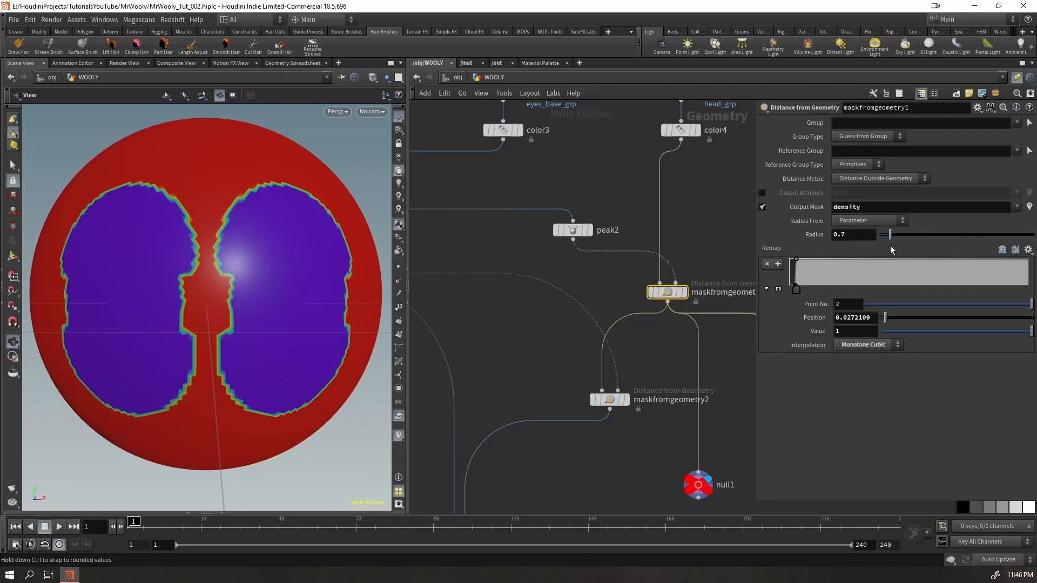
# Display the OUT_HEAD null and return to the object level to show the groomed hair
pyautogui.moveTo(254, 302); pyautogui.dragTo(448, 229)
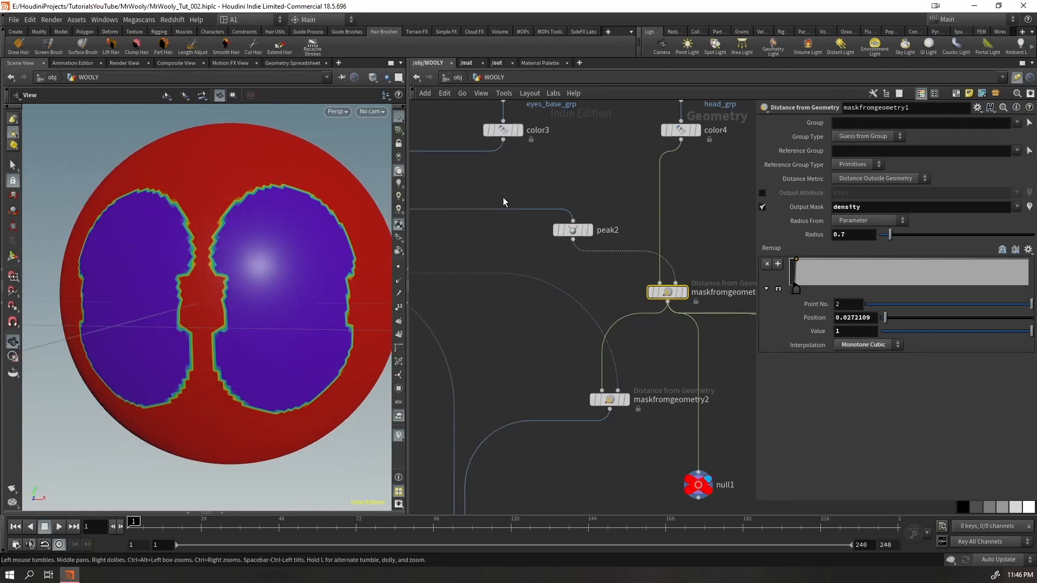
pyautogui.moveTo(579, 464); pyautogui.dragTo(679, 143, button='middle')
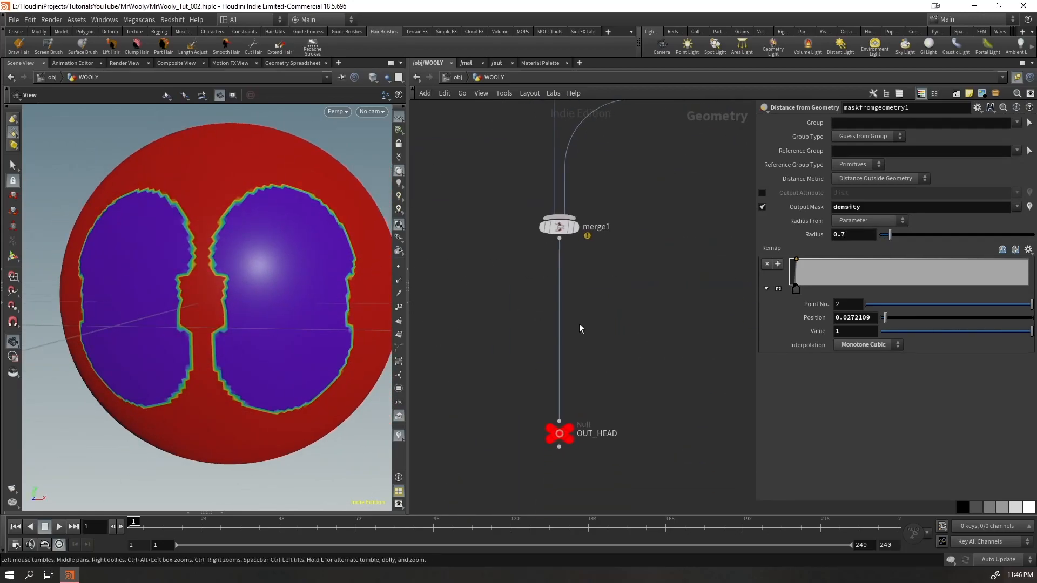
pyautogui.click(567, 426)
pyautogui.moveTo(614, 388); pyautogui.dragTo(520, 460)
pyautogui.moveTo(252, 298)
pyautogui.mouseDown()
pyautogui.moveTo(238, 322)
pyautogui.moveTo(250, 300)
pyautogui.mouseUp()
pyautogui.click(454, 78)
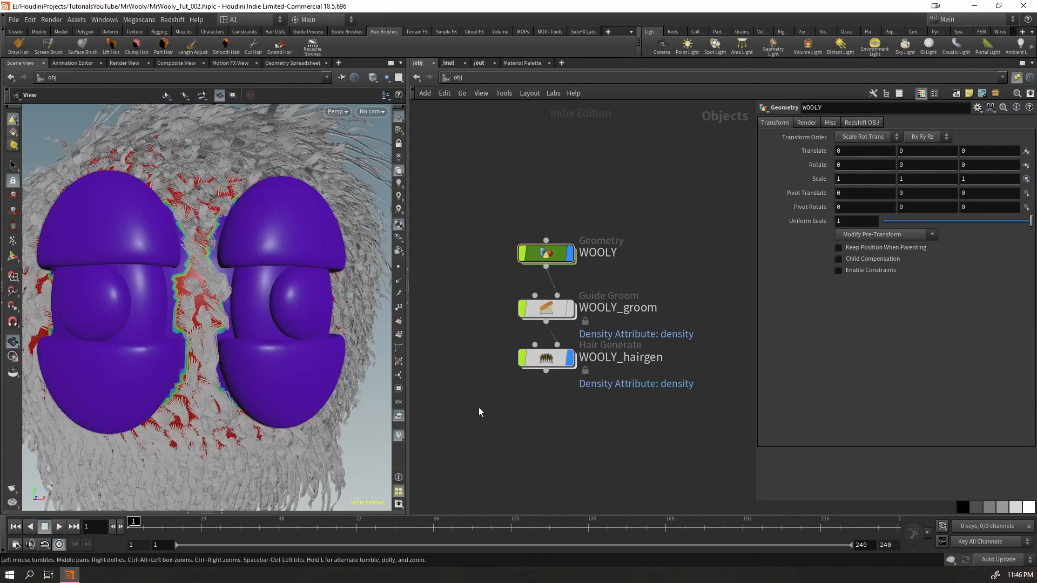
# Turn off the active scene visualizers, including density, and inspect the fur around the head
pyautogui.moveTo(206, 289); pyautogui.dragTo(473, 377)
pyautogui.click(313, 47)
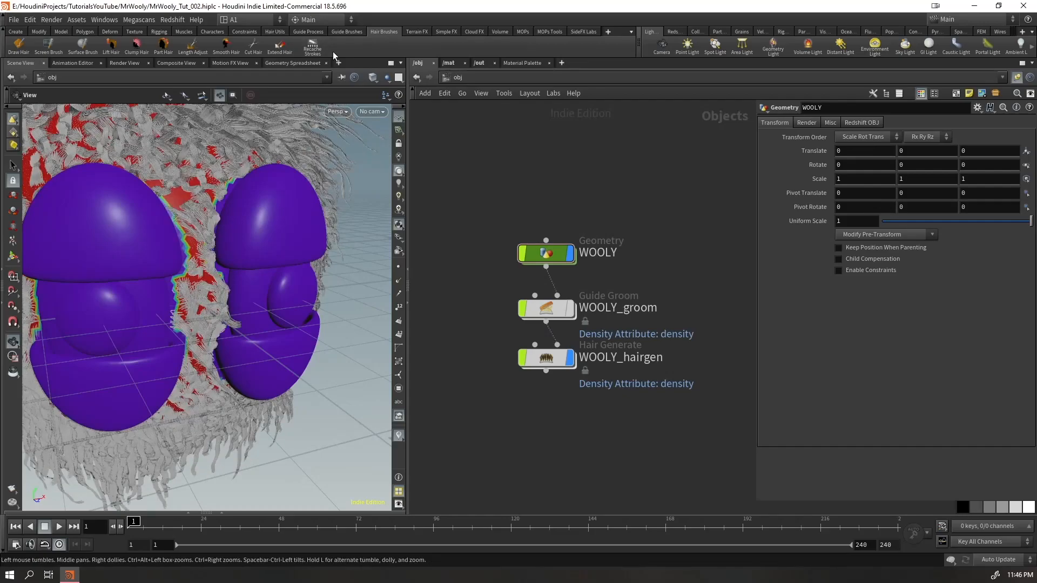
pyautogui.moveTo(336, 289); pyautogui.dragTo(279, 382)
pyautogui.click(398, 436)
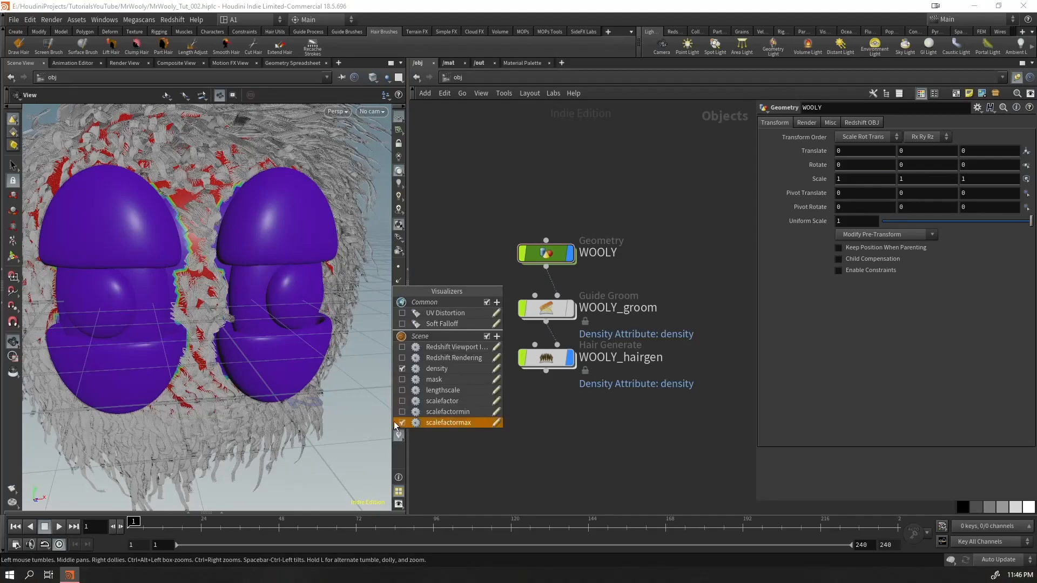
pyautogui.click(402, 380)
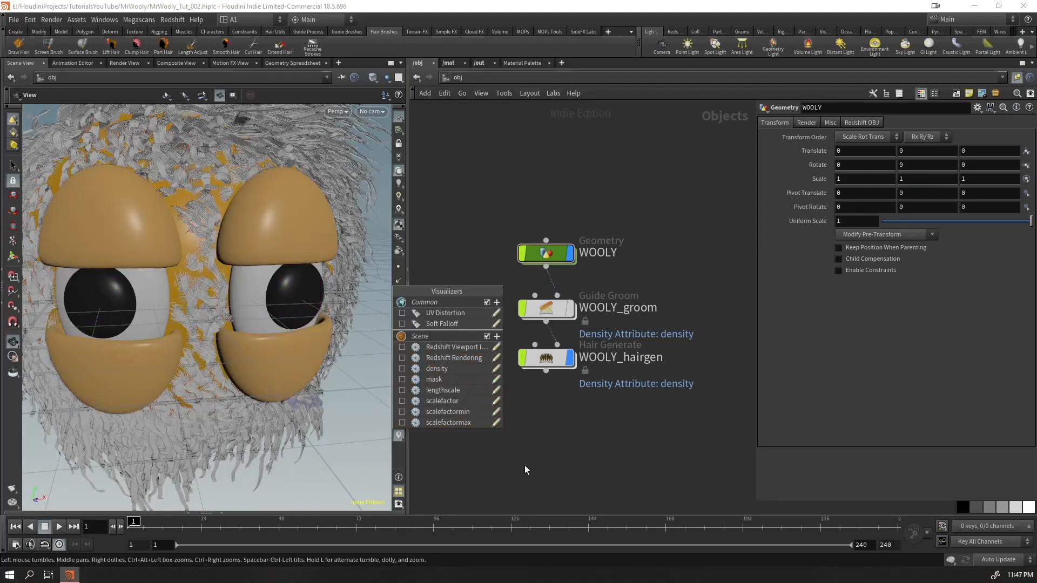
pyautogui.scroll(-5, 238, 327)
pyautogui.moveTo(244, 334); pyautogui.dragTo(280, 389)
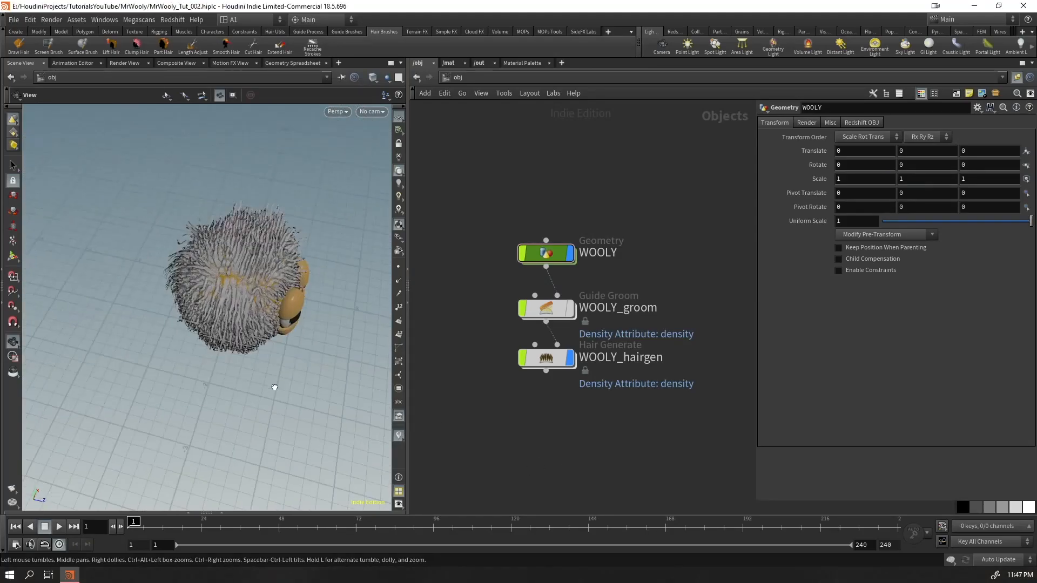
pyautogui.scroll(10, 365, 283)
pyautogui.moveTo(365, 282); pyautogui.dragTo(200, 300)
pyautogui.scroll(-4, 200, 300)
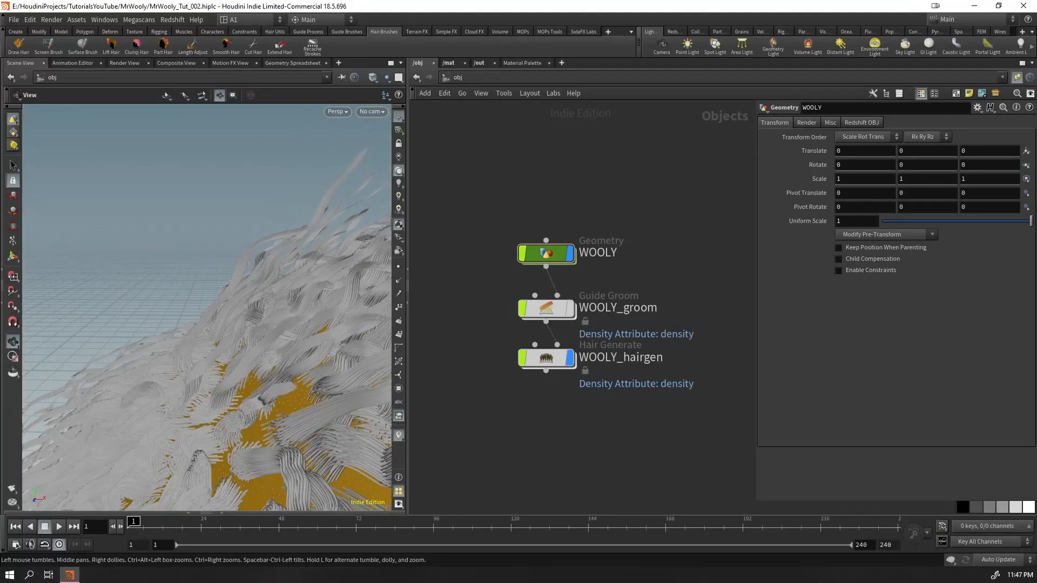
# Open WOOLY_hairgen's modify network and insert a Hair Clump node between the HAIRS input and the HAIRS output
pyautogui.doubleClick(543, 358)
pyautogui.moveTo(532, 417); pyautogui.dragTo(486, 310, button='middle')
pyautogui.moveTo(507, 219); pyautogui.dragTo(535, 432)
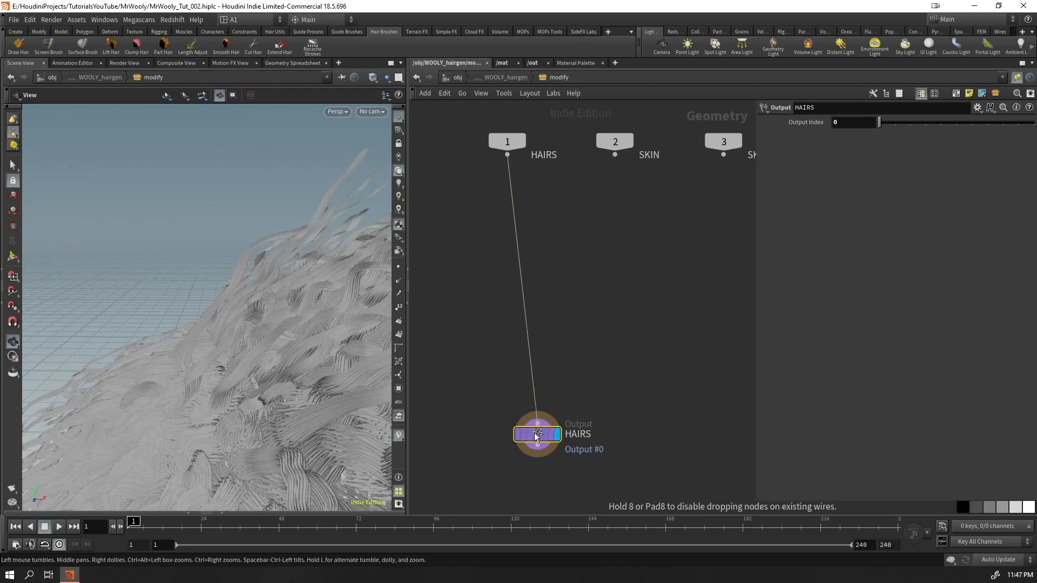
pyautogui.press('Tab')
pyautogui.moveTo(587, 263)
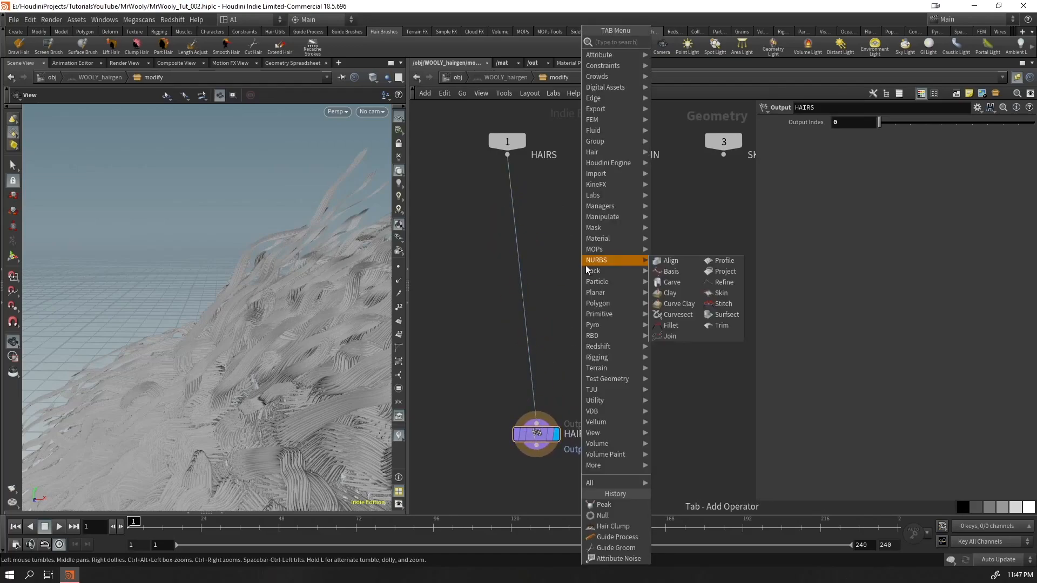
pyautogui.write('hairc')
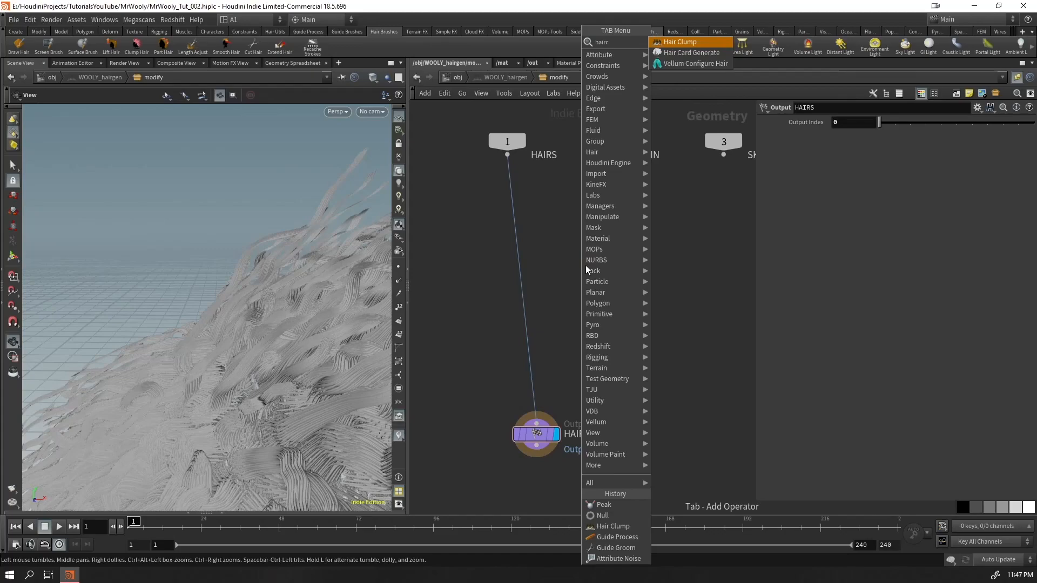
pyautogui.press('Return')
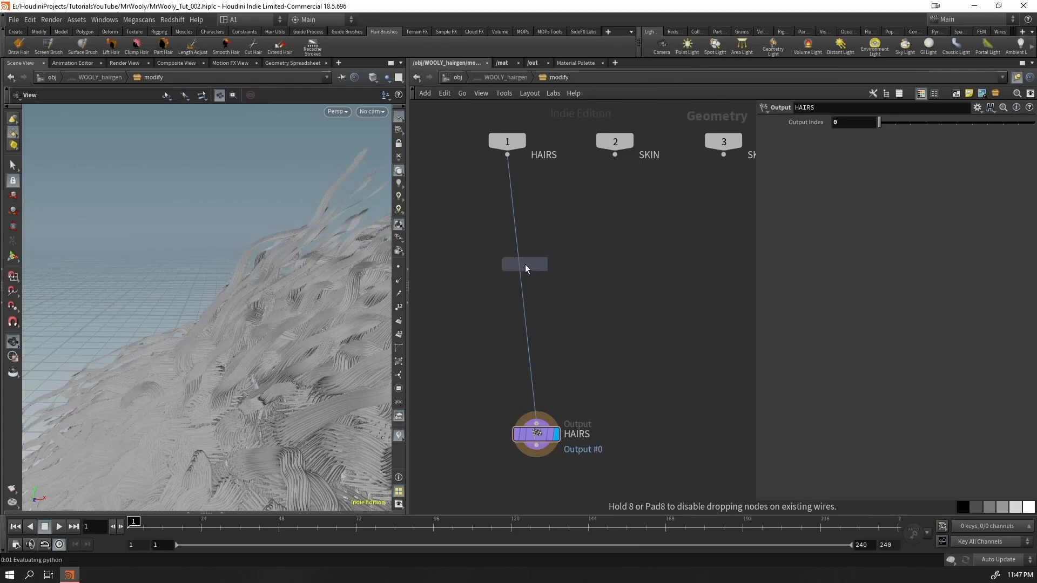
pyautogui.click(522, 265)
# Connect the SKIN and SKINVDB inputs to hairclump1's second and third inputs
pyautogui.moveTo(530, 268); pyautogui.dragTo(594, 258)
pyautogui.moveTo(619, 152); pyautogui.dragTo(621, 154)
pyautogui.moveTo(617, 157); pyautogui.dragTo(582, 243)
pyautogui.moveTo(665, 198); pyautogui.dragTo(568, 241, button='middle')
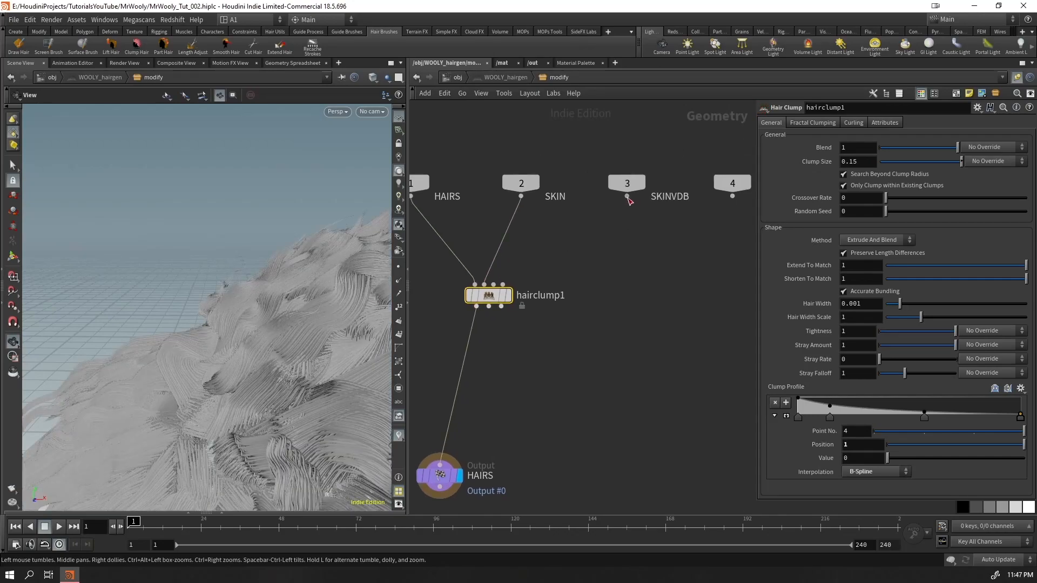
pyautogui.moveTo(628, 199); pyautogui.dragTo(500, 292)
# Disconnect SKINVDB from hairclump1 to compare the hair, and undo the disconnection
pyautogui.moveTo(194, 324); pyautogui.dragTo(74, 486, button='right')
pyautogui.moveTo(211, 324); pyautogui.dragTo(189, 384)
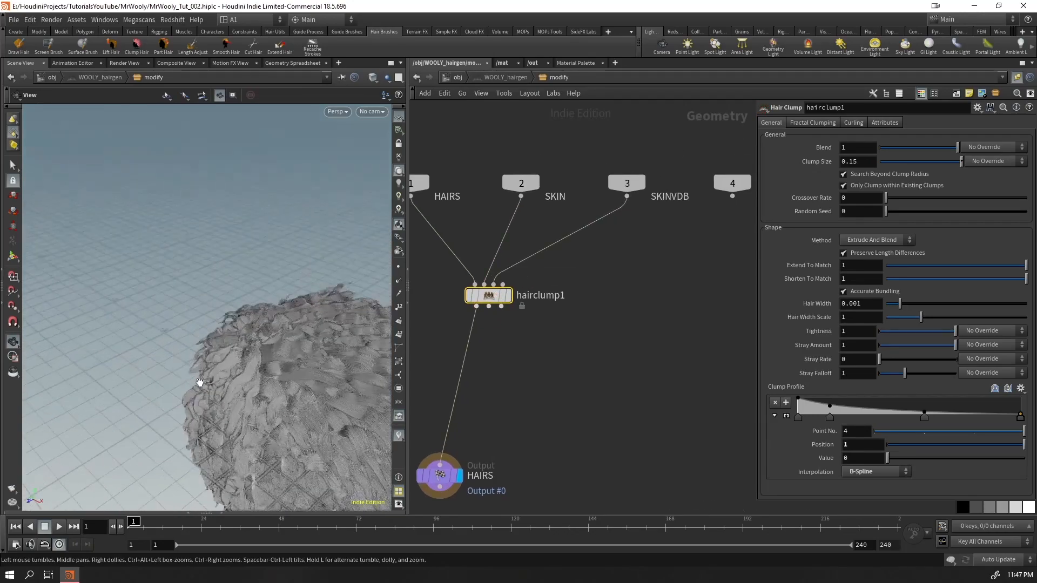
pyautogui.moveTo(190, 384); pyautogui.dragTo(80, 309, button='middle')
pyautogui.click(571, 236)
pyautogui.press('Delete')
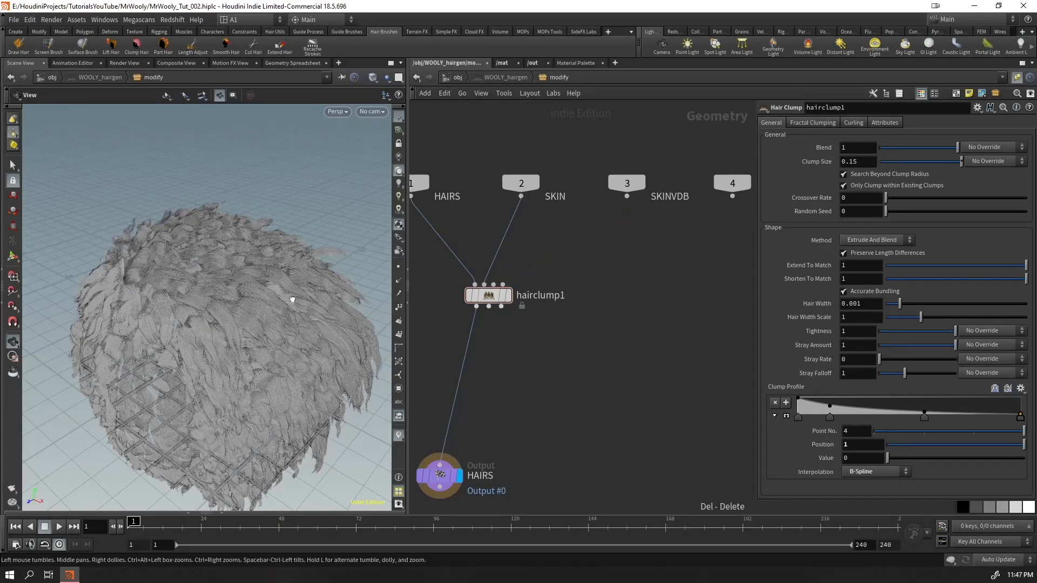
pyautogui.moveTo(297, 297); pyautogui.dragTo(296, 354)
pyautogui.hotkey('ctrl', 'z')
# Display hairclump1's output and examine the clumped hair from several sides
pyautogui.moveTo(189, 298); pyautogui.dragTo(114, 337)
pyautogui.click(507, 299)
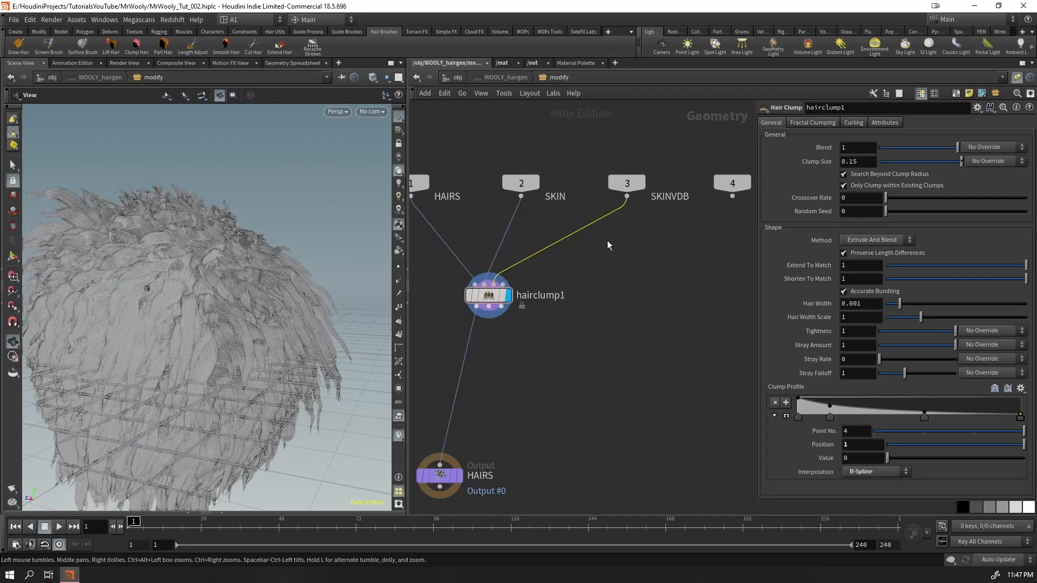
pyautogui.moveTo(190, 310); pyautogui.dragTo(257, 309)
pyautogui.moveTo(258, 309); pyautogui.dragTo(224, 319, button='right')
pyautogui.moveTo(224, 319); pyautogui.dragTo(303, 312)
pyautogui.moveTo(303, 313); pyautogui.dragTo(248, 296, button='right')
pyautogui.moveTo(247, 296); pyautogui.dragTo(276, 290)
# Show the other objects in the viewport and compare the fur around the eyes with hairclump1 bypassed and active
pyautogui.click(385, 79)
pyautogui.click(381, 101)
pyautogui.moveTo(217, 277); pyautogui.dragTo(28, 293, button='middle')
pyautogui.moveTo(162, 277); pyautogui.dragTo(238, 254, button='right')
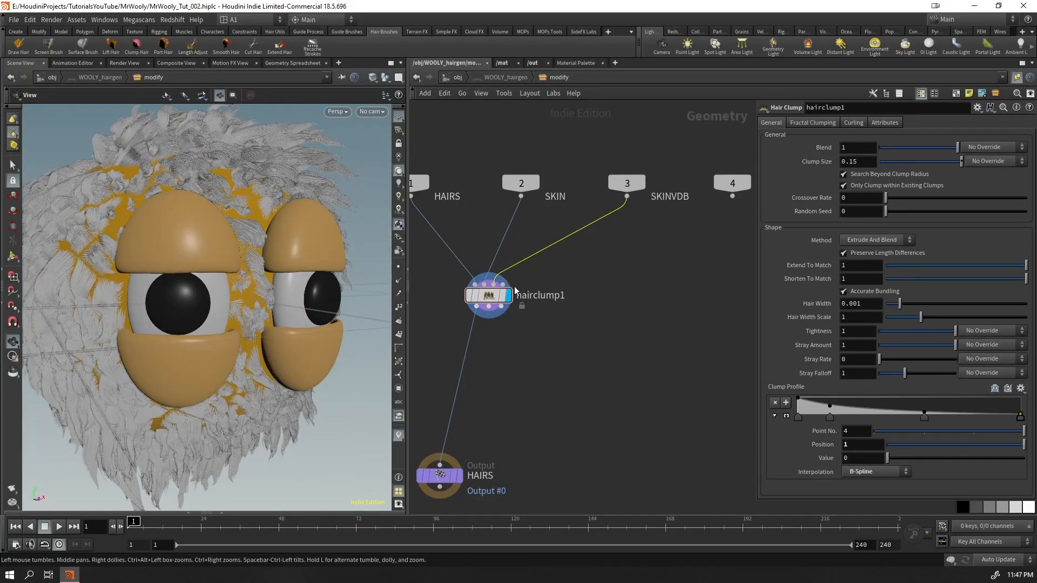
pyautogui.click(465, 272)
pyautogui.click(465, 272)
pyautogui.moveTo(207, 272); pyautogui.dragTo(219, 352)
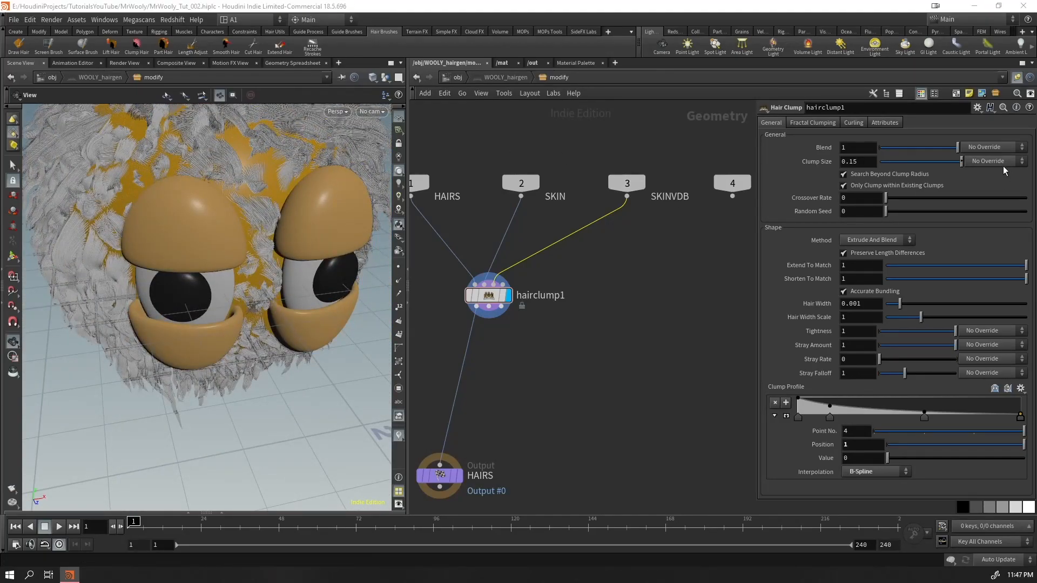
# Set hairclump1's clump size to 0.05 and reduce its tightness to 0.312
pyautogui.click(868, 161)
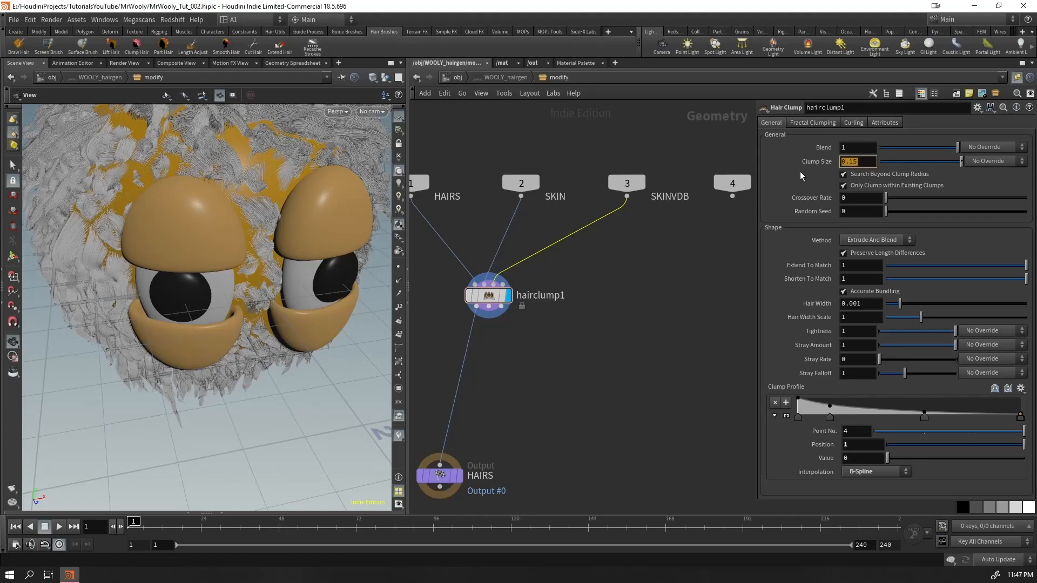
pyautogui.write('0.1')
pyautogui.press('Return')
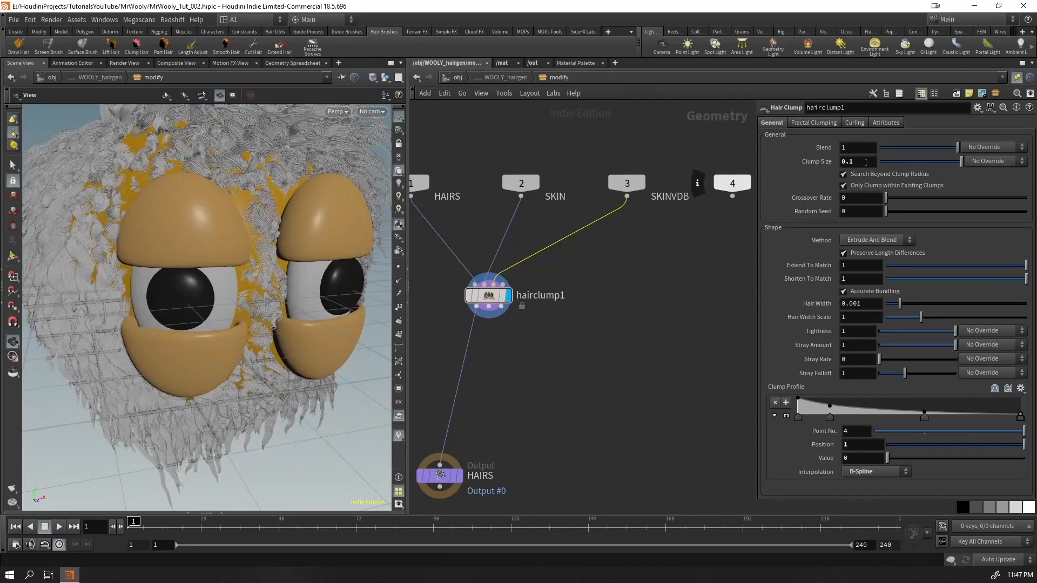
pyautogui.write('5')
pyautogui.press('Return')
pyautogui.moveTo(283, 260); pyautogui.dragTo(254, 331)
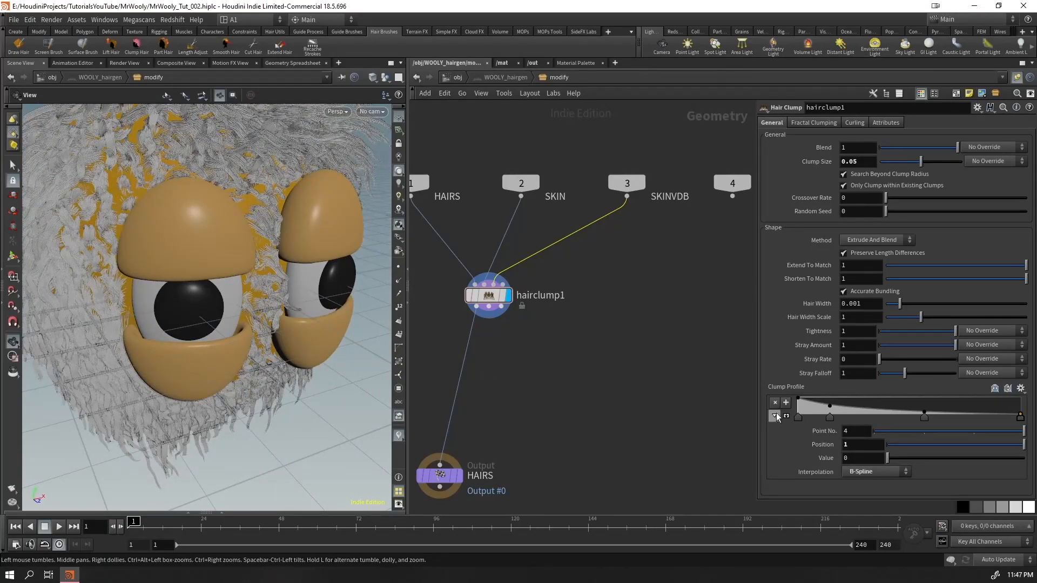
pyautogui.moveTo(926, 333); pyautogui.dragTo(897, 334)
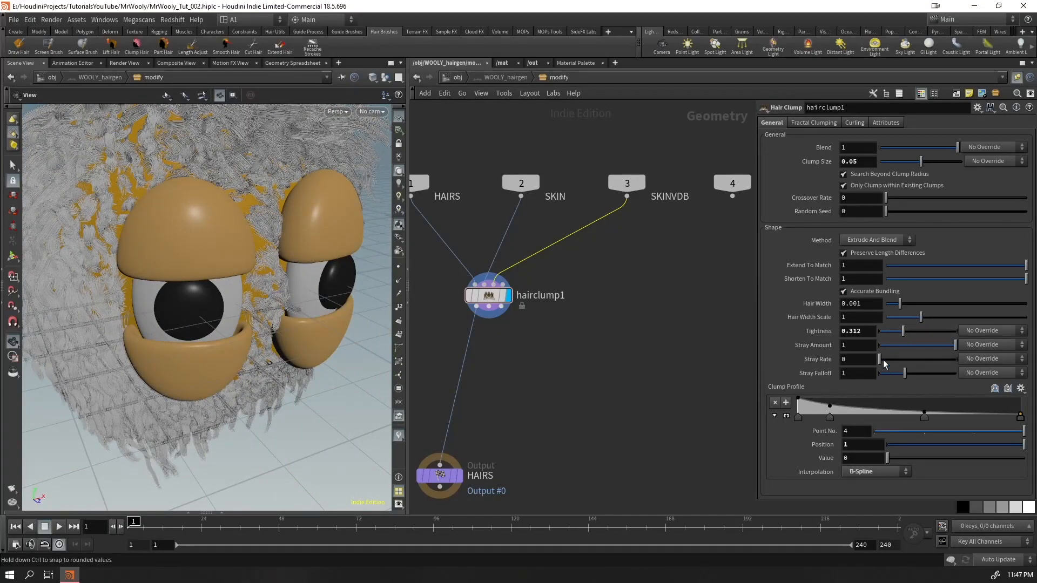
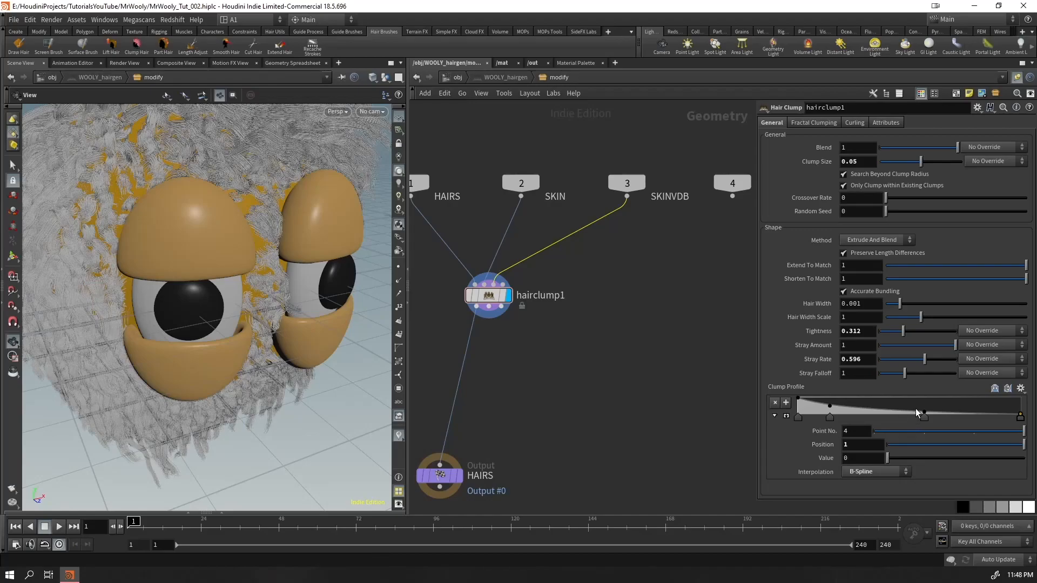
# Reshape hairclump1's Clump Profile ramp, placing point 2 at about 0.316 with value 1 and point 3 at about 0.641 with value 0
pyautogui.moveTo(922, 410); pyautogui.dragTo(945, 404)
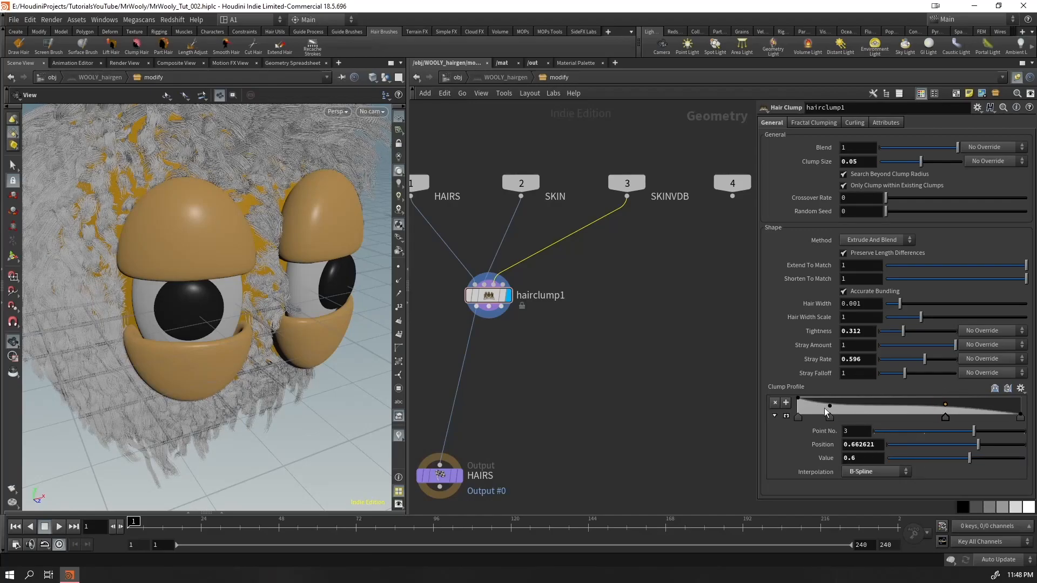
pyautogui.moveTo(830, 407); pyautogui.dragTo(868, 397)
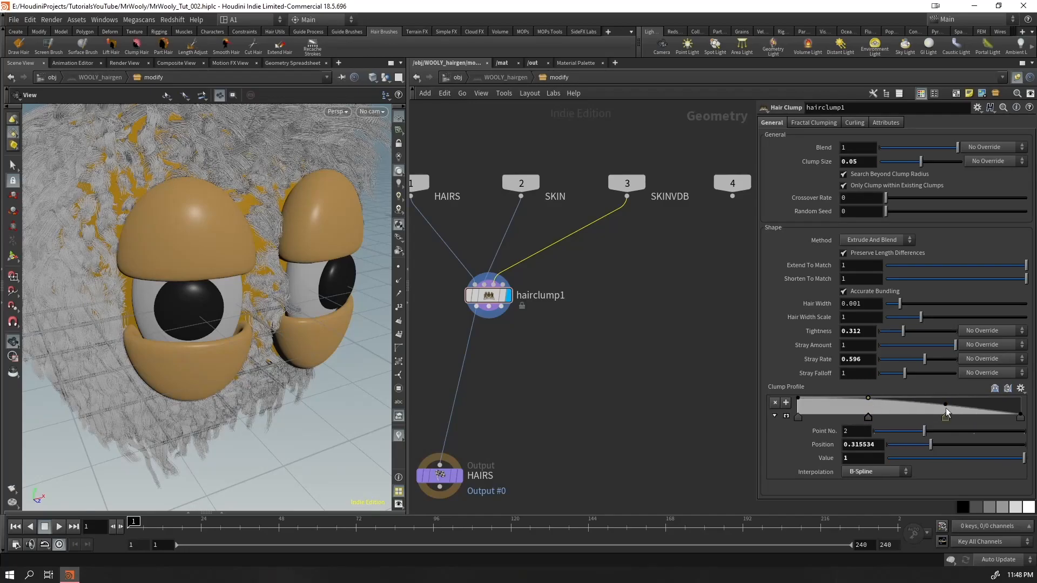
pyautogui.moveTo(945, 409); pyautogui.dragTo(941, 420)
pyautogui.moveTo(249, 280); pyautogui.dragTo(313, 273)
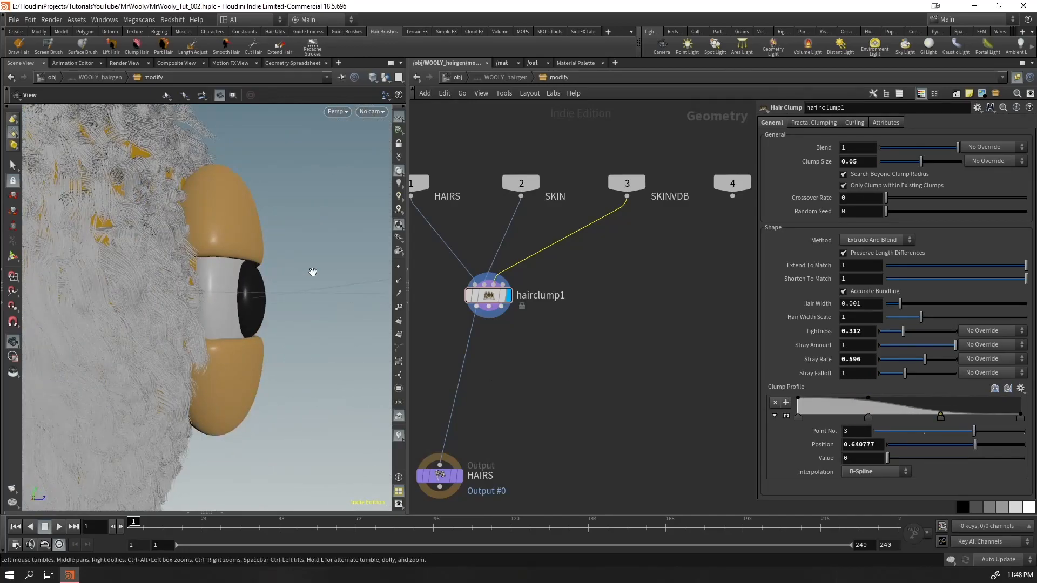
# Enable Curling on hairclump1 and set its amplitude to 0.0452, comparing the hair with curling off and on
pyautogui.click(854, 123)
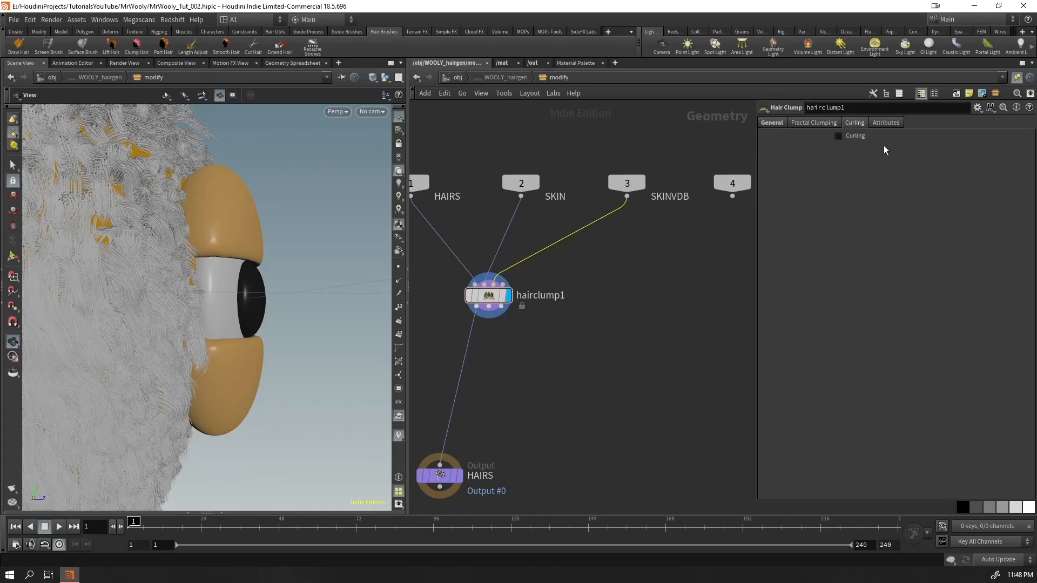
pyautogui.click(859, 137)
pyautogui.moveTo(878, 148); pyautogui.dragTo(917, 152)
pyautogui.moveTo(270, 259); pyautogui.dragTo(335, 279)
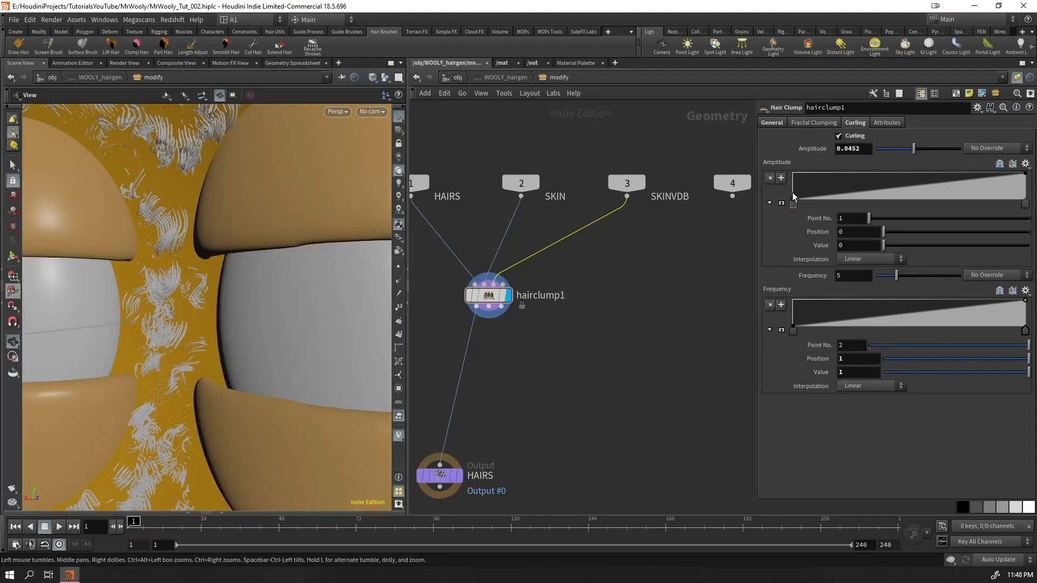
pyautogui.click(853, 137)
pyautogui.click(854, 136)
# Set the Crossover Rate of hairclump1 to 0.442
pyautogui.click(772, 124)
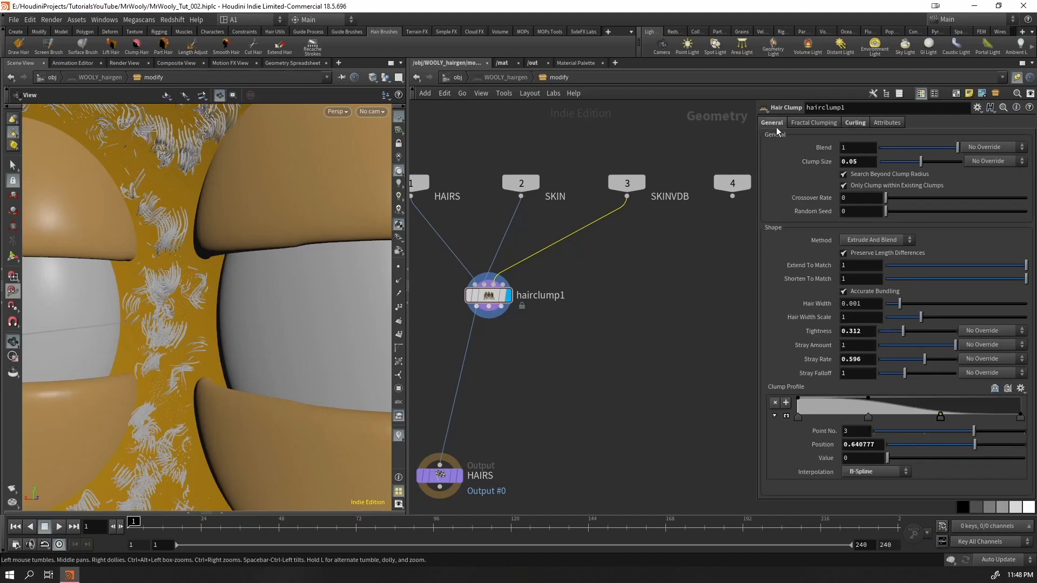
pyautogui.moveTo(921, 162)
pyautogui.mouseDown()
pyautogui.moveTo(899, 164)
pyautogui.moveTo(932, 162)
pyautogui.moveTo(921, 162)
pyautogui.mouseUp()
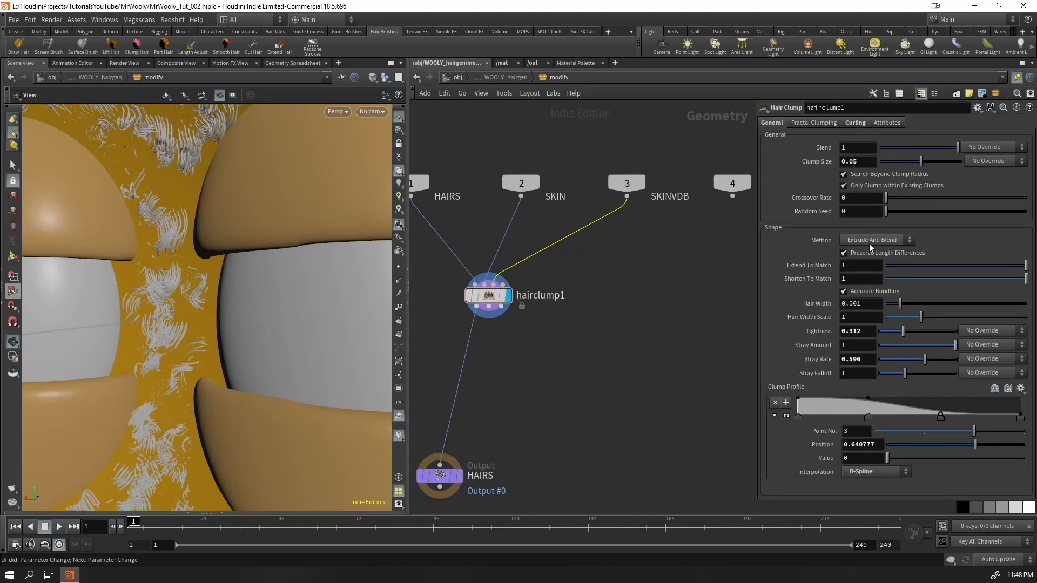
pyautogui.moveTo(987, 193); pyautogui.dragTo(948, 198)
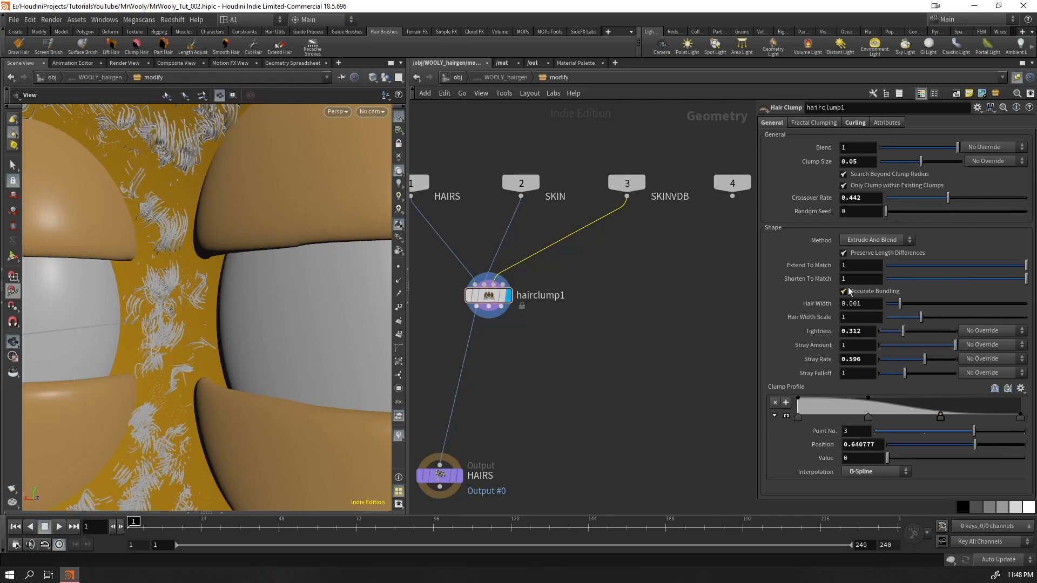
# Examine the clumped and curled hair between the eyes and across the head from several angles
pyautogui.moveTo(281, 308); pyautogui.dragTo(317, 321)
pyautogui.moveTo(270, 324); pyautogui.dragTo(156, 346, button='middle')
pyautogui.moveTo(155, 346); pyautogui.dragTo(241, 329, button='right')
pyautogui.moveTo(241, 329); pyautogui.dragTo(250, 290)
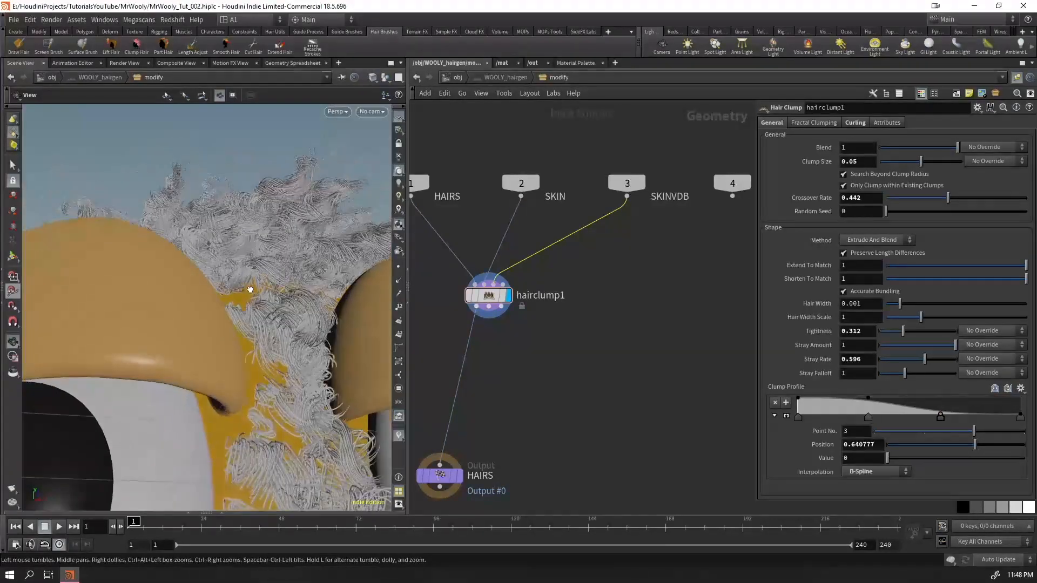
pyautogui.moveTo(250, 289); pyautogui.dragTo(167, 324, button='middle')
pyautogui.moveTo(167, 324); pyautogui.dragTo(215, 412)
pyautogui.moveTo(215, 412); pyautogui.dragTo(219, 313, button='middle')
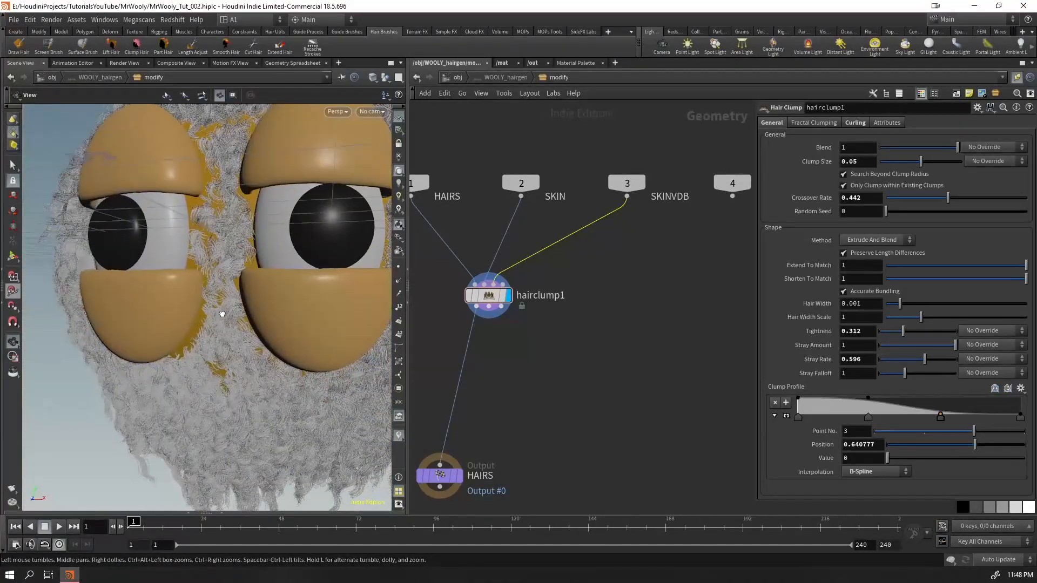
pyautogui.moveTo(220, 313); pyautogui.dragTo(237, 307)
pyautogui.moveTo(237, 307); pyautogui.dragTo(216, 336, button='right')
pyautogui.moveTo(216, 336)
pyautogui.mouseDown()
pyautogui.moveTo(208, 370)
pyautogui.moveTo(204, 347)
pyautogui.mouseUp()
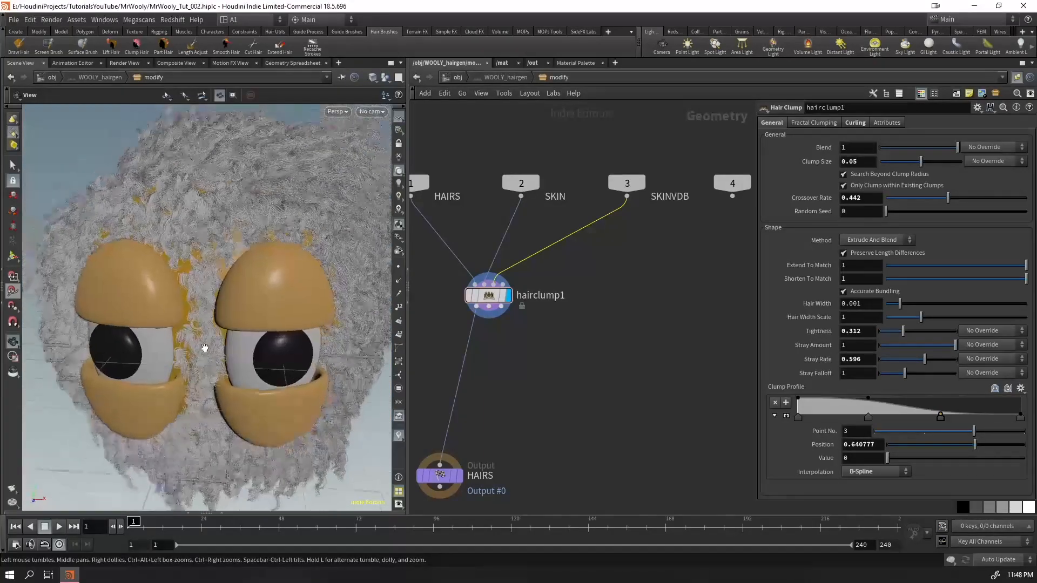
# Shift the first point of the curling amplitude ramp to about 0.379 and that of the frequency ramp to about 0.249
pyautogui.click(855, 123)
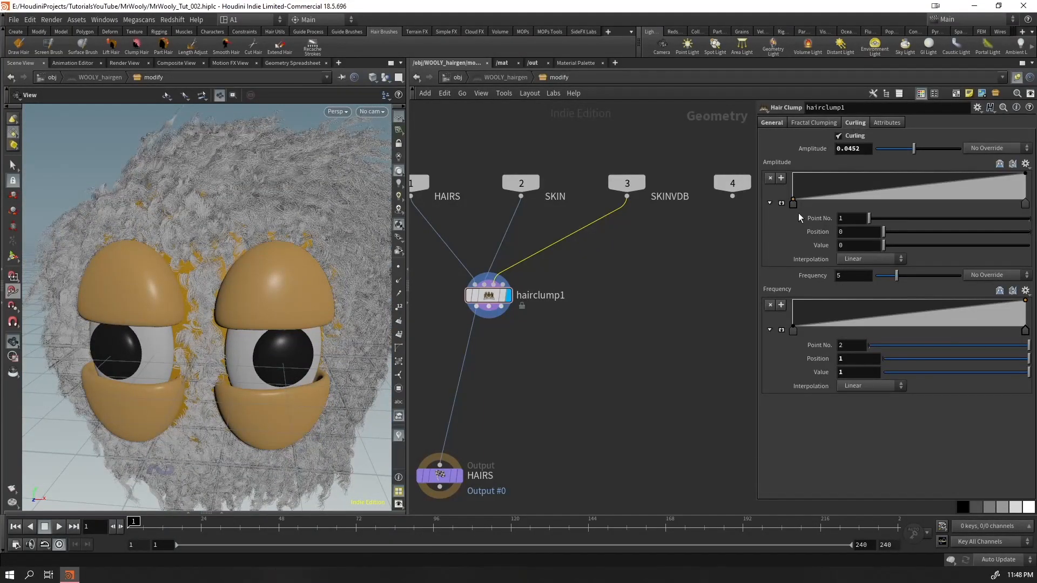
pyautogui.moveTo(796, 204); pyautogui.dragTo(881, 206)
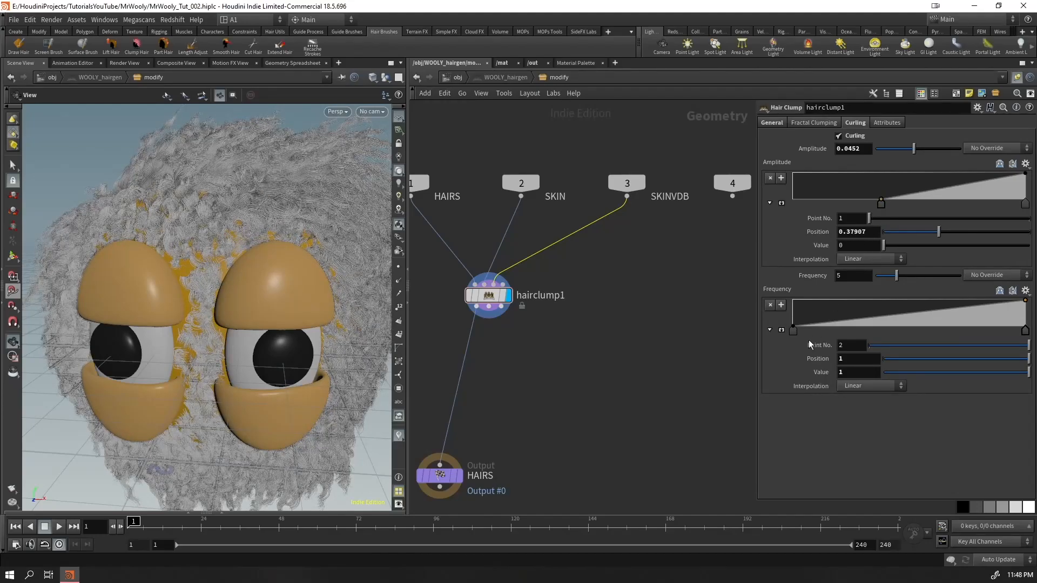
pyautogui.moveTo(793, 330); pyautogui.dragTo(851, 325)
pyautogui.moveTo(291, 221); pyautogui.dragTo(310, 202)
# Set the curling frequency to 12.9 and place the frequency ramp's first point at about 0.107
pyautogui.moveTo(899, 276); pyautogui.dragTo(929, 276)
pyautogui.scroll(6, 324, 199)
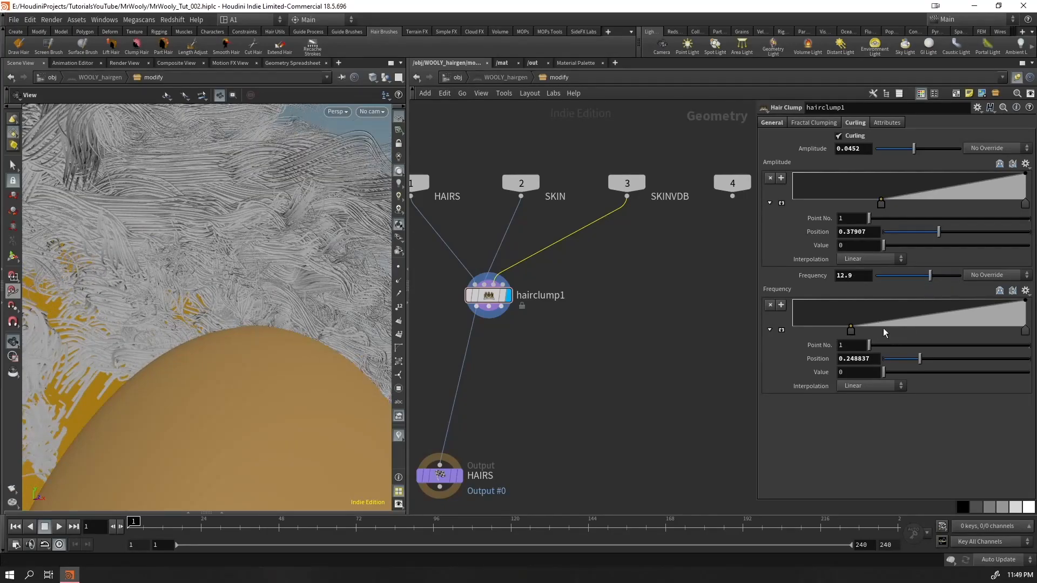
pyautogui.click(1024, 330)
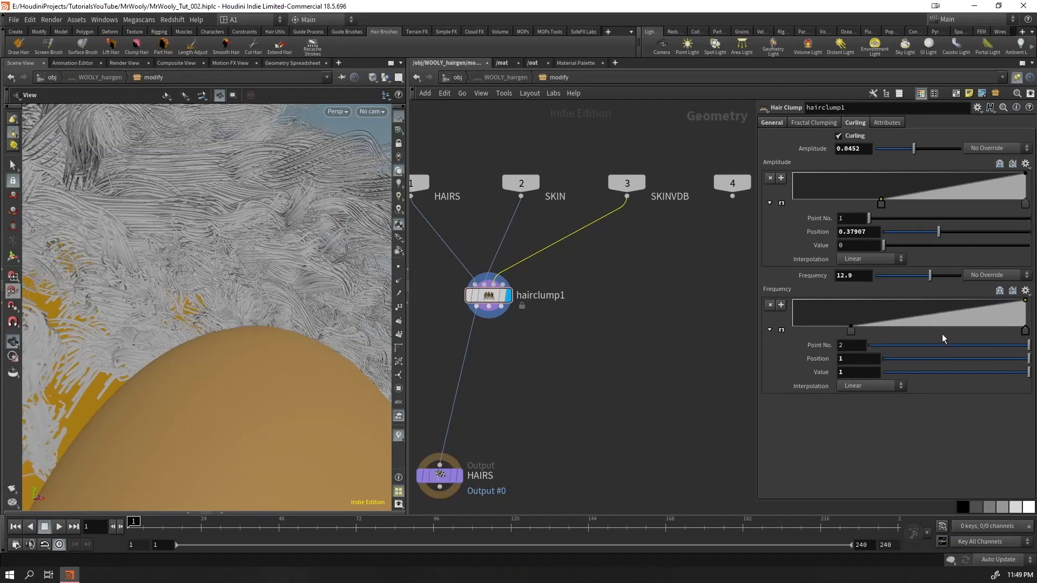
pyautogui.moveTo(851, 330); pyautogui.dragTo(818, 329)
pyautogui.scroll(-10, 204, 336)
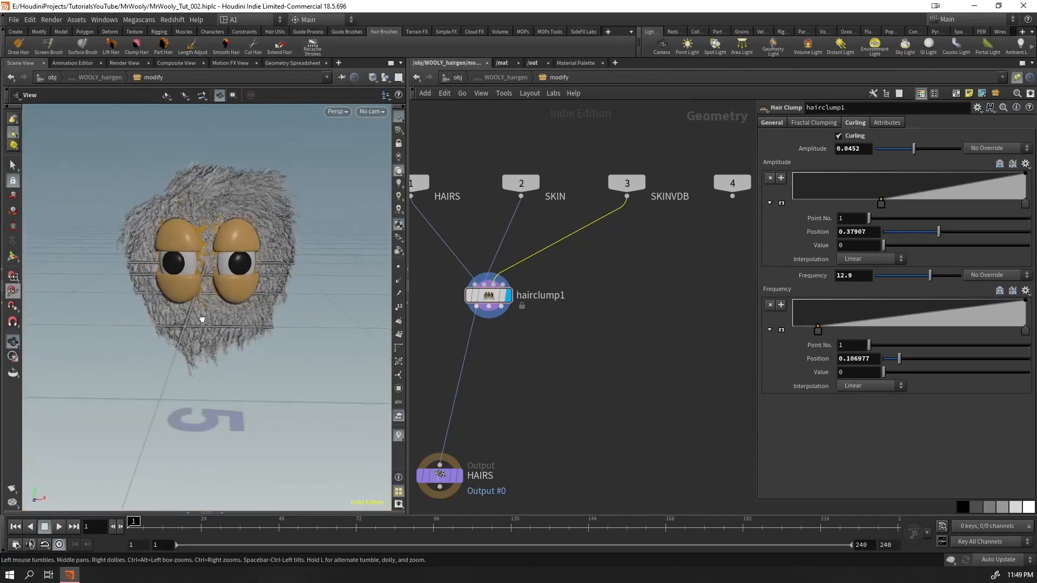
pyautogui.moveTo(204, 336); pyautogui.dragTo(232, 323)
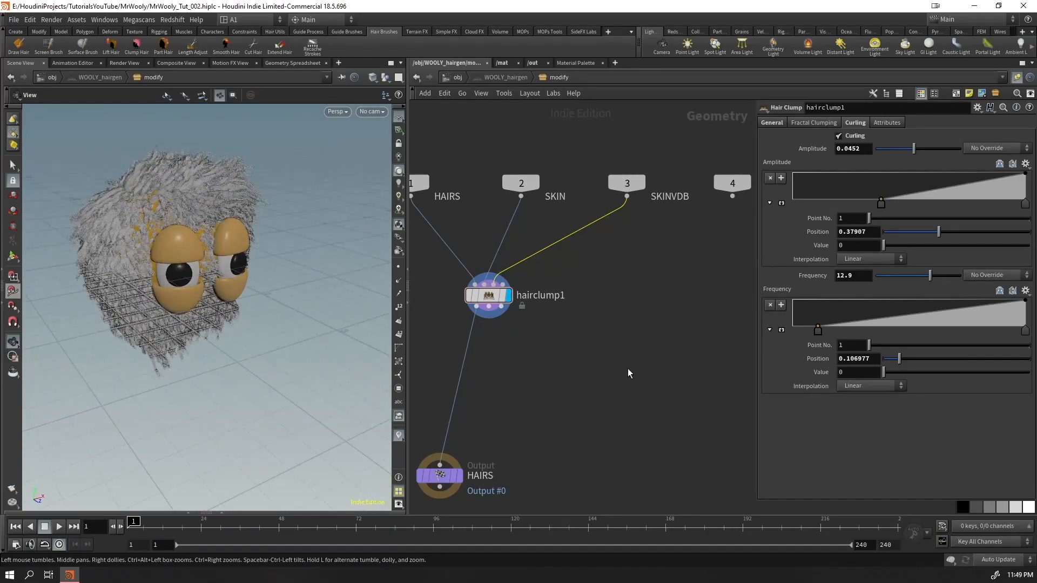
# Insert a White Hairs guide mask between hairclump1 and the HAIRS output, and align the mask and output nodes under hairclump1
pyautogui.click(308, 32)
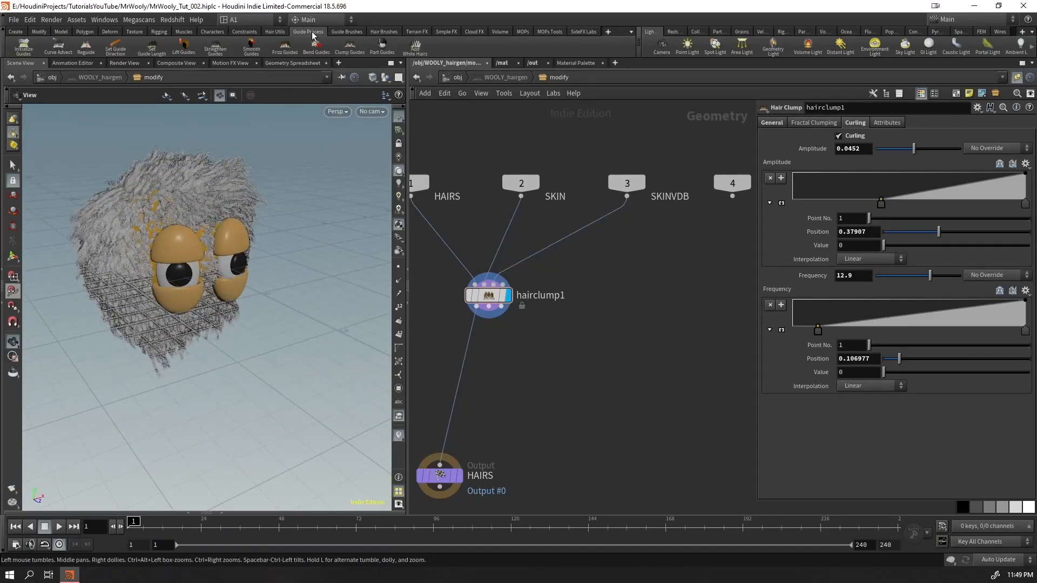
pyautogui.click(416, 46)
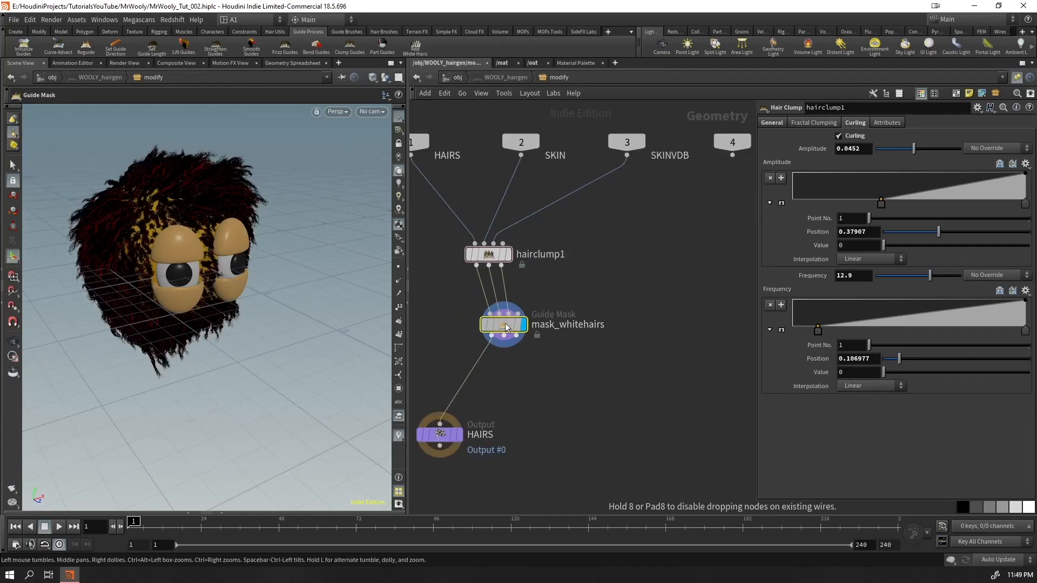
pyautogui.click(491, 312)
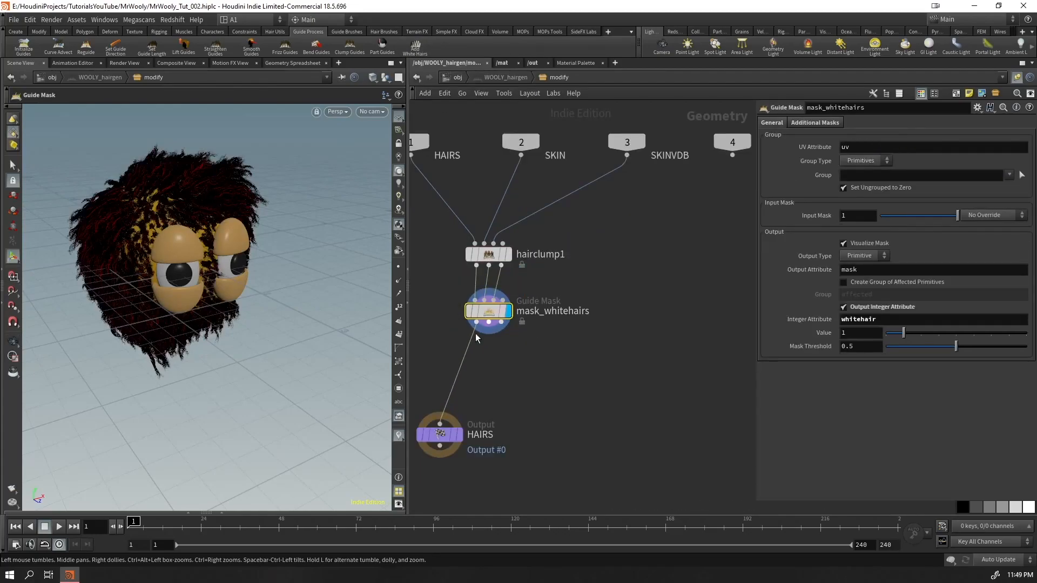
pyautogui.moveTo(436, 437); pyautogui.dragTo(485, 428)
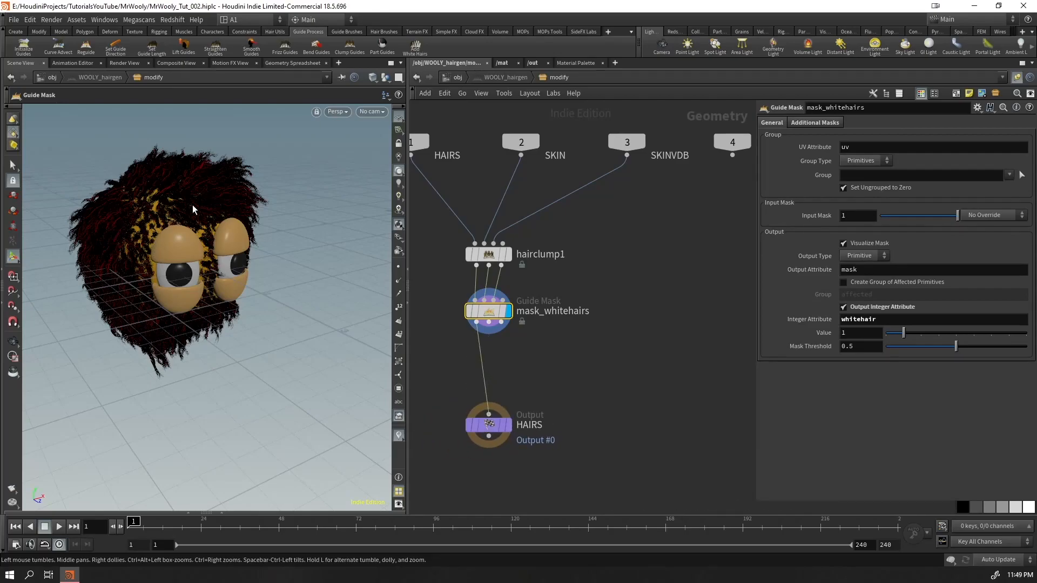
pyautogui.keyDown('alt'); pyautogui.moveTo(193, 204); pyautogui.dragTo(204, 192); pyautogui.keyUp('alt')
pyautogui.keyDown('alt'); pyautogui.moveTo(203, 192); pyautogui.dragTo(262, 199, button='right'); pyautogui.keyUp('alt')
pyautogui.keyDown('alt'); pyautogui.moveTo(261, 198); pyautogui.dragTo(283, 196); pyautogui.keyUp('alt')
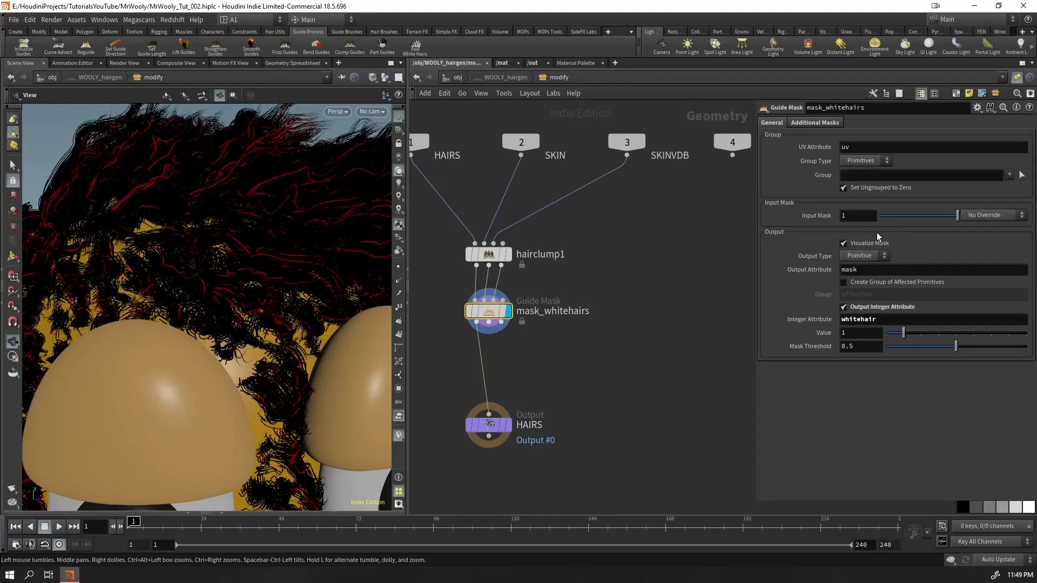
# Try the Point output type on the white-hair mask and return it to Primitive
pyautogui.click(864, 161)
pyautogui.click(677, 207)
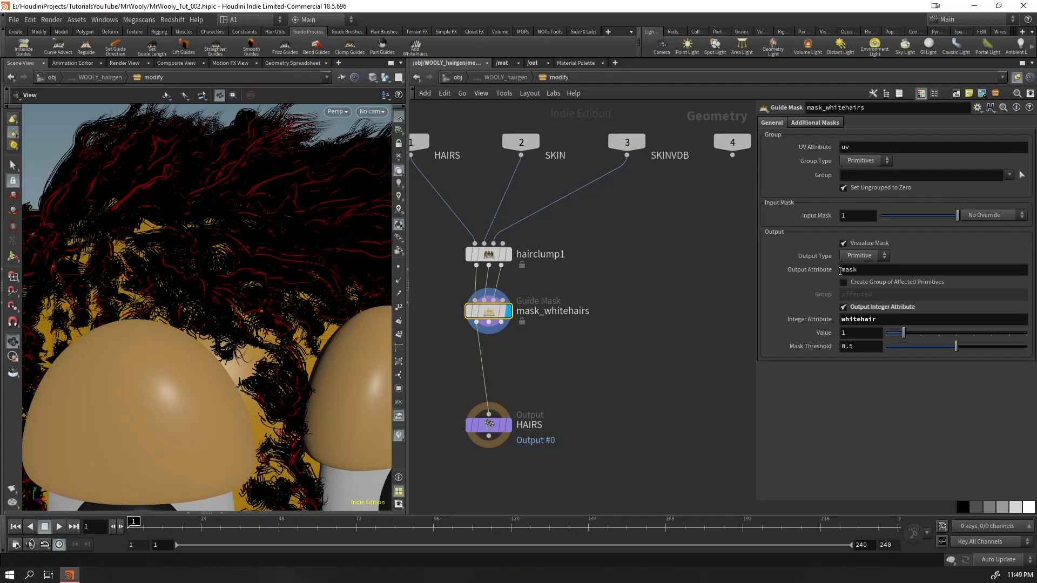
pyautogui.click(858, 256)
pyautogui.click(861, 270)
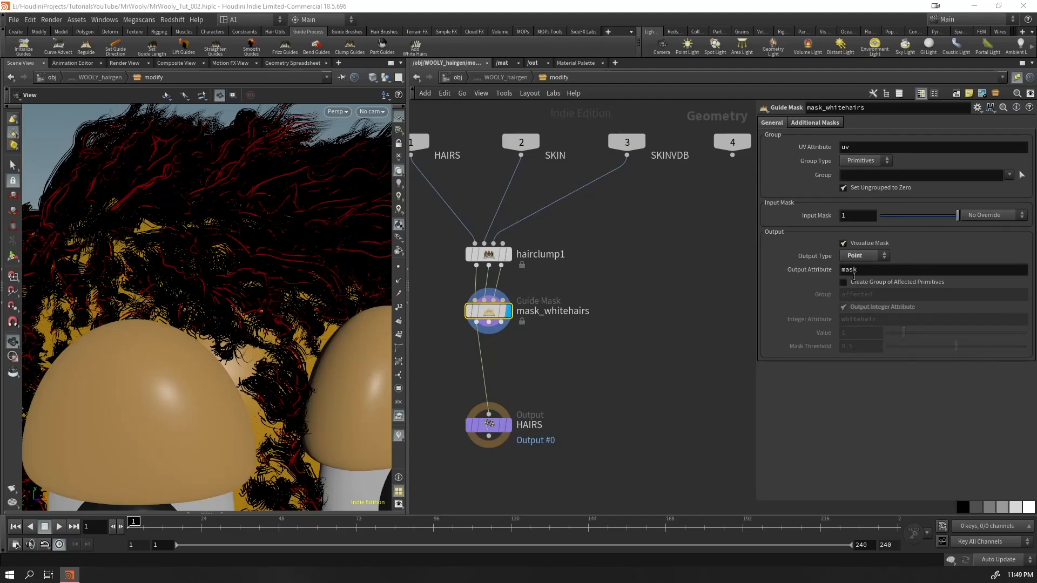
pyautogui.click(862, 258)
pyautogui.click(857, 266)
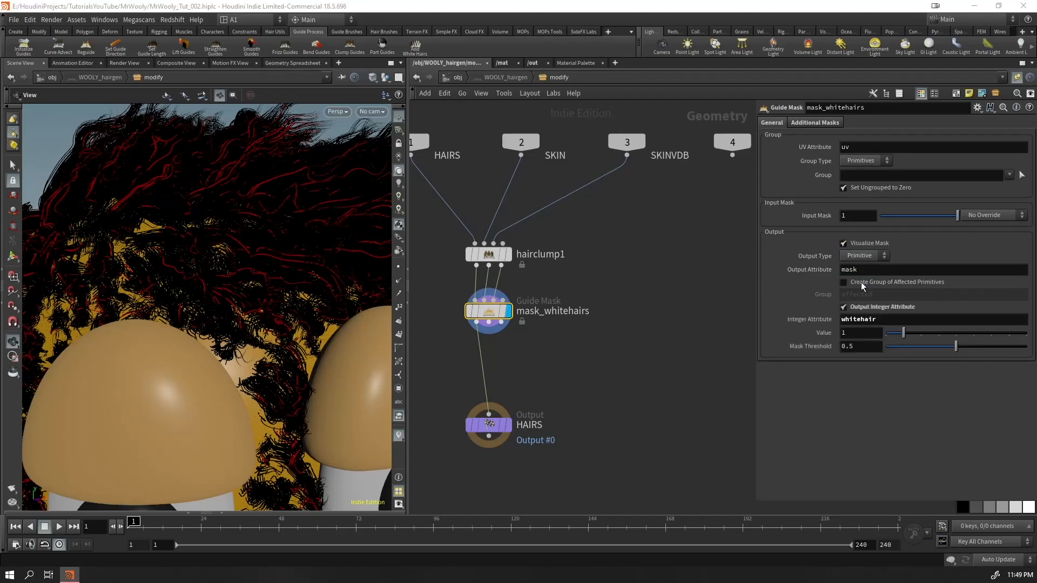
# Try a higher integer attribute value and mask threshold on the white-hair mask, and undo both changes
pyautogui.moveTo(903, 332); pyautogui.dragTo(1024, 353)
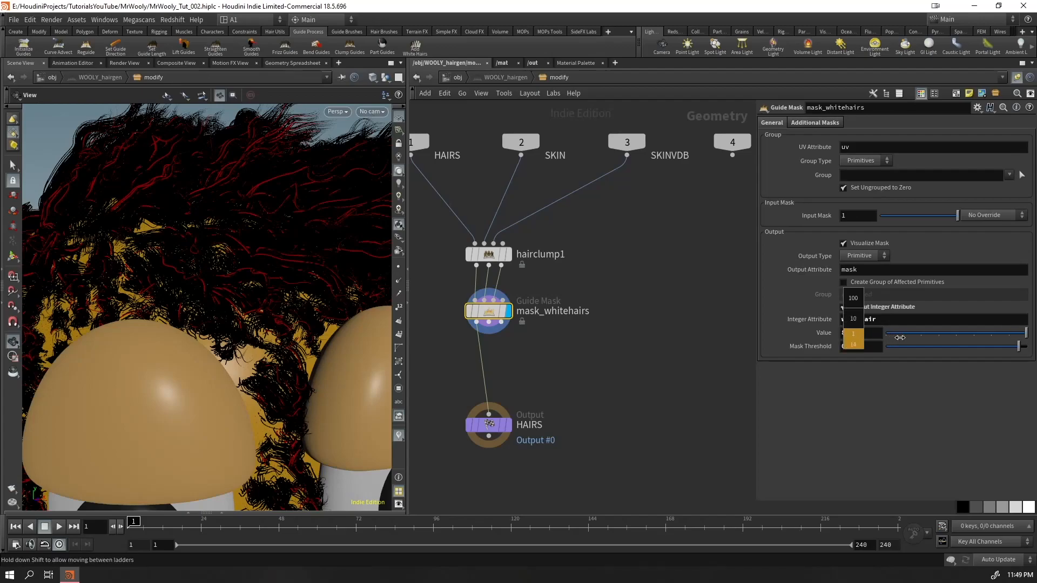
pyautogui.hotkey('ctrl', 'z')
pyautogui.hotkey('ctrl', 'z')
# Set the Input Mask of mask_whitehairs to 3.6
pyautogui.moveTo(846, 215); pyautogui.dragTo(972, 235, button='middle')
pyautogui.moveTo(1034, 243); pyautogui.dragTo(989, 253, button='middle')
pyautogui.moveTo(259, 211); pyautogui.dragTo(195, 276, button='right')
pyautogui.moveTo(195, 276); pyautogui.dragTo(189, 278)
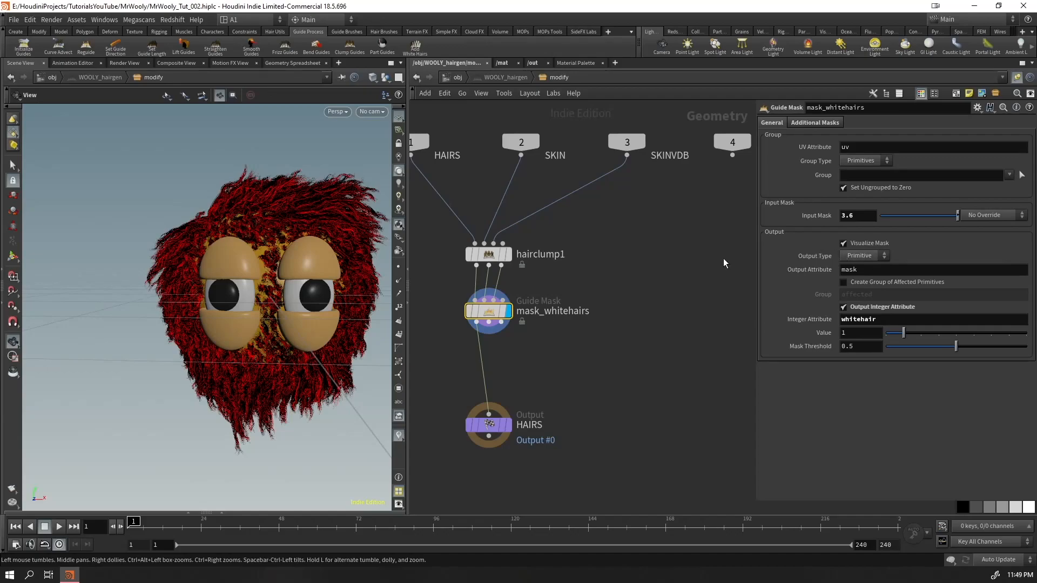
# Inspect the point, primitive and detail attributes in the node information of mask_whitehairs
pyautogui.click(454, 311)
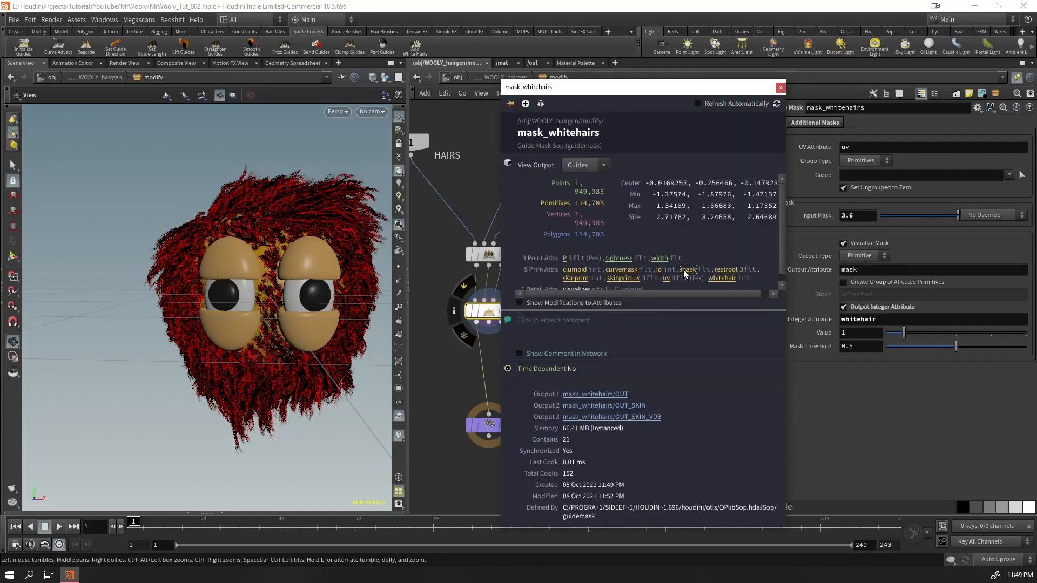
pyautogui.scroll(-1, 698, 276)
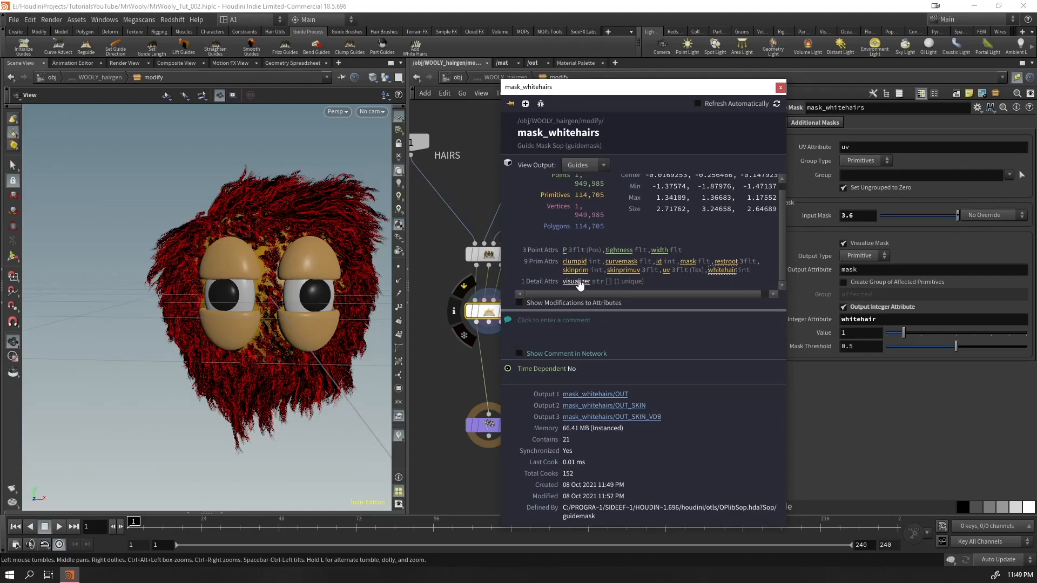
pyautogui.click(399, 436)
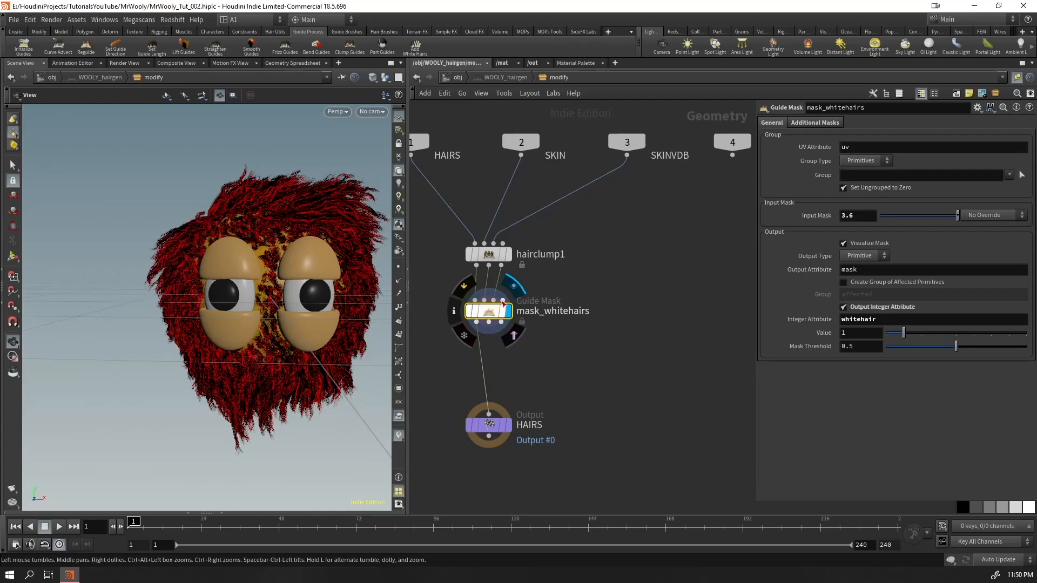
# Save the scene file
pyautogui.moveTo(850, 219)
pyautogui.mouseDown(button='middle')
pyautogui.moveTo(898, 224)
pyautogui.moveTo(859, 226)
pyautogui.mouseUp(button='middle')
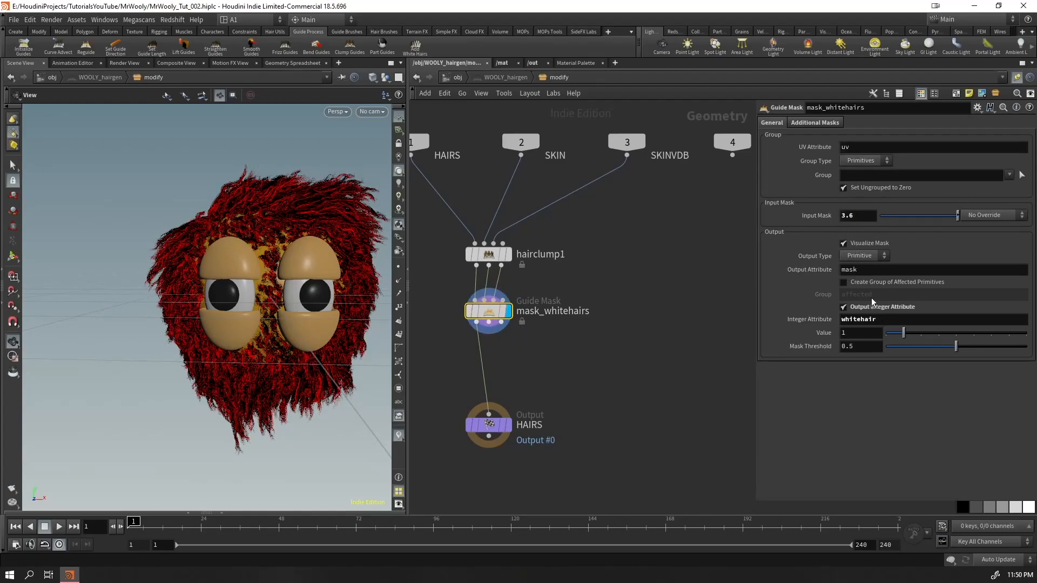
pyautogui.click(682, 378)
pyautogui.hotkey('ctrl', 's')
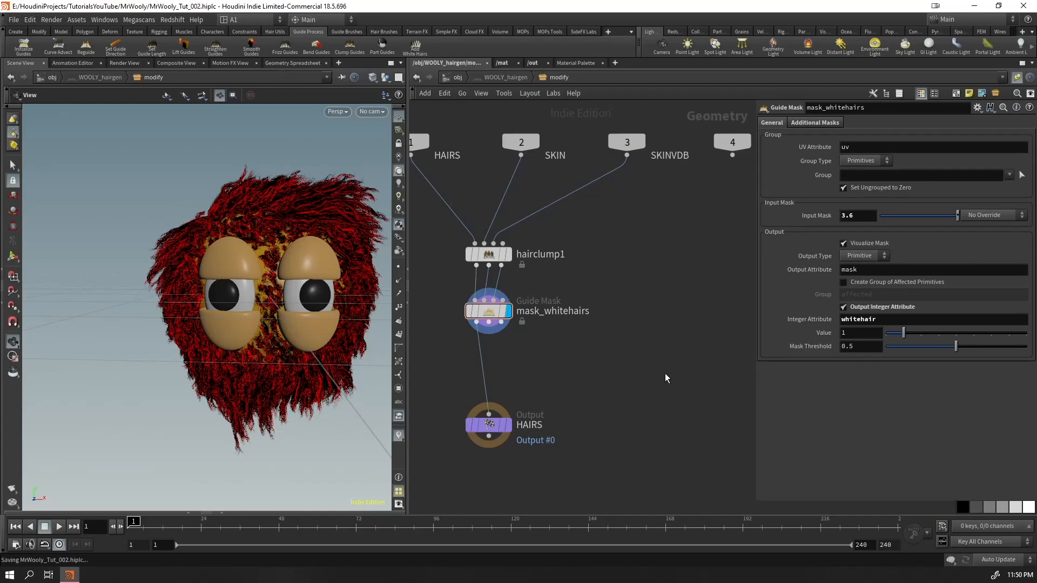
# Return to the object level and hide the WOOLY_hairgen object
pyautogui.click(452, 77)
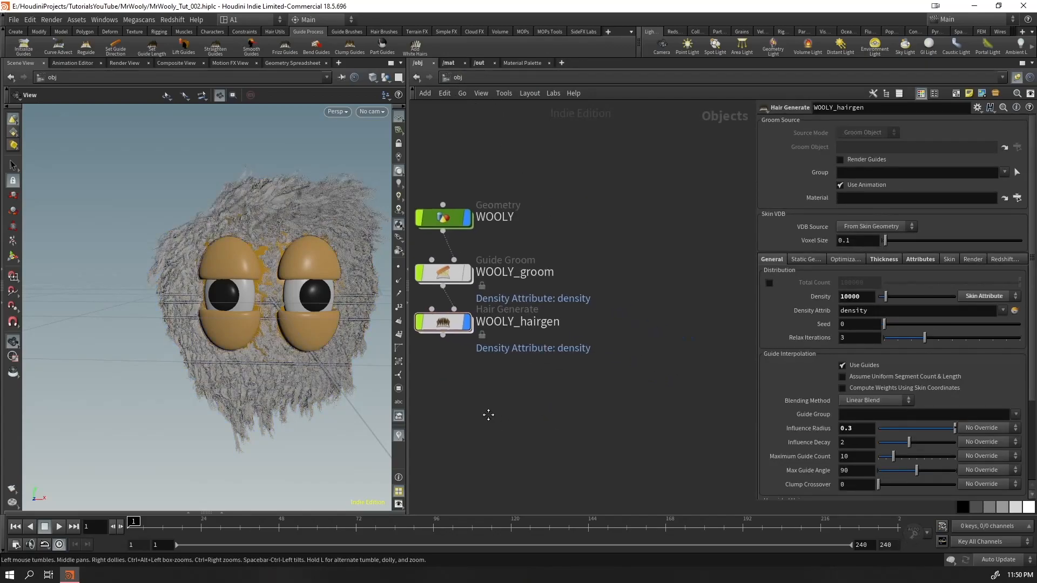
pyautogui.click(449, 321)
# Create a new Geometry object beside the WOOLY nodes
pyautogui.press('Tab')
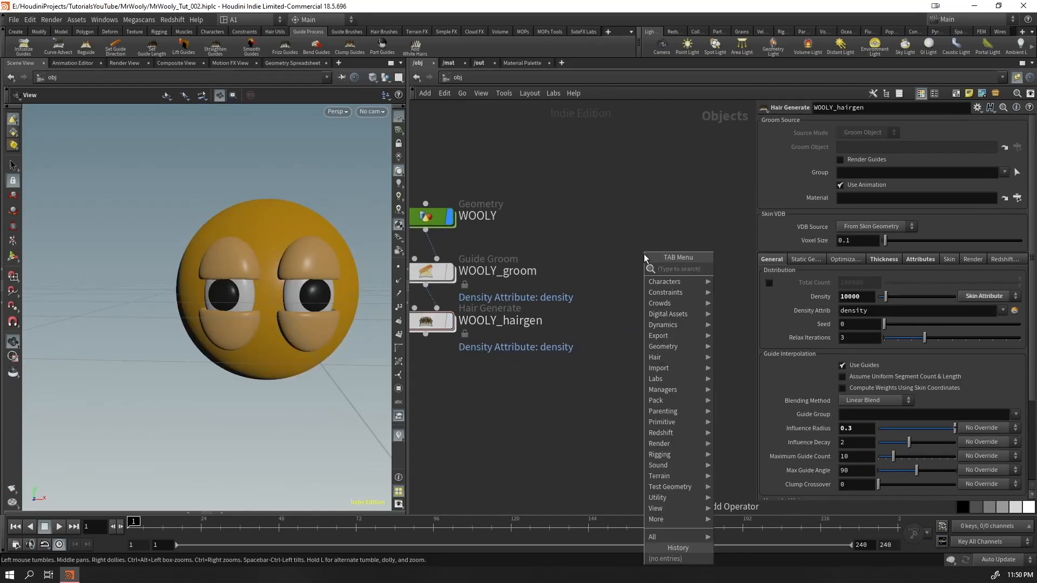
pyautogui.write('geo')
pyautogui.press('Return')
pyautogui.click(644, 254)
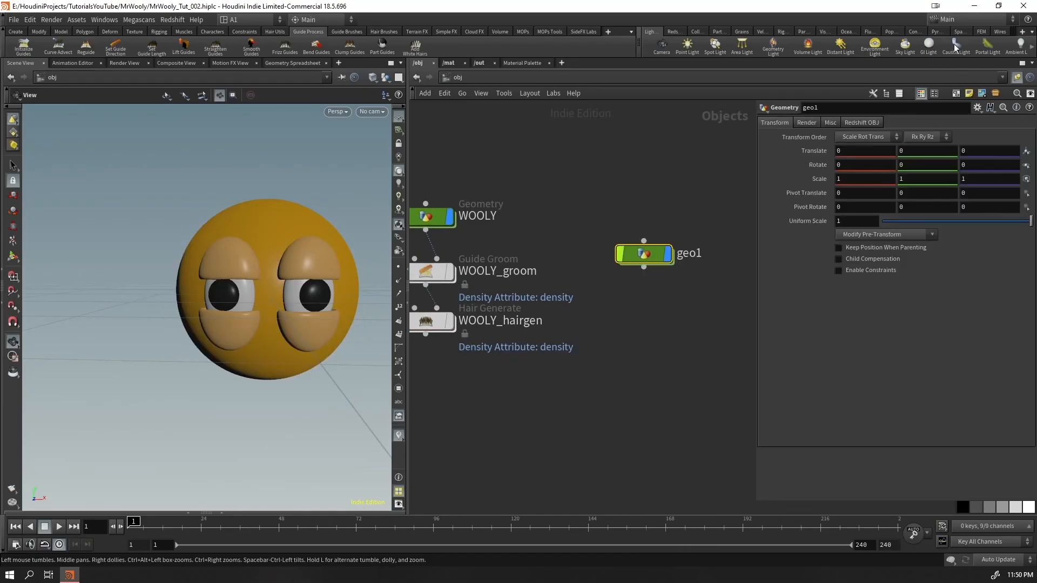
# Enable Redshift strand rendering for the new geometry object, with strand type Cone and a Global Scale Multiplier of 0.08
pyautogui.click(861, 123)
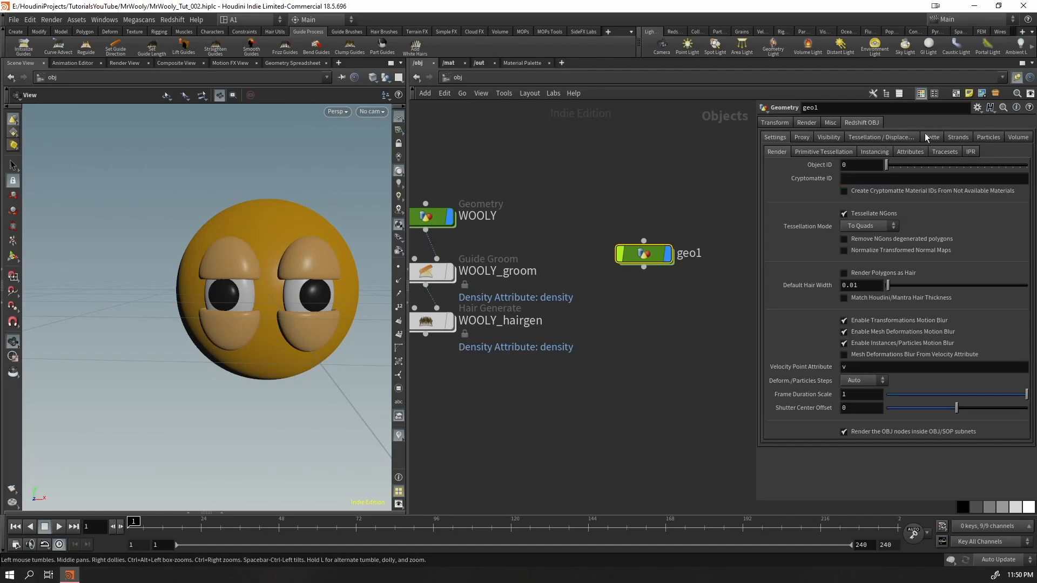
pyautogui.click(954, 138)
pyautogui.click(860, 167)
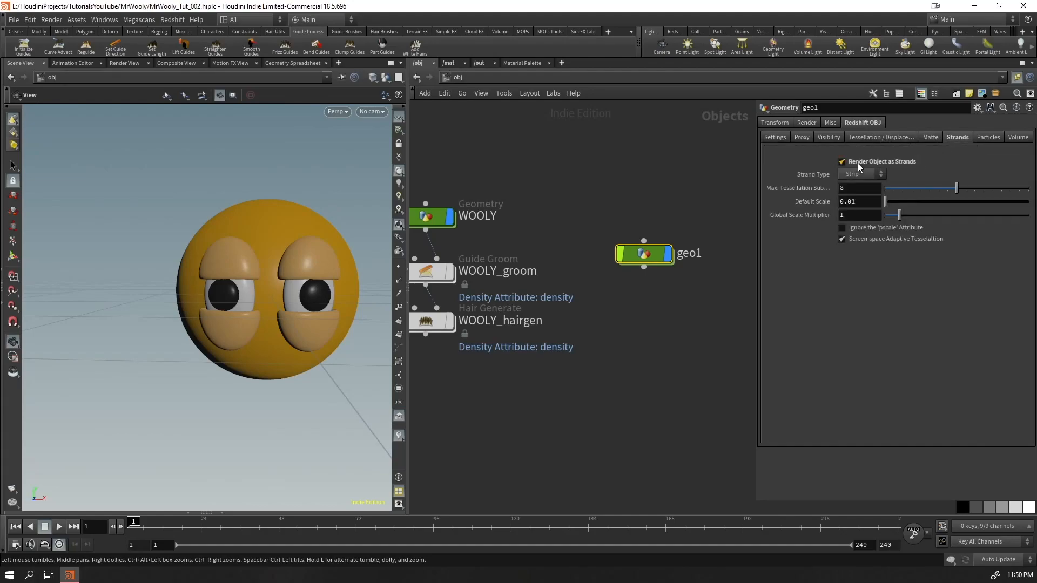
pyautogui.click(876, 174)
pyautogui.click(851, 226)
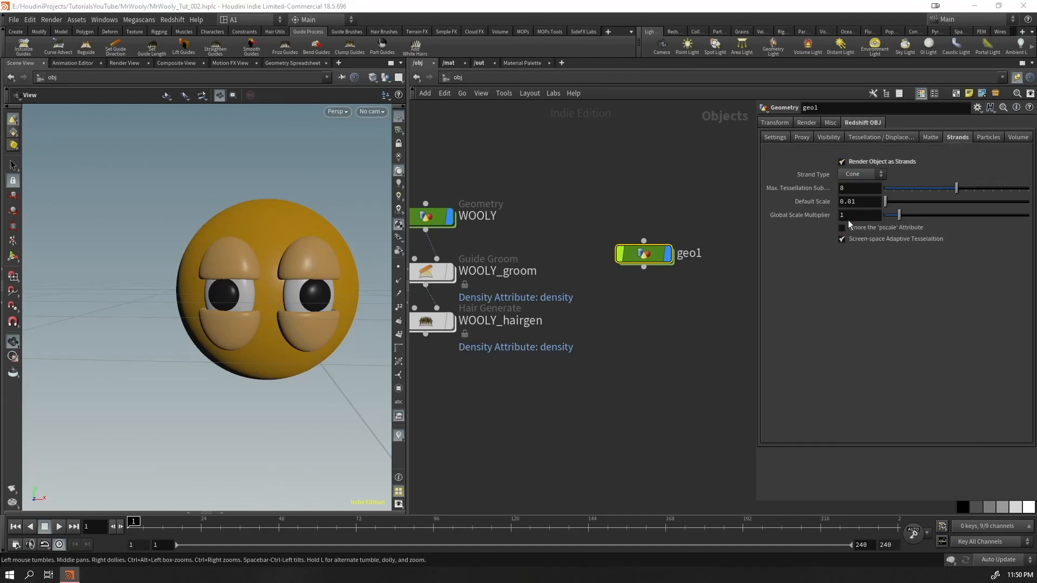
pyautogui.click(847, 215)
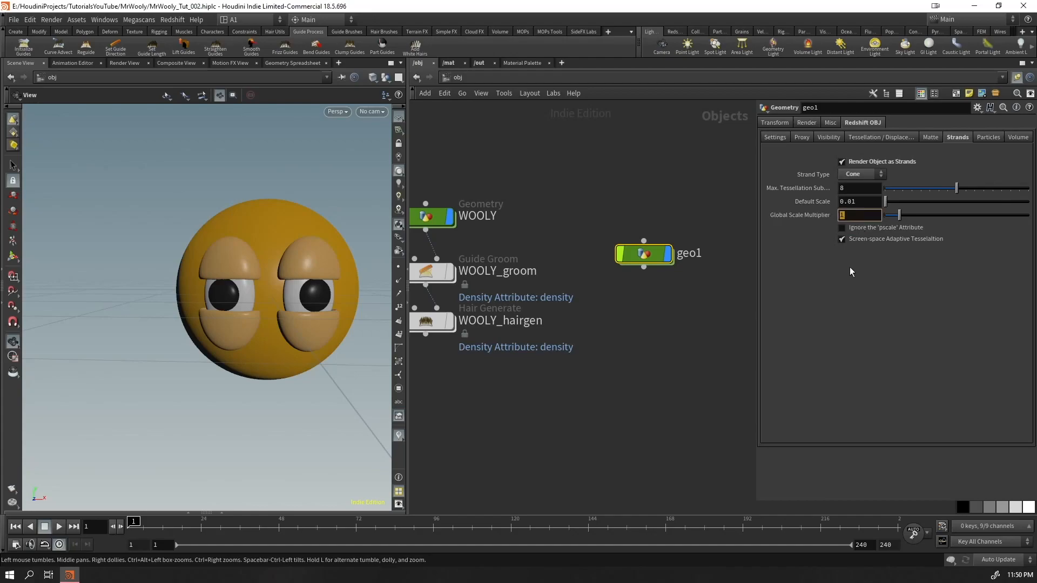
pyautogui.press('Return')
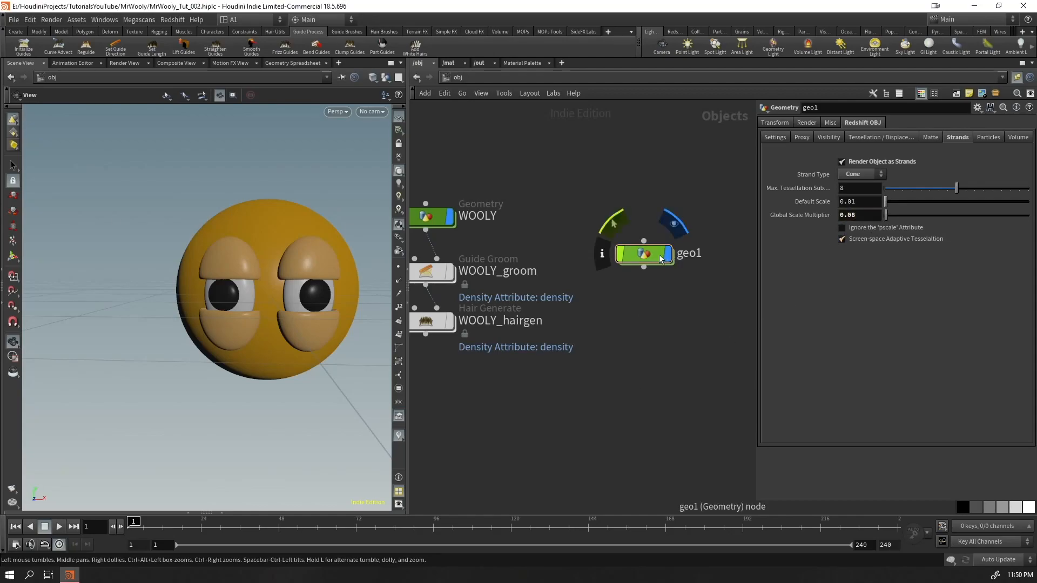
# Rename the new geometry object as HAIR_R
pyautogui.doubleClick(685, 253)
pyautogui.hotkey('ctrl', 'a')
pyautogui.write('HAIR')
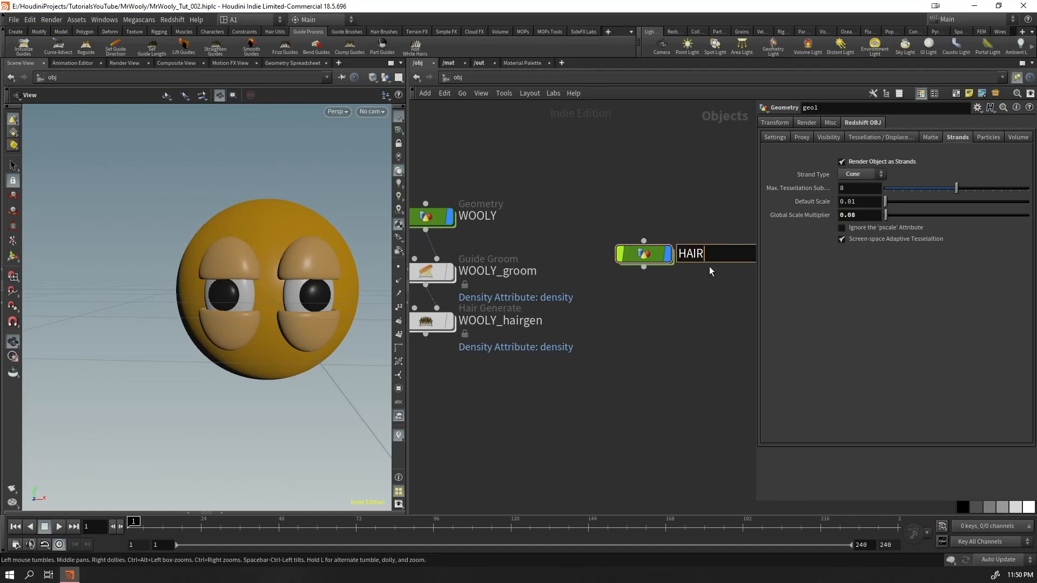
pyautogui.write('_R')
pyautogui.press('Return')
# Add an Object Merge node inside HAIR_R
pyautogui.doubleClick(644, 254)
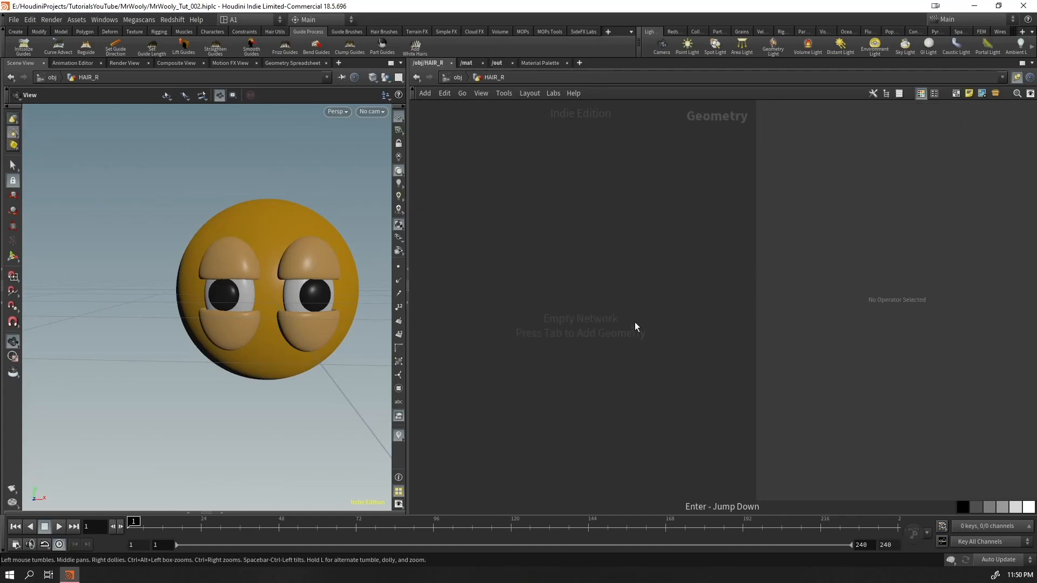
pyautogui.press('Tab')
pyautogui.write('objm')
pyautogui.press('Return')
pyautogui.click(596, 233)
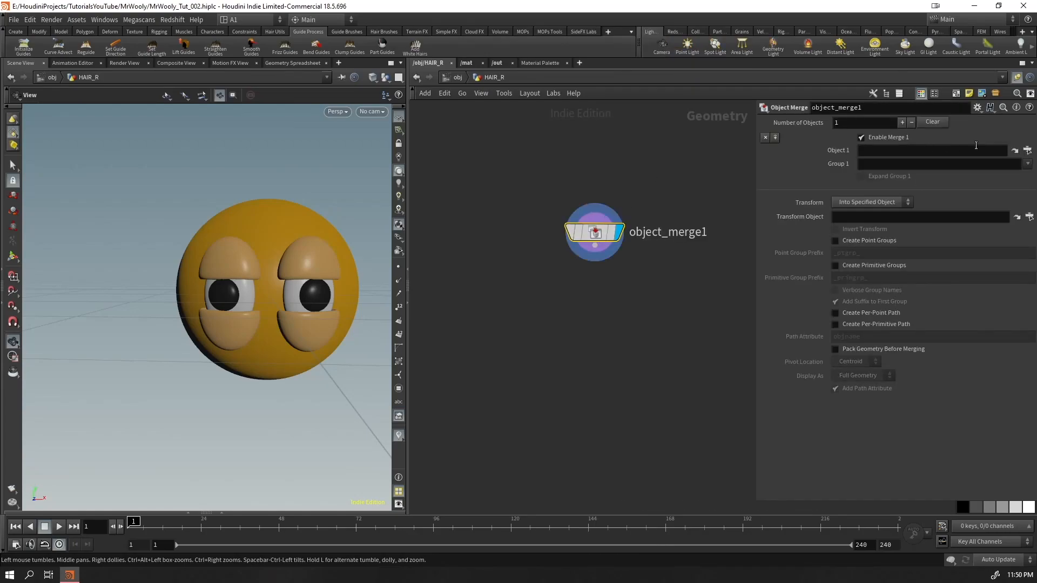
pyautogui.click(1027, 150)
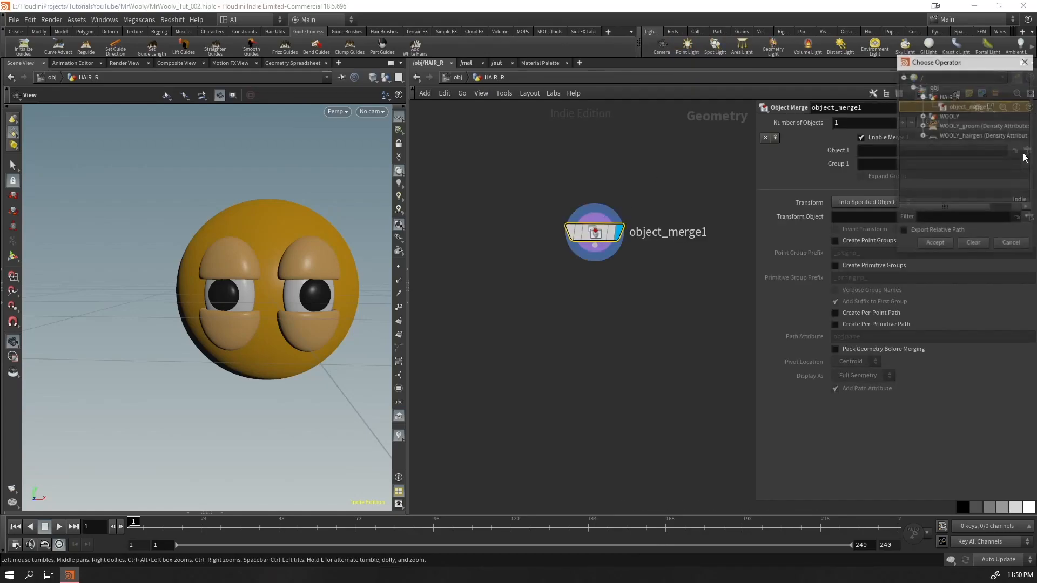
pyautogui.click(923, 135)
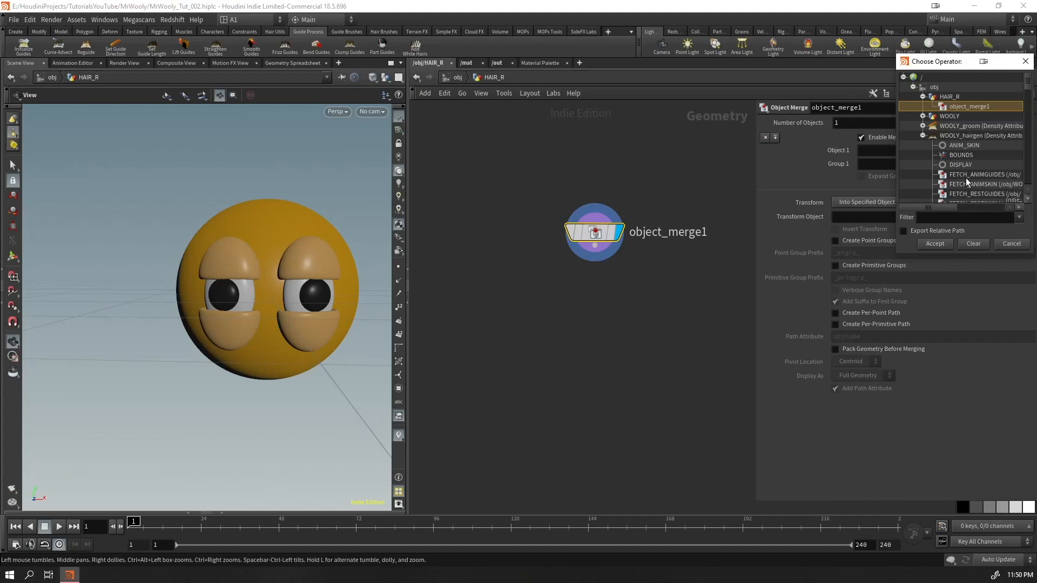
pyautogui.scroll(-10, 958, 184)
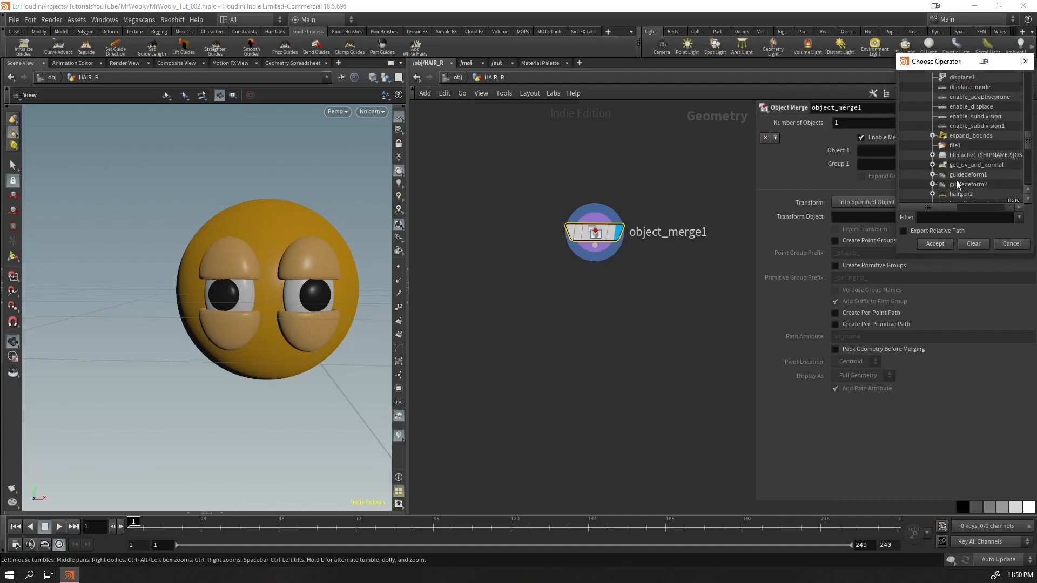
pyautogui.click(1025, 61)
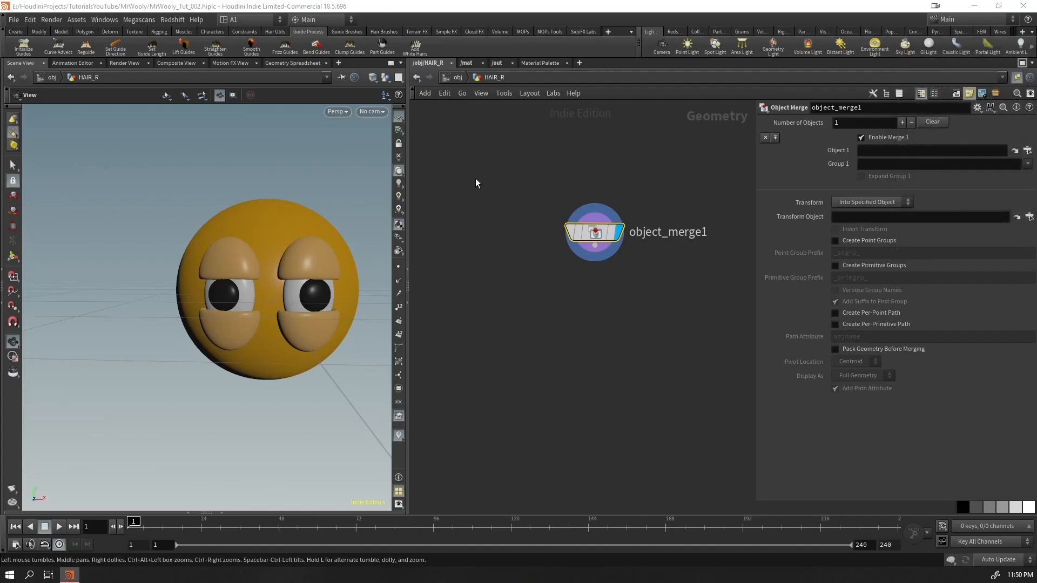
# Copy the HAIRS node from the WOOLY_hairgen network and set the merge's Object 1 to /obj/WOOLY_hairgen/modify/HAIRS
pyautogui.click(458, 77)
pyautogui.click(537, 291)
pyautogui.press('Return')
pyautogui.click(488, 425)
pyautogui.press('u')
pyautogui.doubleClick(746, 226)
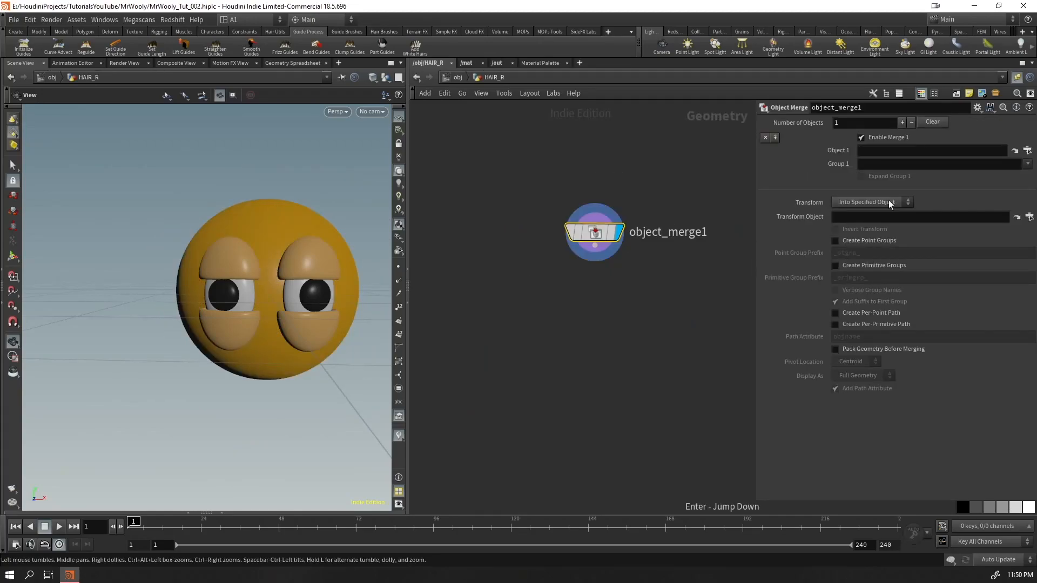
pyautogui.click(907, 154)
pyautogui.write('/obj/WOOLY_hairgen/modify/HAIRS')
pyautogui.press('Return')
# Compare the mask and whitehair visualizers on the merged hair, leaving only whitehair enabled
pyautogui.moveTo(278, 287)
pyautogui.mouseDown()
pyautogui.moveTo(308, 291)
pyautogui.moveTo(292, 291)
pyautogui.mouseUp()
pyautogui.rightClick(403, 437)
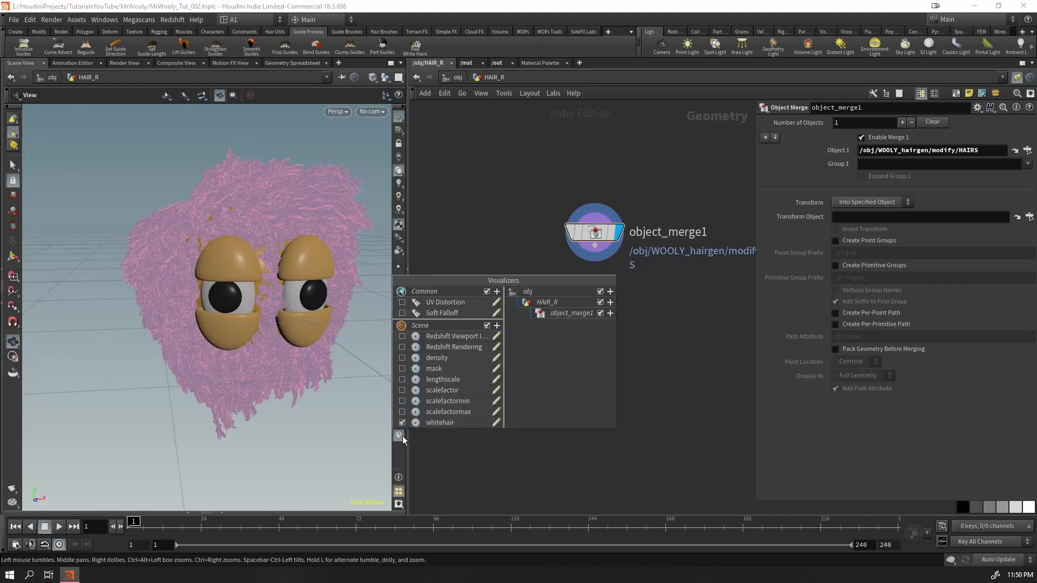
pyautogui.click(402, 423)
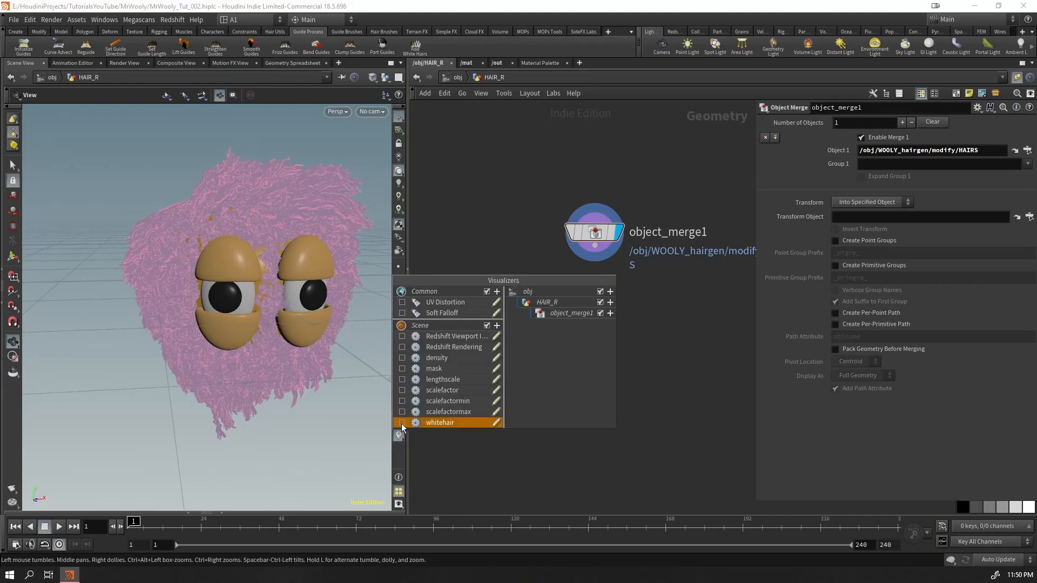
pyautogui.click(401, 371)
pyautogui.moveTo(356, 388)
pyautogui.mouseDown()
pyautogui.moveTo(303, 394)
pyautogui.moveTo(344, 399)
pyautogui.mouseUp()
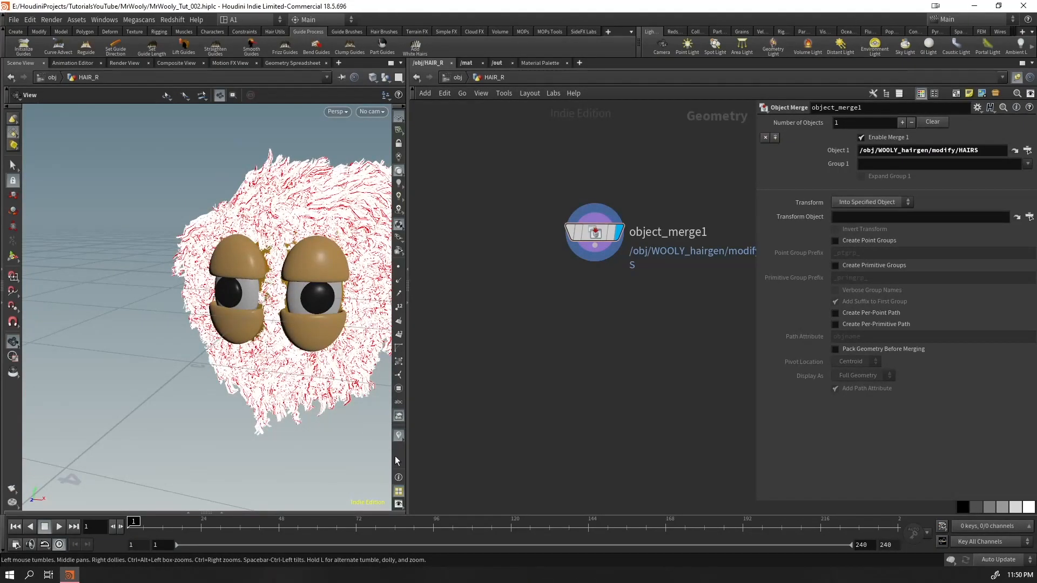
pyautogui.rightClick(398, 436)
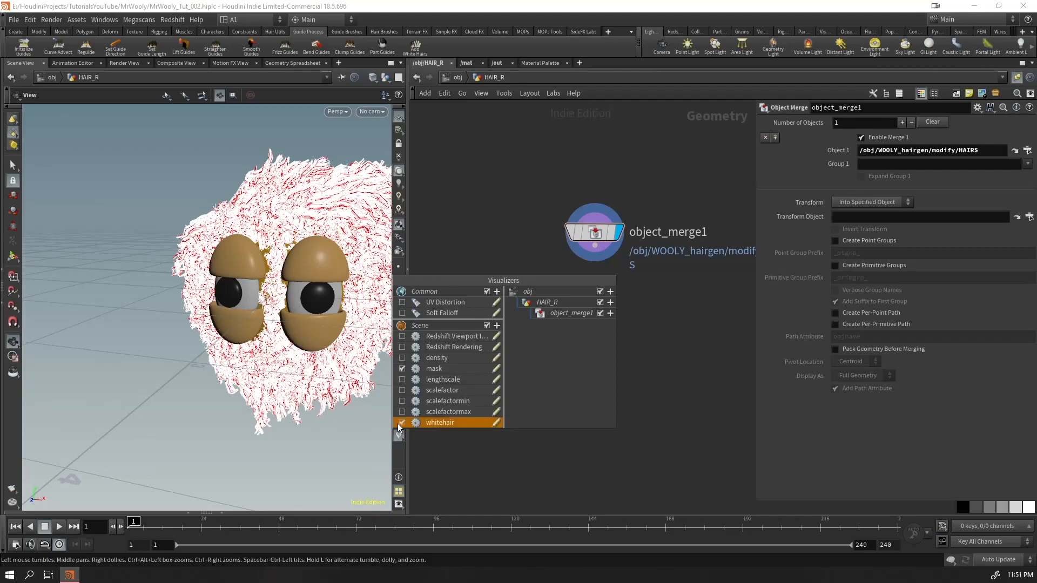
pyautogui.click(401, 370)
pyautogui.click(401, 370)
pyautogui.click(402, 369)
pyautogui.click(402, 369)
pyautogui.click(402, 369)
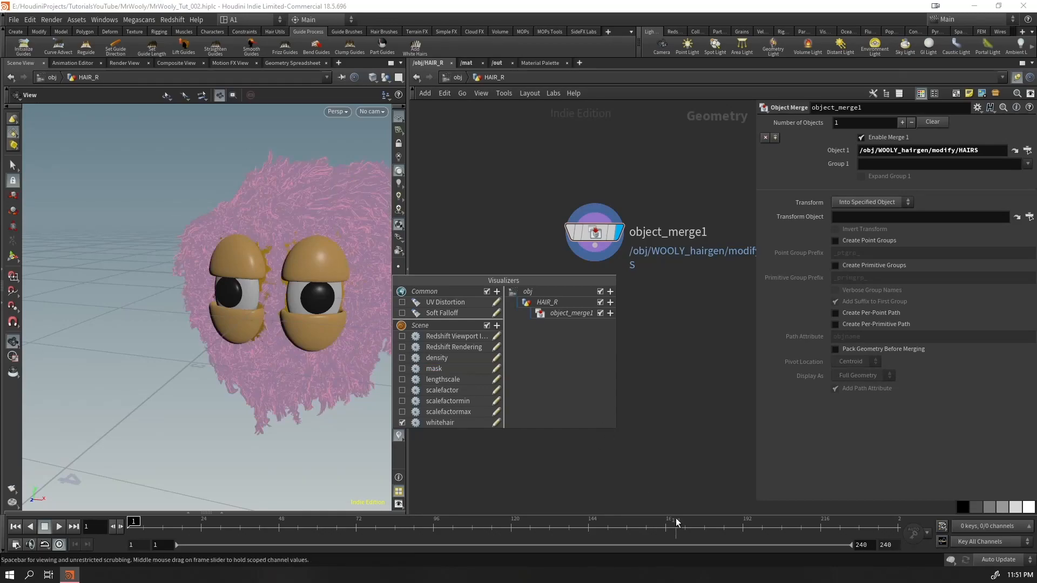
pyautogui.click(646, 460)
# Compare the merged HAIR_R curves with the WOOLY_hairgen hair up close, leaving HAIR_R displayed and WOOLY_hairgen hidden
pyautogui.moveTo(672, 173); pyautogui.dragTo(600, 279)
pyautogui.moveTo(577, 356); pyautogui.dragTo(544, 334, button='middle')
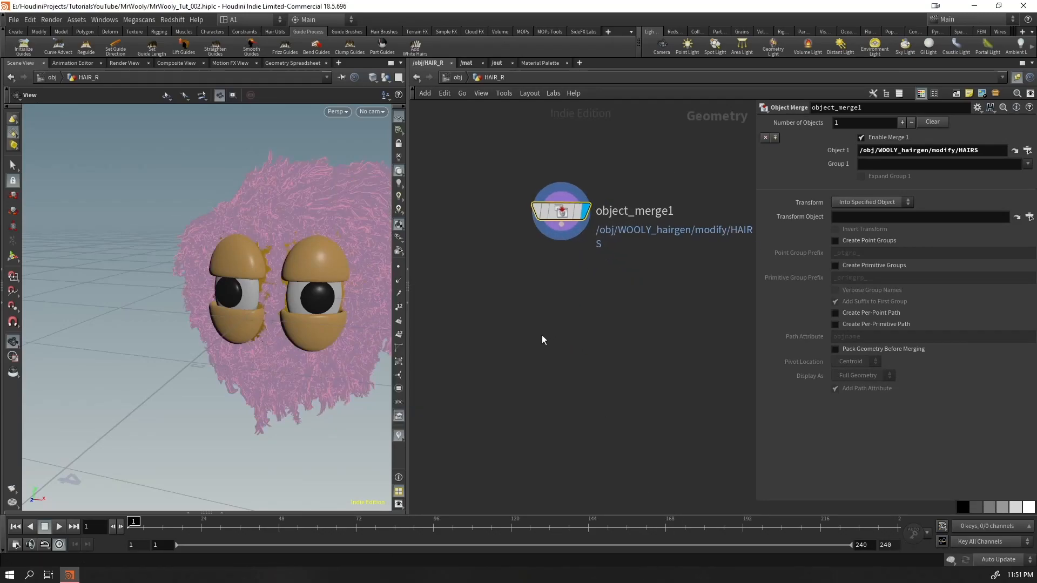
pyautogui.scroll(10, 355, 250)
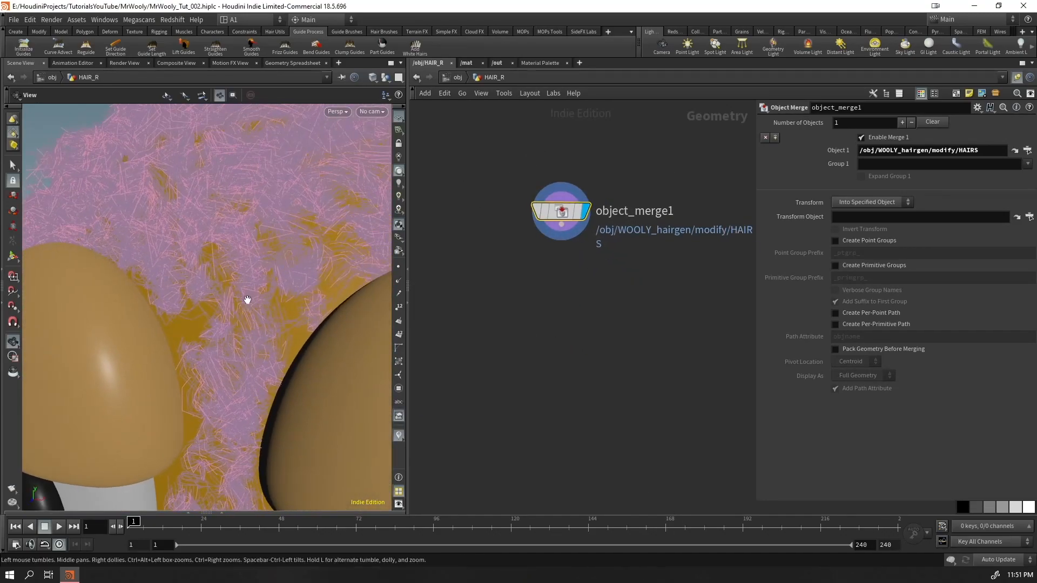
pyautogui.scroll(8, 277, 283)
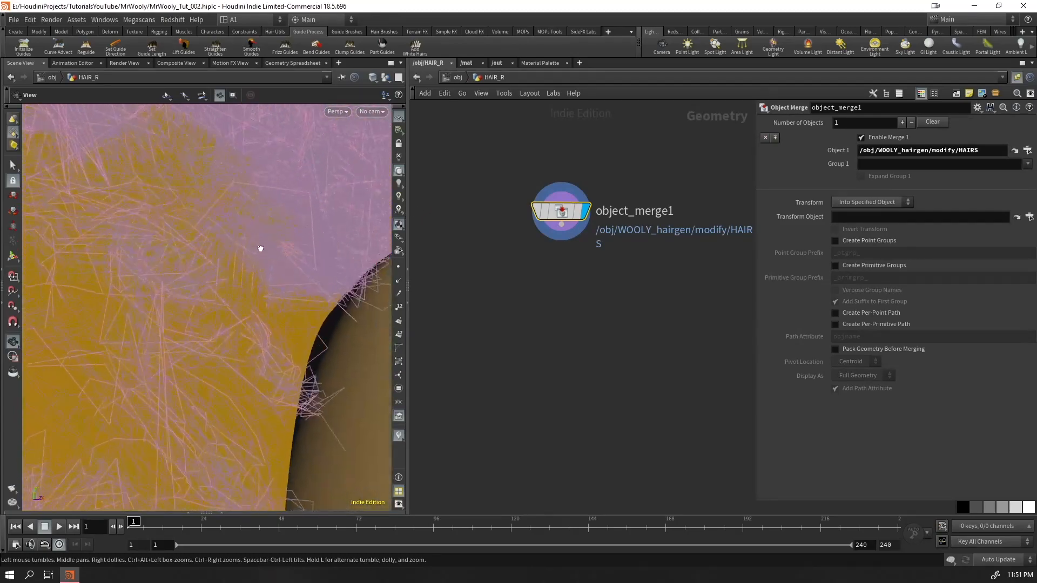
pyautogui.moveTo(282, 255); pyautogui.dragTo(305, 247)
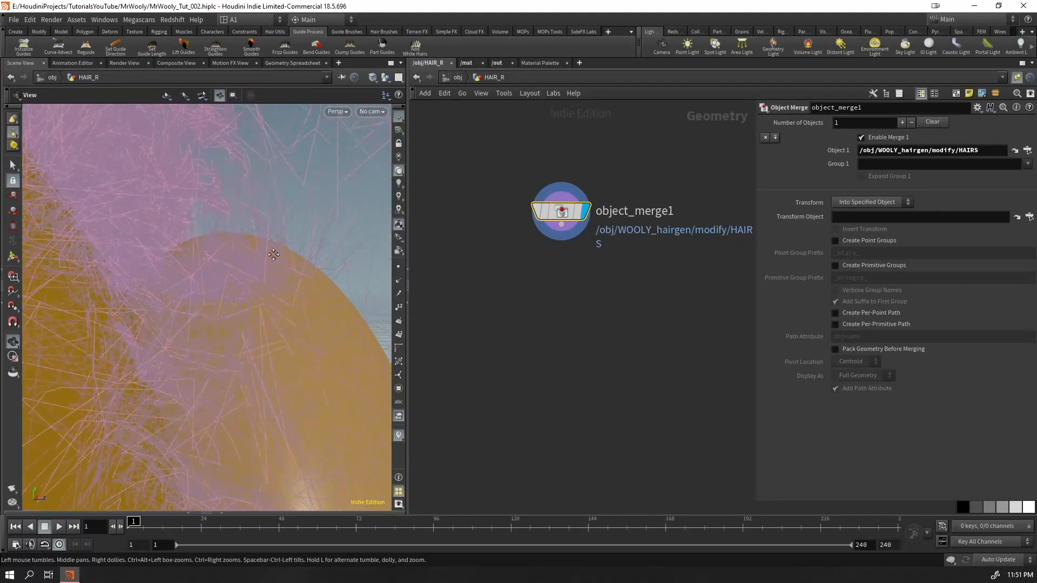
pyautogui.click(458, 80)
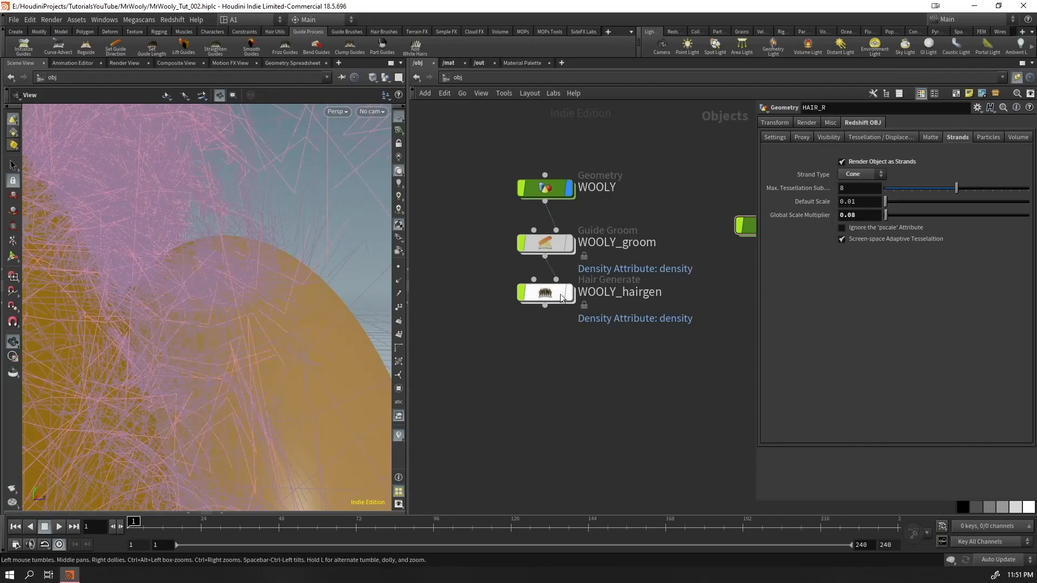
pyautogui.moveTo(703, 281); pyautogui.dragTo(607, 270, button='middle')
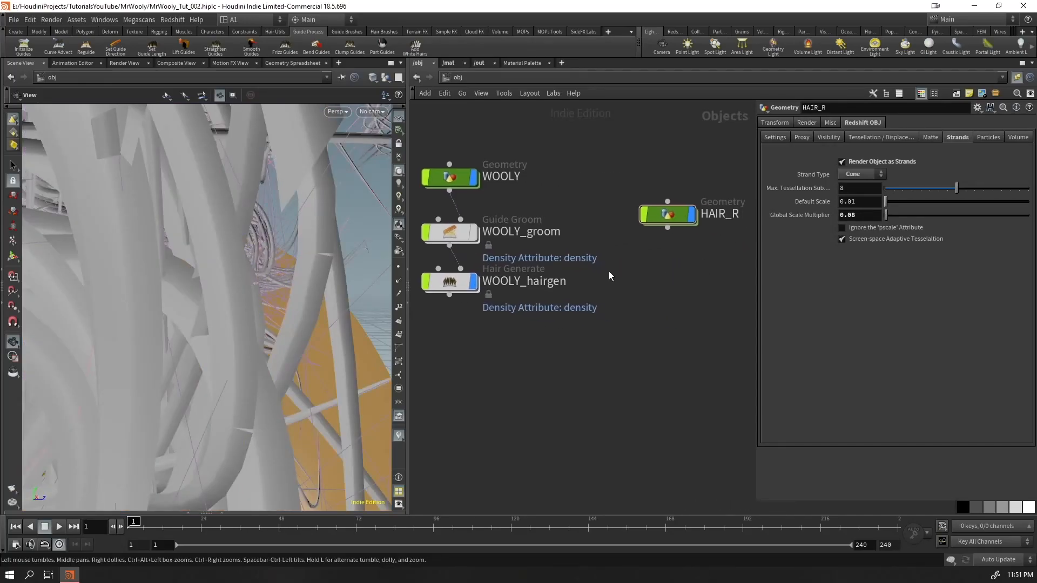
pyautogui.click(692, 215)
pyautogui.moveTo(254, 292); pyautogui.dragTo(116, 387, button='right')
pyautogui.moveTo(115, 387); pyautogui.dragTo(333, 232)
pyautogui.moveTo(334, 232); pyautogui.dragTo(367, 237, button='right')
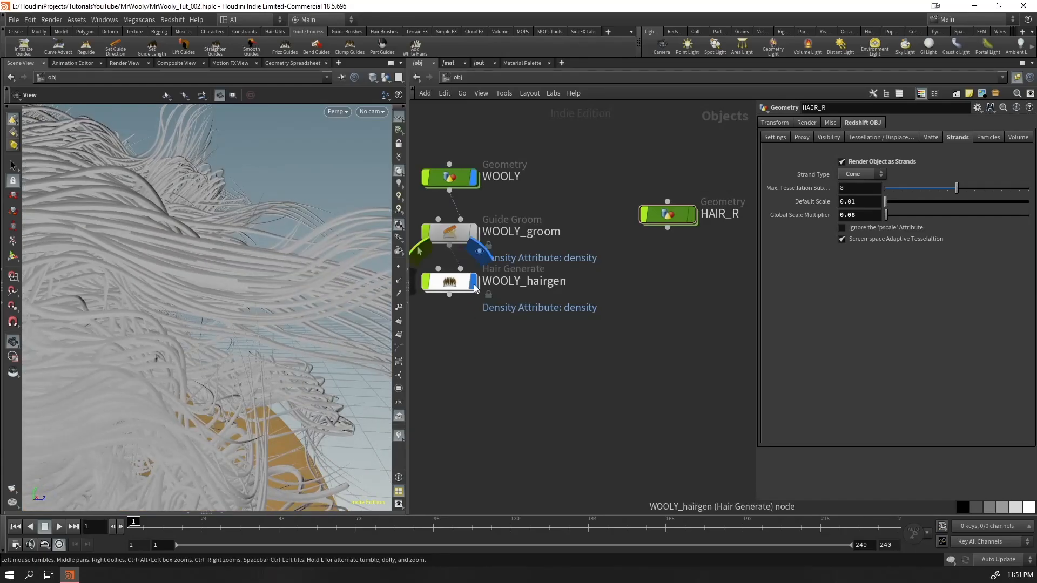
pyautogui.click(474, 282)
pyautogui.click(693, 214)
# Add a Resample node after the Object Merge inside HAIR_R
pyautogui.doubleClick(672, 215)
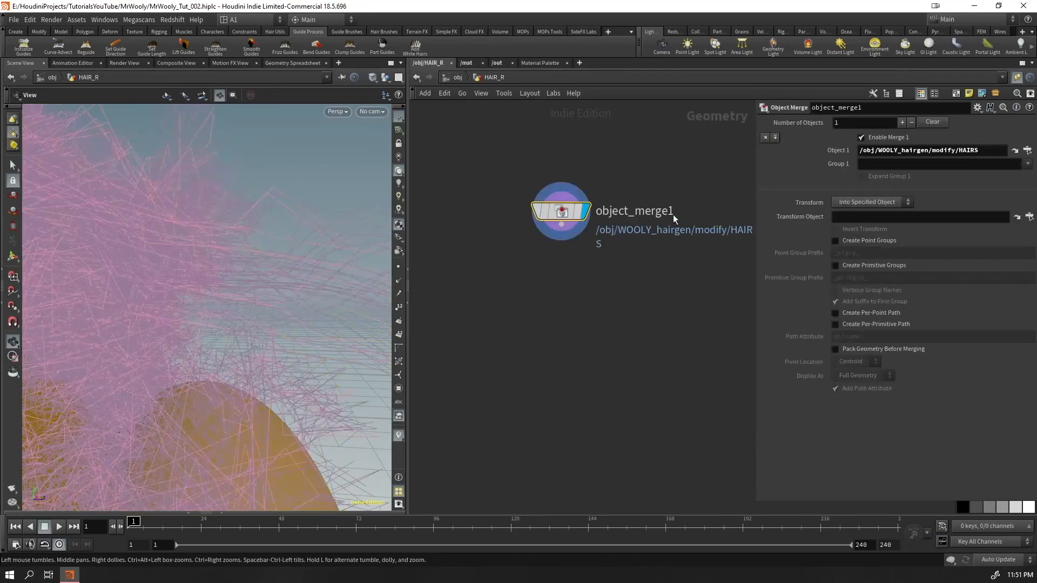
pyautogui.press('u')
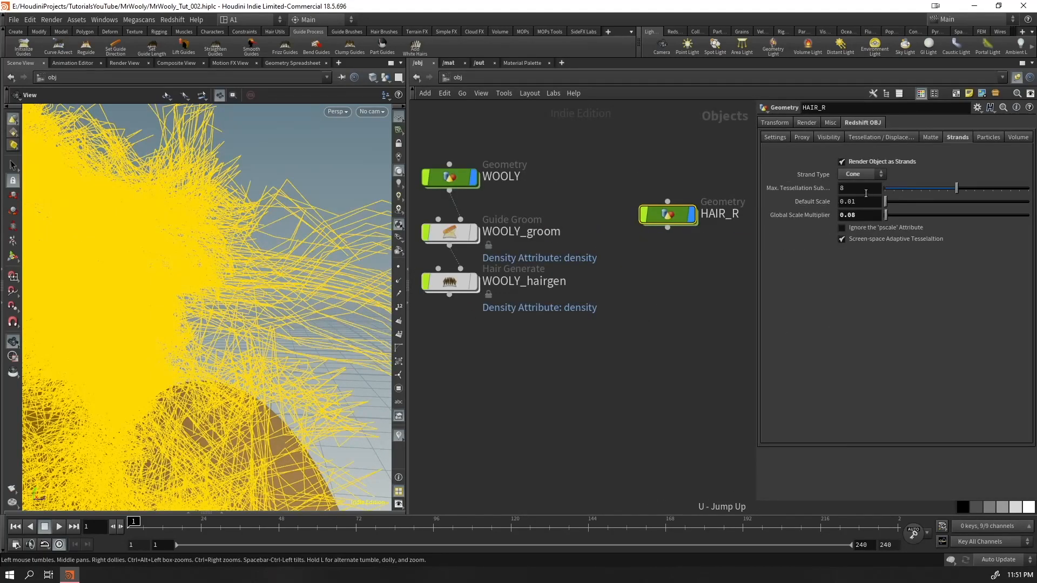
pyautogui.moveTo(956, 189); pyautogui.dragTo(738, 241)
pyautogui.press('Return')
pyautogui.press('Tab')
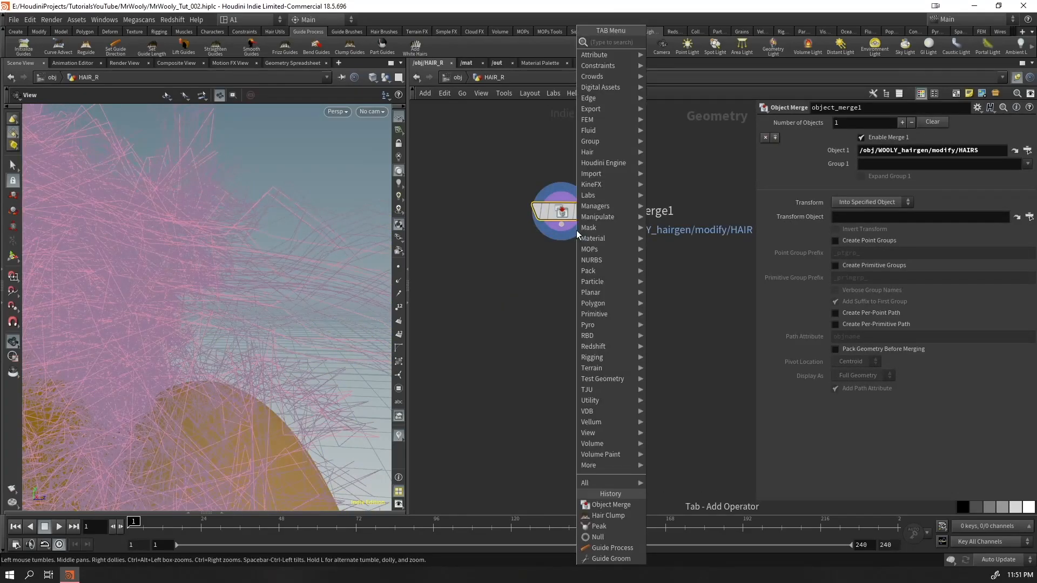
pyautogui.write('resa')
pyautogui.press('Return')
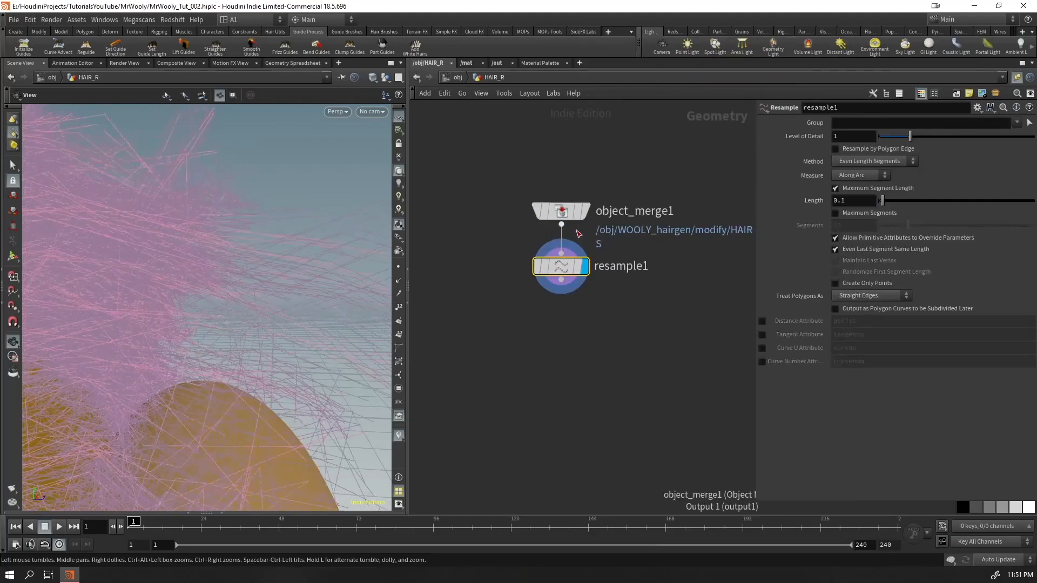
# Set the resample segment length to 0.01 and treat the polygons as Subdivision Curves
pyautogui.moveTo(852, 202); pyautogui.dragTo(737, 229)
pyautogui.write('0.01')
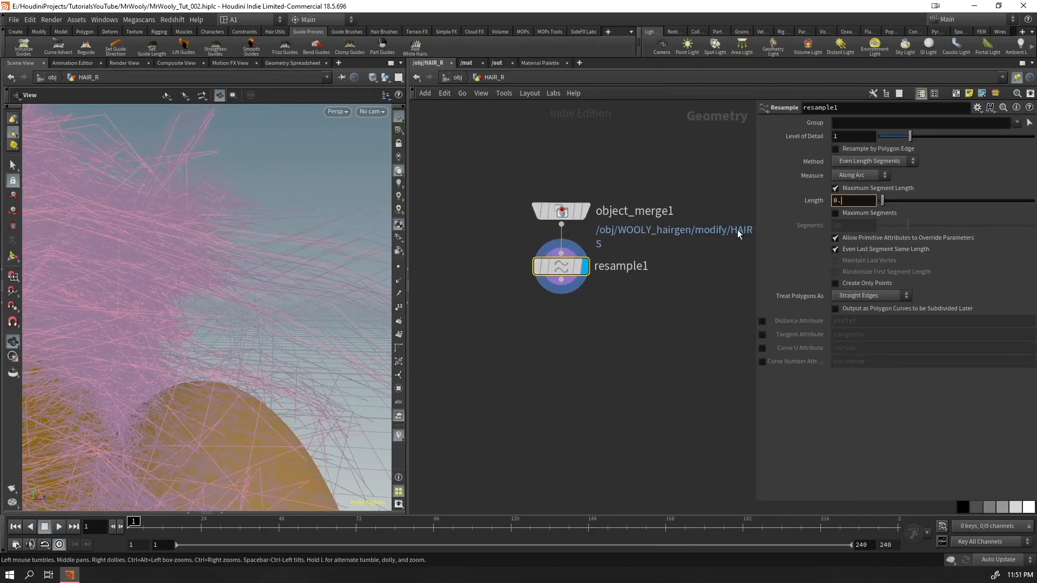
pyautogui.press('Return')
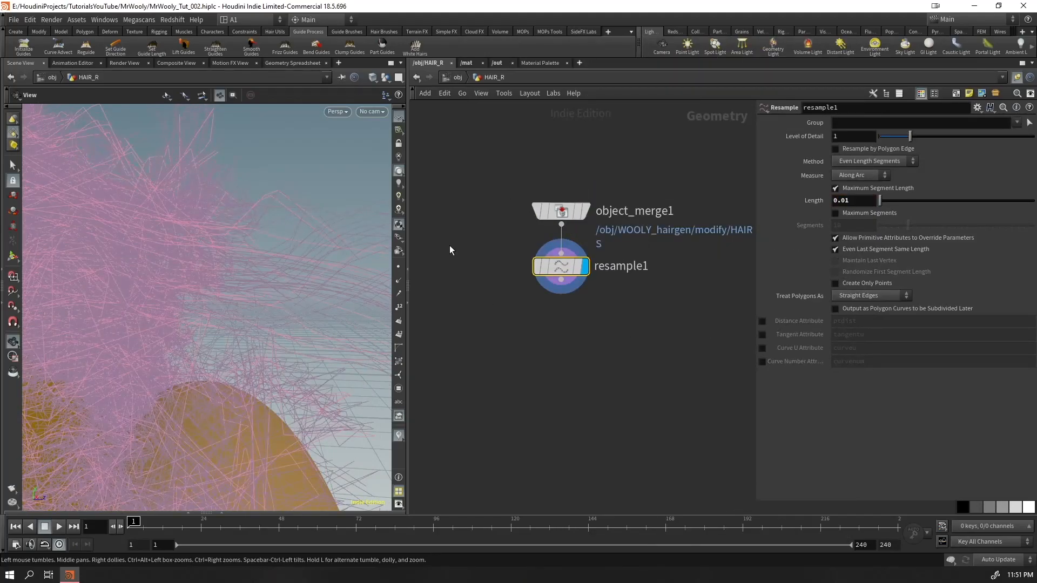
pyautogui.click(857, 294)
pyautogui.click(853, 306)
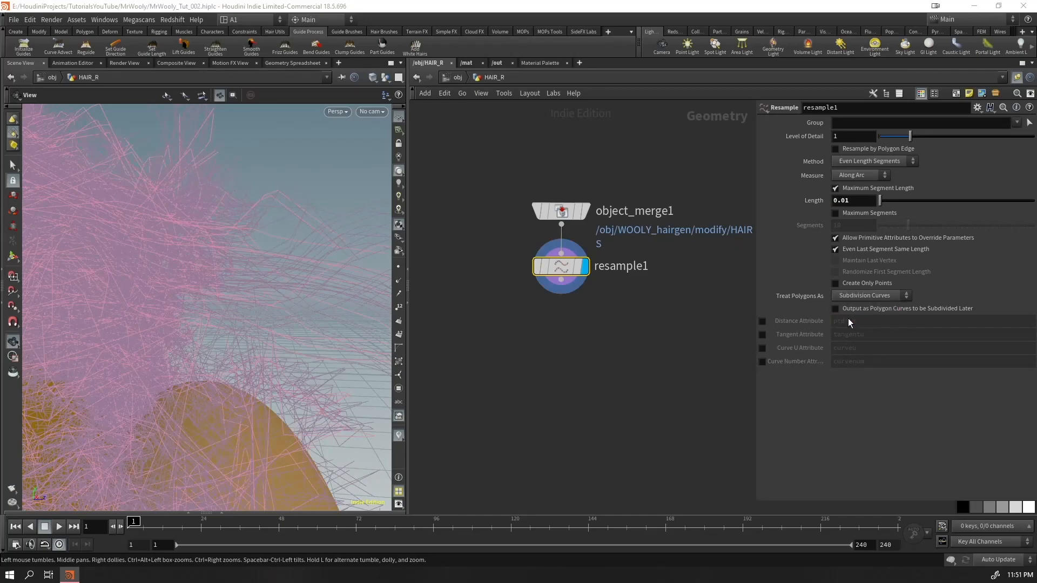
# Refine the resample segment length, trying 0.008 and settling on 0.005
pyautogui.moveTo(287, 243); pyautogui.dragTo(358, 157)
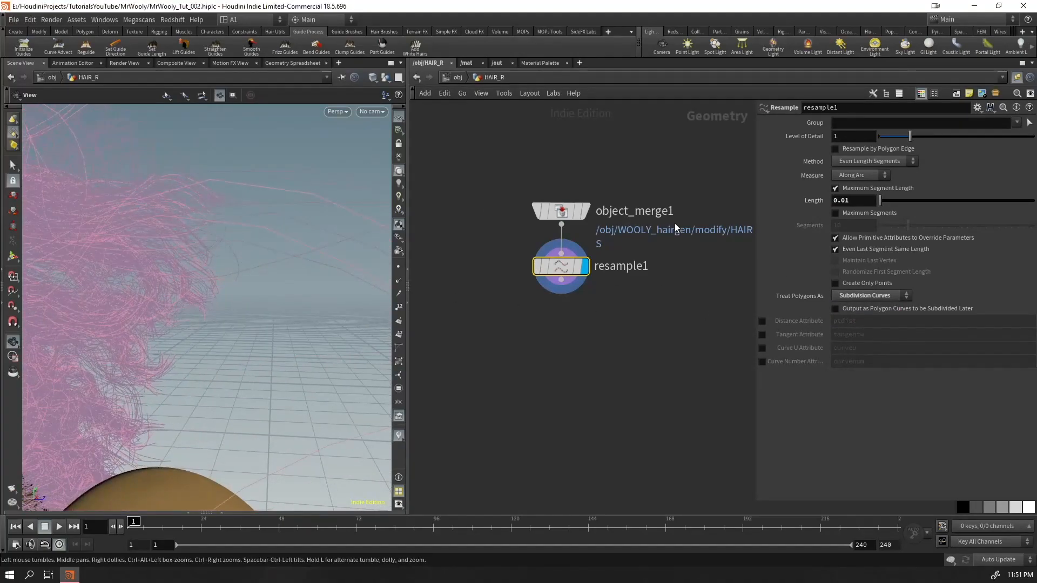
pyautogui.click(859, 205)
pyautogui.write('8')
pyautogui.press('Return')
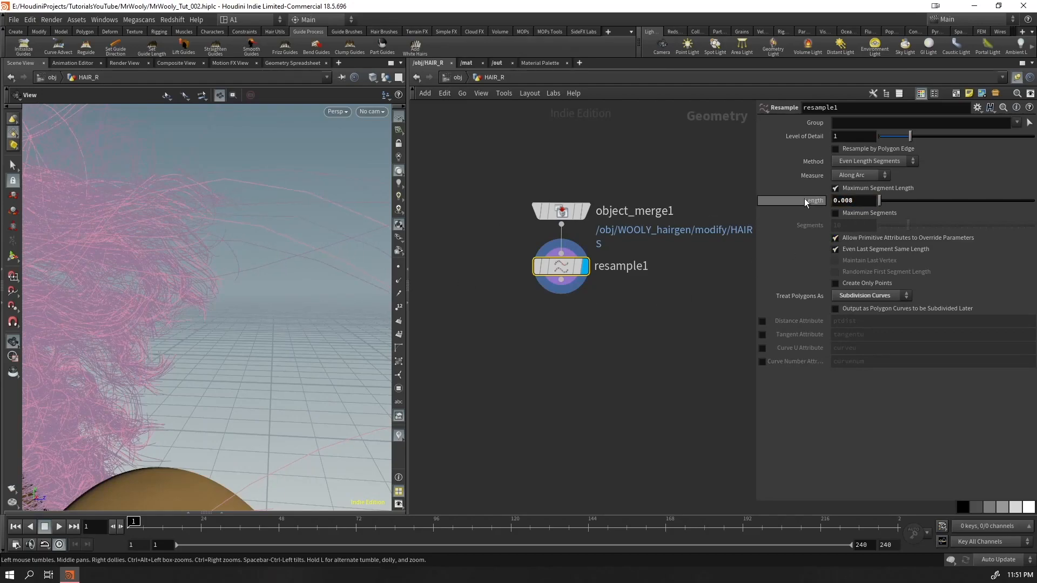
pyautogui.click(860, 201)
pyautogui.press('BackSpace')
pyautogui.press('Return')
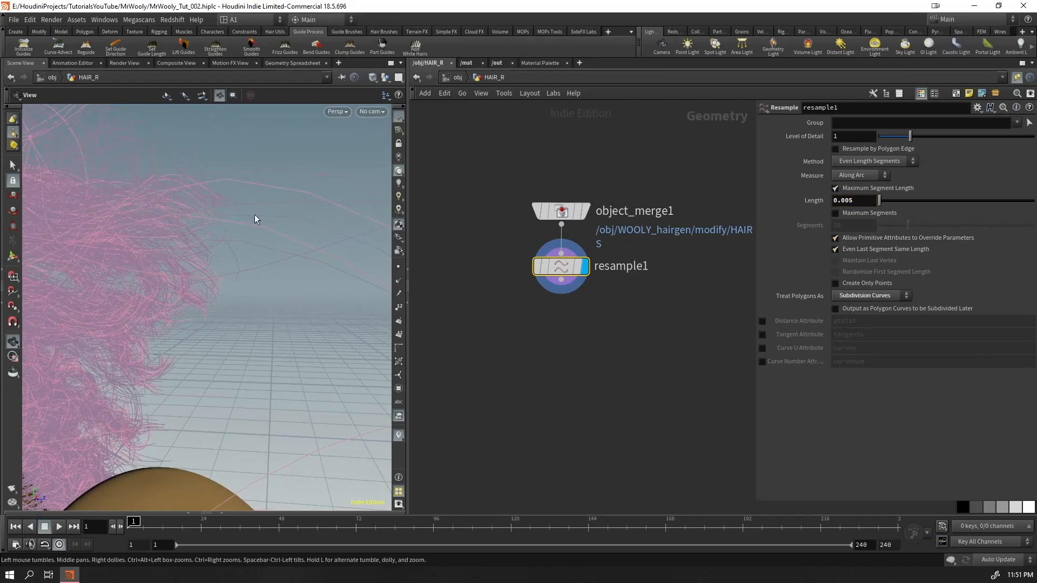
# Examine the resampled HAIR_R curves from close up, from several sides and from the front
pyautogui.moveTo(328, 202); pyautogui.dragTo(261, 226)
pyautogui.moveTo(261, 227); pyautogui.dragTo(234, 215, button='right')
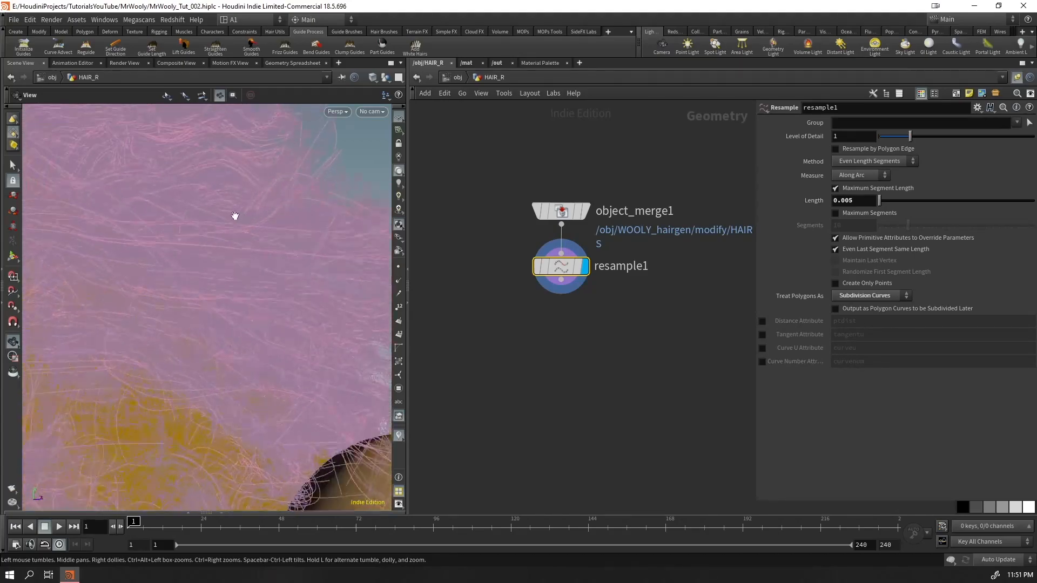
pyautogui.moveTo(258, 215); pyautogui.dragTo(78, 212, button='middle')
pyautogui.moveTo(79, 212); pyautogui.dragTo(37, 293)
pyautogui.moveTo(281, 259); pyautogui.dragTo(131, 315)
pyautogui.moveTo(302, 254); pyautogui.dragTo(419, 192, button='right')
pyautogui.moveTo(324, 227); pyautogui.dragTo(116, 304)
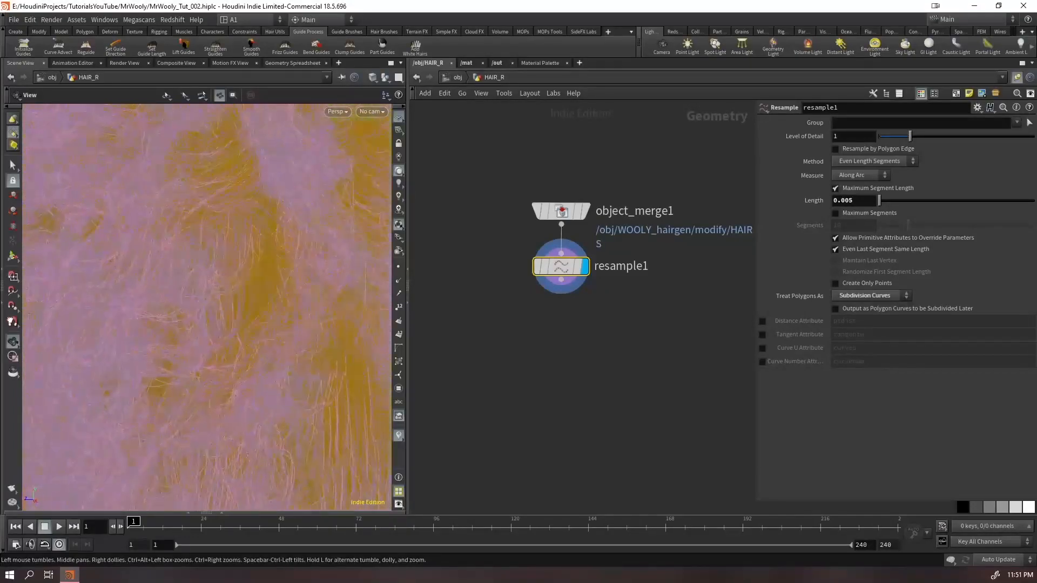
pyautogui.moveTo(302, 238); pyautogui.dragTo(135, 324, button='right')
pyautogui.moveTo(238, 361); pyautogui.dragTo(213, 322)
pyautogui.moveTo(213, 322); pyautogui.dragTo(380, 232, button='right')
pyautogui.moveTo(379, 232); pyautogui.dragTo(248, 297, button='middle')
pyautogui.moveTo(270, 289); pyautogui.dragTo(184, 323)
pyautogui.moveTo(185, 324); pyautogui.dragTo(323, 256, button='middle')
pyautogui.moveTo(303, 243); pyautogui.dragTo(116, 402, button='right')
pyautogui.moveTo(178, 282); pyautogui.dragTo(176, 291)
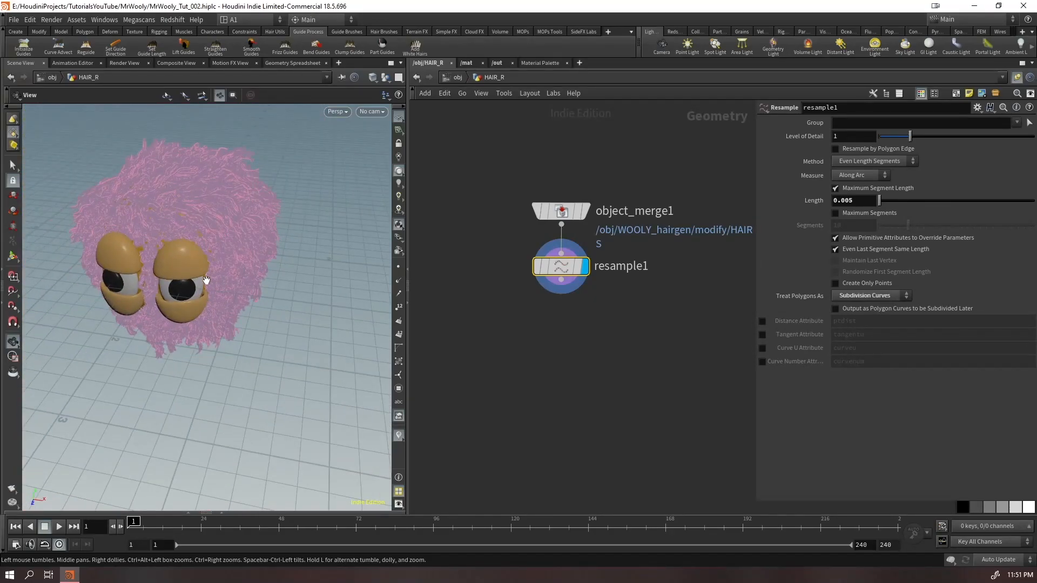
pyautogui.moveTo(200, 236); pyautogui.dragTo(439, 167, button='right')
pyautogui.moveTo(208, 281); pyautogui.dragTo(203, 232)
pyautogui.moveTo(204, 231); pyautogui.dragTo(162, 306, button='right')
pyautogui.moveTo(163, 305); pyautogui.dragTo(171, 292)
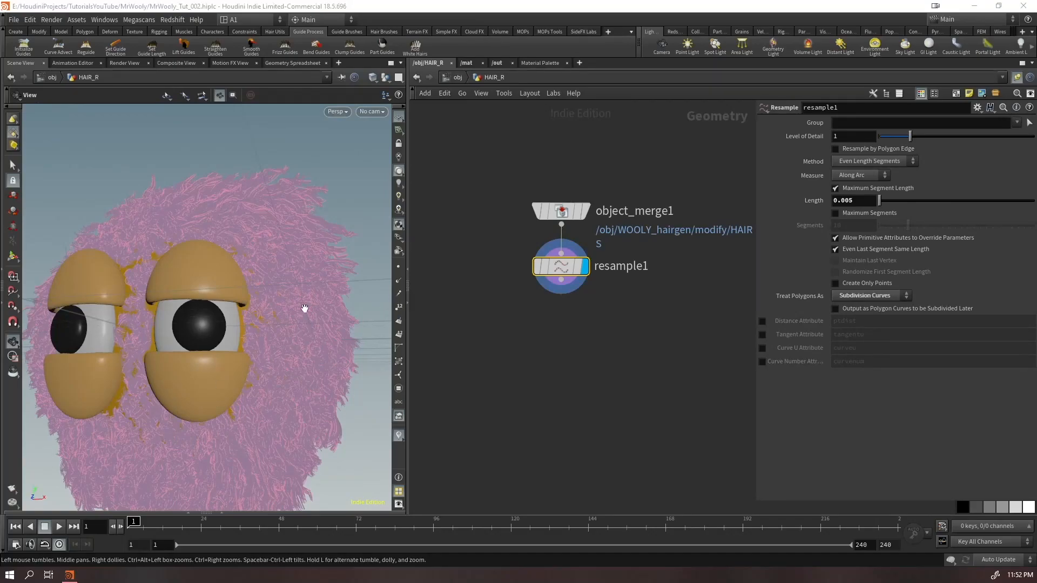
pyautogui.moveTo(332, 309); pyautogui.dragTo(250, 362, button='right')
pyautogui.moveTo(250, 362); pyautogui.dragTo(201, 356)
pyautogui.moveTo(201, 357); pyautogui.dragTo(259, 326, button='middle')
pyautogui.moveTo(204, 280); pyautogui.dragTo(228, 294)
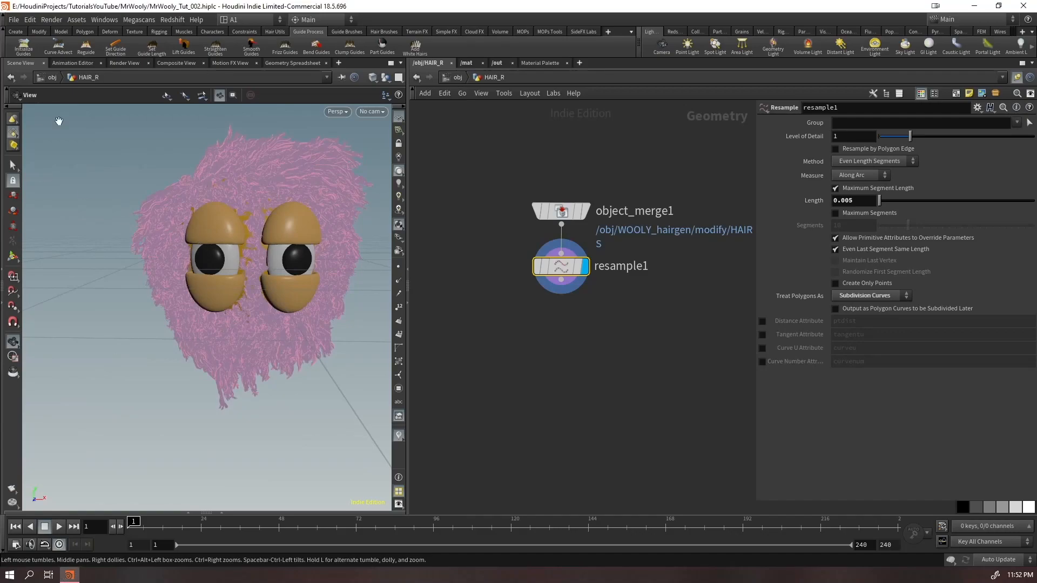
pyautogui.click(953, 20)
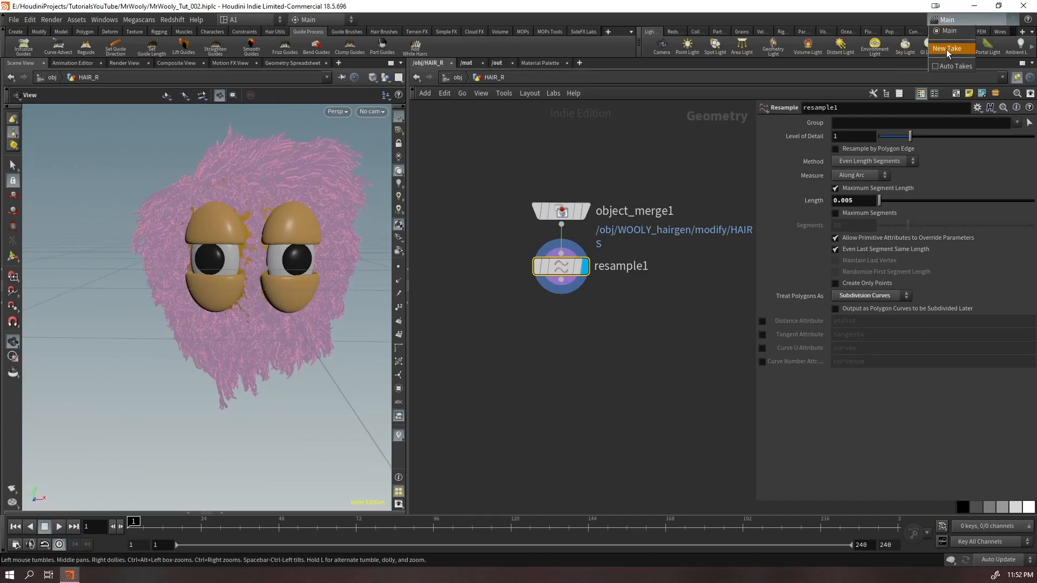
pyautogui.click(673, 312)
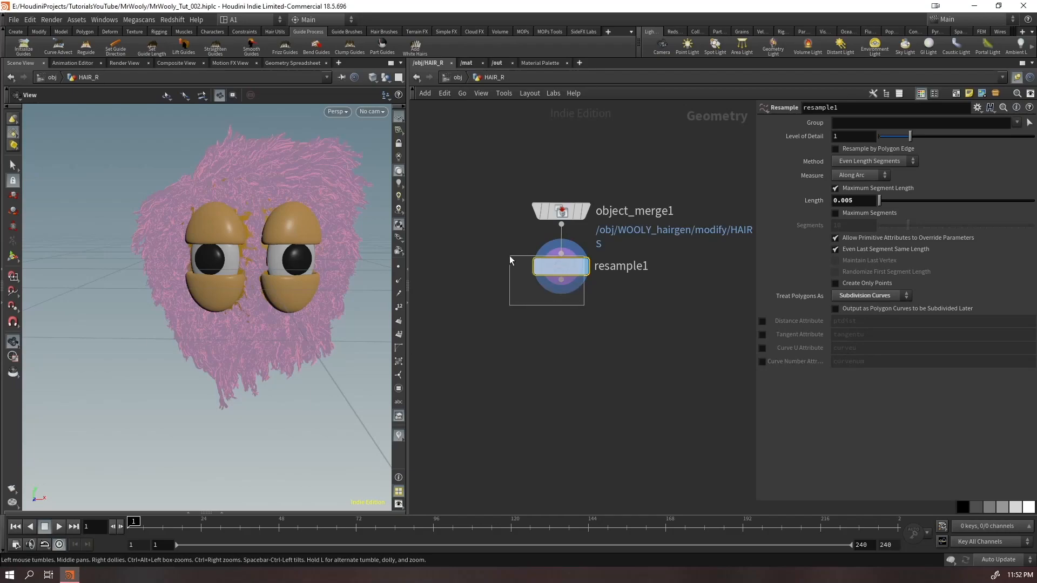
# Add an Attribute Promote node after the Resample node and set its original class to Primitive
pyautogui.press('Tab')
pyautogui.write('attribpr')
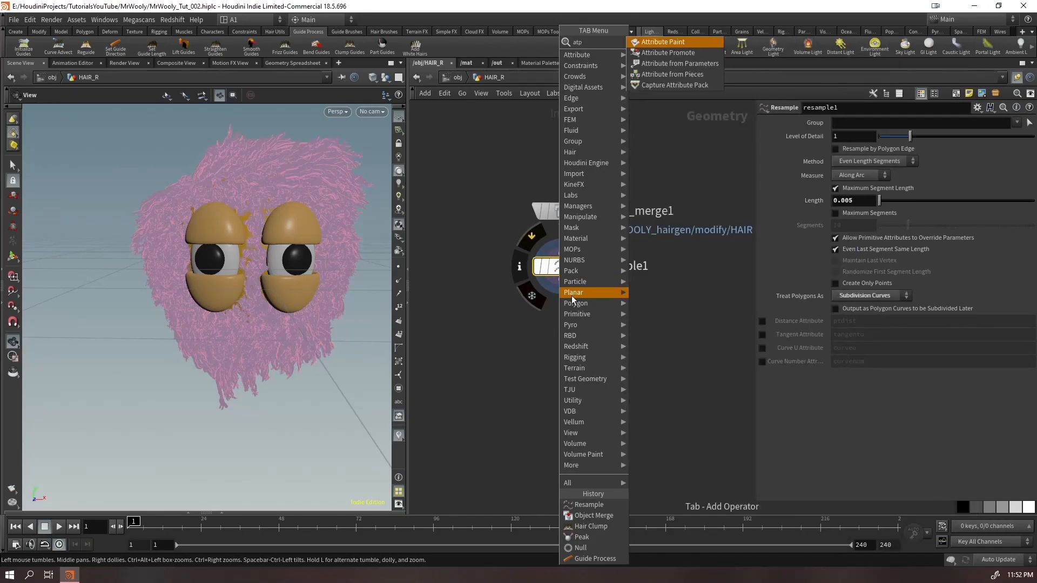
pyautogui.press('Return')
pyautogui.press('Return')
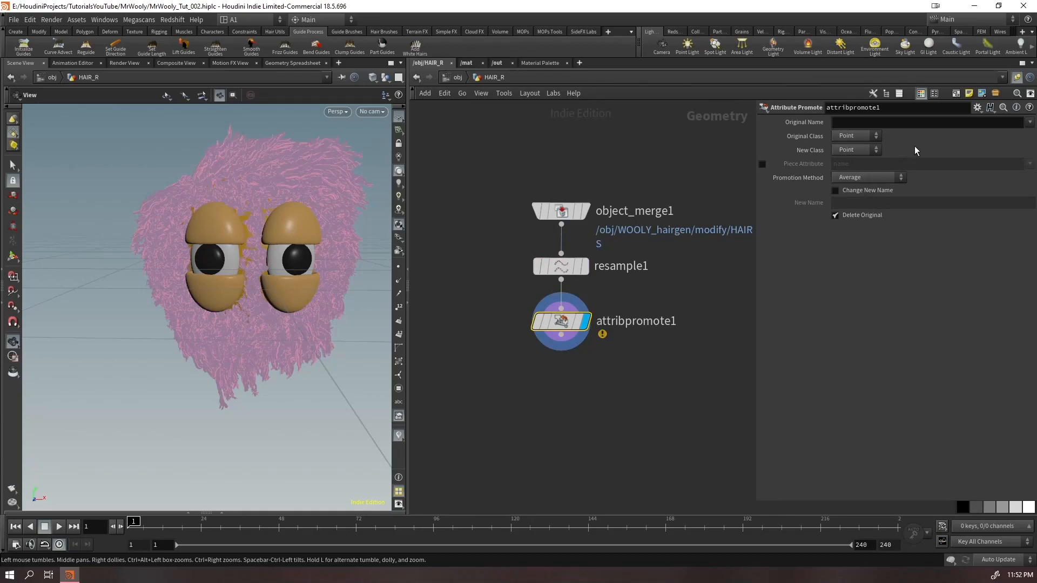
pyautogui.click(856, 136)
pyautogui.click(864, 144)
# Choose whitehair as the only attribute to promote, removing mask from the original name
pyautogui.click(1023, 124)
pyautogui.click(1029, 123)
pyautogui.click(1000, 178)
pyautogui.click(1029, 123)
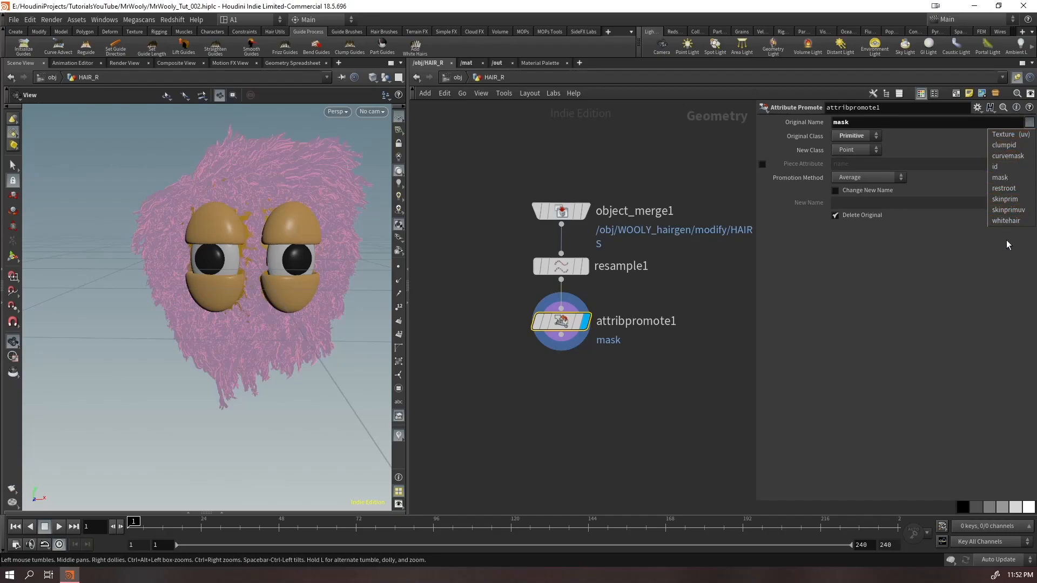
pyautogui.click(1004, 221)
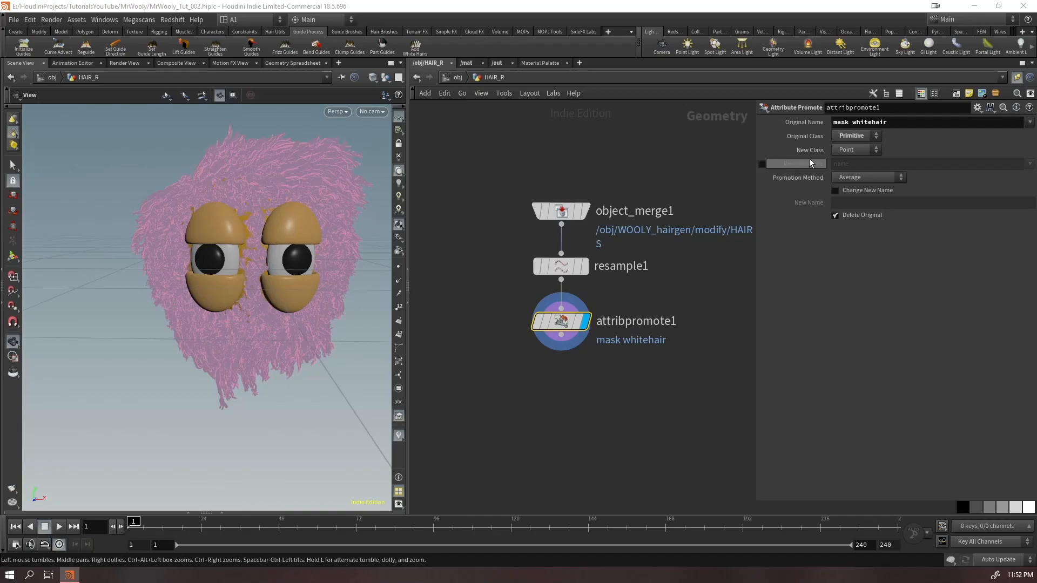
pyautogui.click(848, 122)
pyautogui.press('BackSpace')
pyautogui.press('BackSpace')
pyautogui.press('BackSpace')
pyautogui.press('BackSpace')
pyautogui.press('Delete')
pyautogui.press('Return')
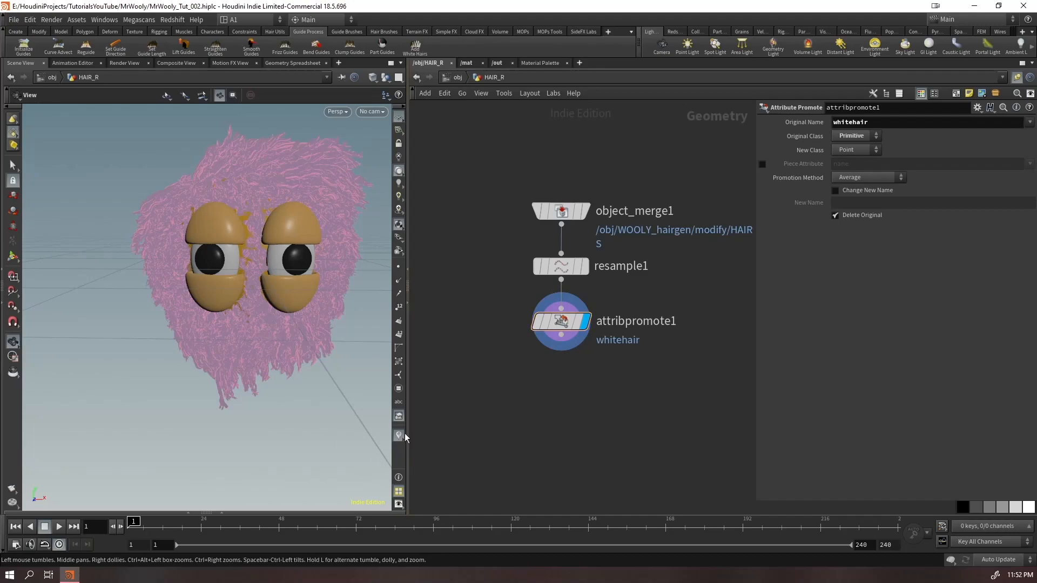
# Toggle the viewport's attribute visualization for the hair and save the scene
pyautogui.click(398, 435)
pyautogui.hotkey('ctrl', 's')
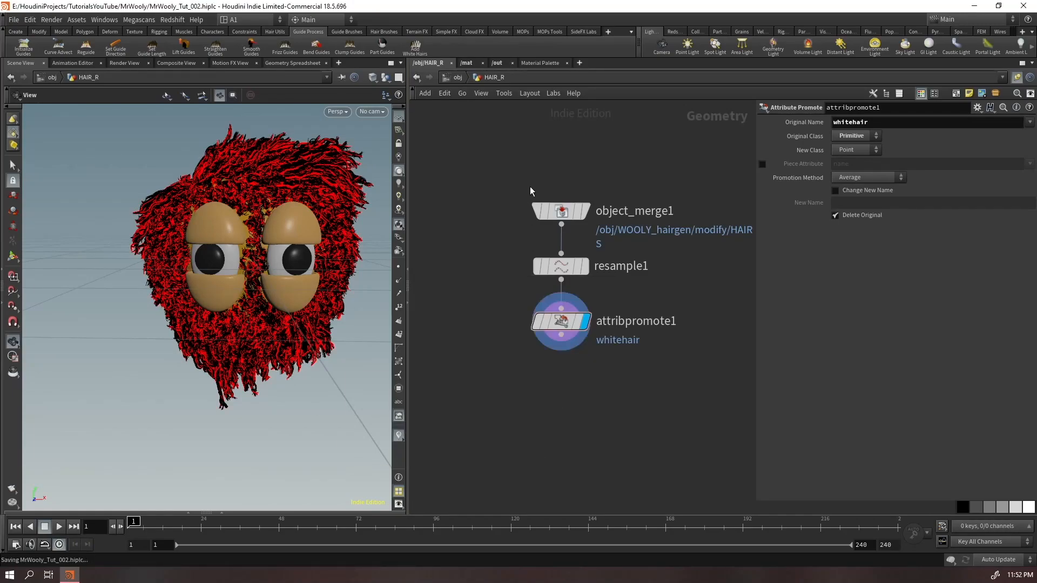
# Return to the object level and align the HAIR_R node with the WOOLY node
pyautogui.click(454, 78)
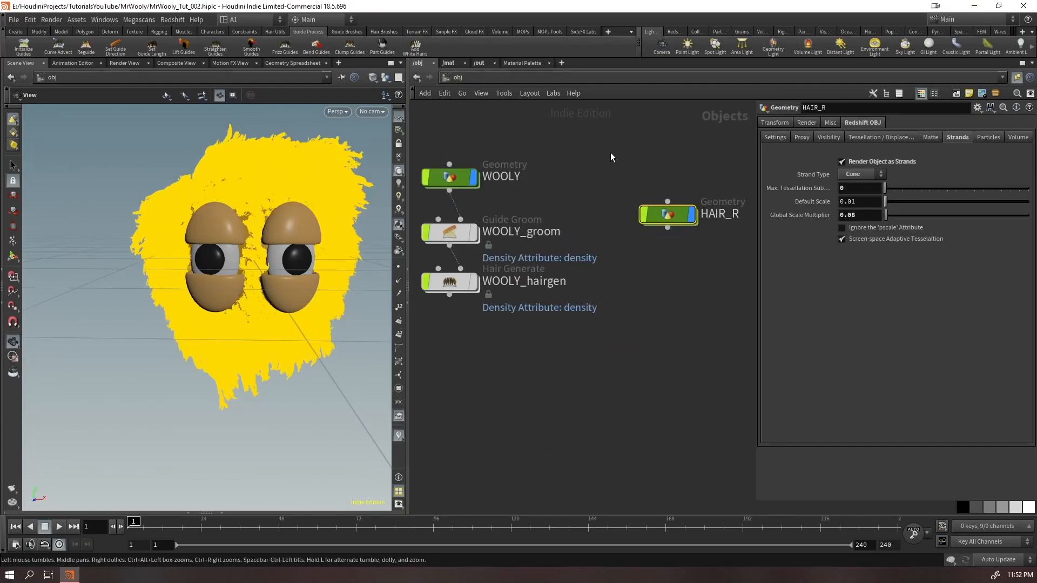
pyautogui.moveTo(663, 218); pyautogui.dragTo(639, 179)
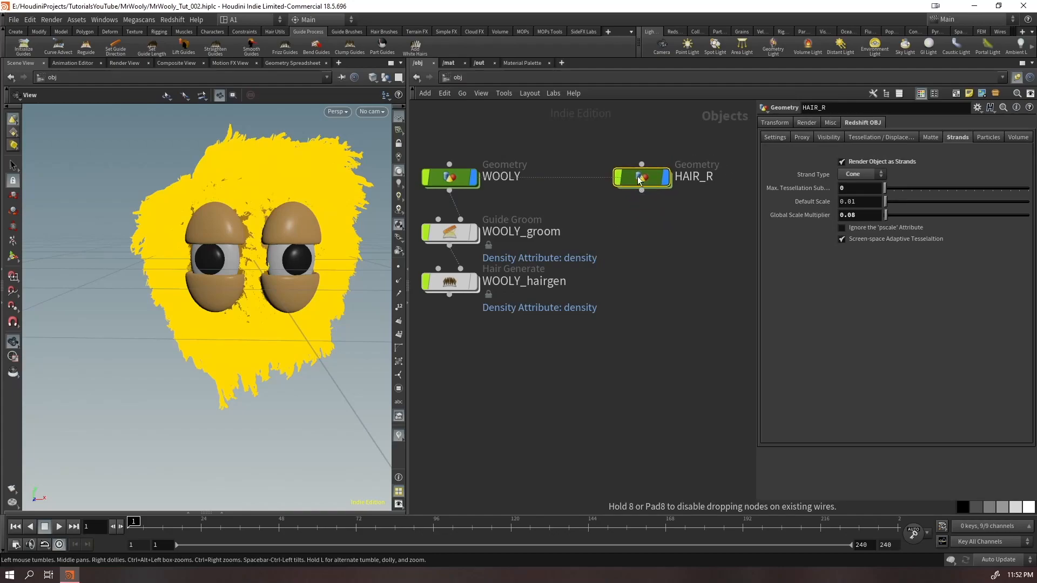
pyautogui.click(653, 277)
pyautogui.moveTo(653, 281); pyautogui.dragTo(680, 340, button='middle')
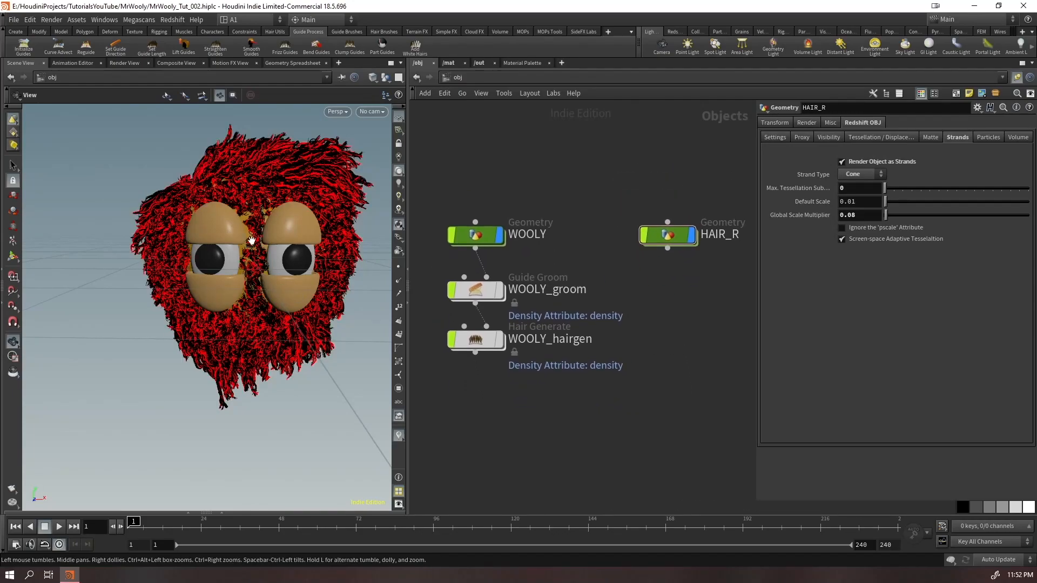
# Create a camera from the current view, frame the character with the view locked to it, and place its node under HAIR_R
pyautogui.moveTo(304, 208); pyautogui.dragTo(271, 261)
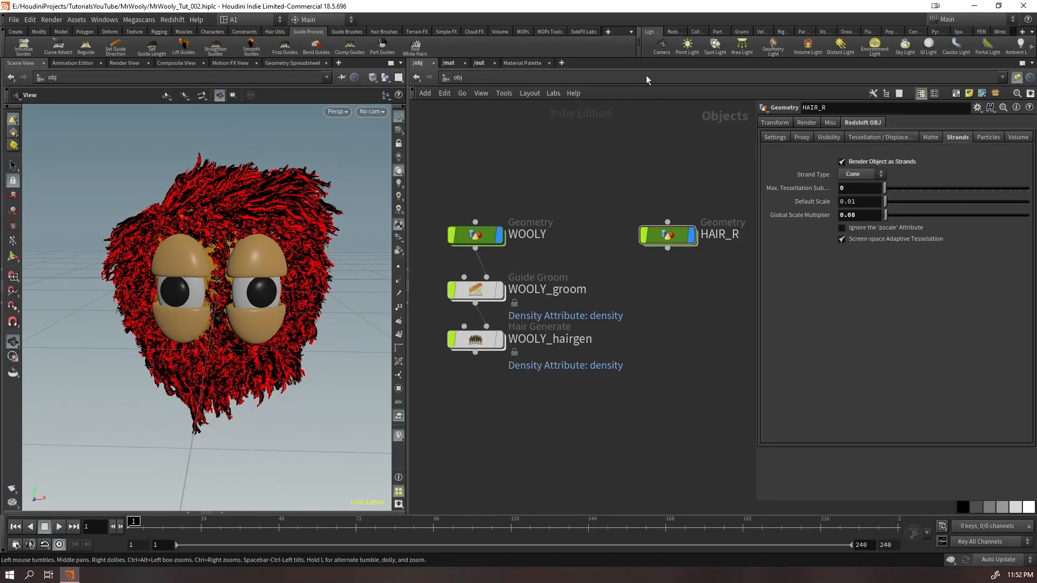
pyautogui.keyDown('ctrl'); pyautogui.click(660, 46); pyautogui.keyUp('ctrl')
pyautogui.click(397, 142)
pyautogui.scroll(-3, 198, 312)
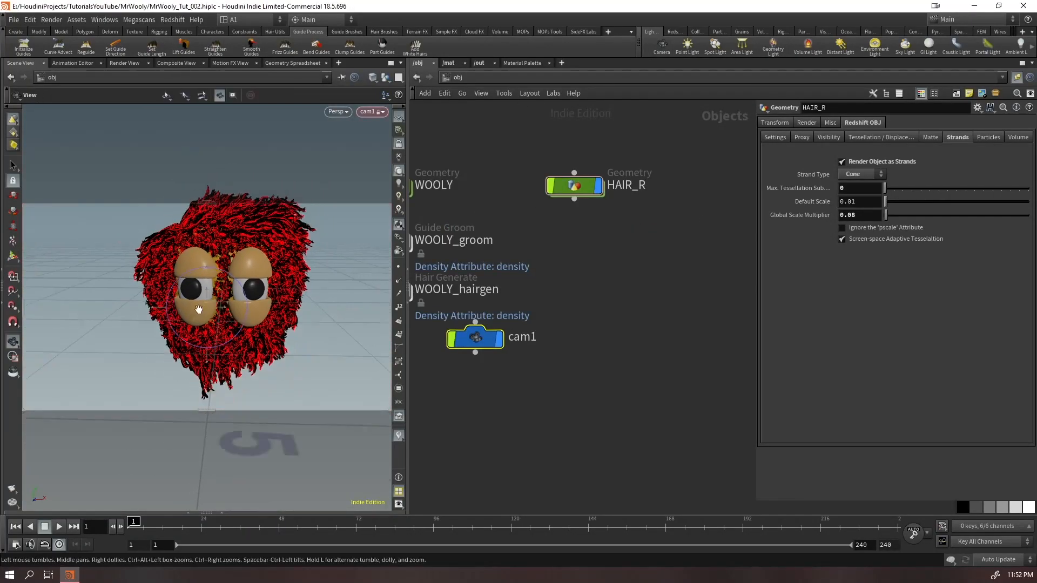
pyautogui.keyDown('alt'); pyautogui.moveTo(198, 311); pyautogui.dragTo(215, 286); pyautogui.keyUp('alt')
pyautogui.moveTo(575, 312); pyautogui.dragTo(488, 378)
pyautogui.moveTo(487, 333); pyautogui.dragTo(587, 241)
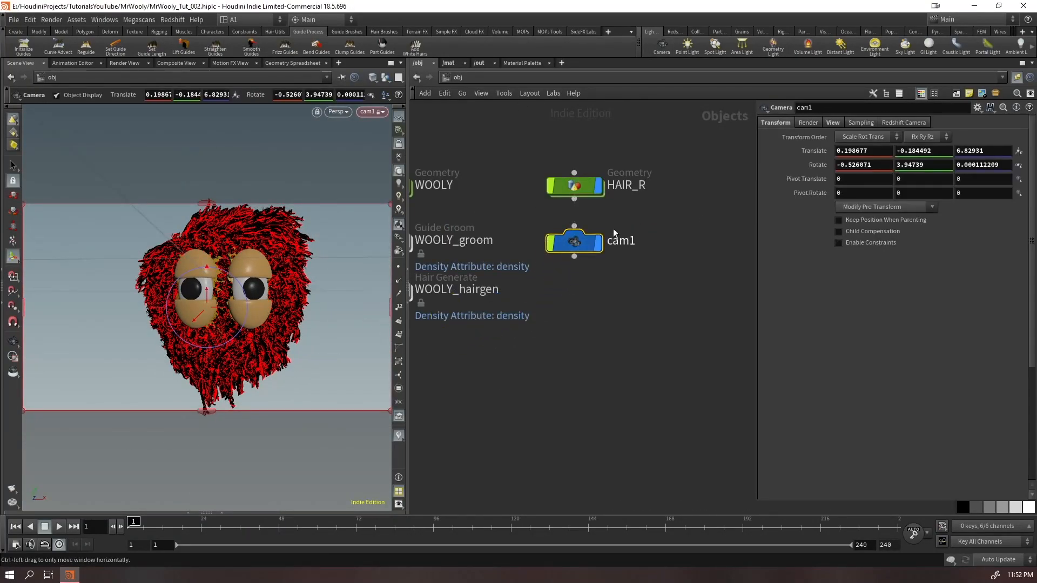
# Set the camera's resolution to the 2048^2 preset
pyautogui.click(833, 123)
pyautogui.click(1020, 150)
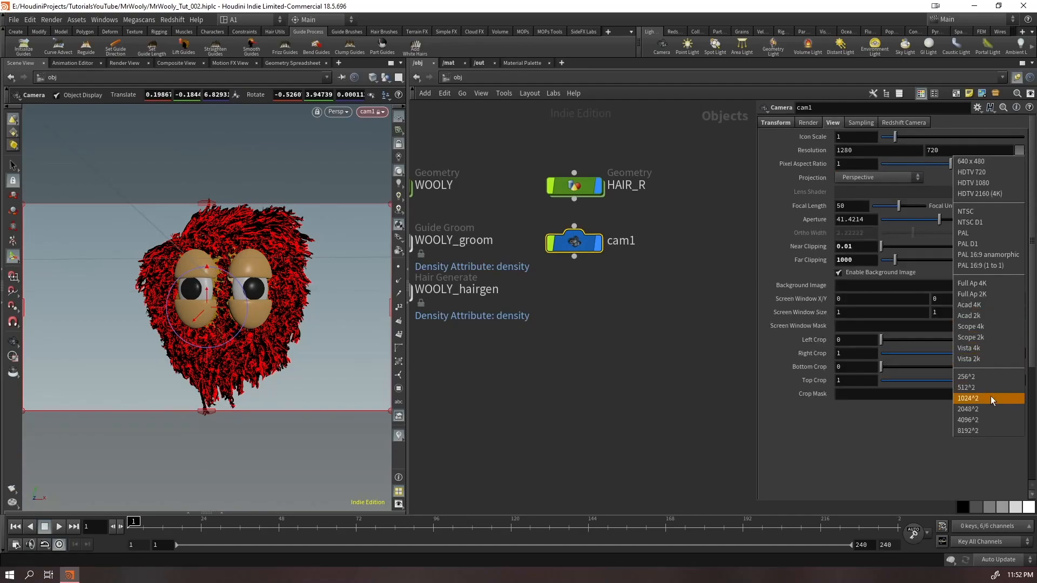
pyautogui.click(980, 410)
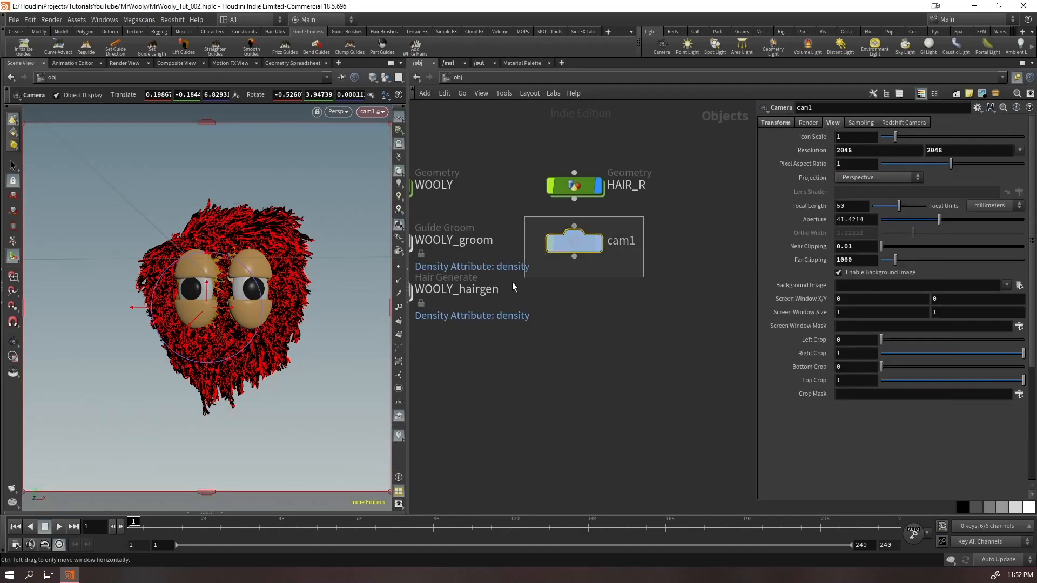
# Reset cam1's X and Y translation and all of its rotation values to 0
pyautogui.click(778, 123)
pyautogui.keyDown('ctrl'); pyautogui.middleClick(870, 152); pyautogui.keyUp('ctrl')
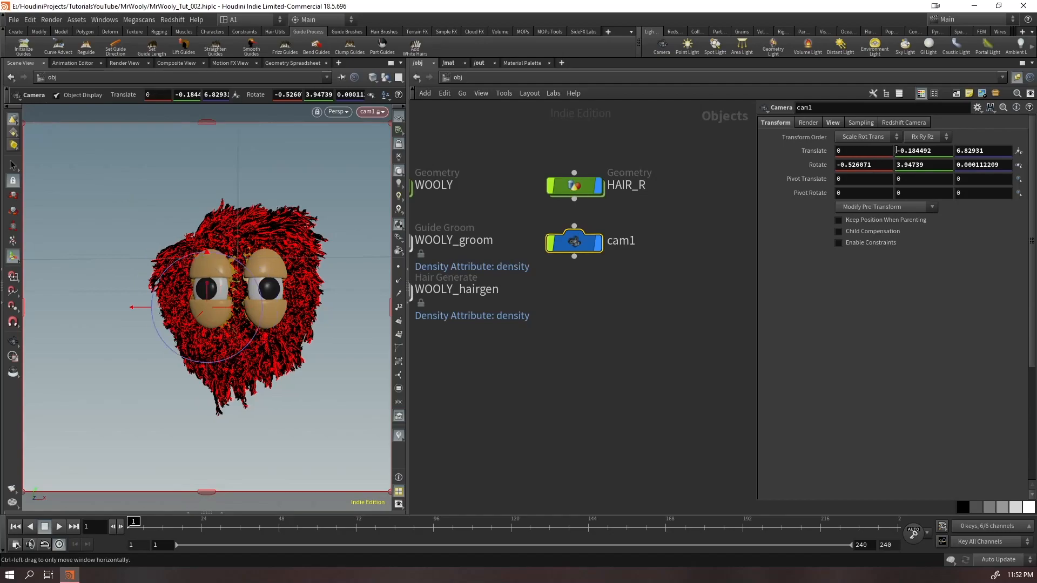
pyautogui.keyDown('ctrl'); pyautogui.middleClick(924, 151); pyautogui.keyUp('ctrl')
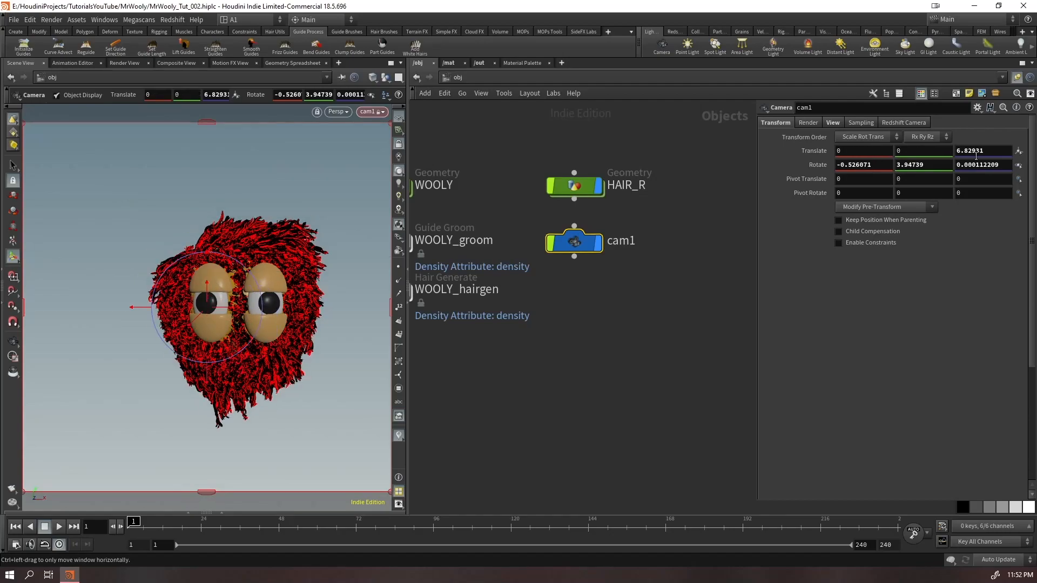
pyautogui.keyDown('ctrl'); pyautogui.middleClick(914, 164); pyautogui.keyUp('ctrl')
pyautogui.keyDown('ctrl'); pyautogui.middleClick(864, 165); pyautogui.keyUp('ctrl')
pyautogui.keyDown('ctrl'); pyautogui.middleClick(972, 165); pyautogui.keyUp('ctrl')
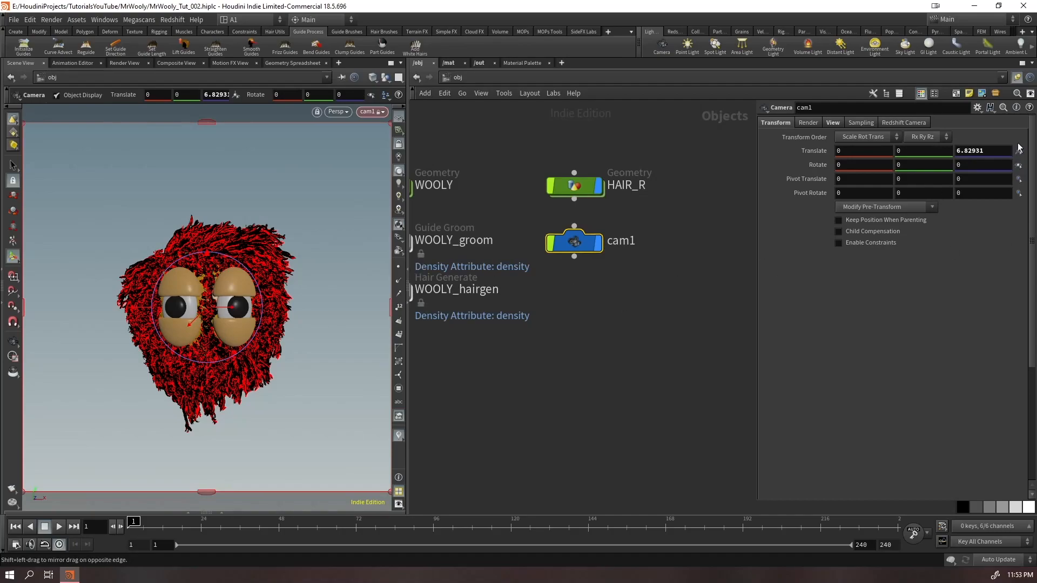
# Move cam1 closer to the character, setting its Y translation to -0.23 and Z to about 4.919
pyautogui.moveTo(996, 147); pyautogui.dragTo(291, 179, button='middle')
pyautogui.moveTo(923, 150); pyautogui.dragTo(810, 177, button='middle')
pyautogui.moveTo(982, 151); pyautogui.dragTo(701, 282, button='middle')
# Try a 35 mm focal length on cam1 and undo the change
pyautogui.click(833, 122)
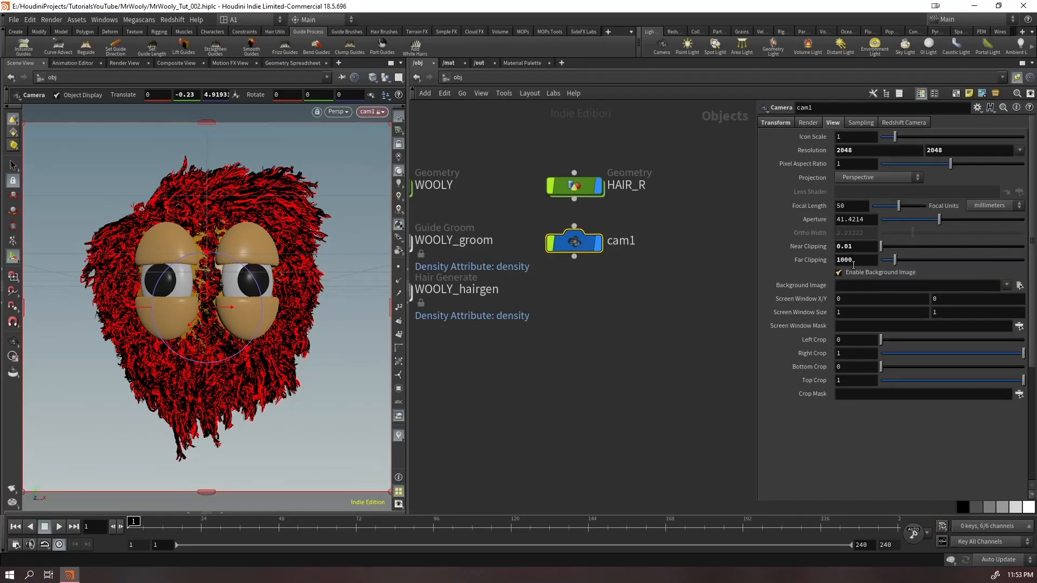
pyautogui.moveTo(860, 206); pyautogui.dragTo(821, 216)
pyautogui.write('35')
pyautogui.press('Return')
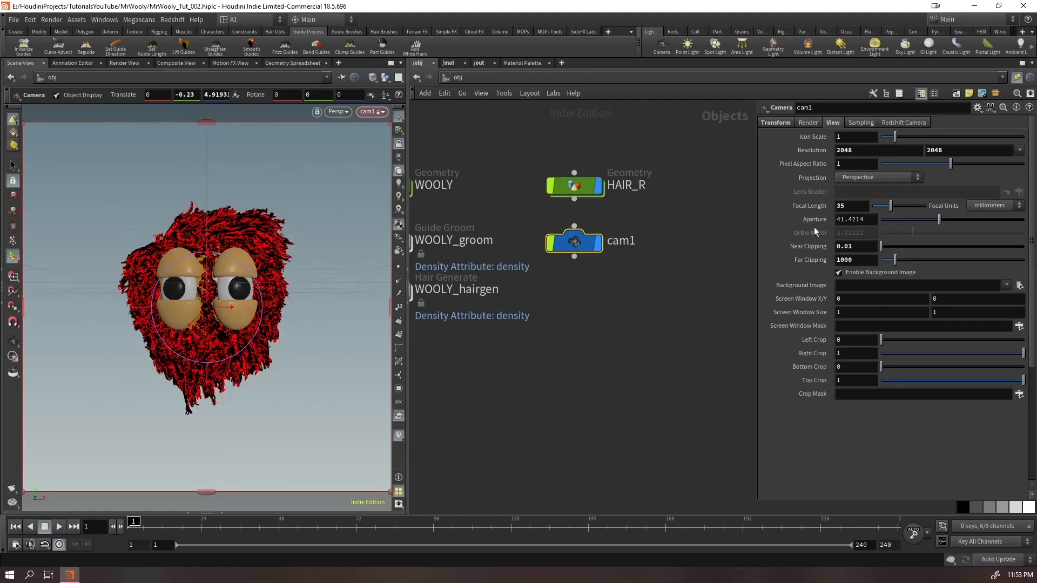
pyautogui.hotkey('ctrl', 'z')
pyautogui.click(652, 351)
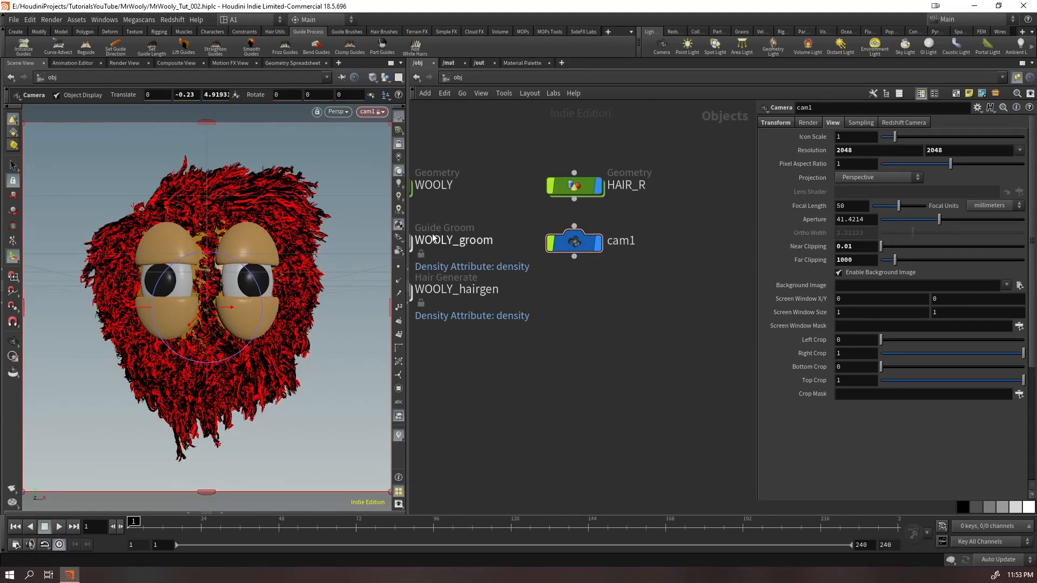
# Leave the camera view, add a Redshift dome light and place its node under cam1
pyautogui.click(399, 144)
pyautogui.keyDown('alt'); pyautogui.moveTo(252, 226); pyautogui.dragTo(274, 268); pyautogui.keyUp('alt')
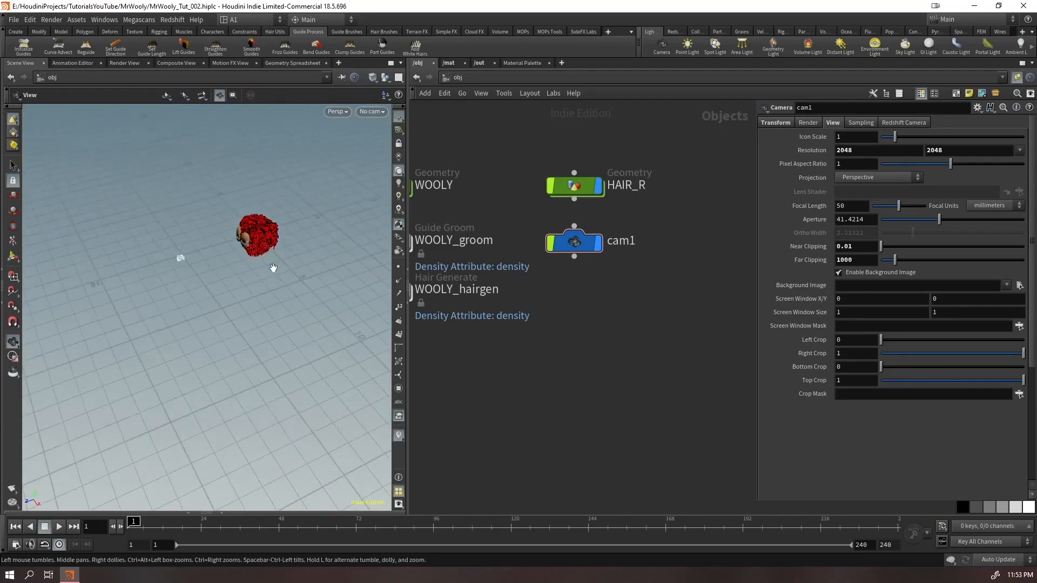
pyautogui.click(673, 32)
pyautogui.click(944, 46)
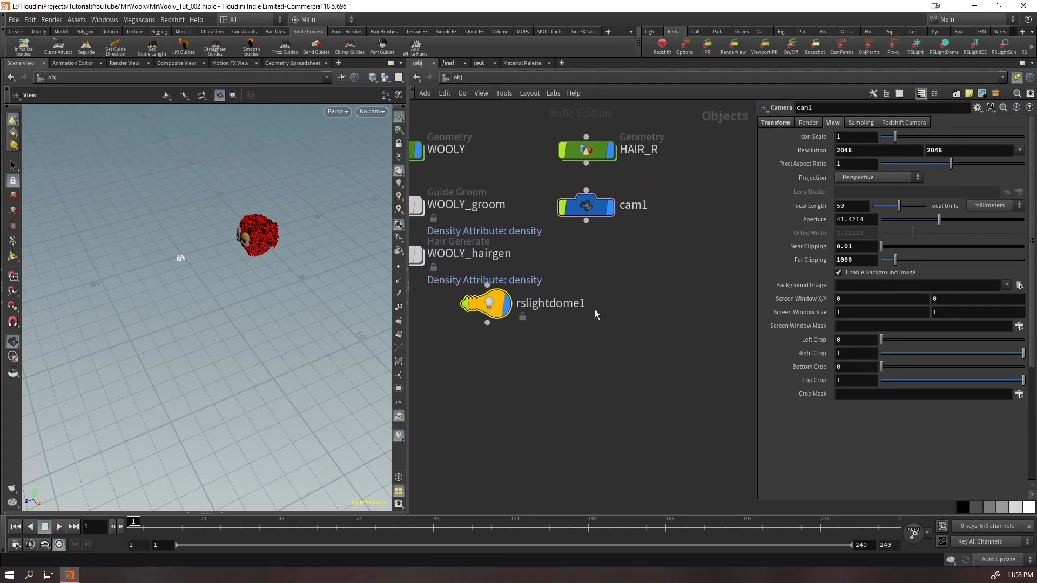
pyautogui.click(588, 257)
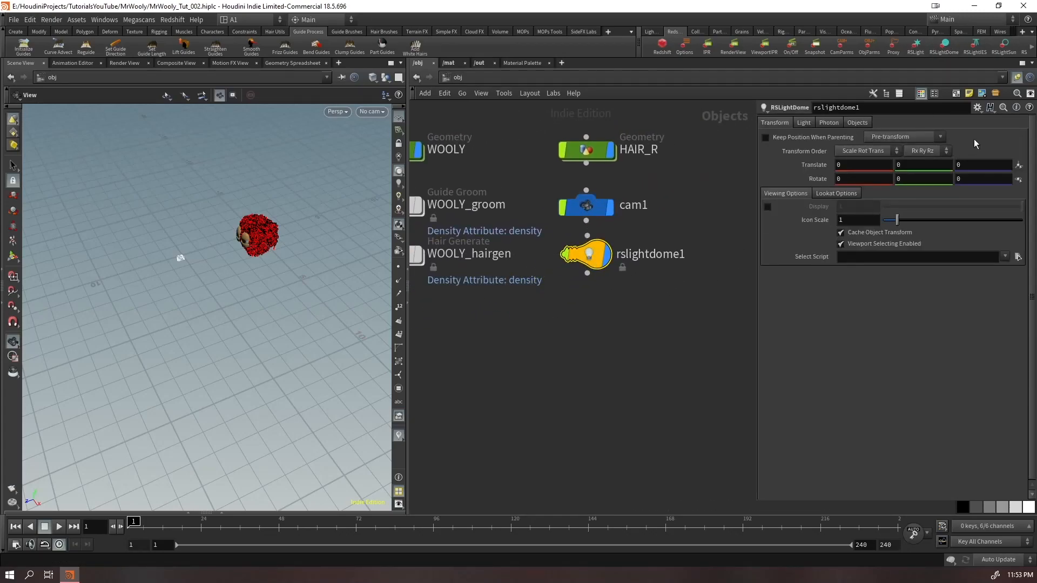
# Apply the Grayscale Gorilla Metal HDRIs preset to the dome light and check the full dome map path
pyautogui.click(977, 107)
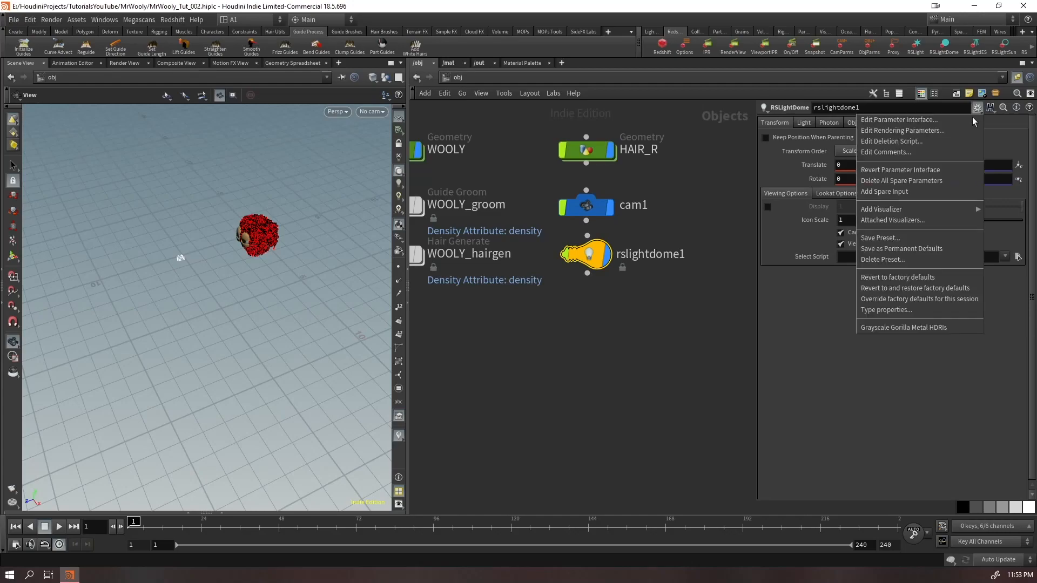
pyautogui.click(873, 328)
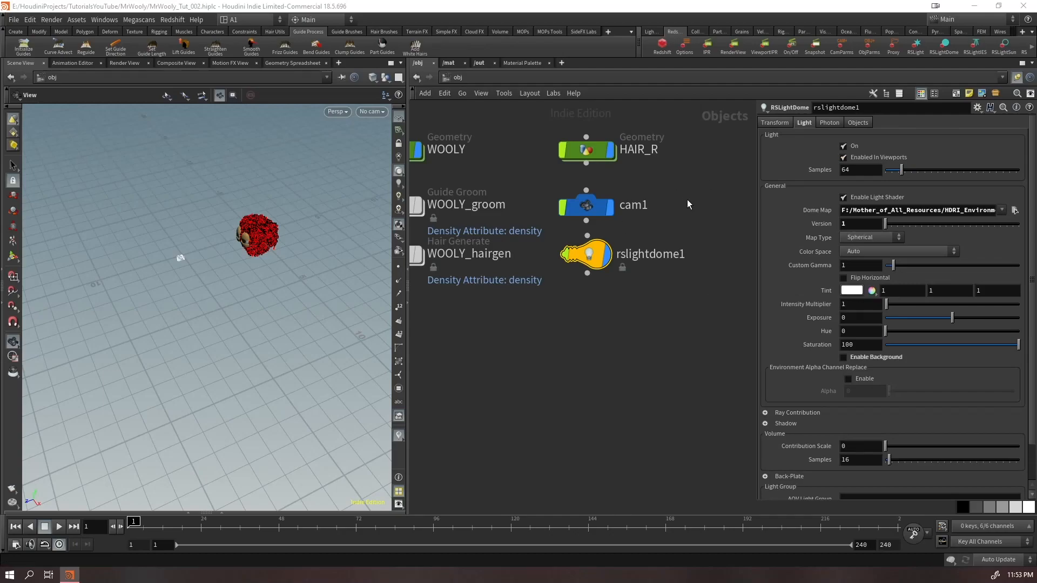
pyautogui.moveTo(759, 142); pyautogui.dragTo(463, 142)
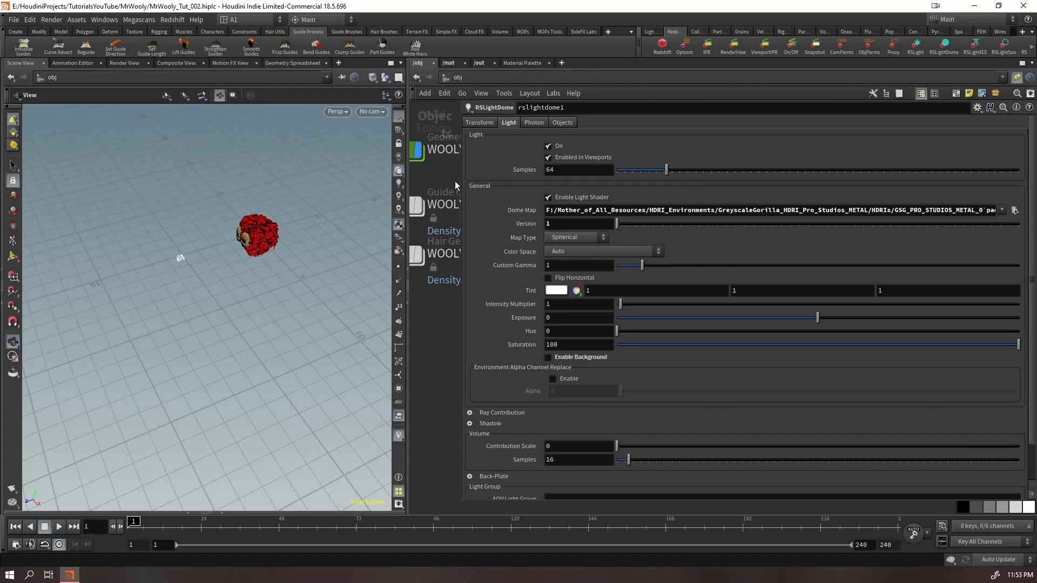
pyautogui.moveTo(459, 181); pyautogui.dragTo(765, 194)
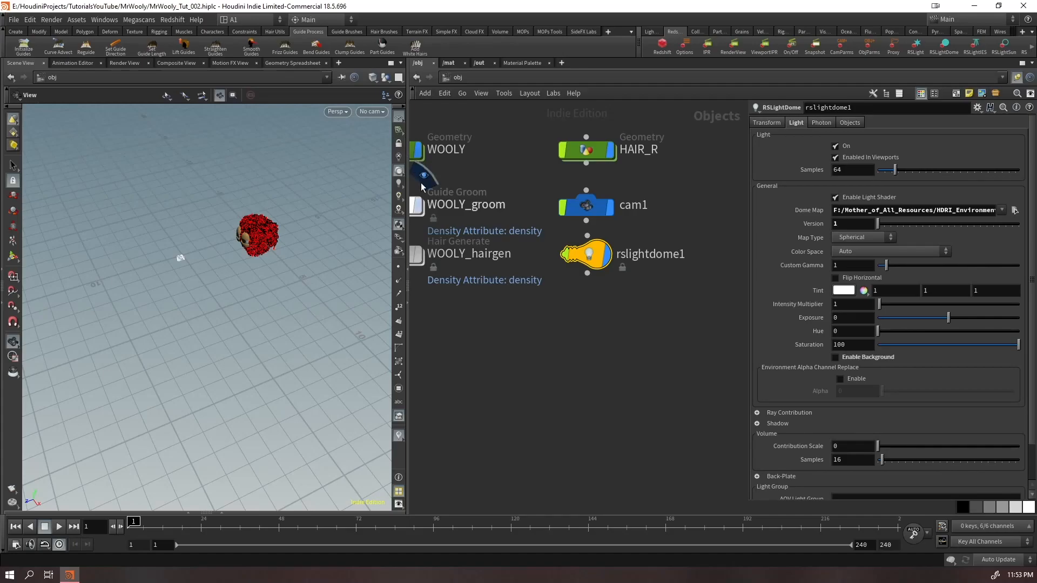
# Preview the dome light's HDRI environment around the character with viewport lighting enabled
pyautogui.moveTo(268, 213); pyautogui.dragTo(208, 327, button='middle')
pyautogui.scroll(-8, 209, 326)
pyautogui.moveTo(209, 327); pyautogui.dragTo(373, 303)
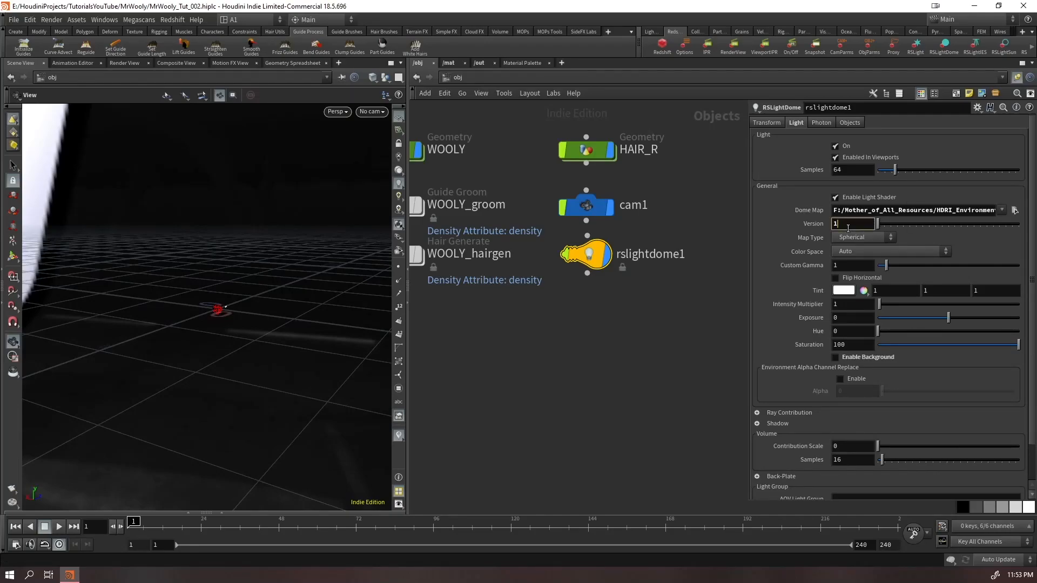
# Try versions 2 and 3 of the dome light's HDRI preset and view each environment around the character
pyautogui.moveTo(274, 289); pyautogui.dragTo(229, 286)
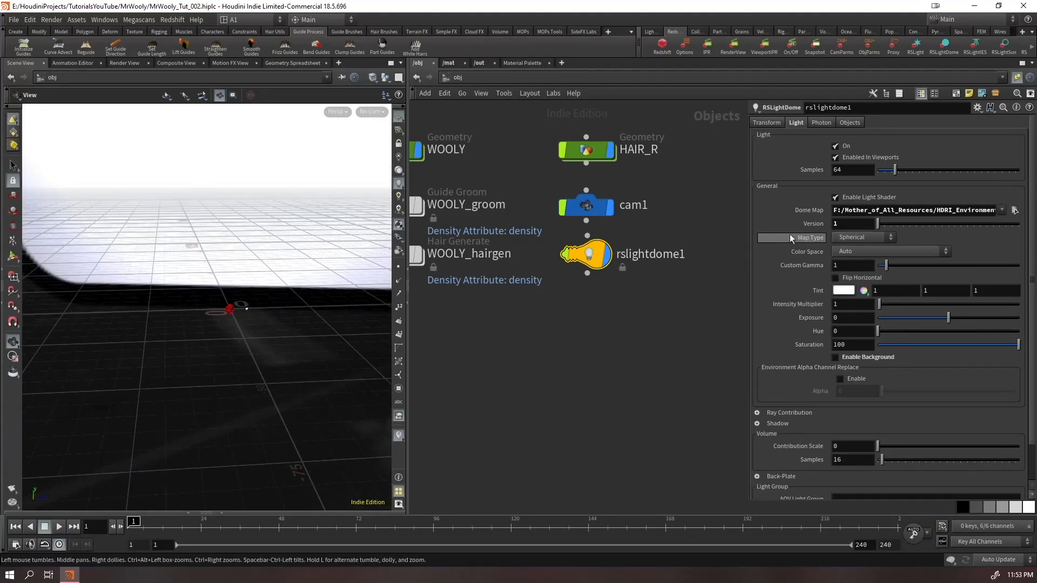
pyautogui.click(808, 223)
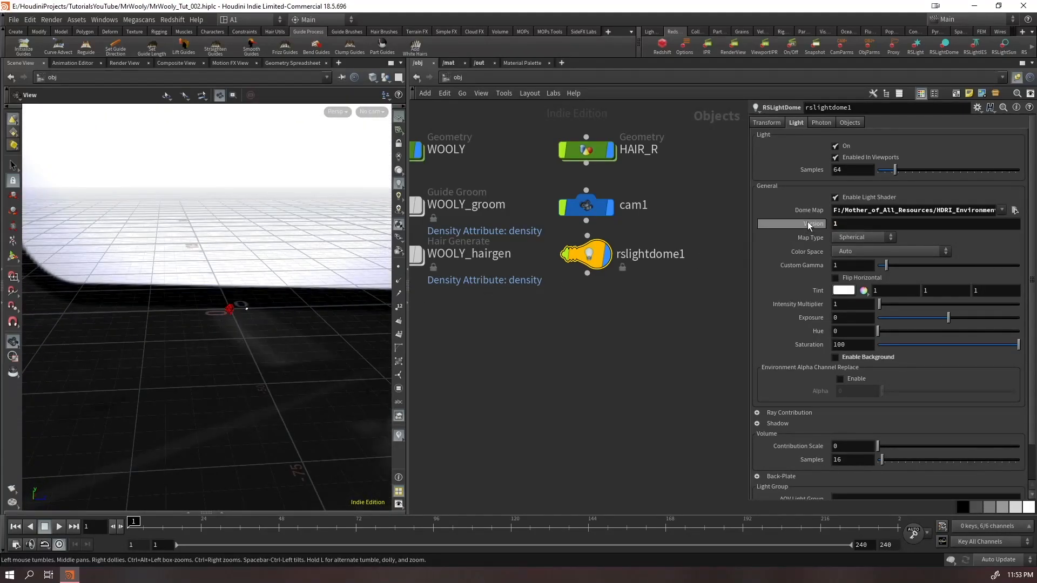
pyautogui.moveTo(310, 256); pyautogui.dragTo(503, 299)
pyautogui.click(848, 224)
pyautogui.write('3')
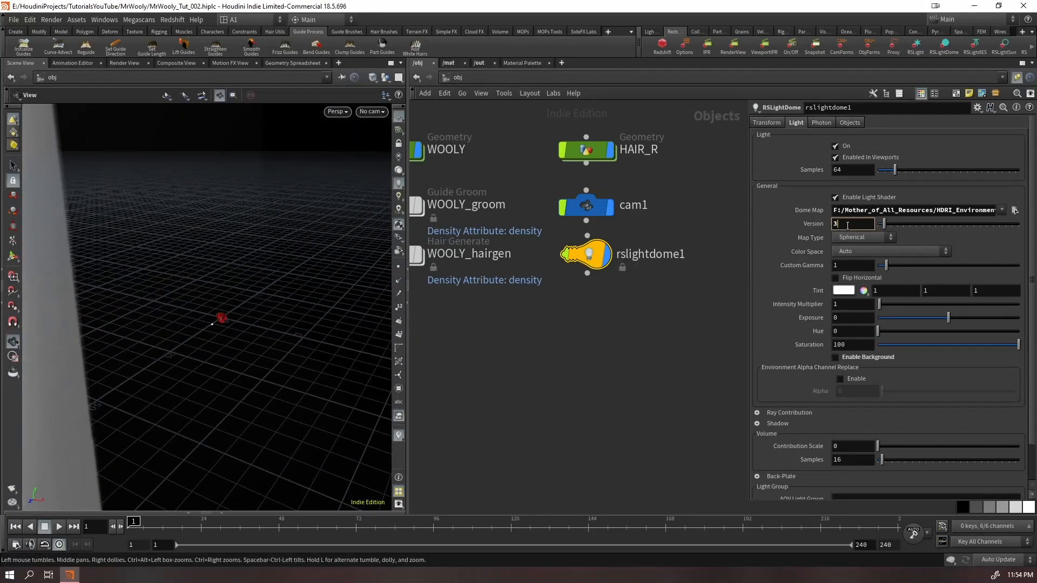
pyautogui.moveTo(214, 304); pyautogui.dragTo(403, 297)
pyautogui.moveTo(335, 297); pyautogui.dragTo(415, 253, button='right')
pyautogui.moveTo(309, 275); pyautogui.dragTo(387, 386, button='middle')
# Set the dome light's Version back to 1 and look around the environment
pyautogui.doubleClick(840, 223)
pyautogui.write('1')
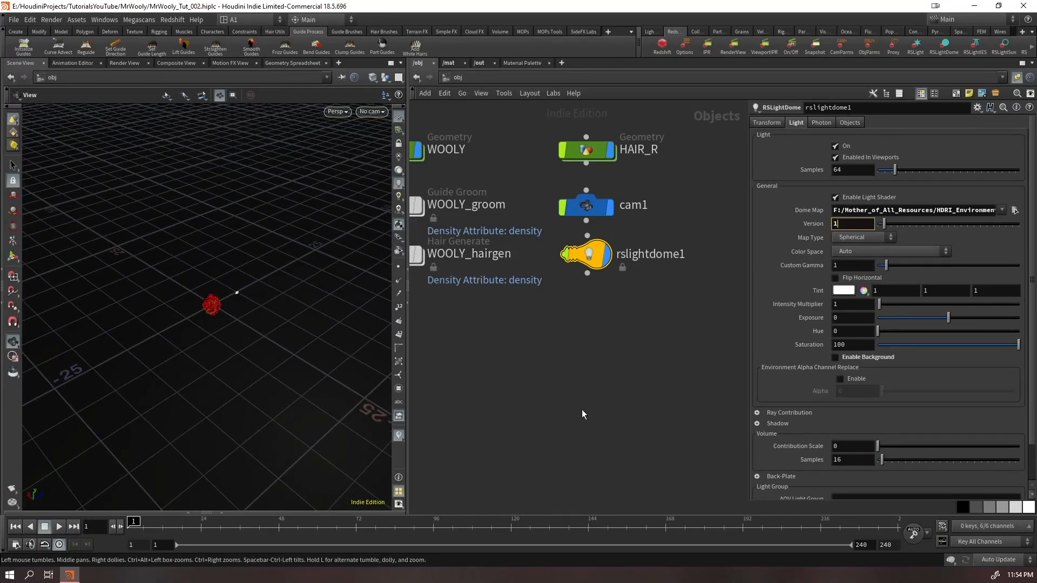
pyautogui.moveTo(208, 329); pyautogui.dragTo(397, 297)
pyautogui.moveTo(71, 295); pyautogui.dragTo(340, 270, button='right')
pyautogui.moveTo(216, 303); pyautogui.dragTo(326, 359, button='middle')
pyautogui.moveTo(318, 335); pyautogui.dragTo(189, 270)
pyautogui.moveTo(189, 303); pyautogui.dragTo(269, 303, button='right')
pyautogui.moveTo(269, 303); pyautogui.dragTo(200, 375, button='middle')
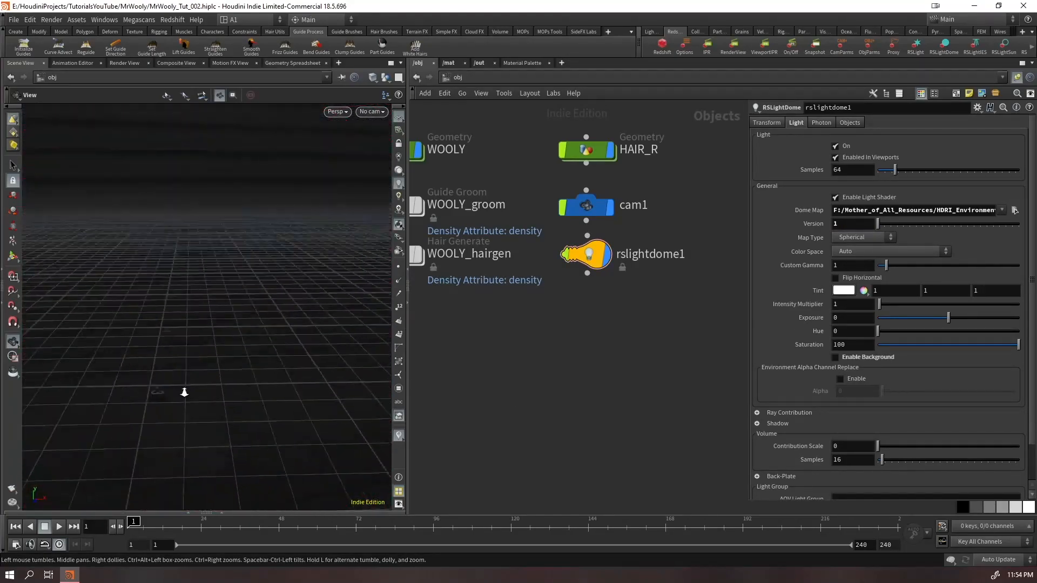
# Add a grid geometry object to the scene
pyautogui.moveTo(199, 375); pyautogui.dragTo(200, 394, button='right')
pyautogui.moveTo(200, 394); pyautogui.dragTo(397, 335)
pyautogui.press('Tab')
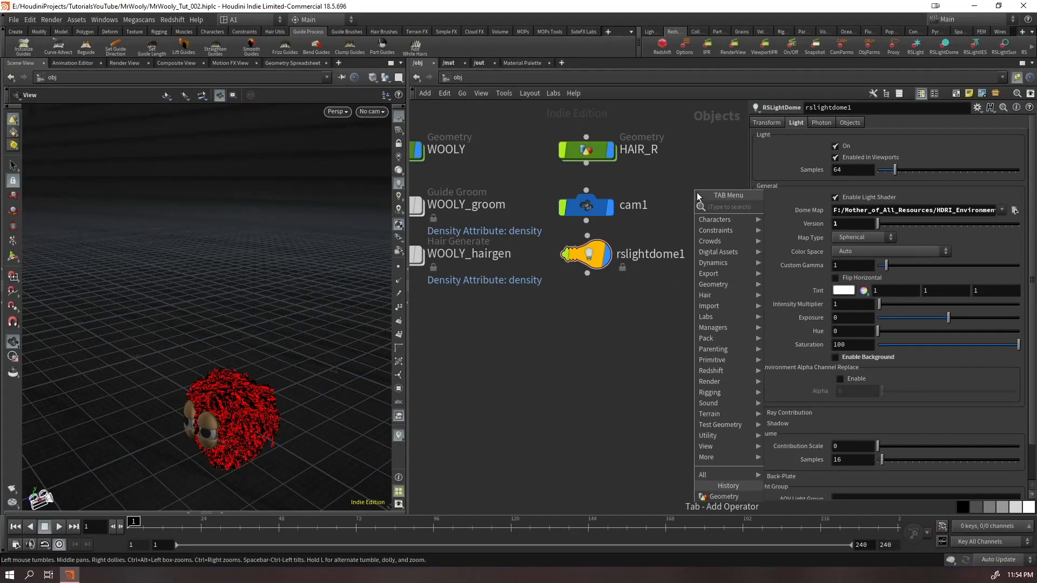
pyautogui.write('ge')
pyautogui.press('Escape')
pyautogui.press('Tab')
pyautogui.write('gi')
pyautogui.press('BackSpace')
pyautogui.write('rid')
pyautogui.press('Return')
pyautogui.press('Return')
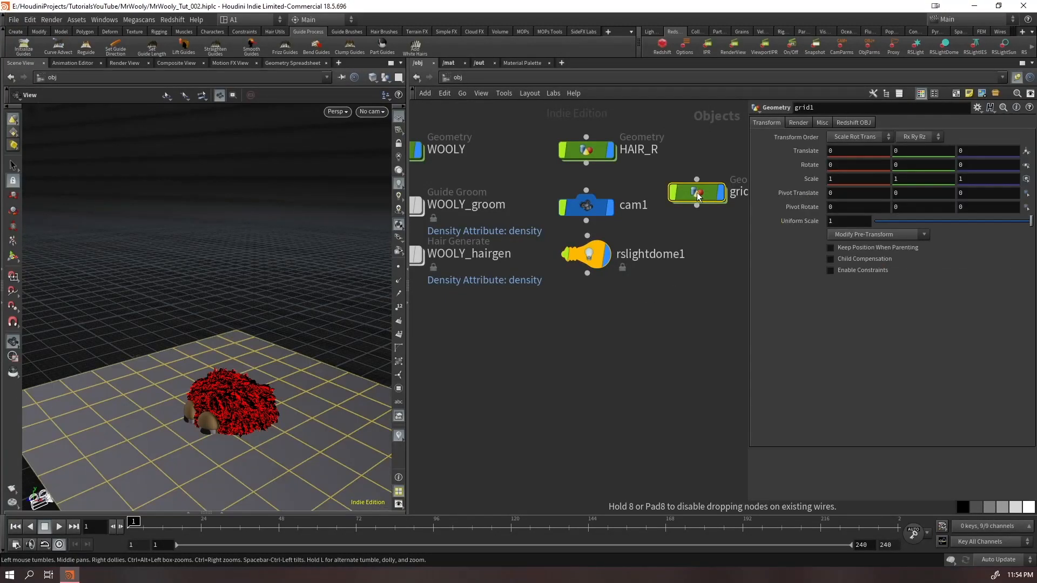
# Parent the grid to cam1, move the dome light node aside and place the grid node directly under the camera
pyautogui.moveTo(586, 220); pyautogui.dragTo(697, 180)
pyautogui.moveTo(579, 252); pyautogui.dragTo(425, 348)
pyautogui.moveTo(698, 193); pyautogui.dragTo(588, 256)
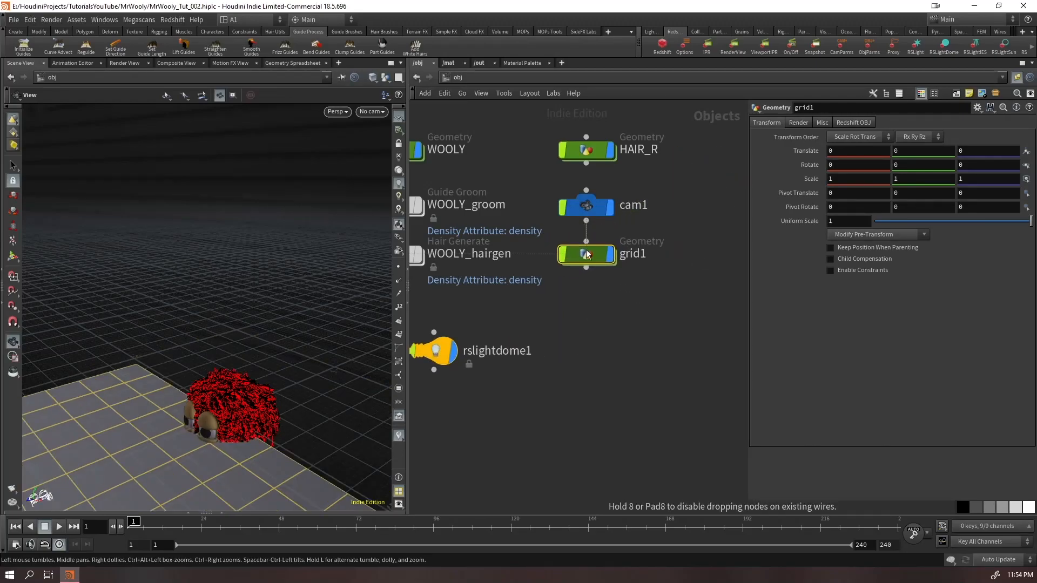
# Stand the grid upright behind the character with an X rotation of 90 and a Z translation of about -15.26
pyautogui.click(585, 210)
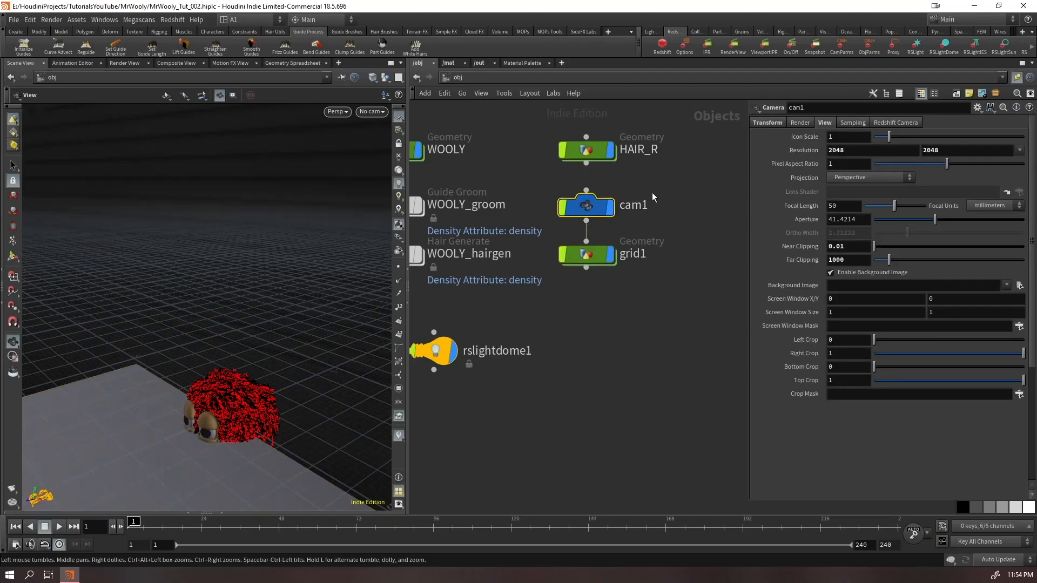
pyautogui.scroll(-4, 236, 386)
pyautogui.moveTo(236, 386); pyautogui.dragTo(123, 398)
pyautogui.doubleClick(589, 256)
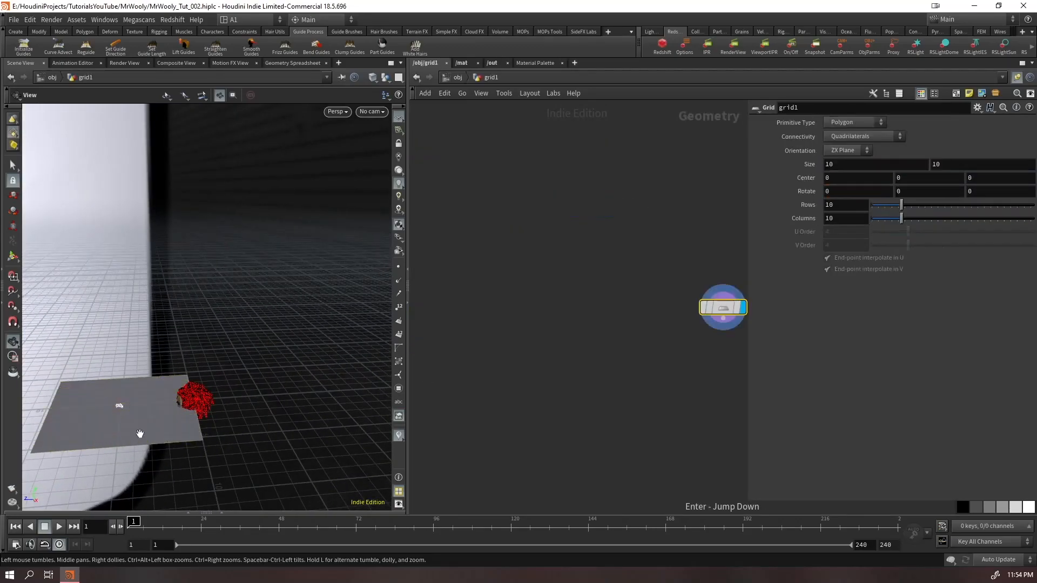
pyautogui.press('u')
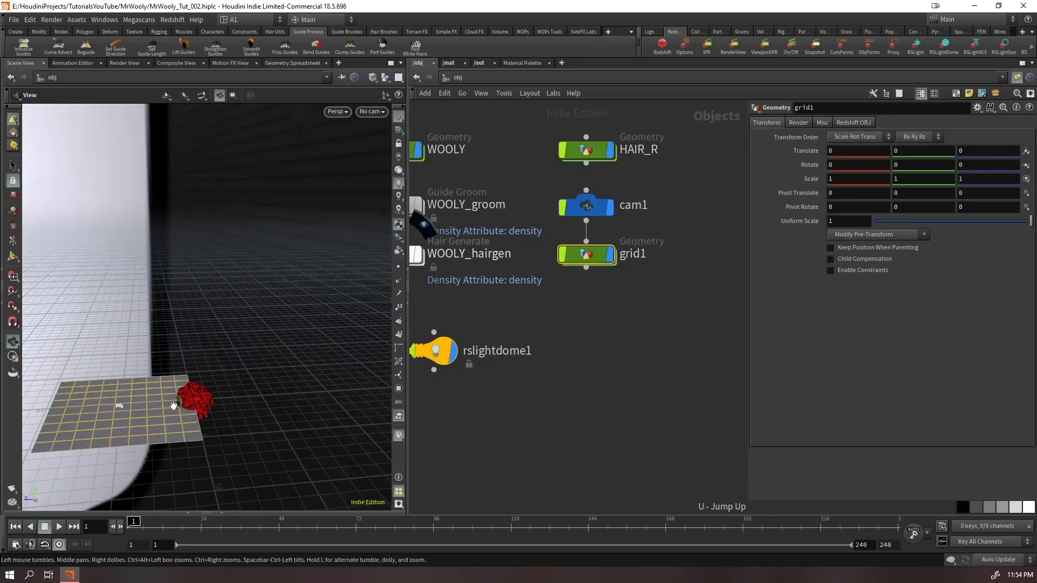
pyautogui.press('Return')
pyautogui.moveTo(82, 408); pyautogui.dragTo(300, 384)
pyautogui.moveTo(319, 340); pyautogui.dragTo(284, 413)
pyautogui.press('Escape')
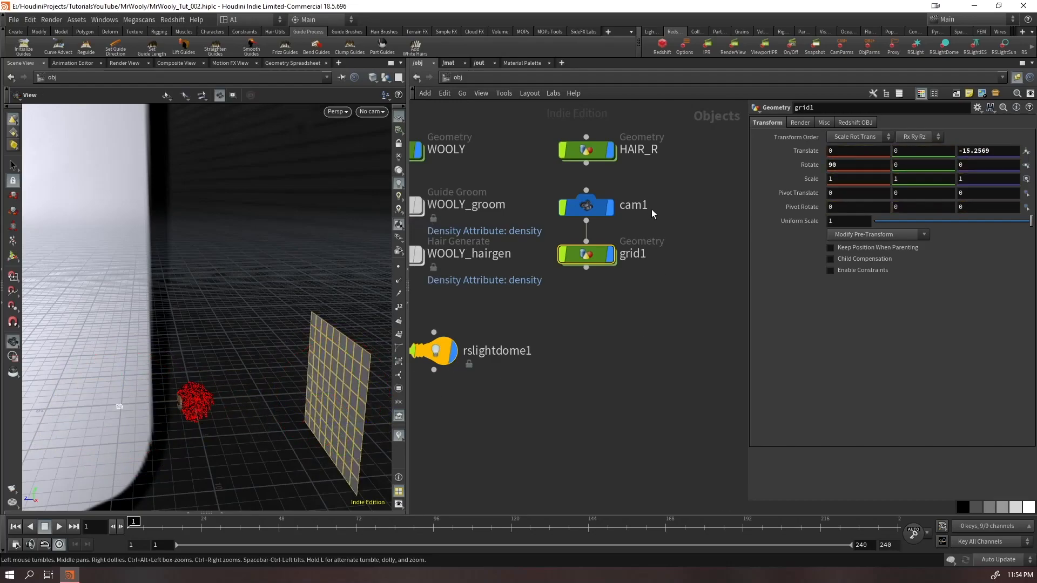
# Try moving cam1 with its viewport handle and undo the changes
pyautogui.click(599, 209)
pyautogui.press('Return')
pyautogui.moveTo(77, 372); pyautogui.dragTo(134, 288)
pyautogui.hotkey('ctrl', 'z')
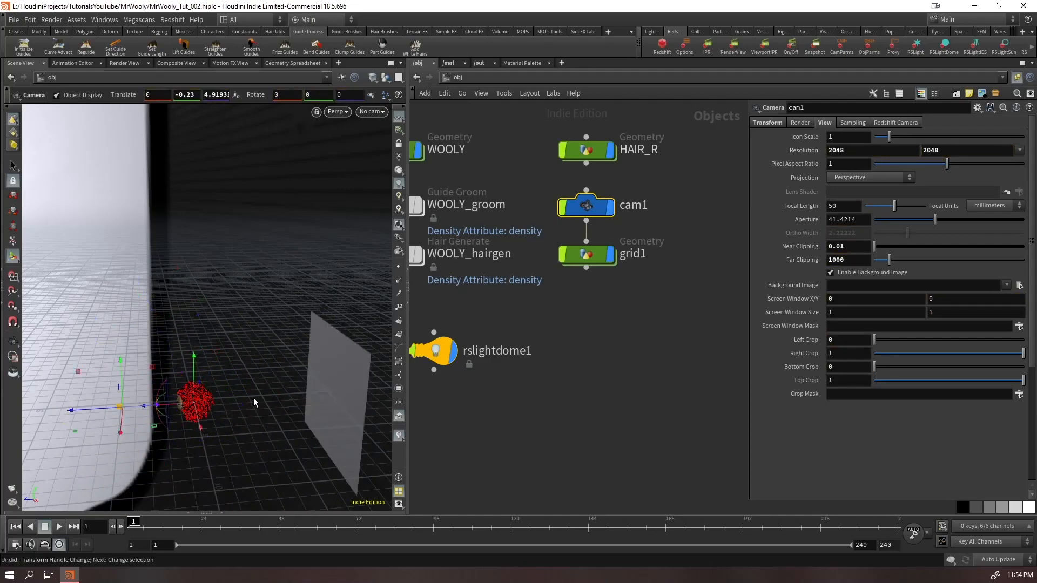
pyautogui.press('Escape')
pyautogui.scroll(5, 153, 417)
pyautogui.press('Return')
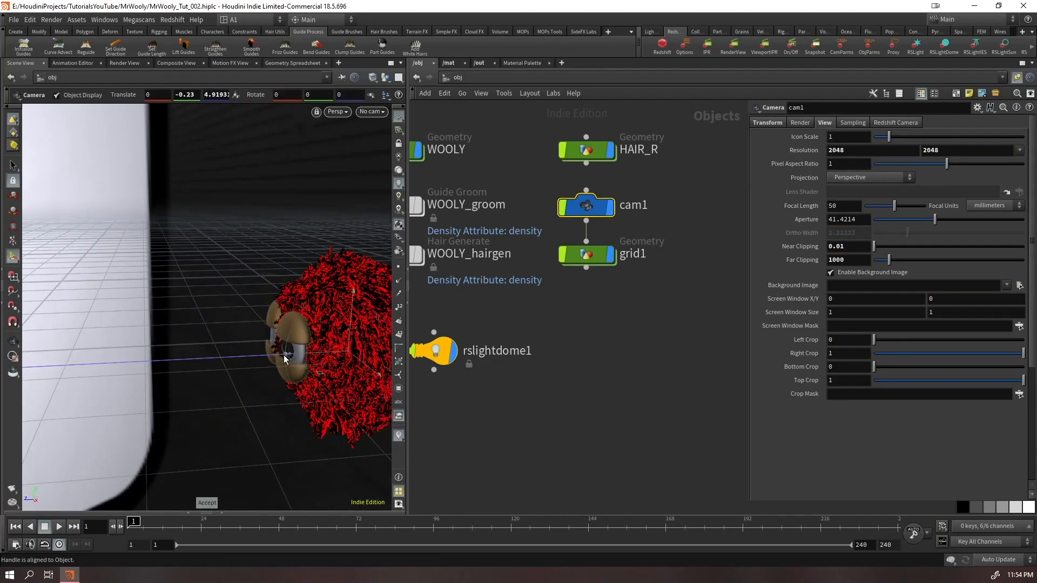
pyautogui.moveTo(320, 351); pyautogui.dragTo(250, 367)
pyautogui.hotkey('ctrl', 'z')
pyautogui.press('Escape')
pyautogui.press('Return')
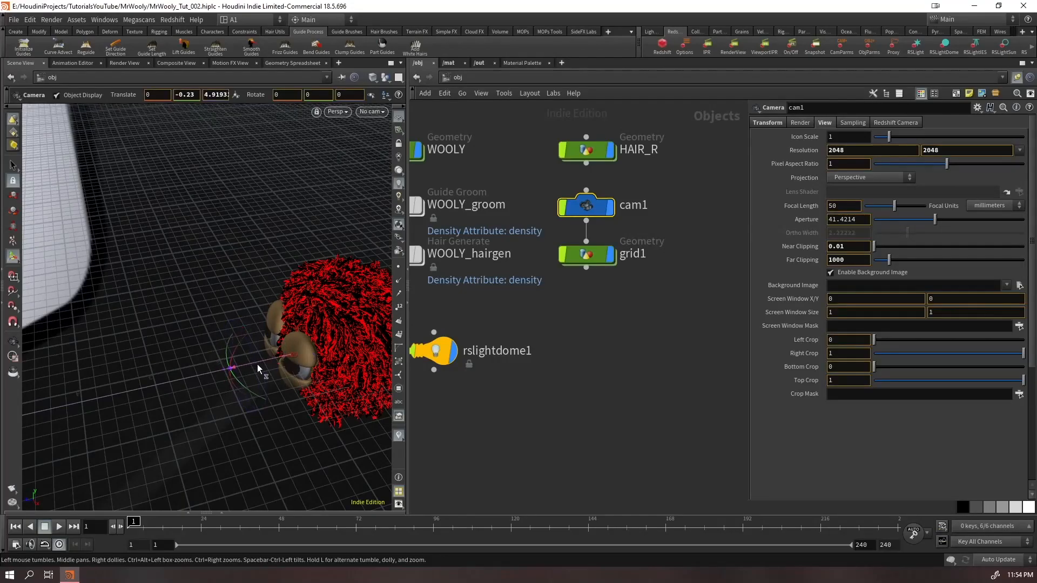
pyautogui.press('Escape')
# Rename the grid object as BG
pyautogui.doubleClick(633, 254)
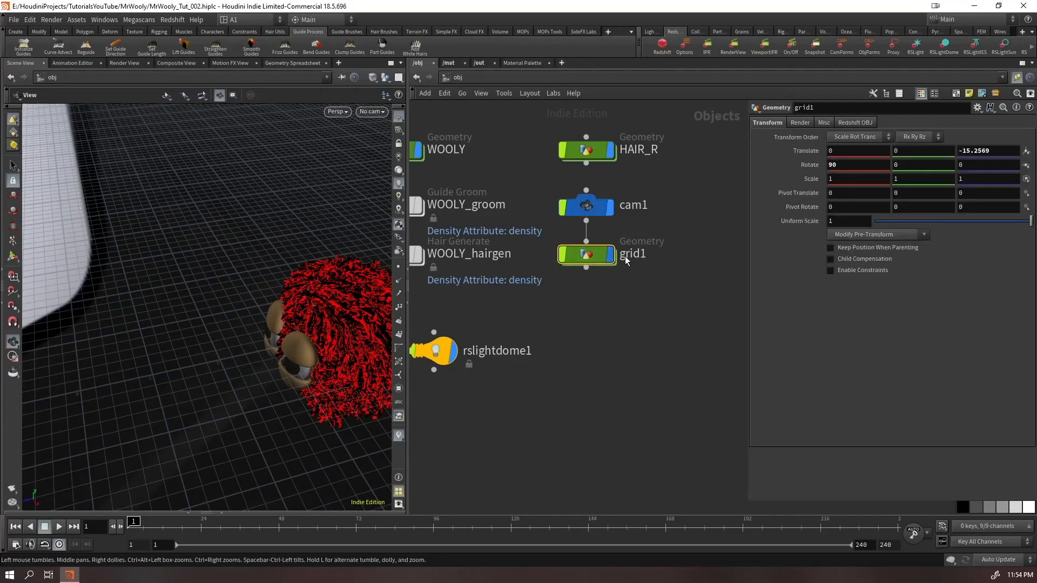
pyautogui.hotkey('ctrl', 'a')
pyautogui.write('BG')
pyautogui.press('Return')
pyautogui.scroll(-3, 573, 371)
pyautogui.moveTo(481, 355); pyautogui.dragTo(454, 361)
pyautogui.click(582, 364)
# Add a Redshift area light to the scene and place its node under BG
pyautogui.moveTo(162, 378); pyautogui.dragTo(124, 402, button='right')
pyautogui.moveTo(124, 403); pyautogui.dragTo(222, 352)
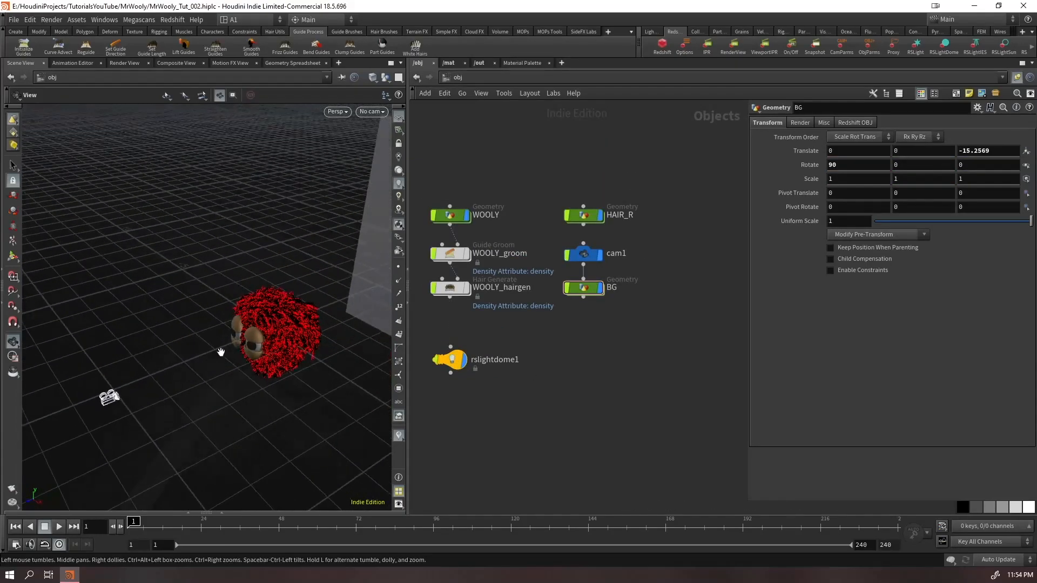
pyautogui.moveTo(232, 350); pyautogui.dragTo(129, 334, button='middle')
pyautogui.moveTo(129, 333); pyautogui.dragTo(167, 308)
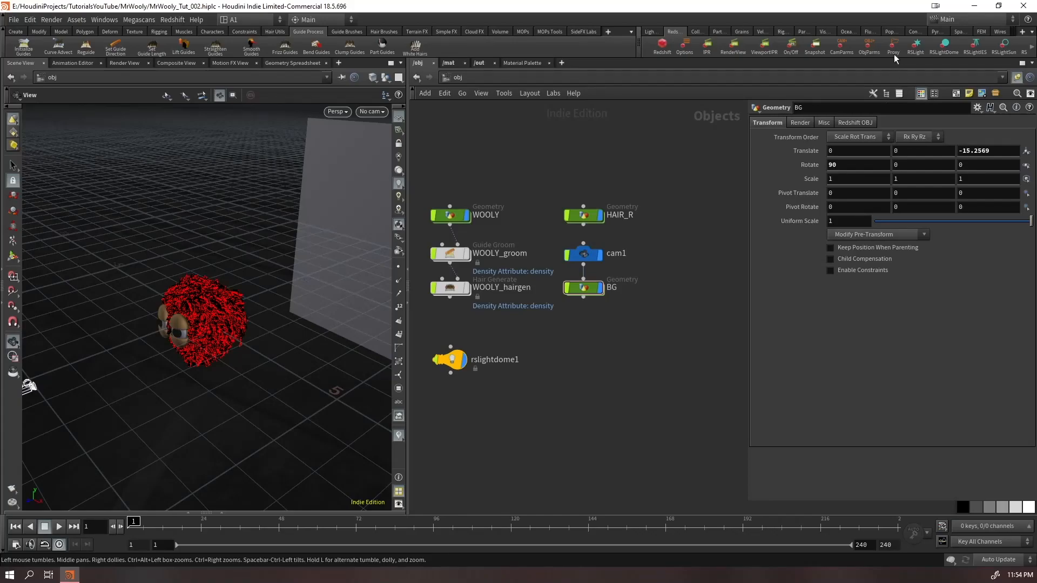
pyautogui.keyDown('ctrl'); pyautogui.click(915, 54); pyautogui.keyUp('ctrl')
pyautogui.moveTo(454, 361); pyautogui.dragTo(523, 318)
pyautogui.keyDown('alt'); pyautogui.moveTo(189, 281); pyautogui.dragTo(213, 301); pyautogui.keyUp('alt')
pyautogui.keyDown('alt'); pyautogui.moveTo(213, 300); pyautogui.dragTo(290, 290, button='right'); pyautogui.keyUp('alt')
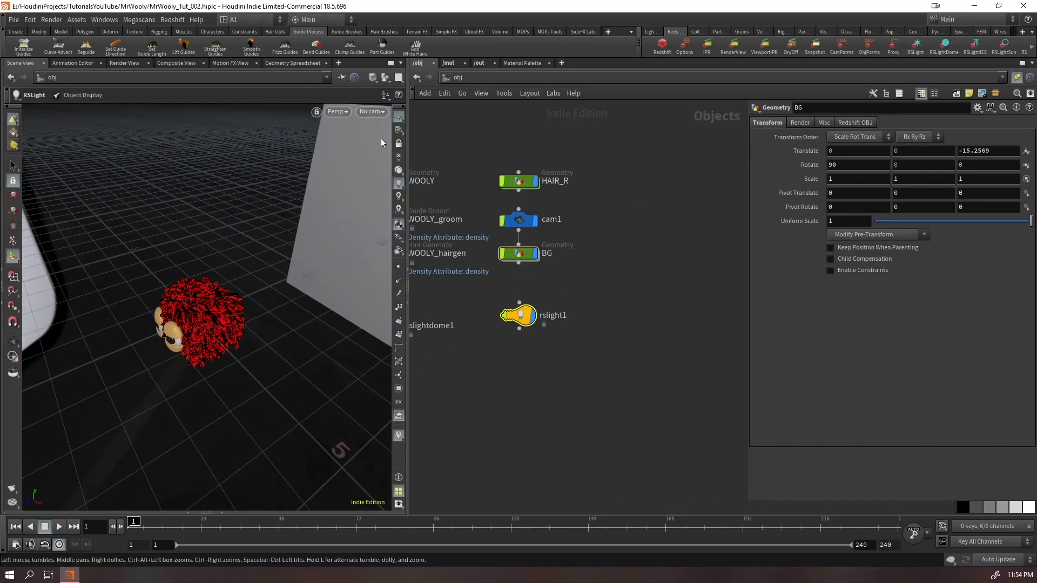
# Look through the new light with the view locked to it and aim it at the character from about 5.25, 5.21, 4.30
pyautogui.click(371, 110)
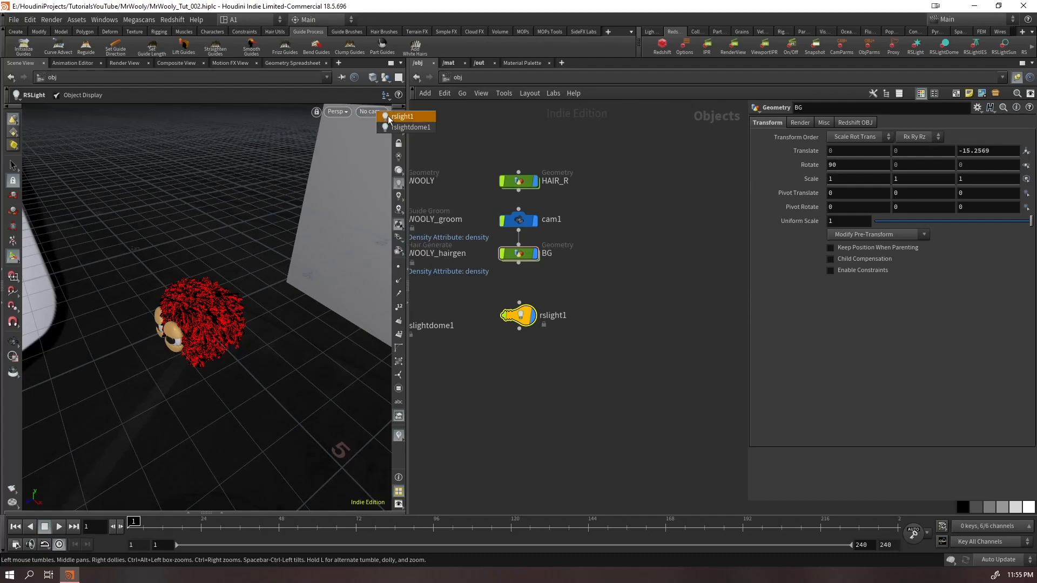
pyautogui.click(393, 110)
pyautogui.click(398, 143)
pyautogui.keyDown('alt'); pyautogui.moveTo(227, 289); pyautogui.dragTo(283, 357, button='right'); pyautogui.keyUp('alt')
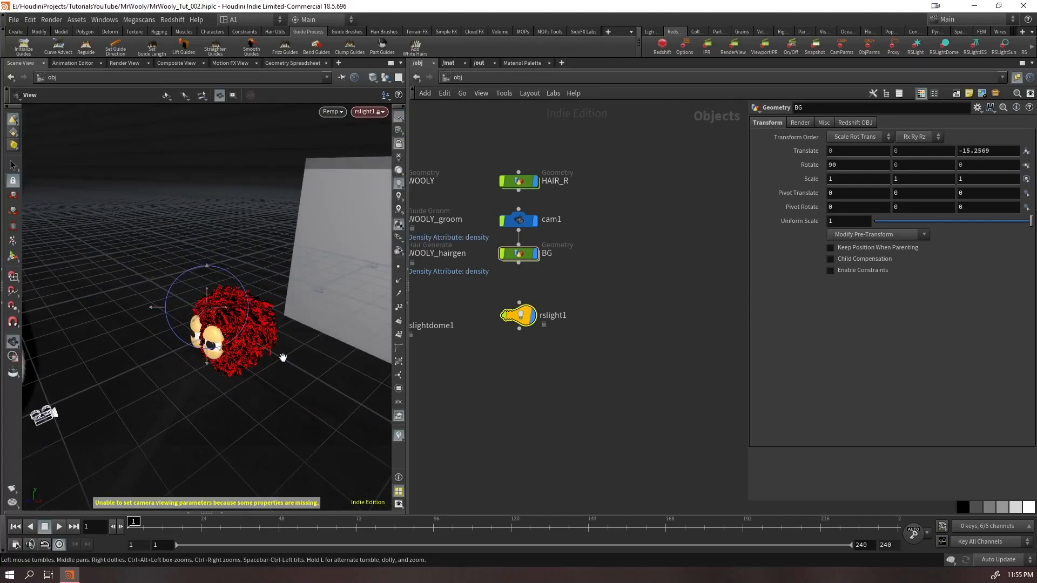
pyautogui.keyDown('alt'); pyautogui.moveTo(283, 356); pyautogui.dragTo(264, 294, button='middle'); pyautogui.keyUp('alt')
pyautogui.keyDown('alt'); pyautogui.moveTo(264, 294); pyautogui.dragTo(307, 318); pyautogui.keyUp('alt')
# Duplicate the area light, look through the copy and aim it from the character's opposite side at about -6.64, 3.81, 2.75
pyautogui.keyDown('alt'); pyautogui.moveTo(520, 320); pyautogui.dragTo(520, 371); pyautogui.keyUp('alt')
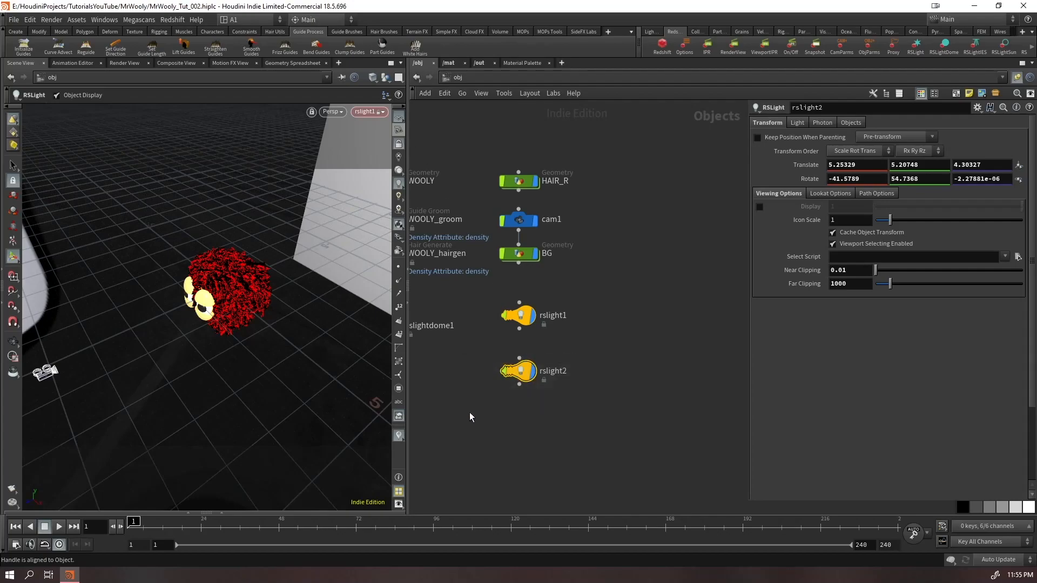
pyautogui.click(369, 112)
pyautogui.click(380, 134)
pyautogui.keyDown('alt'); pyautogui.moveTo(103, 288); pyautogui.dragTo(239, 276); pyautogui.keyUp('alt')
pyautogui.keyDown('alt'); pyautogui.moveTo(229, 276); pyautogui.dragTo(432, 330, button='middle'); pyautogui.keyUp('alt')
pyautogui.keyDown('alt'); pyautogui.moveTo(432, 329); pyautogui.dragTo(412, 327); pyautogui.keyUp('alt')
# Duplicate the second area light and aim the copy at the character from behind, at about 0.16, 2.47, -4.35
pyautogui.keyDown('alt'); pyautogui.moveTo(518, 370); pyautogui.dragTo(615, 343); pyautogui.keyUp('alt')
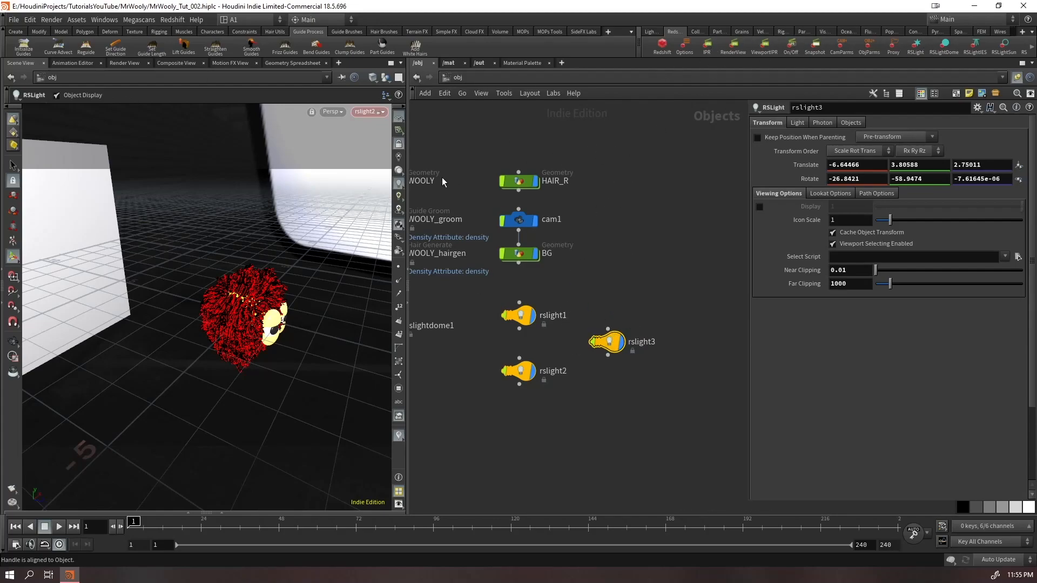
pyautogui.click(369, 112)
pyautogui.click(385, 135)
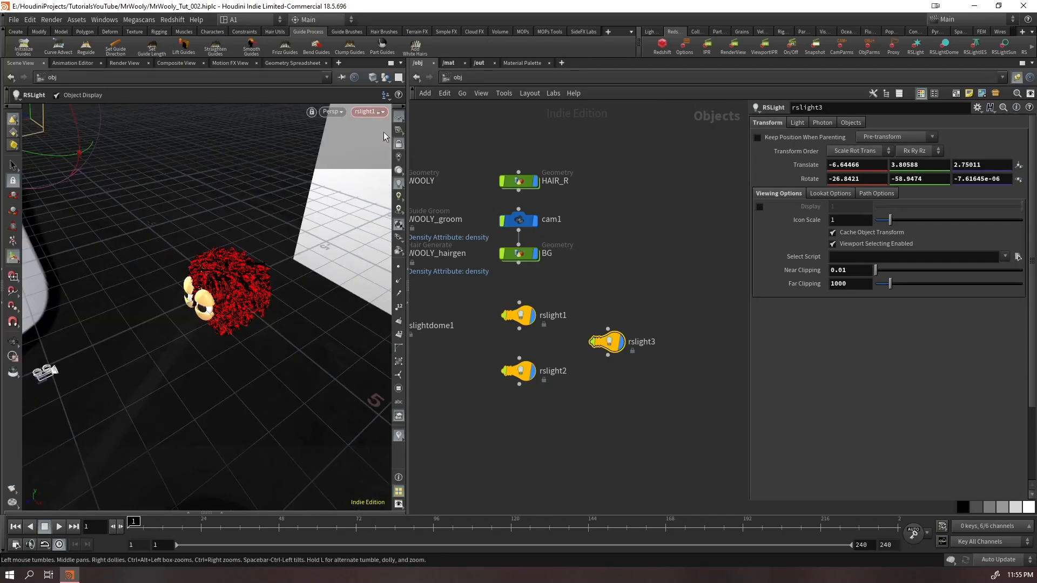
pyautogui.click(370, 114)
pyautogui.click(384, 141)
pyautogui.keyDown('alt'); pyautogui.moveTo(340, 232); pyautogui.dragTo(248, 326); pyautogui.keyUp('alt')
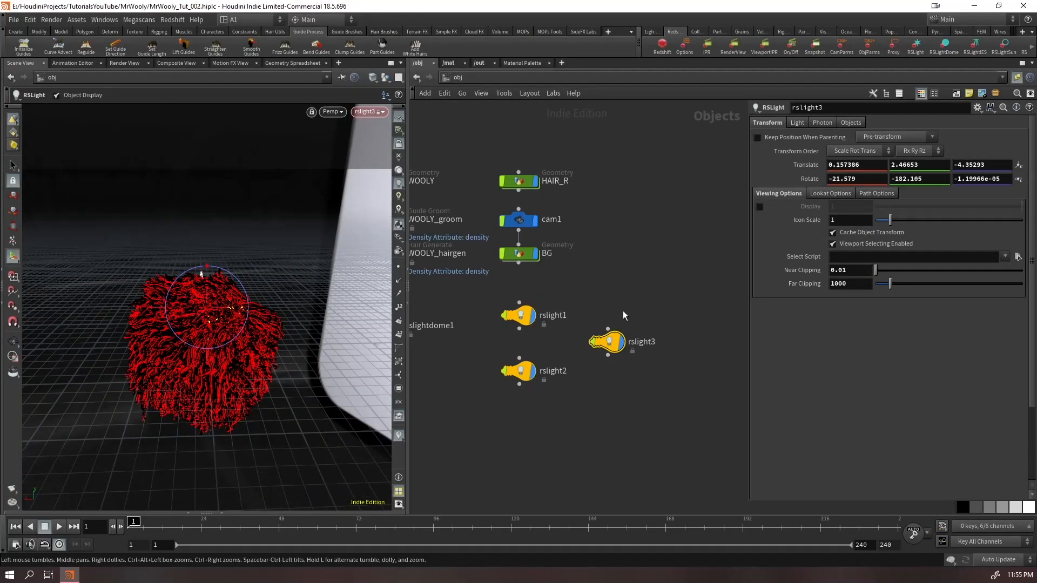
# Turn off Visible for all three area lights and save the scene
pyautogui.moveTo(629, 302); pyautogui.dragTo(517, 412)
pyautogui.click(793, 124)
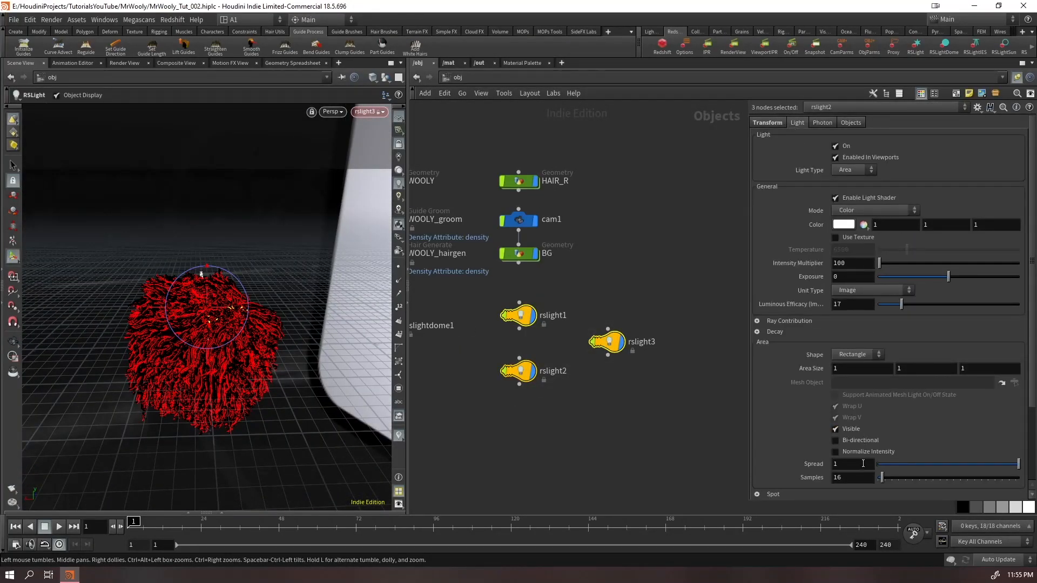
pyautogui.scroll(-2, 863, 462)
pyautogui.click(848, 374)
pyautogui.click(663, 416)
pyautogui.moveTo(643, 296); pyautogui.dragTo(511, 391)
pyautogui.click(627, 422)
pyautogui.hotkey('ctrl', 's')
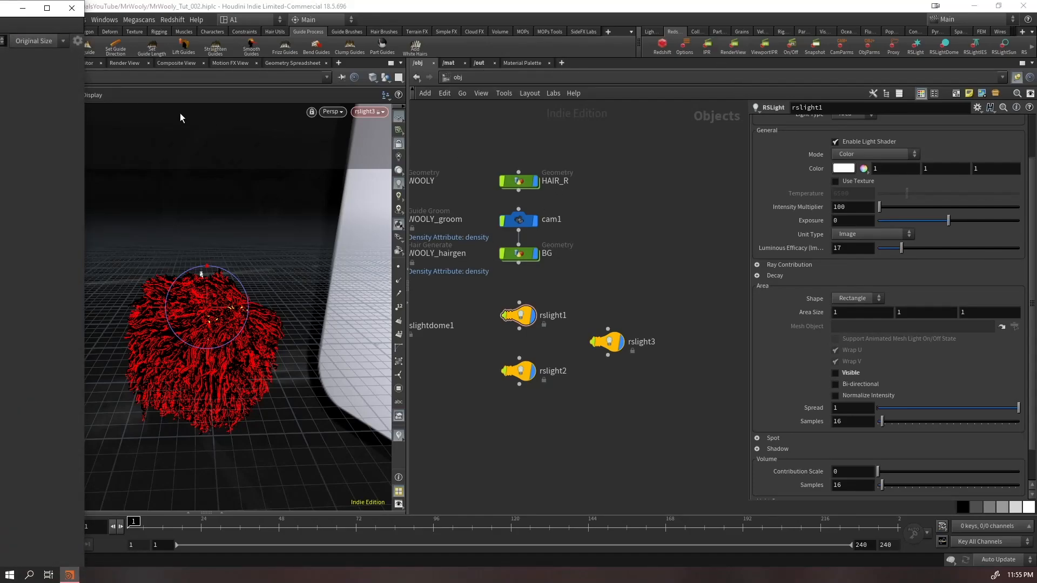
# Shrink the Redshift Render View window and move it fully on screen
pyautogui.click(47, 9)
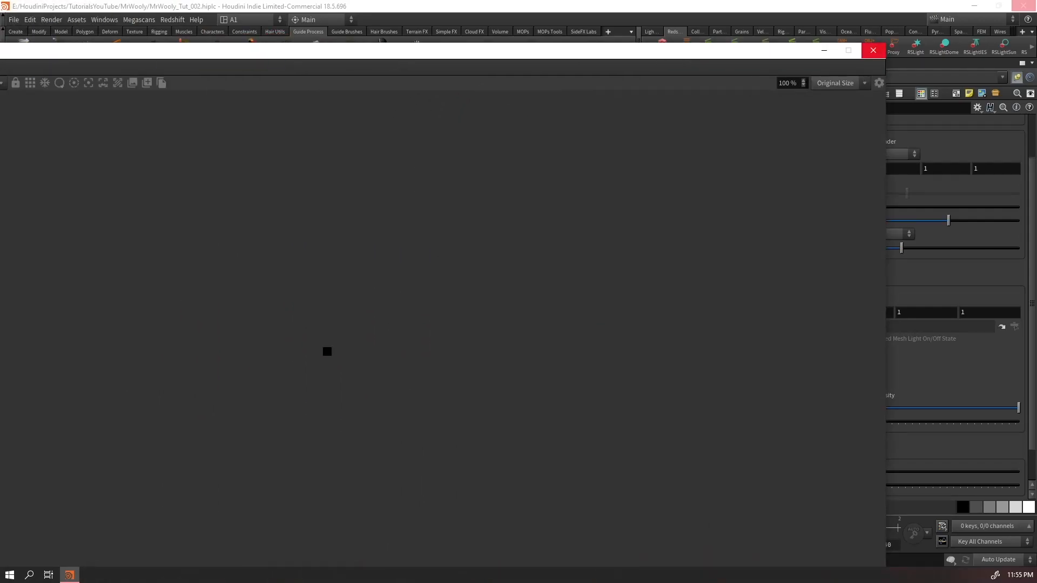
pyautogui.moveTo(460, 51); pyautogui.dragTo(525, 37)
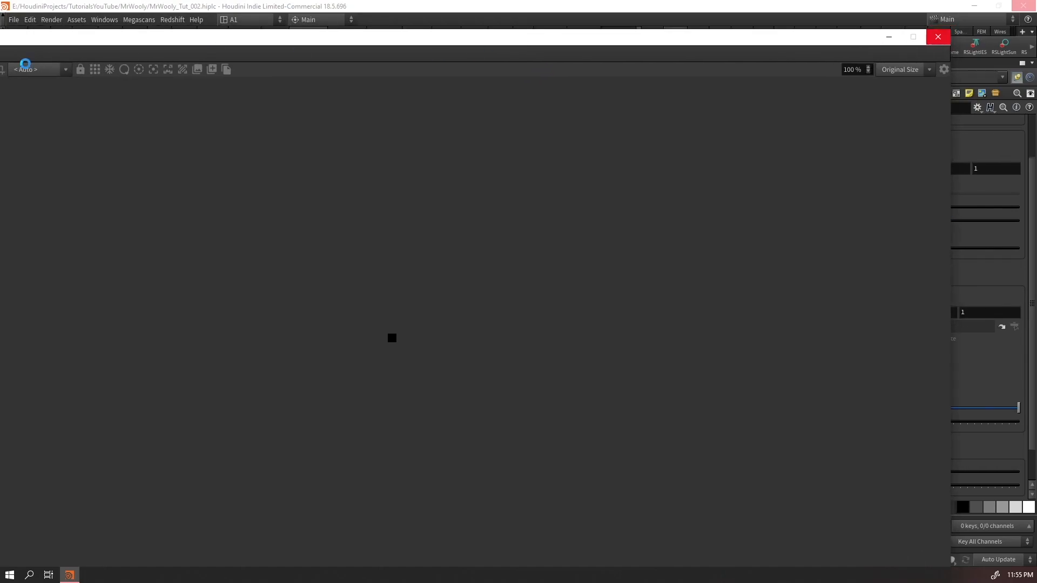
pyautogui.moveTo(227, 42)
pyautogui.mouseDown()
pyautogui.moveTo(314, 44)
pyautogui.moveTo(218, 42)
pyautogui.mouseUp()
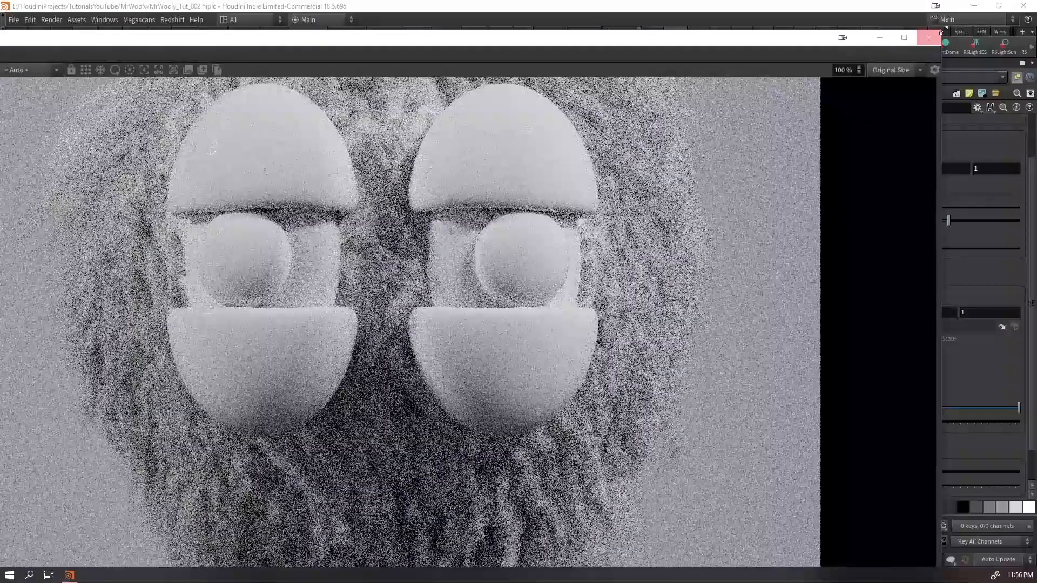
pyautogui.moveTo(943, 31); pyautogui.dragTo(321, 95)
pyautogui.moveTo(140, 107); pyautogui.dragTo(584, 272)
pyautogui.moveTo(454, 280); pyautogui.dragTo(278, 30)
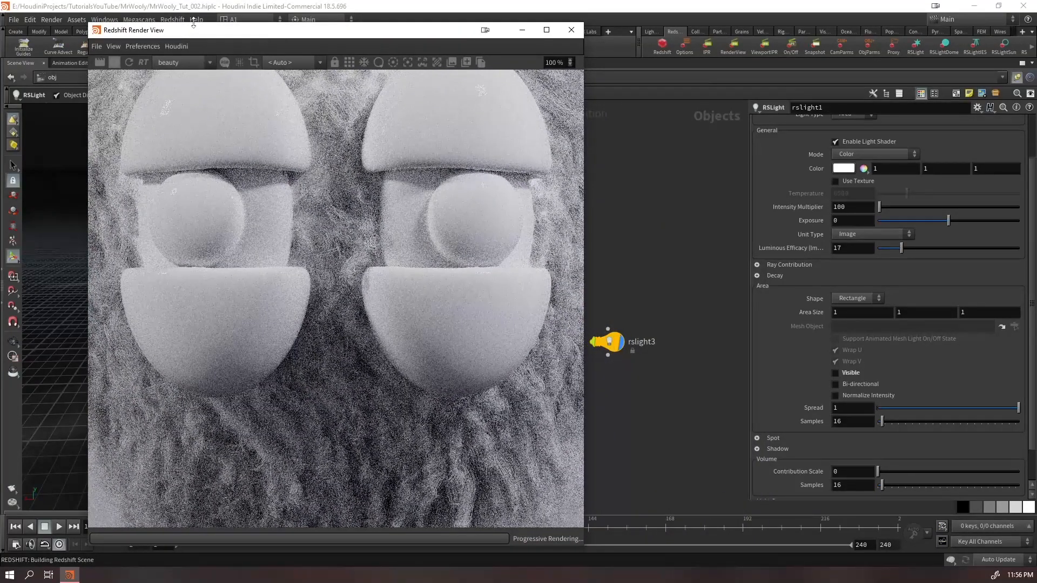
# Examine the whole rendered character in the Redshift Render View
pyautogui.moveTo(194, 23); pyautogui.dragTo(204, 146)
pyautogui.scroll(-5, 319, 386)
pyautogui.scroll(-1, 327, 388)
# Set the BG plane's uniform scale to 2 and check the render
pyautogui.moveTo(394, 161); pyautogui.dragTo(332, 352)
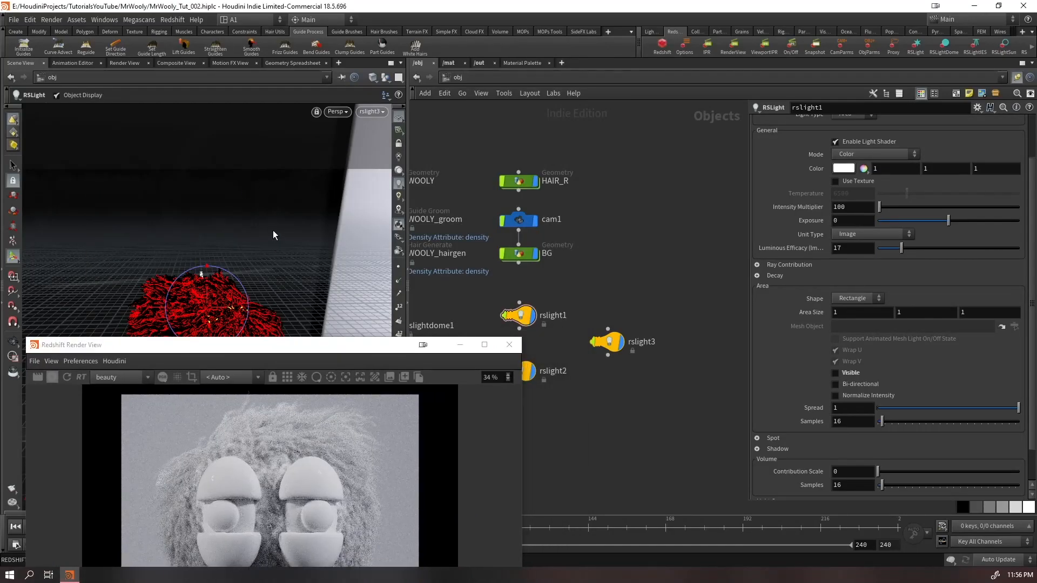
pyautogui.press('Escape')
pyautogui.click(526, 254)
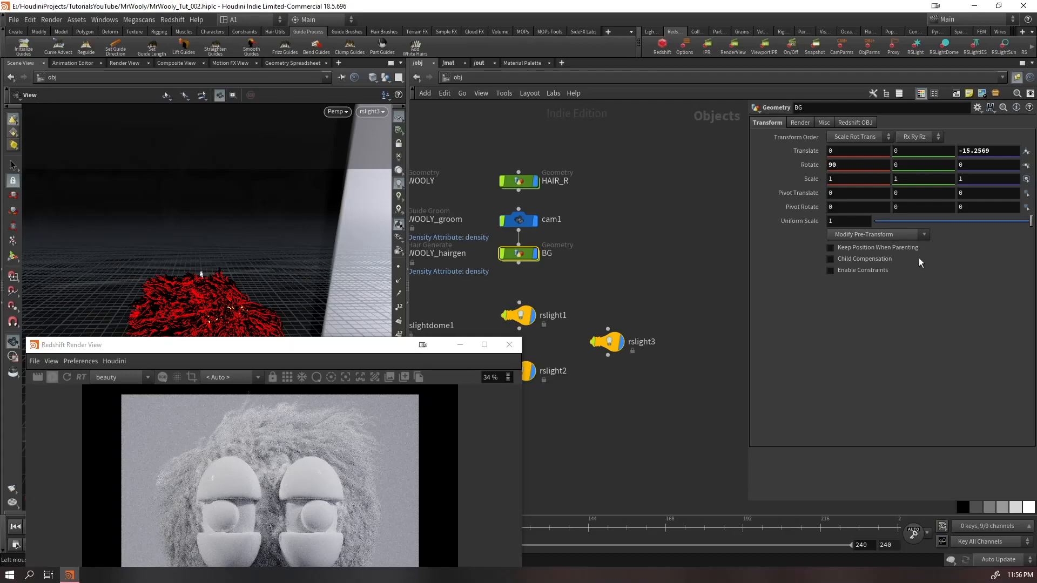
pyautogui.click(855, 221)
pyautogui.write('2')
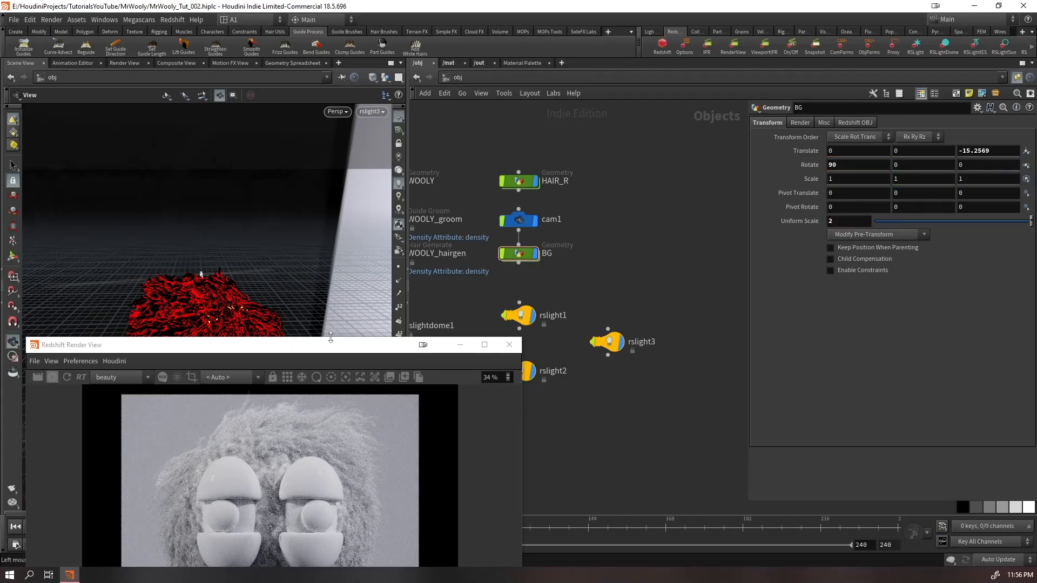
pyautogui.moveTo(332, 353); pyautogui.dragTo(344, 144)
pyautogui.scroll(-2, 326, 332)
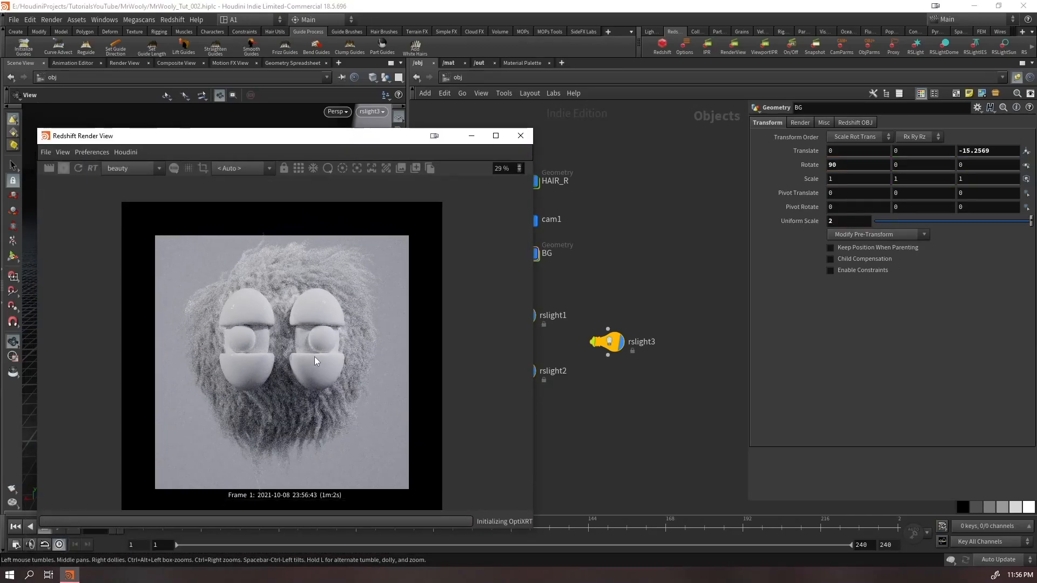
# Set the maximum segment Length of the resample1 node inside HAIR_R to 0.01
pyautogui.click(78, 168)
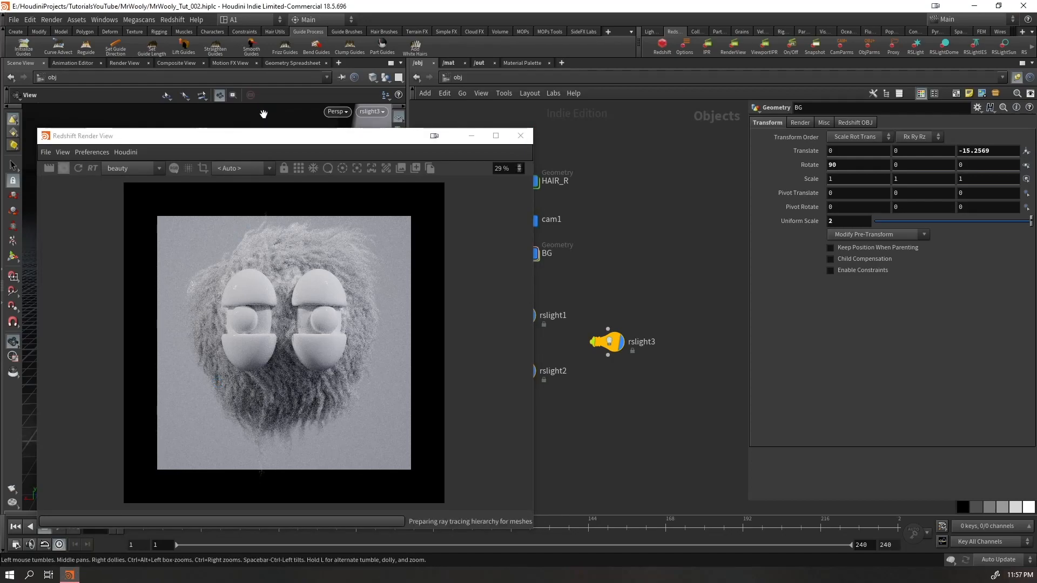
pyautogui.moveTo(246, 147); pyautogui.dragTo(305, 356)
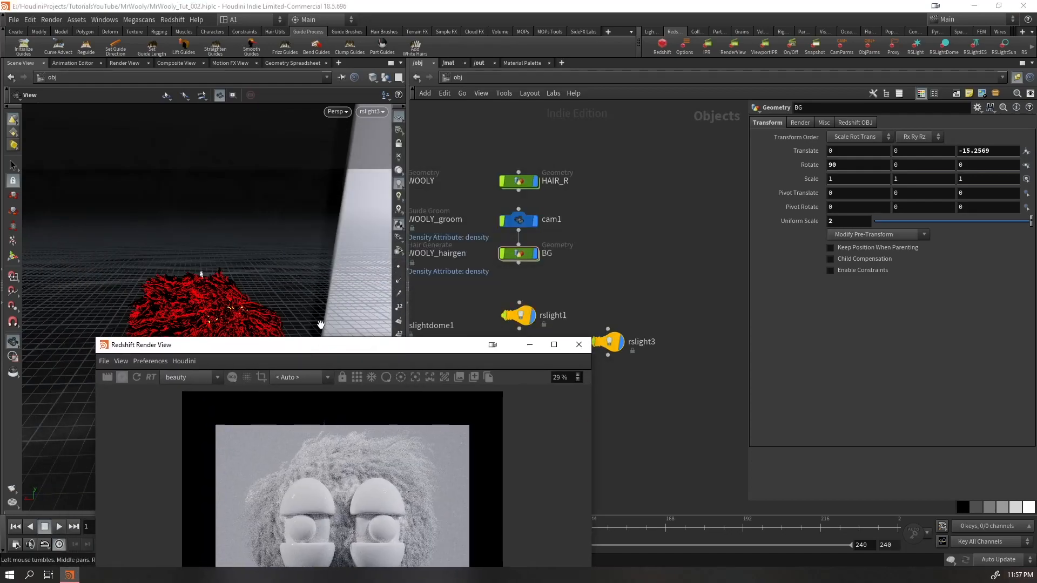
pyautogui.doubleClick(521, 182)
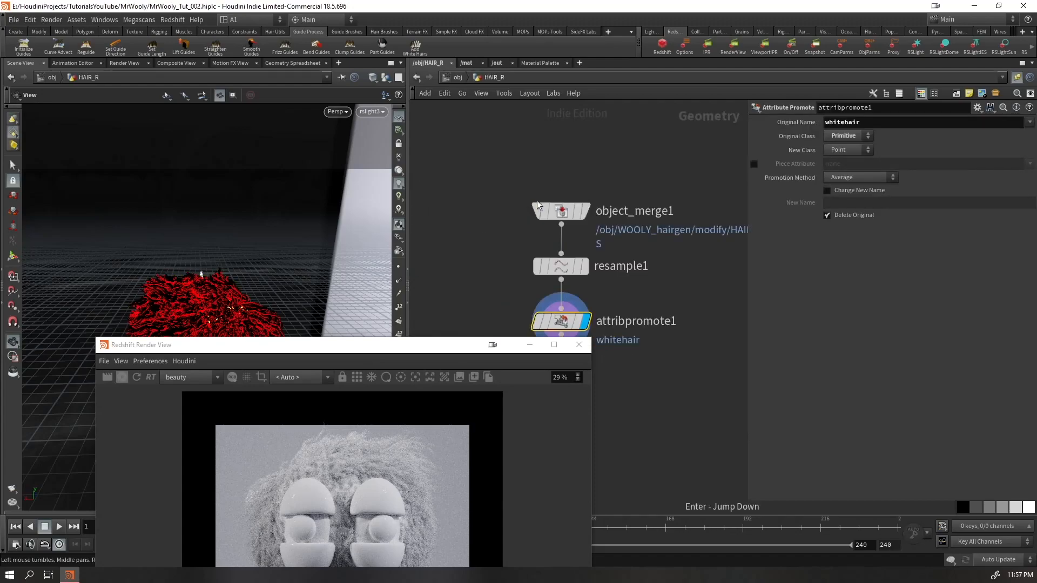
pyautogui.click(565, 265)
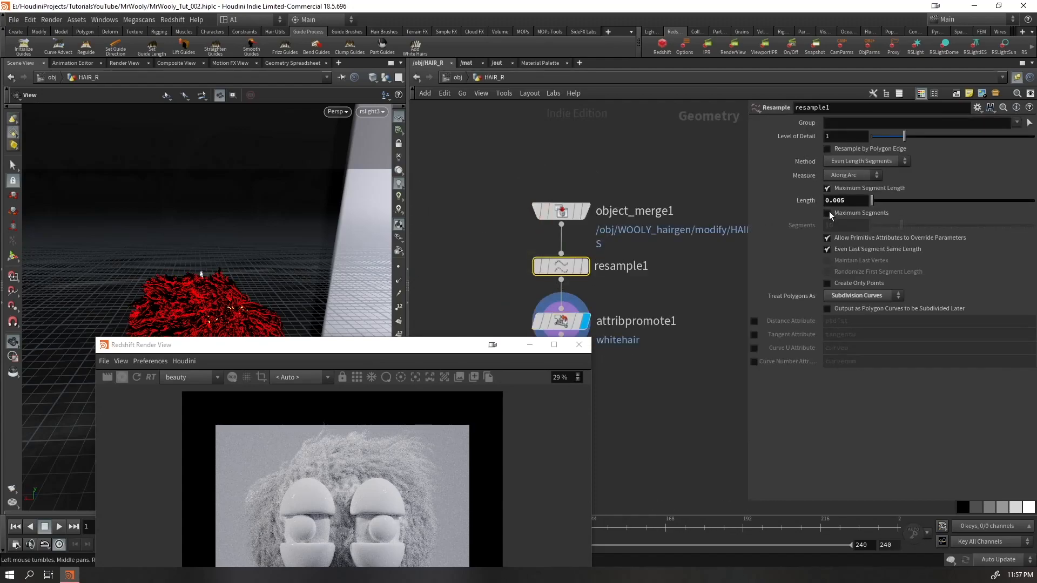
pyautogui.moveTo(838, 208); pyautogui.dragTo(837, 208)
pyautogui.write('1')
pyautogui.press('Return')
pyautogui.moveTo(470, 349); pyautogui.dragTo(463, 473)
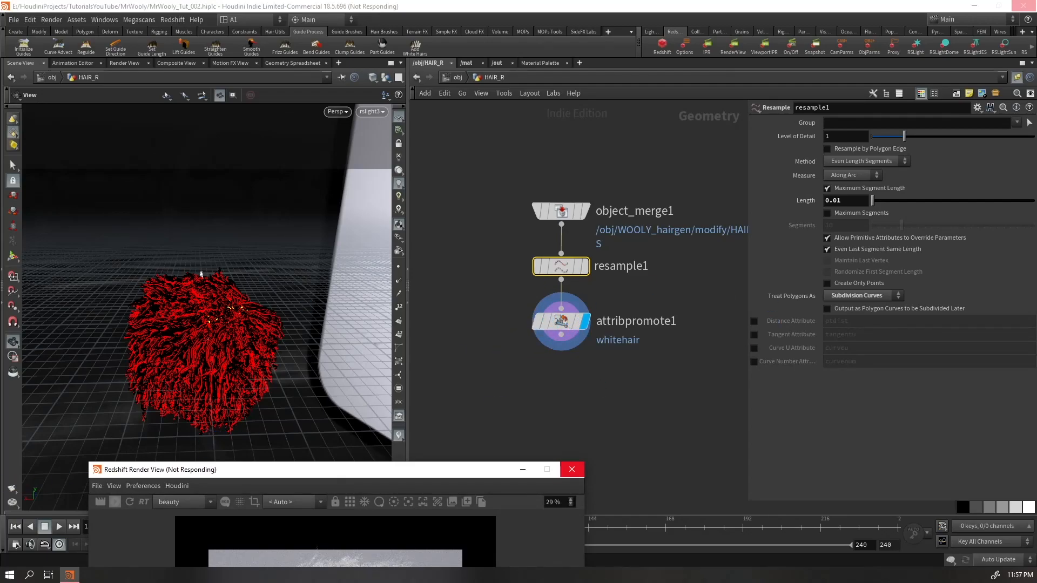
# Check the attribpromote1 node's geometry info, and examine the hair in the Redshift Render View
pyautogui.middleClick(562, 320)
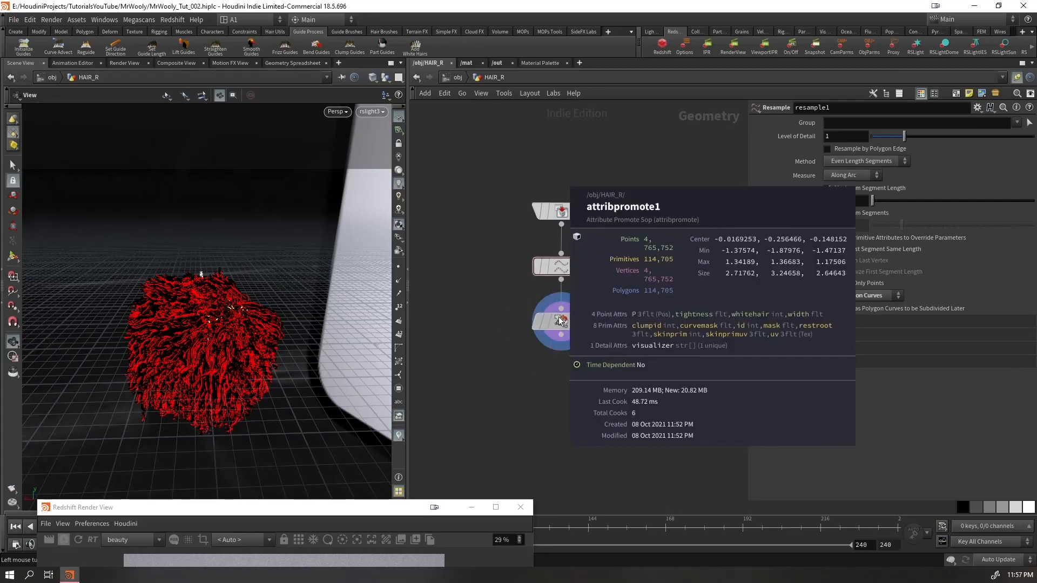
pyautogui.middleClick(561, 322)
pyautogui.moveTo(370, 510); pyautogui.dragTo(396, 90)
pyautogui.scroll(1, 356, 267)
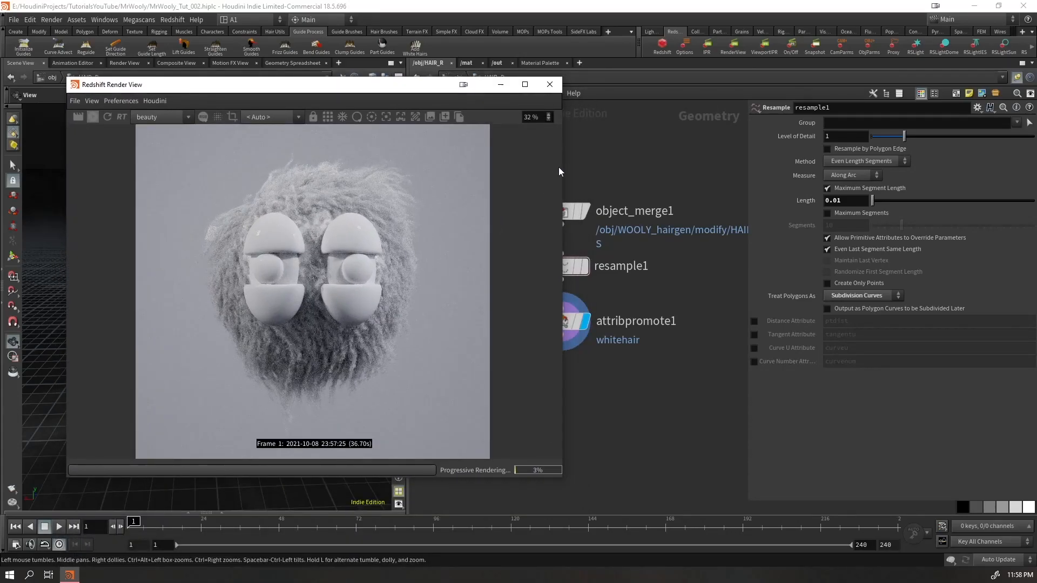
# Enable Bokeh in the Redshift Render View's display settings and pick the focus point on the character's right-hand eyeball
pyautogui.moveTo(565, 163); pyautogui.dragTo(675, 160)
pyautogui.click(667, 117)
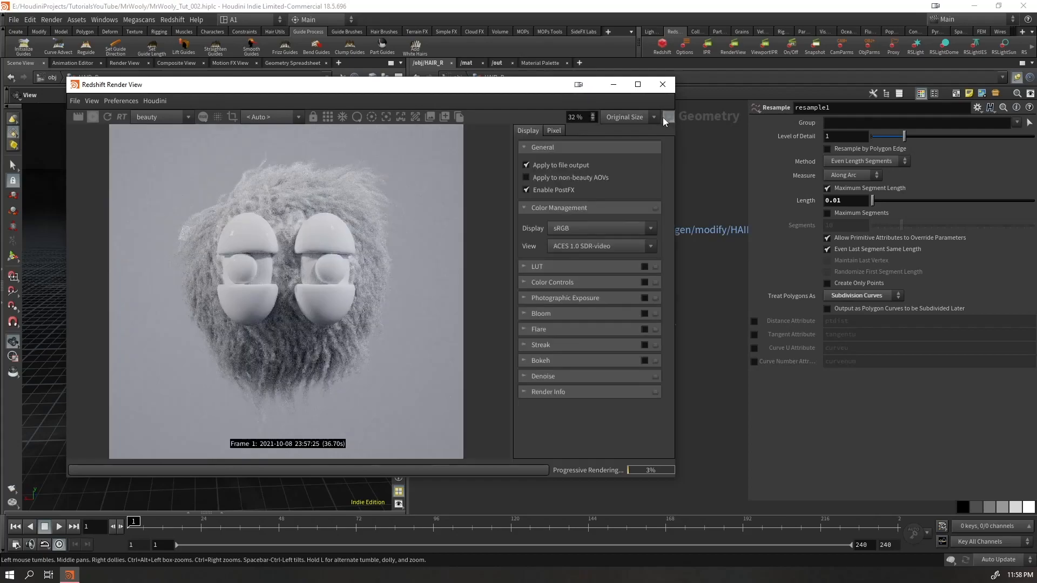
pyautogui.click(645, 360)
pyautogui.click(596, 360)
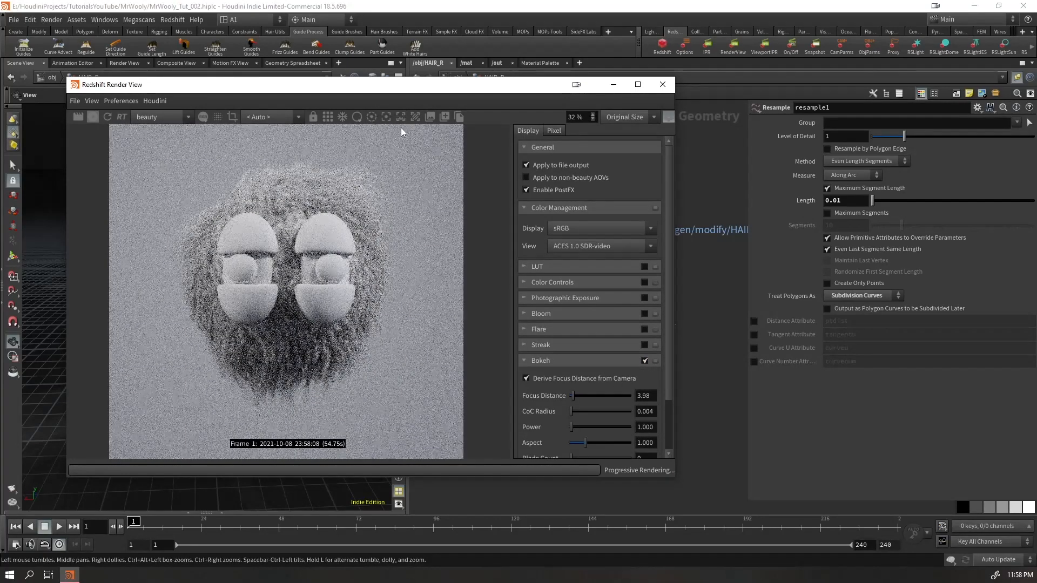
pyautogui.click(372, 119)
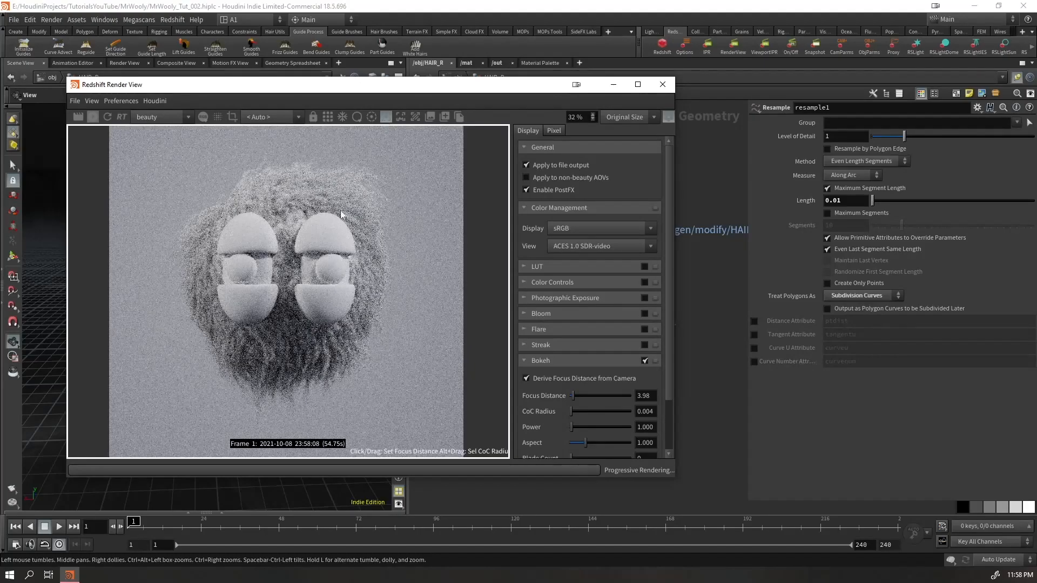
pyautogui.click(324, 267)
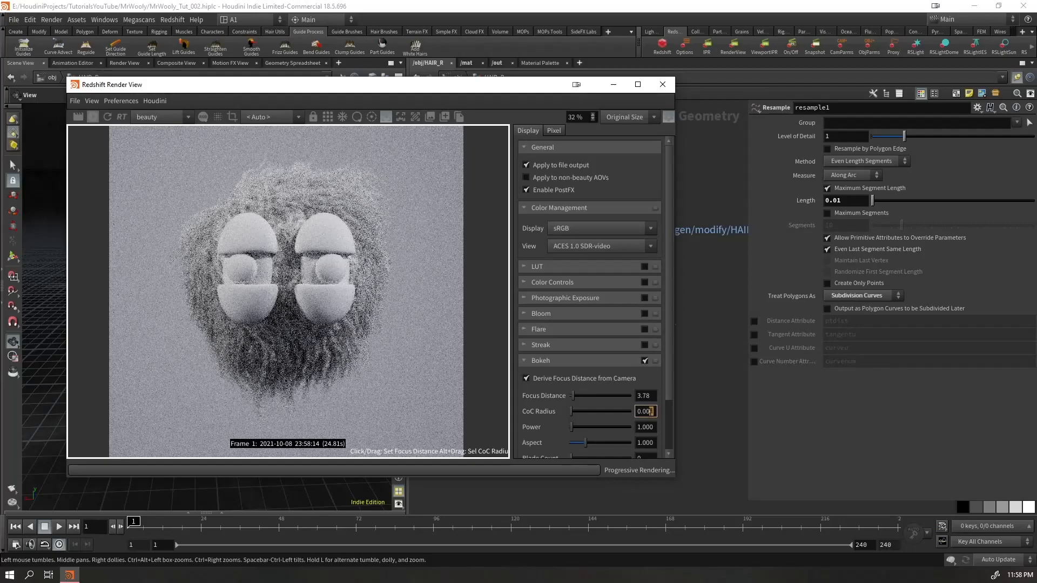
# Set the Bokeh CoC Radius to 0.05 and collapse the Bokeh settings
pyautogui.doubleClick(642, 414)
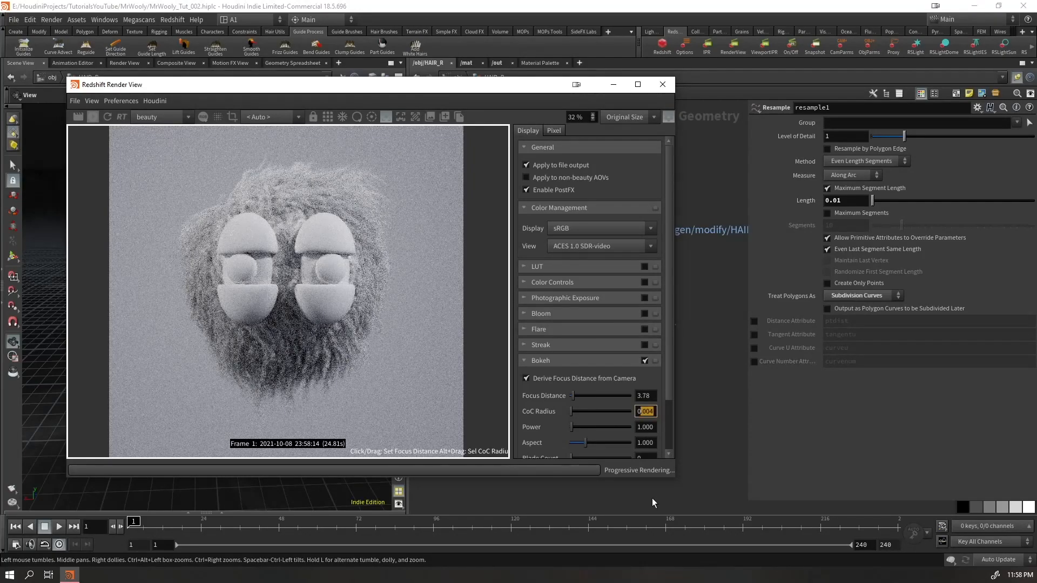
pyautogui.write('.05')
pyautogui.press('Return')
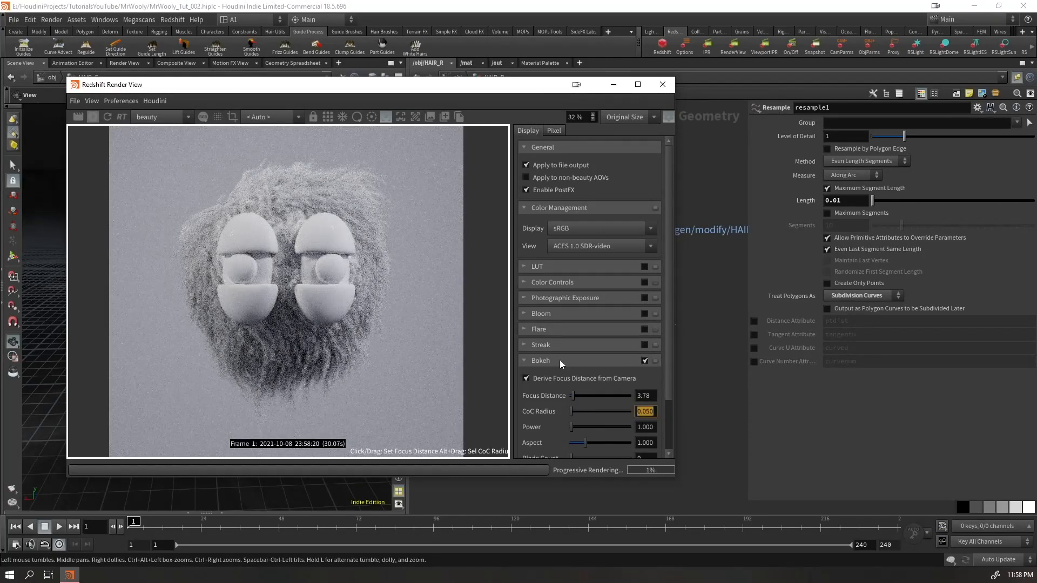
pyautogui.scroll(-2, 604, 414)
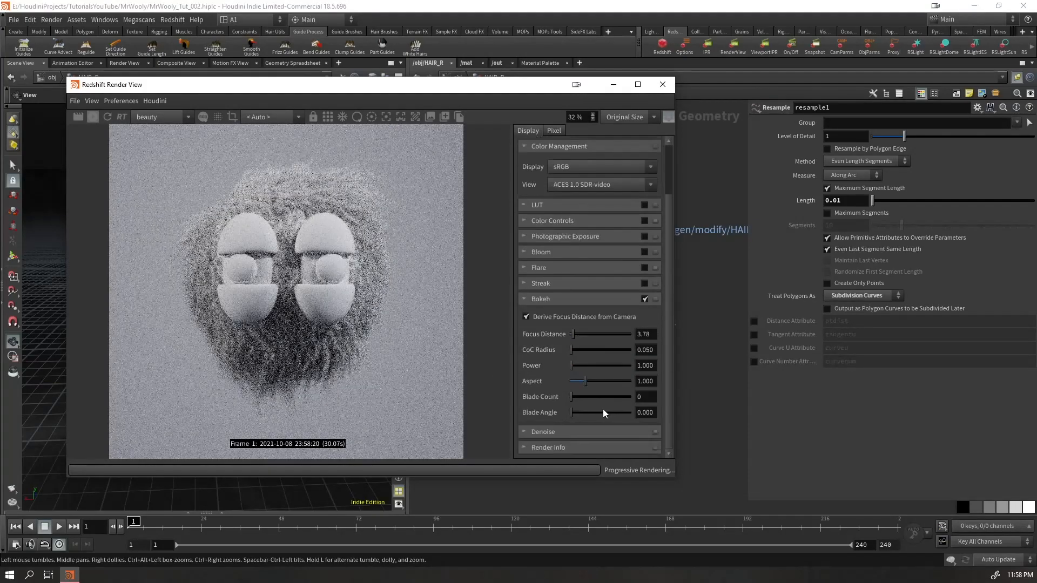
pyautogui.click(524, 299)
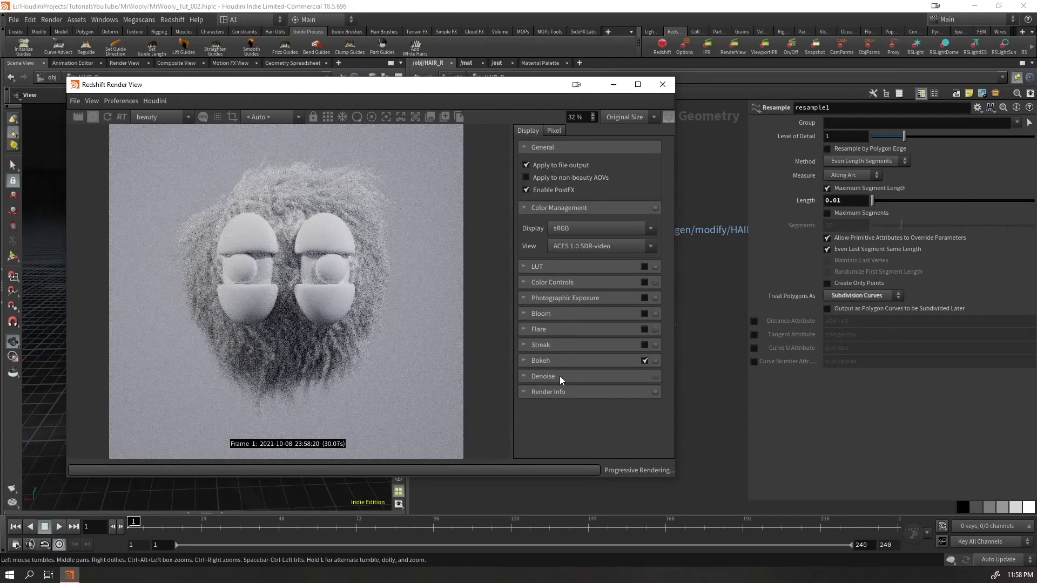
# Adjust the Denoise settings of the Redshift Render View
pyautogui.click(562, 377)
pyautogui.click(631, 396)
pyautogui.click(561, 435)
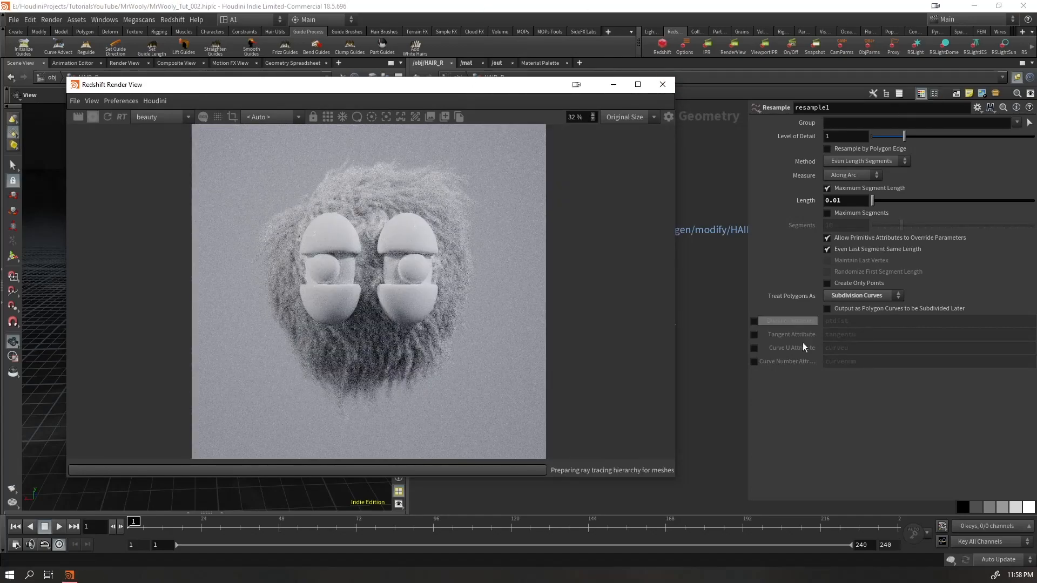
# Save the scene from the object level and stop the interactive Redshift render, clearing its window out of the way
pyautogui.moveTo(675, 476); pyautogui.dragTo(461, 519)
pyautogui.moveTo(294, 78); pyautogui.dragTo(252, 81)
pyautogui.press('u')
pyautogui.press('h')
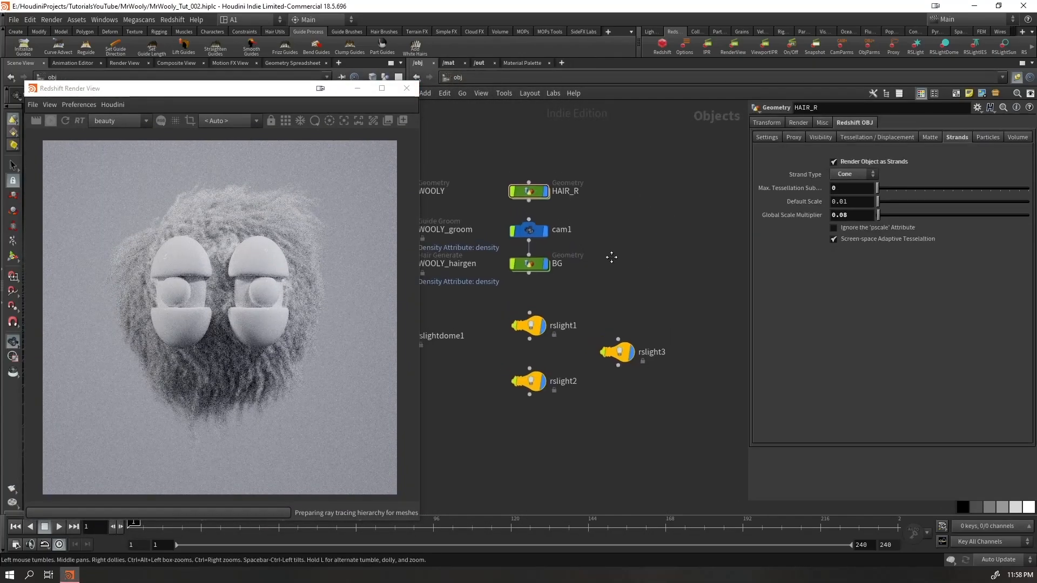
pyautogui.hotkey('ctrl', 's')
pyautogui.click(51, 123)
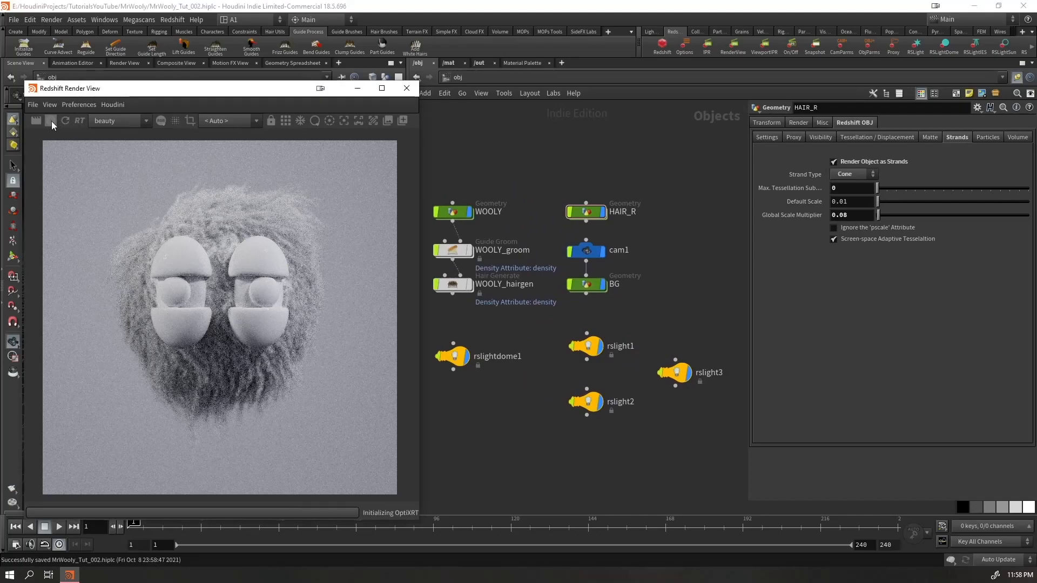
pyautogui.moveTo(194, 88); pyautogui.dragTo(265, 512)
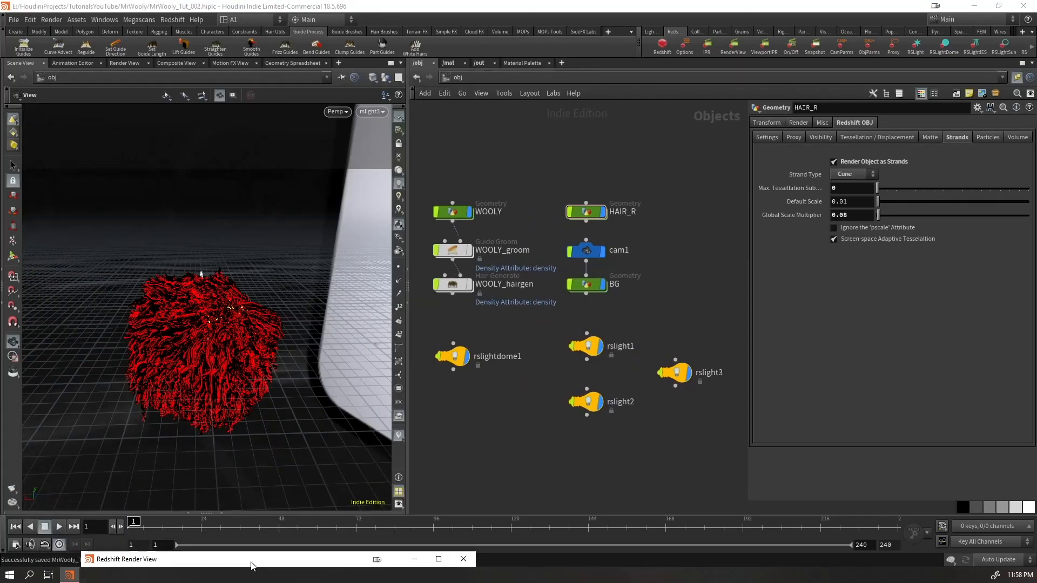
# Insert a Material node between merge1 and OUT_HEAD inside WOOLY, and show the head without the hair in the viewport
pyautogui.doubleClick(452, 211)
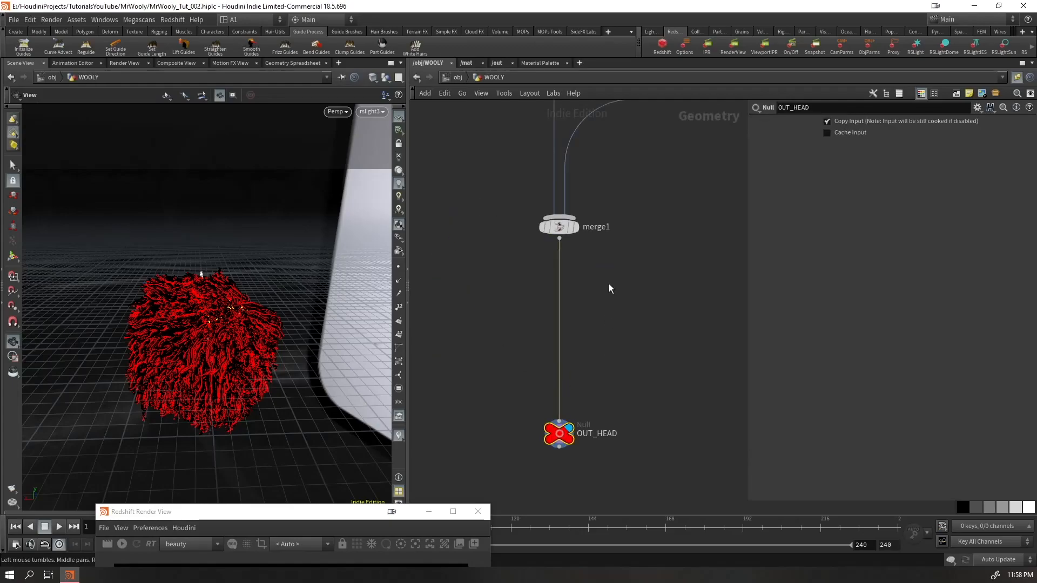
pyautogui.press('Tab')
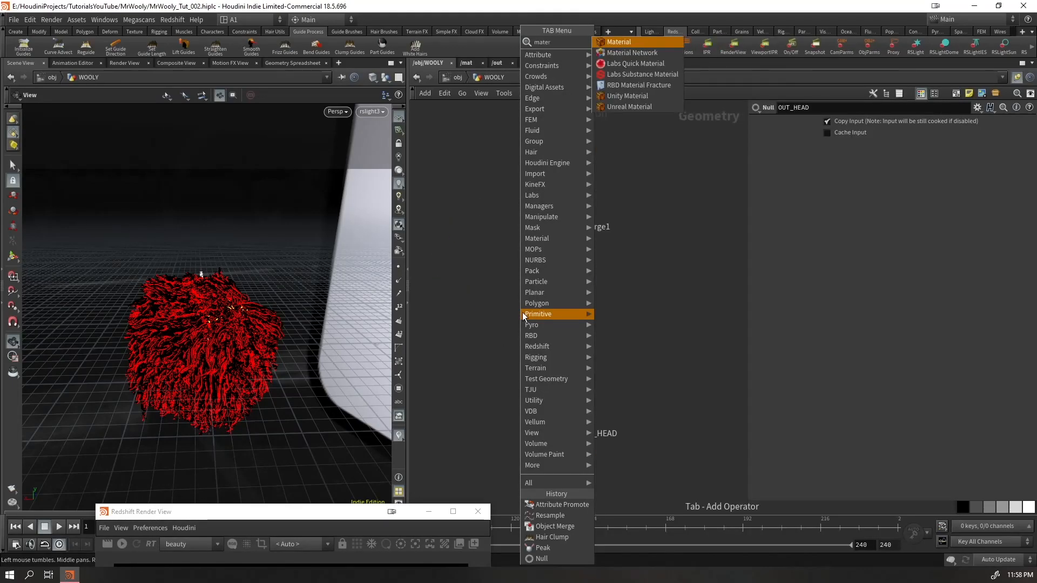
pyautogui.press('Escape')
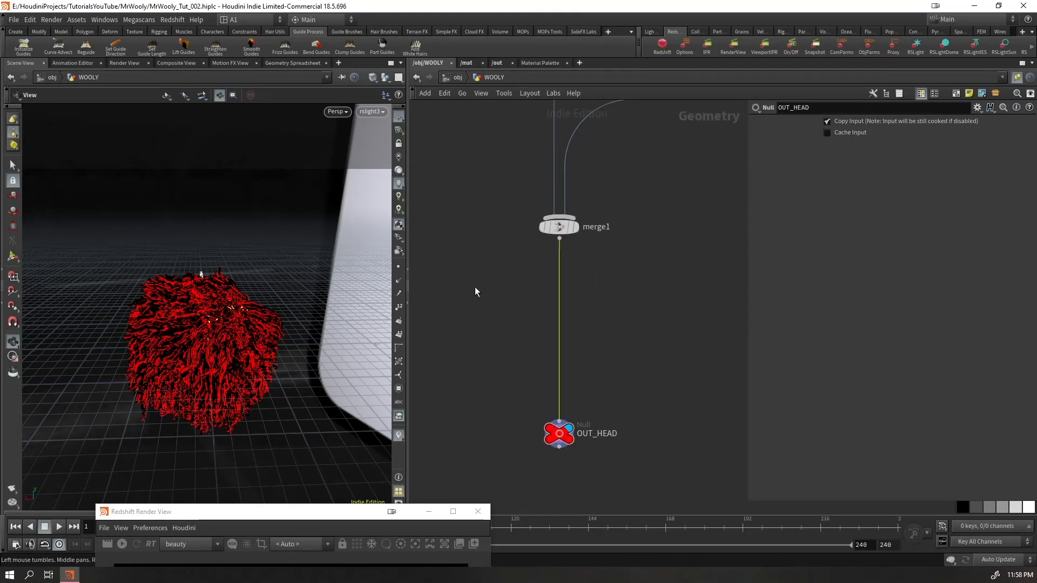
pyautogui.click(557, 303)
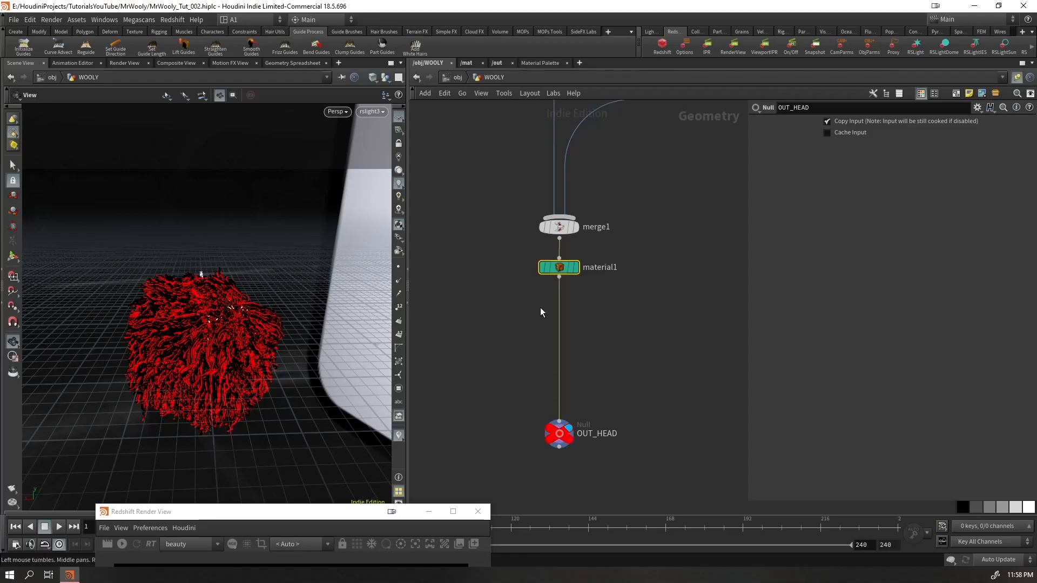
pyautogui.click(386, 77)
pyautogui.click(385, 112)
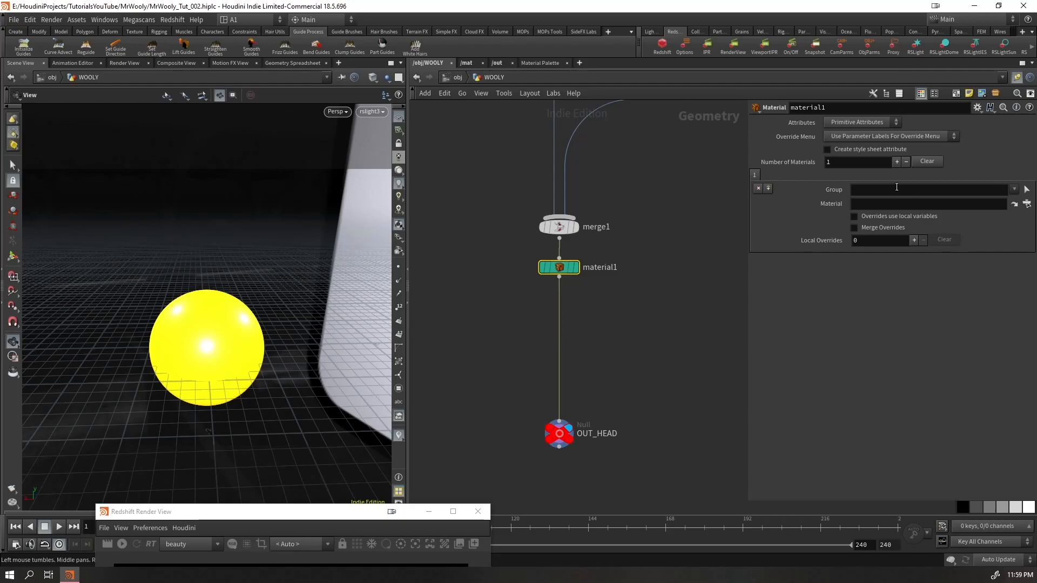
# Assign eyelids_grp to material1's first entry, and insert another entry before it for eyes_base_grp
pyautogui.click(1014, 189)
pyautogui.click(992, 199)
pyautogui.click(897, 161)
pyautogui.click(1014, 189)
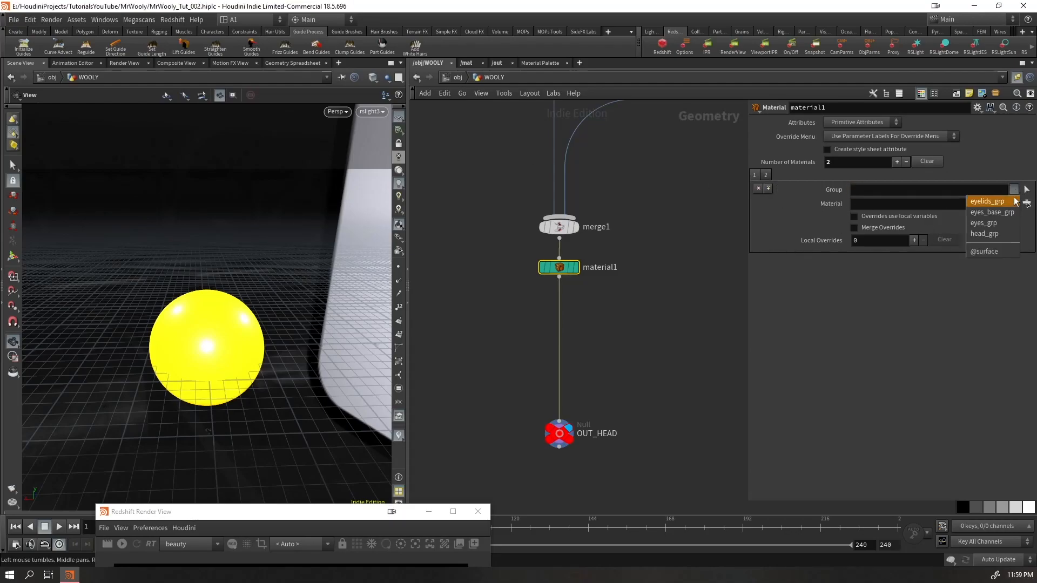
pyautogui.click(1003, 214)
# Insert two more material entries in material1 and assign head_grp to the one just before eyelids_grp
pyautogui.click(768, 188)
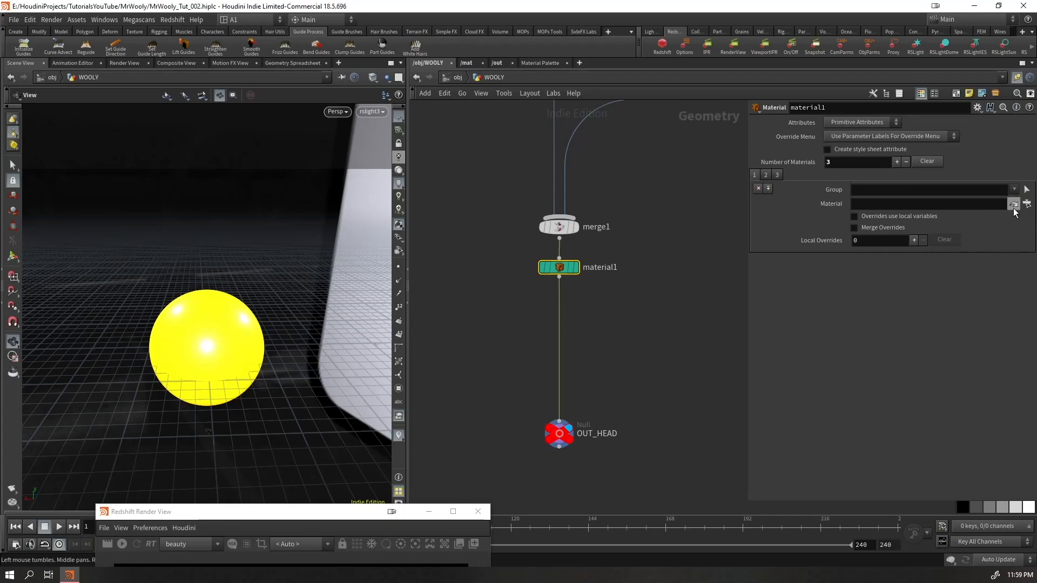
pyautogui.click(776, 175)
pyautogui.click(774, 179)
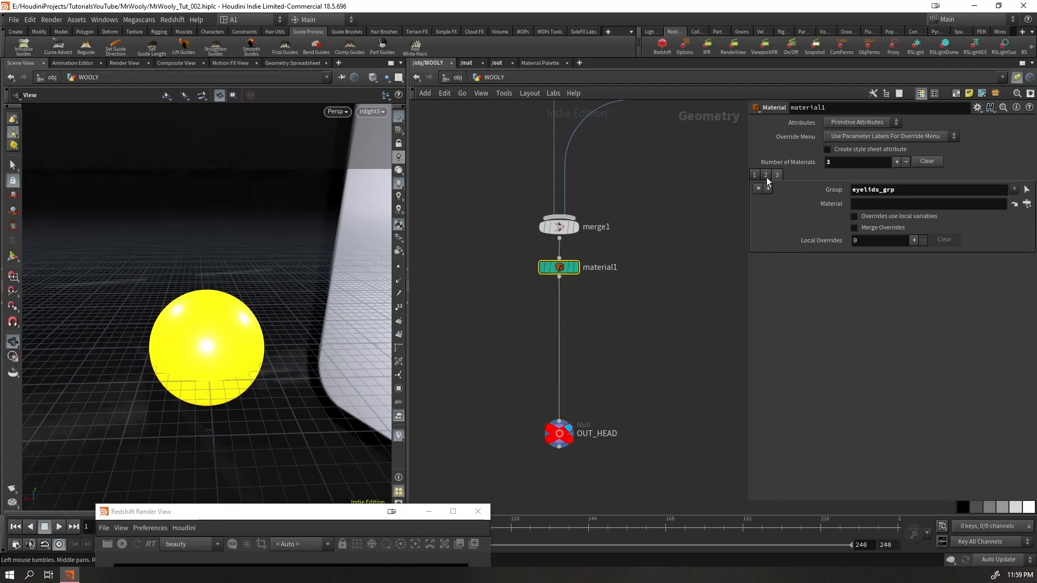
pyautogui.click(753, 176)
pyautogui.click(778, 175)
pyautogui.click(916, 193)
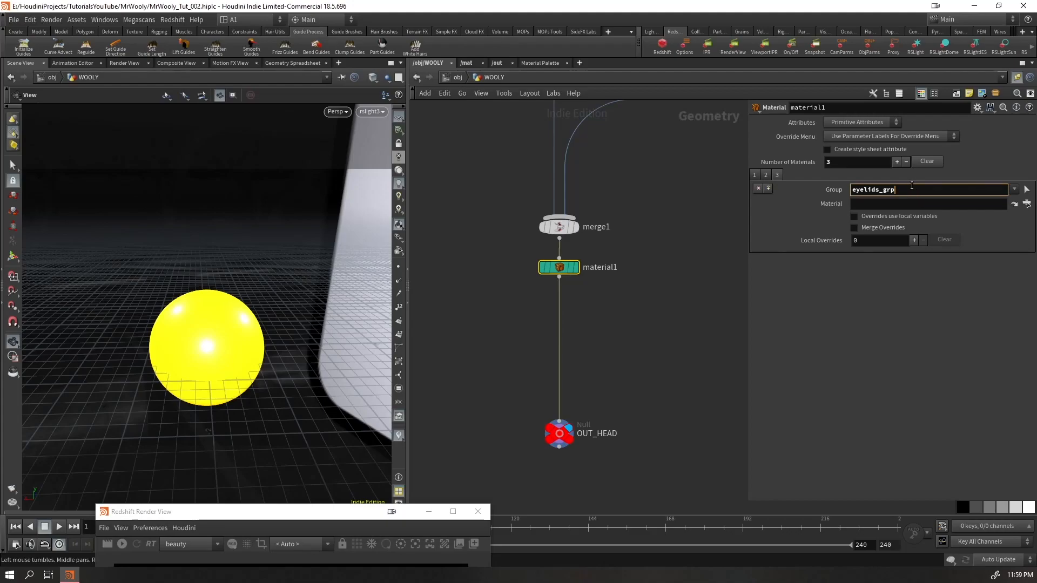
pyautogui.click(1013, 190)
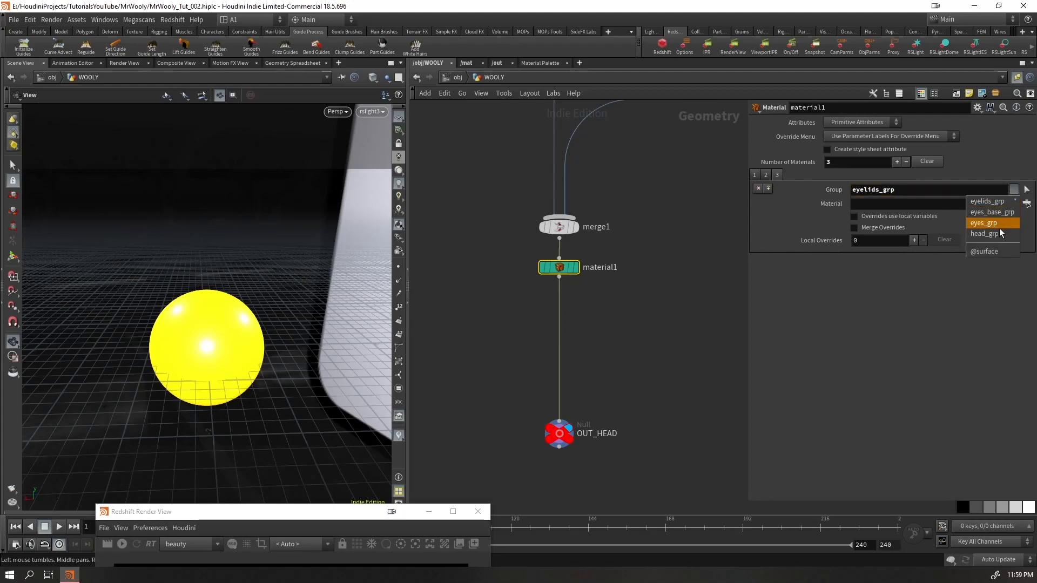
pyautogui.click(768, 189)
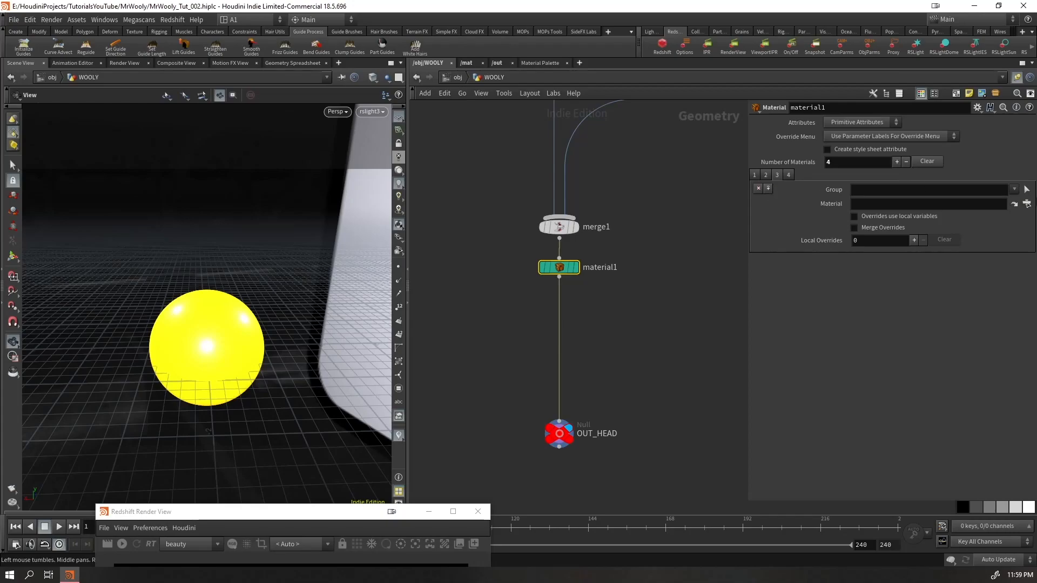
pyautogui.click(1013, 189)
pyautogui.click(993, 234)
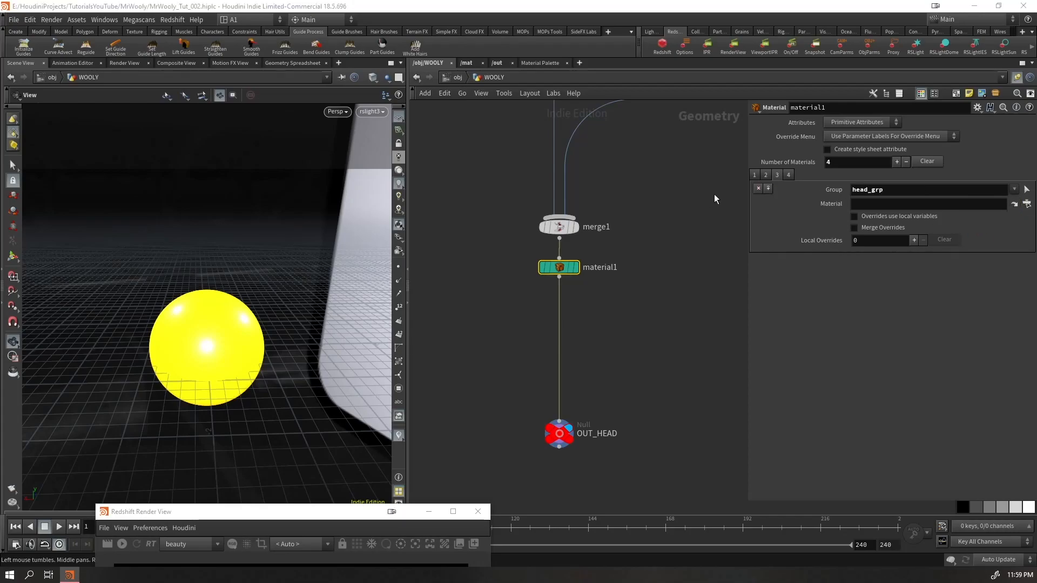
# Review the group entries of material1 and assign eyes_grp to the empty first entry
pyautogui.click(784, 175)
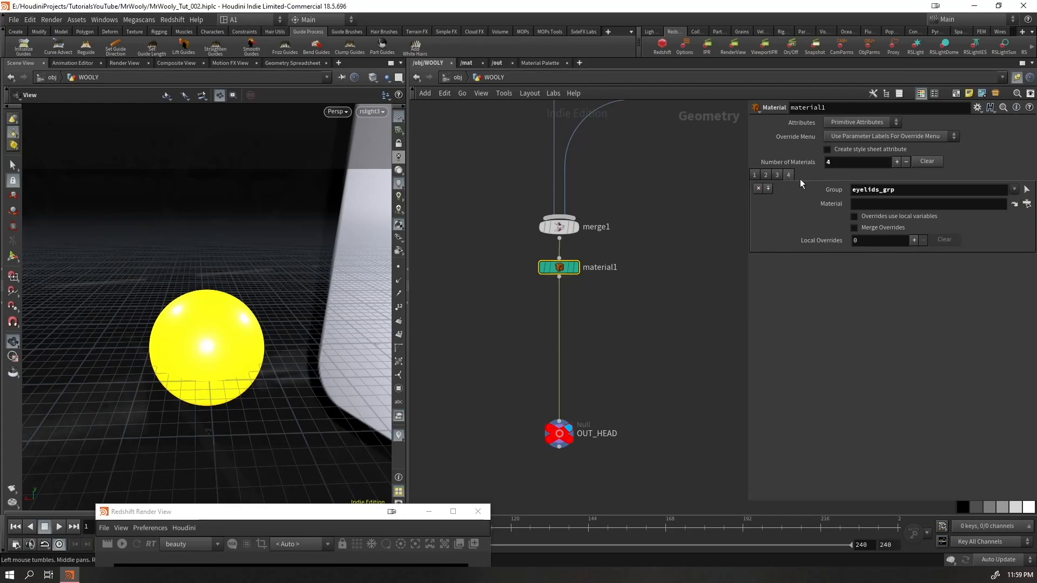
pyautogui.click(779, 174)
pyautogui.click(769, 175)
pyautogui.click(755, 175)
pyautogui.click(1014, 190)
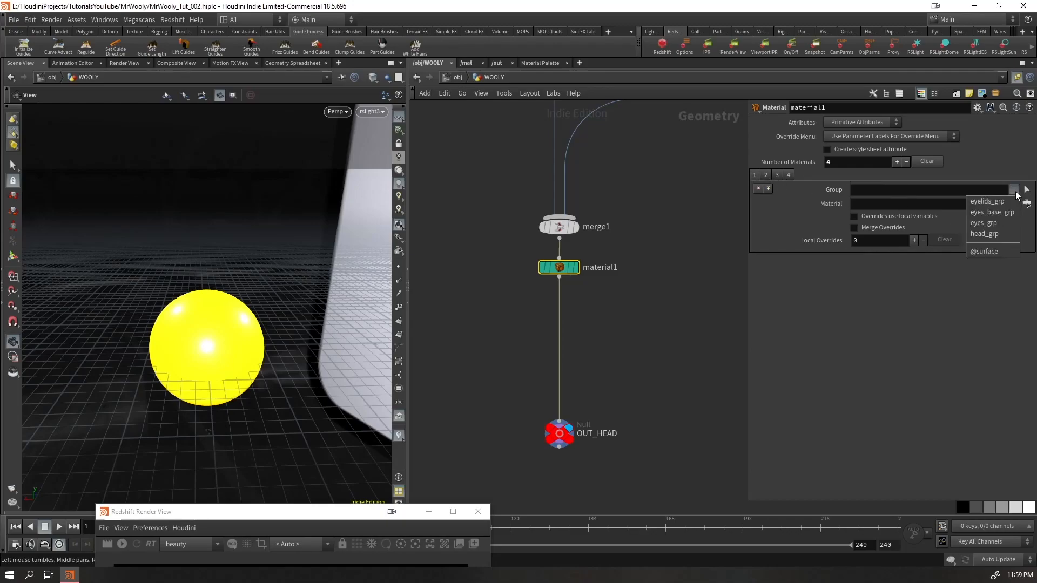
pyautogui.click(991, 225)
# Assign the material path /mat/EYES to the eyes_grp entry of material1
pyautogui.click(866, 206)
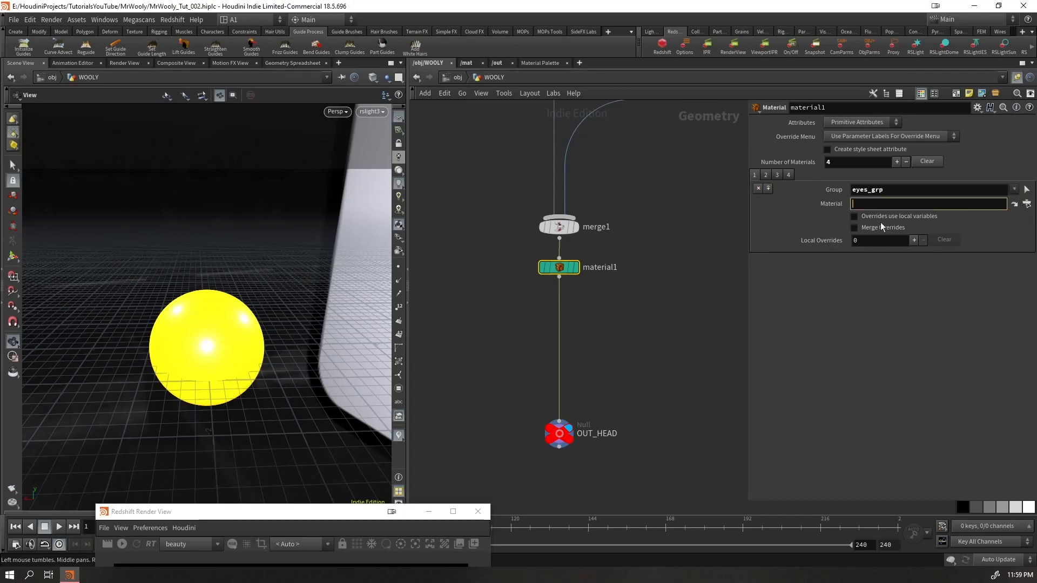
pyautogui.write('/')
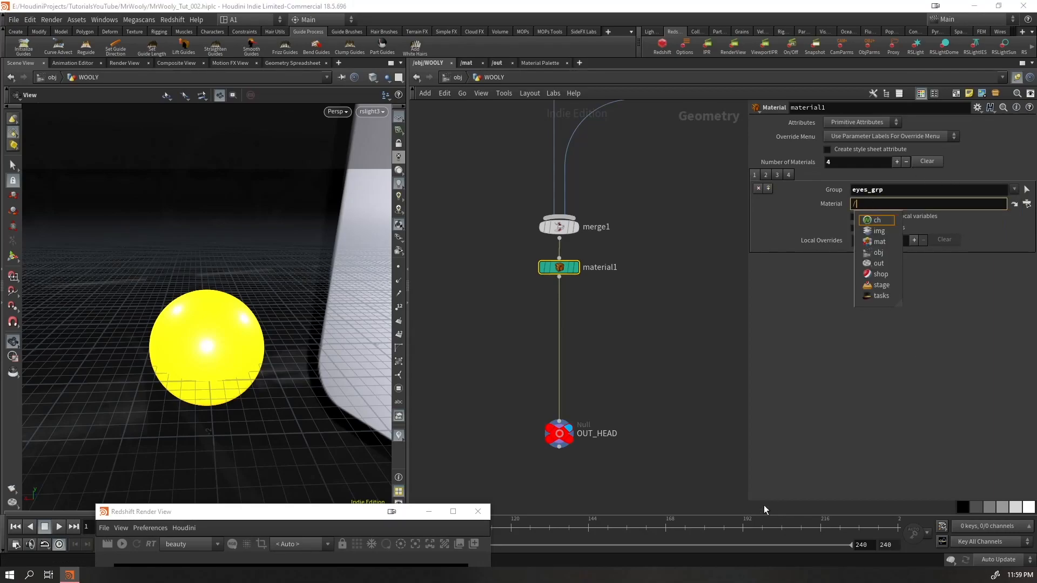
pyautogui.write('mat')
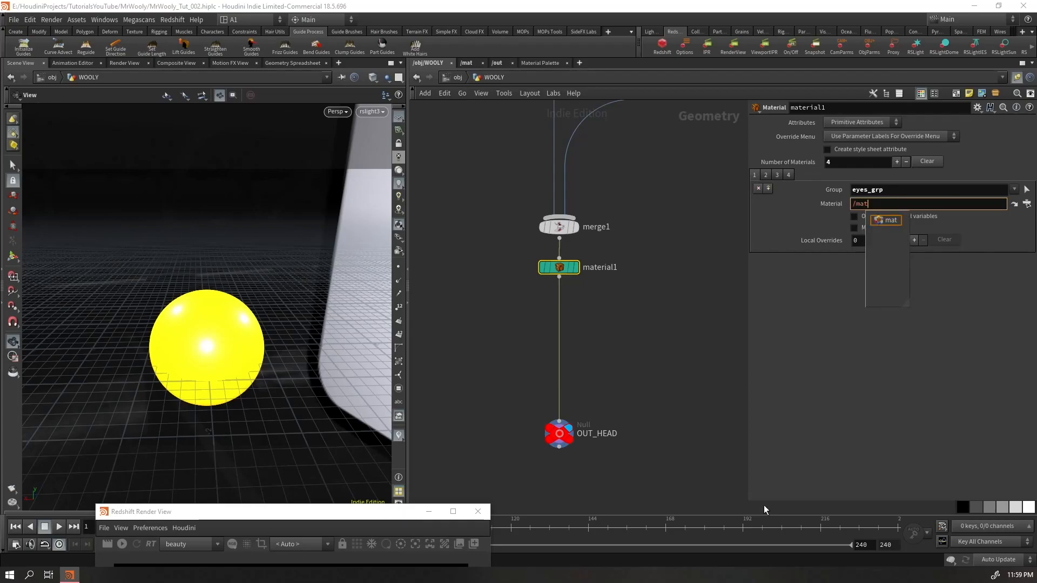
pyautogui.write('/')
pyautogui.write('EYES')
pyautogui.press('Return')
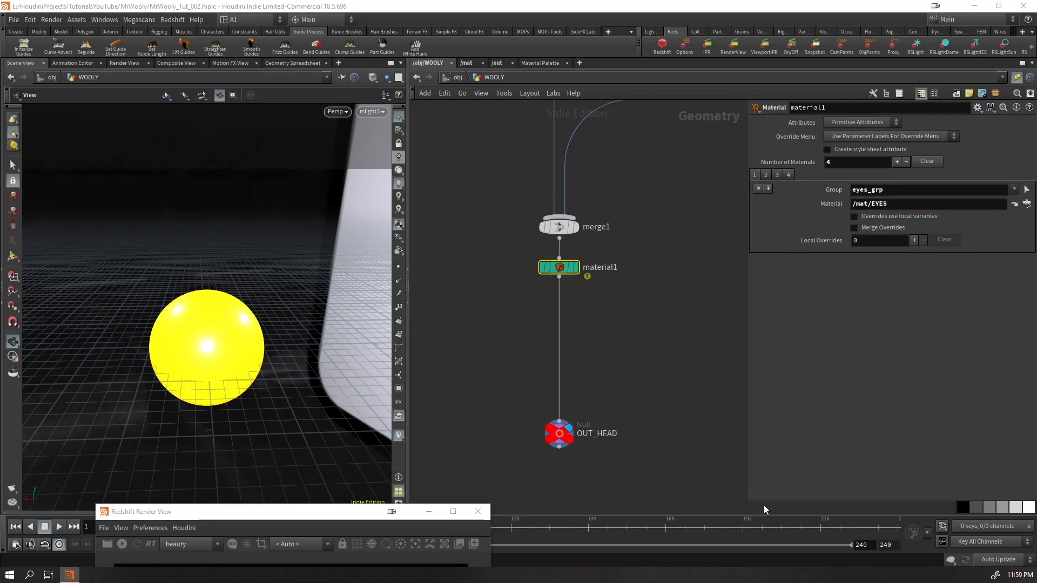
# Assign the material path /mat/EYES_BASE to the eyes_base_grp entry of material1
pyautogui.click(766, 176)
pyautogui.click(874, 205)
pyautogui.write('/mat/EYES')
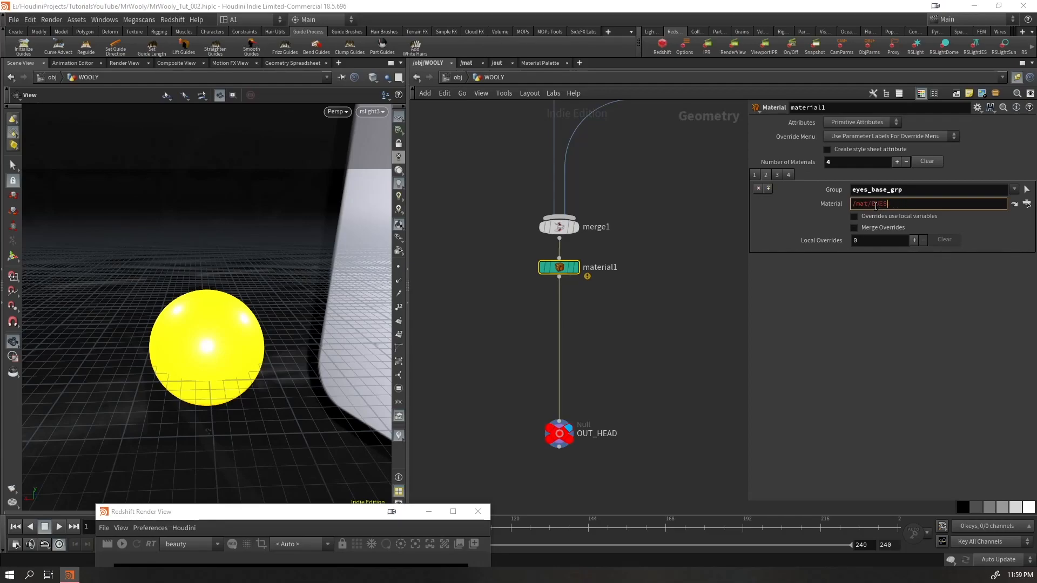
pyautogui.write('_BASE')
pyautogui.press('Return')
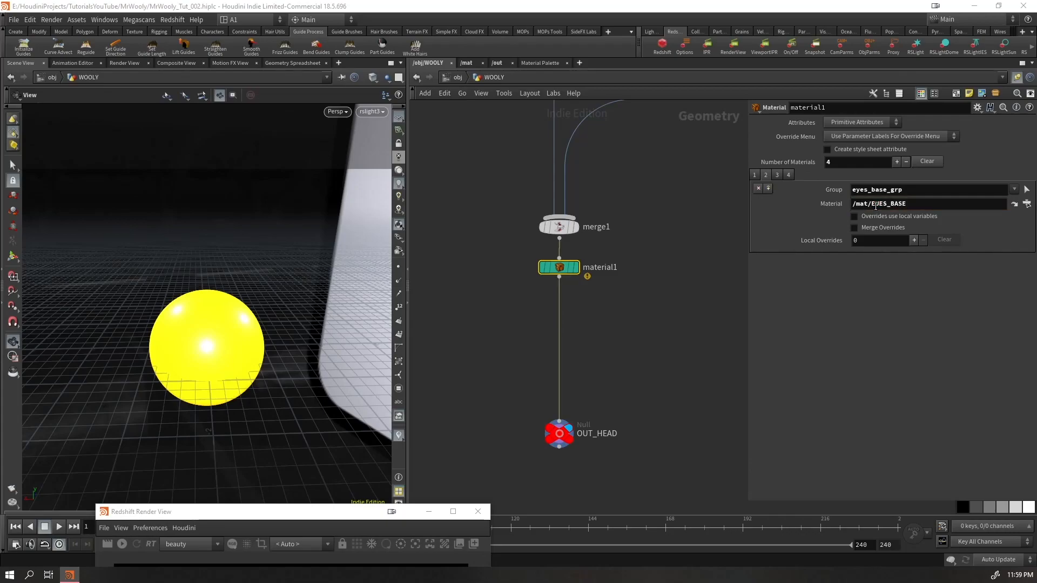
# Assign the material path /mat/HEAD to the head_grp entry of material1
pyautogui.click(778, 175)
pyautogui.click(875, 204)
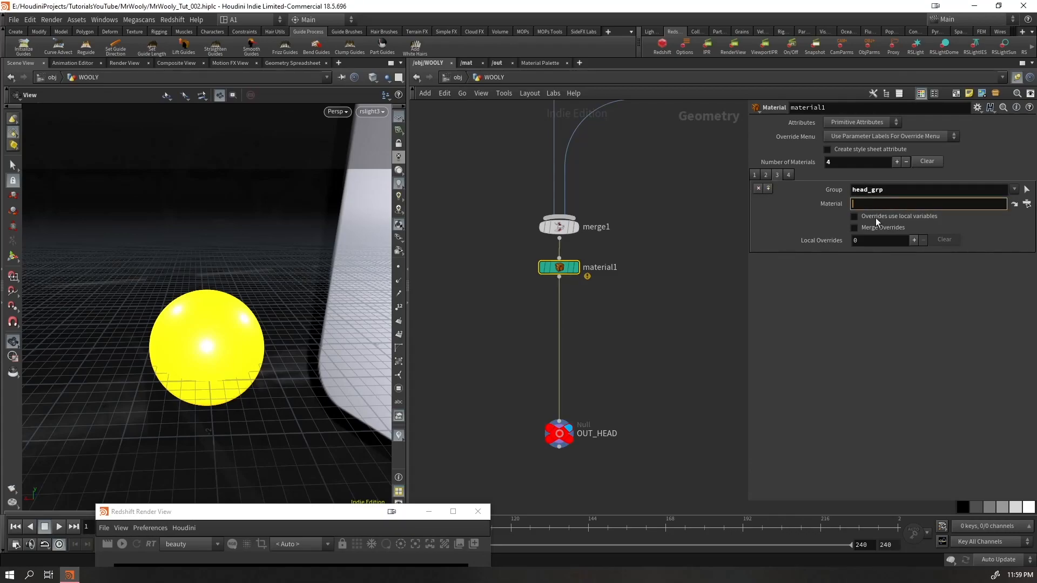
pyautogui.write('/mat/')
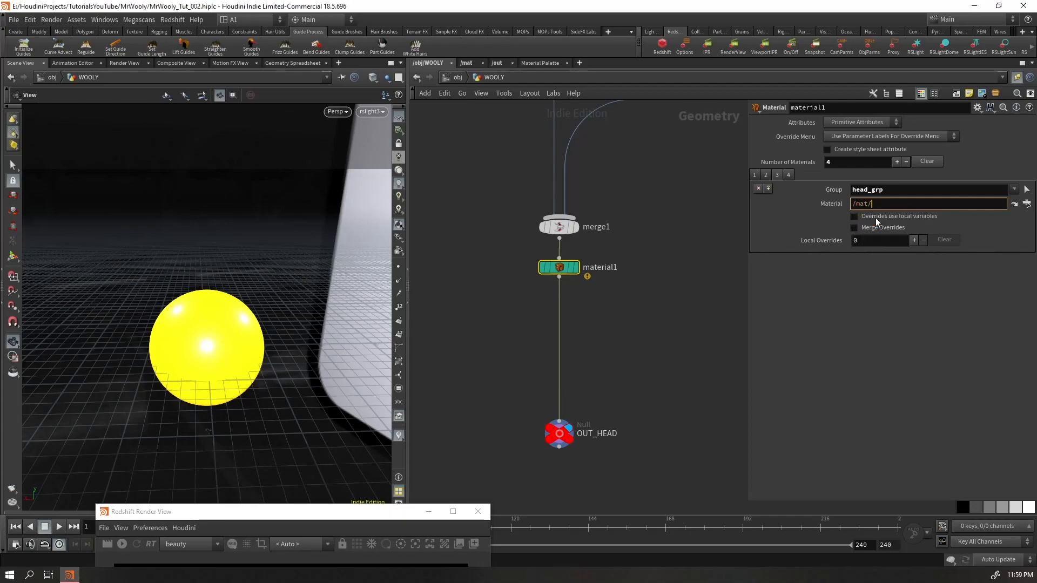
pyautogui.write('HEAD')
pyautogui.press('Return')
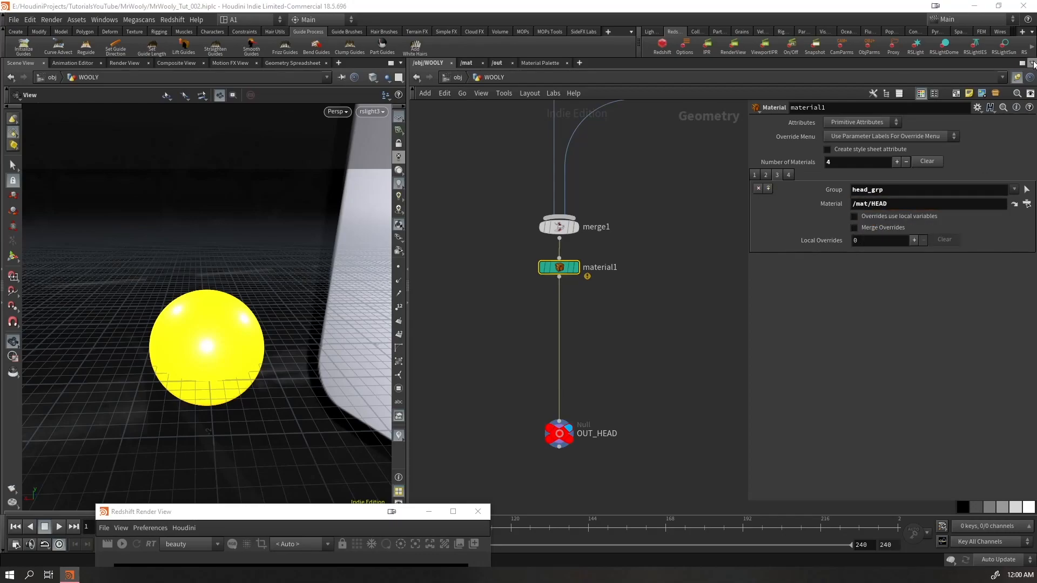
# Assign the material path /mat/EYELIDS to the eyelids_grp entry of material1
pyautogui.click(789, 178)
pyautogui.click(881, 204)
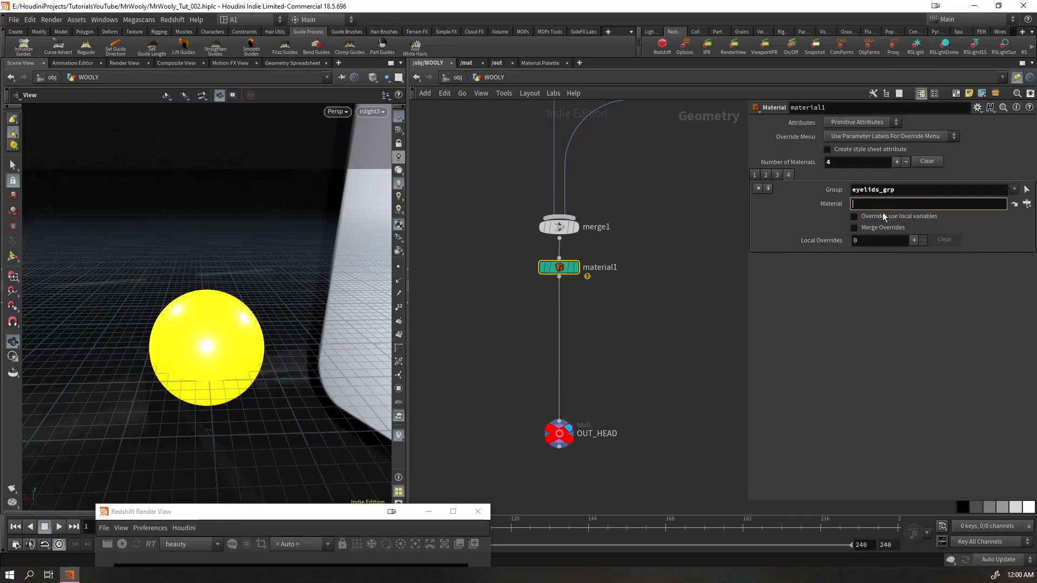
pyautogui.write('/mat/')
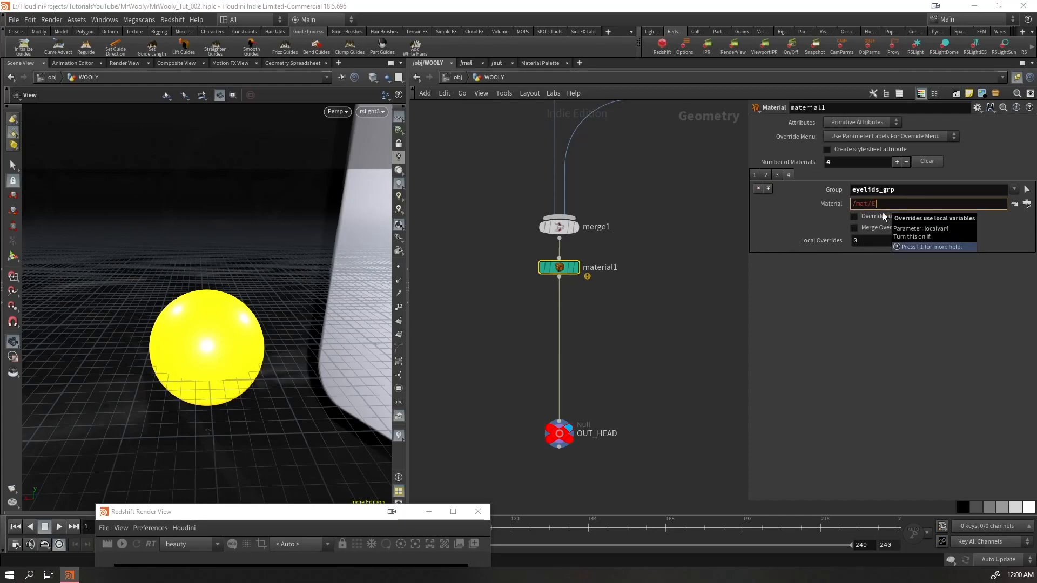
pyautogui.write('EYELIDS')
pyautogui.press('Return')
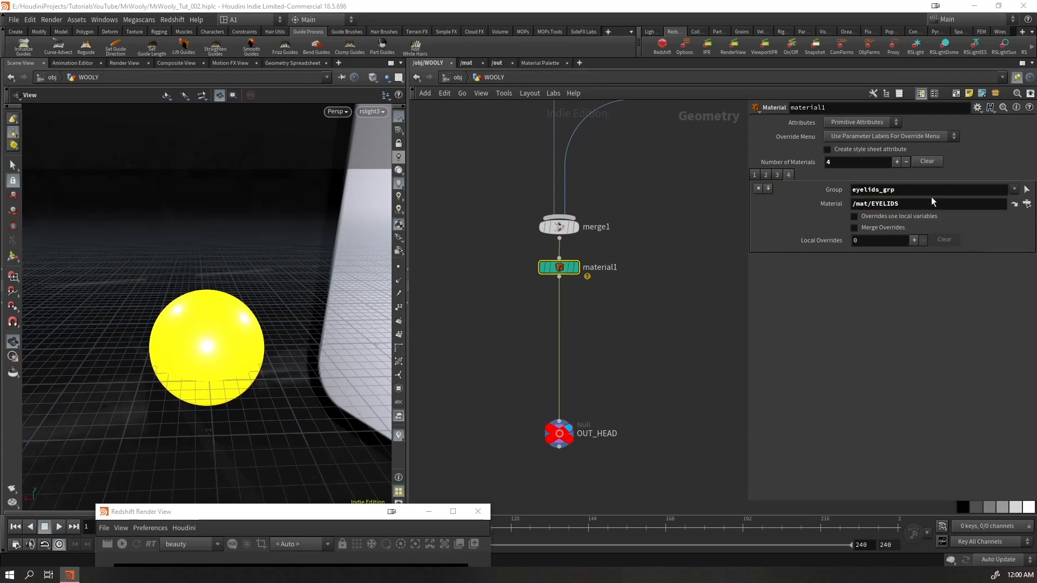
pyautogui.click(1027, 203)
pyautogui.click(1027, 113)
# Return to the object level and set the render material of HAIR_R to /mat/HAIR
pyautogui.click(457, 77)
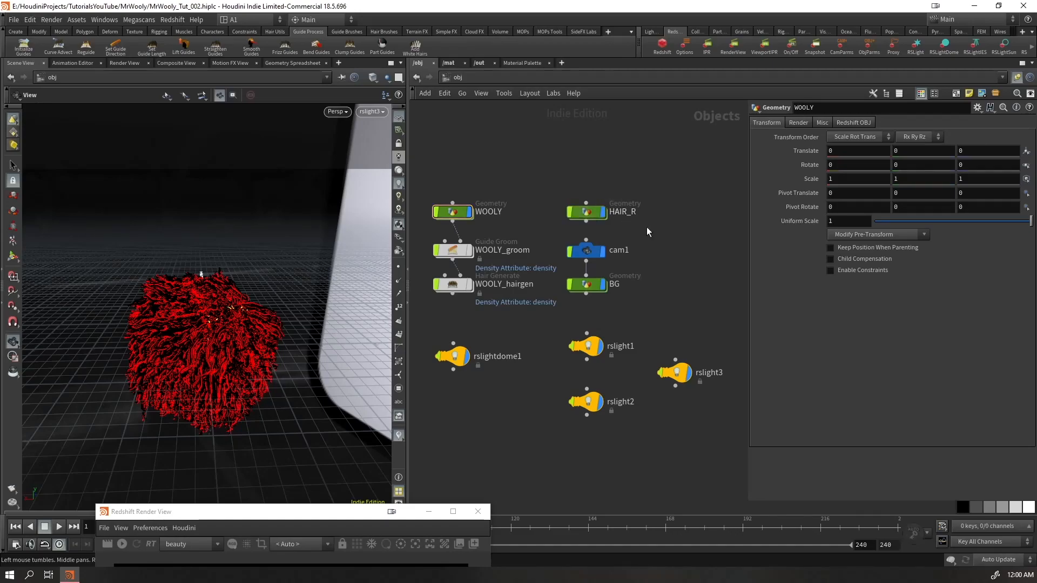
pyautogui.click(586, 212)
pyautogui.click(853, 123)
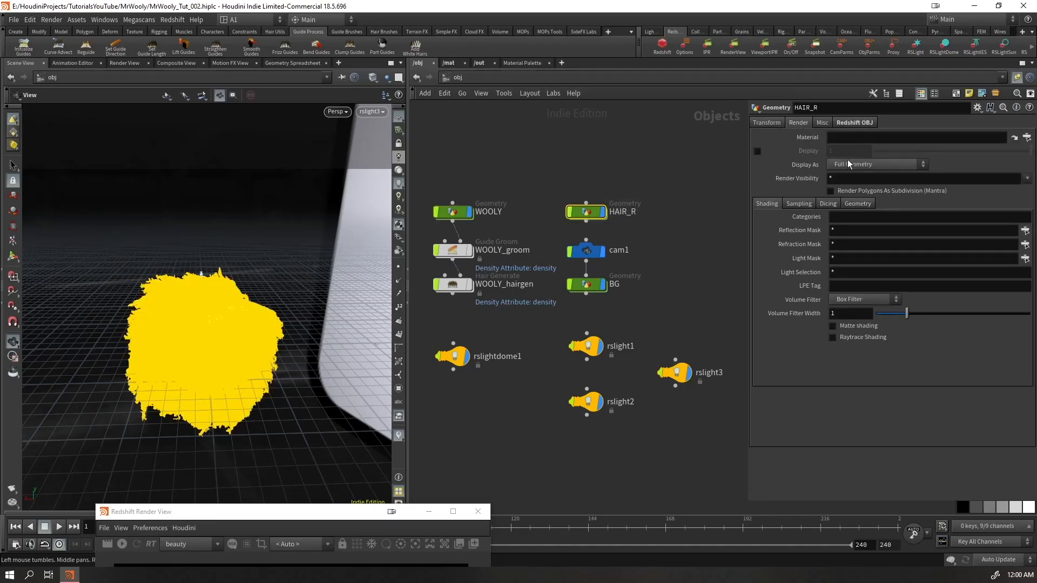
pyautogui.click(856, 140)
pyautogui.write('/mat/HAIR')
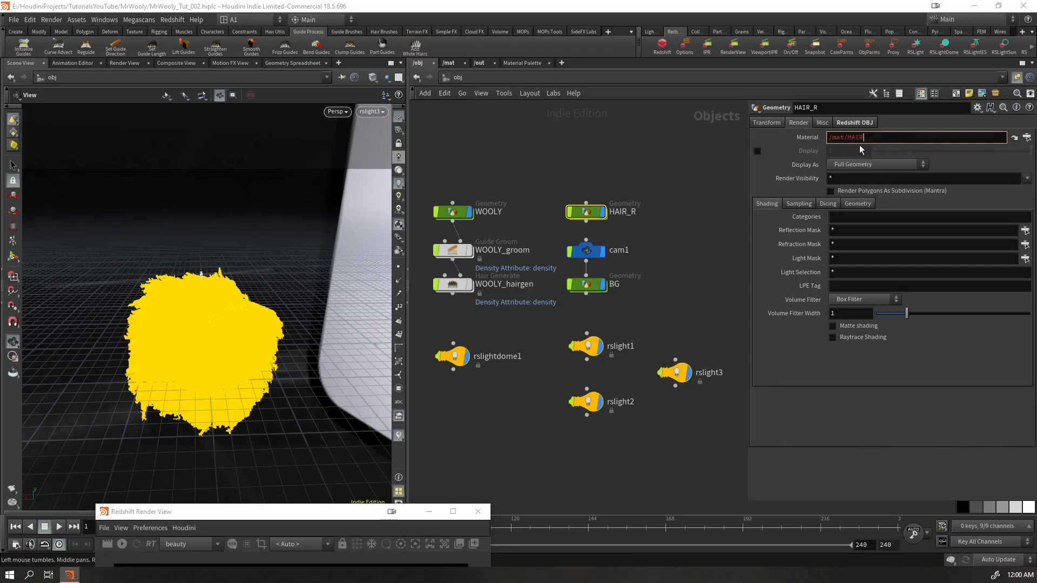
pyautogui.press('Return')
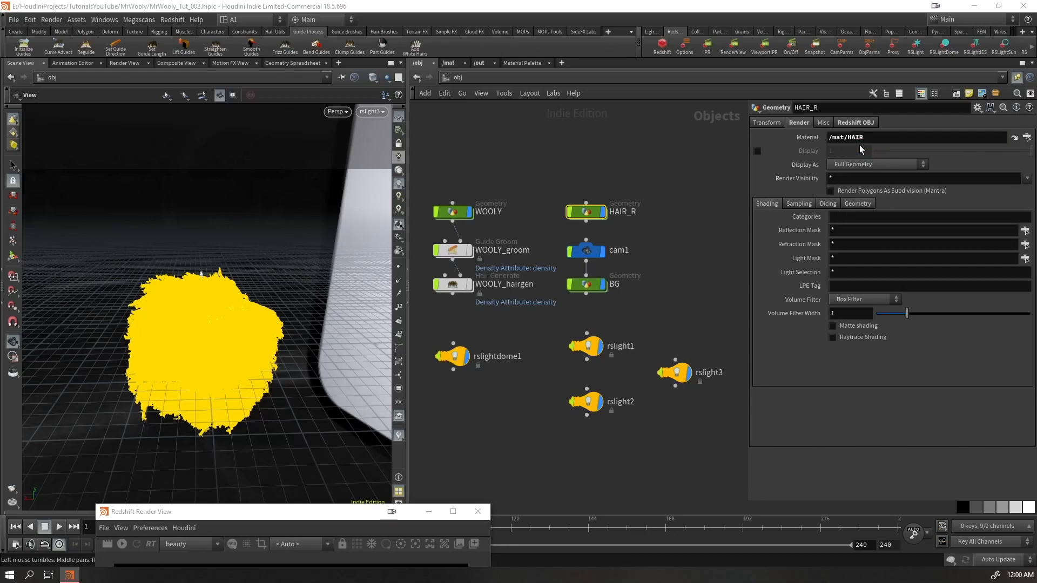
# Set the render material of the BG object to /mat/BG and save the scene
pyautogui.click(638, 277)
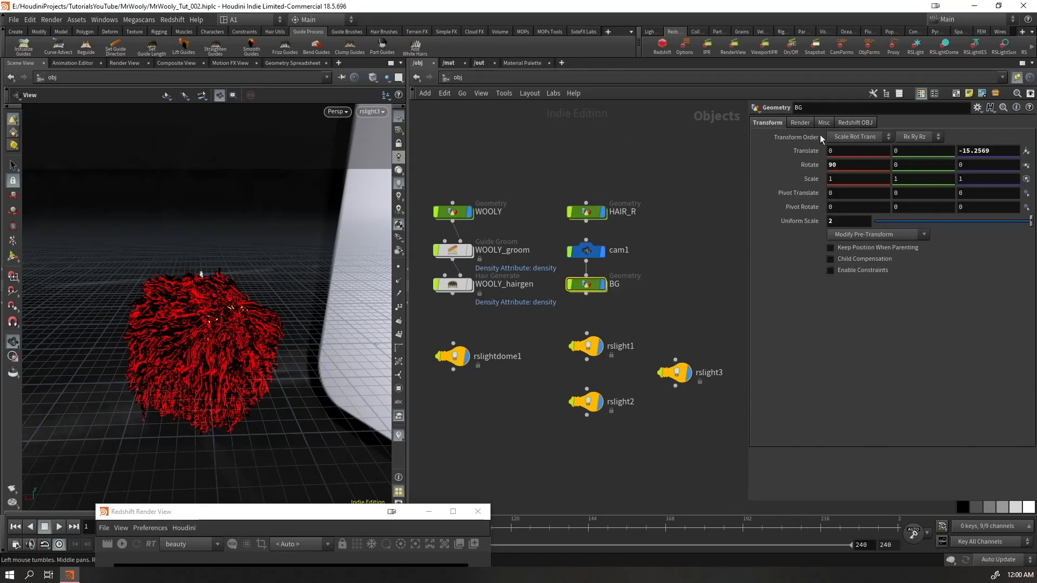
pyautogui.click(799, 122)
pyautogui.click(844, 138)
pyautogui.write('/')
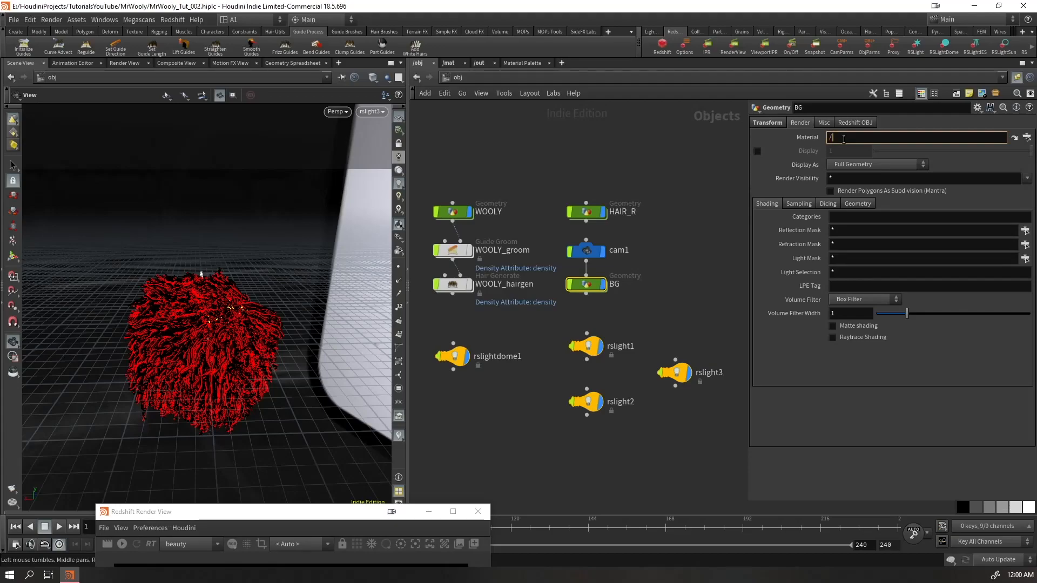
pyautogui.write('mat/BG')
pyautogui.press('Return')
pyautogui.hotkey('ctrl', 's')
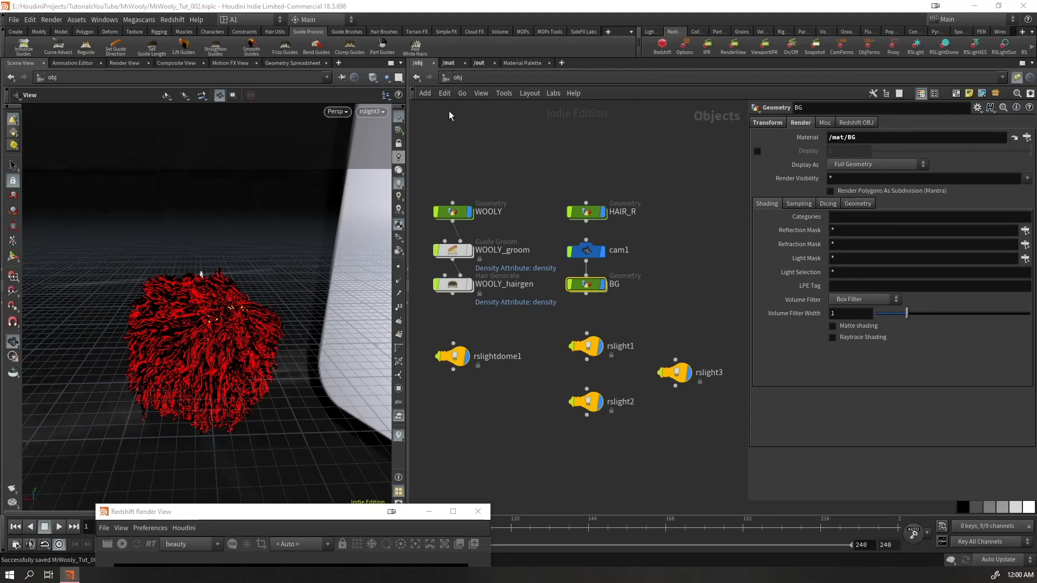
# Create seven RS Material Builder nodes in the mat network, laid out in two columns
pyautogui.click(453, 63)
pyautogui.press('Tab')
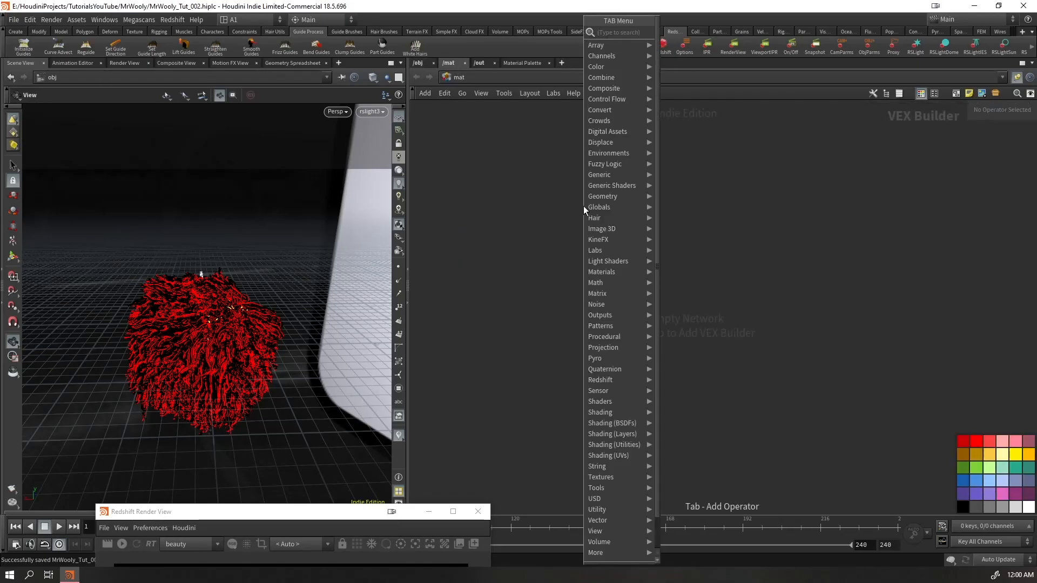
pyautogui.write('rsmatbui')
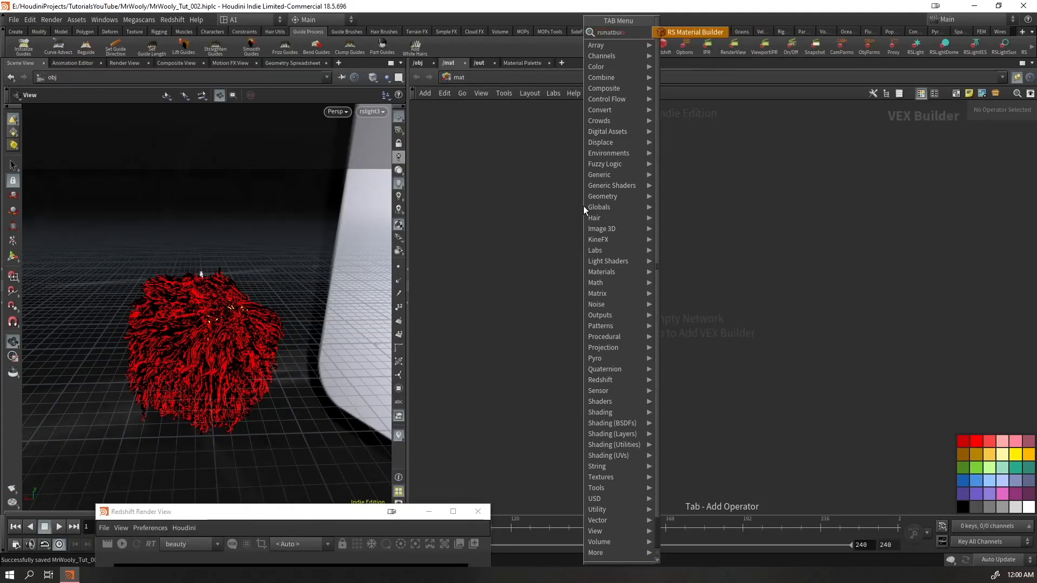
pyautogui.press('Return')
pyautogui.click(583, 210)
pyautogui.keyDown('alt'); pyautogui.moveTo(602, 210); pyautogui.dragTo(747, 351); pyautogui.keyUp('alt')
# Rename the first material builder as HAIR and redshift_vopnet2 as EYES
pyautogui.doubleClick(589, 186)
pyautogui.write('HAIR')
pyautogui.press('Return')
pyautogui.doubleClick(564, 259)
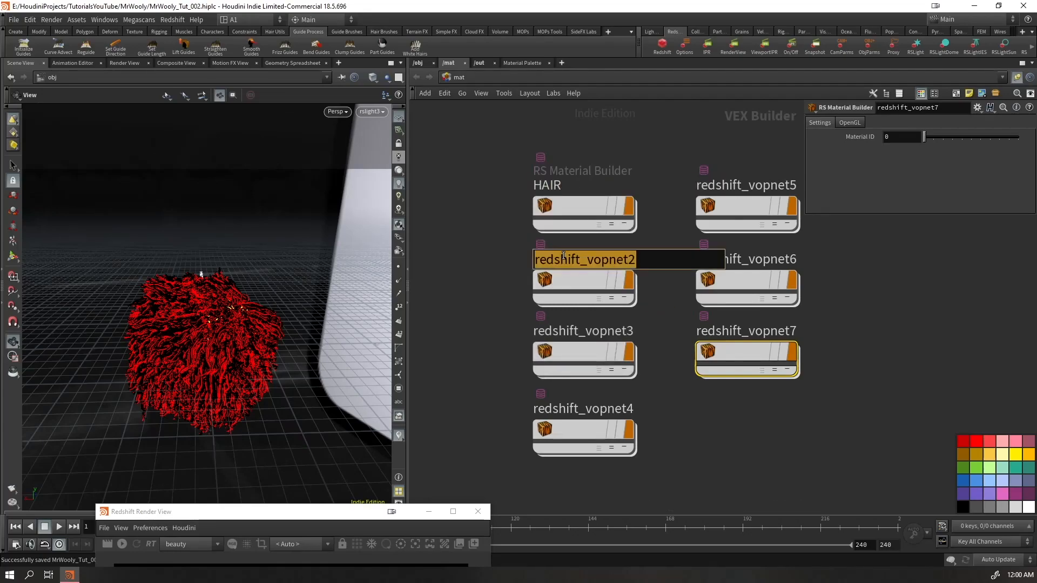
pyautogui.write('EYES')
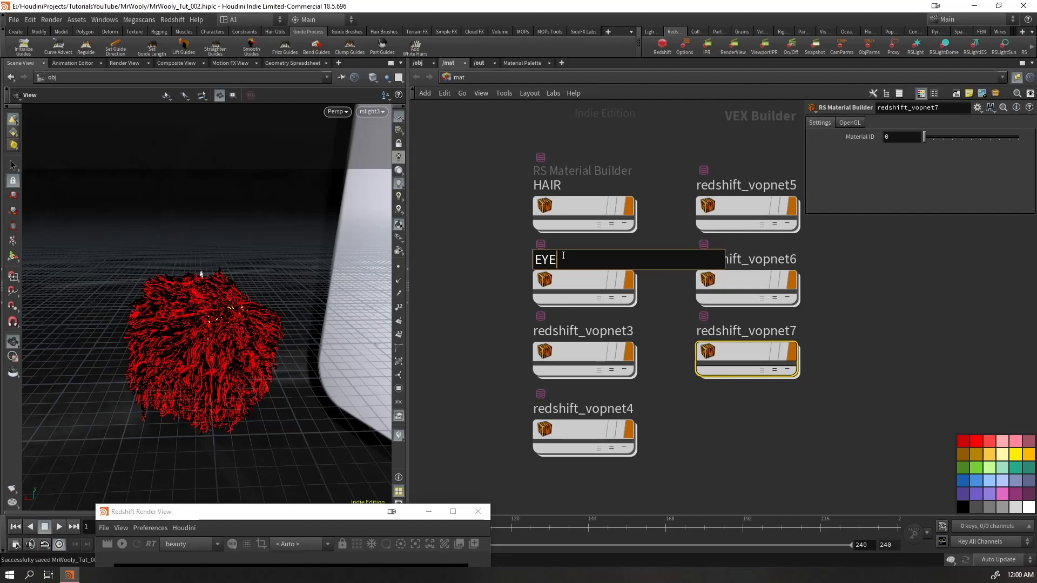
pyautogui.press('Return')
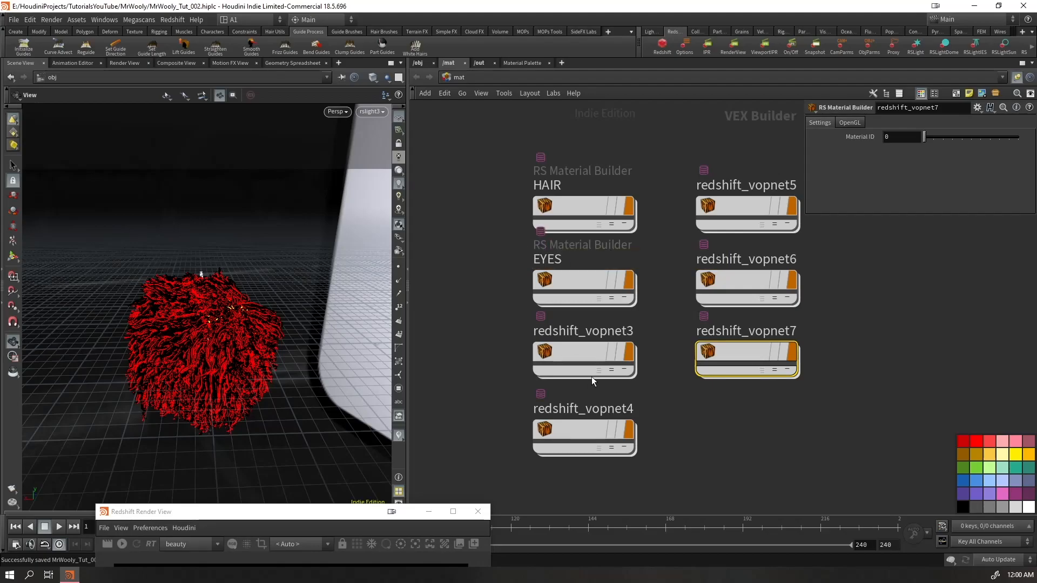
pyautogui.doubleClick(593, 330)
pyautogui.moveTo(264, 319); pyautogui.dragTo(209, 307)
pyautogui.moveTo(209, 307); pyautogui.dragTo(285, 270, button='right')
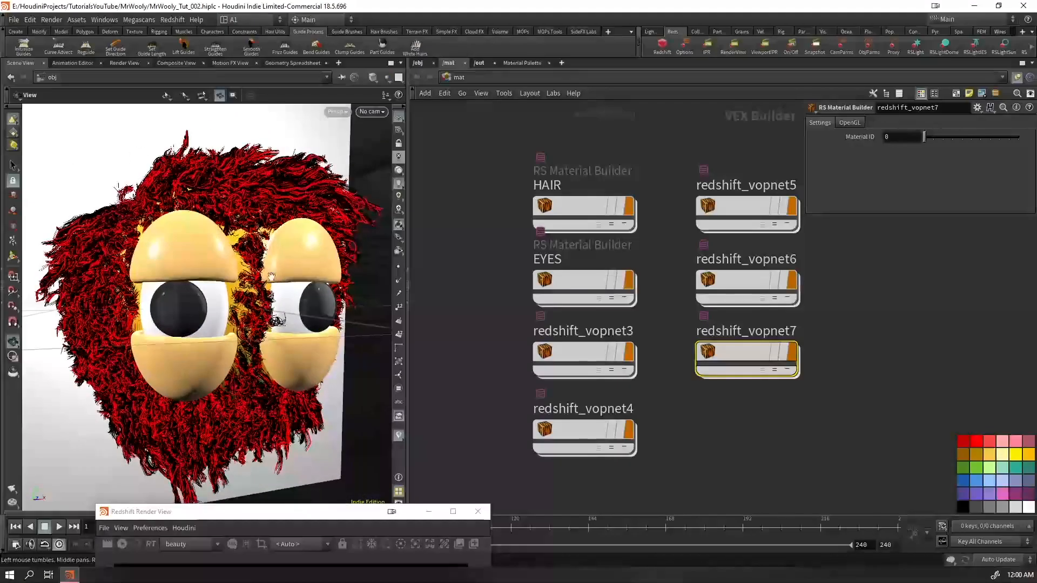
pyautogui.moveTo(285, 271); pyautogui.dragTo(326, 292)
pyautogui.click(449, 338)
pyautogui.moveTo(475, 284)
pyautogui.mouseDown()
pyautogui.moveTo(479, 342)
pyautogui.moveTo(574, 272)
pyautogui.mouseUp()
pyautogui.moveTo(574, 272)
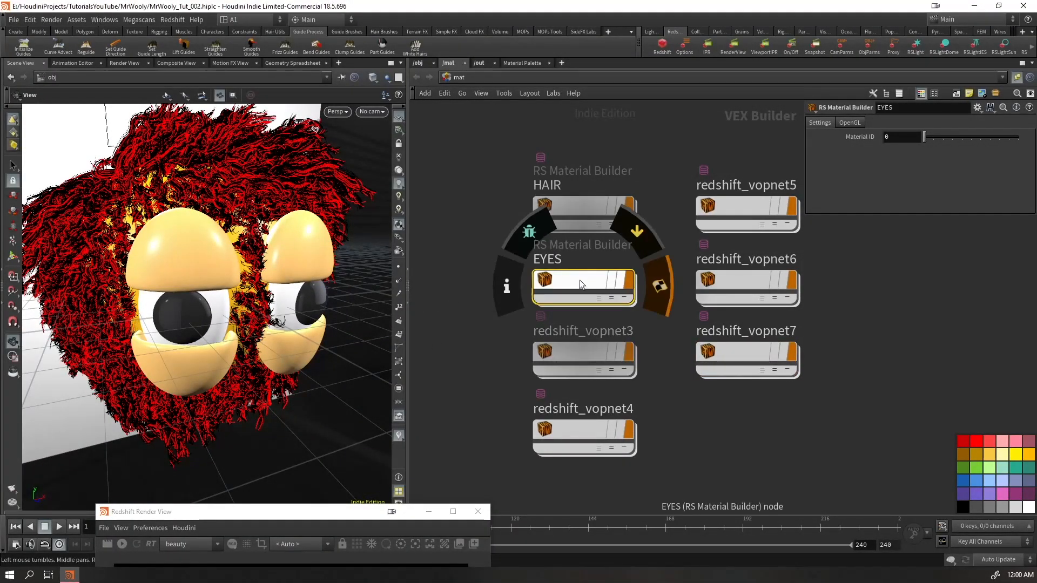
pyautogui.press('Delete')
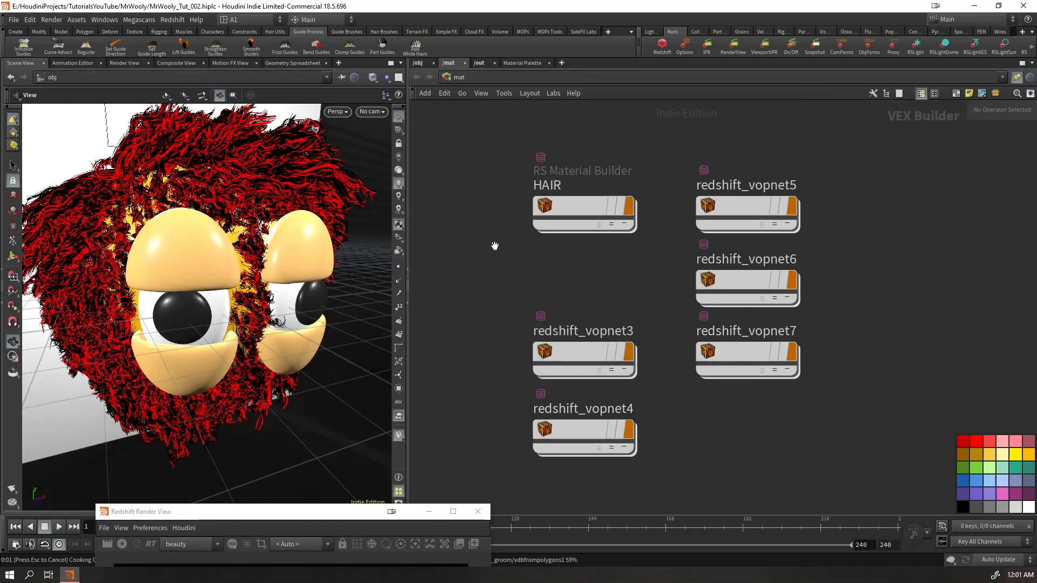
pyautogui.hotkey('ctrl', 'z')
# Rename the material builder redshift_vopnet3 as EYELIDS and redshift_vopnet4 as HEAD
pyautogui.click(587, 347)
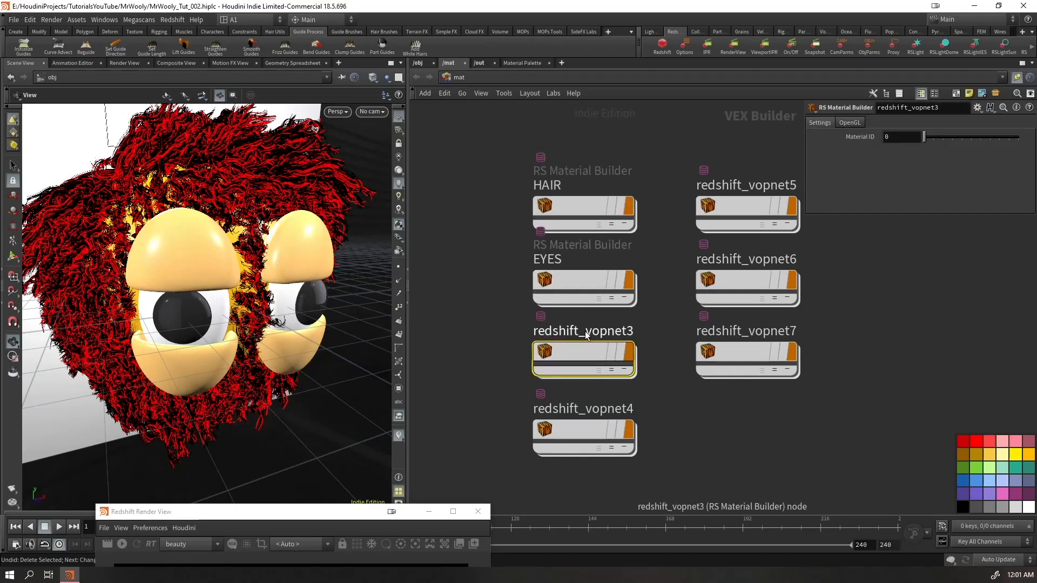
pyautogui.press('F2')
pyautogui.write('EYES')
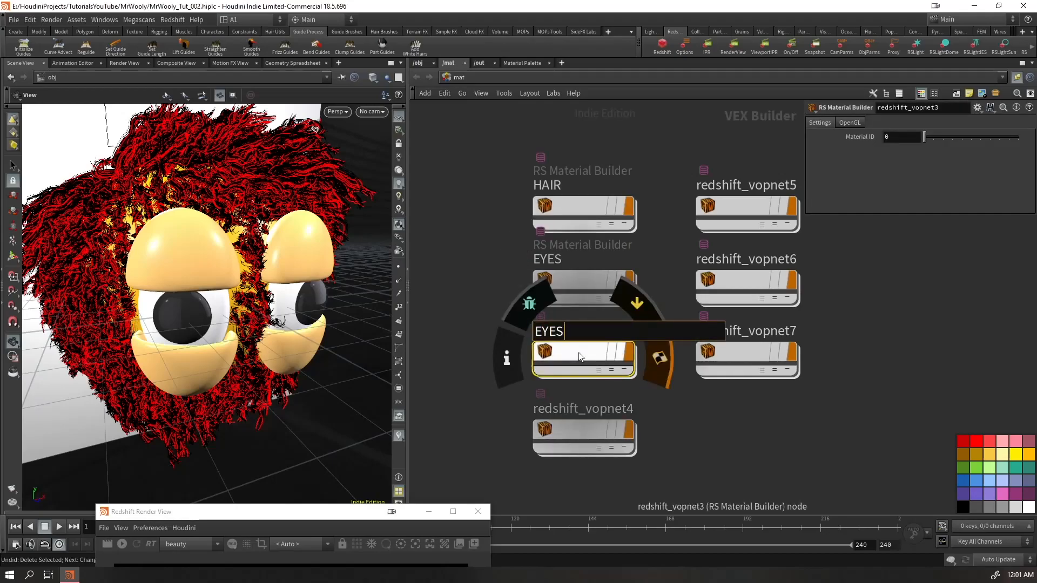
pyautogui.write('IDS')
pyautogui.press('Return')
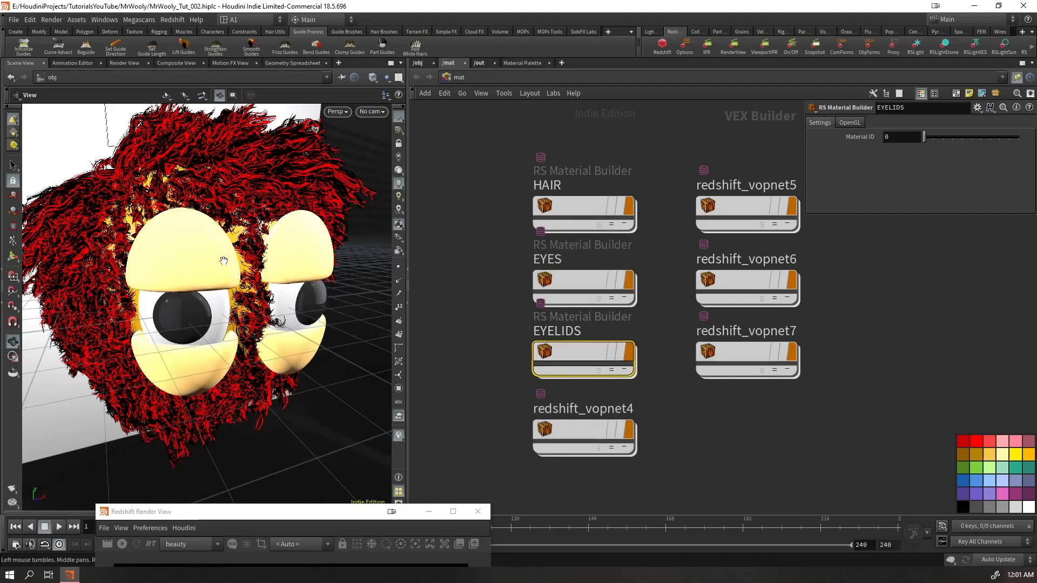
pyautogui.doubleClick(606, 415)
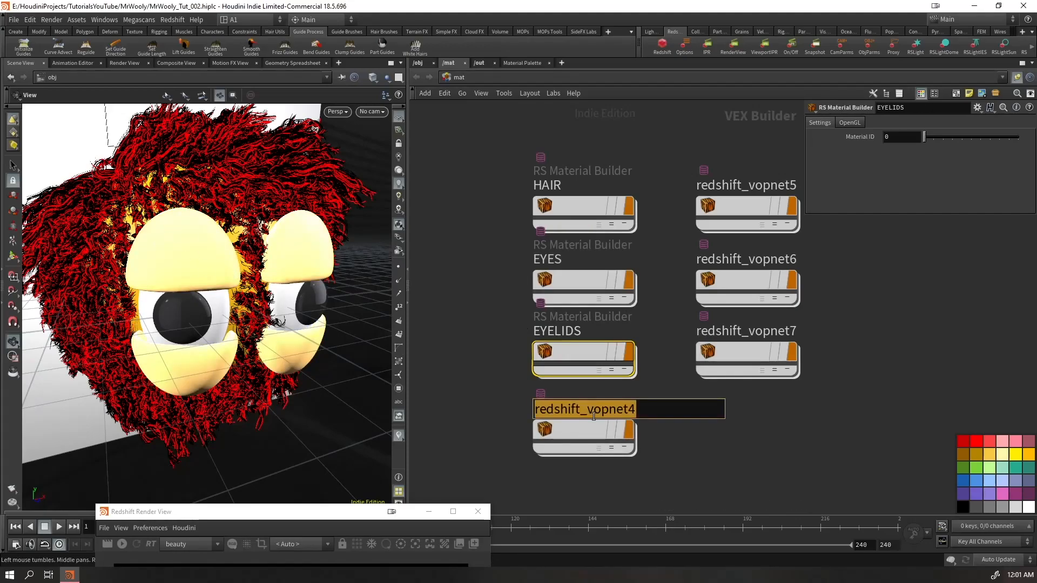
pyautogui.write('HEAD')
pyautogui.press('Return')
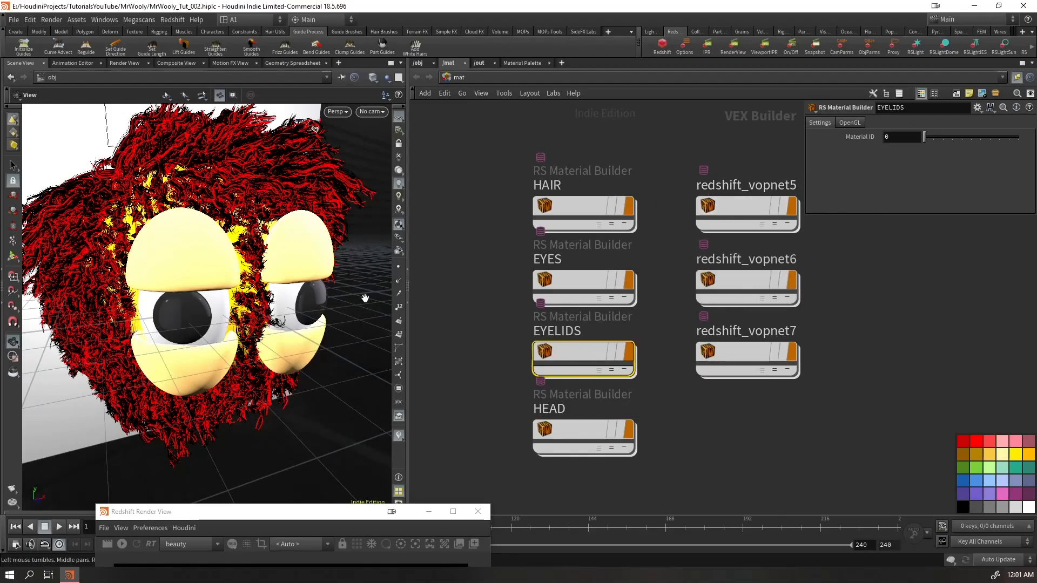
# Rename the material builder redshift_vopnet5 as EYES_BASE
pyautogui.moveTo(730, 207)
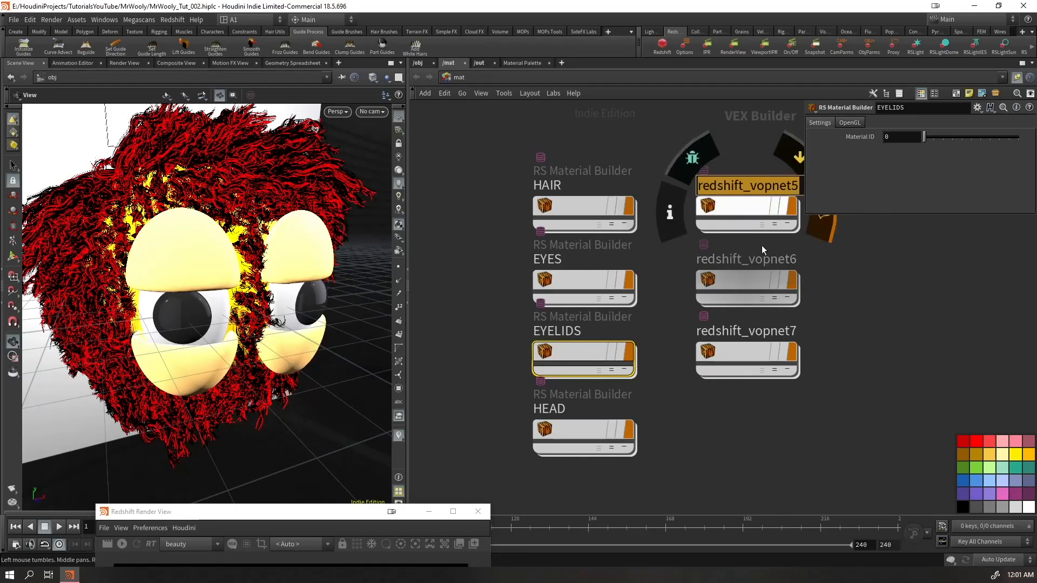
pyautogui.write('EYE_BASE')
pyautogui.press('Return')
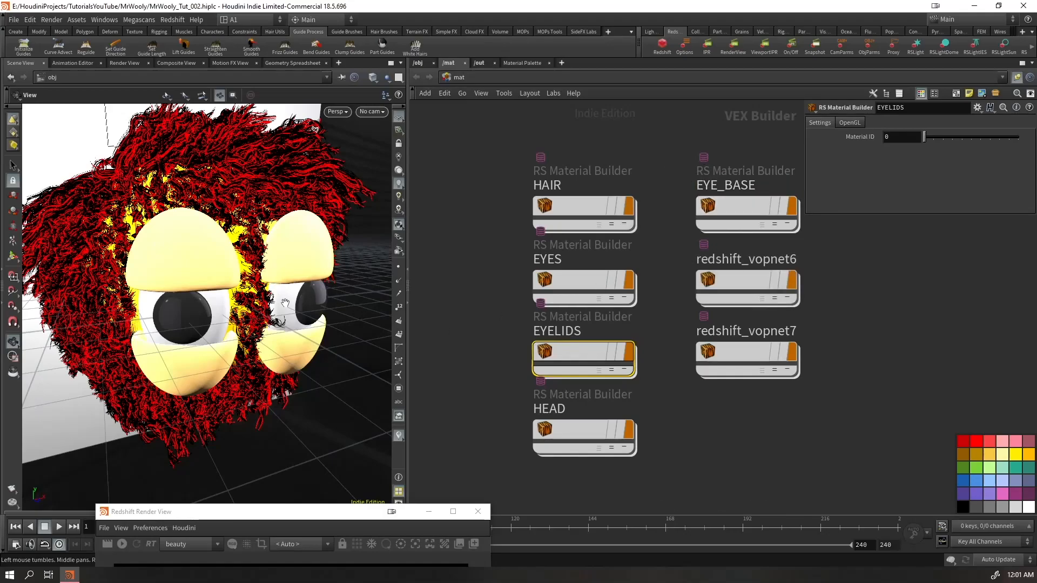
pyautogui.doubleClick(717, 186)
pyautogui.write('DS')
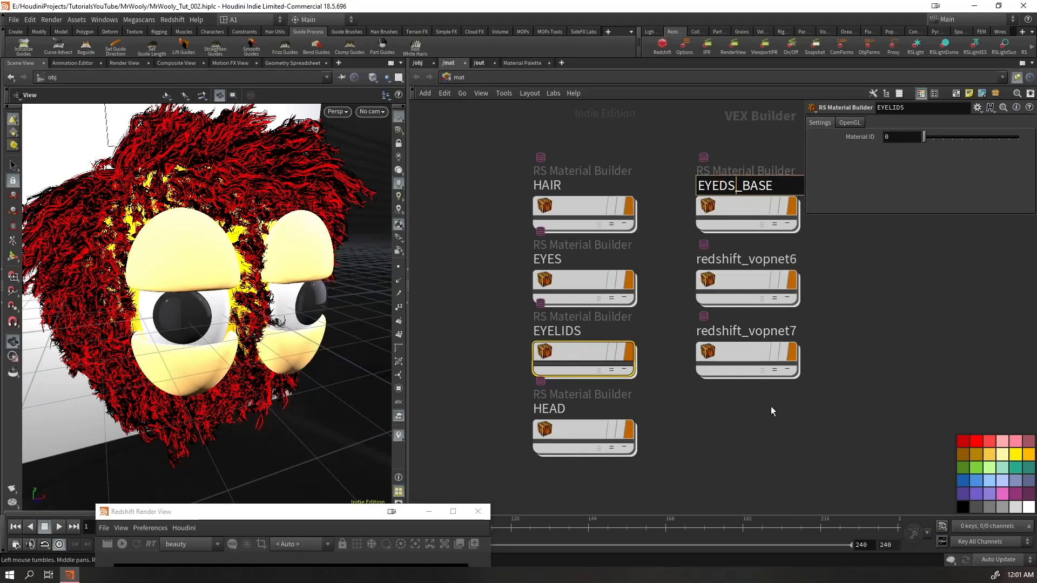
pyautogui.press('BackSpace')
pyautogui.press('BackSpace')
pyautogui.write('S')
pyautogui.press('Return')
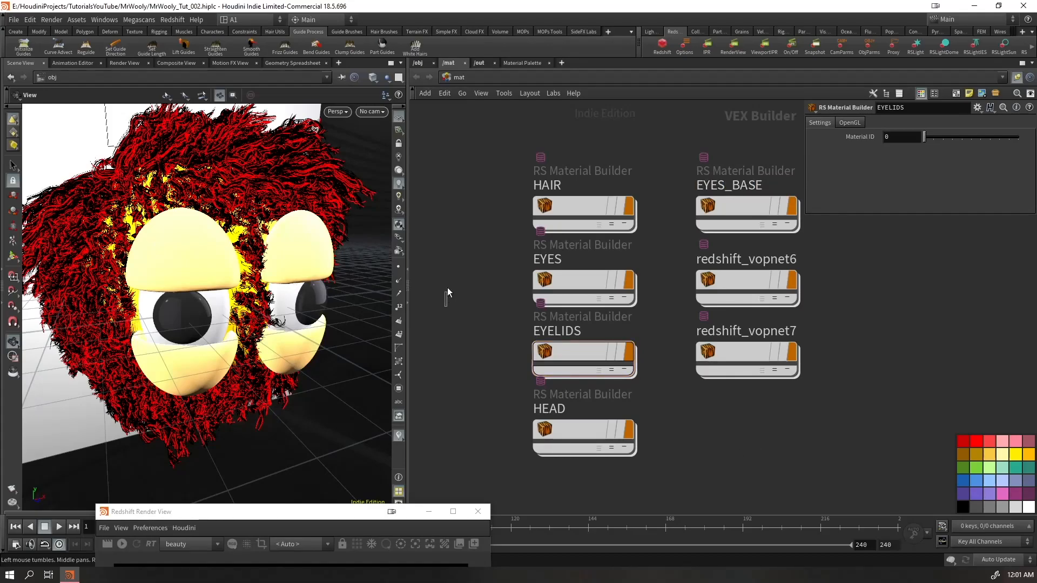
# Correct the material path for eyes_base_grp to /mat/EYES_BASE in the material1 node inside WOOLY
pyautogui.moveTo(279, 318)
pyautogui.mouseDown()
pyautogui.moveTo(233, 310)
pyautogui.moveTo(266, 305)
pyautogui.mouseUp()
pyautogui.click(419, 63)
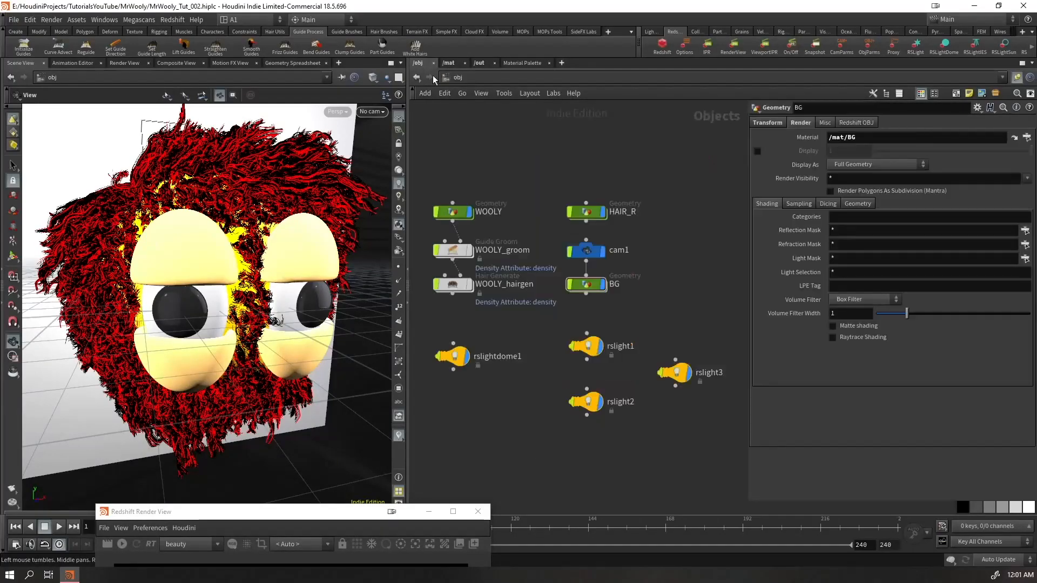
pyautogui.click(481, 208)
pyautogui.press('Return')
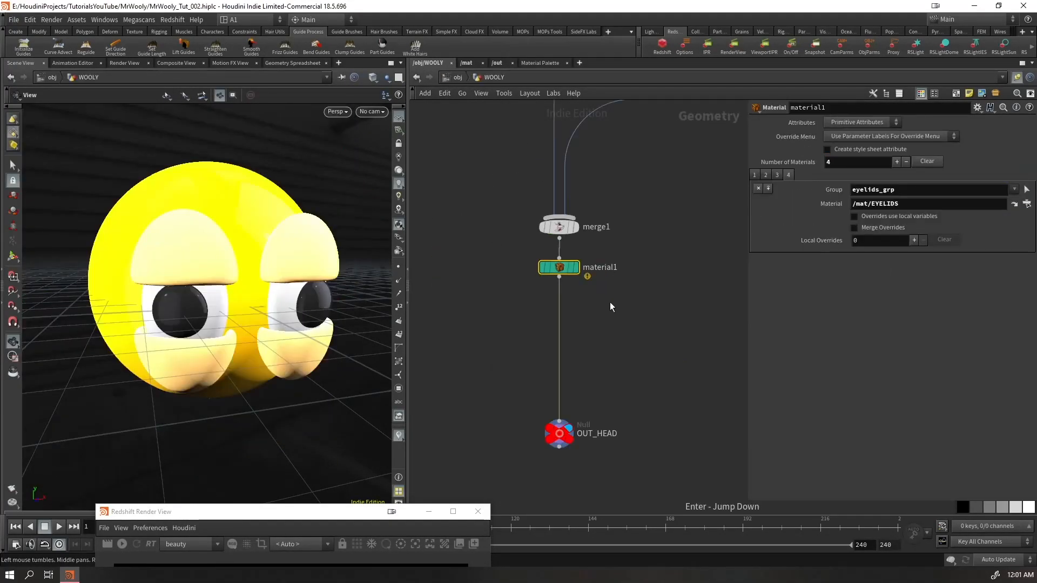
pyautogui.click(774, 177)
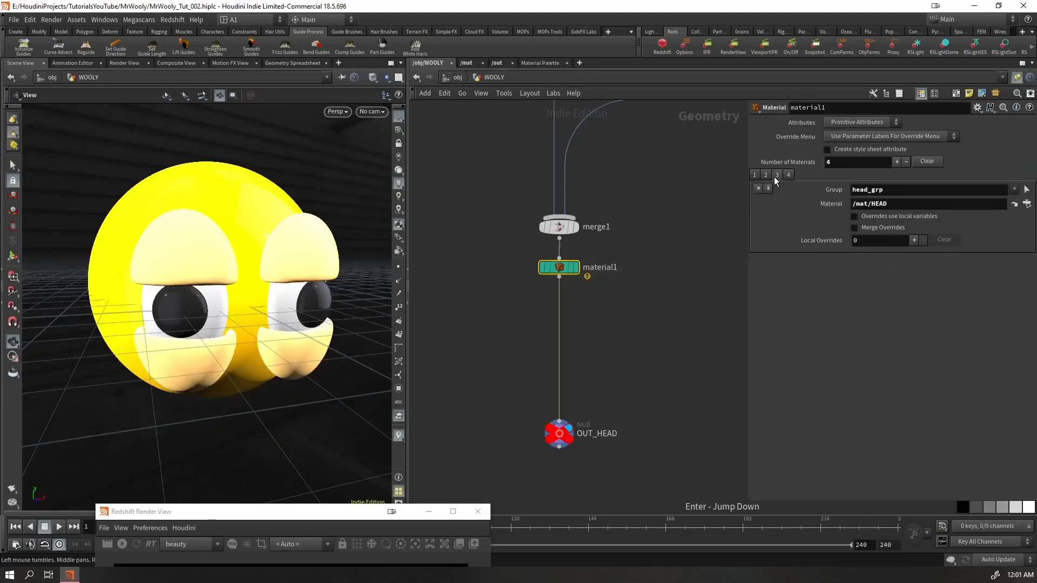
pyautogui.click(766, 175)
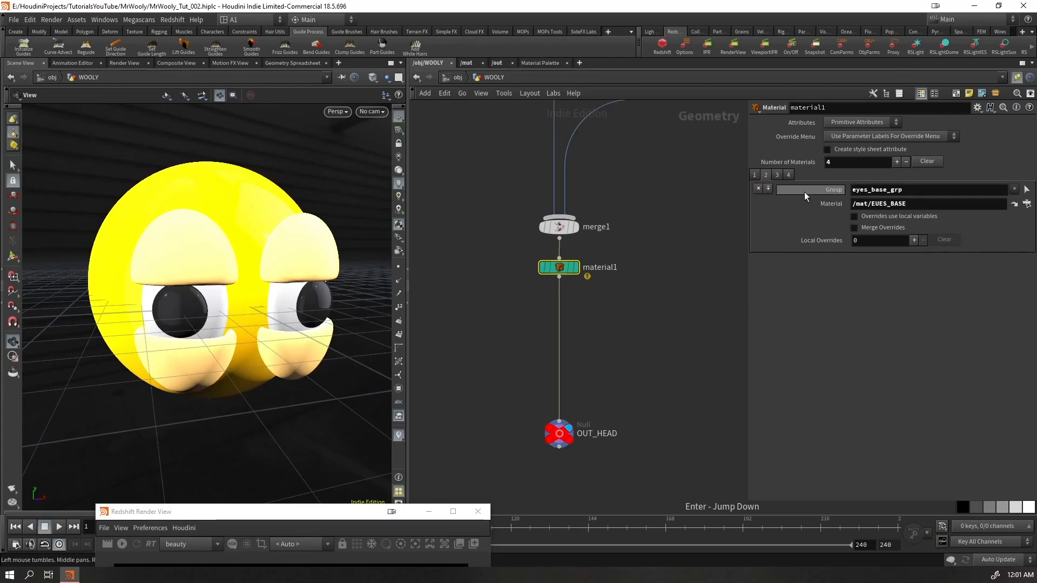
pyautogui.click(881, 204)
pyautogui.press('BackSpace')
pyautogui.write('Y')
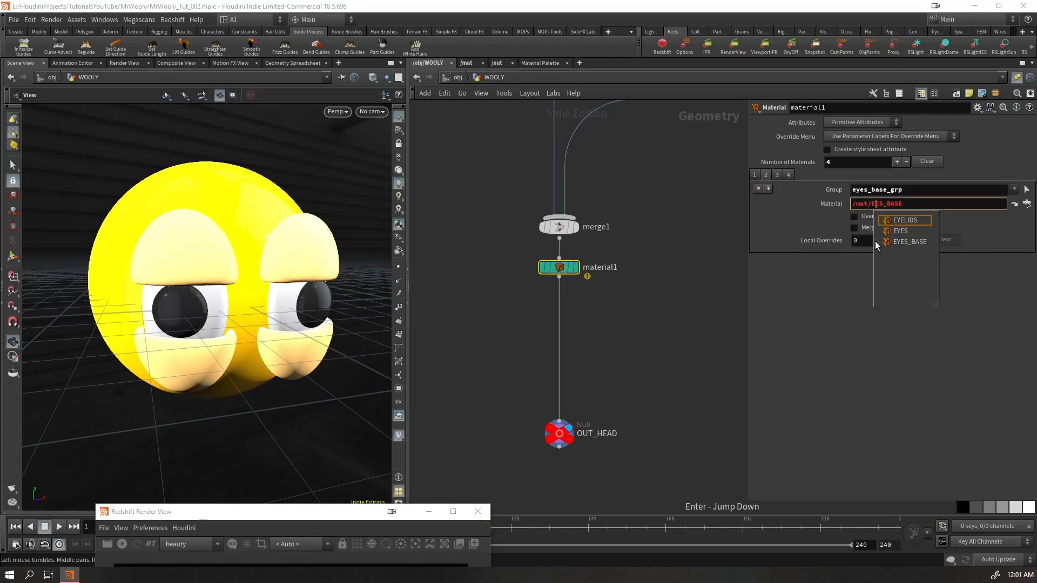
pyautogui.click(695, 324)
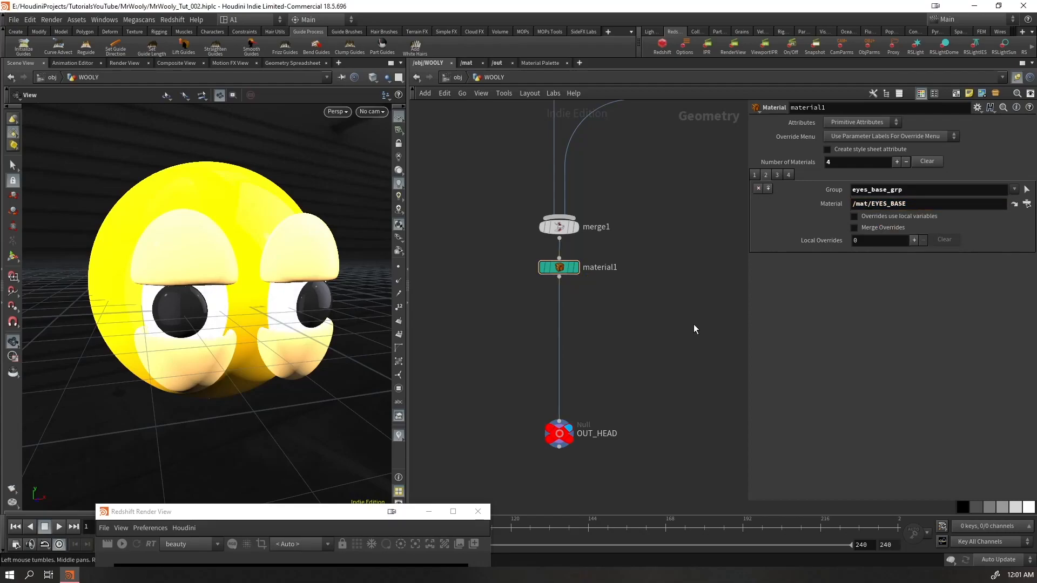
# Rename the material builder redshift_vopnet6 as BG in the mat network
pyautogui.click(446, 77)
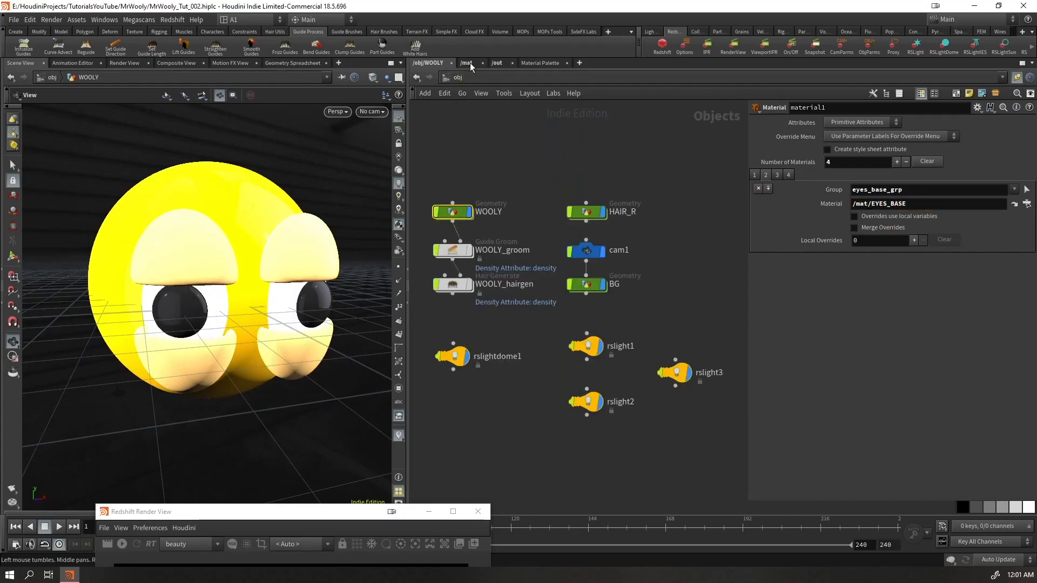
pyautogui.click(497, 63)
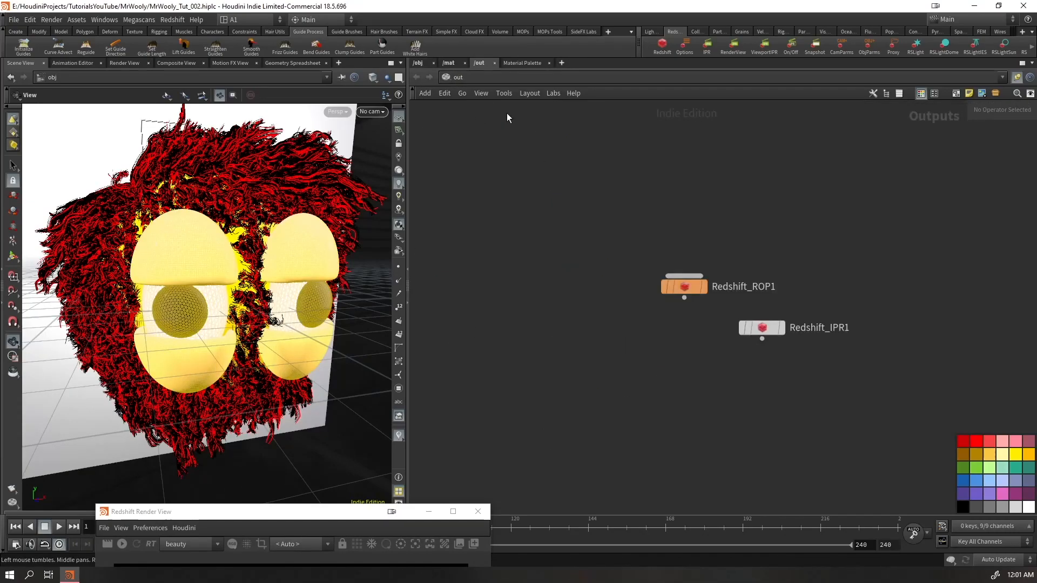
pyautogui.click(452, 63)
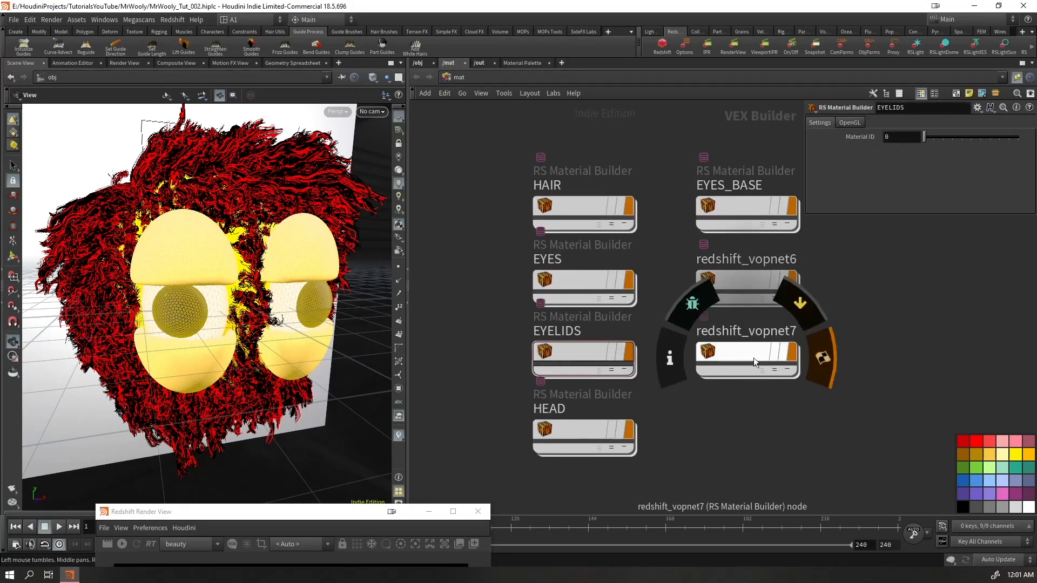
pyautogui.doubleClick(758, 260)
pyautogui.write('BG')
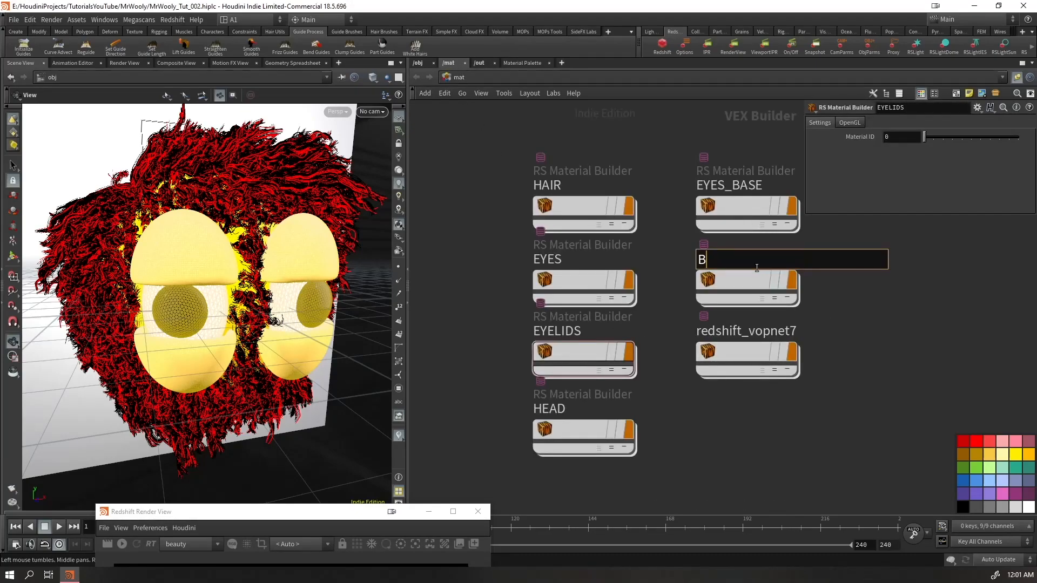
pyautogui.press('Return')
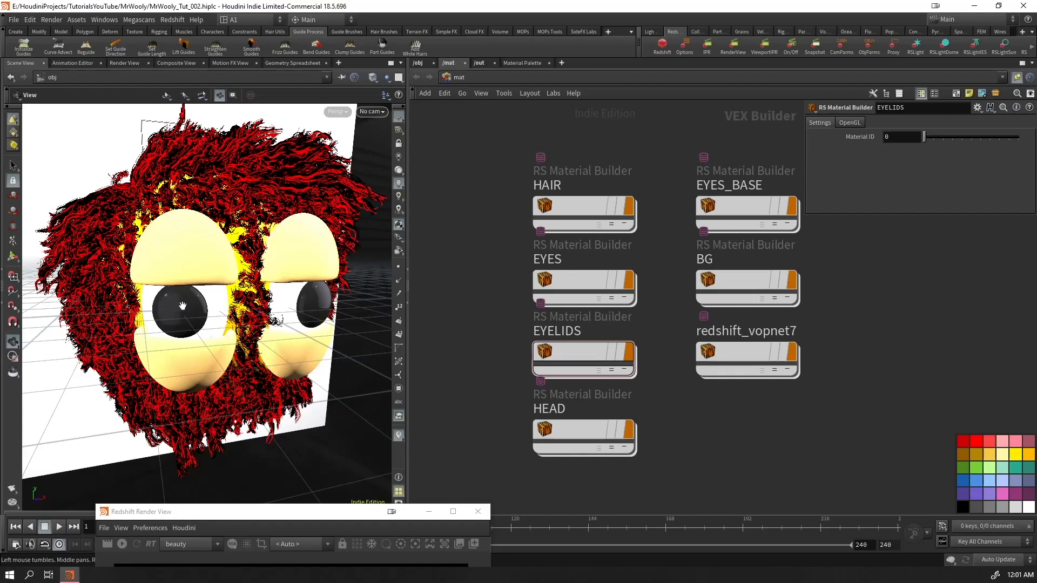
# Check the material assignments of WOOLY's head and eyelids groups and of the BG and HAIR_R objects
pyautogui.click(418, 63)
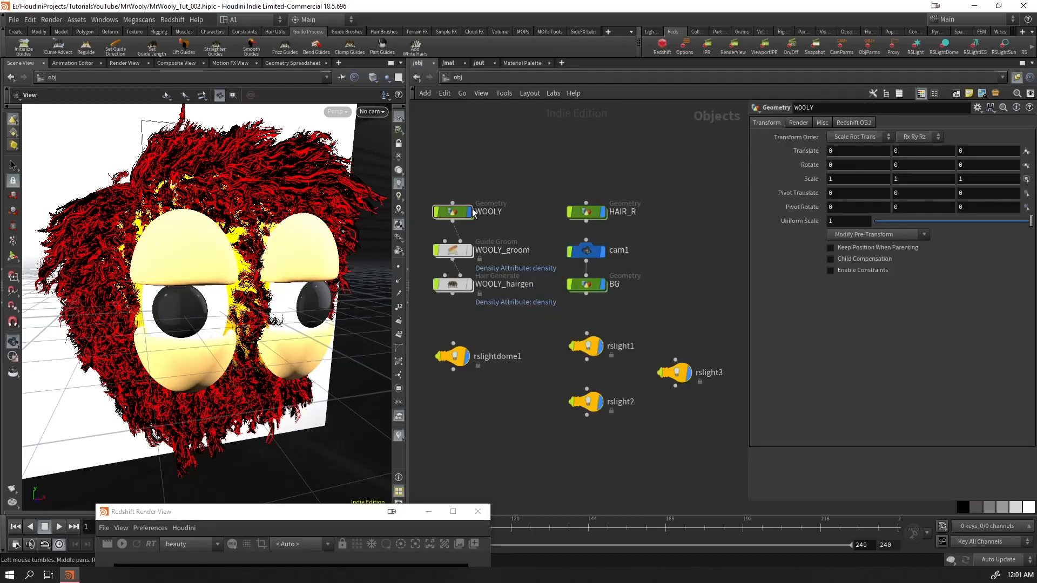
pyautogui.press('Return')
pyautogui.click(776, 175)
pyautogui.click(788, 175)
pyautogui.click(788, 175)
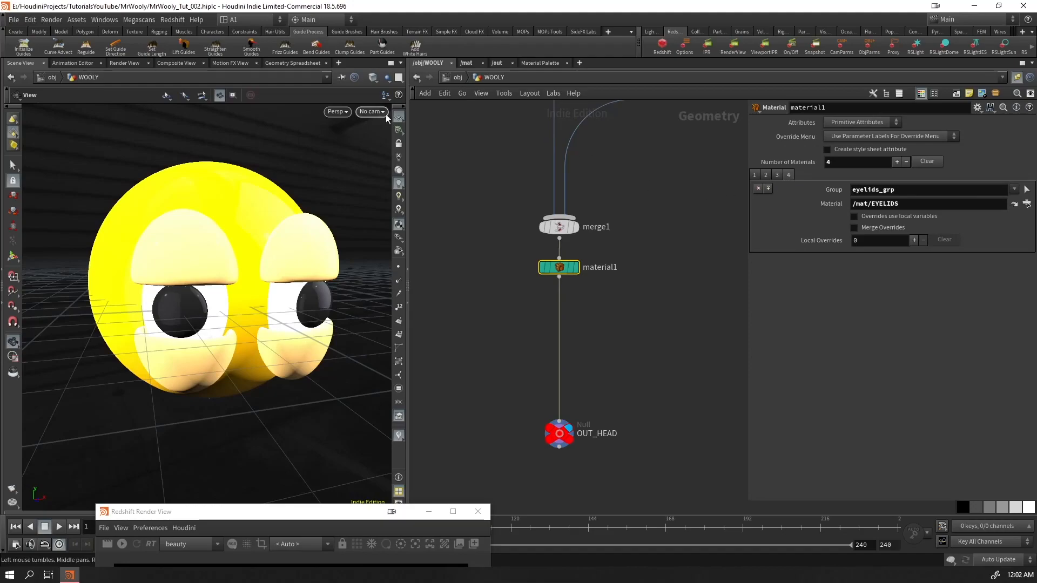
pyautogui.click(453, 78)
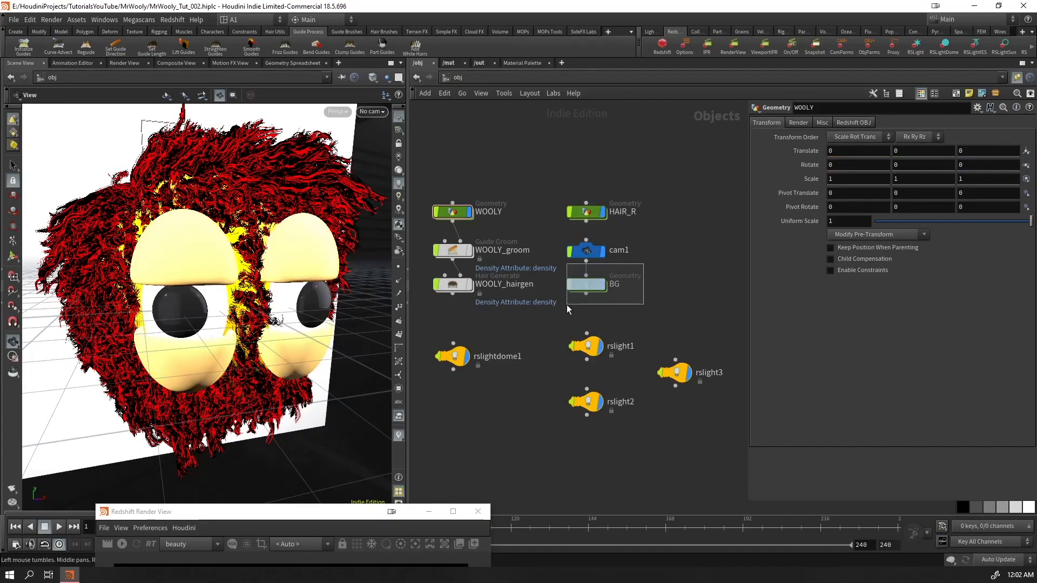
pyautogui.click(586, 284)
pyautogui.click(586, 212)
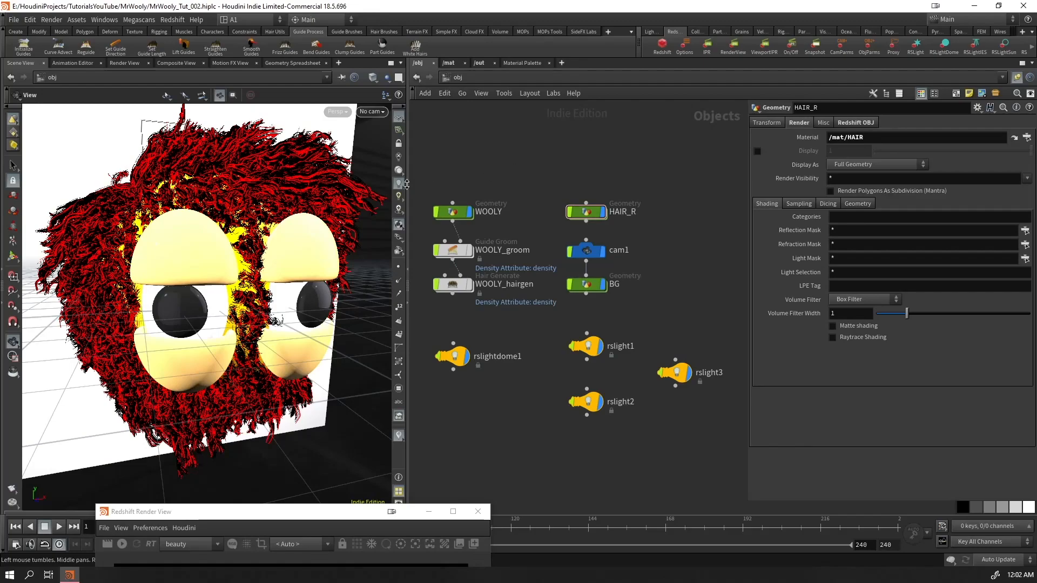
# Return to the mat network, bring the Redshift Render View into full view and start the interactive render
pyautogui.click(448, 62)
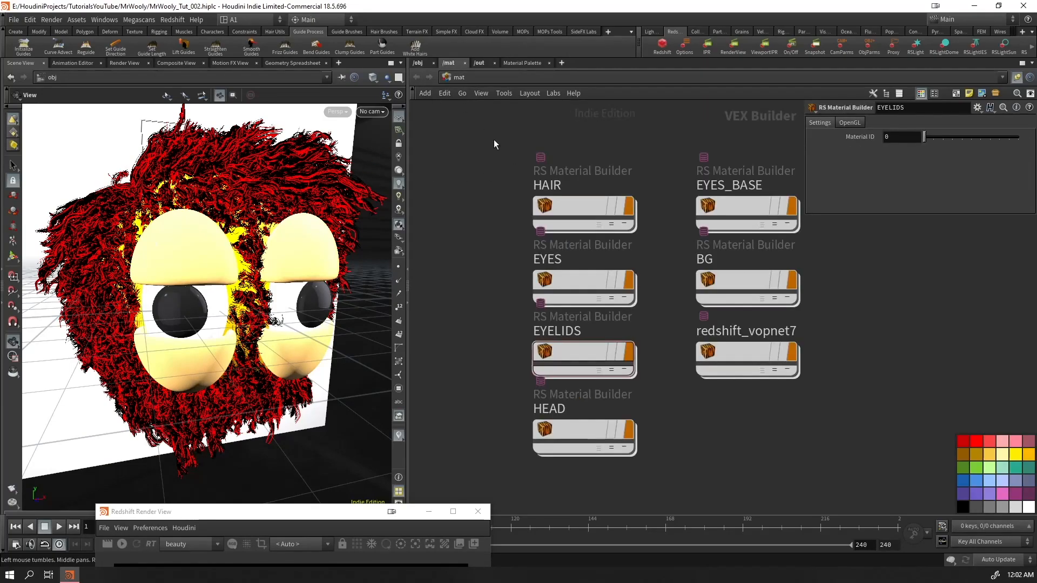
pyautogui.click(583, 358)
pyautogui.moveTo(361, 518); pyautogui.dragTo(318, 91)
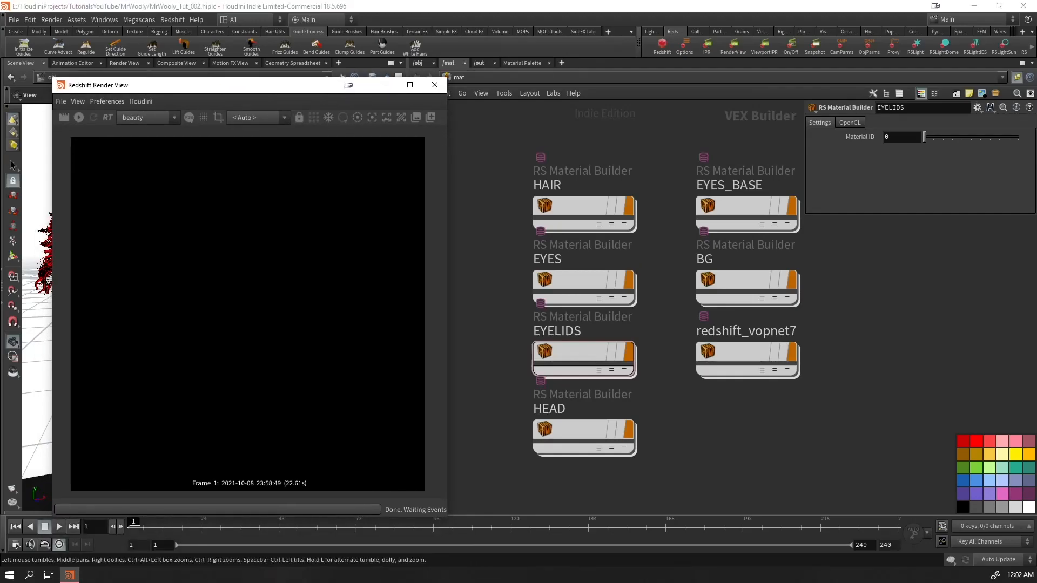
pyautogui.click(79, 118)
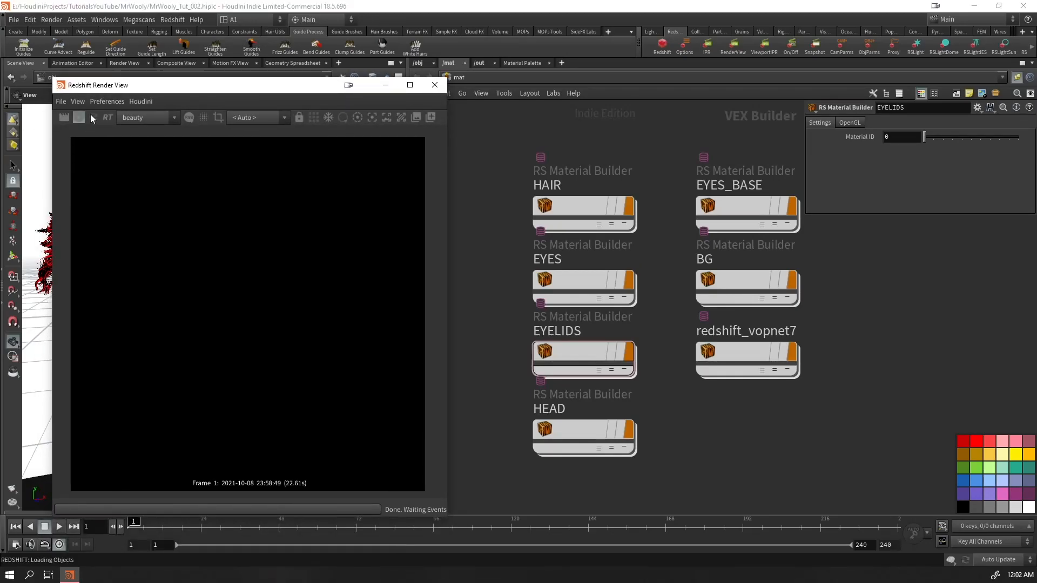
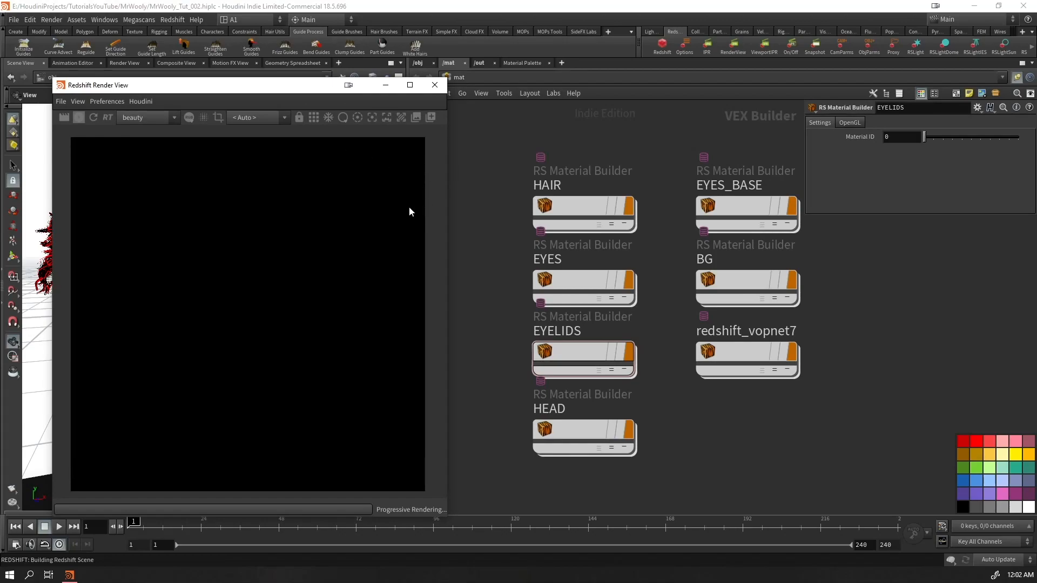
# Inside the HAIR material, set Material1's diffuse colour to a mint green of 0.507, 1, 0.7535
pyautogui.scroll(5, 250, 312)
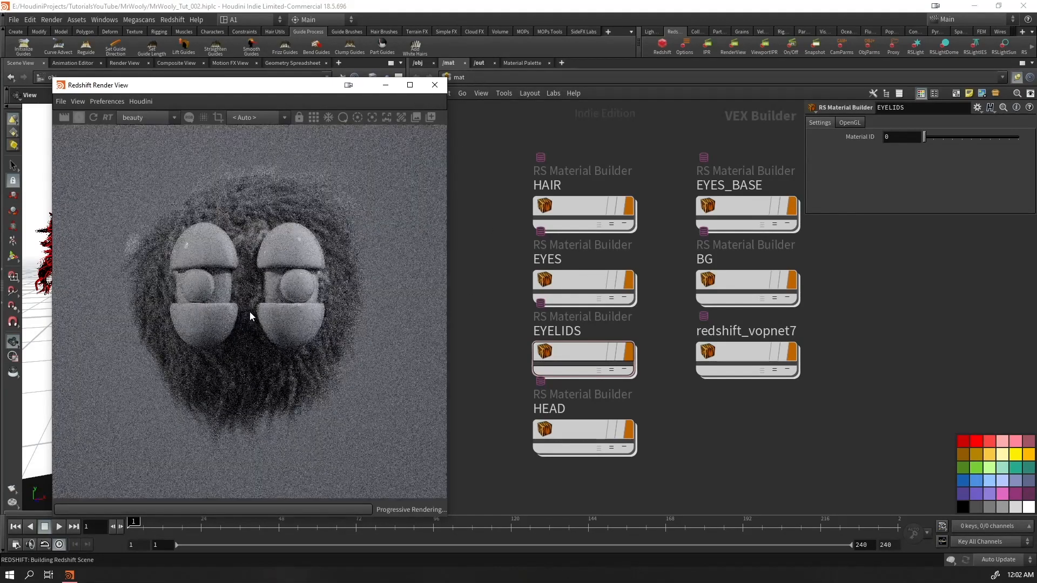
pyautogui.scroll(-4, 260, 315)
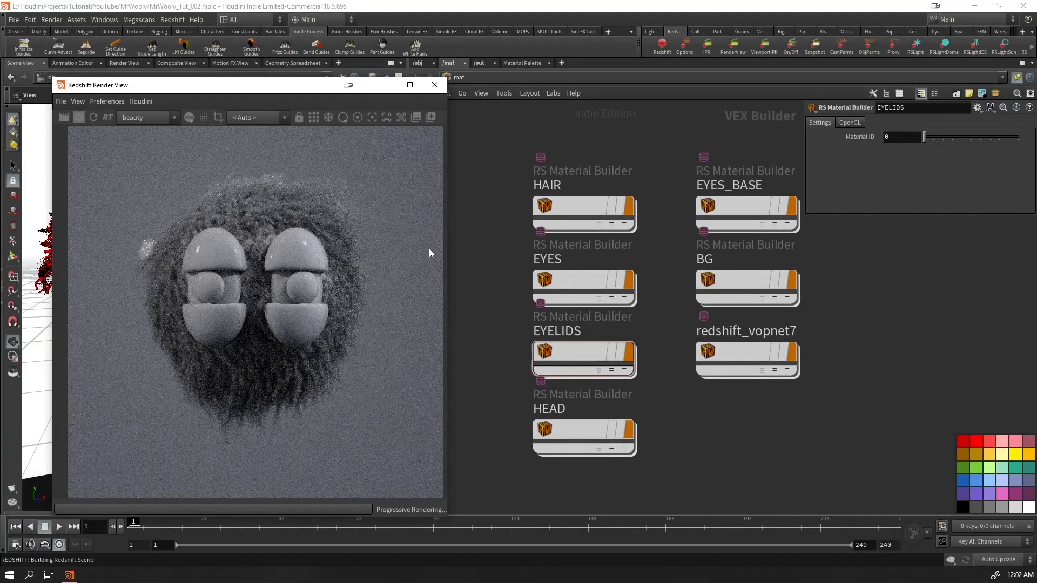
pyautogui.doubleClick(583, 205)
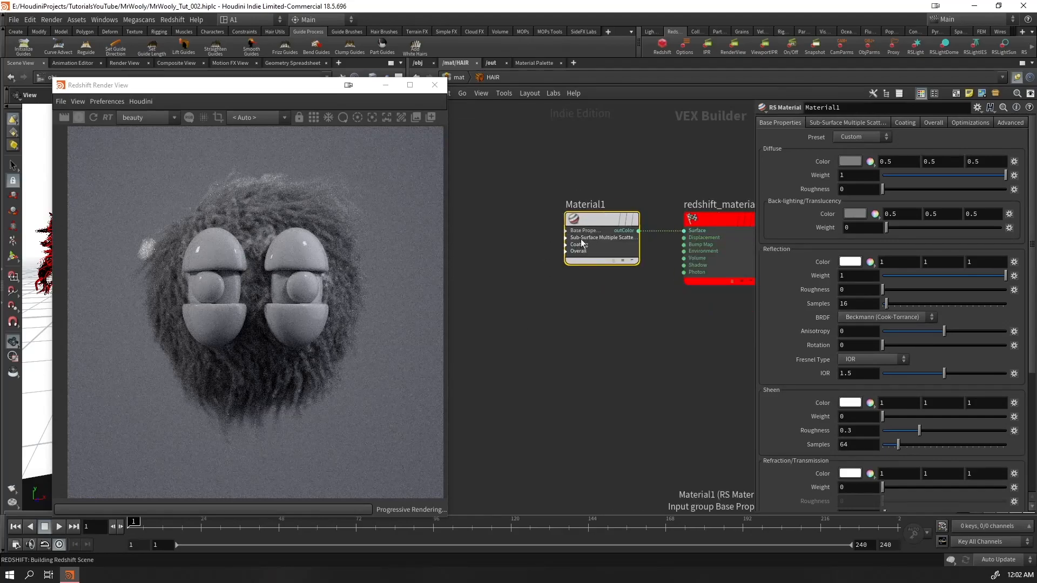
pyautogui.moveTo(329, 92); pyautogui.dragTo(310, 101)
pyautogui.click(853, 162)
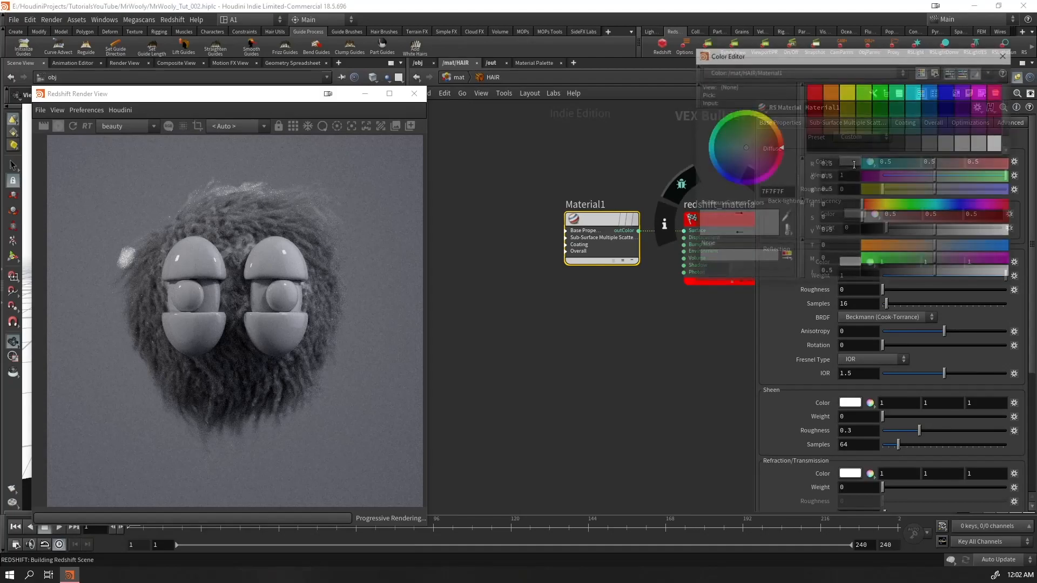
pyautogui.click(897, 96)
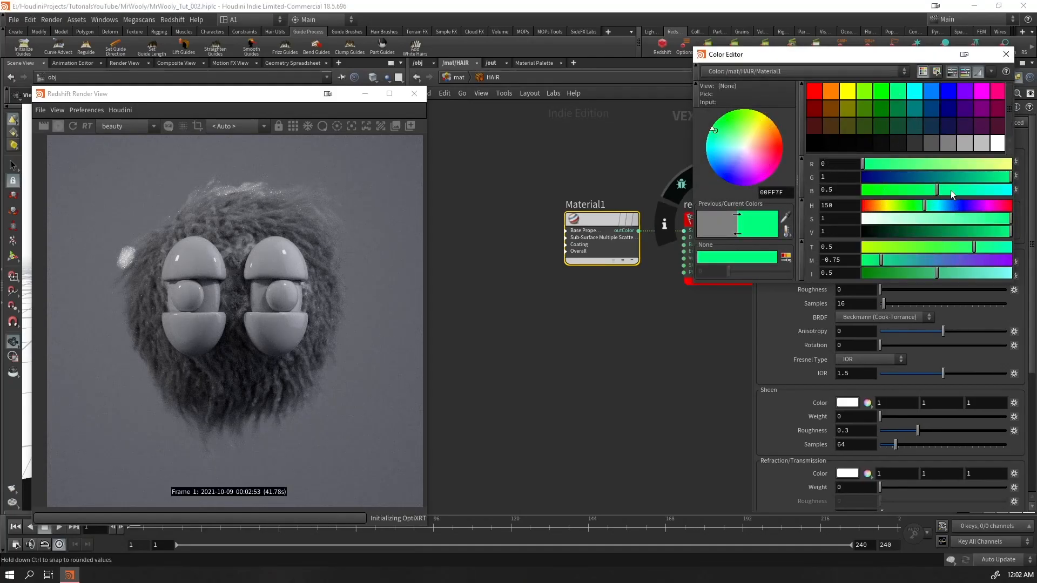
pyautogui.click(953, 219)
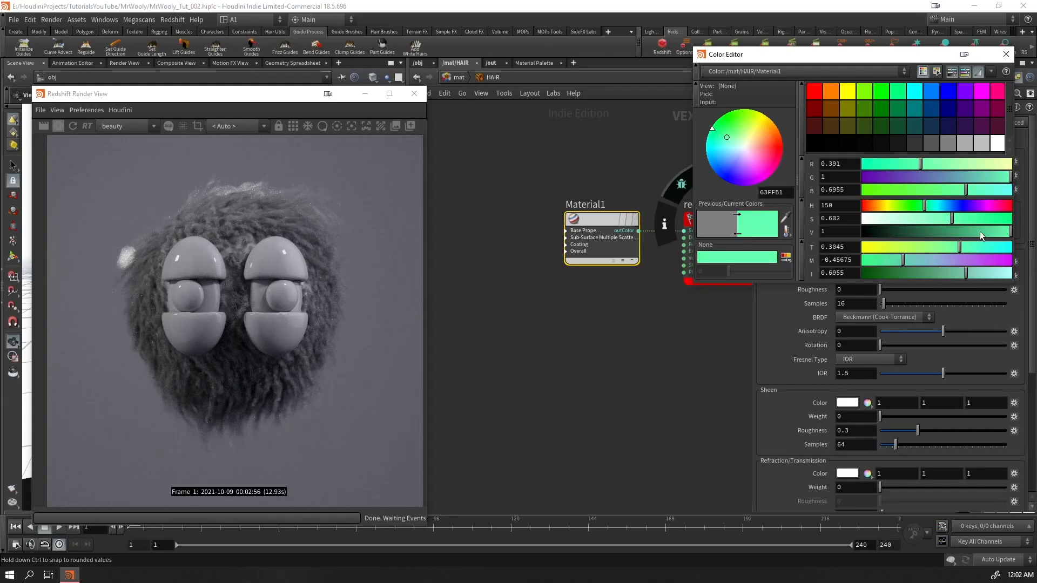
pyautogui.moveTo(953, 219); pyautogui.dragTo(937, 219)
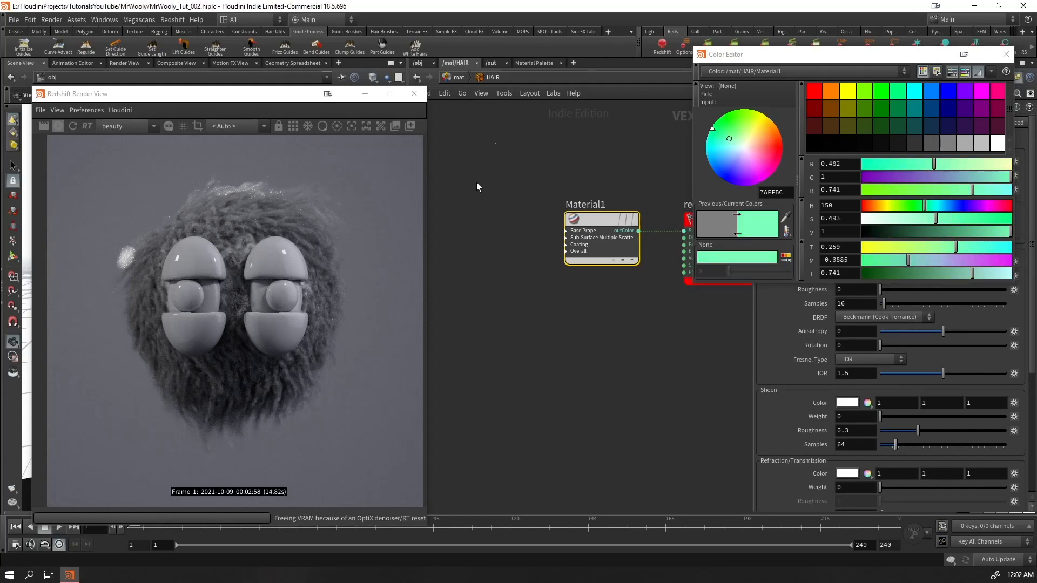
# Check the object network beside the render, return to the HAIR material network and save the scene
pyautogui.moveTo(834, 56); pyautogui.dragTo(612, 308)
pyautogui.moveTo(266, 105); pyautogui.dragTo(280, 346)
pyautogui.click(419, 63)
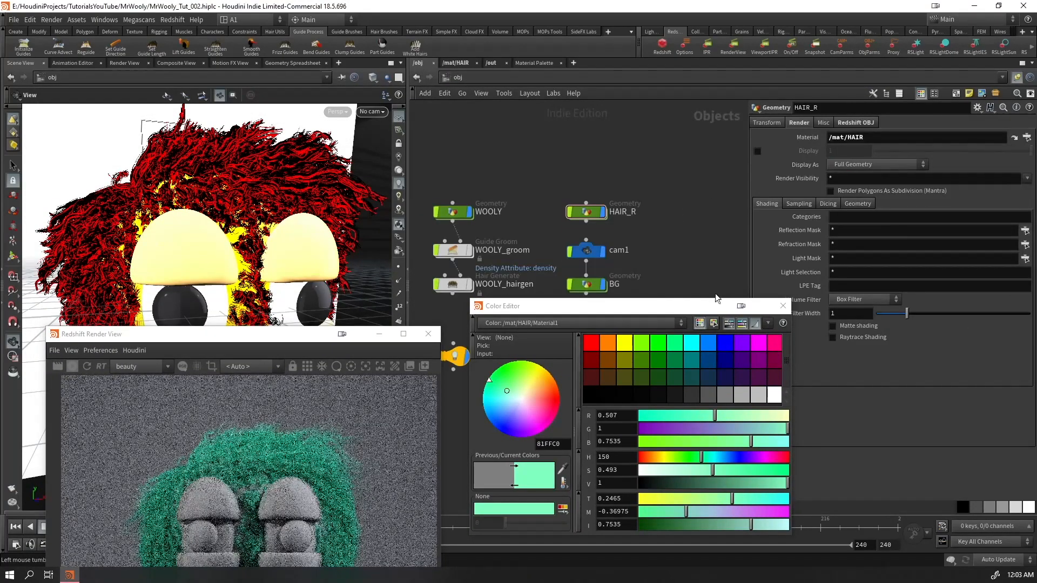
pyautogui.click(456, 63)
pyautogui.moveTo(313, 340); pyautogui.dragTo(295, 91)
pyautogui.hotkey('ctrl', 's')
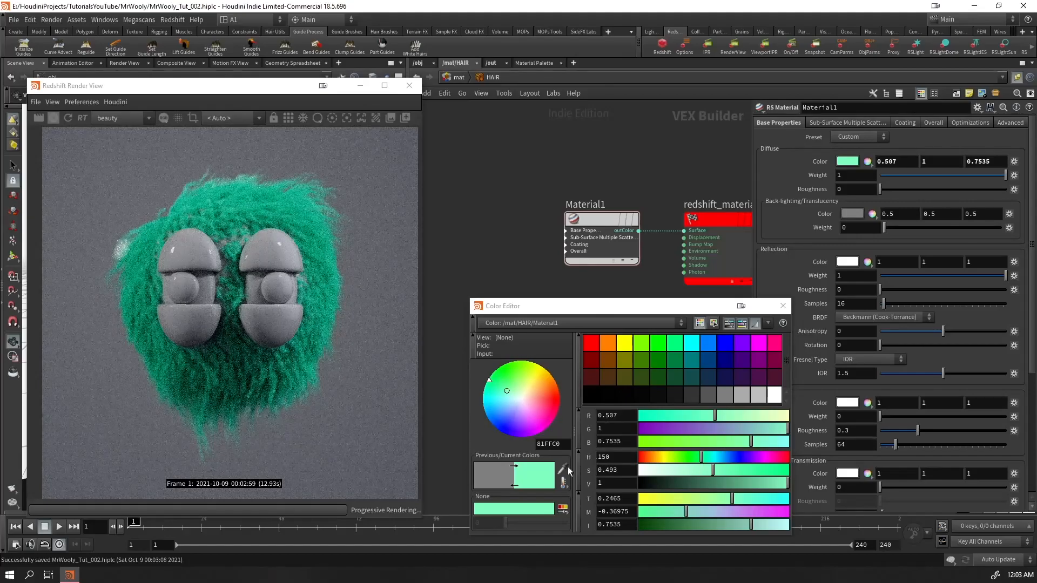
# Close the colour editor, move Material1 away from the output node inside HAIR, and set its reflection roughness to 0.918
pyautogui.doubleClick(551, 444)
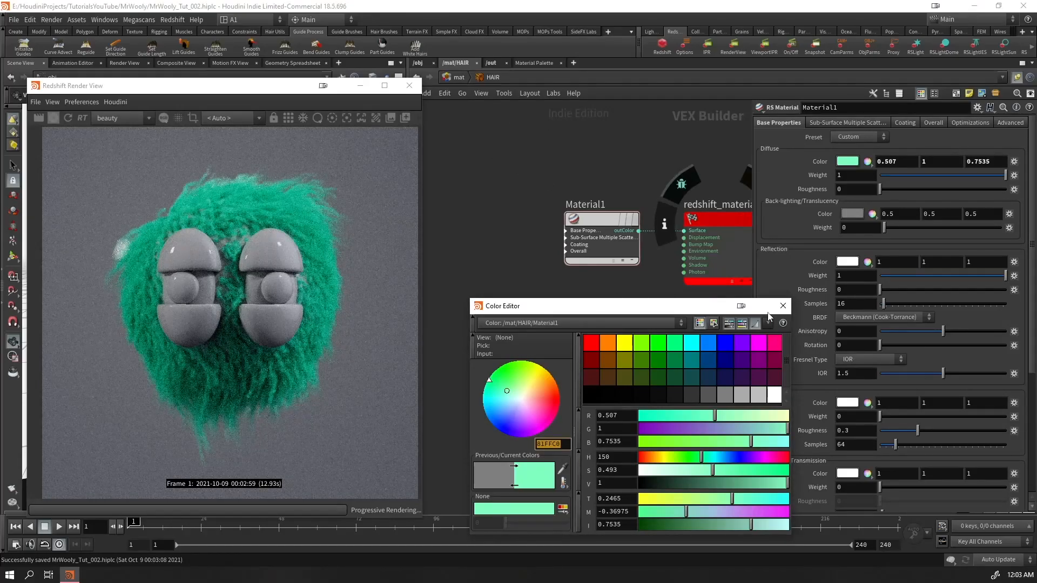
pyautogui.click(783, 306)
pyautogui.click(460, 79)
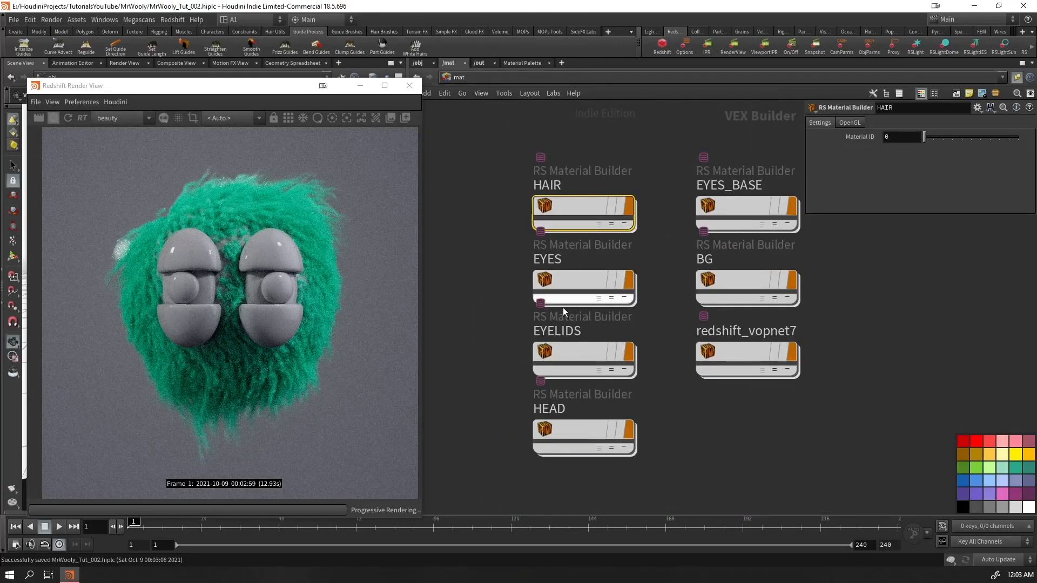
pyautogui.doubleClick(571, 200)
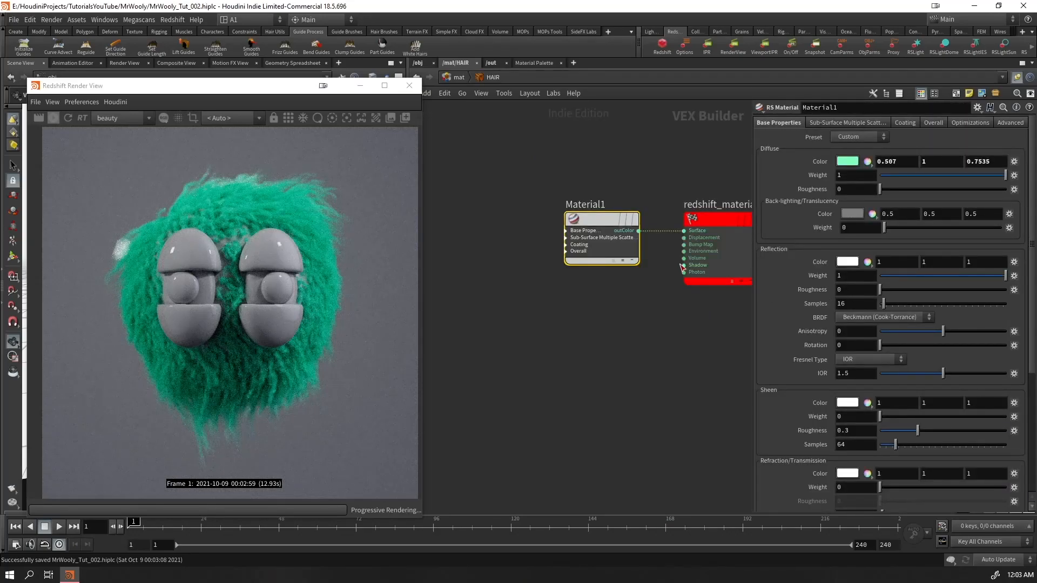
pyautogui.moveTo(602, 221); pyautogui.dragTo(473, 121)
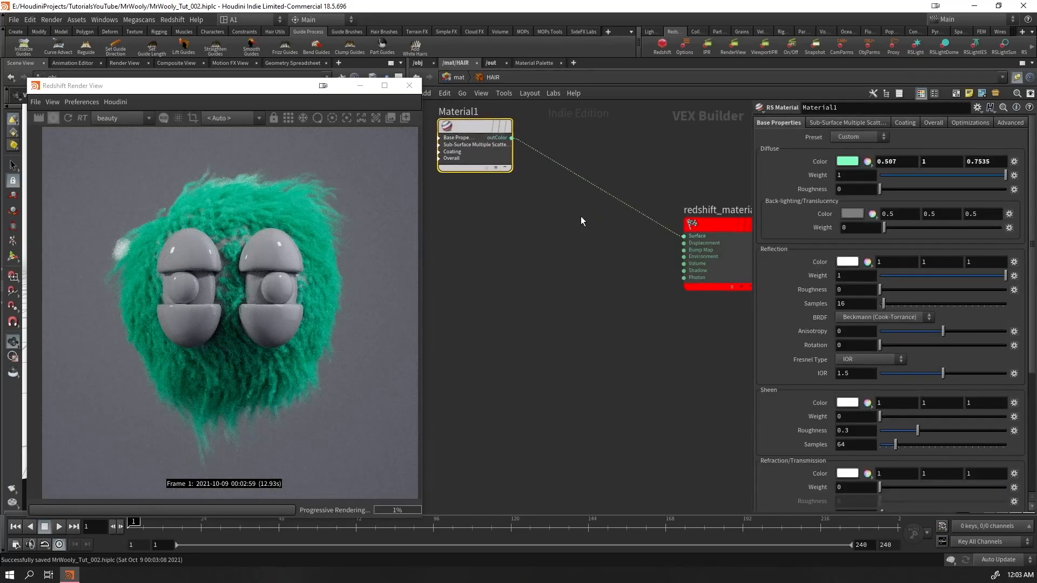
pyautogui.moveTo(917, 291); pyautogui.dragTo(984, 287)
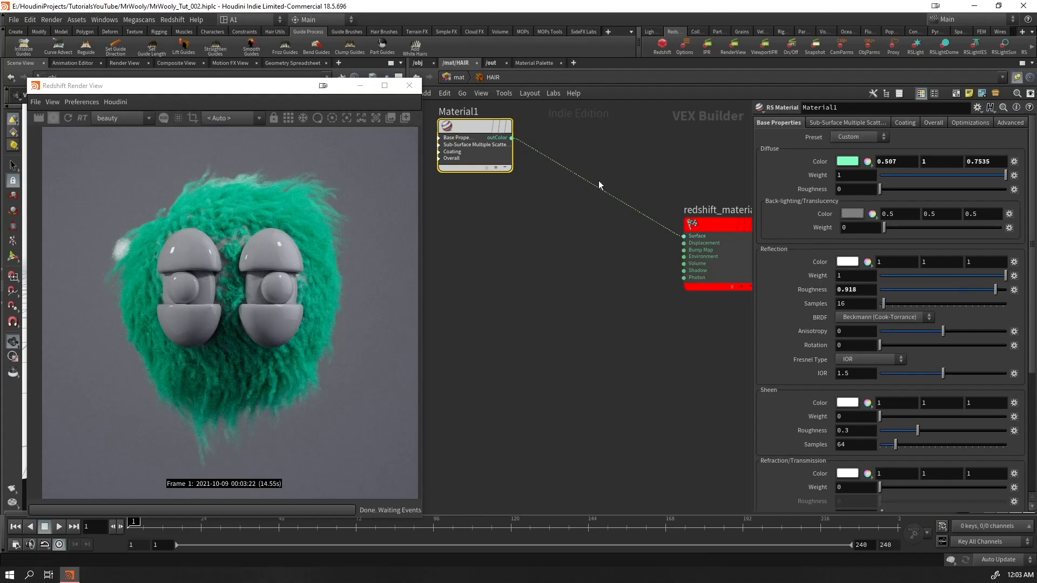
# Insert an RS Material Blender on the connection between Material1 and the redshift_material1 output
pyautogui.moveTo(568, 238); pyautogui.dragTo(569, 238)
pyautogui.press('Tab')
pyautogui.write('rsmat')
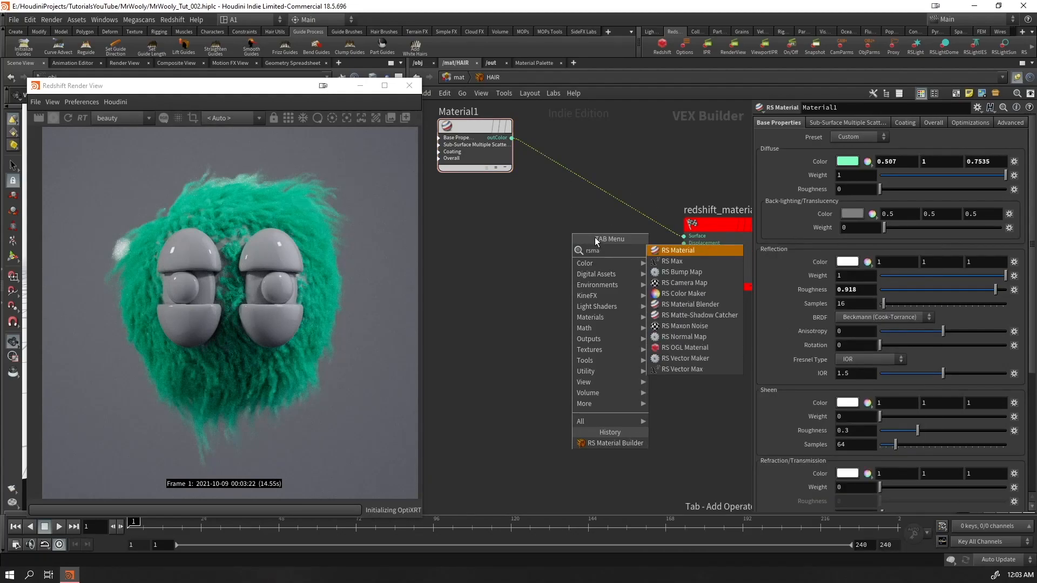
pyautogui.press('Down')
pyautogui.press('Return')
pyautogui.click(586, 234)
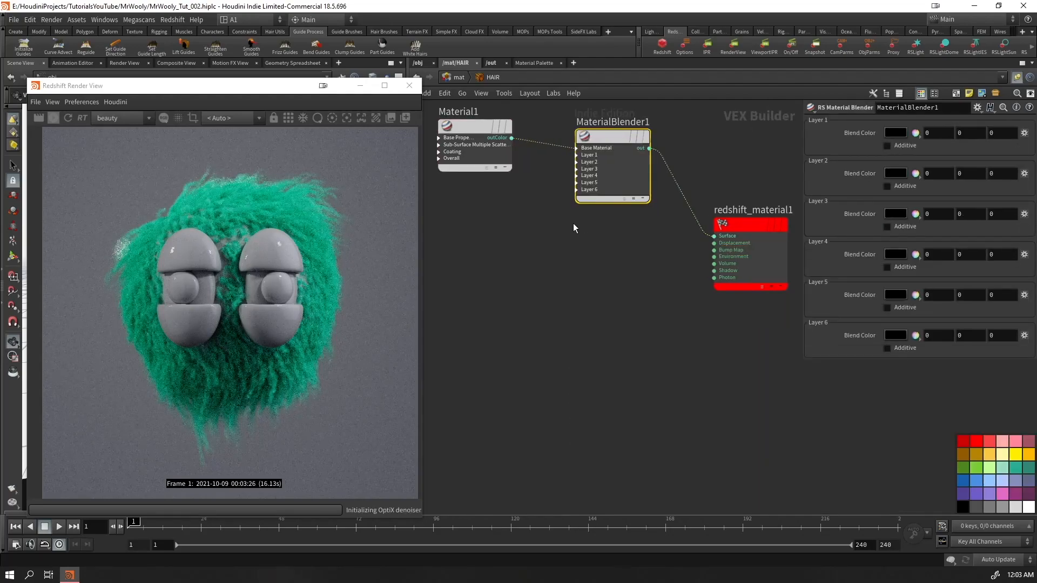
# Expand the blender's Base Material and Layer 1 inputs, and connect a duplicate of Material1 to layerColor1
pyautogui.click(578, 155)
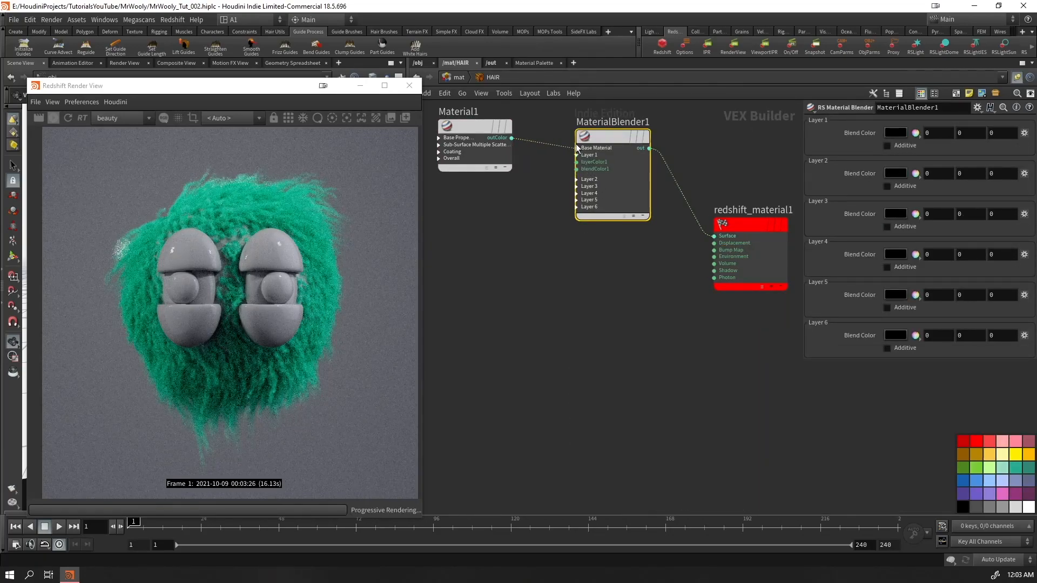
pyautogui.click(576, 148)
pyautogui.moveTo(596, 137); pyautogui.dragTo(611, 164)
pyautogui.keyDown('alt'); pyautogui.moveTo(473, 130); pyautogui.dragTo(592, 199); pyautogui.keyUp('alt')
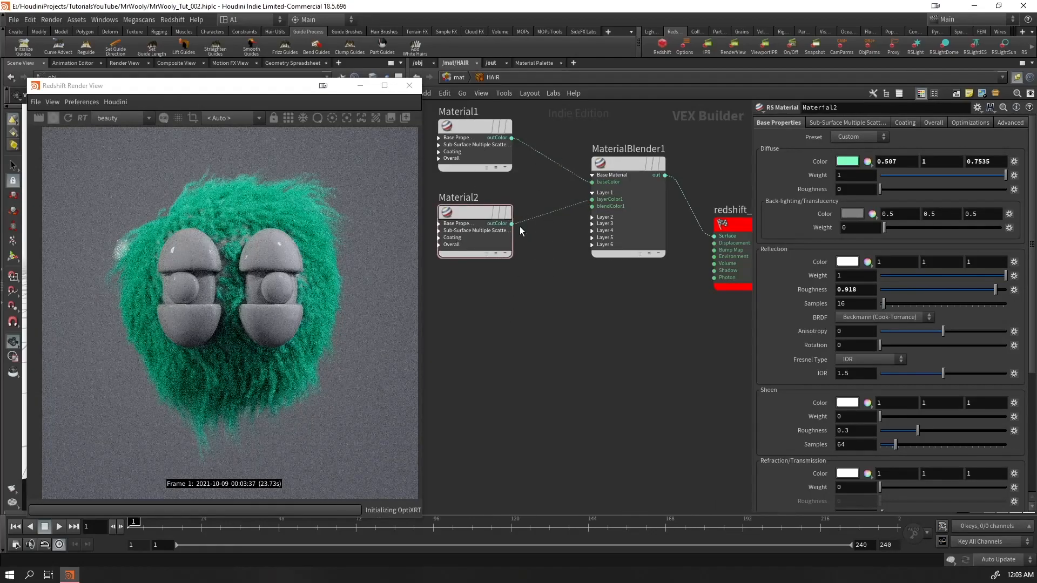
# Add an RS Point Attribute node below Material2 and connect its outColor to the blender's blendColor1
pyautogui.press('Tab')
pyautogui.write('posi')
pyautogui.press('Return')
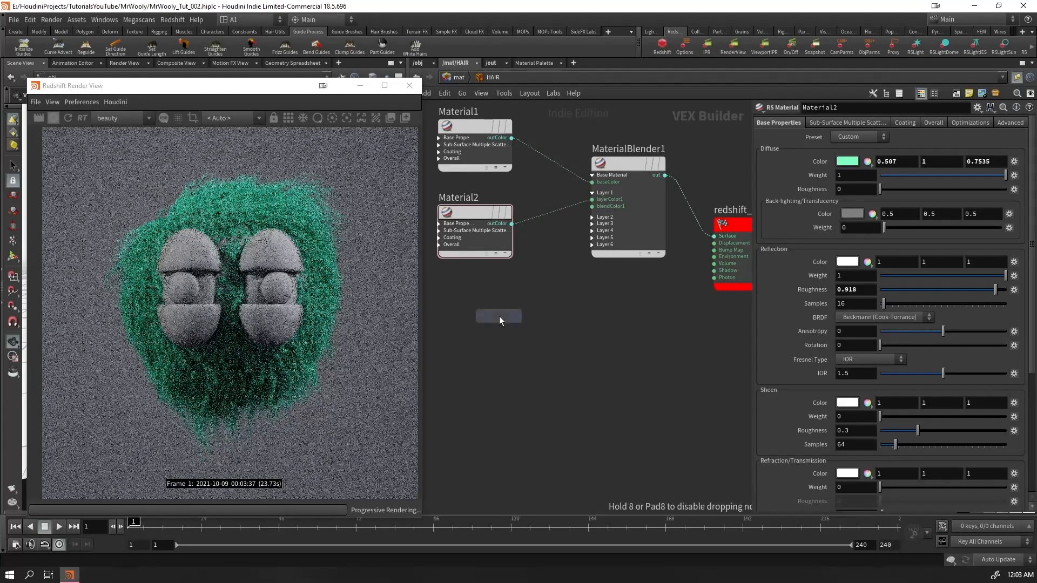
pyautogui.click(499, 316)
pyautogui.moveTo(499, 315); pyautogui.dragTo(592, 206)
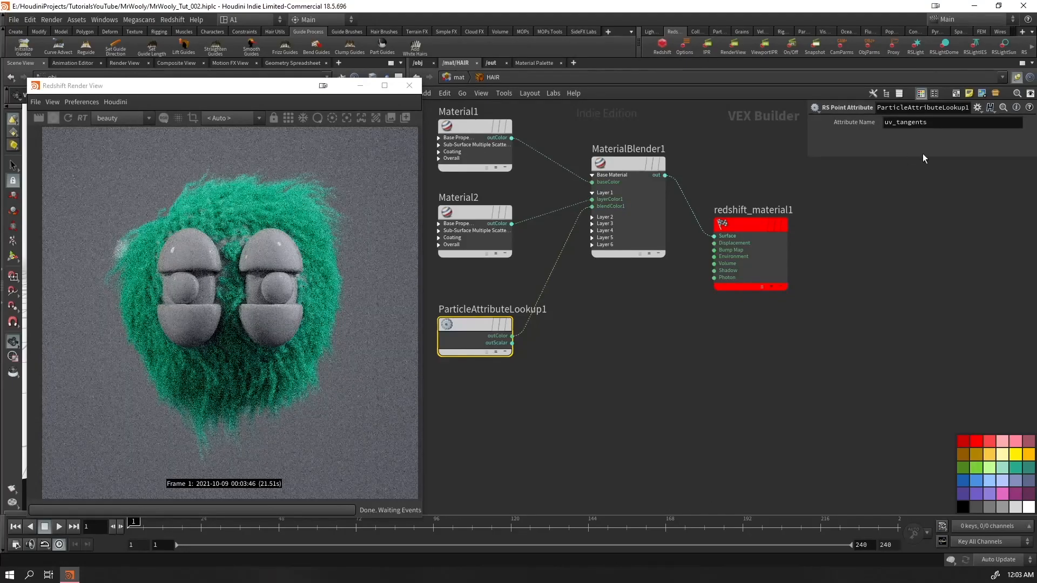
# Set the point attribute node's attribute name to whitehair
pyautogui.moveTo(930, 123); pyautogui.dragTo(852, 136)
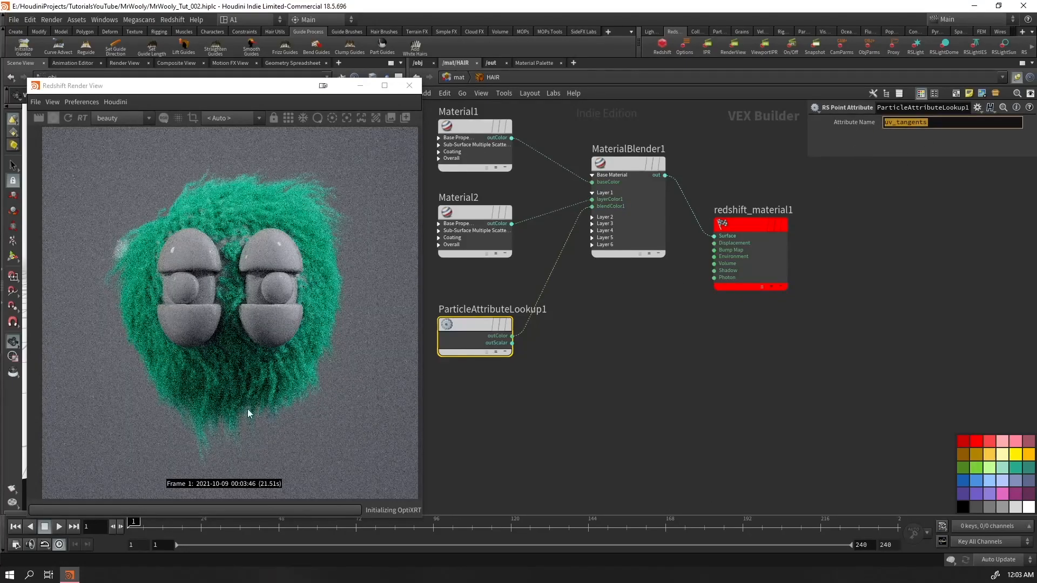
pyautogui.write('whitehair')
pyautogui.press('Return')
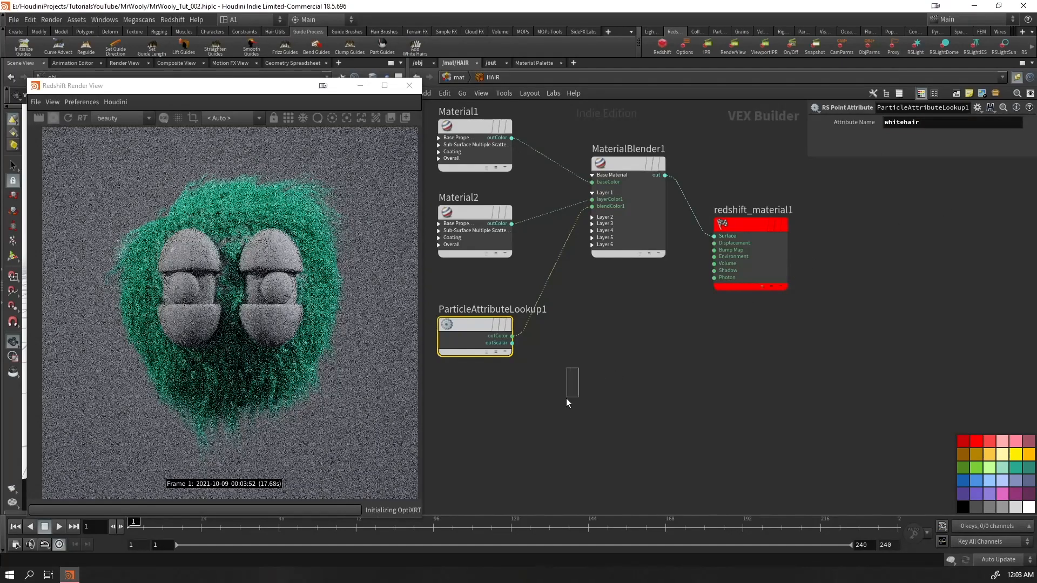
# Set Material2's diffuse colour to black and save the scene
pyautogui.click(475, 238)
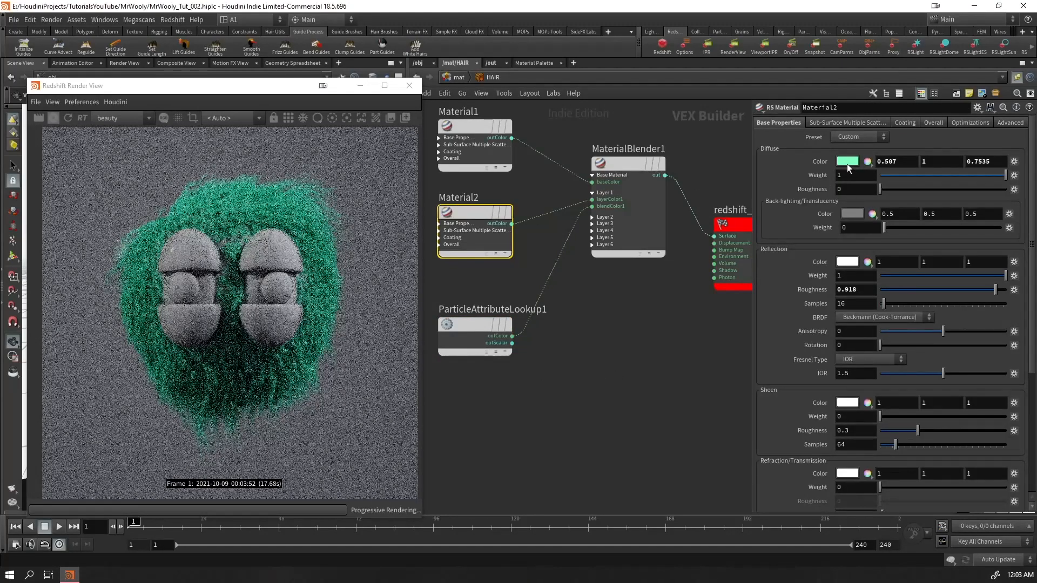
pyautogui.click(847, 161)
pyautogui.click(586, 401)
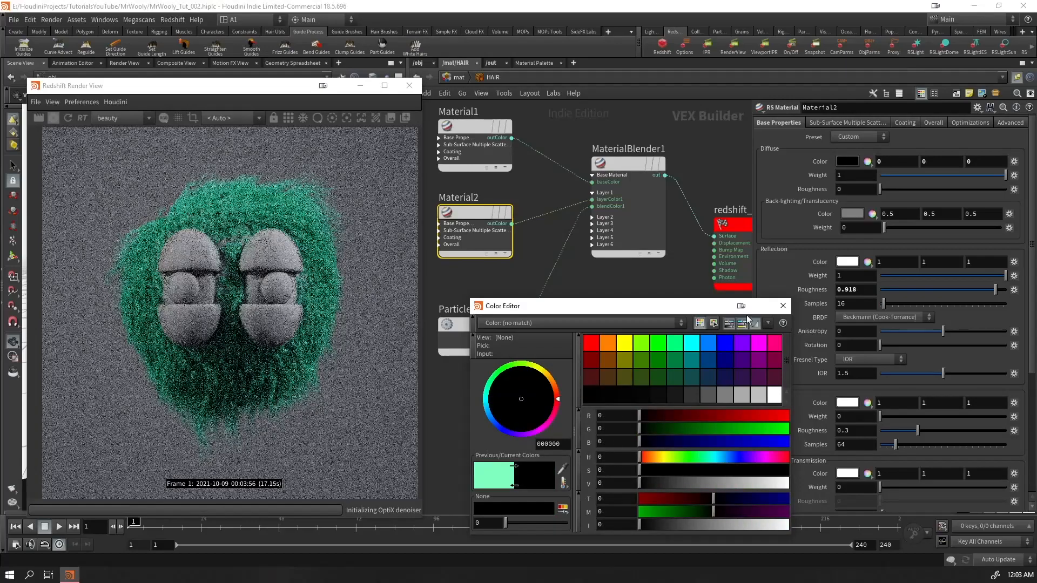
pyautogui.click(783, 306)
pyautogui.click(582, 381)
pyautogui.hotkey('ctrl', 's')
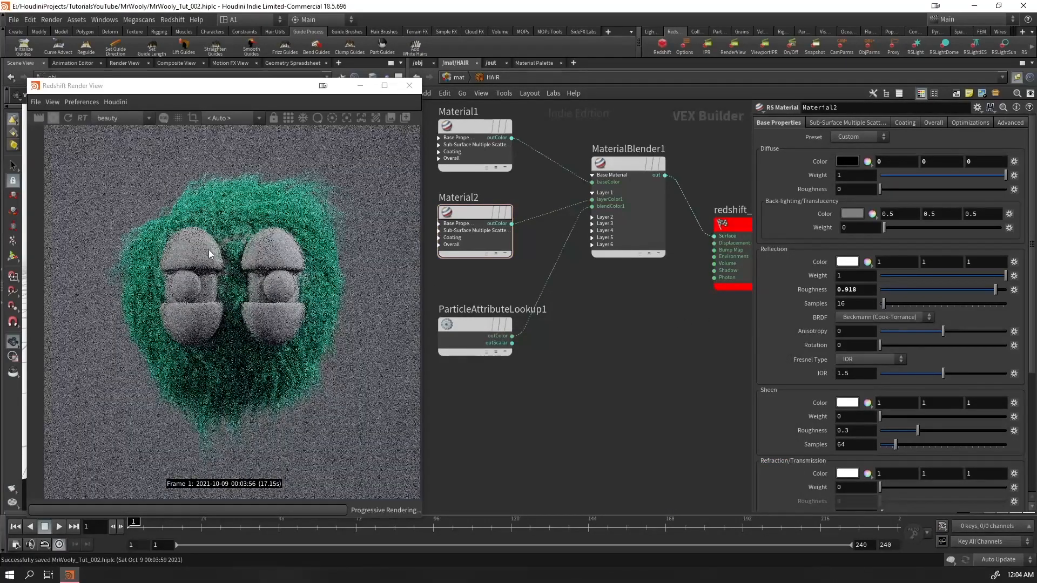
# Stop the interactive render and set the density of WOOLY_hairgen to 8000 in the object network
pyautogui.moveTo(108, 95); pyautogui.dragTo(519, 182)
pyautogui.click(656, 115)
pyautogui.click(417, 77)
pyautogui.moveTo(586, 168); pyautogui.dragTo(596, 472)
pyautogui.moveTo(420, 283); pyautogui.dragTo(462, 281, button='middle')
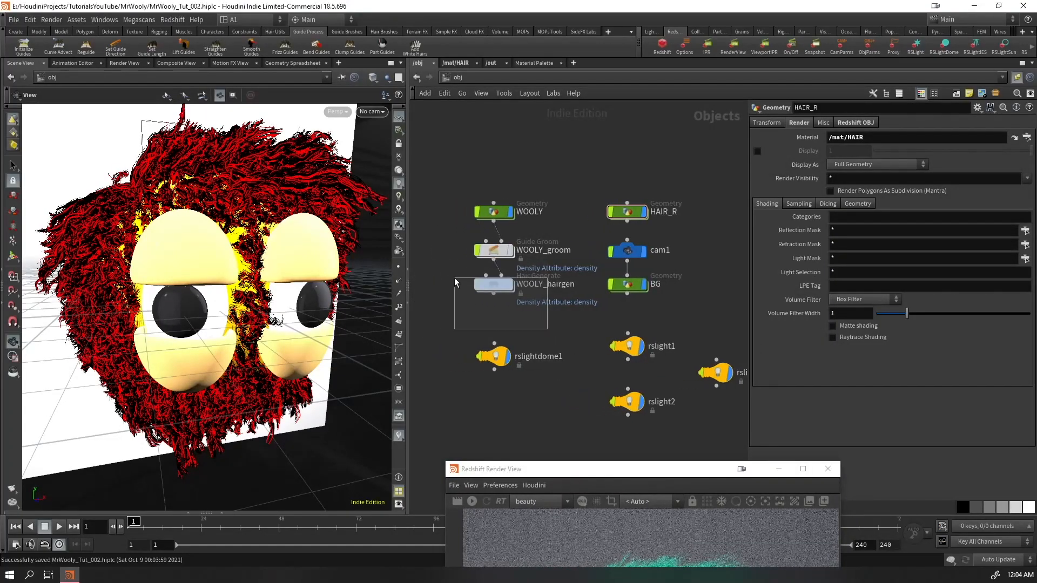
pyautogui.click(494, 284)
pyautogui.doubleClick(841, 296)
pyautogui.write('8000')
pyautogui.press('Return')
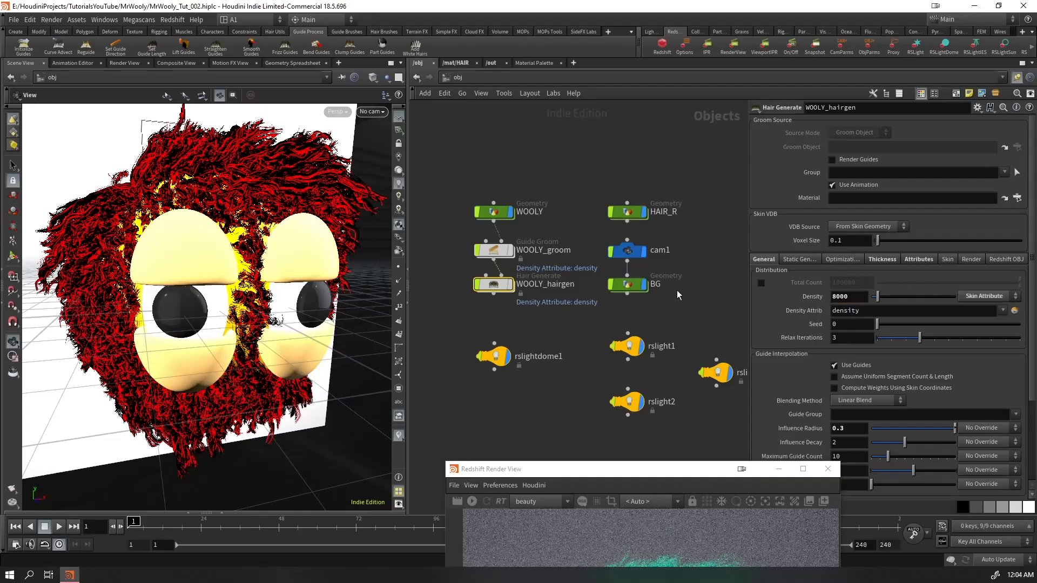
# Bring the Redshift Render View back into full view, save the scene and restart the interactive render
pyautogui.moveTo(596, 474); pyautogui.dragTo(178, 89)
pyautogui.hotkey('ctrl', 's')
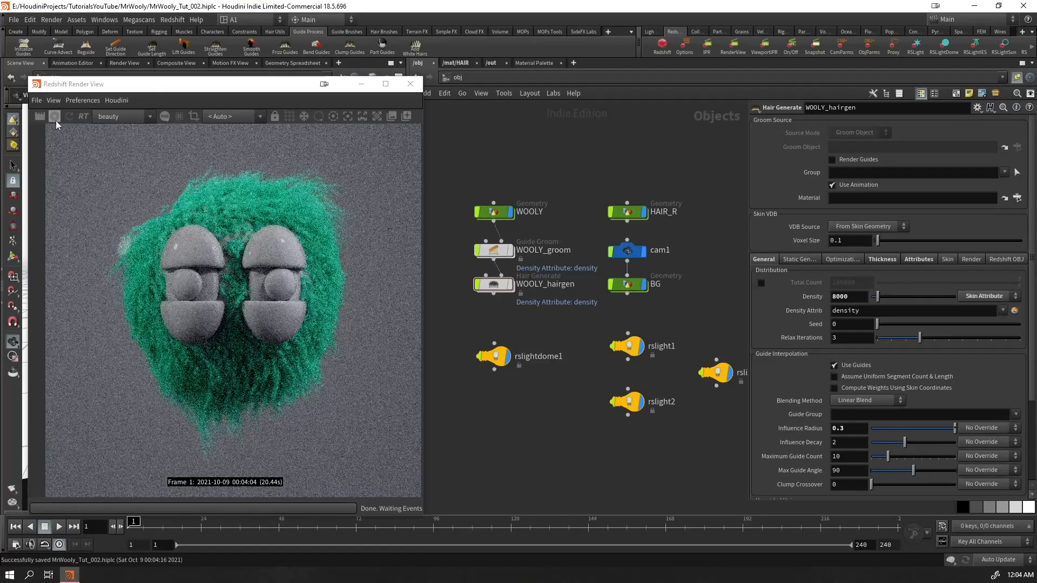
pyautogui.click(52, 119)
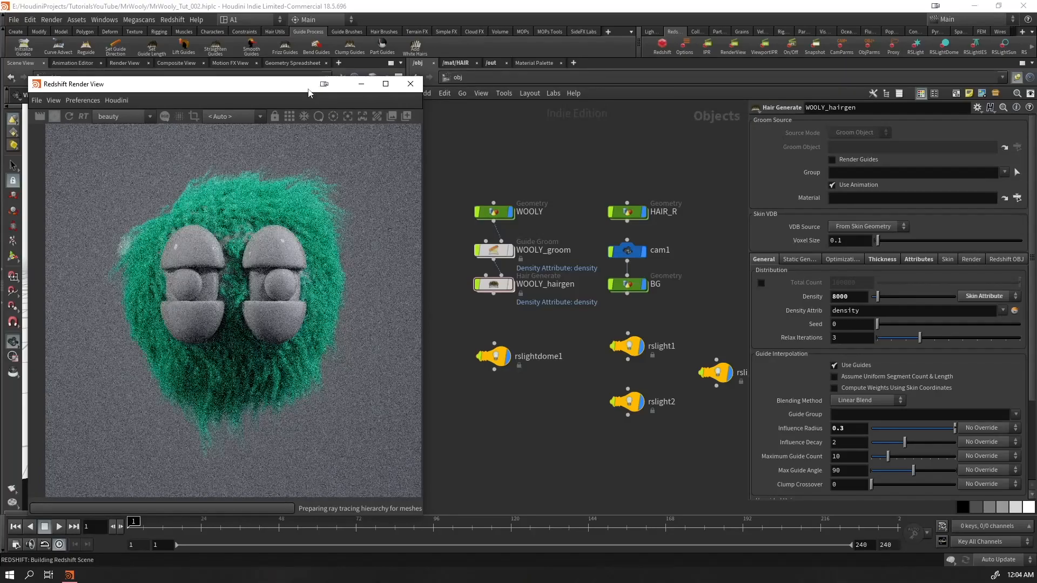
pyautogui.moveTo(309, 91); pyautogui.dragTo(350, 102)
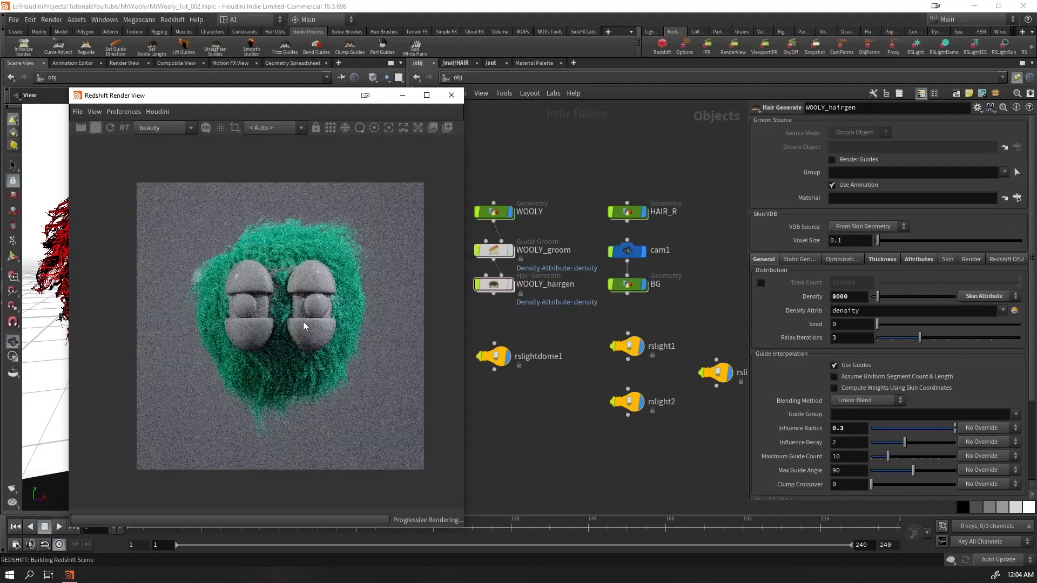
pyautogui.scroll(2, 303, 319)
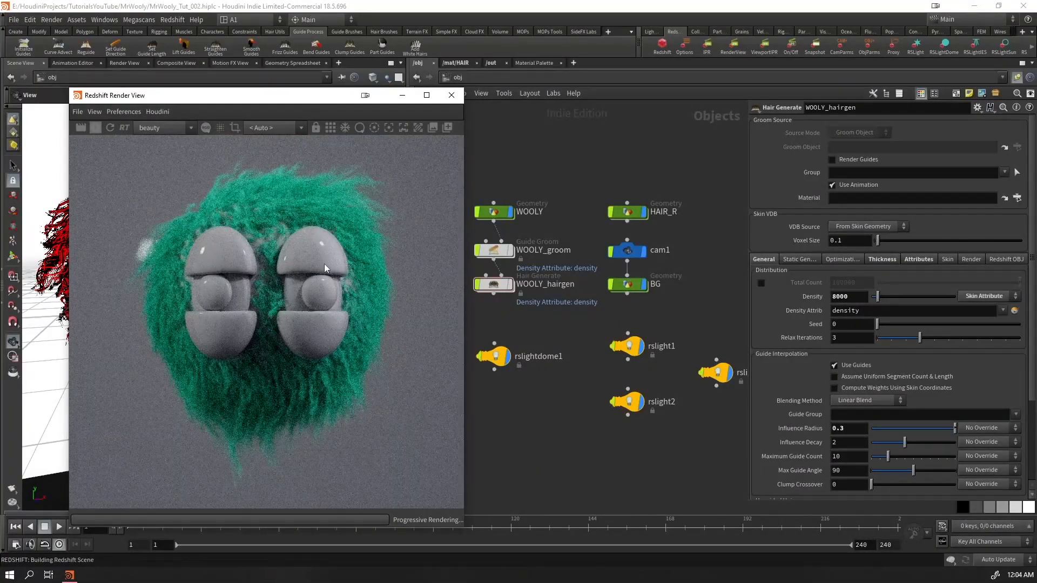
pyautogui.moveTo(299, 102); pyautogui.dragTo(274, 100)
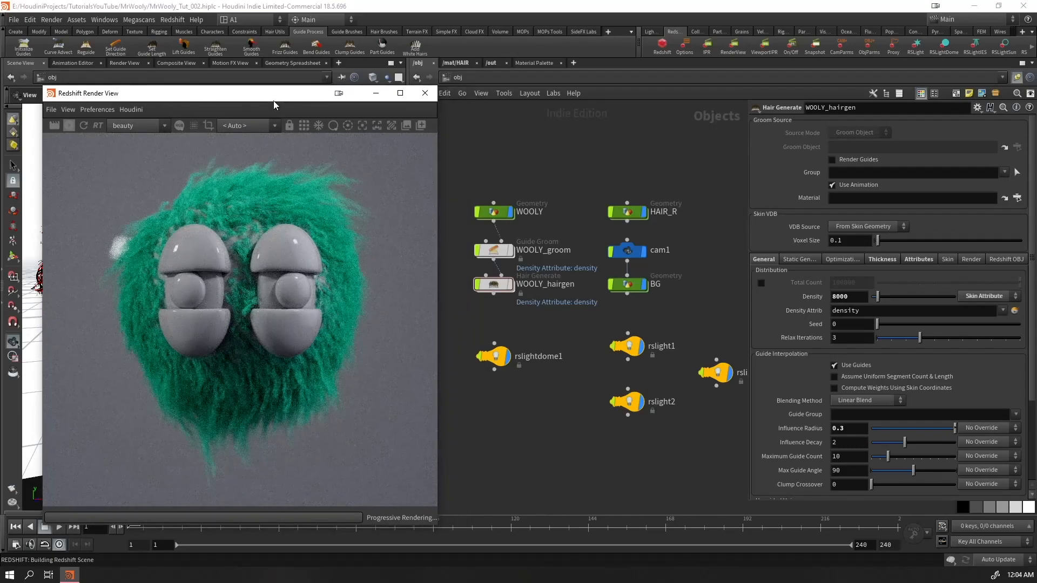
# Return to the HAIR material network and examine the rendered hair around the eyes up close
pyautogui.click(460, 63)
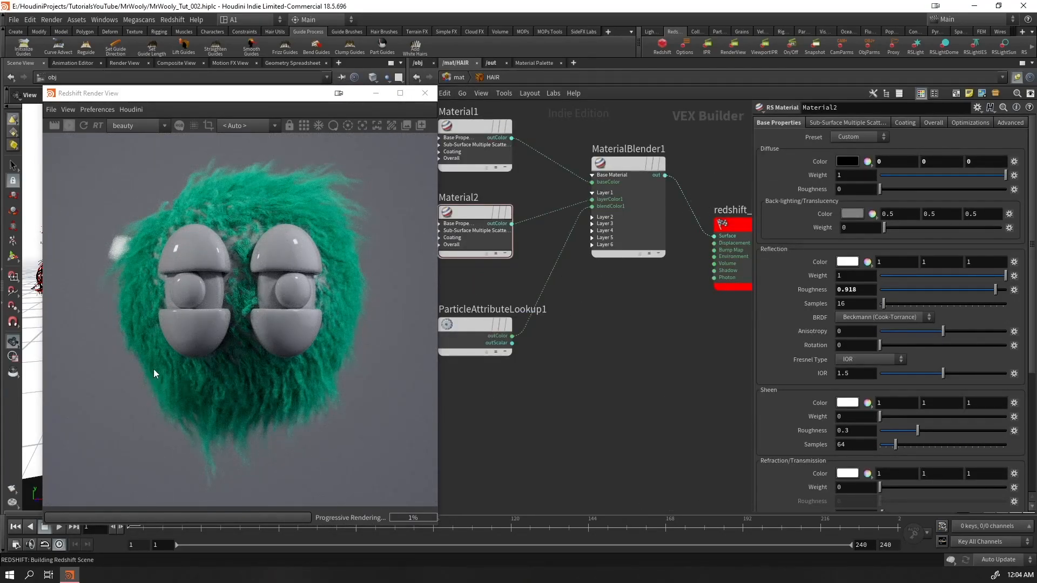
pyautogui.scroll(8, 240, 274)
pyautogui.scroll(-4, 358, 233)
pyautogui.scroll(-4, 219, 333)
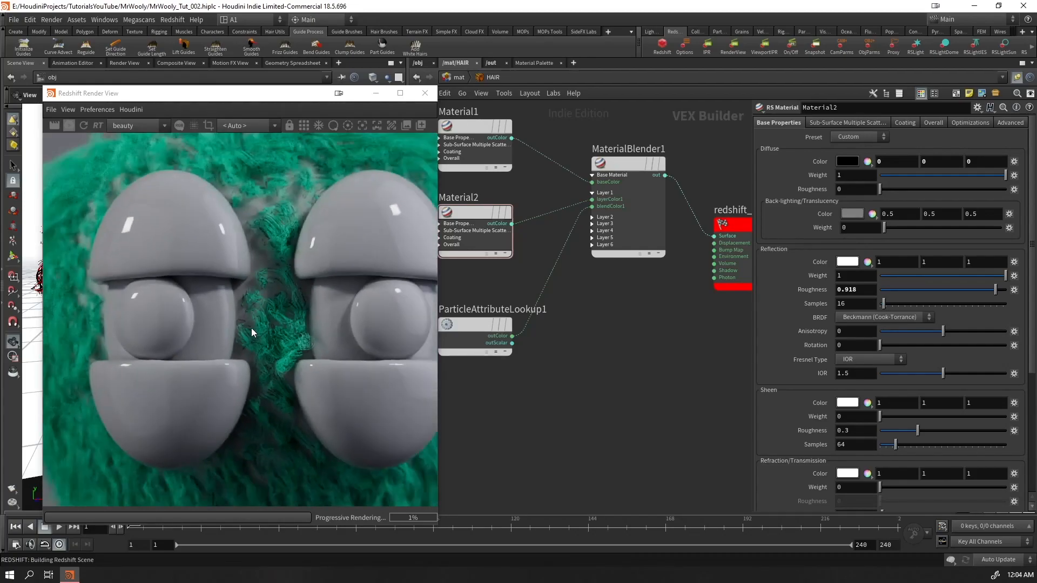
pyautogui.scroll(-4, 264, 313)
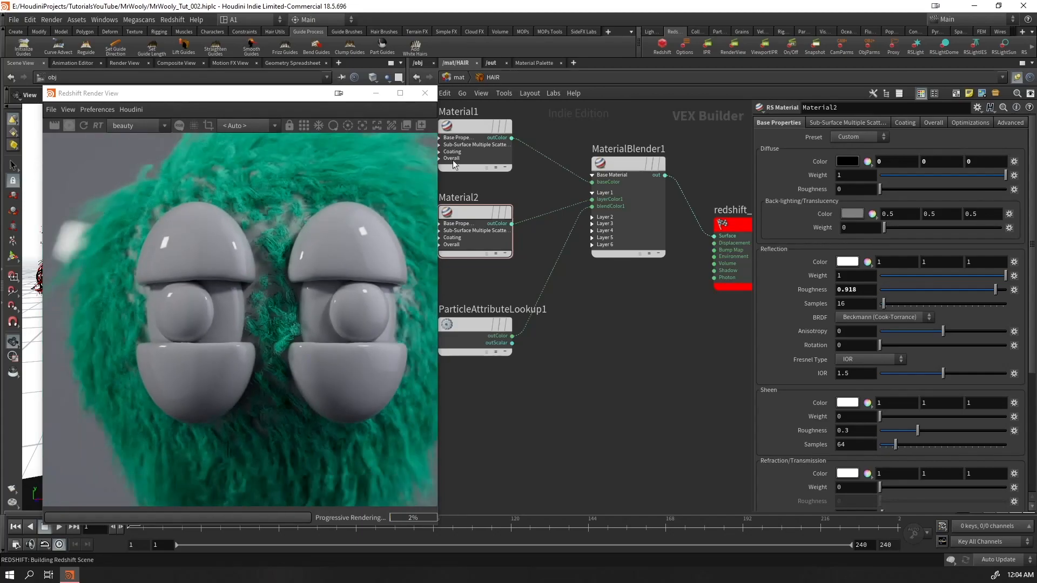
# Set the input mask of the mask_whitehairs node inside WOOLY_hairgen to 5
pyautogui.click(424, 64)
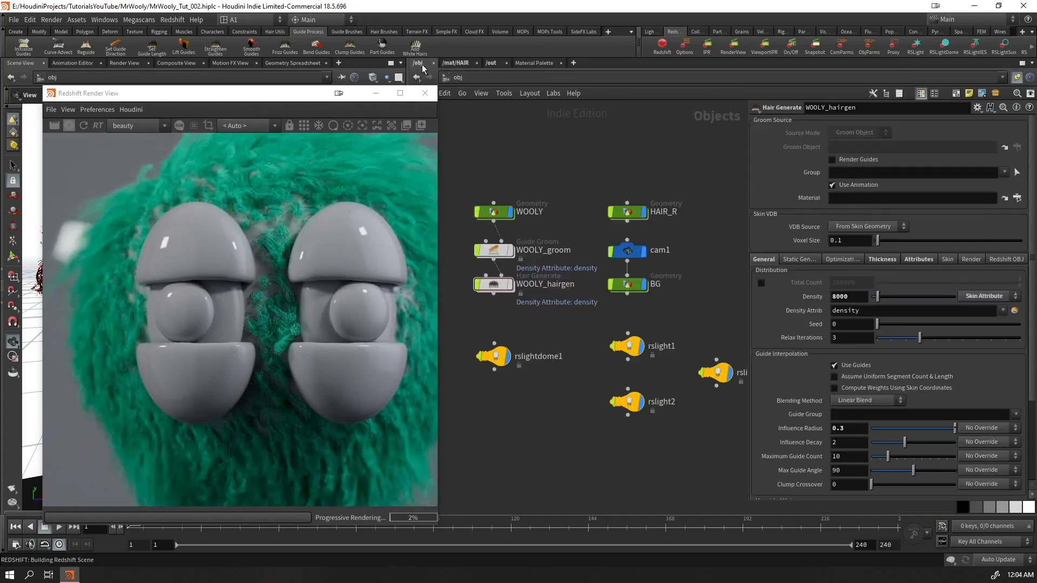
pyautogui.doubleClick(493, 284)
pyautogui.moveTo(283, 96); pyautogui.dragTo(283, 344)
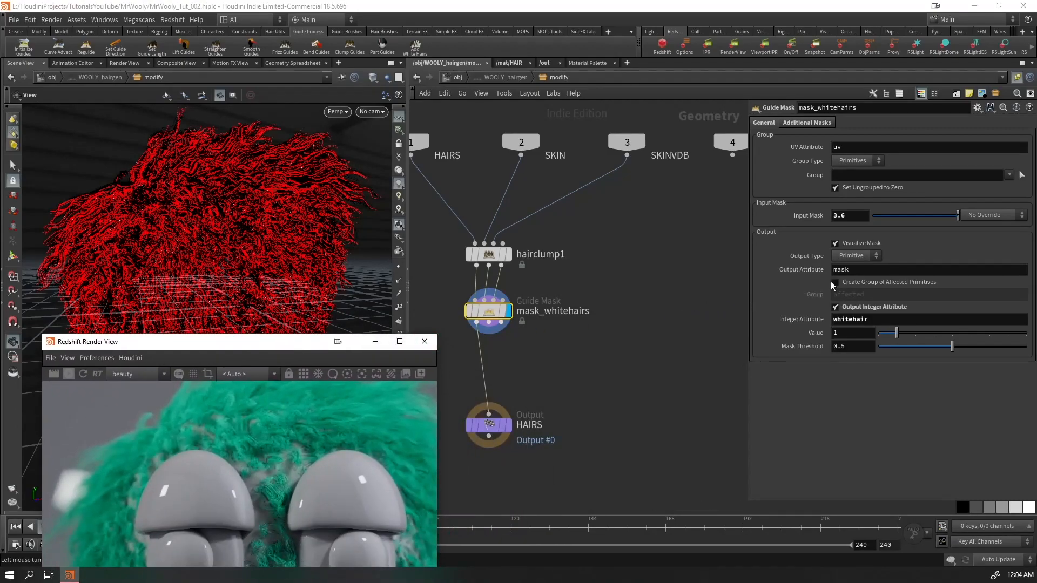
pyautogui.moveTo(849, 212); pyautogui.dragTo(897, 212, button='middle')
pyautogui.write('5')
pyautogui.press('Return')
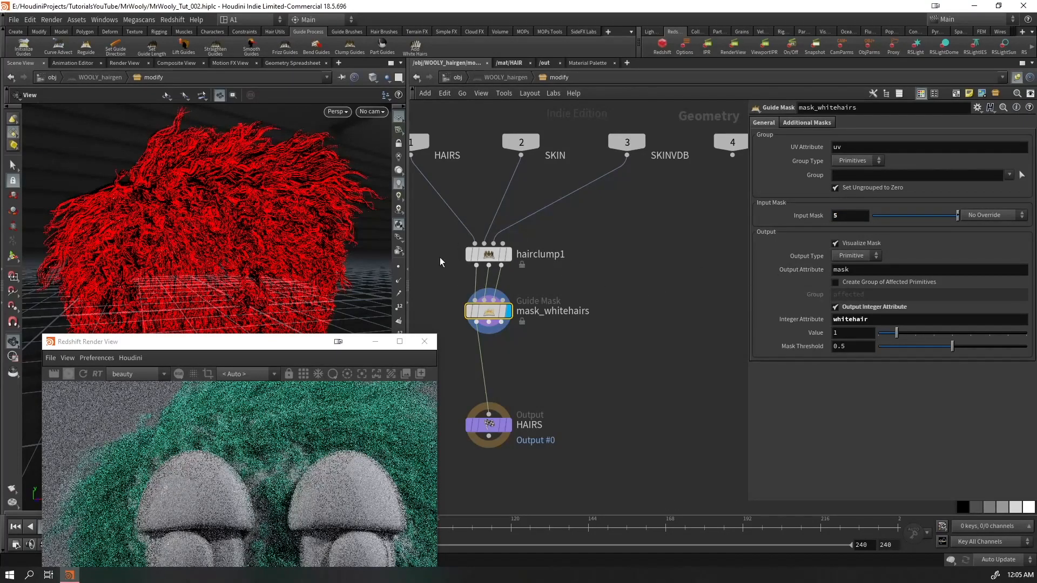
# Add mask to the original name of attribpromote1 in HAIR_R so it promotes both whitehair and mask
pyautogui.click(458, 78)
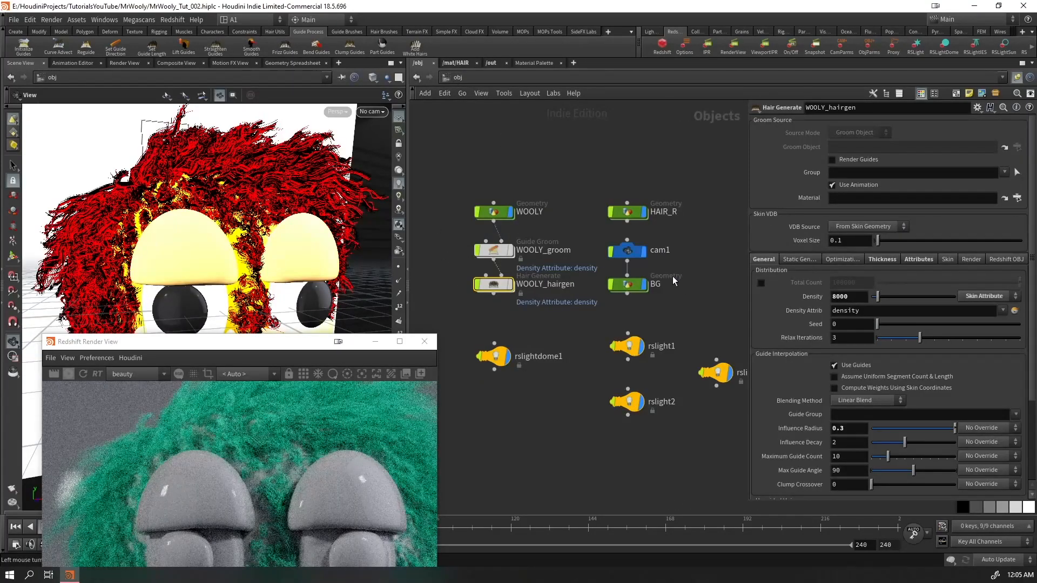
pyautogui.click(634, 212)
pyautogui.press('Return')
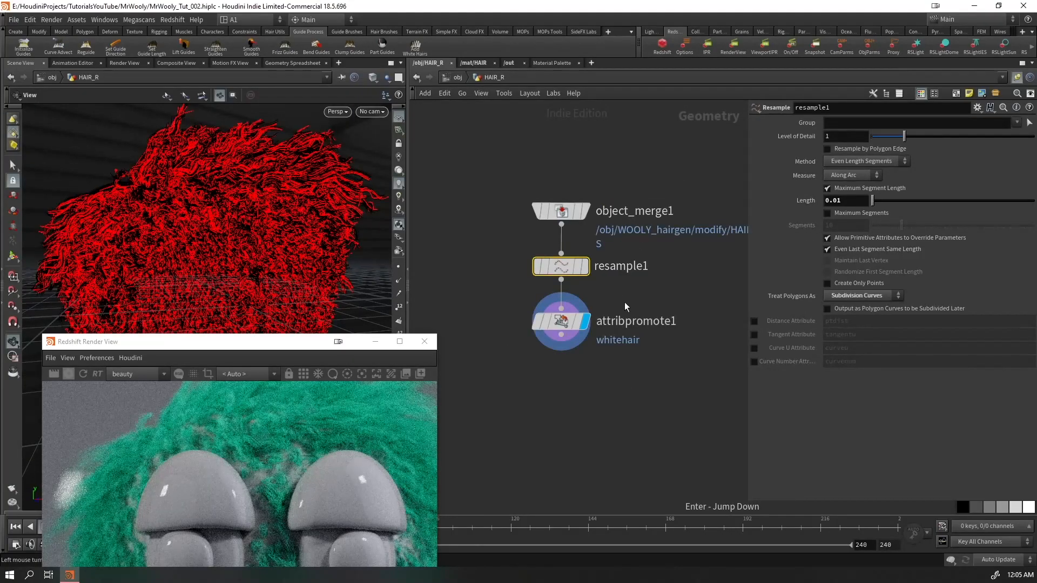
pyautogui.click(561, 321)
pyautogui.write('sk')
pyautogui.press('Return')
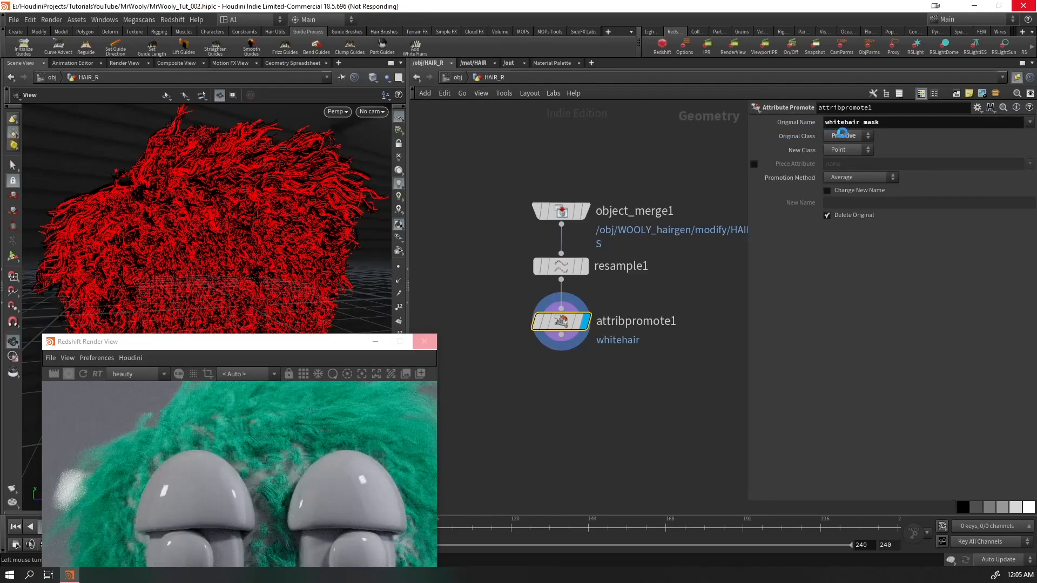
# Duplicate the whitehair attribute lookup in the HAIR material network and set the copy's attribute name to mask
pyautogui.moveTo(282, 345); pyautogui.dragTo(280, 171)
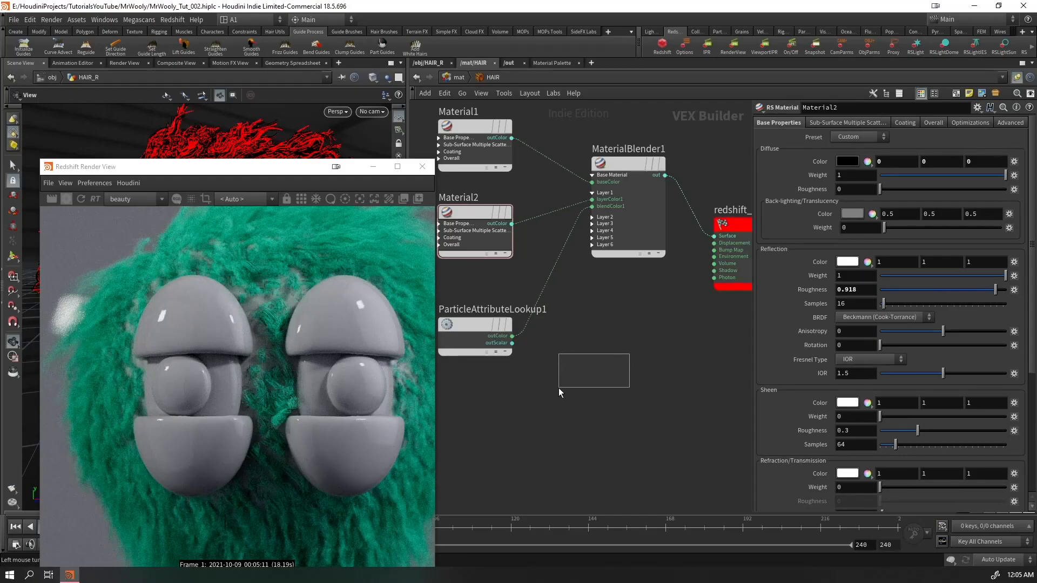
pyautogui.click(468, 329)
pyautogui.moveTo(468, 329); pyautogui.dragTo(474, 442)
pyautogui.click(479, 417)
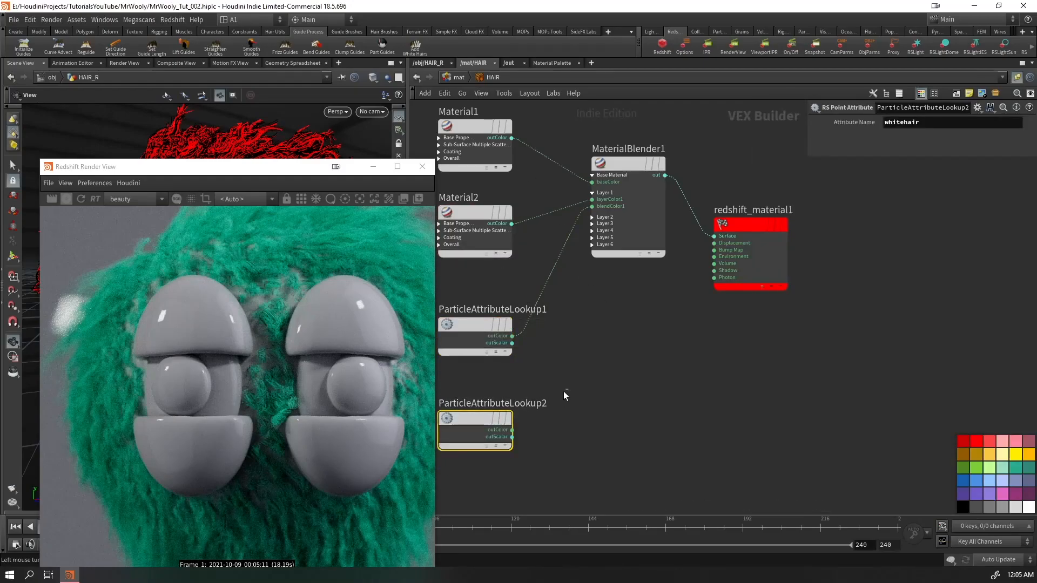
pyautogui.write('mask')
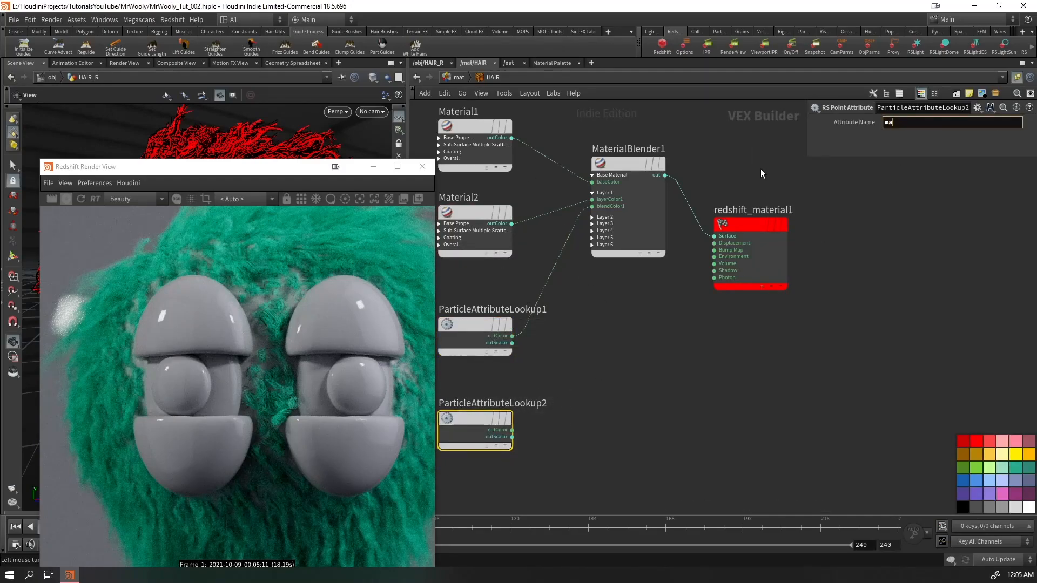
pyautogui.click(745, 351)
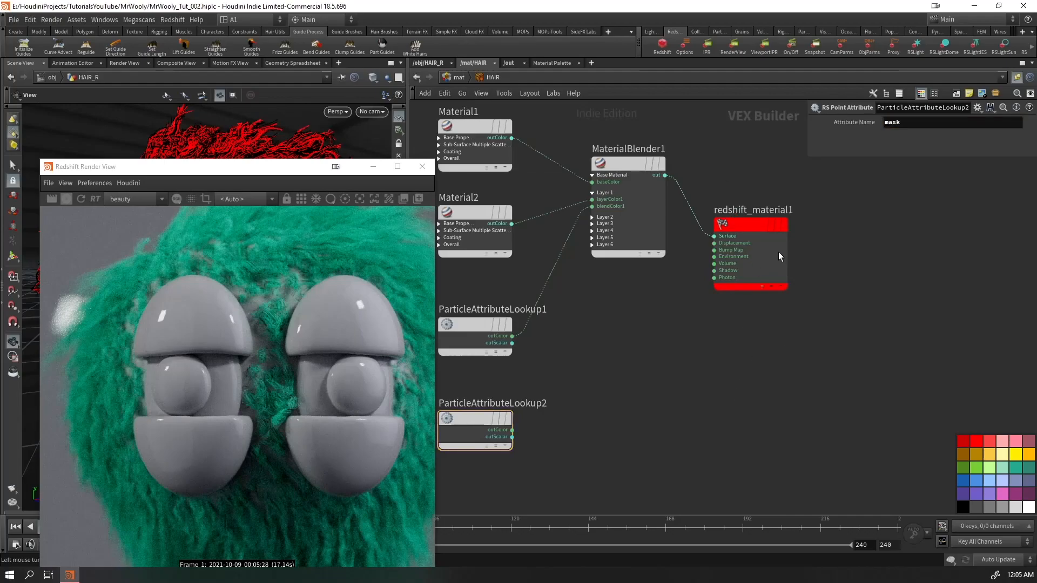
# Wire the mask lookup's outColor into redshift_material1's Surface input, restart the interactive render and examine the mask on the hair
pyautogui.moveTo(773, 253); pyautogui.dragTo(797, 335)
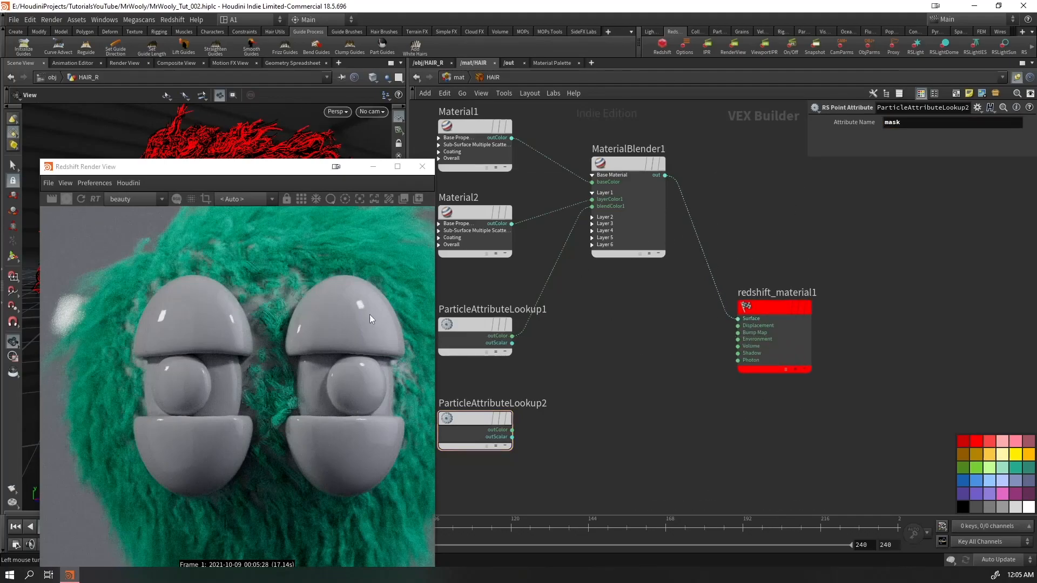
pyautogui.click(513, 430)
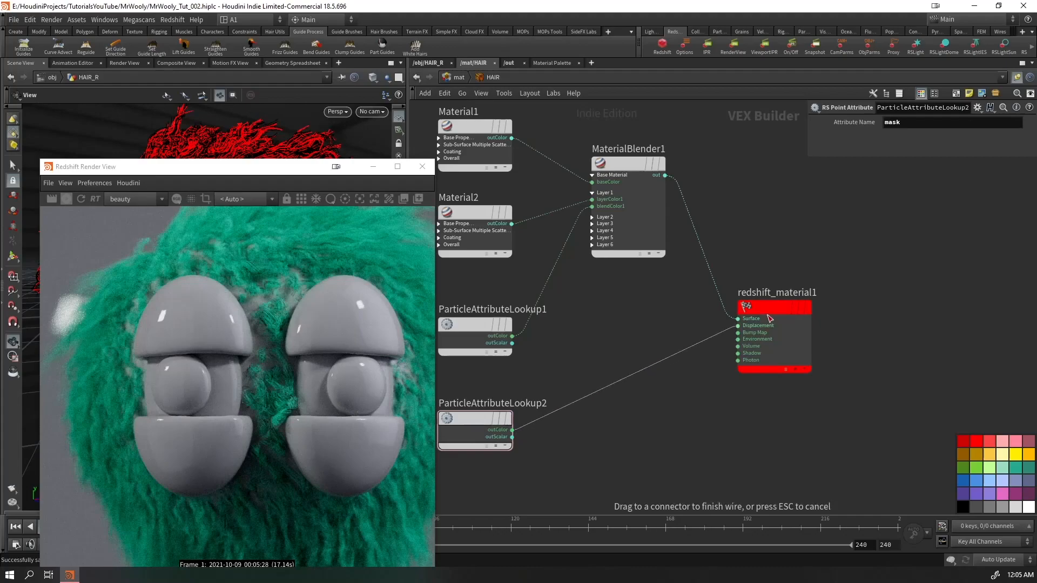
pyautogui.click(779, 268)
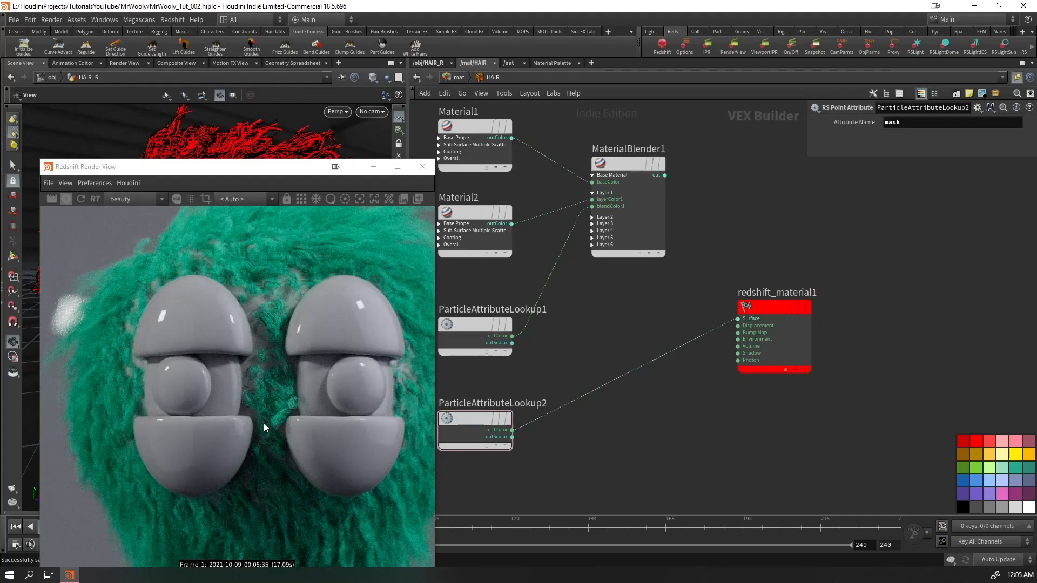
pyautogui.scroll(-2, 264, 424)
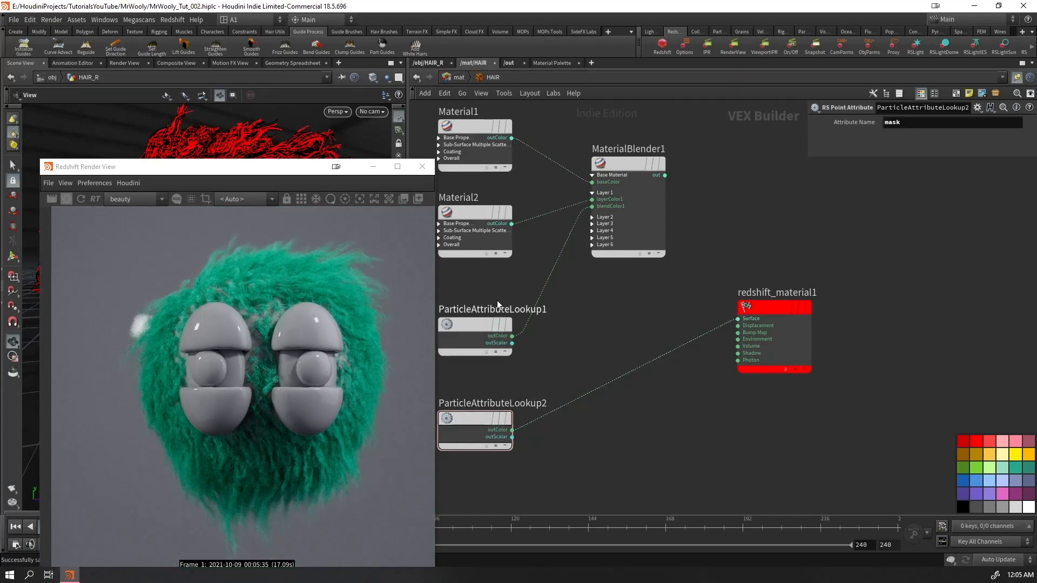
pyautogui.click(81, 200)
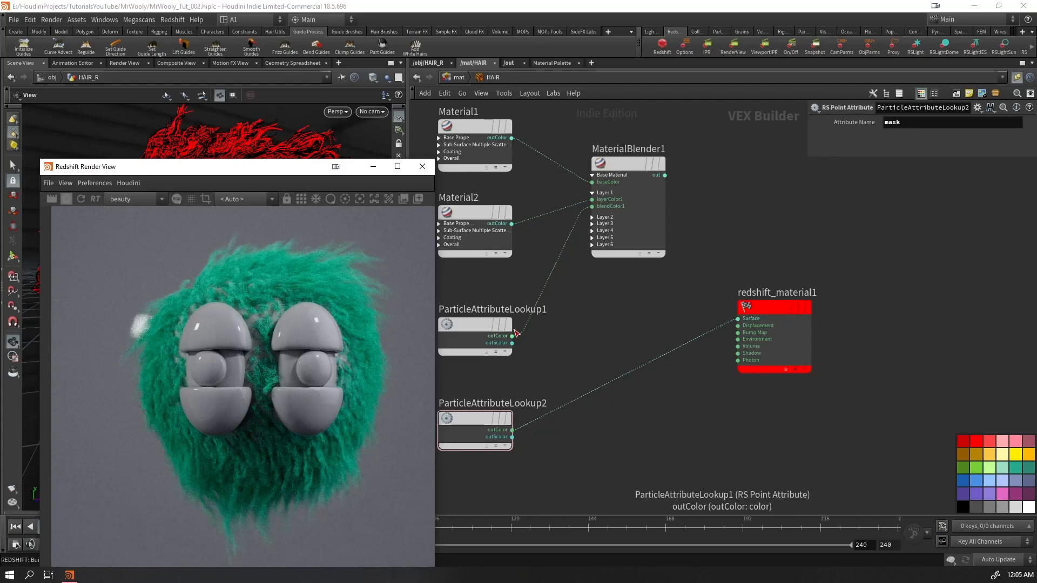
pyautogui.scroll(-3, 297, 280)
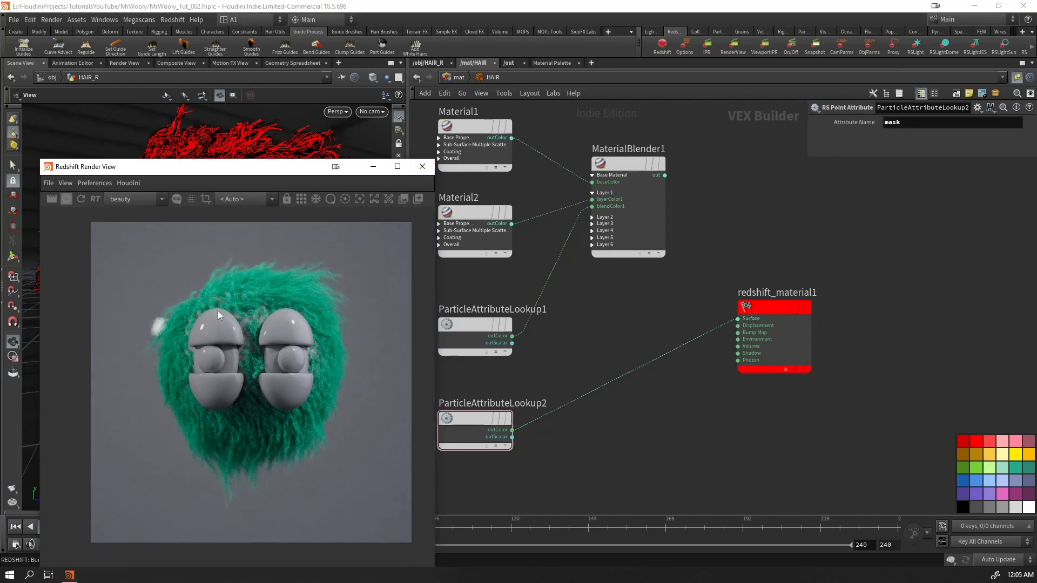
pyautogui.scroll(6, 294, 274)
pyautogui.scroll(5, 252, 308)
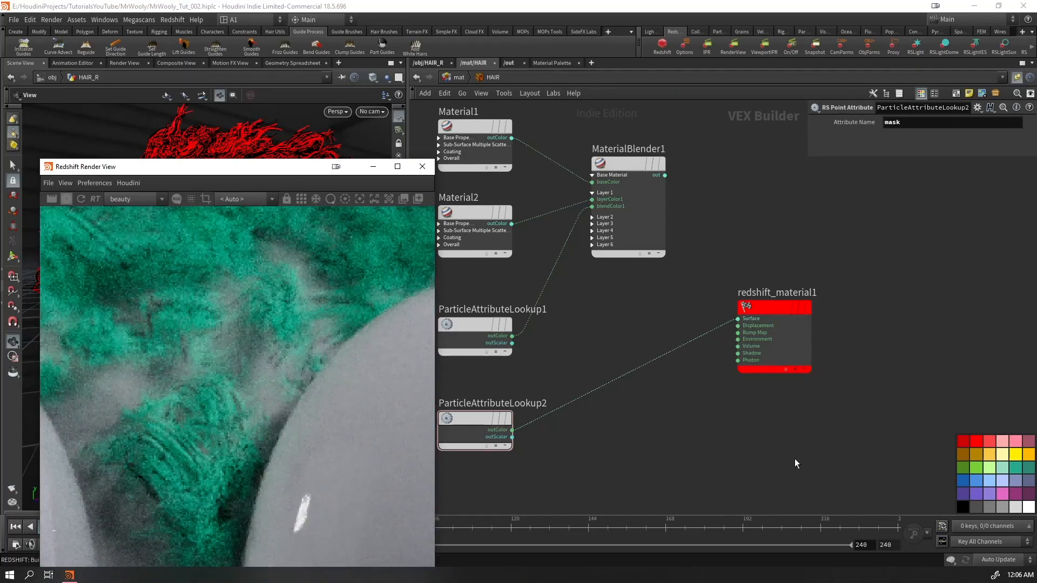
pyautogui.moveTo(781, 353); pyautogui.dragTo(778, 408)
pyautogui.scroll(-6, 290, 413)
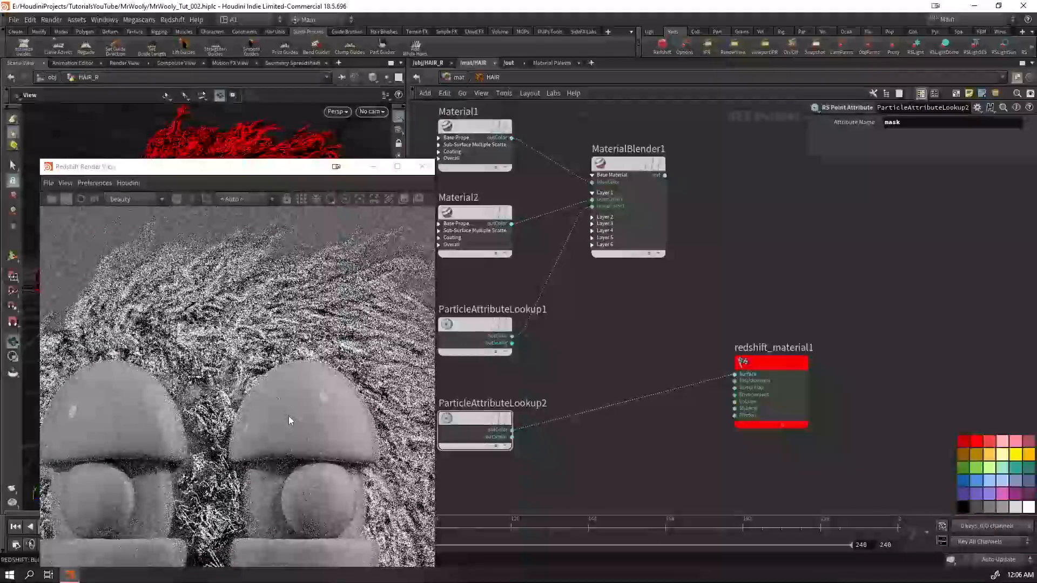
pyautogui.scroll(3, 229, 478)
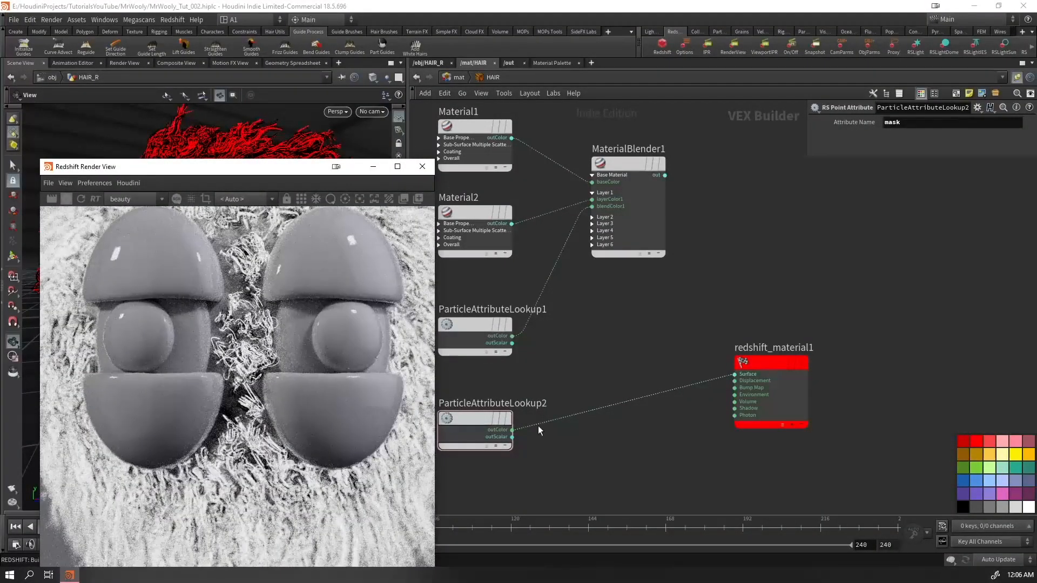
# Replace MaterialBlender1's blendColor1 input with the outColor of the mask attribute lookup
pyautogui.click(592, 207)
pyautogui.click(512, 430)
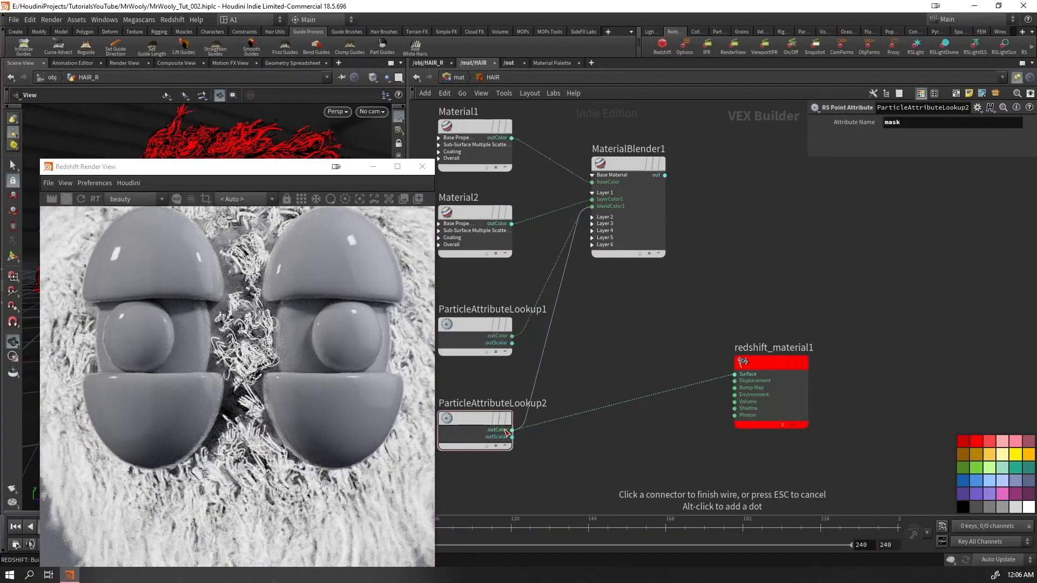
pyautogui.click(664, 175)
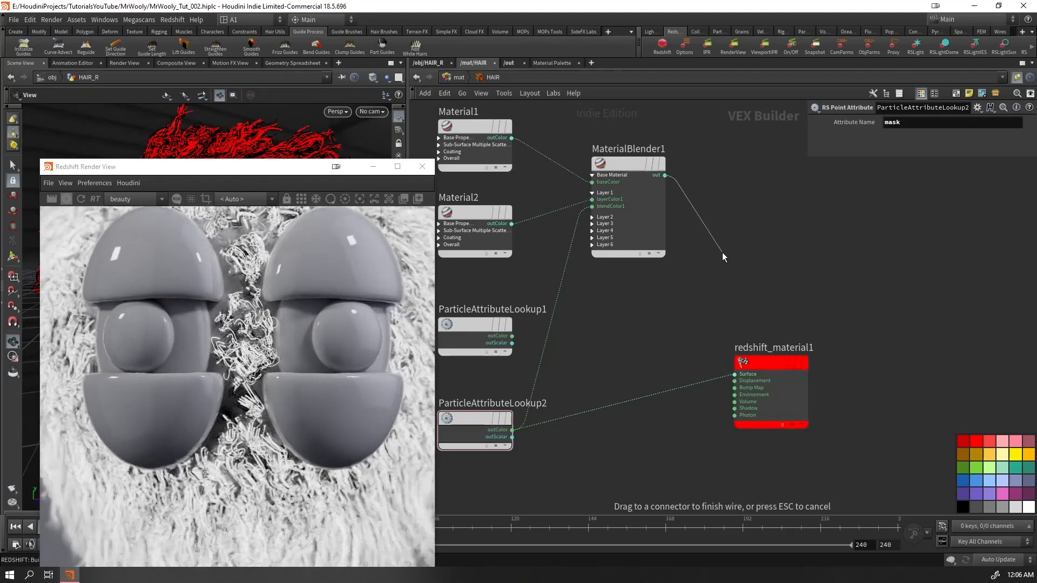
# Preview the whitehair lookup's outColor on redshift_material1's Surface input, refresh the render and examine the hair around the eyes
pyautogui.click(513, 336)
pyautogui.click(737, 371)
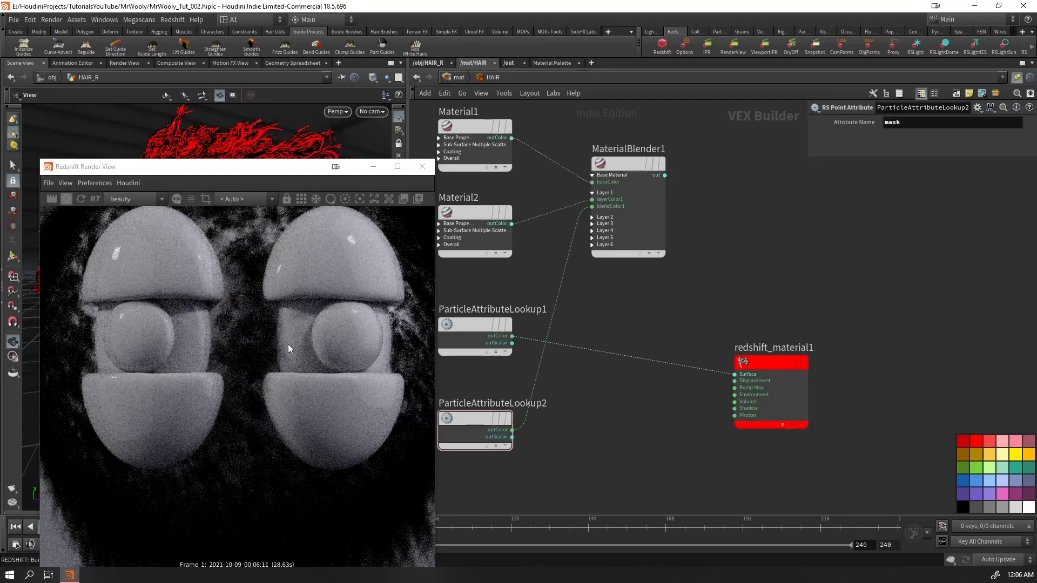
pyautogui.scroll(5, 302, 329)
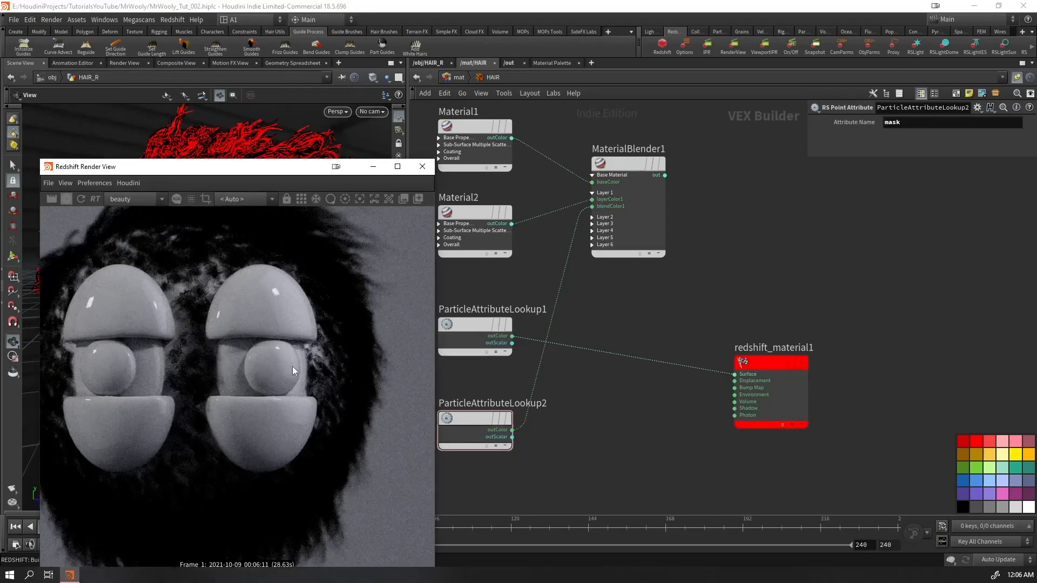
pyautogui.scroll(2, 328, 352)
pyautogui.scroll(-1, 328, 352)
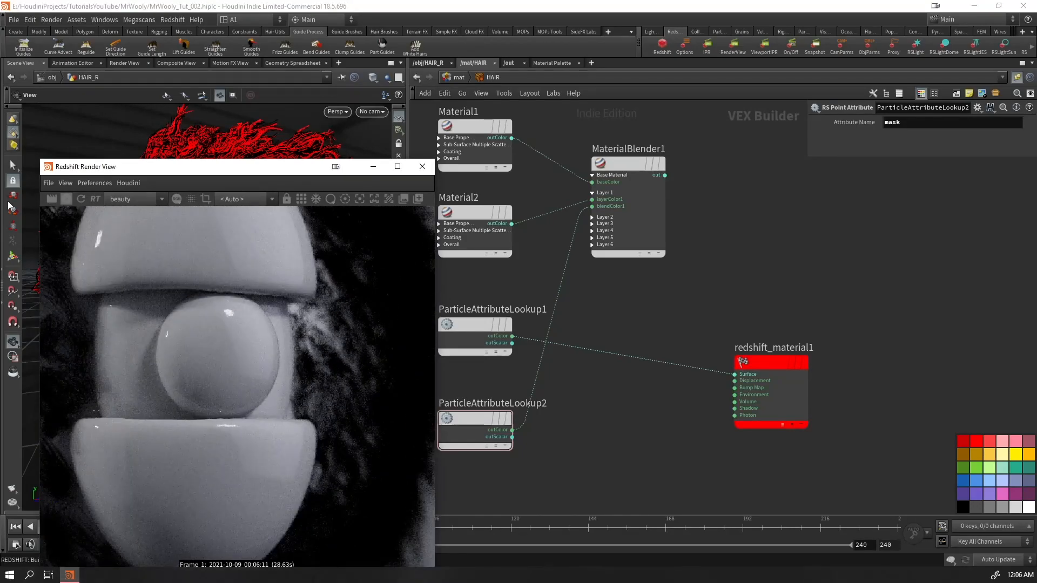
pyautogui.click(81, 199)
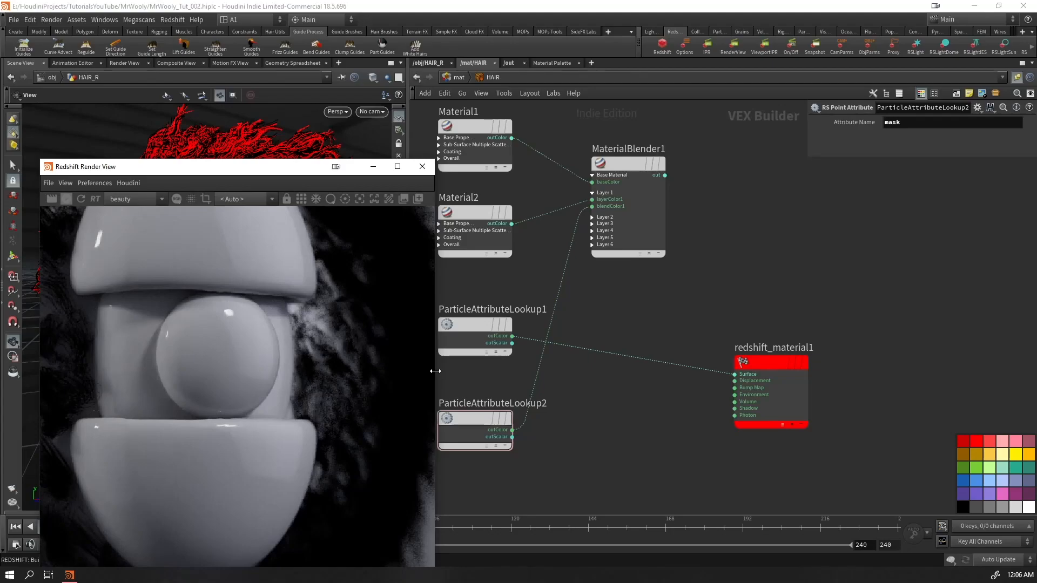
pyautogui.scroll(-6, 348, 310)
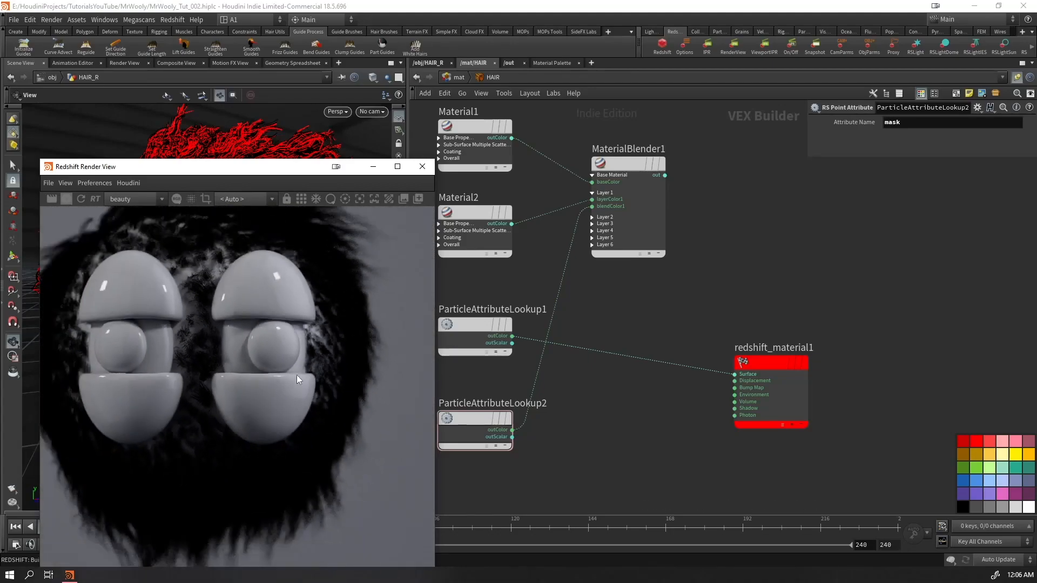
pyautogui.moveTo(222, 361); pyautogui.dragTo(248, 346, button='middle')
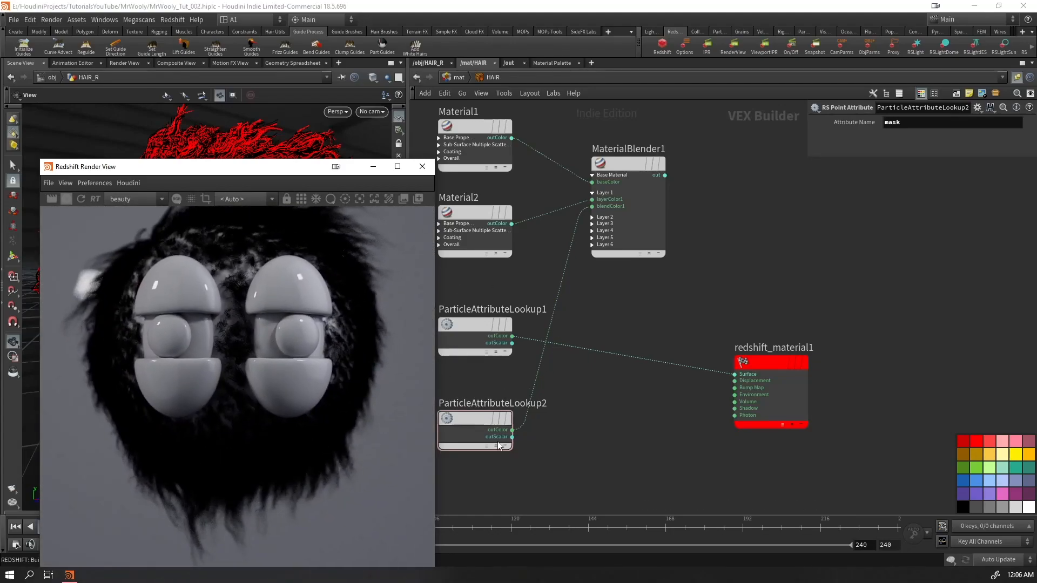
# Reconnect MaterialBlender1's output to redshift_material1's Surface input, align that node beside the blender and bring the whole render view back on screen
pyautogui.click(664, 176)
pyautogui.click(733, 373)
pyautogui.moveTo(753, 369); pyautogui.dragTo(749, 246)
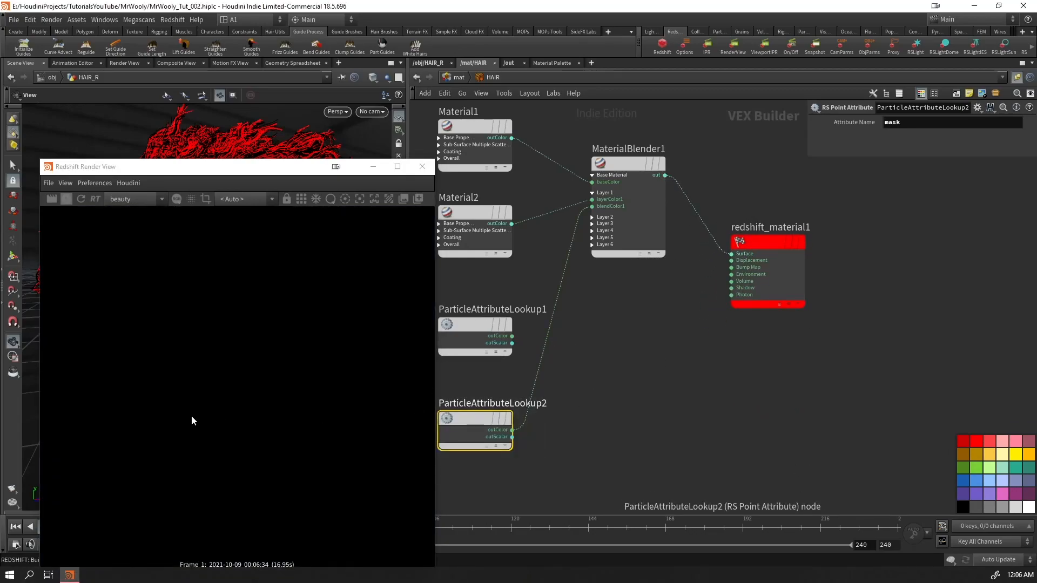
pyautogui.moveTo(274, 167); pyautogui.dragTo(277, 84)
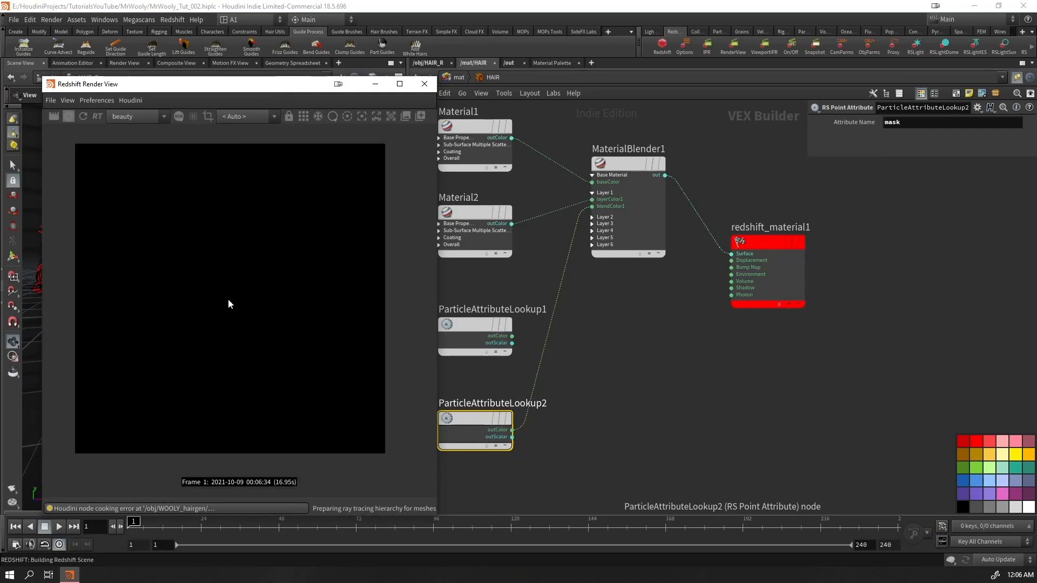
pyautogui.scroll(1, 245, 309)
pyautogui.click(478, 418)
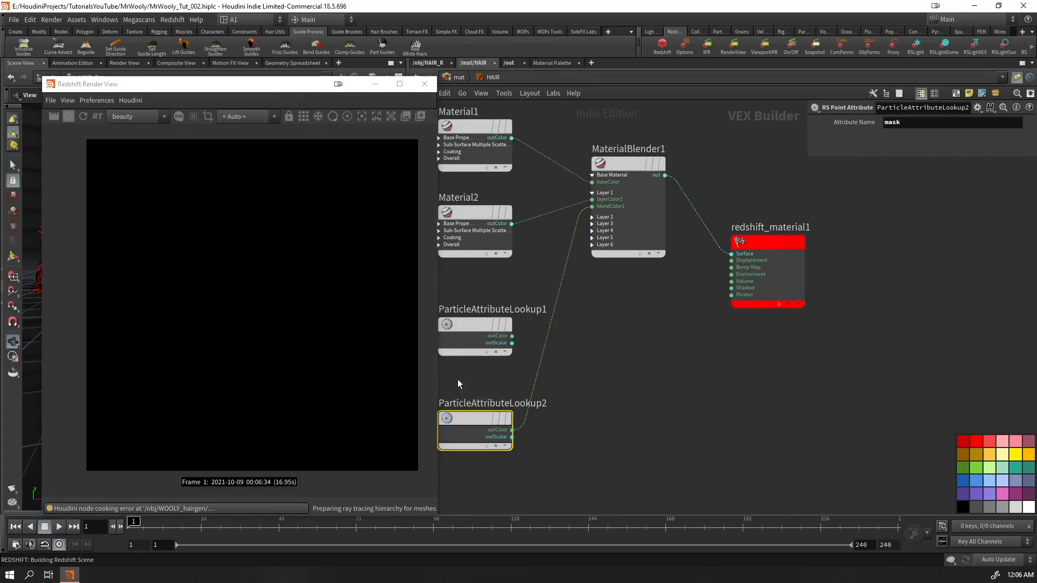
pyautogui.moveTo(768, 227); pyautogui.dragTo(749, 149)
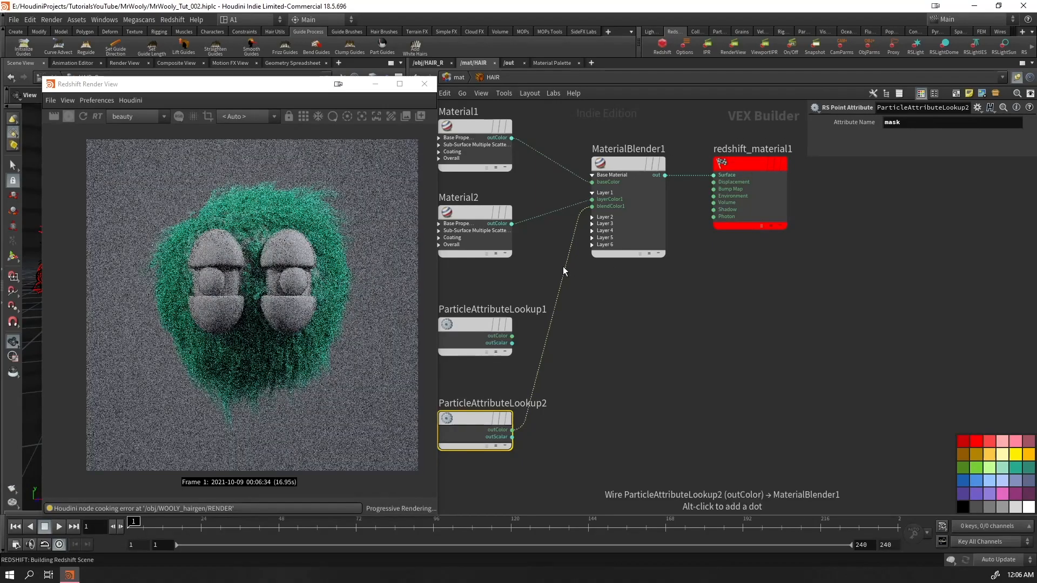
# Examine the blended hair colour in the render between the eyes and on the fur below them
pyautogui.scroll(6, 253, 237)
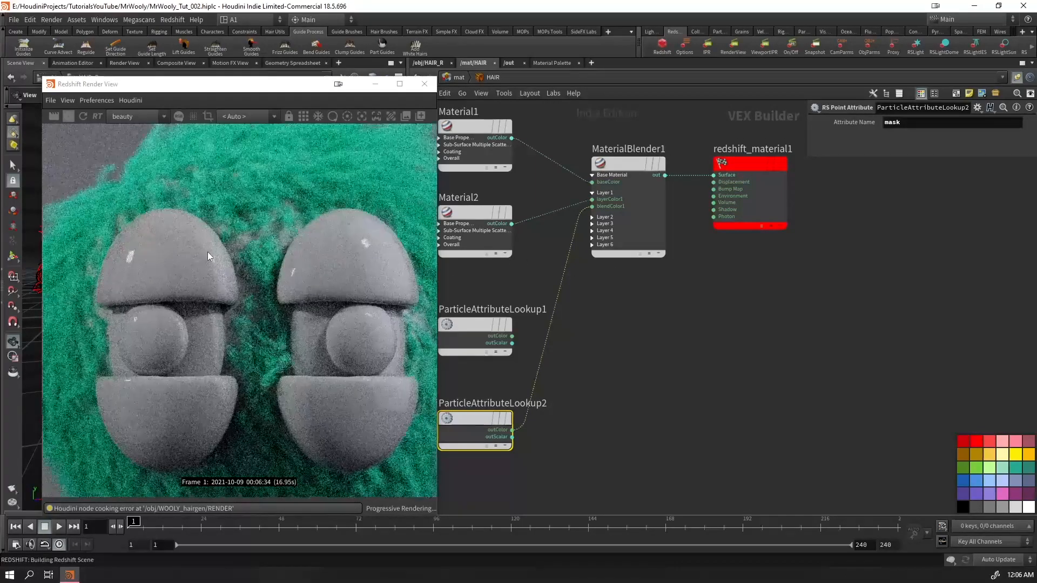
pyautogui.scroll(4, 265, 340)
pyautogui.scroll(-4, 264, 324)
pyautogui.scroll(4, 251, 170)
pyautogui.scroll(-6, 265, 270)
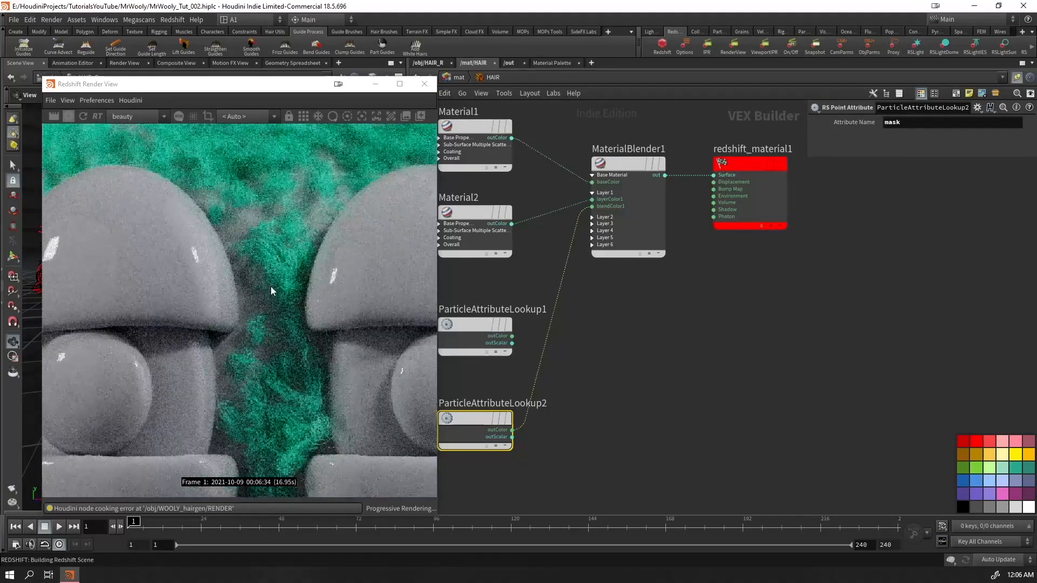
pyautogui.scroll(-4, 260, 361)
pyautogui.scroll(7, 244, 377)
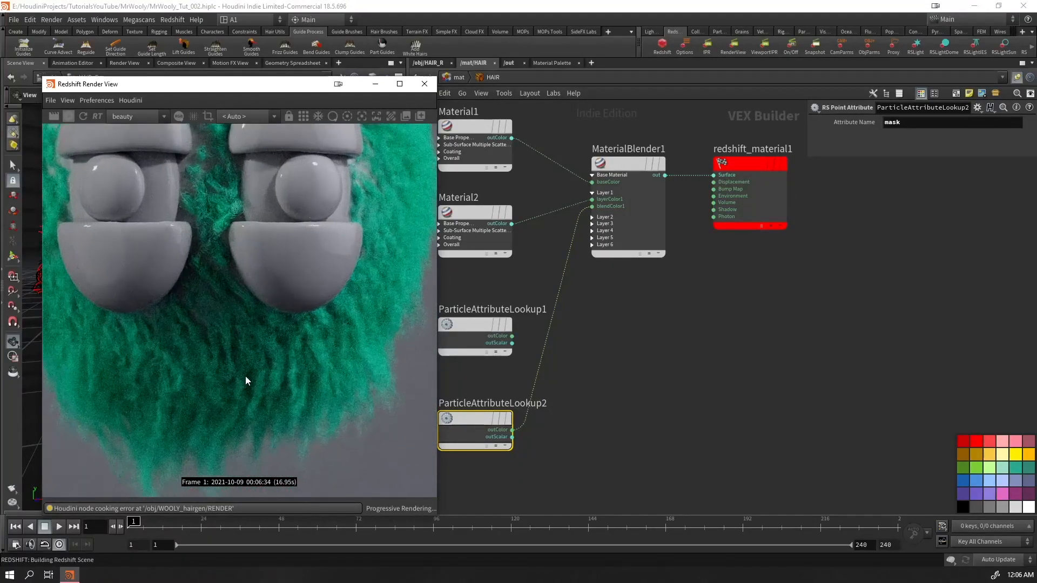
pyautogui.scroll(4, 253, 363)
pyautogui.scroll(-2, 255, 357)
pyautogui.scroll(-5, 281, 324)
pyautogui.scroll(5, 283, 302)
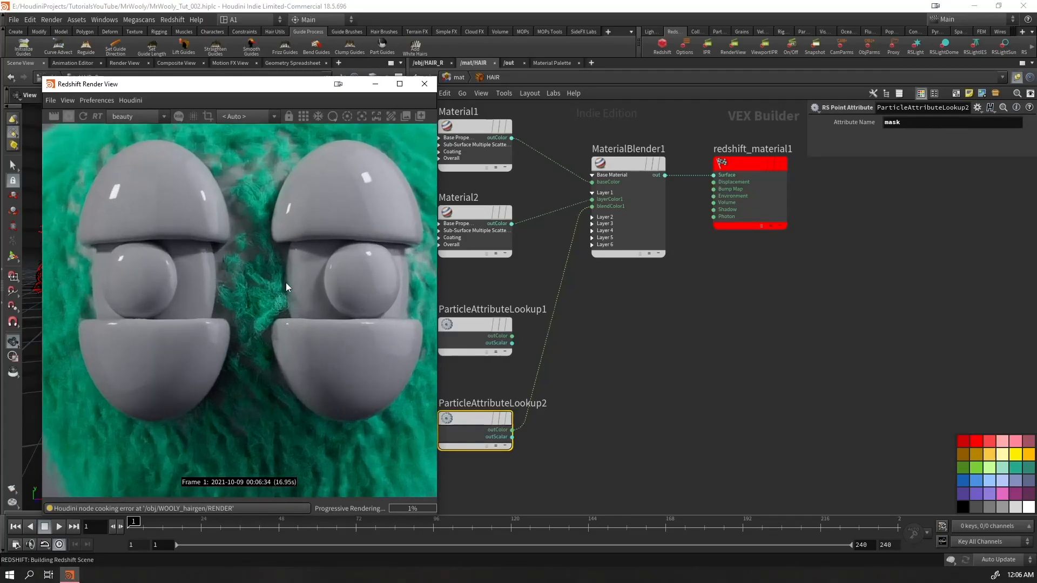
# Limit the render to a tall region between the eyes, refresh it and examine the hair up close
pyautogui.scroll(3, 238, 309)
pyautogui.scroll(-4, 244, 319)
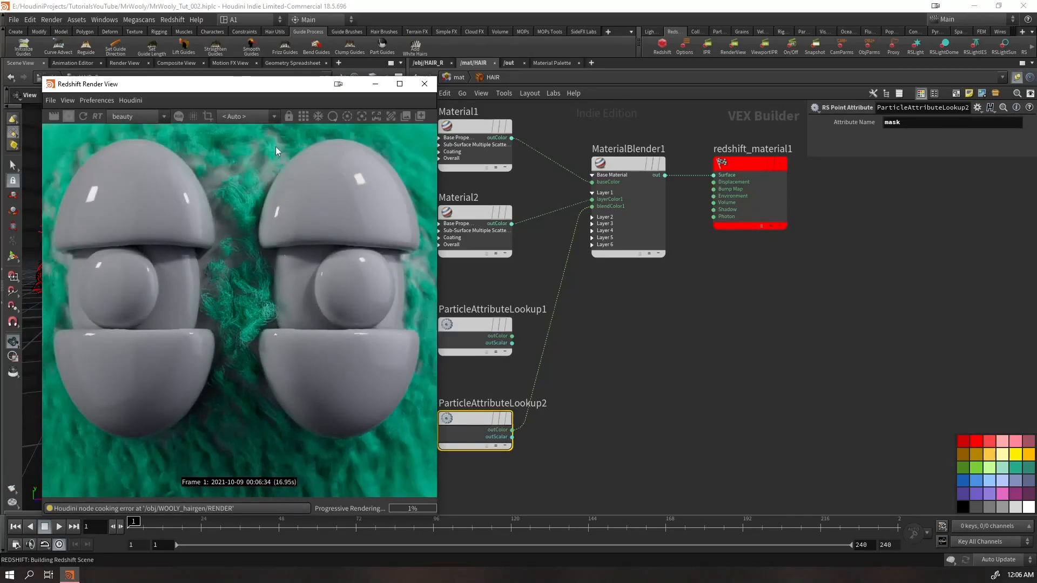
pyautogui.keyDown('ctrl'); pyautogui.moveTo(302, 139); pyautogui.dragTo(171, 462); pyautogui.keyUp('ctrl')
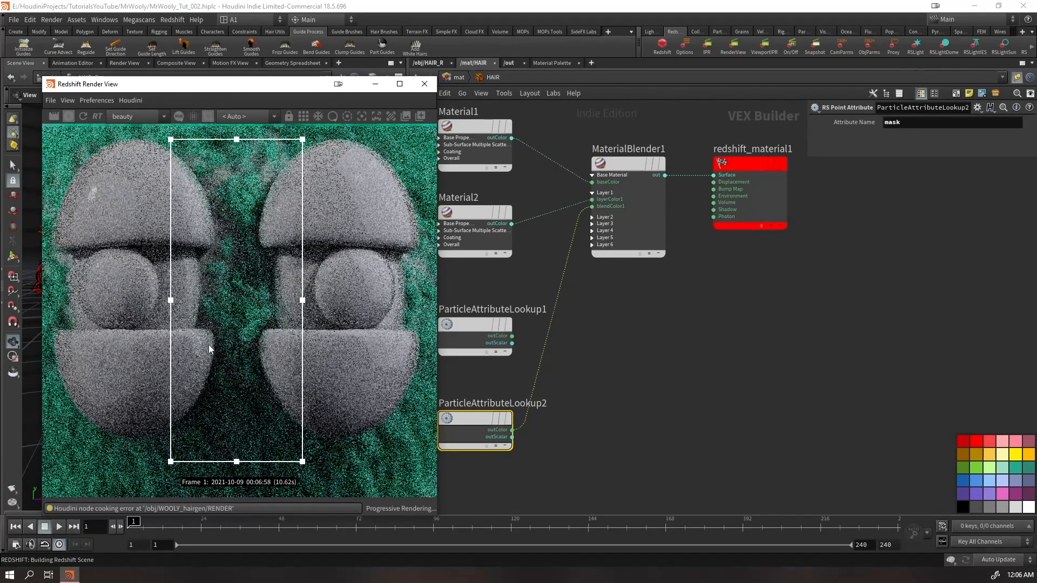
pyautogui.scroll(6, 211, 335)
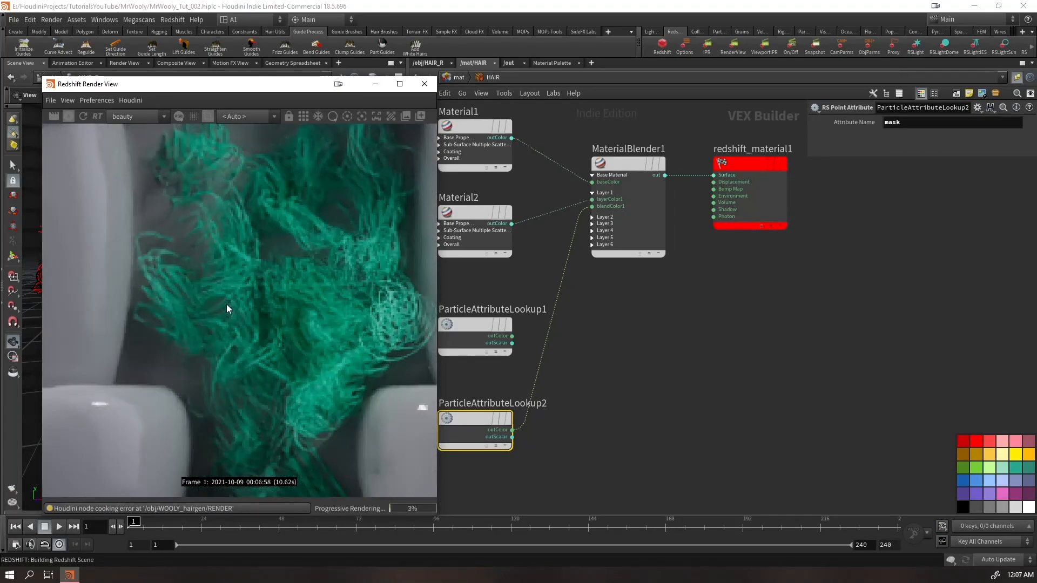
pyautogui.scroll(-4, 227, 305)
pyautogui.scroll(4, 259, 333)
pyautogui.moveTo(529, 475); pyautogui.dragTo(469, 398)
pyautogui.click(79, 115)
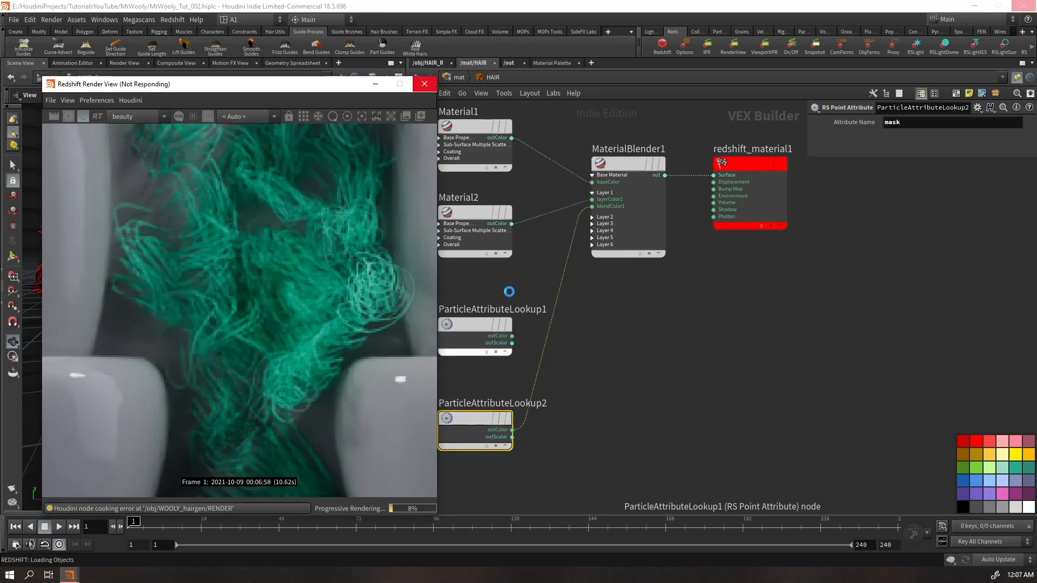
# Replace MaterialBlender1's blendColor1 input with the outColor of ParticleAttributeLookup1
pyautogui.click(494, 308)
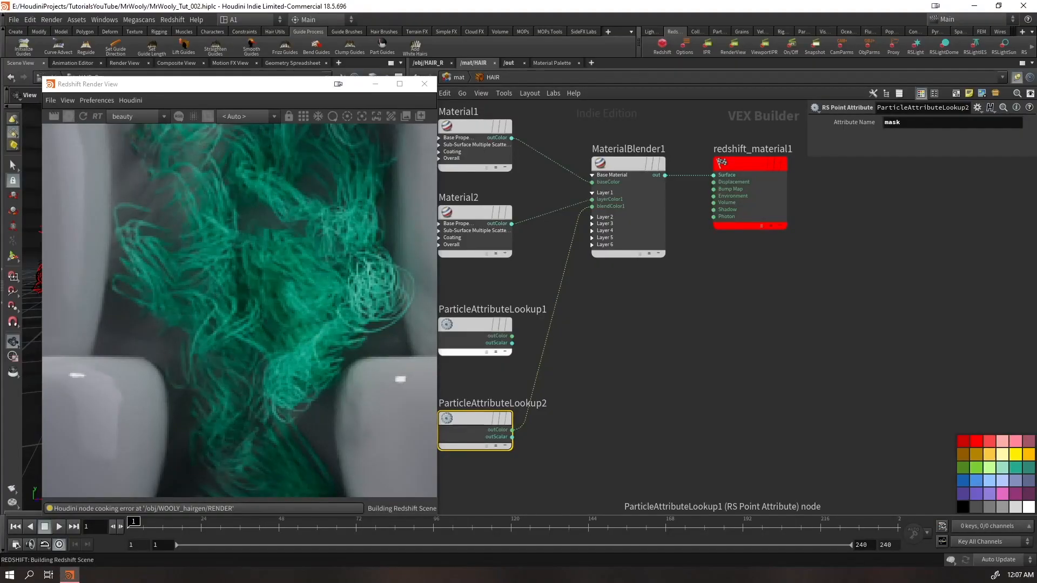
pyautogui.scroll(-2, 349, 336)
pyautogui.moveTo(357, 381); pyautogui.dragTo(305, 367, button='middle')
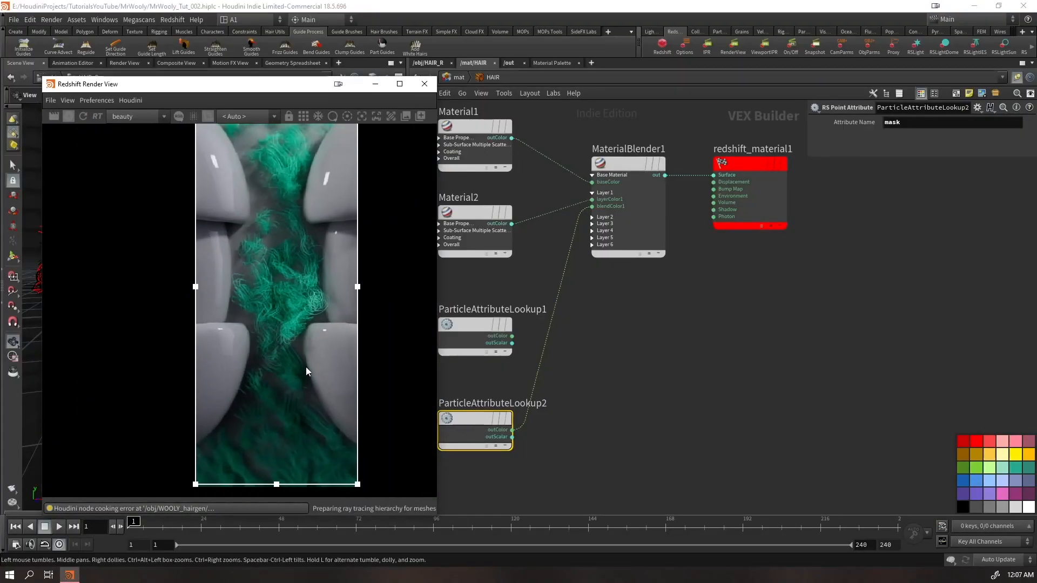
pyautogui.scroll(2, 319, 301)
pyautogui.scroll(2, 293, 281)
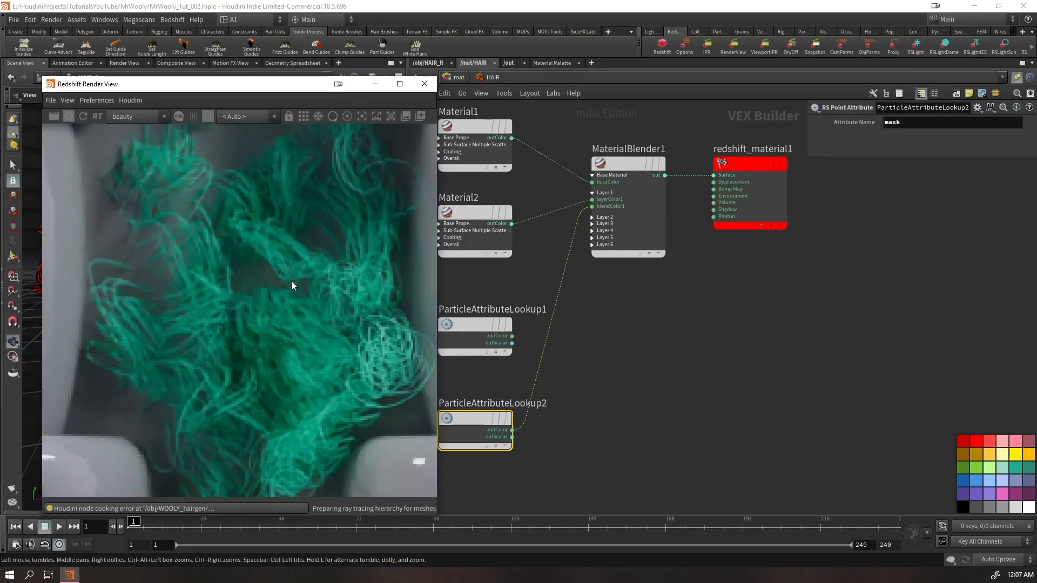
pyautogui.moveTo(512, 336); pyautogui.dragTo(601, 207)
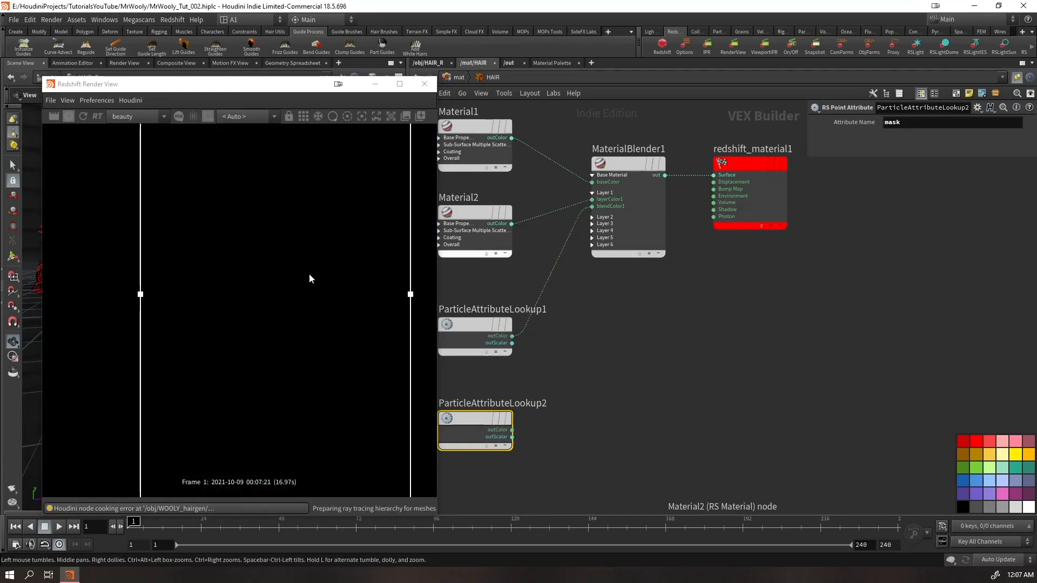
# Open WOOLY_hairgen's modify network to review the mask_whitehairs settings, examine the hair between the eyes and refresh the render
pyautogui.click(441, 65)
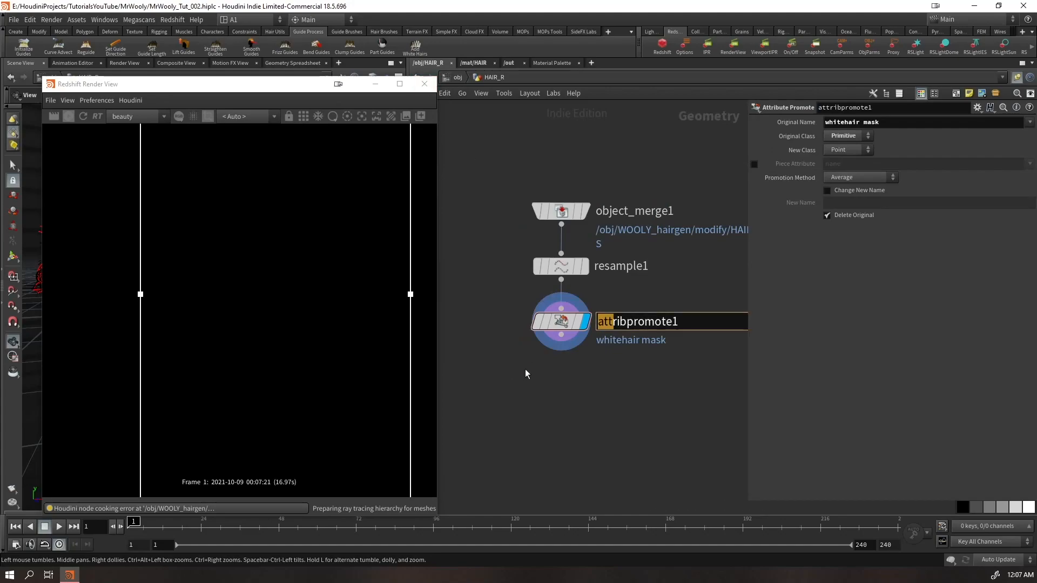
pyautogui.click(457, 78)
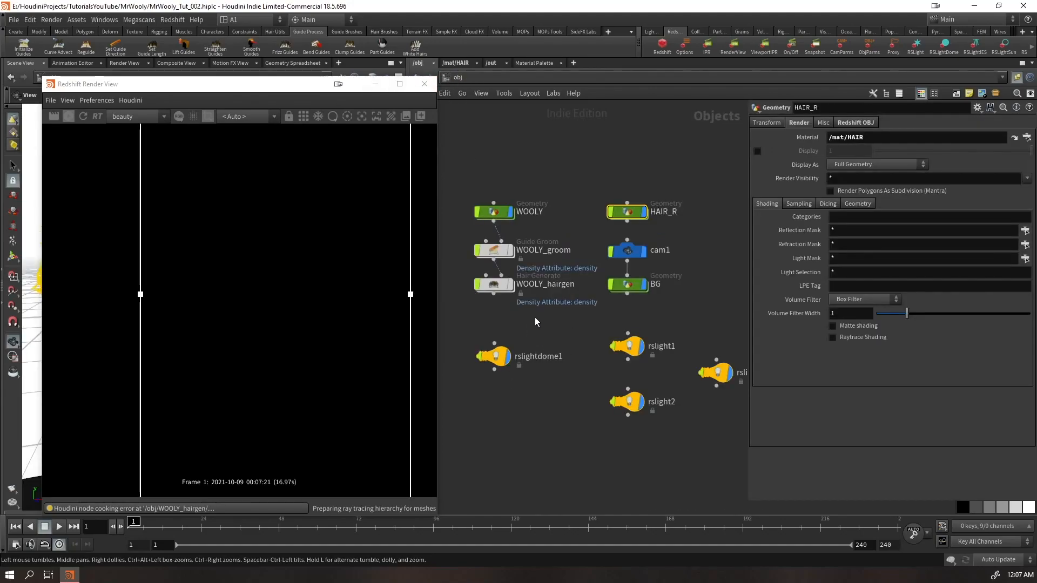
pyautogui.click(497, 278)
pyautogui.doubleClick(496, 273)
pyautogui.moveTo(563, 280); pyautogui.dragTo(458, 338)
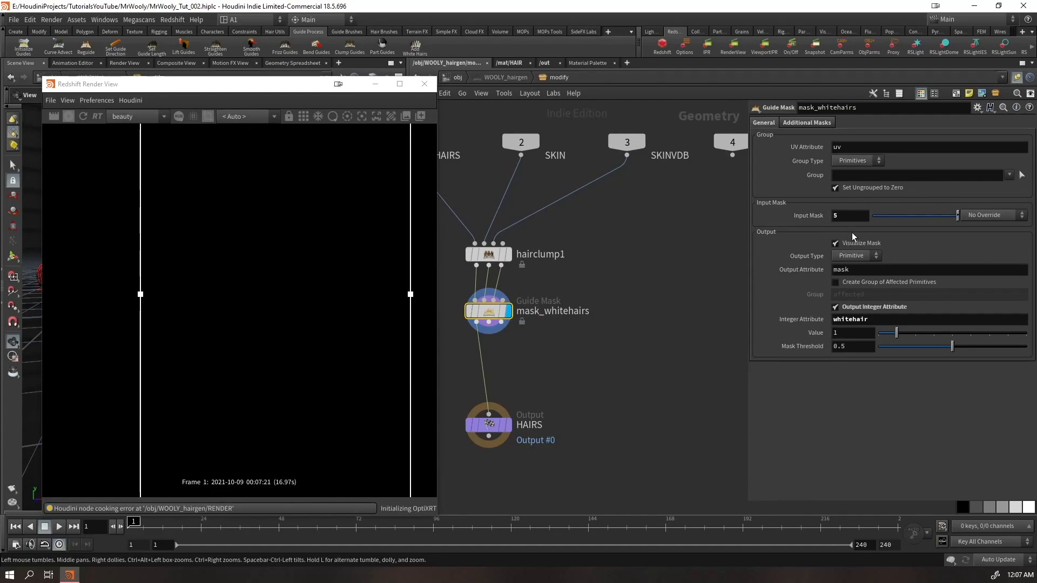
pyautogui.scroll(4, 260, 280)
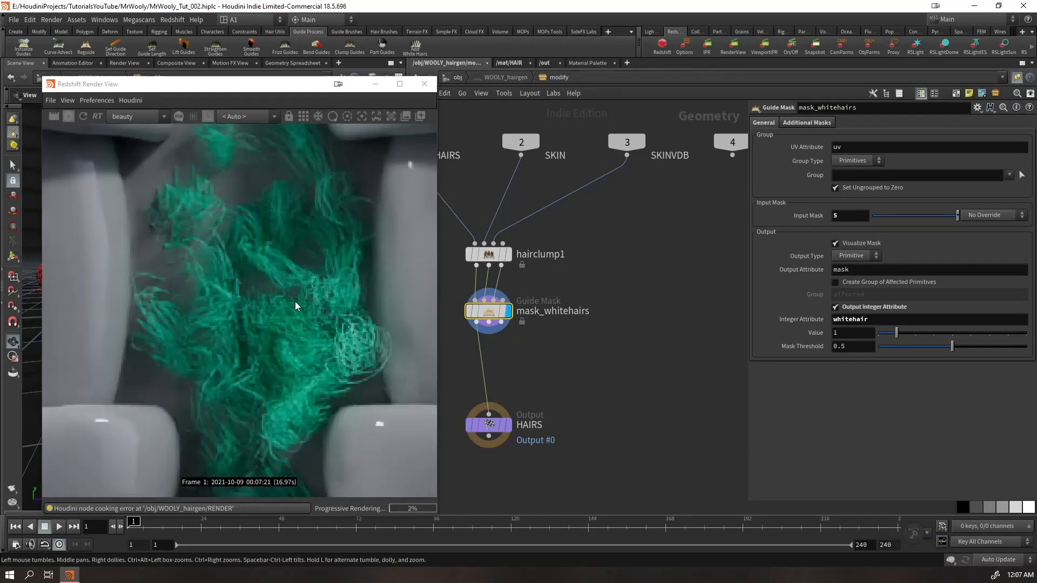
pyautogui.scroll(-6, 258, 349)
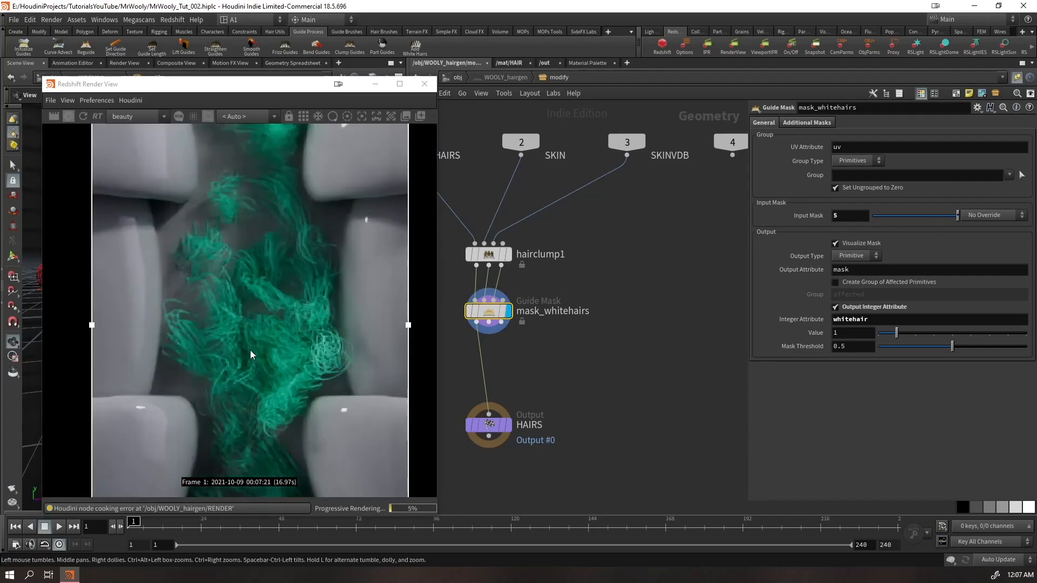
pyautogui.click(83, 117)
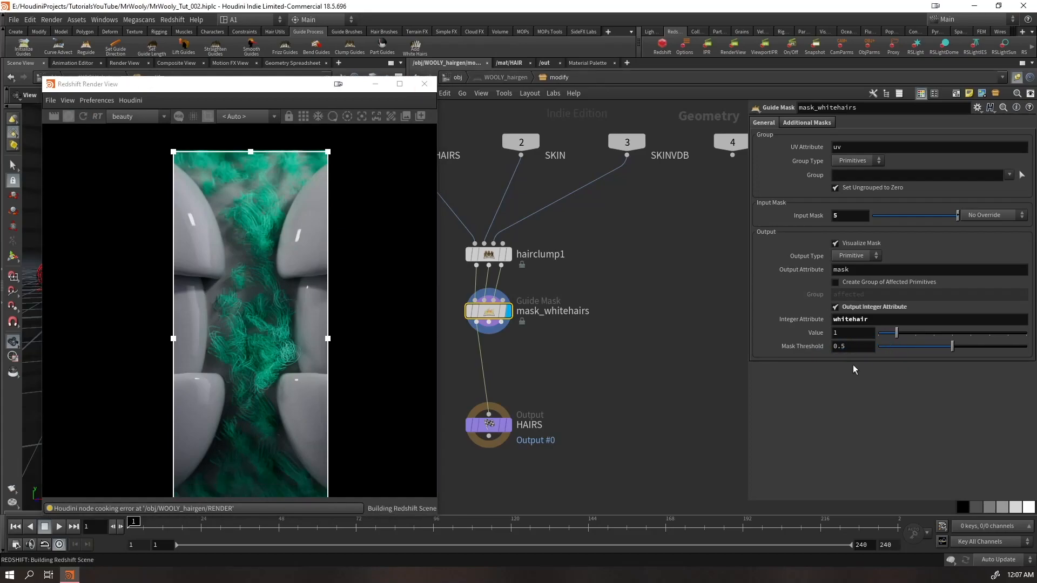
# Uncover the viewport, inspect the attributes of attribpromote1 in HAIR_R and visualize the whitehair point attribute on the hair
pyautogui.moveTo(287, 87); pyautogui.dragTo(282, 465)
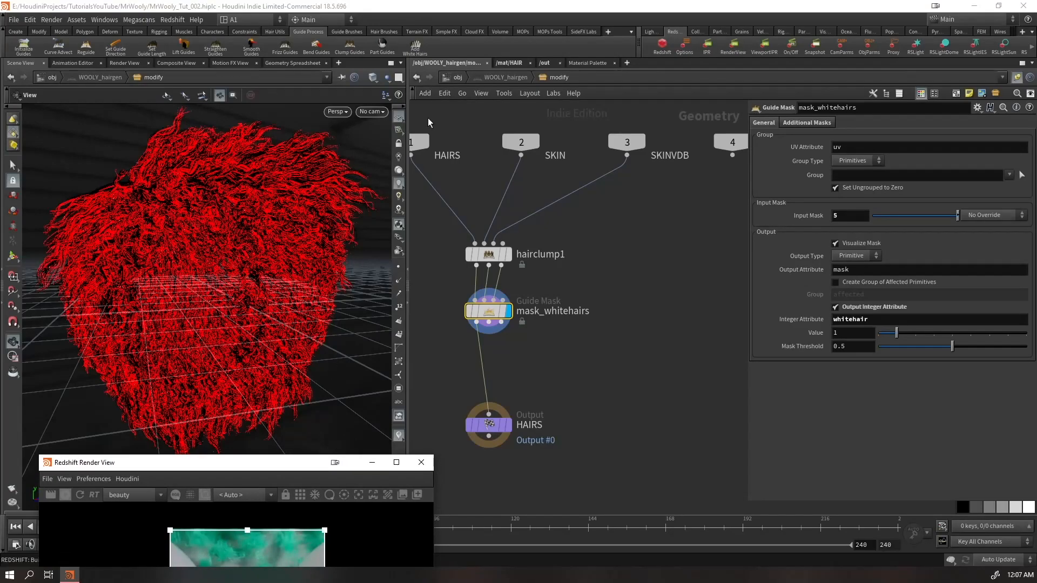
pyautogui.click(454, 76)
pyautogui.doubleClick(578, 216)
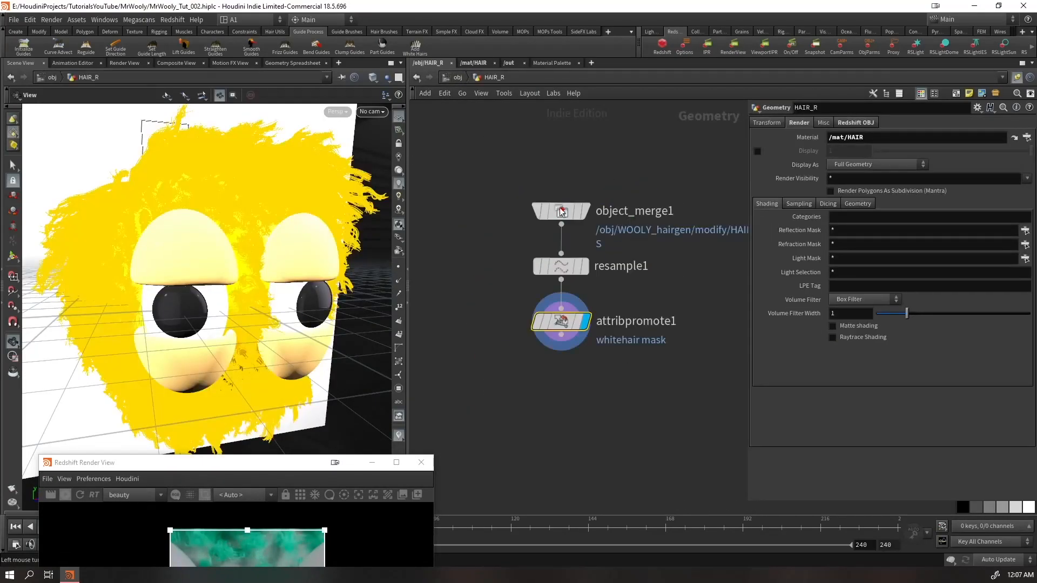
pyautogui.middleClick(566, 328)
pyautogui.click(774, 303)
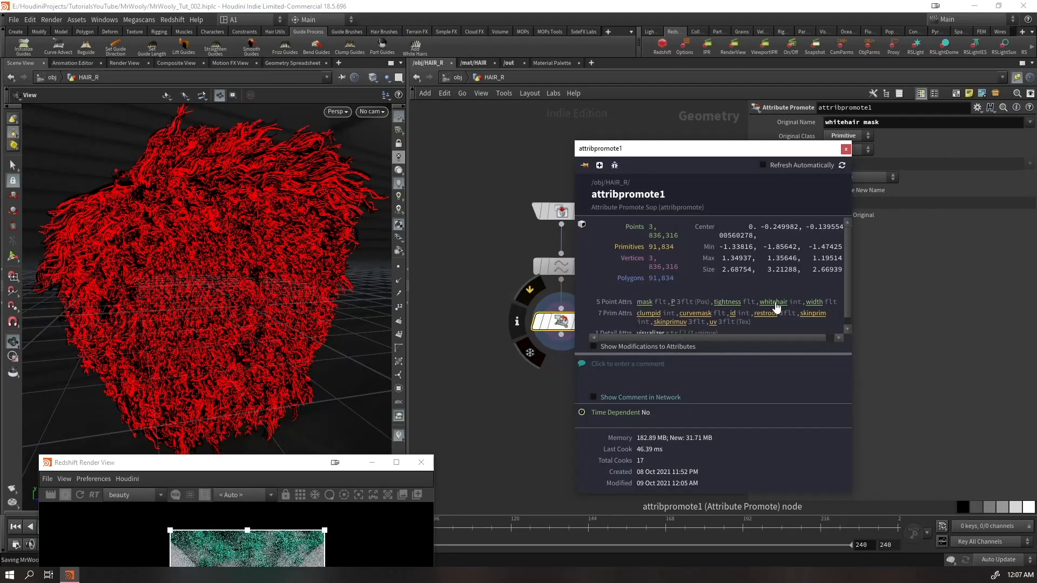
pyautogui.click(398, 436)
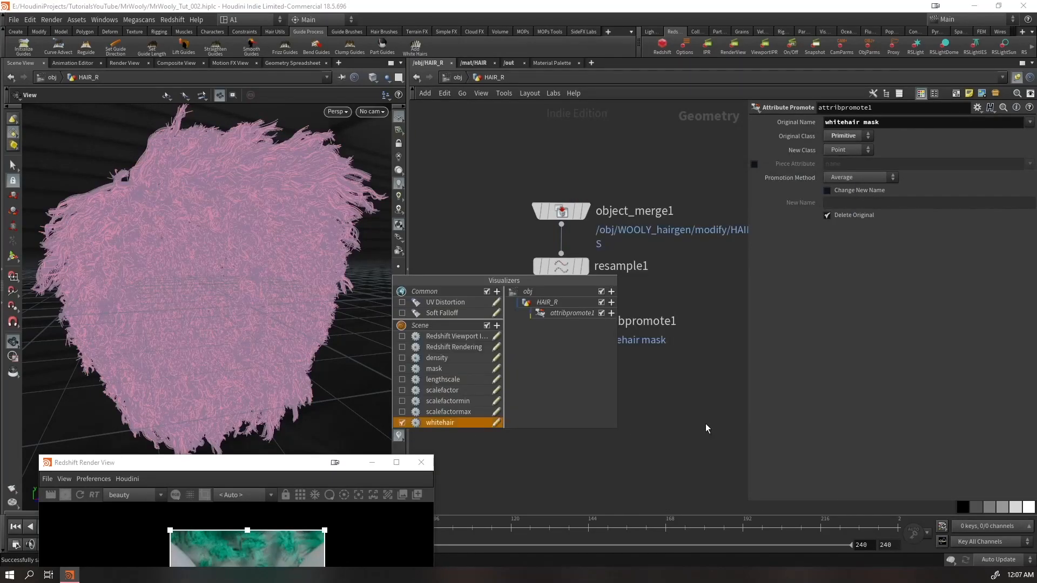
# Return to the mask_whitehairs node inside WOOLY_hairgen's modify network
pyautogui.click(460, 78)
pyautogui.click(492, 285)
pyautogui.press('Return')
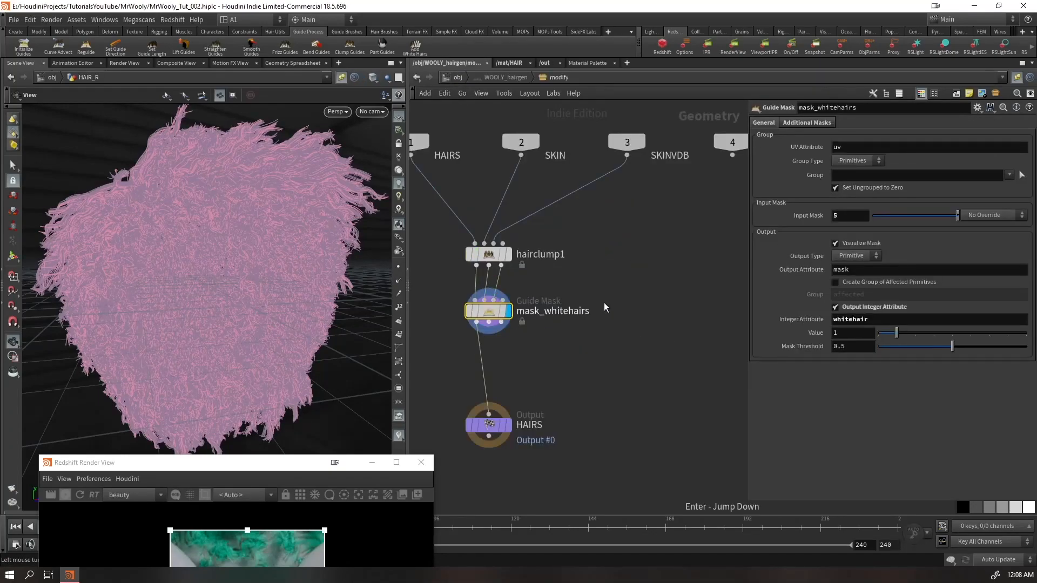
# Try mask thresholds of 0.745 and 0.92 on mask_whitehairs and restore 0.5
pyautogui.moveTo(988, 345); pyautogui.dragTo(988, 349)
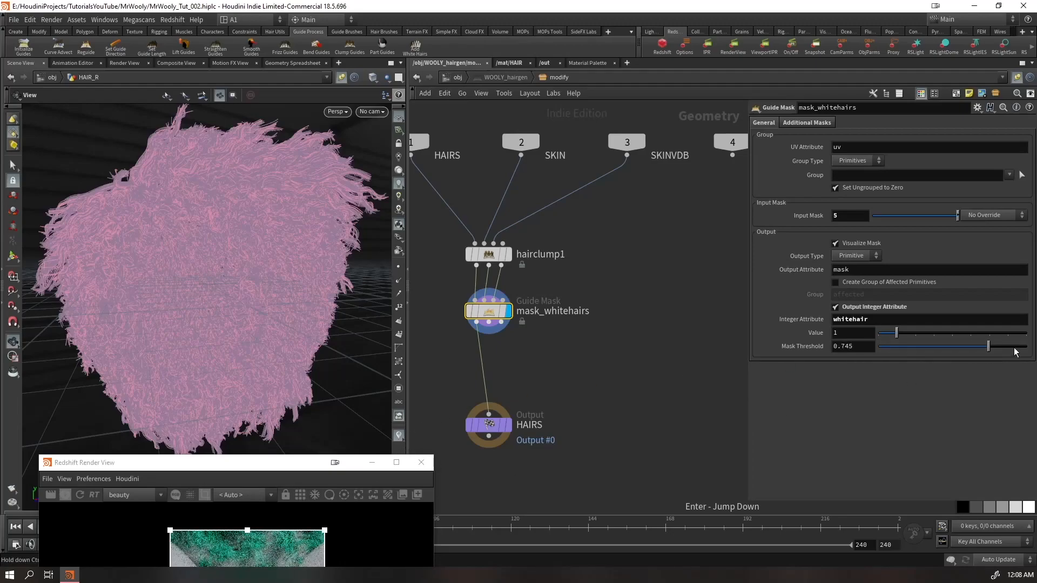
pyautogui.click(1015, 348)
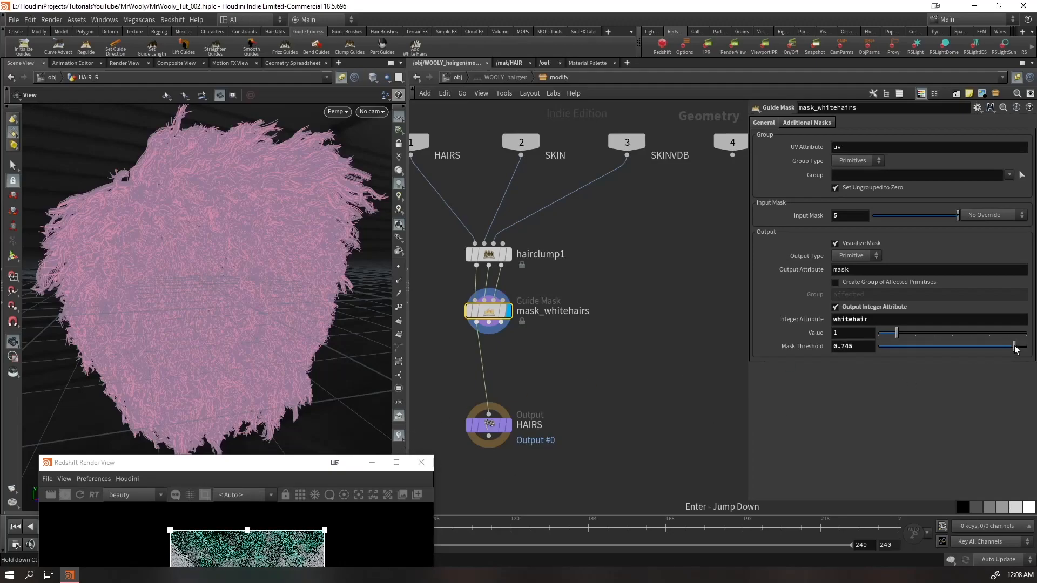
pyautogui.click(902, 348)
pyautogui.click(949, 347)
# Set mask_whitehairs' input mask to 15 and bring the render view back to check the hair between the eyes
pyautogui.click(884, 216)
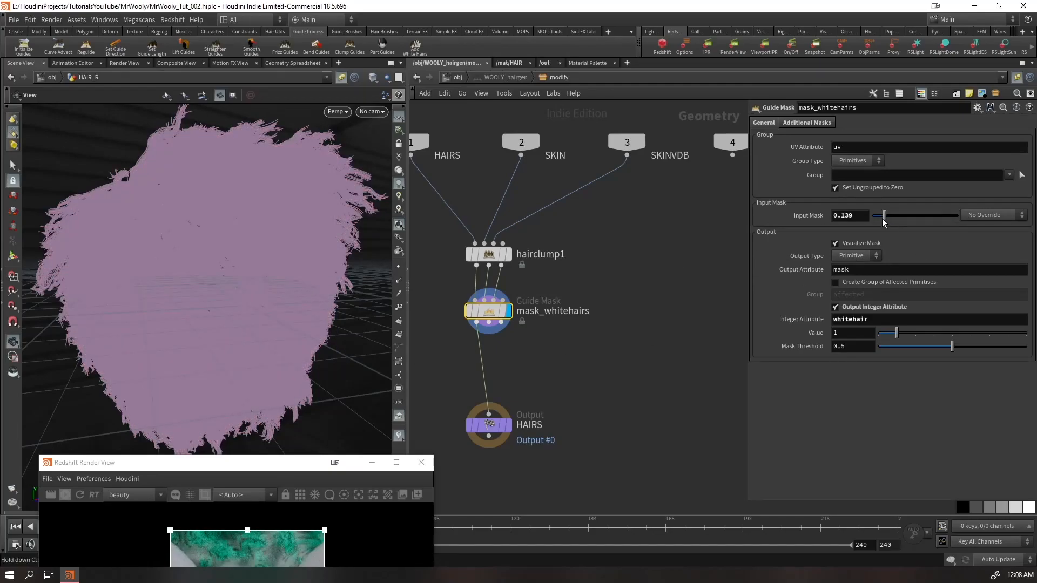
pyautogui.write('15')
pyautogui.press('Return')
pyautogui.moveTo(288, 462); pyautogui.dragTo(405, 66)
pyautogui.scroll(5, 373, 244)
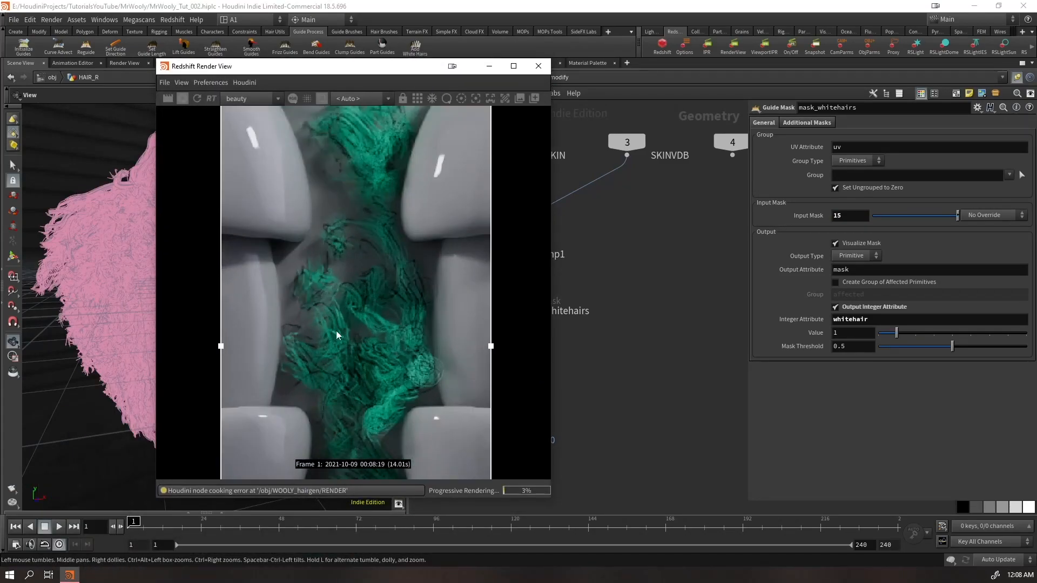
# Try input mask values of 25 and 30 on mask_whitehairs, comparing the rendered hair
pyautogui.doubleClick(852, 216)
pyautogui.write('25')
pyautogui.press('Return')
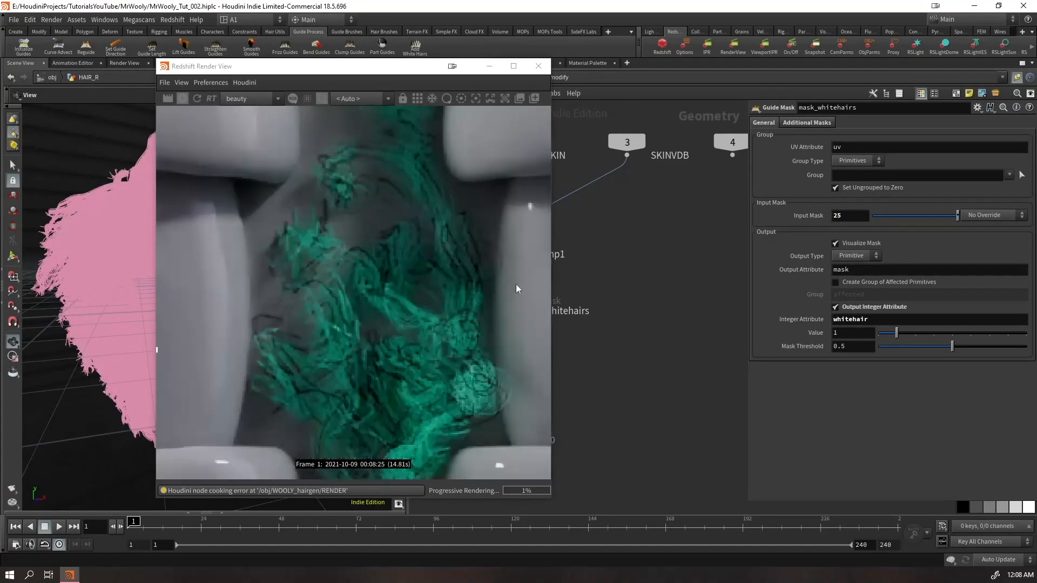
pyautogui.scroll(-1, 413, 304)
pyautogui.write('30')
pyautogui.press('Return')
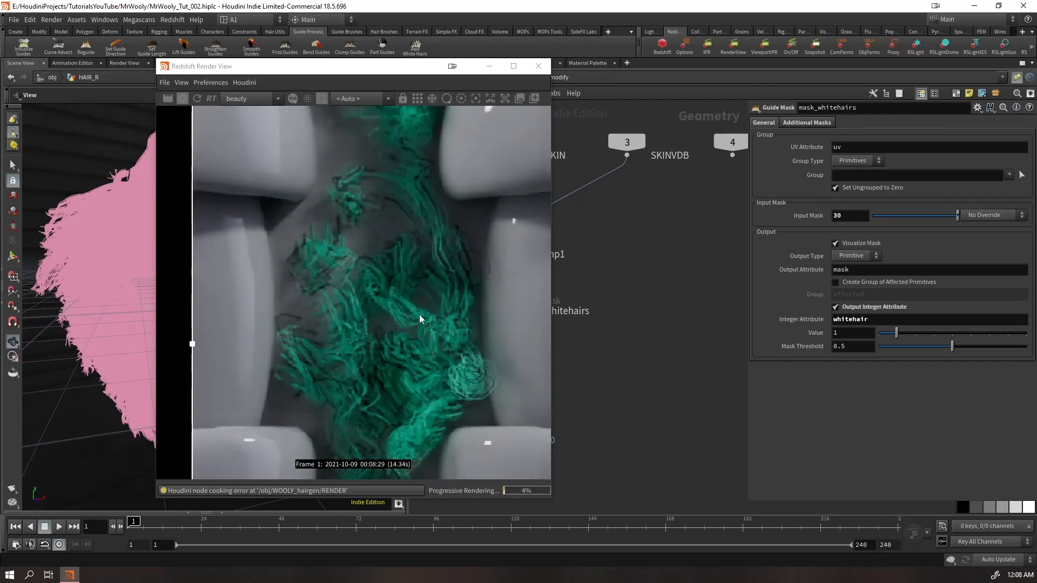
# Set mask_whitehairs' input mask to 50 and turn off the render region to render the full frame
pyautogui.scroll(-2, 418, 314)
pyautogui.doubleClick(845, 219)
pyautogui.press('Return')
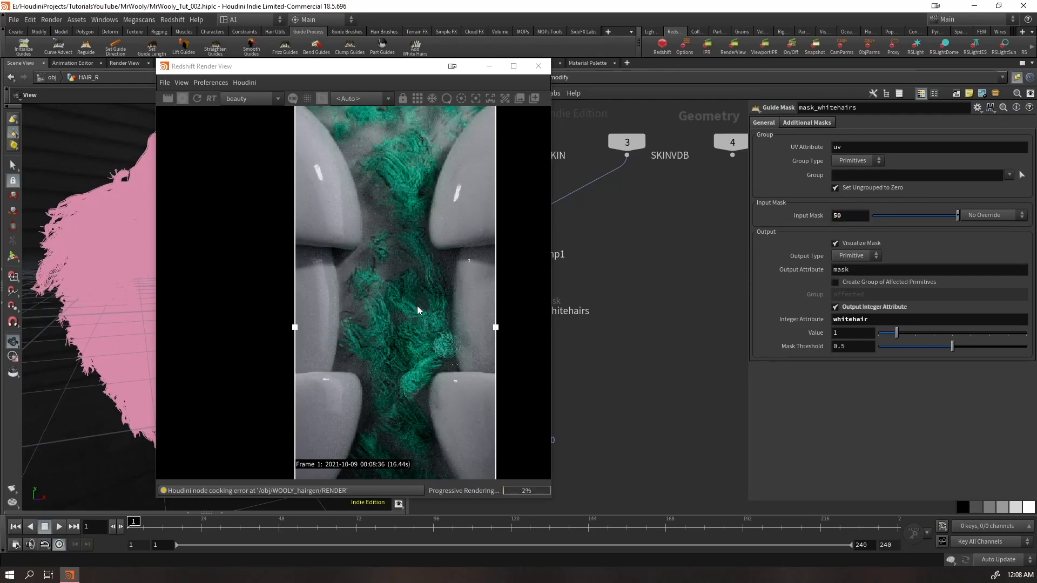
pyautogui.scroll(-2, 408, 320)
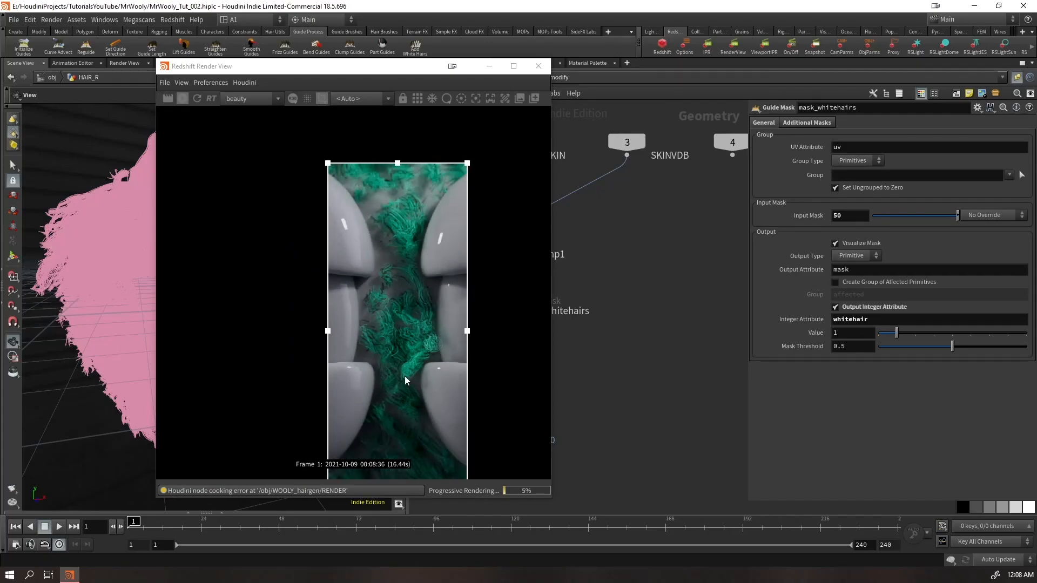
pyautogui.moveTo(405, 377); pyautogui.dragTo(385, 334, button='middle')
pyautogui.click(323, 97)
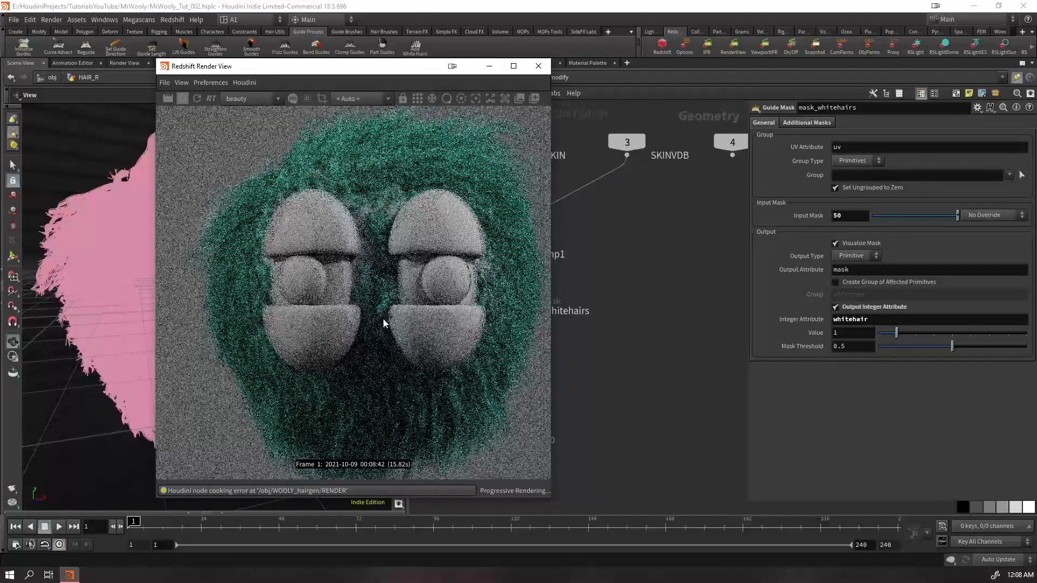
# Return to the object level, unpin the scene view, and reopen the HAIR material network with the render view beside its nodes
pyautogui.moveTo(390, 70); pyautogui.dragTo(299, 289)
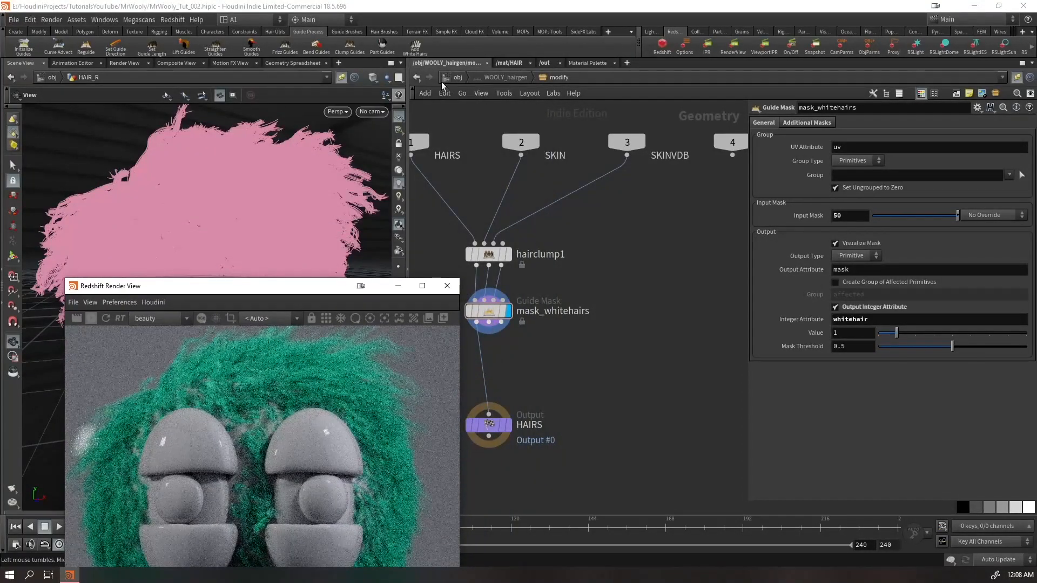
pyautogui.click(458, 78)
pyautogui.click(341, 78)
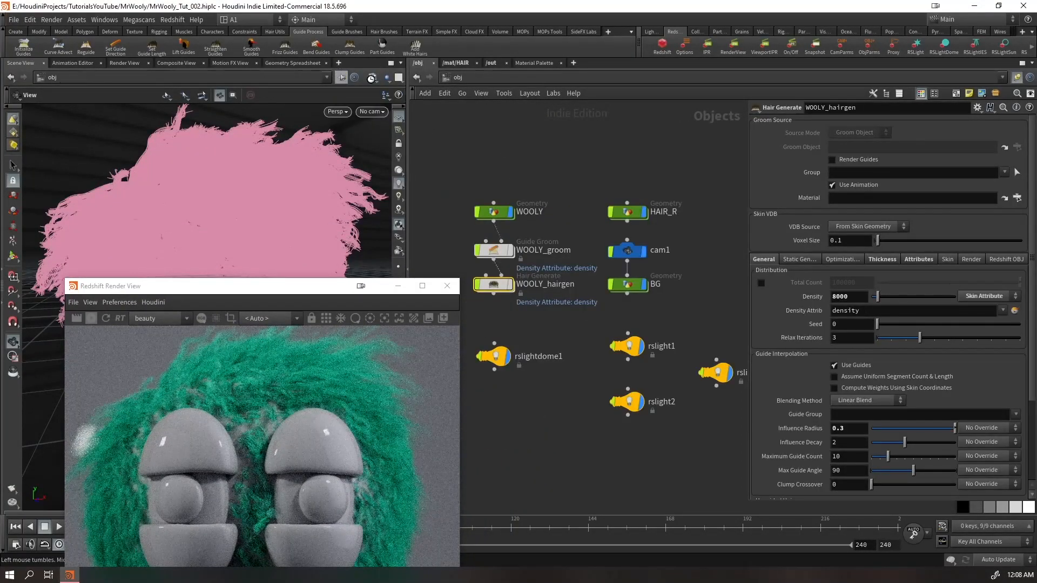
pyautogui.click(459, 63)
pyautogui.moveTo(290, 285); pyautogui.dragTo(304, 92)
pyautogui.scroll(7, 274, 218)
pyautogui.moveTo(678, 360); pyautogui.dragTo(905, 433, button='middle')
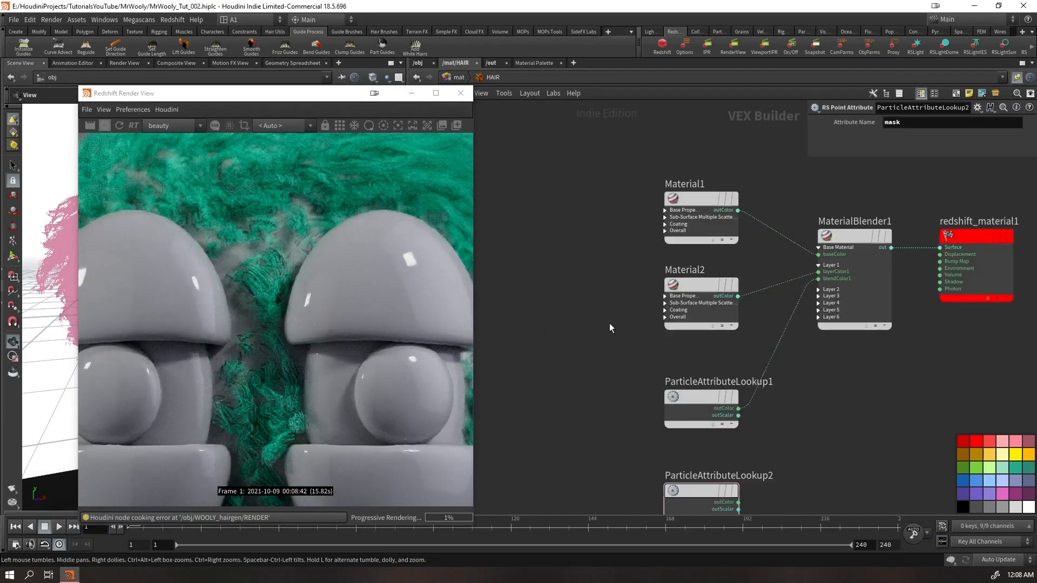
# Set Material2's diffuse colour to hex 81FFC0 and adjust it to saturation 1 and value 0.569, giving 009148
pyautogui.click(697, 286)
pyautogui.click(847, 162)
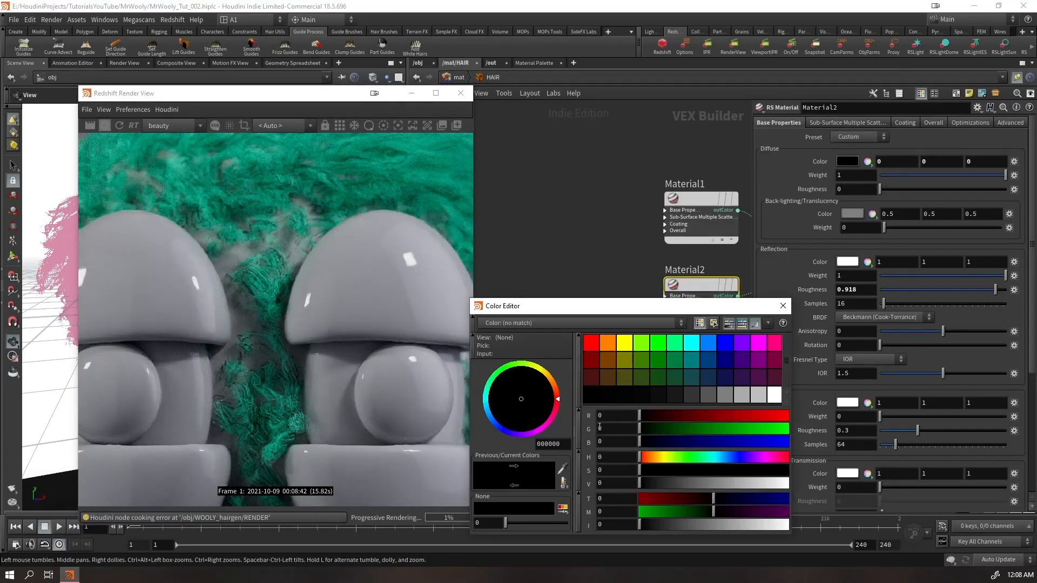
pyautogui.moveTo(643, 312); pyautogui.dragTo(796, 110)
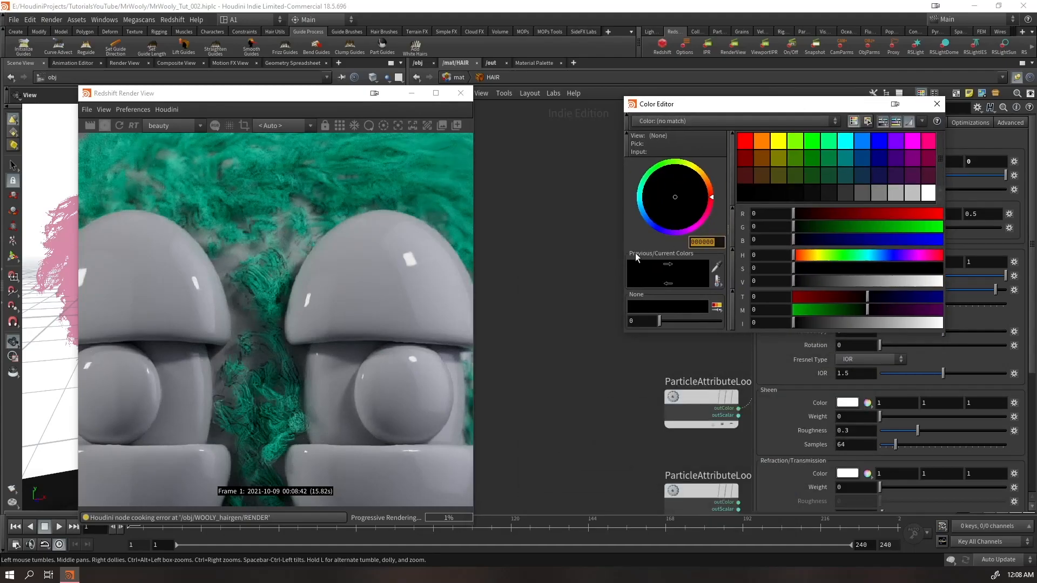
pyautogui.write('whitehair')
pyautogui.doubleClick(697, 241)
pyautogui.write('81FFC0')
pyautogui.press('Return')
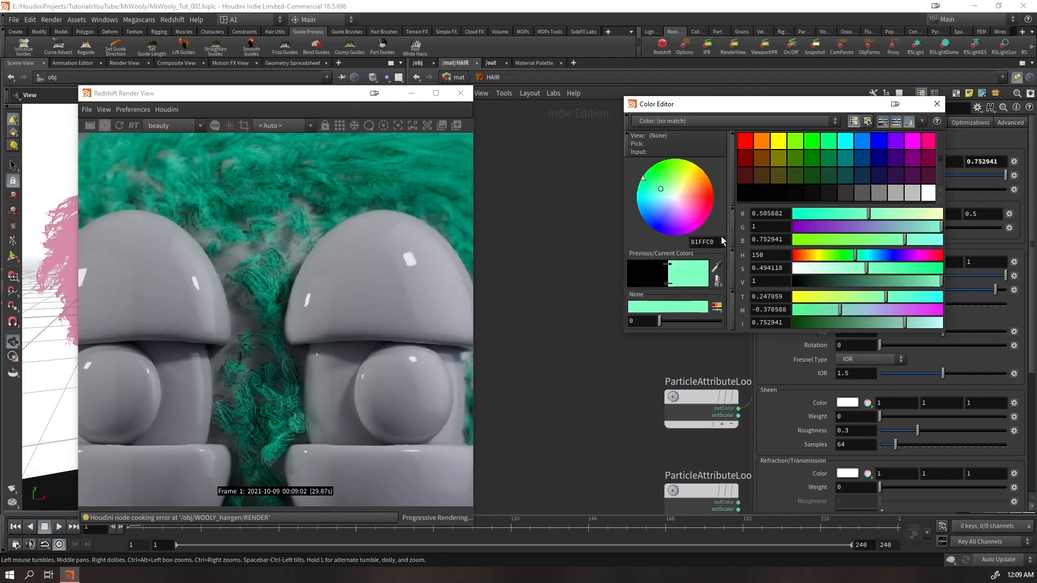
pyautogui.moveTo(905, 269); pyautogui.dragTo(878, 281)
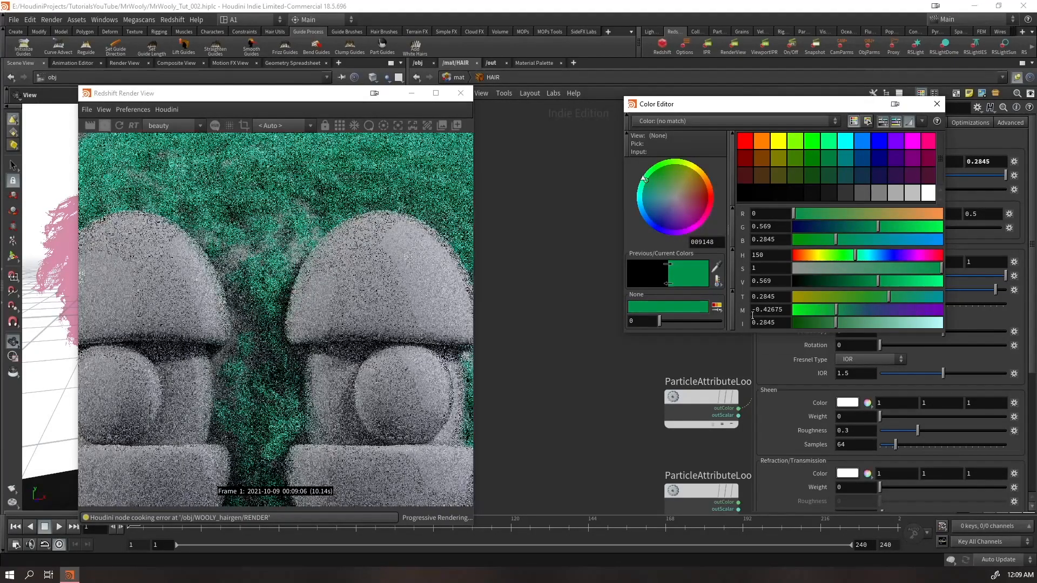
# Darken Material2's diffuse green by lowering its value, checking the full character in the render, and close the colour editor
pyautogui.scroll(-5, 294, 361)
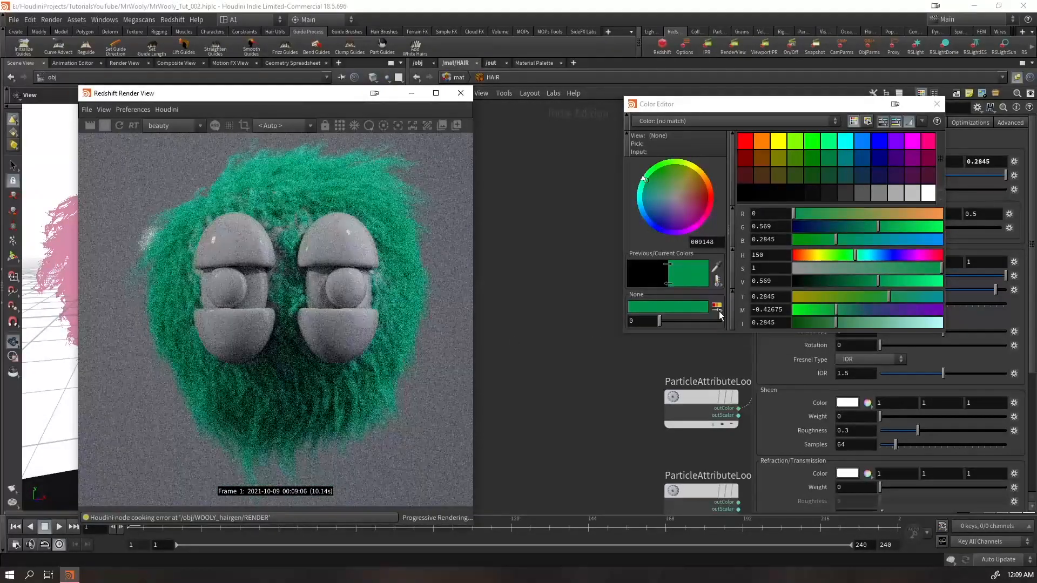
pyautogui.moveTo(853, 282); pyautogui.dragTo(831, 281)
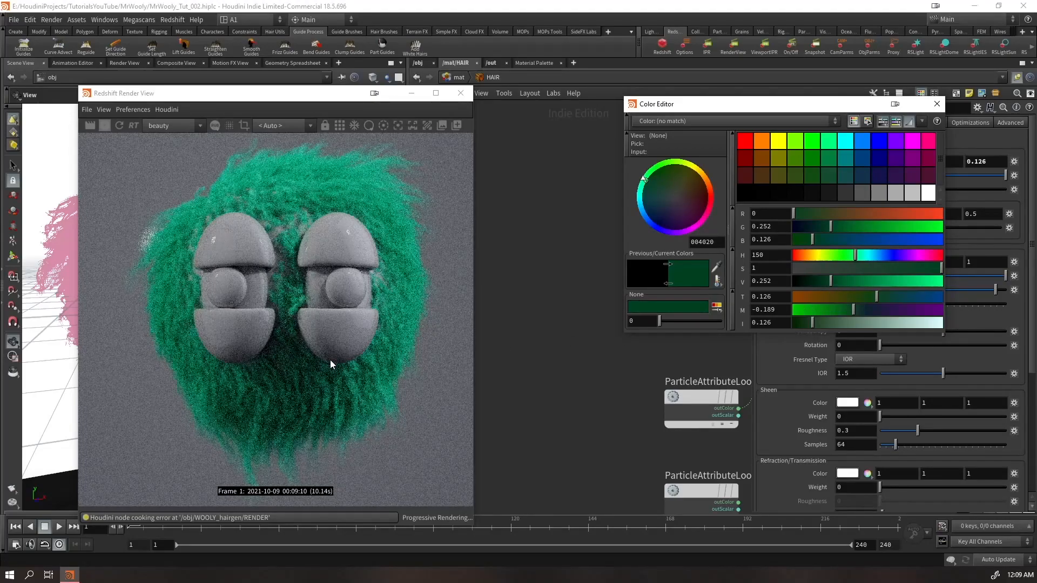
pyautogui.moveTo(831, 280); pyautogui.dragTo(840, 281)
pyautogui.click(937, 109)
# Delete the unneeded node from the HAIR network and go back up to the material level
pyautogui.moveTo(730, 373); pyautogui.dragTo(589, 227, button='middle')
pyautogui.click(567, 349)
pyautogui.press('Delete')
pyautogui.press('u')
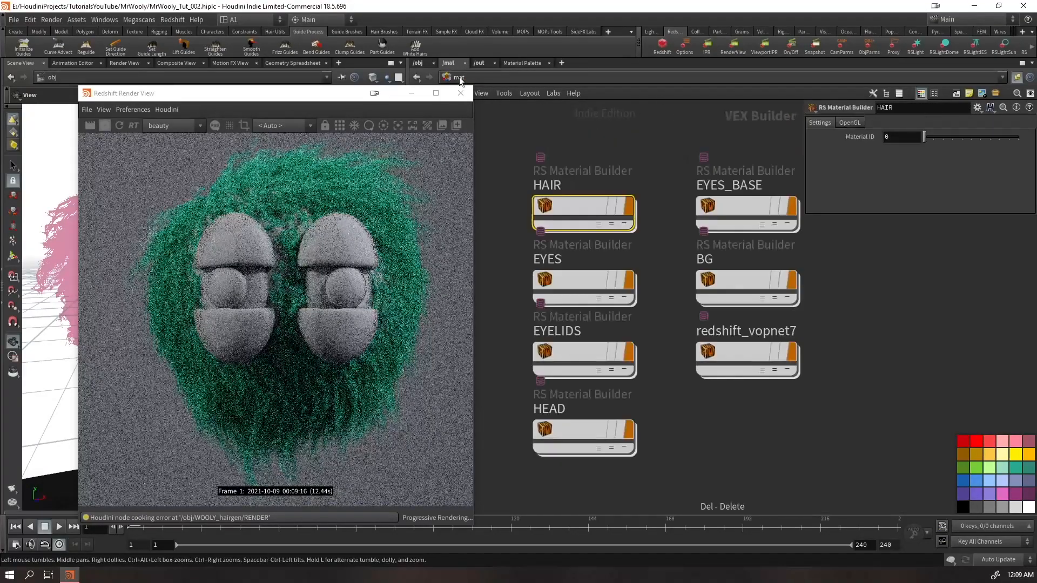
# In the EYES network, set Material1's diffuse colour to near-black with hue 21, saturation 1 and value 0.026
pyautogui.click(581, 282)
pyautogui.press('Return')
pyautogui.click(645, 274)
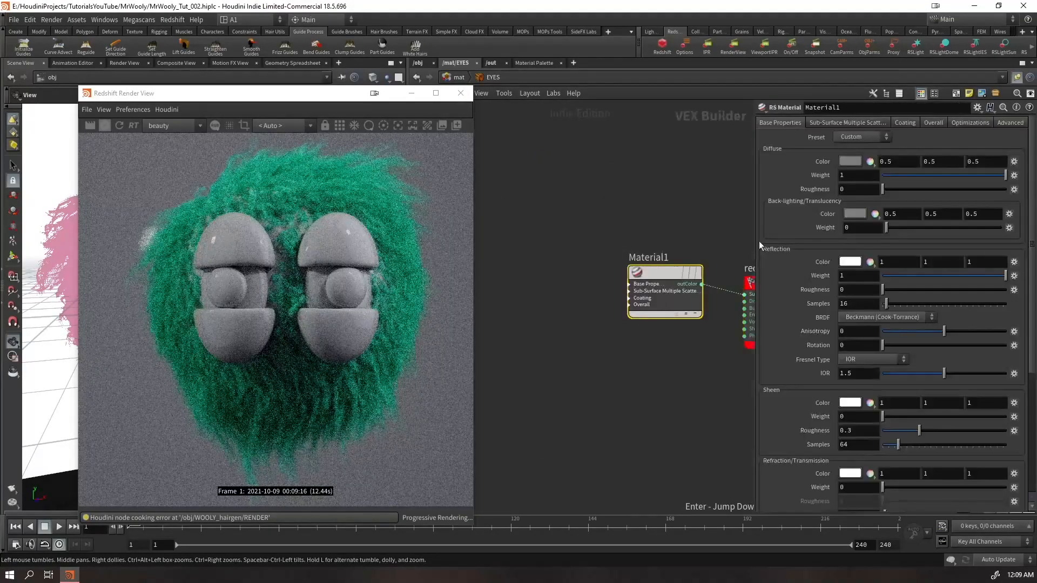
pyautogui.click(856, 160)
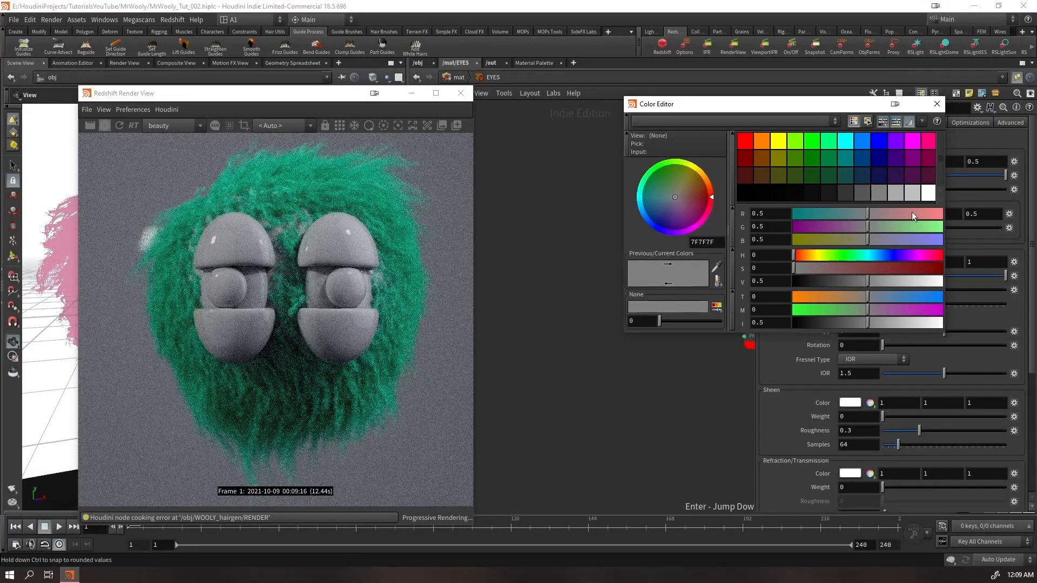
pyautogui.click(766, 192)
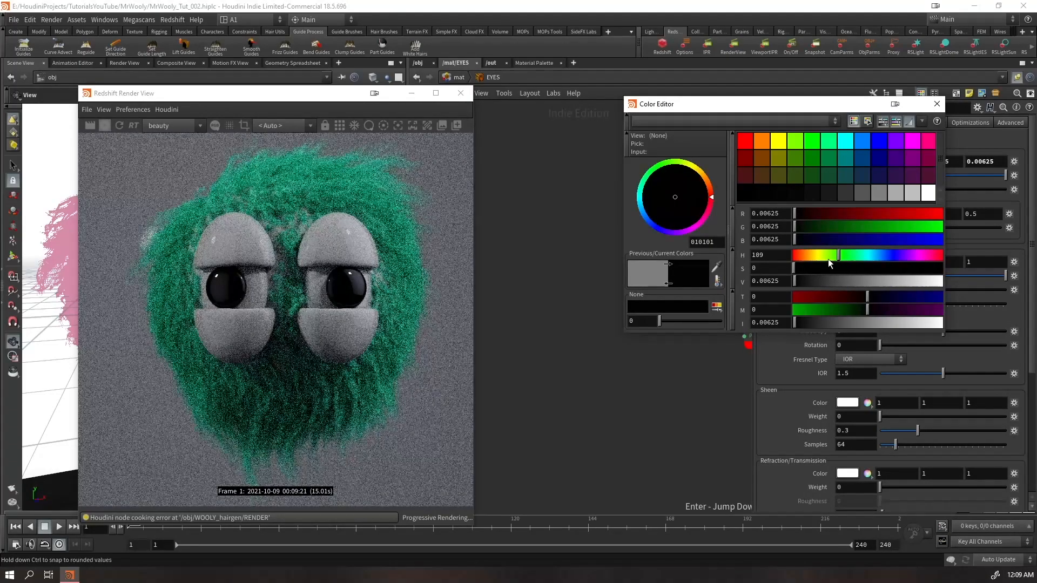
pyautogui.click(803, 255)
pyautogui.moveTo(801, 269); pyautogui.dragTo(1000, 263)
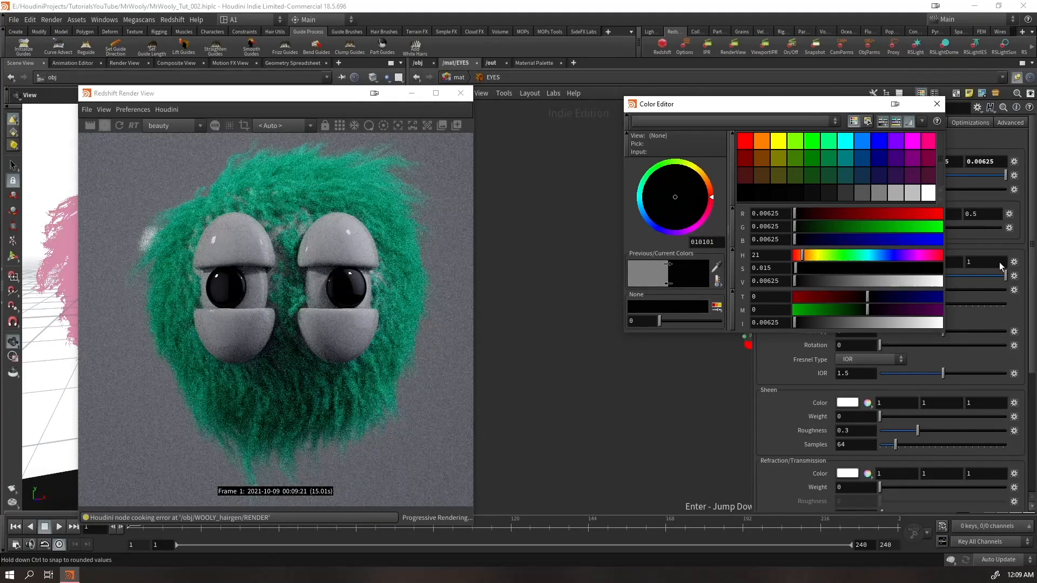
pyautogui.click(798, 282)
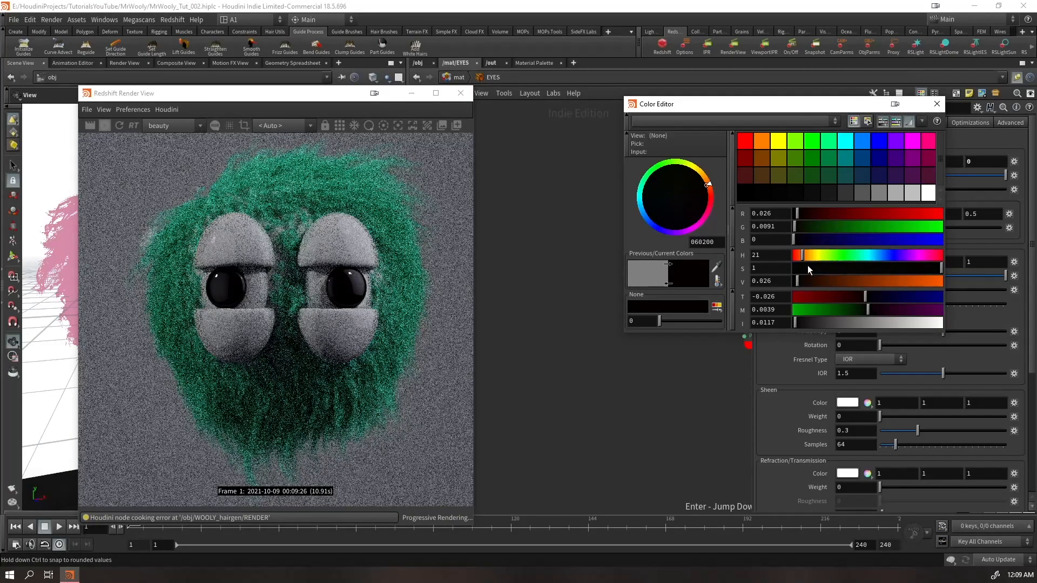
# Refine the eye material's diffuse colour to saturation 0.573 and value 0.036, and set its reflection roughness to 1
pyautogui.scroll(5, 359, 277)
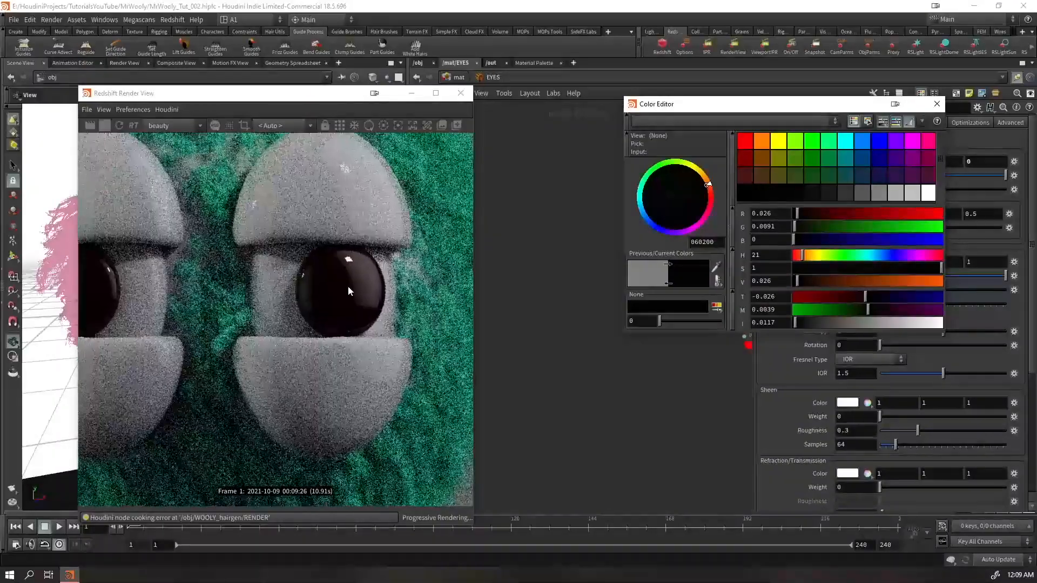
pyautogui.moveTo(801, 279); pyautogui.dragTo(766, 281)
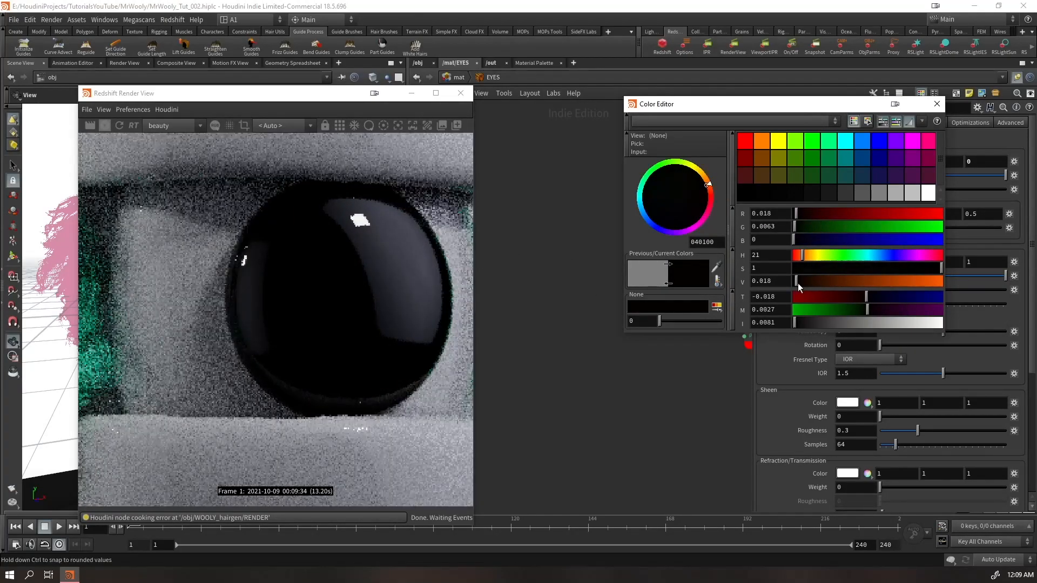
pyautogui.moveTo(799, 283)
pyautogui.mouseDown()
pyautogui.moveTo(810, 267)
pyautogui.moveTo(799, 281)
pyautogui.mouseUp()
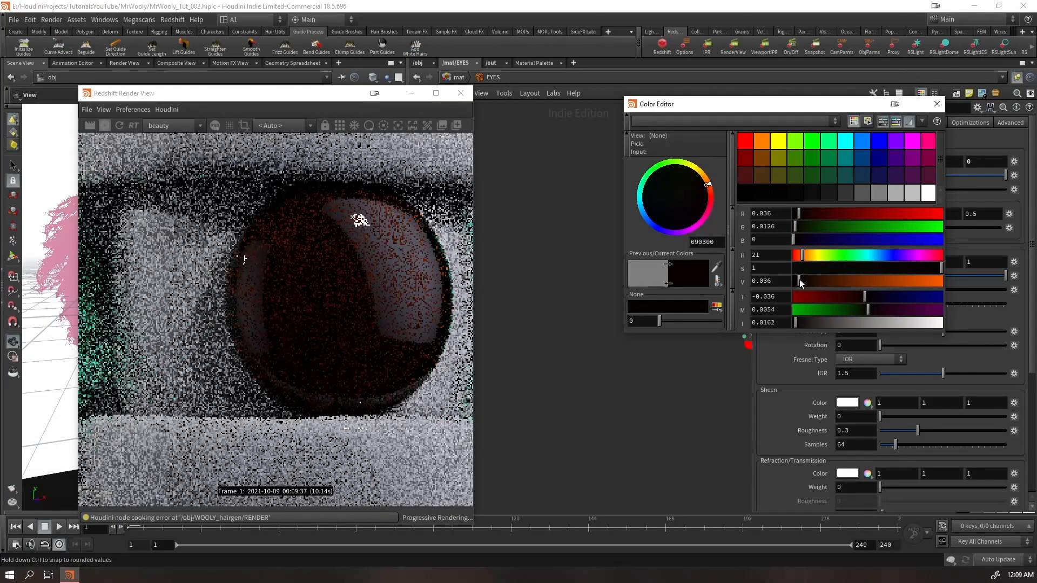
pyautogui.moveTo(823, 270); pyautogui.dragTo(814, 268)
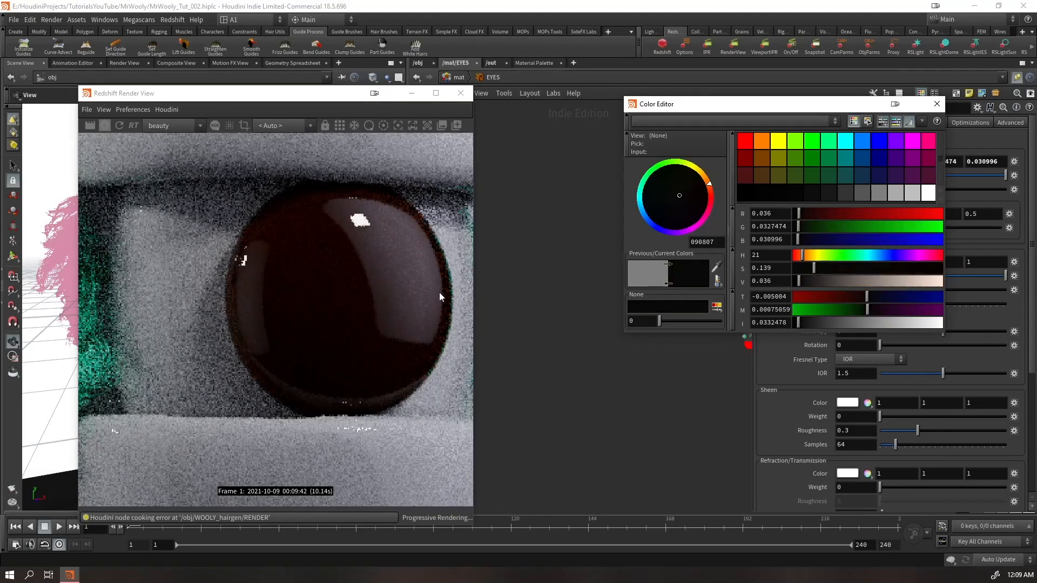
pyautogui.click(873, 268)
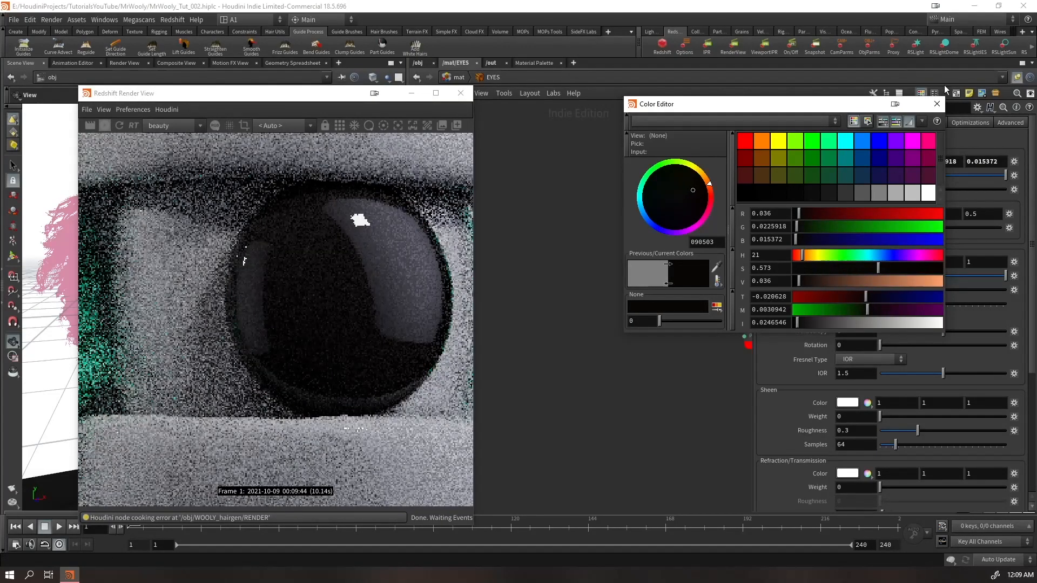
pyautogui.click(937, 103)
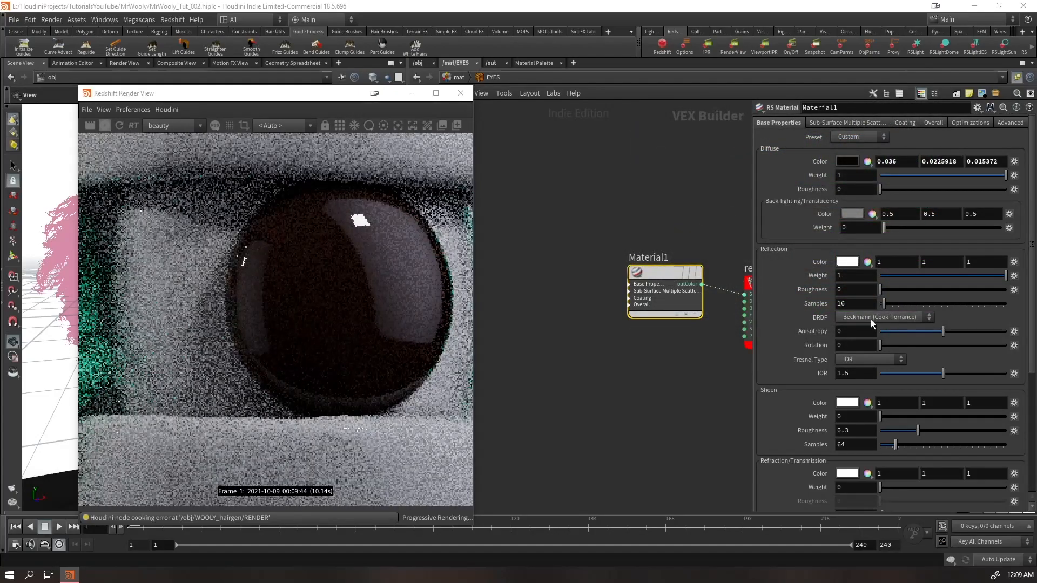
pyautogui.moveTo(896, 289); pyautogui.dragTo(1007, 290)
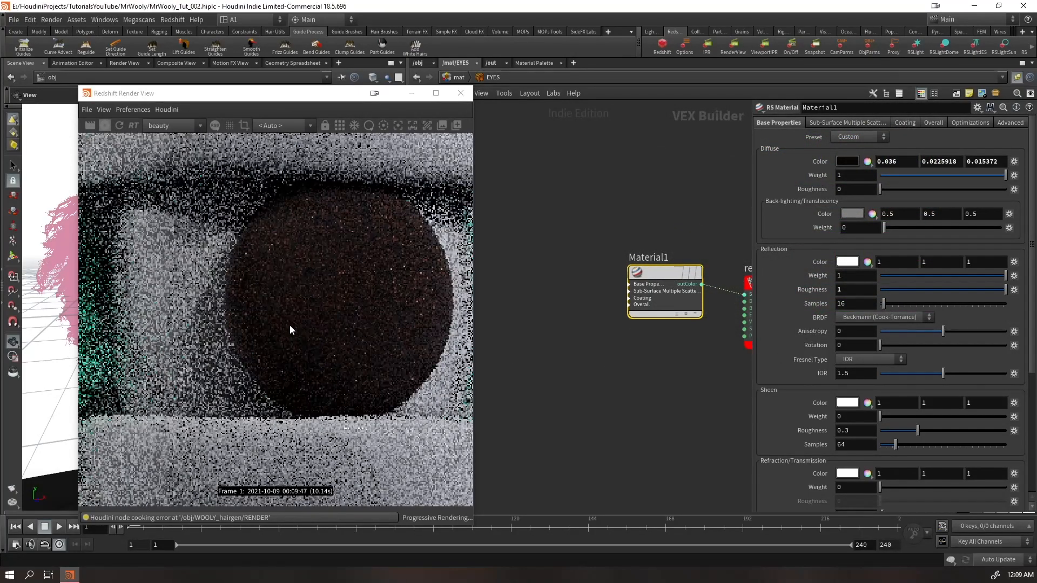
pyautogui.scroll(-5, 289, 325)
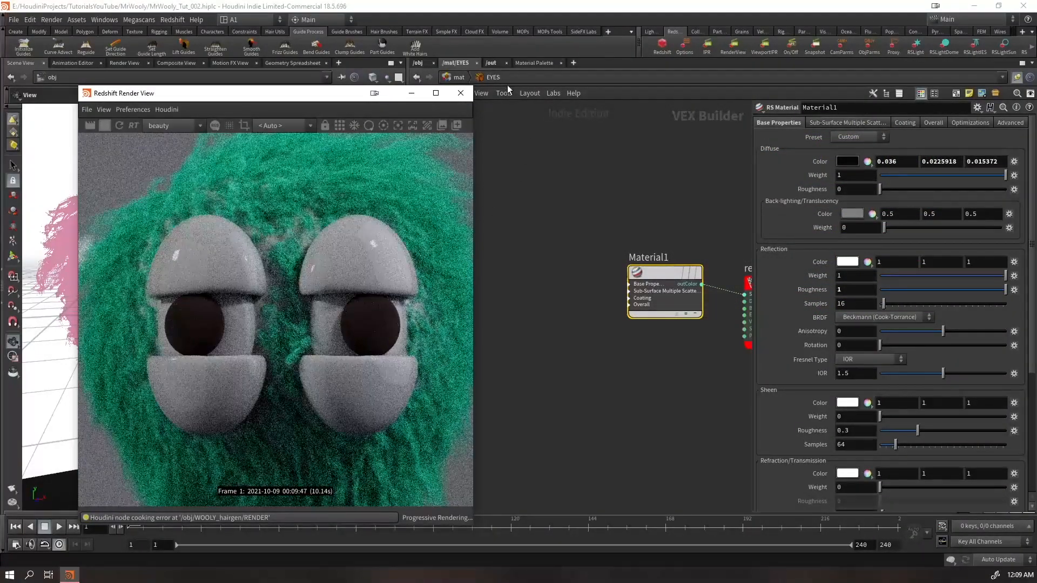
# In the EYELIDS network, set Material1's diffuse colour to the green 00FF7F swatch and reduce its saturation to 0.77, giving 3AFF9C
pyautogui.click(465, 78)
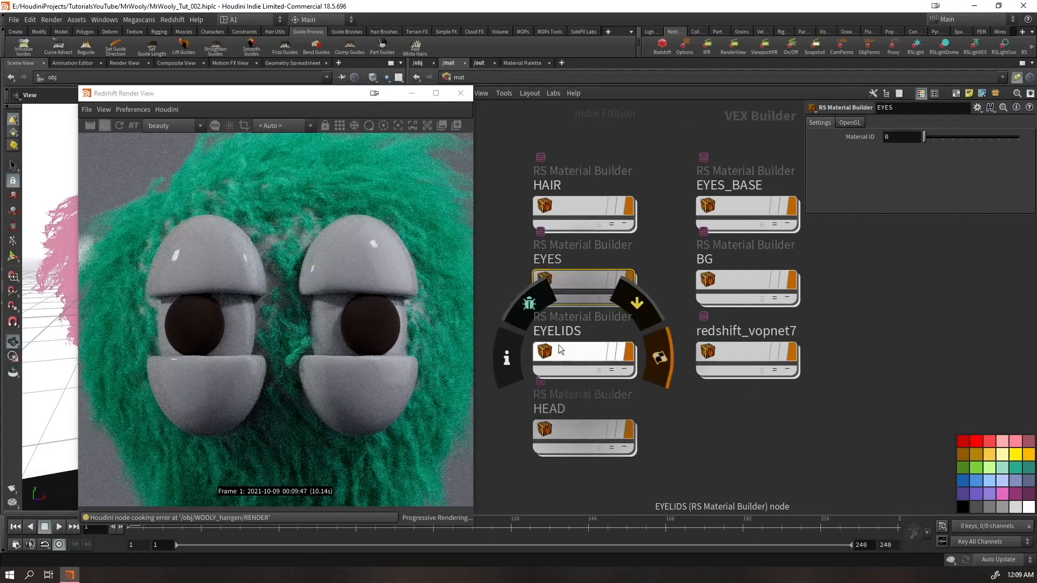
pyautogui.doubleClick(559, 345)
pyautogui.click(631, 293)
pyautogui.click(851, 151)
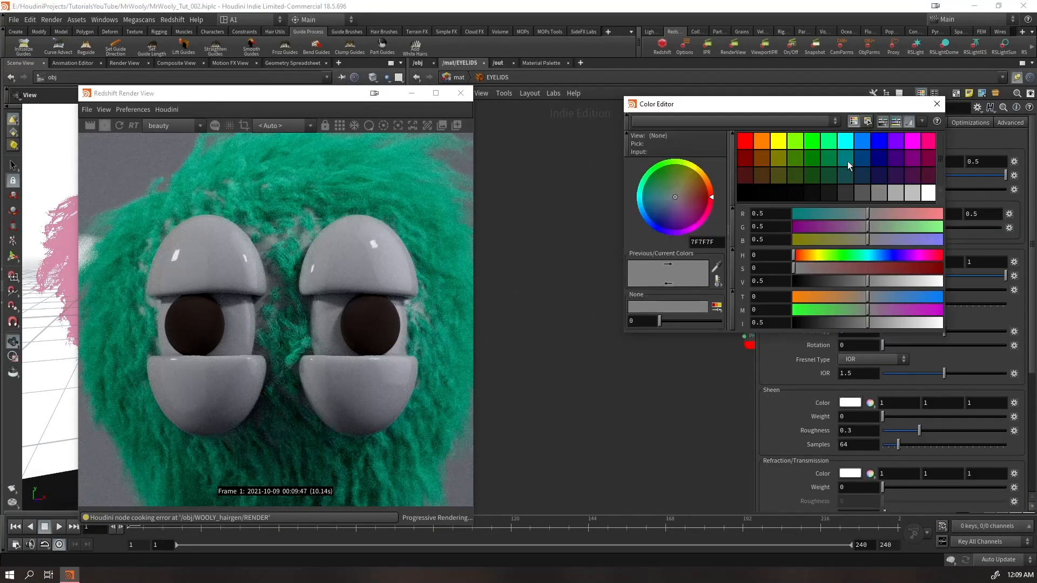
pyautogui.click(827, 140)
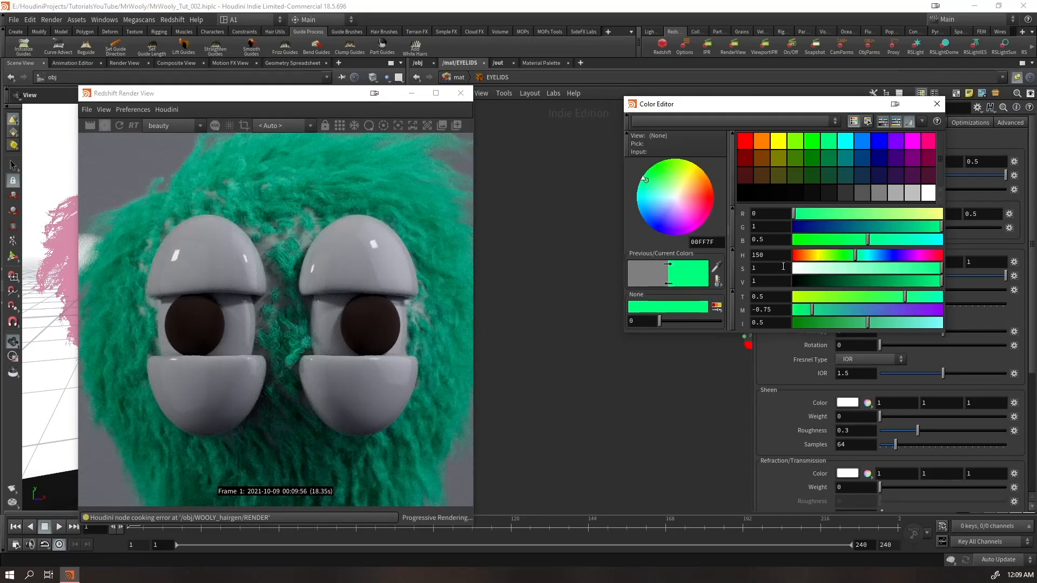
pyautogui.click(905, 269)
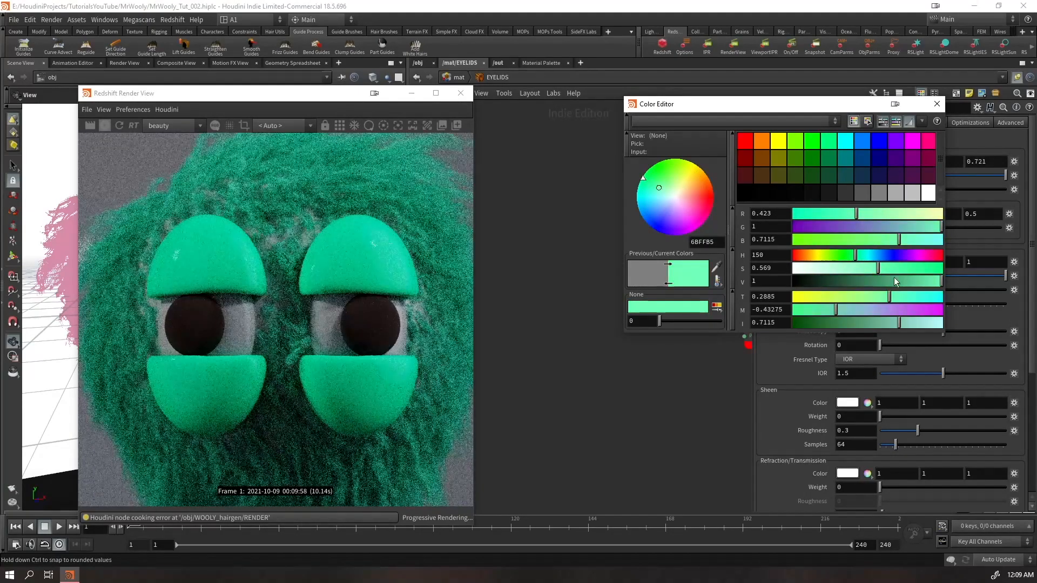
# Set the eyelid material's reflection roughness to 0.837, check the whole character in the render, and close the colour editor
pyautogui.moveTo(784, 104); pyautogui.dragTo(544, 120)
pyautogui.moveTo(880, 290); pyautogui.dragTo(985, 290)
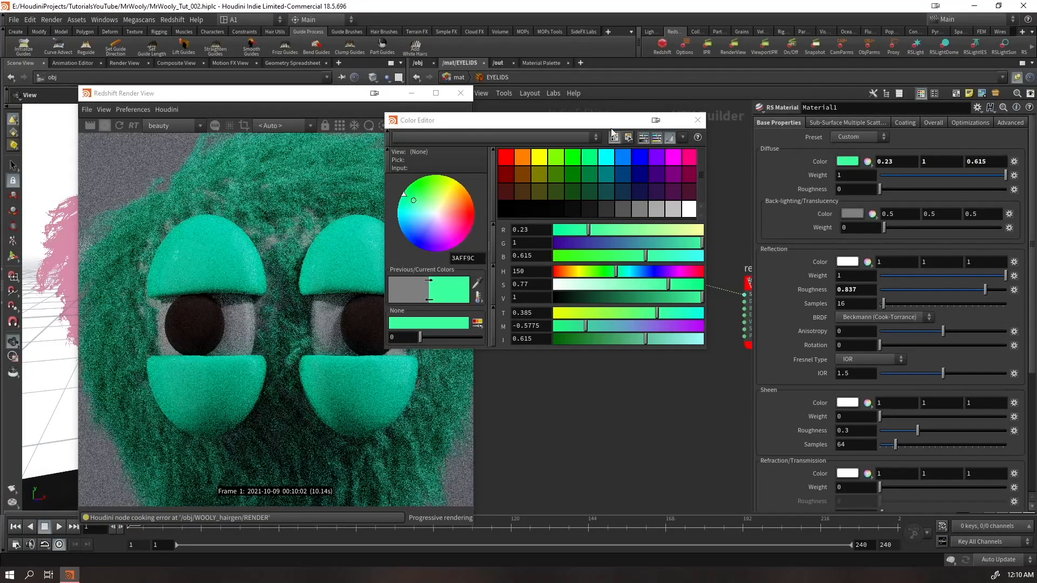
pyautogui.moveTo(432, 120); pyautogui.dragTo(591, 108)
pyautogui.scroll(-3, 221, 379)
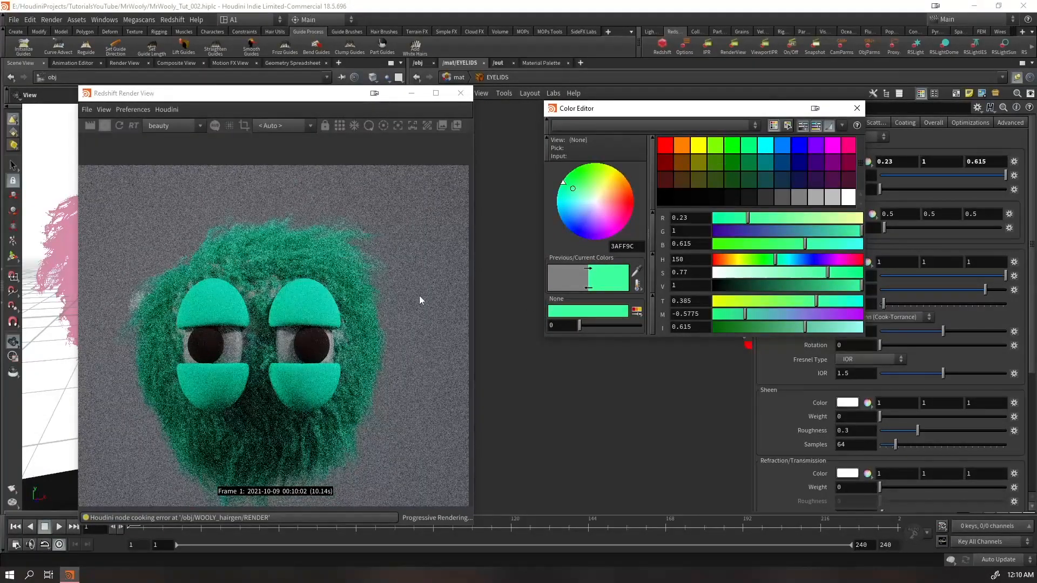
pyautogui.click(856, 110)
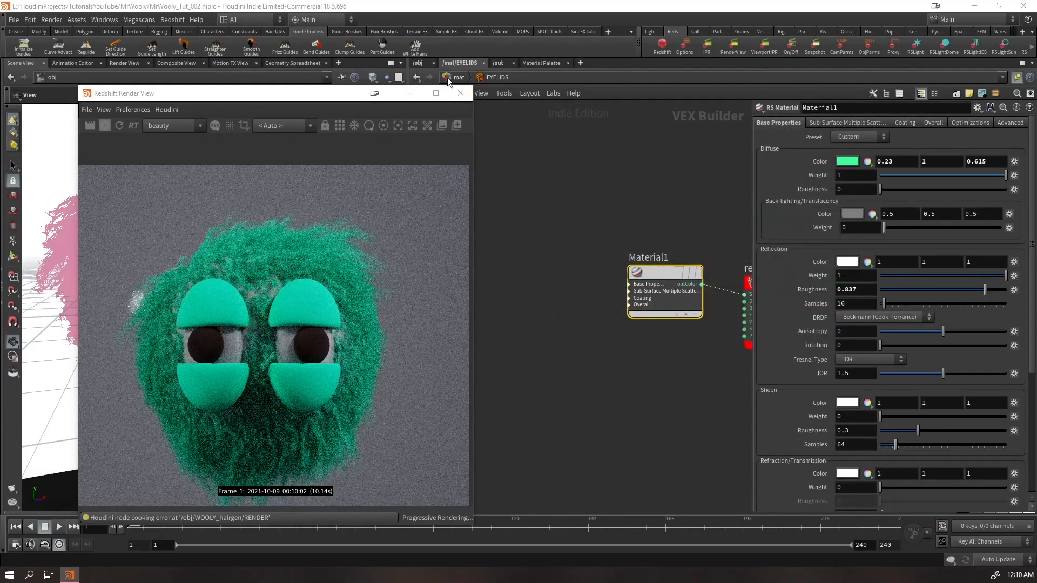
# In the HEAD network, set Material1's diffuse colour to the green 00FF7F swatch and its reflection roughness to 0.811
pyautogui.click(453, 77)
pyautogui.click(573, 453)
pyautogui.press('Return')
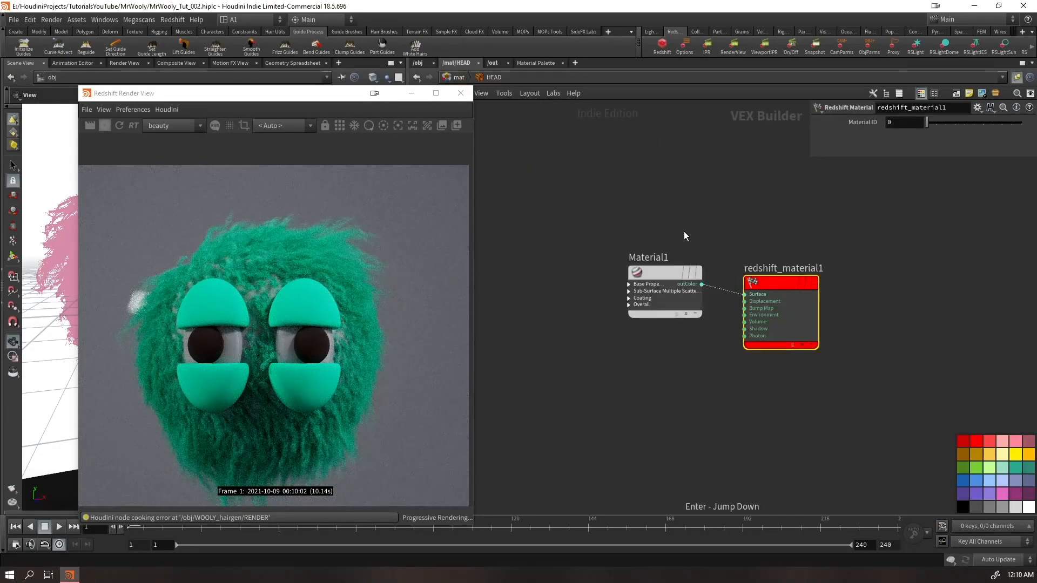
pyautogui.click(850, 164)
pyautogui.click(750, 145)
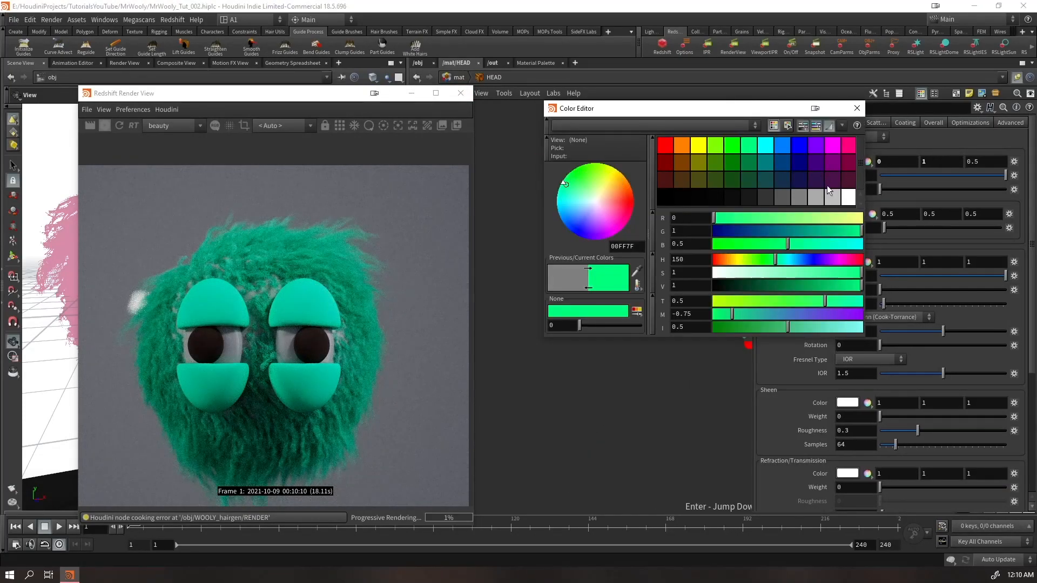
pyautogui.moveTo(930, 289); pyautogui.dragTo(982, 288)
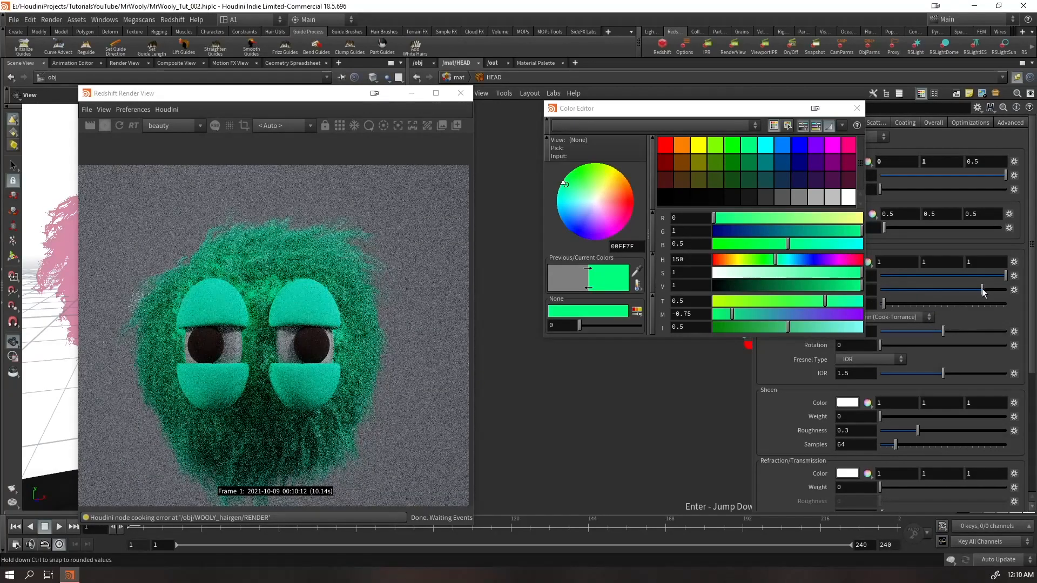
pyautogui.moveTo(697, 110); pyautogui.dragTo(591, 110)
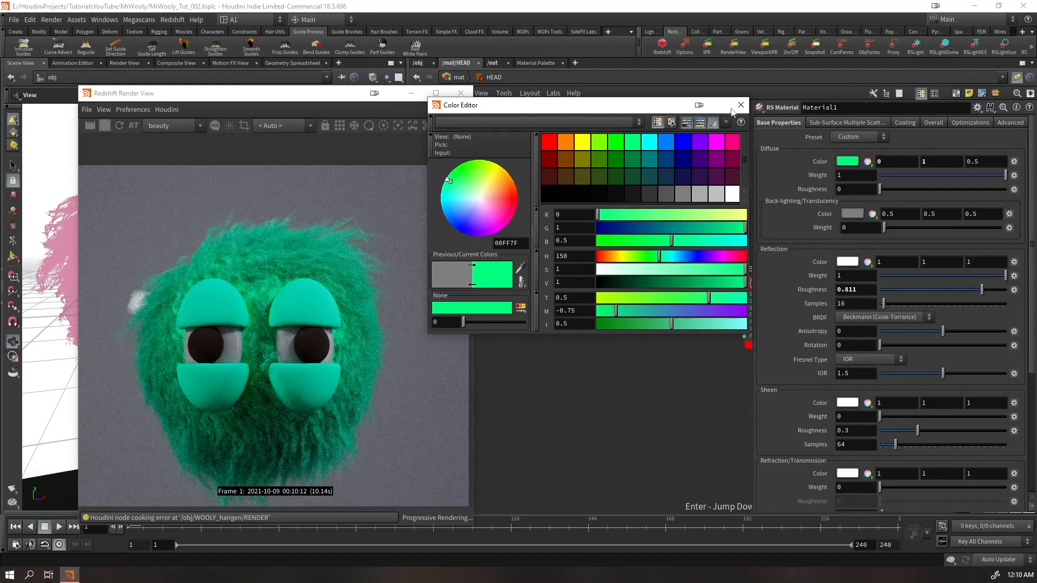
# Change the head material's diffuse colour to hex 81FFC0, inspect the scalp in the render, and close the colour editor
pyautogui.moveTo(522, 243); pyautogui.dragTo(438, 281)
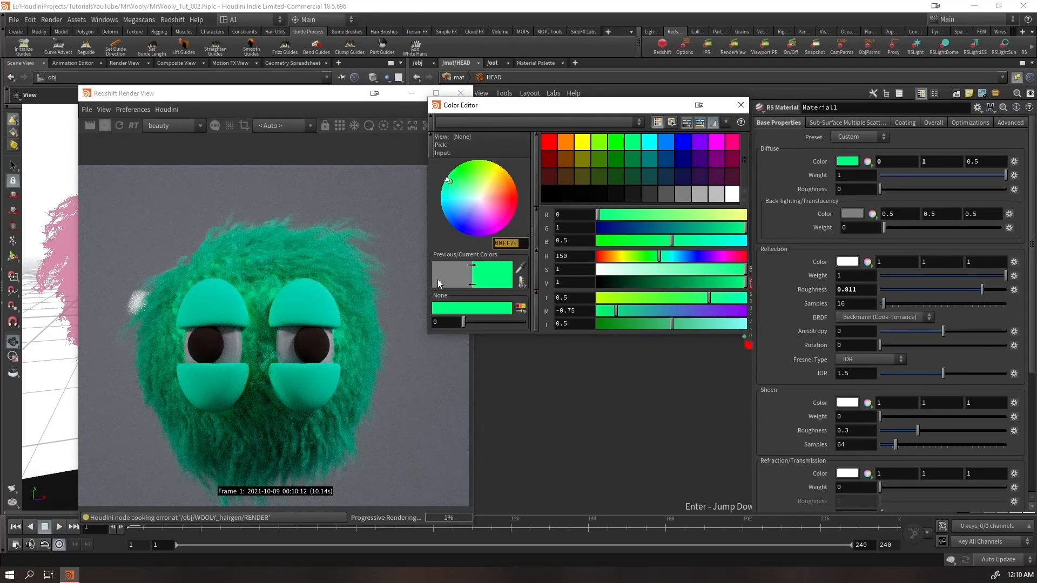
pyautogui.write('81FFC0')
pyautogui.press('Return')
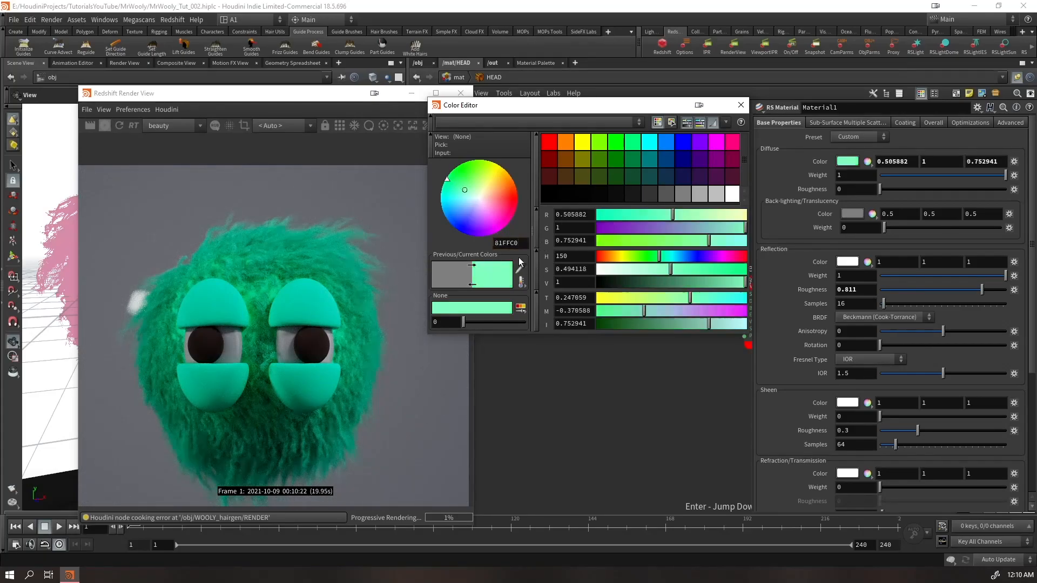
pyautogui.scroll(3, 270, 275)
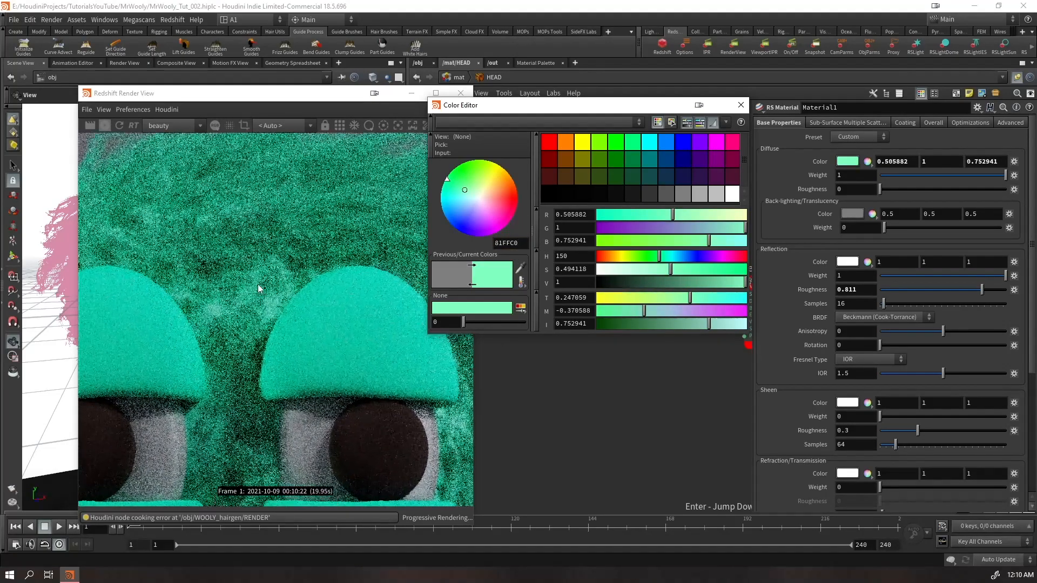
pyautogui.scroll(-4, 267, 316)
pyautogui.click(294, 332)
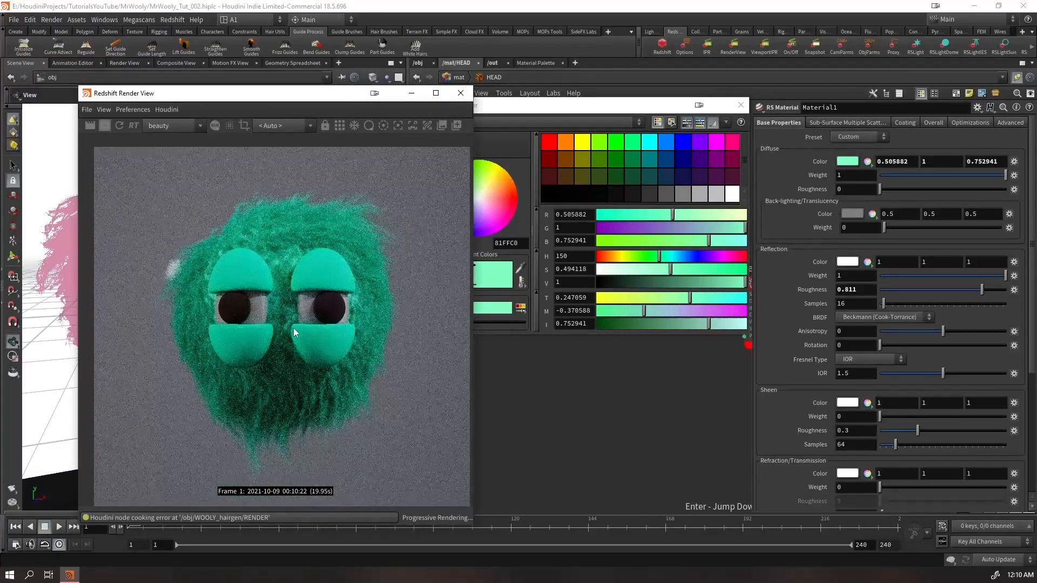
pyautogui.click(740, 105)
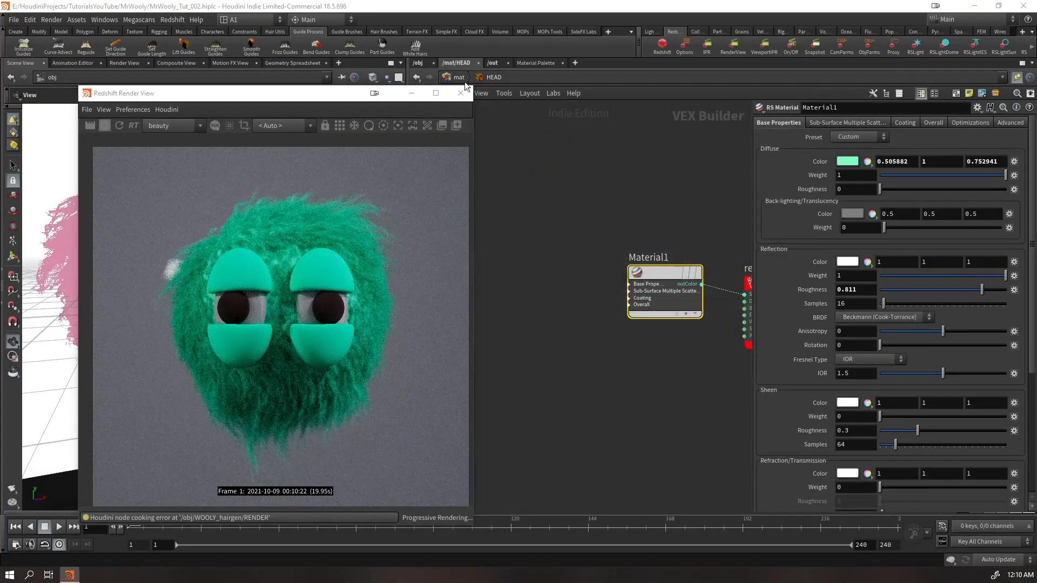
# Return to the material level and delete the unused redshift_vopnet7 material builder
pyautogui.click(457, 78)
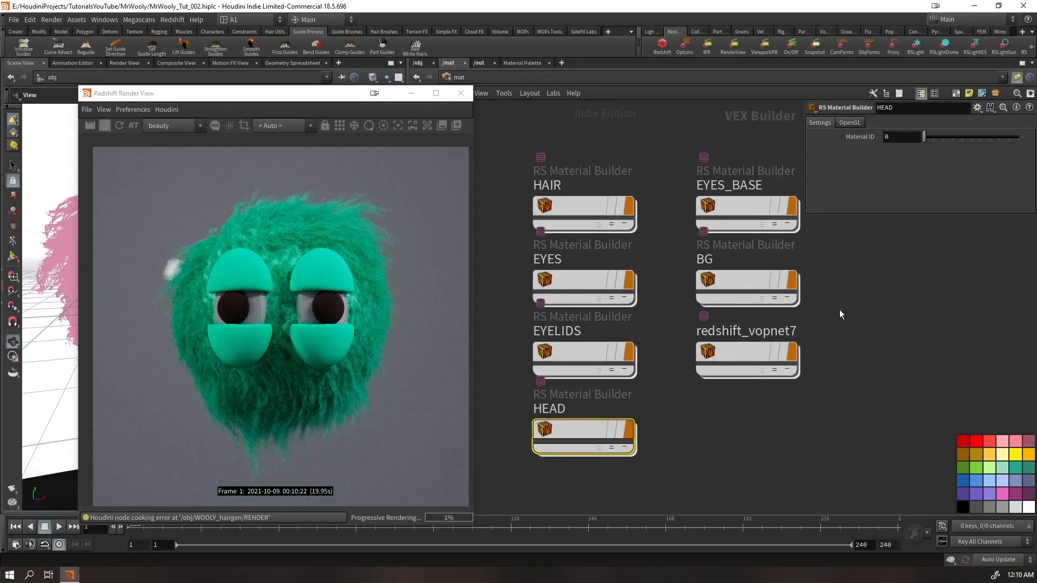
pyautogui.click(767, 360)
pyautogui.press('Delete')
# In the BG network, set Material1's diffuse colour to hex 81FFC0 and its reflection roughness to 0.85
pyautogui.click(757, 281)
pyautogui.press('Return')
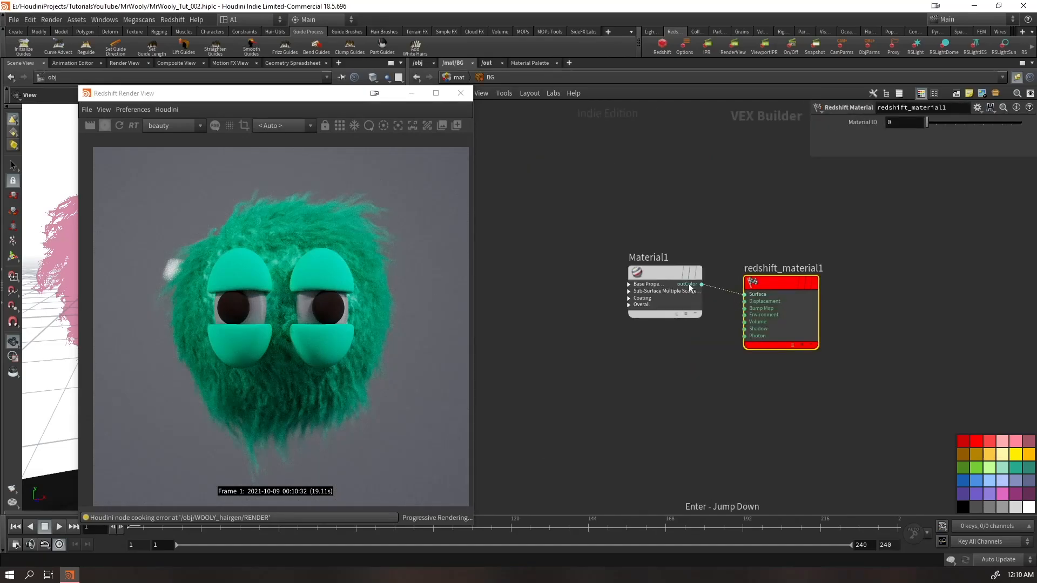
pyautogui.click(850, 161)
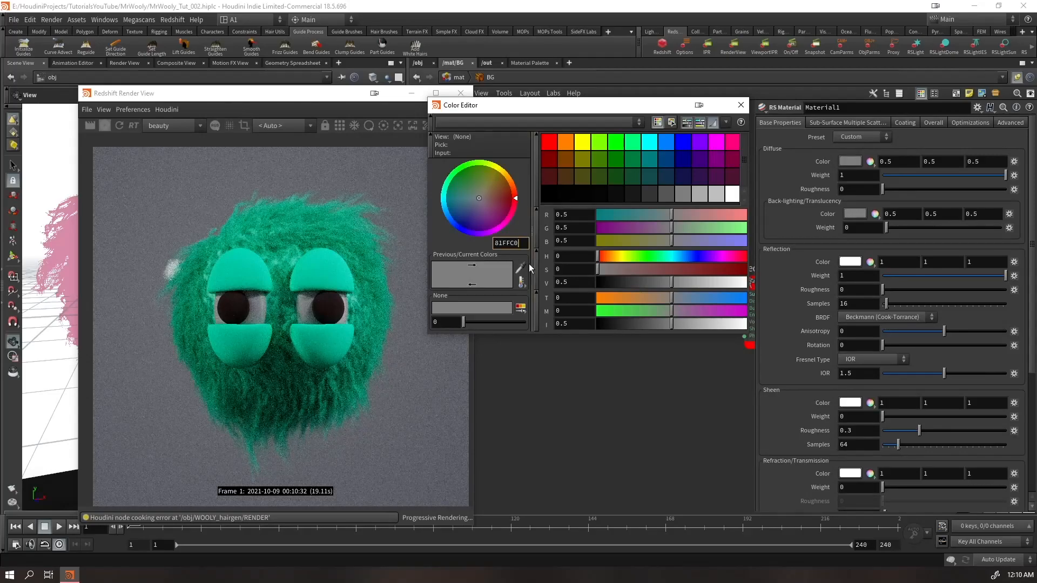
pyautogui.write('81FFC0')
pyautogui.press('Return')
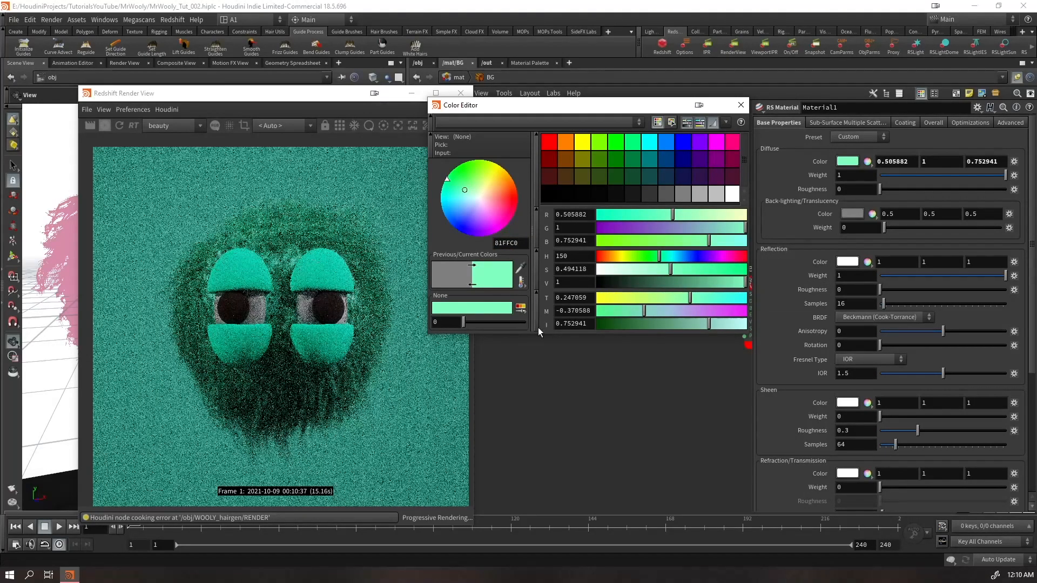
pyautogui.moveTo(906, 292); pyautogui.dragTo(988, 290)
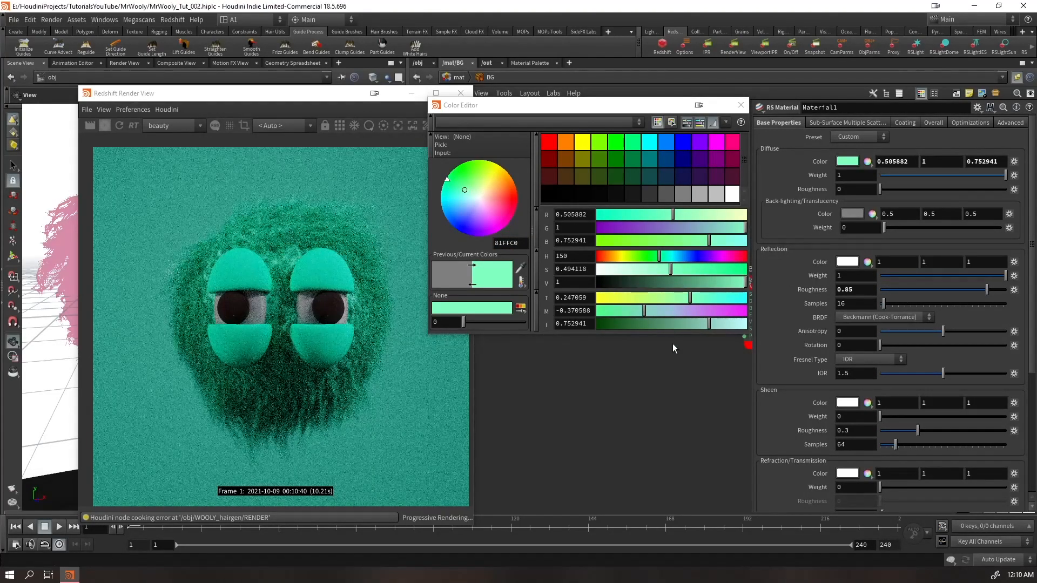
# Reduce the background diffuse colour's saturation to 0.387, inspect the whole character in the render, and close the colour editor
pyautogui.moveTo(660, 269); pyautogui.dragTo(635, 270)
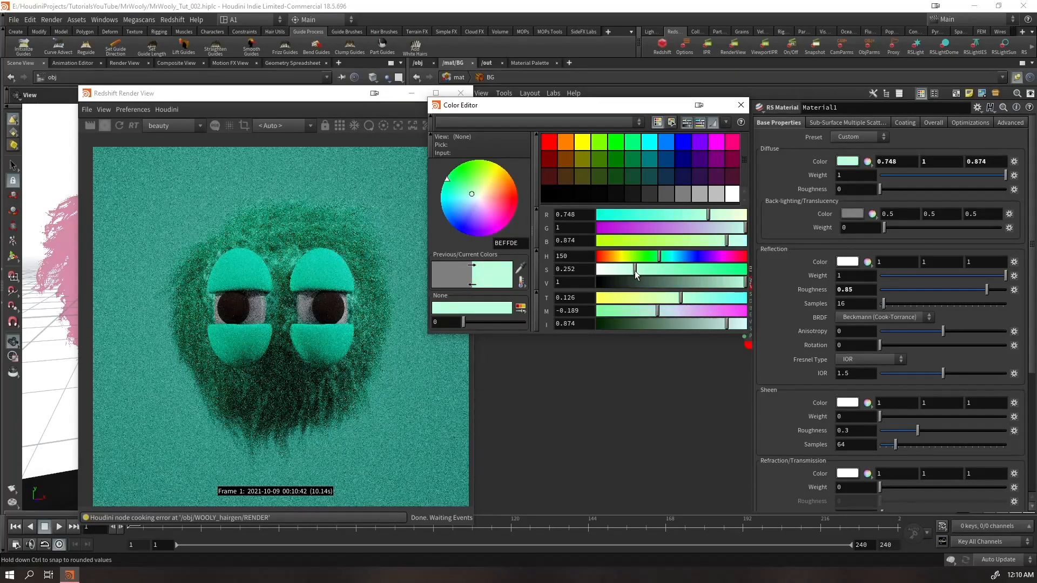
pyautogui.moveTo(598, 114); pyautogui.dragTo(711, 83)
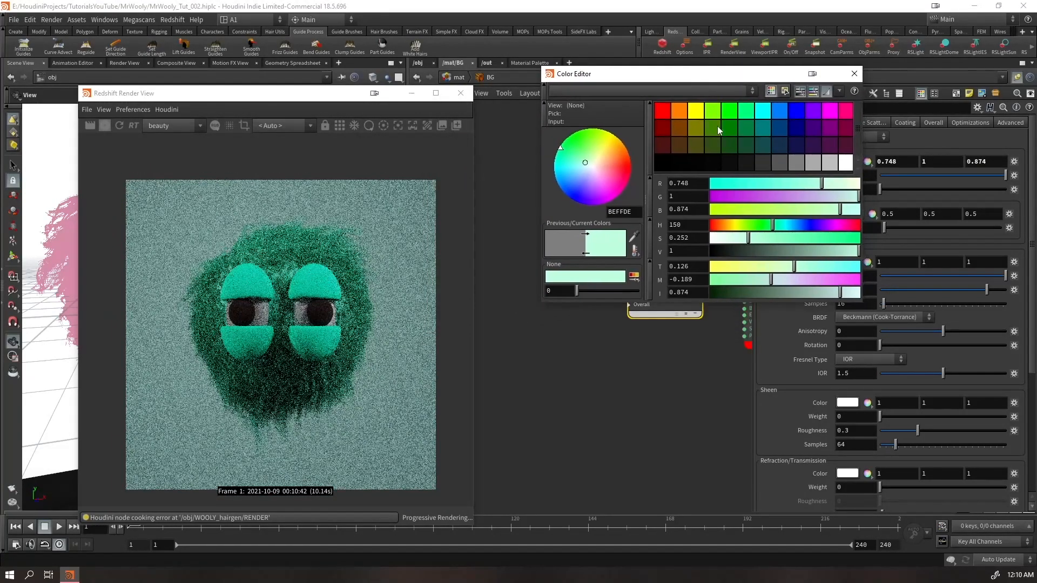
pyautogui.moveTo(748, 237); pyautogui.dragTo(767, 237)
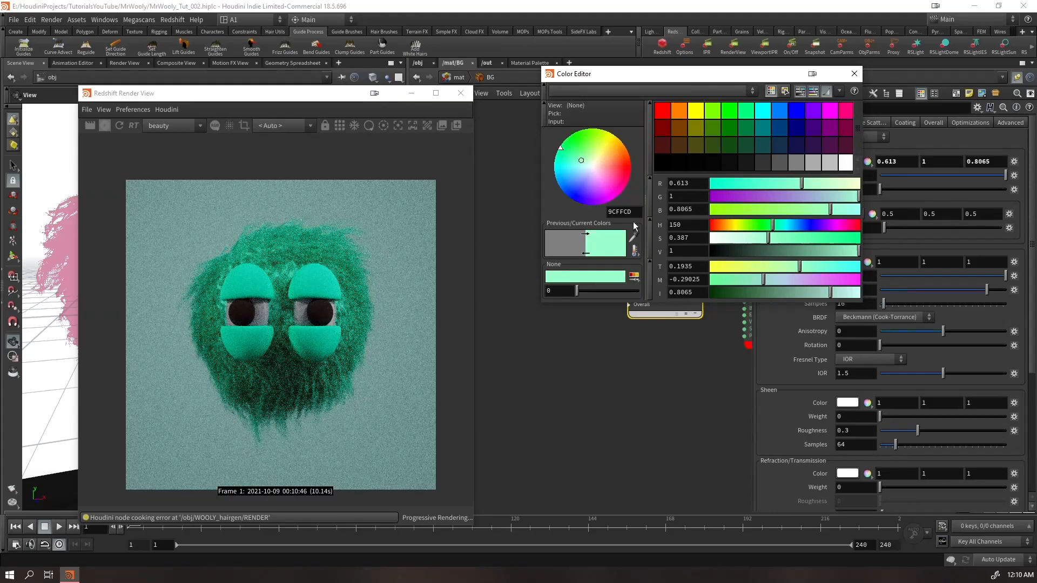
pyautogui.scroll(3, 278, 362)
pyautogui.moveTo(291, 380); pyautogui.dragTo(294, 369)
pyautogui.scroll(-2, 296, 362)
pyautogui.scroll(1, 292, 354)
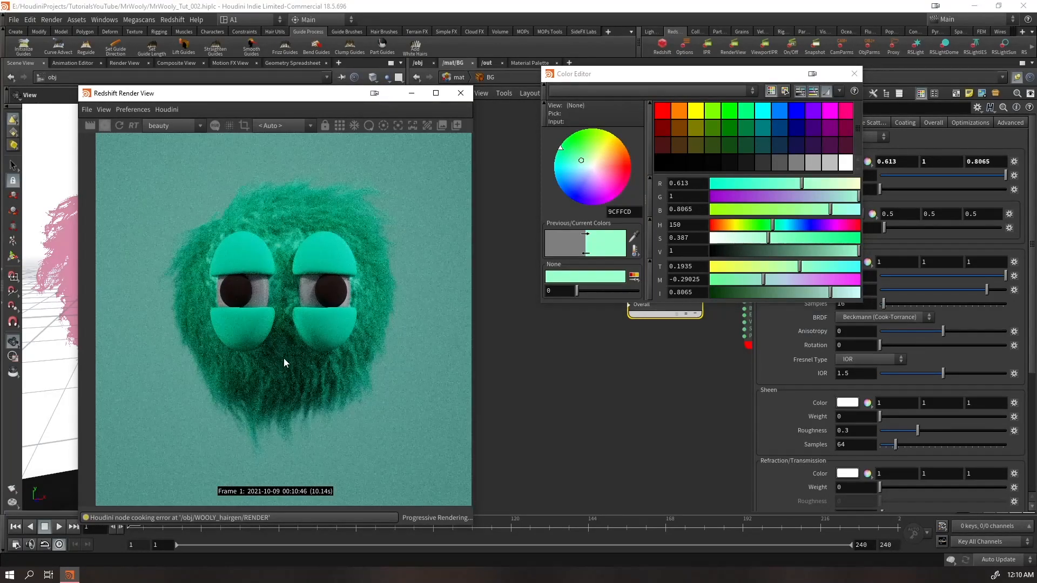
pyautogui.click(854, 78)
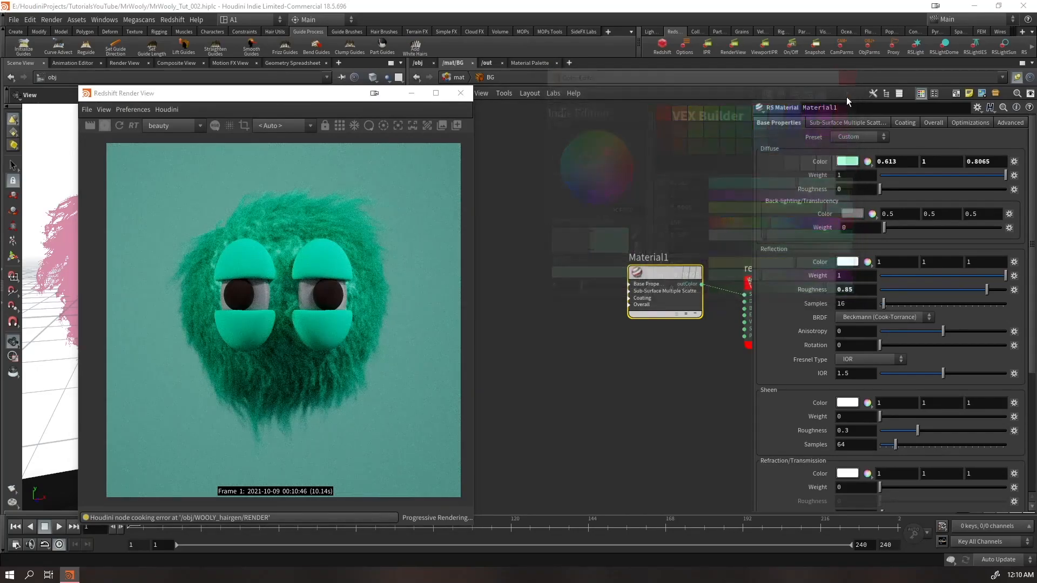
# In the EYES_BASE network, set Material1's diffuse colour to white and reflection roughness to 0.884, then save the scene
pyautogui.click(459, 78)
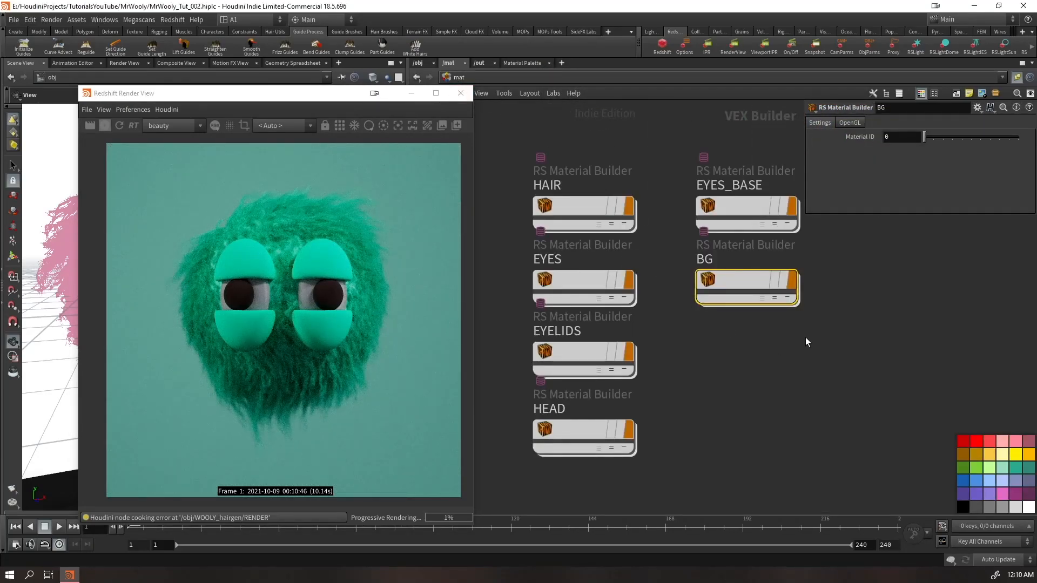
pyautogui.doubleClick(736, 208)
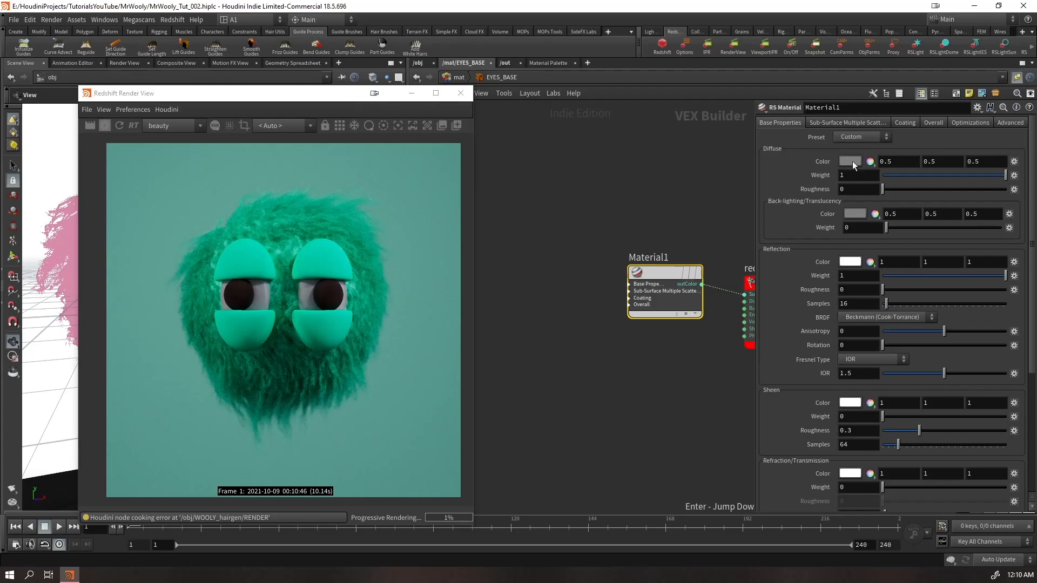
pyautogui.click(853, 161)
pyautogui.click(853, 72)
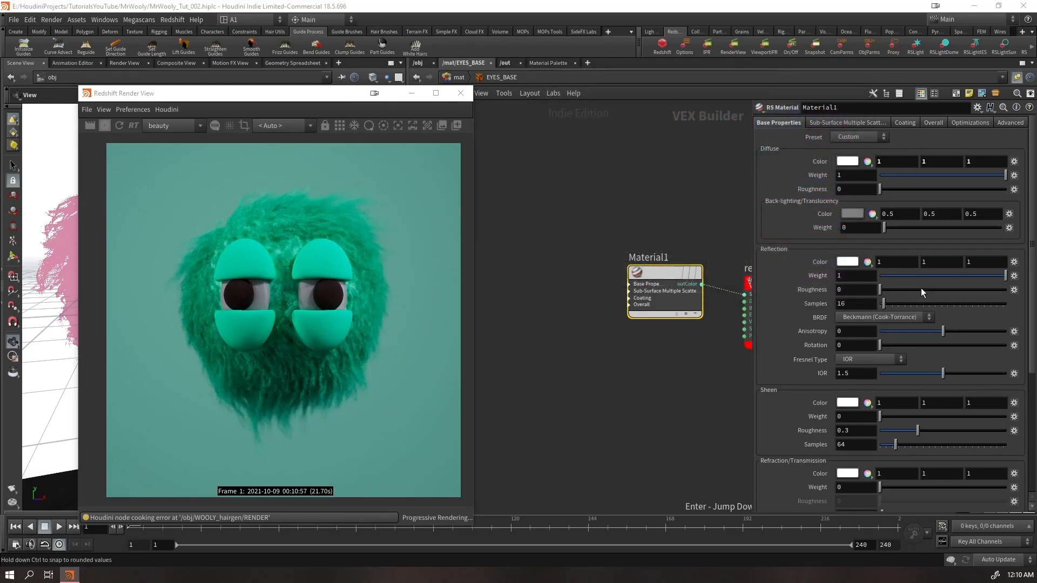
pyautogui.moveTo(967, 289); pyautogui.dragTo(991, 290)
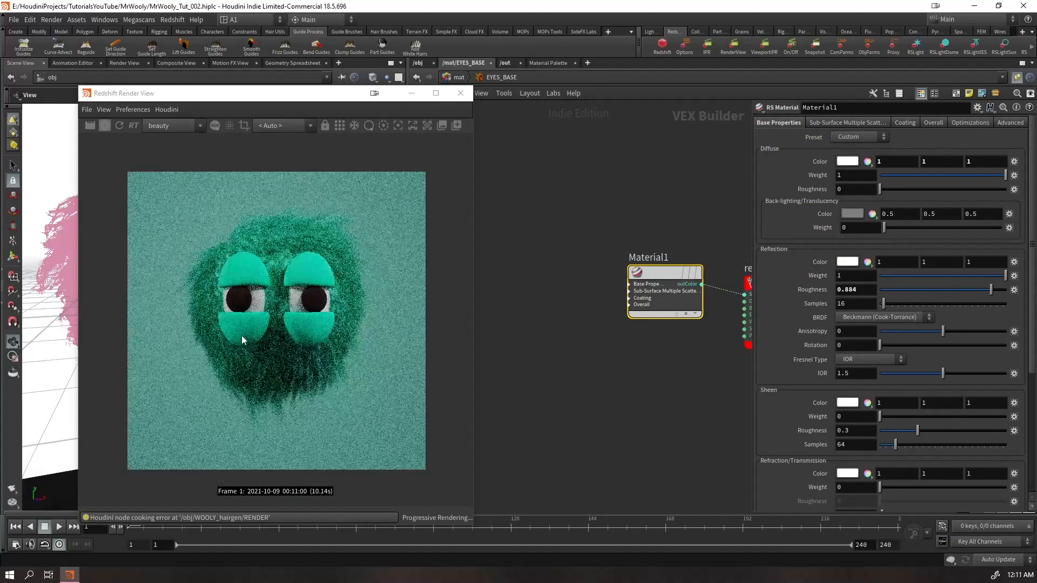
pyautogui.scroll(1, 251, 364)
pyautogui.click(510, 292)
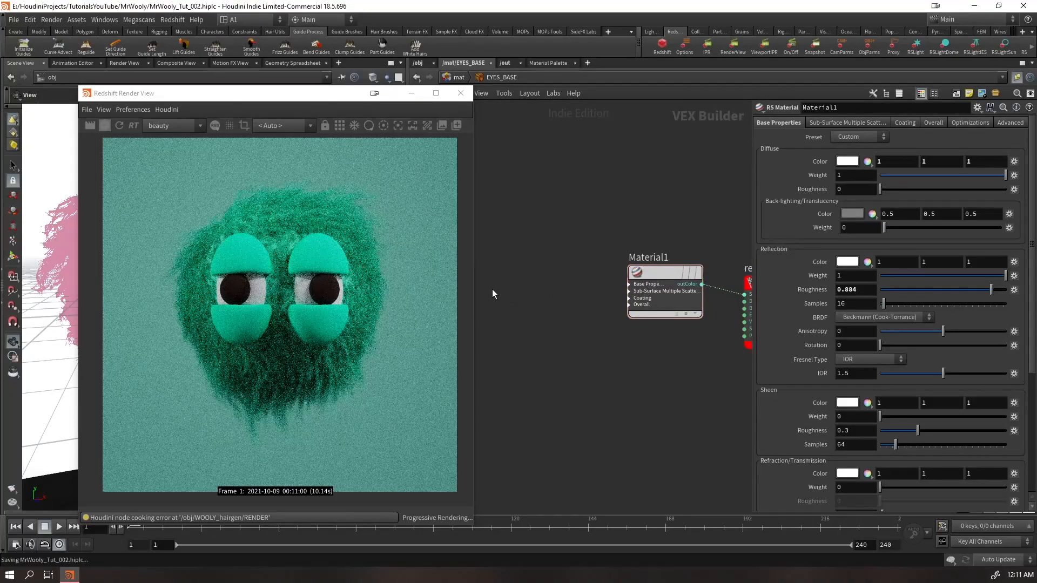
pyautogui.hotkey('ctrl', 's')
# At object level, look through rslight1 in the viewport and fix the render view's camera to /obj/cam1
pyautogui.click(318, 101)
pyautogui.moveTo(318, 102); pyautogui.dragTo(279, 230)
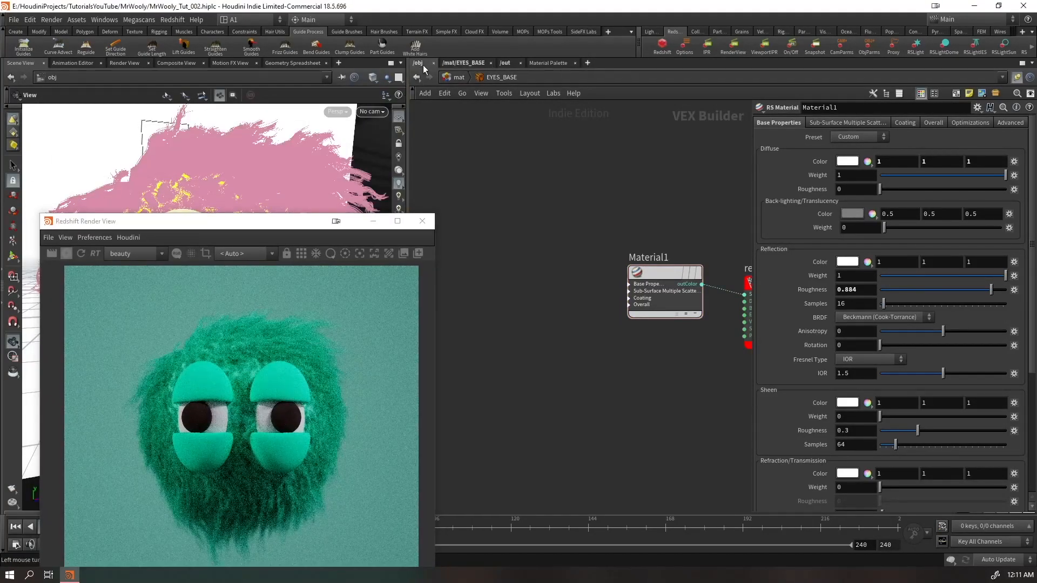
pyautogui.click(417, 63)
pyautogui.click(371, 111)
pyautogui.click(380, 115)
pyautogui.keyDown('ctrl'); pyautogui.click(379, 114); pyautogui.keyUp('ctrl')
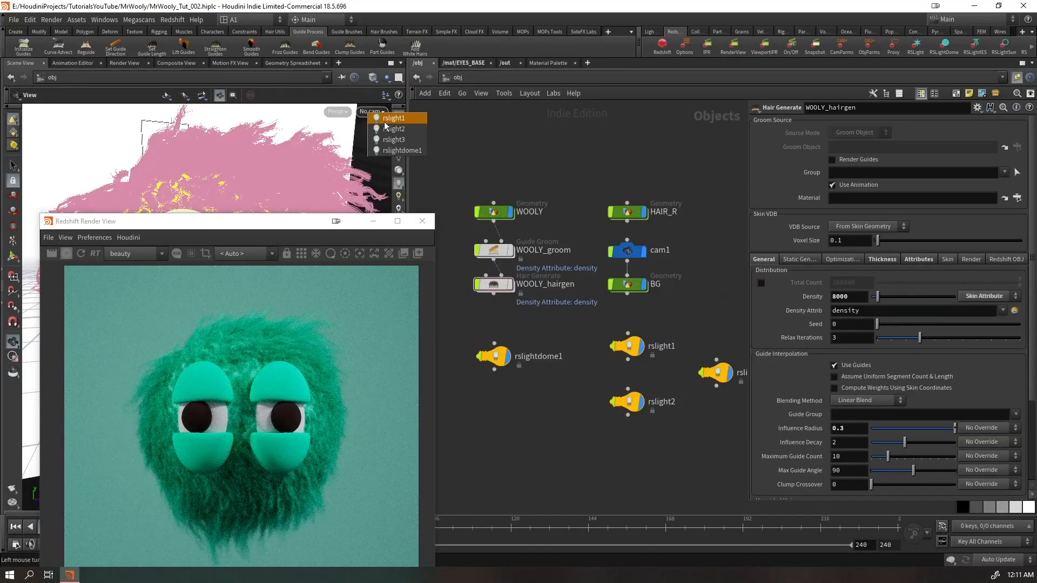
pyautogui.click(384, 120)
pyautogui.moveTo(294, 228); pyautogui.dragTo(816, 89)
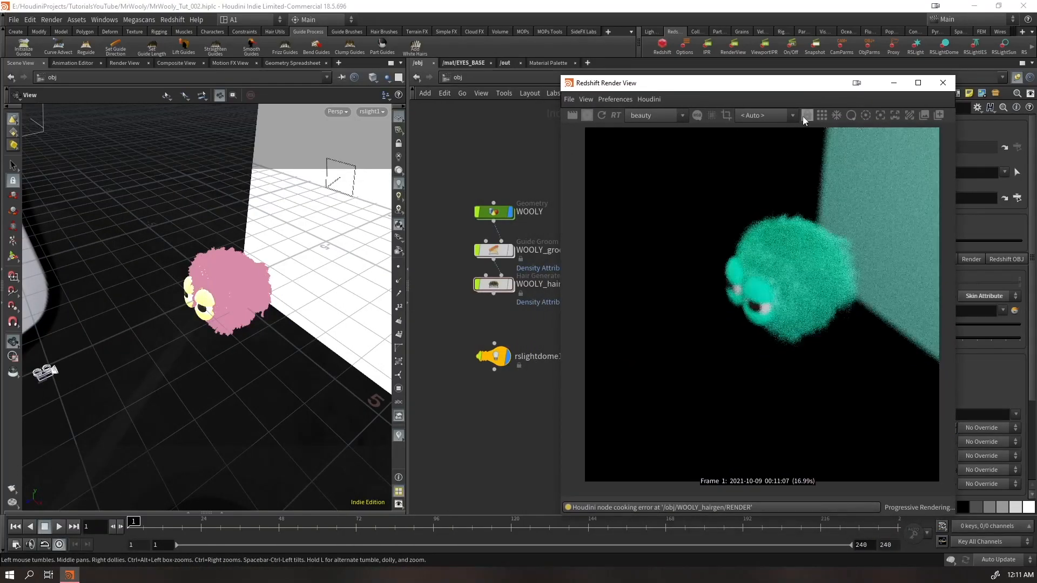
pyautogui.click(757, 139)
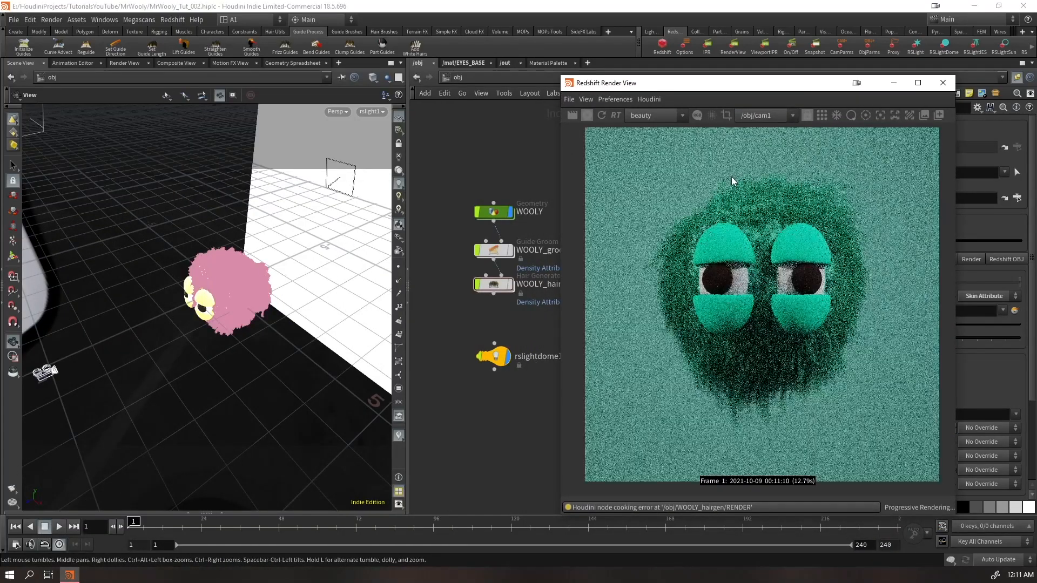
# Lock the viewport to rslight1 and reposition the light lower and closer, at the character's side
pyautogui.scroll(-4, 484, 393)
pyautogui.moveTo(551, 412); pyautogui.dragTo(456, 348, button='middle')
pyautogui.scroll(3, 456, 348)
pyautogui.moveTo(664, 85)
pyautogui.mouseDown()
pyautogui.moveTo(352, 246)
pyautogui.moveTo(645, 83)
pyautogui.mouseUp()
pyautogui.click(399, 144)
pyautogui.moveTo(318, 238); pyautogui.dragTo(250, 262)
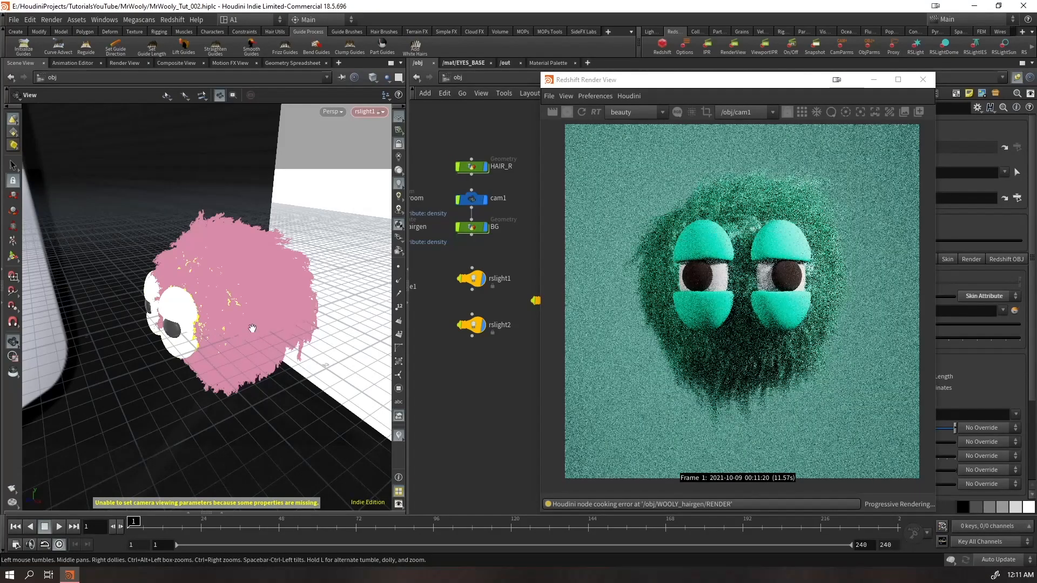
pyautogui.moveTo(260, 328); pyautogui.dragTo(250, 324)
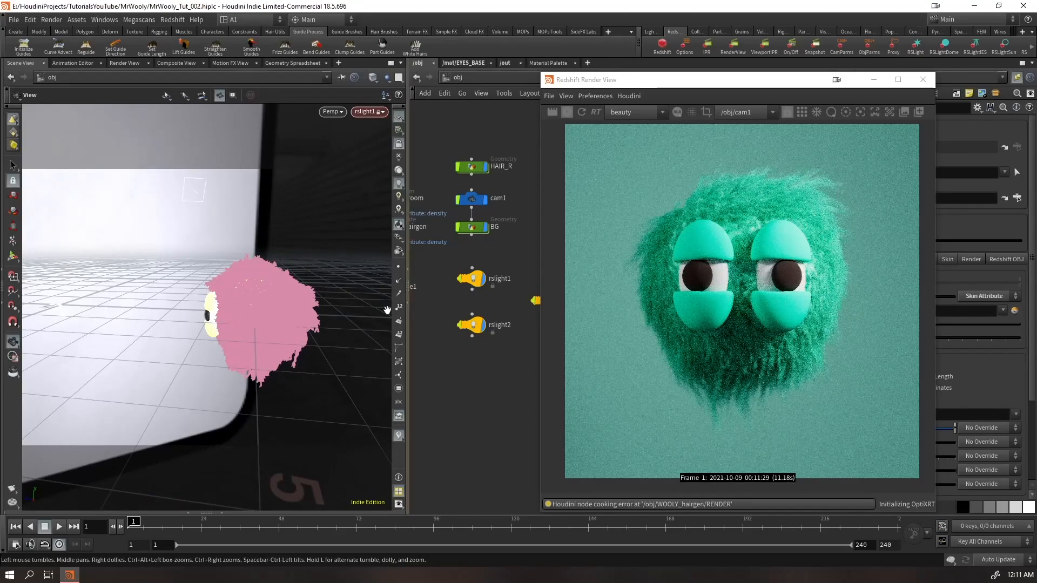
pyautogui.moveTo(273, 322)
pyautogui.mouseDown()
pyautogui.moveTo(280, 316)
pyautogui.moveTo(254, 312)
pyautogui.mouseUp()
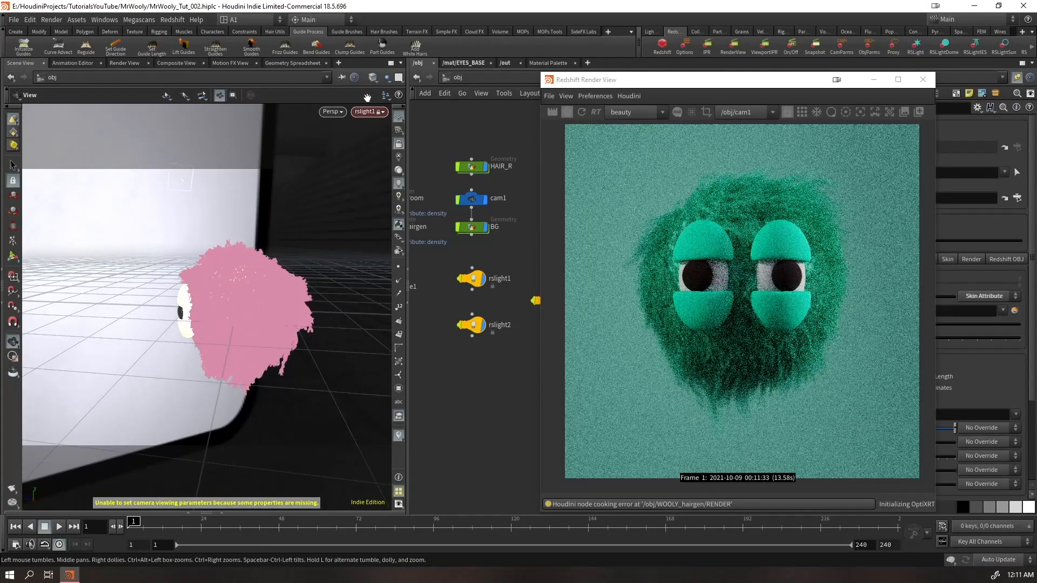
# Look through rslight2 and lower the light, swinging it round towards the front of the character
pyautogui.click(371, 111)
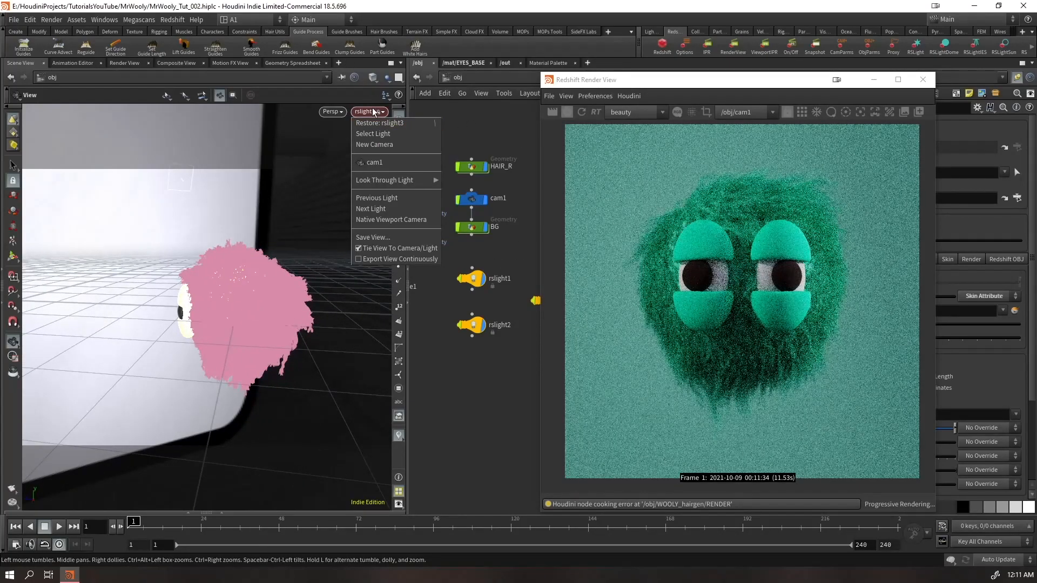
pyautogui.click(375, 110)
pyautogui.rightClick(376, 111)
pyautogui.click(395, 130)
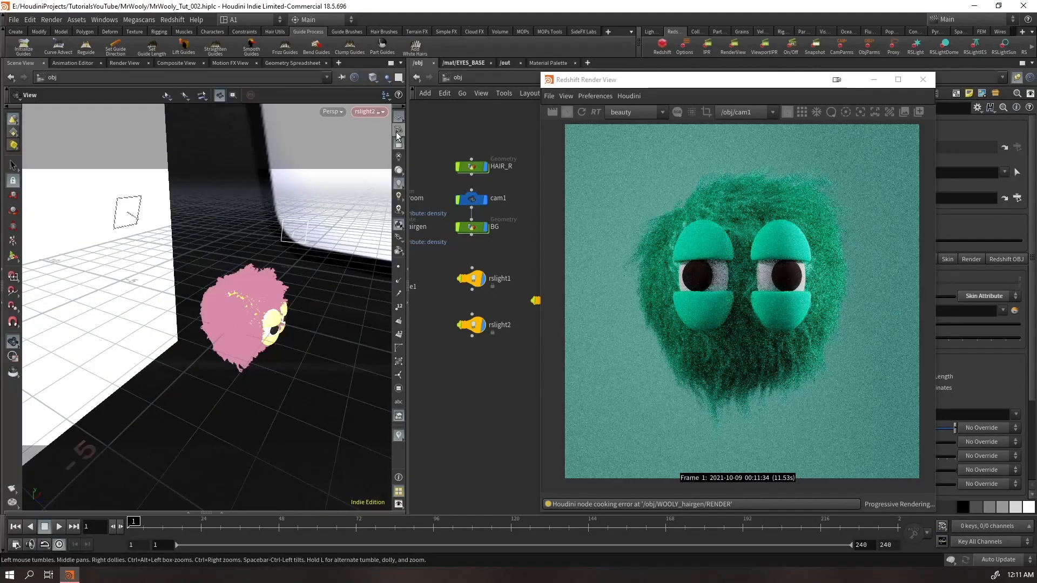
pyautogui.moveTo(231, 311)
pyautogui.mouseDown()
pyautogui.moveTo(266, 287)
pyautogui.moveTo(247, 313)
pyautogui.moveTo(271, 314)
pyautogui.moveTo(224, 311)
pyautogui.moveTo(238, 299)
pyautogui.mouseUp()
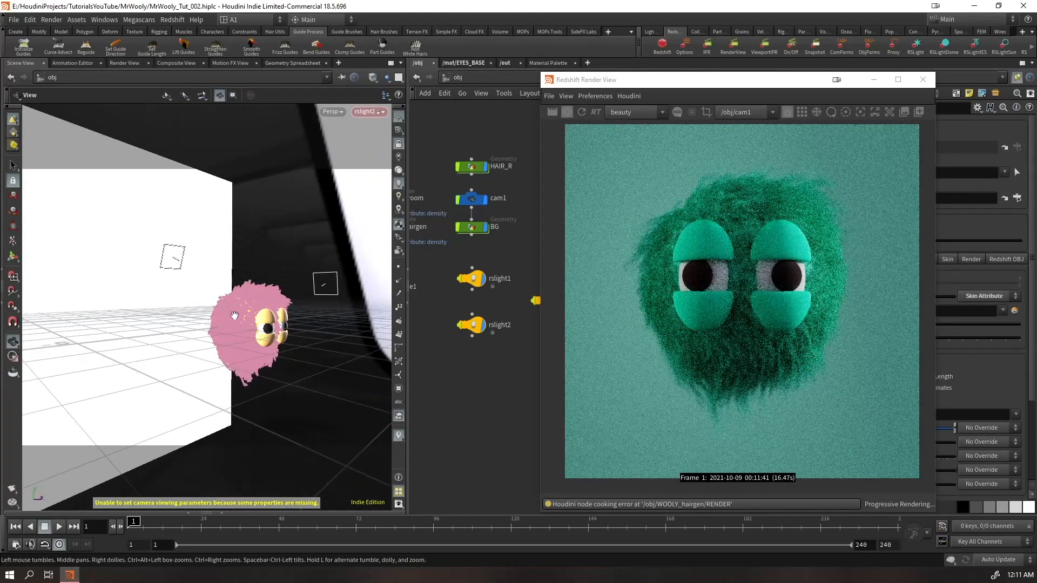
# Look through rslight3 and lower the light behind the character, then uncover the network's light nodes
pyautogui.click(365, 112)
pyautogui.click(399, 152)
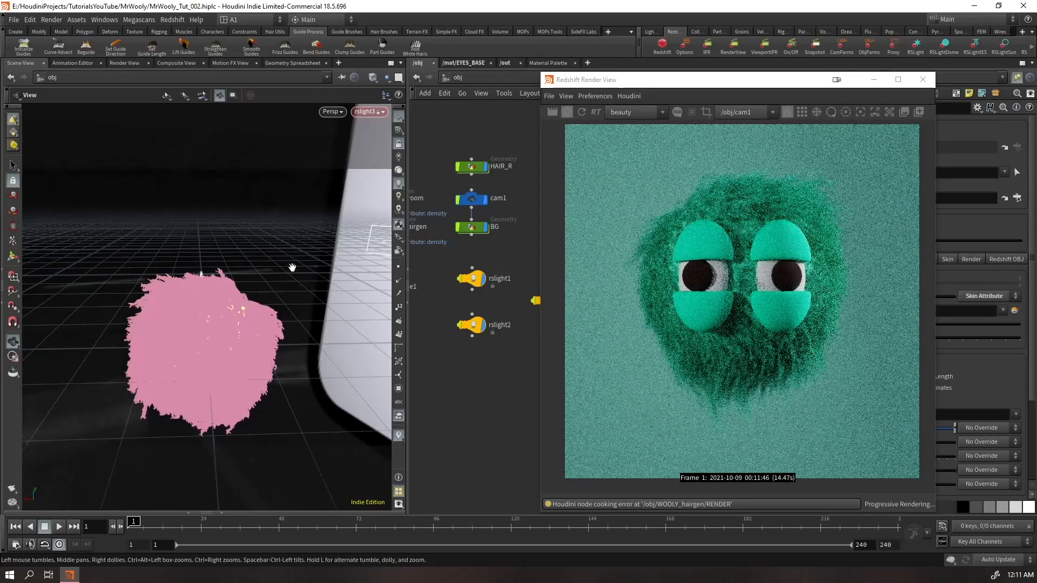
pyautogui.moveTo(181, 340); pyautogui.dragTo(219, 274)
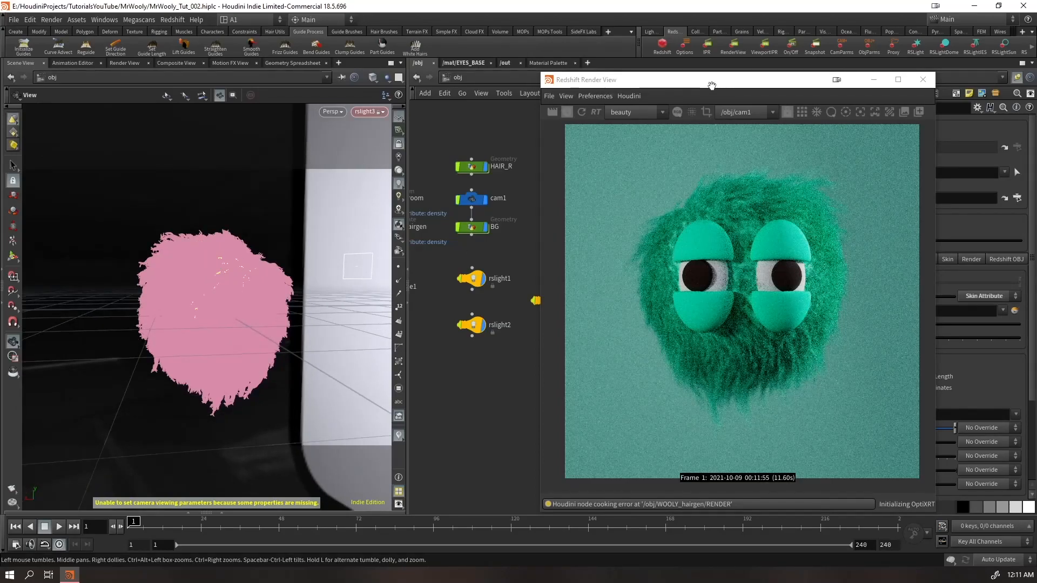
pyautogui.click(713, 84)
pyautogui.moveTo(713, 87); pyautogui.dragTo(210, 112)
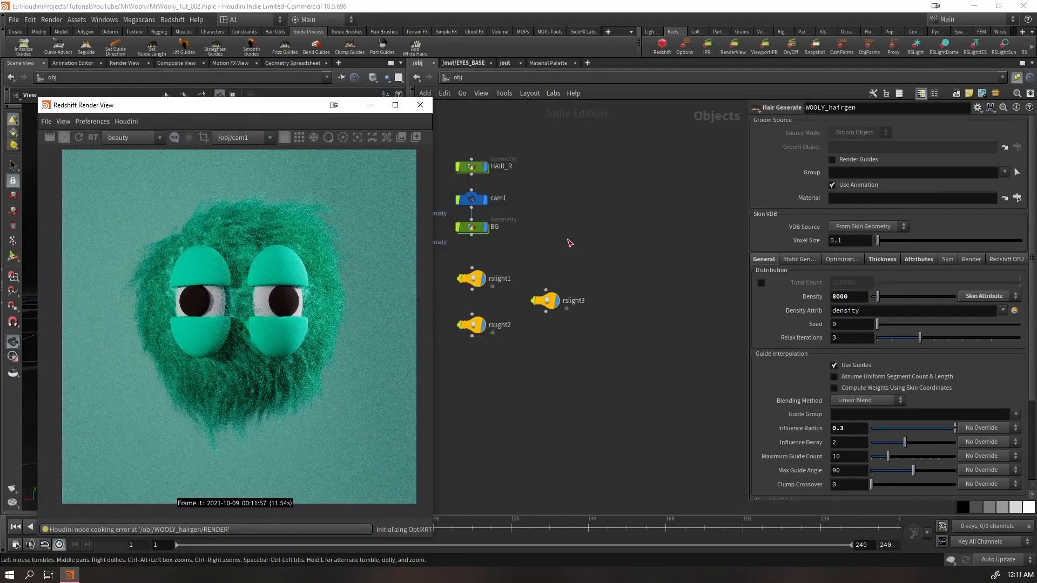
# Select the rslight3 node and raise the light to look down on the character from behind
pyautogui.click(547, 311)
pyautogui.click(567, 363)
pyautogui.click(552, 302)
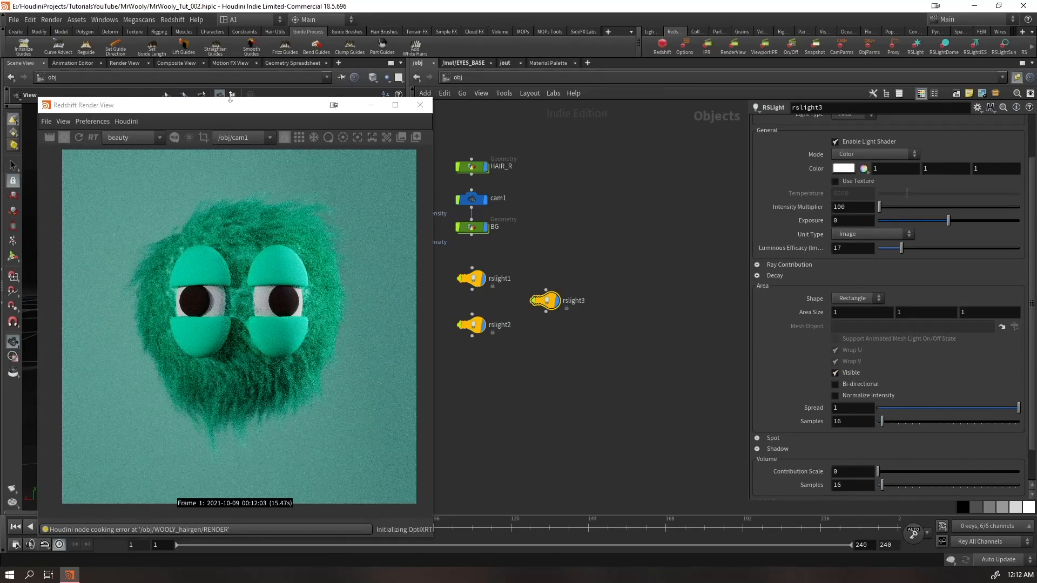
pyautogui.moveTo(230, 98); pyautogui.dragTo(657, 92)
pyautogui.moveTo(228, 246)
pyautogui.mouseDown()
pyautogui.moveTo(221, 260)
pyautogui.moveTo(213, 251)
pyautogui.moveTo(227, 264)
pyautogui.mouseUp()
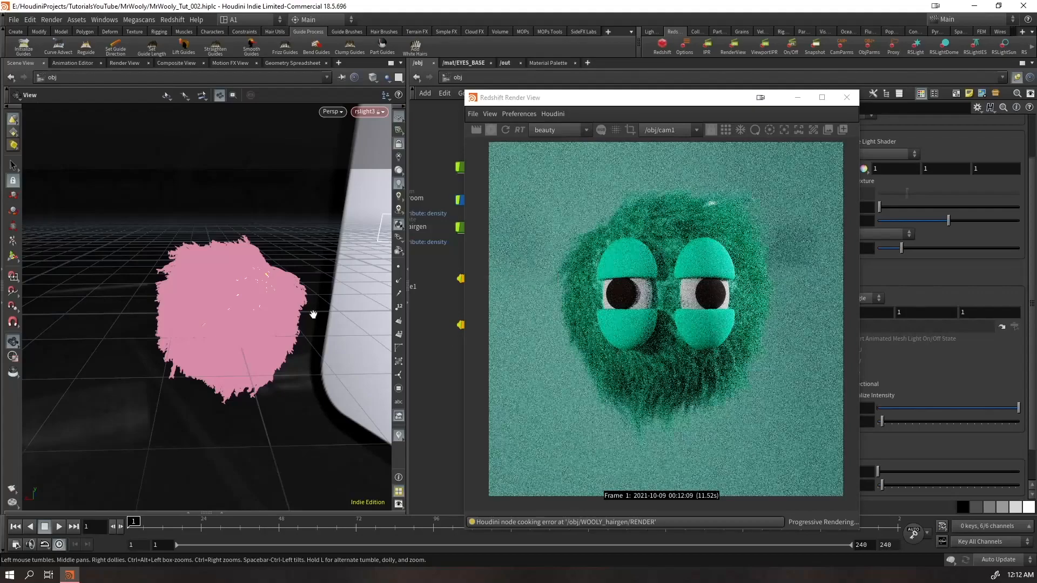
# Set rslight3's area size to 1.8 in all three dimensions
pyautogui.moveTo(648, 97); pyautogui.dragTo(359, 111)
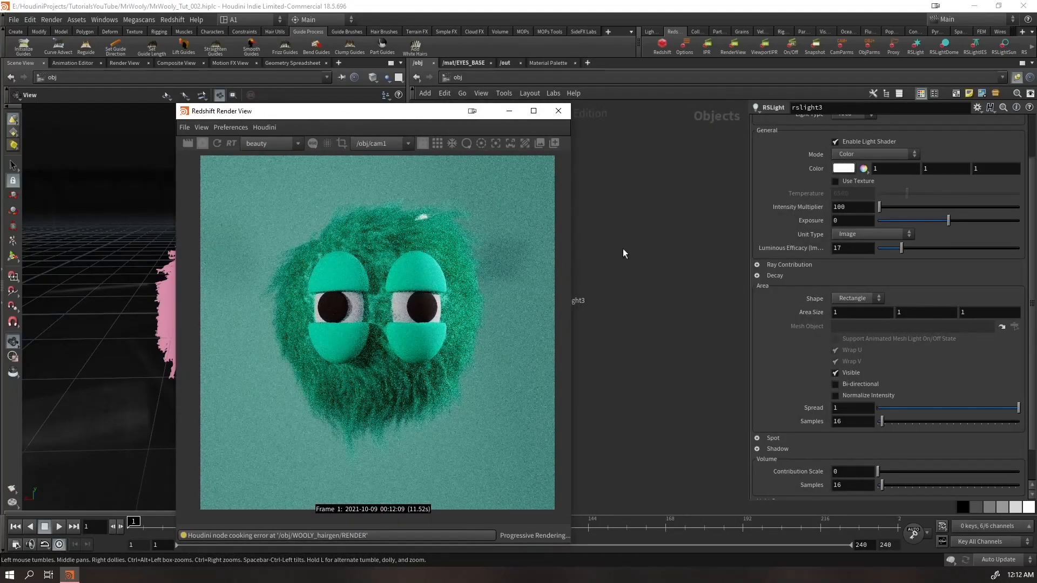
pyautogui.middleClick(806, 312)
pyautogui.moveTo(815, 322); pyautogui.dragTo(843, 323, button='middle')
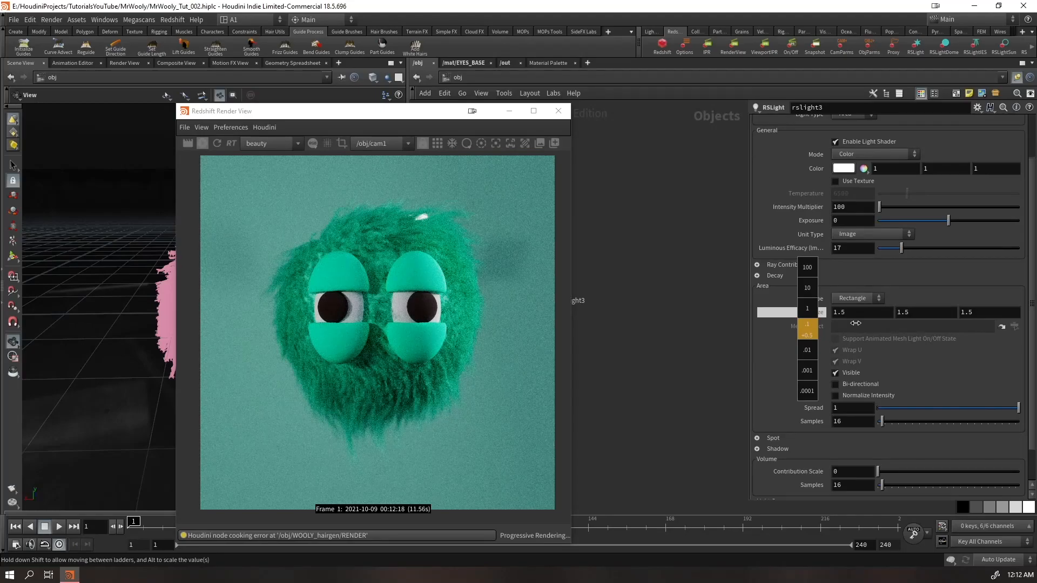
pyautogui.moveTo(856, 323); pyautogui.dragTo(886, 323, button='middle')
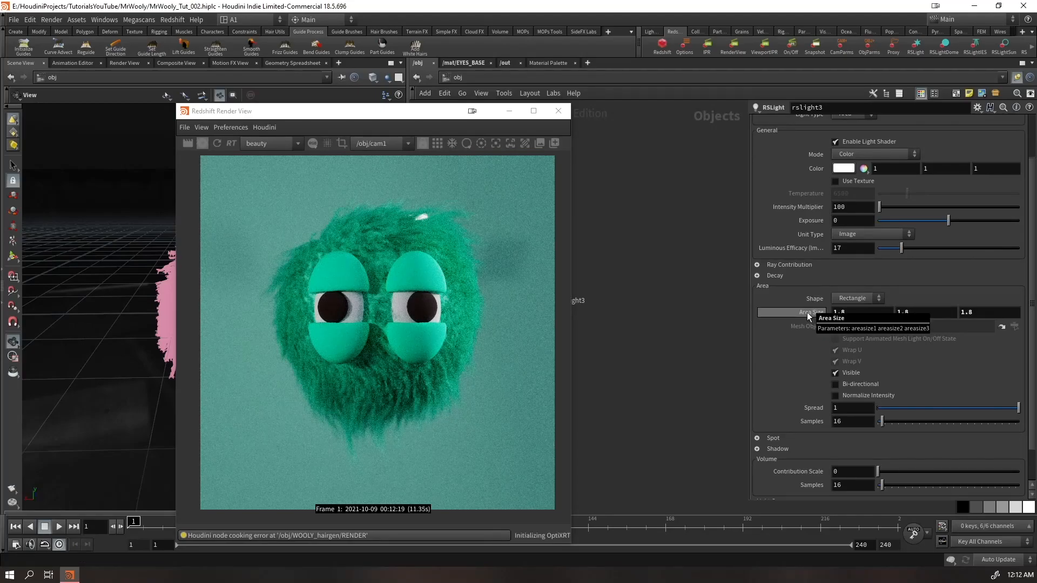
# Reposition rslight3 while looking through it so the enlarged light stays above and behind the character, pointing down at it
pyautogui.moveTo(380, 111); pyautogui.dragTo(724, 134)
pyautogui.moveTo(254, 249); pyautogui.dragTo(278, 301)
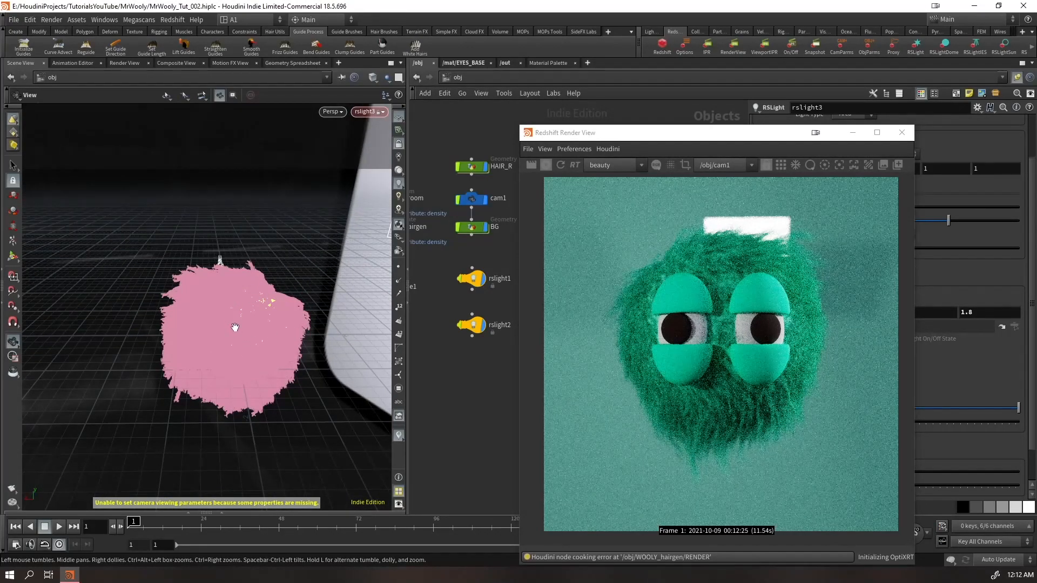
pyautogui.scroll(3, 239, 328)
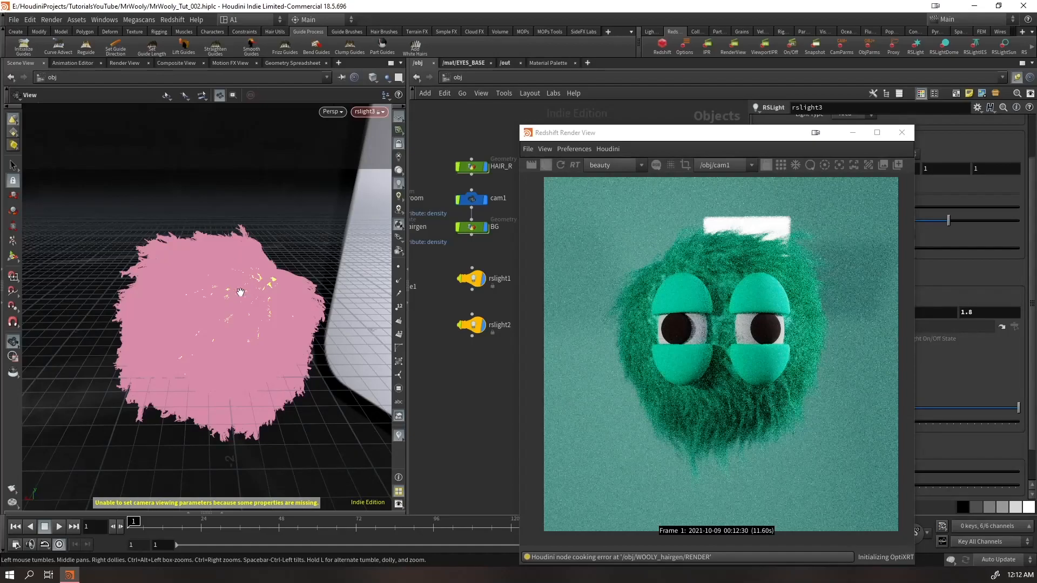
pyautogui.moveTo(272, 249); pyautogui.dragTo(234, 266)
pyautogui.moveTo(225, 265); pyautogui.dragTo(266, 248, button='right')
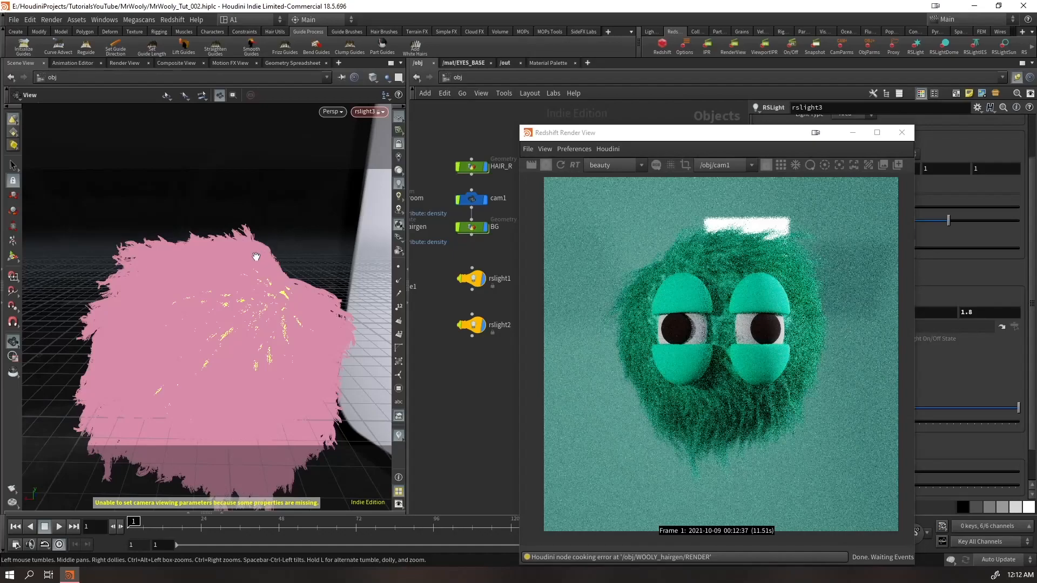
pyautogui.moveTo(217, 276); pyautogui.dragTo(221, 306)
# Switch to Task Manager to check the graphics card's load and memory use, then close it
pyautogui.moveTo(650, 137); pyautogui.dragTo(579, 94)
pyautogui.hotkey('ctrl', 'shift', 'Escape')
pyautogui.click(131, 151)
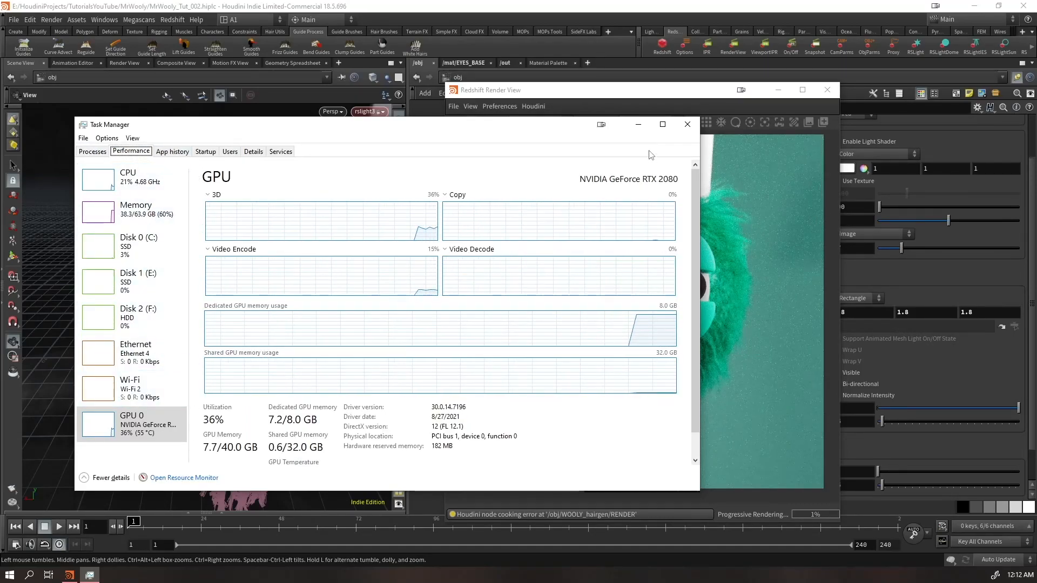
pyautogui.click(687, 124)
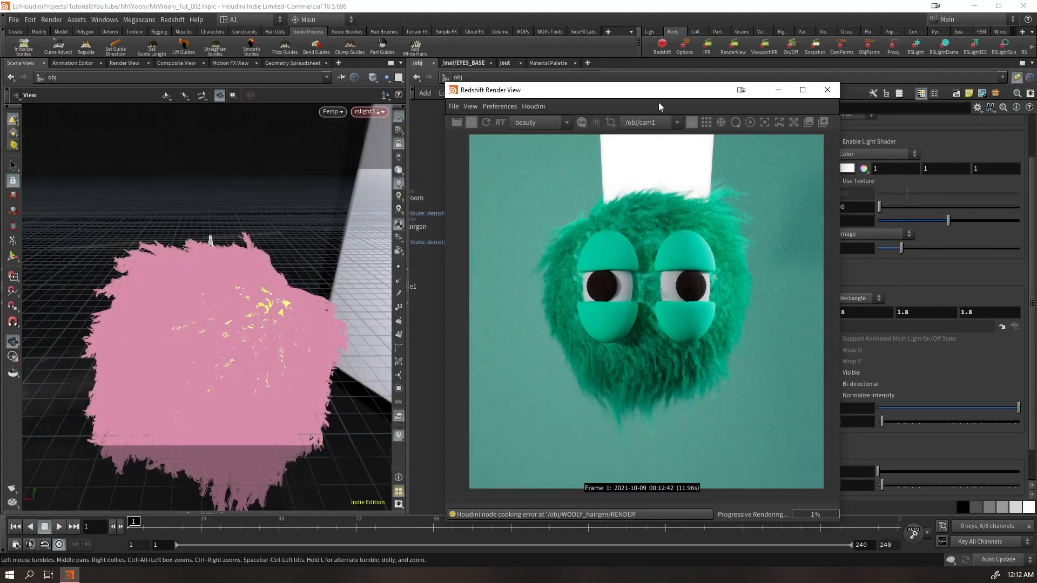
# Lower rslight3 slightly behind the character and set the first two area size values to 3 and 1
pyautogui.moveTo(204, 302); pyautogui.dragTo(199, 280)
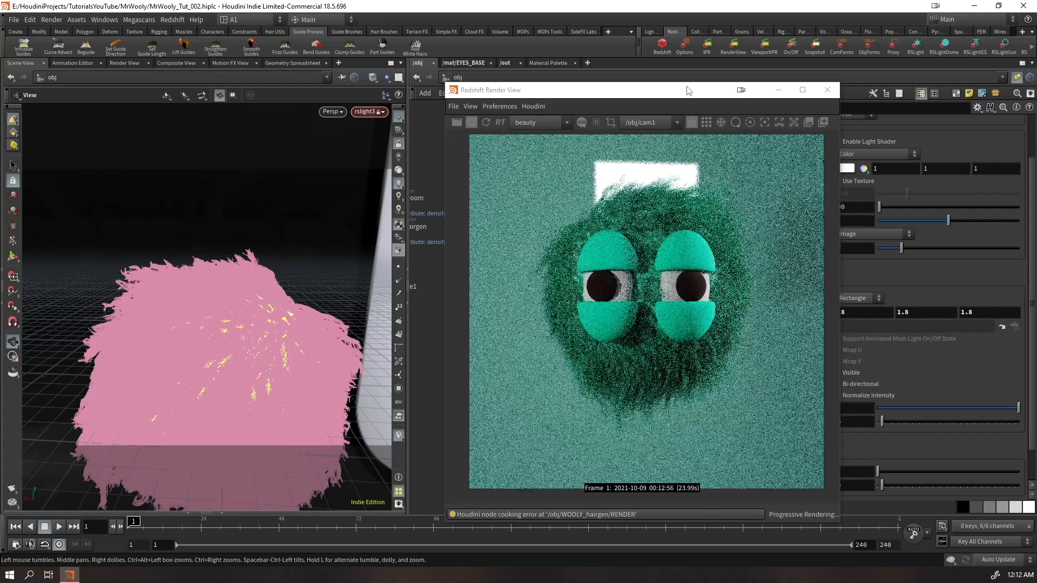
pyautogui.moveTo(688, 93); pyautogui.dragTo(428, 100)
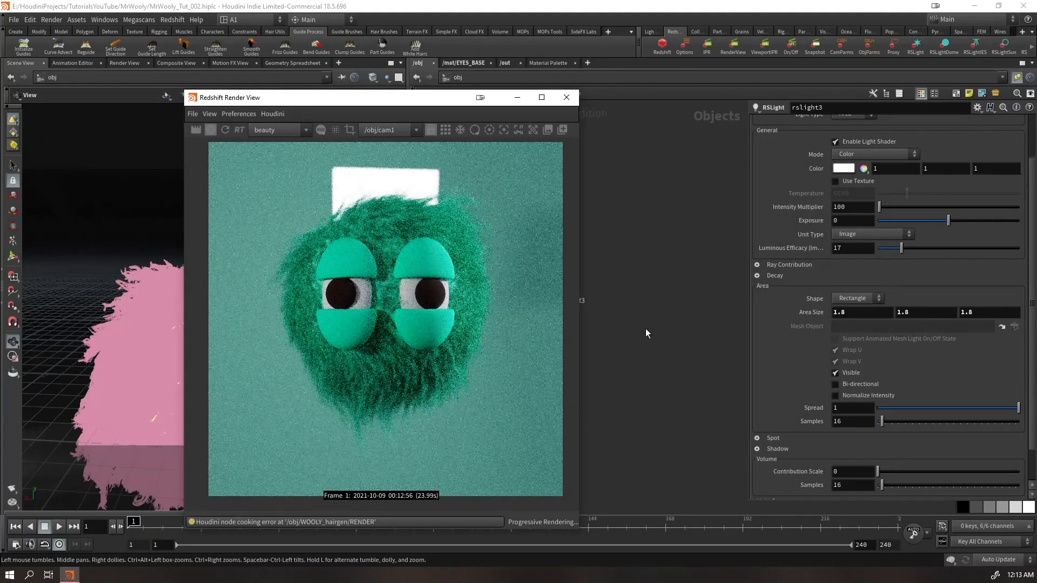
pyautogui.click(849, 314)
pyautogui.write('3')
pyautogui.press('Return')
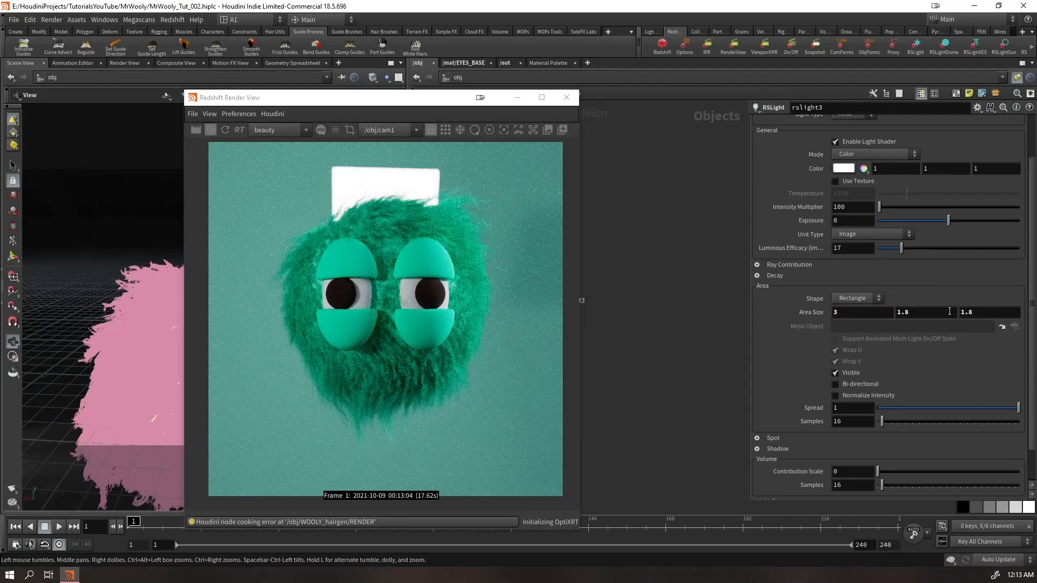
pyautogui.click(933, 311)
pyautogui.write('0')
pyautogui.click(917, 314)
pyautogui.press('BackSpace')
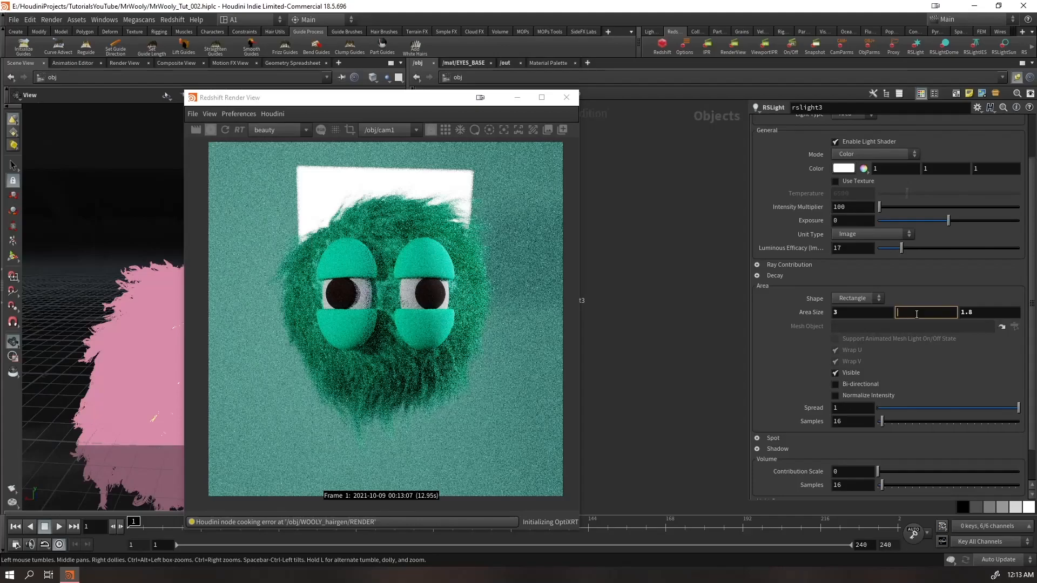
pyautogui.write('1')
pyautogui.press('Return')
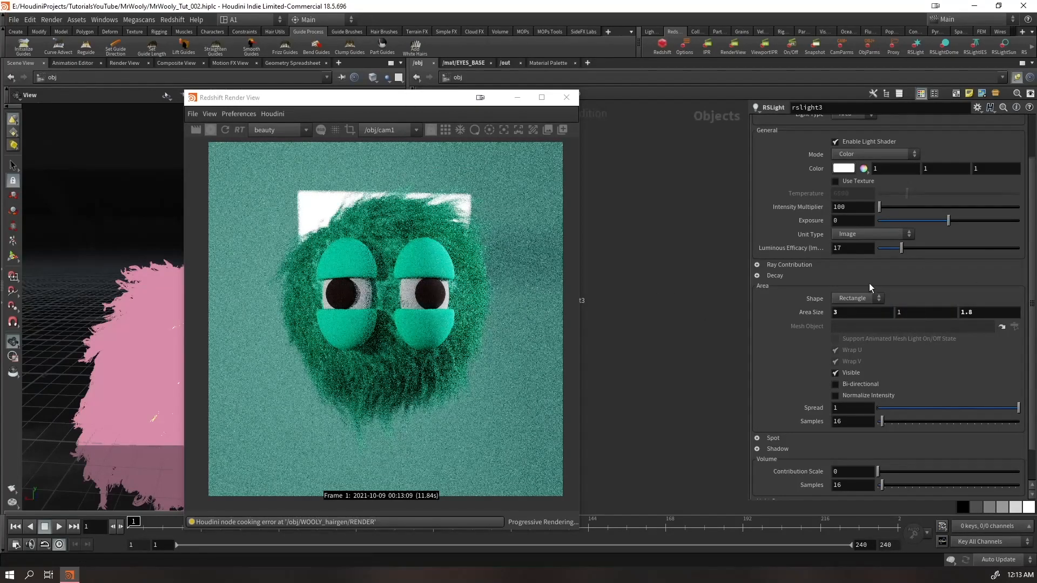
# Make rslight3's area shape invisible and release the viewport from the light to show the whole lighting setup
pyautogui.click(835, 373)
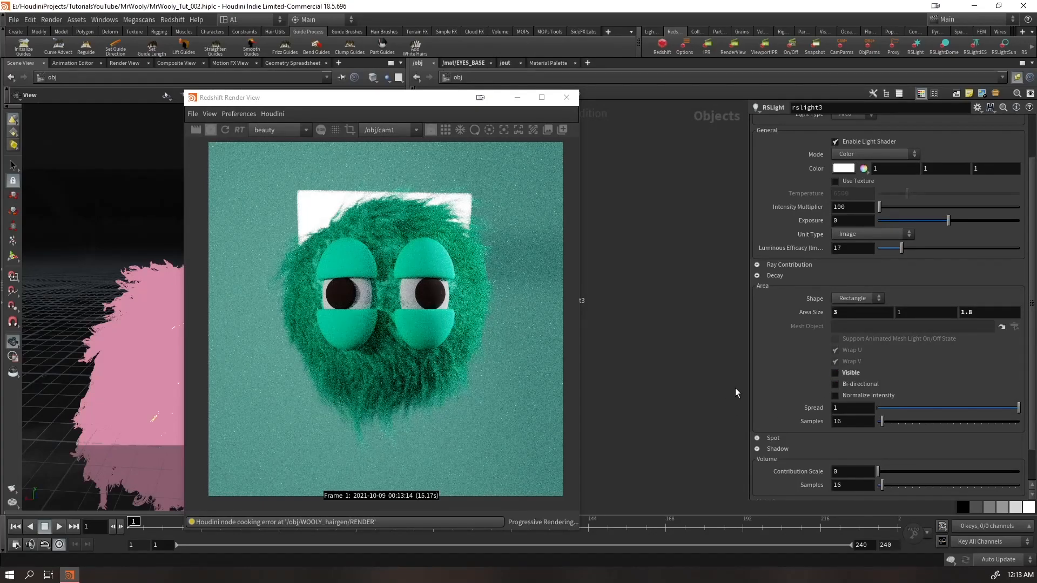
pyautogui.moveTo(422, 105); pyautogui.dragTo(667, 101)
pyautogui.click(399, 145)
pyautogui.moveTo(310, 274); pyautogui.dragTo(140, 470)
# Examine the fur between the character's eyes up close in the render preview
pyautogui.scroll(6, 620, 359)
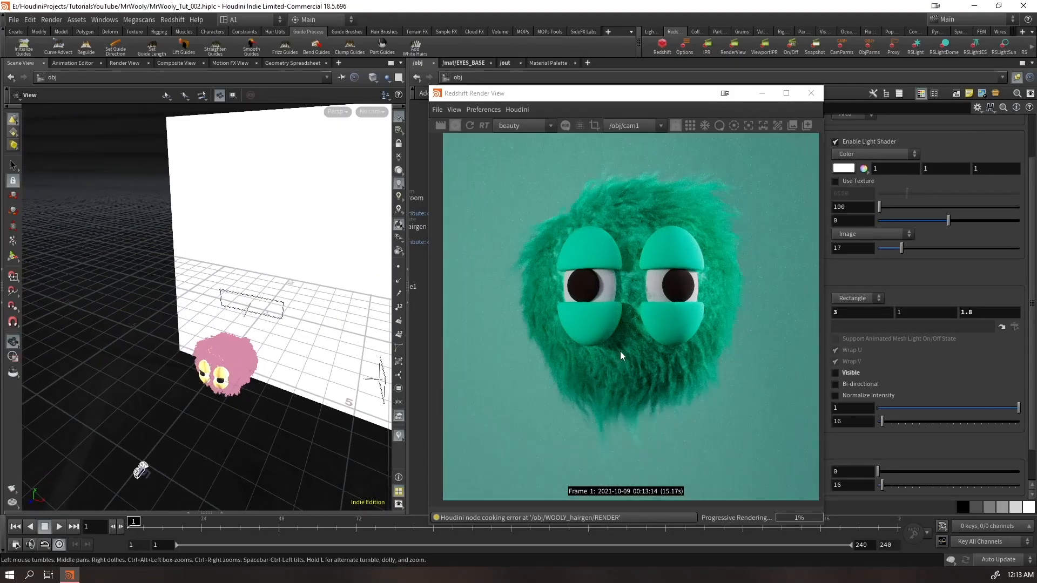
pyautogui.scroll(4, 648, 301)
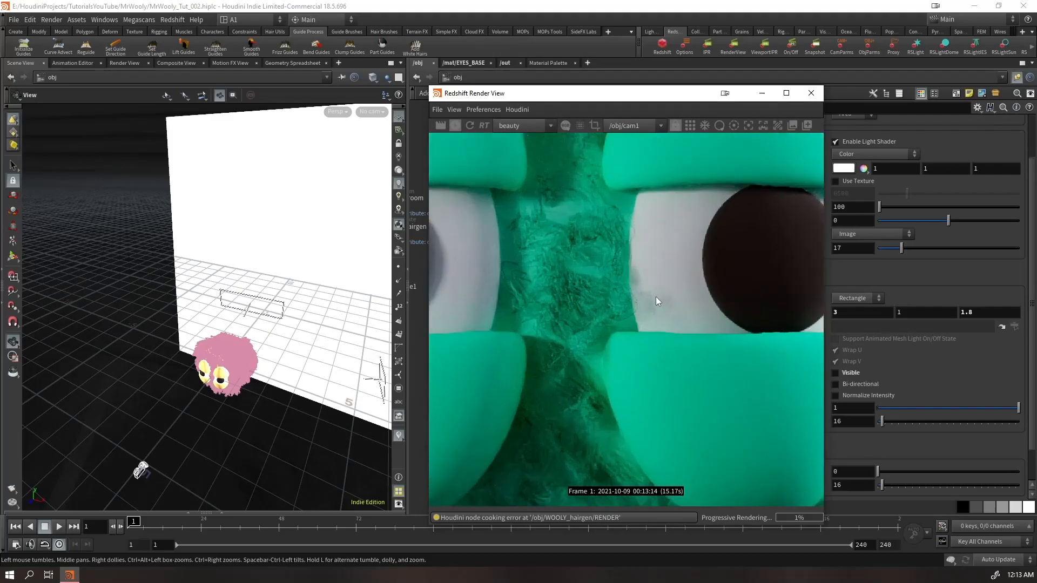
pyautogui.scroll(-4, 648, 301)
pyautogui.scroll(-6, 643, 341)
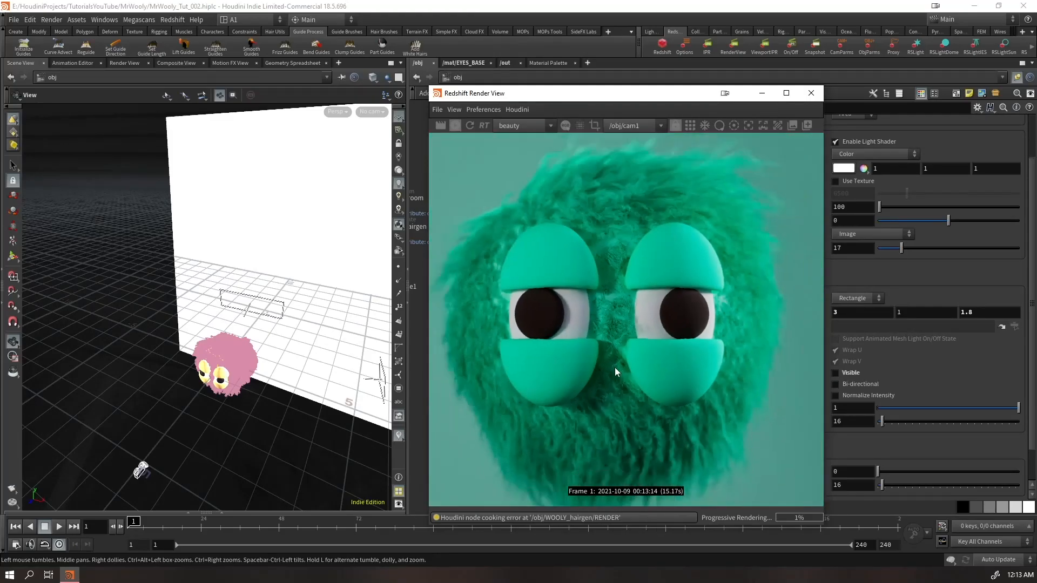
pyautogui.moveTo(624, 101); pyautogui.dragTo(254, 92)
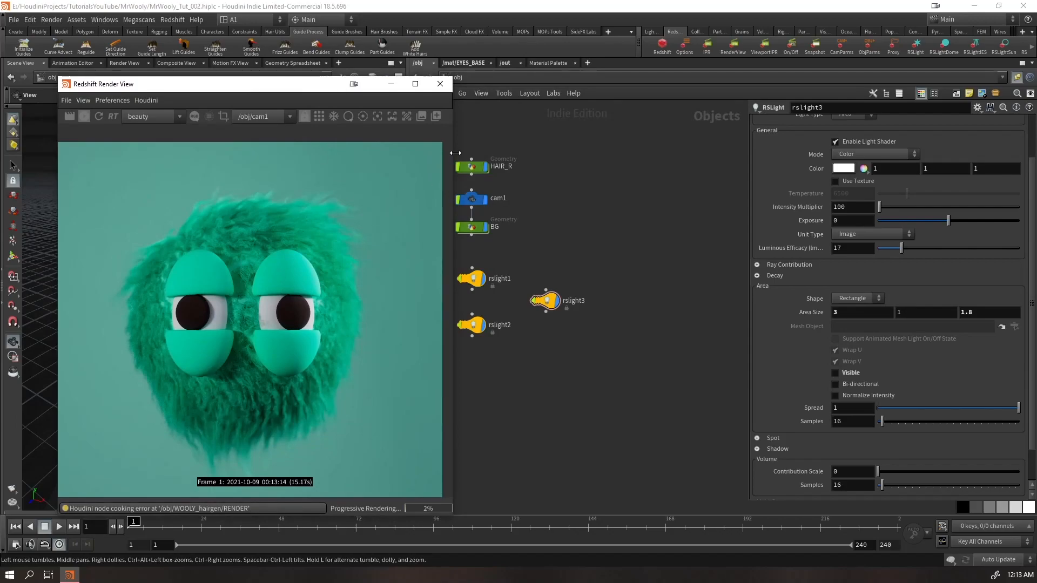
# Set the render preview's bokeh CoC Radius to 0.030 in its display settings
pyautogui.moveTo(455, 153); pyautogui.dragTo(745, 153)
pyautogui.click(739, 116)
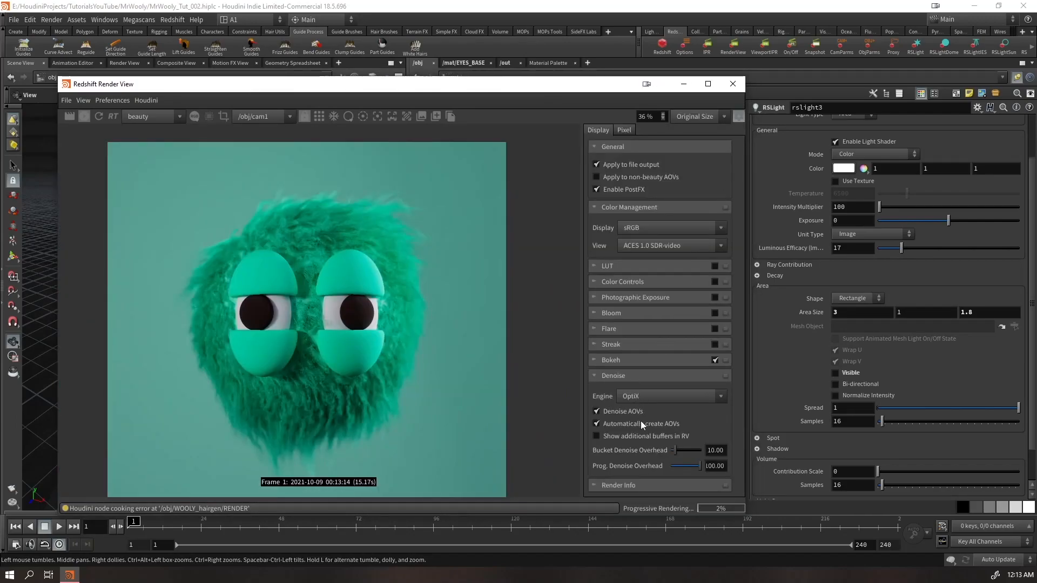
pyautogui.click(625, 377)
pyautogui.click(627, 361)
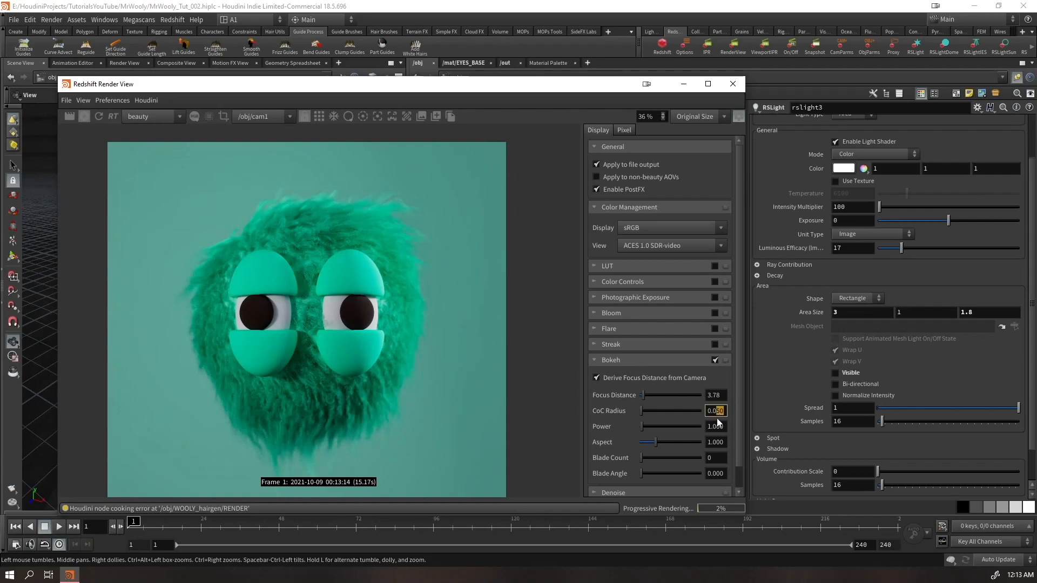
pyautogui.press('BackSpace')
pyautogui.write('30')
pyautogui.press('Return')
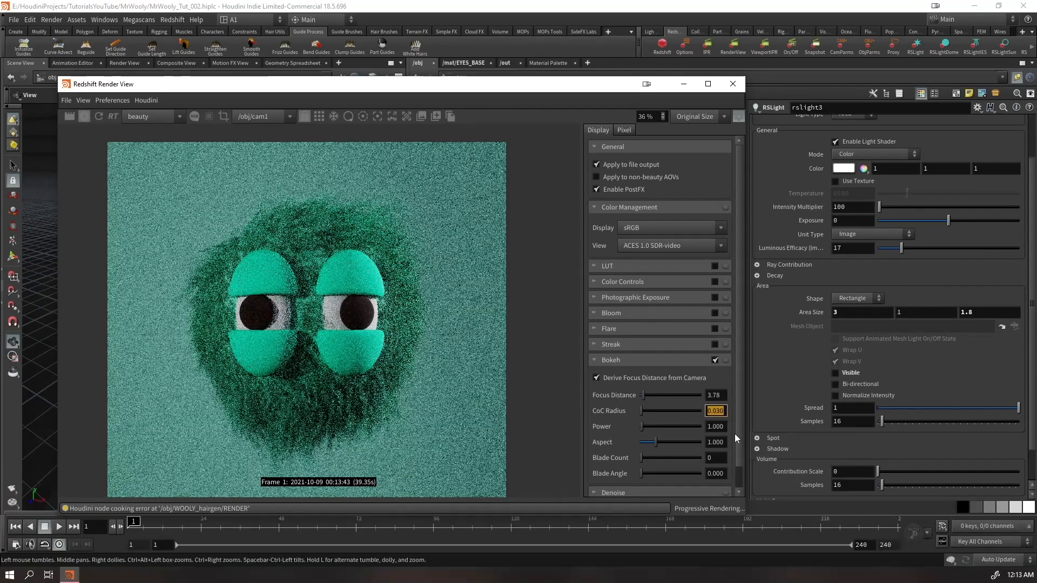
pyautogui.click(739, 117)
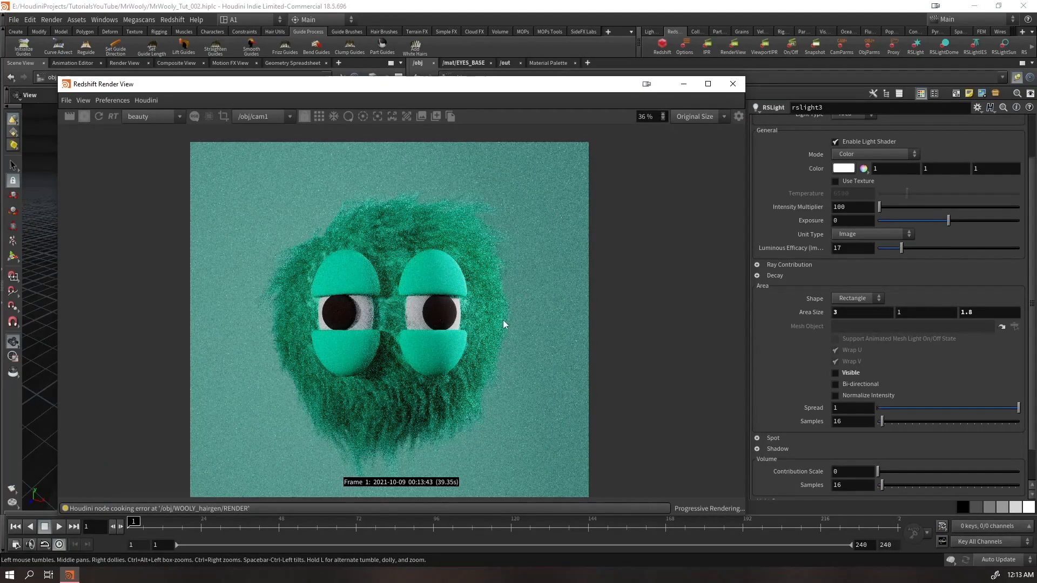
pyautogui.moveTo(547, 86); pyautogui.dragTo(607, 55)
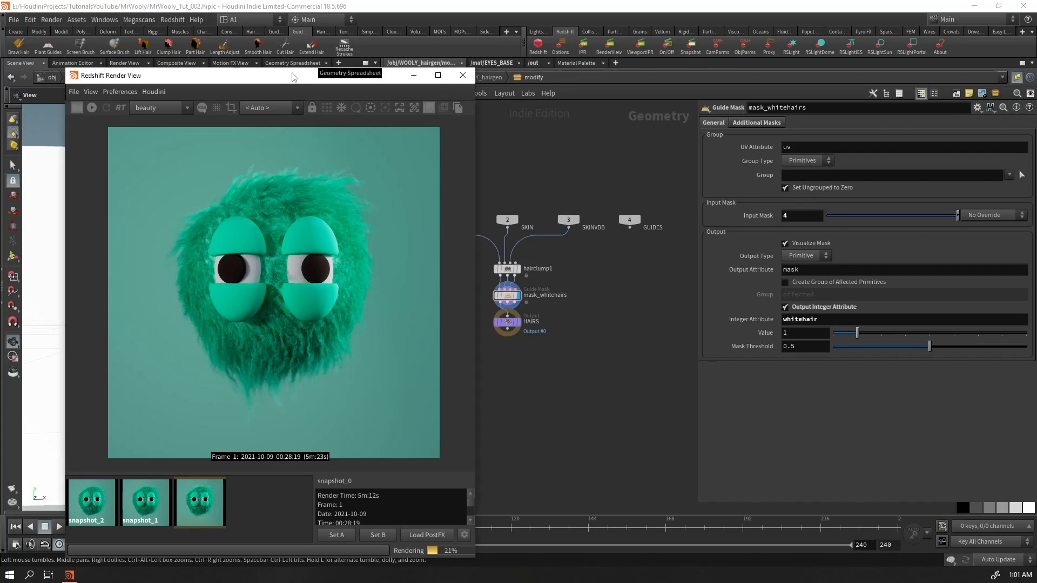
# Return the network to the object level and examine the fur in the snapshot_1 render up close
pyautogui.moveTo(295, 77); pyautogui.dragTo(287, 49)
pyautogui.moveTo(495, 151); pyautogui.dragTo(528, 155, button='middle')
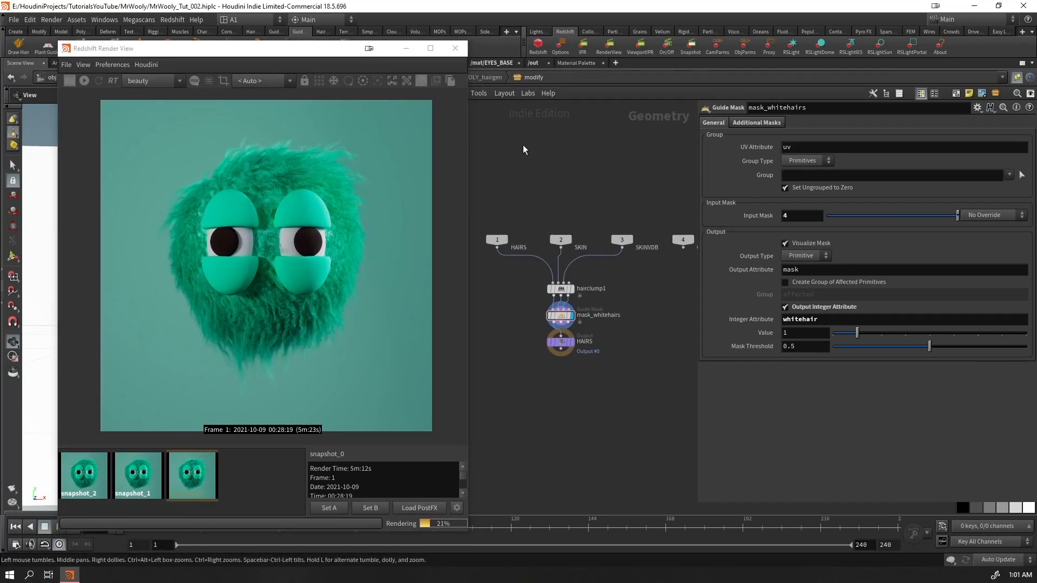
pyautogui.moveTo(288, 69); pyautogui.dragTo(395, 63)
pyautogui.click(426, 79)
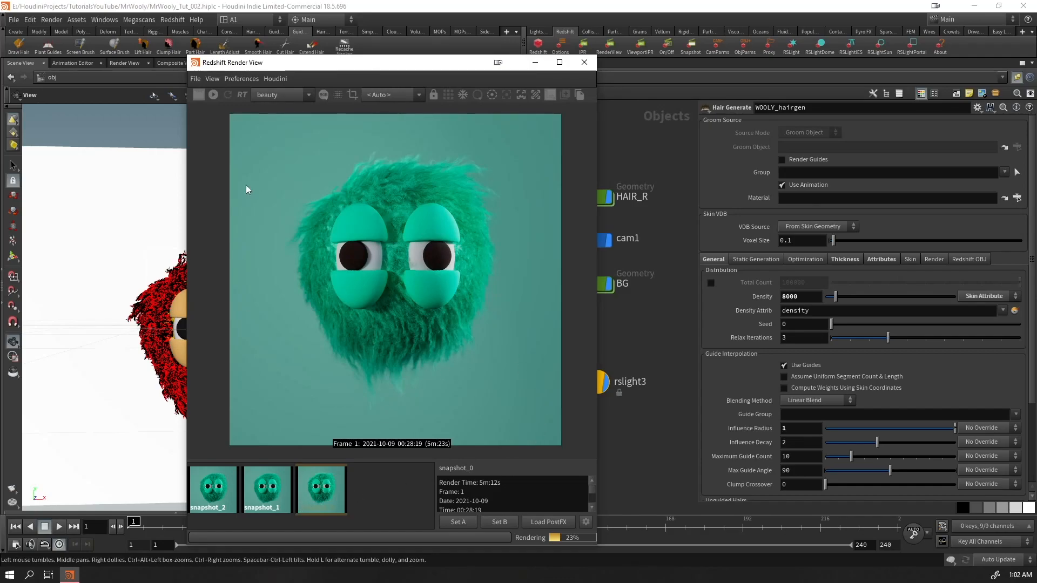
pyautogui.click(270, 491)
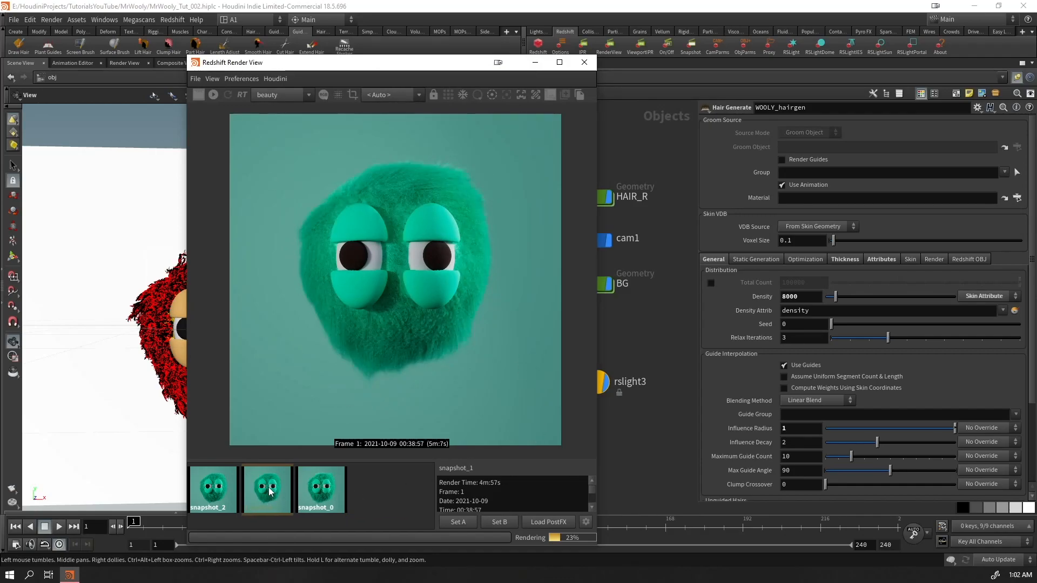
pyautogui.scroll(6, 406, 272)
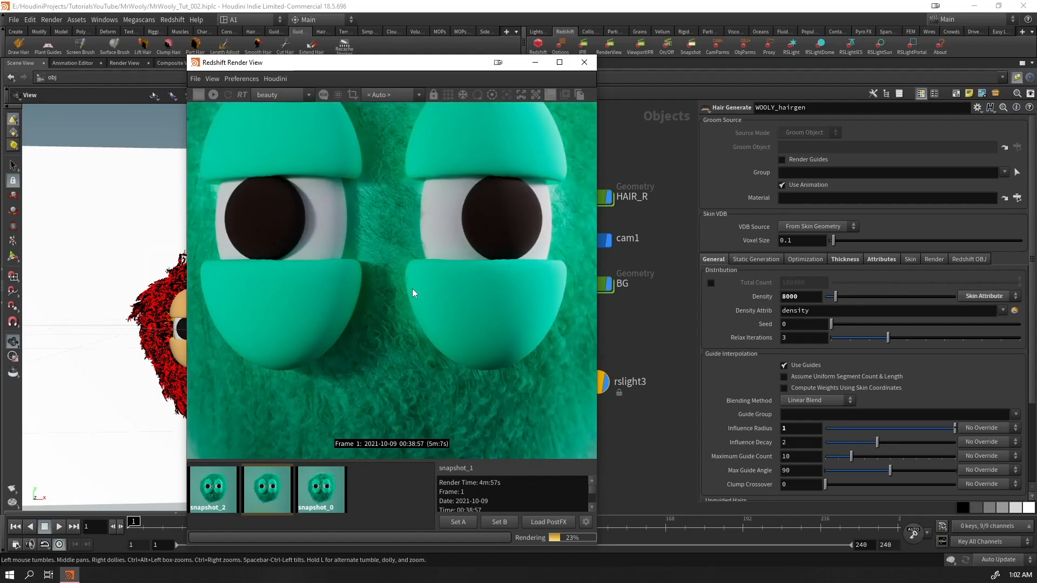
pyautogui.scroll(-3, 413, 324)
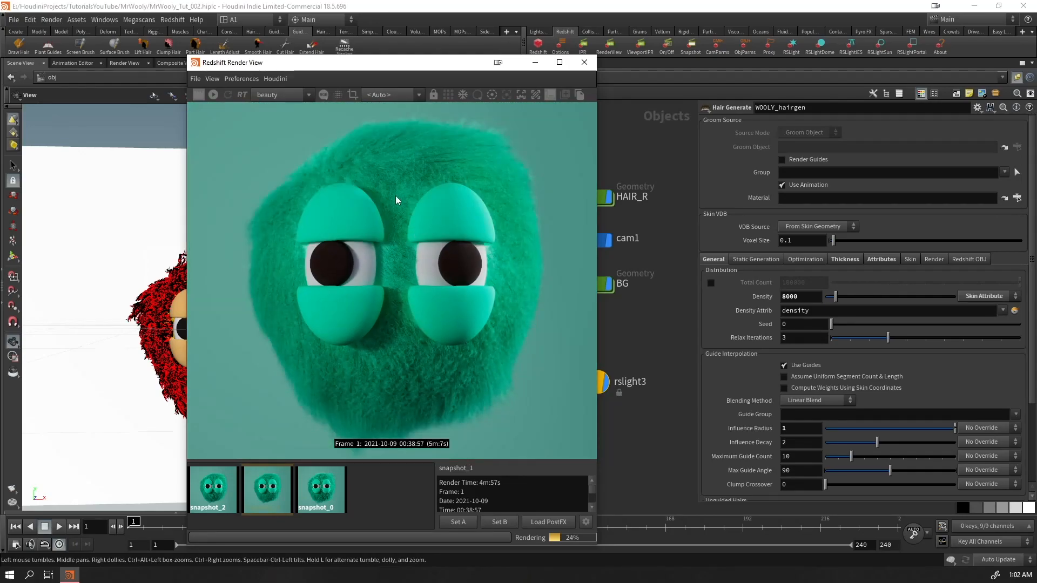
# Open WOOLY_hairgen's inner network to review its hair clump settings alongside the snapshot_2 render
pyautogui.moveTo(401, 65); pyautogui.dragTo(244, 75)
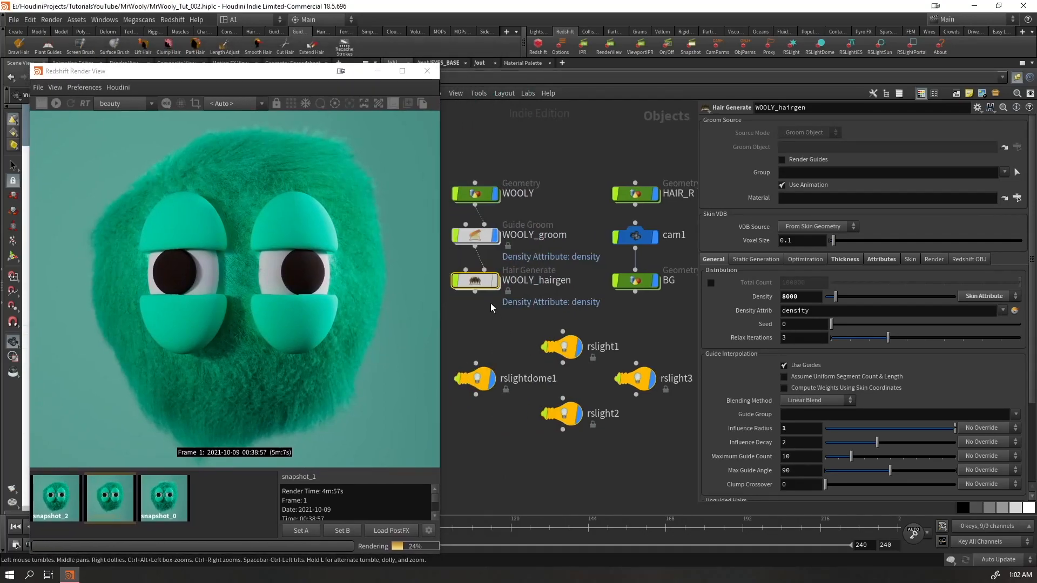
pyautogui.doubleClick(476, 280)
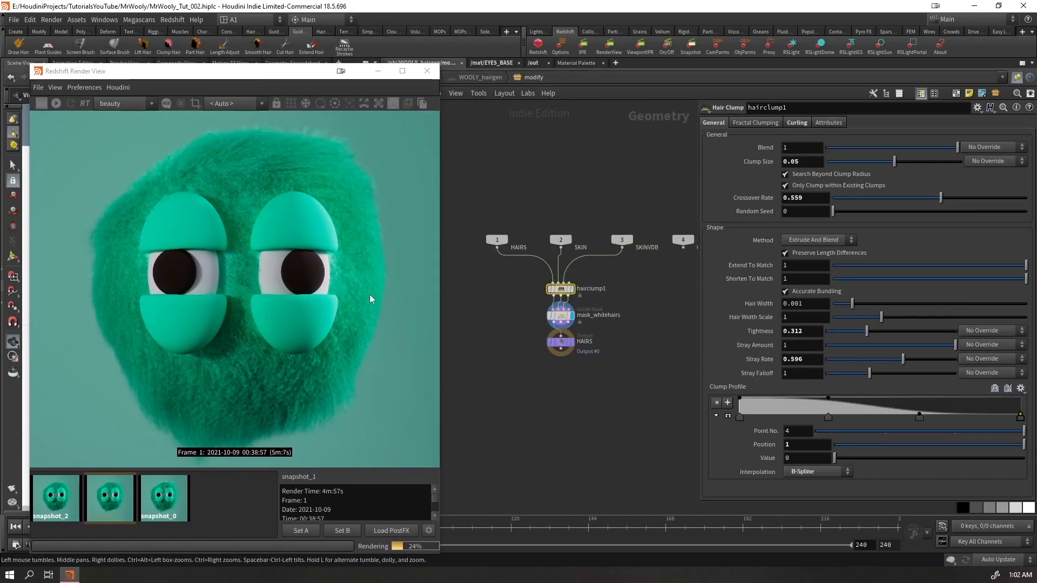
pyautogui.moveTo(264, 70); pyautogui.dragTo(396, 43)
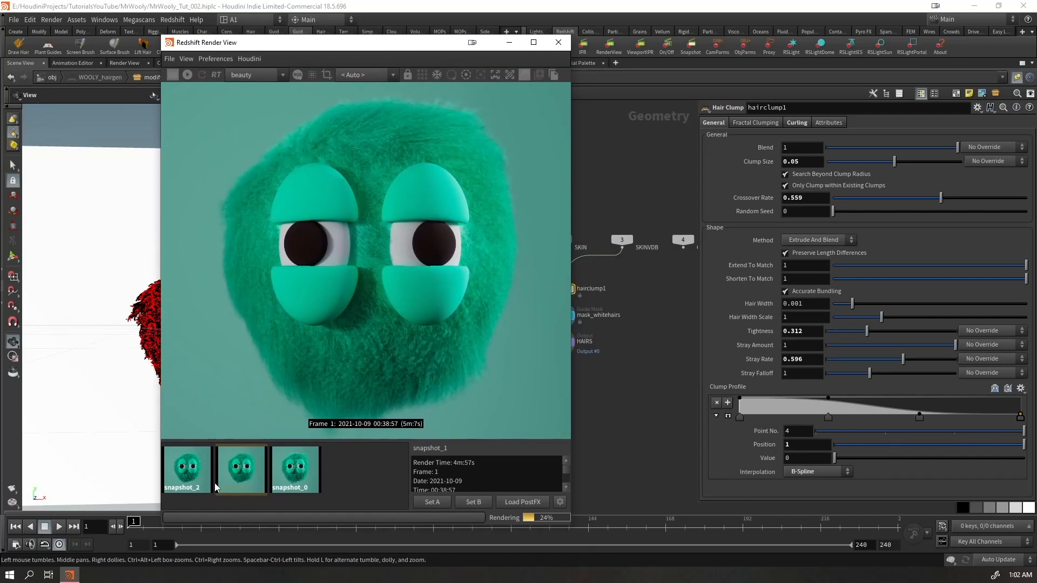
pyautogui.click(191, 476)
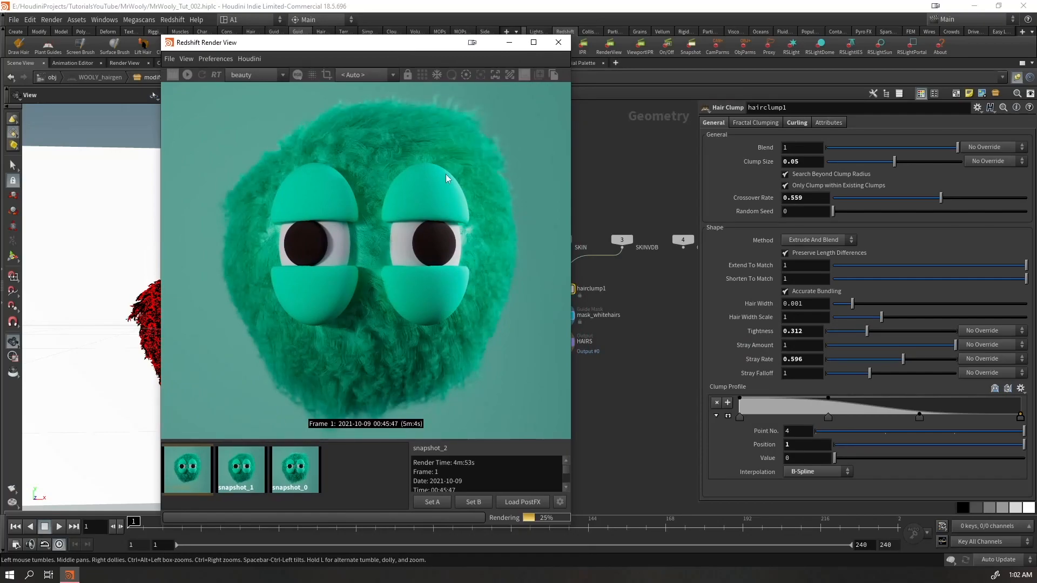
pyautogui.moveTo(406, 43); pyautogui.dragTo(254, 49)
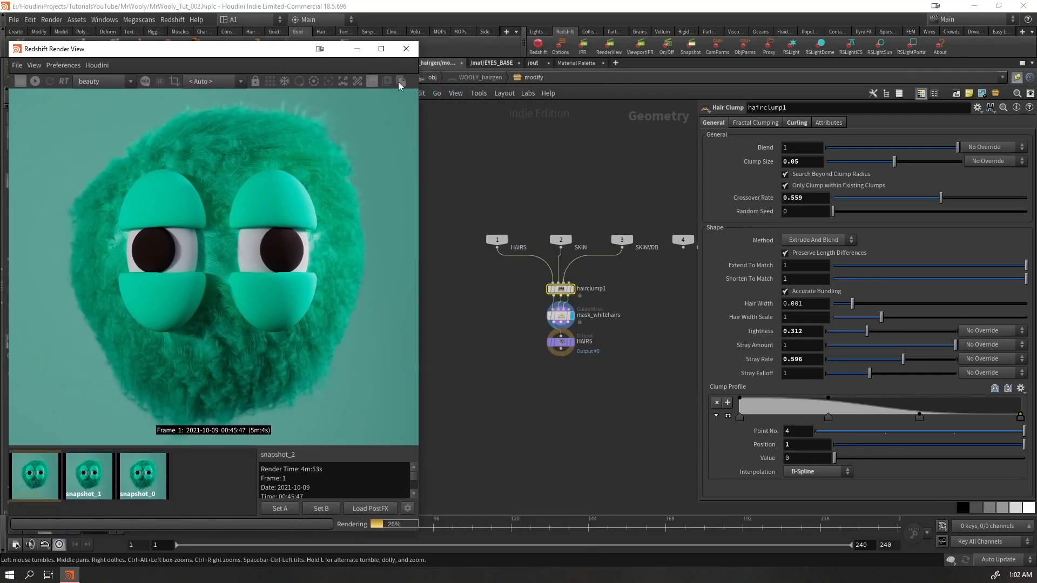
# Return to the object level and open WOOLY_groom's guide network to review its hair clump settings beside the render
pyautogui.click(431, 77)
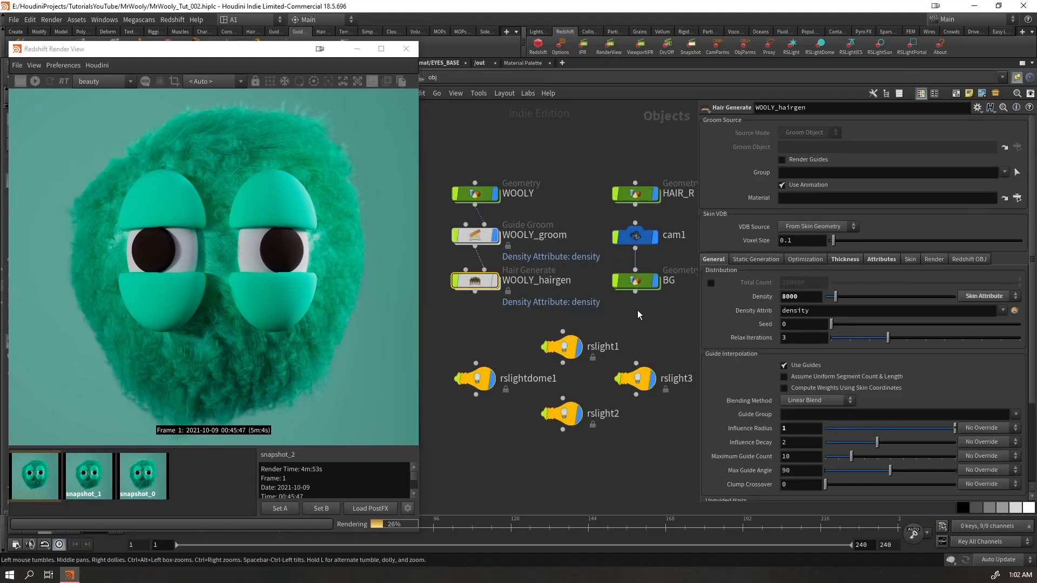
pyautogui.click(635, 280)
pyautogui.click(633, 197)
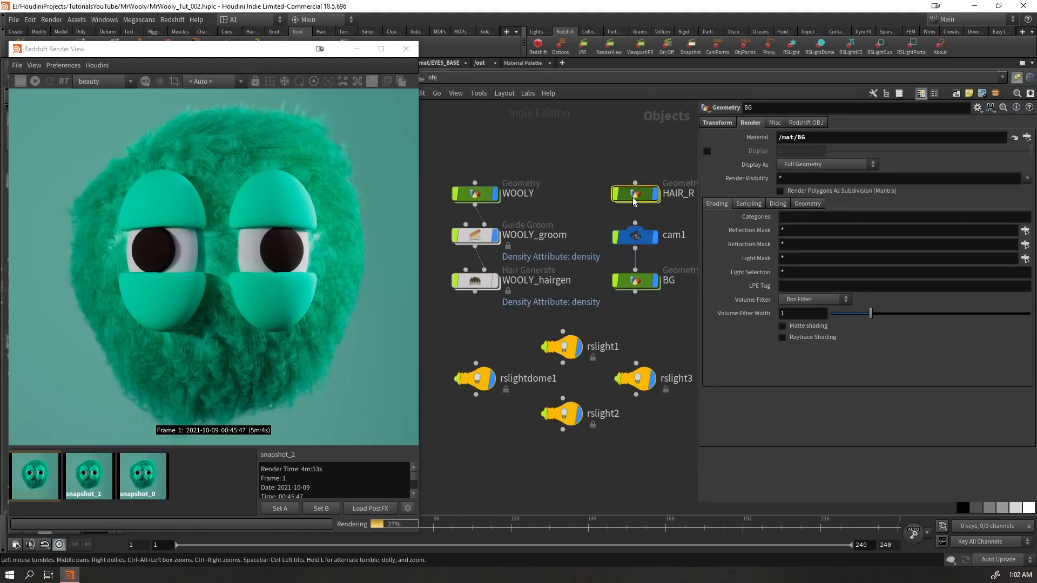
pyautogui.doubleClick(634, 199)
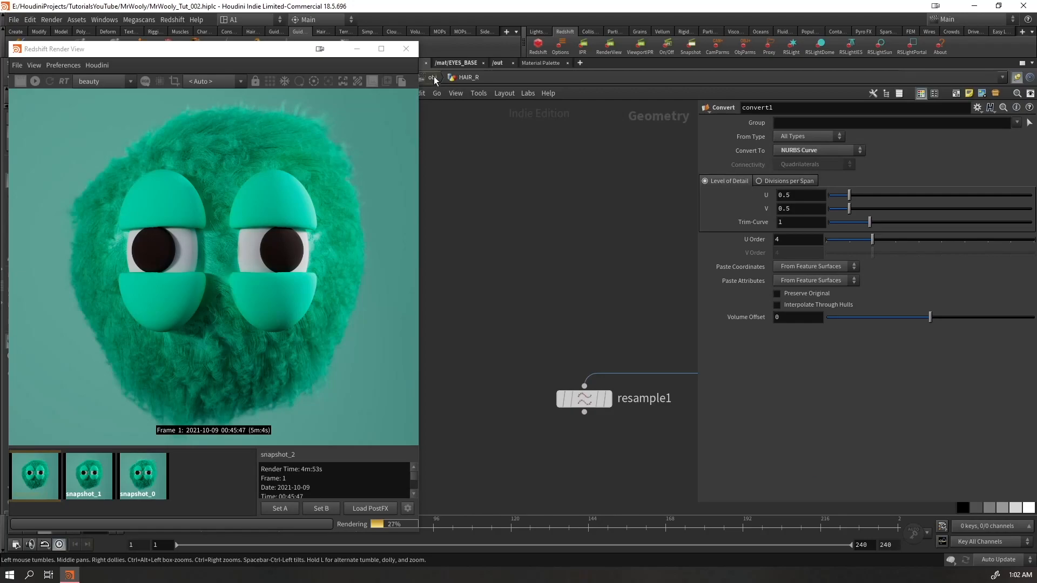
pyautogui.click(434, 78)
pyautogui.click(472, 229)
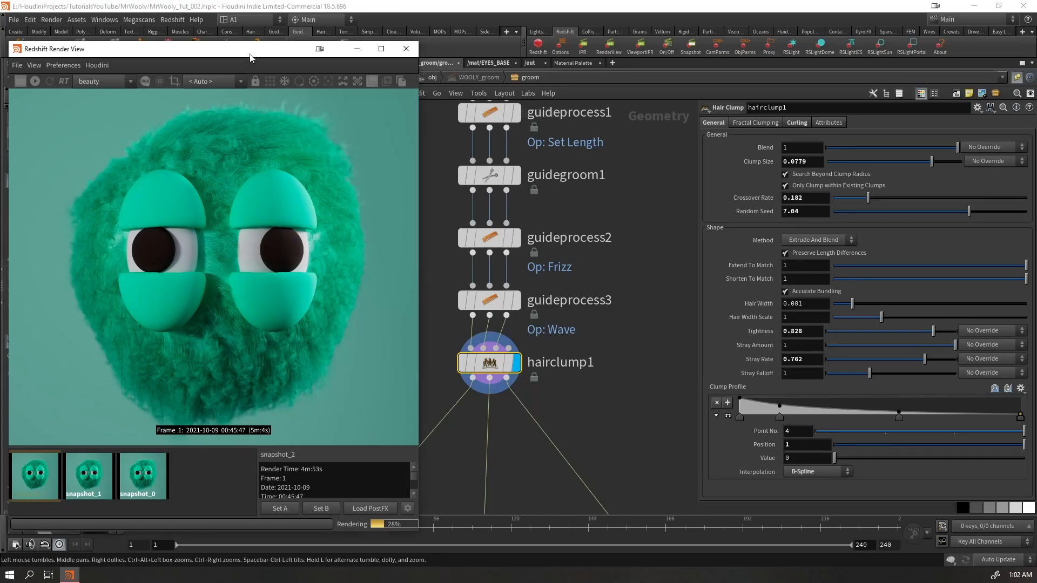
pyautogui.moveTo(248, 58); pyautogui.dragTo(270, 63)
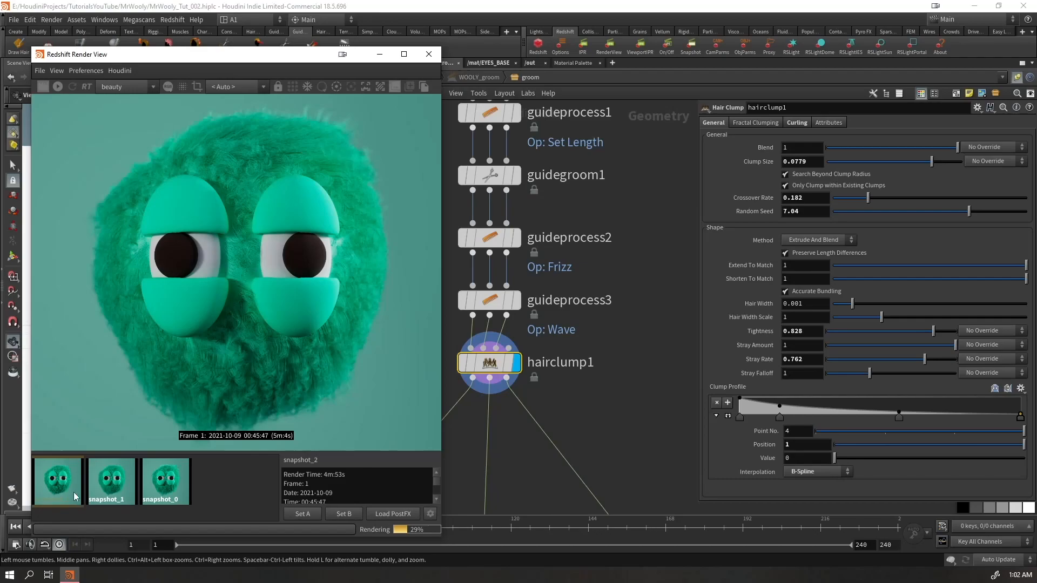
# Compare the fur in the snapshot_1 and snapshot_0 renders with the live render
pyautogui.click(107, 490)
pyautogui.click(153, 493)
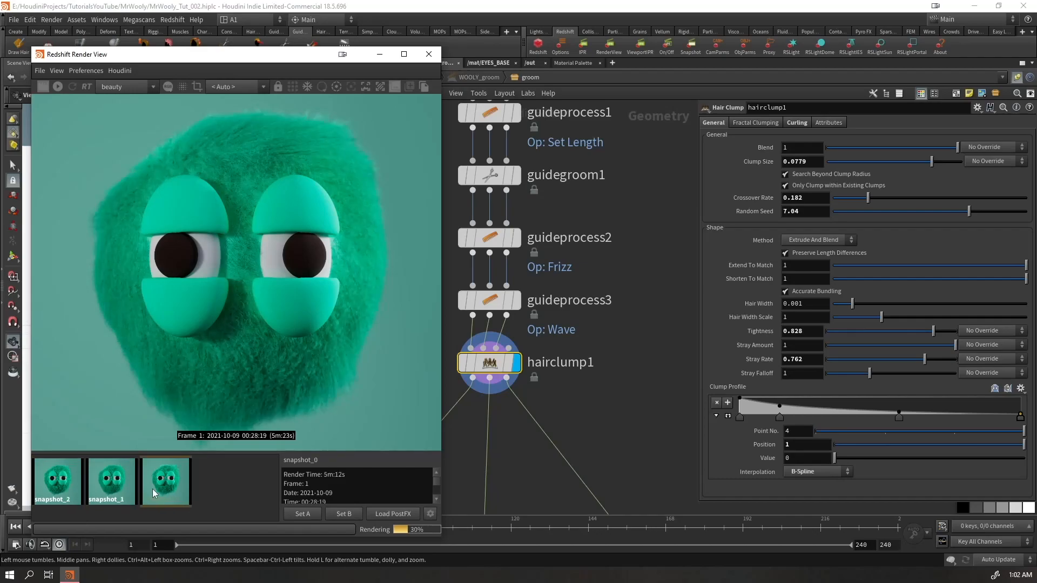
pyautogui.click(223, 482)
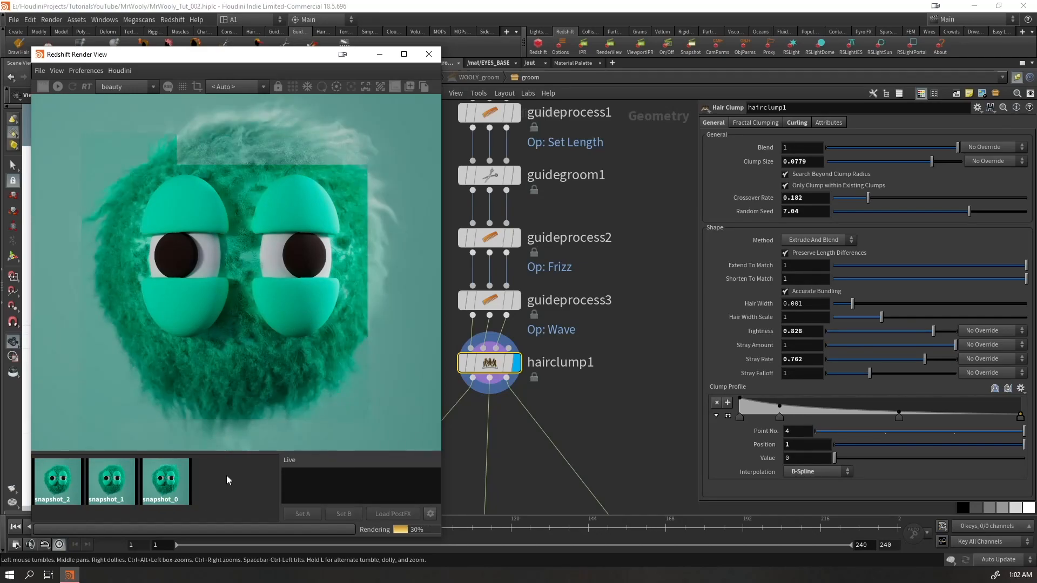
# Examine the live render's fur up close around the eyes, the head and the lower body
pyautogui.scroll(6, 247, 319)
pyautogui.scroll(-5, 293, 345)
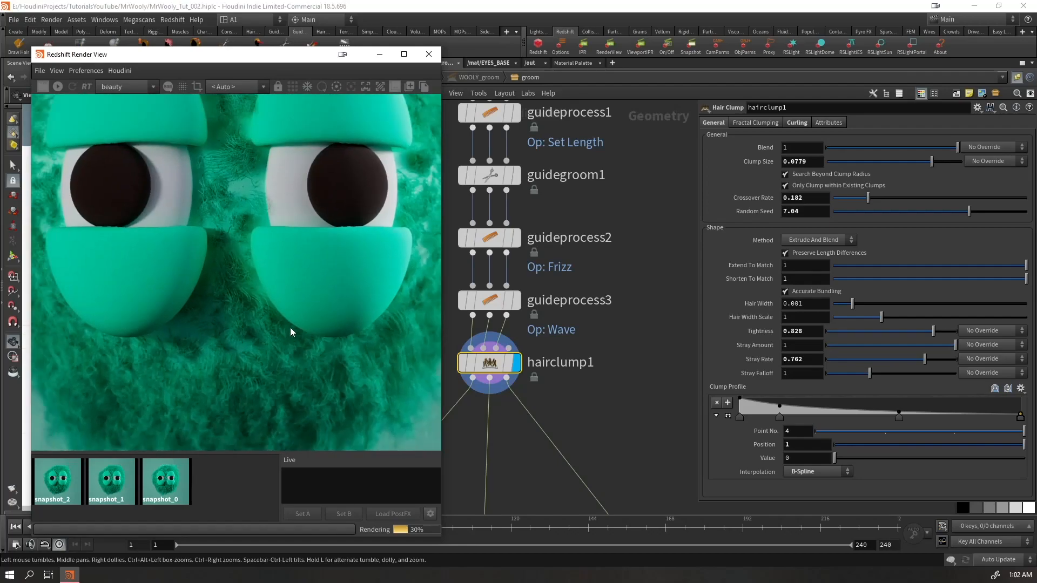
pyautogui.scroll(8, 250, 218)
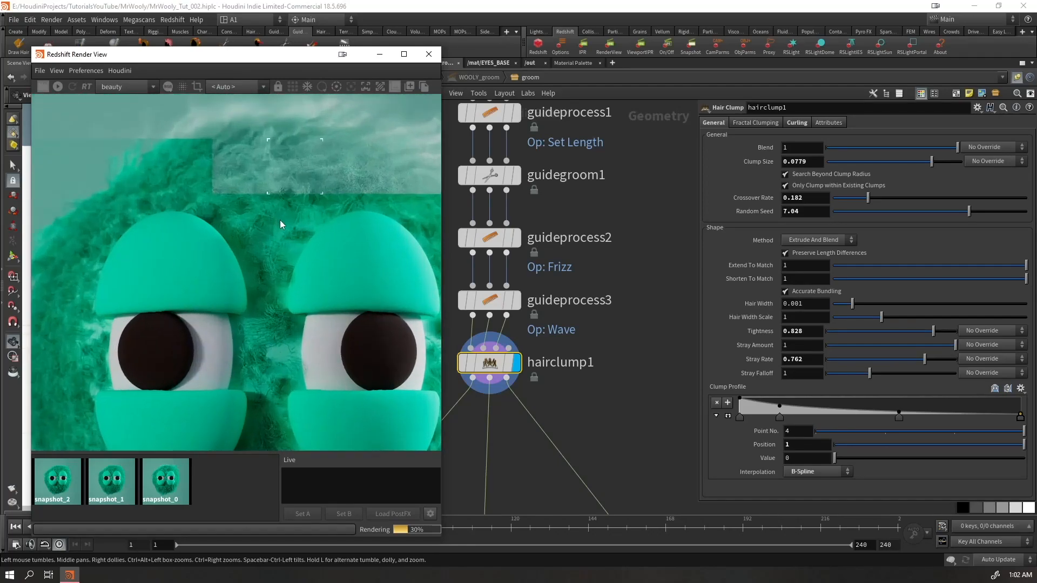
pyautogui.scroll(3, 296, 249)
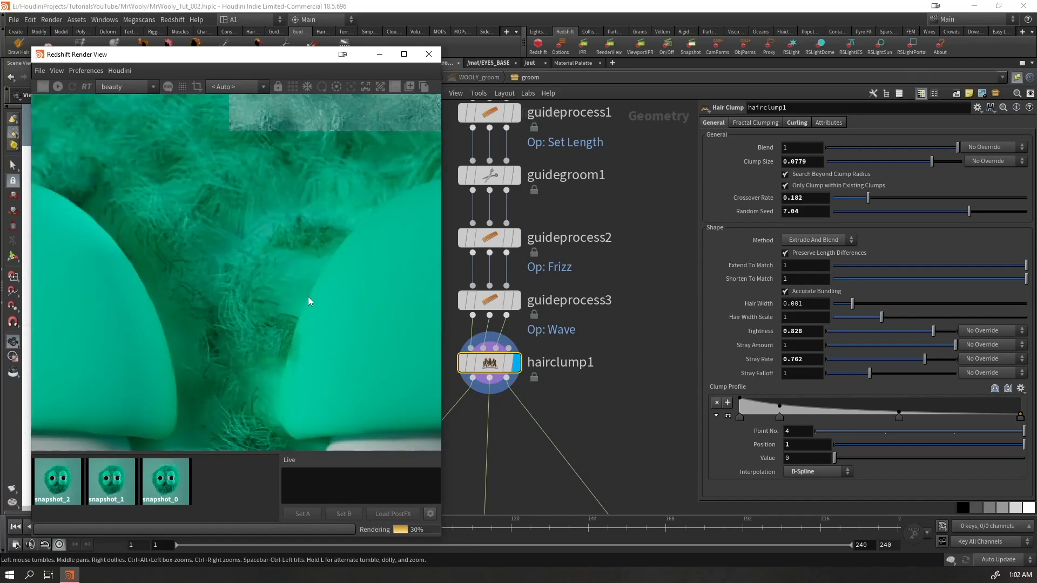
pyautogui.scroll(-6, 278, 345)
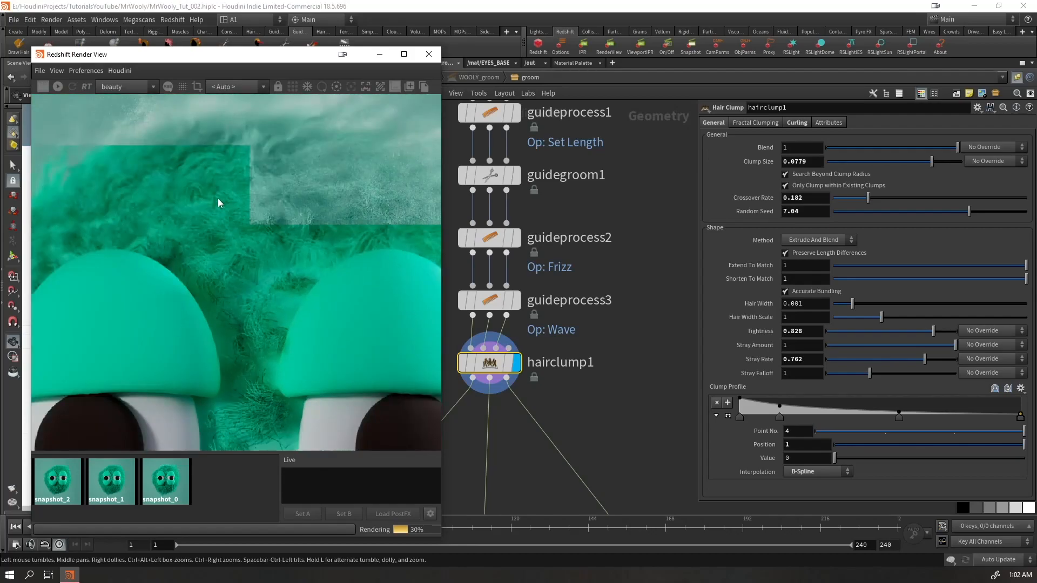
pyautogui.scroll(4, 252, 336)
pyautogui.scroll(-2, 242, 298)
pyautogui.moveTo(217, 278); pyautogui.dragTo(215, 256, button='middle')
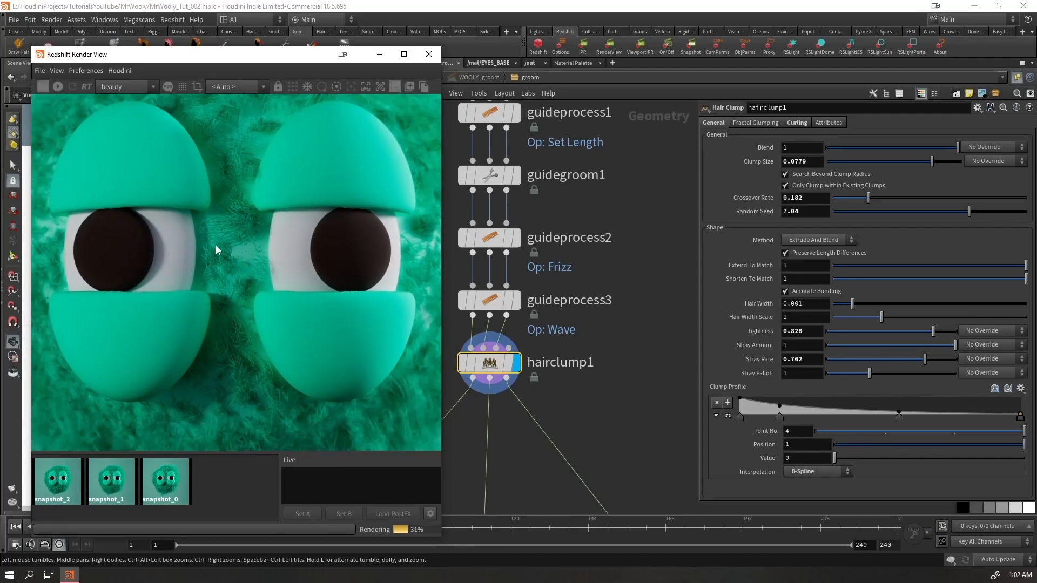
pyautogui.moveTo(206, 300); pyautogui.dragTo(272, 134, button='middle')
pyautogui.scroll(-4, 316, 258)
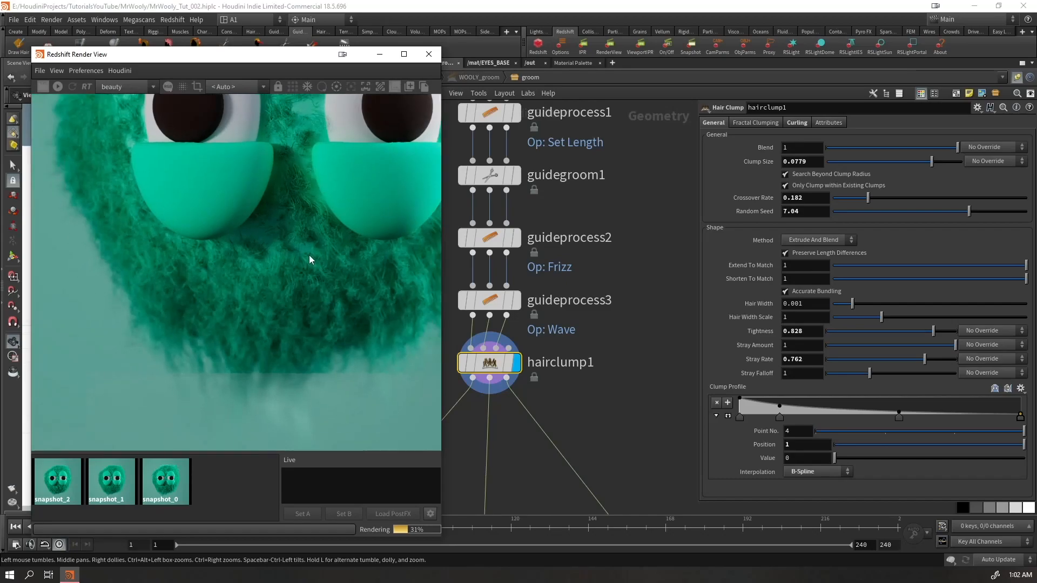
pyautogui.moveTo(277, 184); pyautogui.dragTo(219, 244, button='middle')
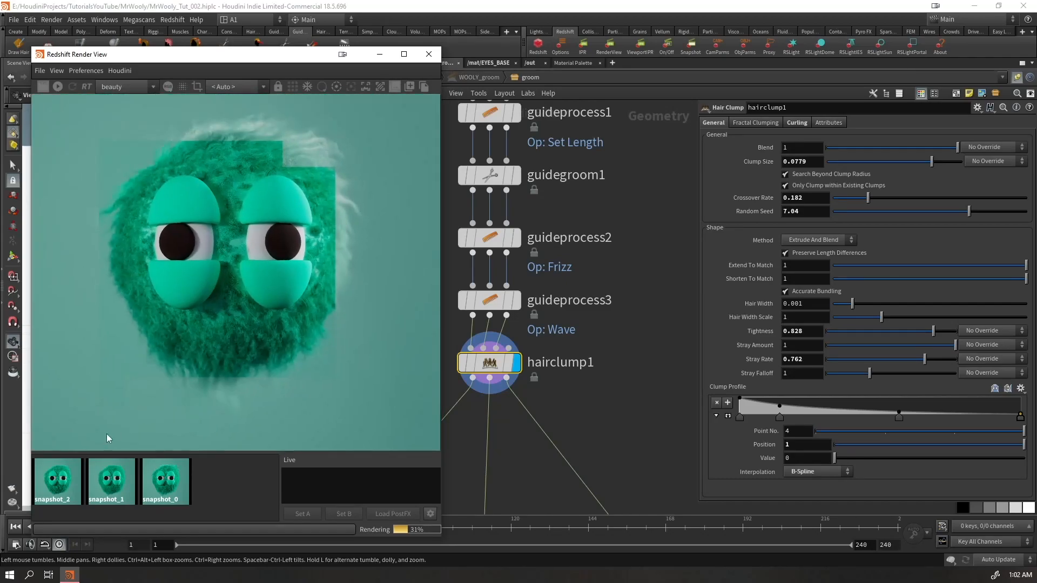
# Compare snapshot_1 and snapshot_2 with the live render, and move the render view off the 3D viewport
pyautogui.click(122, 478)
pyautogui.click(54, 484)
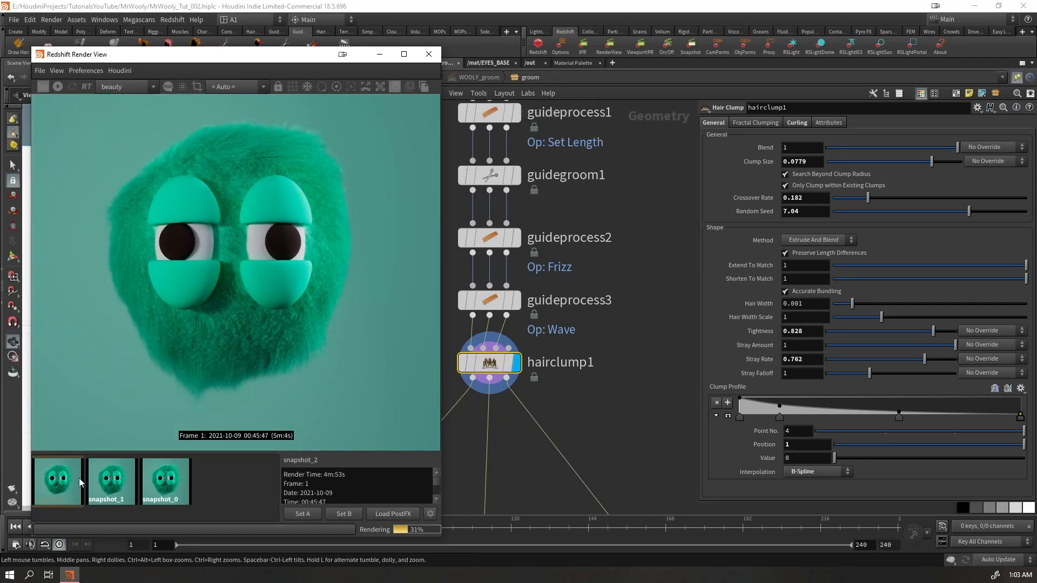
pyautogui.click(235, 487)
pyautogui.moveTo(239, 66); pyautogui.dragTo(288, 544)
# Bypass the hairclump1 node in WOOLY_groom's network and show the settings of guideprocess3
pyautogui.moveTo(501, 373)
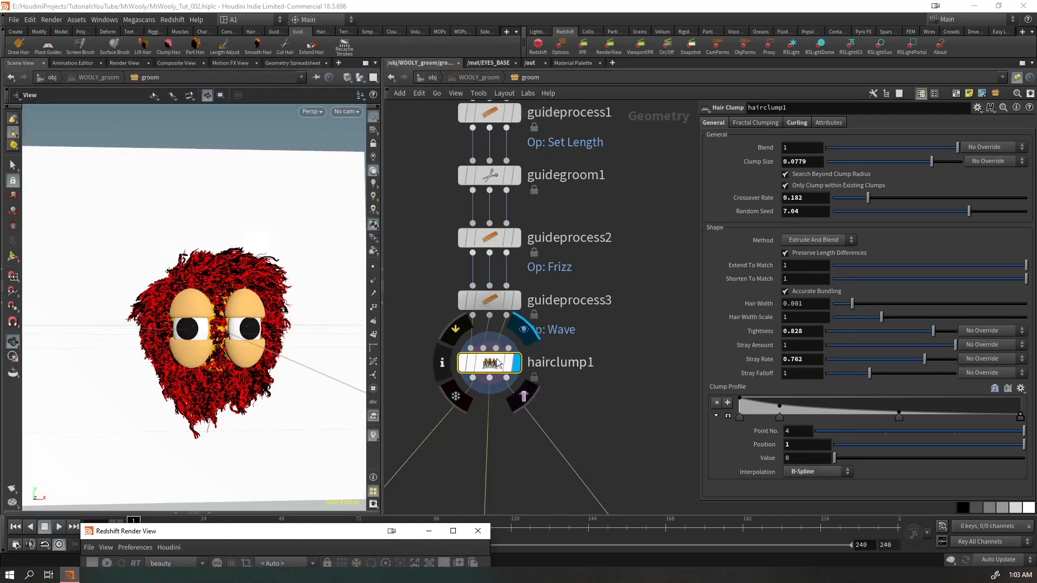
pyautogui.press('q')
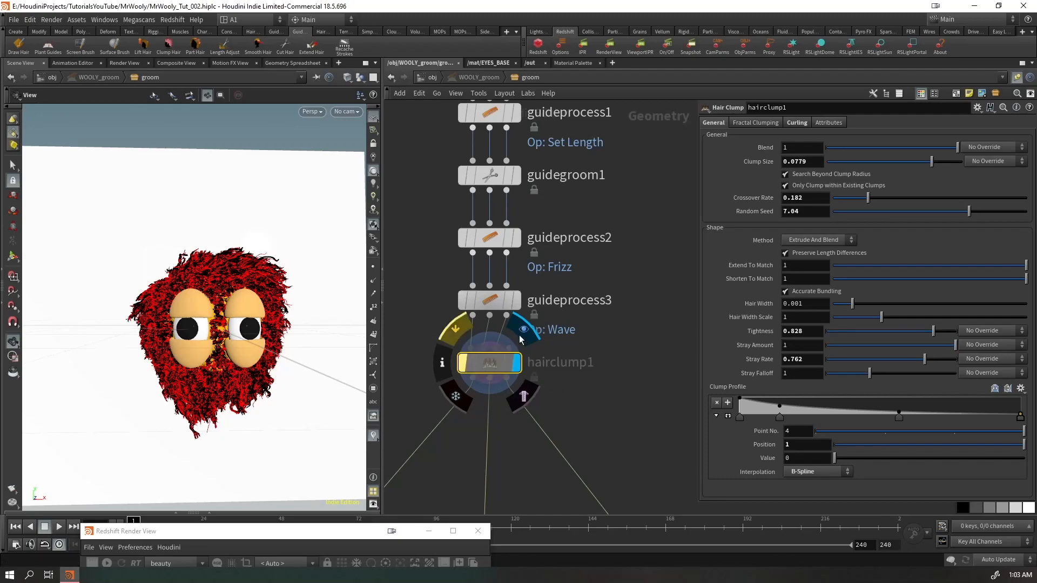
pyautogui.click(484, 301)
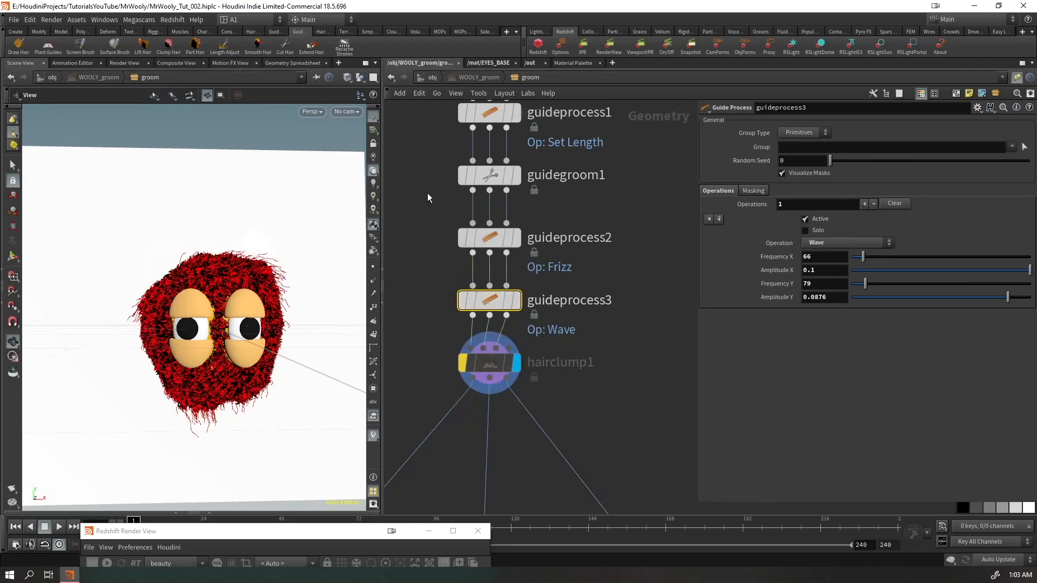
# Bypass hairclump1 inside WOOLY_hairgen's network and examine the fur without clumping from several angles
pyautogui.click(433, 77)
pyautogui.doubleClick(477, 283)
pyautogui.scroll(3, 562, 294)
pyautogui.scroll(3, 563, 292)
pyautogui.click(536, 220)
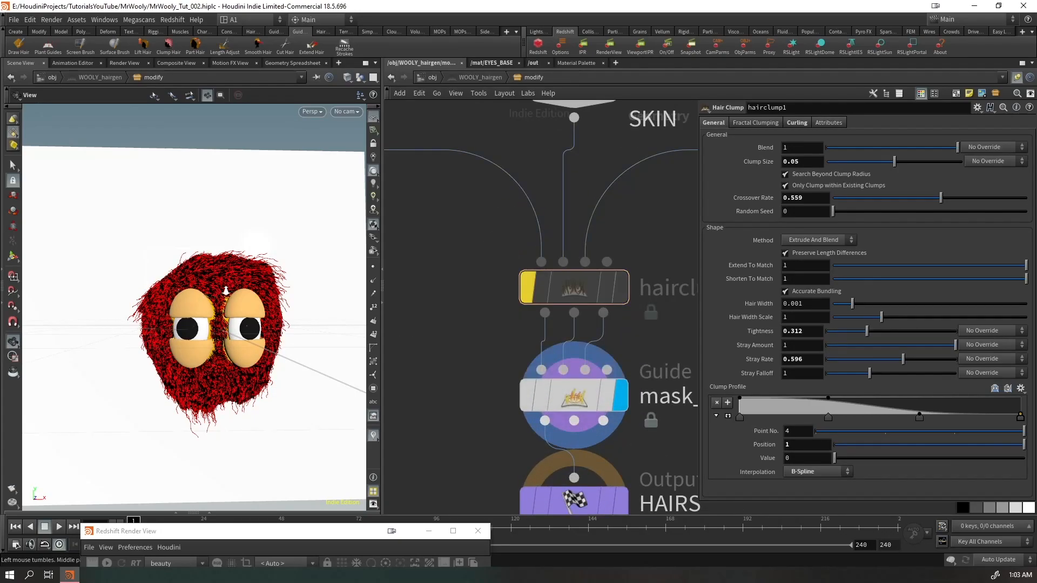
pyautogui.moveTo(220, 294); pyautogui.dragTo(257, 276, button='right')
pyautogui.moveTo(257, 275); pyautogui.dragTo(194, 318)
pyautogui.moveTo(195, 318); pyautogui.dragTo(201, 280, button='right')
pyautogui.moveTo(201, 280); pyautogui.dragTo(234, 265)
pyautogui.moveTo(234, 265); pyautogui.dragTo(147, 397, button='right')
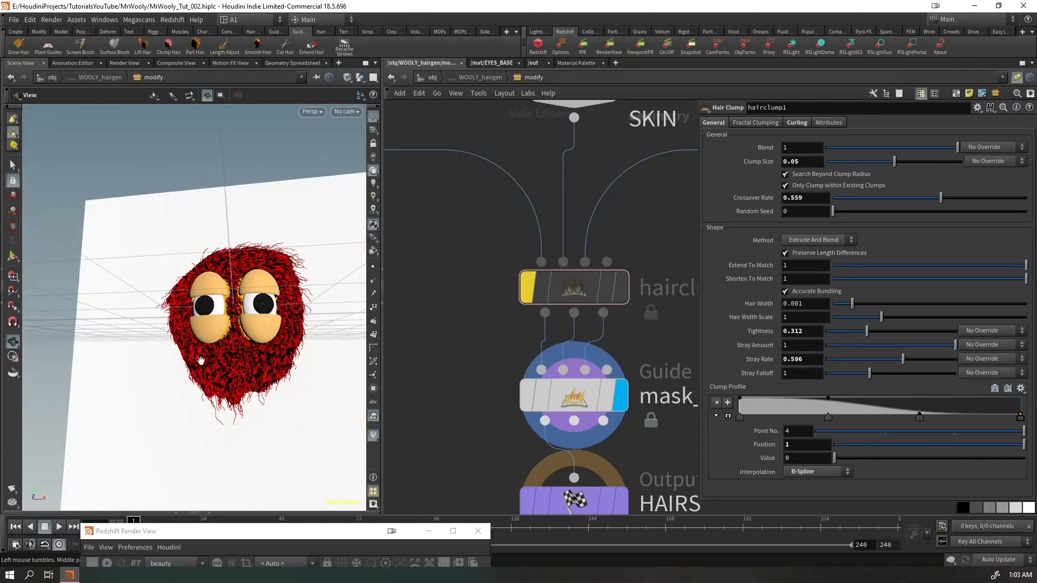
pyautogui.moveTo(197, 363); pyautogui.dragTo(219, 376)
# Recheck WOOLY_hairgen's network, and bypass the guideprocess3 wave operation inside WOOLY_groom
pyautogui.click(430, 77)
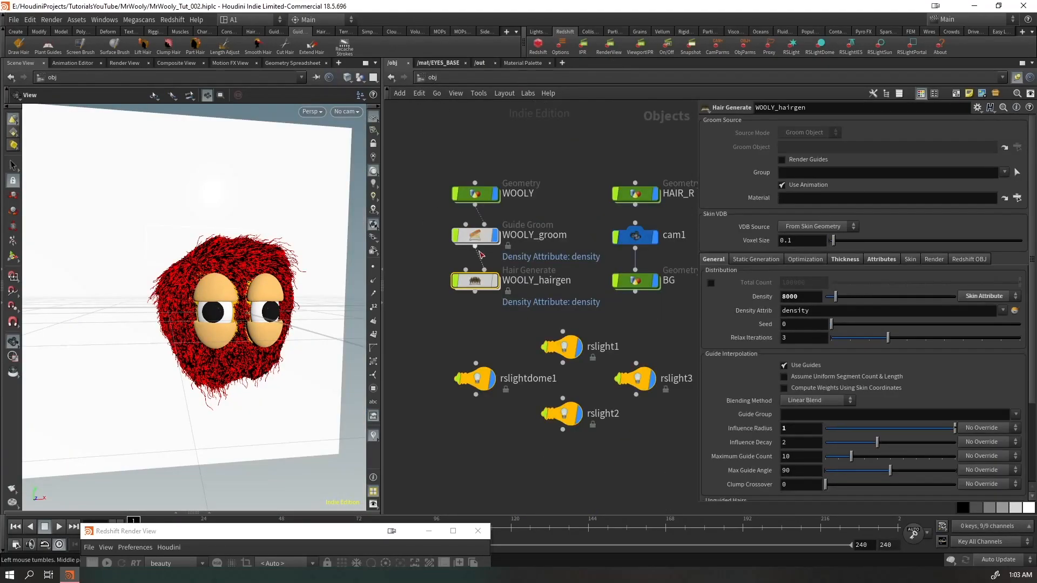
pyautogui.doubleClick(477, 281)
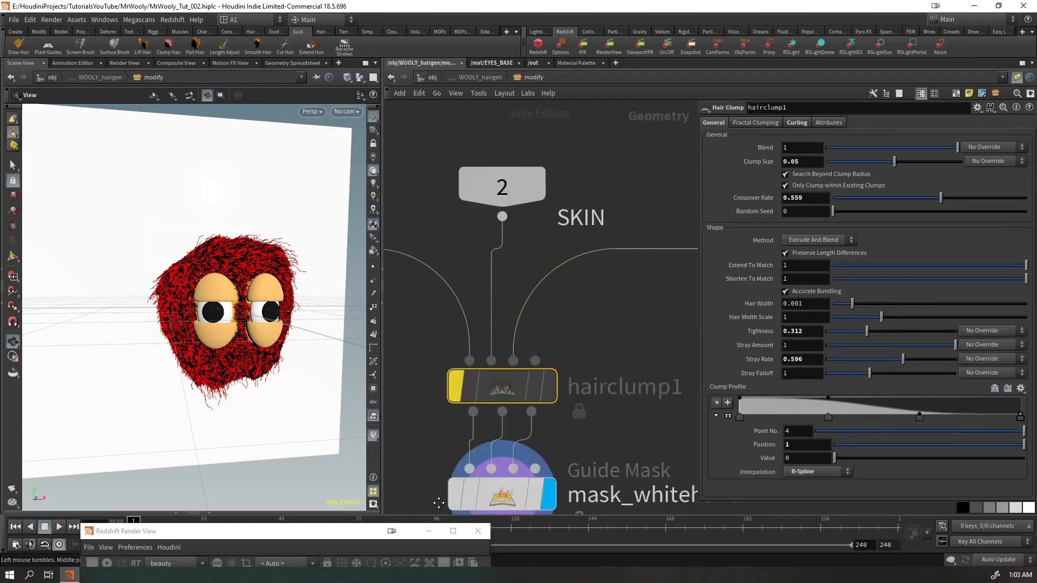
pyautogui.click(432, 77)
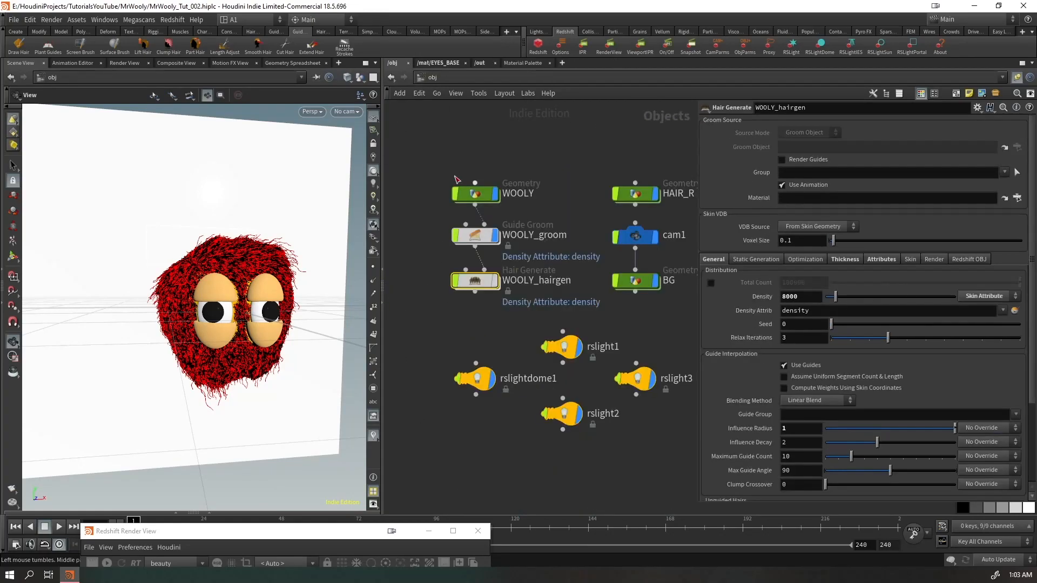
pyautogui.doubleClick(474, 236)
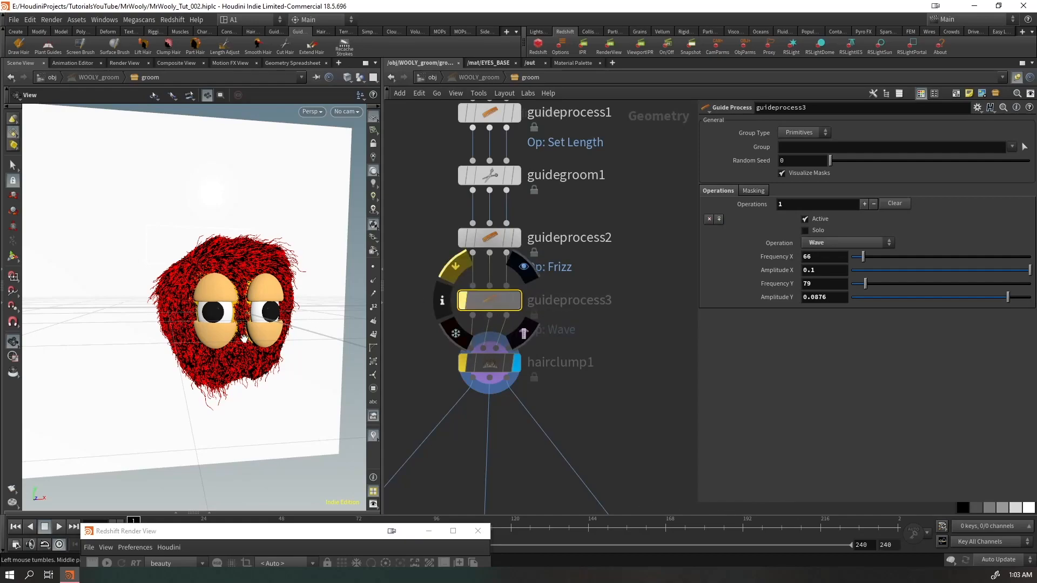
# Examine the fur without clumping and wave from the front, the back and up close
pyautogui.moveTo(209, 315); pyautogui.dragTo(235, 313)
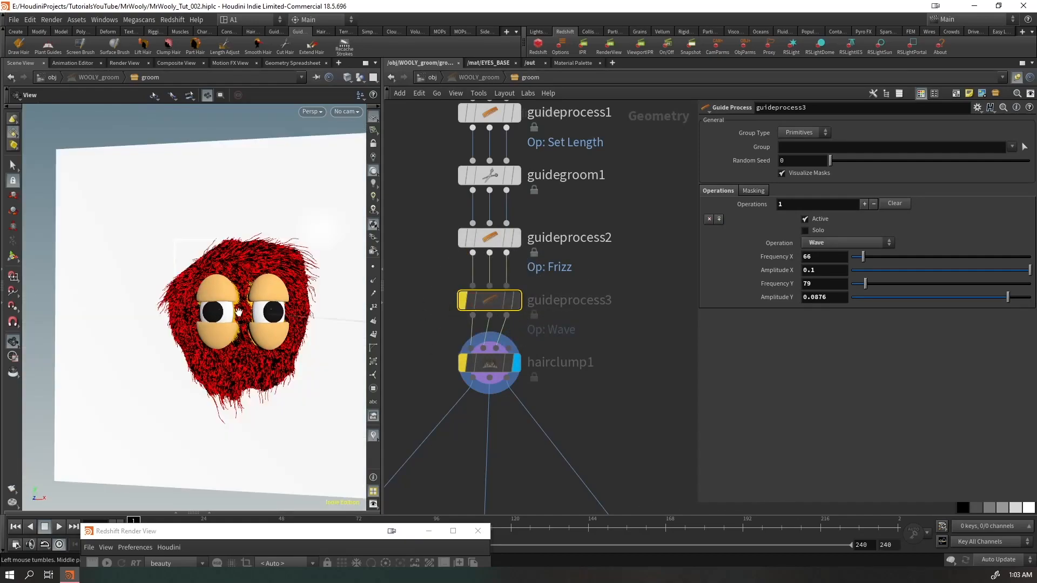
pyautogui.moveTo(255, 224); pyautogui.dragTo(287, 208, button='right')
pyautogui.moveTo(270, 216); pyautogui.dragTo(250, 334)
pyautogui.moveTo(212, 412); pyautogui.dragTo(341, 249)
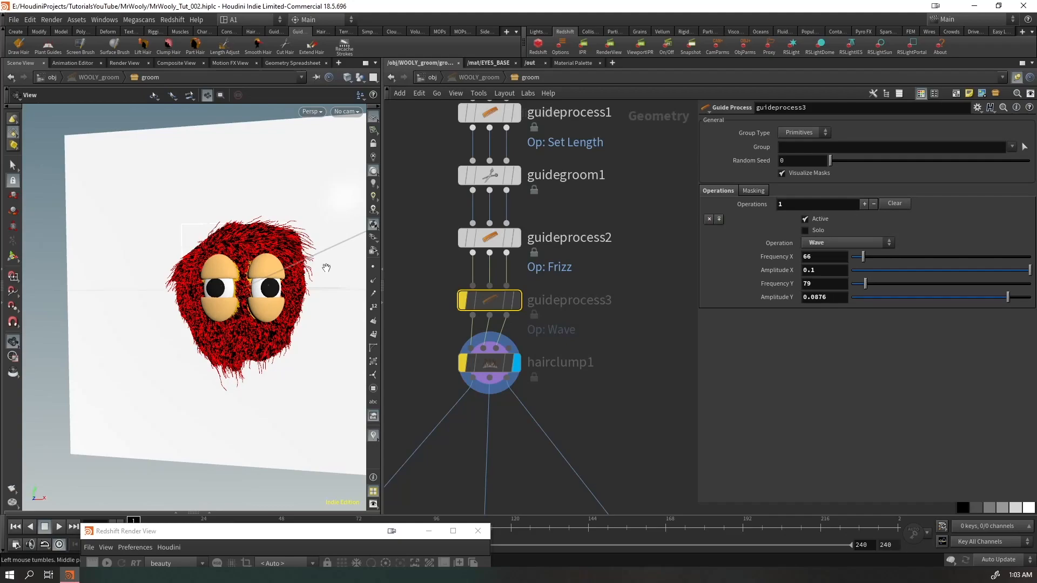
pyautogui.moveTo(279, 326); pyautogui.dragTo(295, 305)
pyautogui.moveTo(295, 305); pyautogui.dragTo(438, 270, button='right')
pyautogui.moveTo(189, 334)
pyautogui.mouseDown()
pyautogui.moveTo(195, 315)
pyautogui.moveTo(194, 328)
pyautogui.mouseUp()
pyautogui.moveTo(190, 294); pyautogui.dragTo(185, 317, button='right')
pyautogui.moveTo(186, 317); pyautogui.dragTo(341, 362)
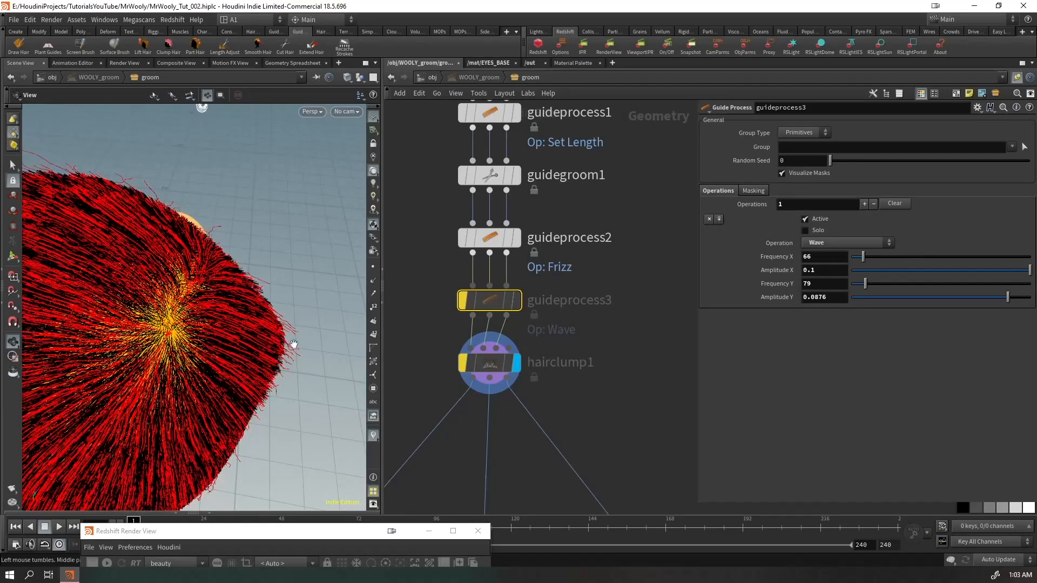
pyautogui.moveTo(313, 351); pyautogui.dragTo(63, 395, button='right')
pyautogui.moveTo(148, 362); pyautogui.dragTo(26, 319)
pyautogui.moveTo(157, 308); pyautogui.dragTo(387, 257, button='right')
pyautogui.moveTo(335, 264); pyautogui.dragTo(261, 278)
pyautogui.scroll(-10, 224, 324)
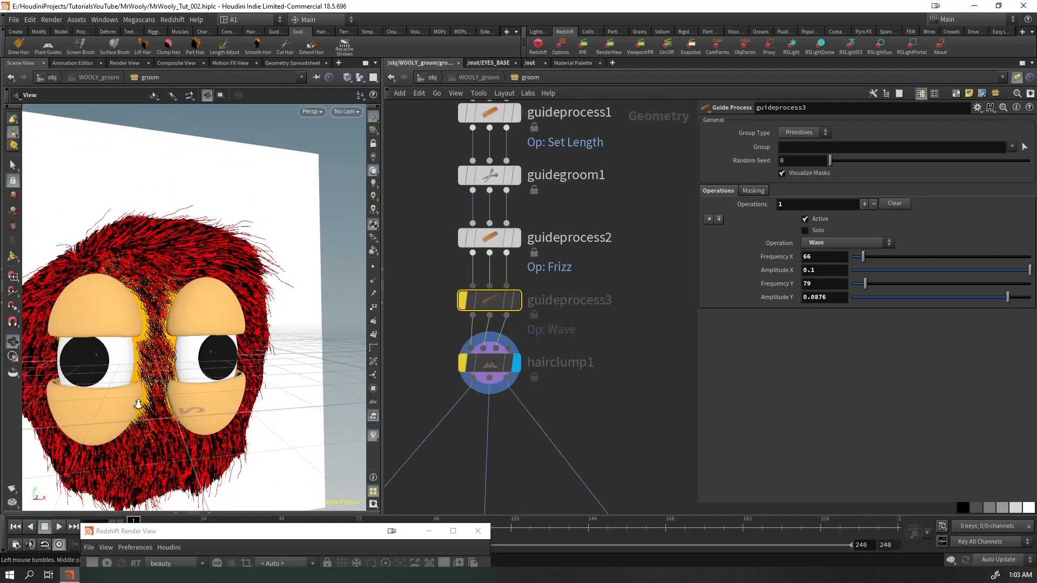
pyautogui.moveTo(203, 317); pyautogui.dragTo(205, 312)
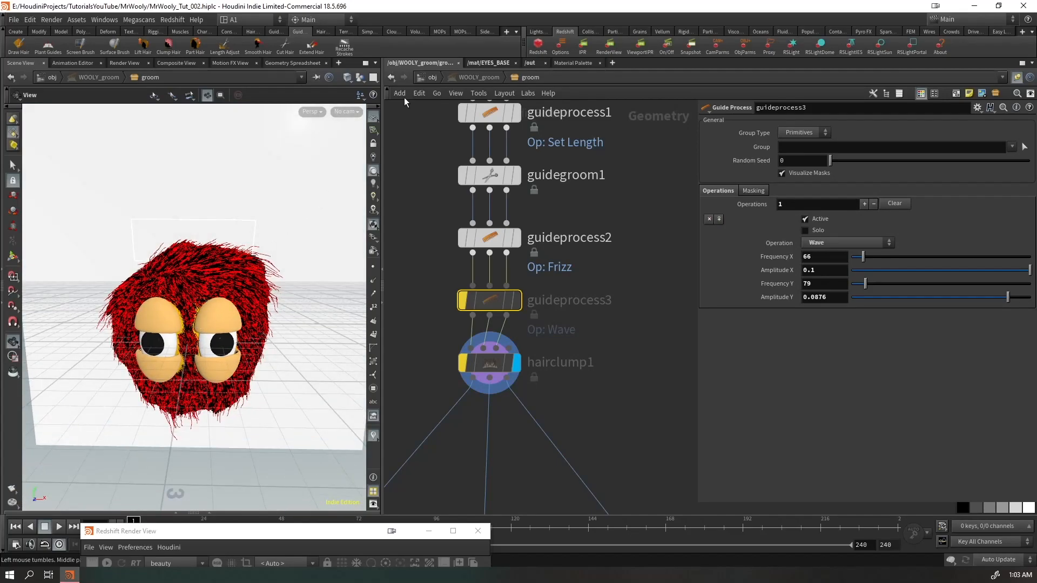
# Re-enable guideprocess3 and hairclump1 in WOOLY_groom's network, and hairclump1 in WOOLY_hairgen's network
pyautogui.moveTo(621, 275); pyautogui.dragTo(475, 419)
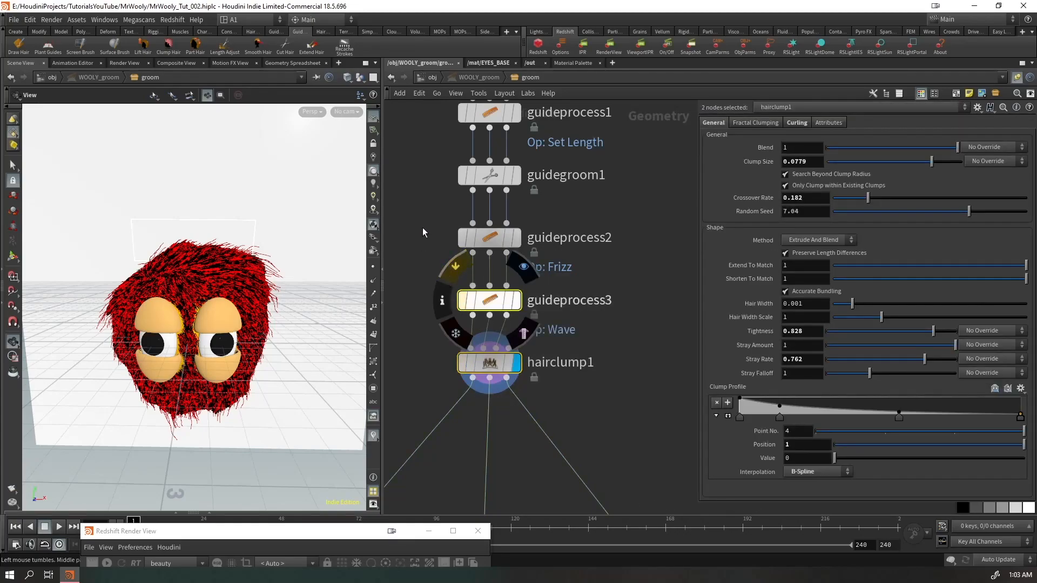
pyautogui.click(432, 77)
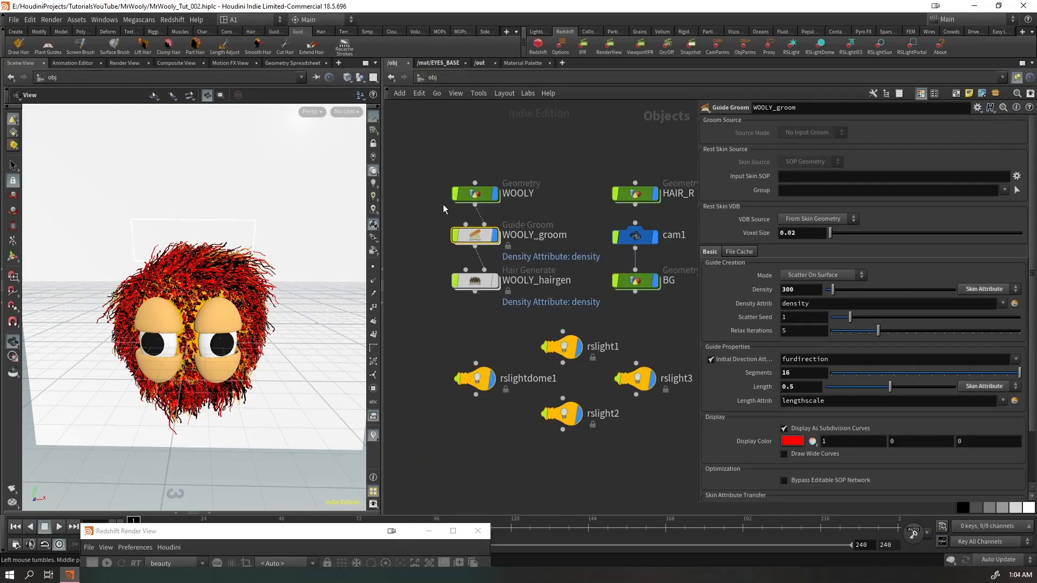
pyautogui.doubleClick(475, 279)
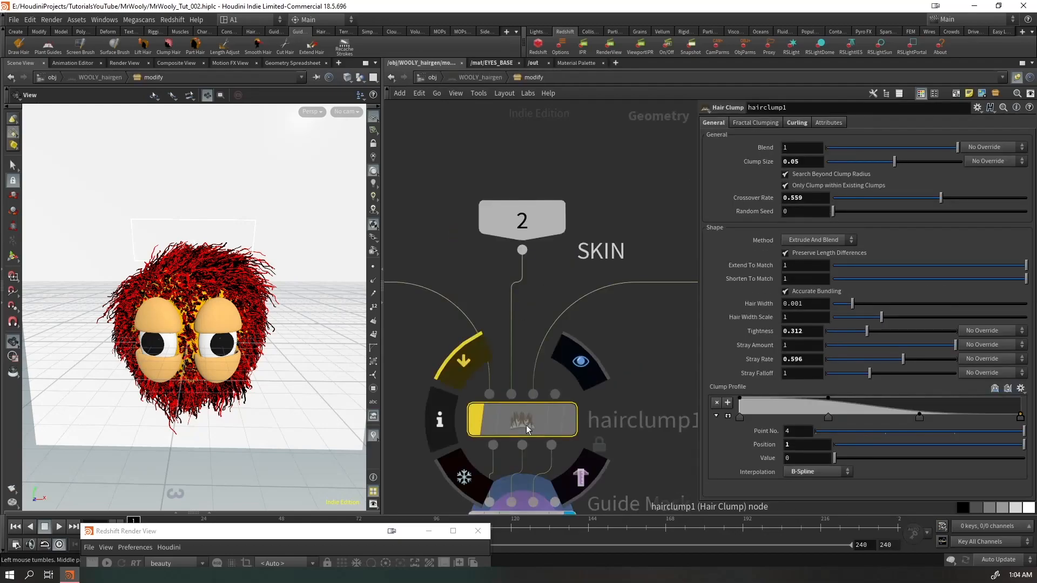
pyautogui.click(460, 363)
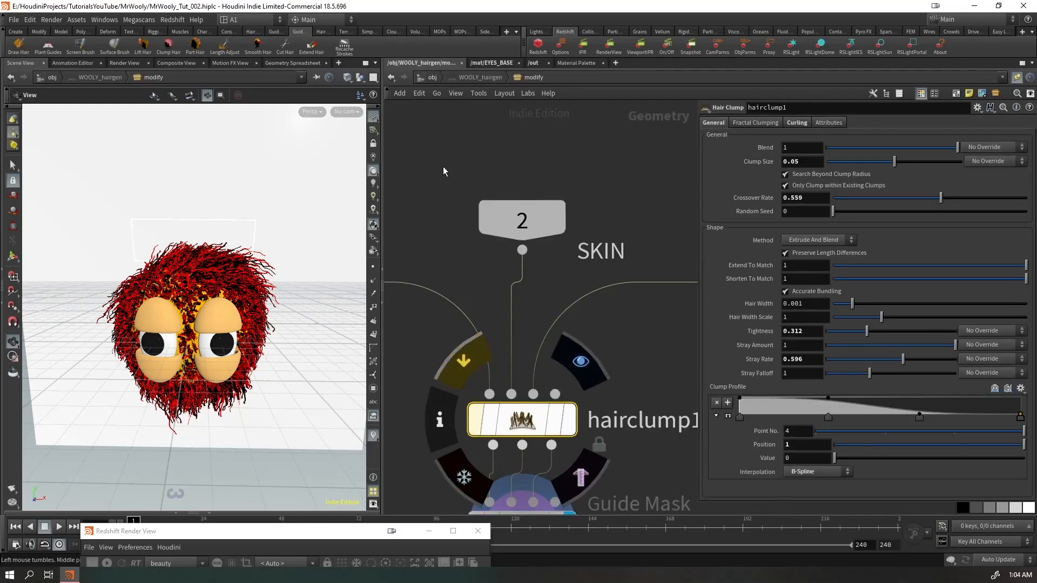
# Examine the clumped fur in the viewport alongside the complete WOOLY_hairgen node network
pyautogui.moveTo(231, 352); pyautogui.dragTo(183, 339)
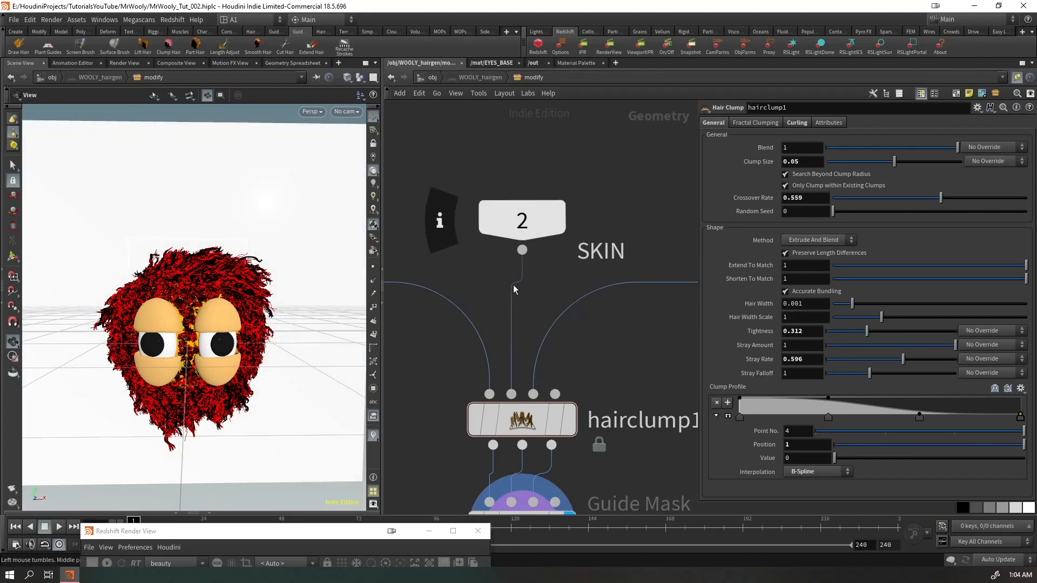
pyautogui.scroll(-7, 523, 376)
pyautogui.moveTo(631, 400); pyautogui.dragTo(585, 370, button='middle')
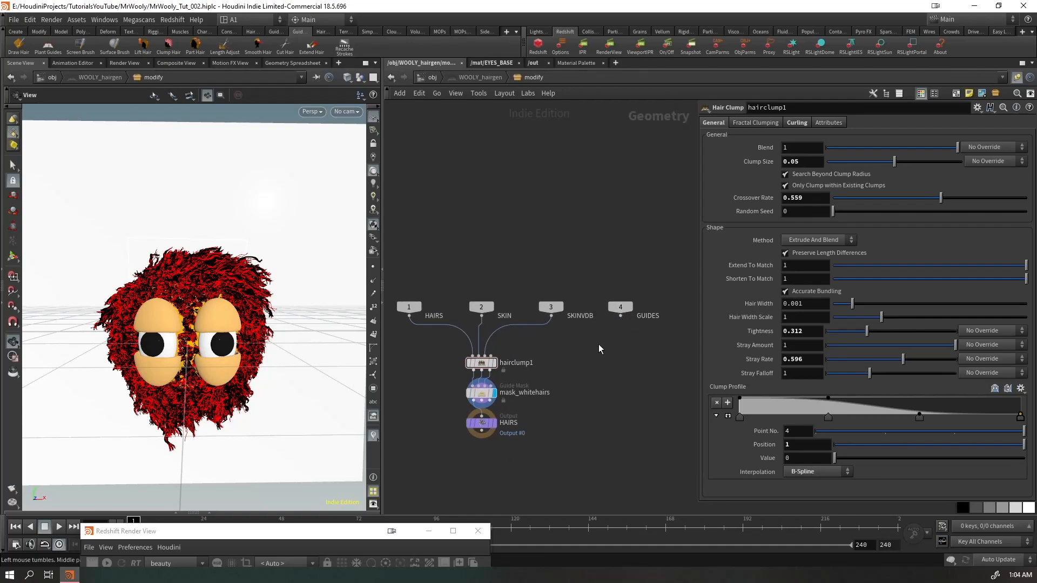
pyautogui.moveTo(145, 301)
pyautogui.mouseDown()
pyautogui.moveTo(166, 323)
pyautogui.moveTo(145, 307)
pyautogui.mouseUp()
pyautogui.moveTo(173, 353); pyautogui.dragTo(196, 313)
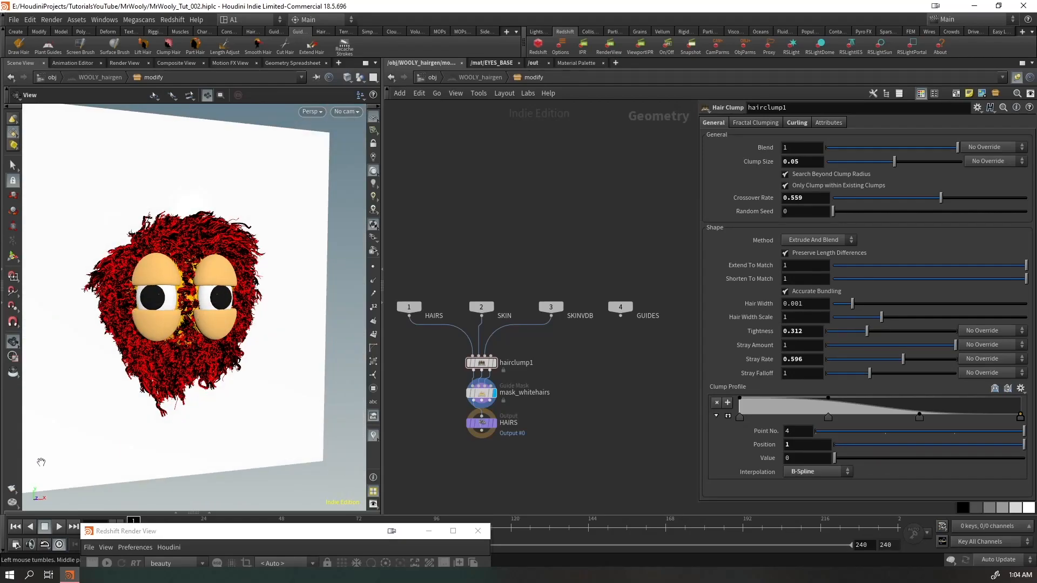